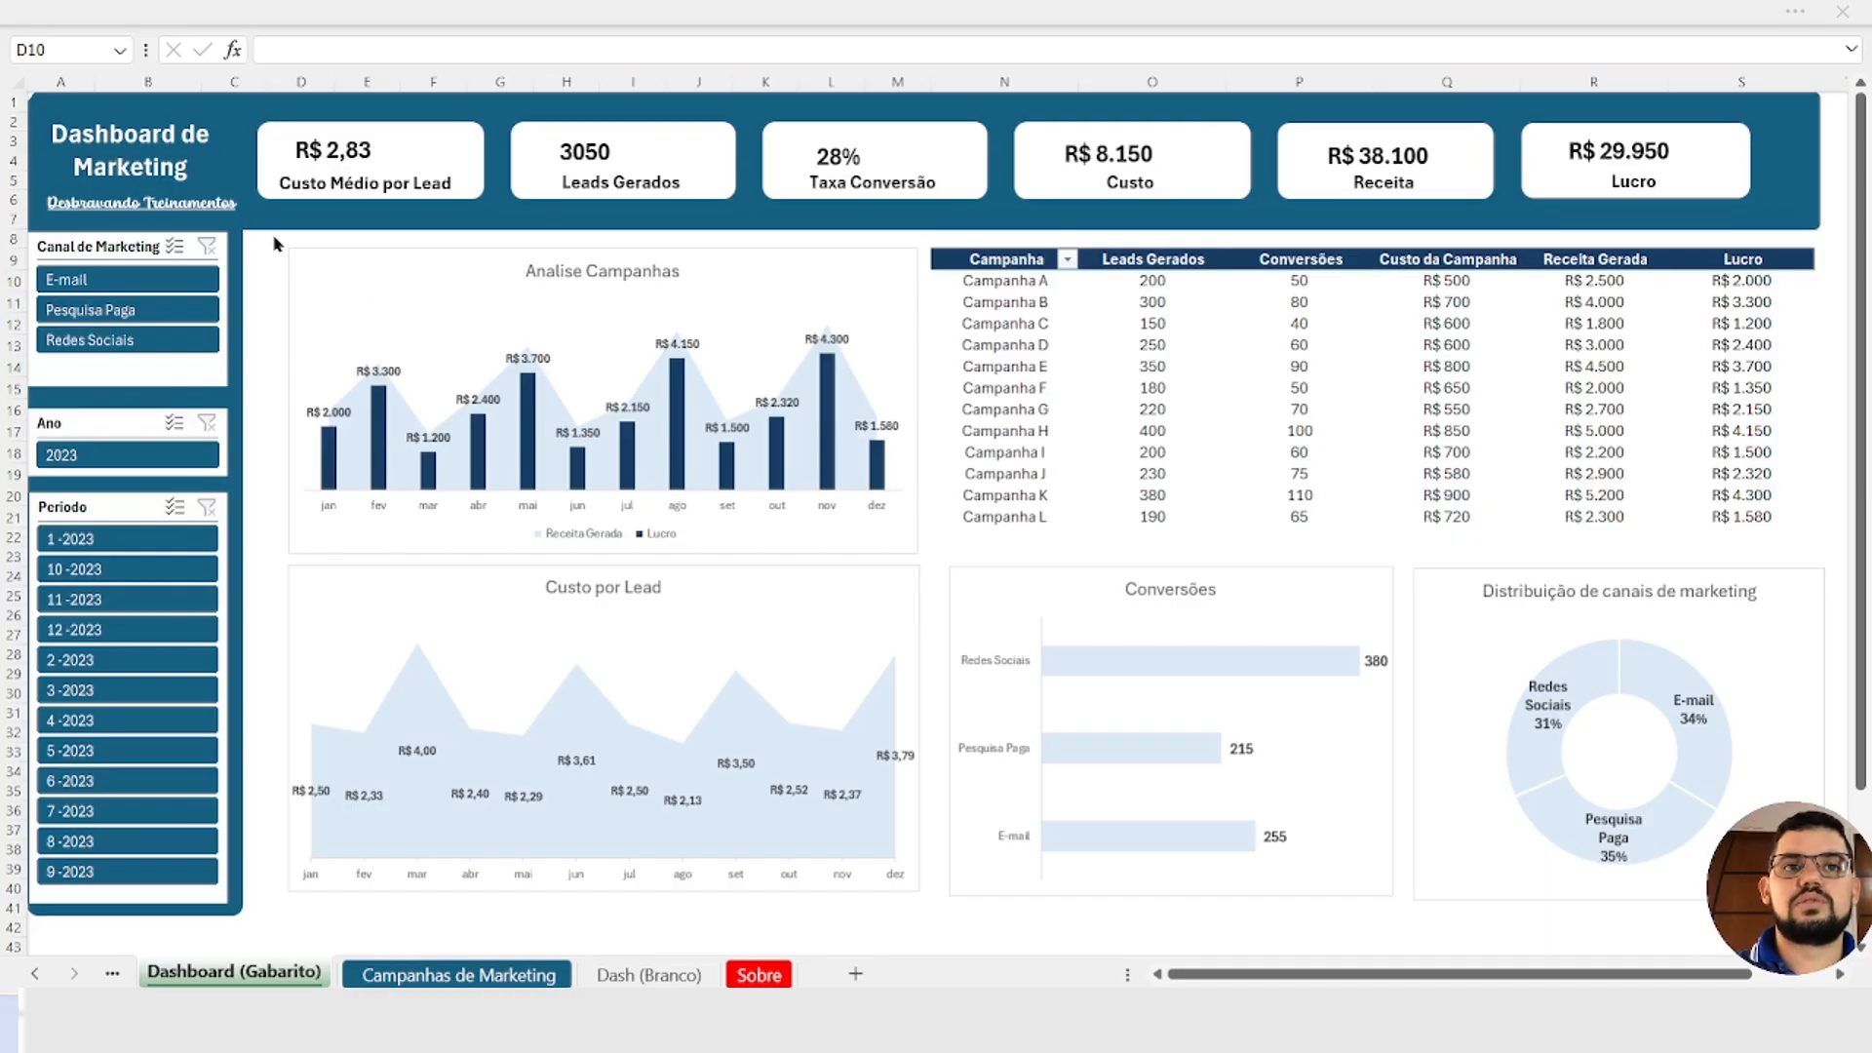
# Step: Filter the dashboard by marketing channel, going through E-mail, Pesquisa Paga and Redes Sociais one at a time
pyautogui.click(275, 234)
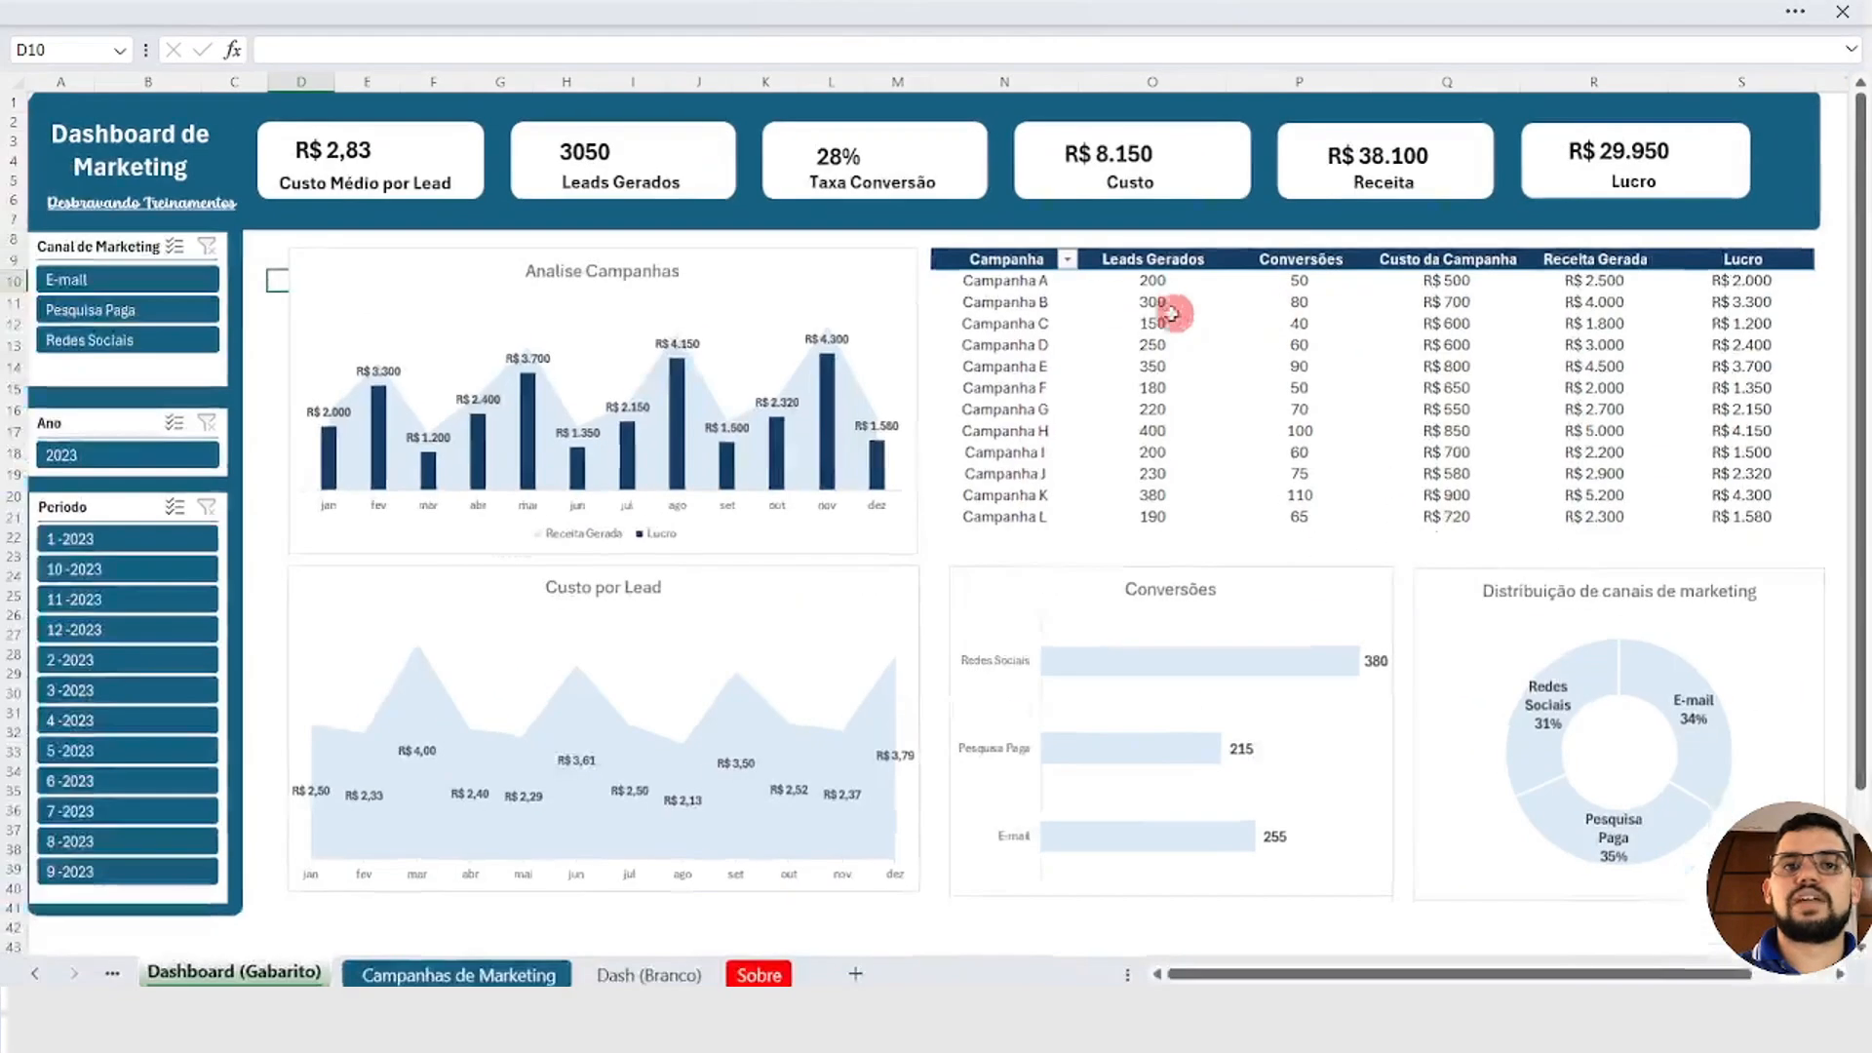
pyautogui.click(153, 279)
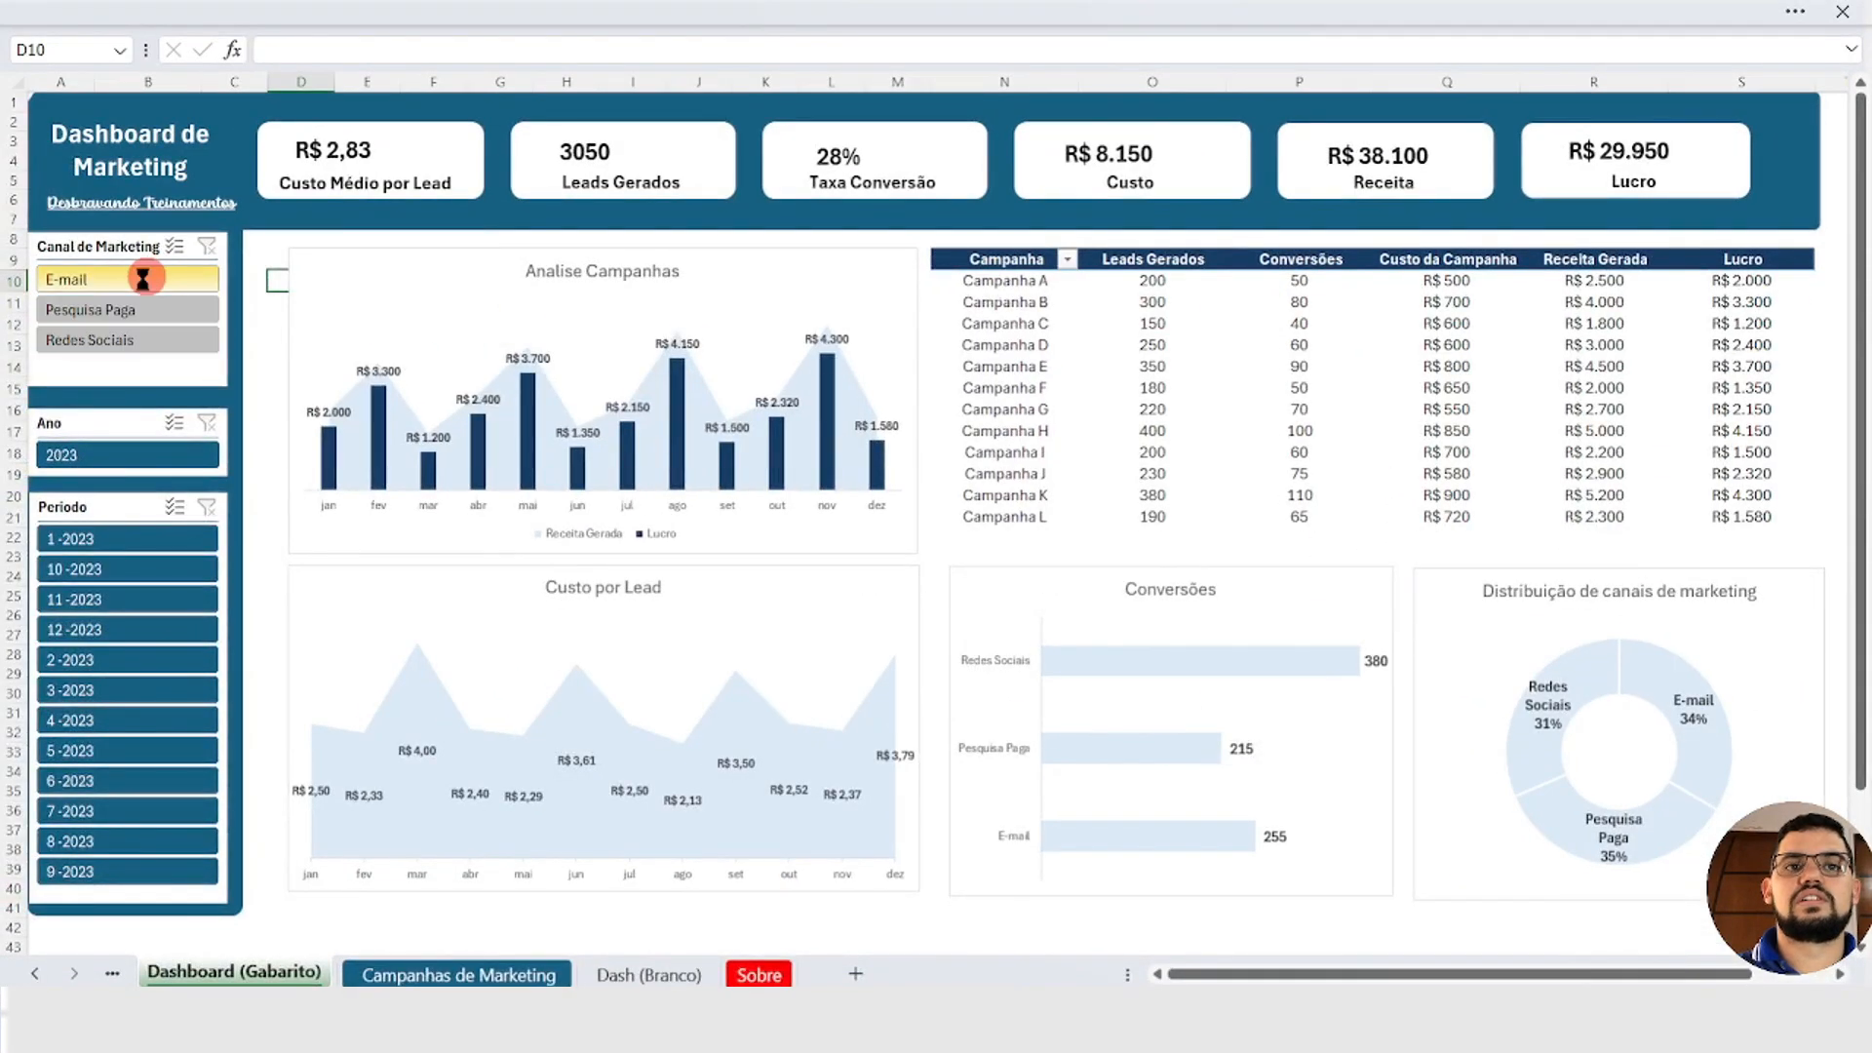
pyautogui.click(135, 314)
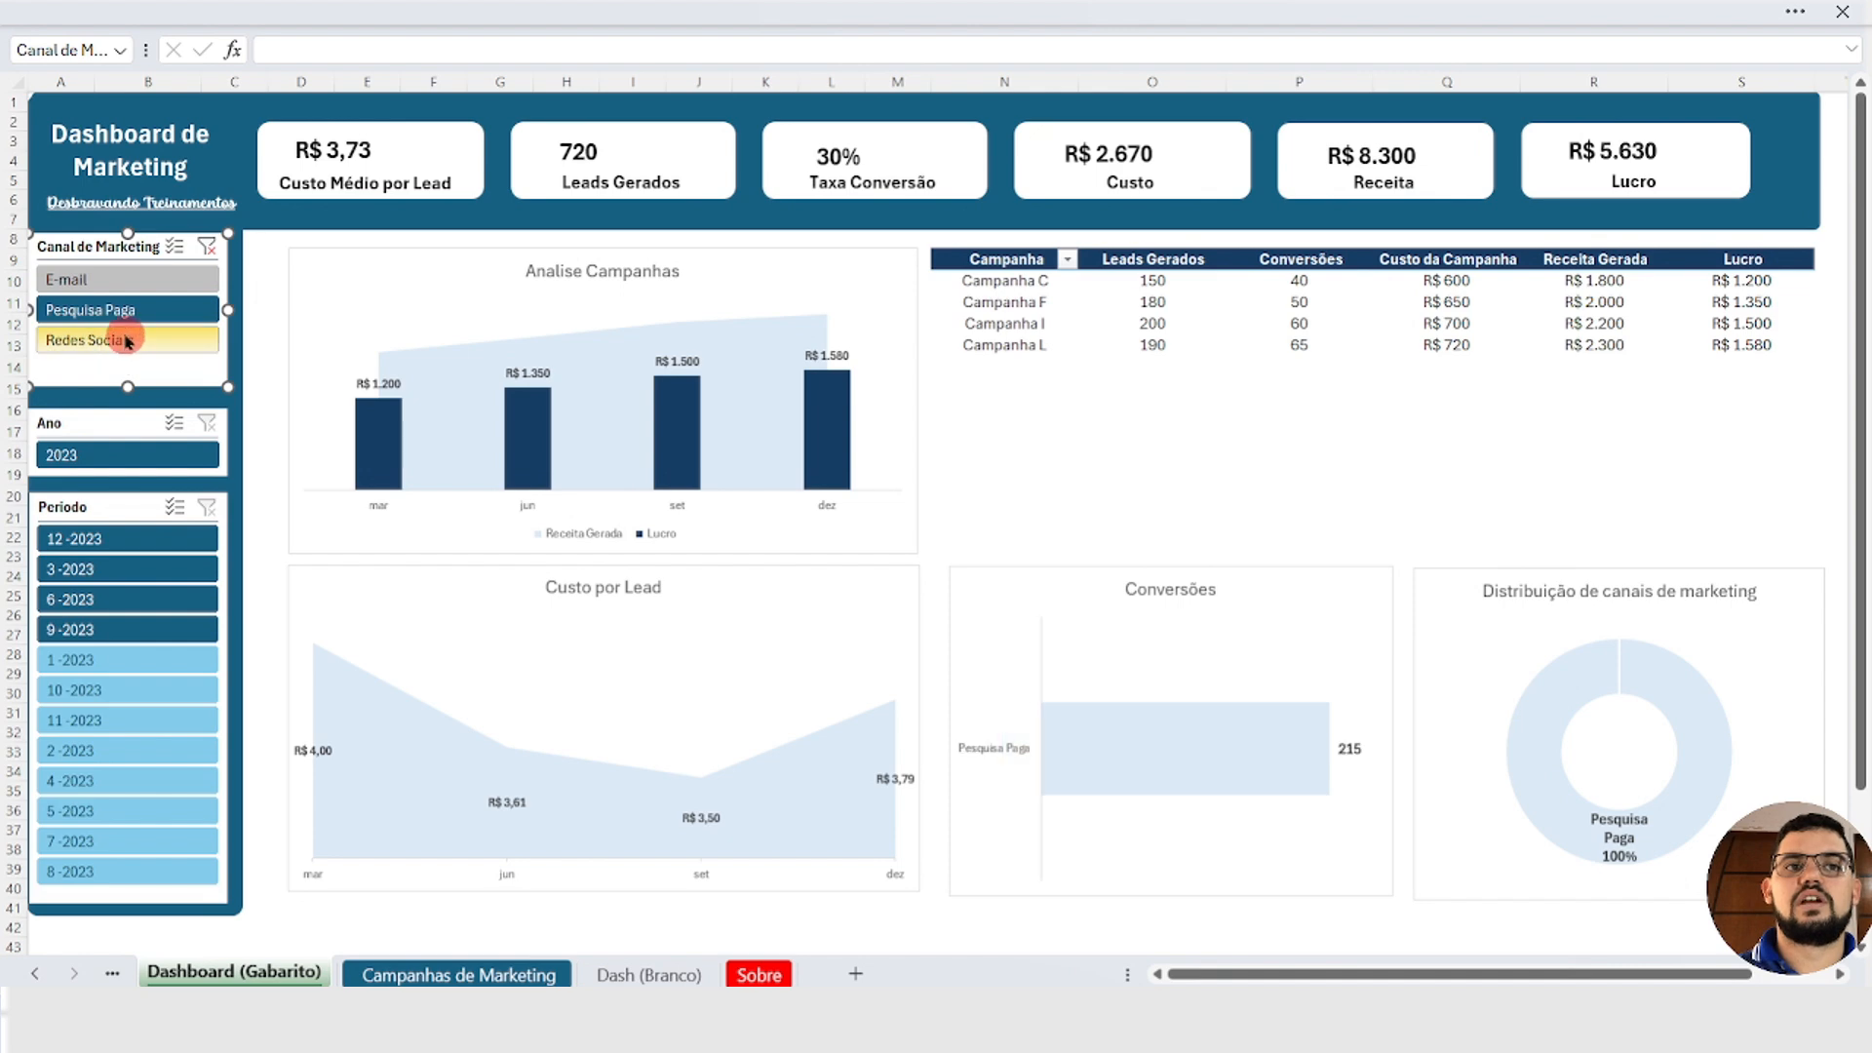
pyautogui.click(125, 339)
# Step: Filter the dashboard by the periods 11-2023, 2-2023 and 5-2023 one at a time, and clear the period filter
pyautogui.click(124, 538)
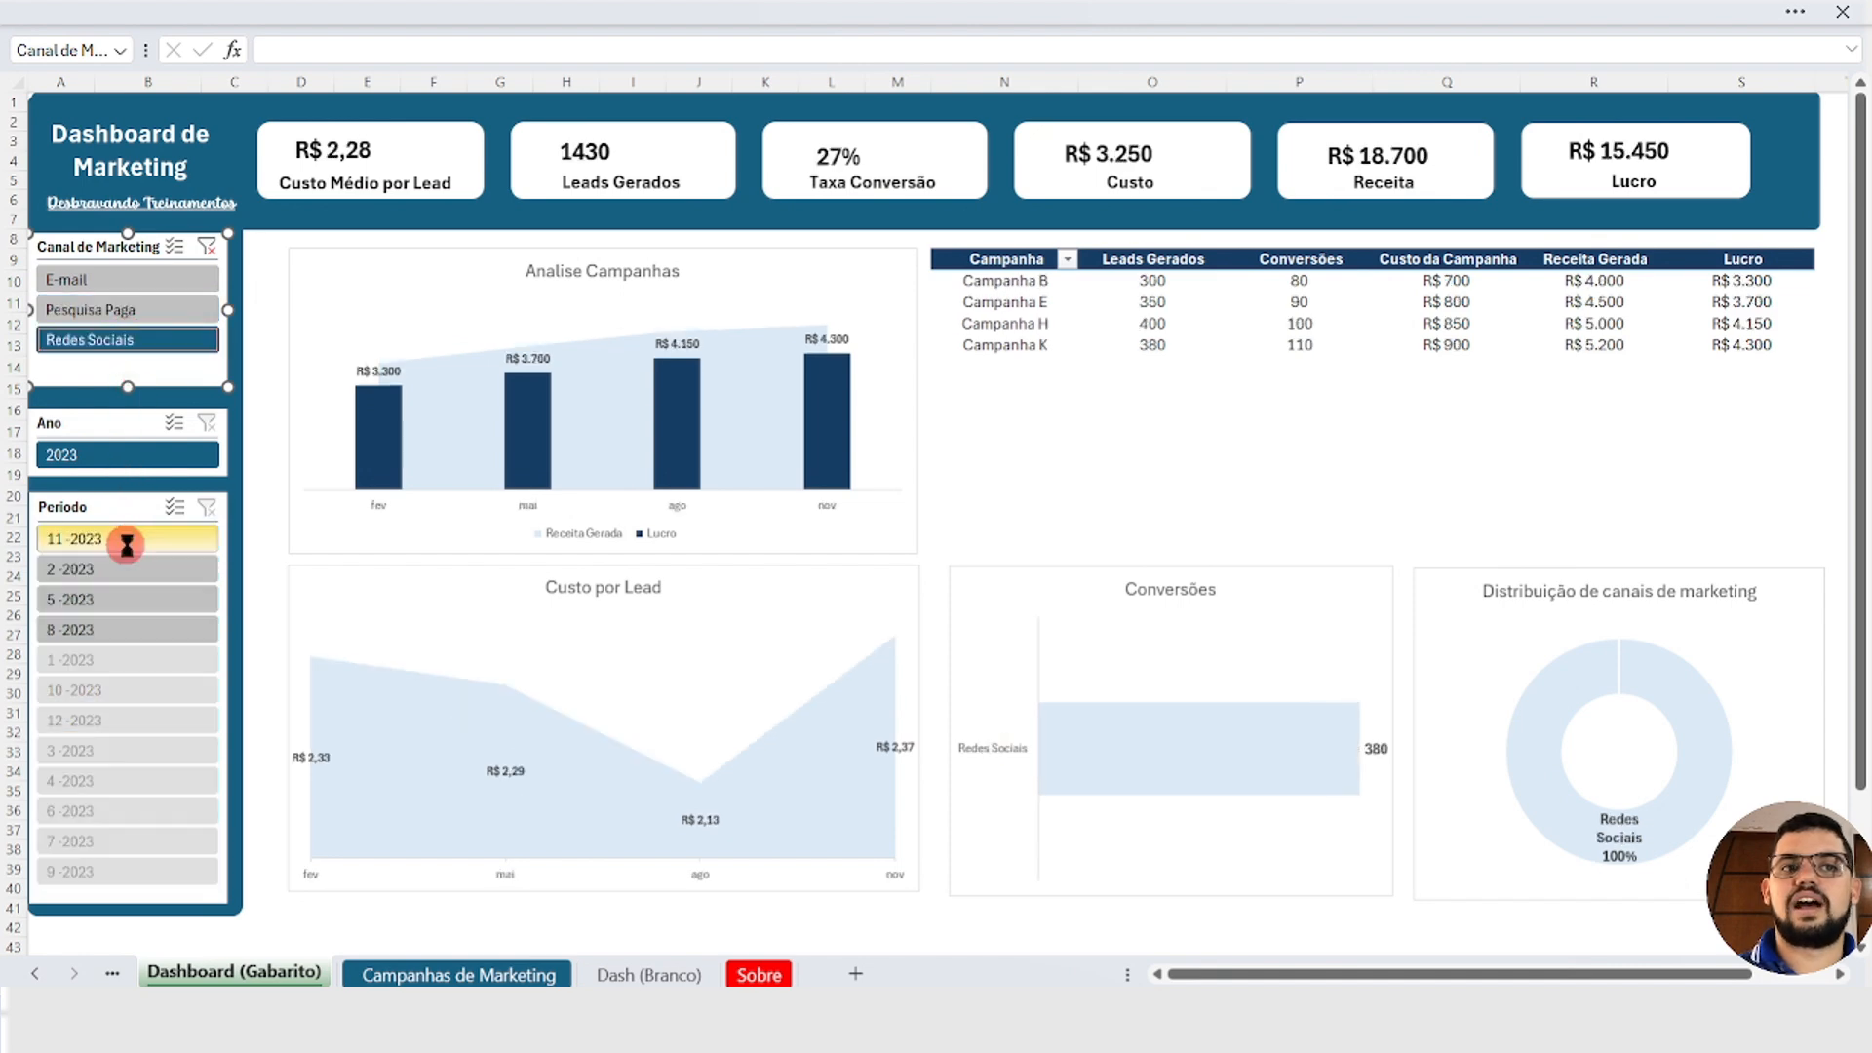
pyautogui.click(125, 569)
pyautogui.click(127, 597)
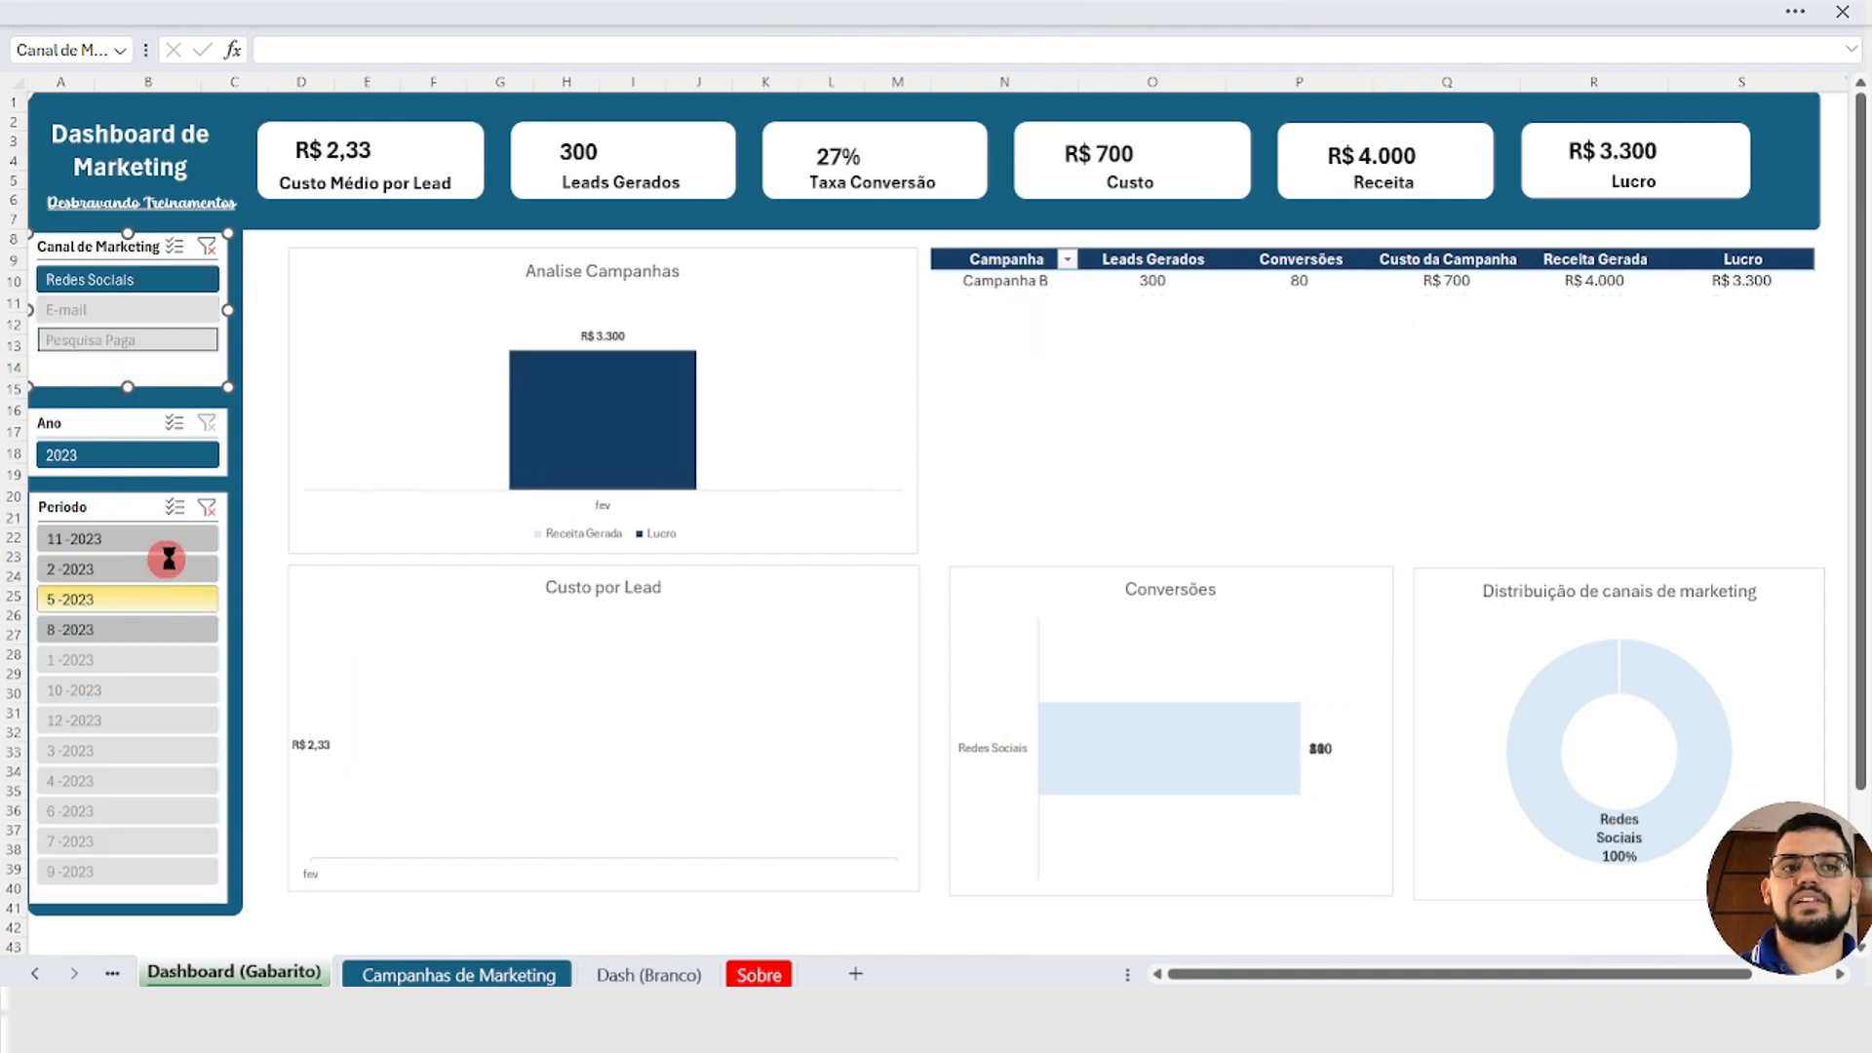
pyautogui.click(215, 511)
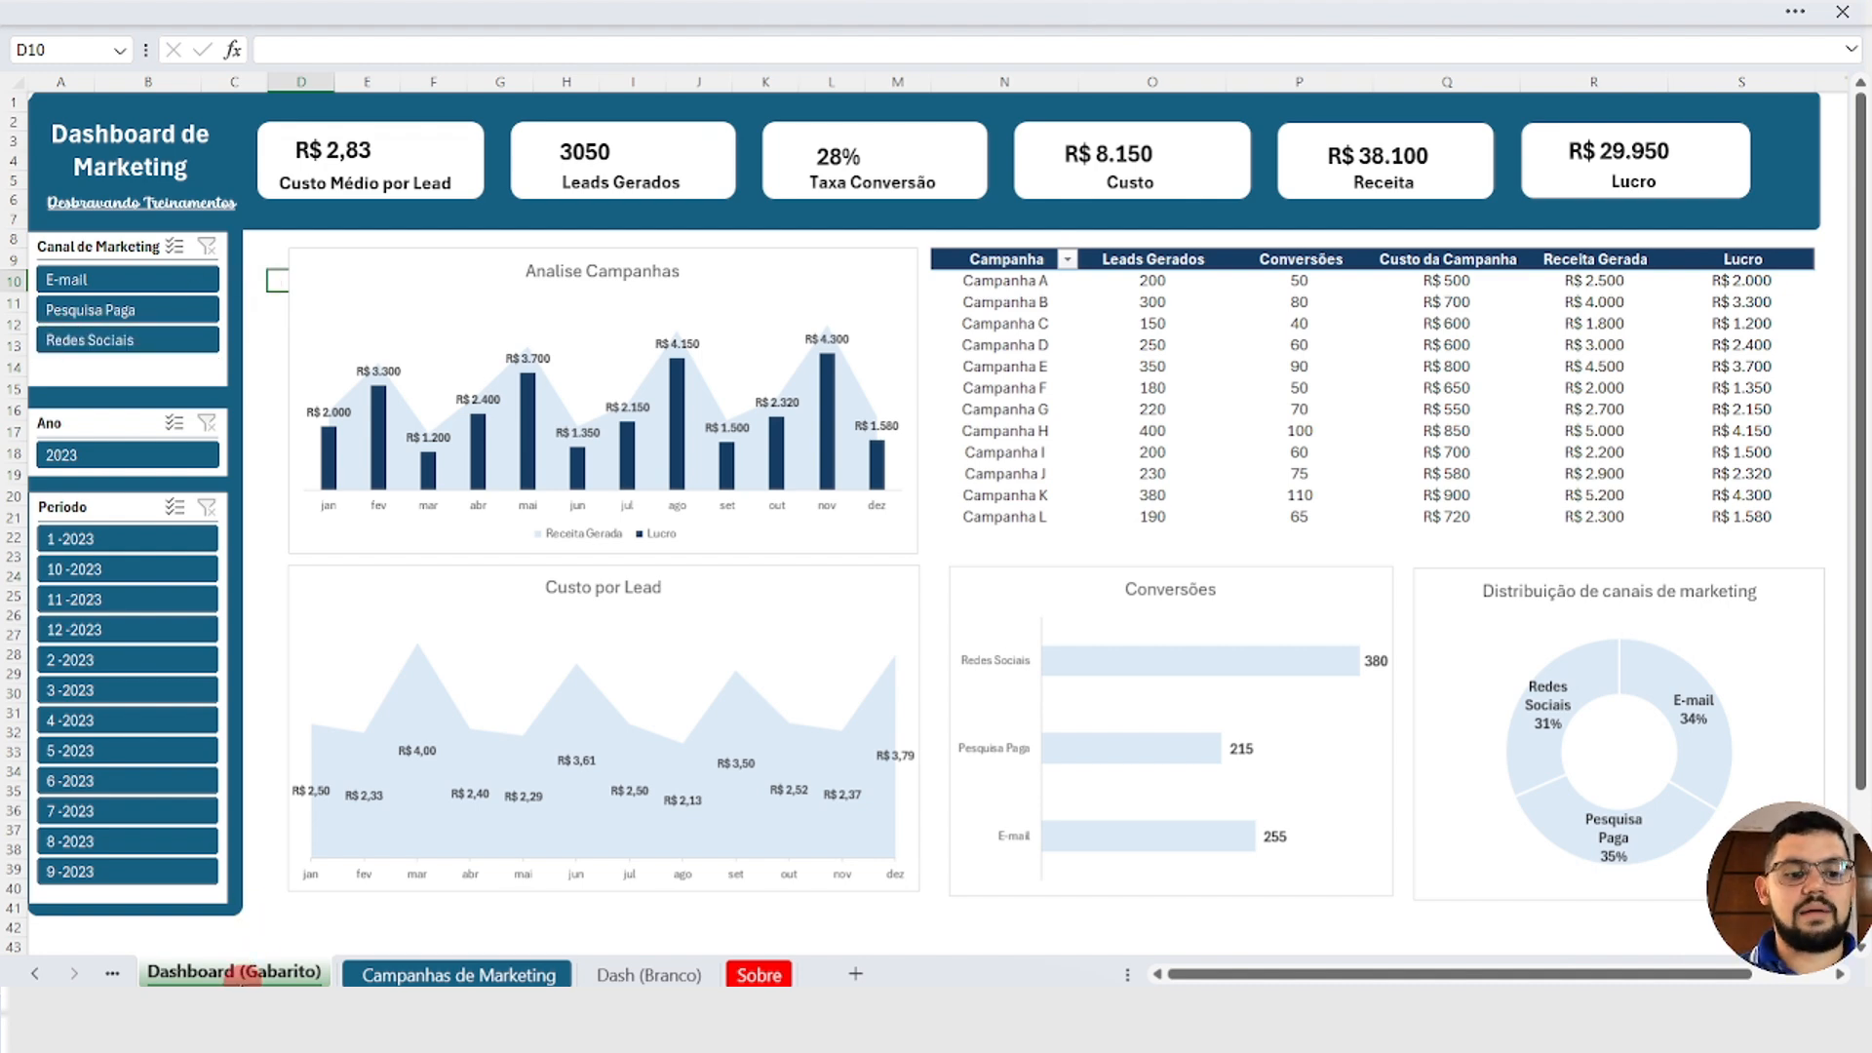
# Step: Review the campaign data in the Campanhas de Marketing sheet and return to the Dashboard (Gabarito) sheet
pyautogui.click(241, 976)
pyautogui.click(34, 973)
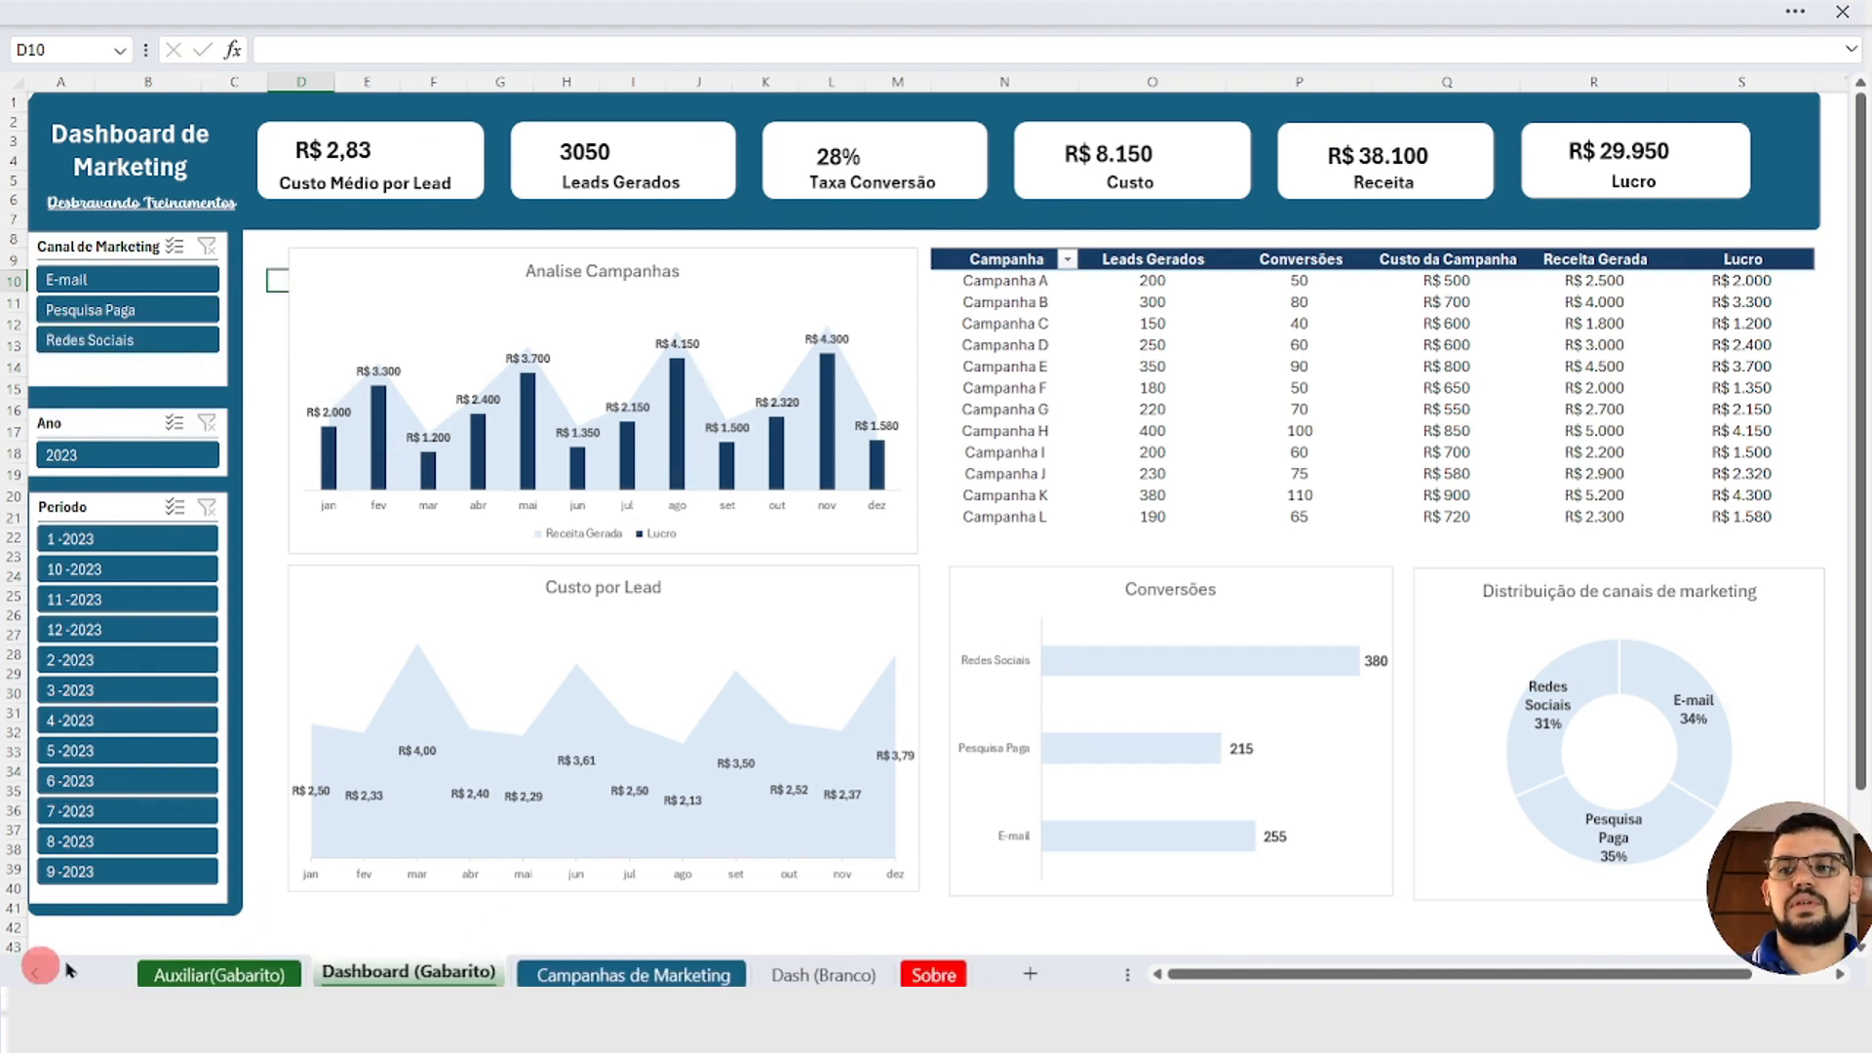
pyautogui.click(194, 969)
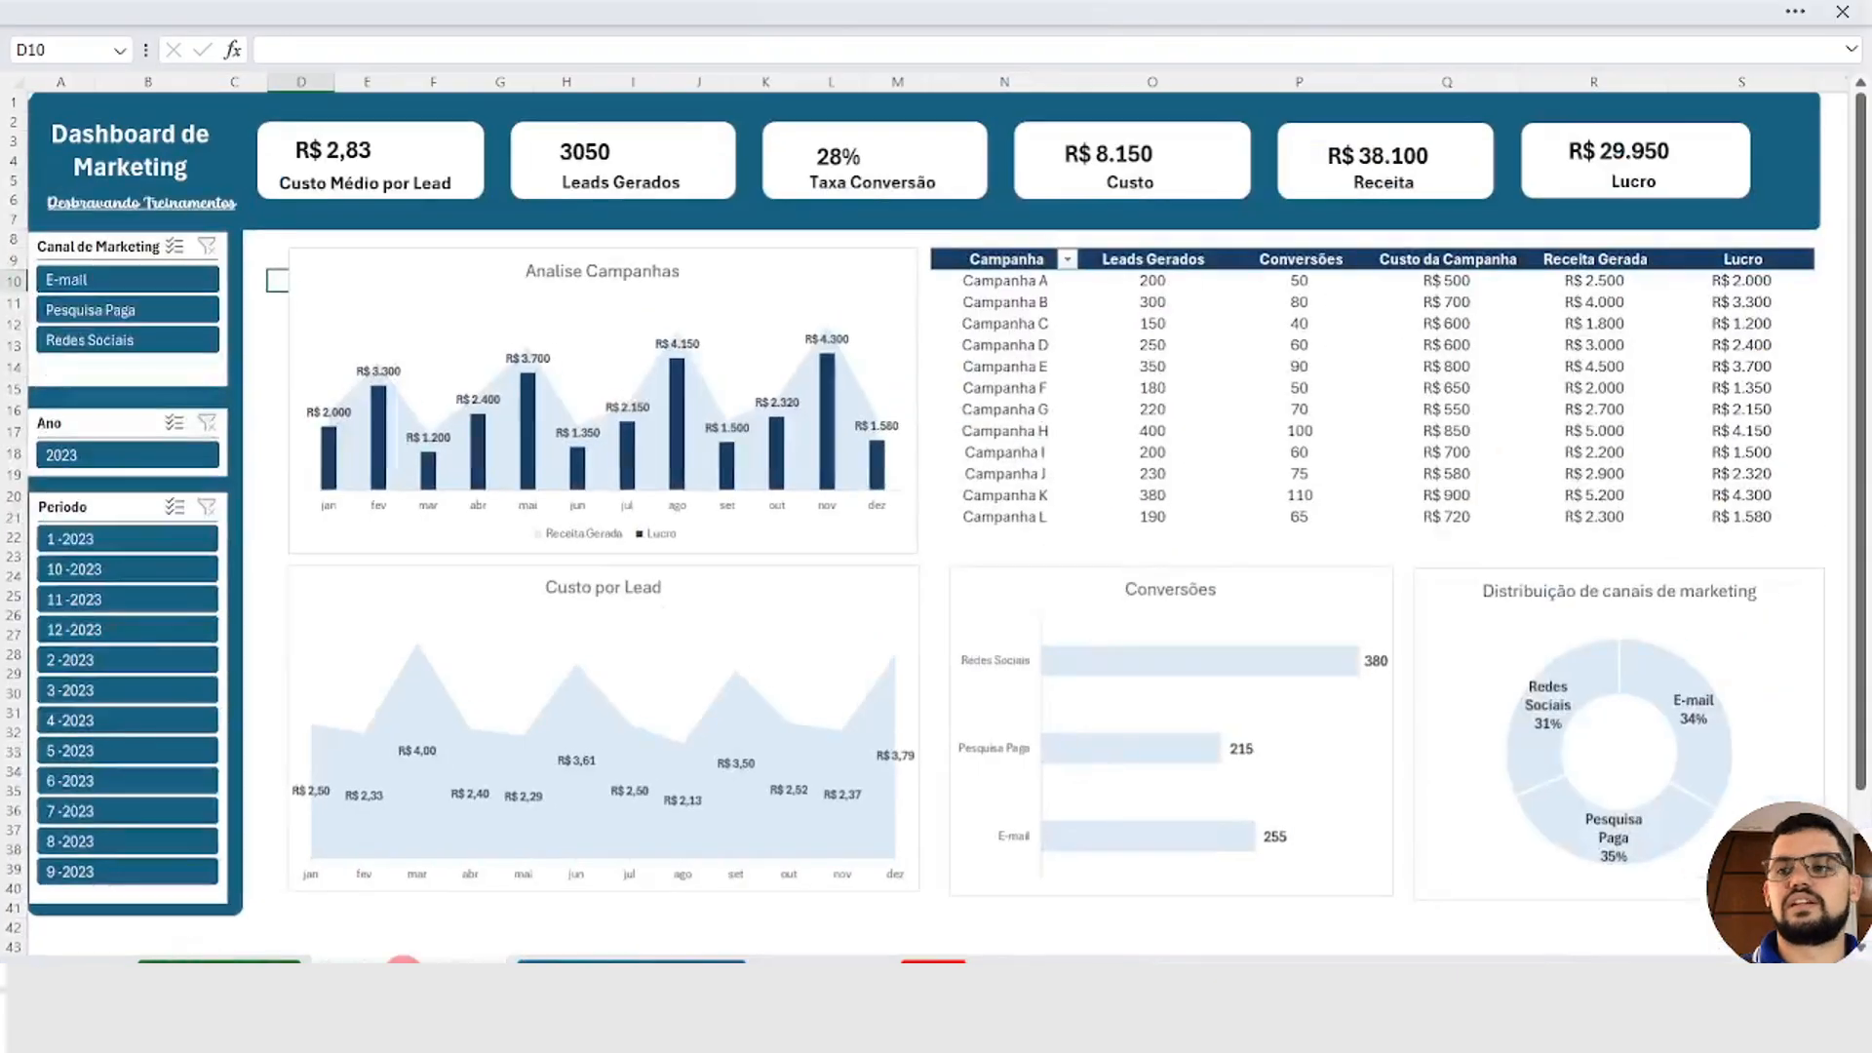
pyautogui.click(1219, 899)
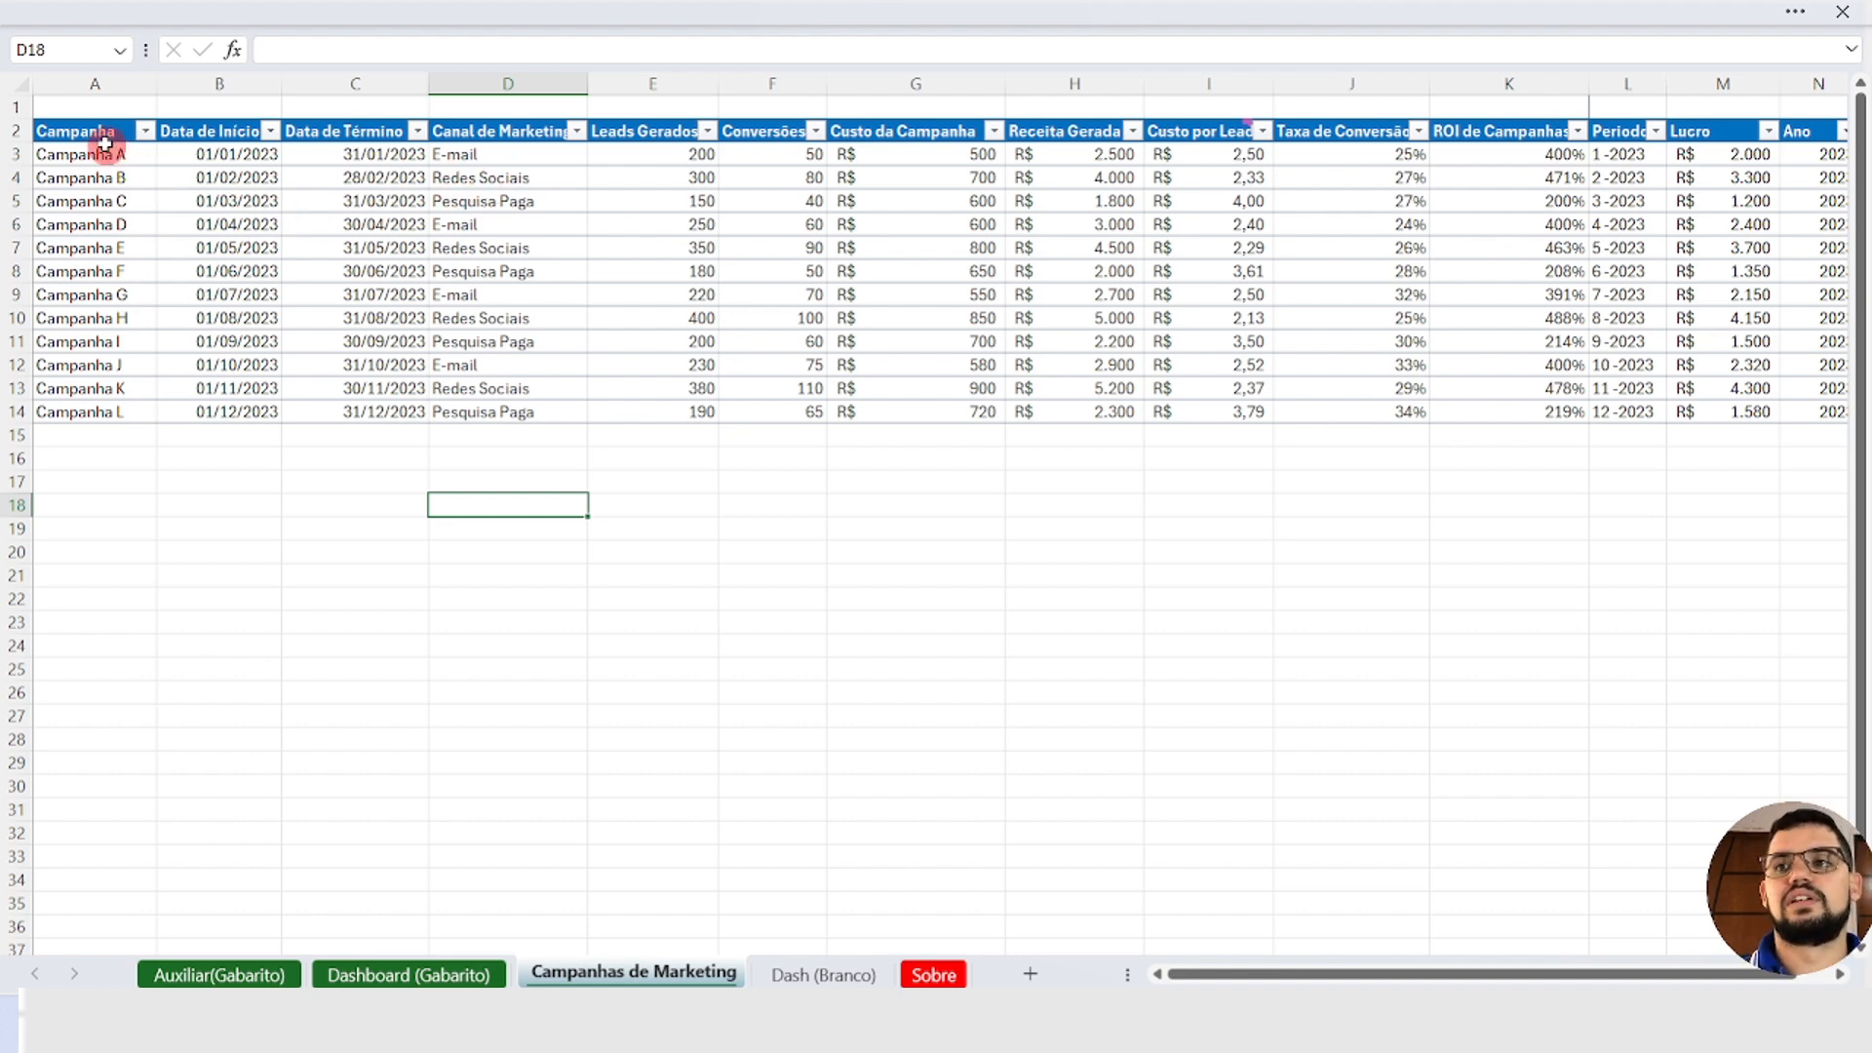
pyautogui.moveTo(95, 136); pyautogui.dragTo(100, 318)
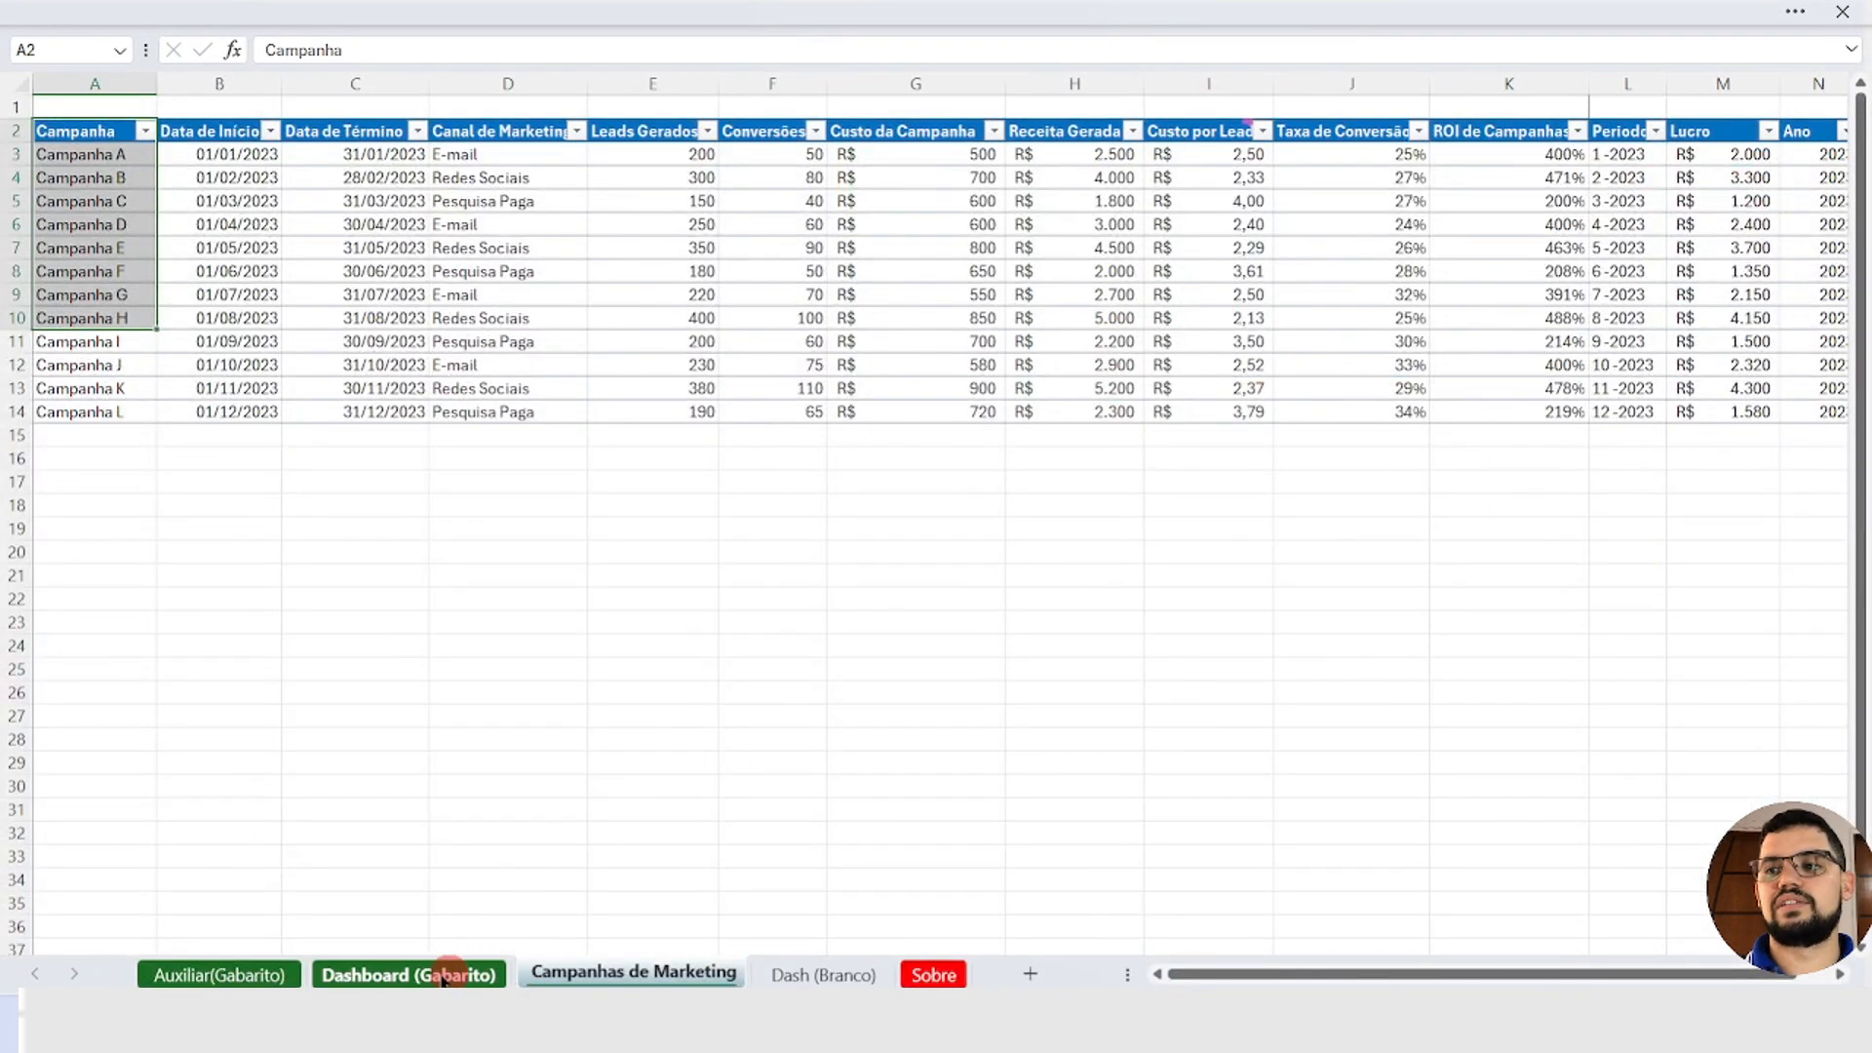
pyautogui.click(408, 974)
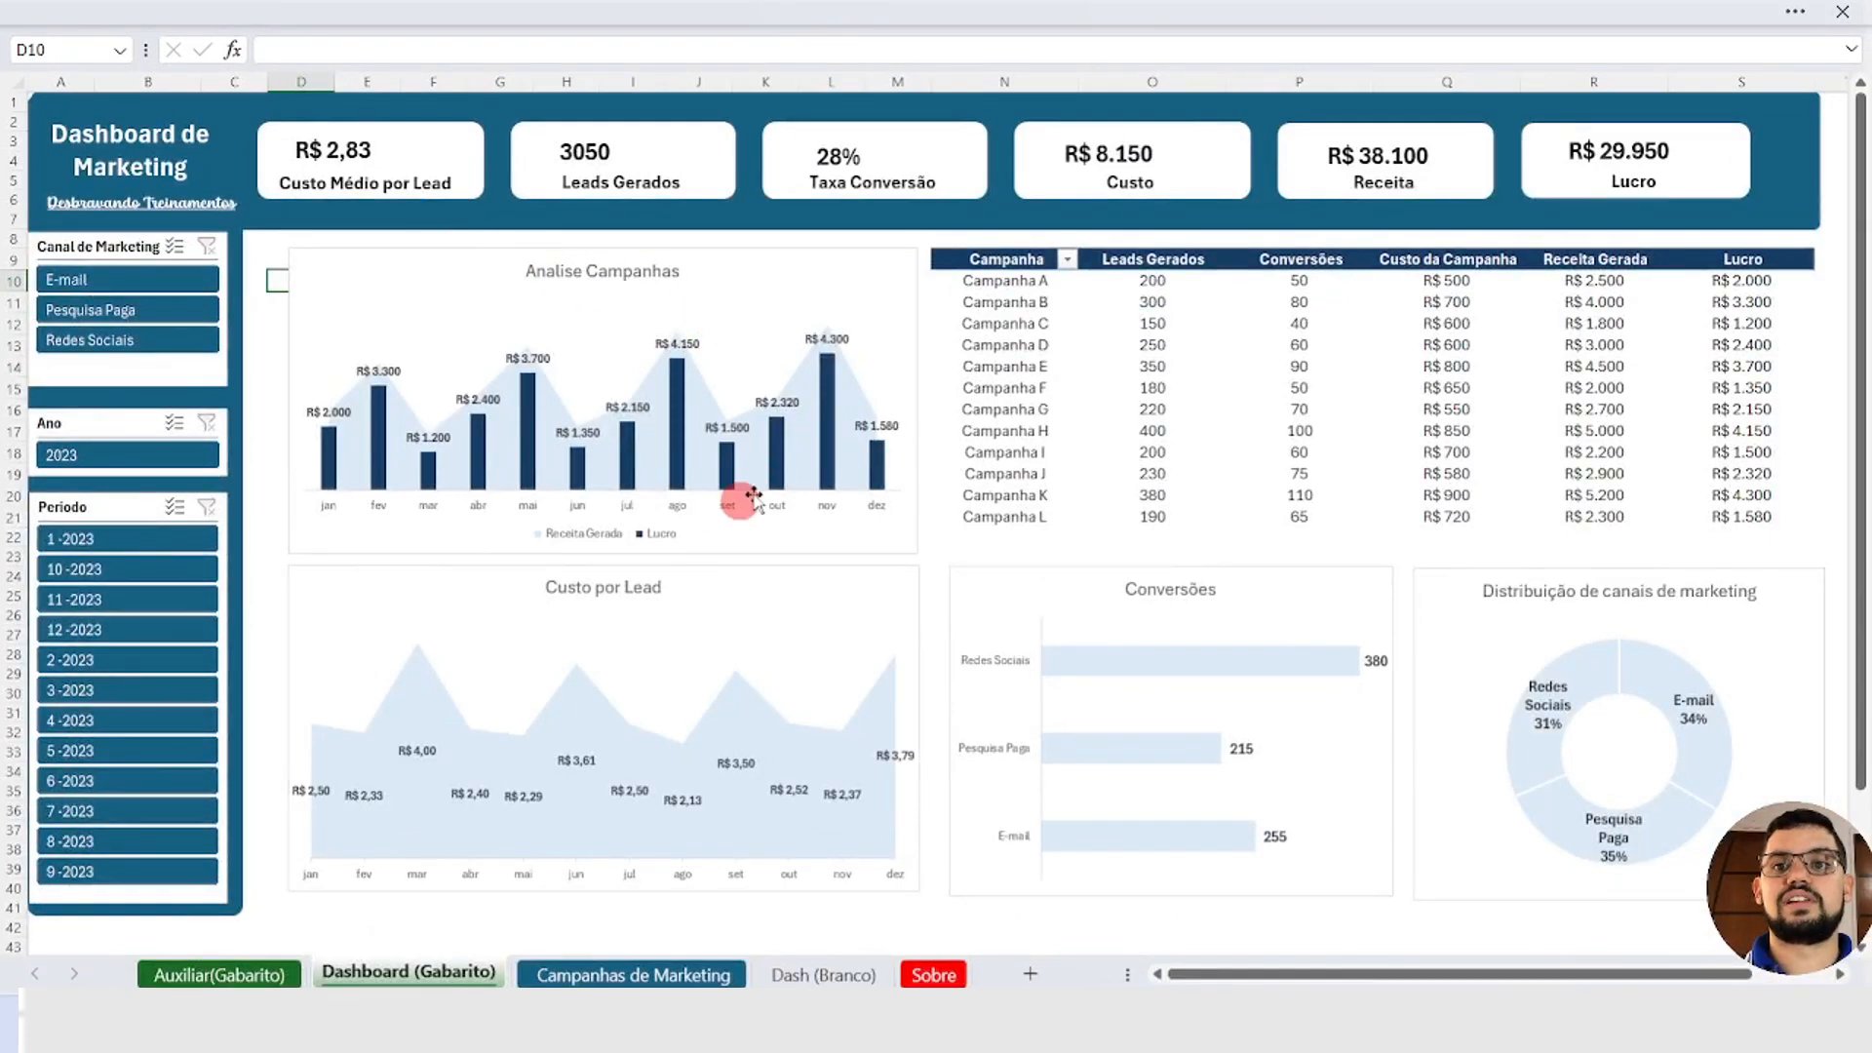
pyautogui.moveTo(780, 421)
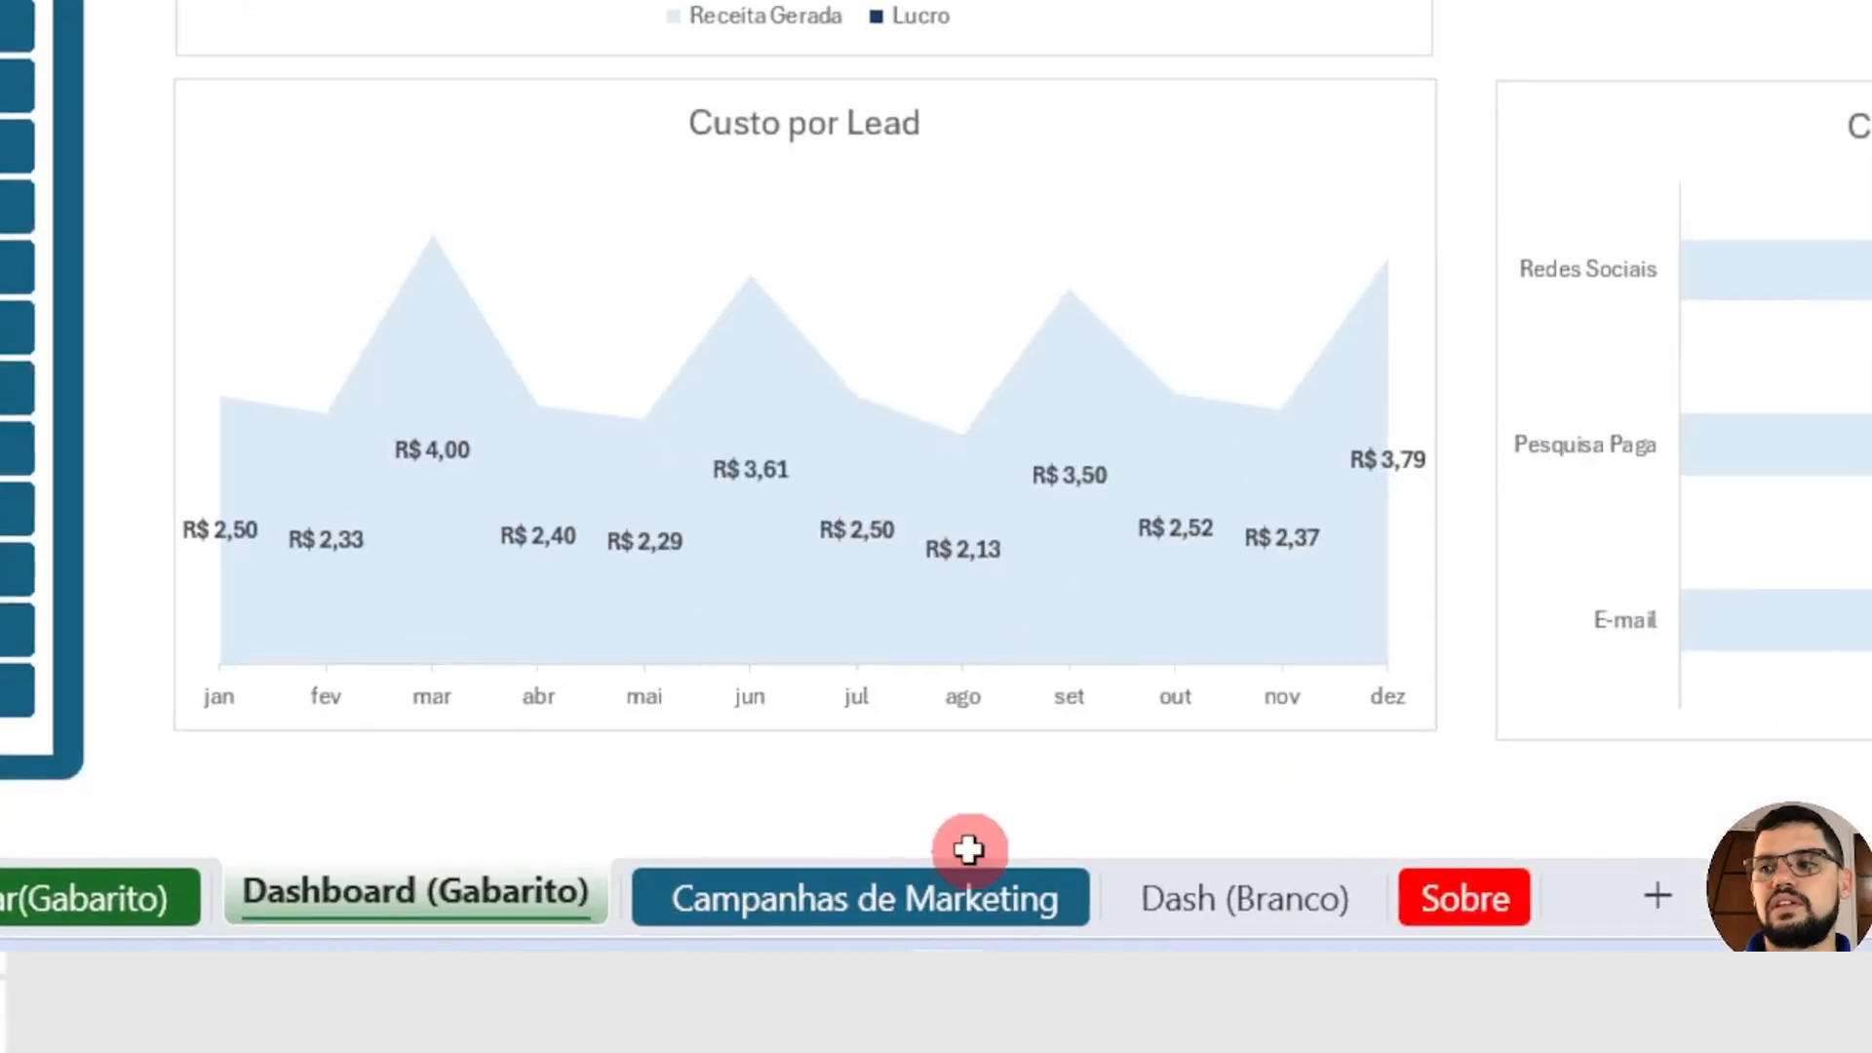
# Step: Create a PivotTable on a new sheet from Tabela1 in the Campanhas de Marketing sheet
pyautogui.click(675, 970)
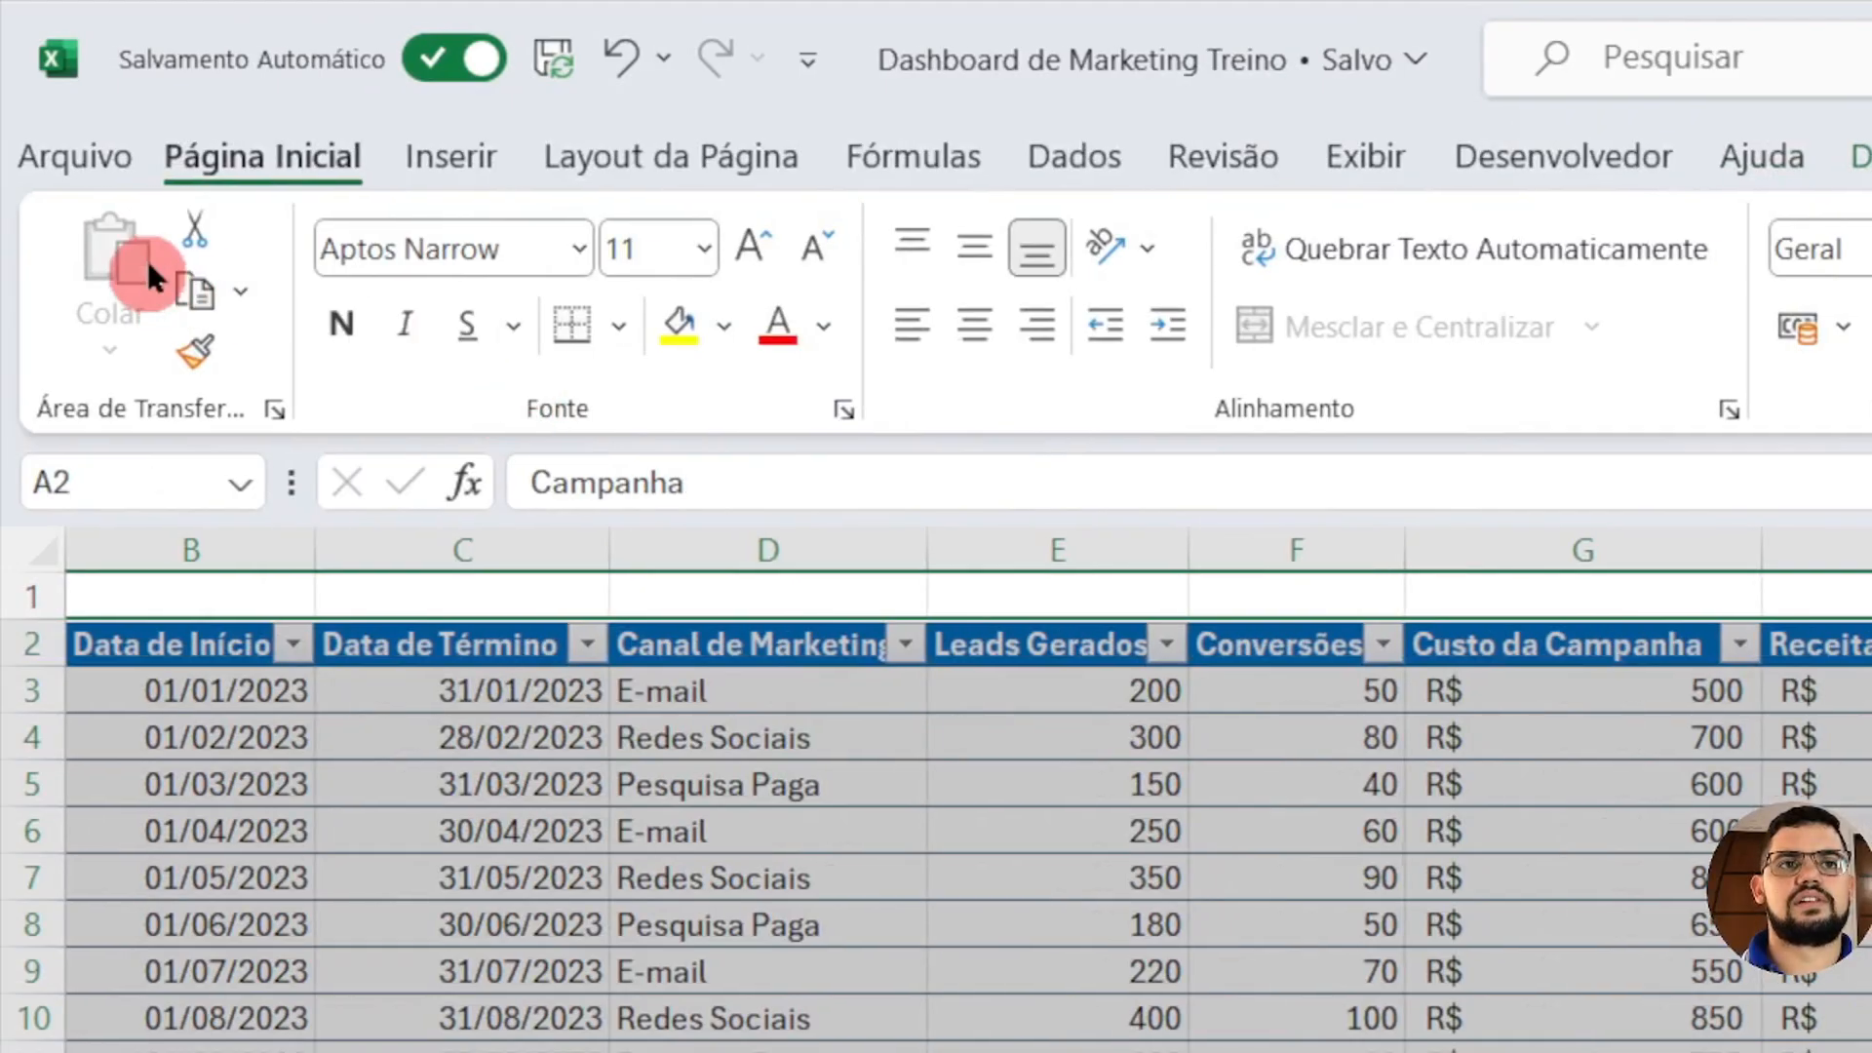
pyautogui.click(454, 159)
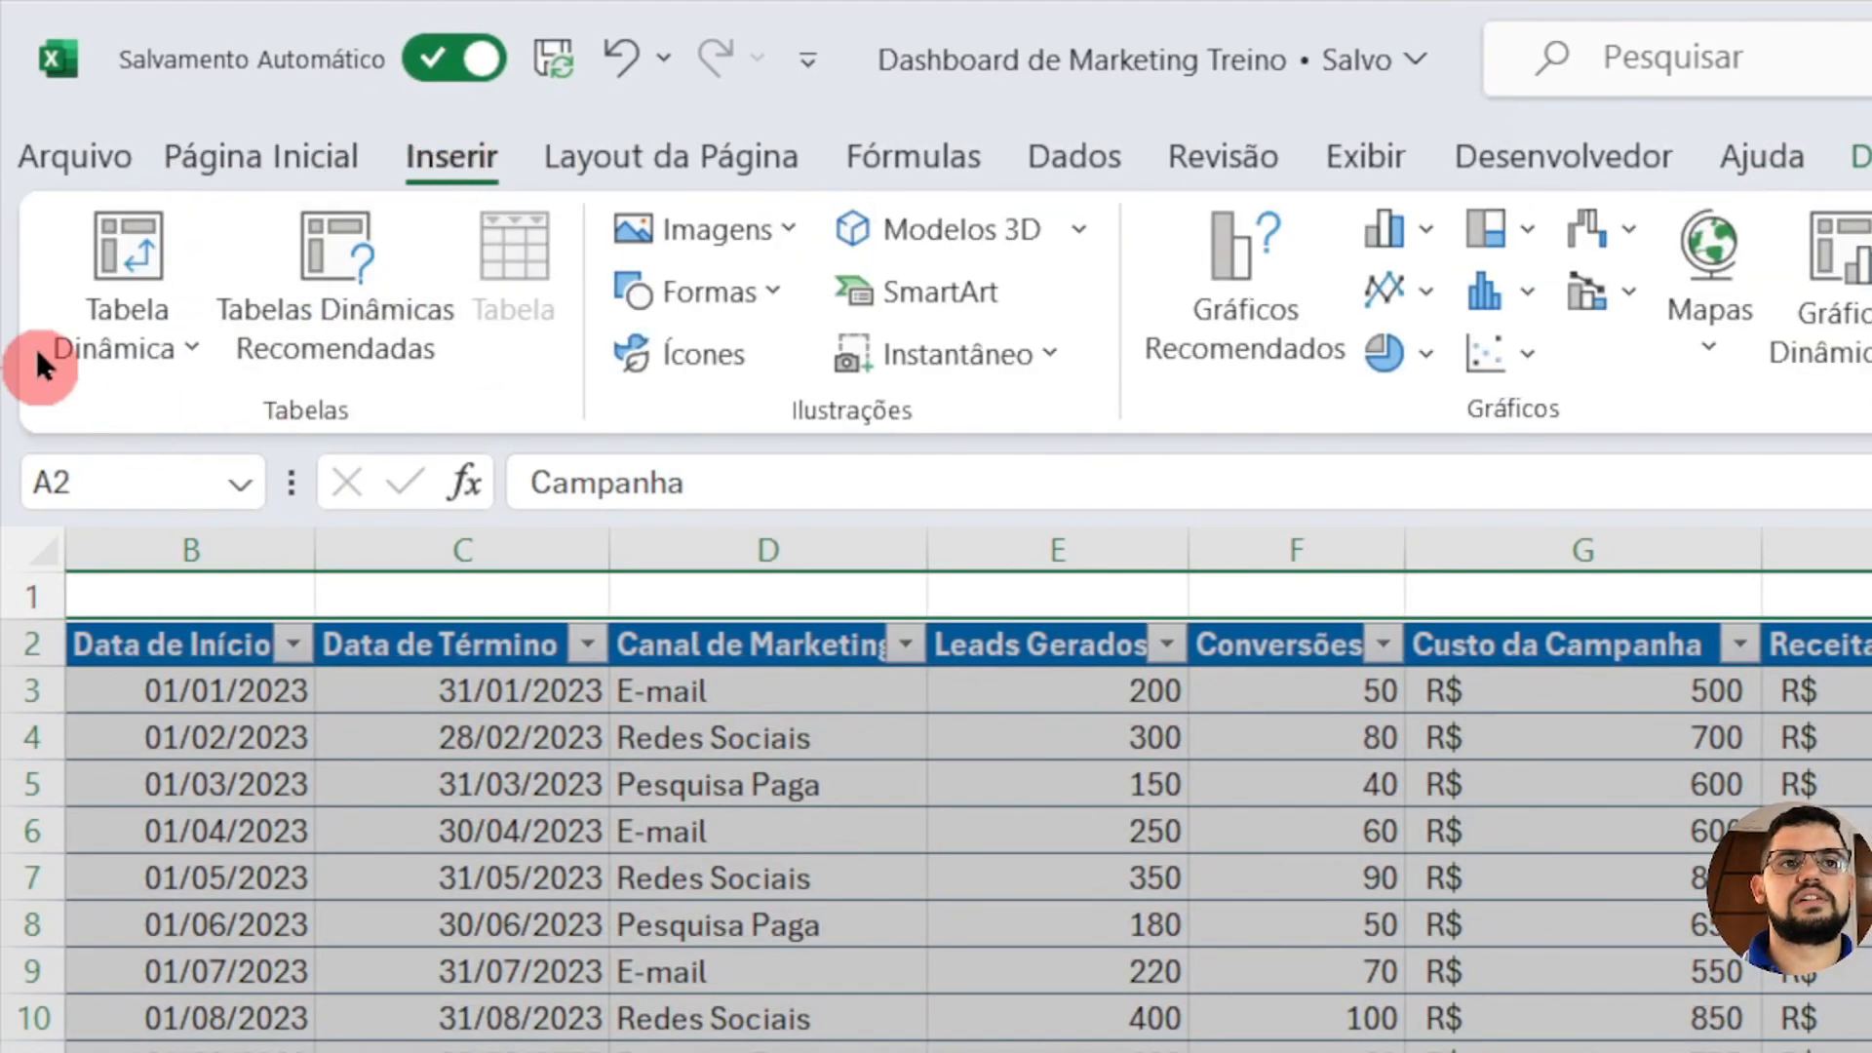
pyautogui.click(127, 250)
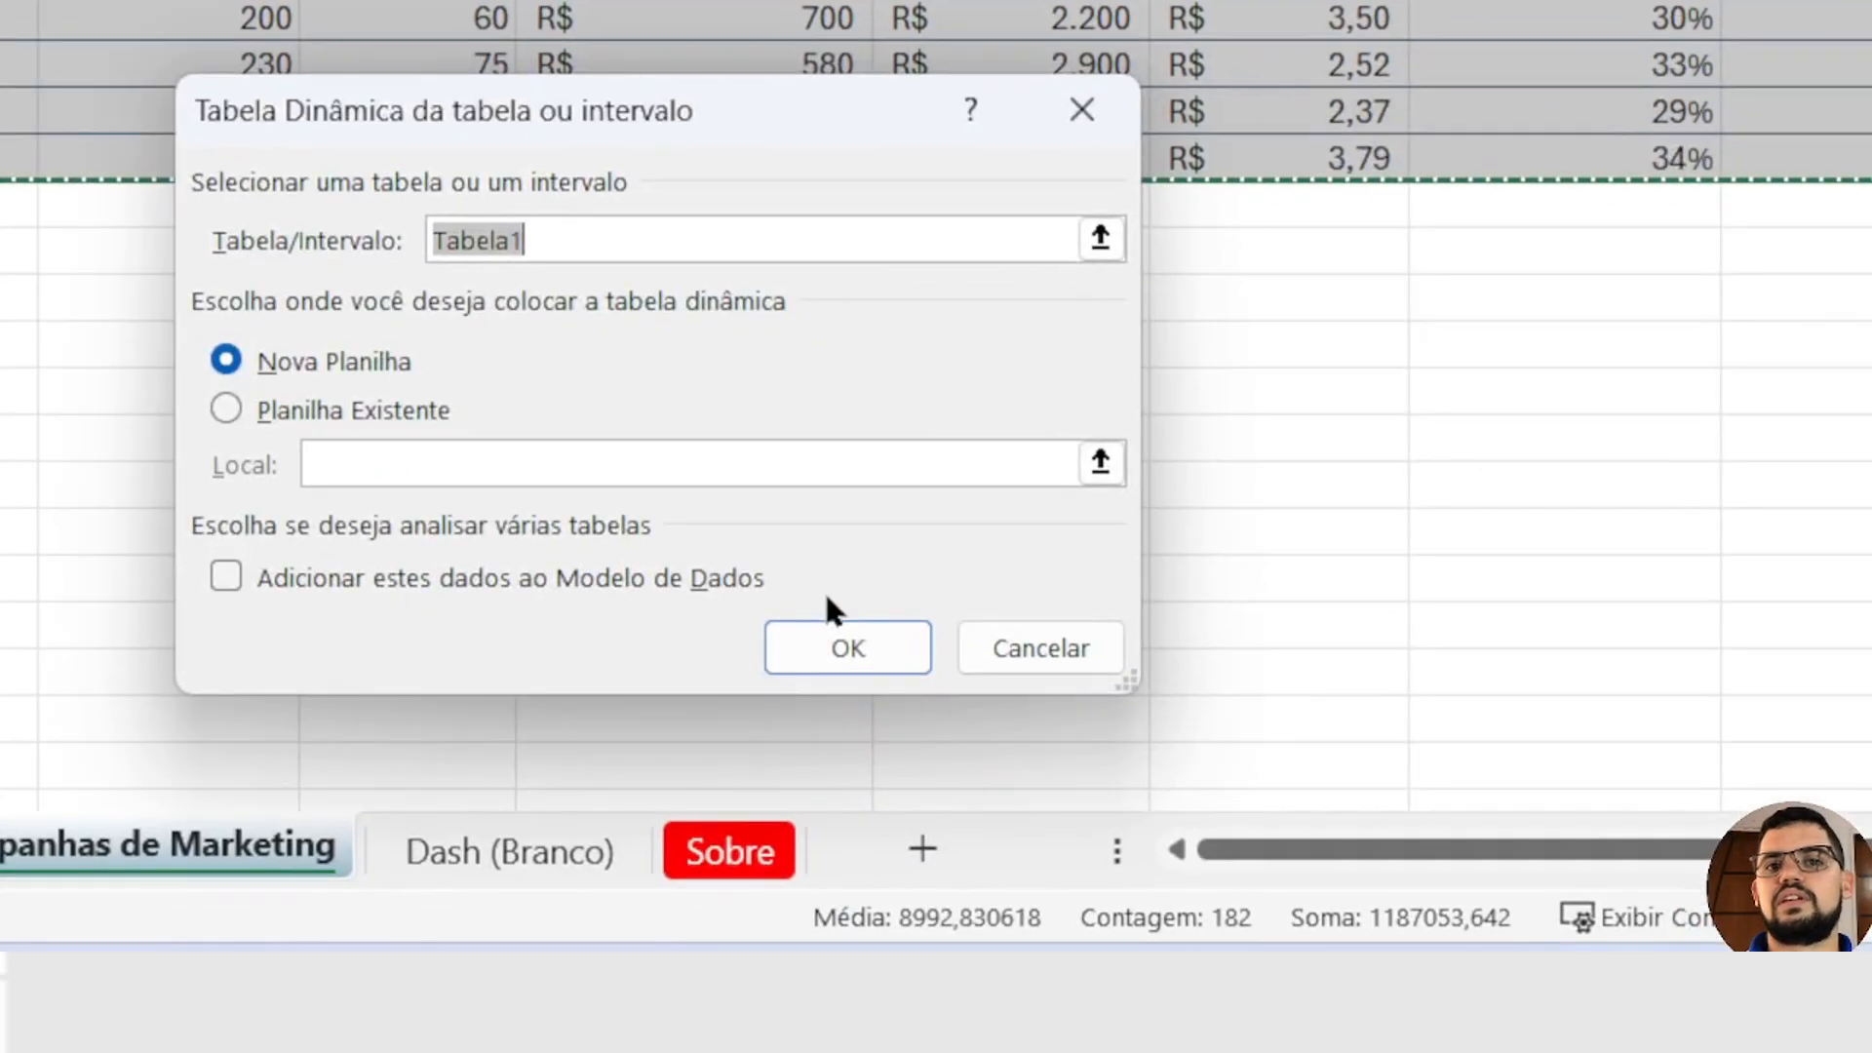
pyautogui.click(1072, 942)
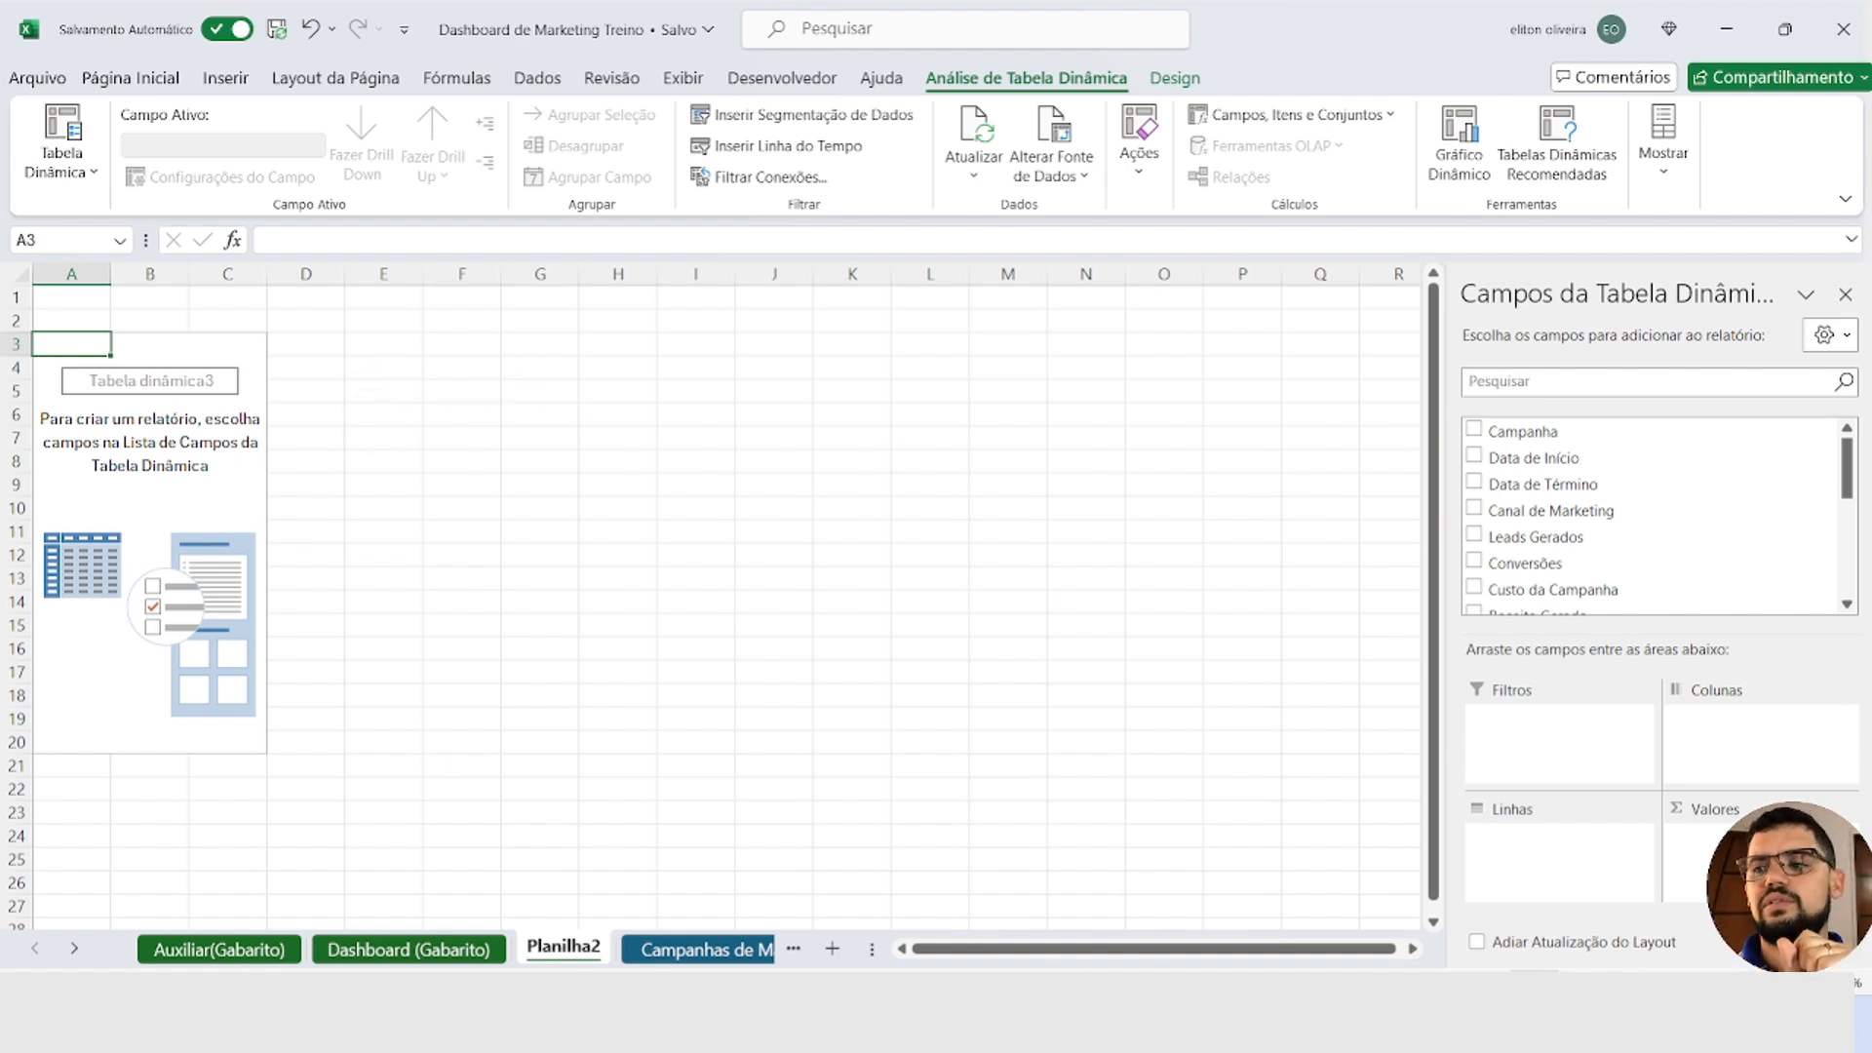
pyautogui.click(998, 882)
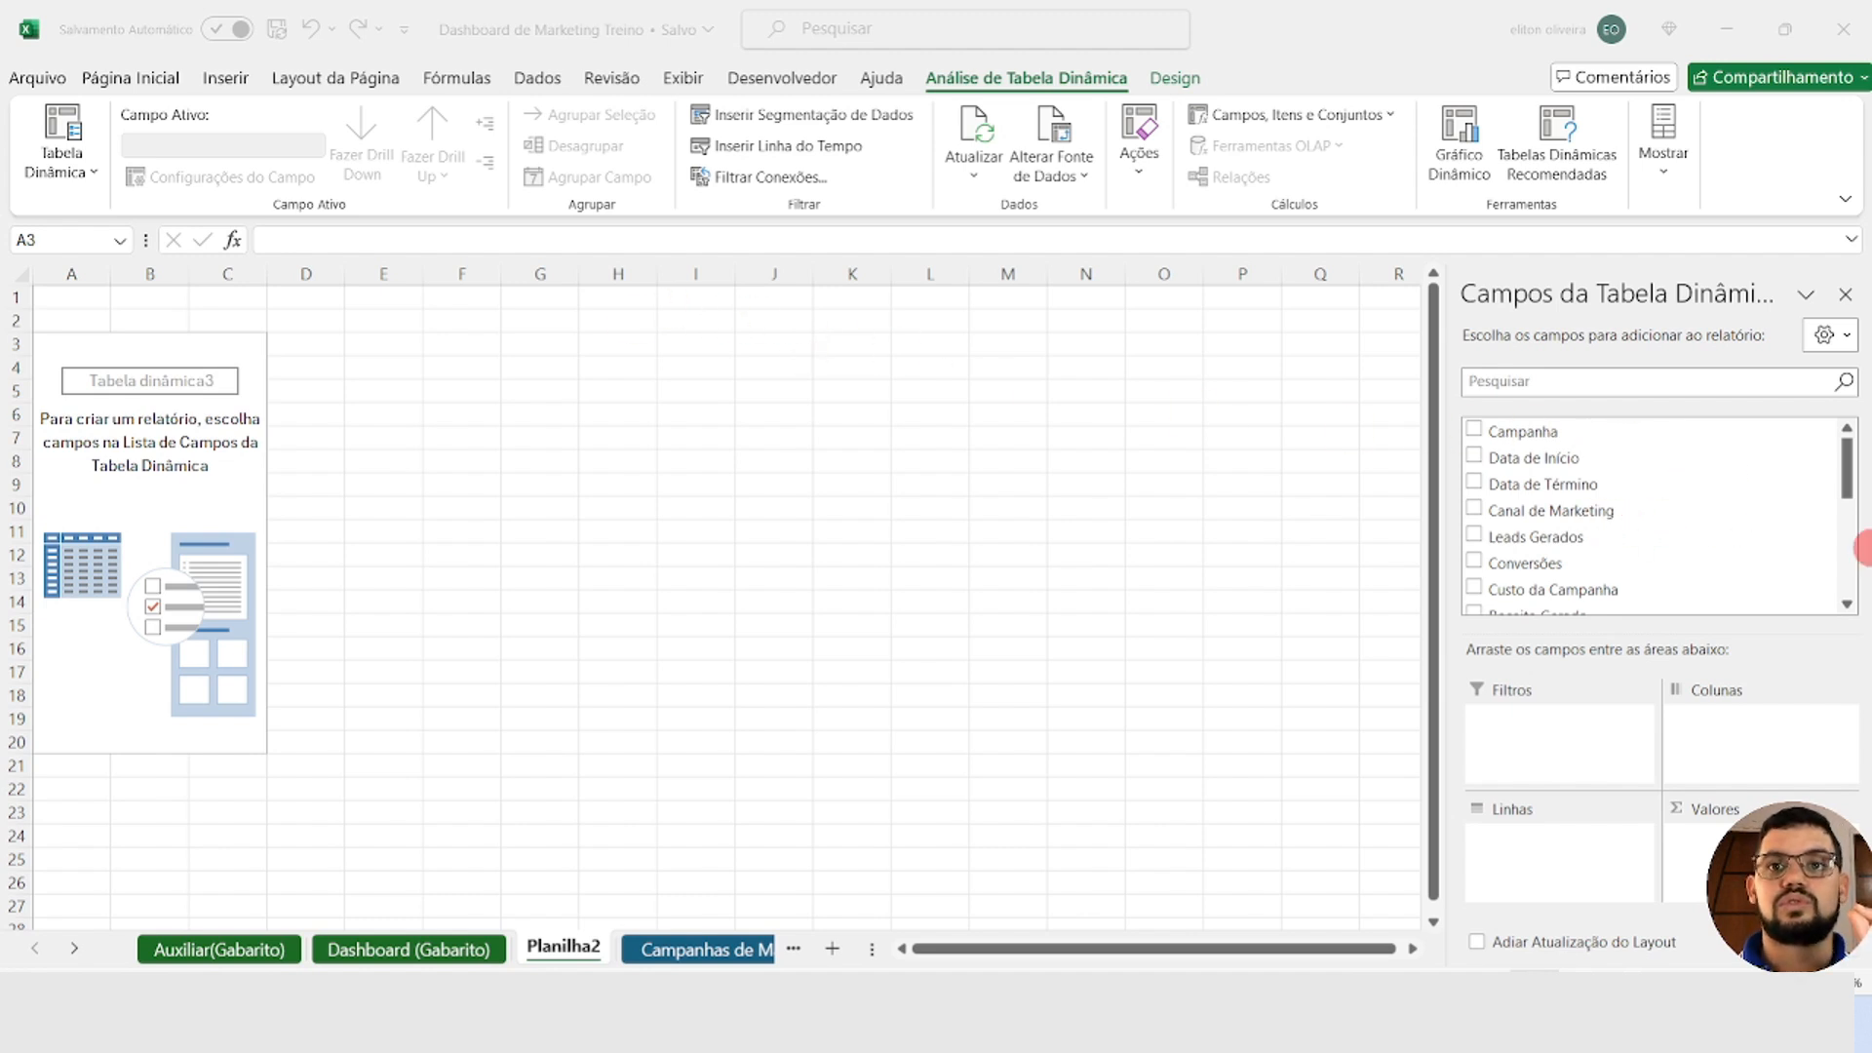
# Step: Build the PivotTable with Canal de Marketing as rows and the sum of Taxa de Conversão as values
pyautogui.moveTo(1583, 513); pyautogui.dragTo(1570, 840)
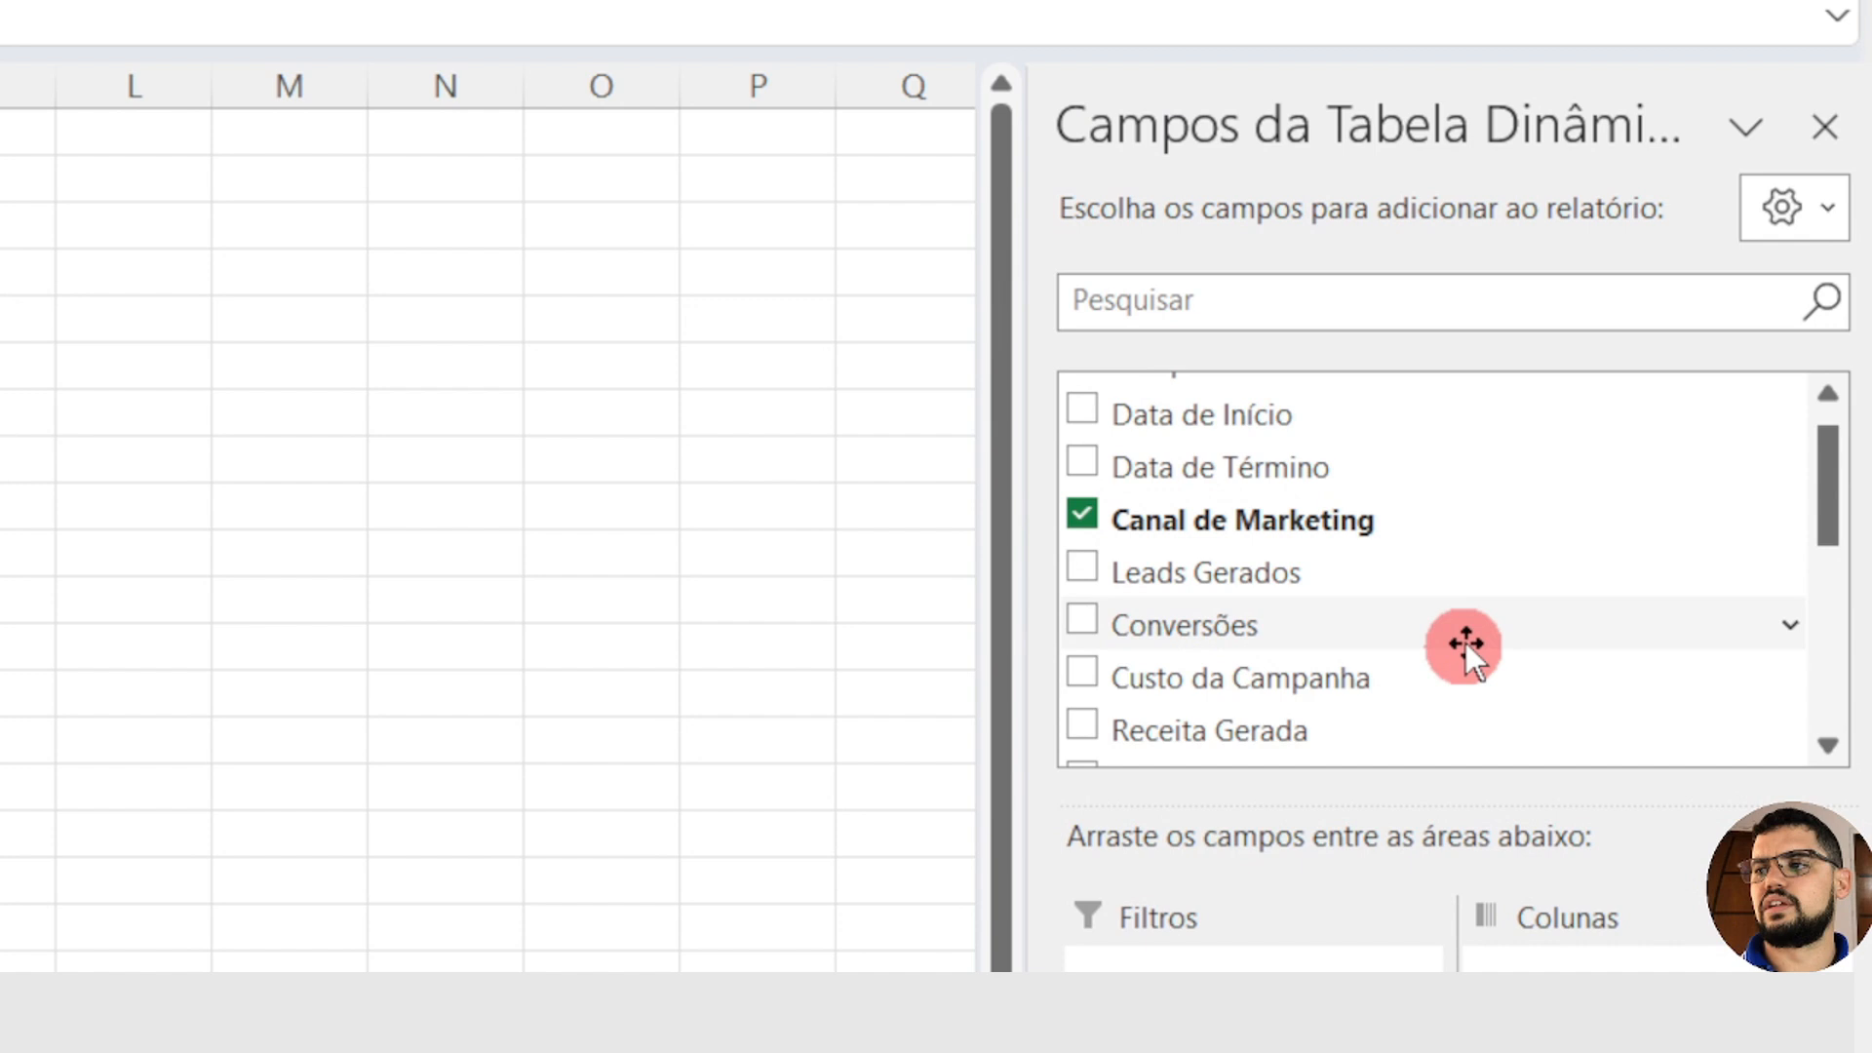
pyautogui.scroll(-5, 1466, 641)
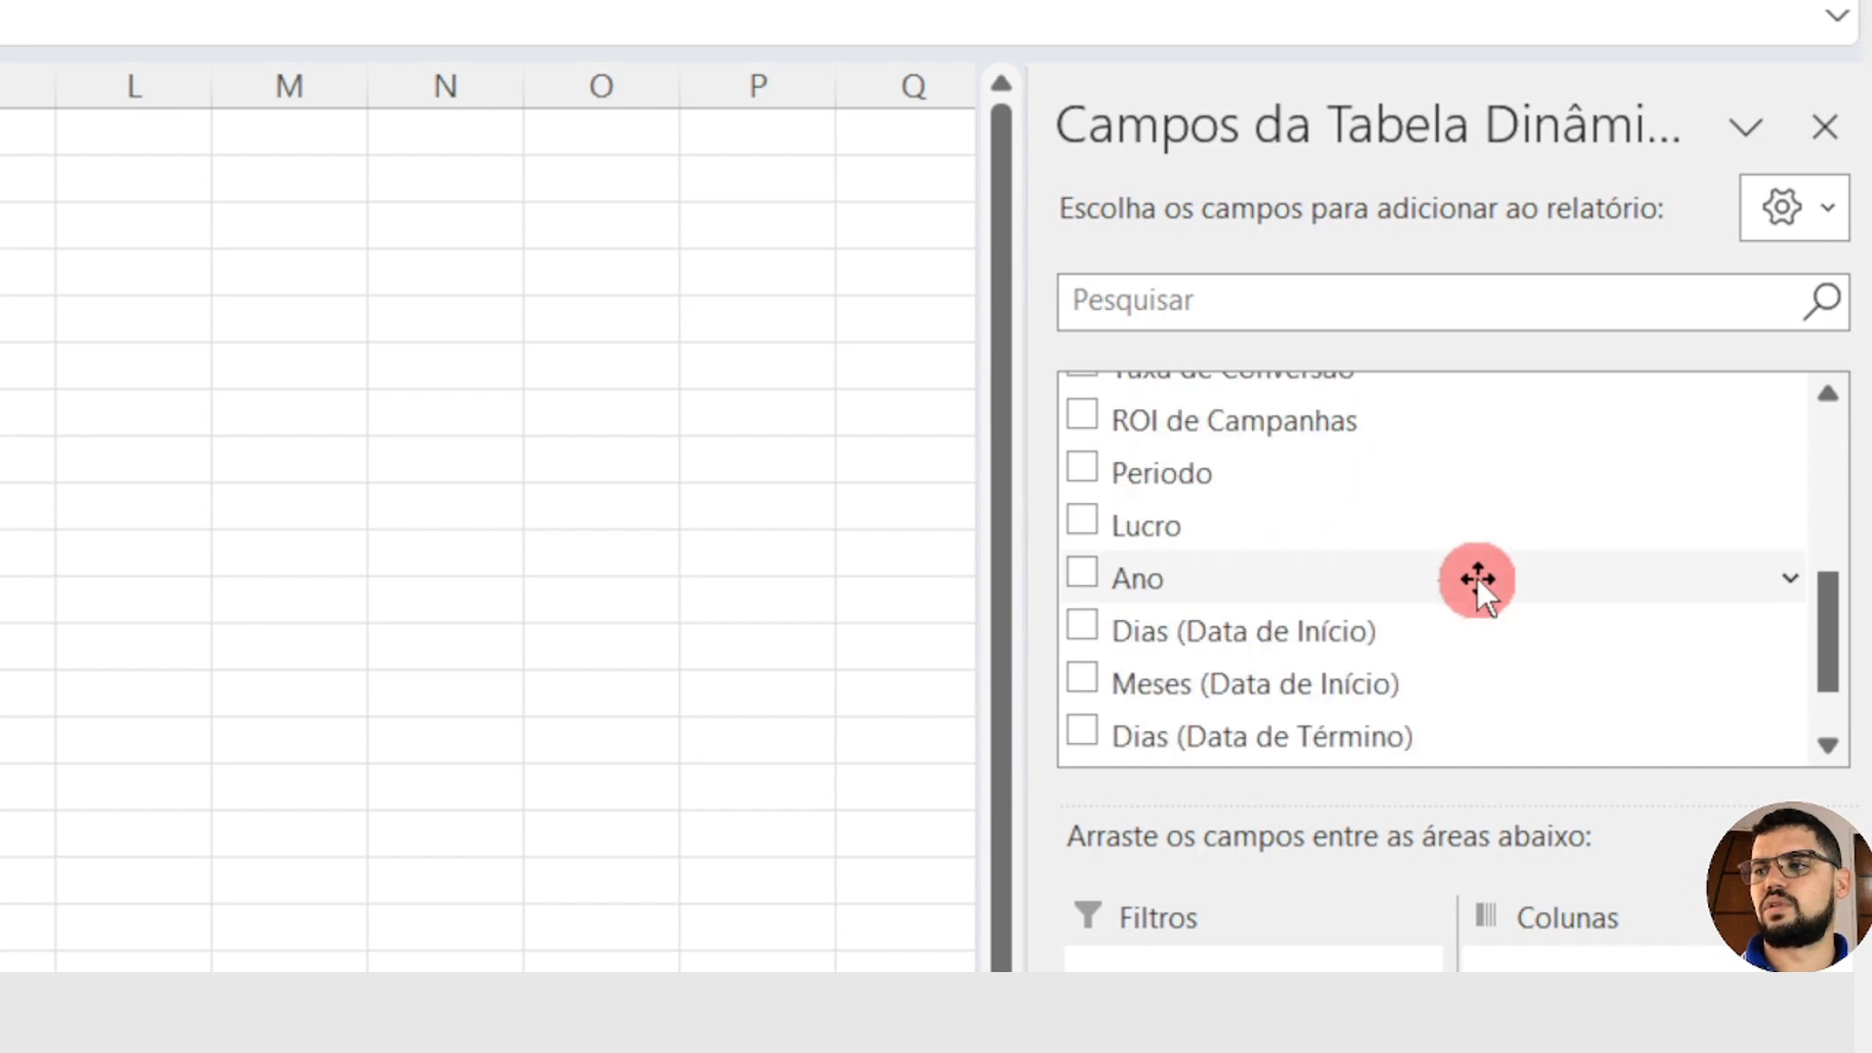
pyautogui.scroll(2, 1477, 577)
pyautogui.moveTo(1382, 488); pyautogui.dragTo(1560, 925)
pyautogui.moveTo(1557, 819); pyautogui.dragTo(1669, 1052)
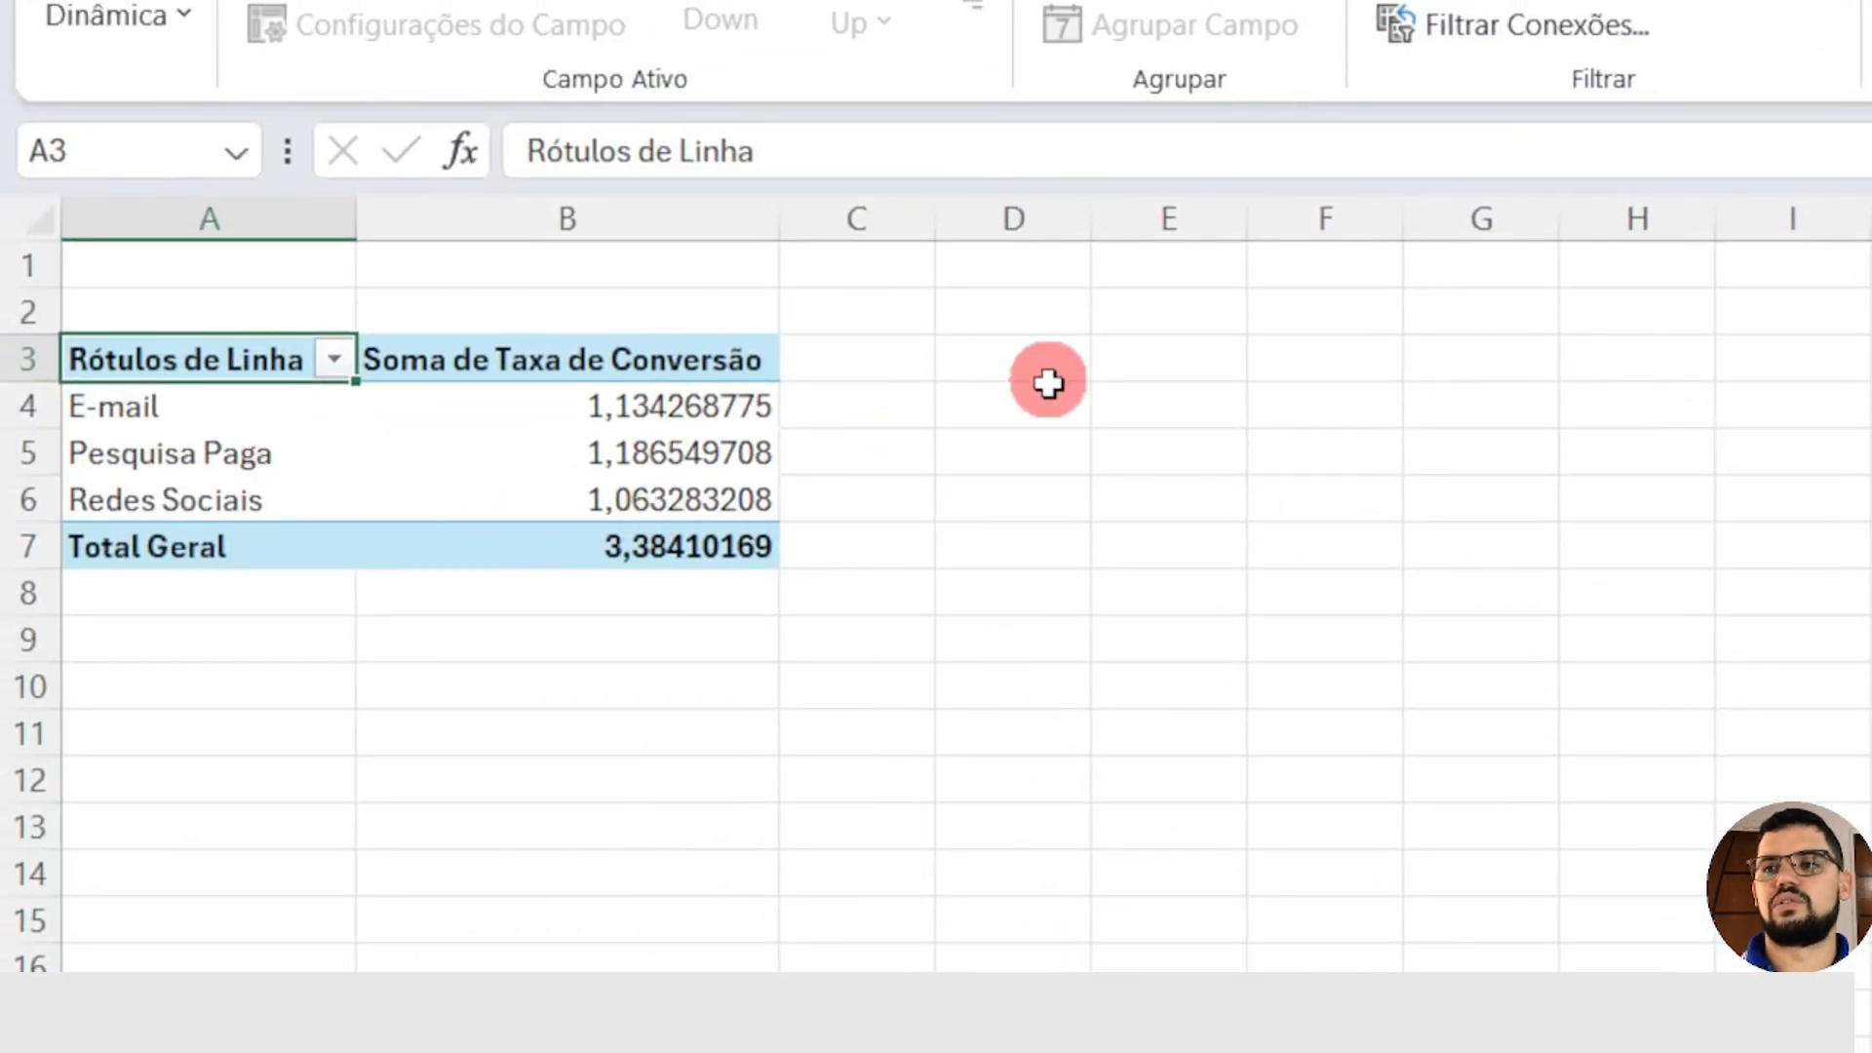
# Step: Remove the grand total row from the conversion rate PivotTable
pyautogui.click(164, 552)
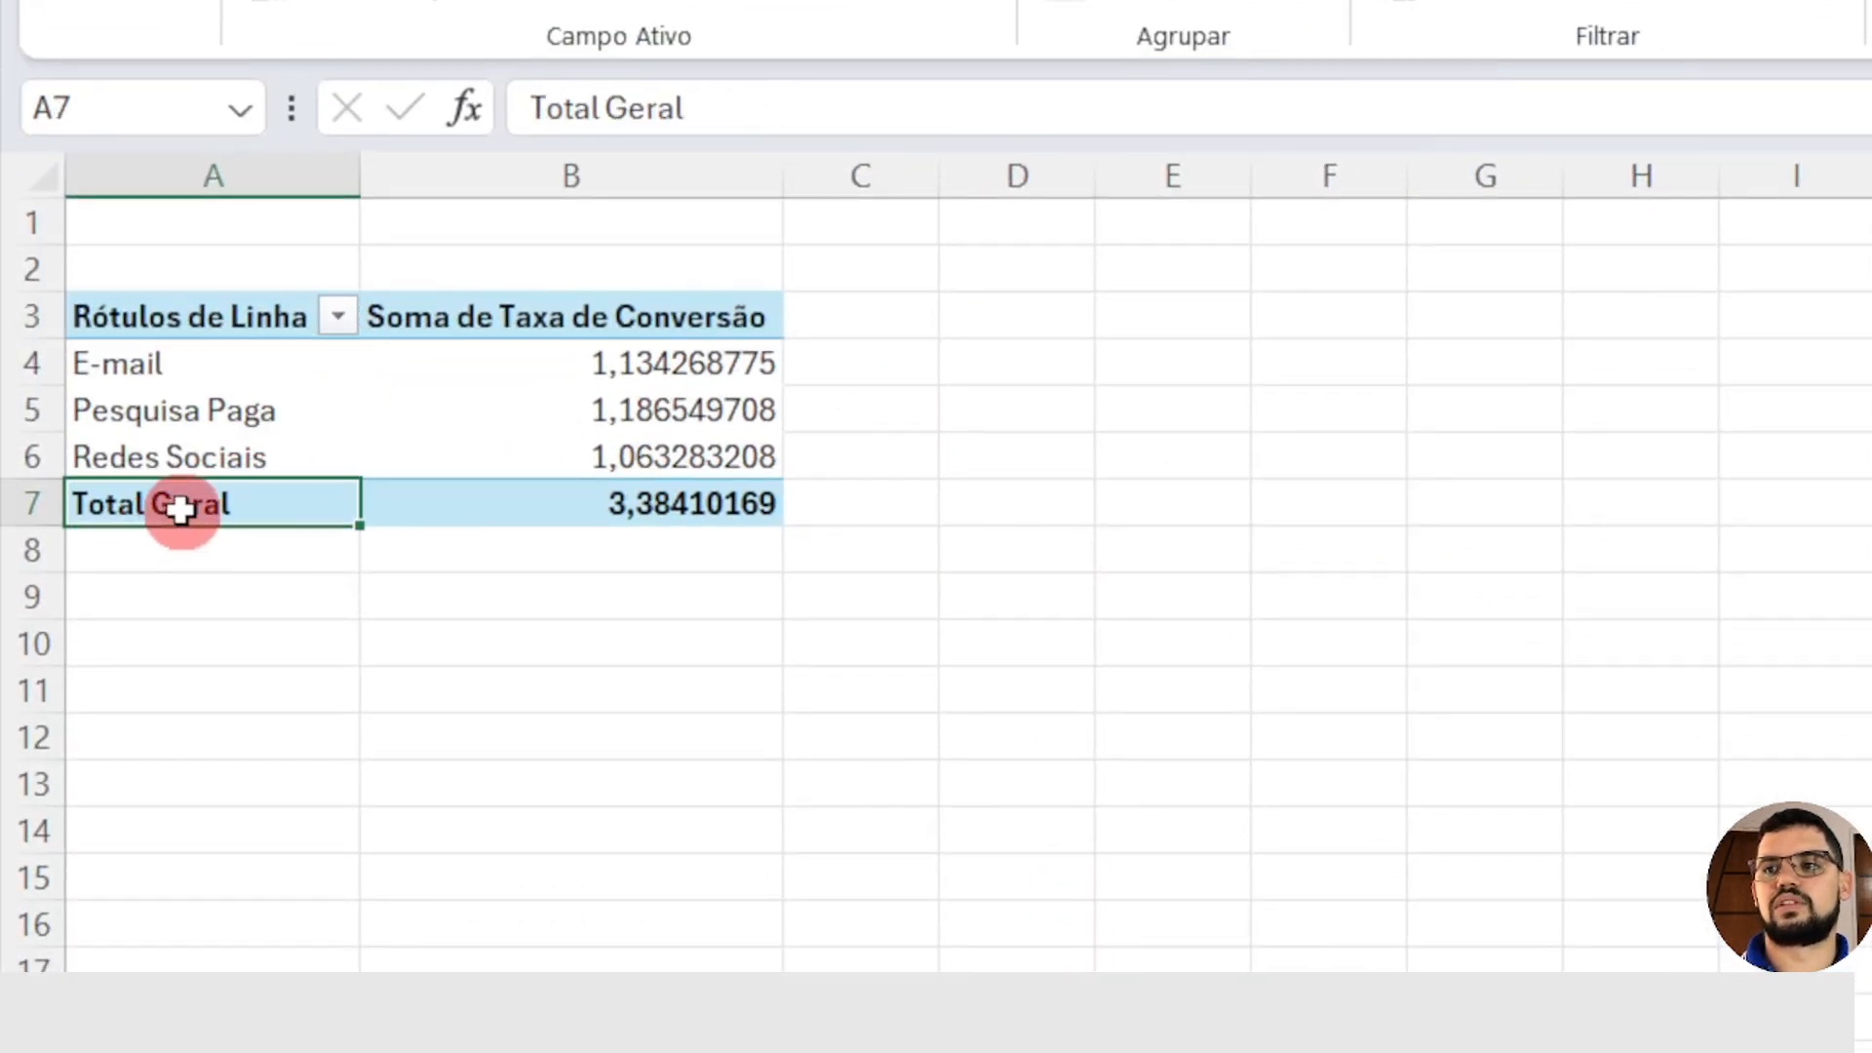
pyautogui.rightClick(198, 499)
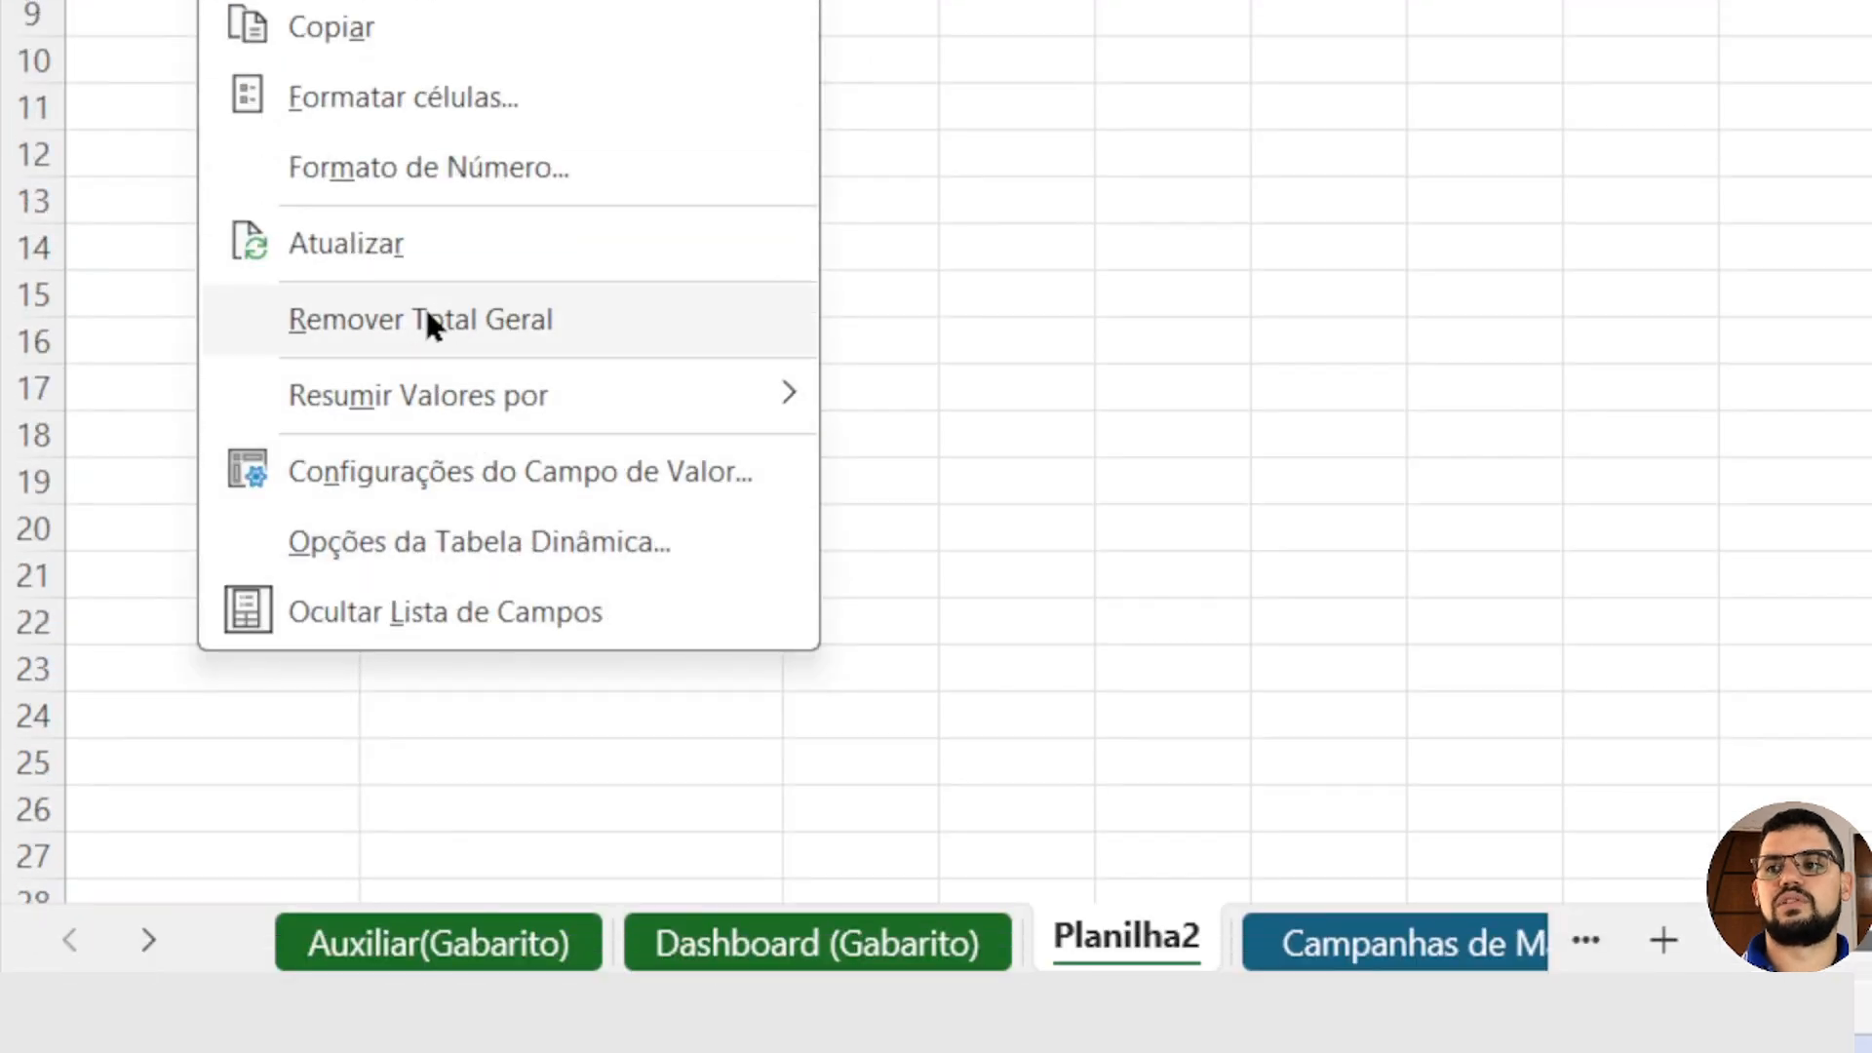
pyautogui.click(426, 312)
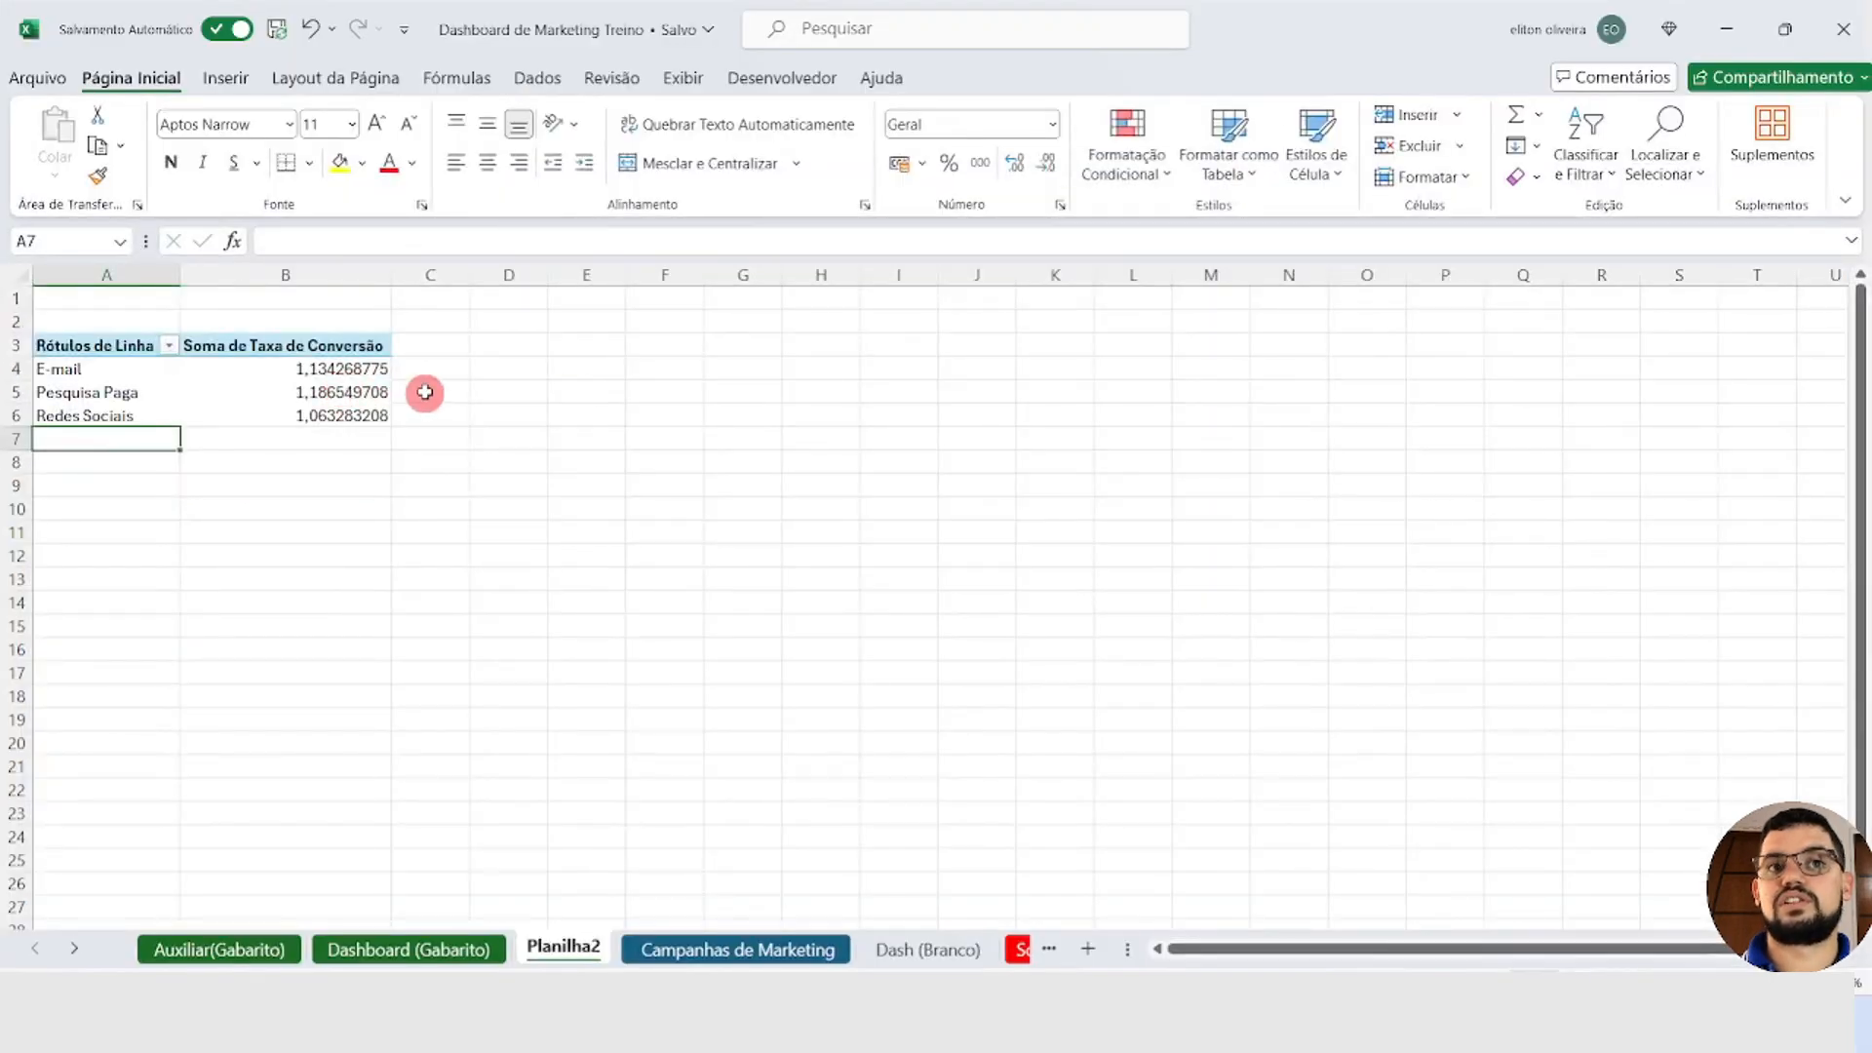
# Step: Format the PivotTable's Soma de Taxa de Conversão value field as a percentage with 0 decimal places
pyautogui.click(680, 511)
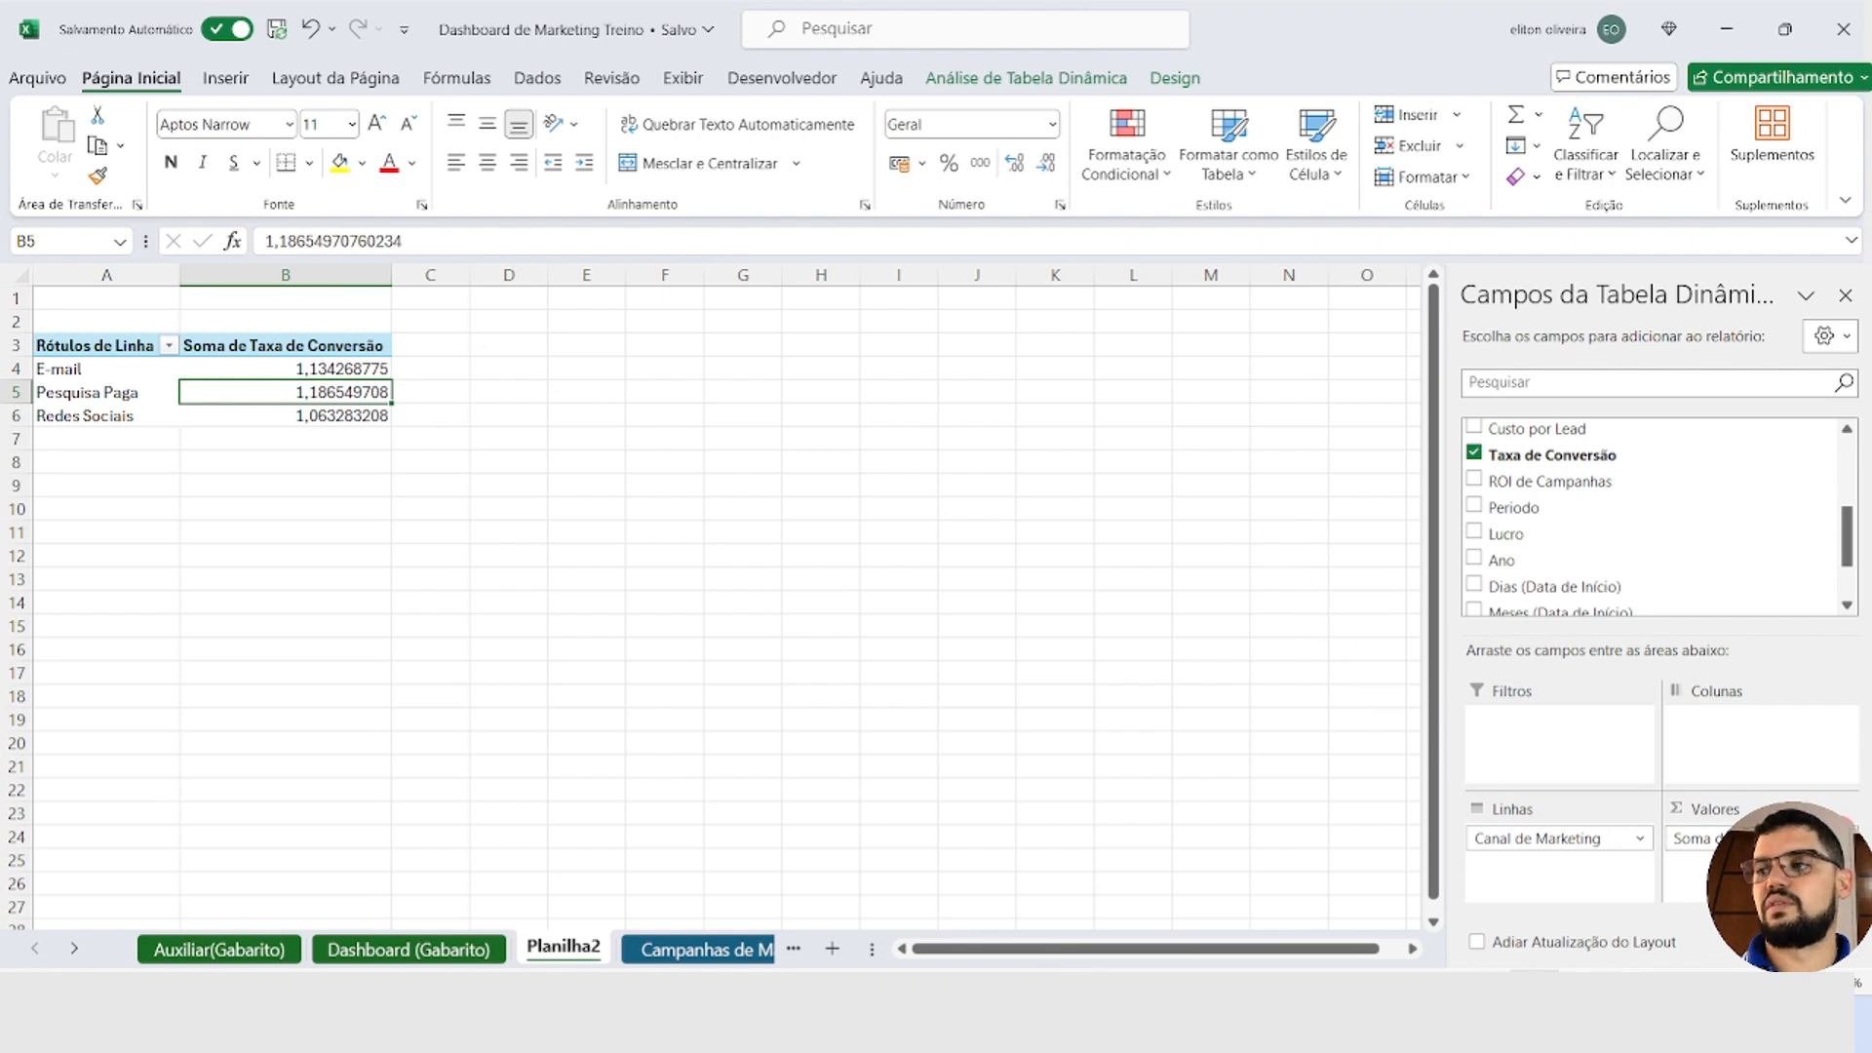
pyautogui.click(1677, 838)
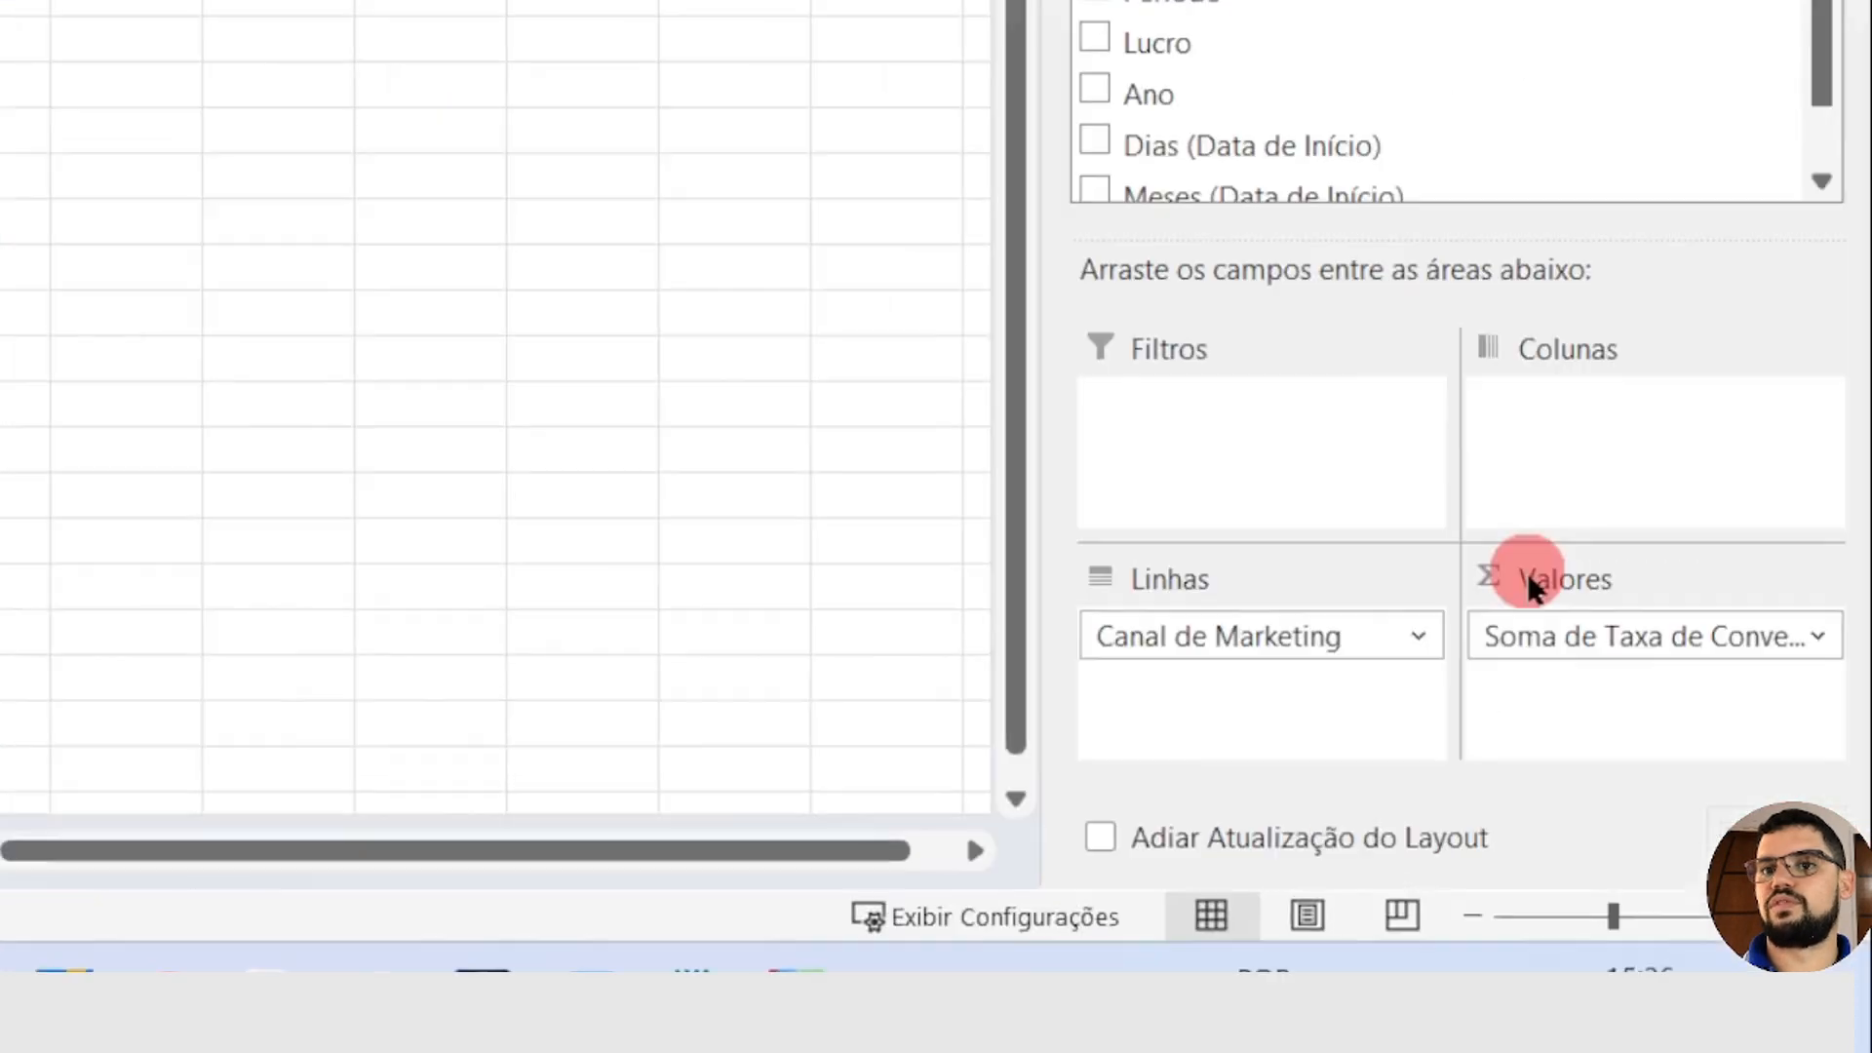
pyautogui.click(1745, 839)
pyautogui.click(1560, 568)
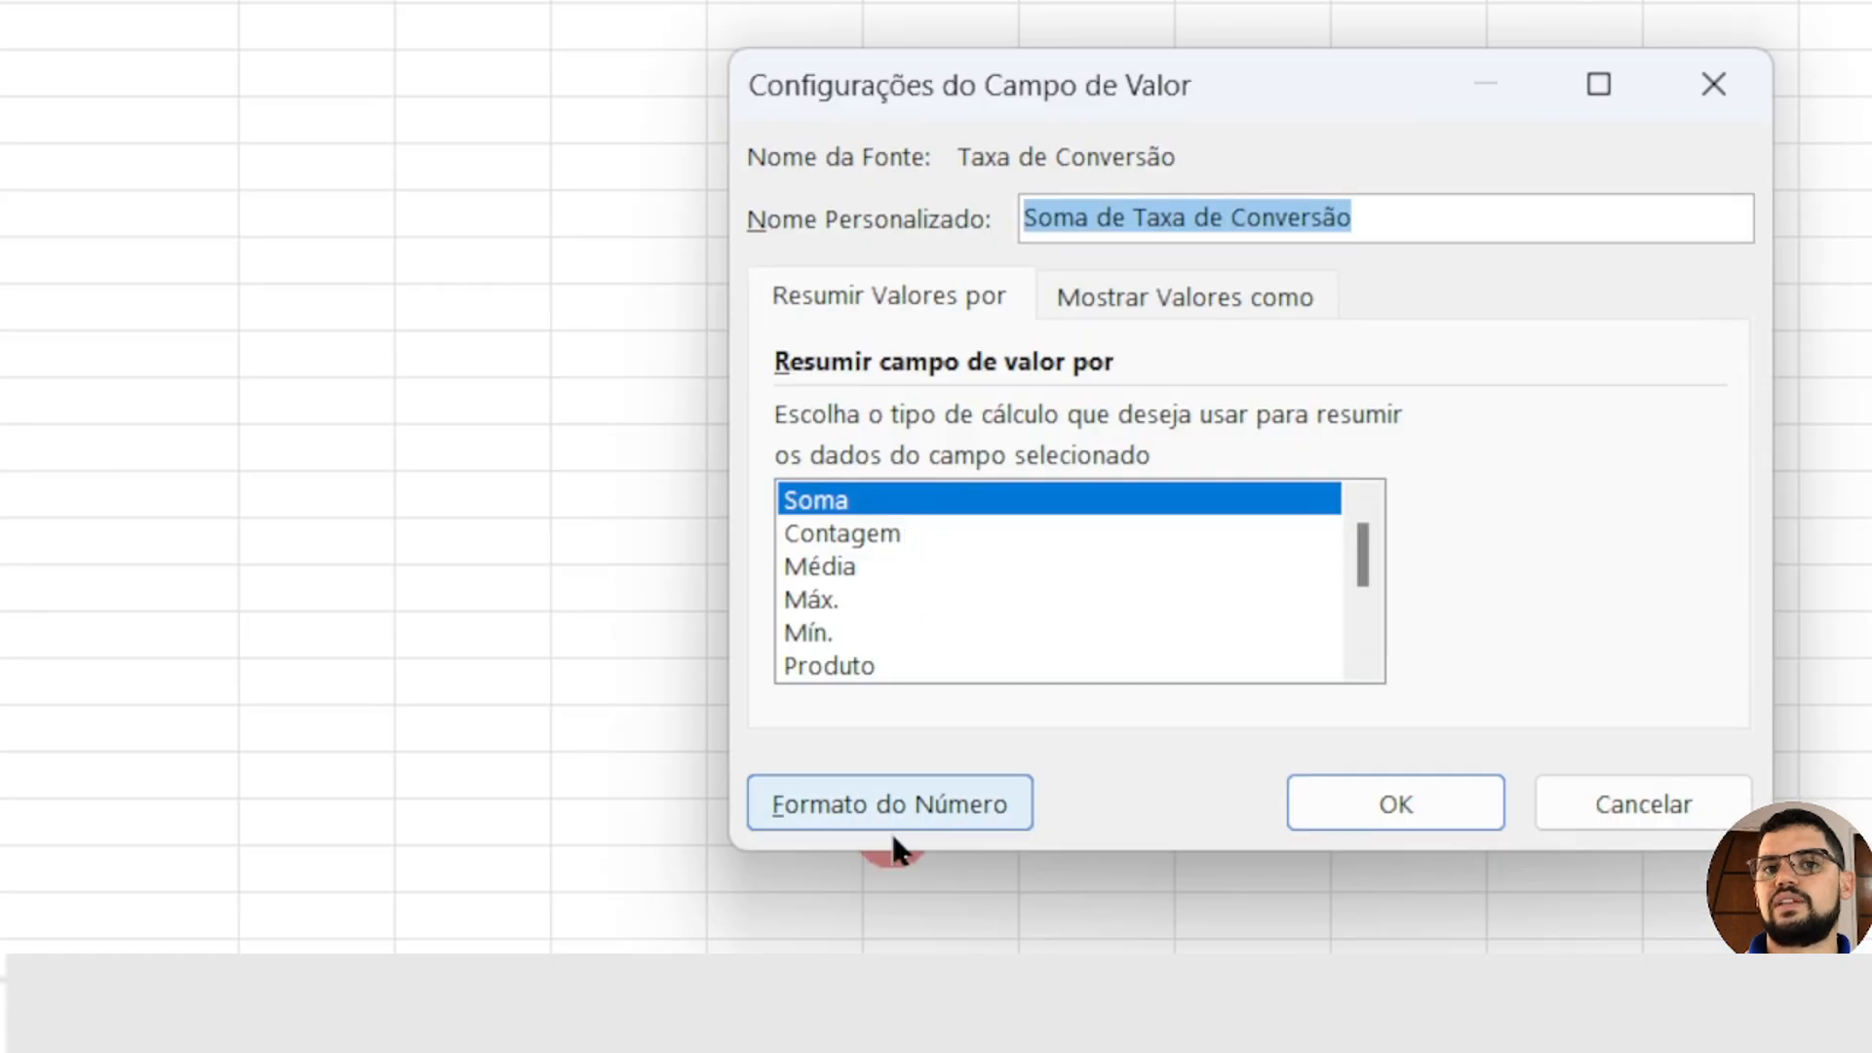
pyautogui.click(889, 803)
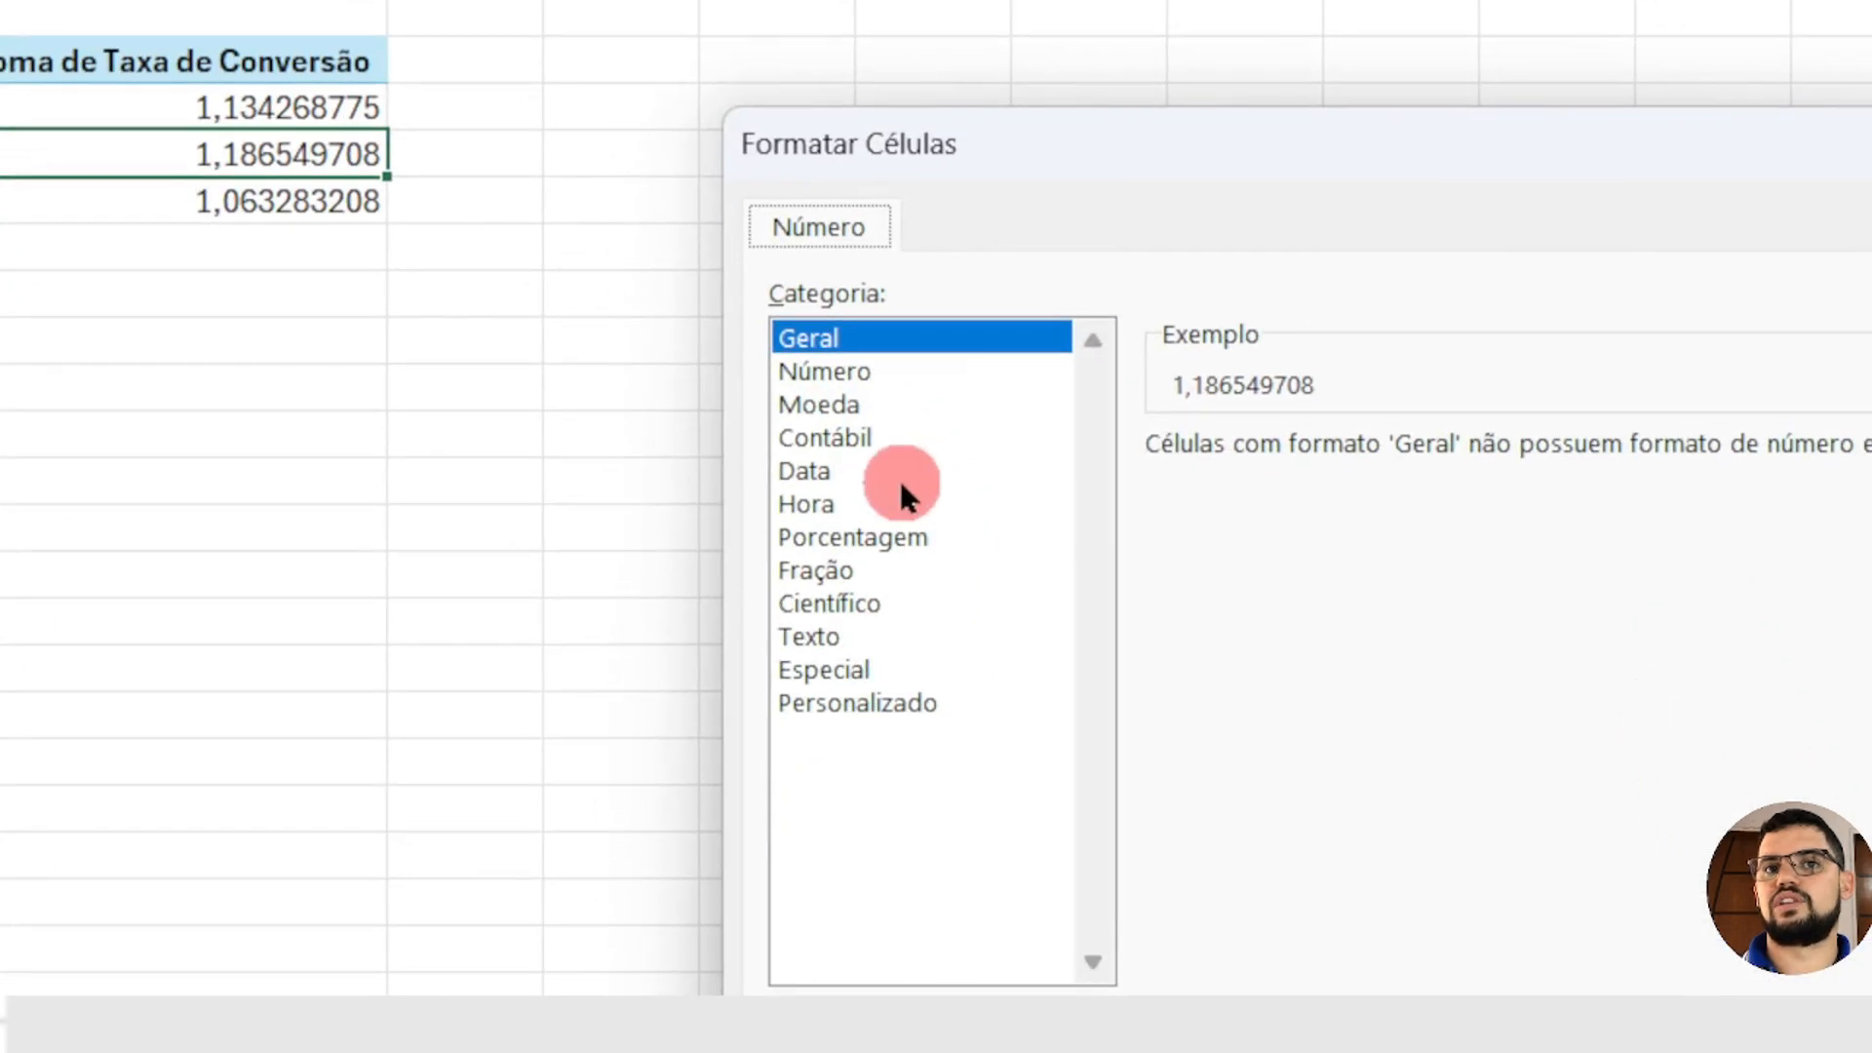
pyautogui.click(893, 542)
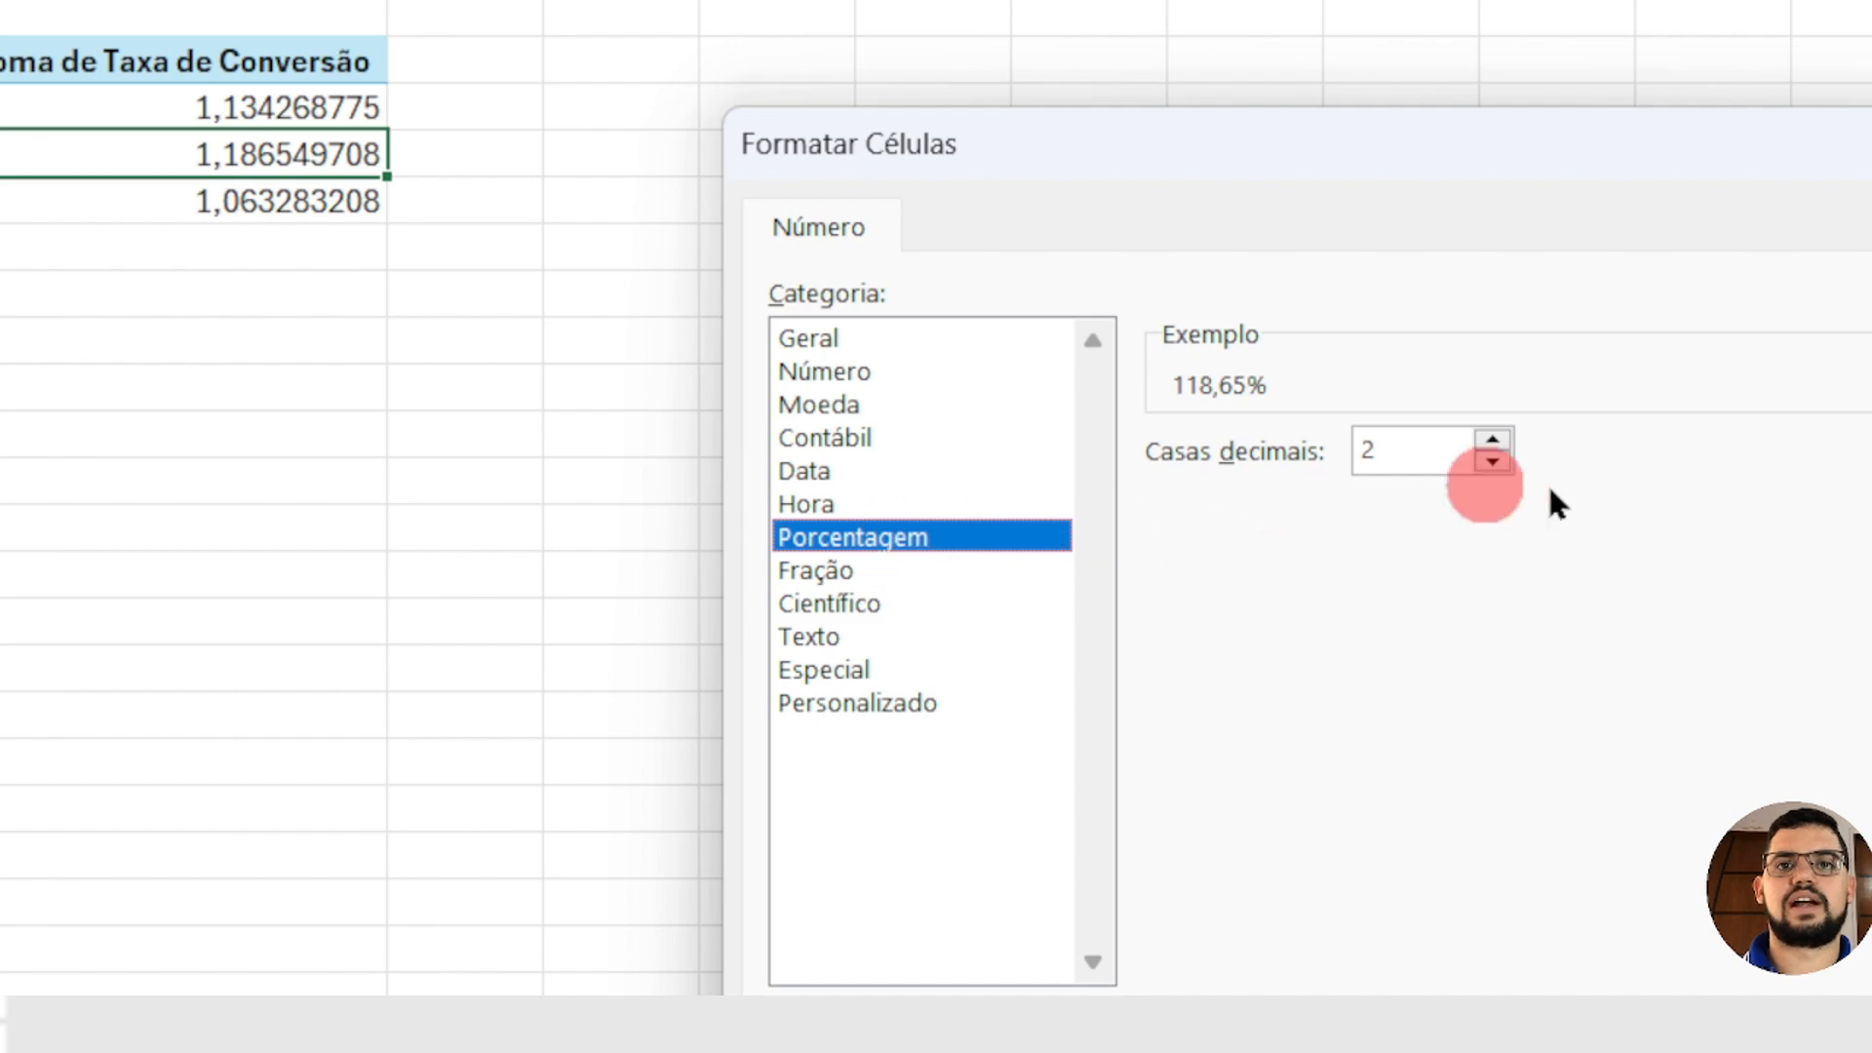
pyautogui.write('0')
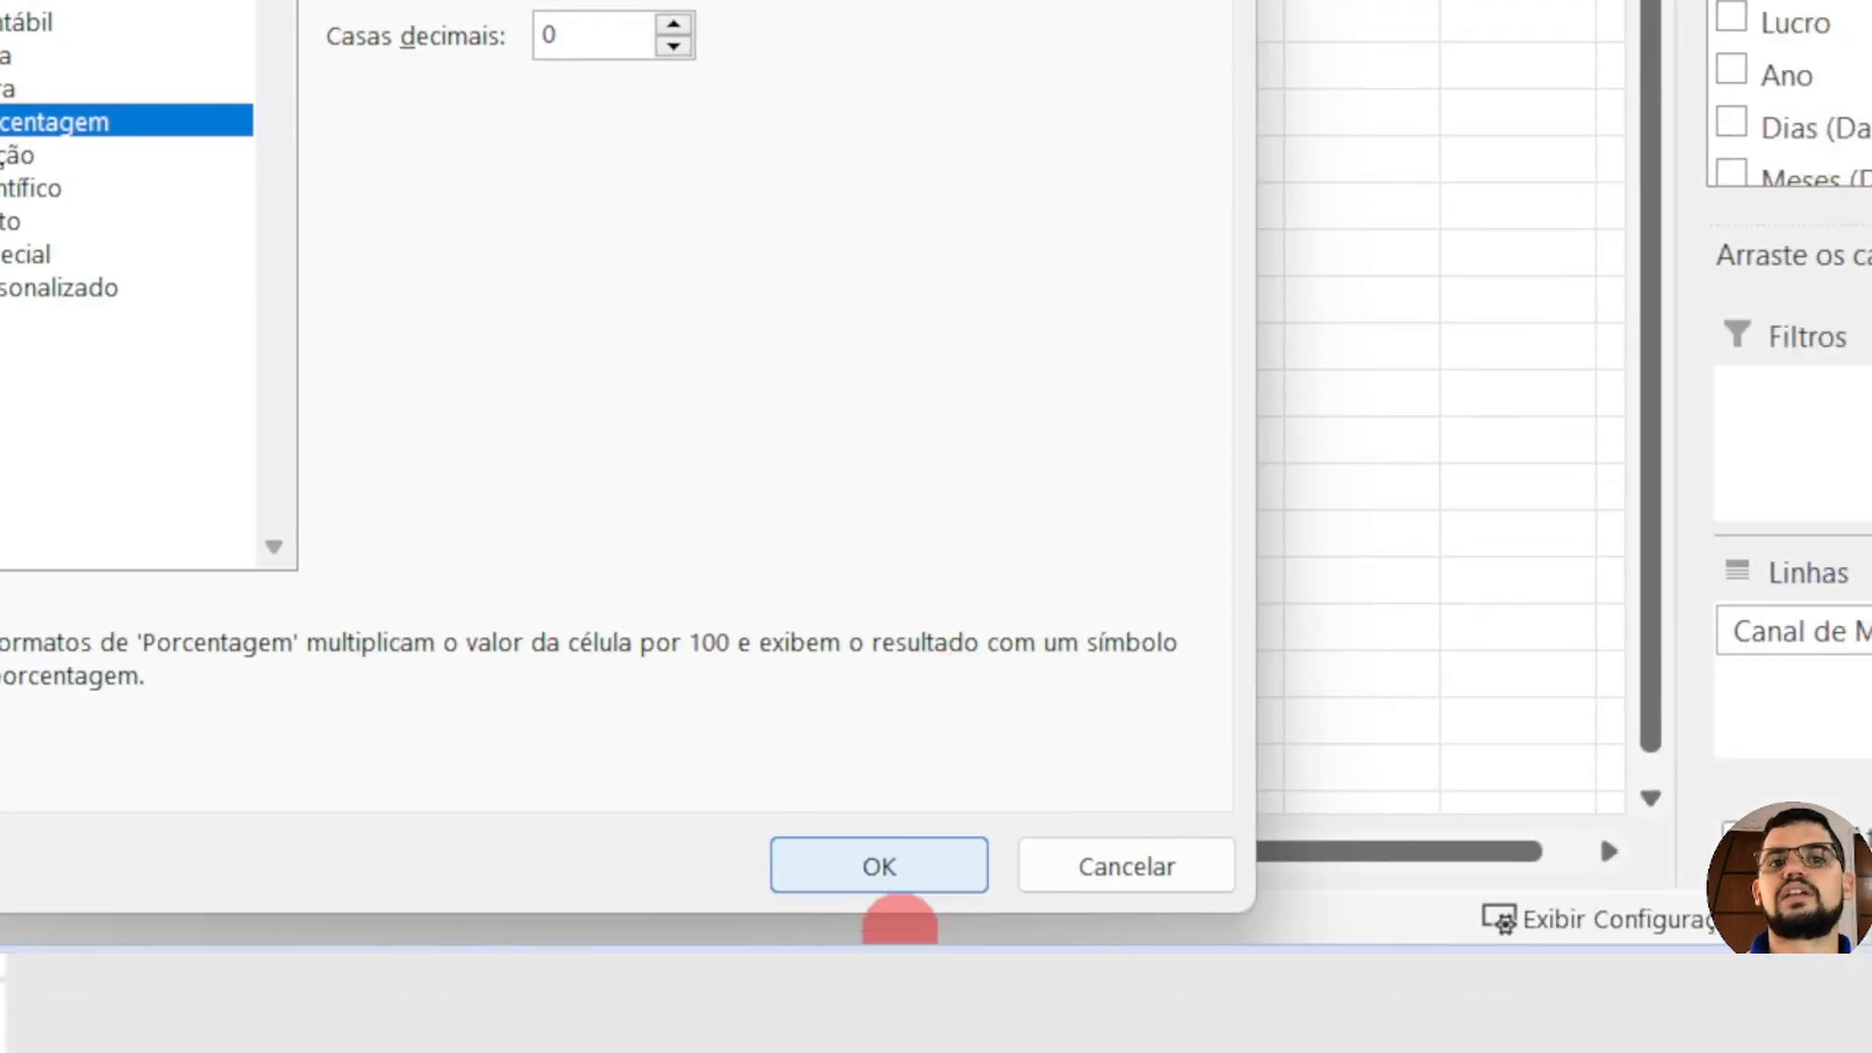
pyautogui.click(889, 931)
pyautogui.click(719, 656)
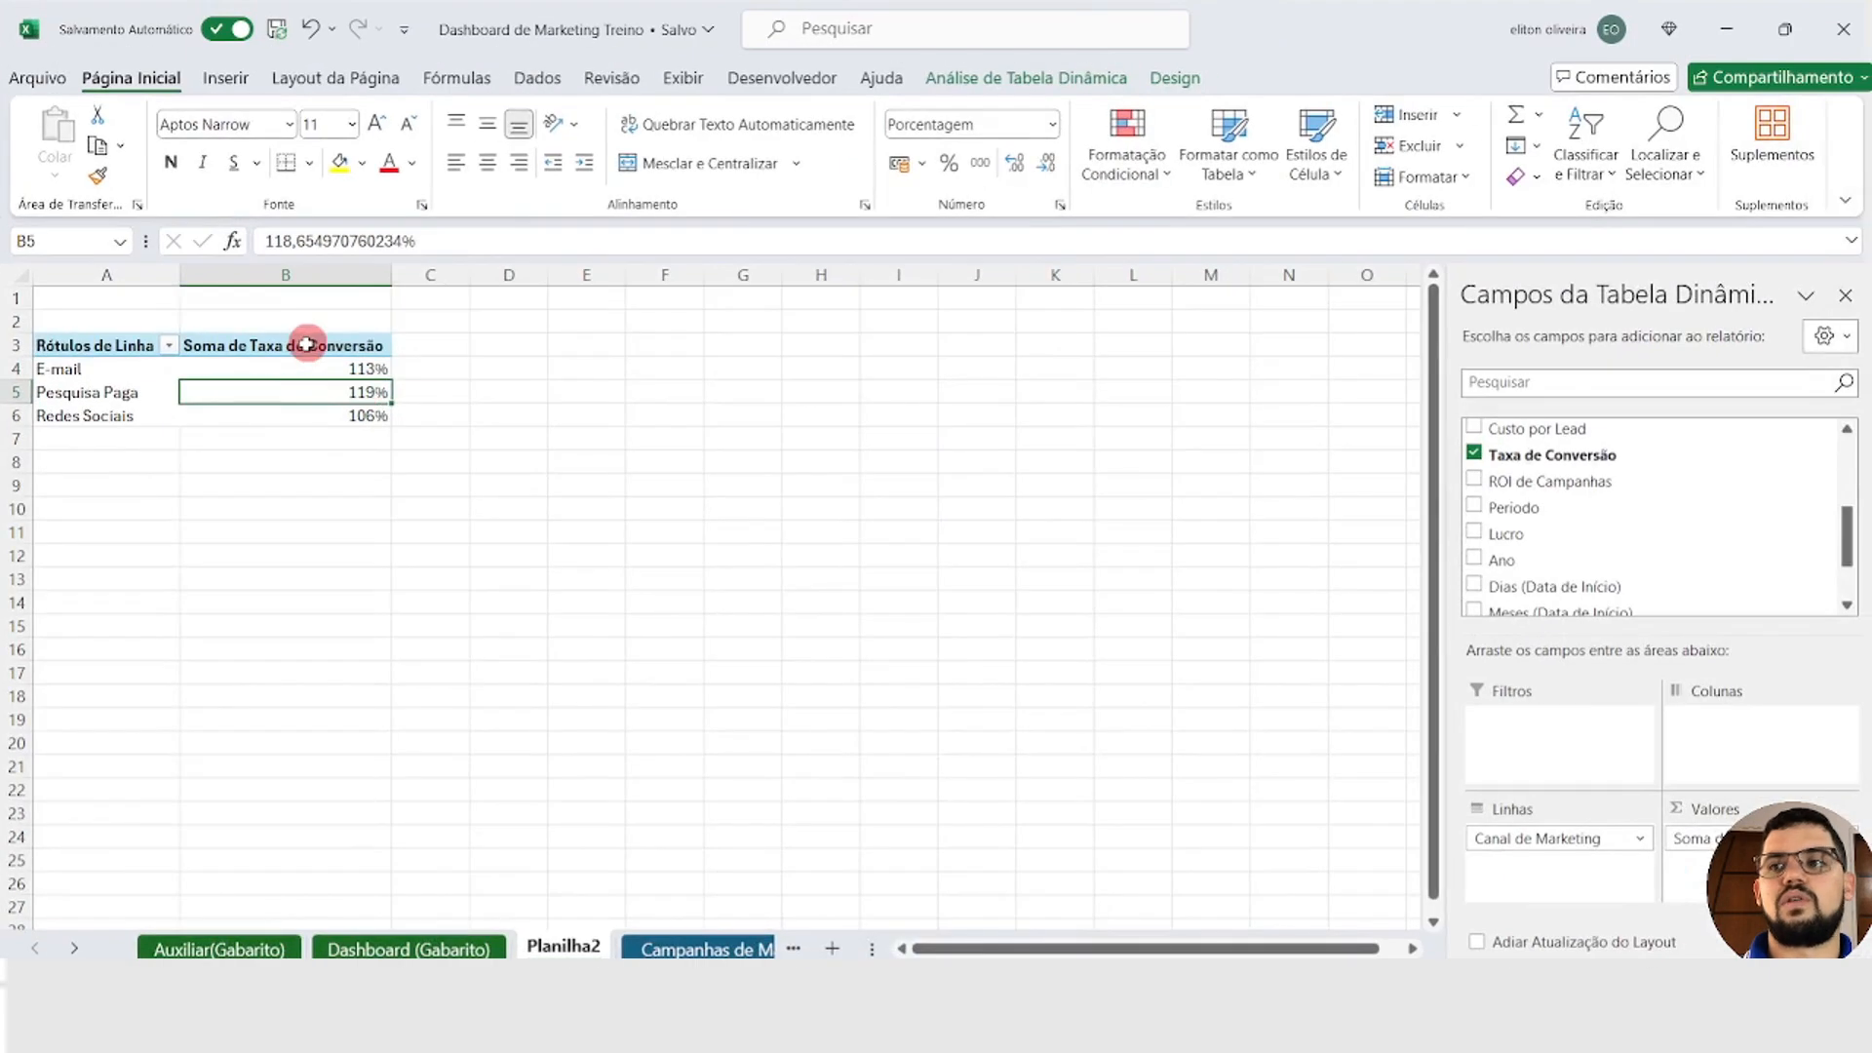
# Step: Copy the whole conversion rate PivotTable and paste the duplicate at cell D3
pyautogui.click(116, 346)
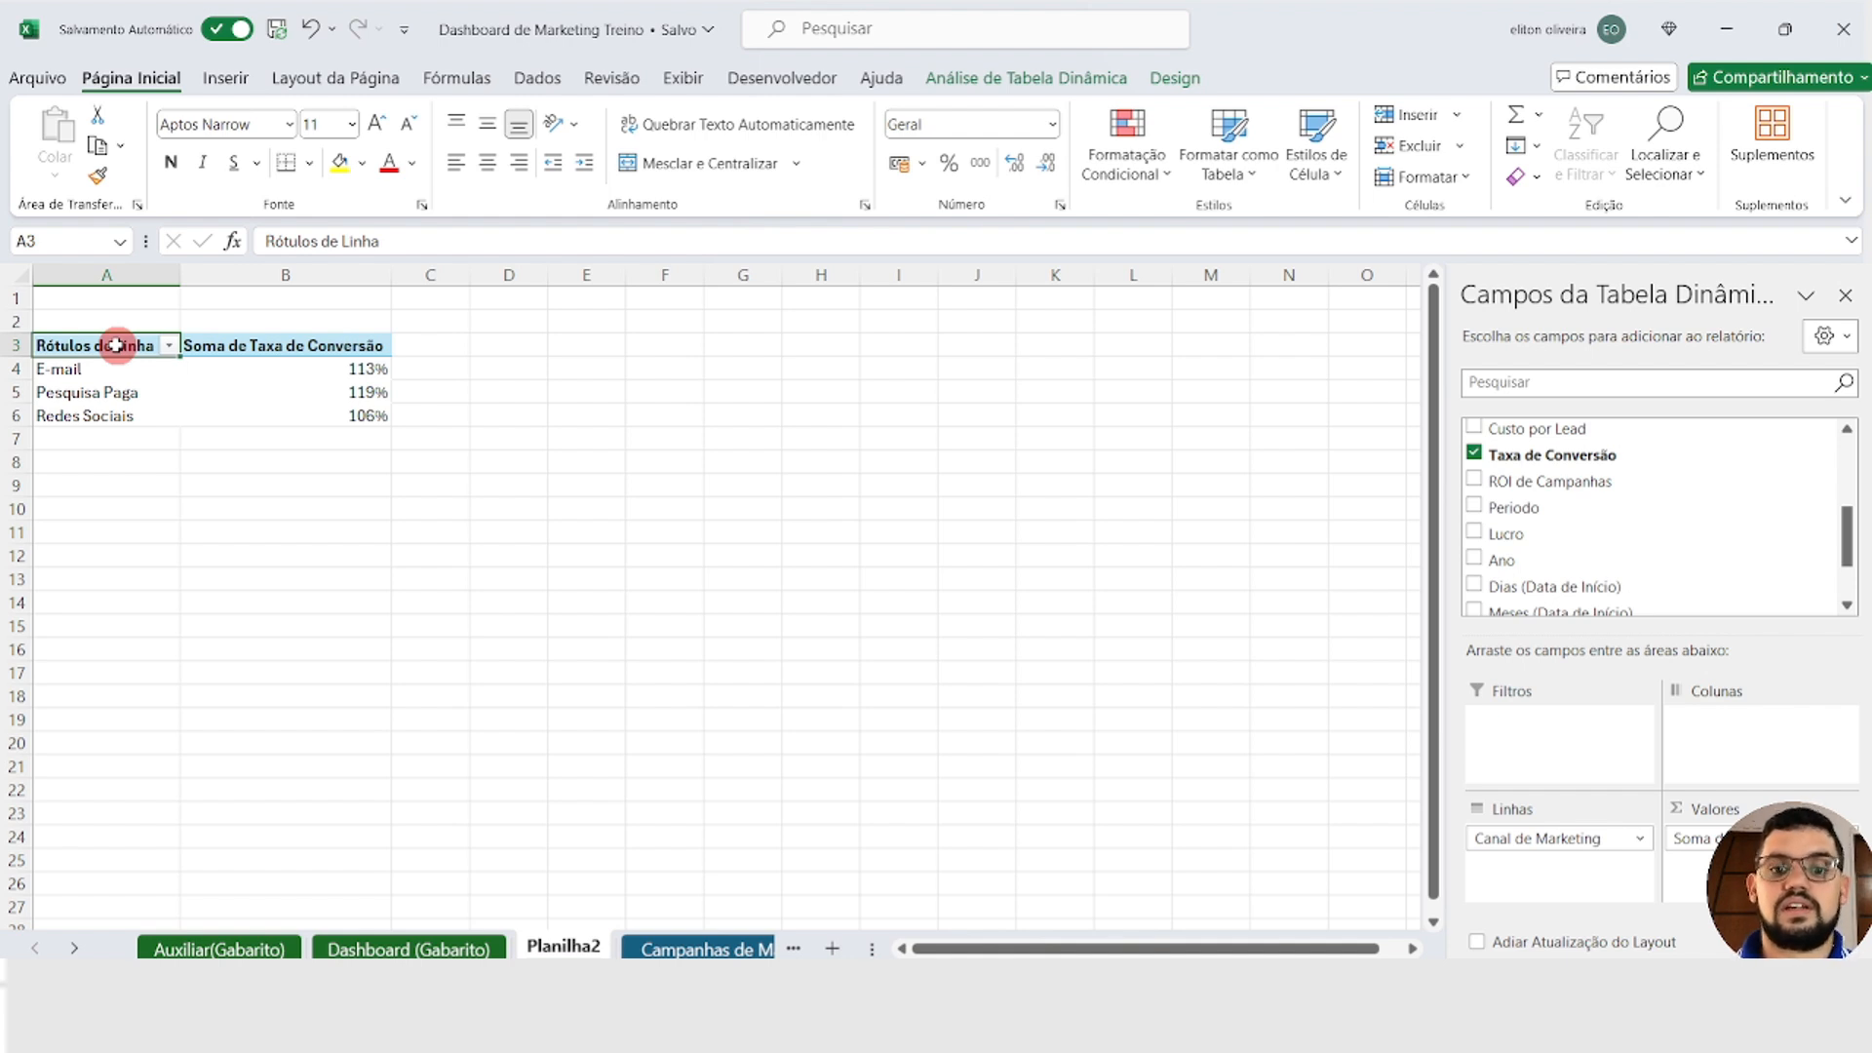
pyautogui.hotkey('ctrl', 'shift', 'Right')
pyautogui.hotkey('ctrl', 'shift', 'Down')
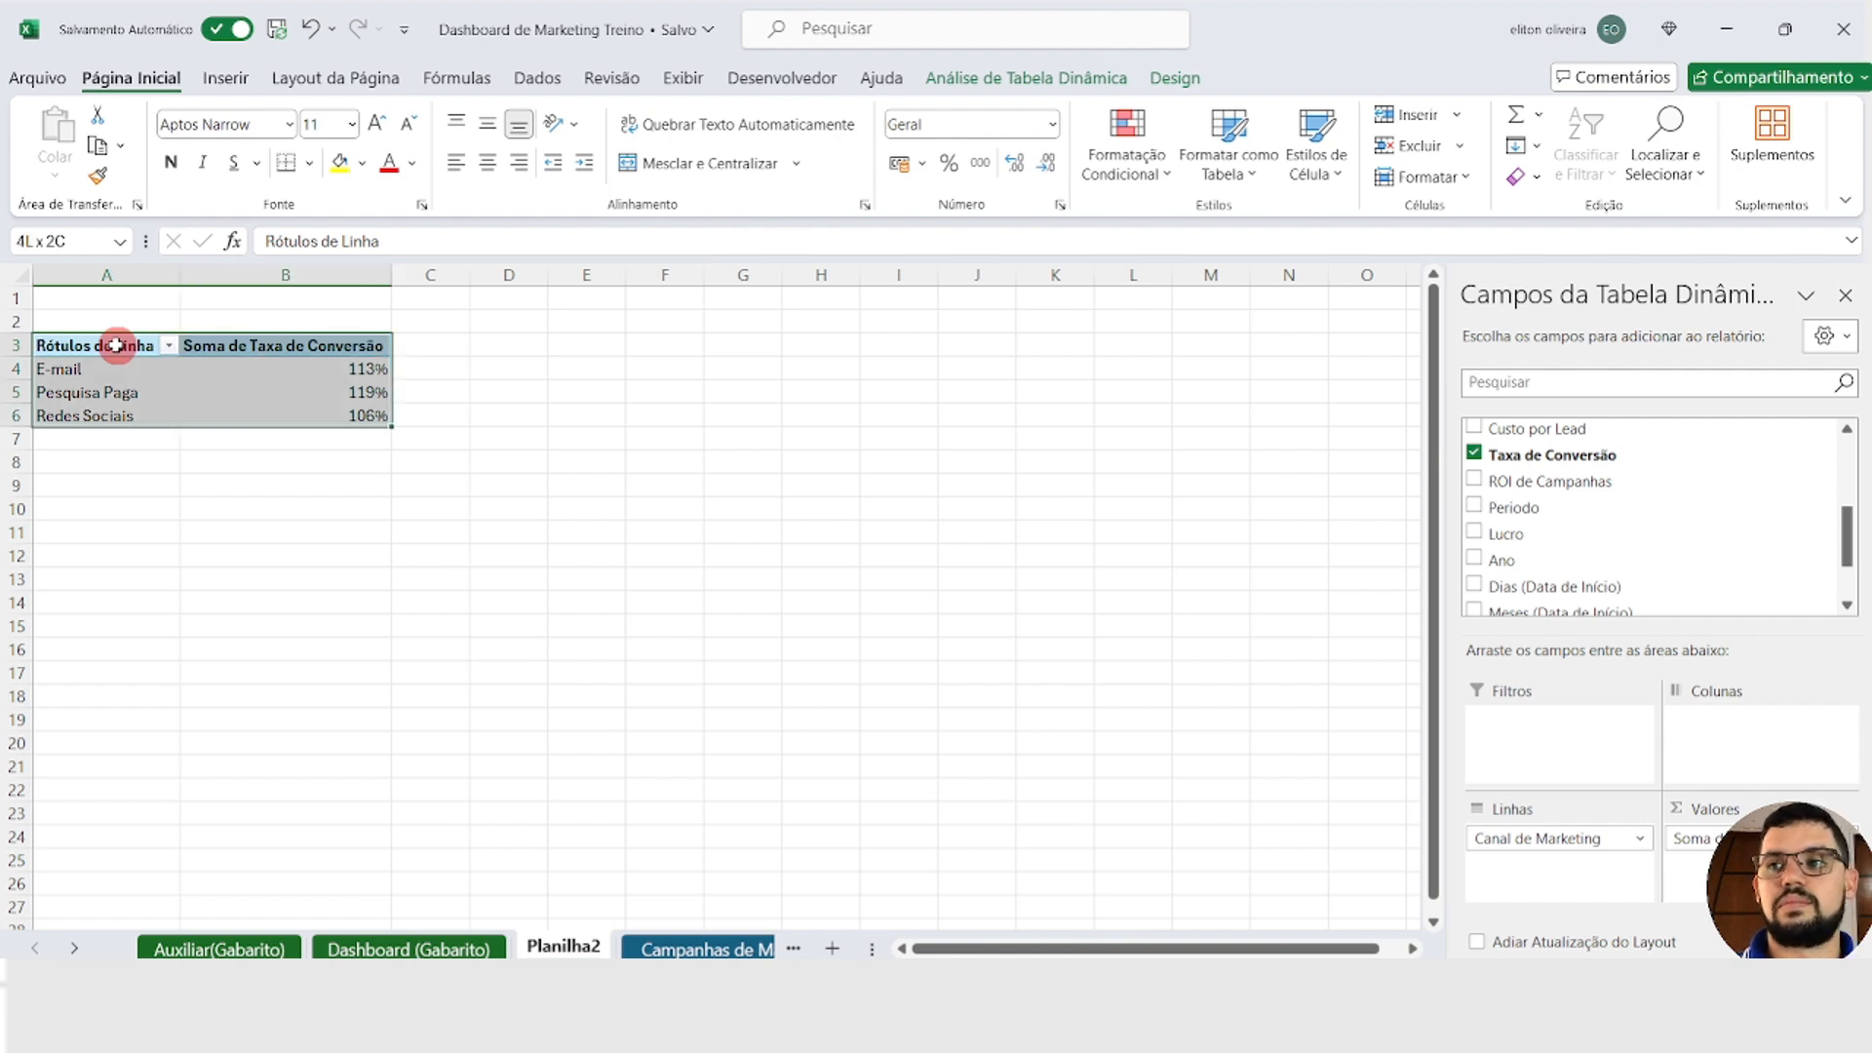
pyautogui.hotkey('ctrl', 'c')
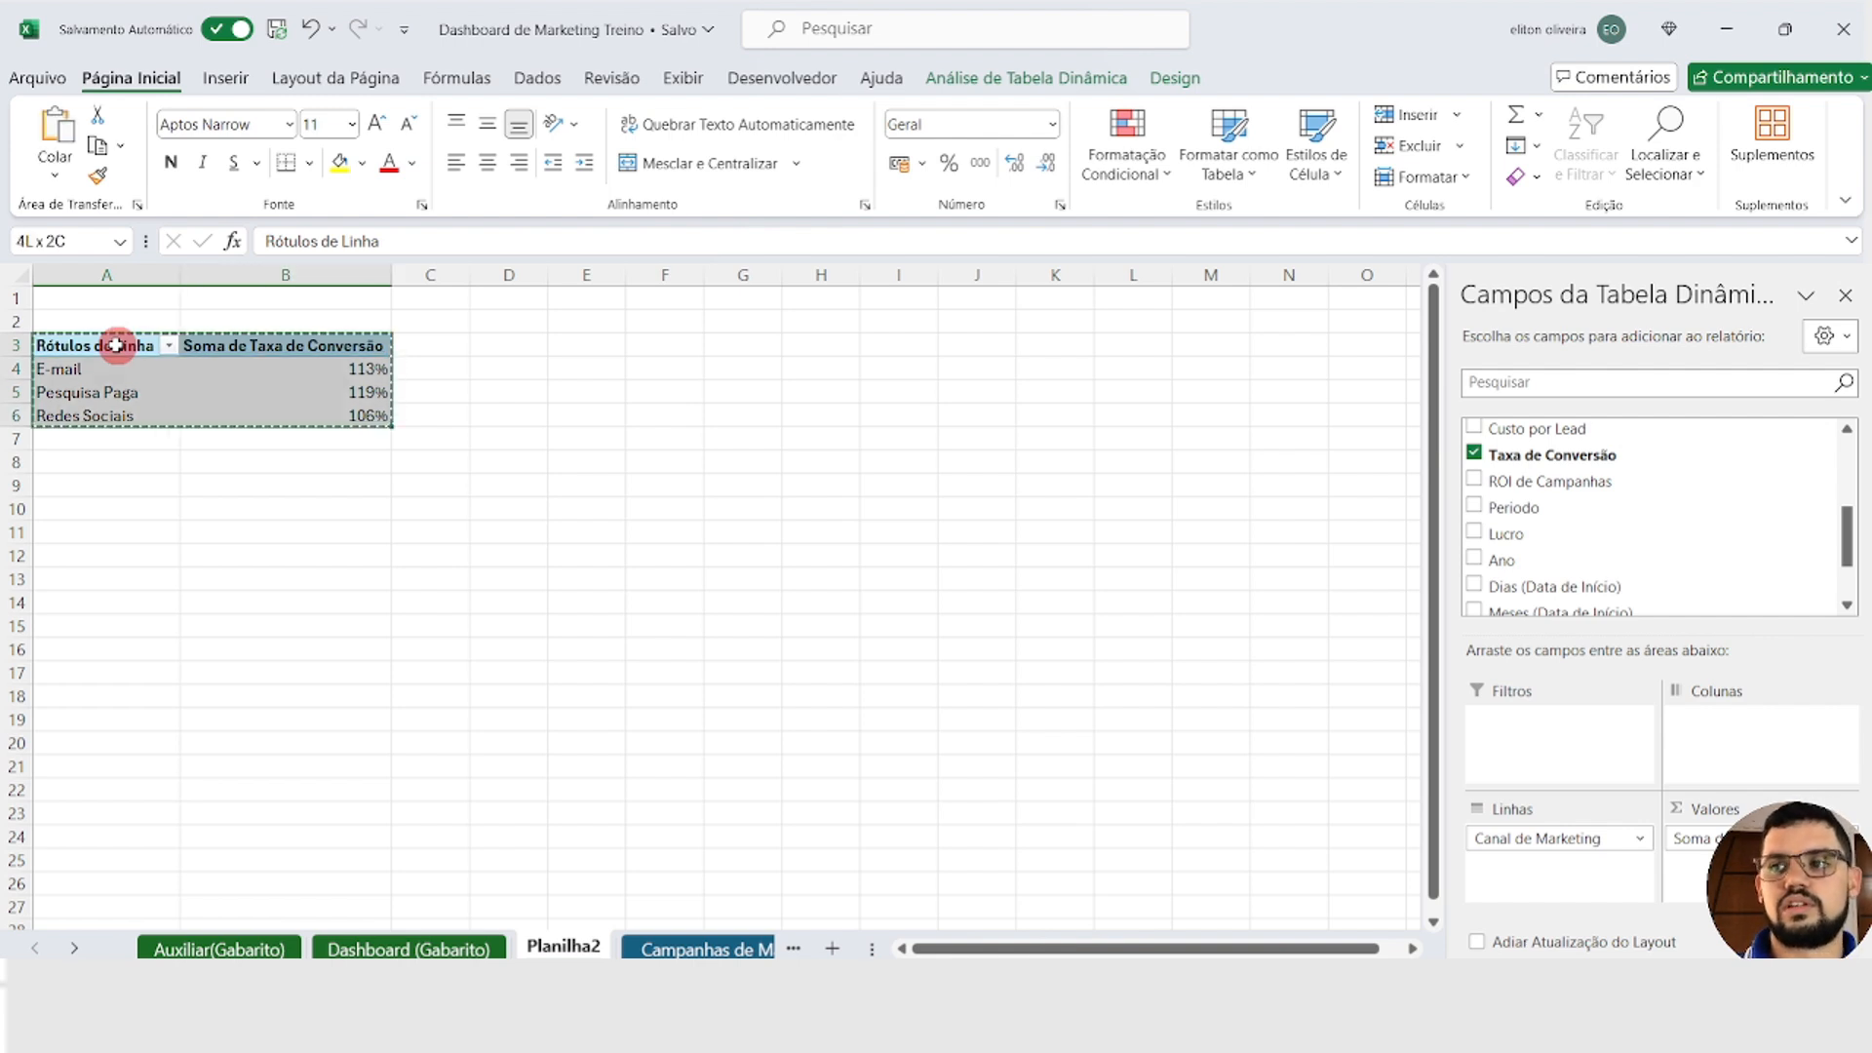
pyautogui.click(506, 351)
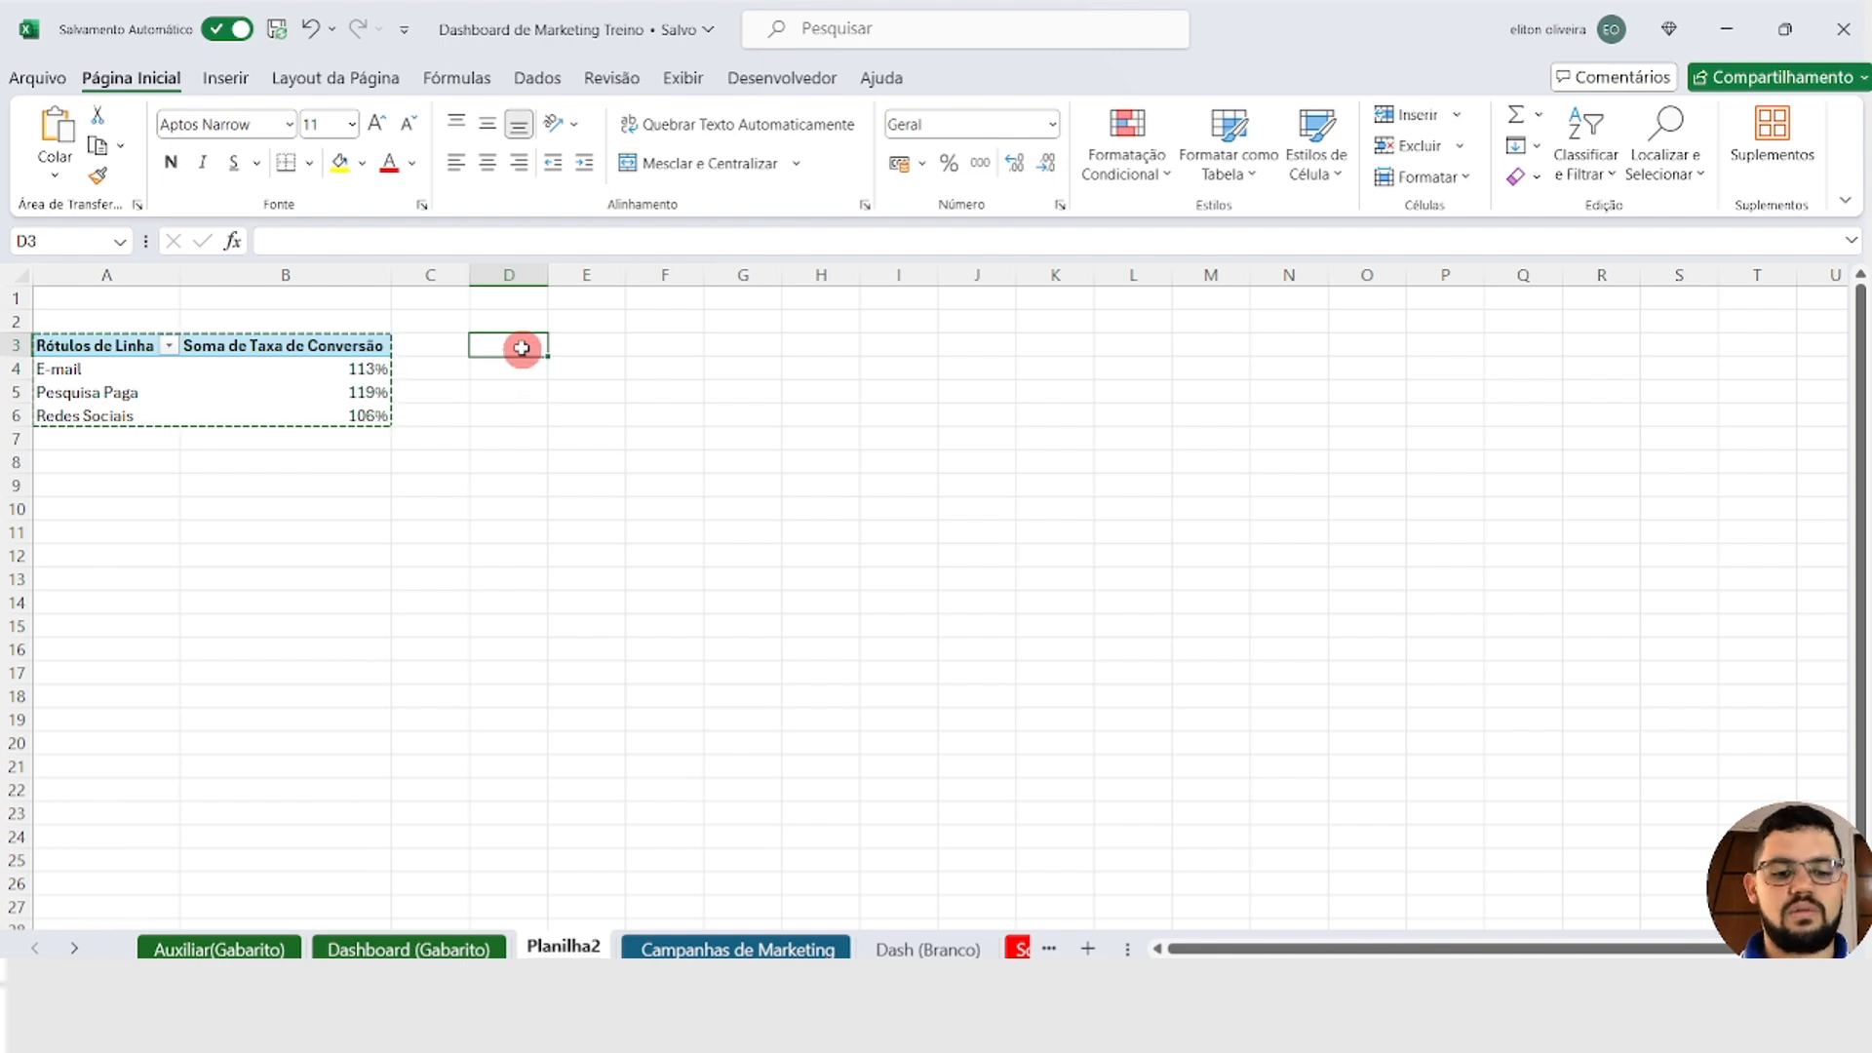
pyautogui.hotkey('ctrl', 'v')
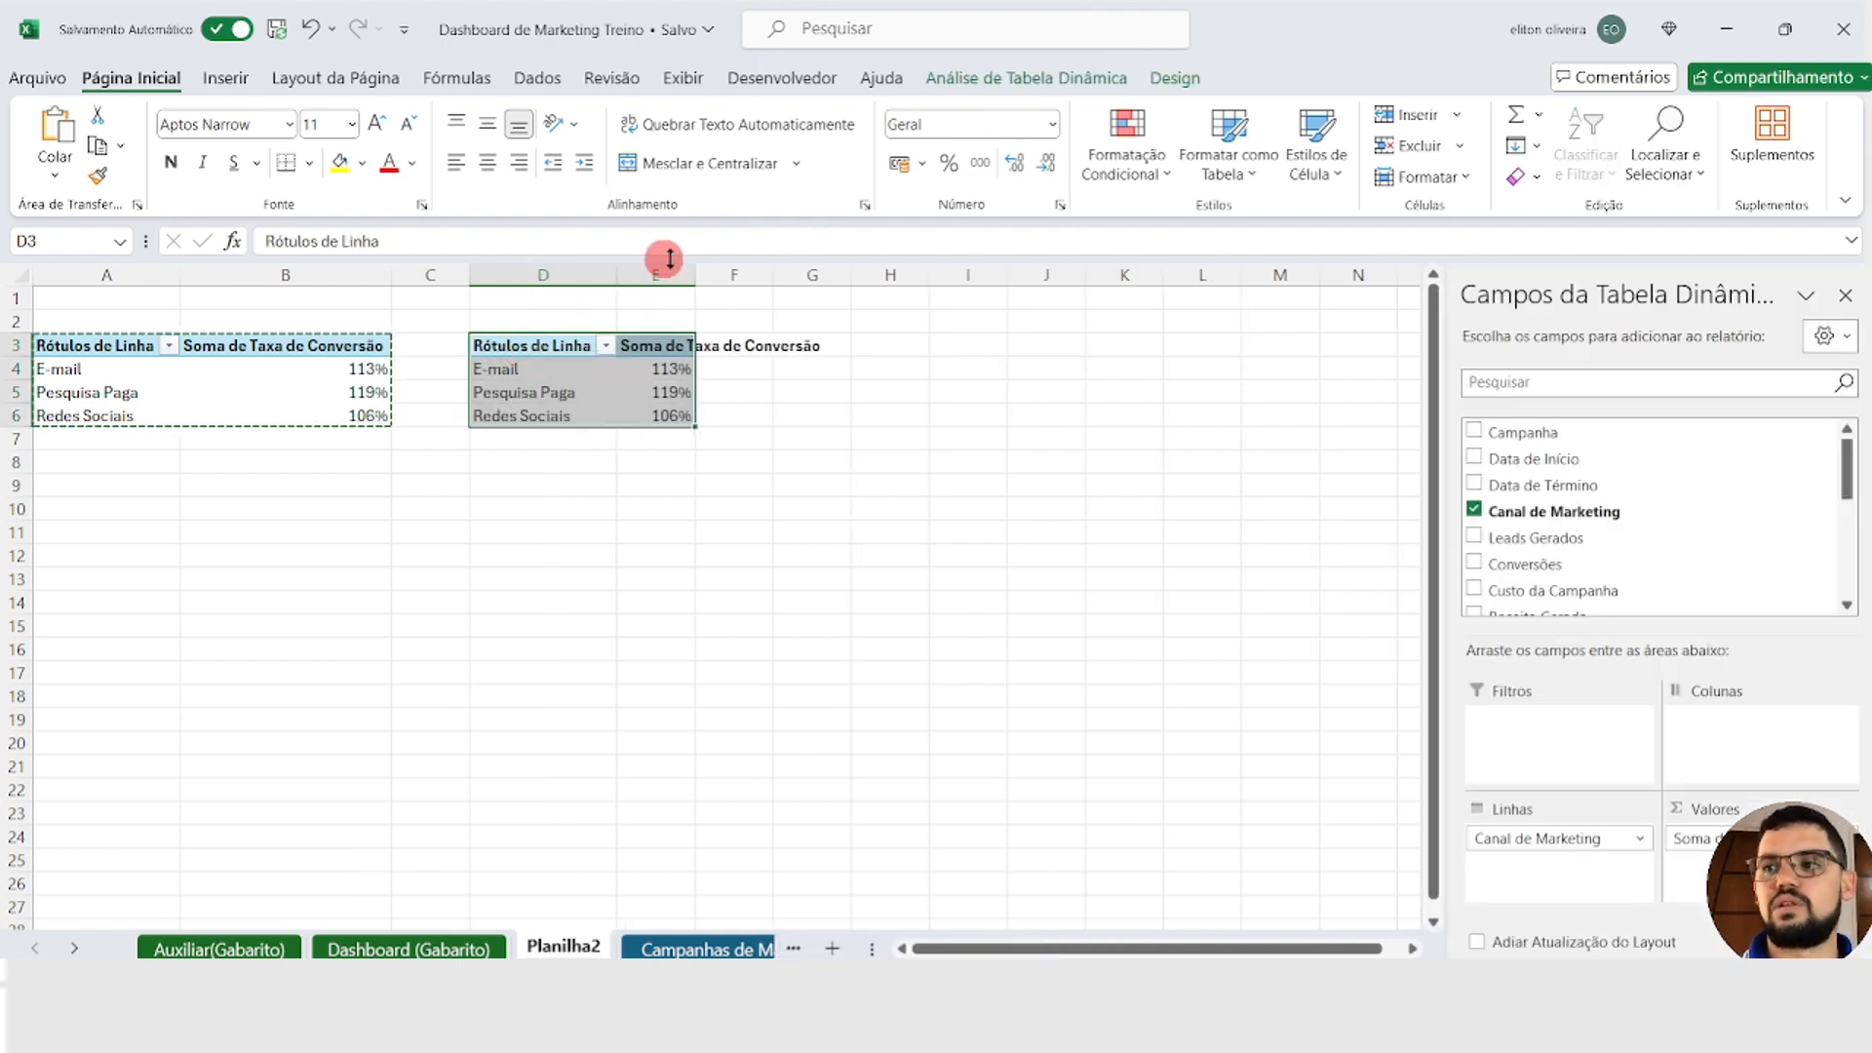
# Step: Fit column E's width and replace Taxa de Conversão with the sum of Conversões in the PivotTable at D3
pyautogui.doubleClick(695, 259)
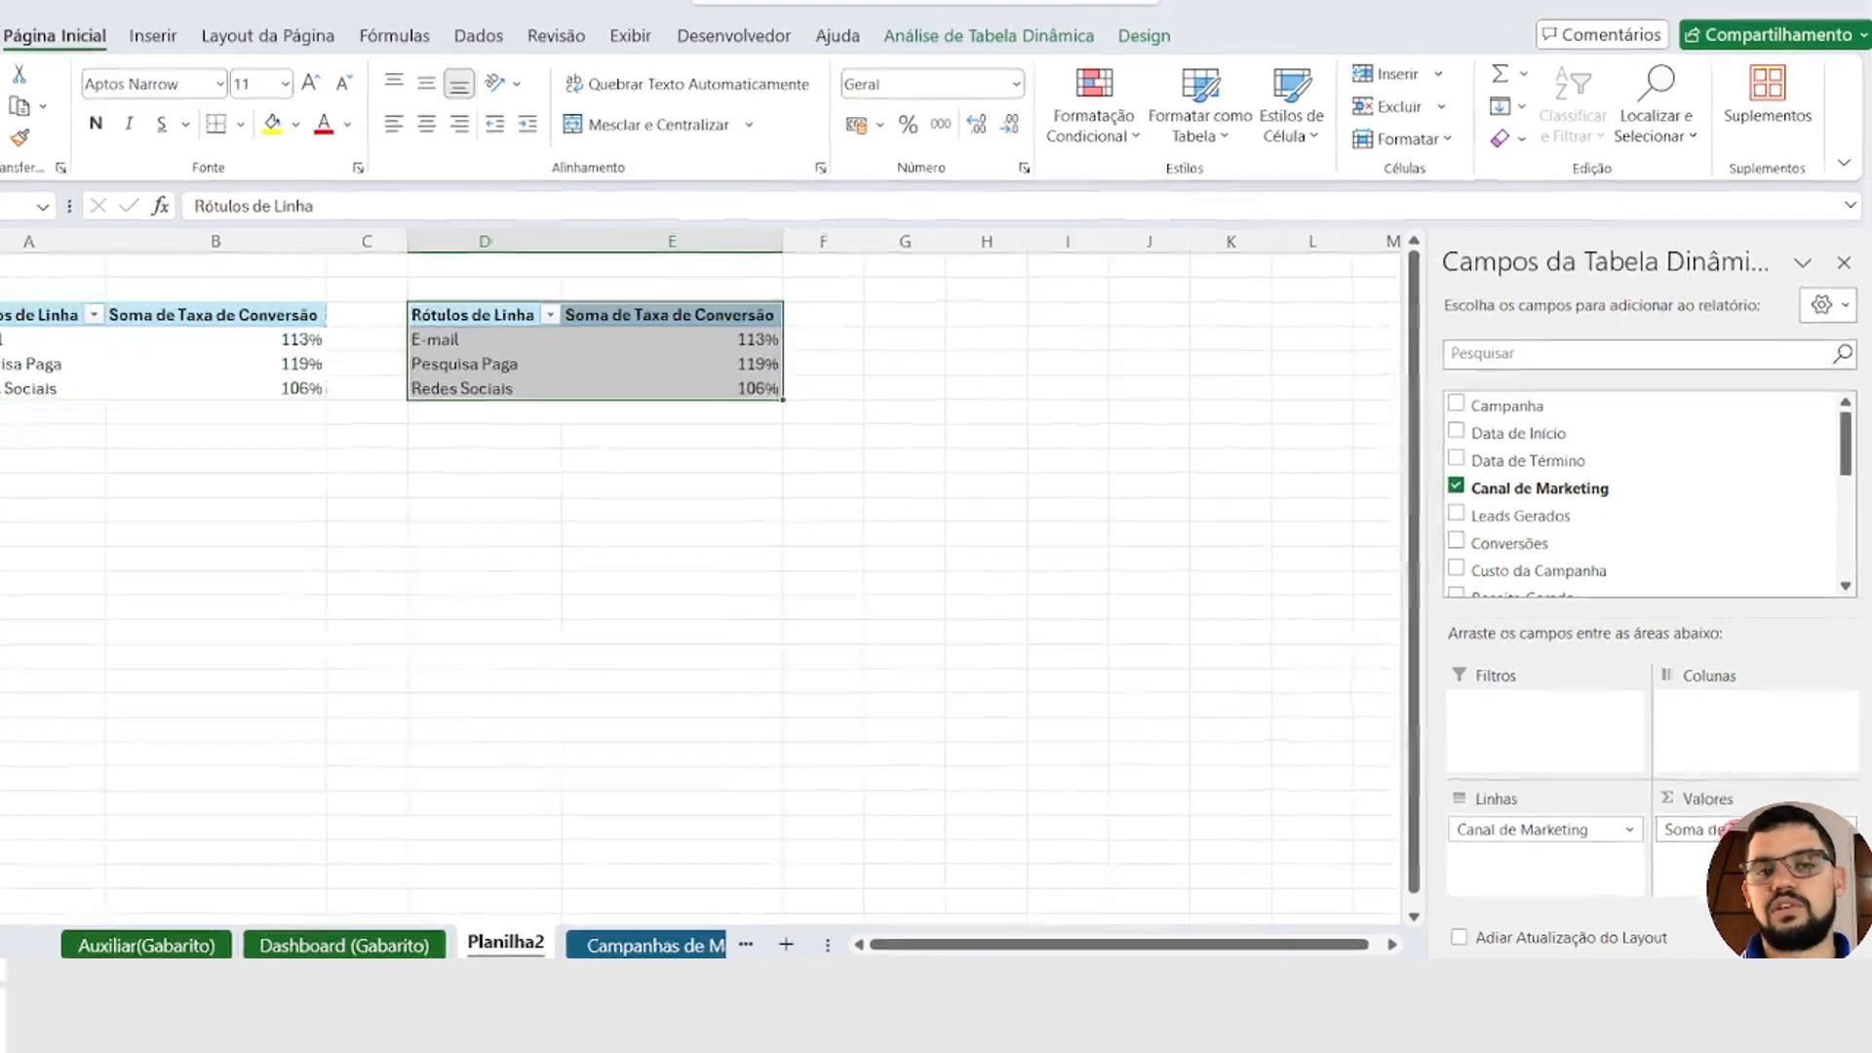
pyautogui.moveTo(1778, 841); pyautogui.dragTo(1700, 522)
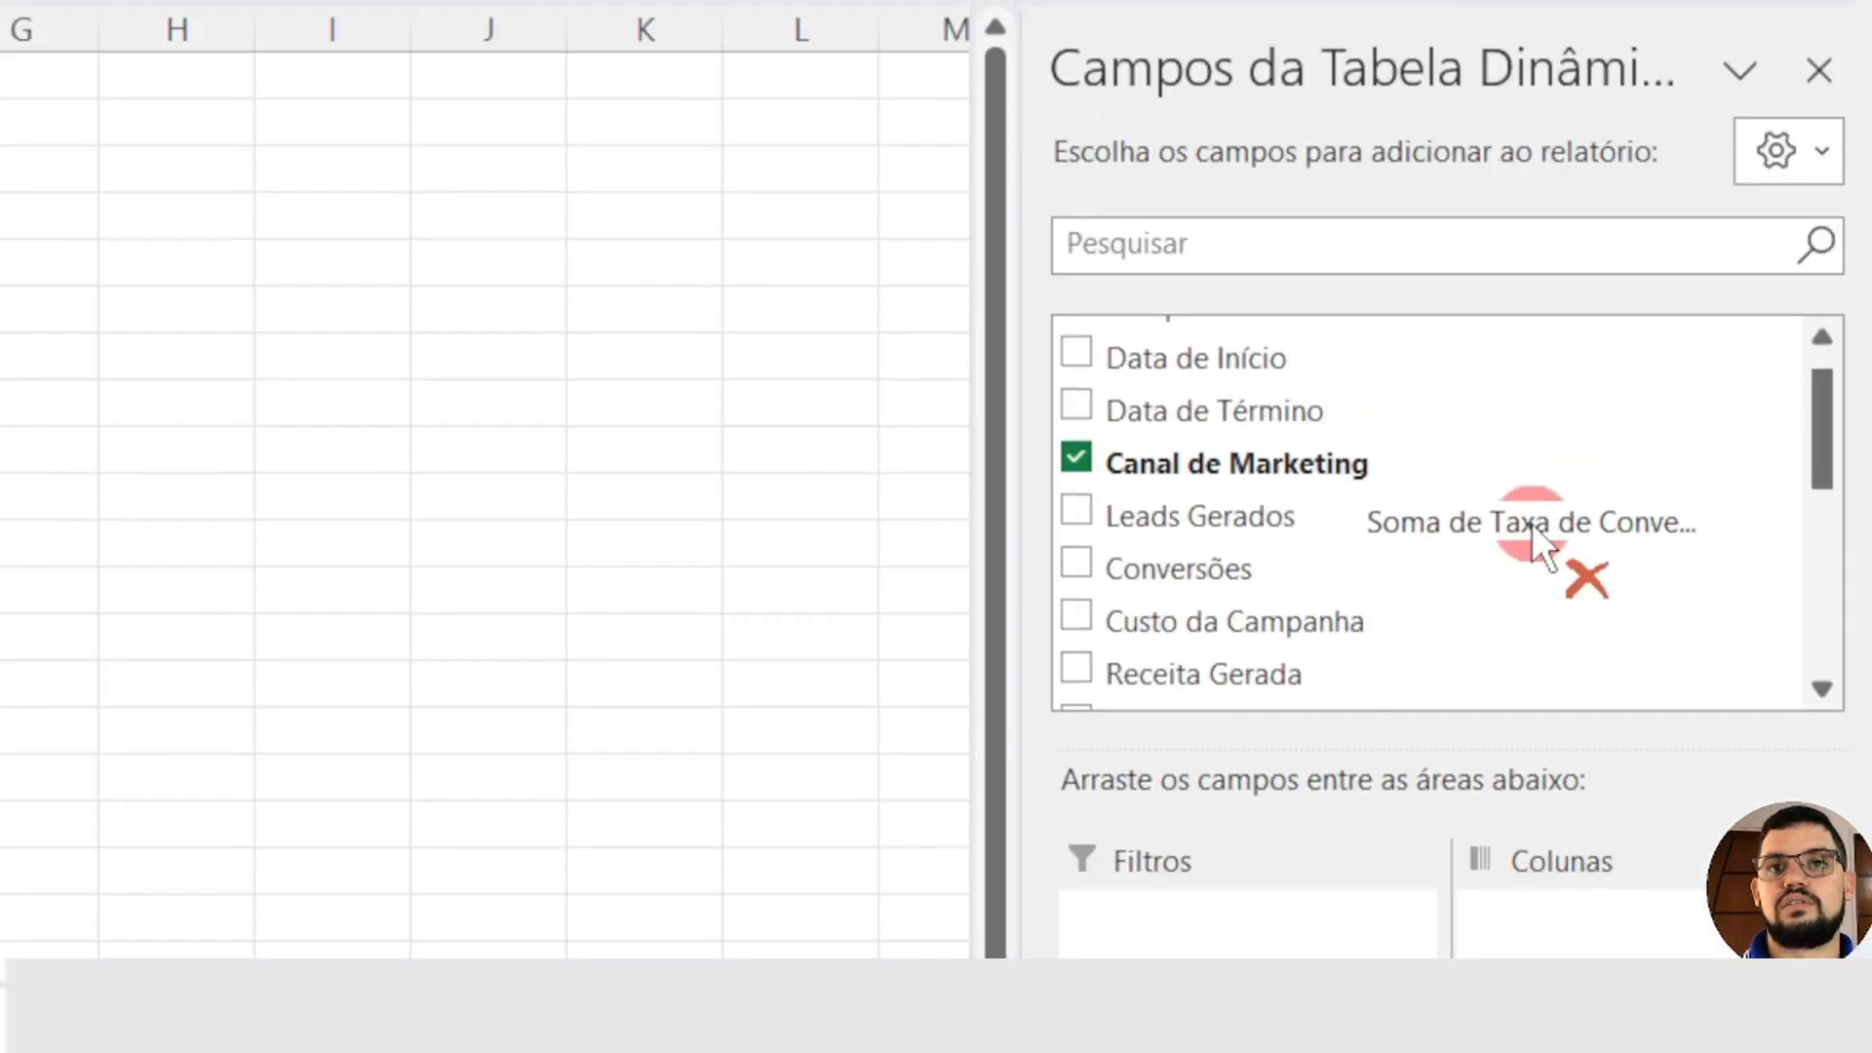
pyautogui.moveTo(1531, 523); pyautogui.dragTo(1476, 522)
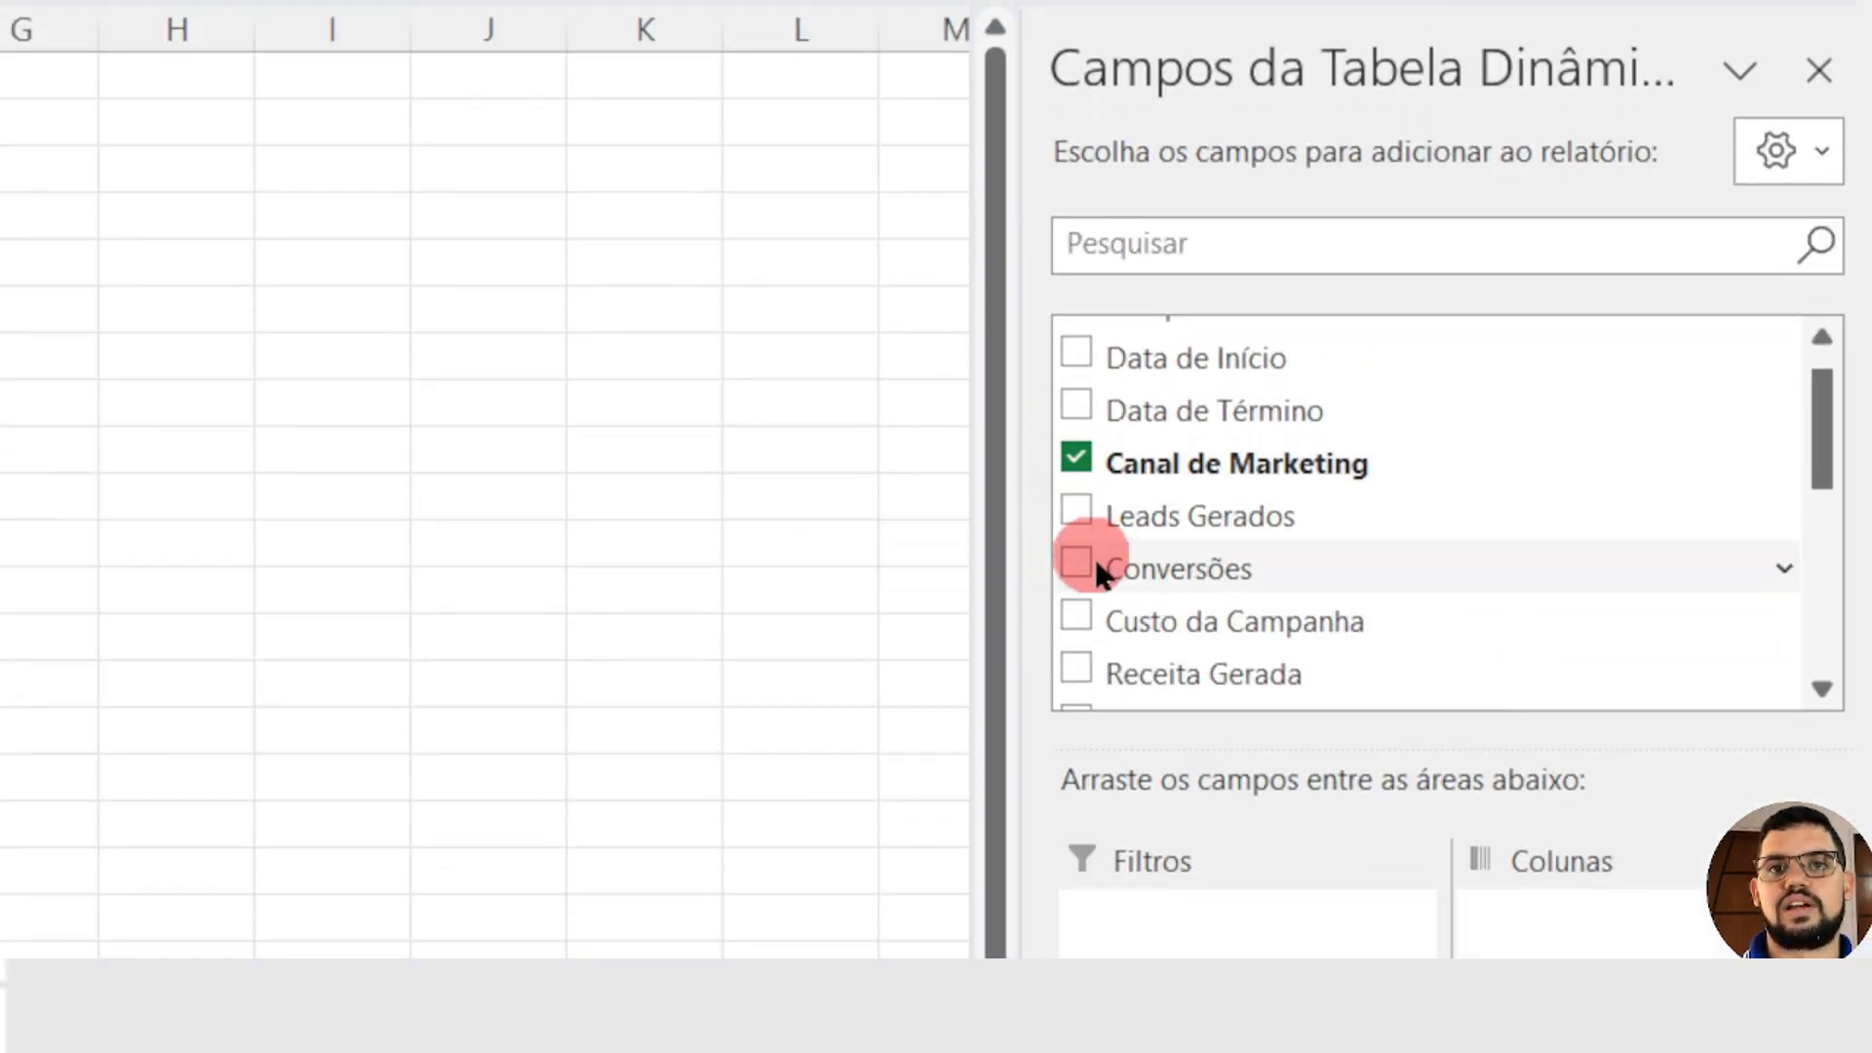
pyautogui.scroll(-1, 1102, 563)
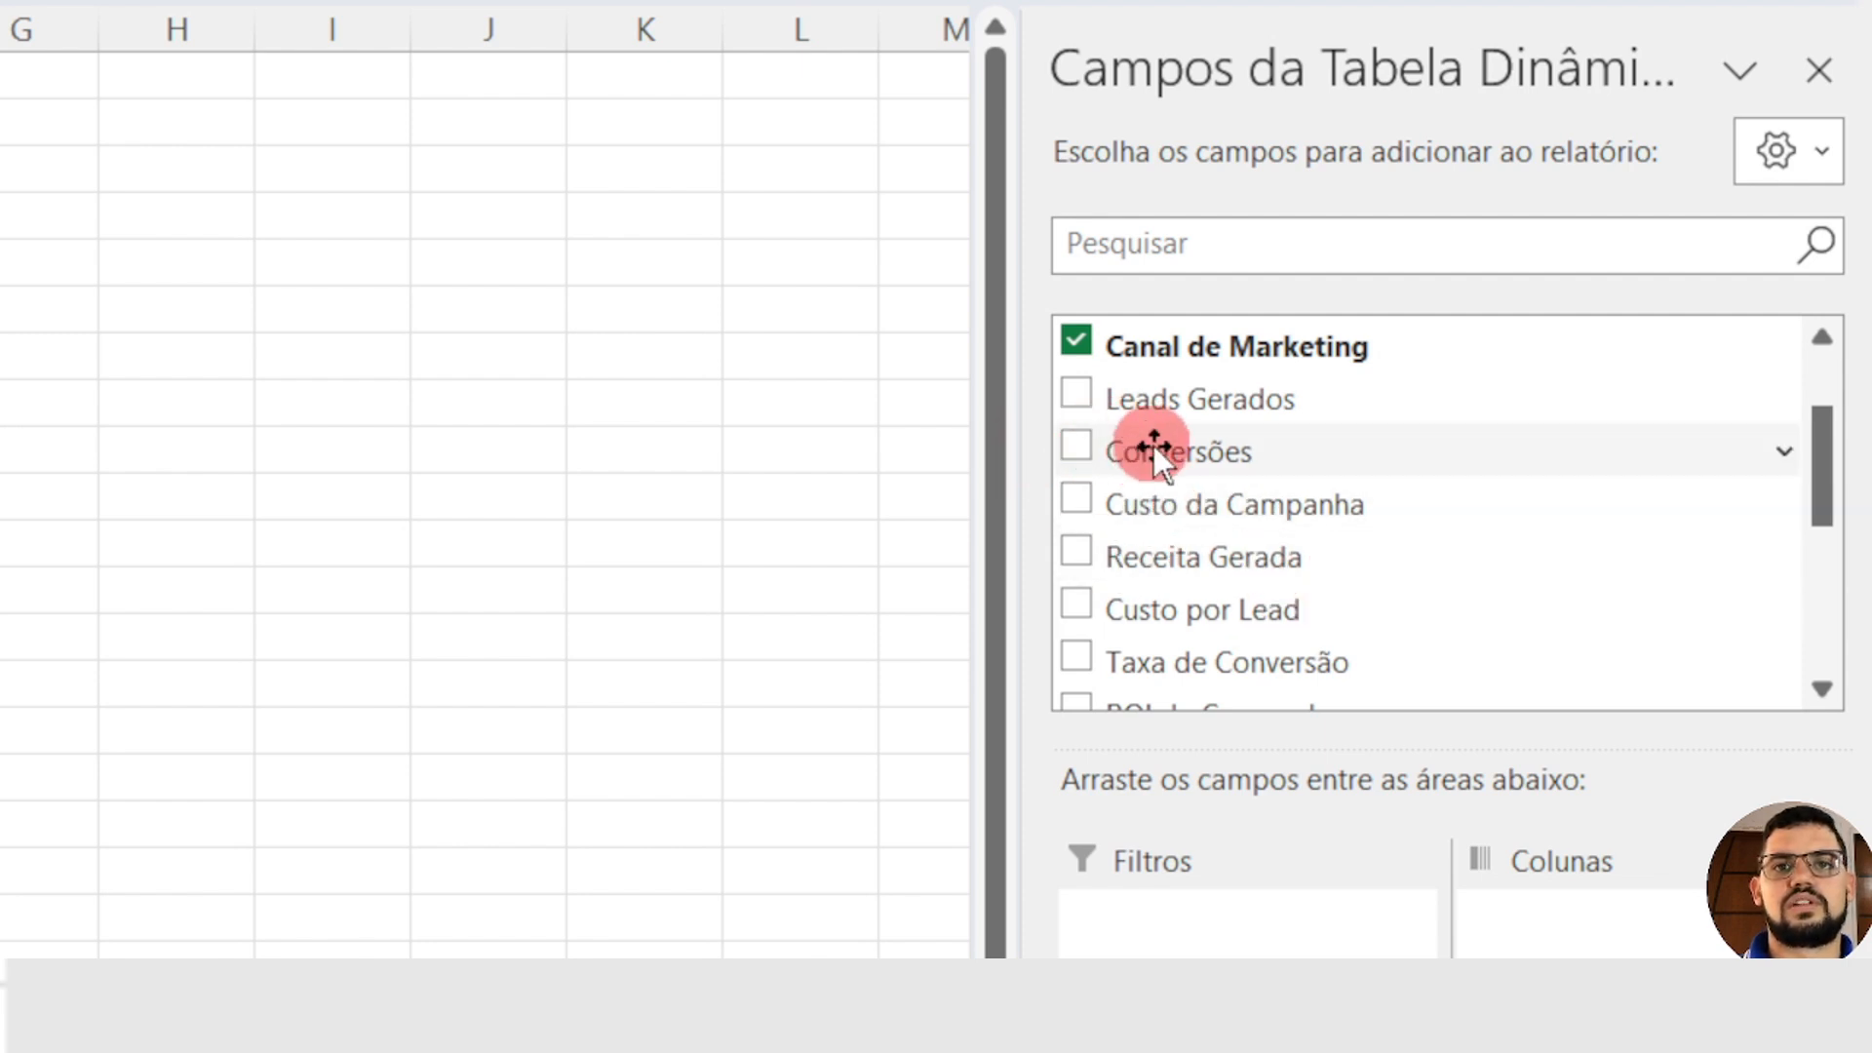
pyautogui.click(1077, 450)
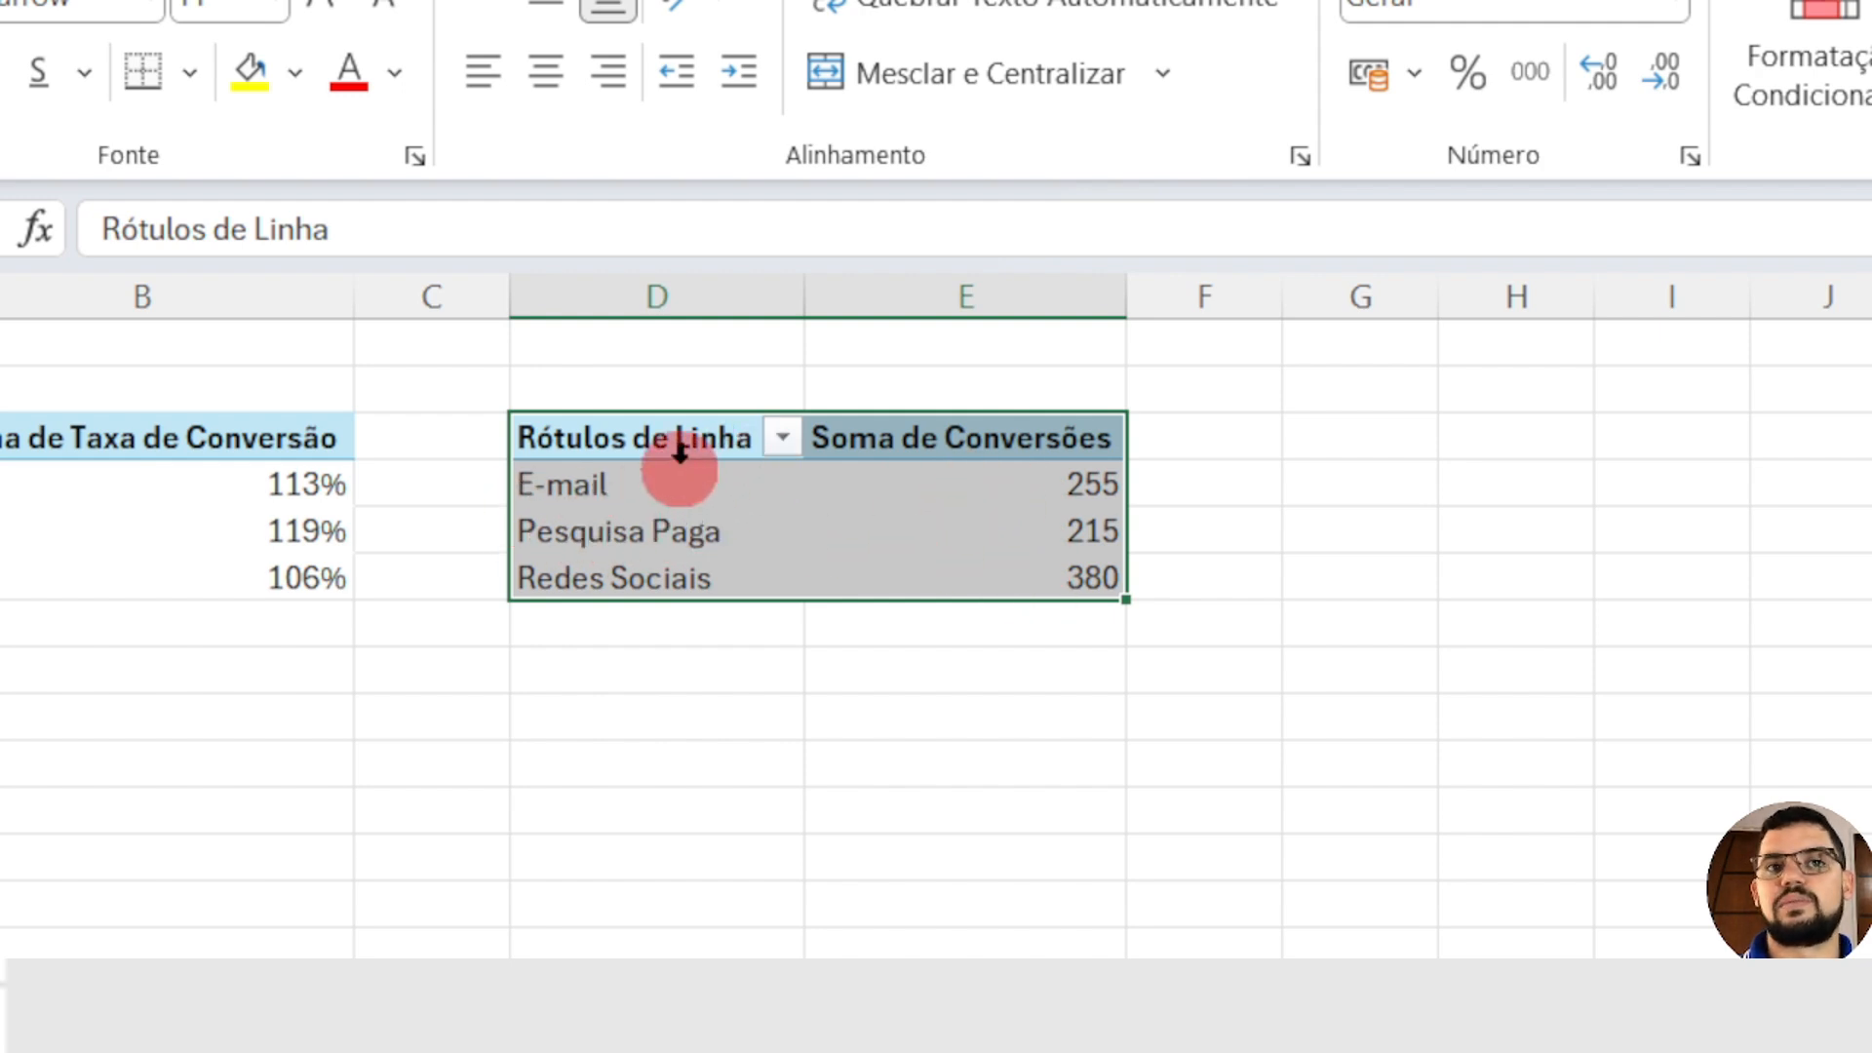
# Step: Copy the whole conversions PivotTable, paste the duplicate at cell G3 and fit column H's width
pyautogui.moveTo(669, 430); pyautogui.dragTo(1073, 585)
pyautogui.hotkey('ctrl', 'c')
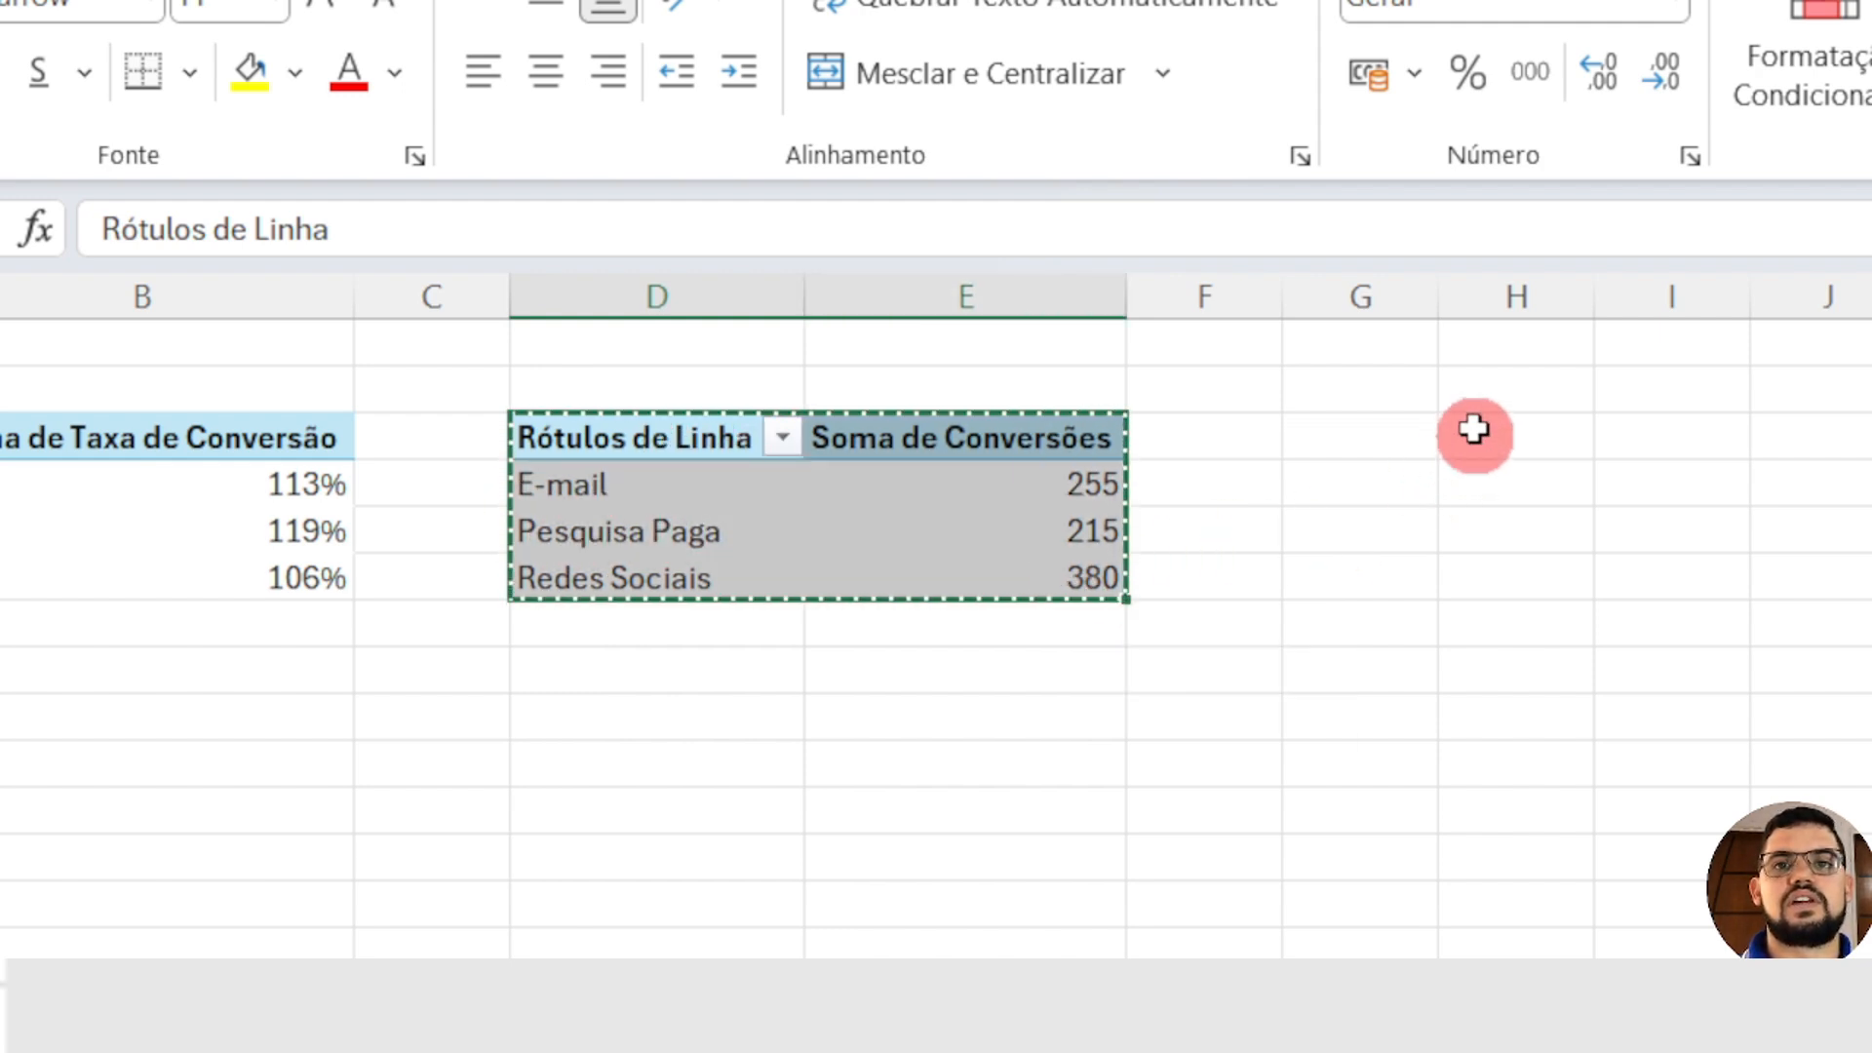
pyautogui.click(1363, 436)
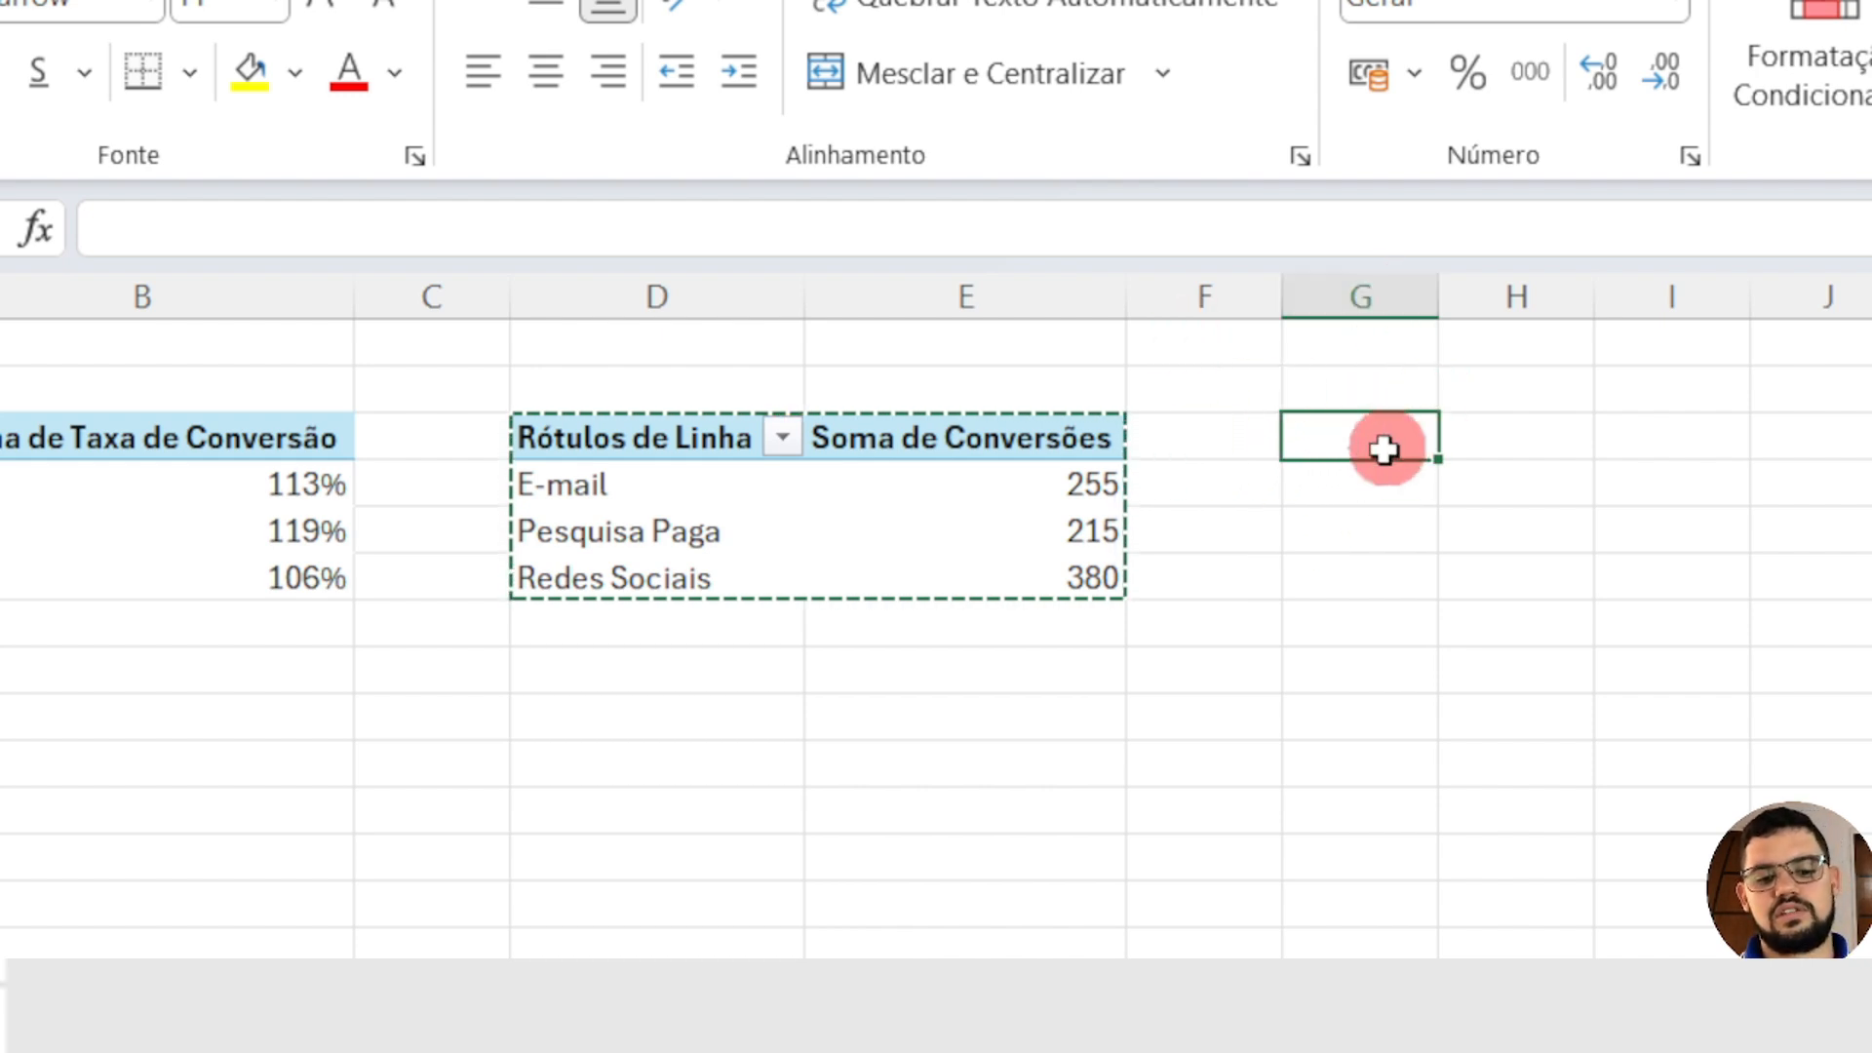
pyautogui.hotkey('ctrl', 'v')
pyautogui.doubleClick(1595, 296)
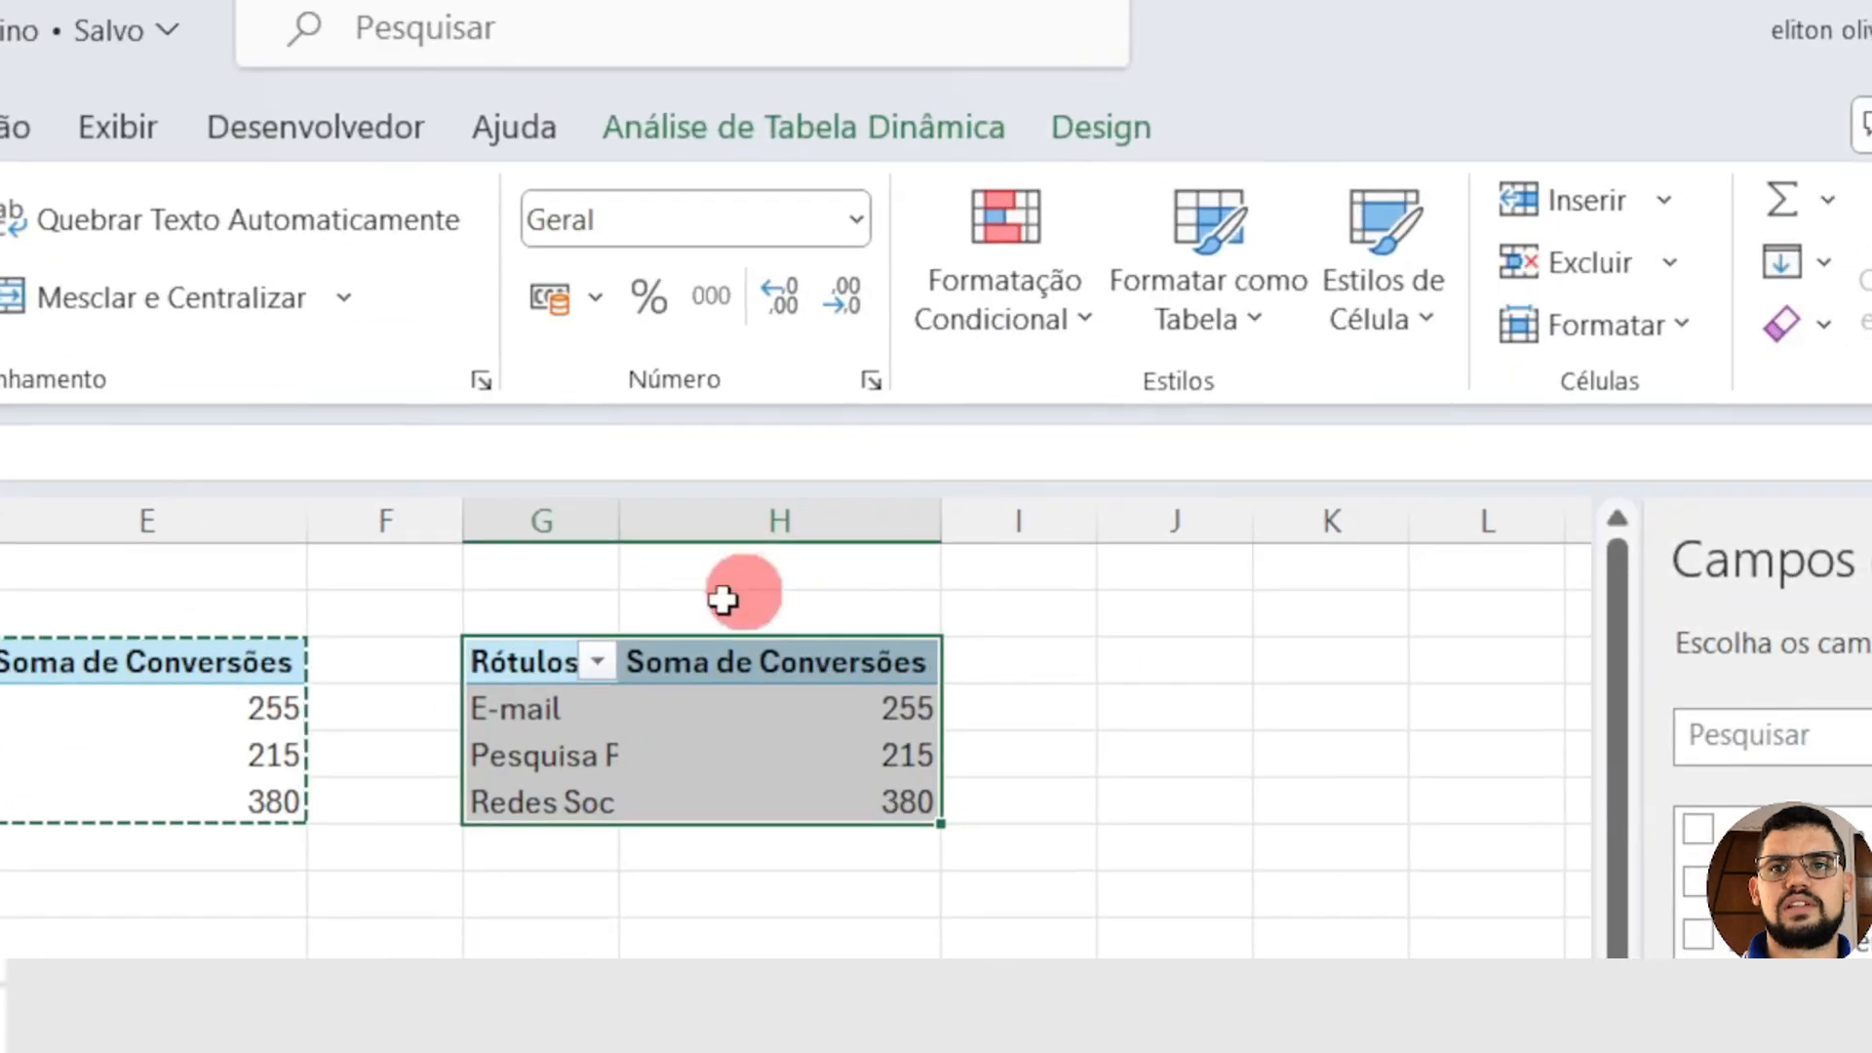
# Step: Remove the Canal de Marketing and Conversões fields from the PivotTable at G3
pyautogui.moveTo(744, 769)
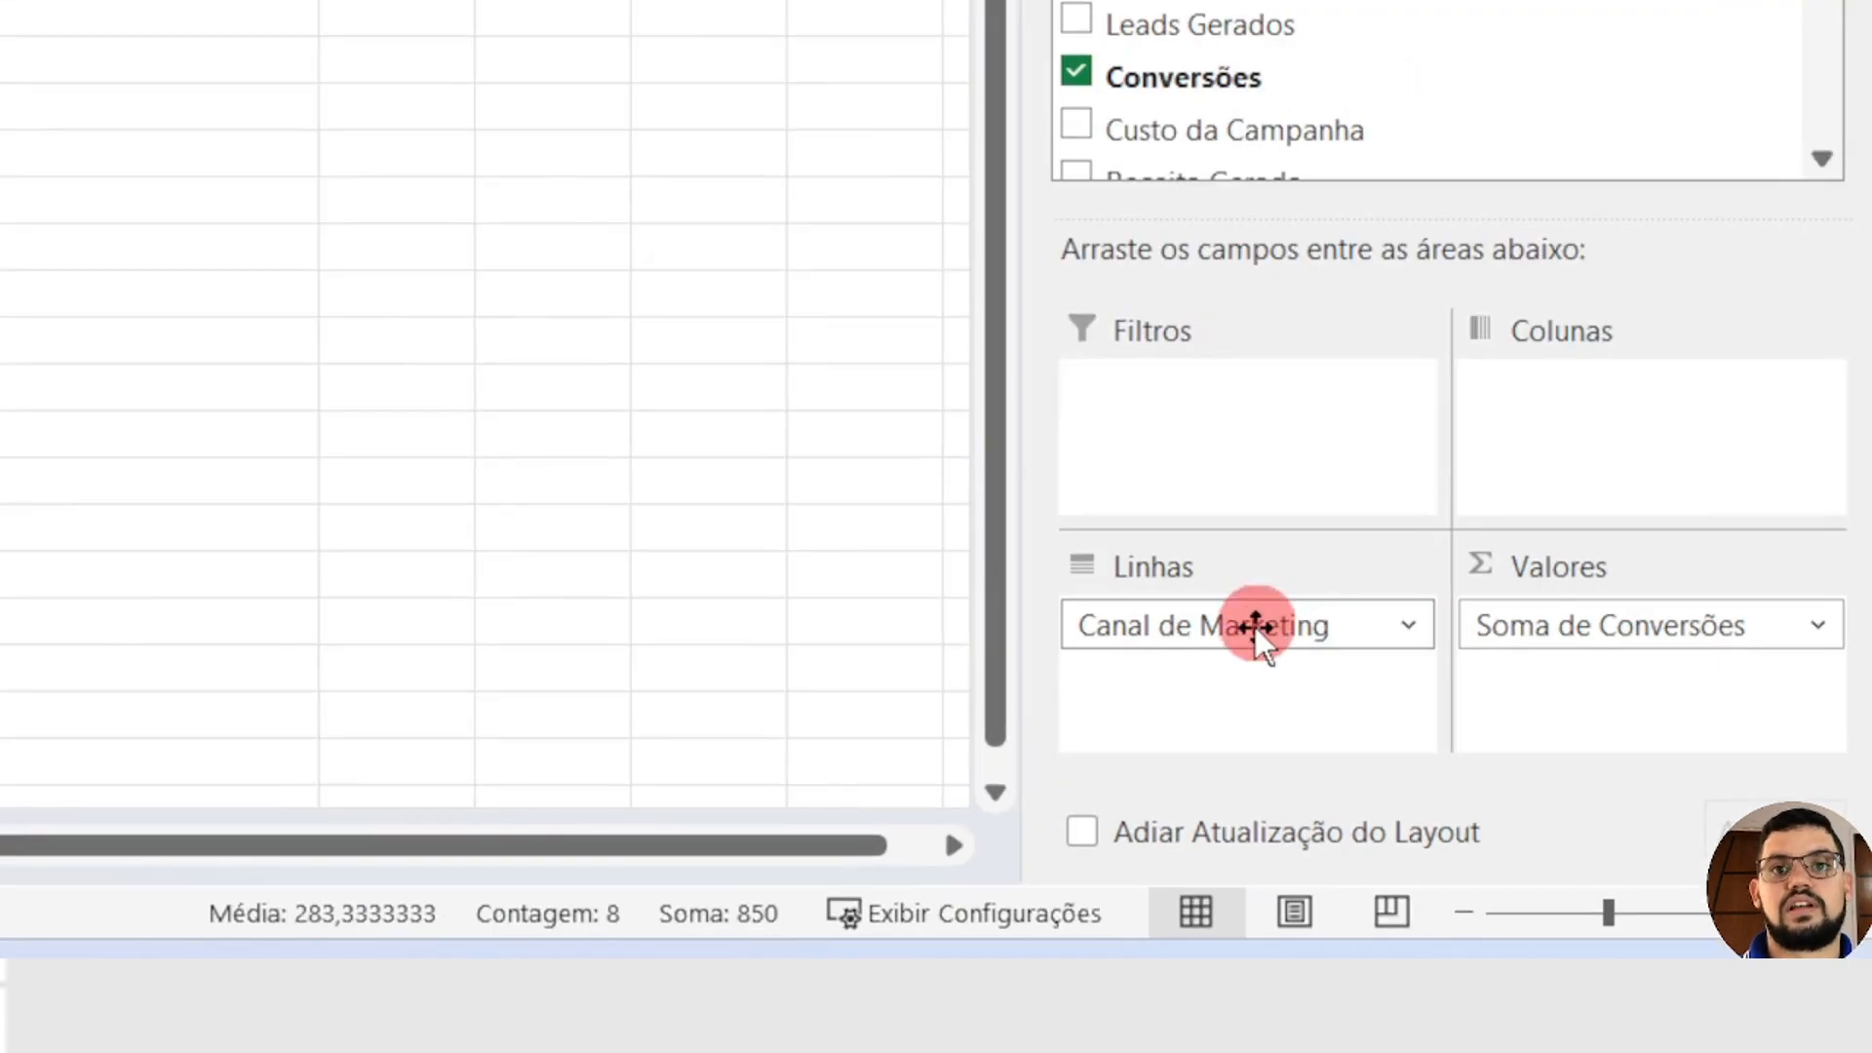
pyautogui.moveTo(1255, 628); pyautogui.dragTo(1307, 29)
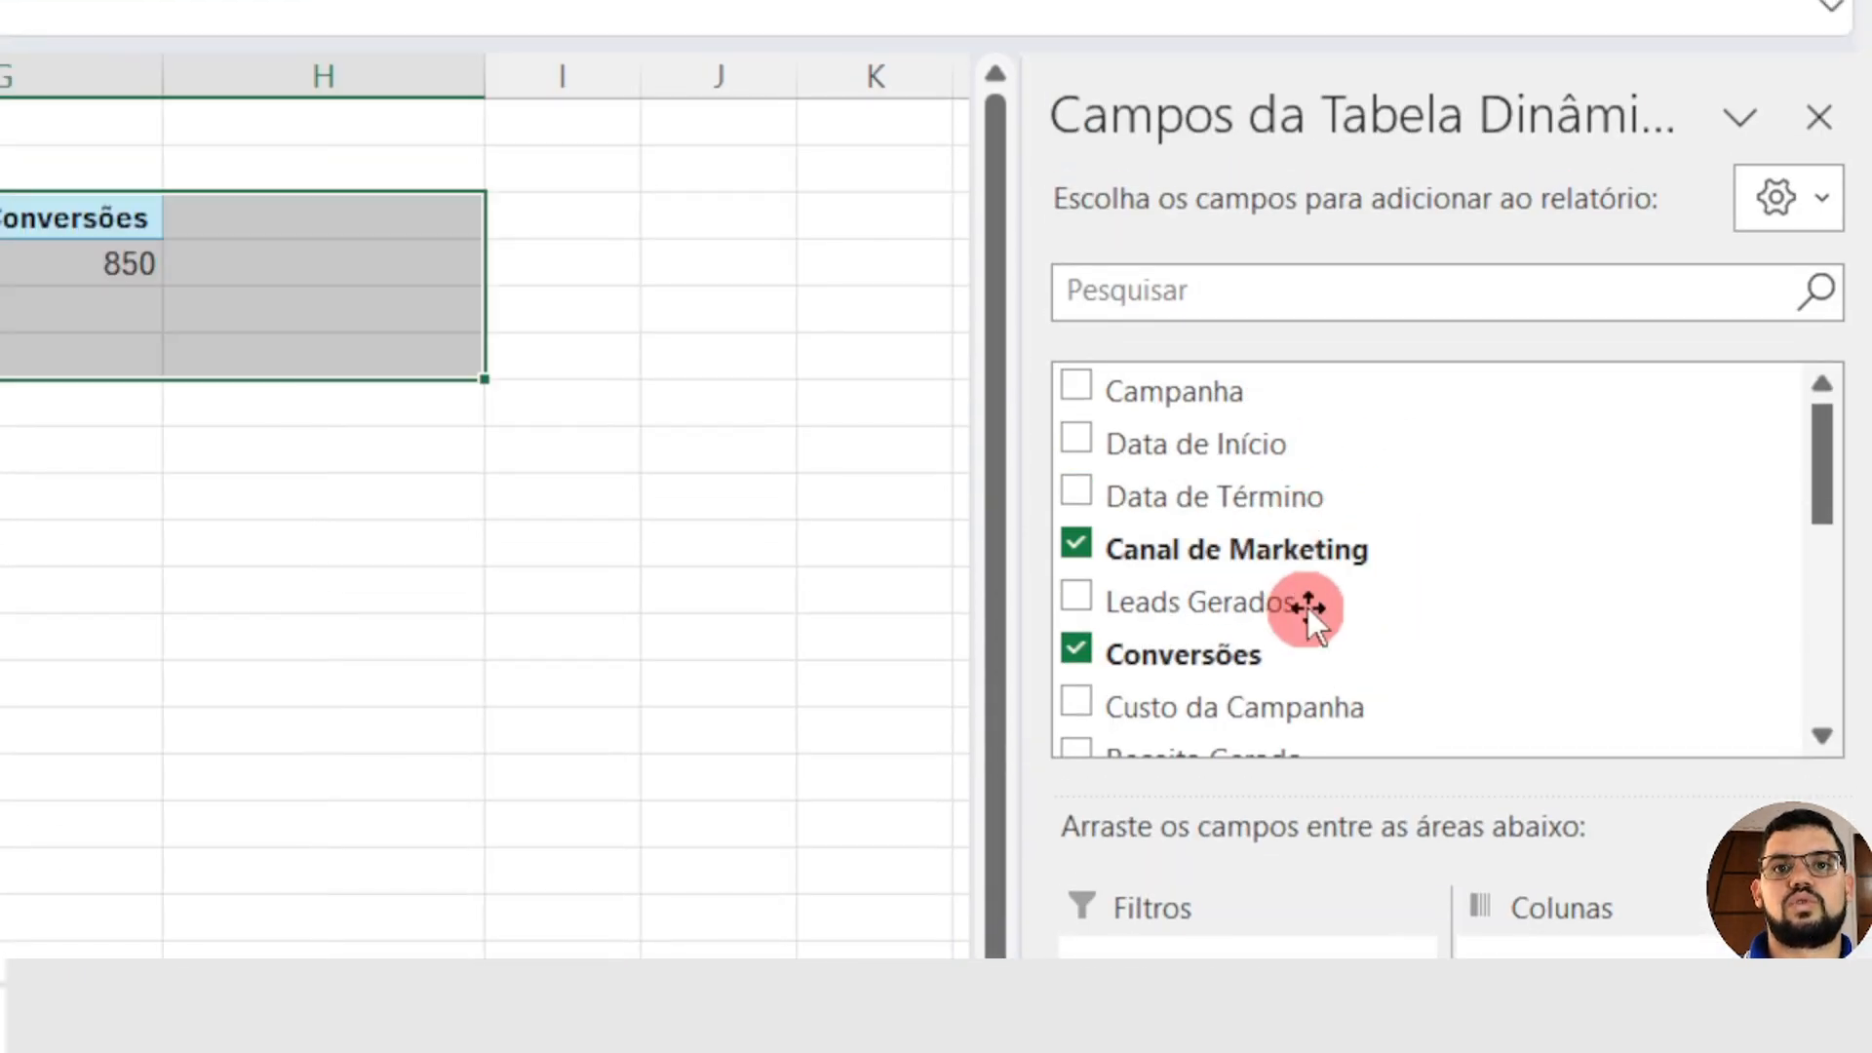
pyautogui.click(1078, 652)
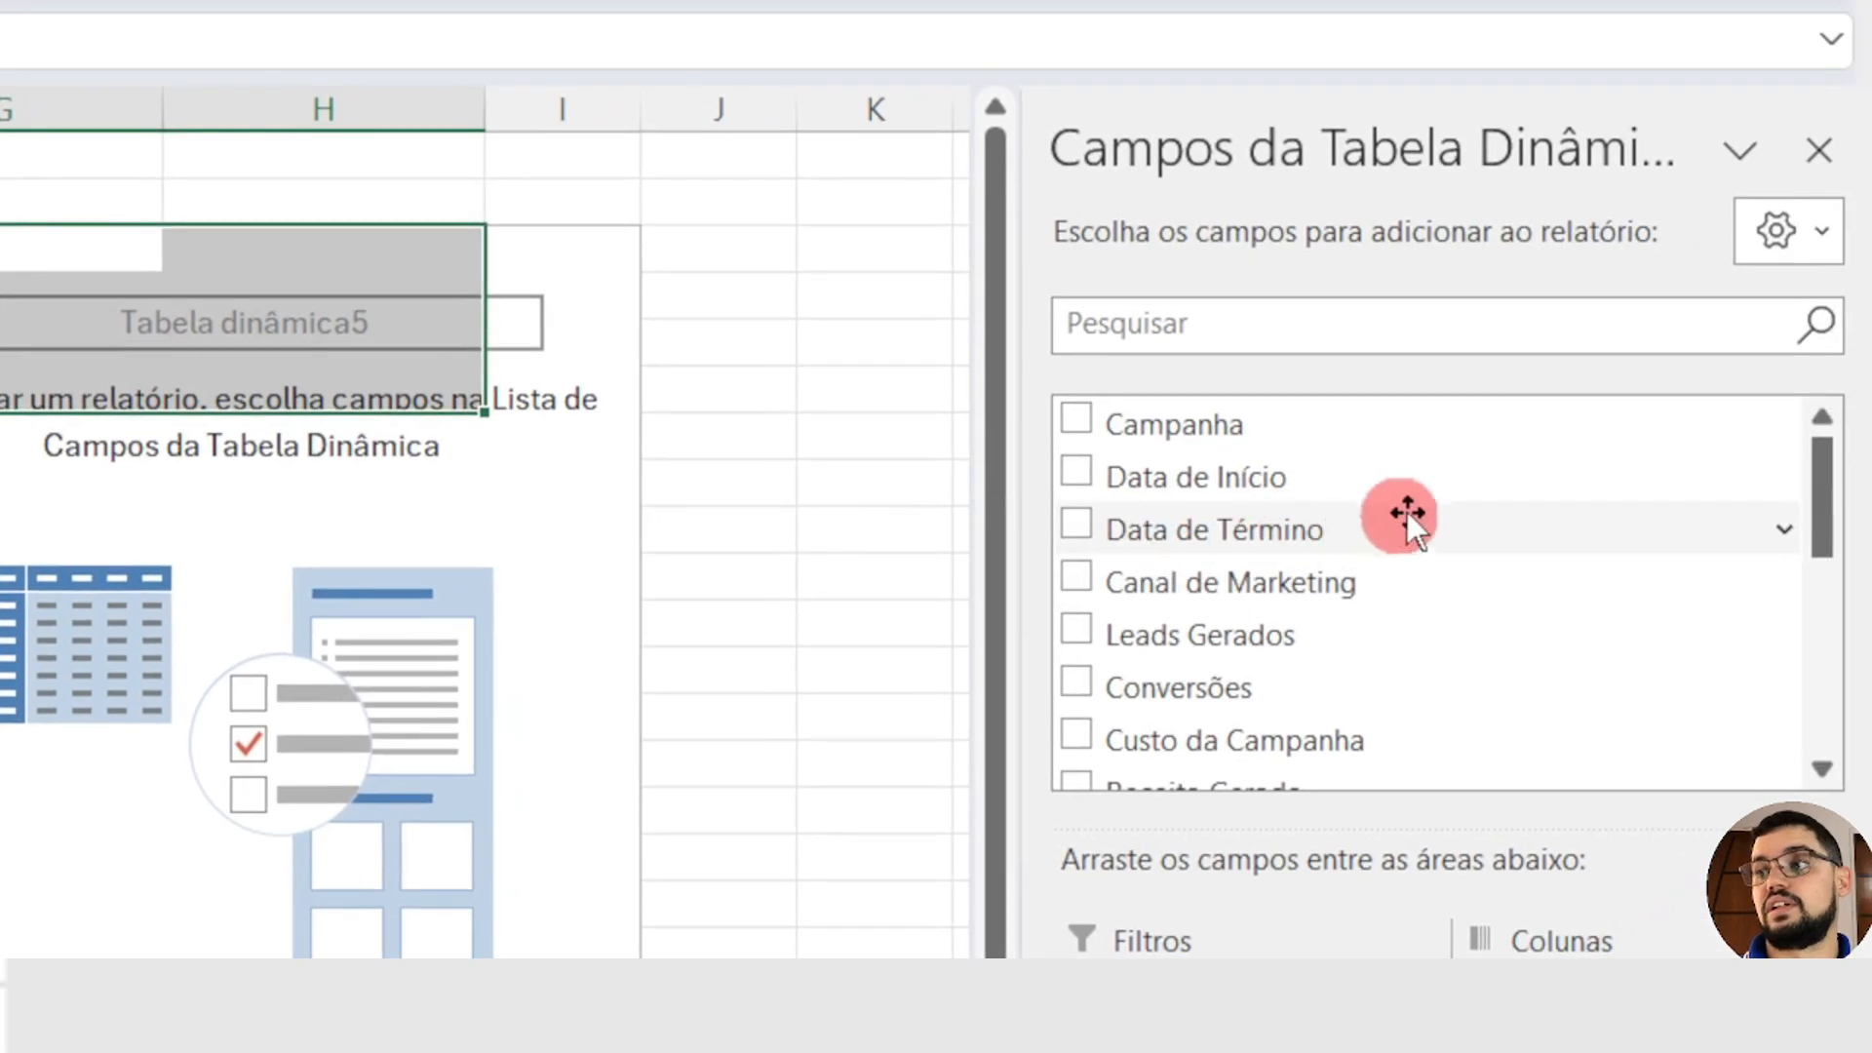
# Step: Add Data de Término as rows of the PivotTable at G3 and keep only its Meses level there
pyautogui.moveTo(1425, 536); pyautogui.dragTo(1236, 727)
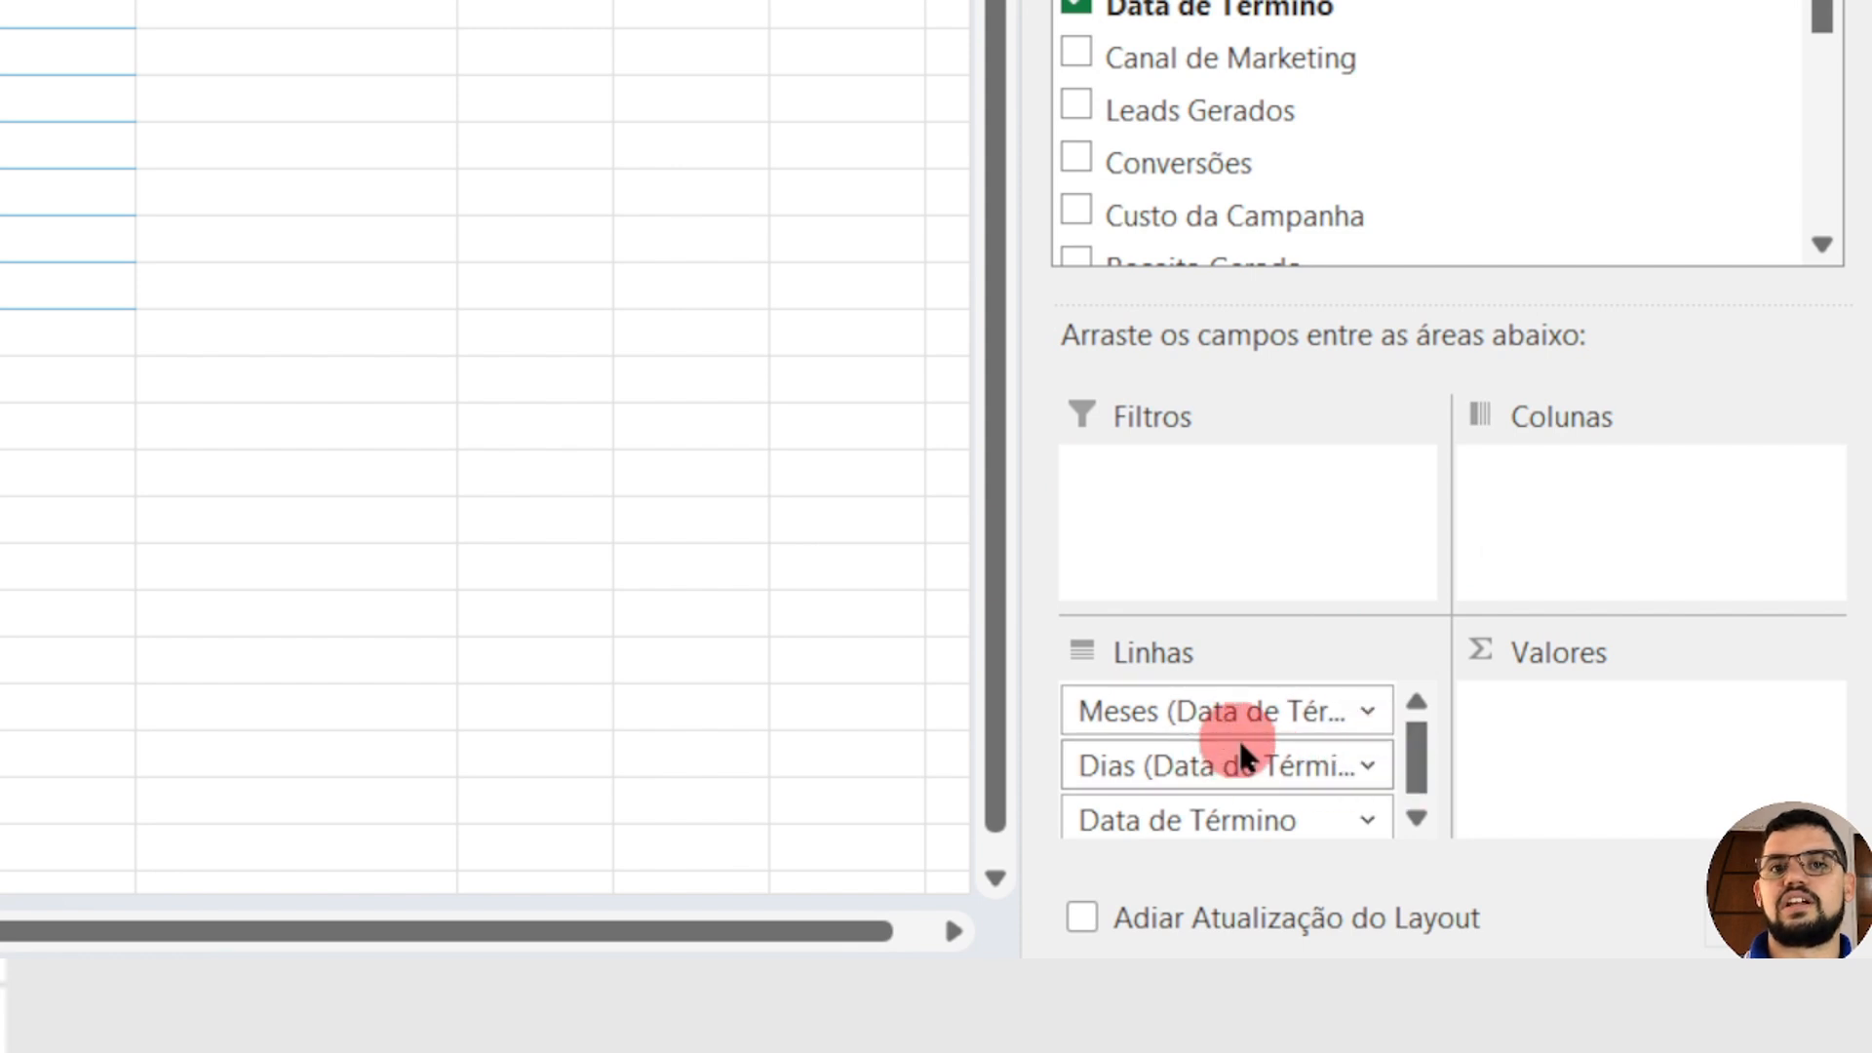
pyautogui.moveTo(1422, 757); pyautogui.dragTo(1413, 777)
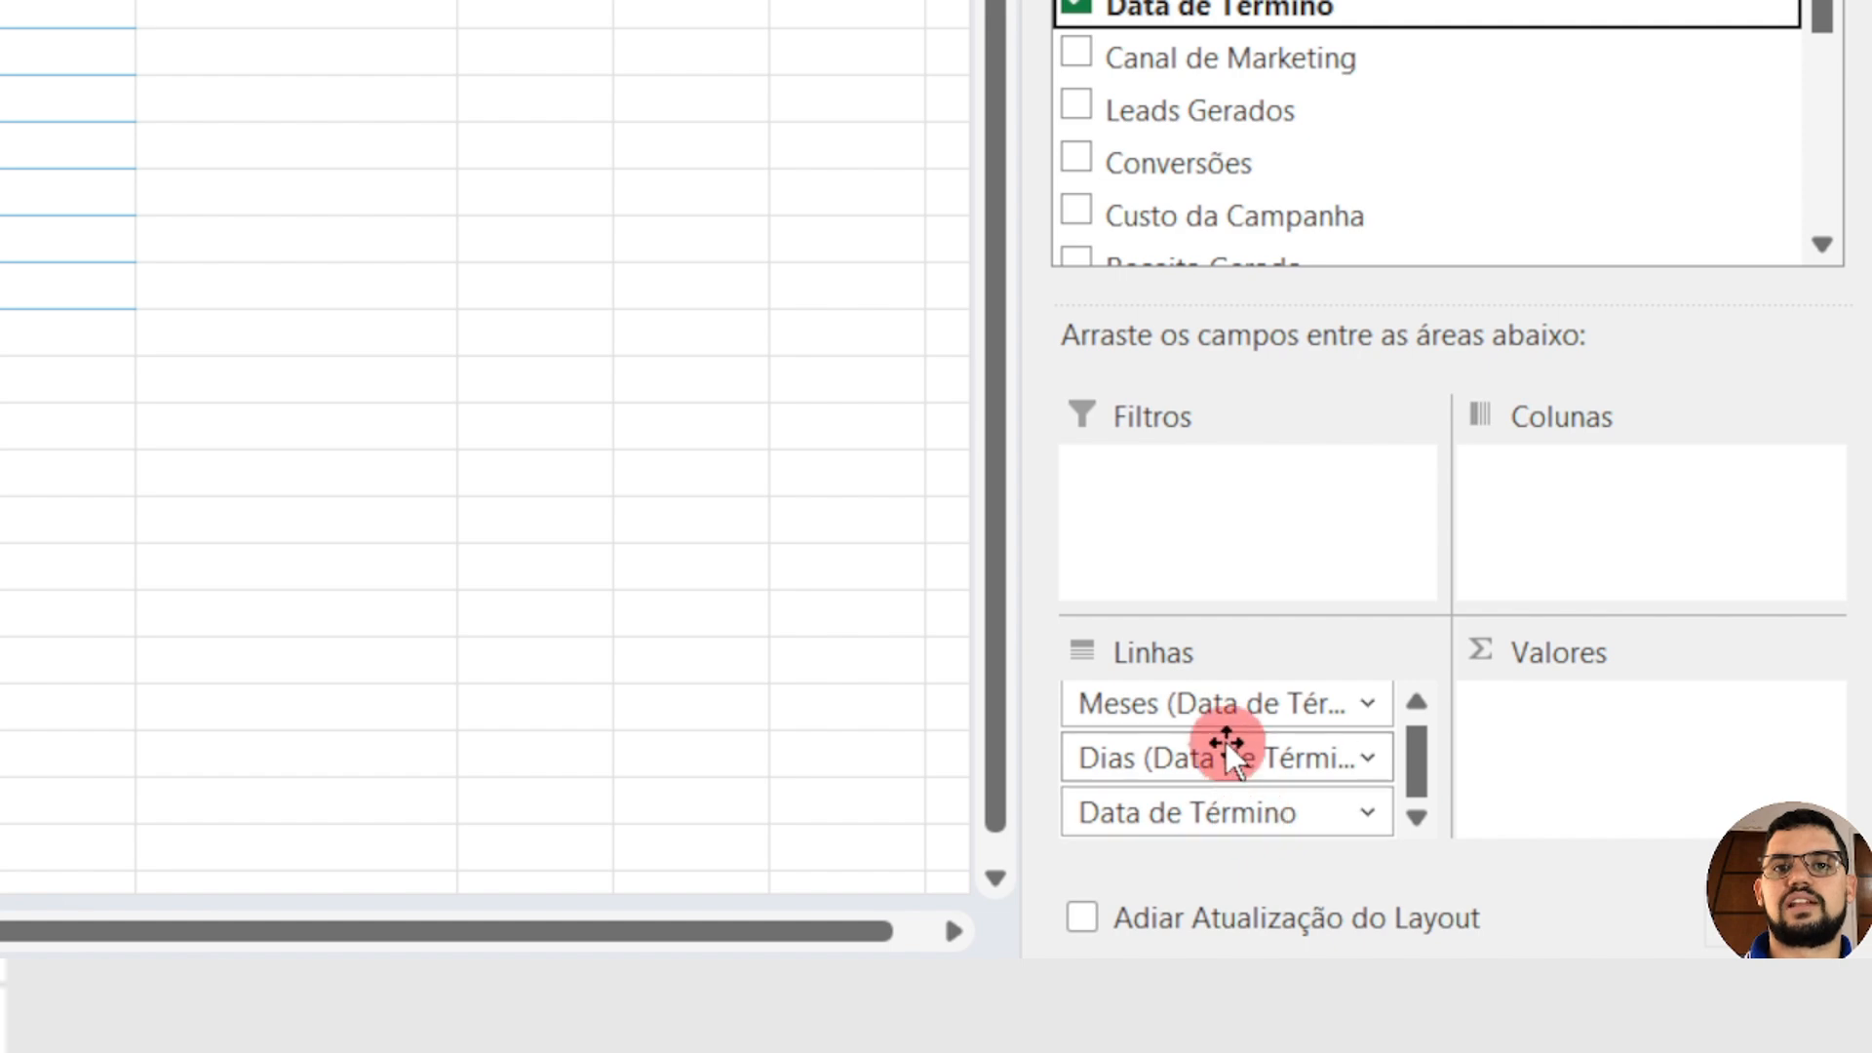
pyautogui.moveTo(1214, 757); pyautogui.dragTo(1311, 109)
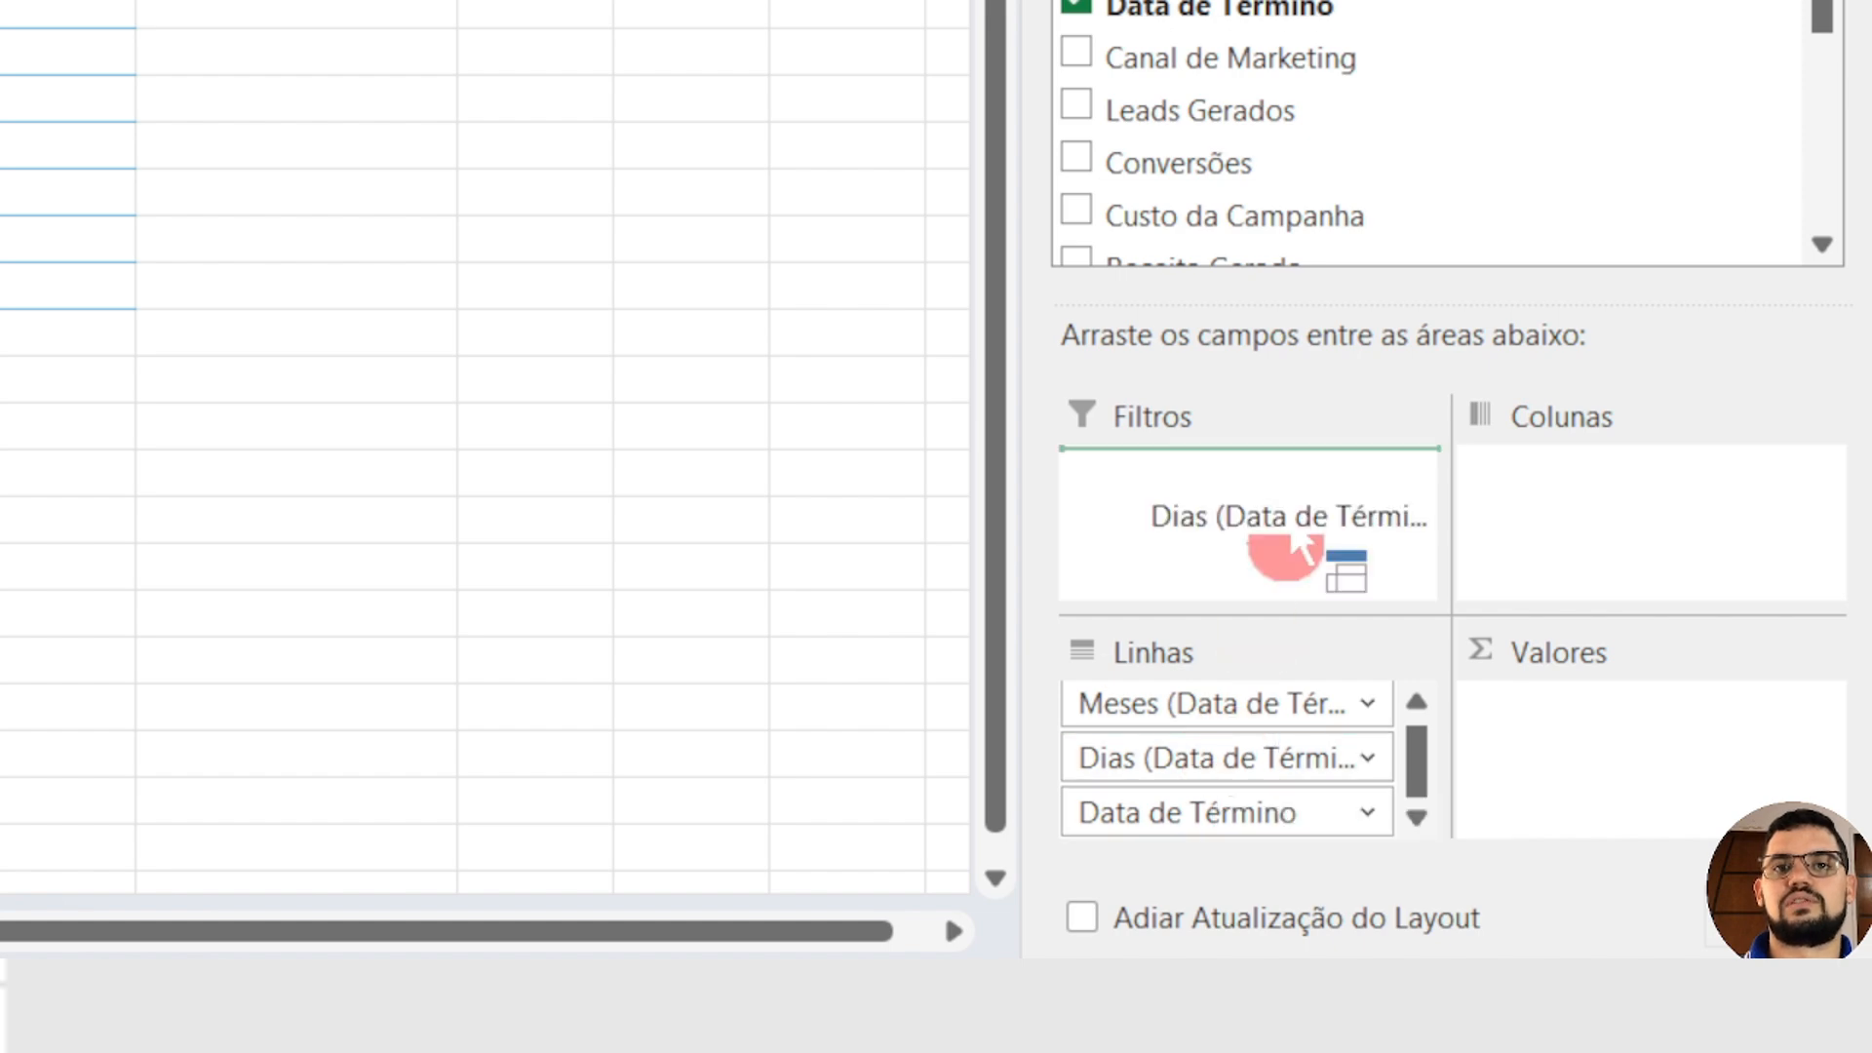
pyautogui.moveTo(1311, 545); pyautogui.dragTo(1311, 561)
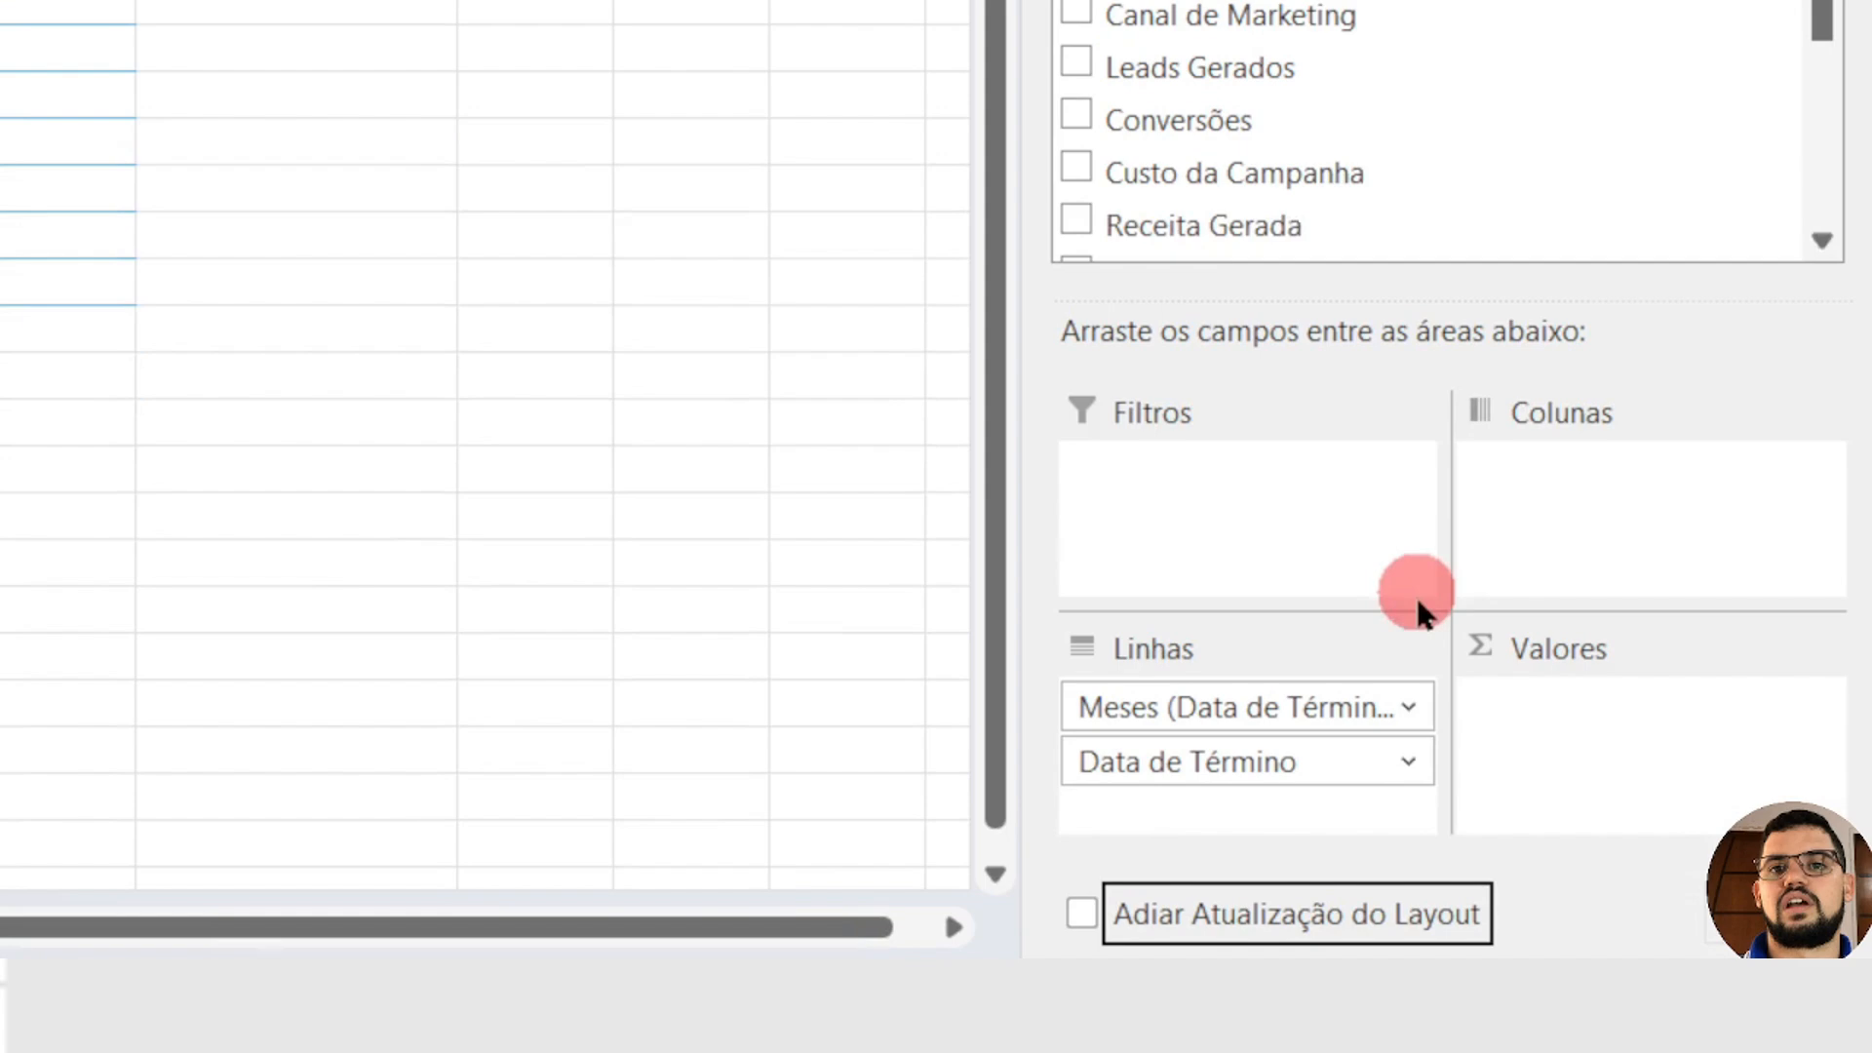
pyautogui.moveTo(1179, 763); pyautogui.dragTo(1214, 137)
pyautogui.moveTo(1214, 512); pyautogui.dragTo(1186, 384)
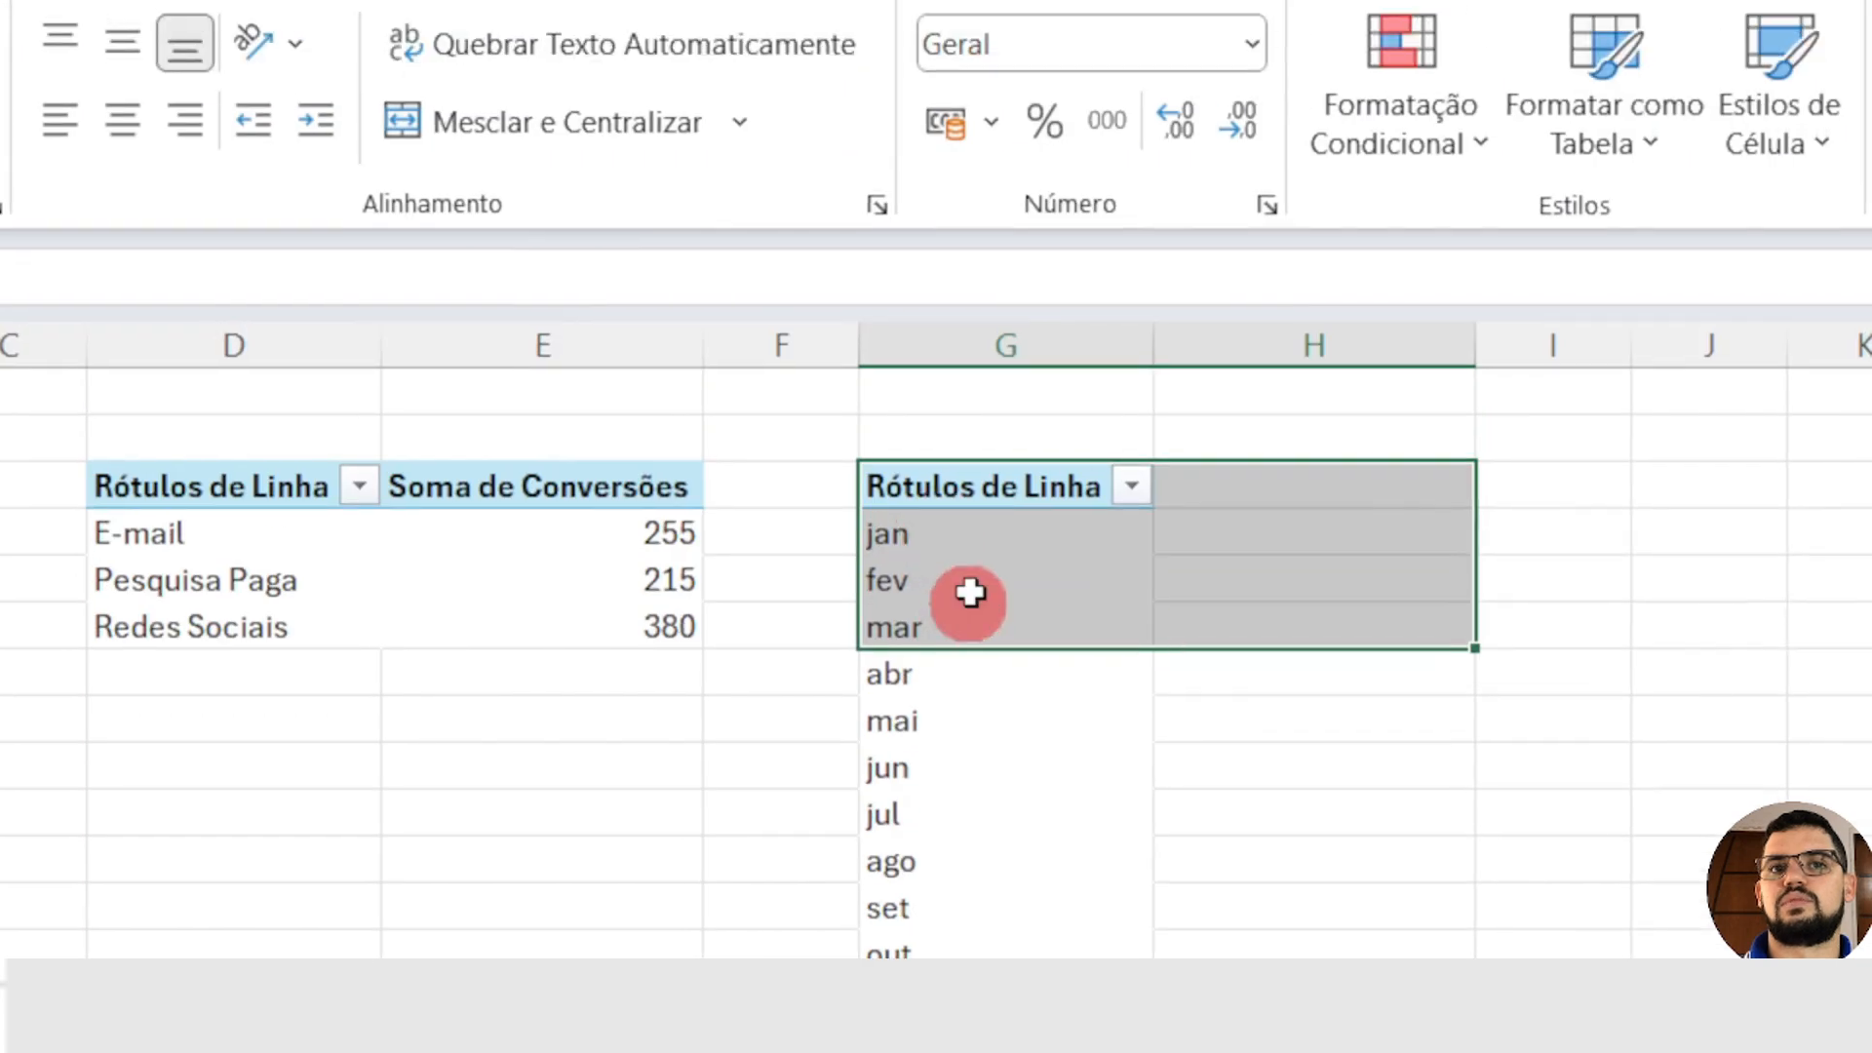
# Step: Add the sums of Receita Gerada and Lucro, in that order, as values of the monthly PivotTable
pyautogui.click(991, 501)
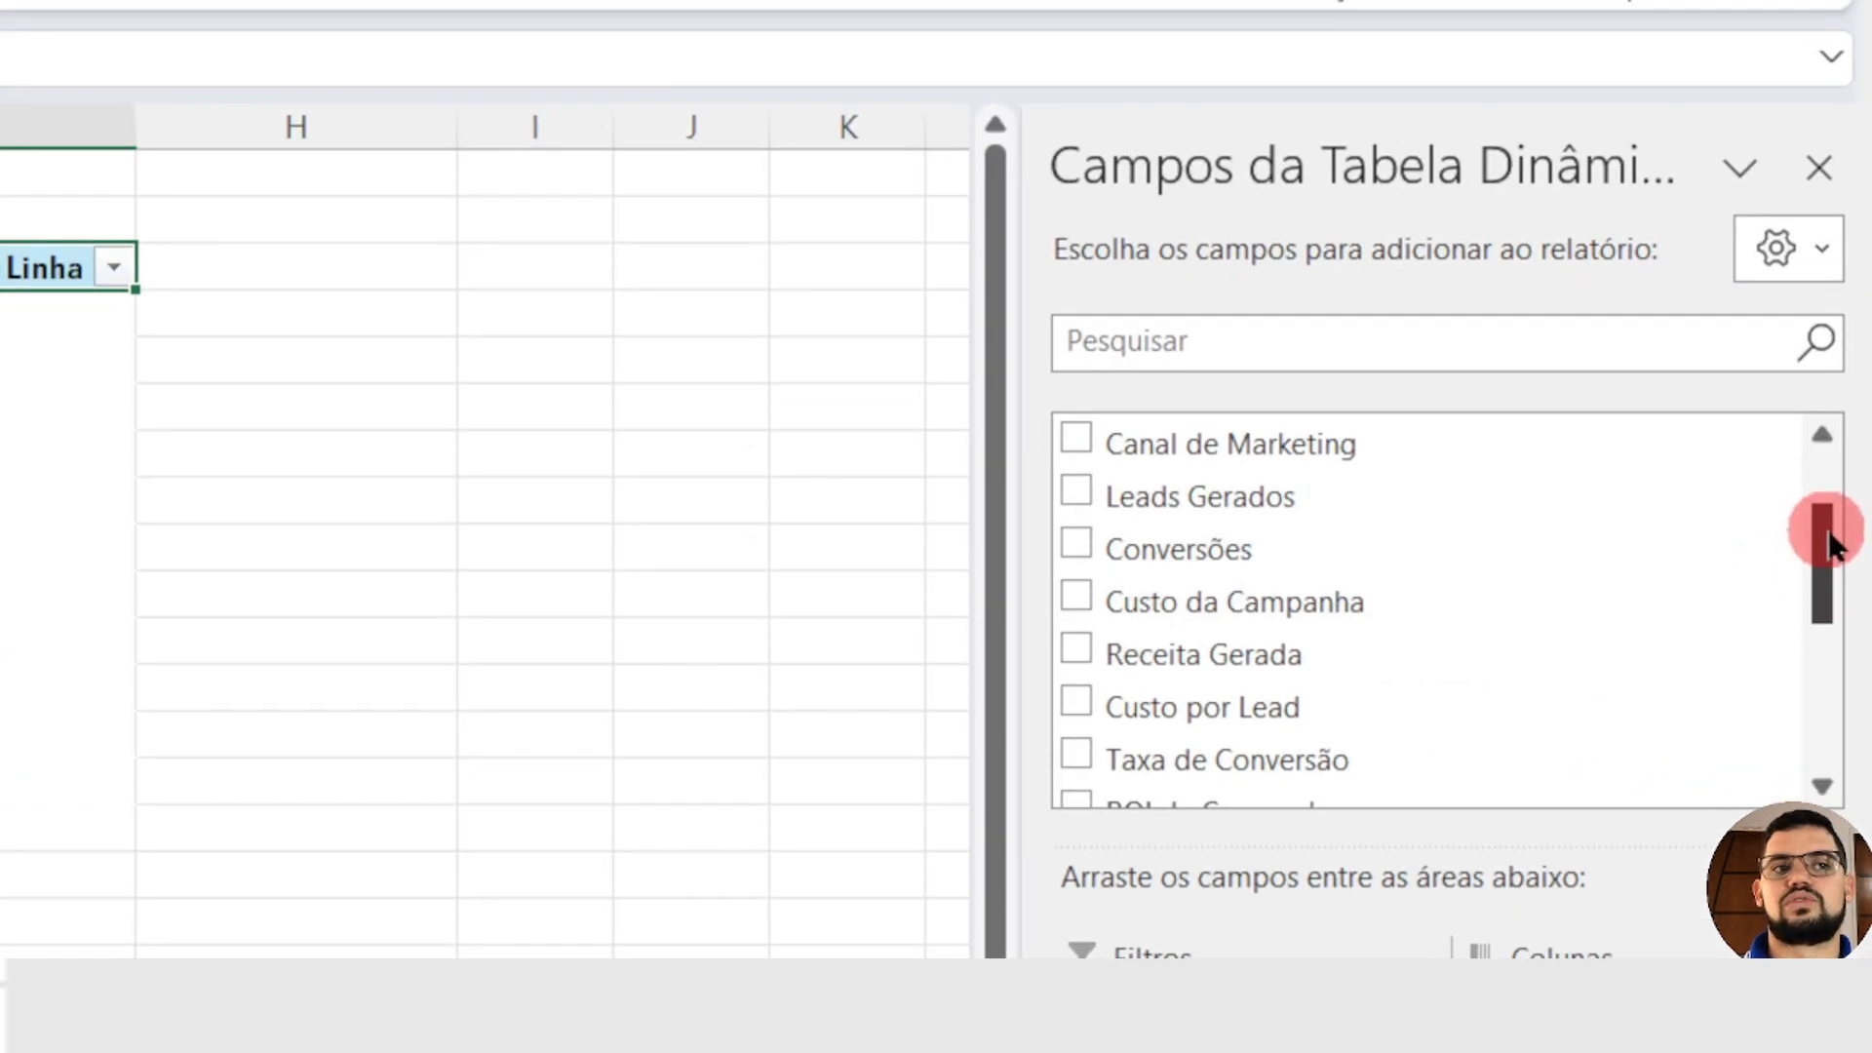
pyautogui.click(1832, 647)
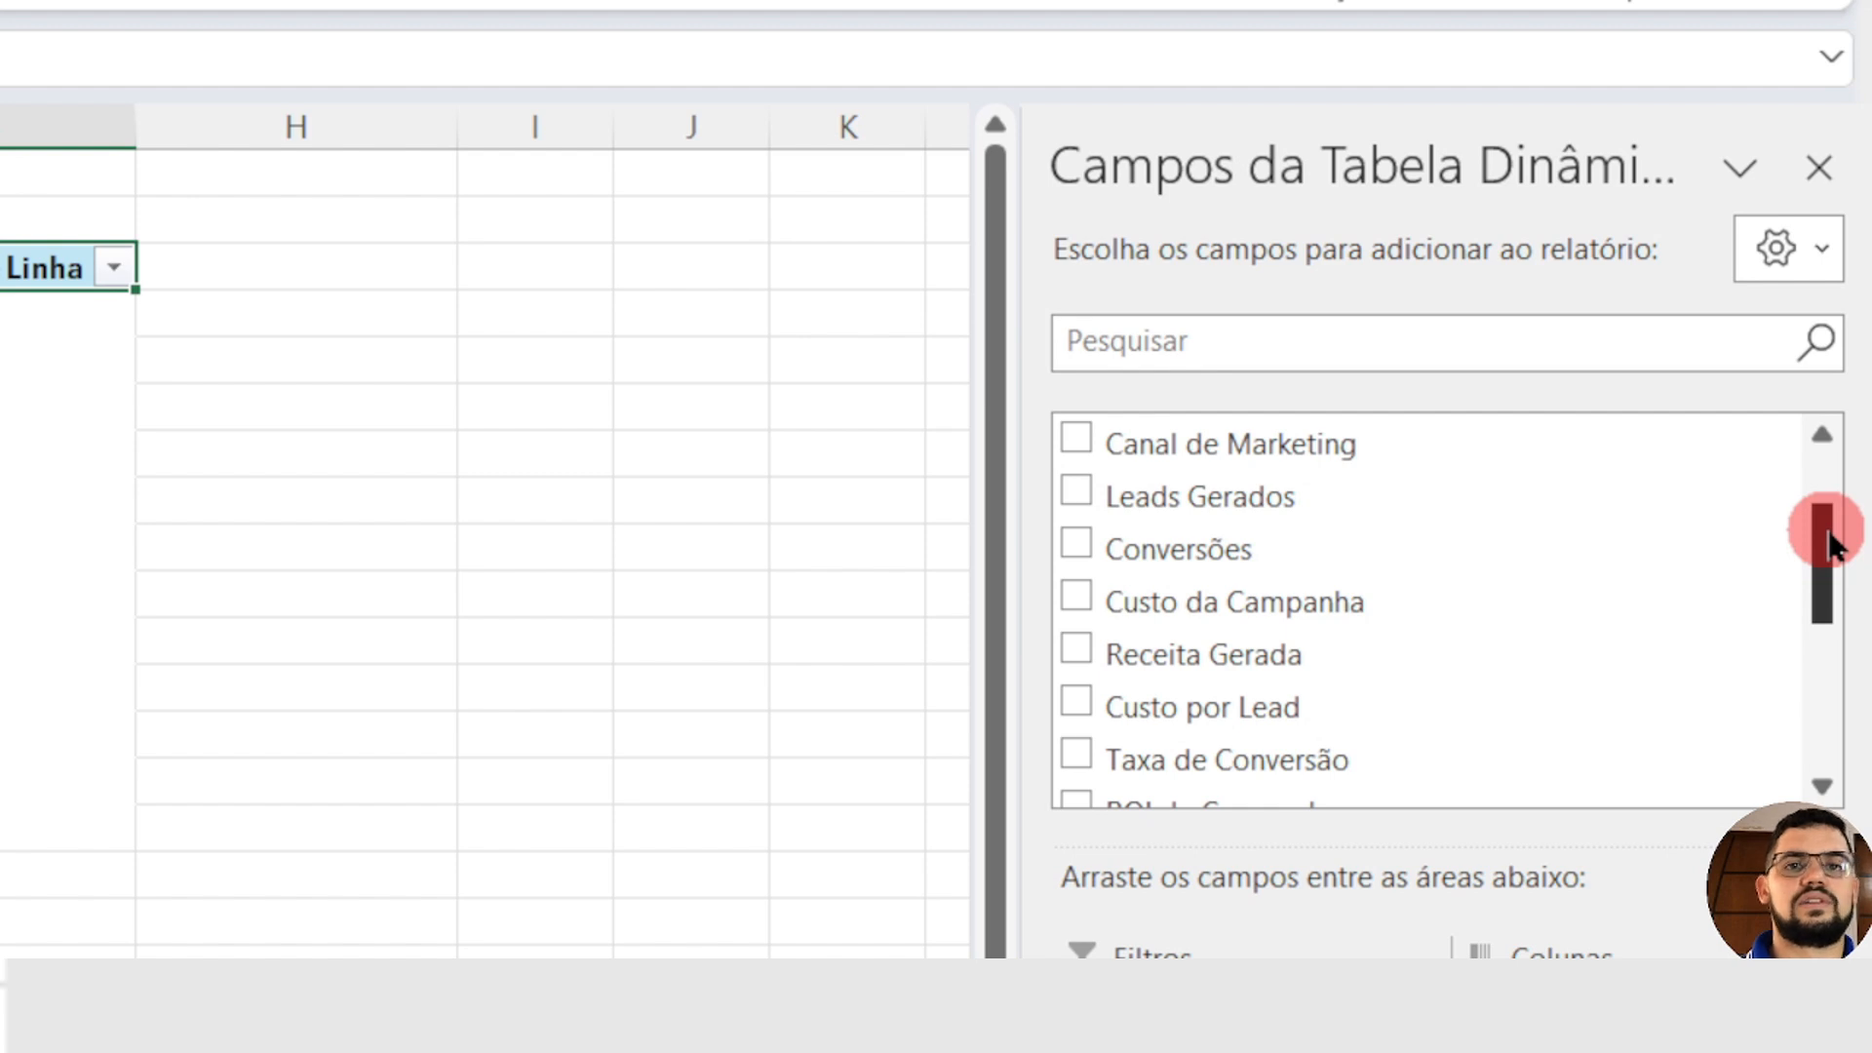
pyautogui.moveTo(1830, 546); pyautogui.dragTo(1826, 567)
pyautogui.moveTo(1209, 499); pyautogui.dragTo(1570, 704)
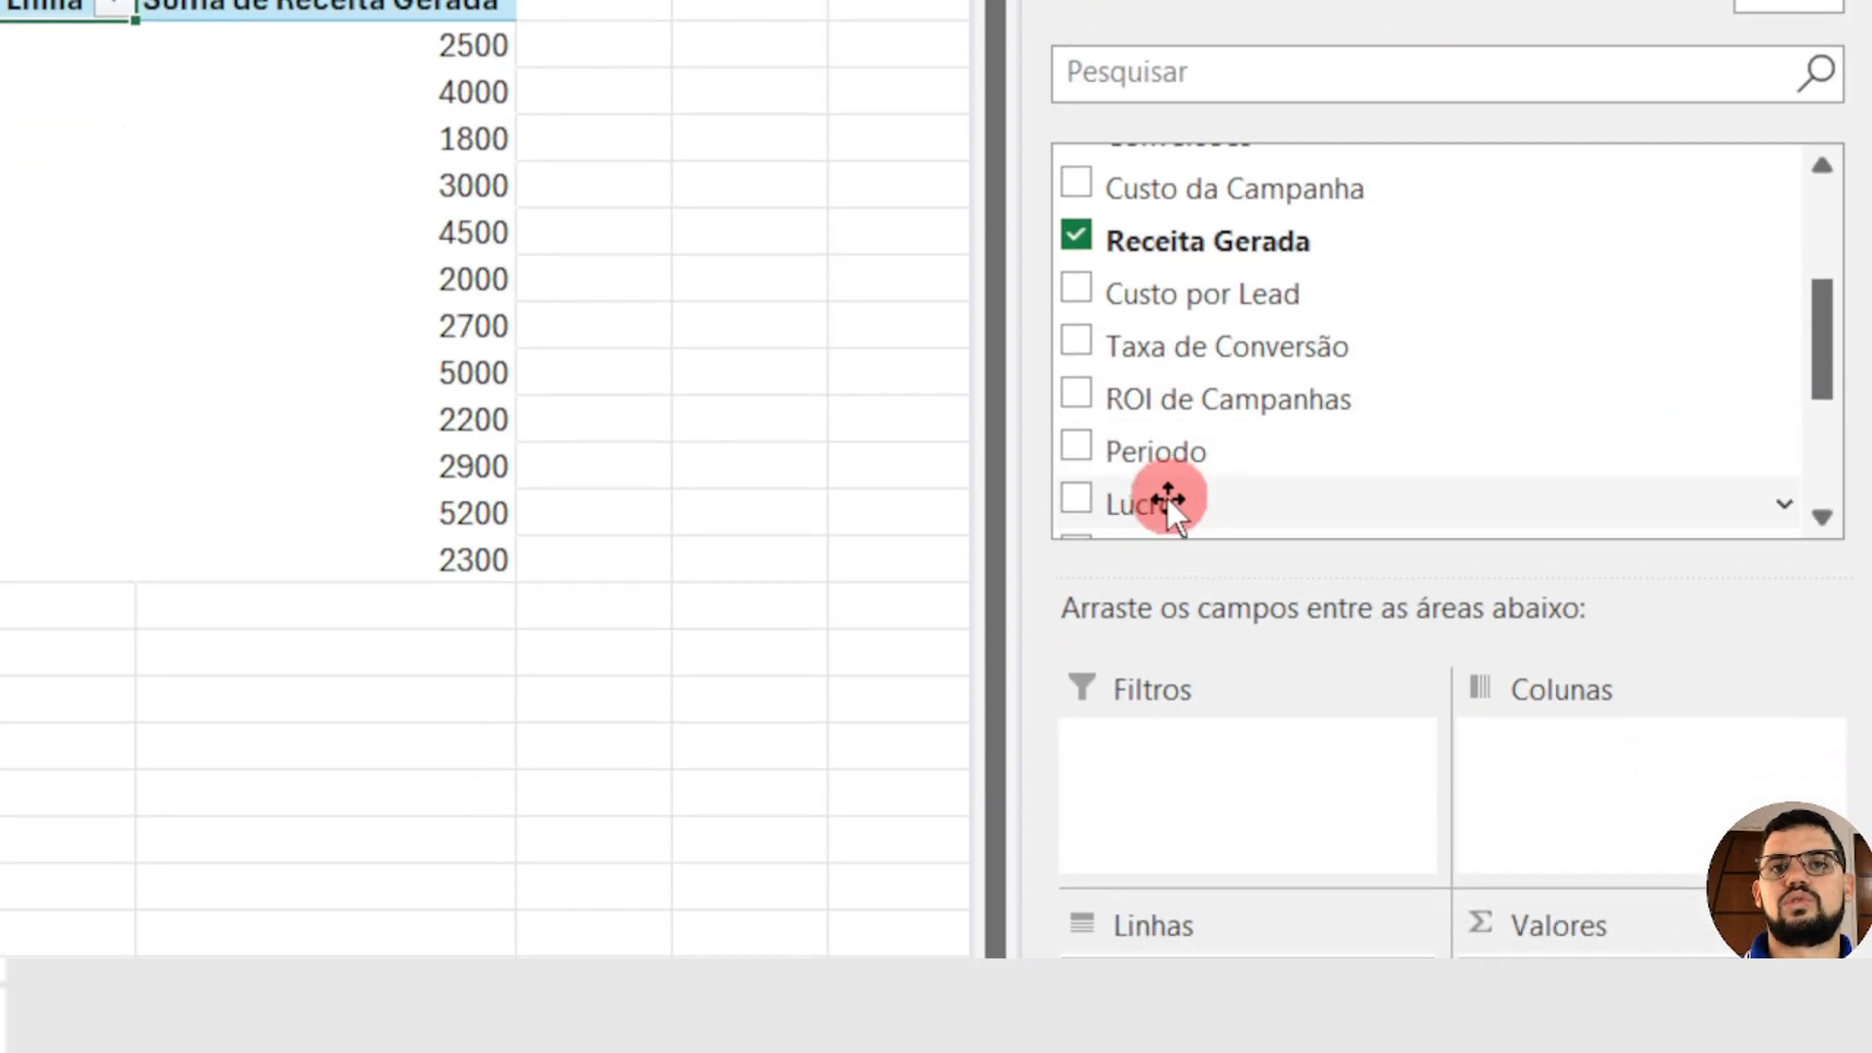
pyautogui.moveTo(1162, 505); pyautogui.dragTo(1615, 682)
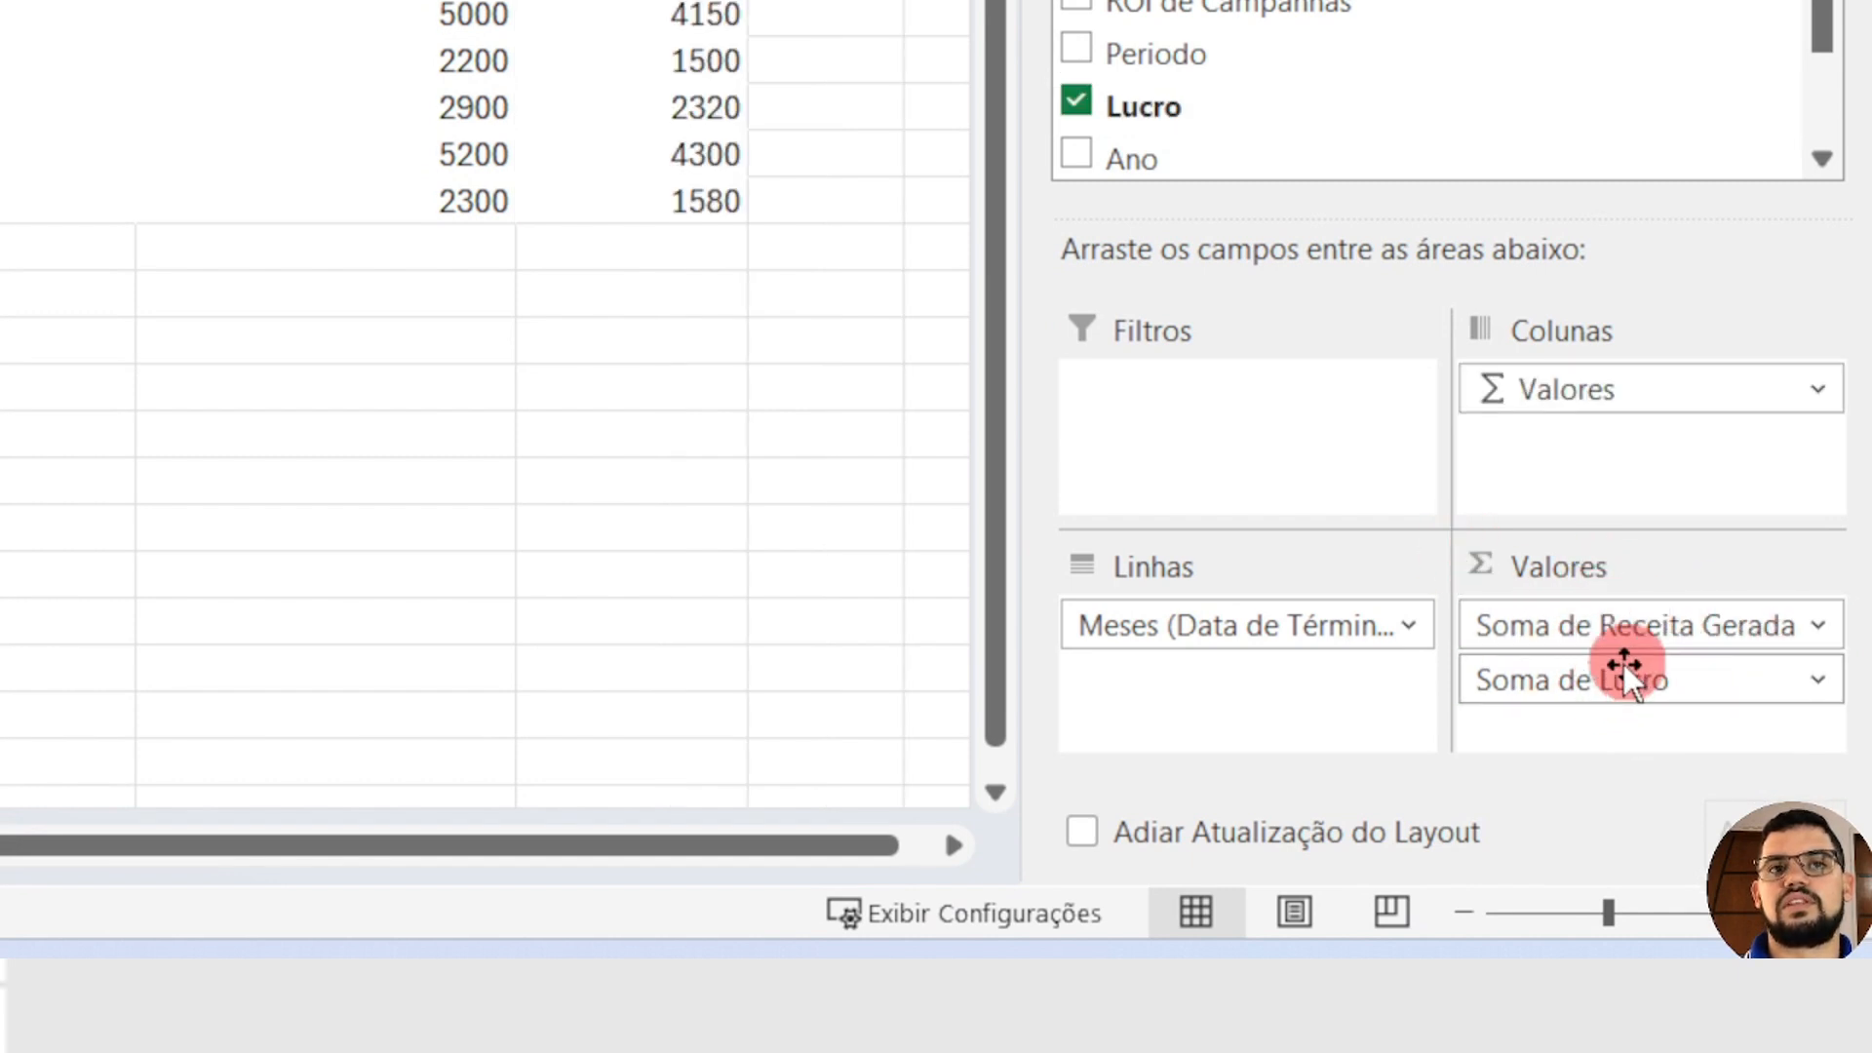
pyautogui.moveTo(1607, 693); pyautogui.dragTo(1607, 643)
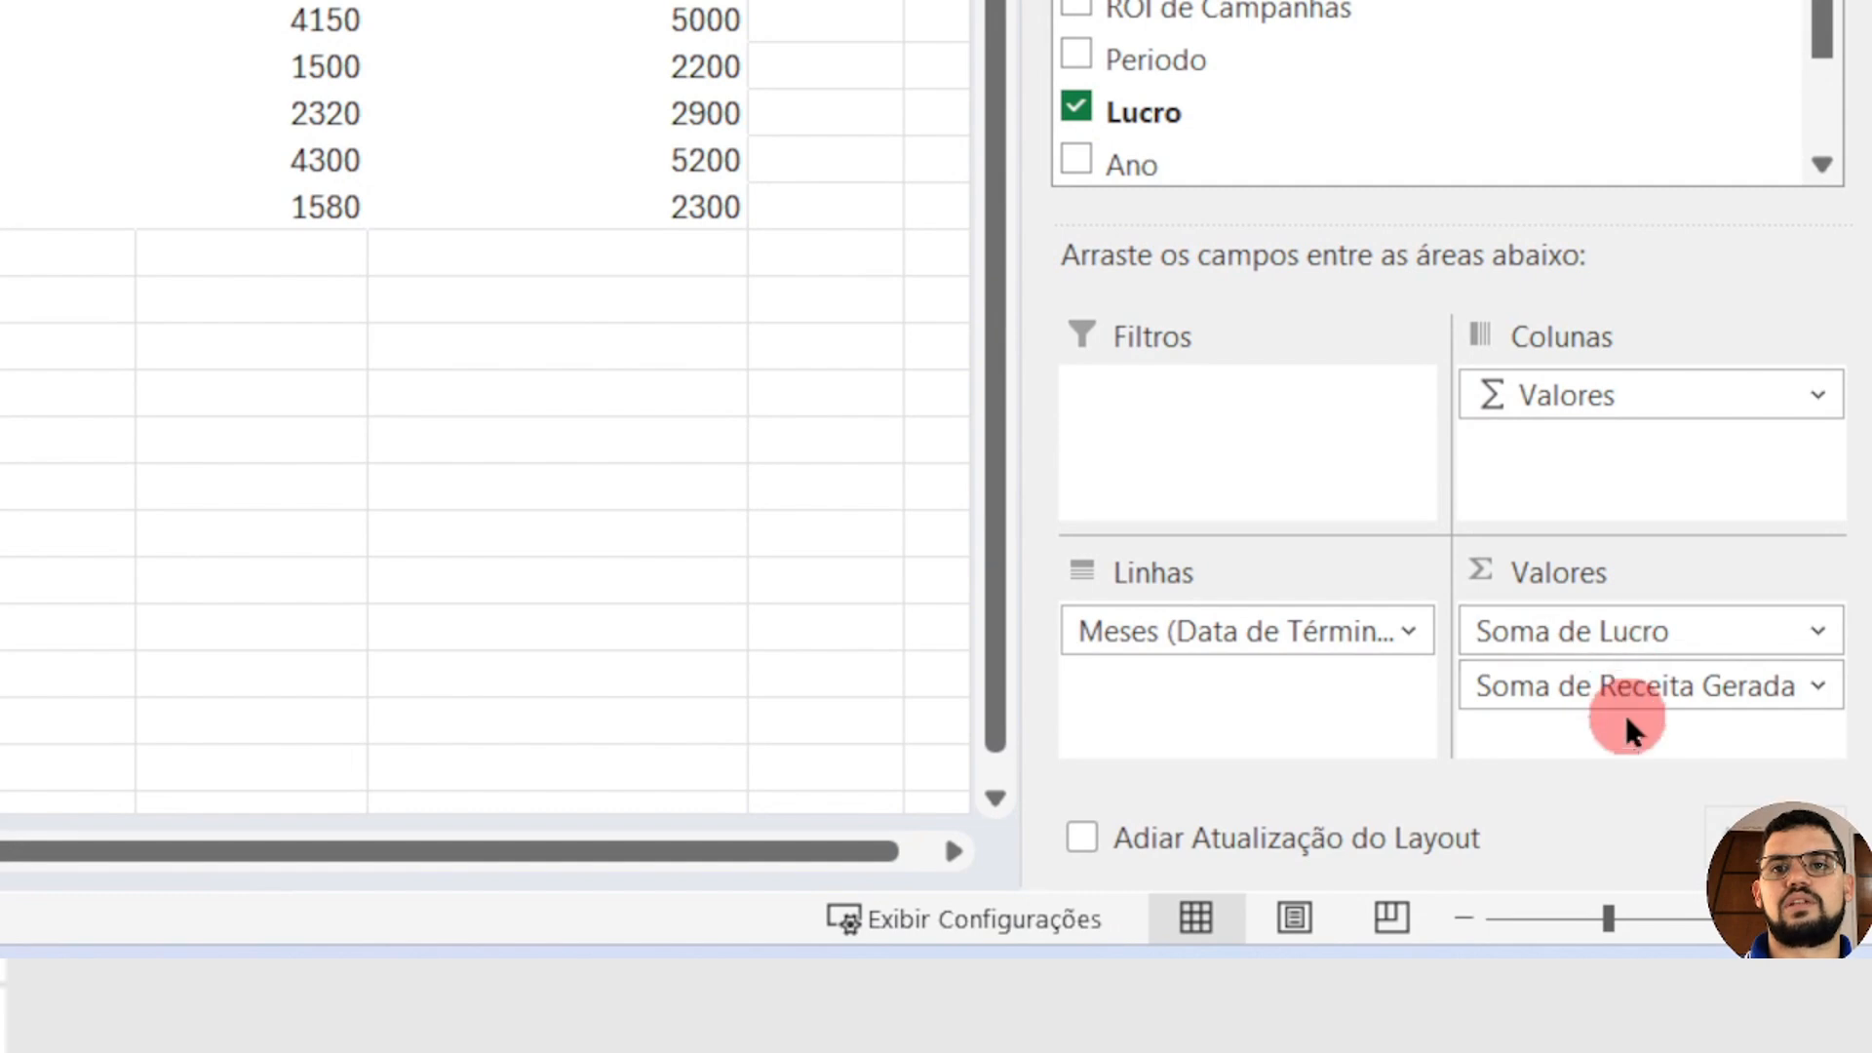
pyautogui.moveTo(1622, 698); pyautogui.dragTo(1642, 647)
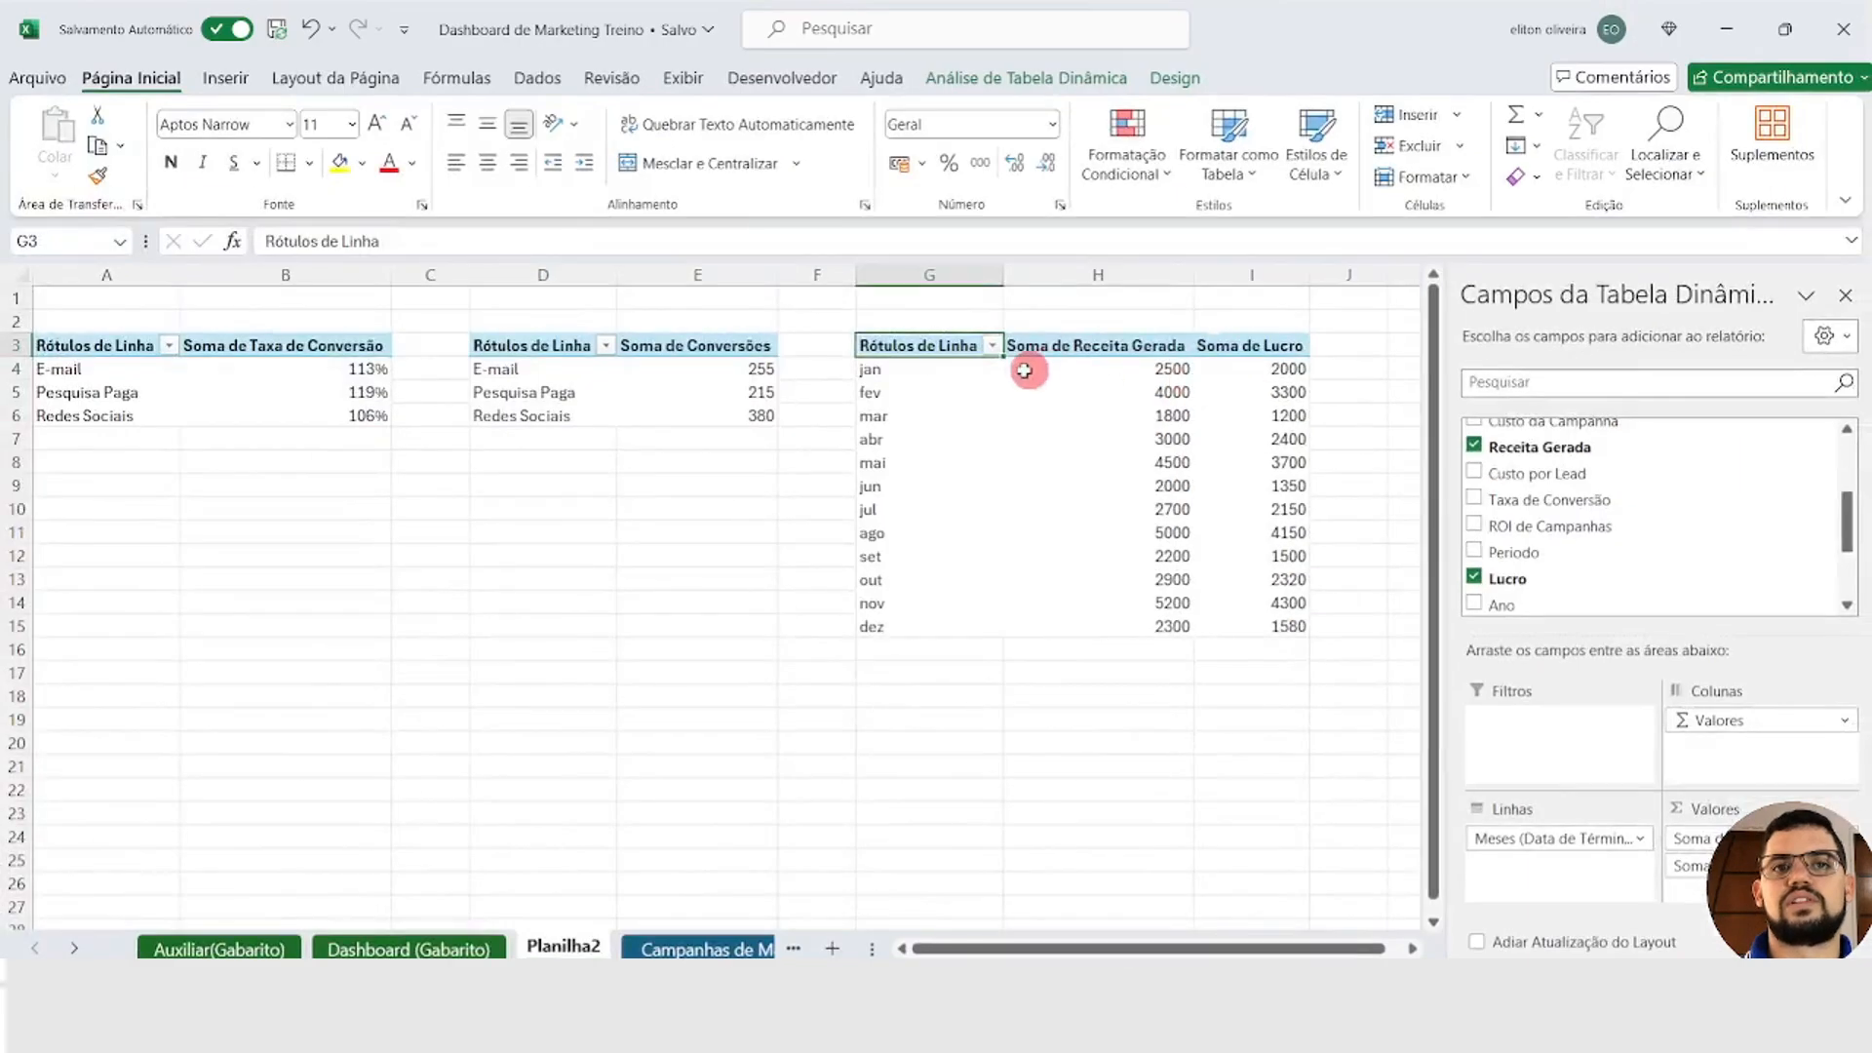
# Step: Copy the whole monthly PivotTable, paste the duplicate at cell K3 and fit the widths of columns L and M
pyautogui.click(895, 361)
pyautogui.click(896, 347)
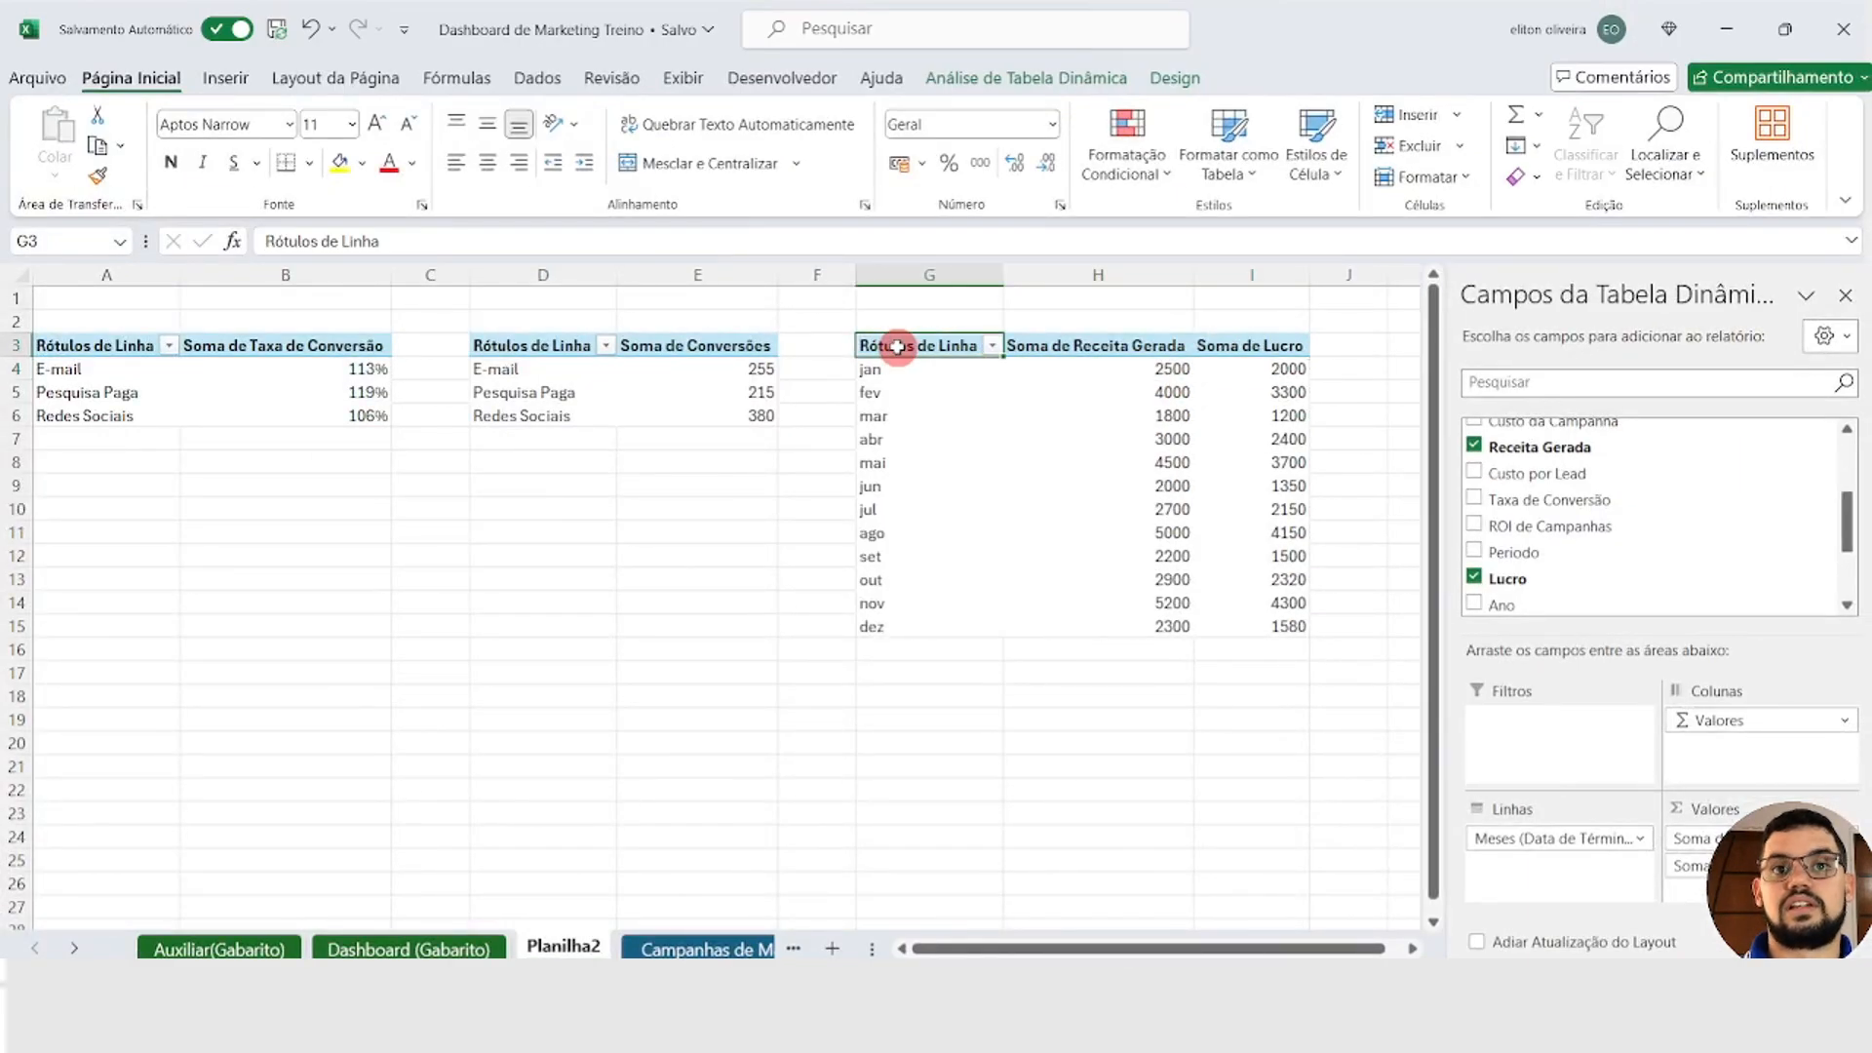
pyautogui.keyDown('shift'); pyautogui.click(1275, 629); pyautogui.keyUp('shift')
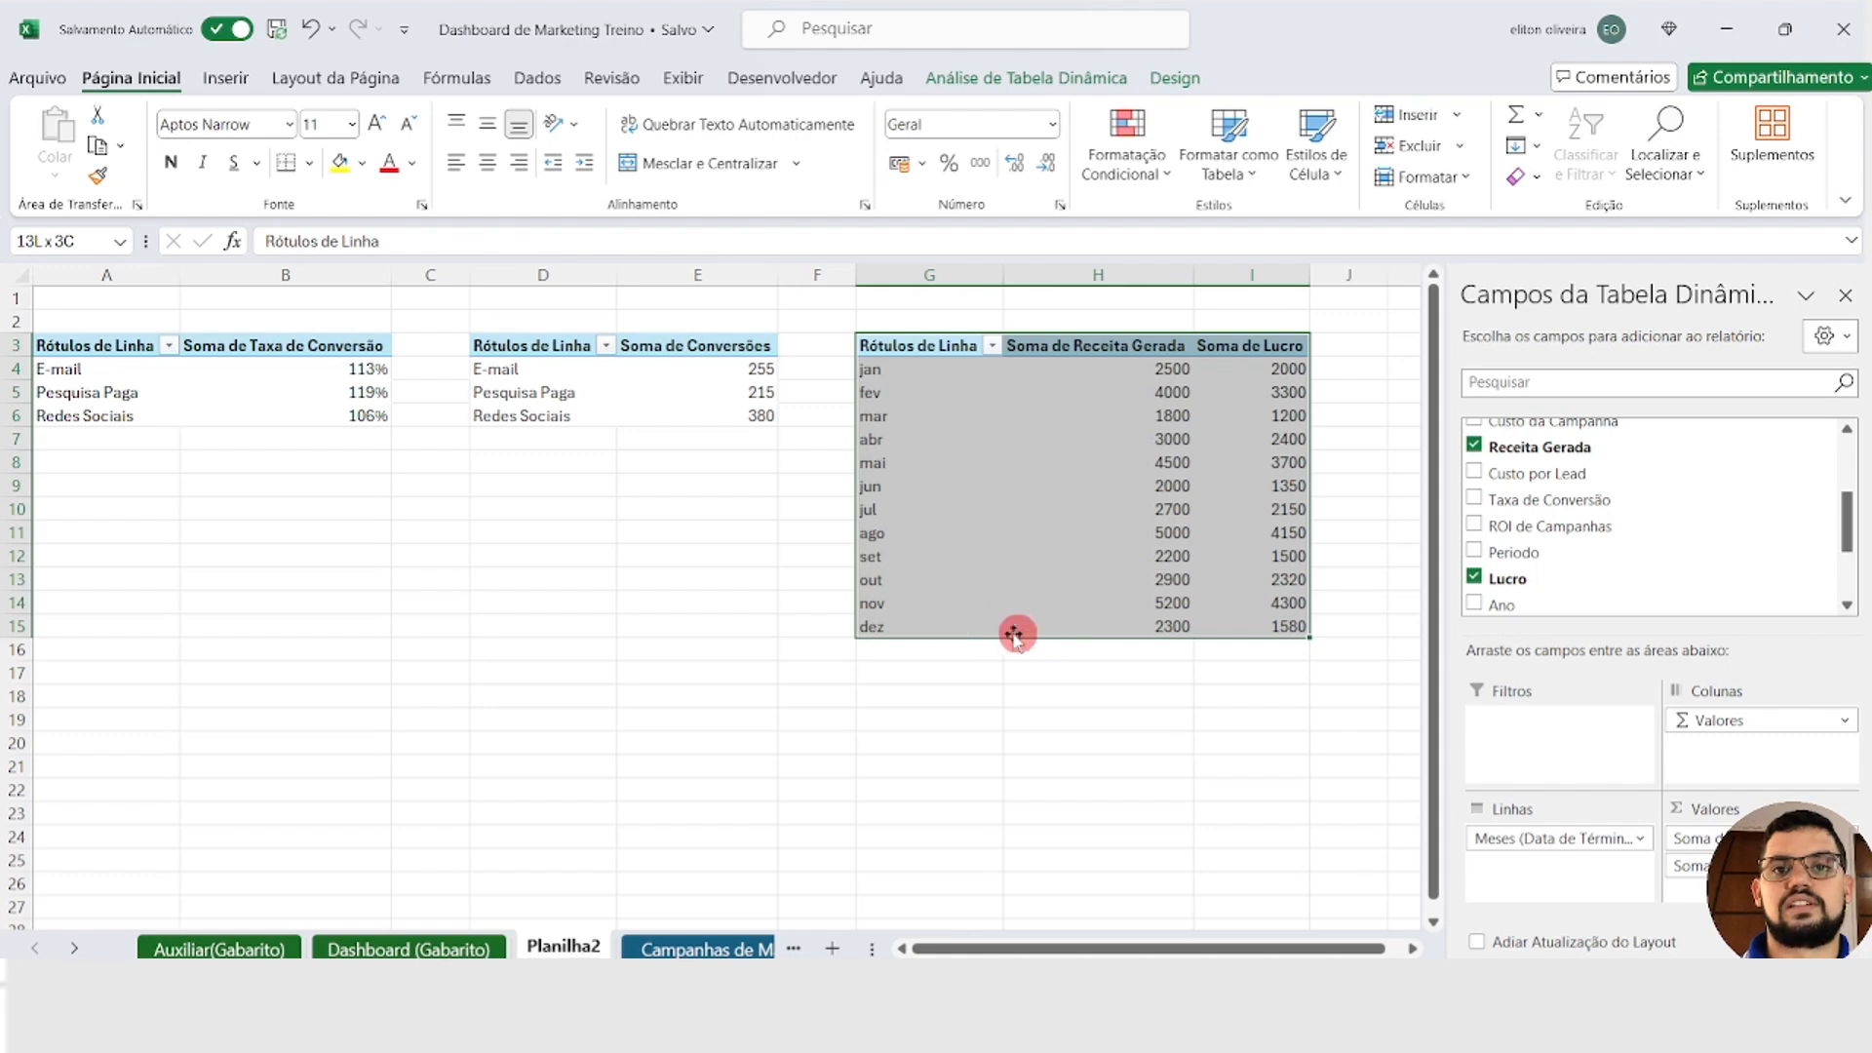
pyautogui.hotkey('ctrl', 'c')
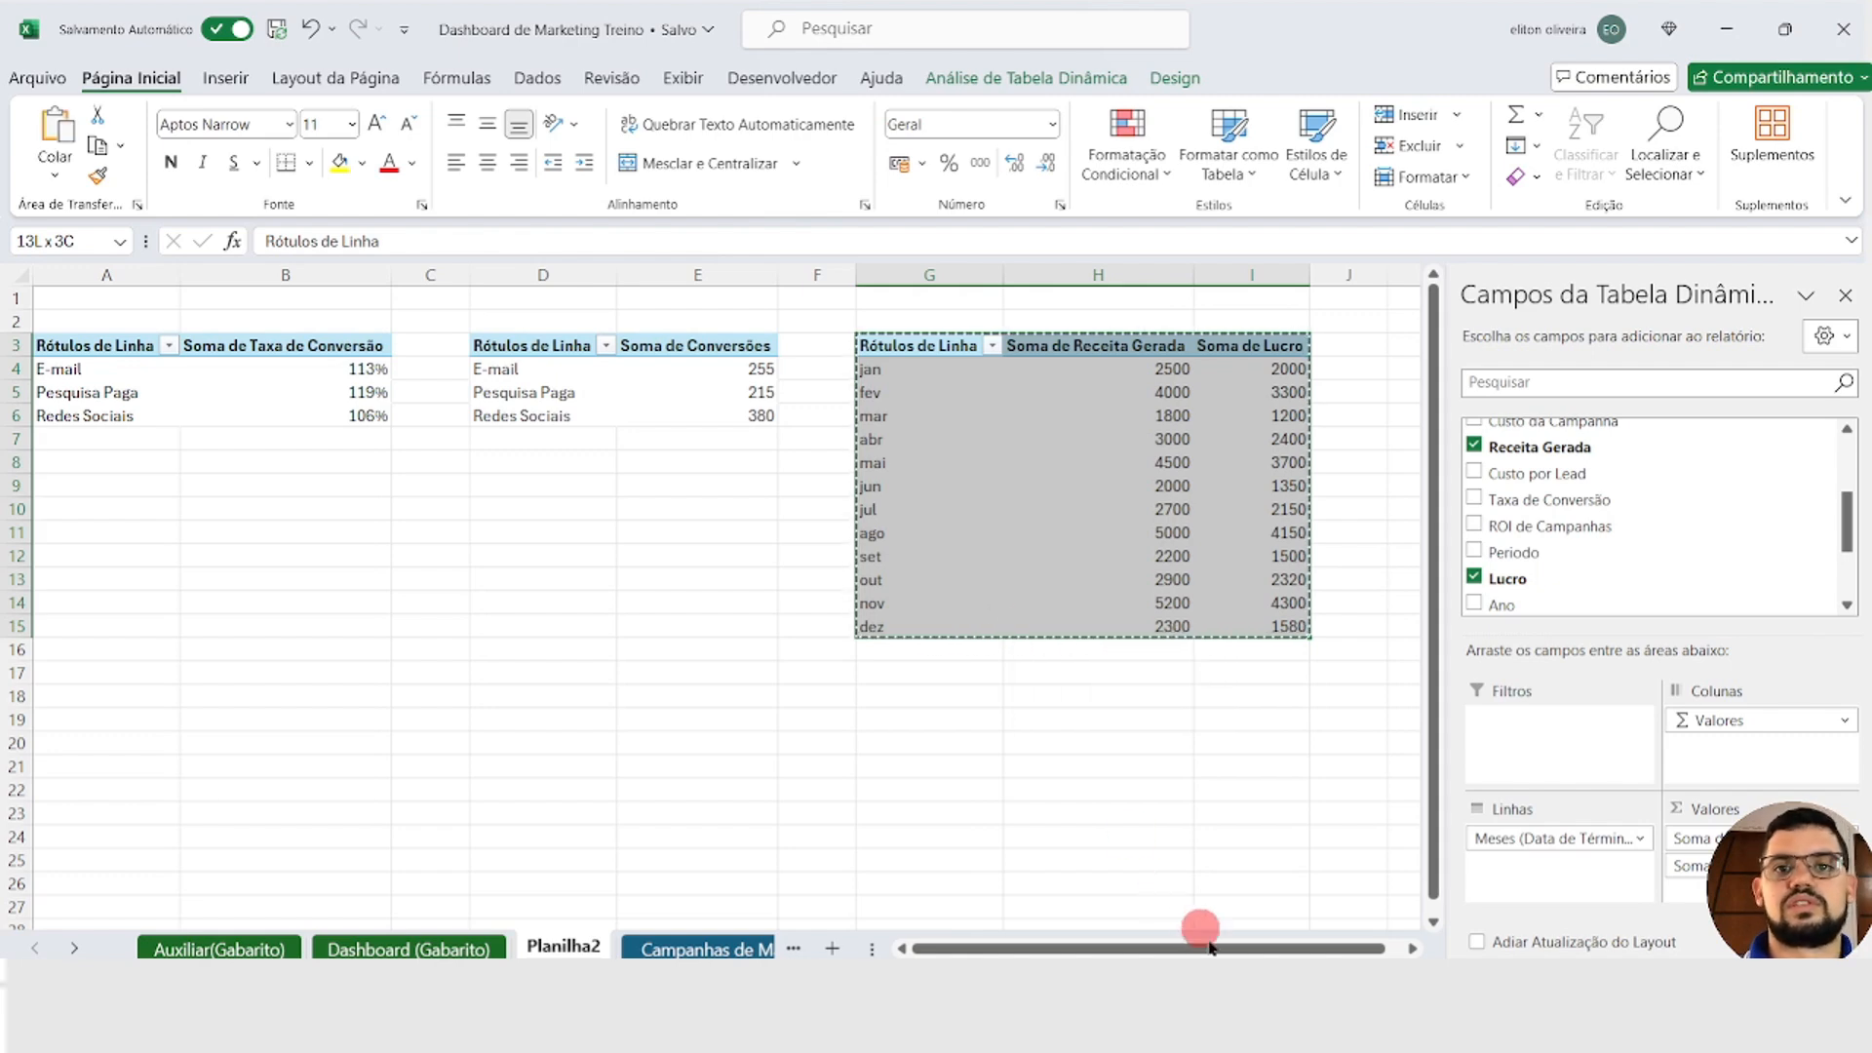
pyautogui.moveTo(1199, 931); pyautogui.dragTo(1392, 927)
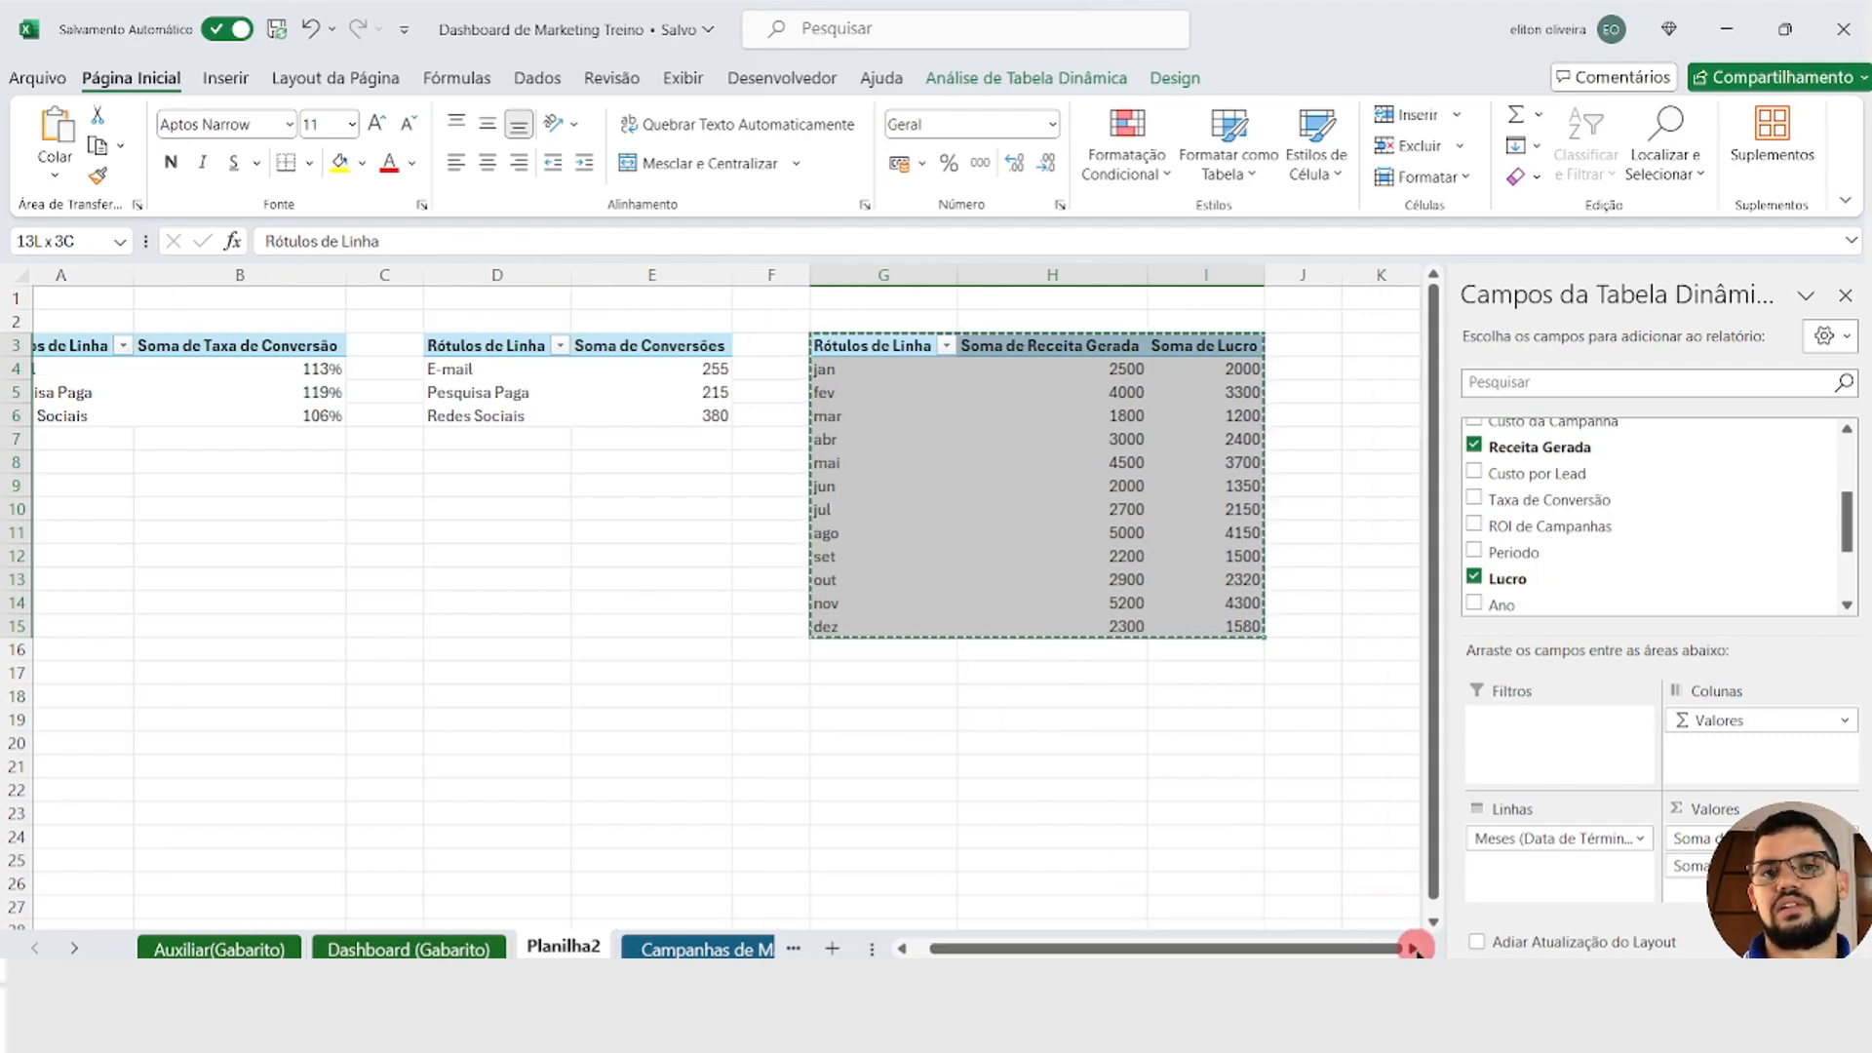
pyautogui.click(1412, 948)
pyautogui.click(1412, 949)
pyautogui.click(1413, 949)
pyautogui.click(1413, 949)
pyautogui.click(846, 345)
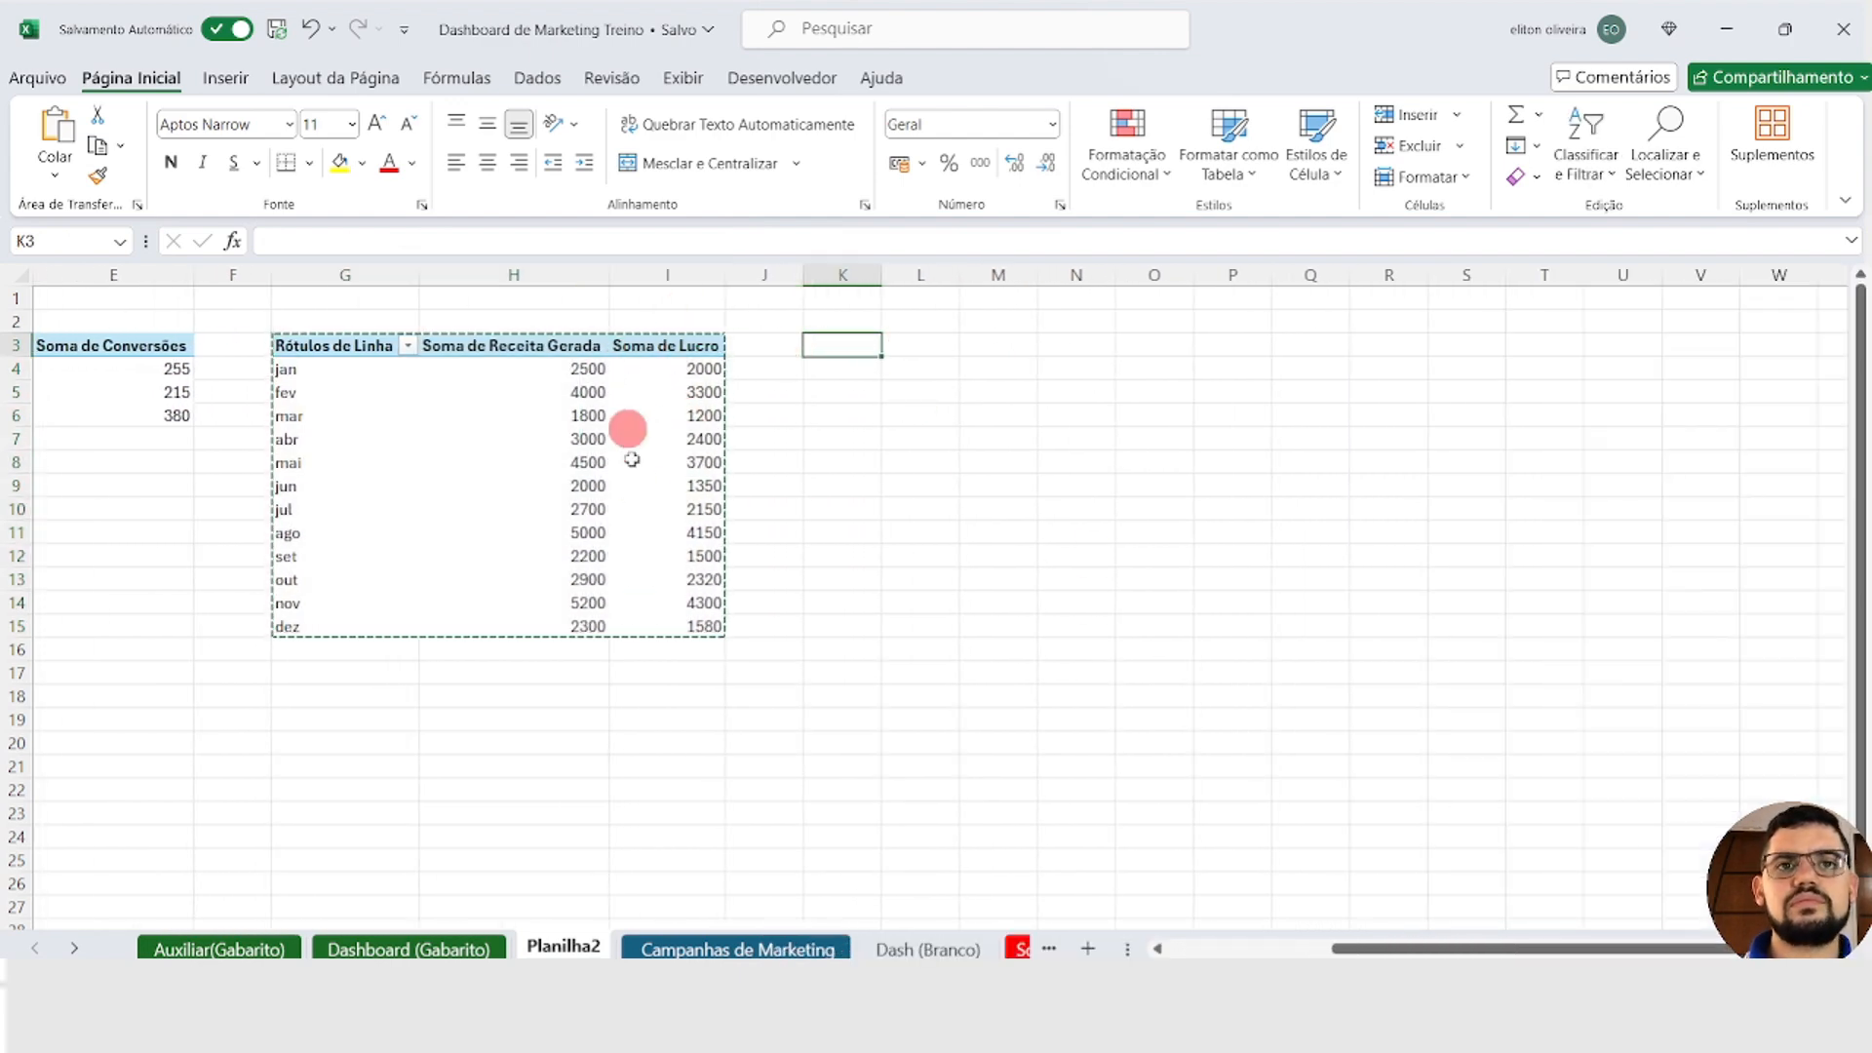
pyautogui.hotkey('ctrl', 'v')
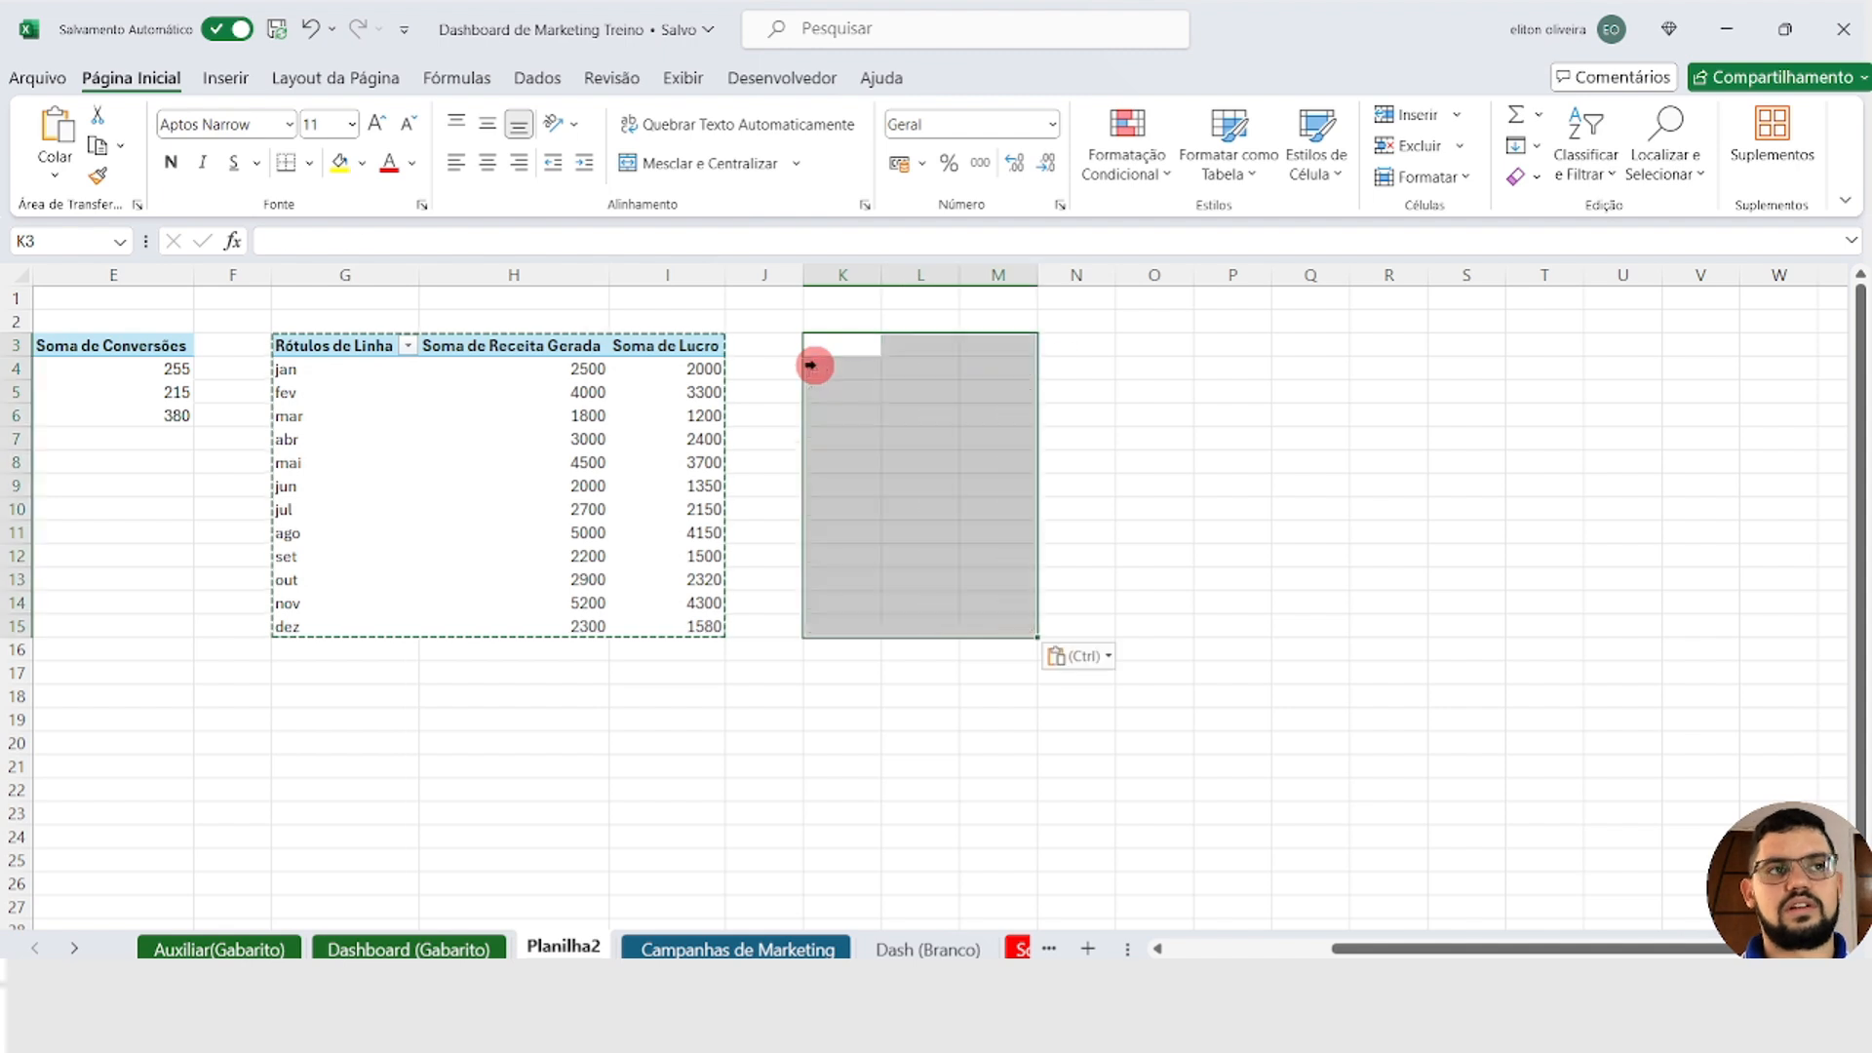
pyautogui.doubleClick(970, 259)
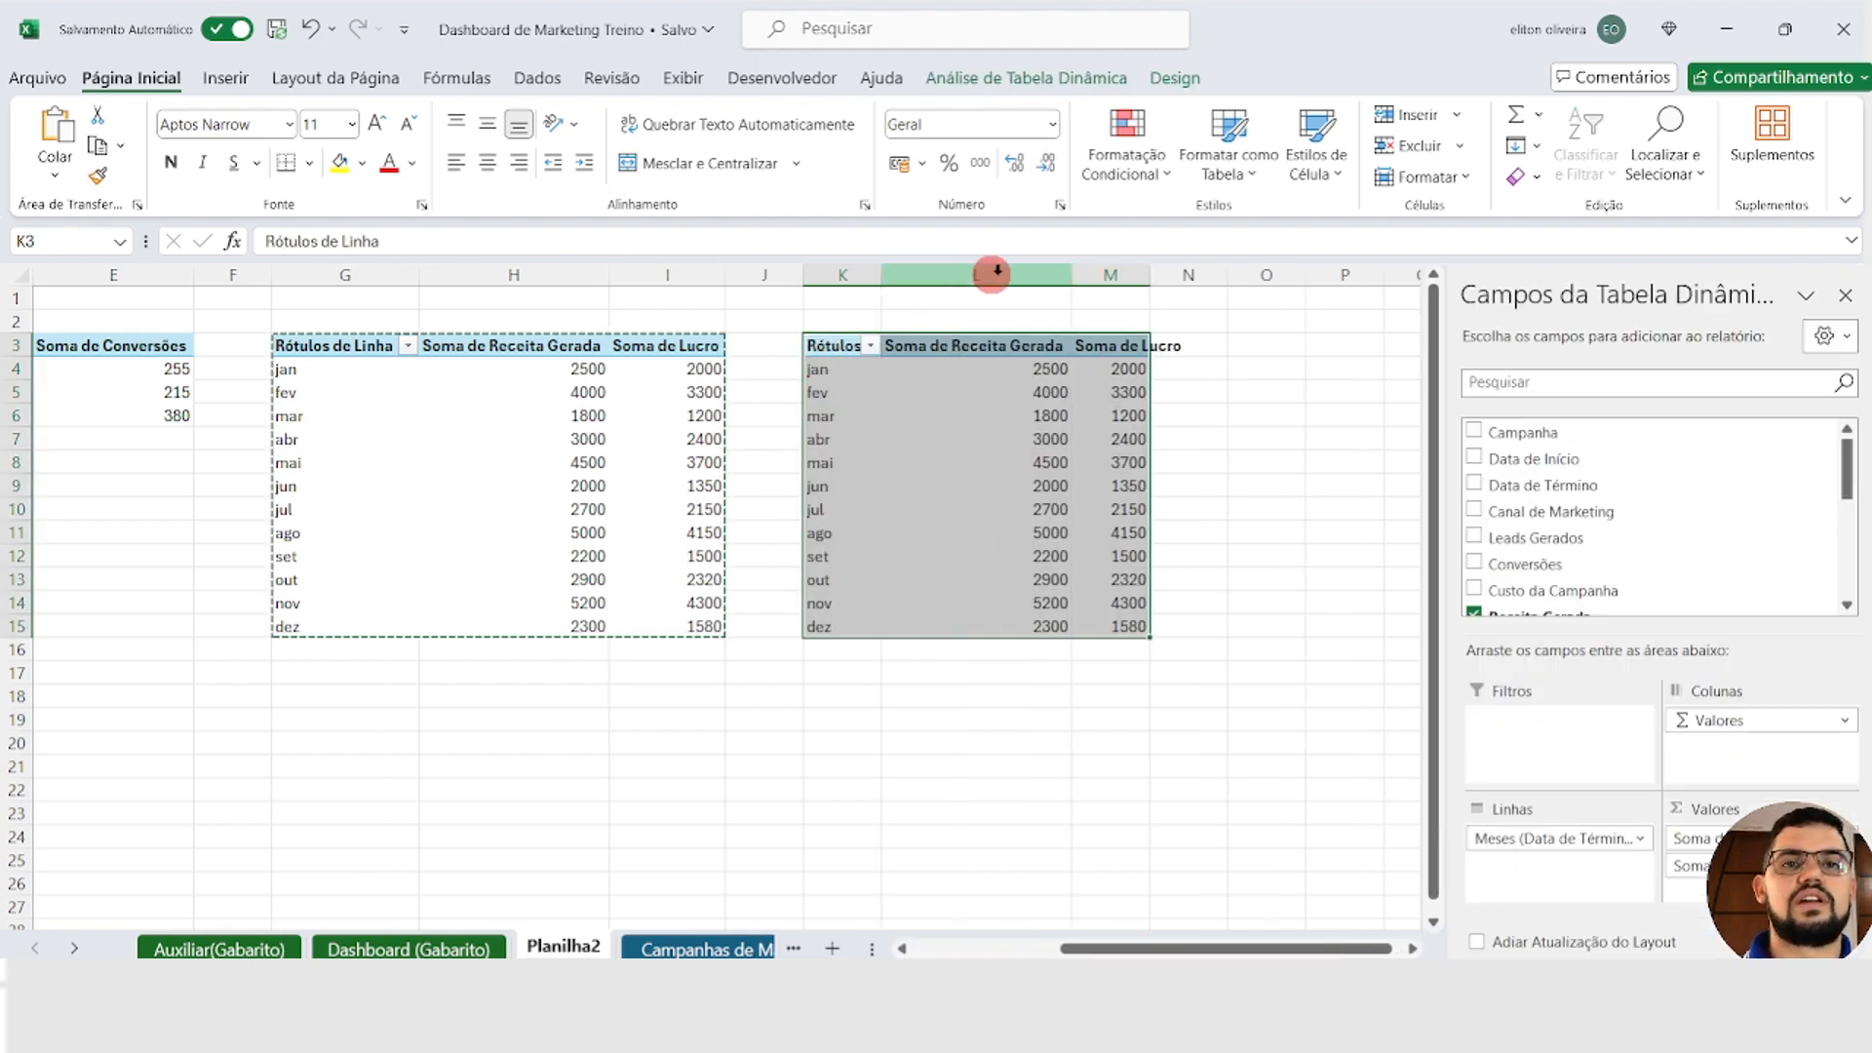
pyautogui.doubleClick(1148, 269)
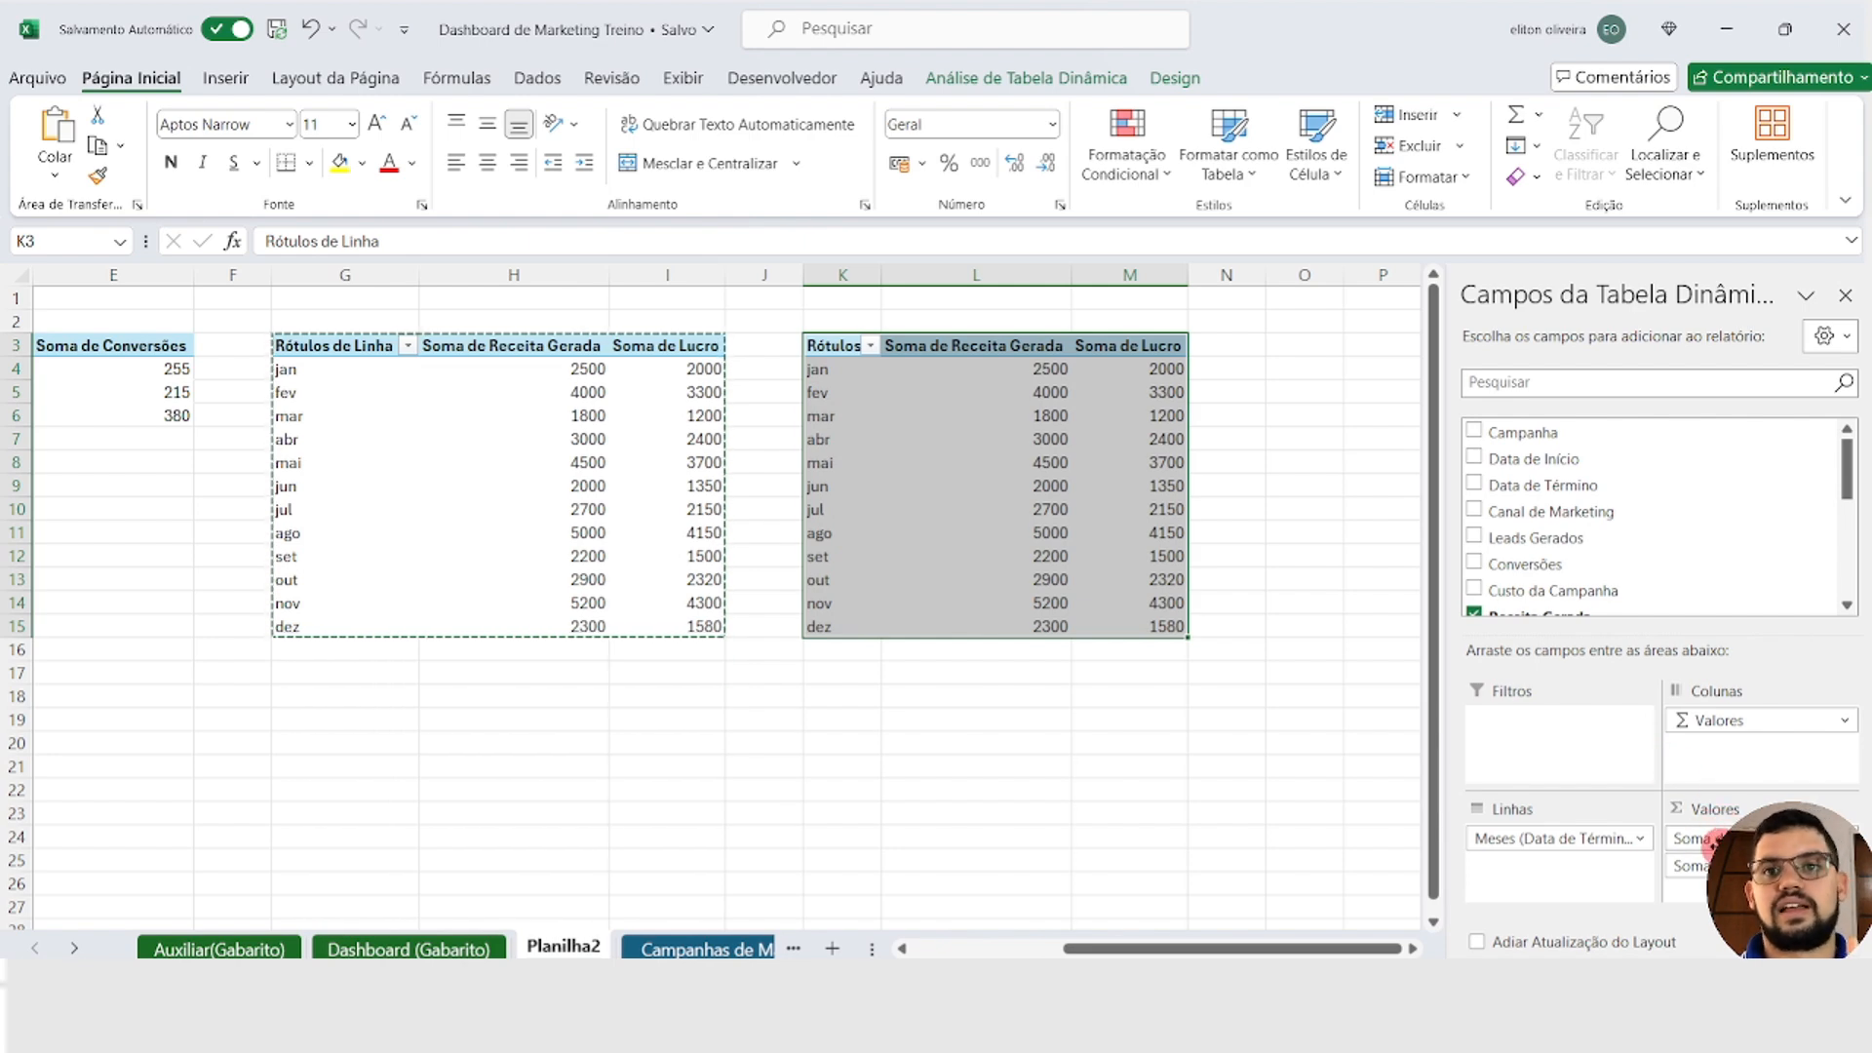
# Step: Replace Receita Gerada and Lucro with the sum of Custo por Lead as values in the PivotTable at K3
pyautogui.moveTo(1379, 951); pyautogui.dragTo(1121, 954)
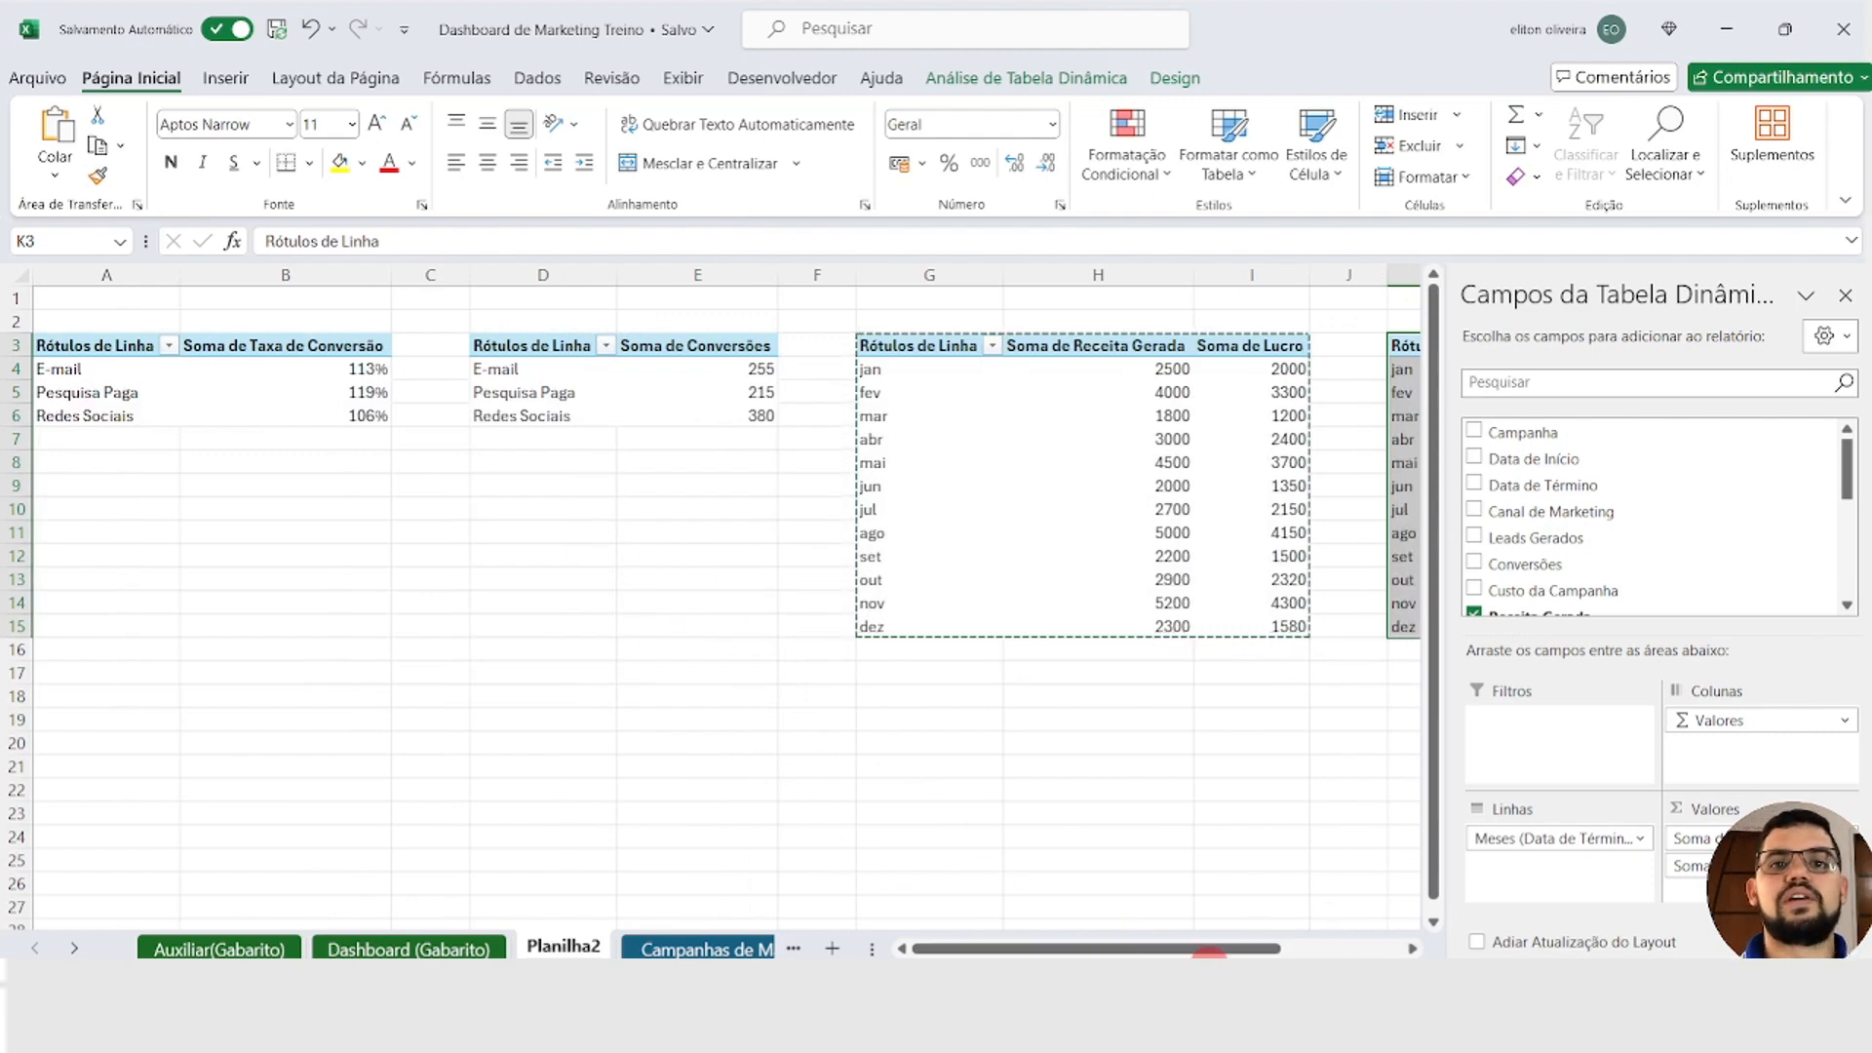
pyautogui.moveTo(1254, 948); pyautogui.dragTo(1370, 947)
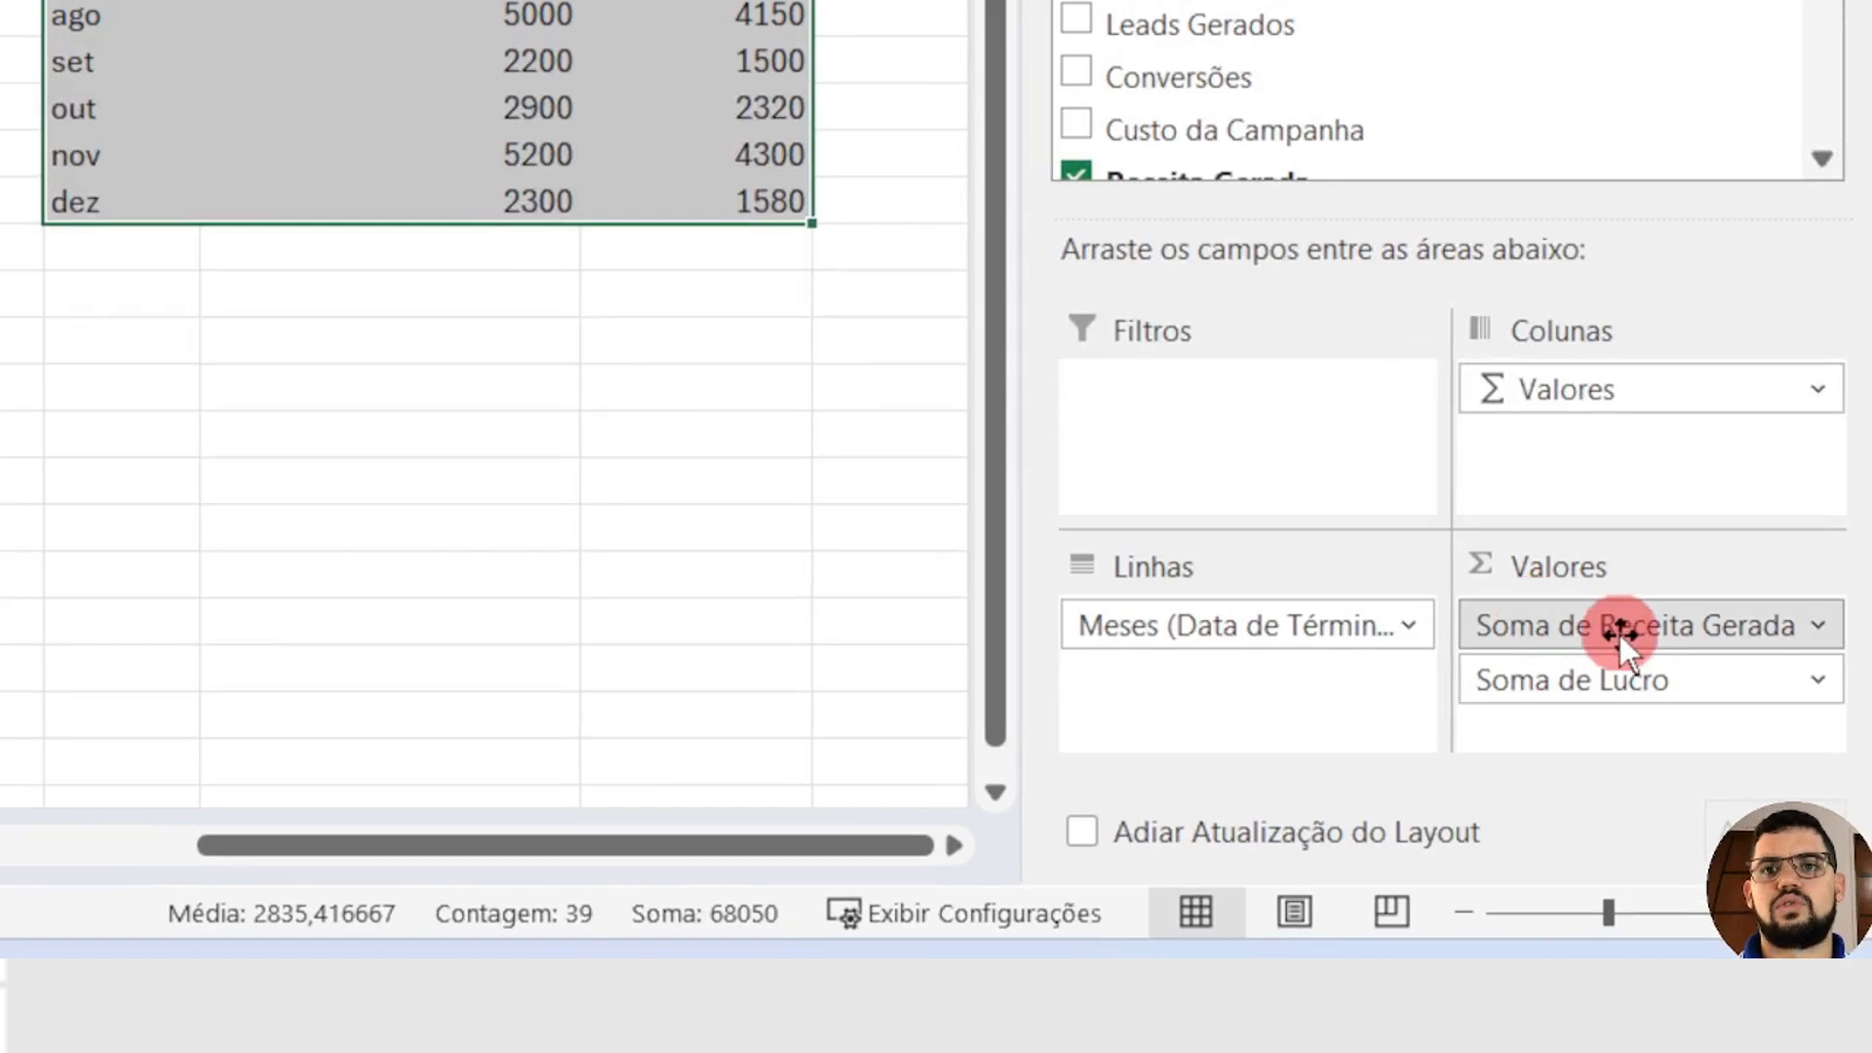
pyautogui.moveTo(1618, 635); pyautogui.dragTo(1495, 76)
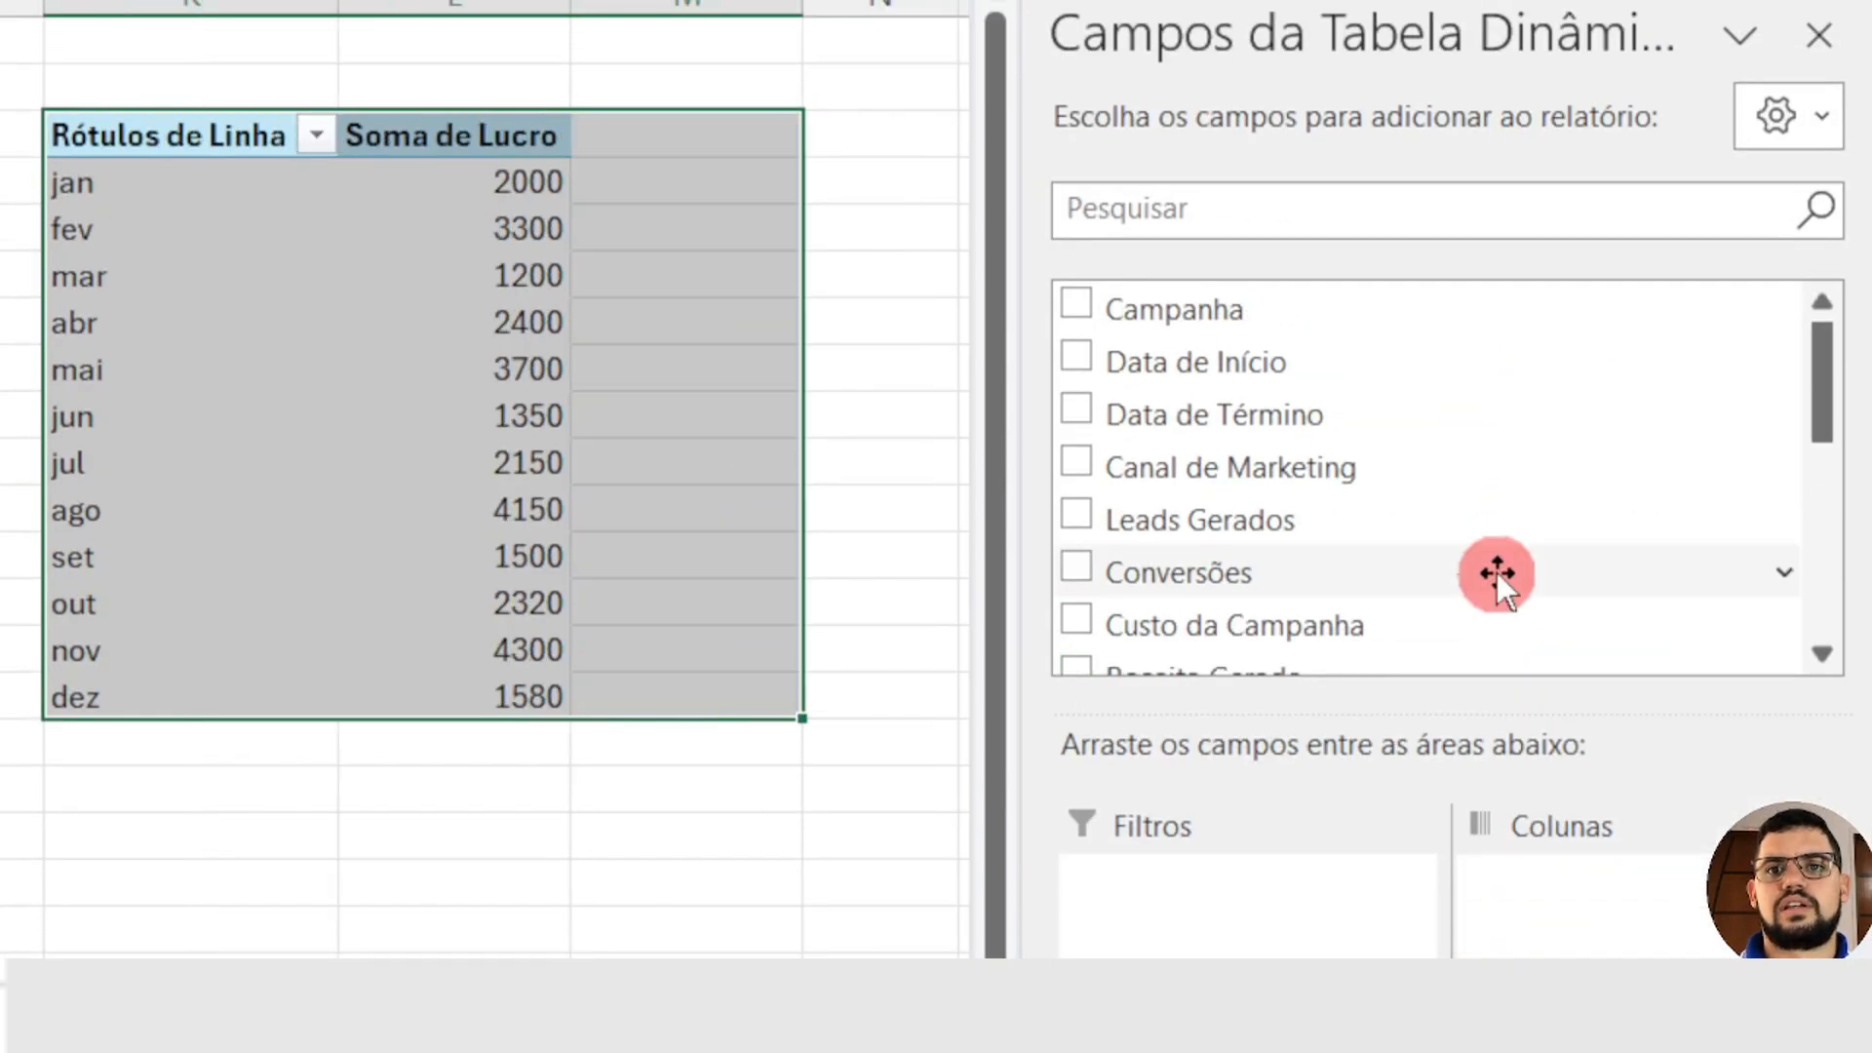
pyautogui.scroll(-5, 1559, 591)
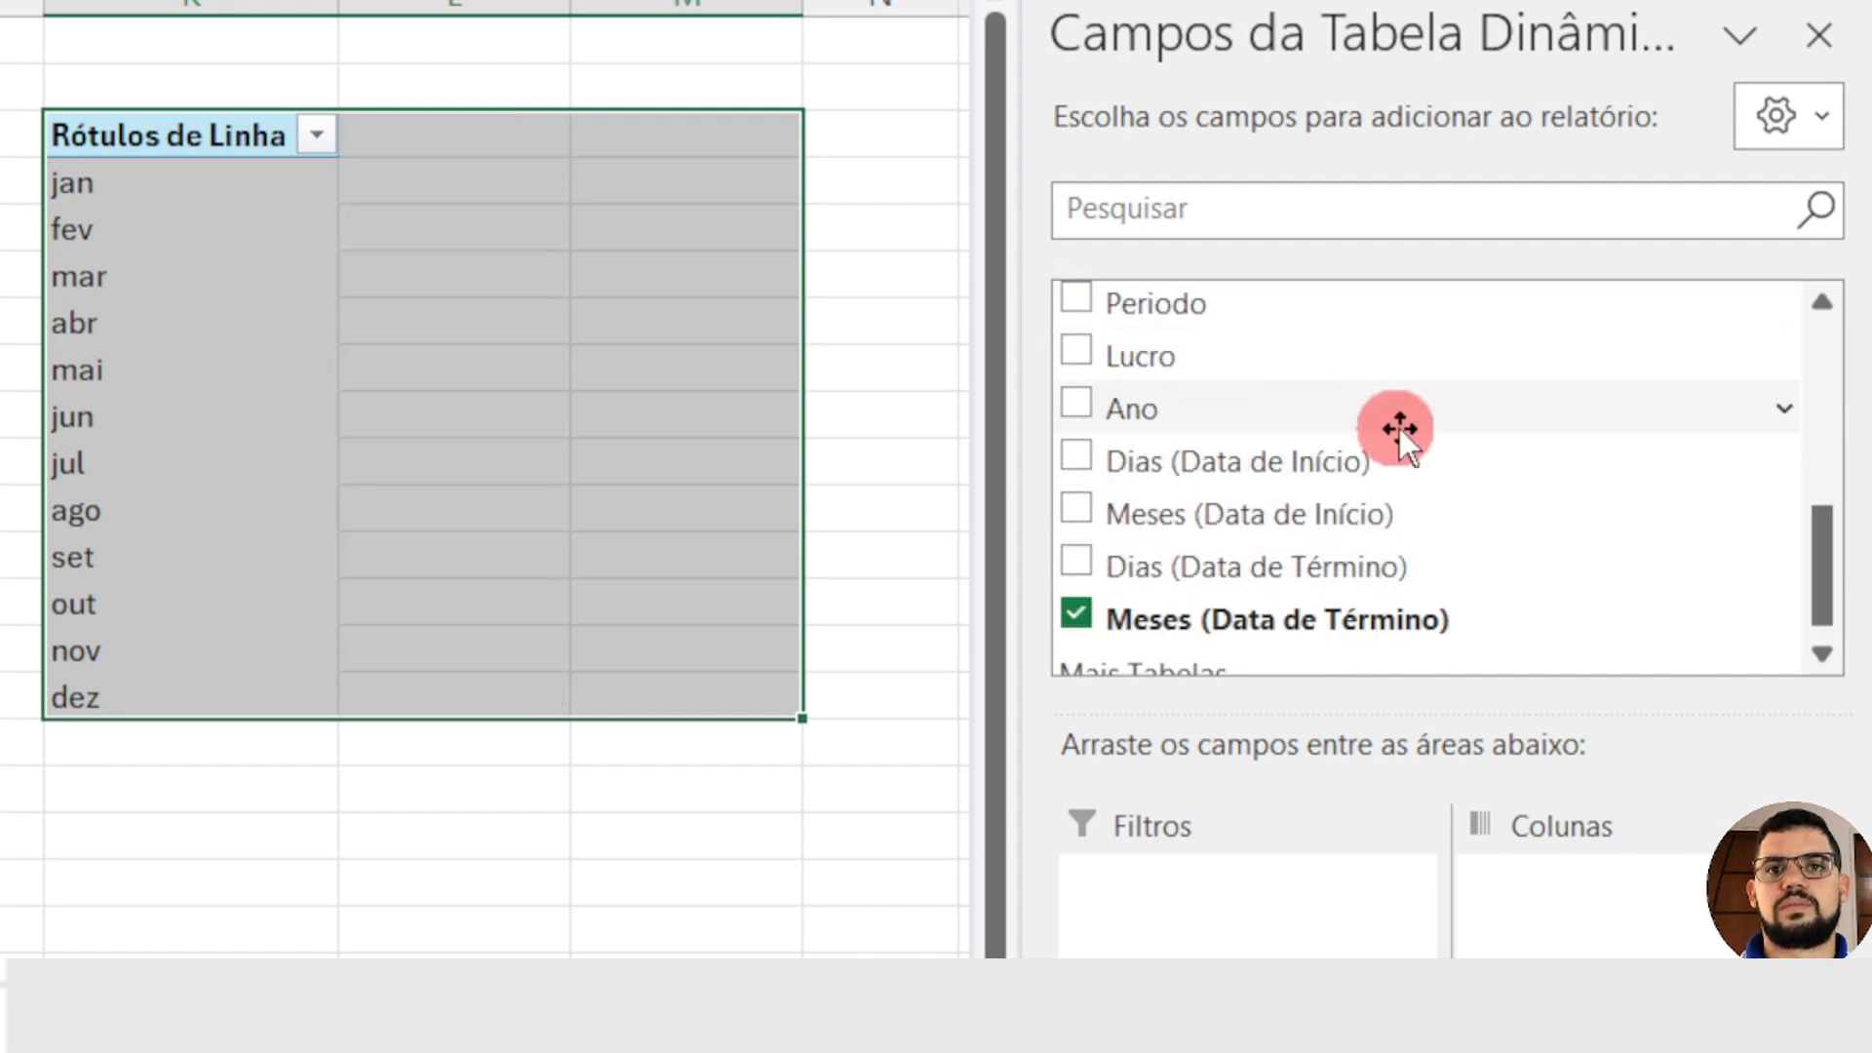
pyautogui.scroll(5, 1486, 439)
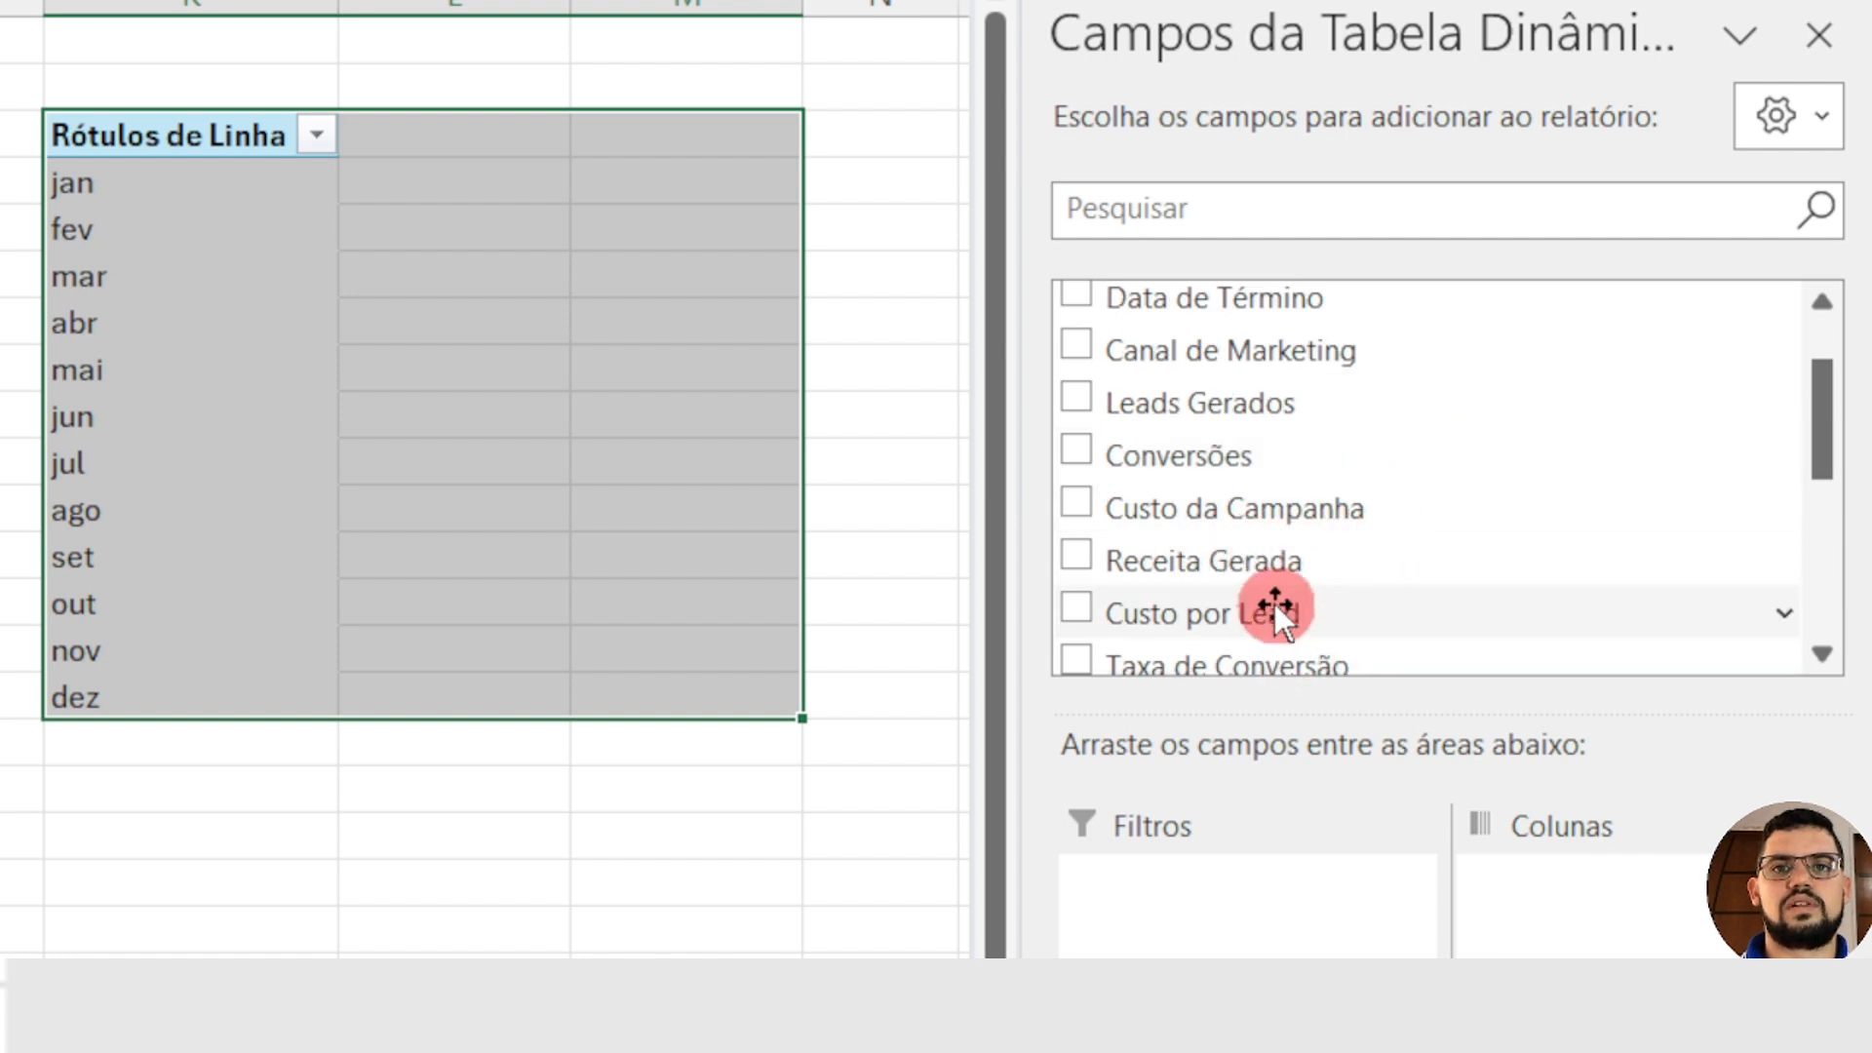
pyautogui.click(1075, 613)
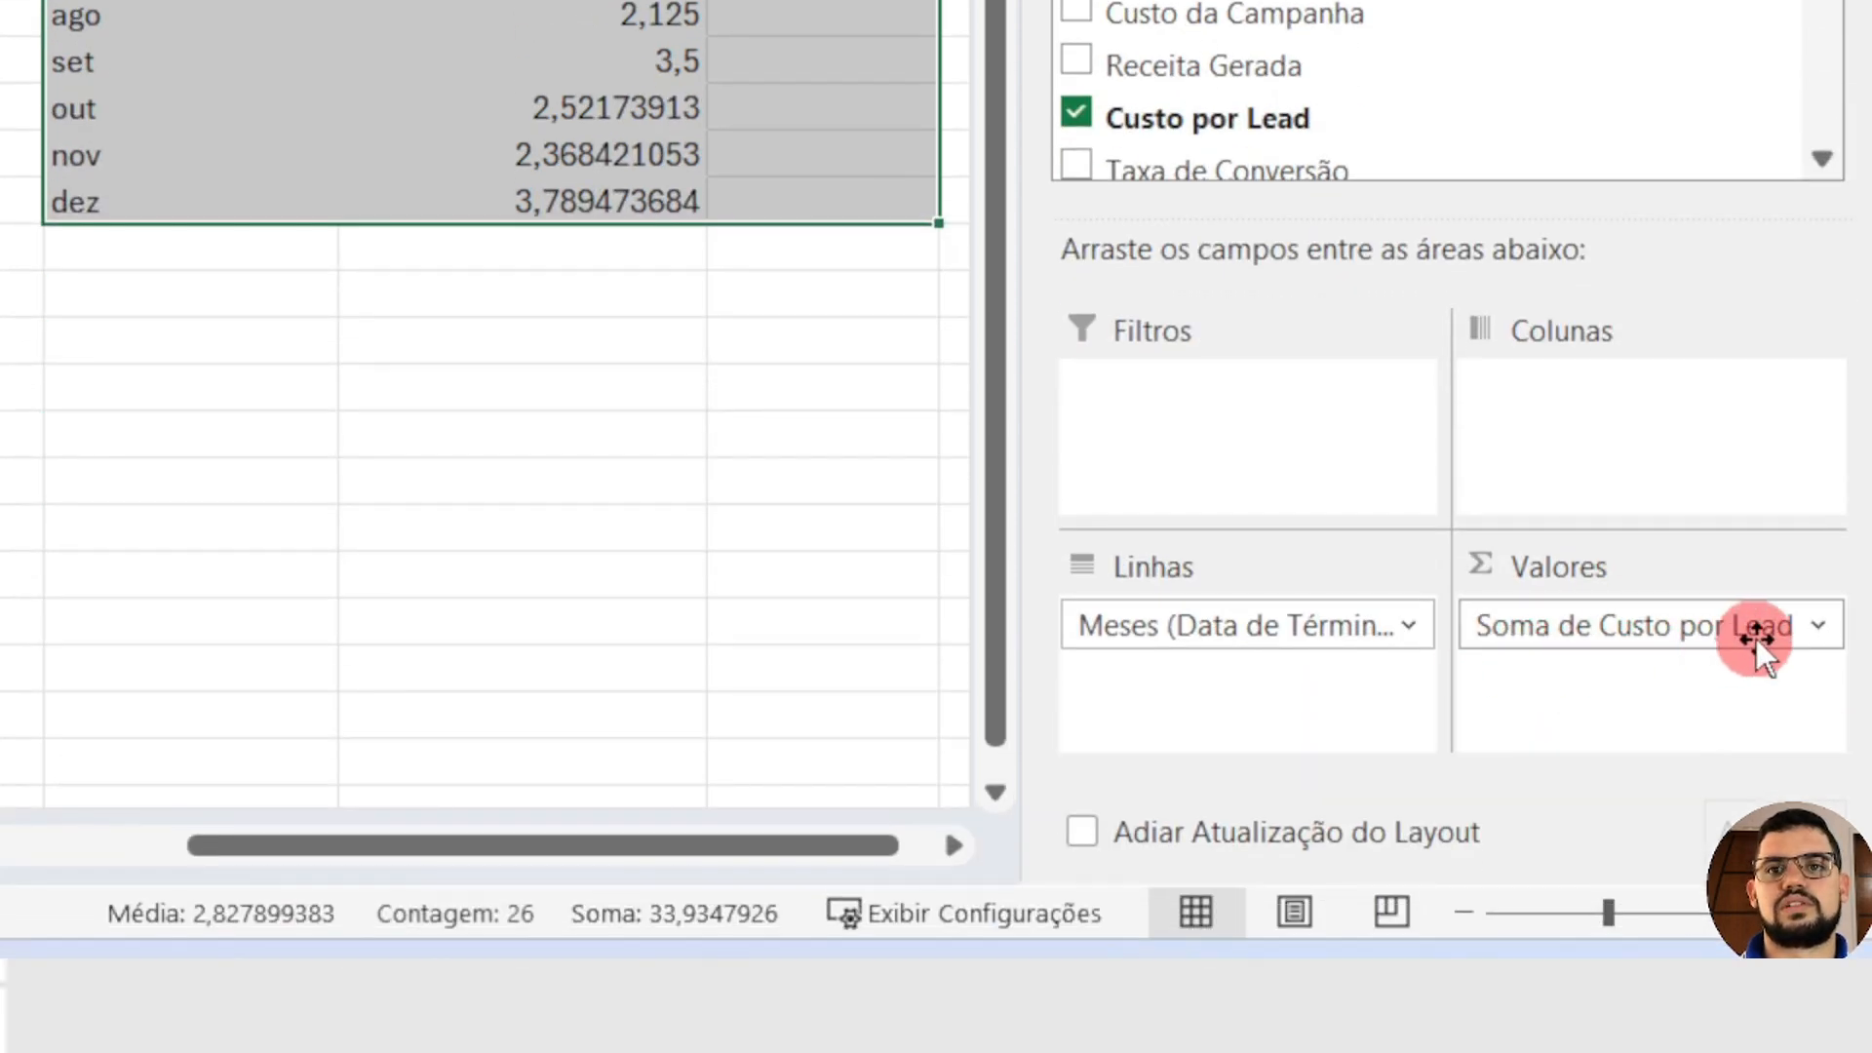
# Step: Format the Soma de Custo por Lead values of the PivotTable at K3 as Contábil with the R$ symbol and 2 decimal places
pyautogui.click(1818, 629)
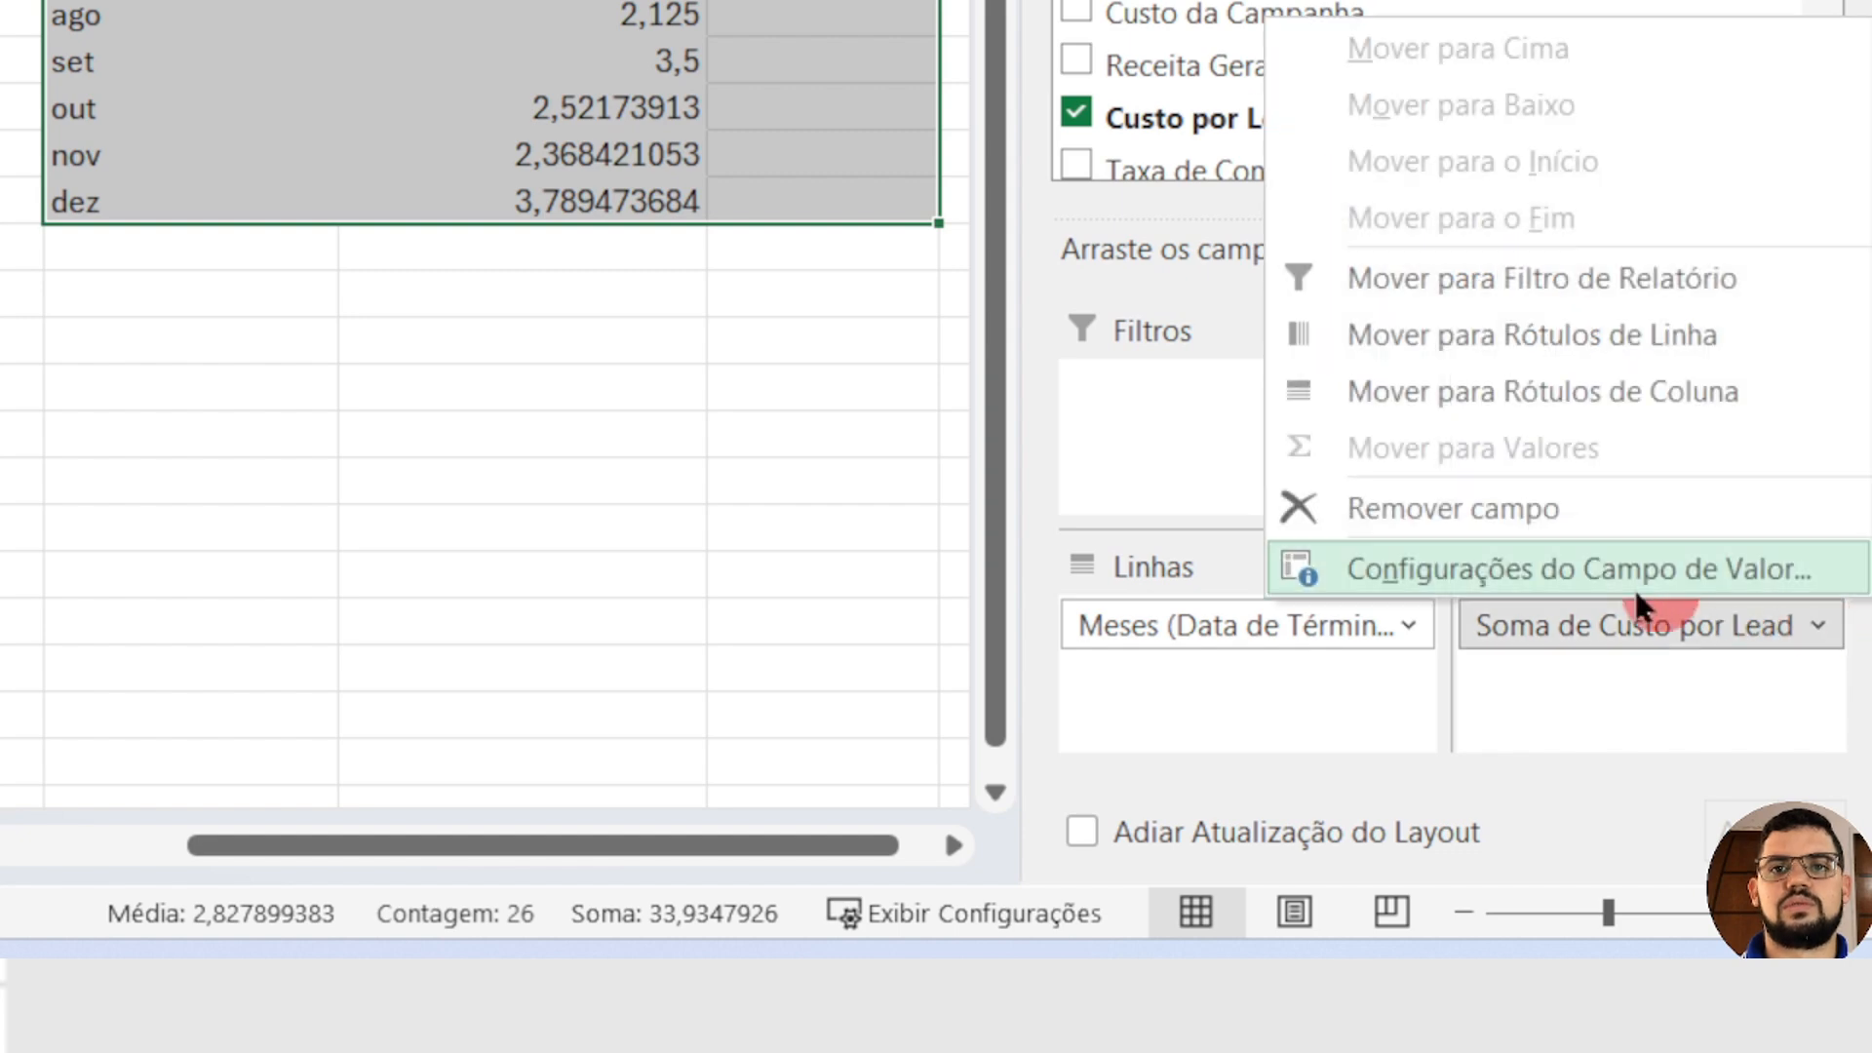
pyautogui.click(1462, 575)
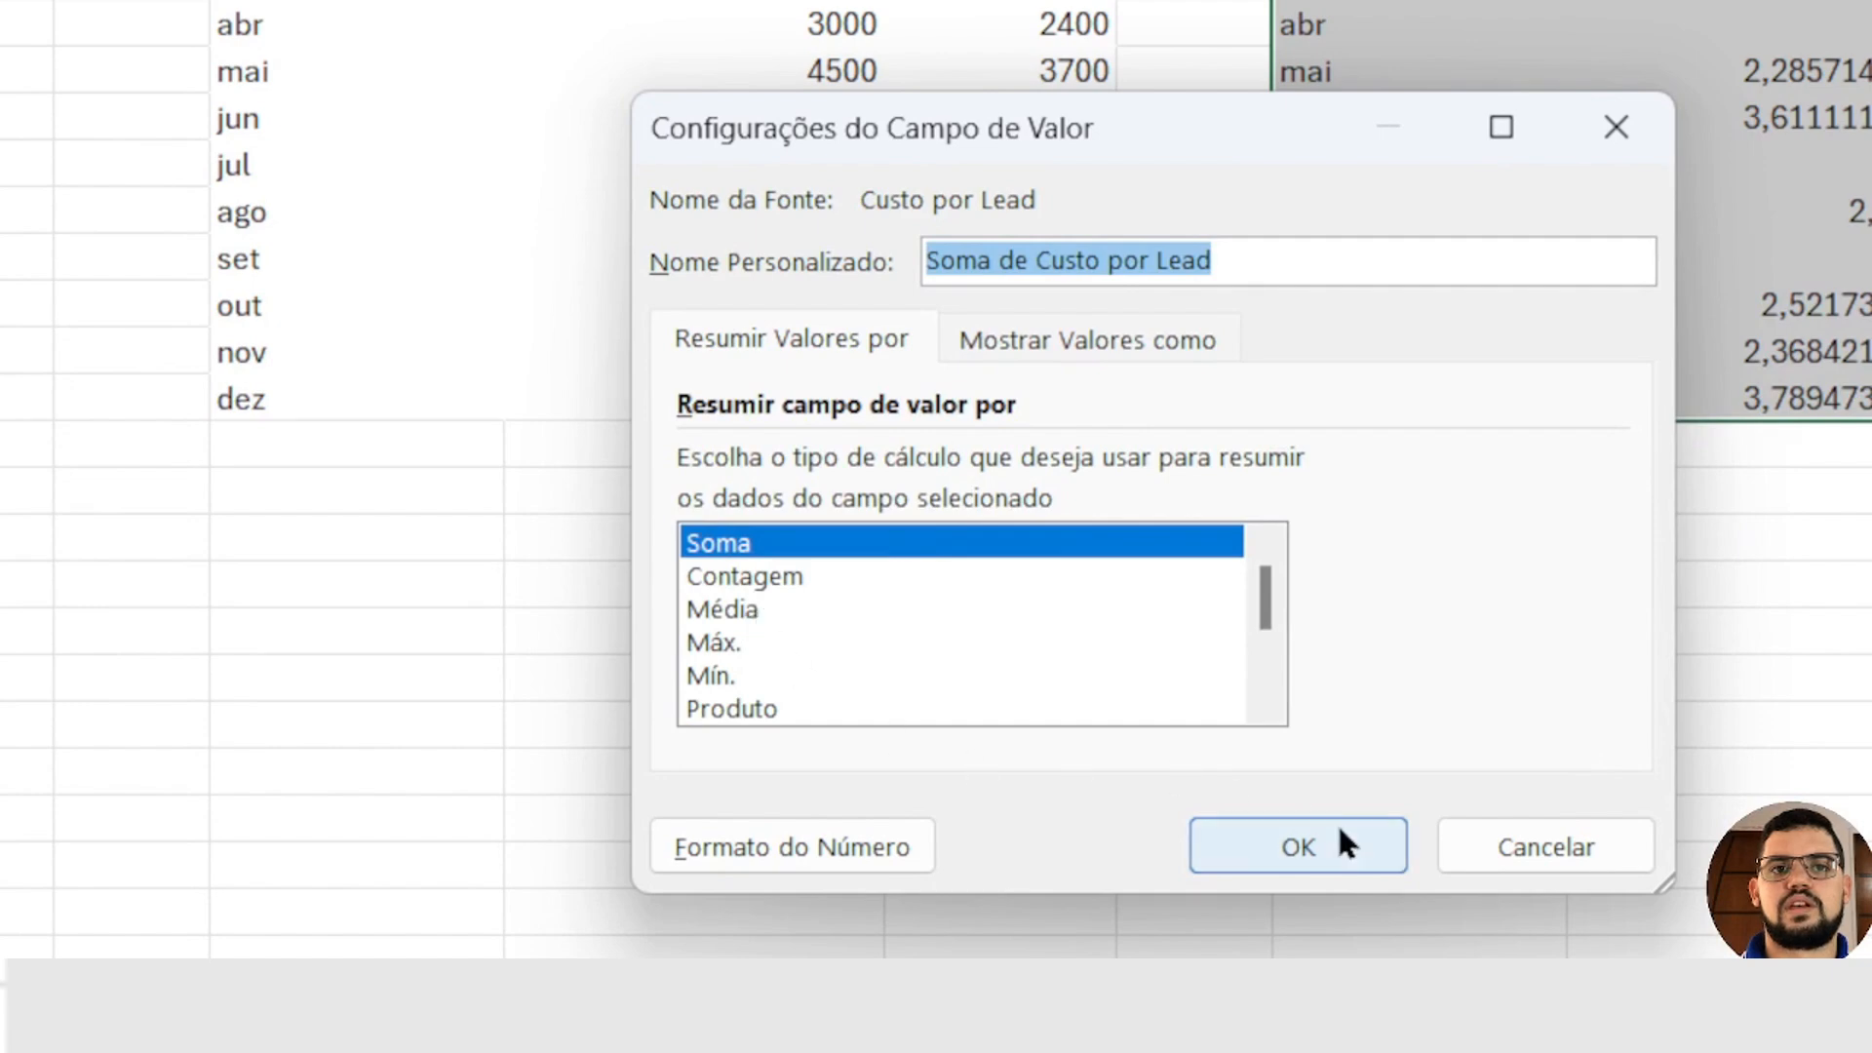
pyautogui.click(817, 849)
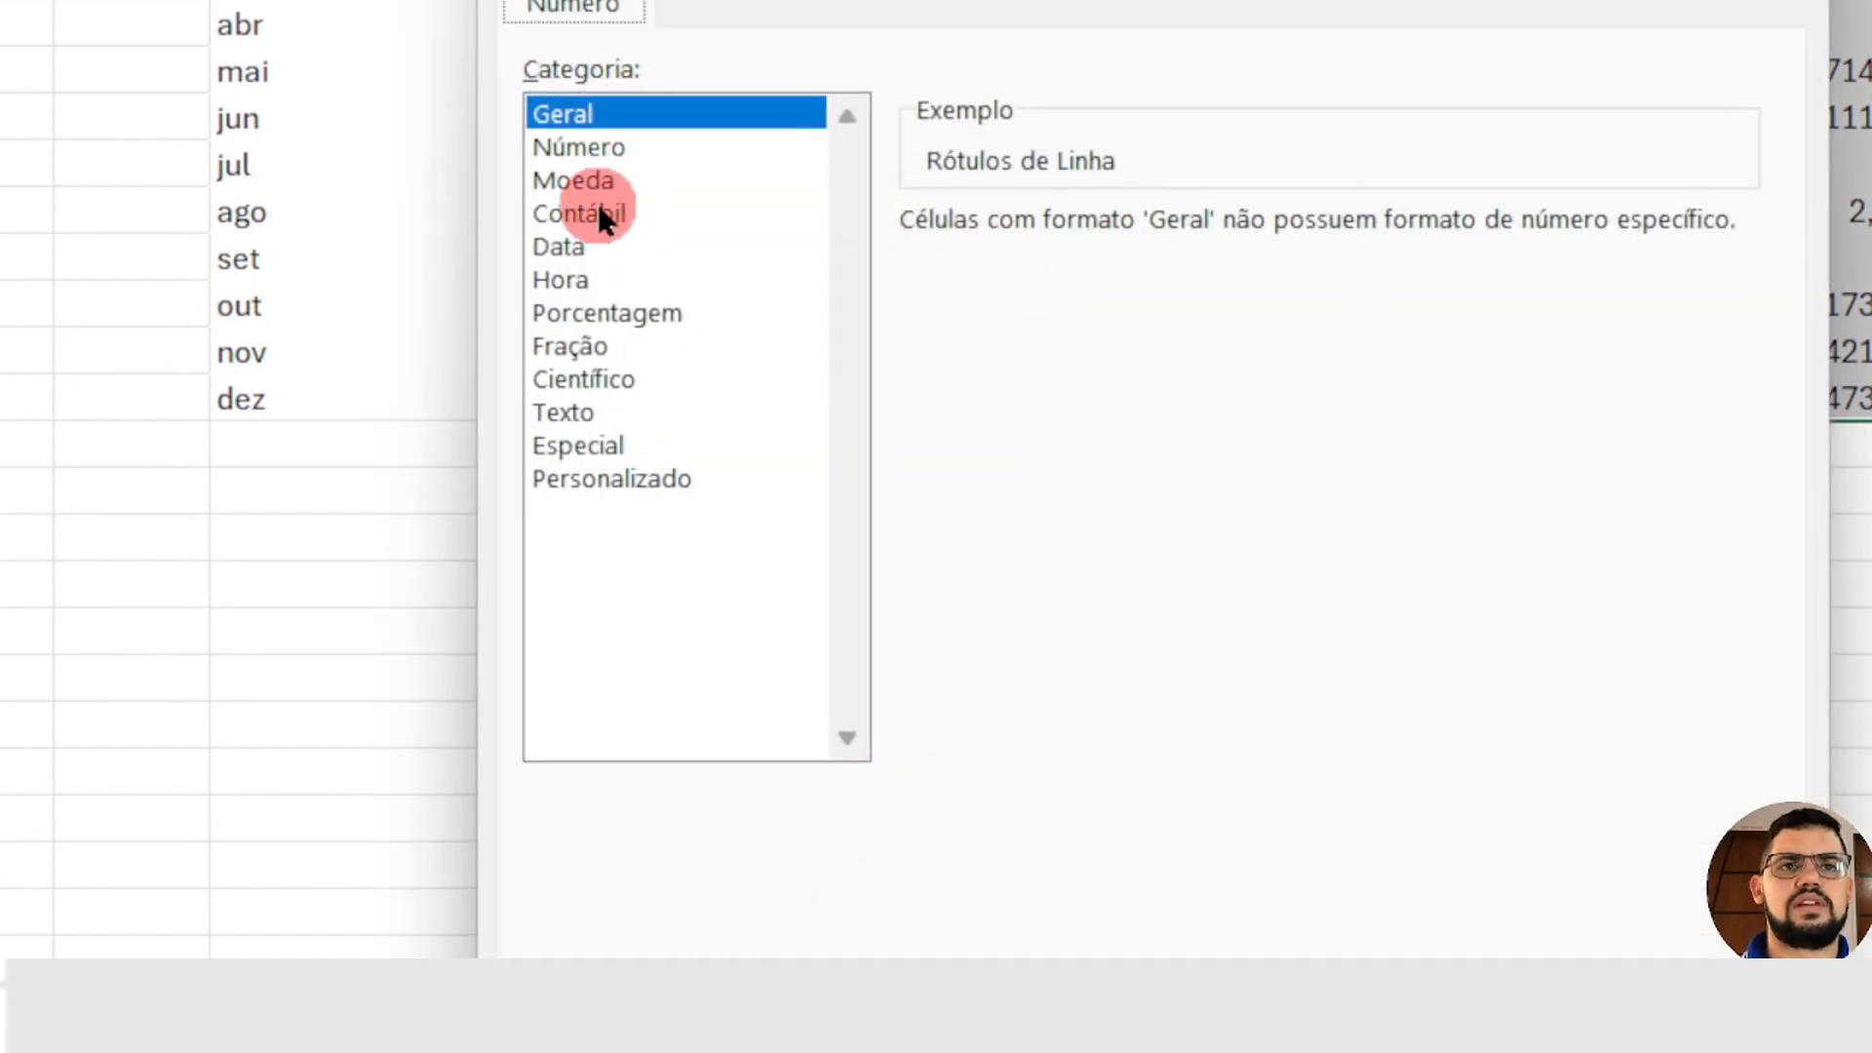
pyautogui.click(598, 212)
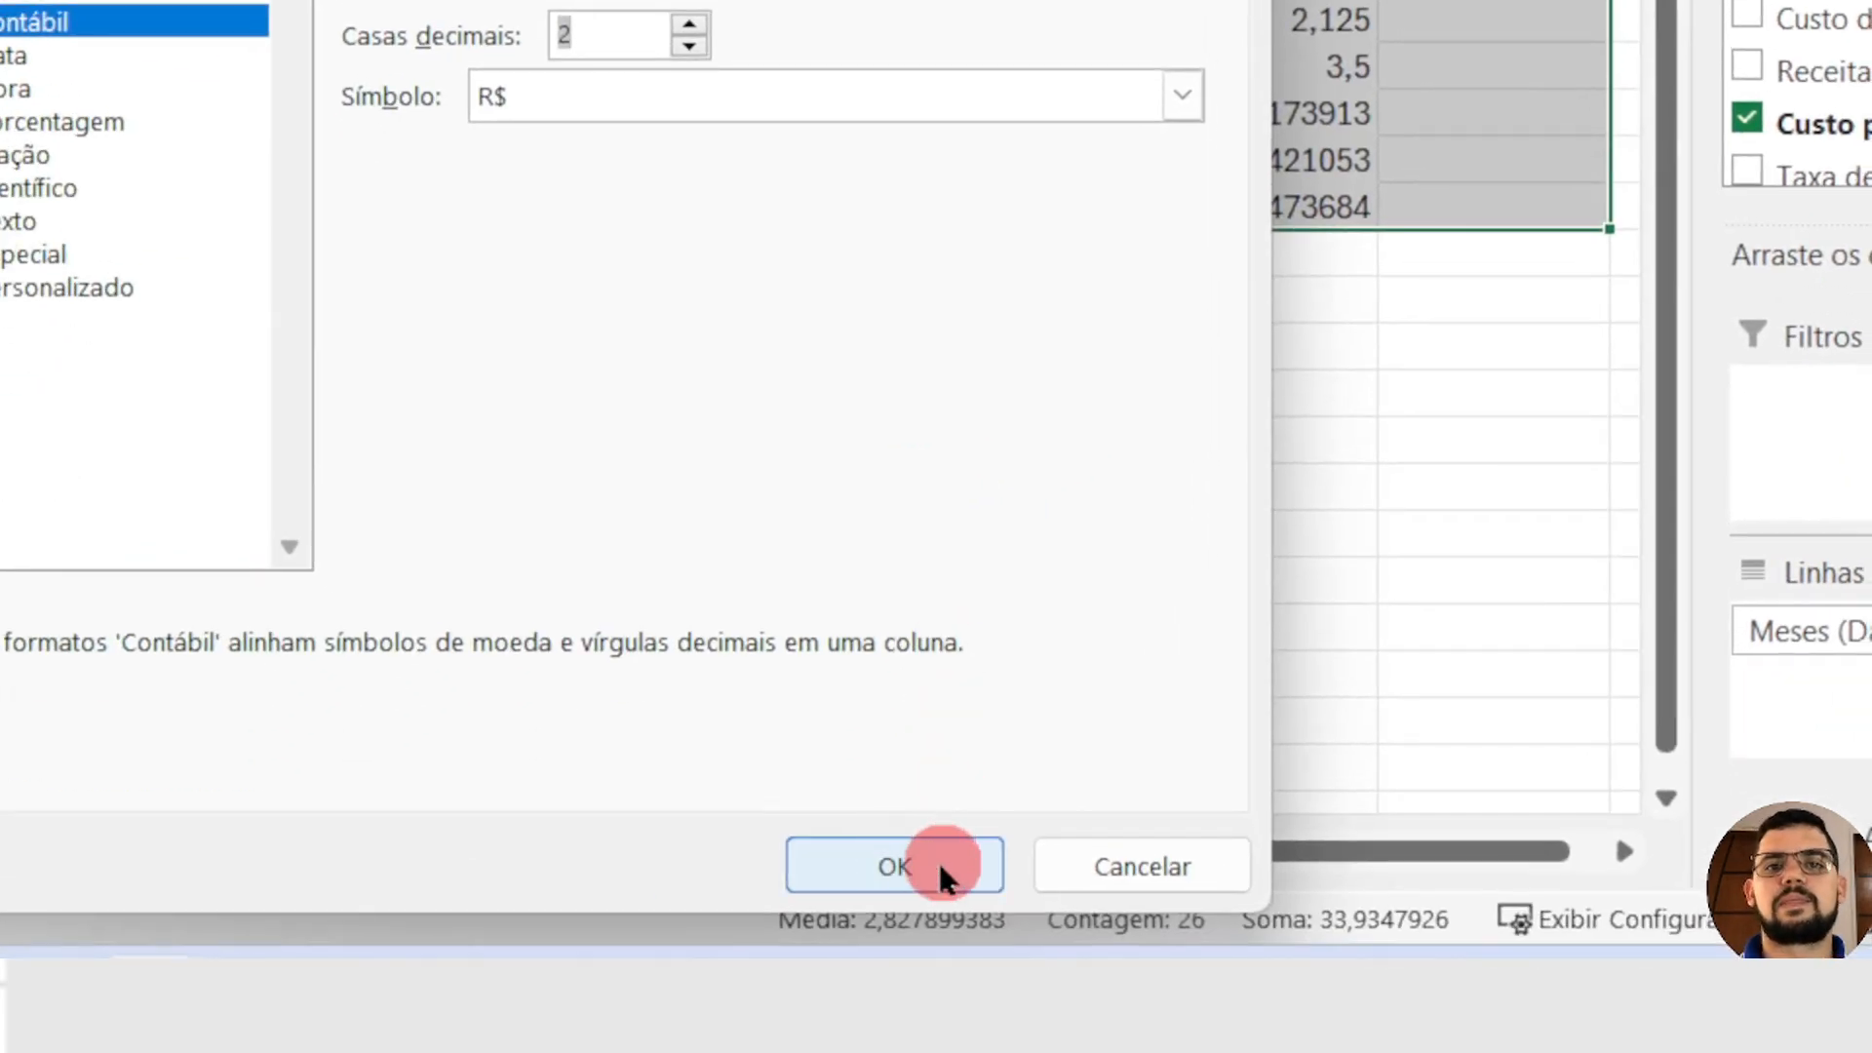
pyautogui.click(940, 985)
pyautogui.click(741, 656)
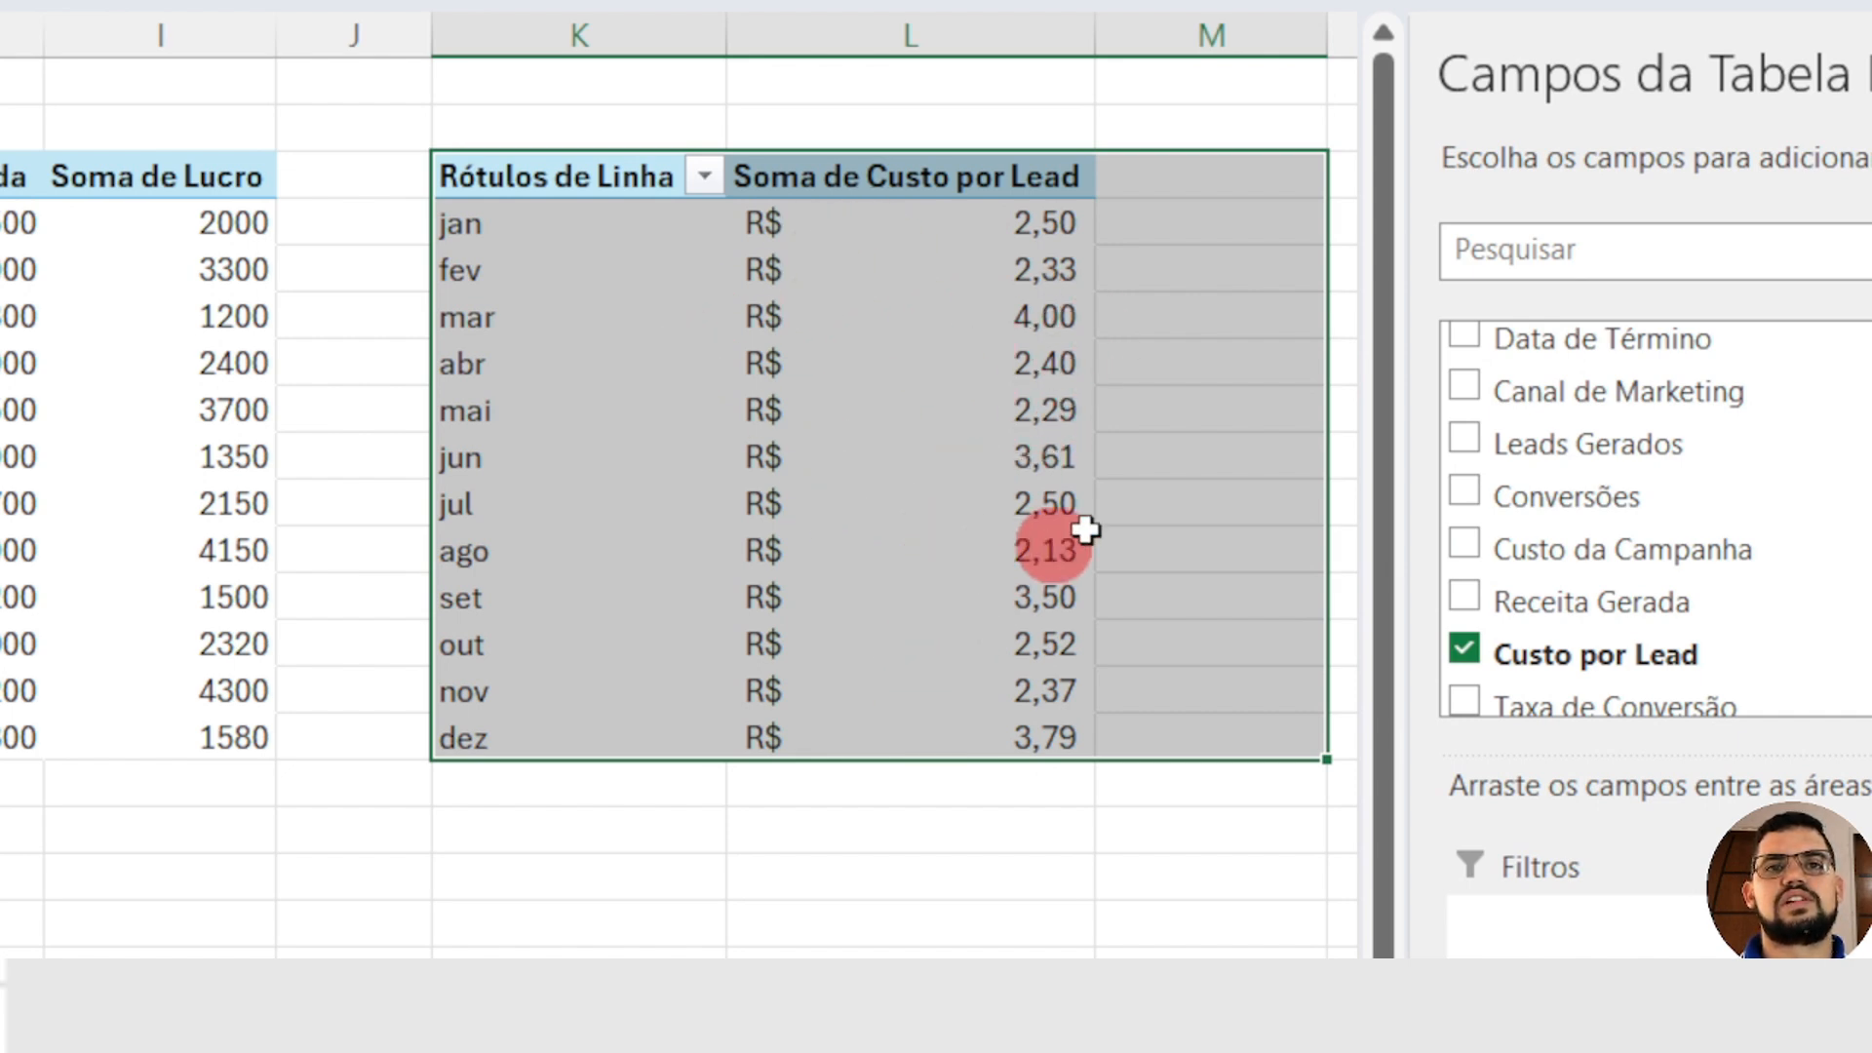
pyautogui.click(349, 181)
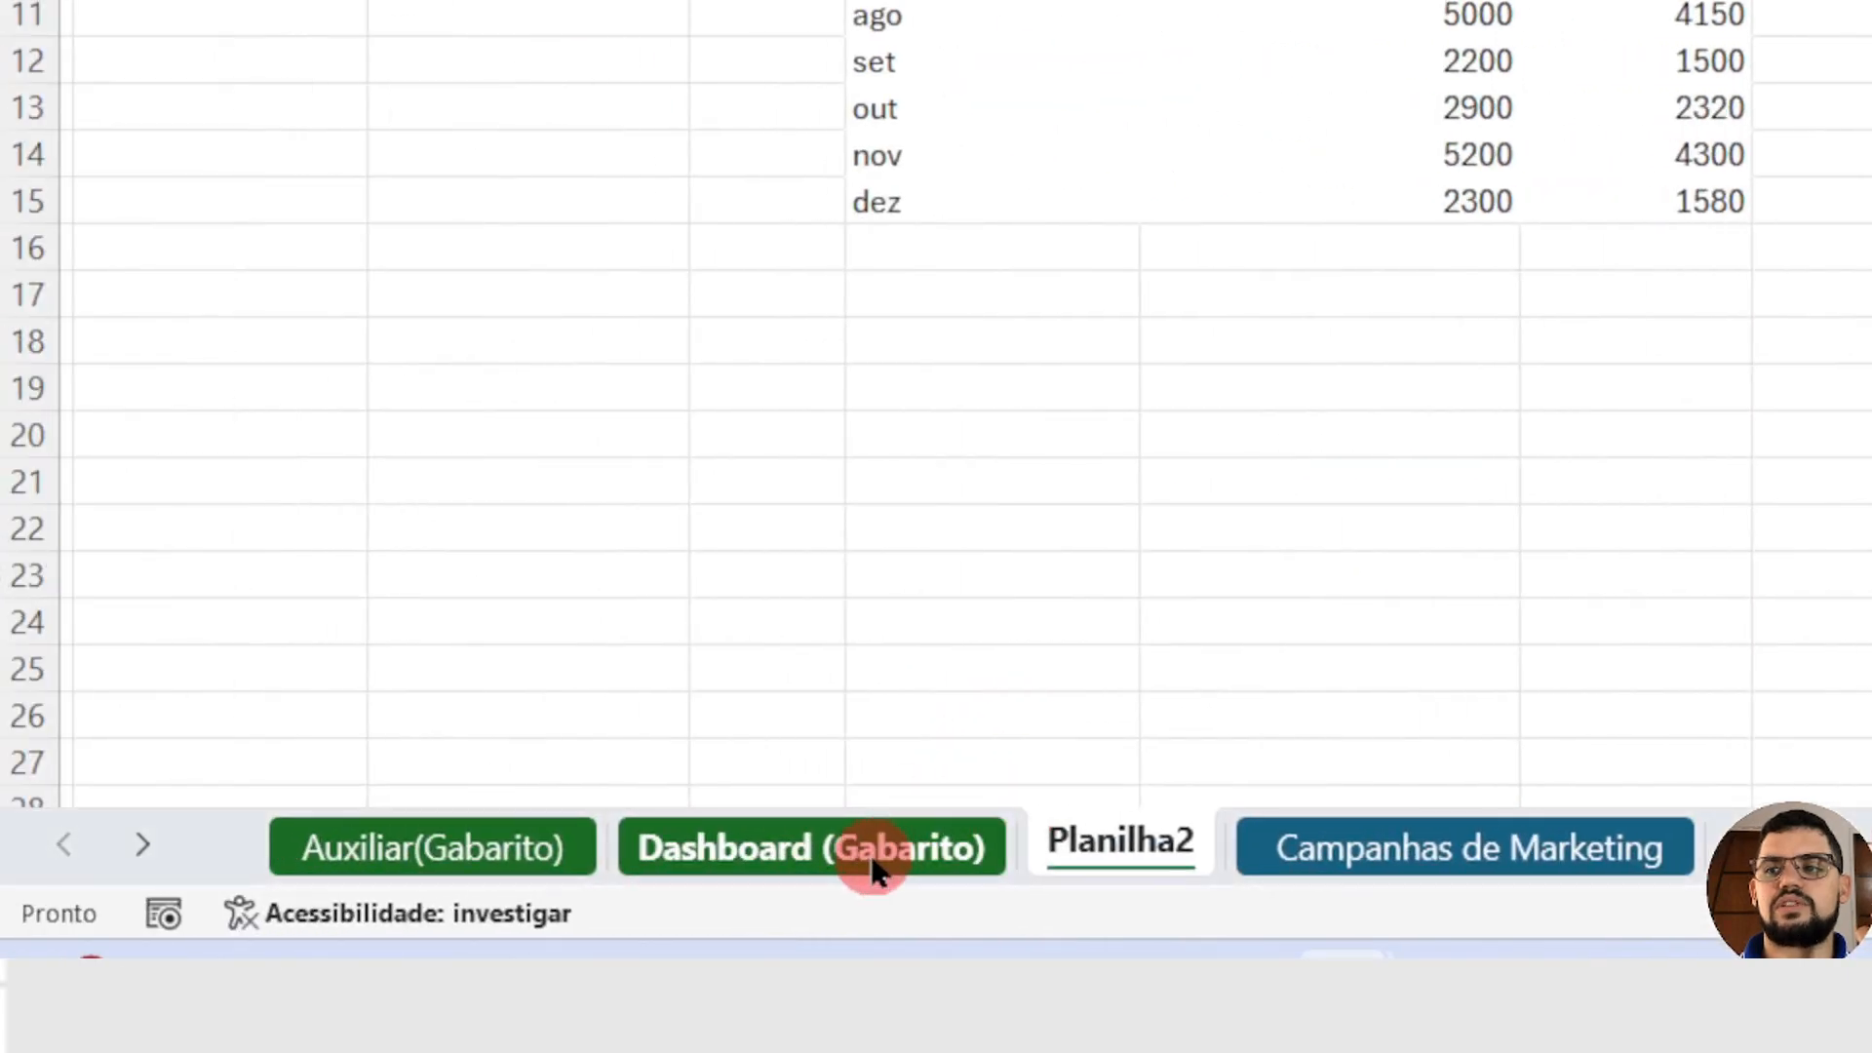
# Step: Examine Dashboard (Gabarito) filtered by E-mail, Pesquisa Paga and Redes Sociais, clear the Canal de Marketing filter and return to Planilha2
pyautogui.click(873, 871)
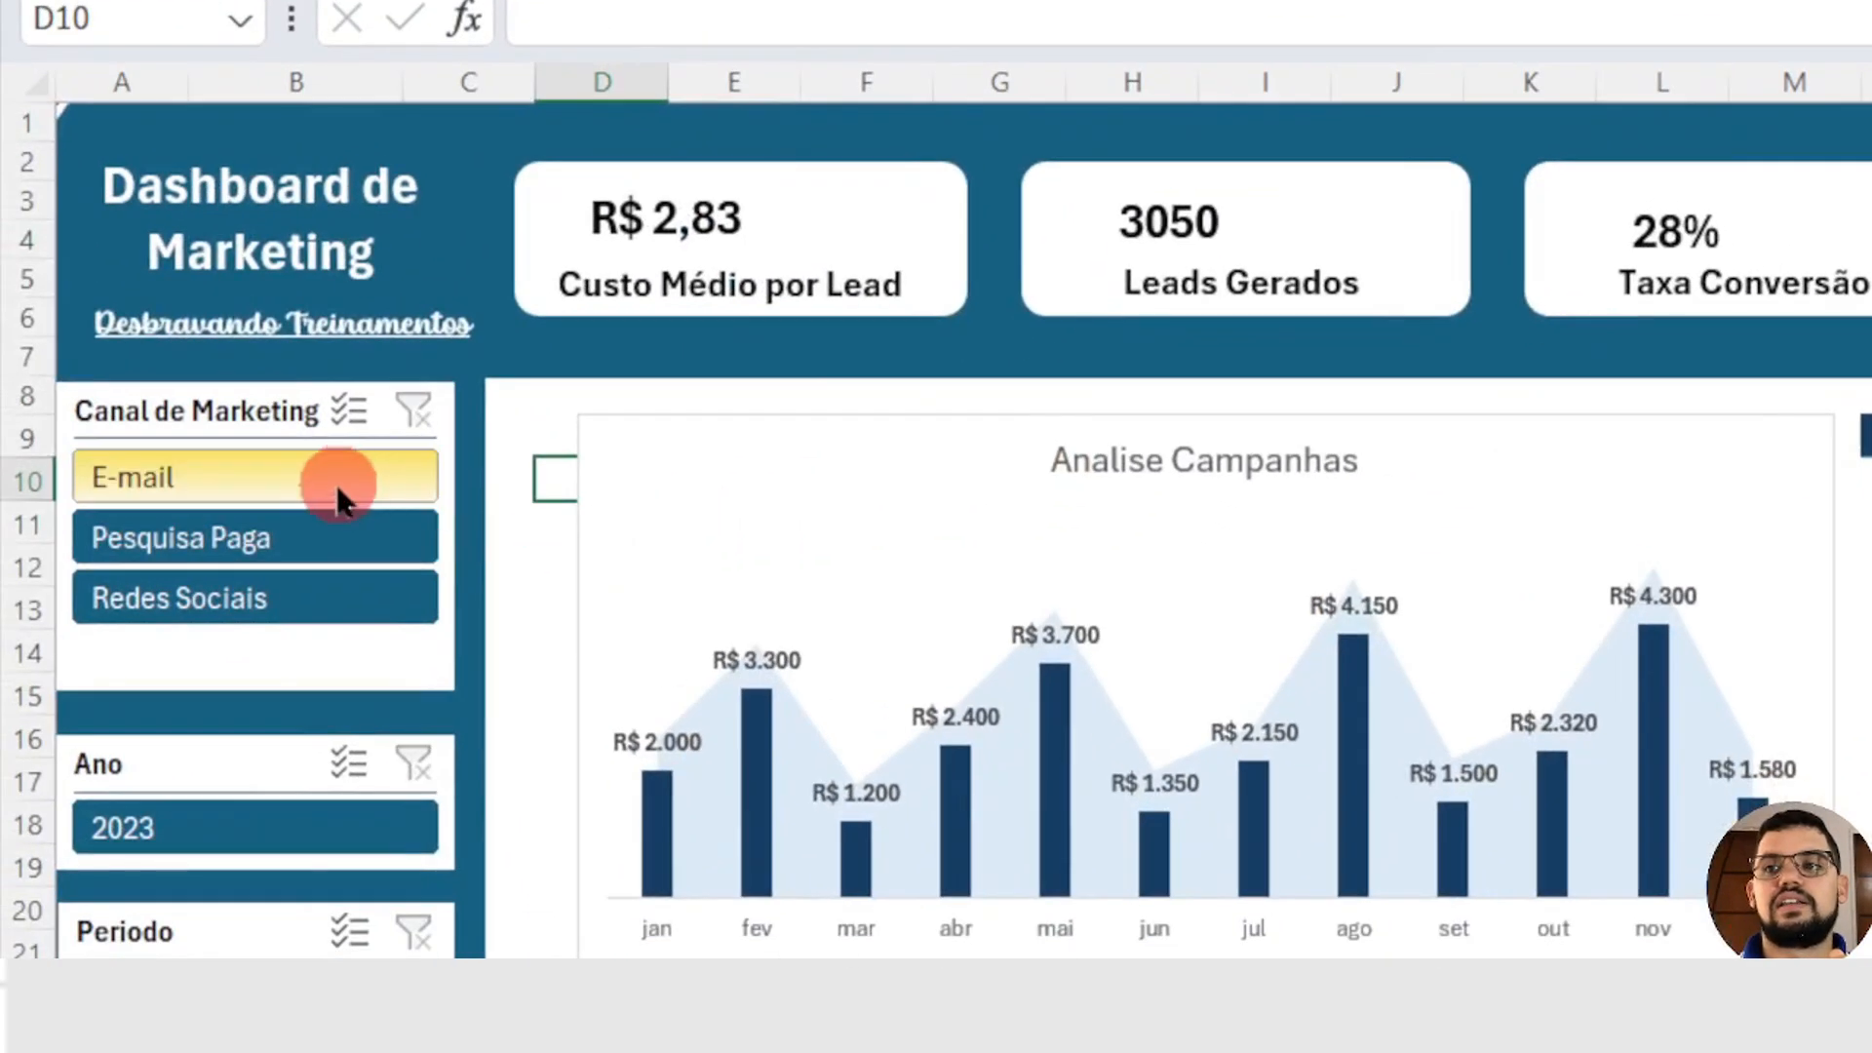
pyautogui.click(334, 485)
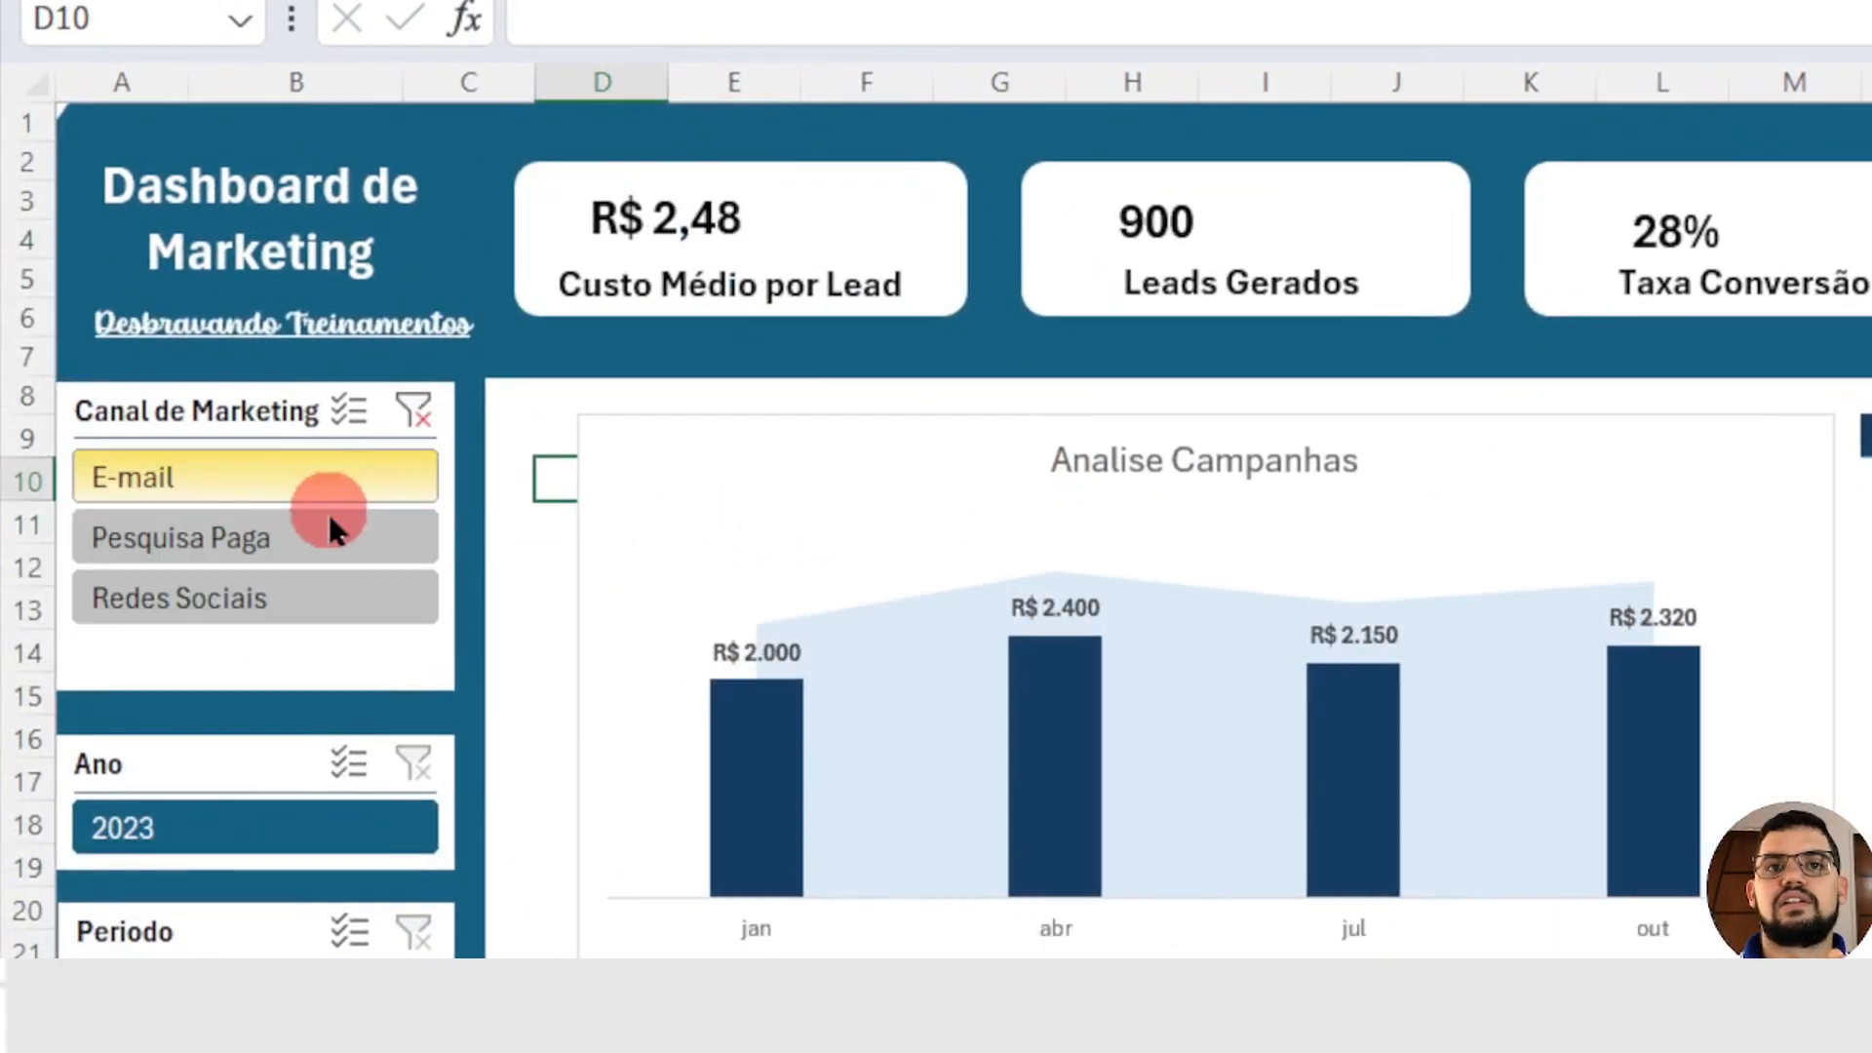
pyautogui.click(327, 529)
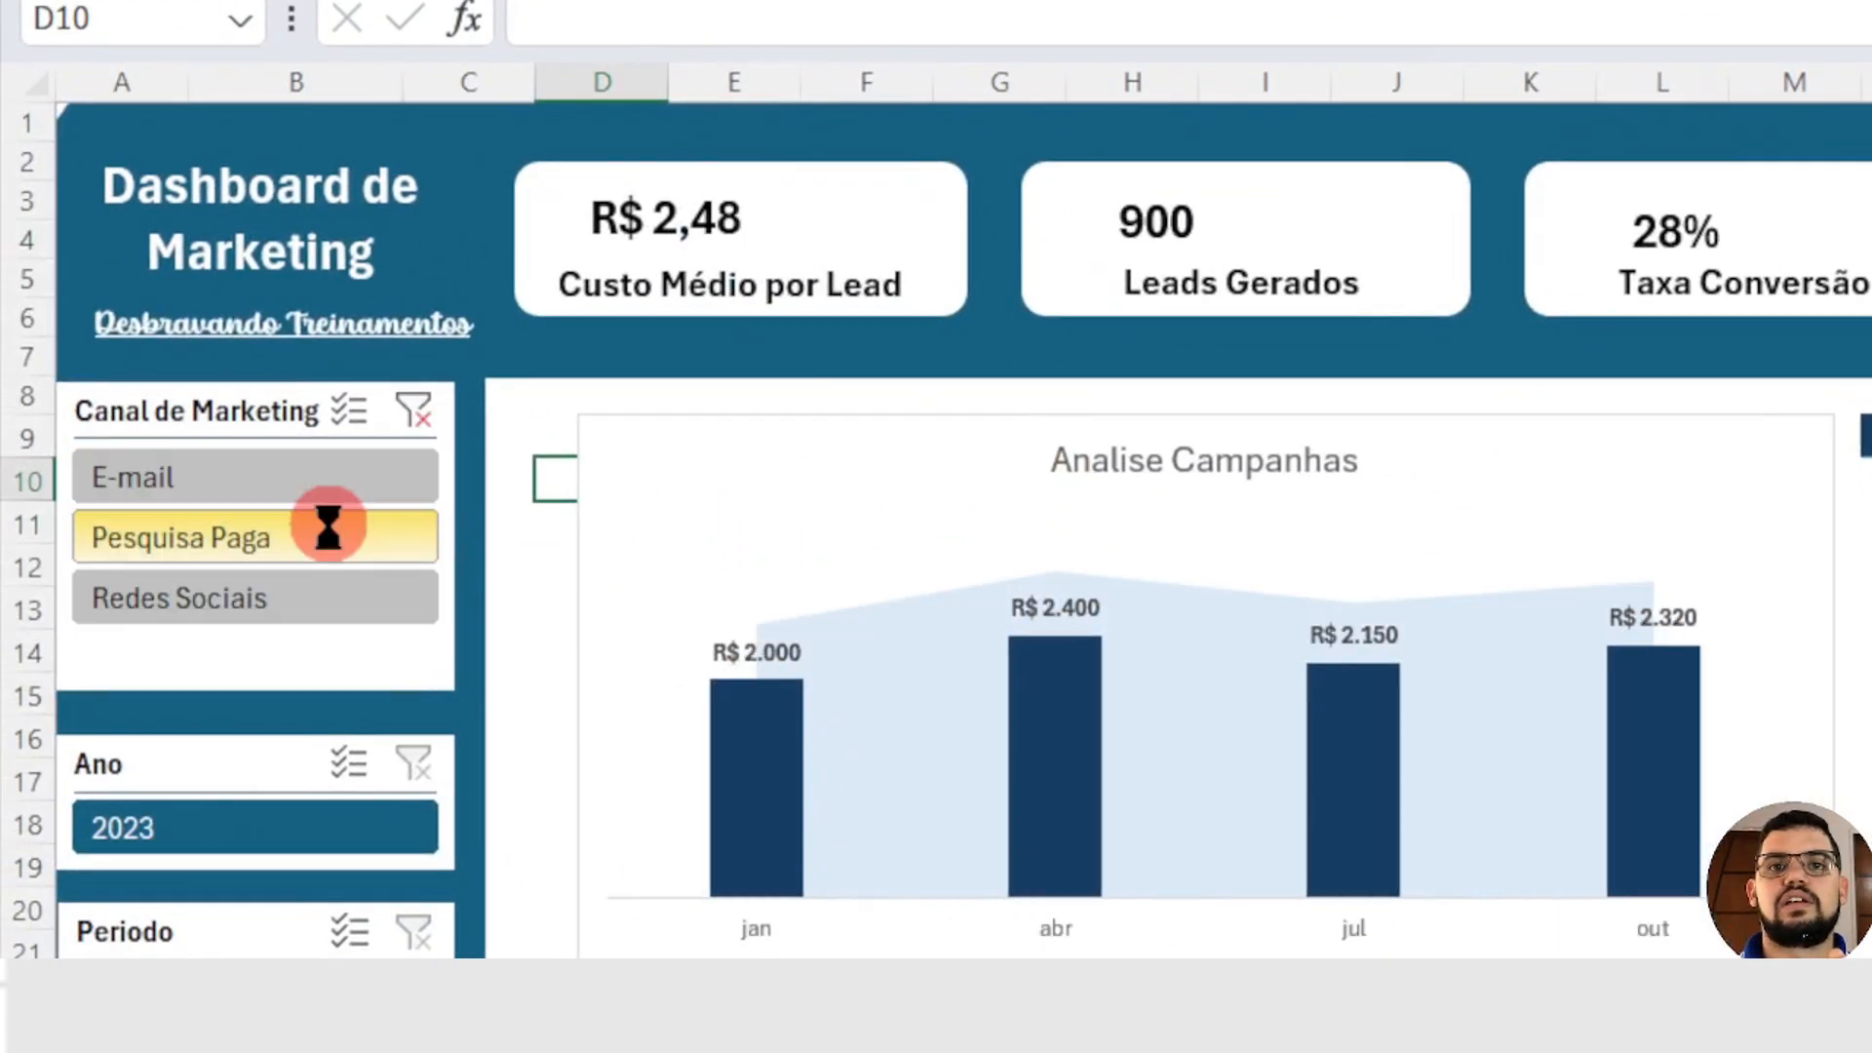
pyautogui.click(243, 588)
pyautogui.click(412, 412)
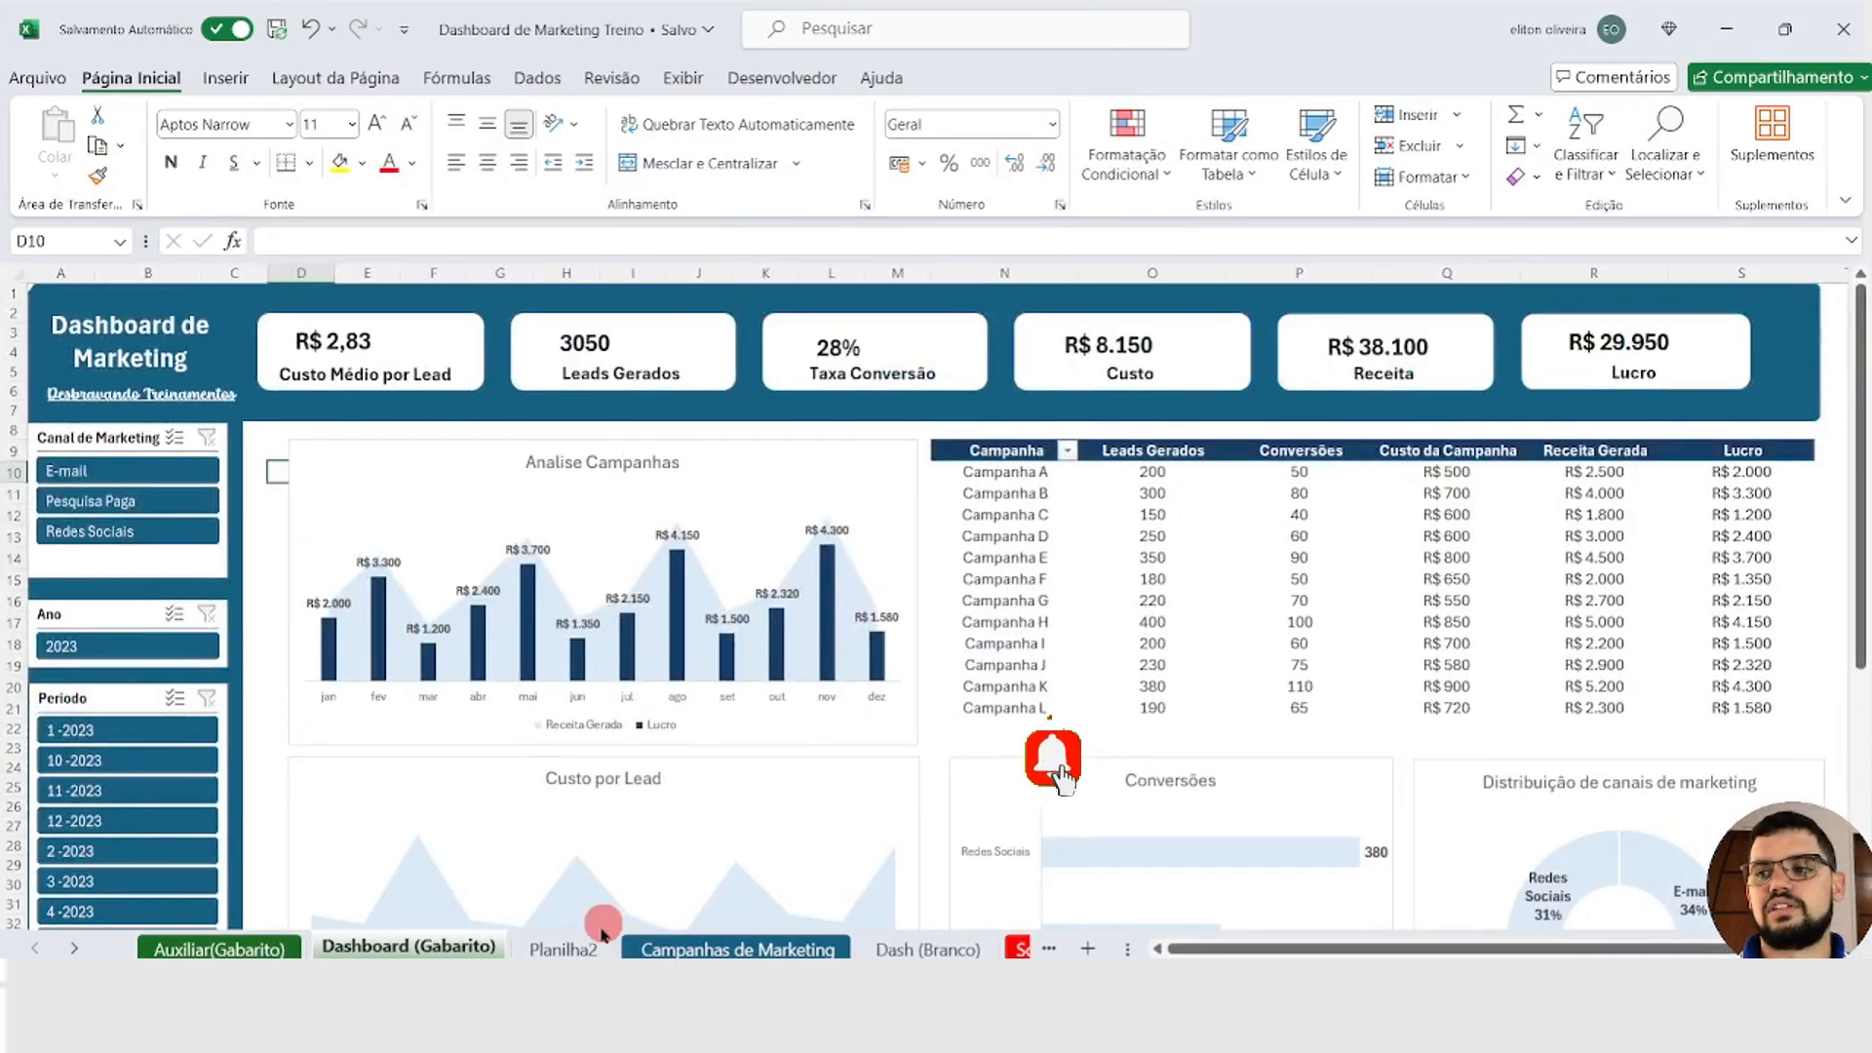
pyautogui.click(601, 934)
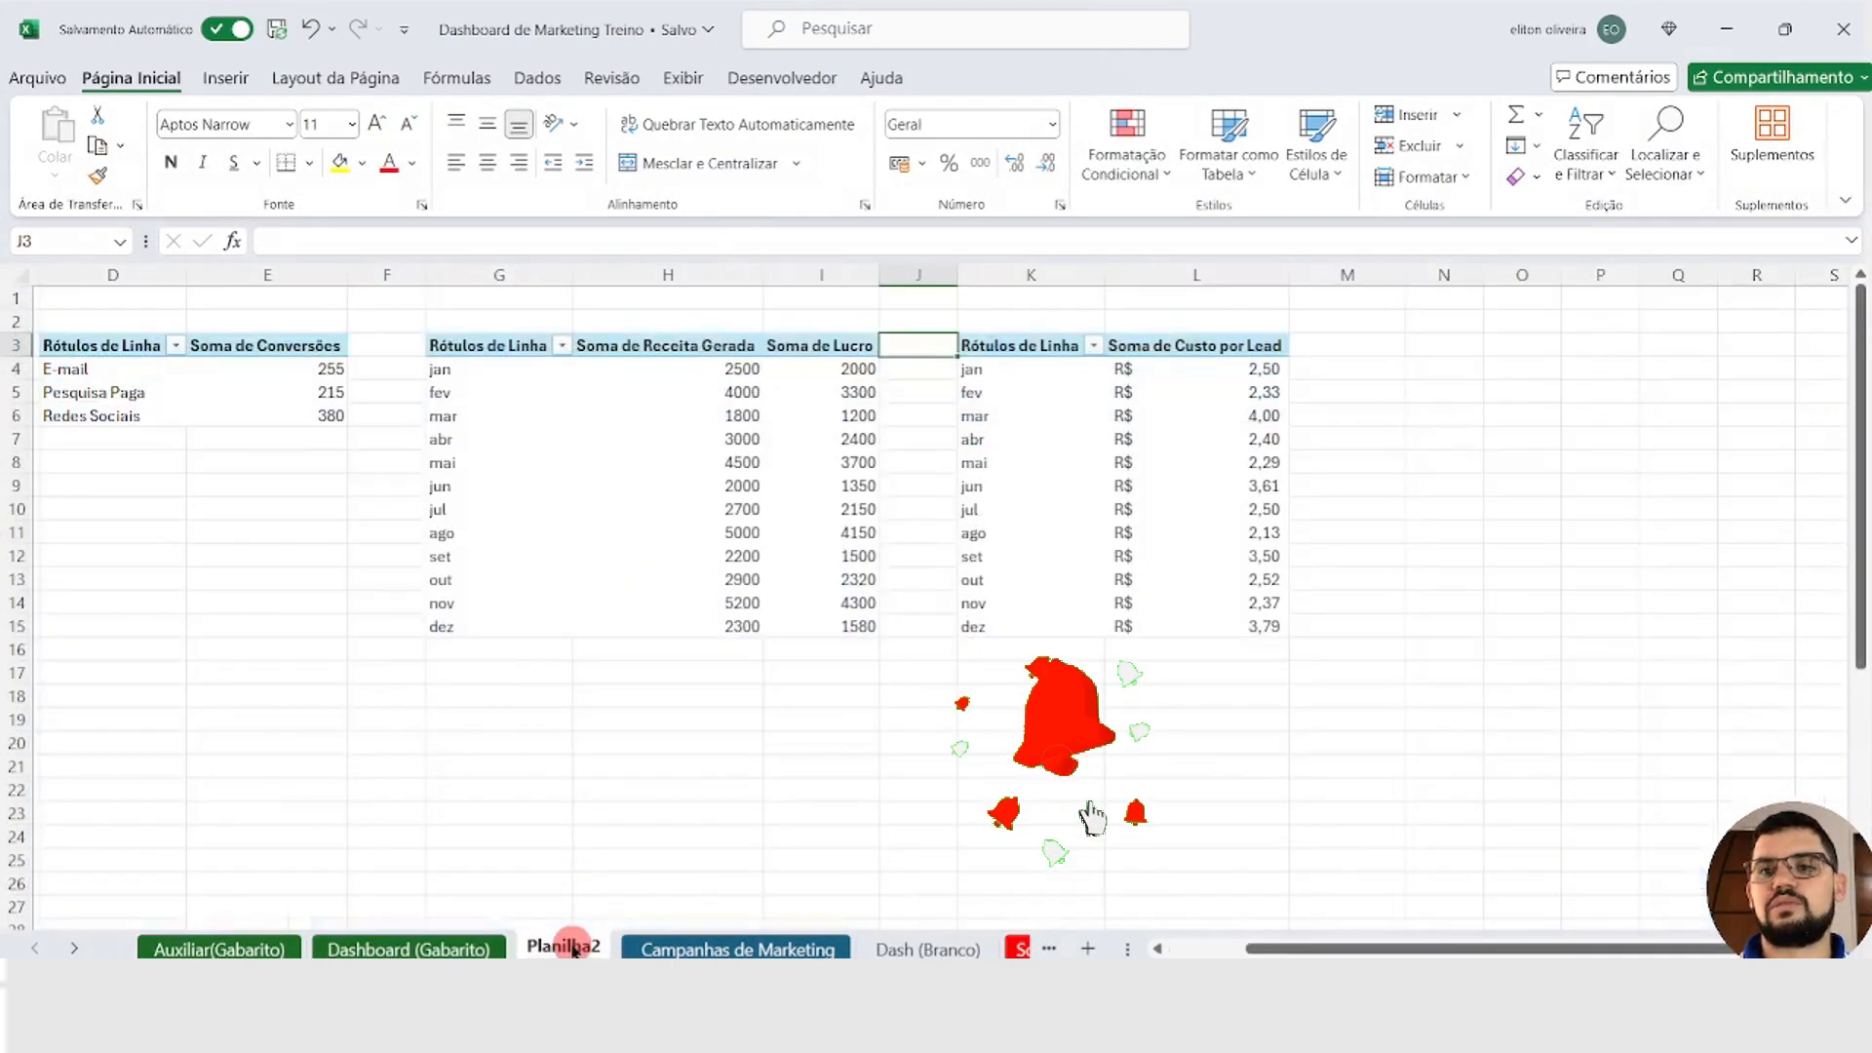
# Step: Copy the whole Custo por Lead PivotTable at K3, paste the duplicate at cell N3 and fit the widths of columns N and O
pyautogui.click(1013, 353)
pyautogui.keyDown('shift'); pyautogui.click(1270, 631); pyautogui.keyUp('shift')
pyautogui.hotkey('ctrl', 'c')
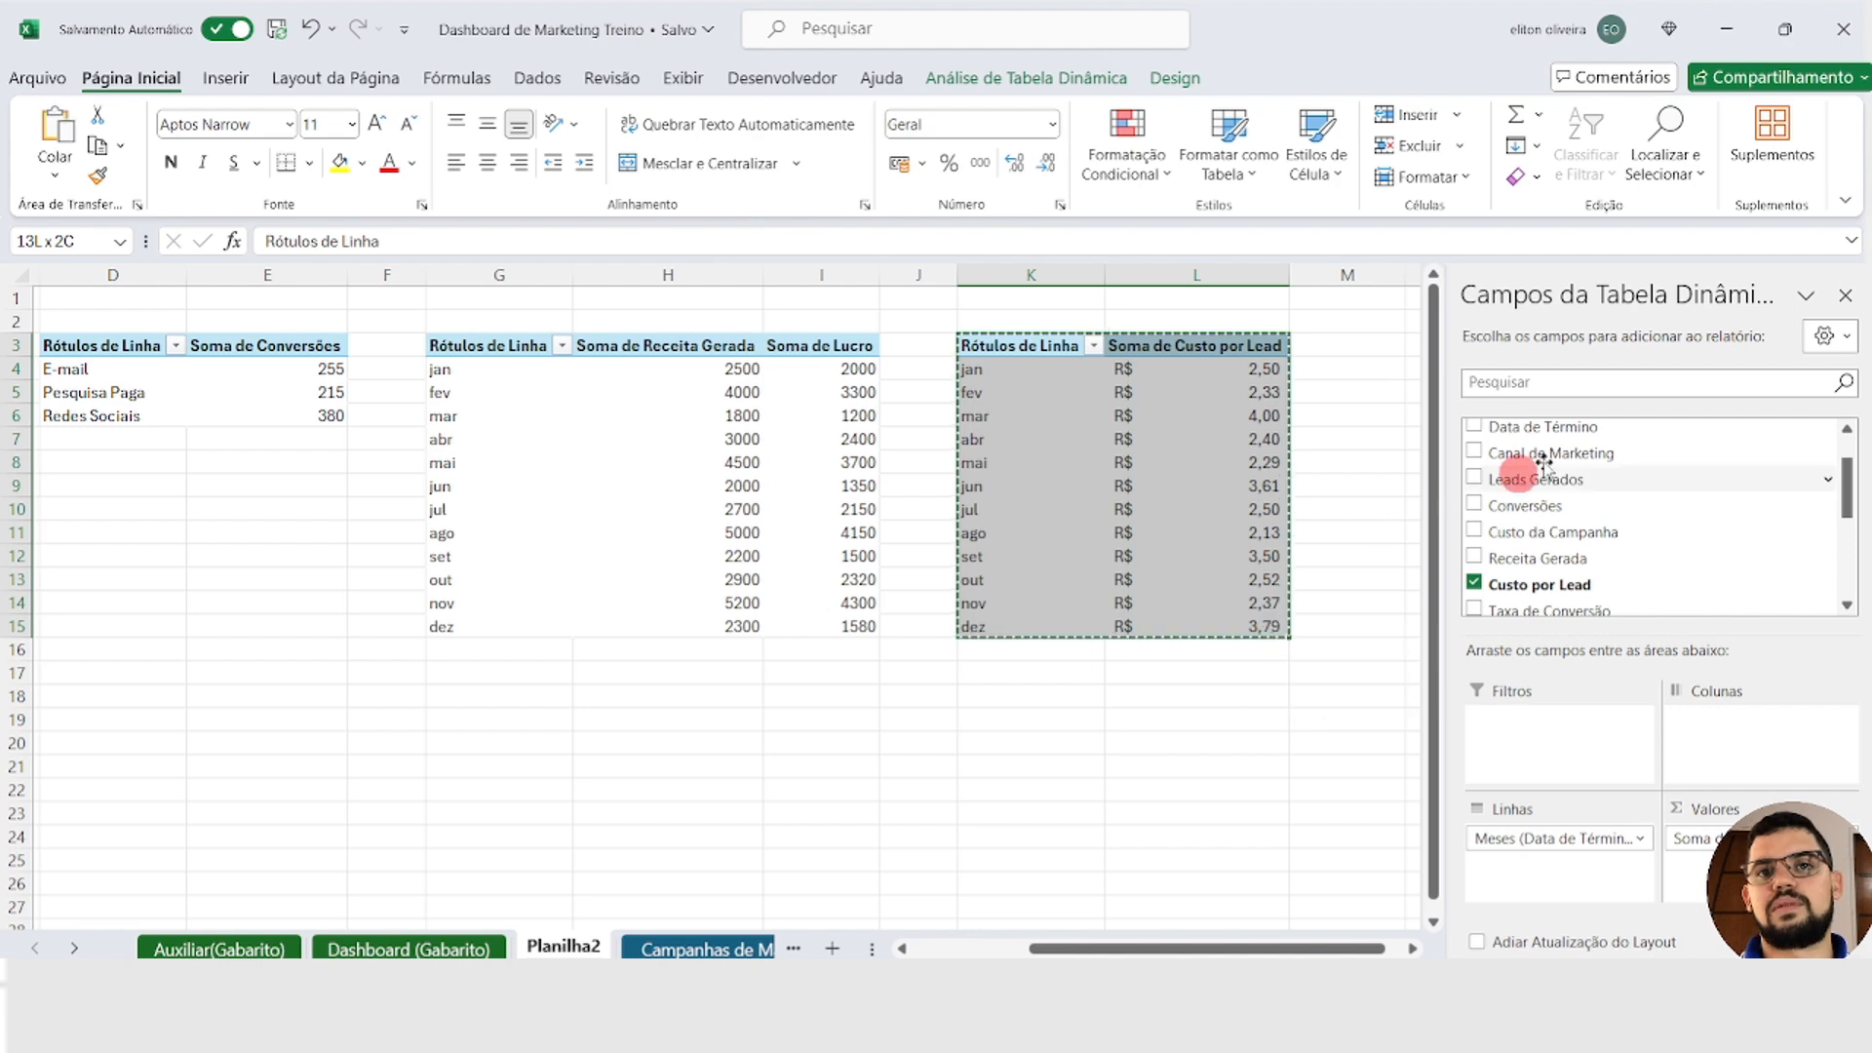
pyautogui.click(1845, 295)
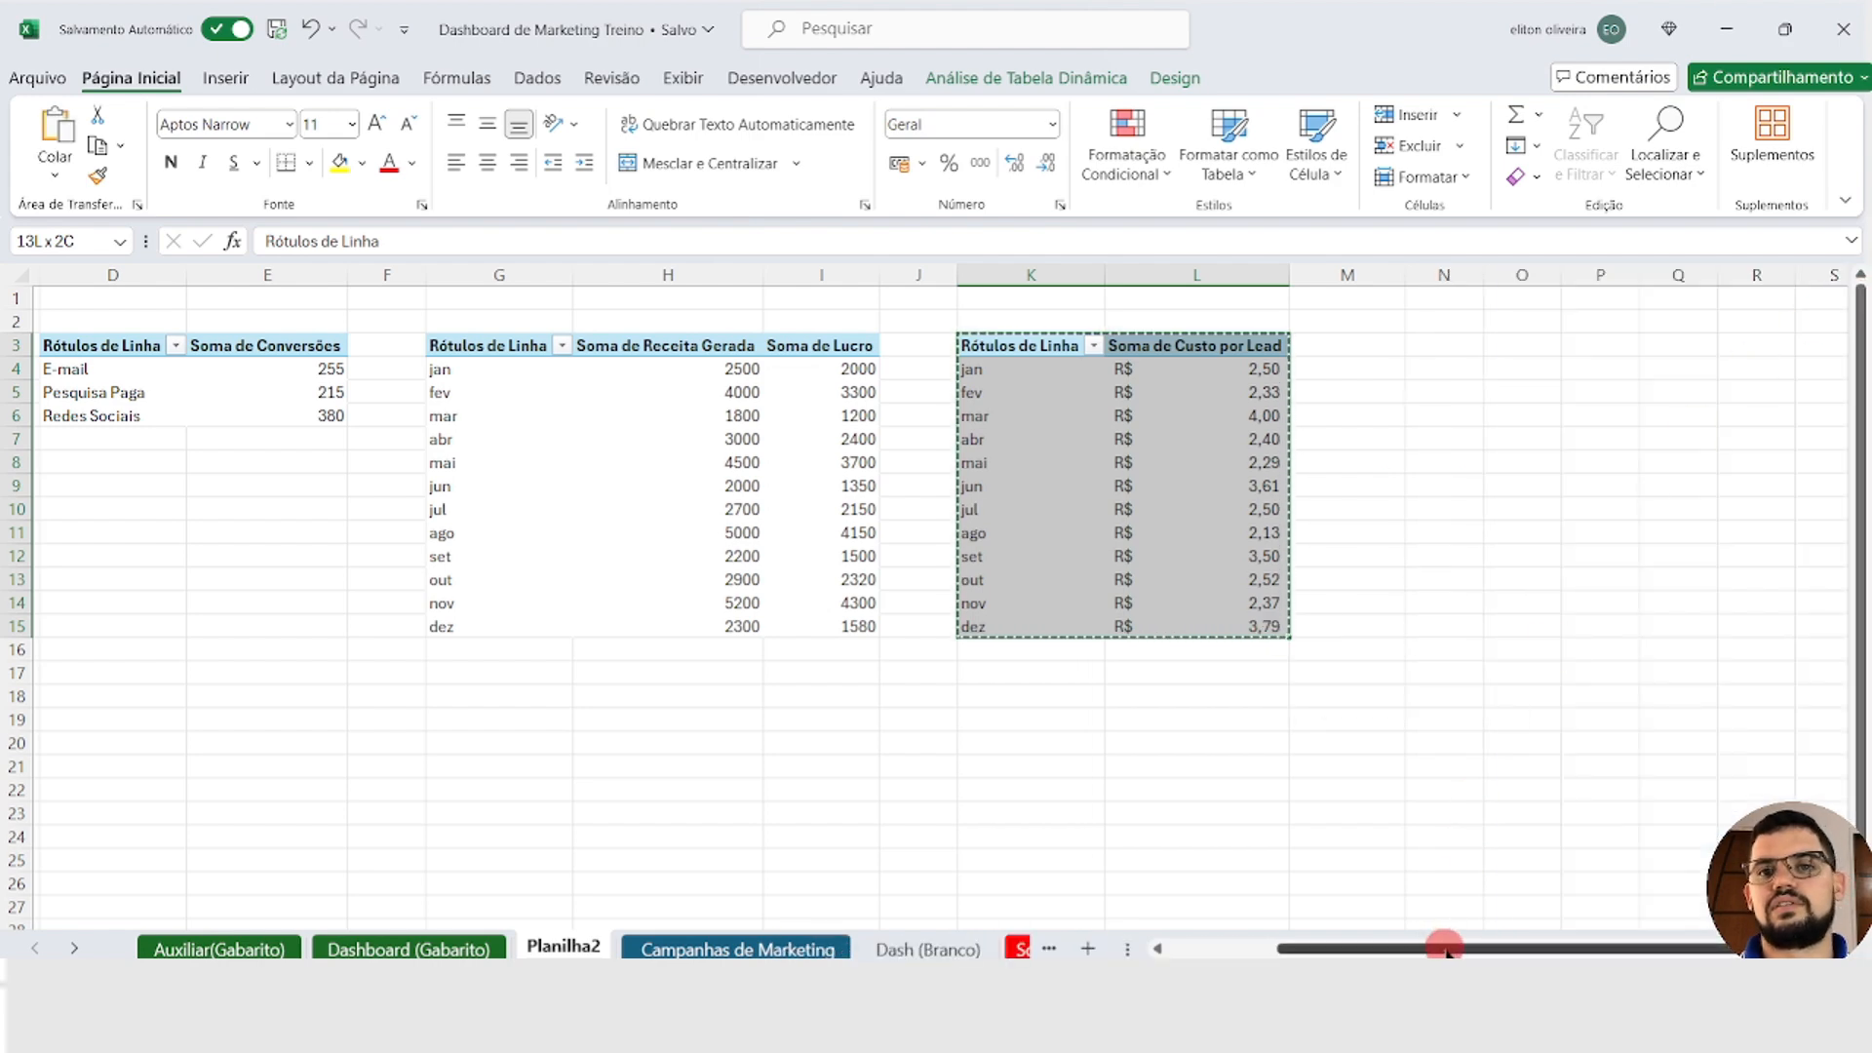
pyautogui.moveTo(1441, 944); pyautogui.dragTo(1697, 950)
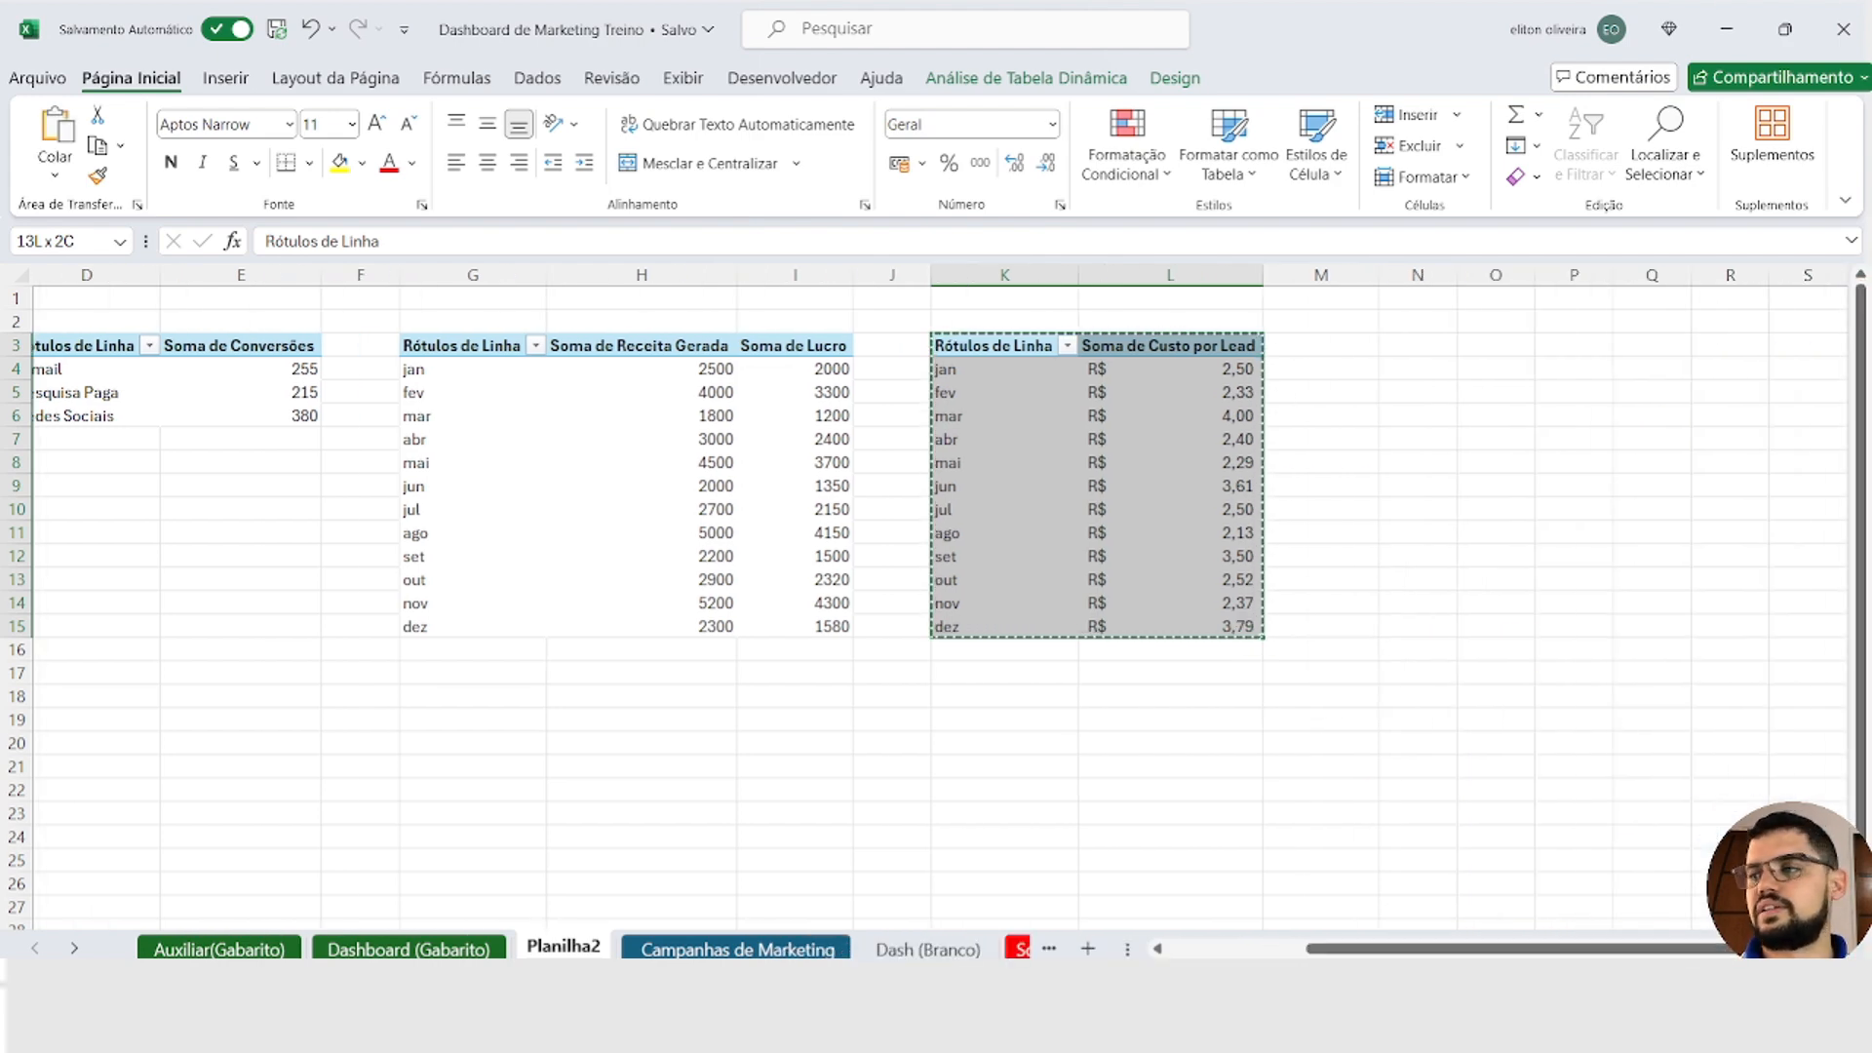
pyautogui.hscroll(5, 748, 361)
pyautogui.click(743, 353)
pyautogui.hotkey('ctrl', 'v')
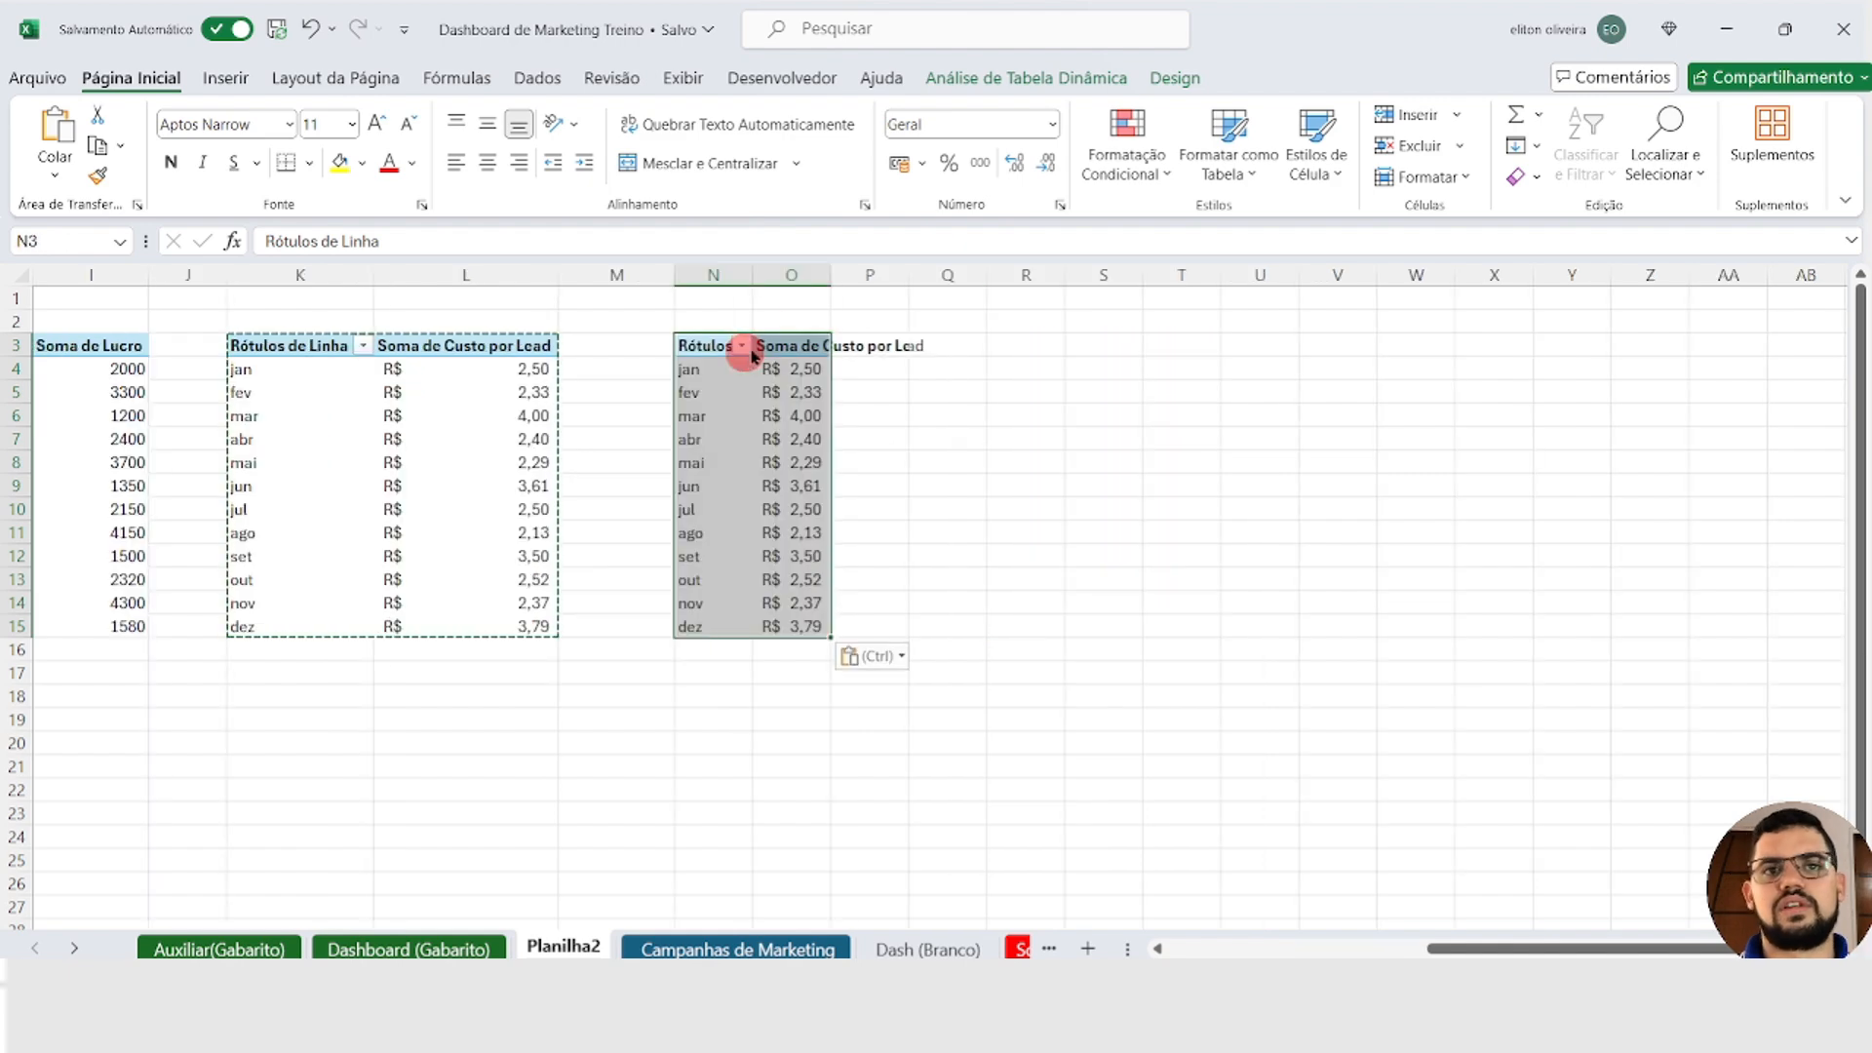
pyautogui.doubleClick(830, 274)
# Step: Show the field list for the PivotTable at N3 and remove Soma de Custo por Lead and Meses from its layout
pyautogui.click(887, 368)
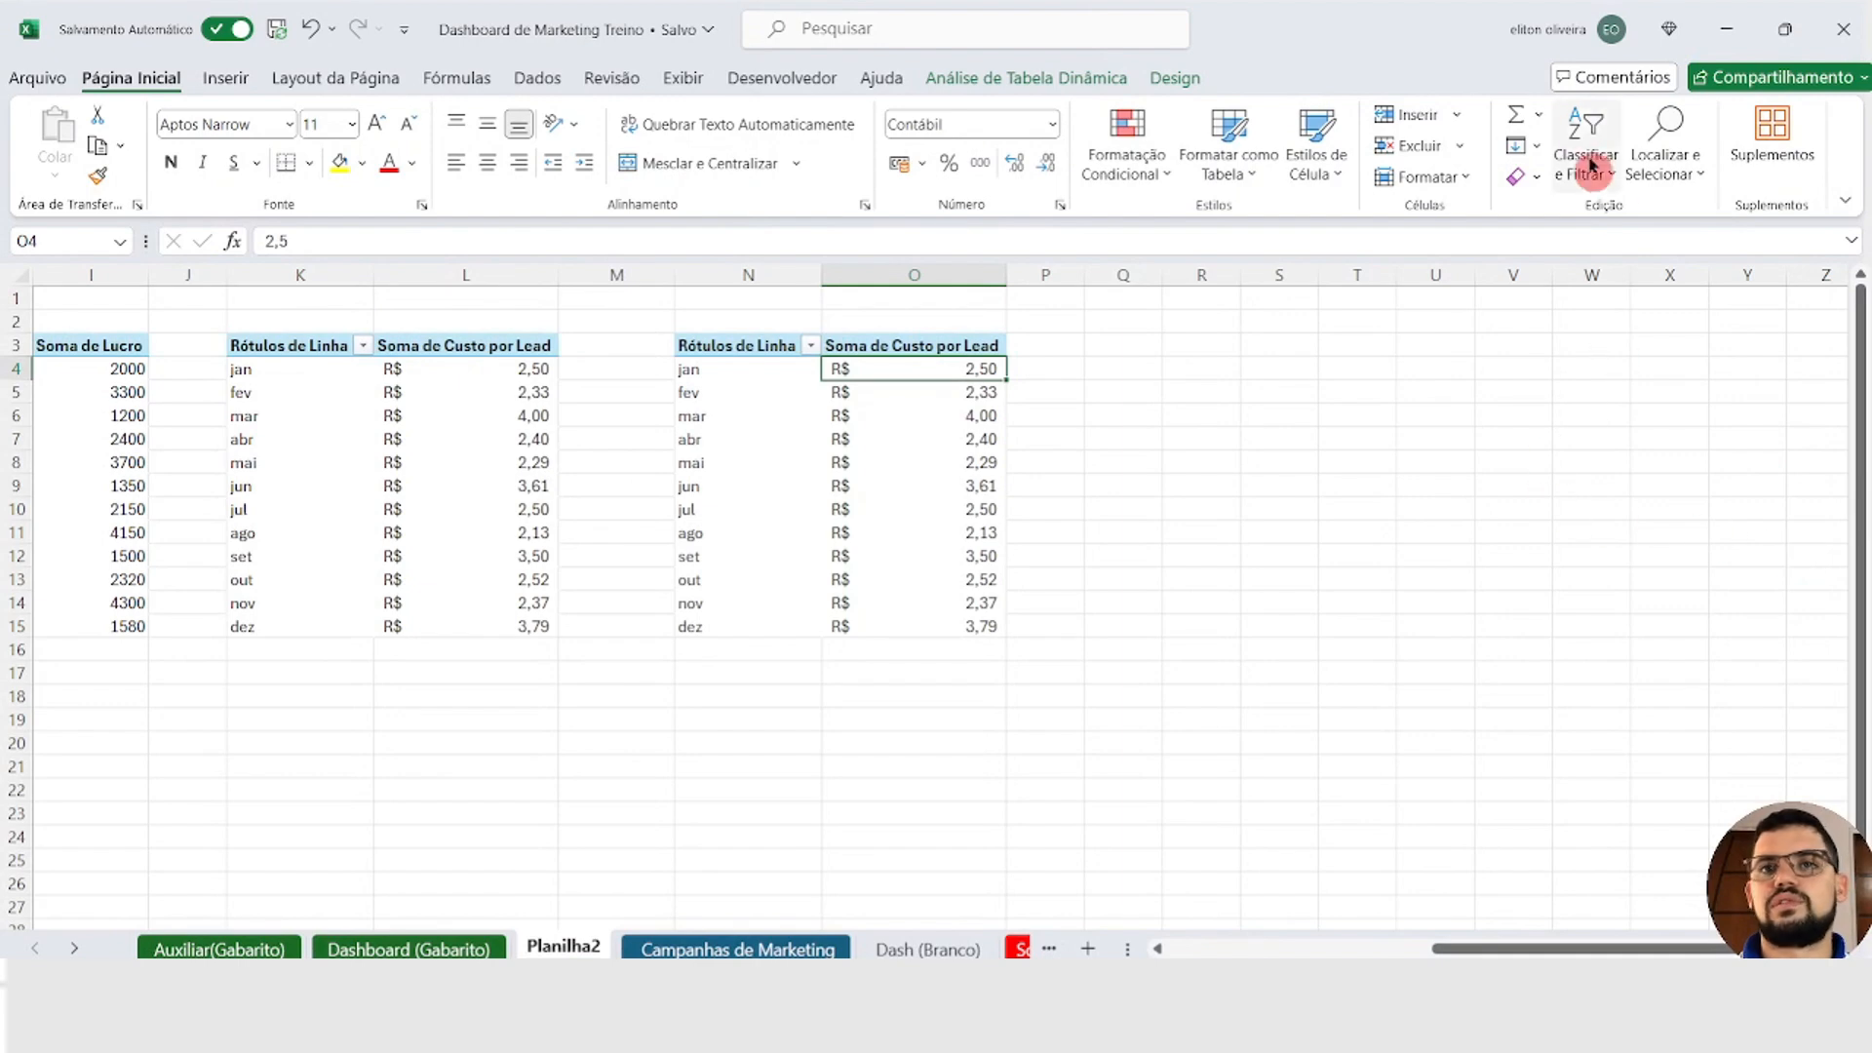
pyautogui.click(1062, 86)
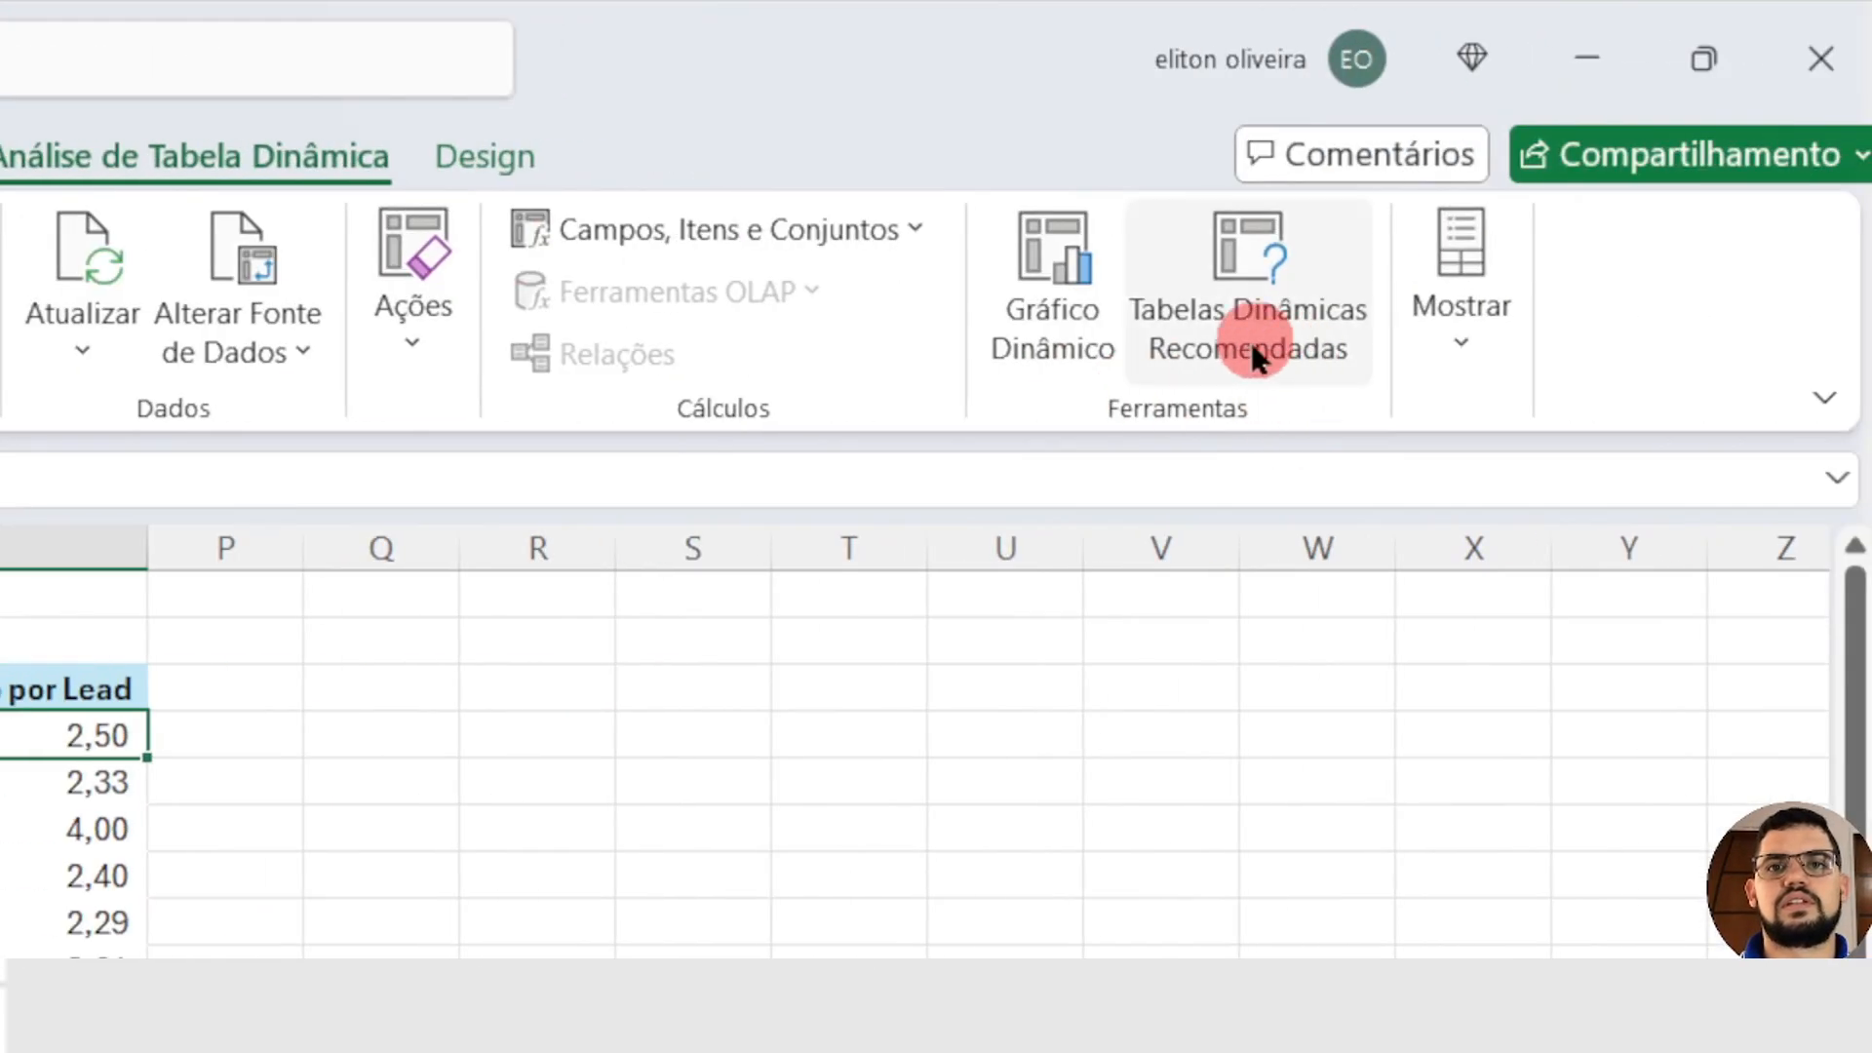
pyautogui.click(1666, 177)
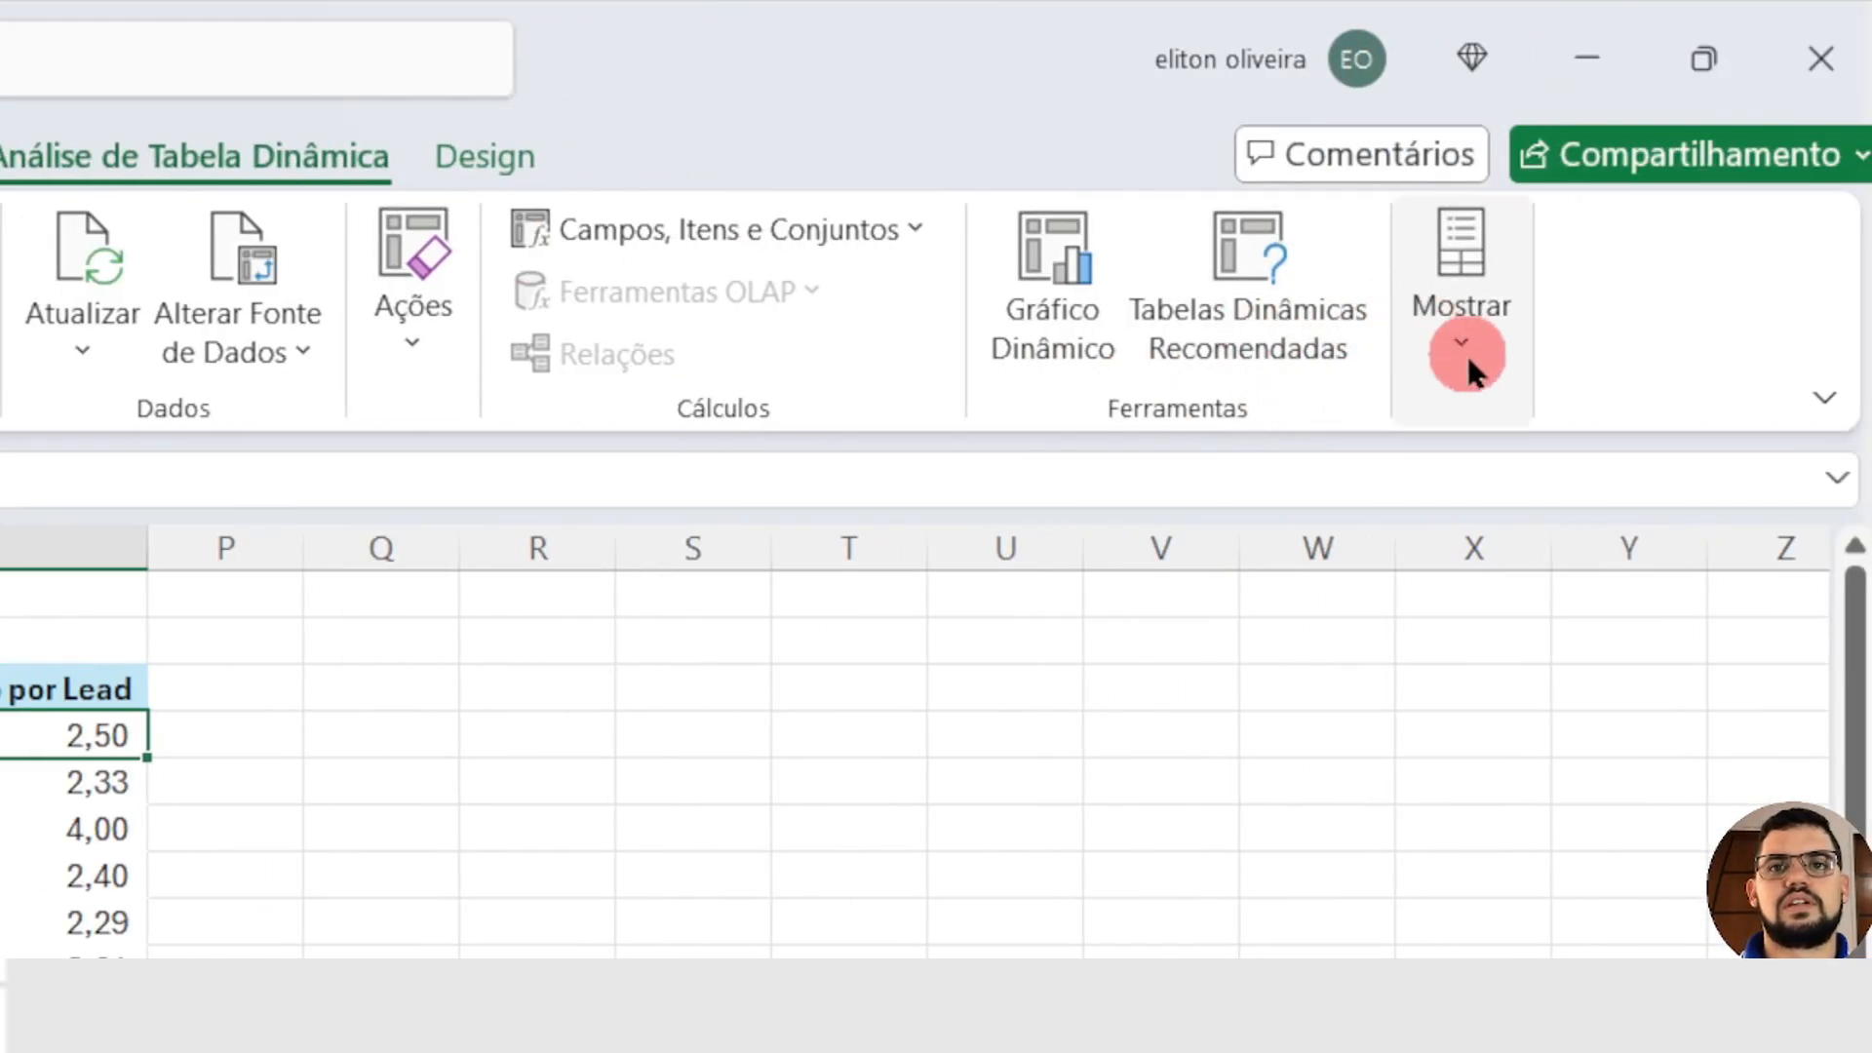
pyautogui.click(1458, 538)
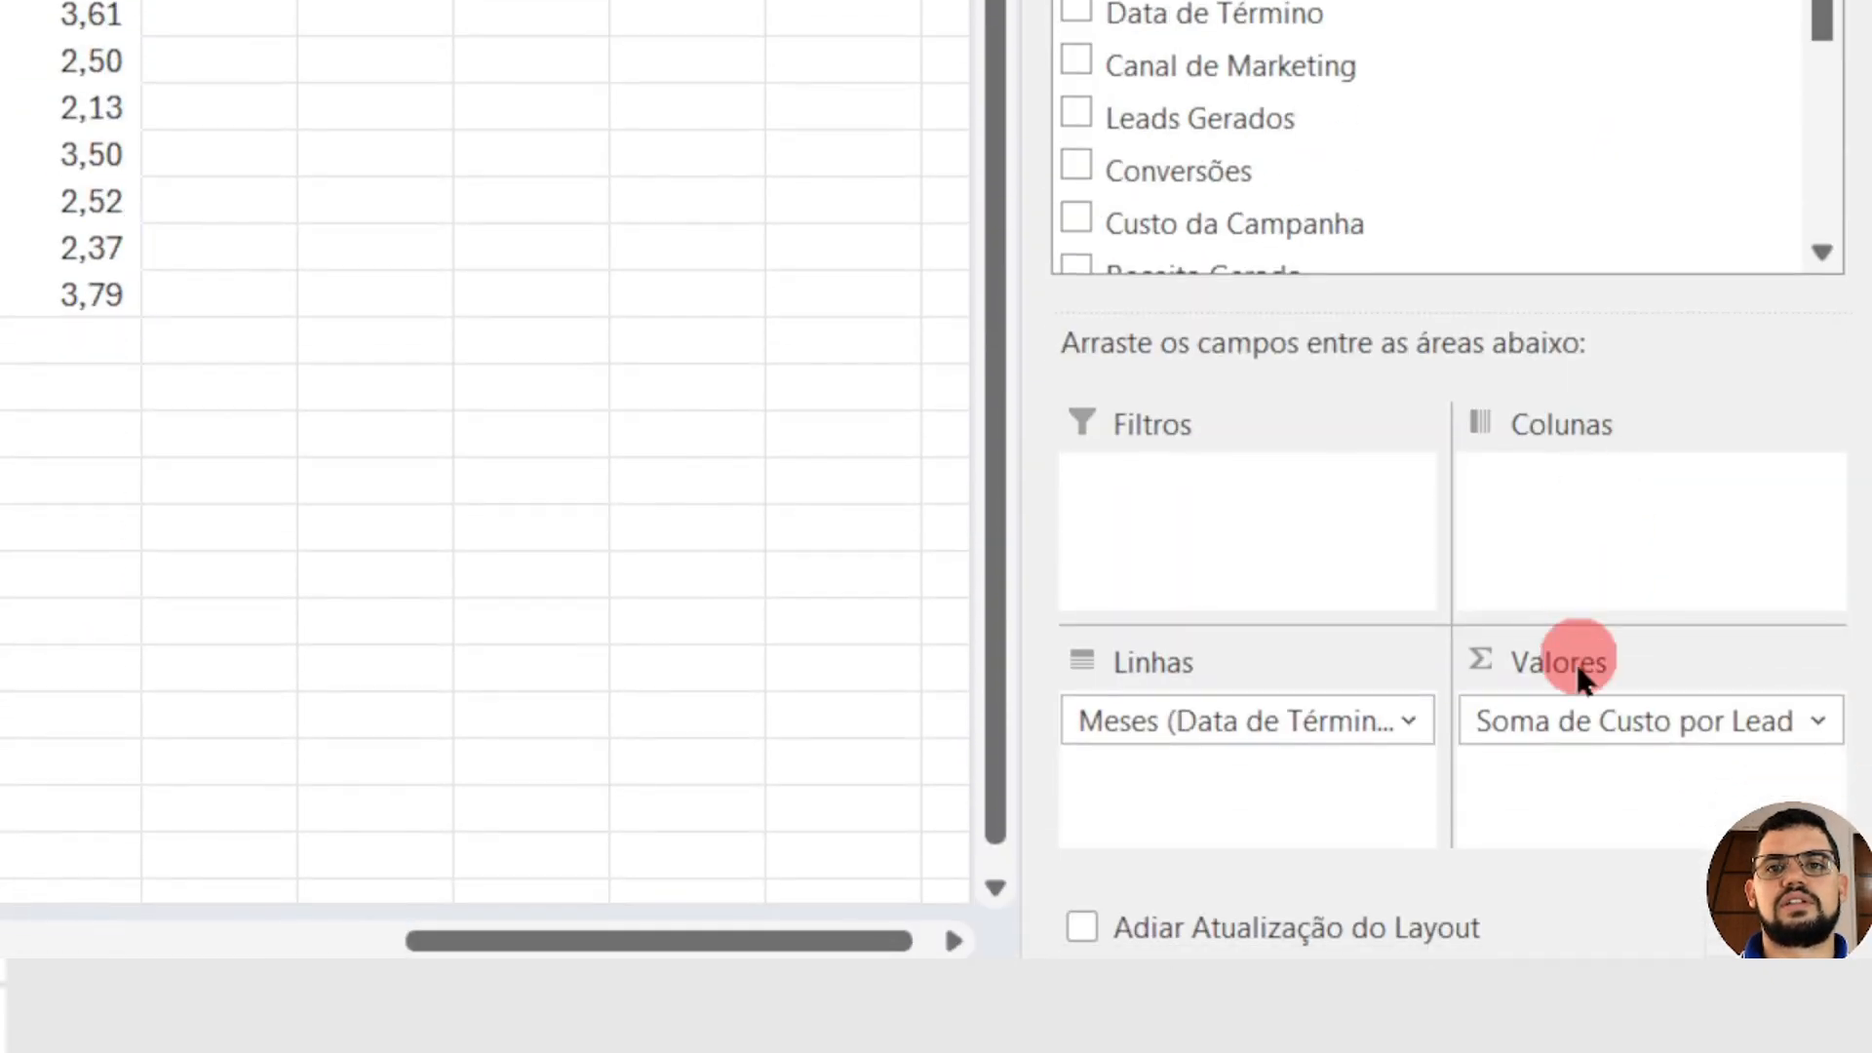
pyautogui.moveTo(1640, 733); pyautogui.dragTo(1566, 156)
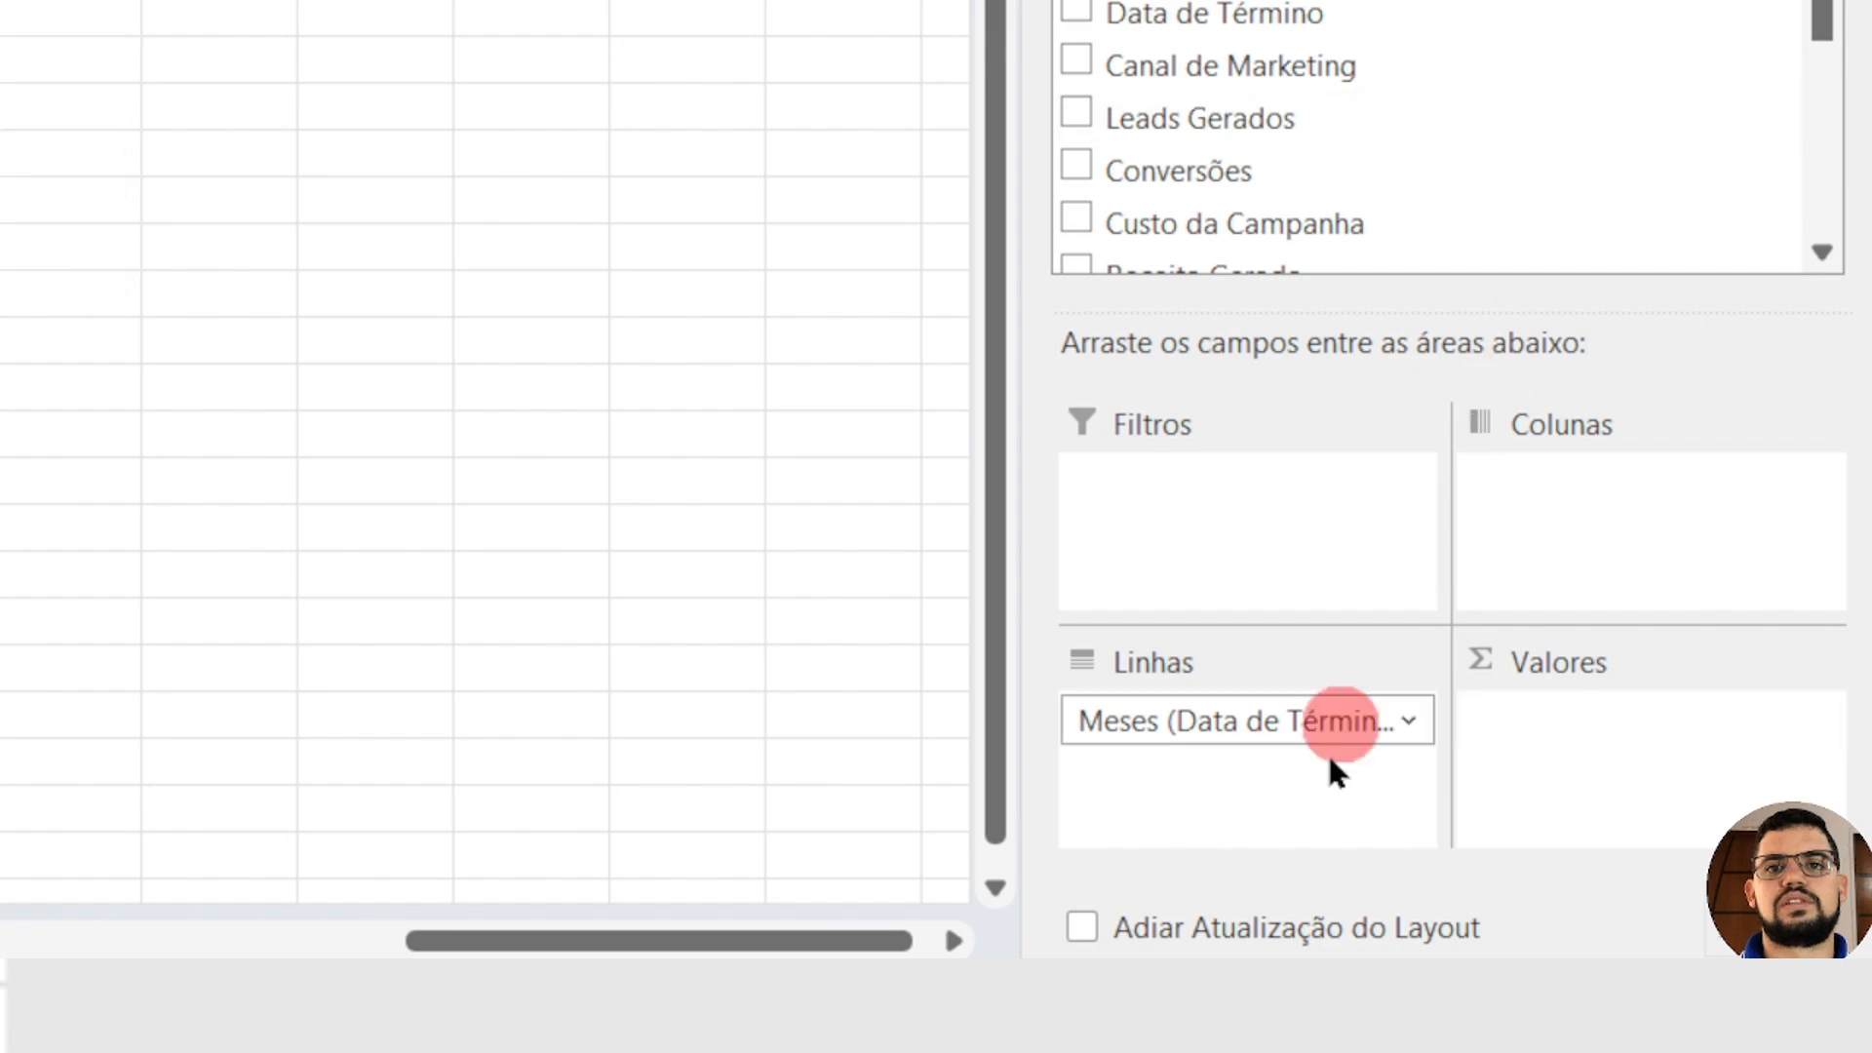
pyautogui.moveTo(1260, 739); pyautogui.dragTo(1309, 149)
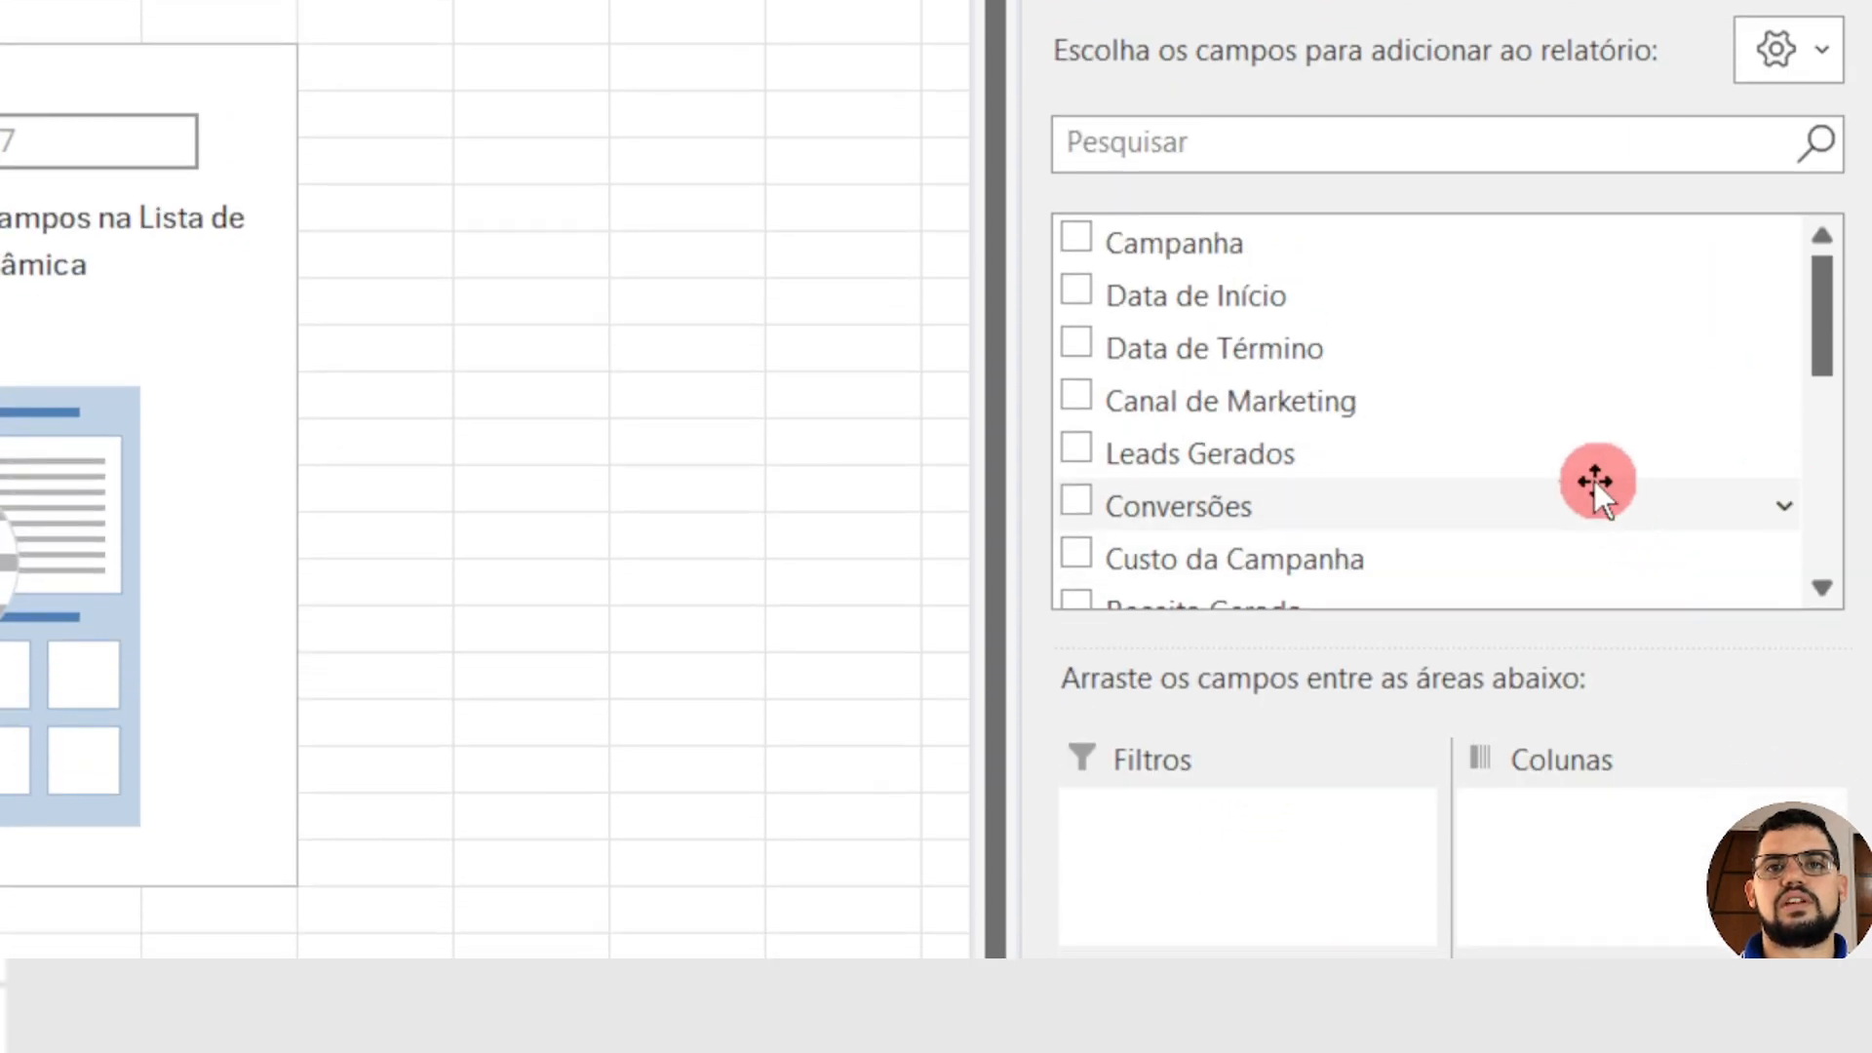
# Step: Set Campanha as the only row field of the emptied PivotTable at N3, without Canal de Marketing
pyautogui.moveTo(1404, 406); pyautogui.dragTo(1211, 741)
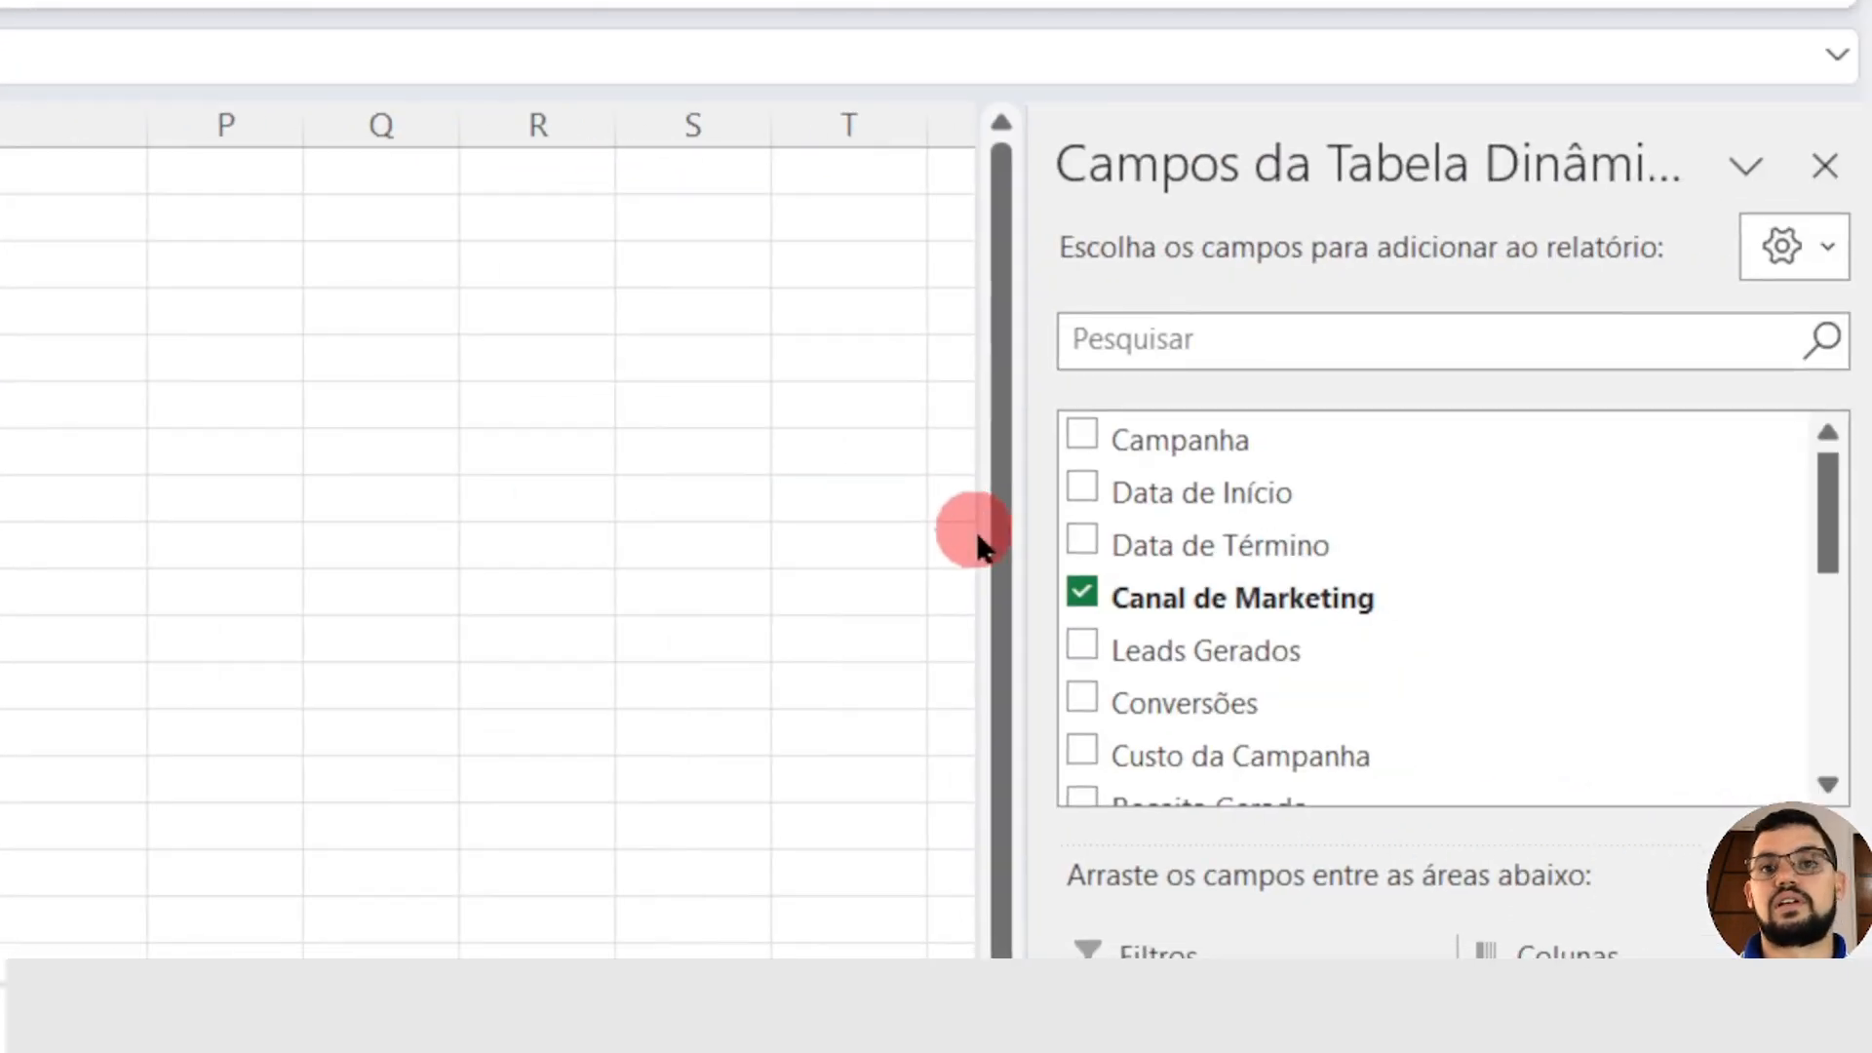
pyautogui.click(1082, 592)
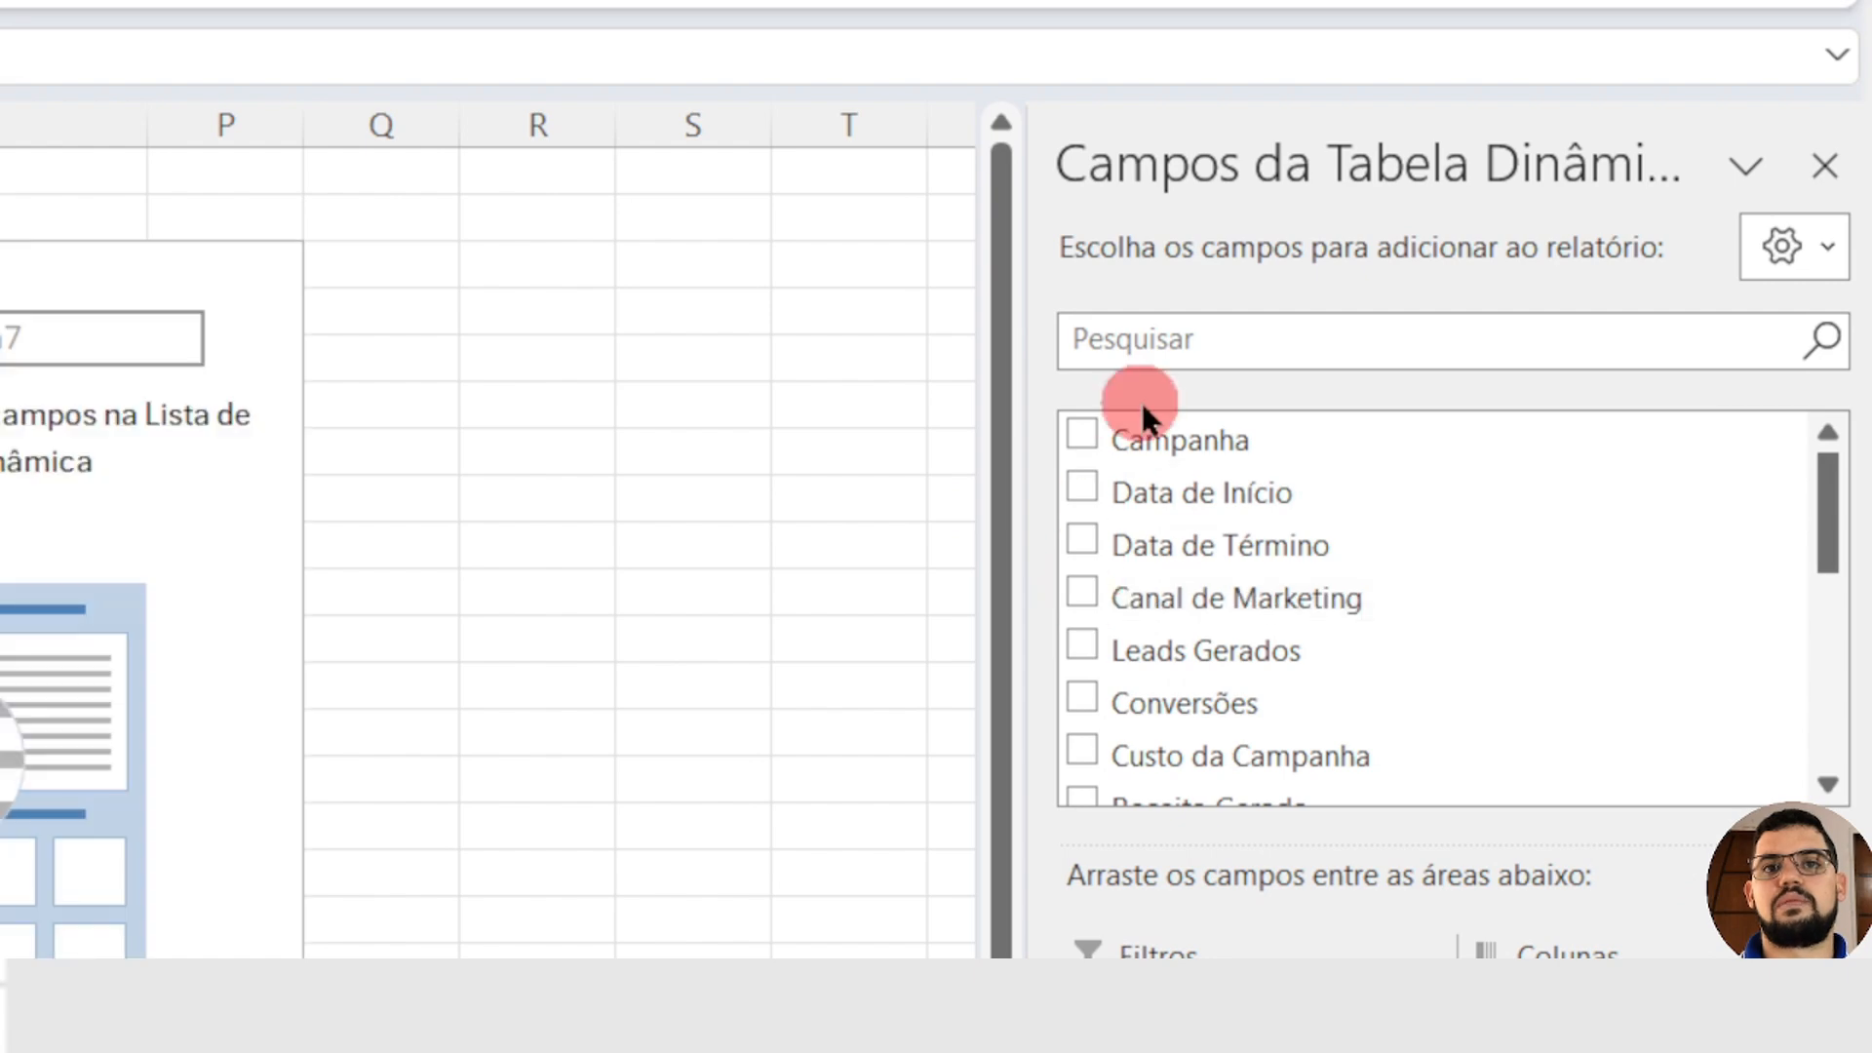
pyautogui.moveTo(1213, 442); pyautogui.dragTo(1225, 1052)
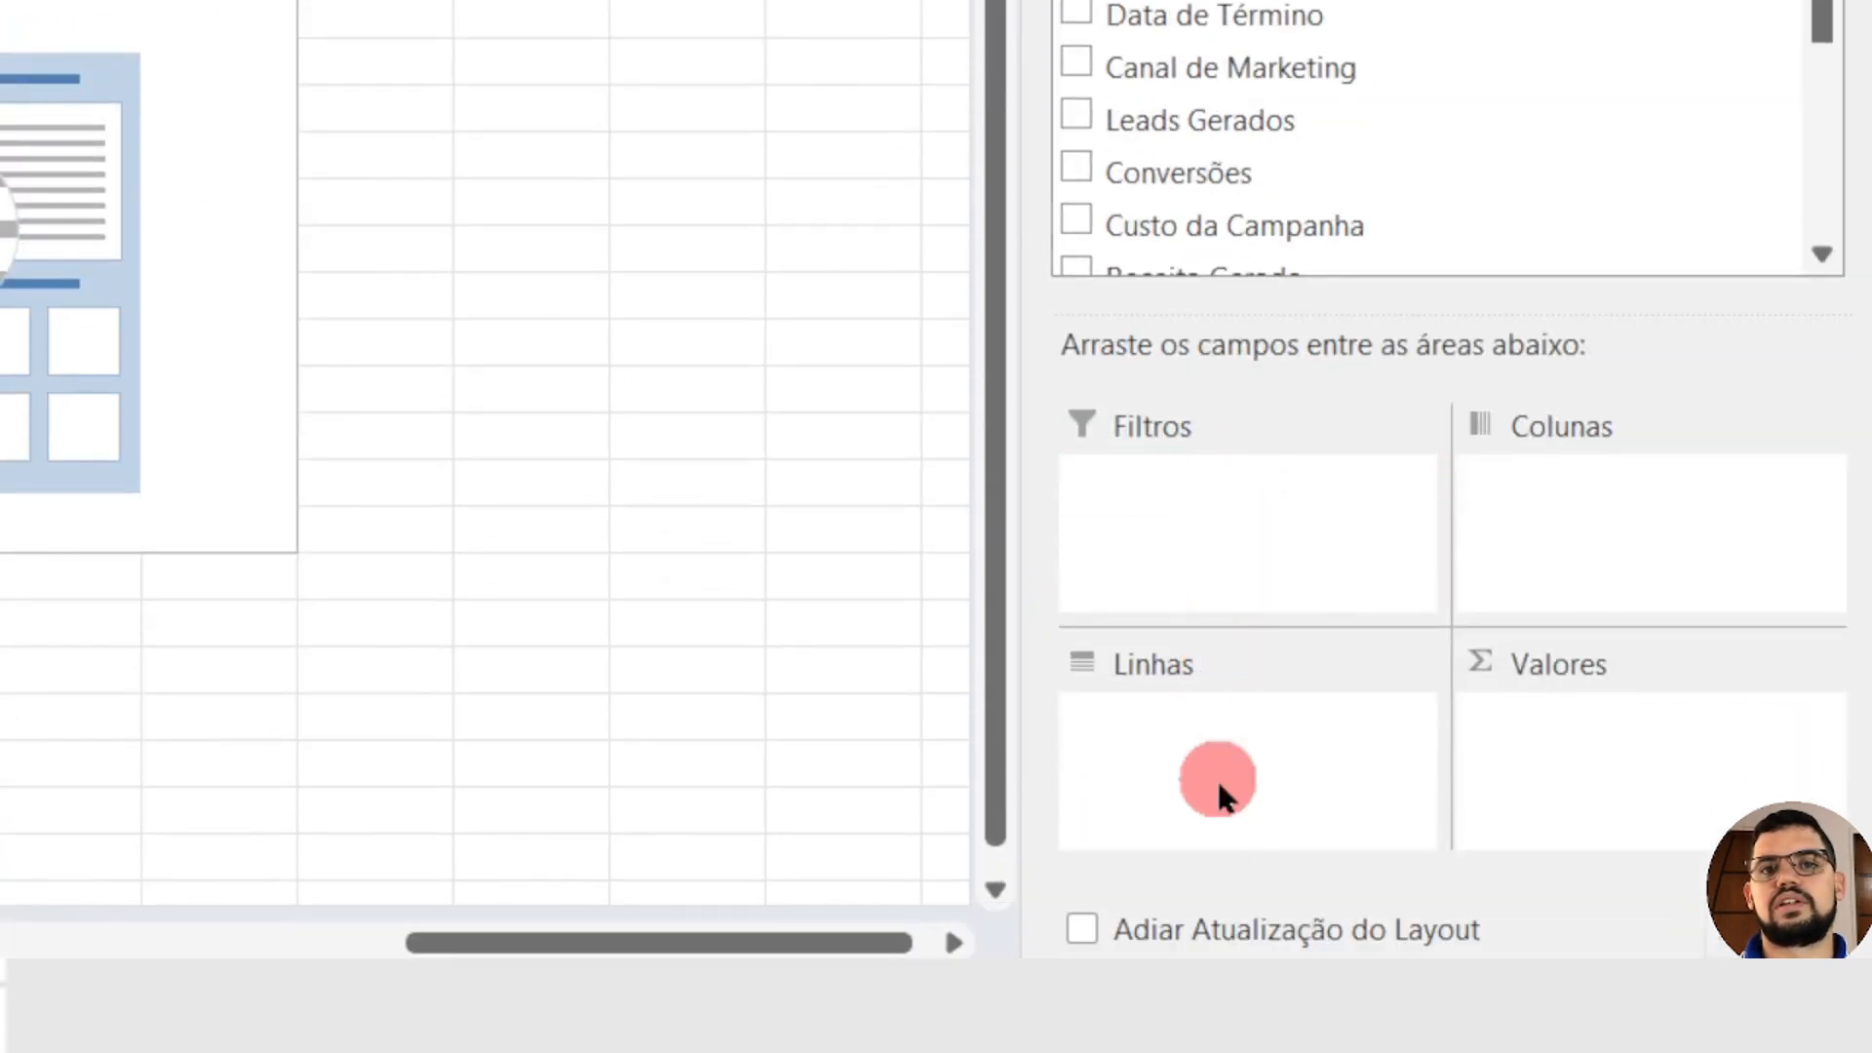
pyautogui.moveTo(1221, 795); pyautogui.dragTo(1221, 794)
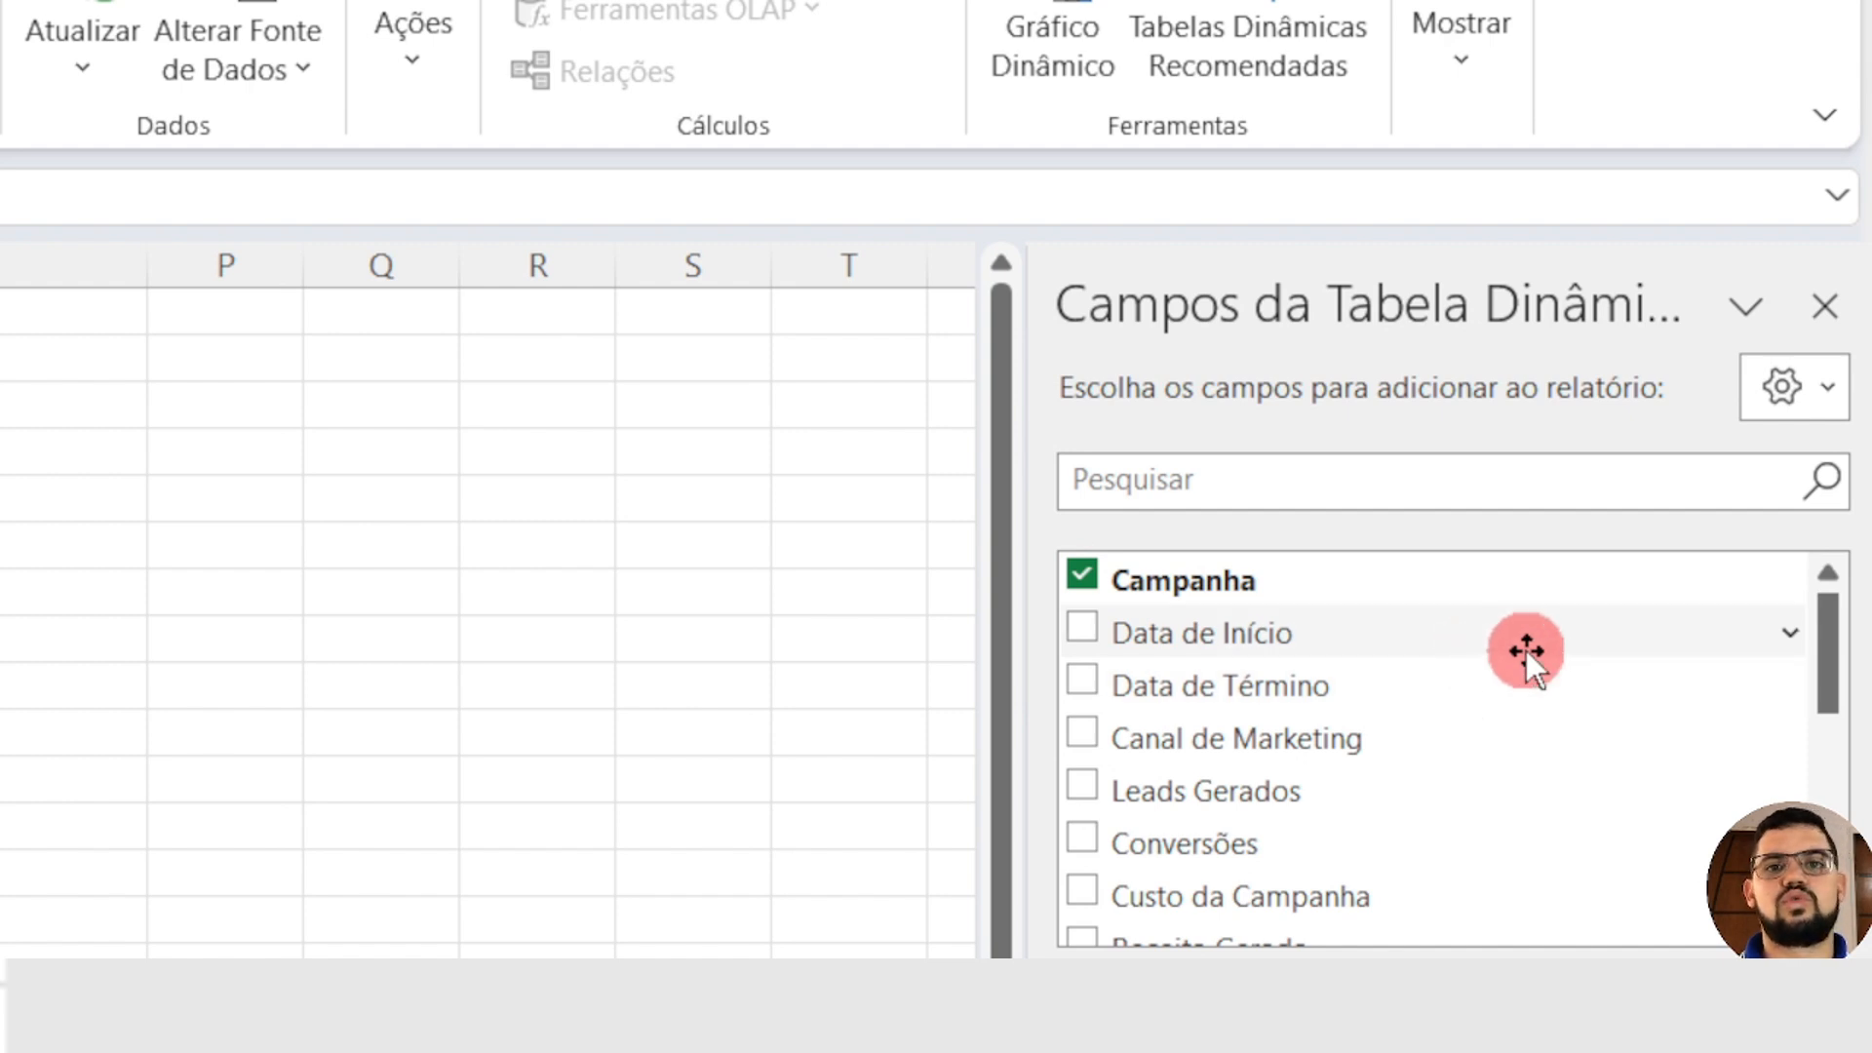
# Step: Add the sums of Custo por Lead, Leads Gerados, Taxa de Conversão and Custo da Campanha, in that order, as values of the campaign PivotTable
pyautogui.scroll(-2, 1474, 807)
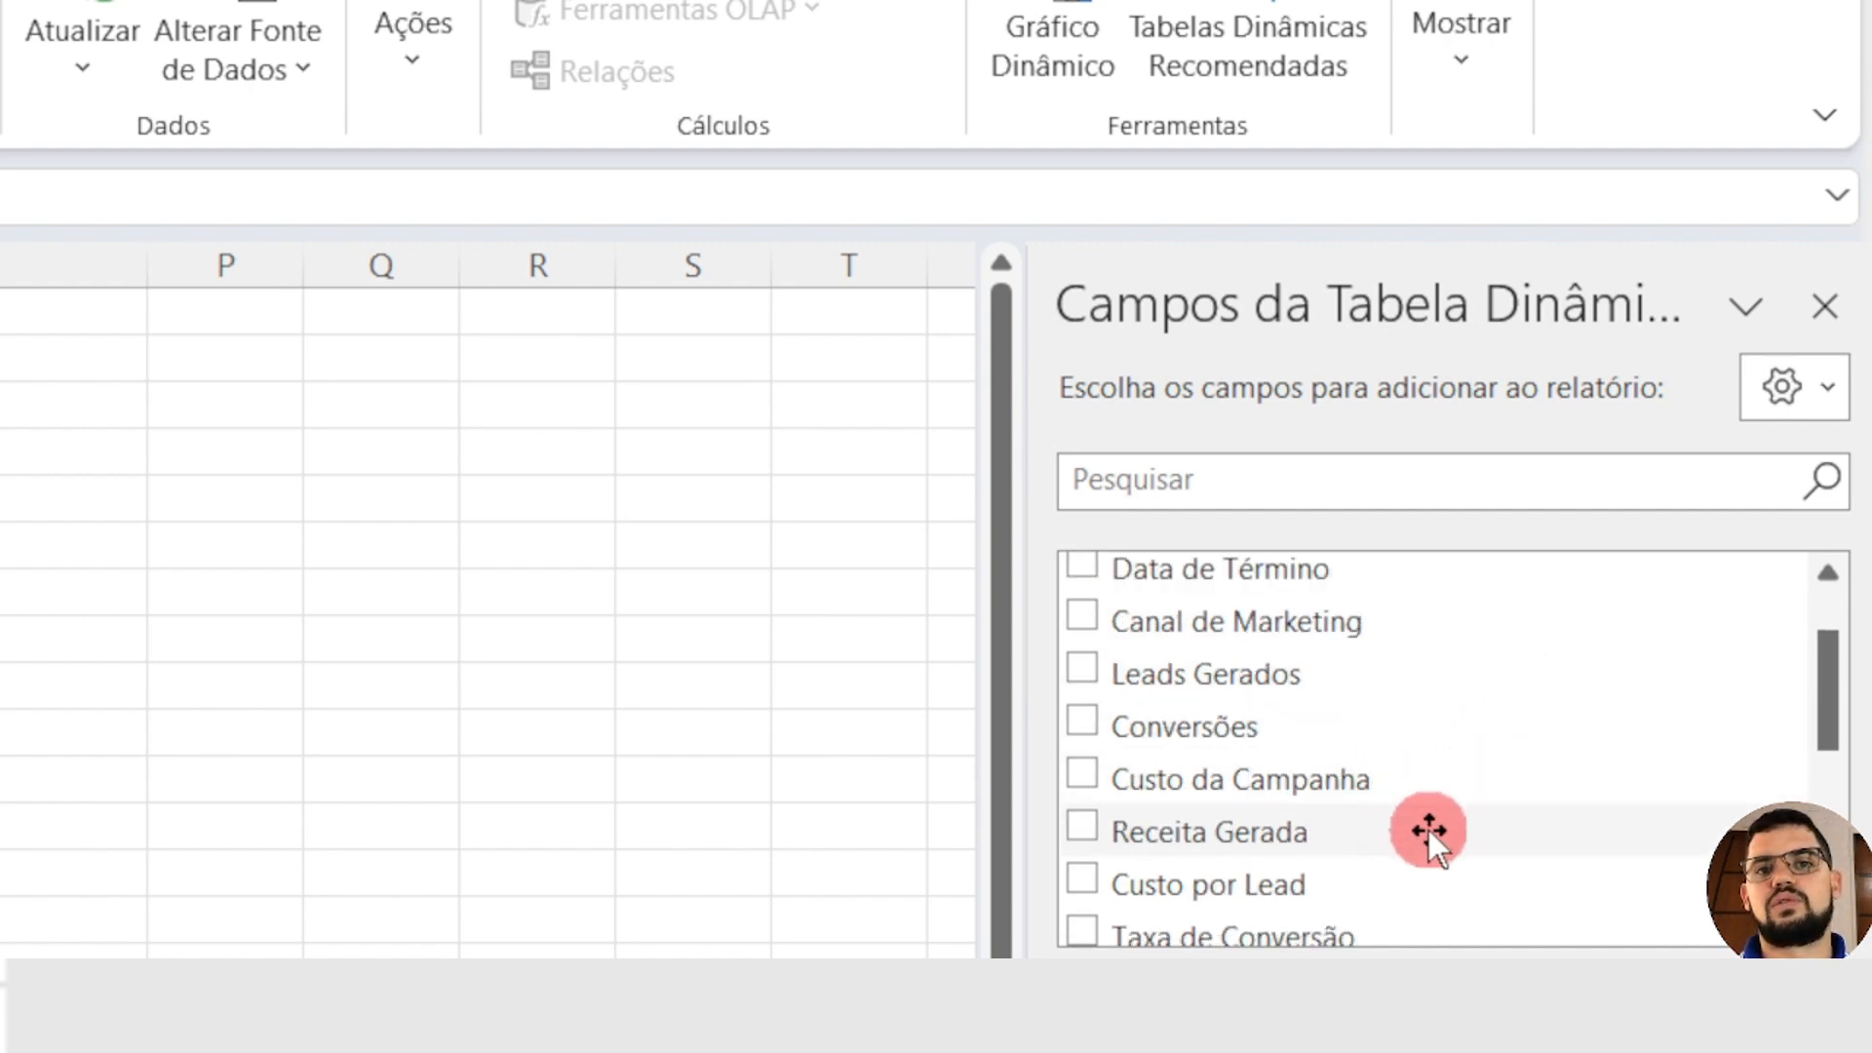
pyautogui.moveTo(1402, 889); pyautogui.dragTo(1432, 985)
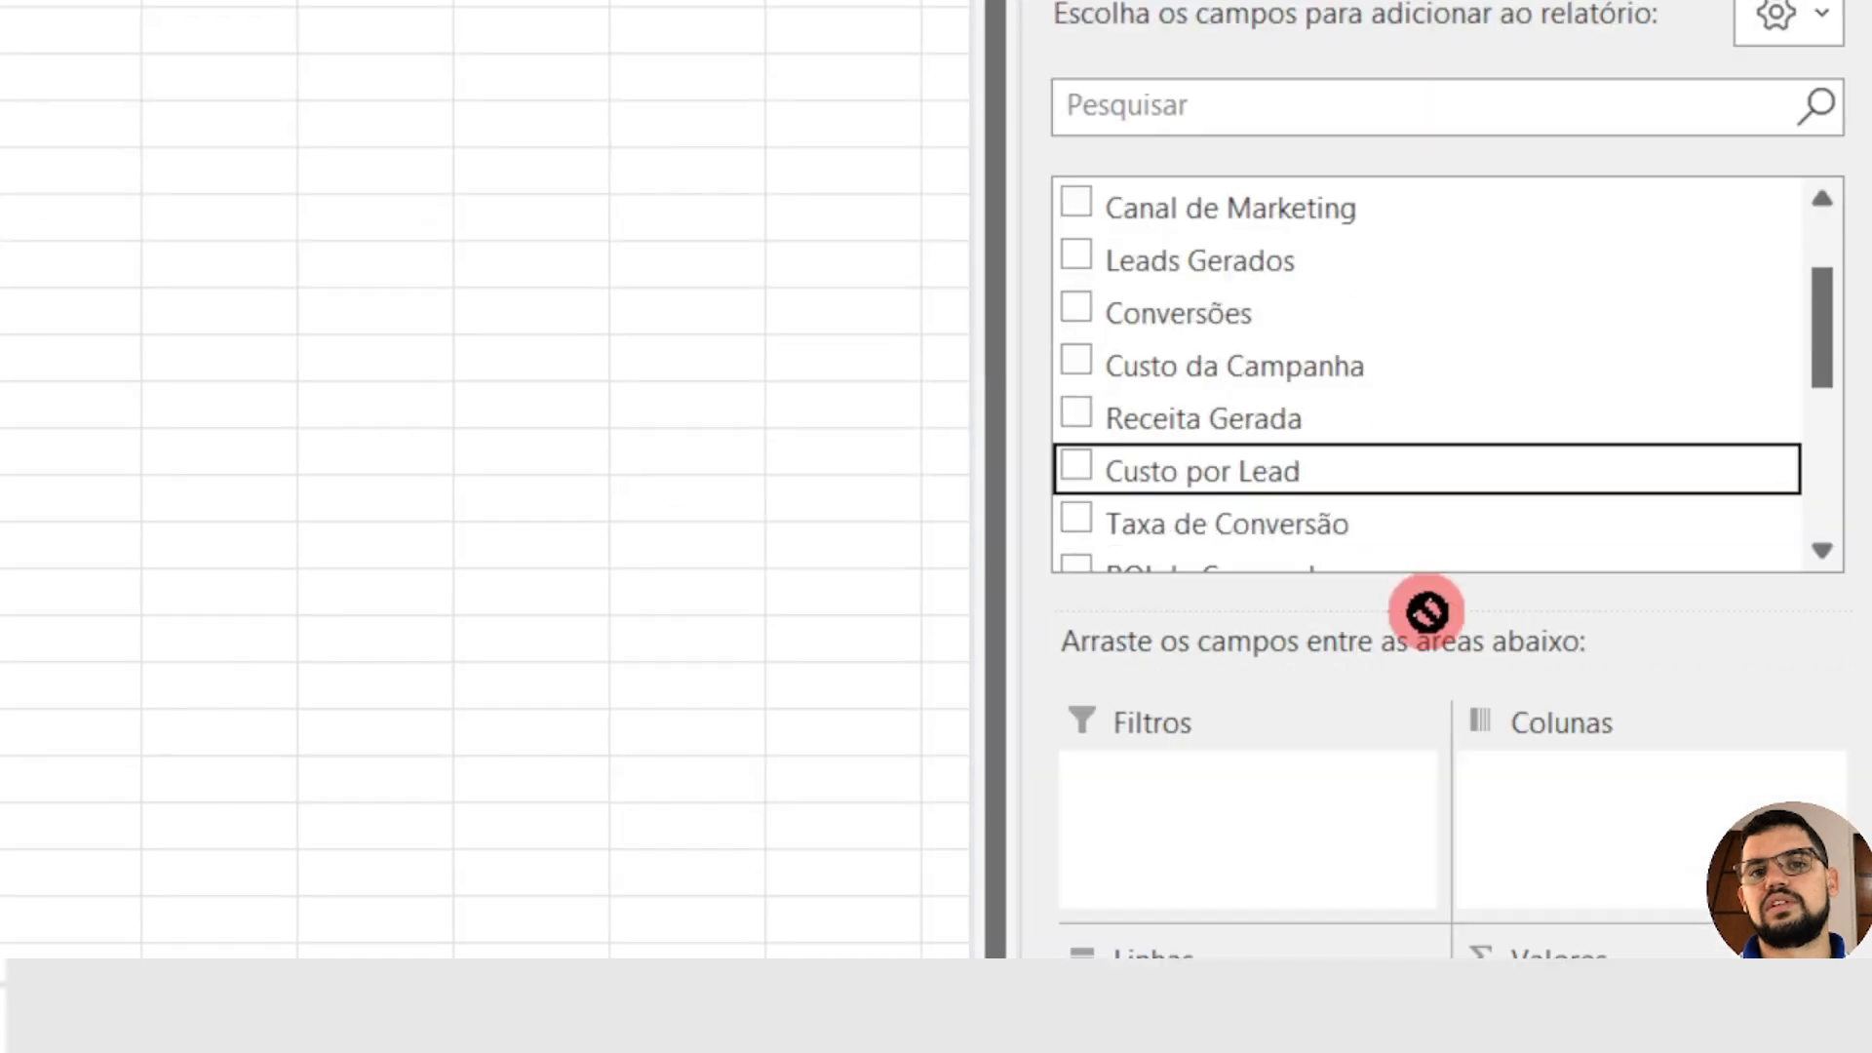
pyautogui.moveTo(1426, 611); pyautogui.dragTo(1609, 634)
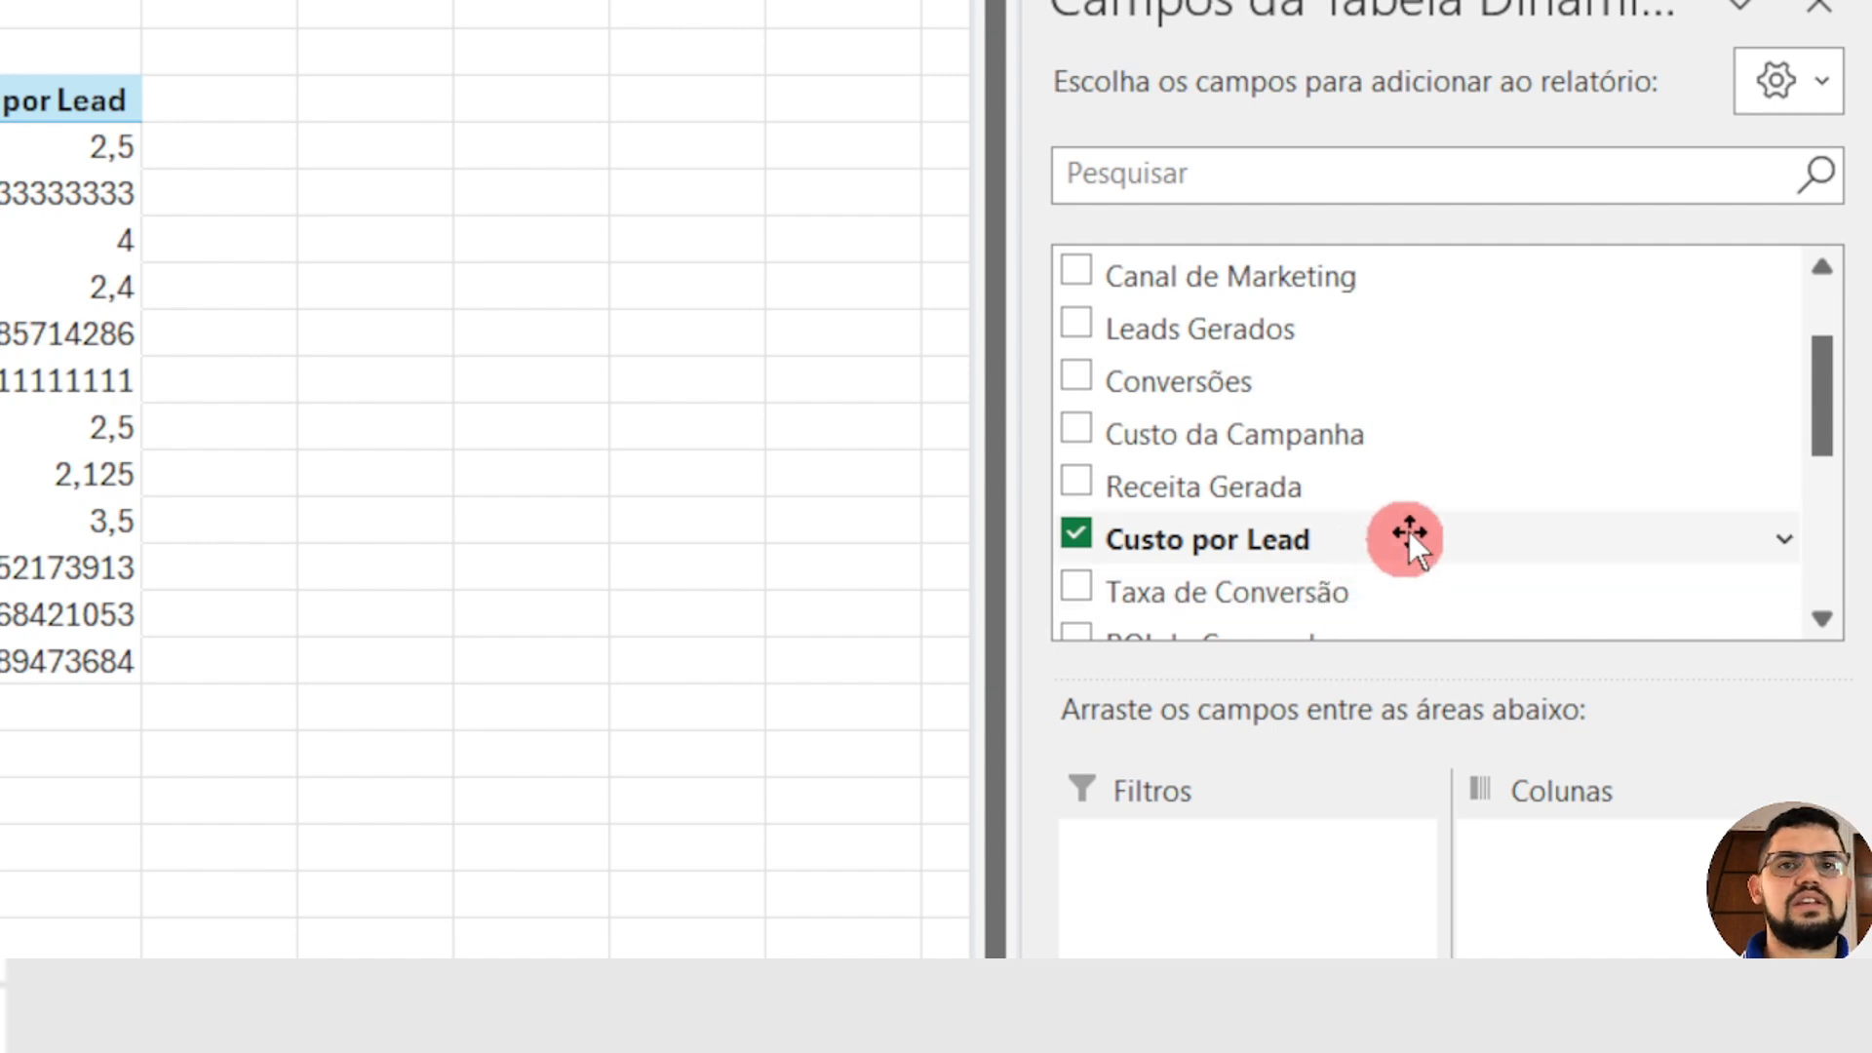
pyautogui.moveTo(1366, 320); pyautogui.dragTo(1599, 683)
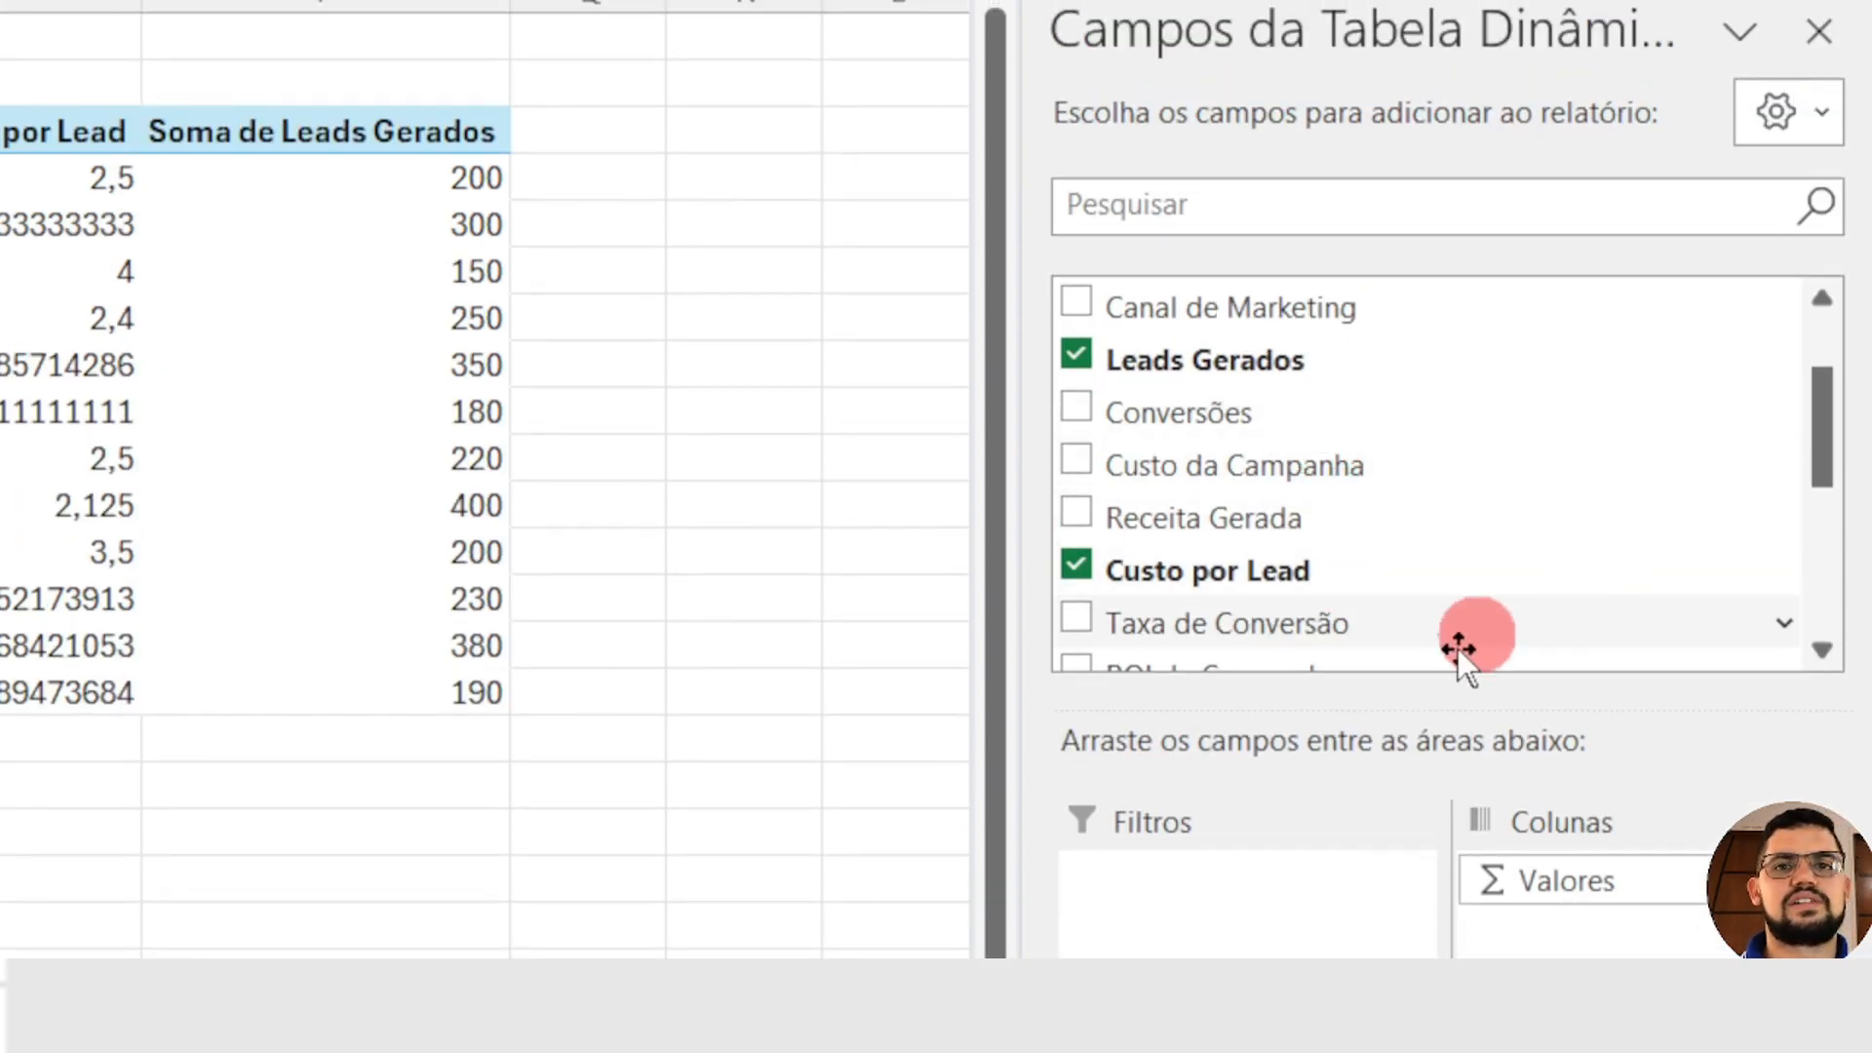
pyautogui.moveTo(1362, 618); pyautogui.dragTo(1648, 741)
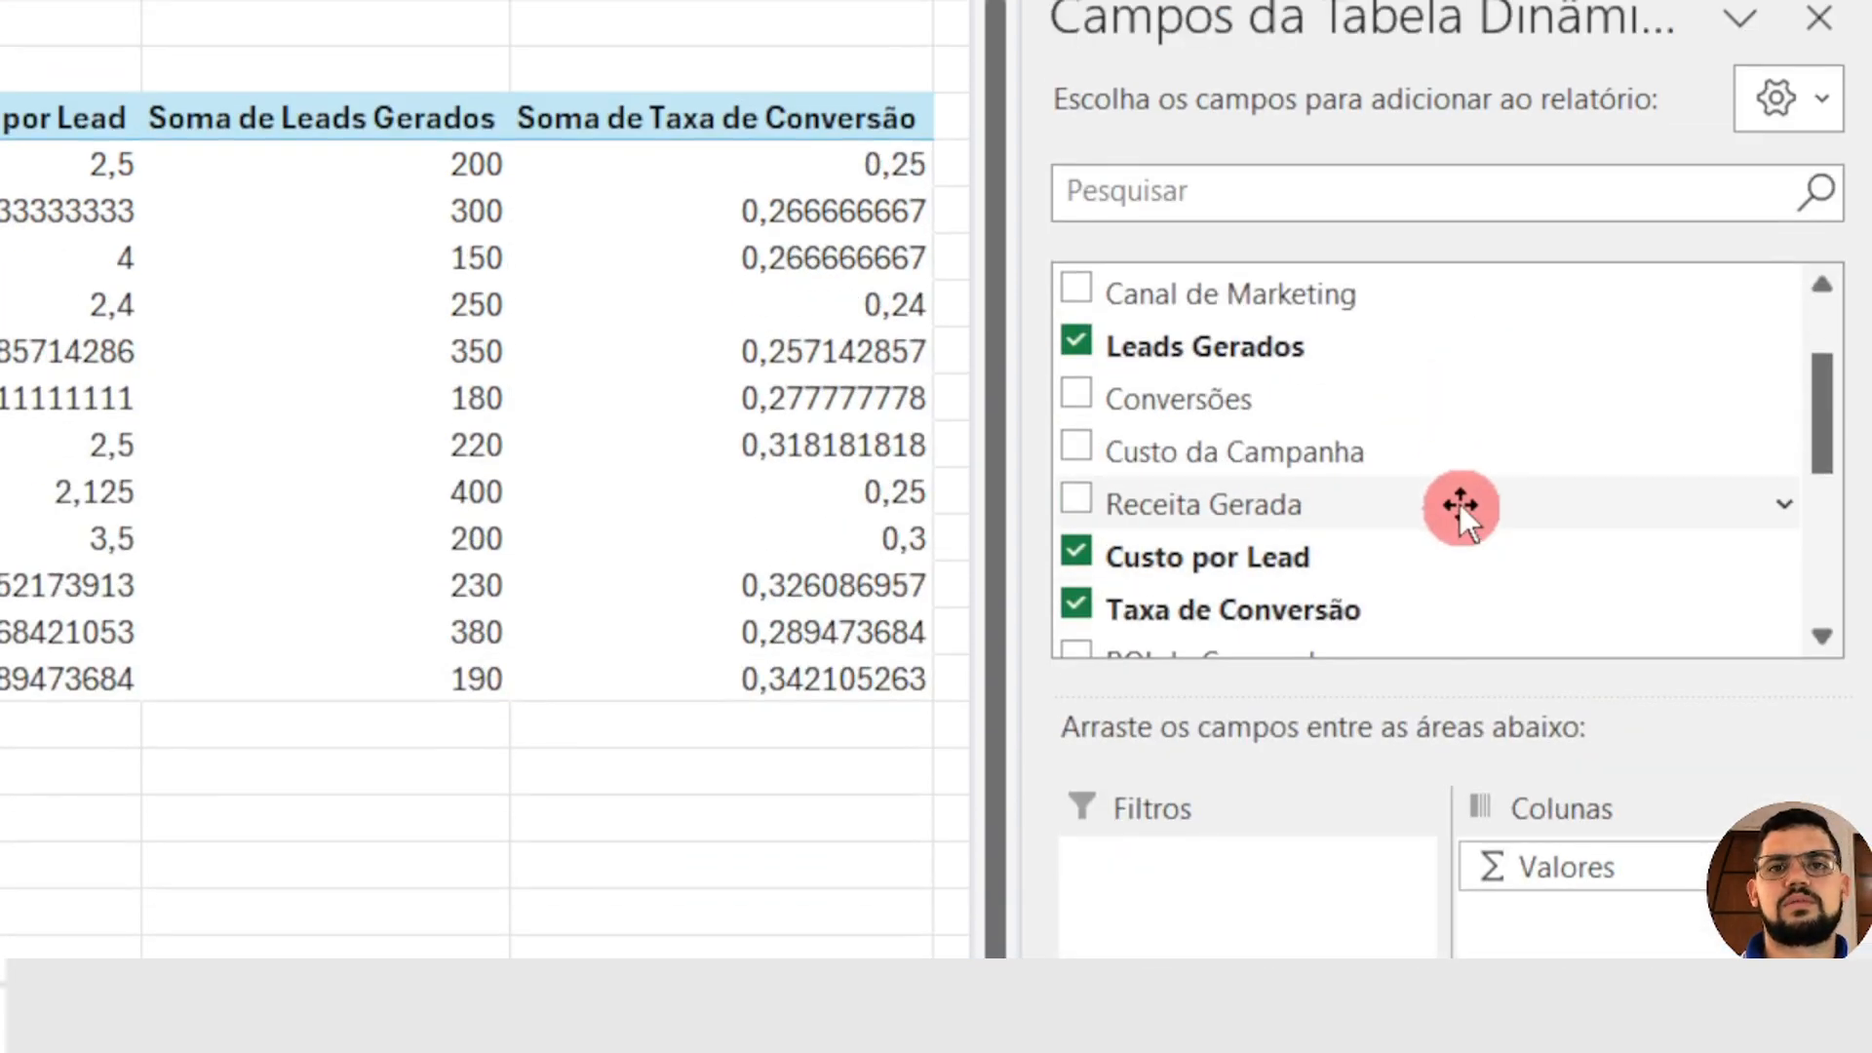
pyautogui.moveTo(1349, 455); pyautogui.dragTo(1642, 745)
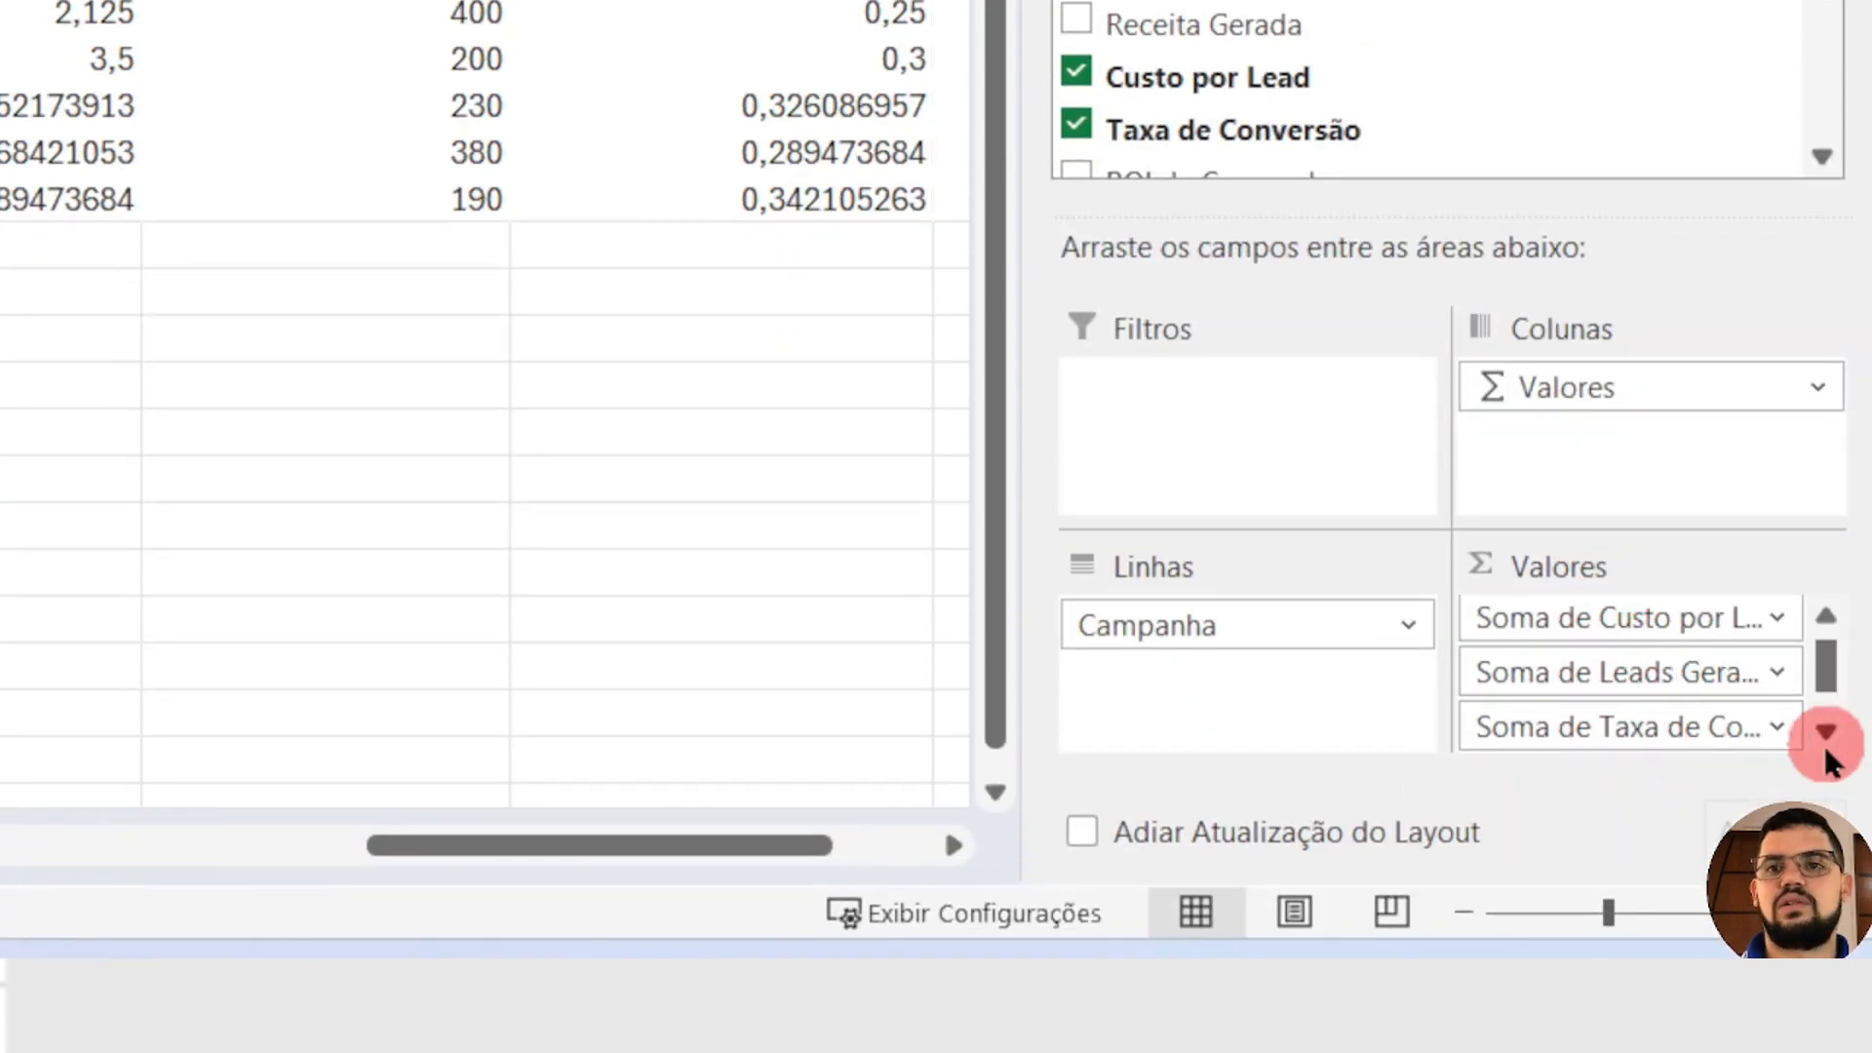
pyautogui.click(1826, 736)
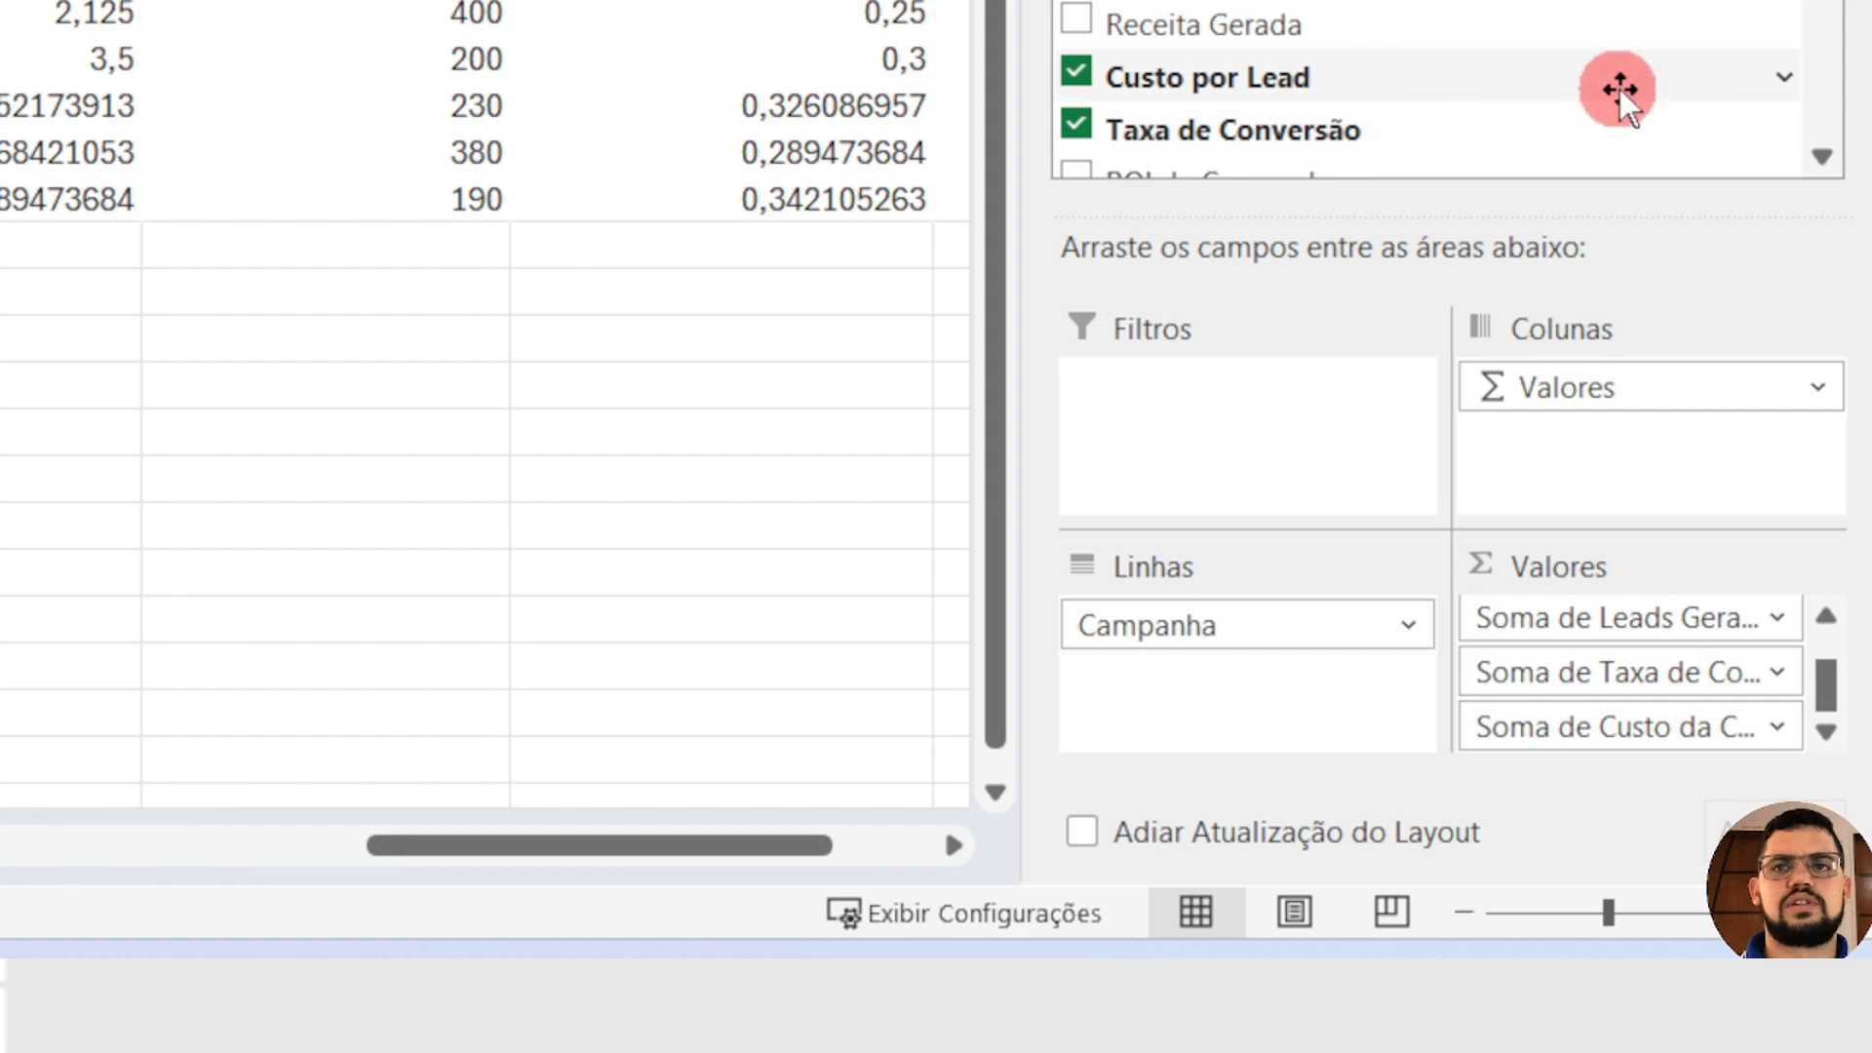
# Step: Add the sums of Receita Gerada and Lucro, in that order, as the last values of the campaign PivotTable
pyautogui.scroll(1, 1618, 90)
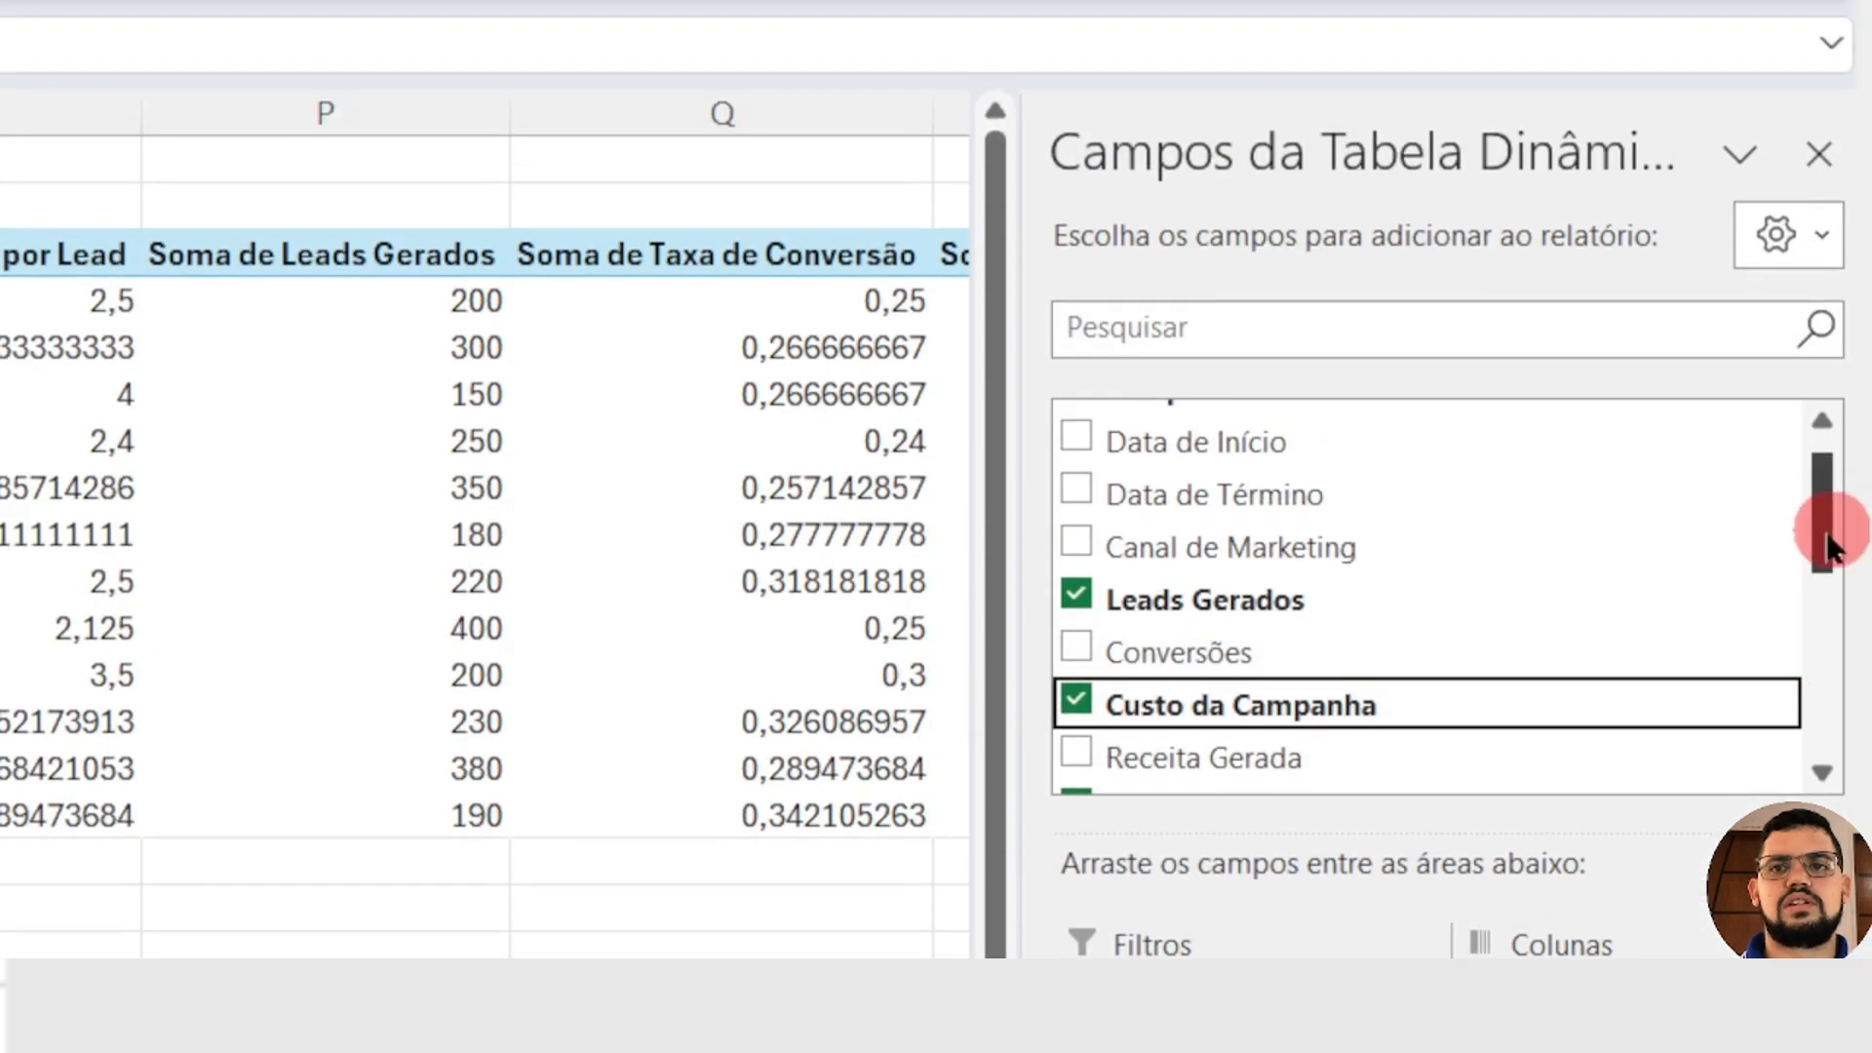
pyautogui.moveTo(1826, 546); pyautogui.dragTo(1826, 648)
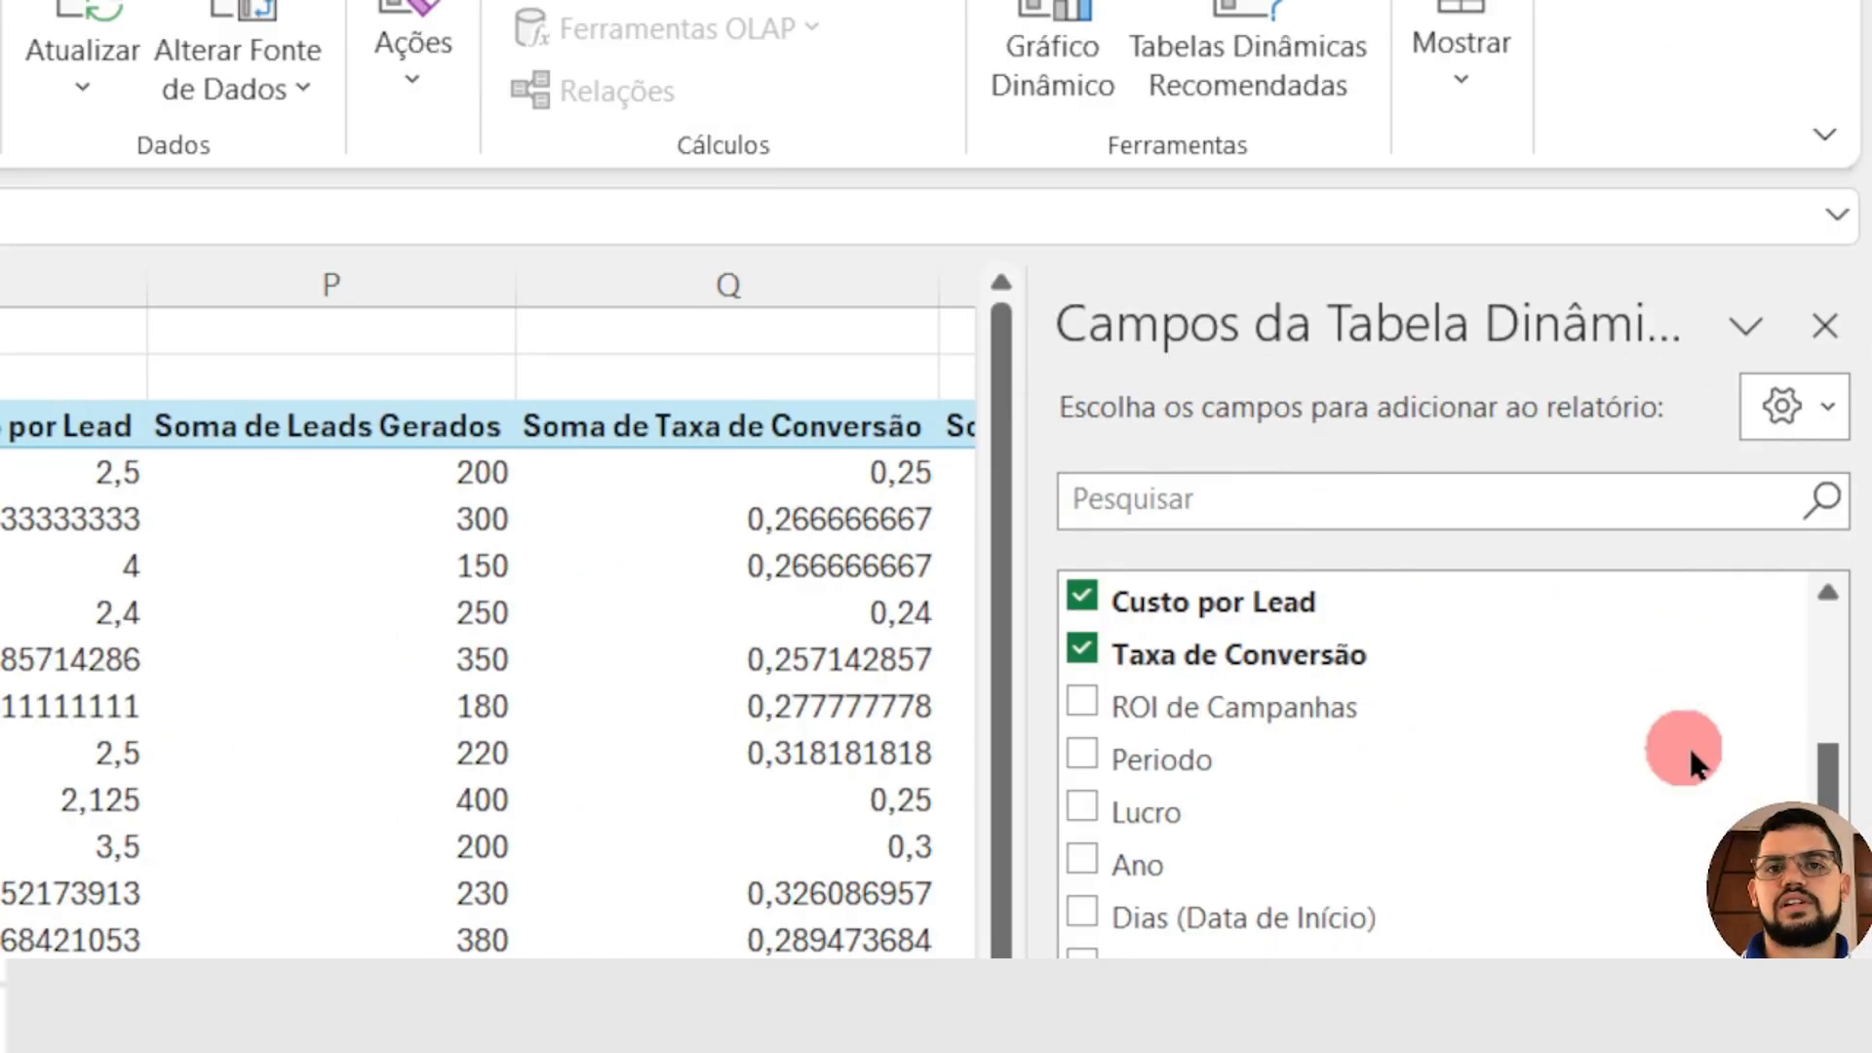
pyautogui.scroll(-1, 1671, 822)
pyautogui.scroll(2, 1617, 810)
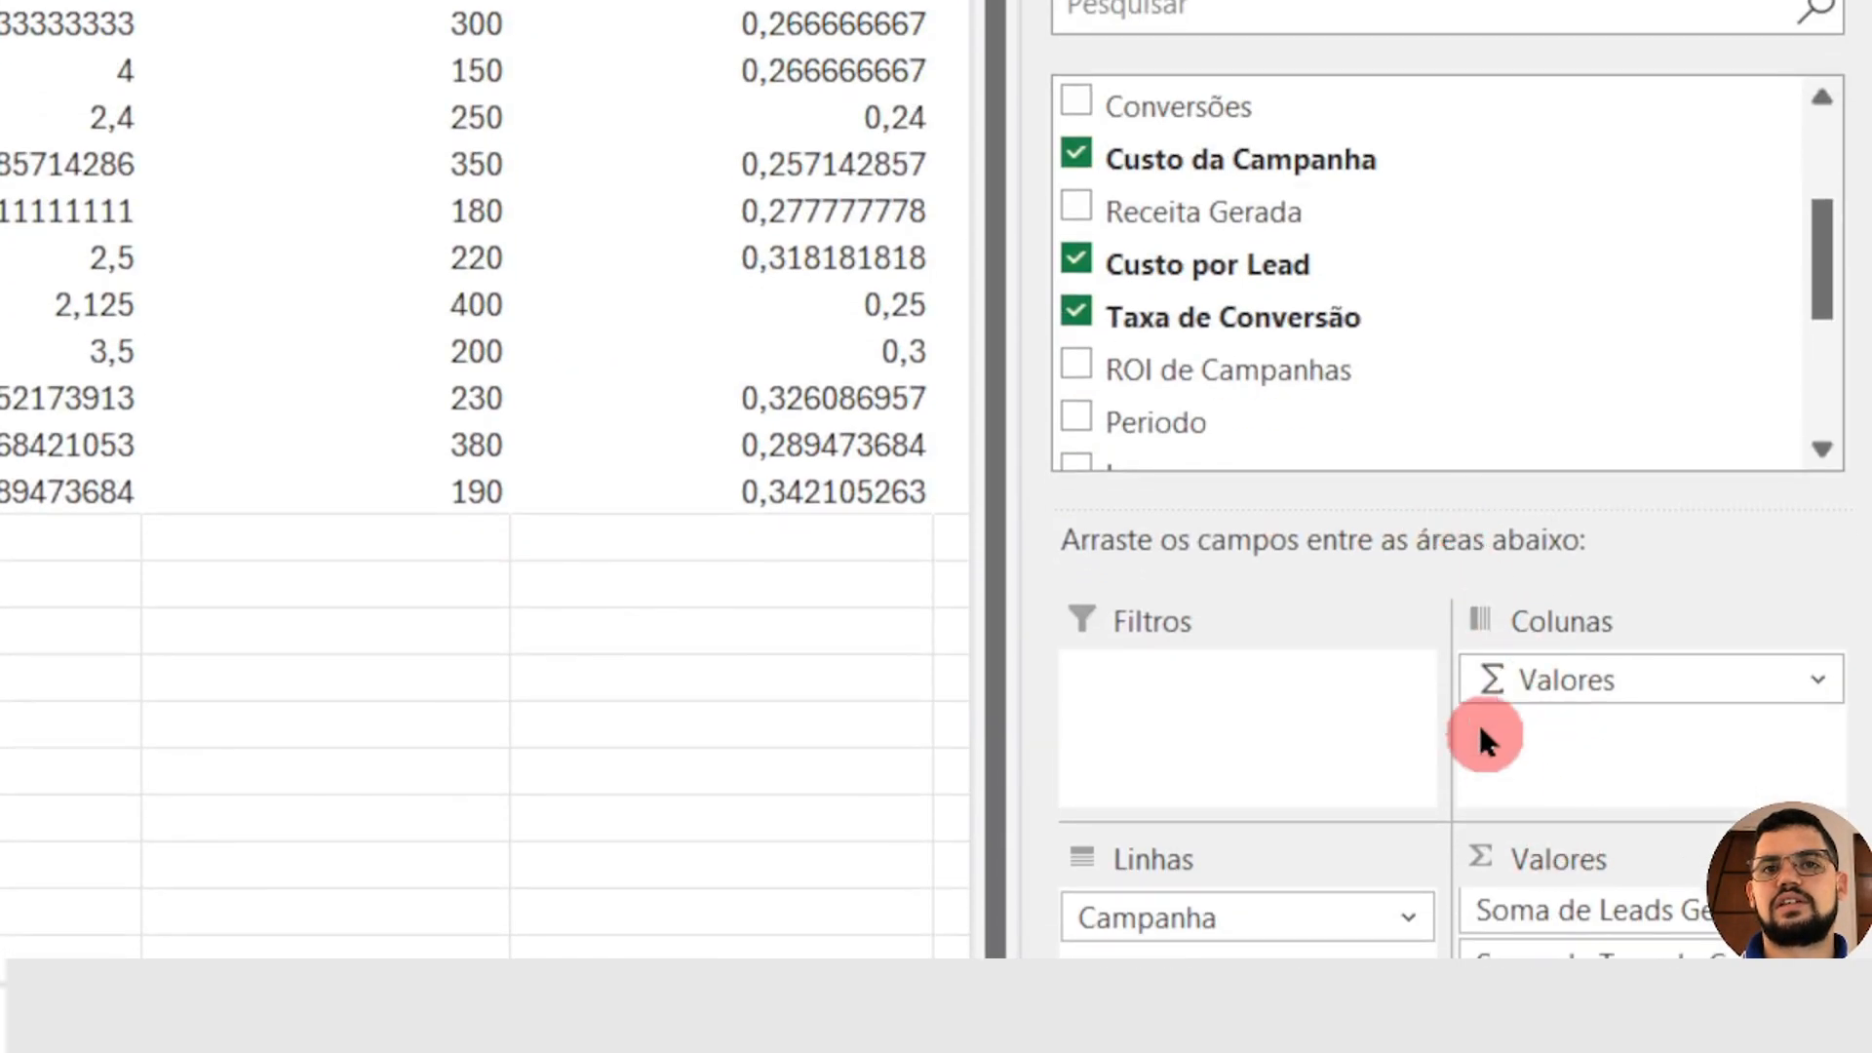
pyautogui.moveTo(1240, 706); pyautogui.dragTo(1244, 750)
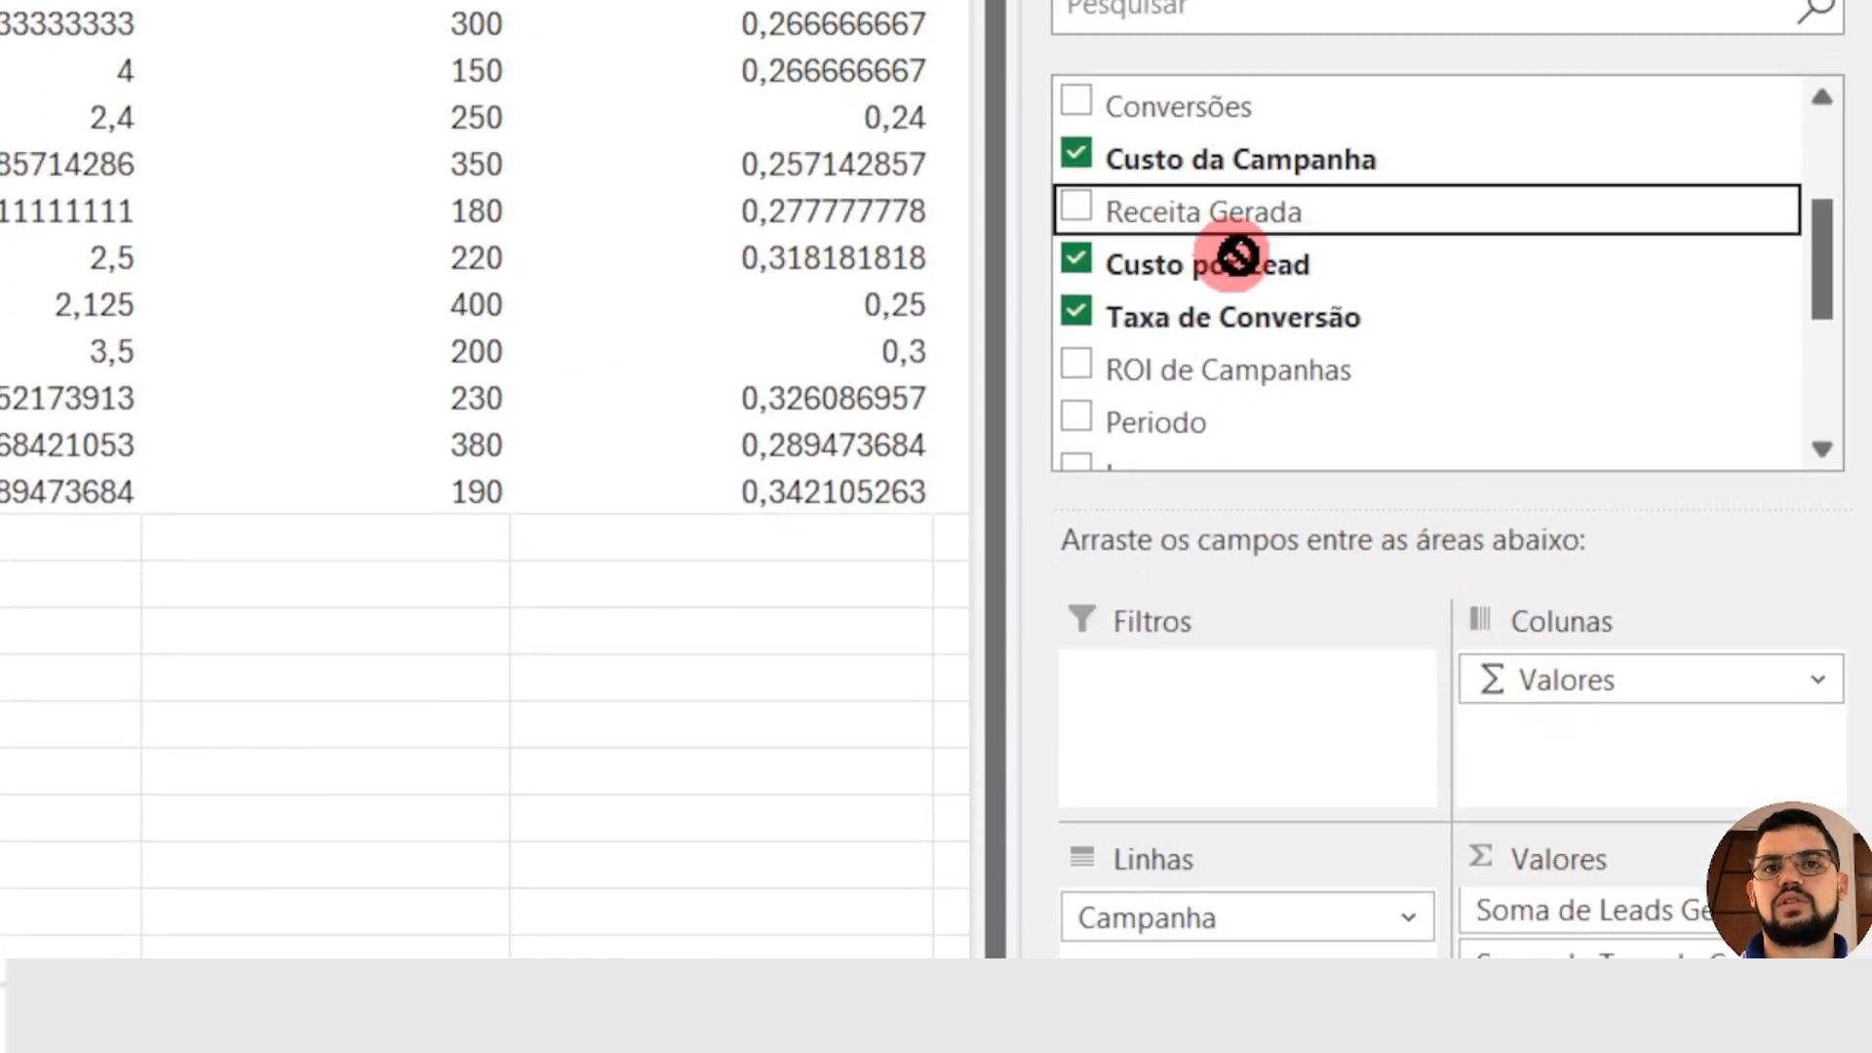
pyautogui.moveTo(1236, 255); pyautogui.dragTo(1633, 1044)
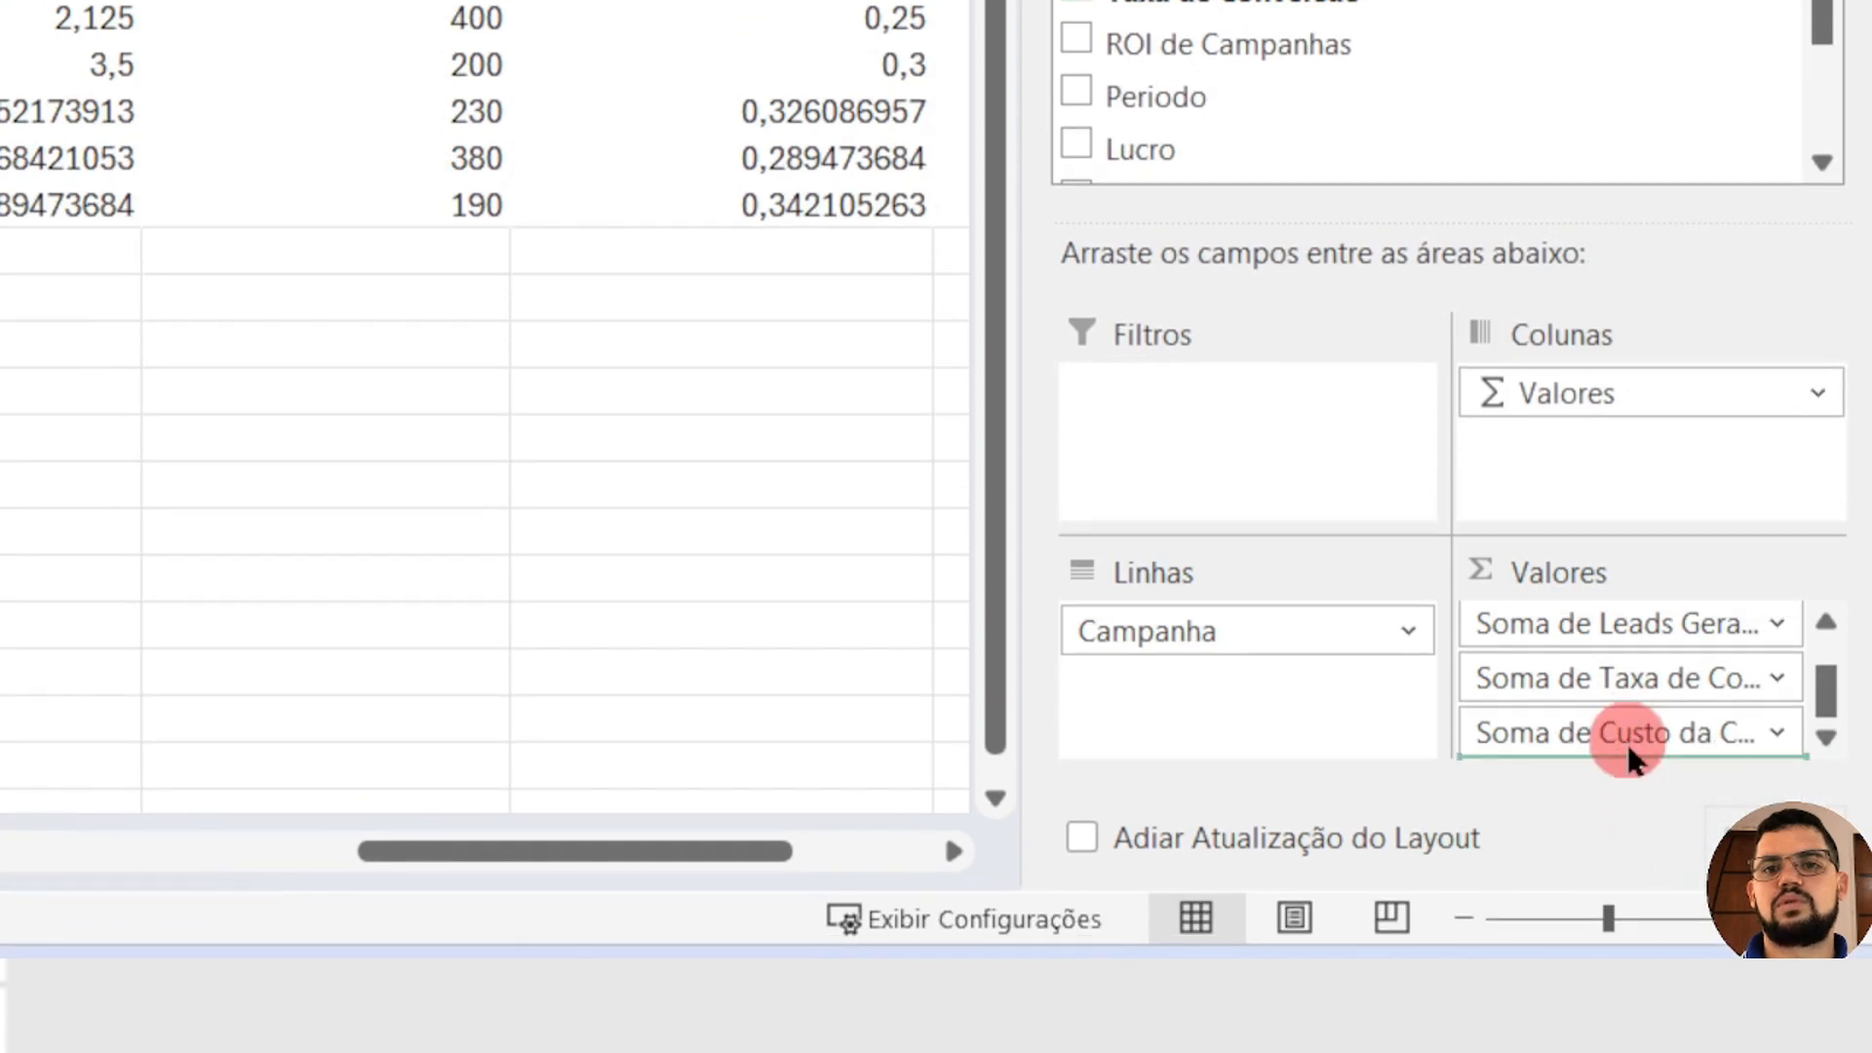
pyautogui.moveTo(1633, 760); pyautogui.dragTo(1633, 760)
pyautogui.moveTo(1195, 143); pyautogui.dragTo(1642, 755)
pyautogui.click(825, 371)
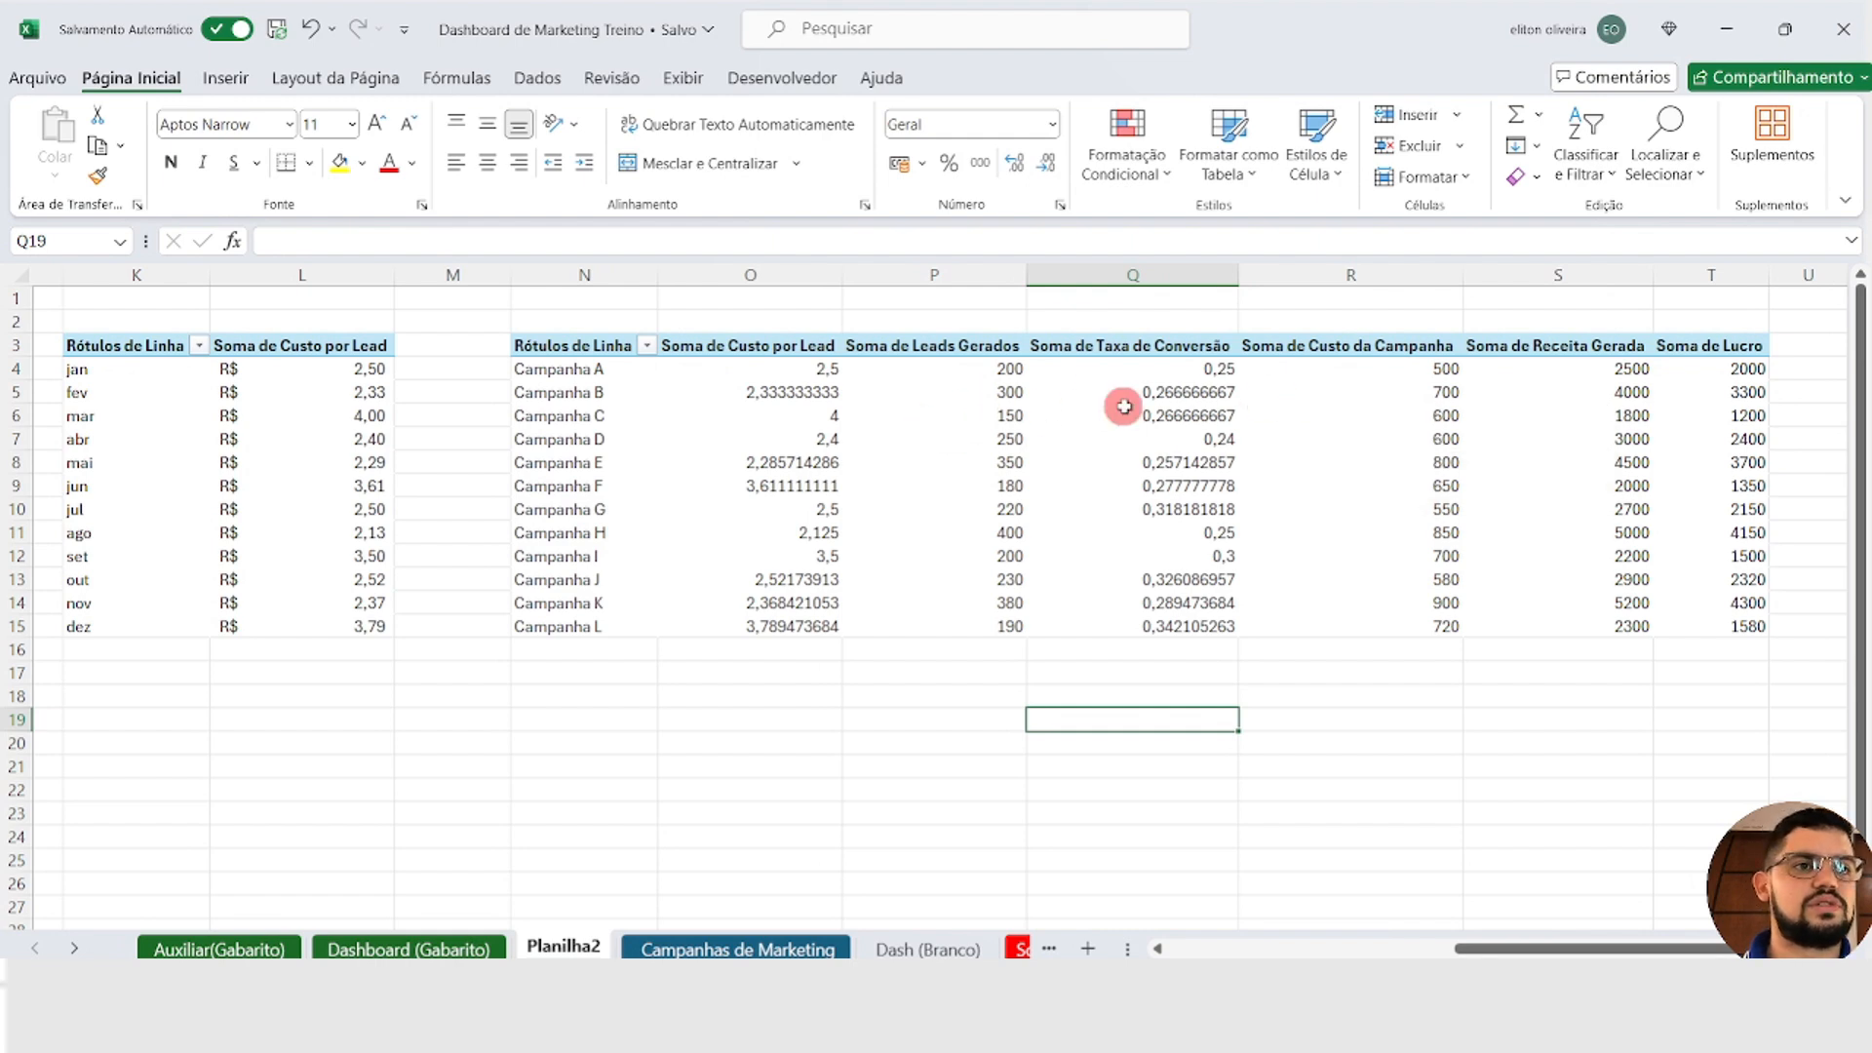
pyautogui.click(736, 319)
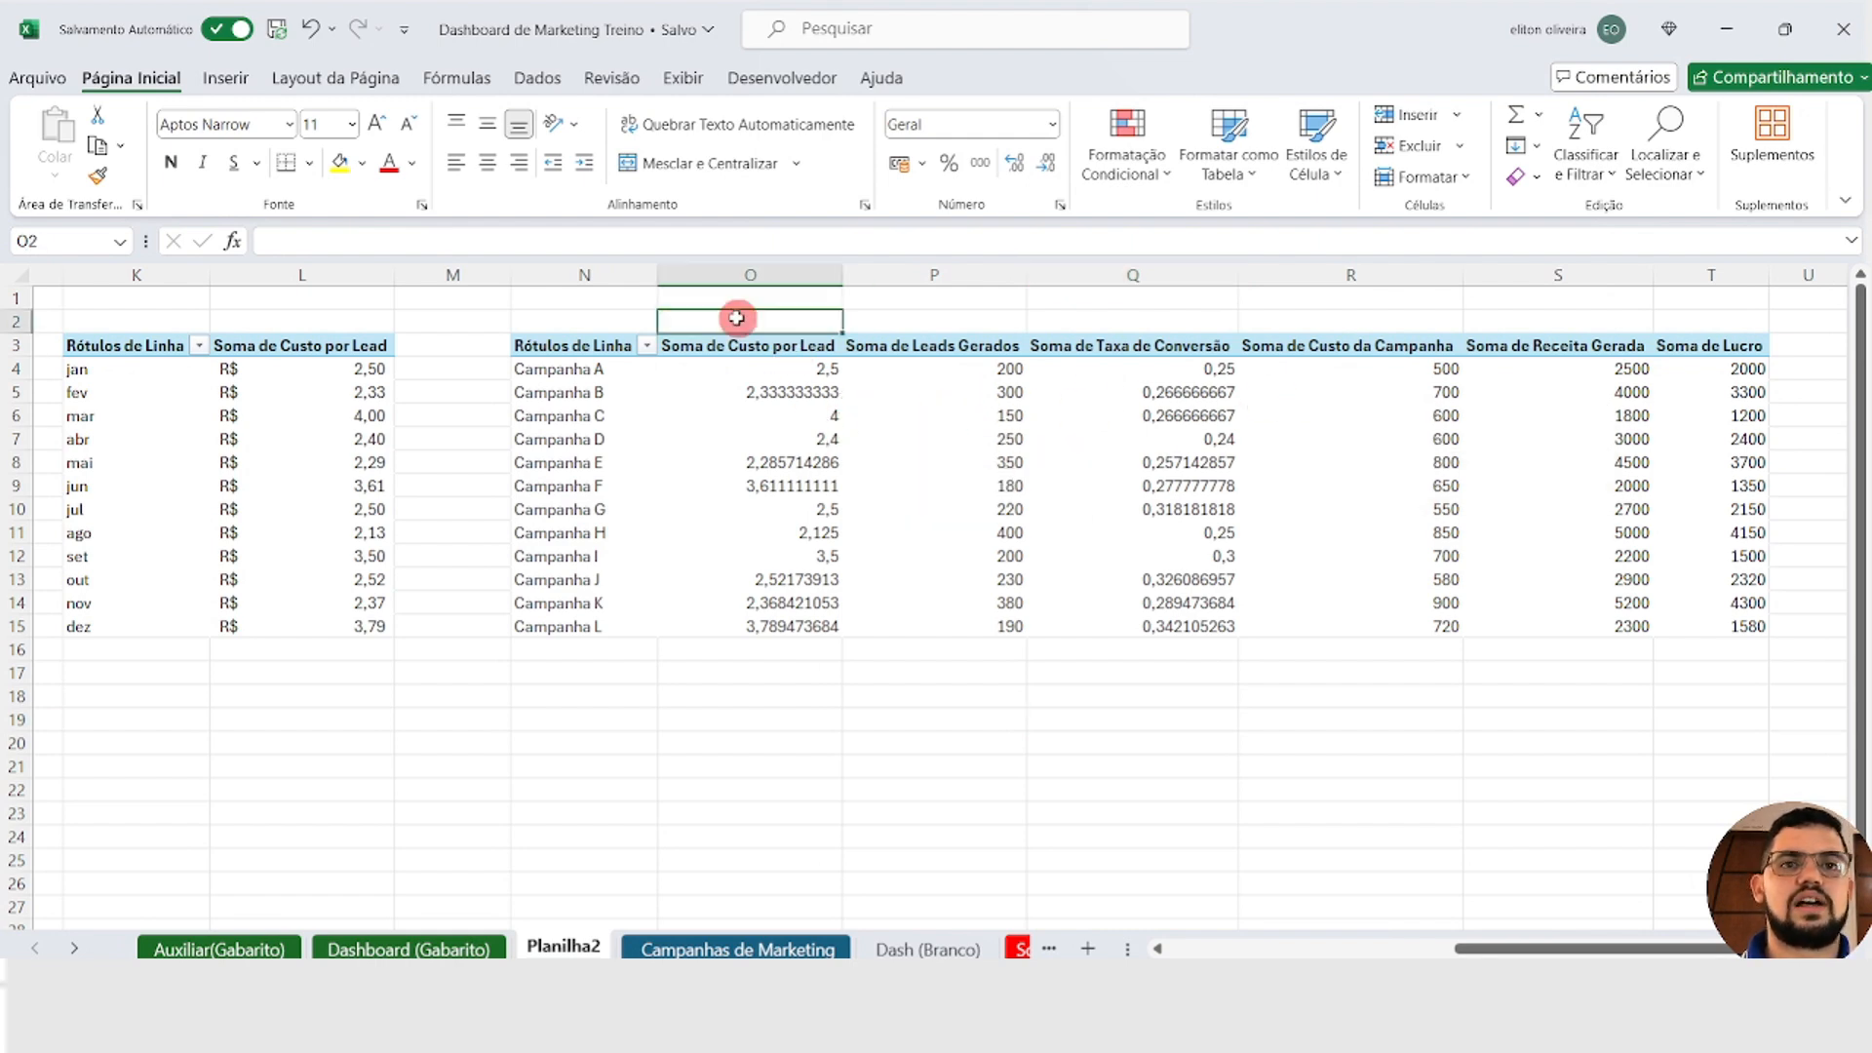
pyautogui.moveTo(799, 315); pyautogui.dragTo(1716, 320)
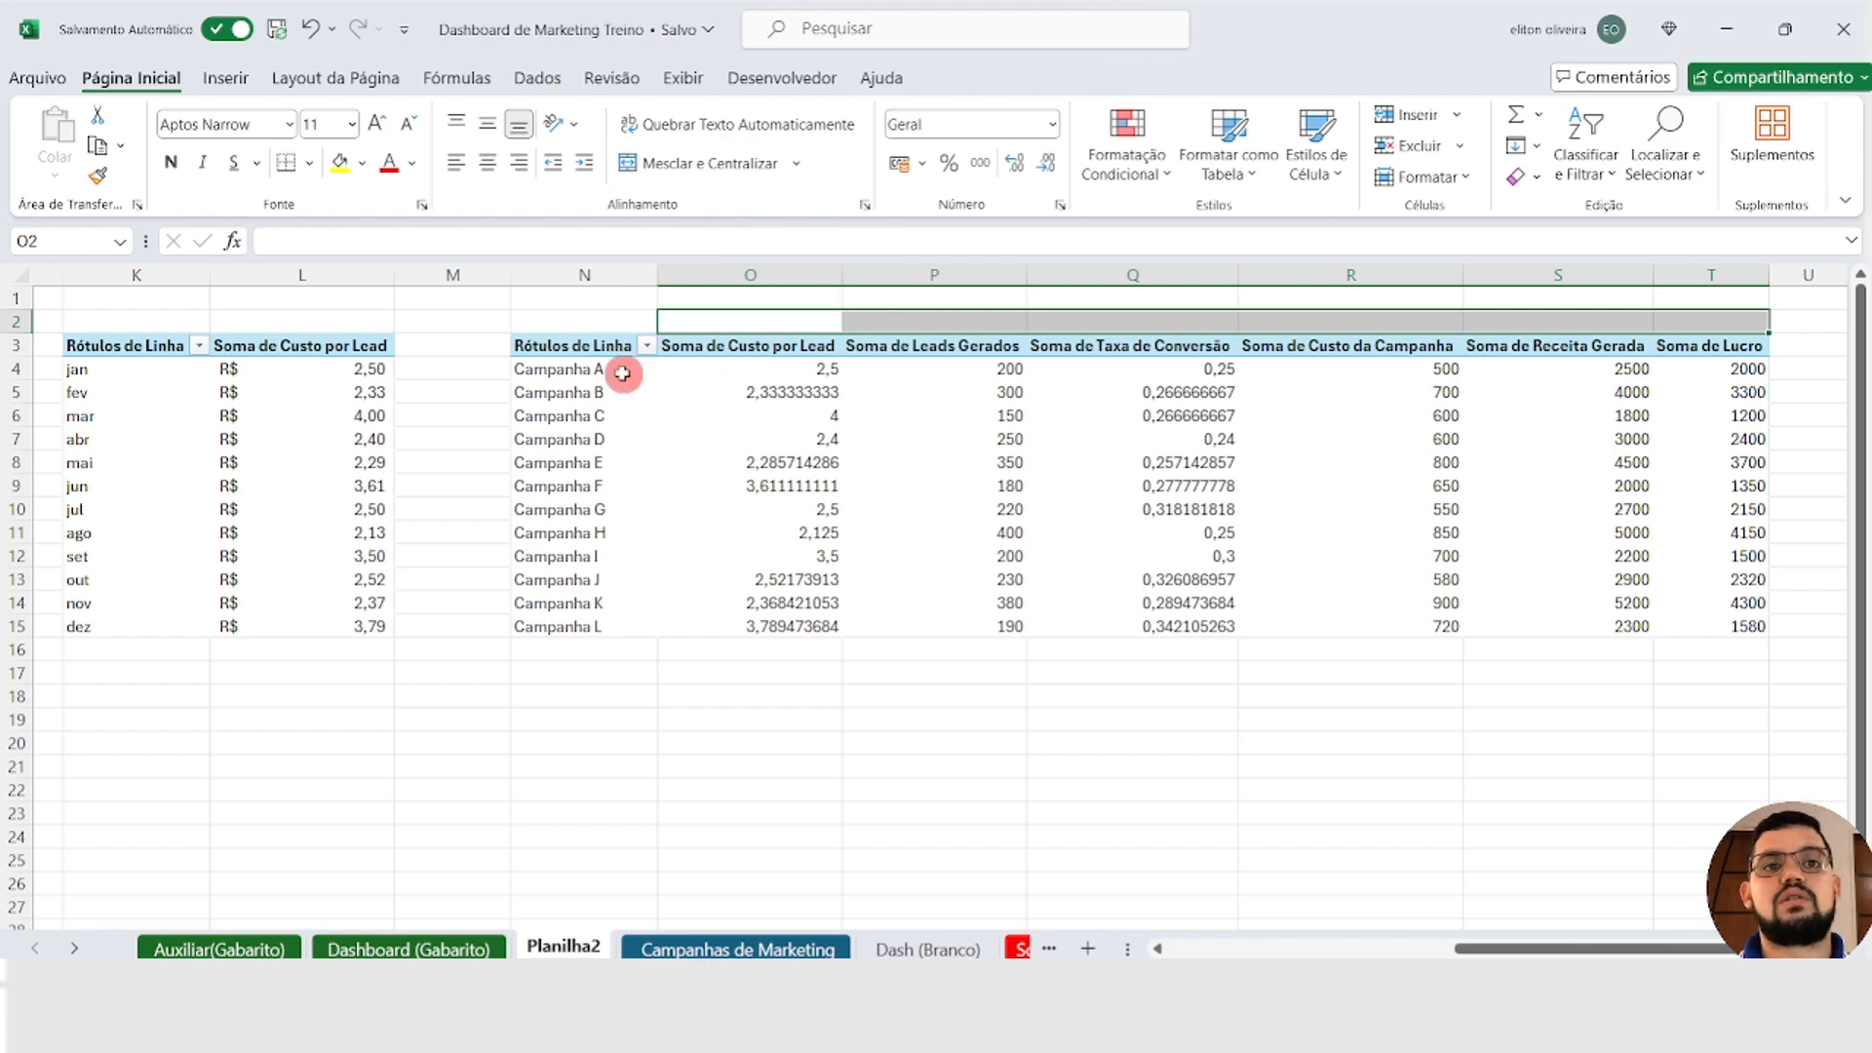
pyautogui.moveTo(581, 378); pyautogui.dragTo(1073, 488)
pyautogui.moveTo(802, 643); pyautogui.dragTo(856, 927)
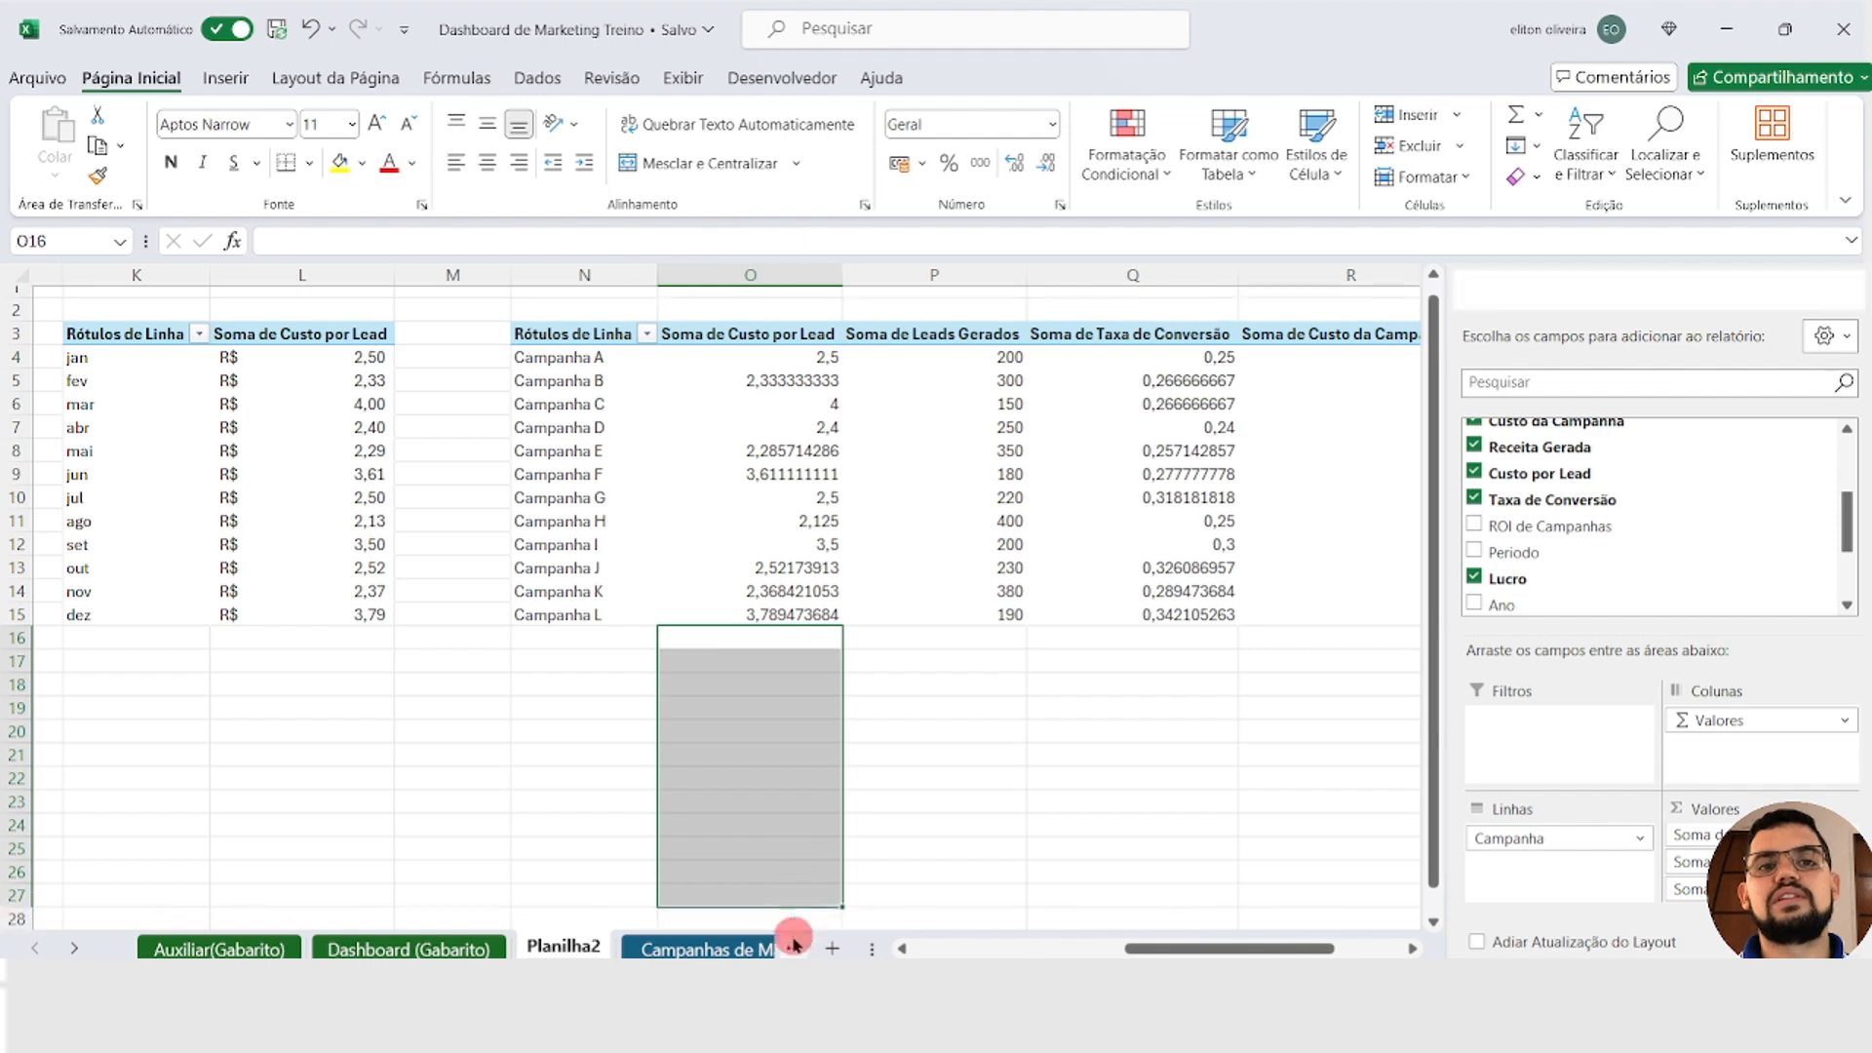
# Step: Enter the formula =MÉDIA(O4:O100) in O2, above the Soma de Custo por Lead column of the campaign PivotTable
pyautogui.click(745, 305)
pyautogui.scroll(1, 770, 310)
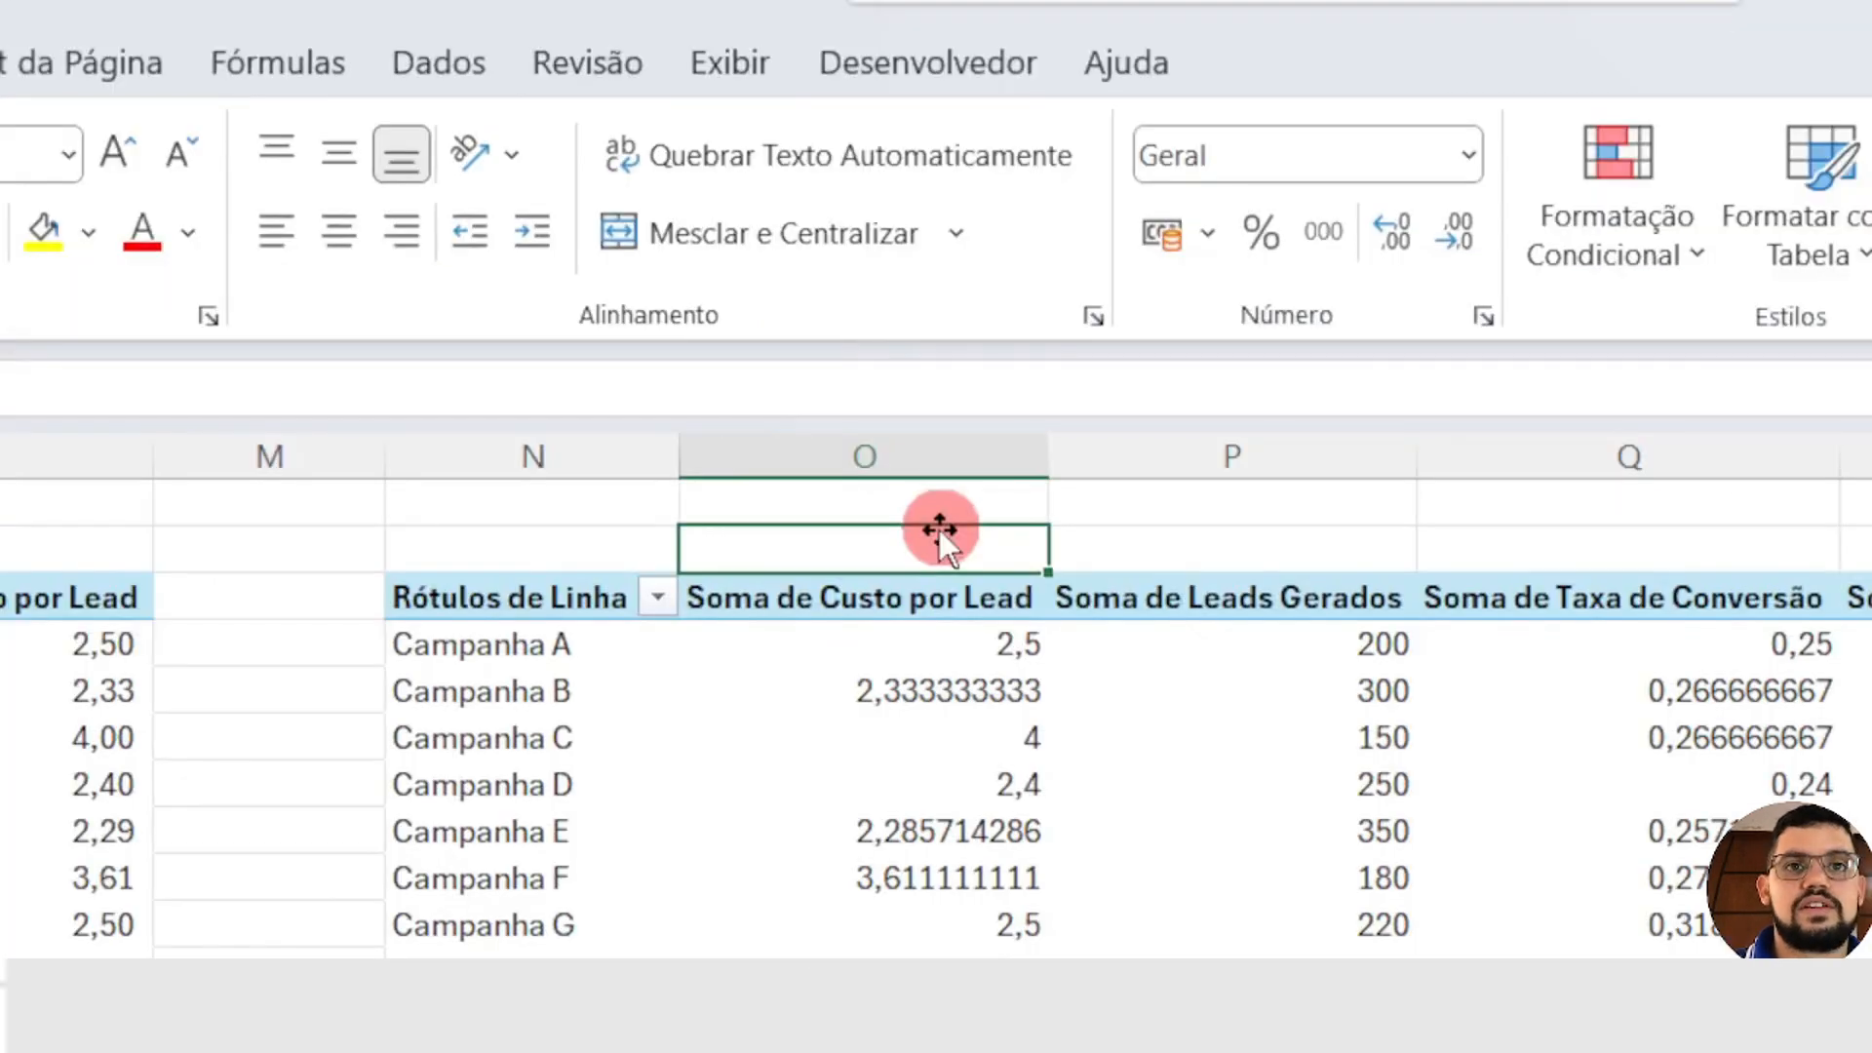
pyautogui.write('=')
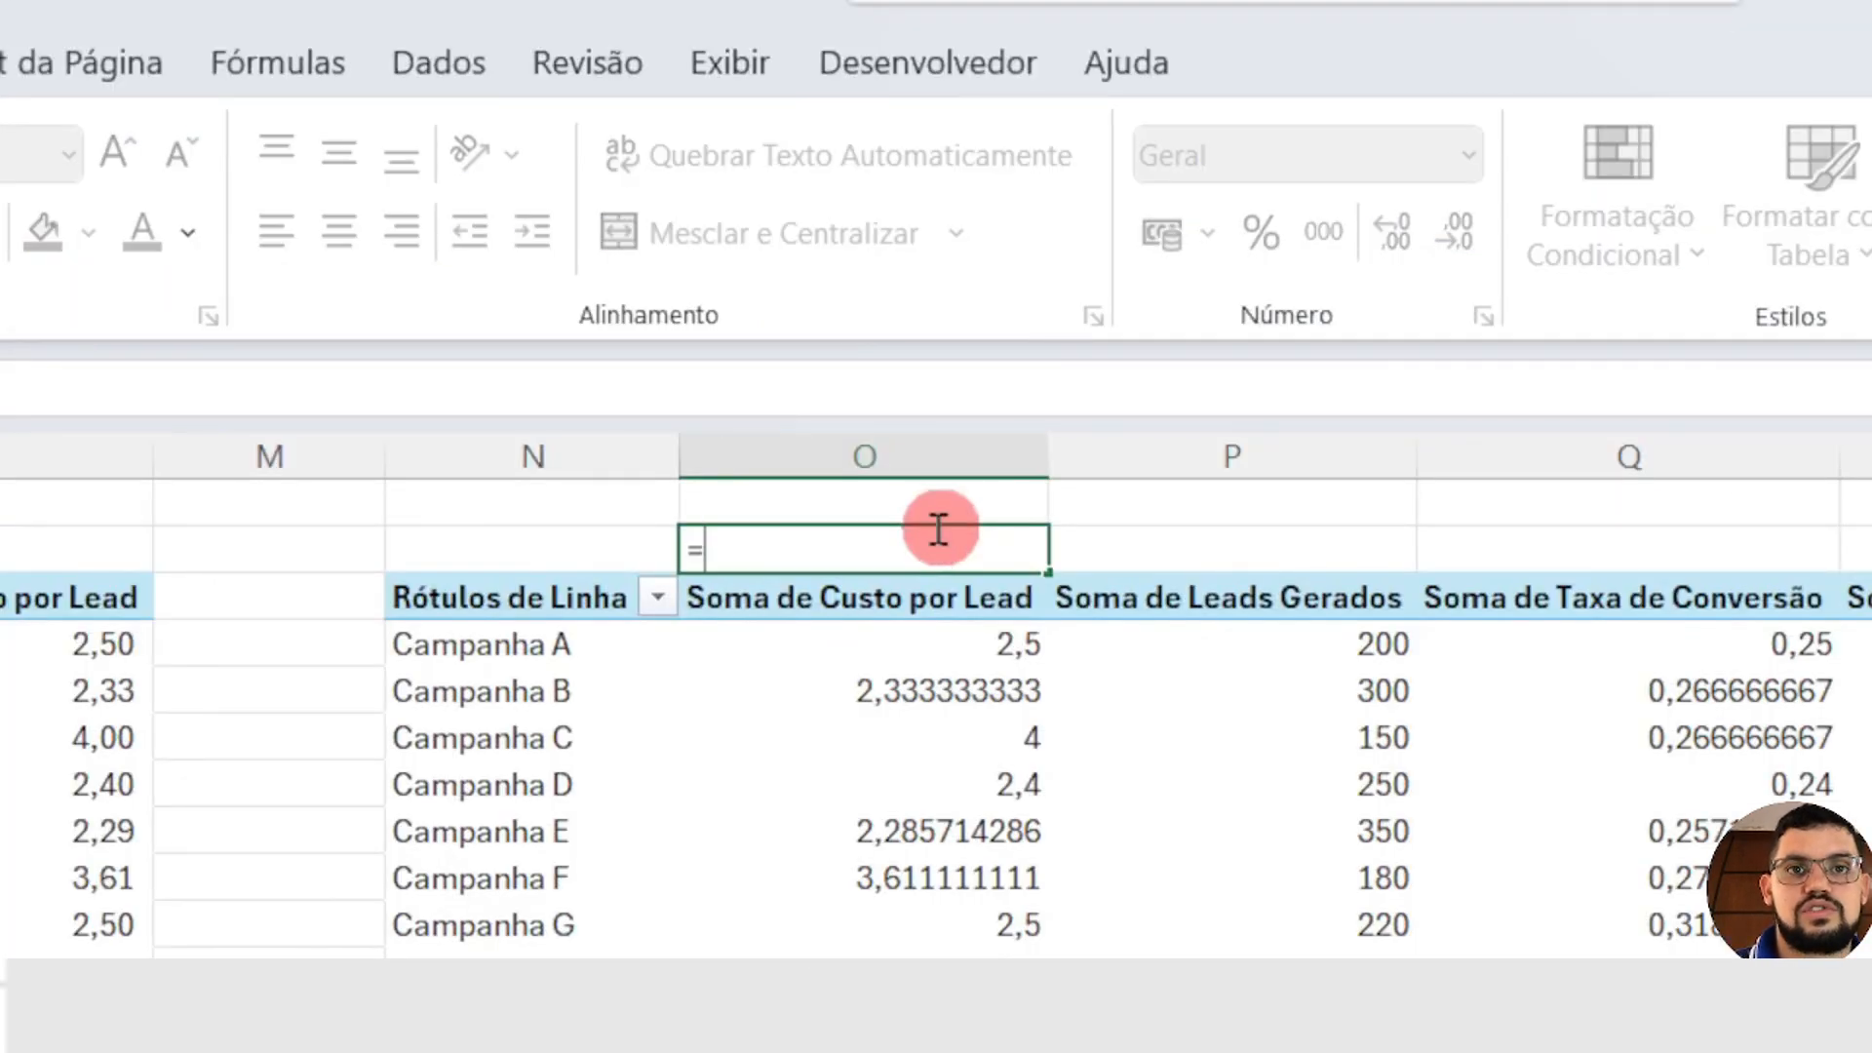
pyautogui.write('m')
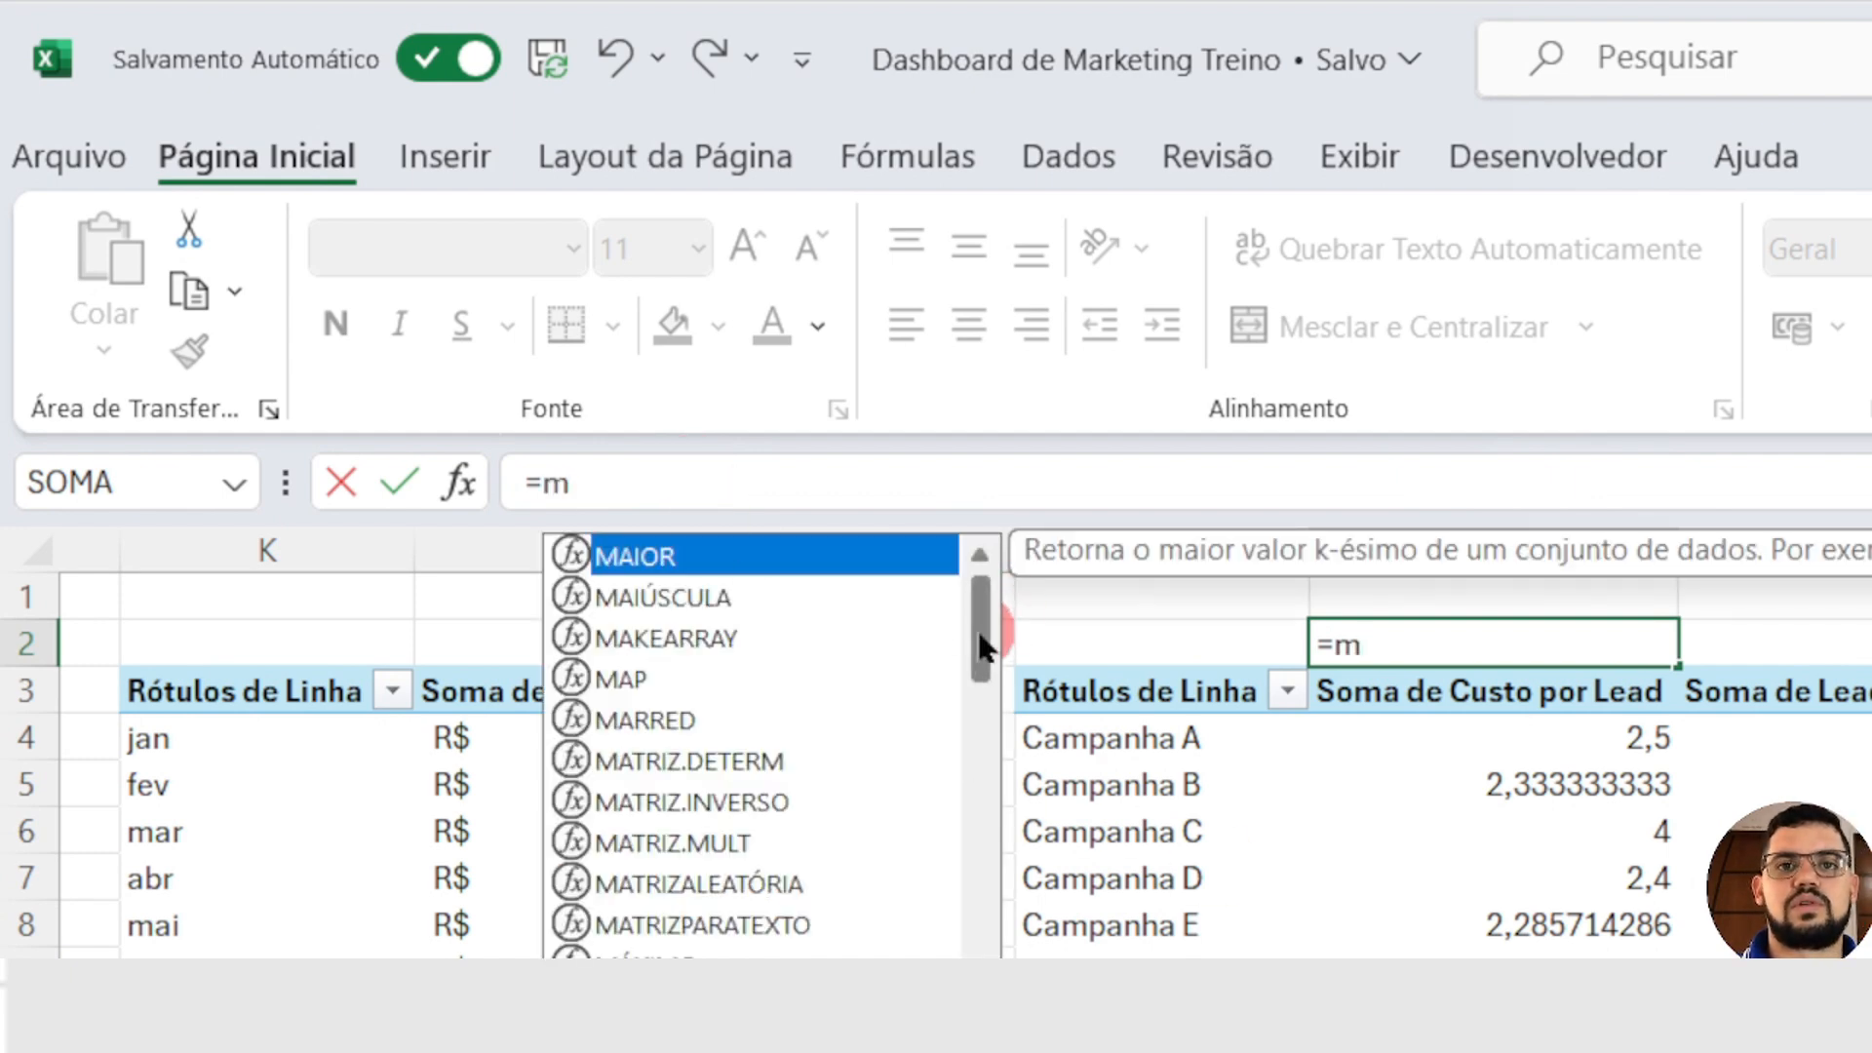
pyautogui.moveTo(985, 639); pyautogui.dragTo(979, 745)
pyautogui.moveTo(979, 744); pyautogui.dragTo(978, 763)
pyautogui.doubleClick(634, 638)
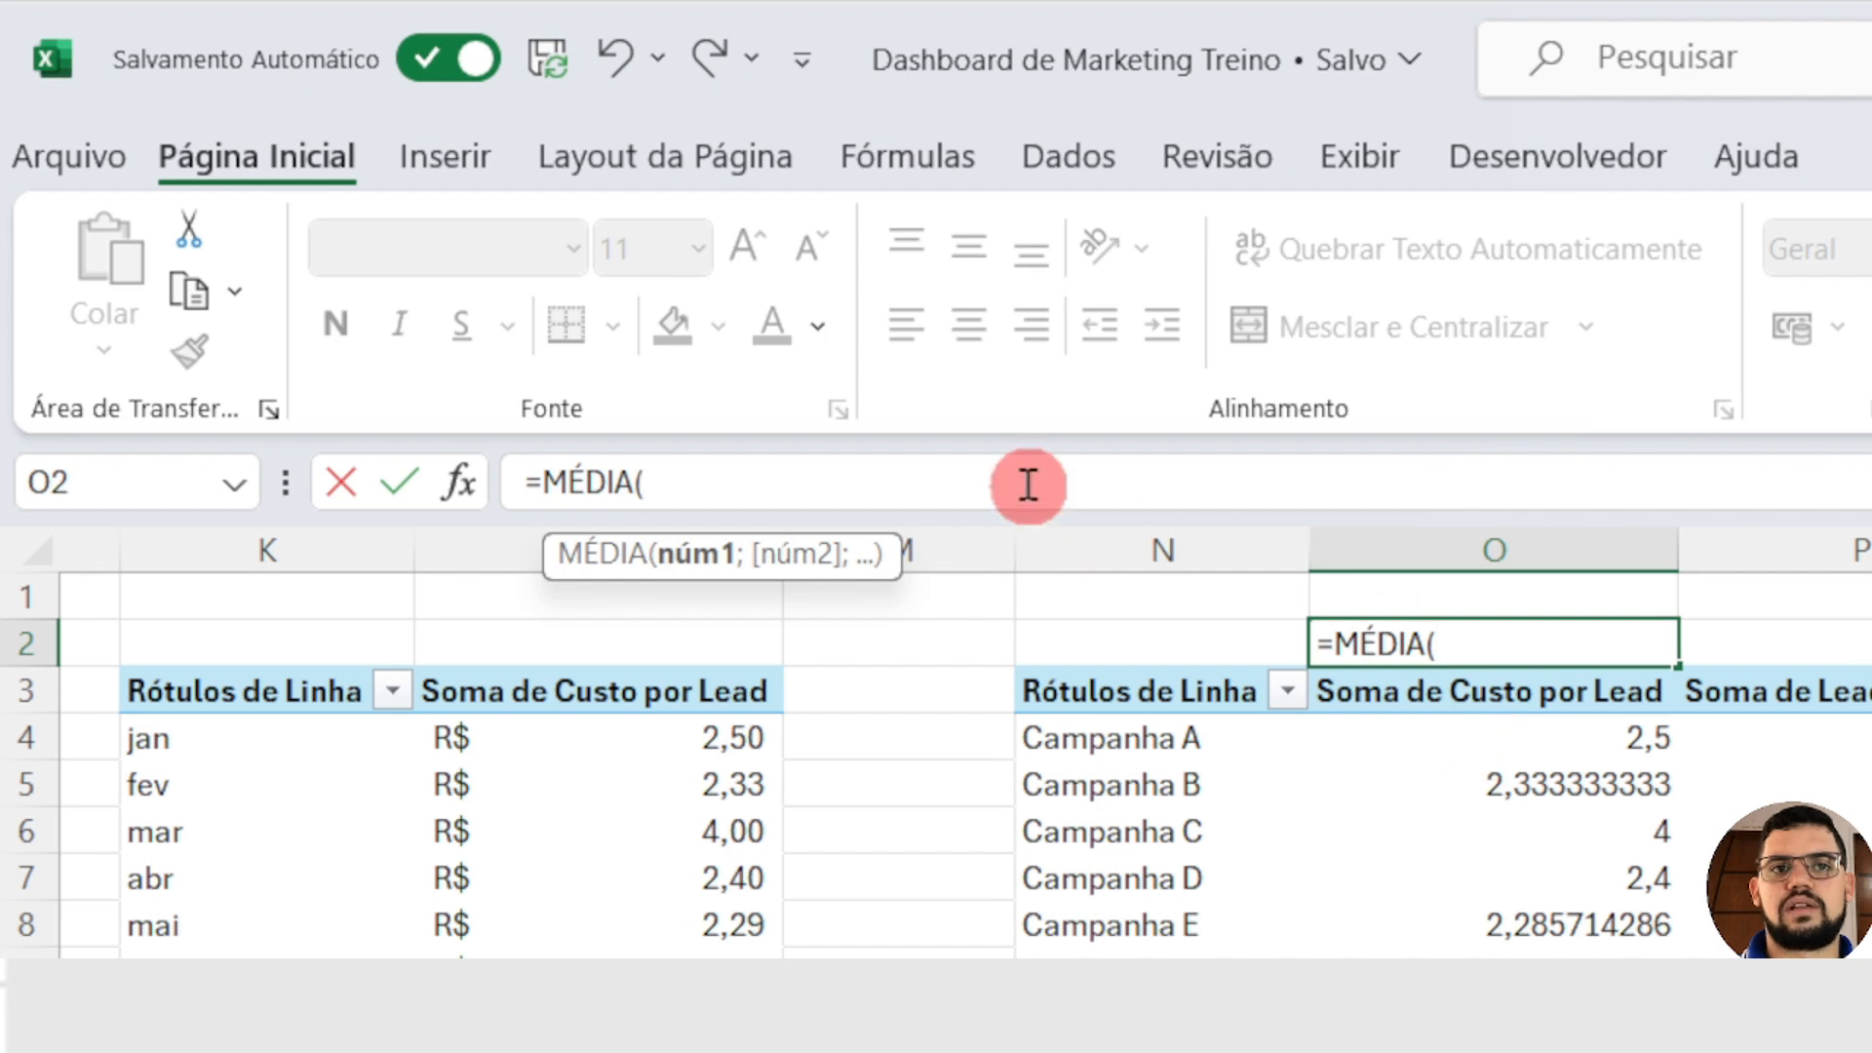
pyautogui.write('o4')
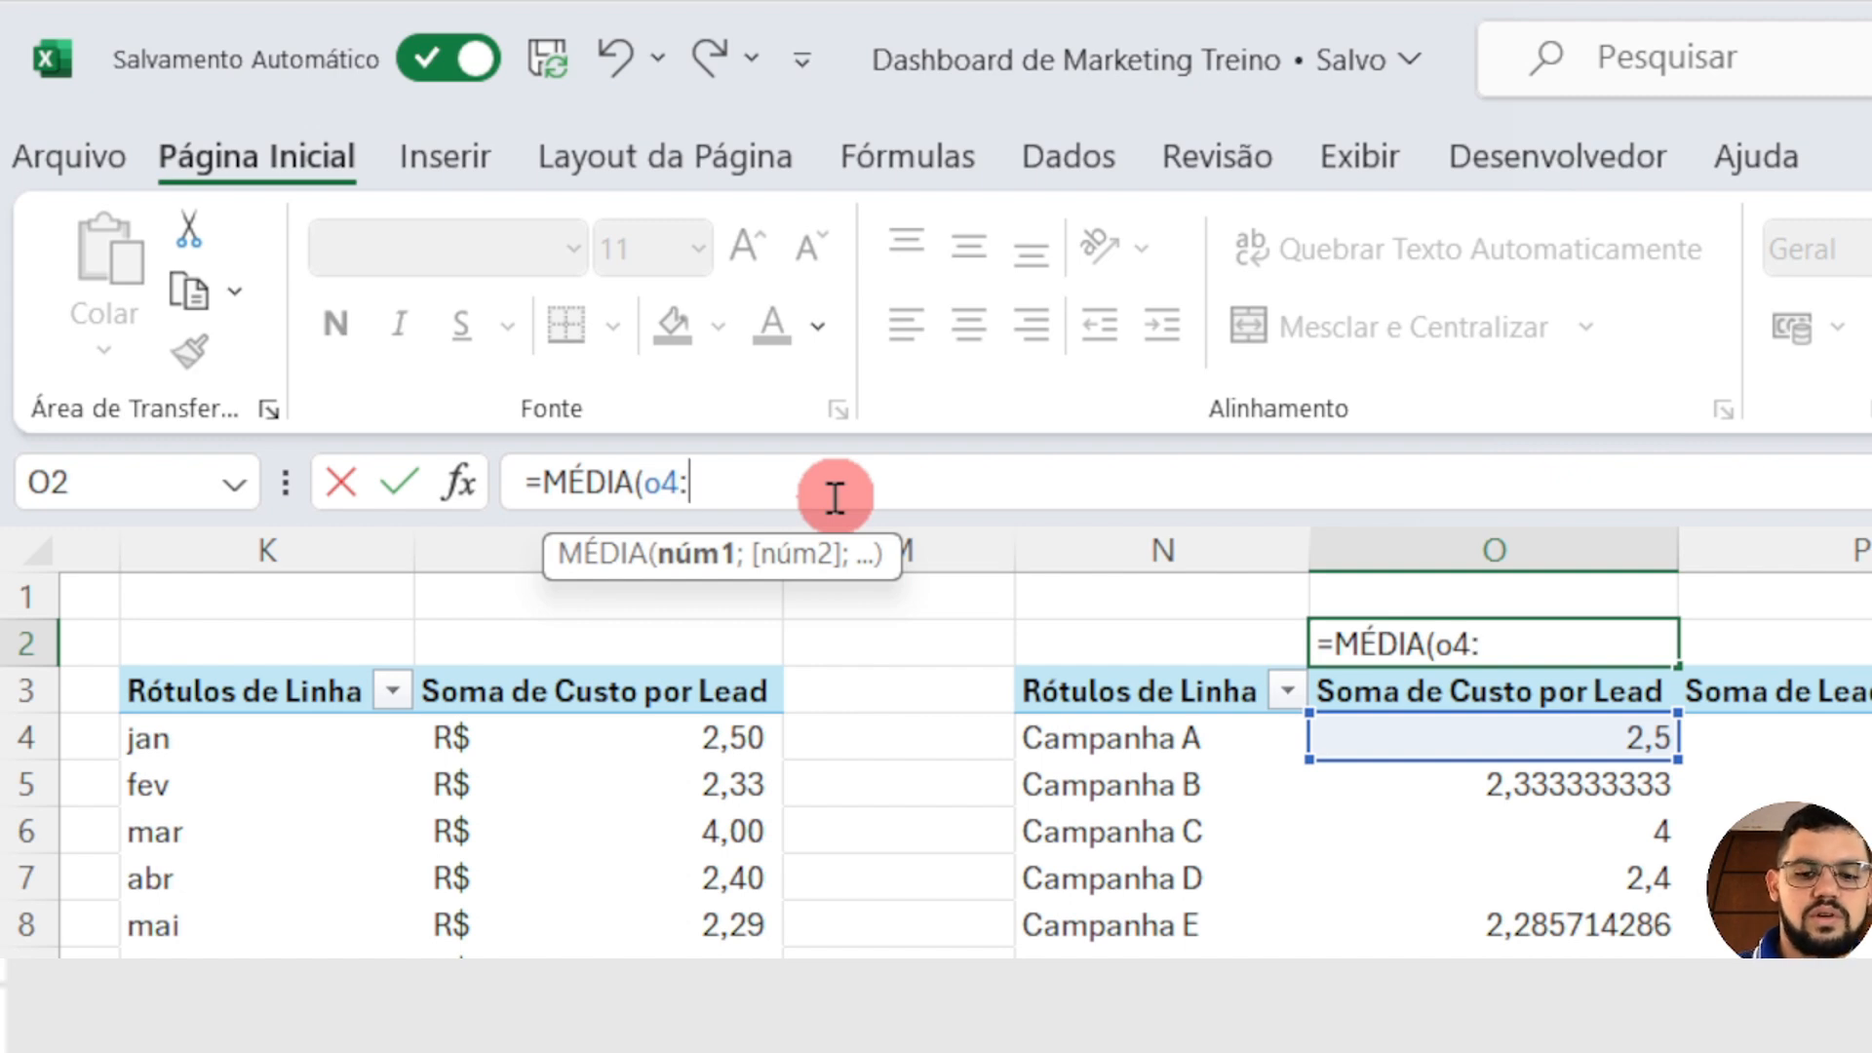
pyautogui.write(':o100')
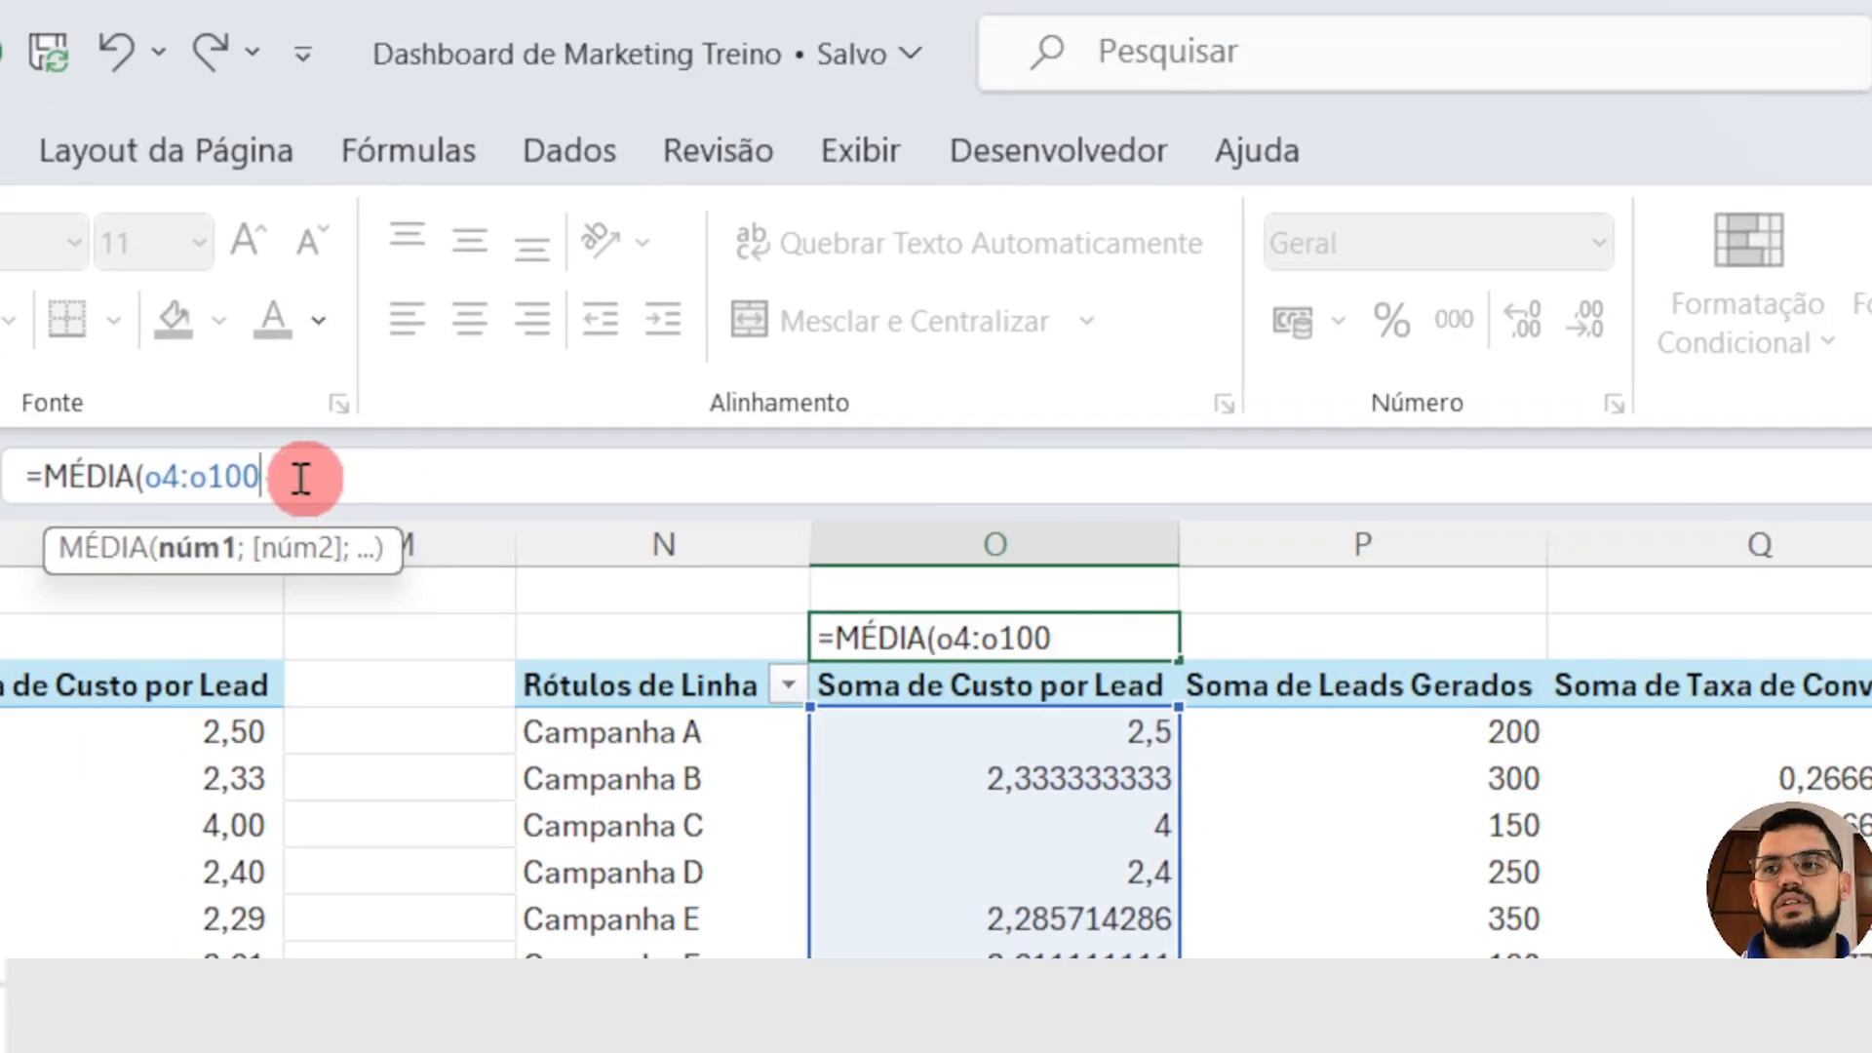
pyautogui.write(')')
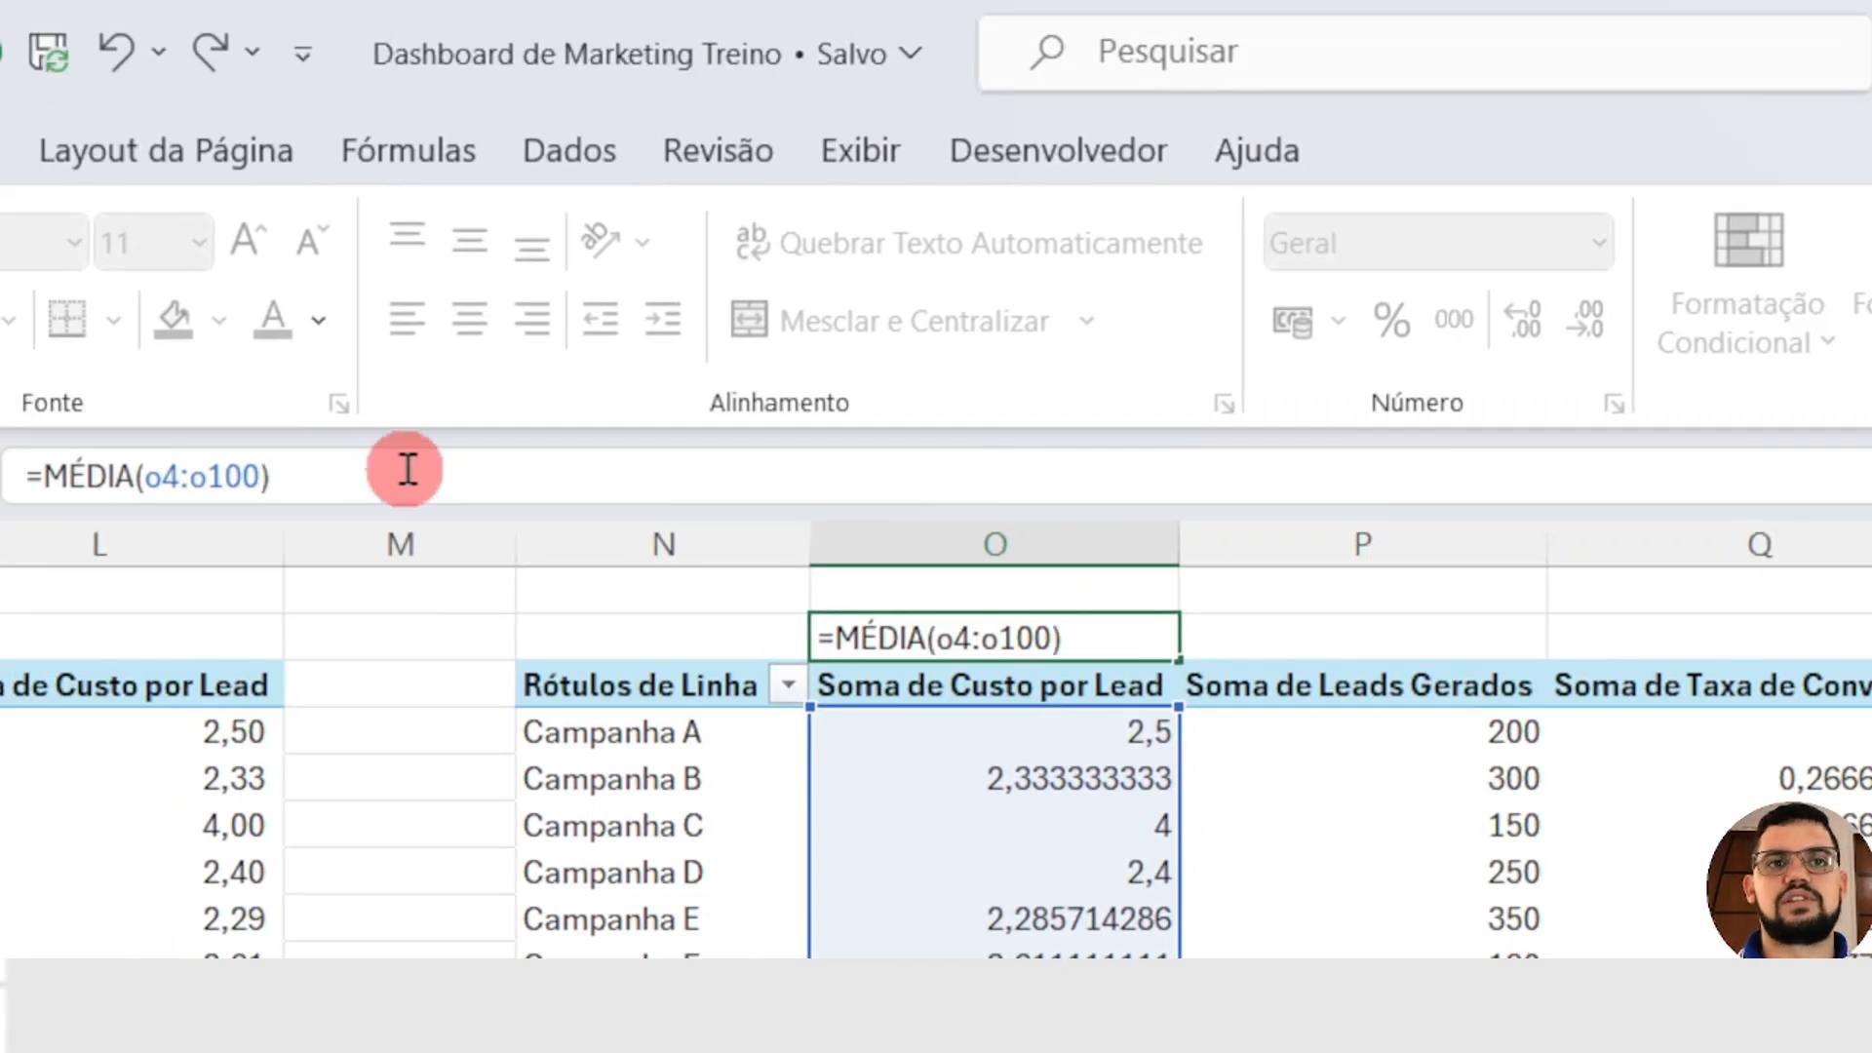
pyautogui.press('Return')
# Step: Check the average of the cost-per-lead values and format O2 as R$ Português (Brasil) accounting
pyautogui.moveTo(1023, 732); pyautogui.dragTo(1058, 1012)
pyautogui.moveTo(965, 673); pyautogui.dragTo(988, 858)
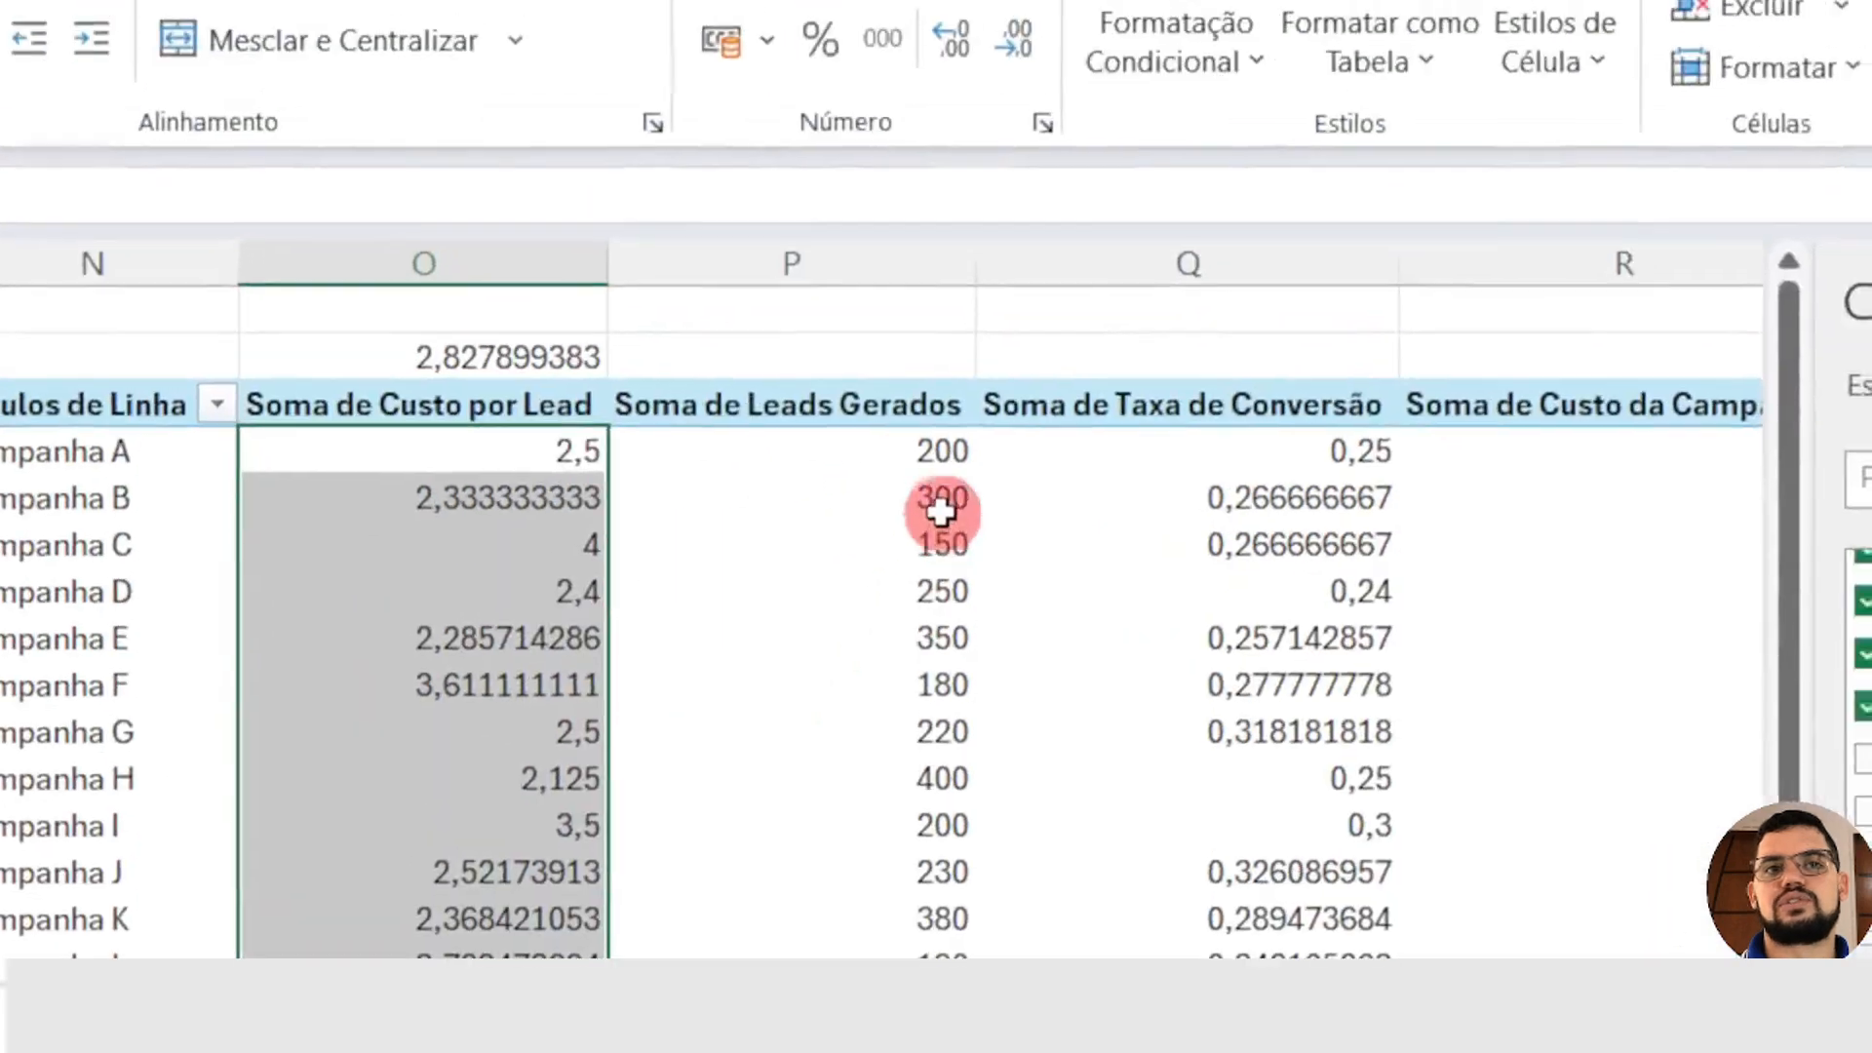
pyautogui.click(488, 359)
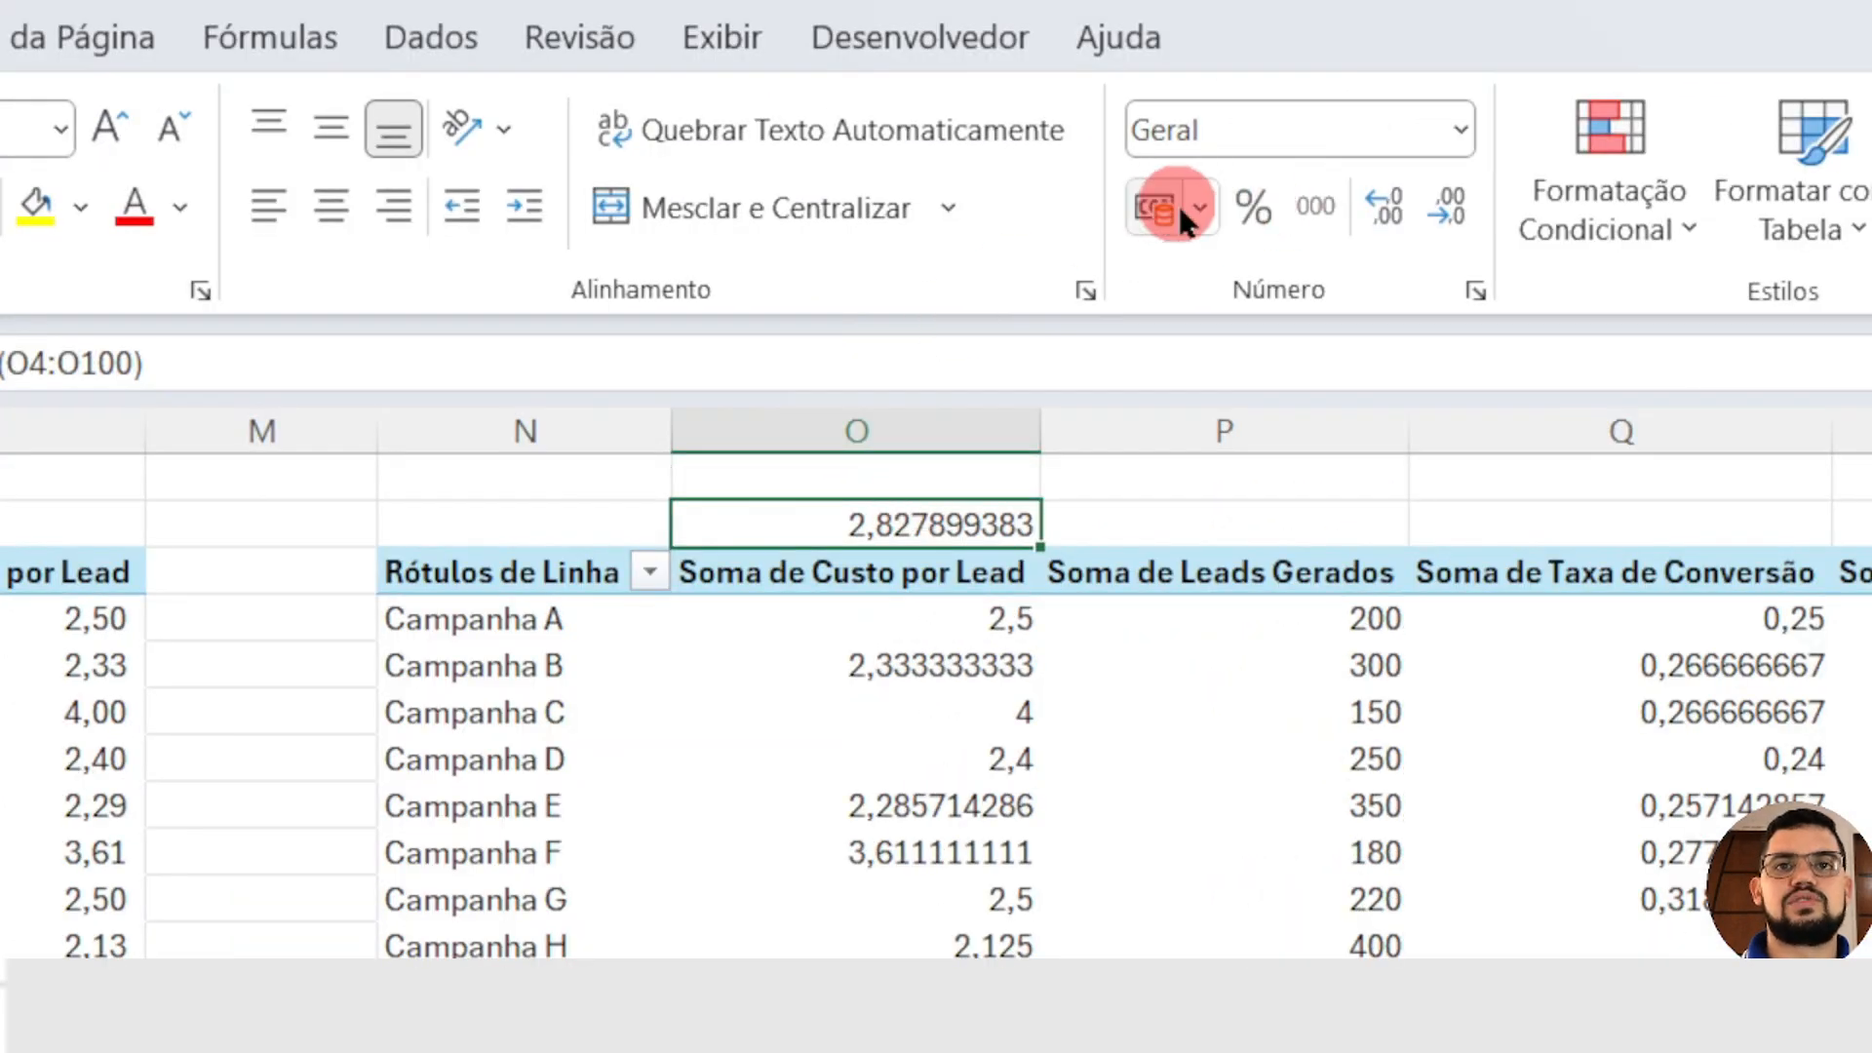
pyautogui.click(1209, 202)
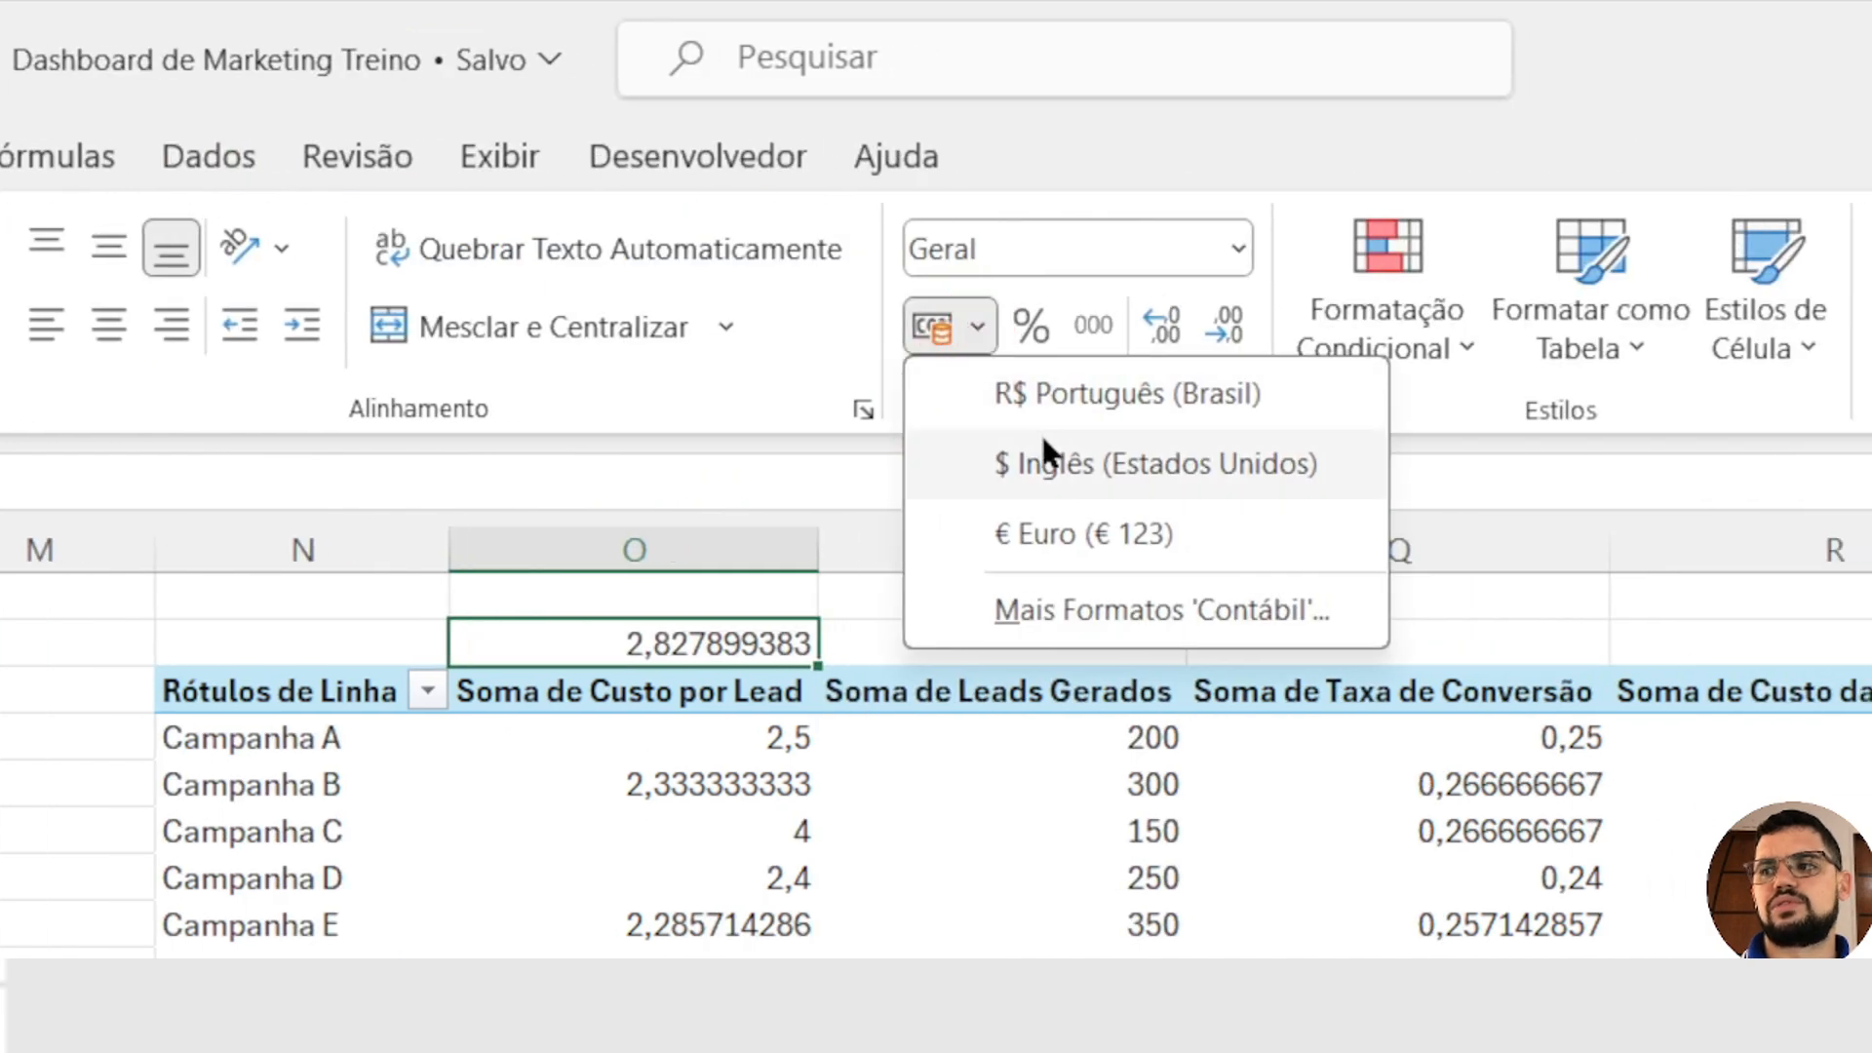
pyautogui.click(1079, 388)
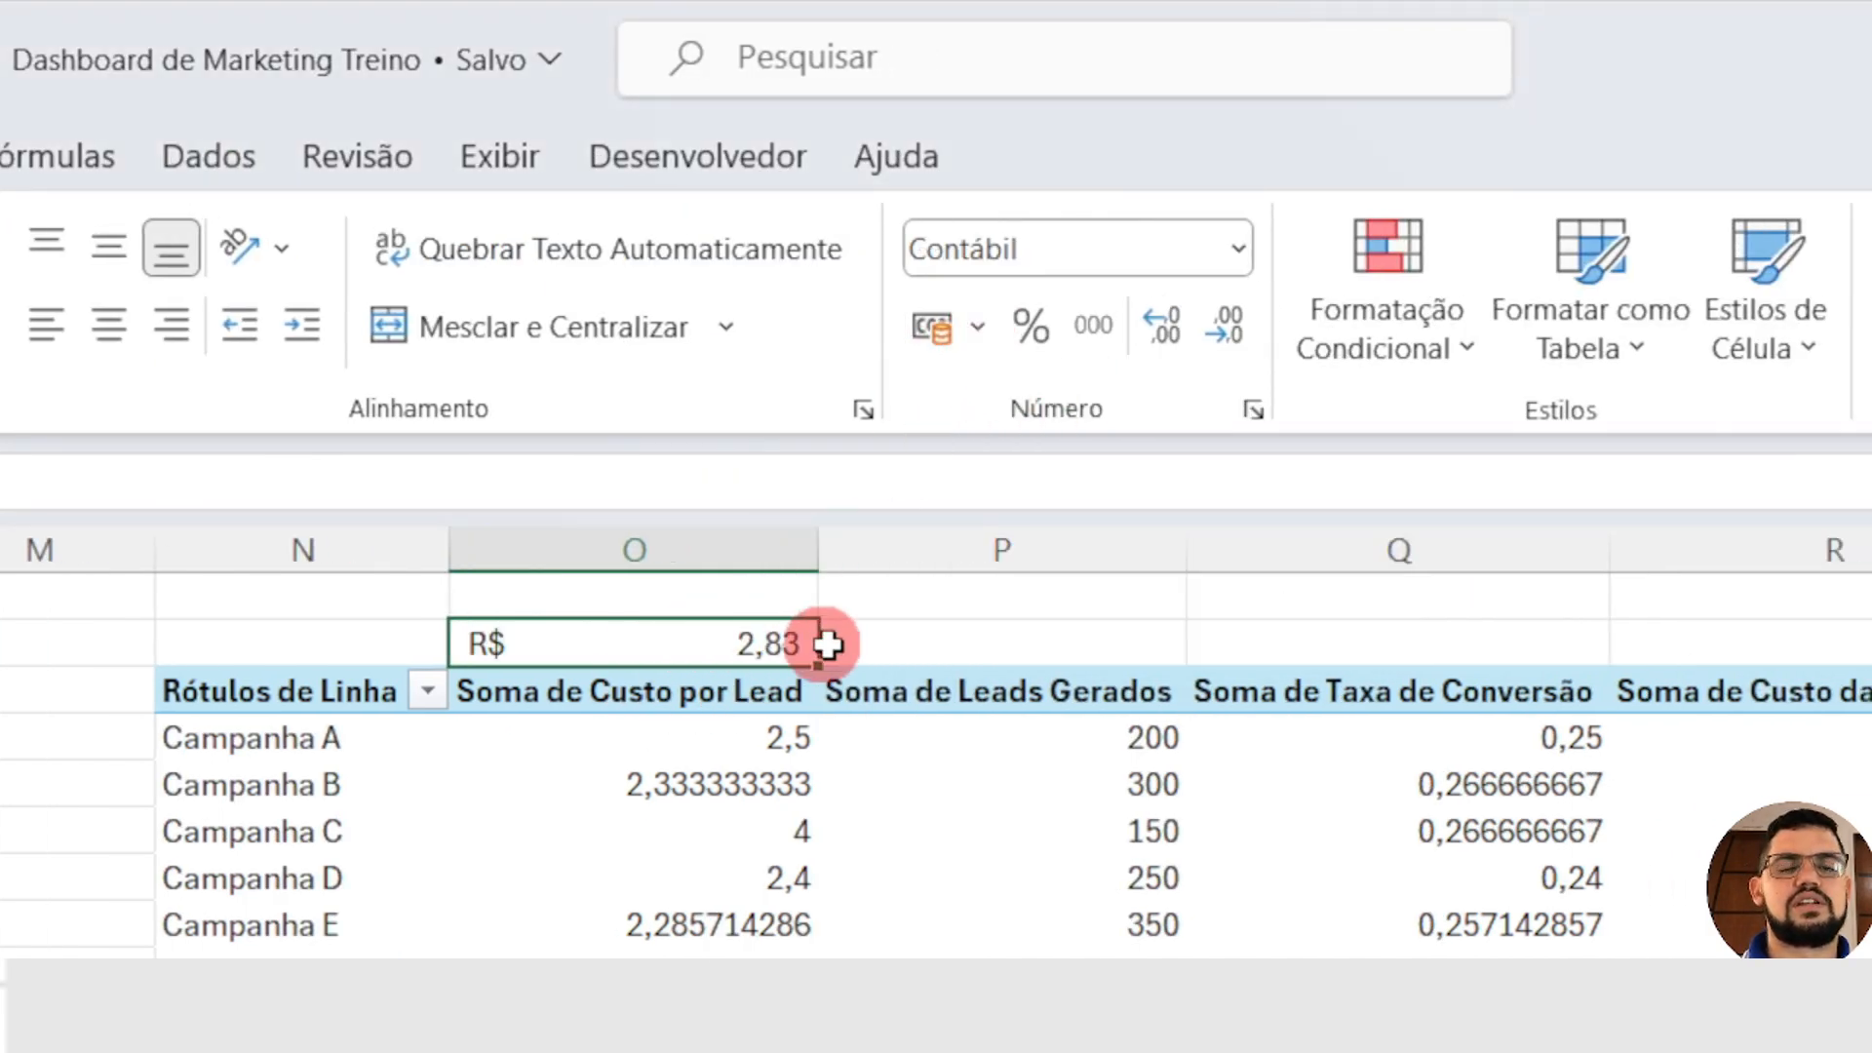
# Step: Copy the average formula from O2 to Q2, above Soma de Taxa de Conversão, check its range and format it as a percentage
pyautogui.click(959, 631)
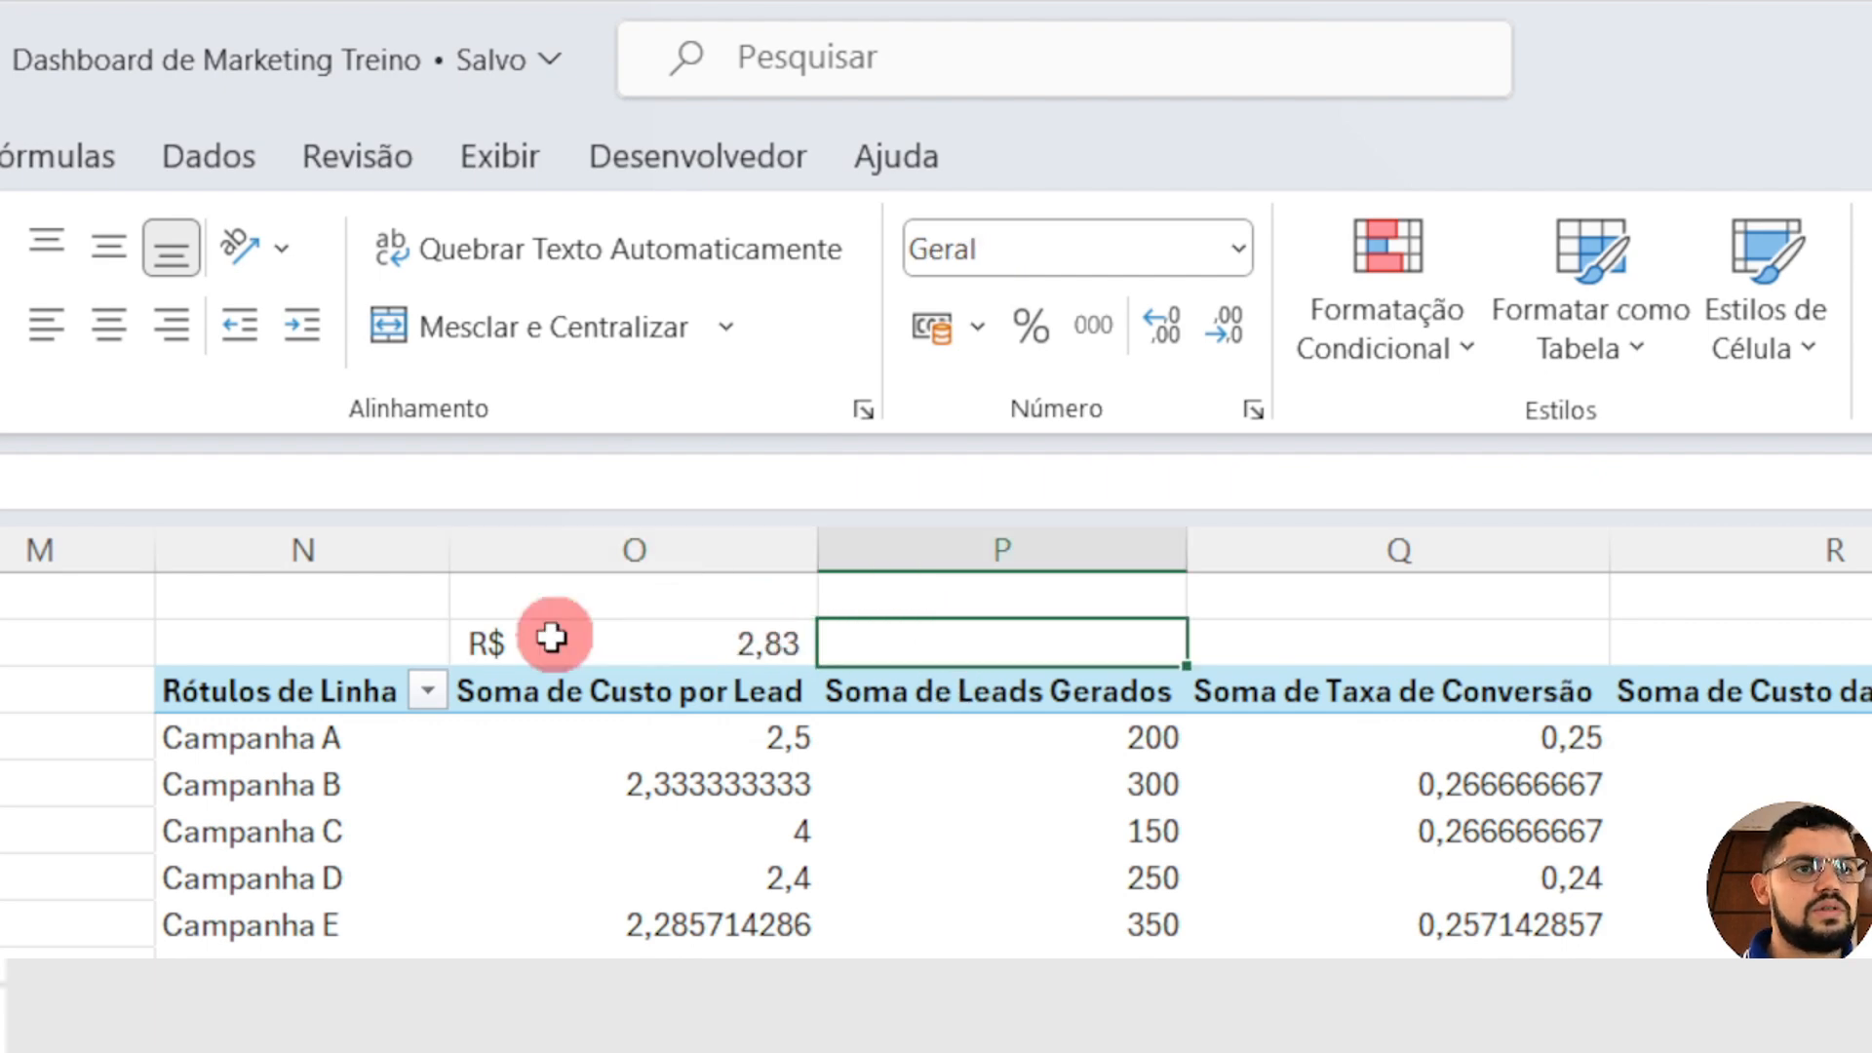
pyautogui.click(666, 640)
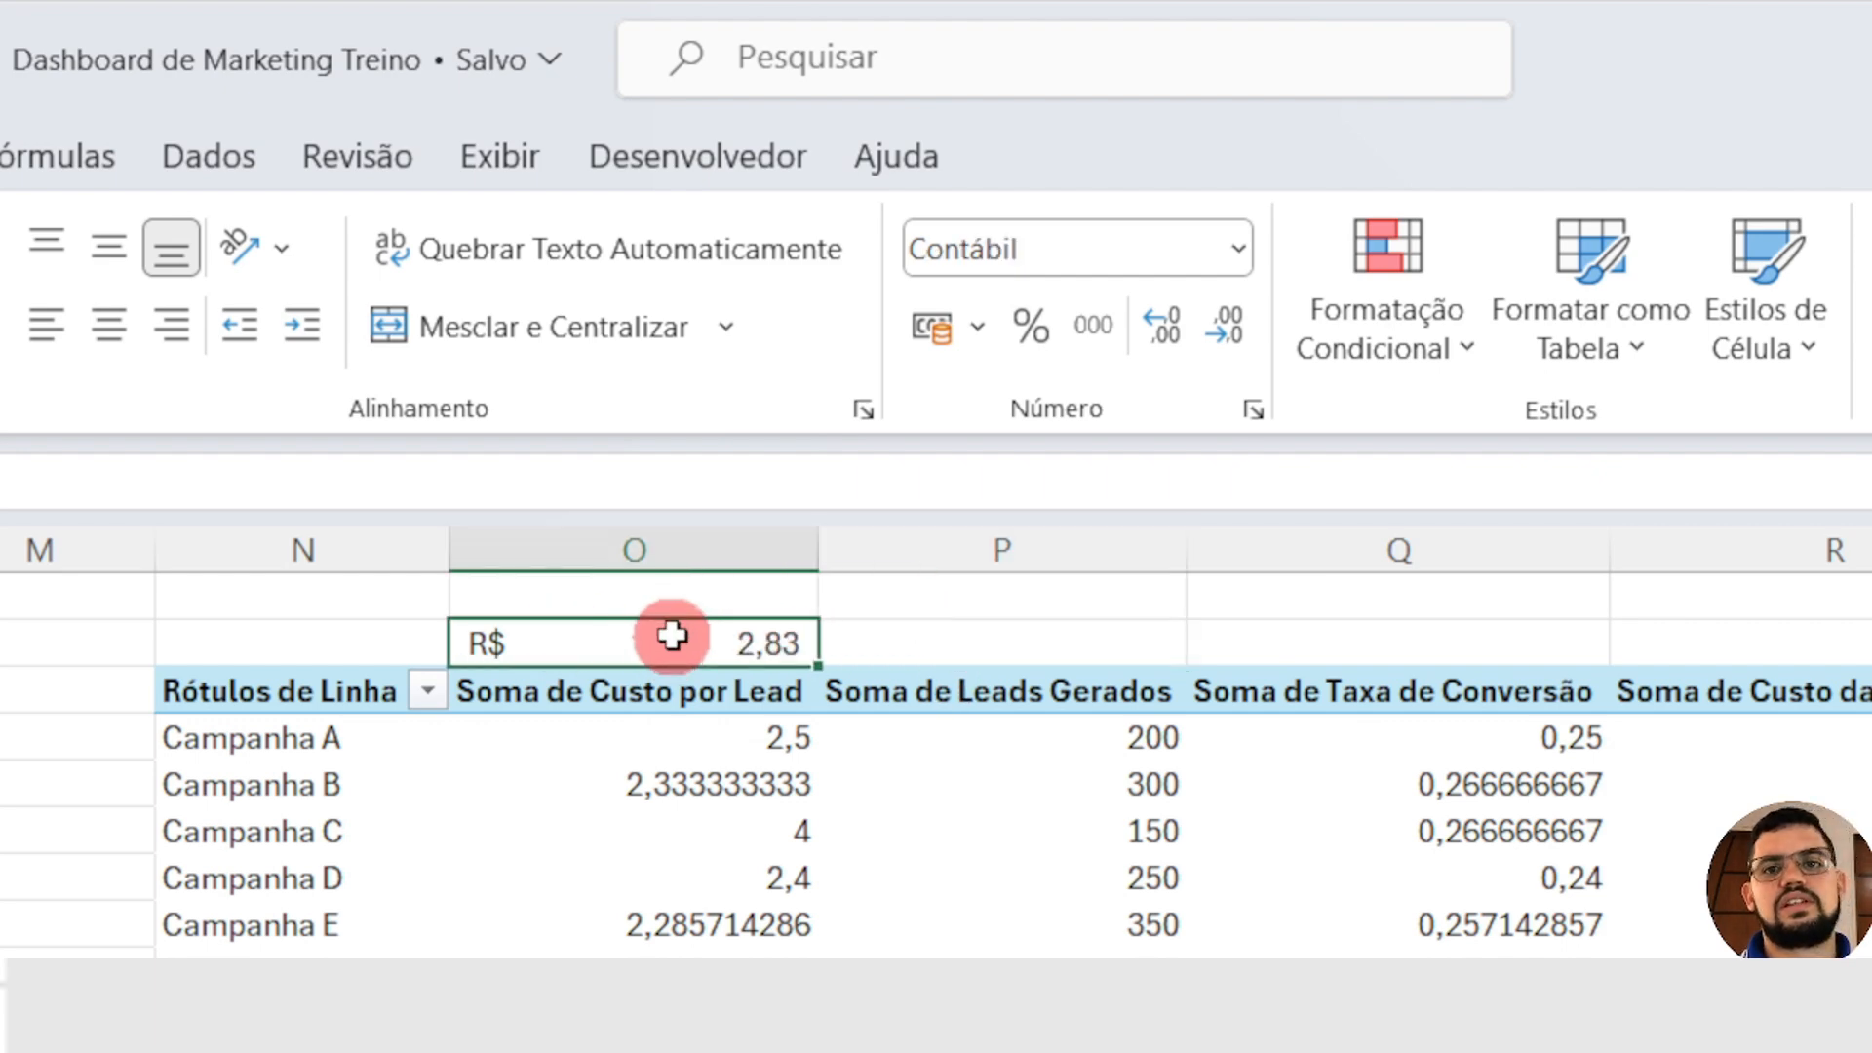
pyautogui.hotkey('ctrl', 'c')
pyautogui.click(1428, 632)
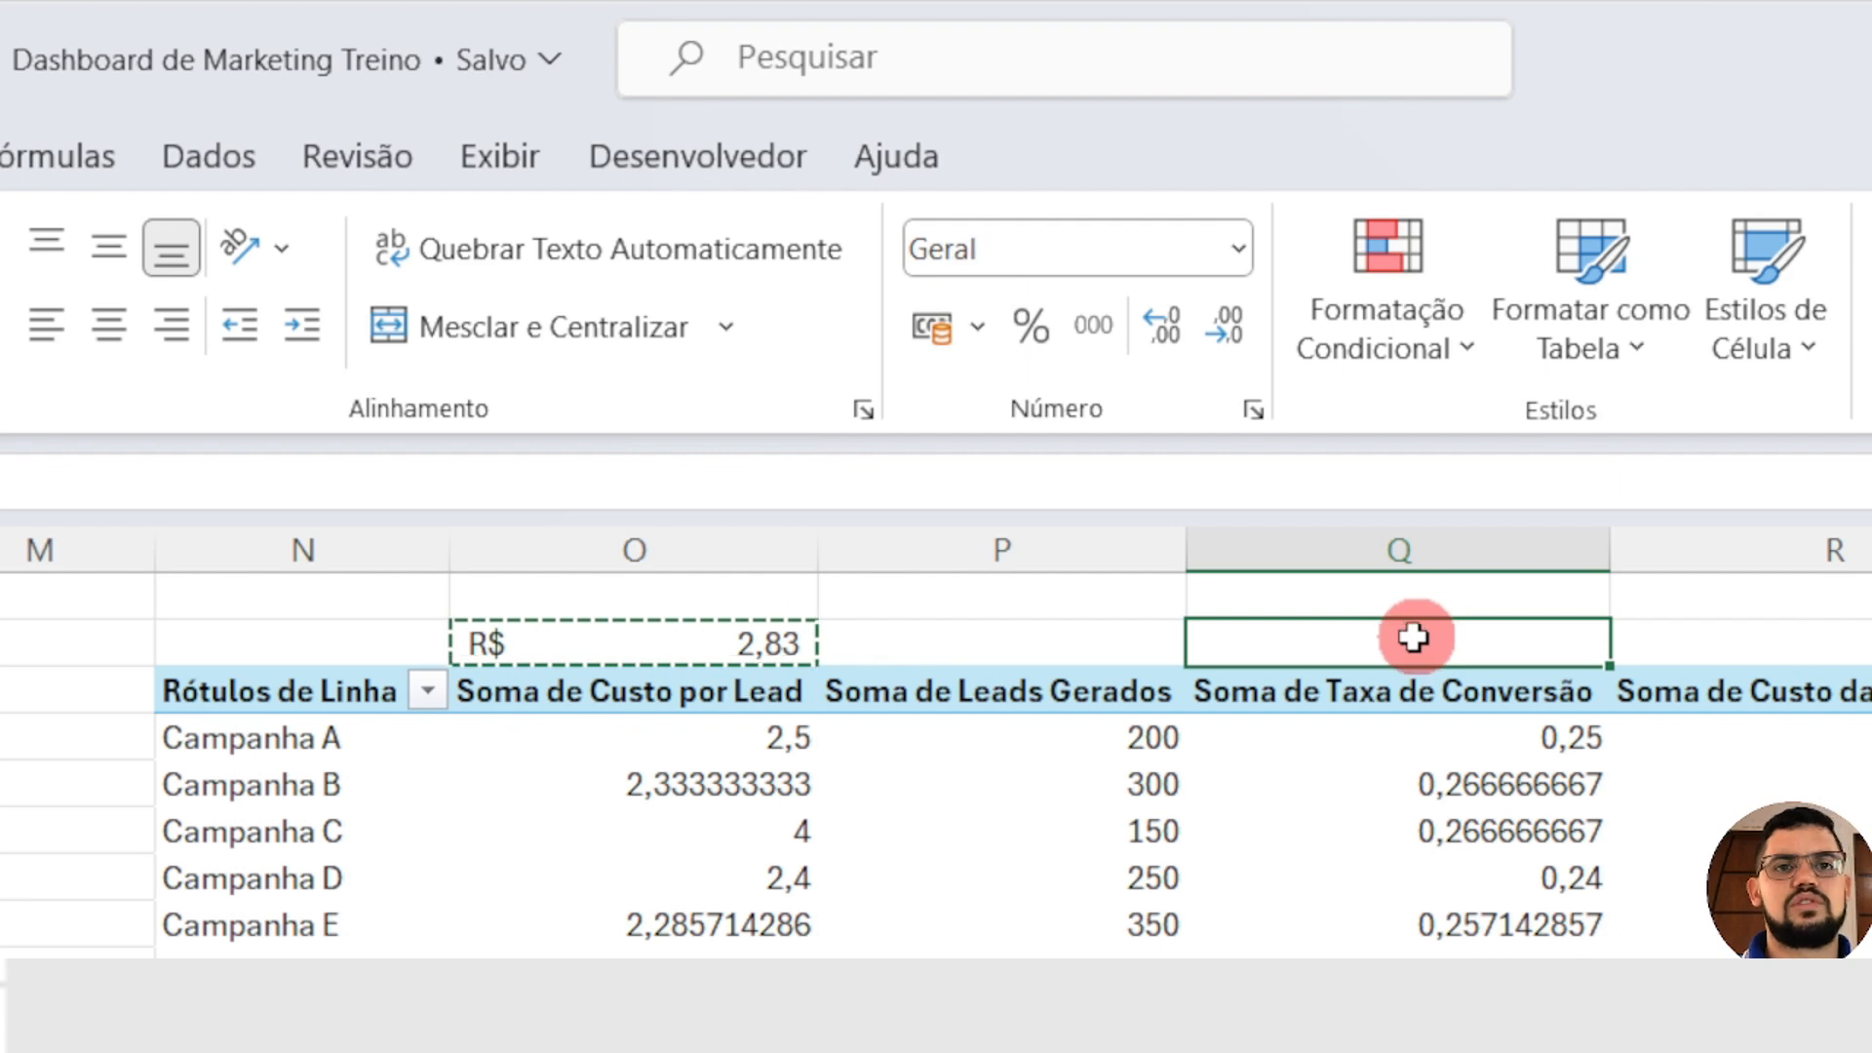
pyautogui.press('Return')
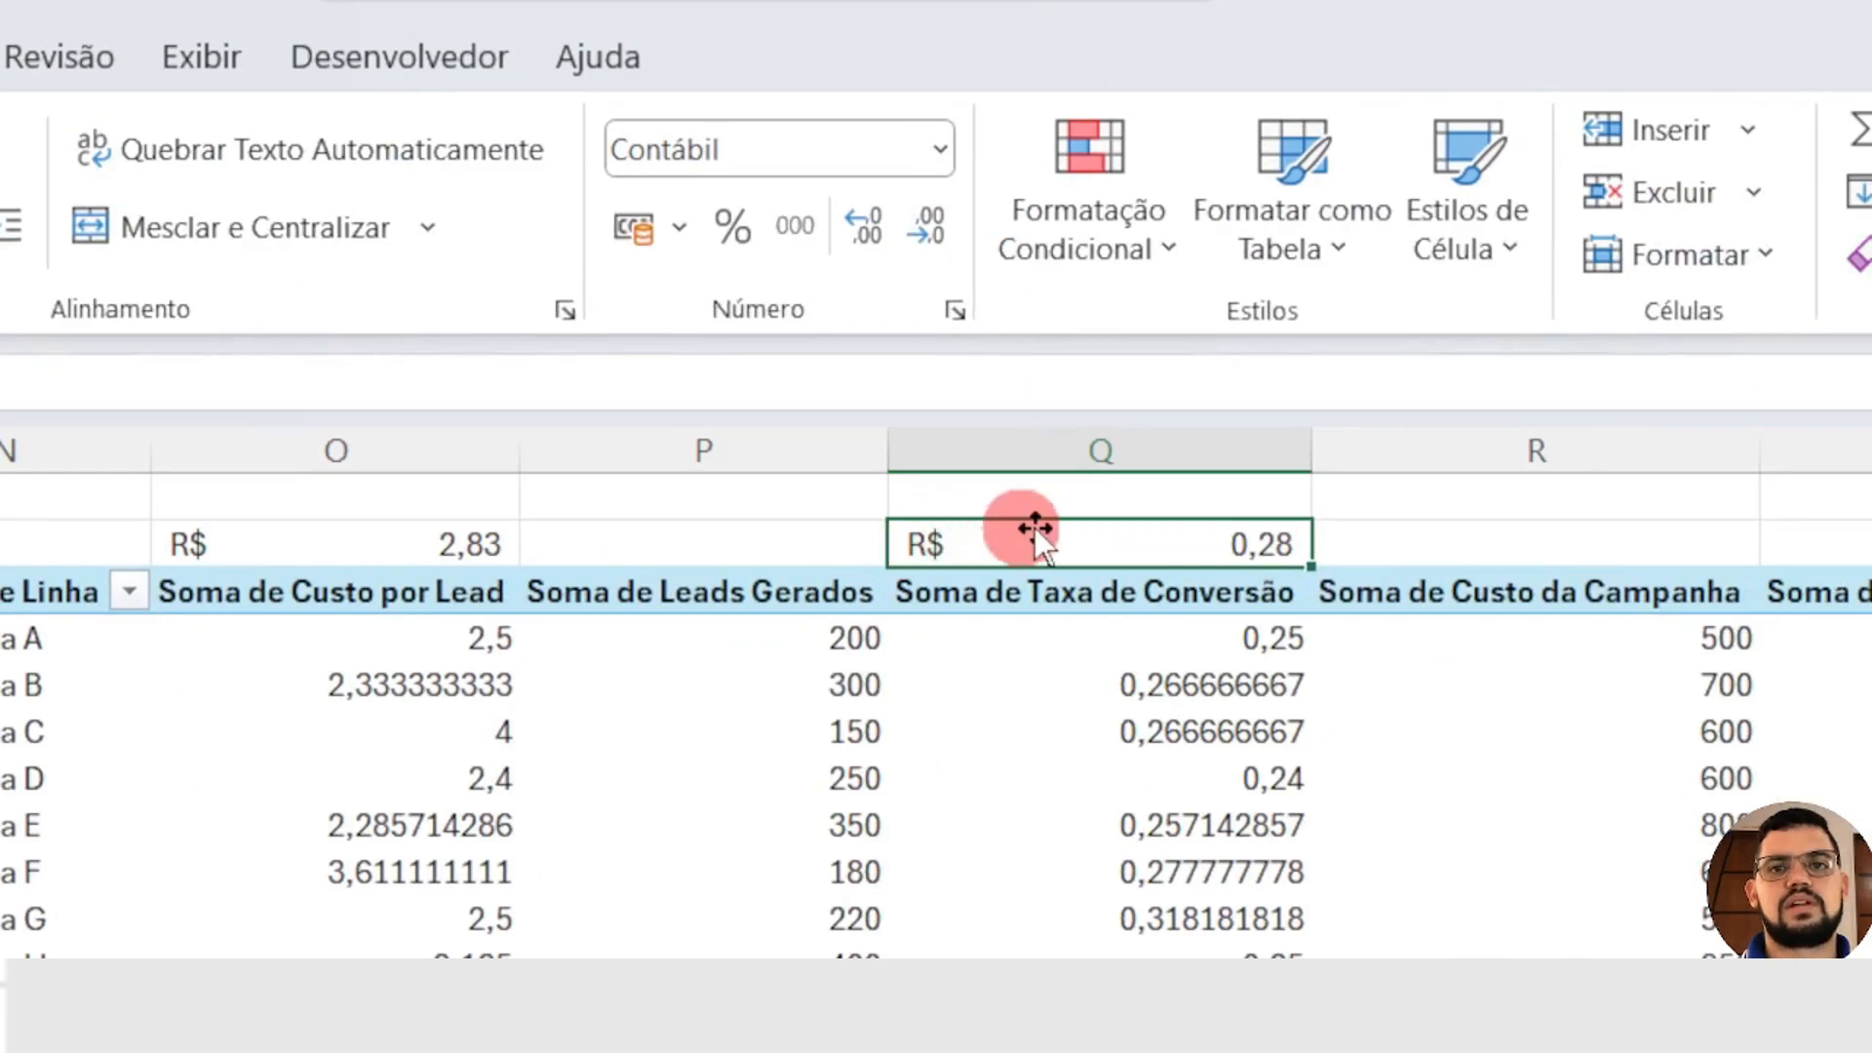
pyautogui.doubleClick(1394, 634)
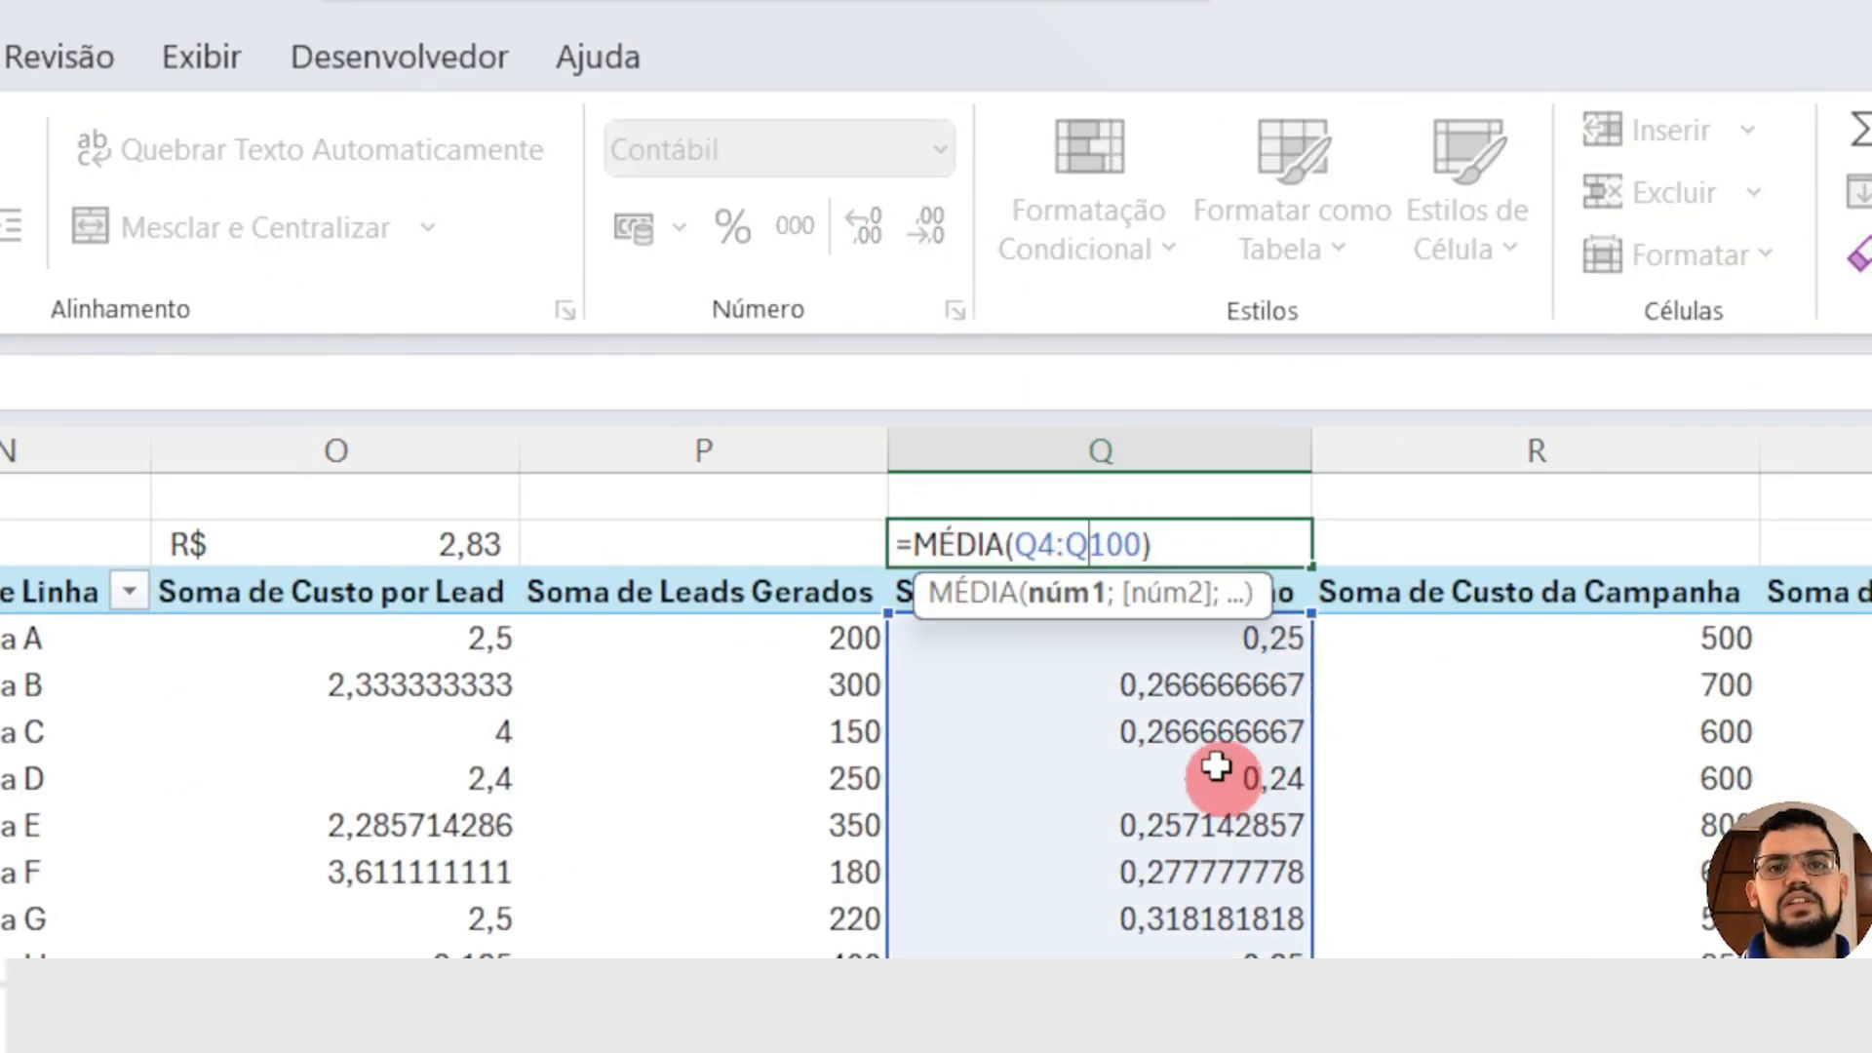
pyautogui.press('Escape')
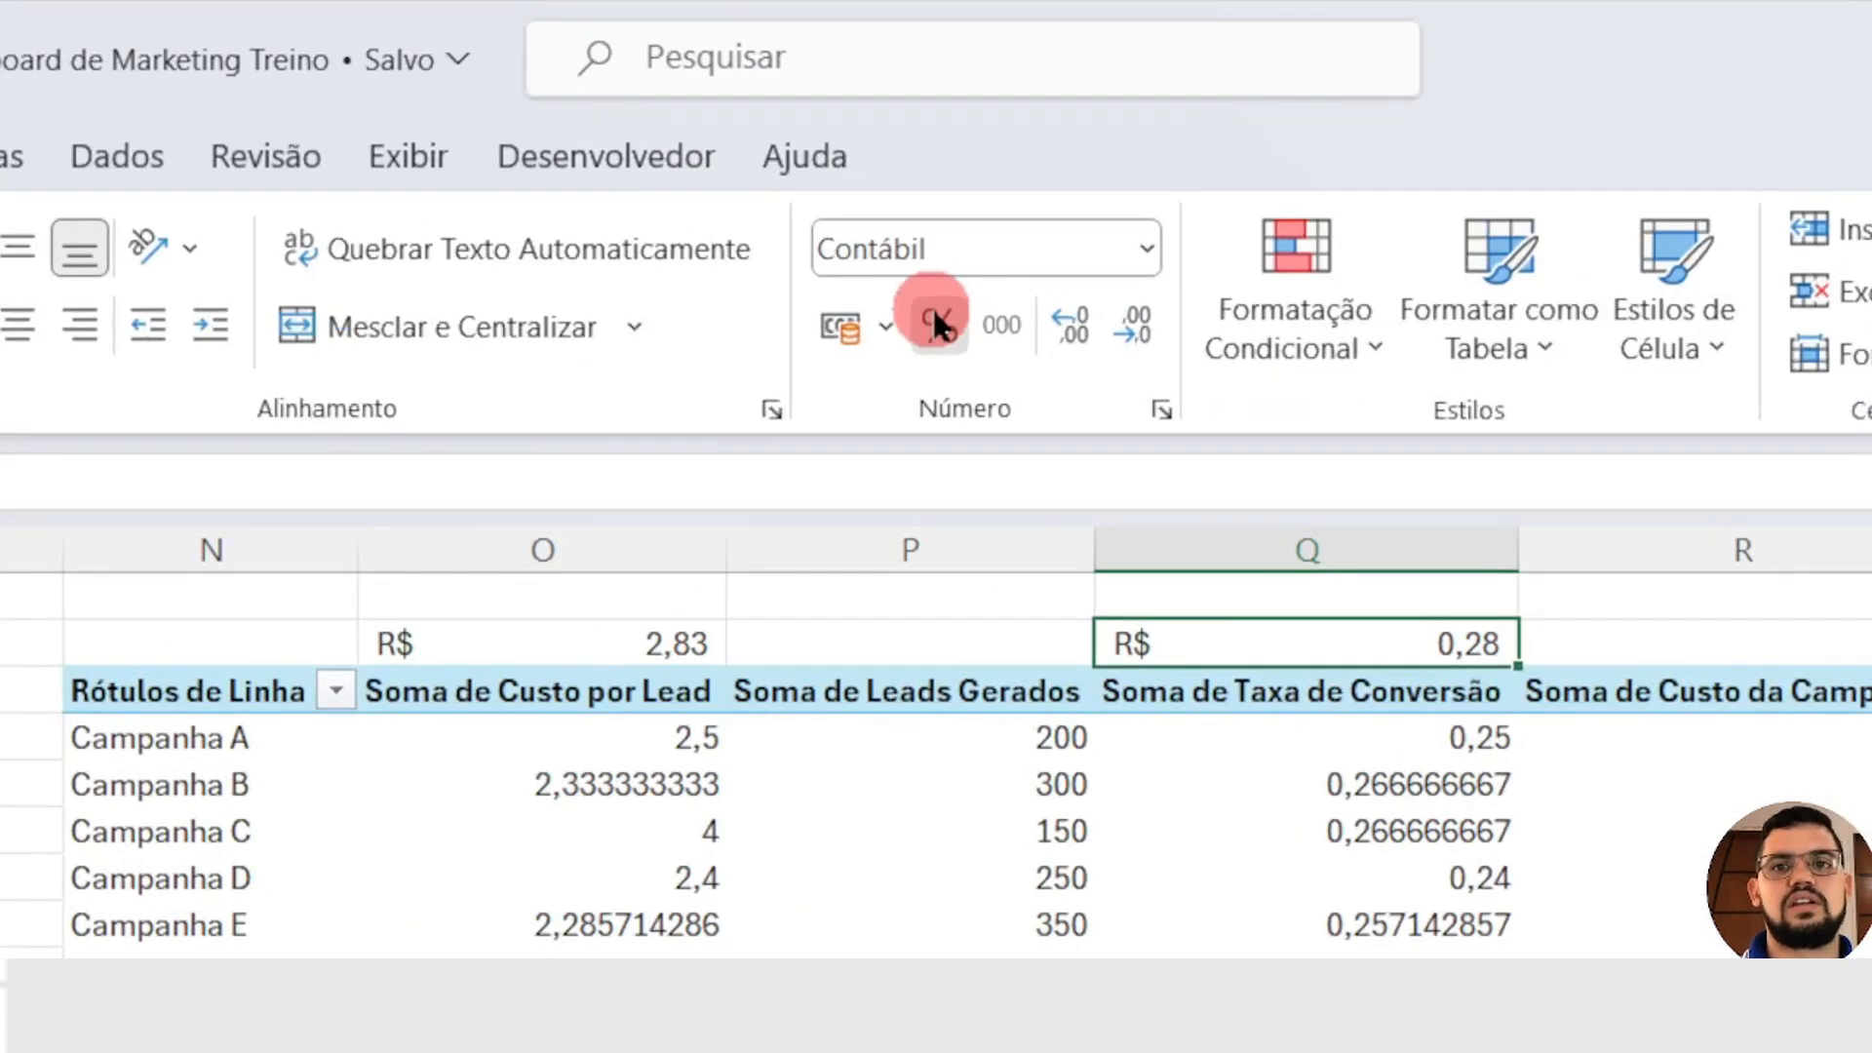
pyautogui.click(936, 322)
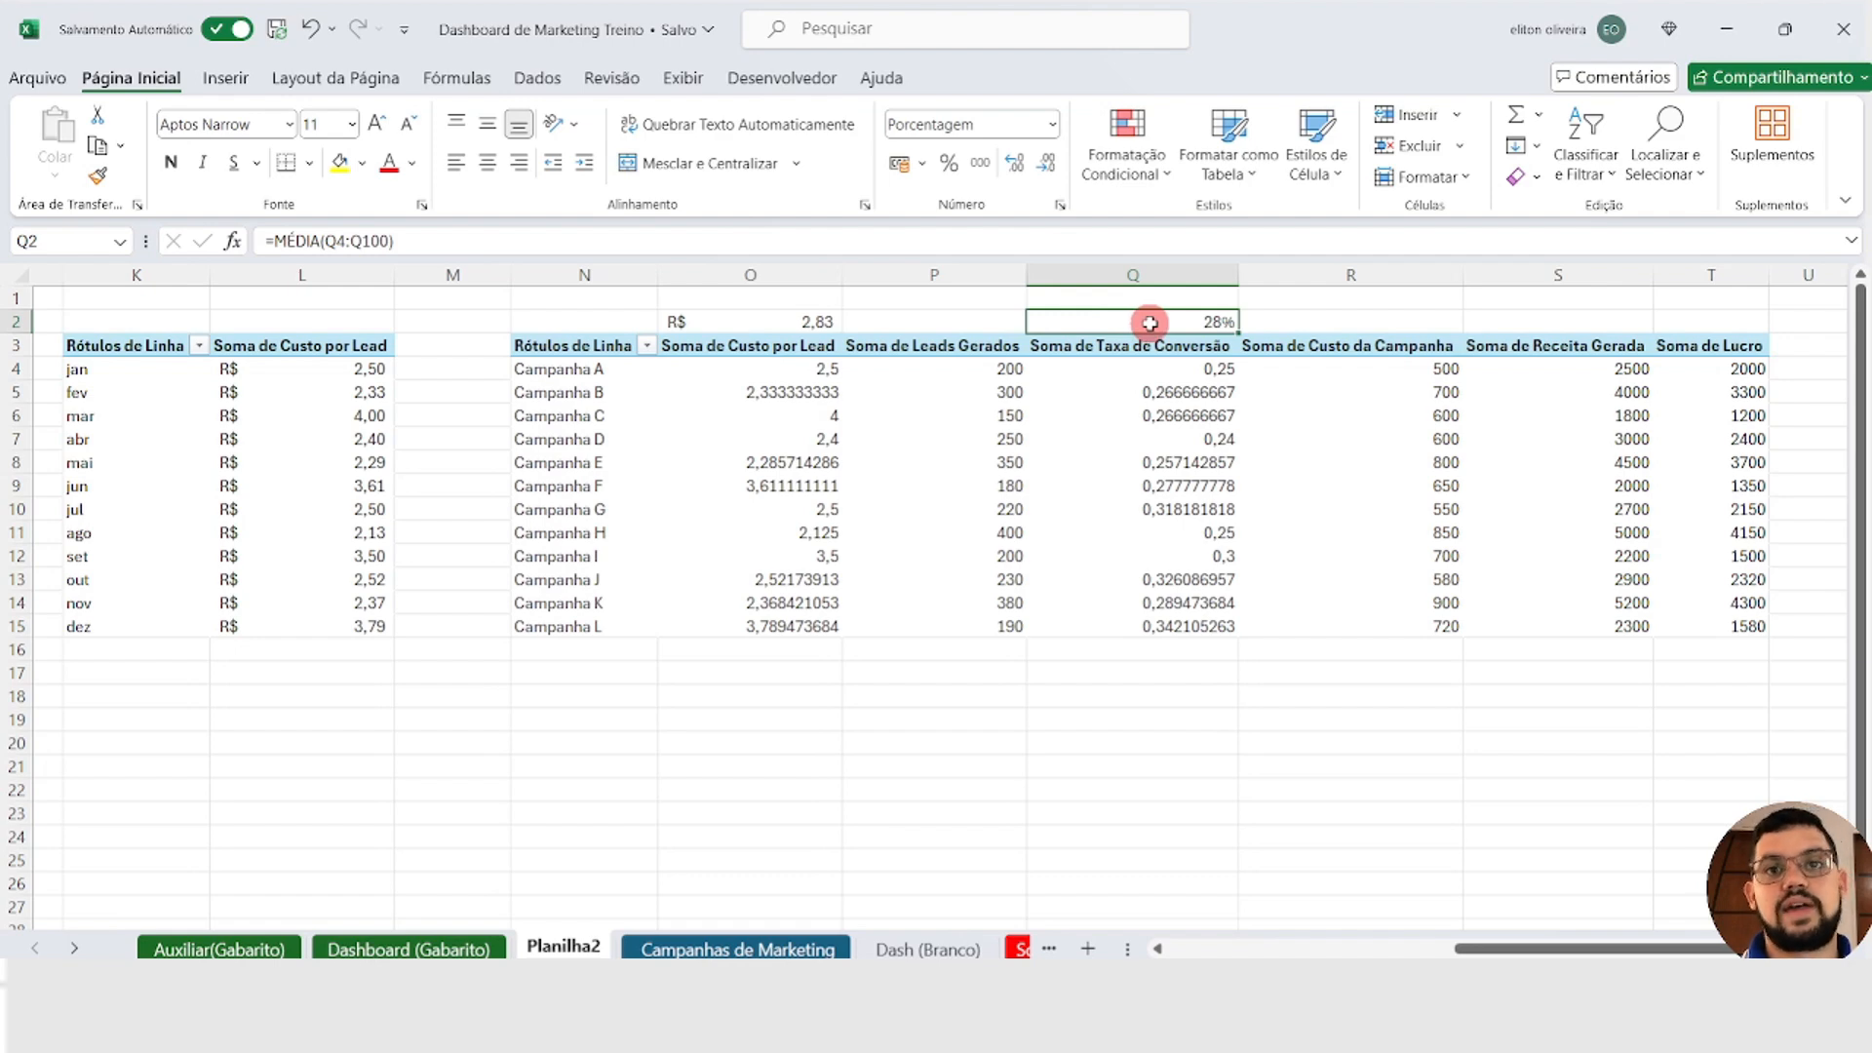
# Step: Enter the formula =SOMA(P4:P100) in P2, above the Soma de Leads Gerados column
pyautogui.press('Left')
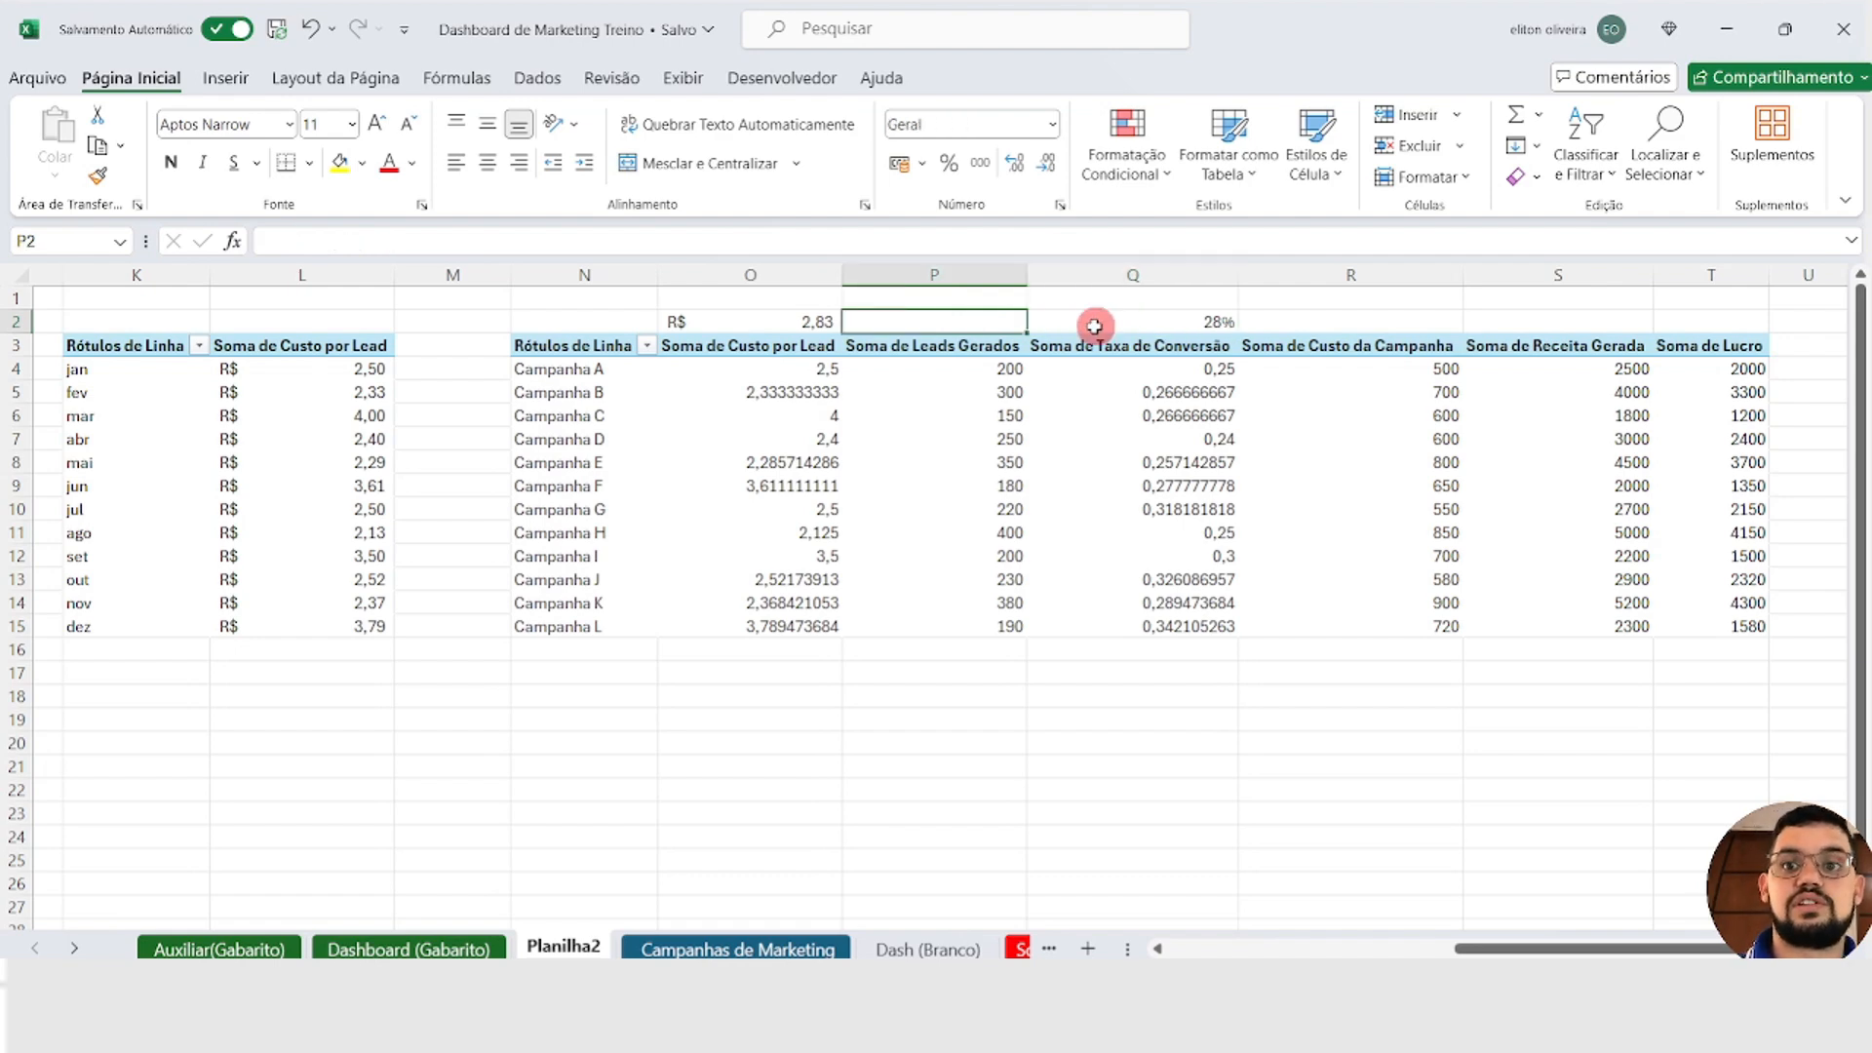
pyautogui.write('=som')
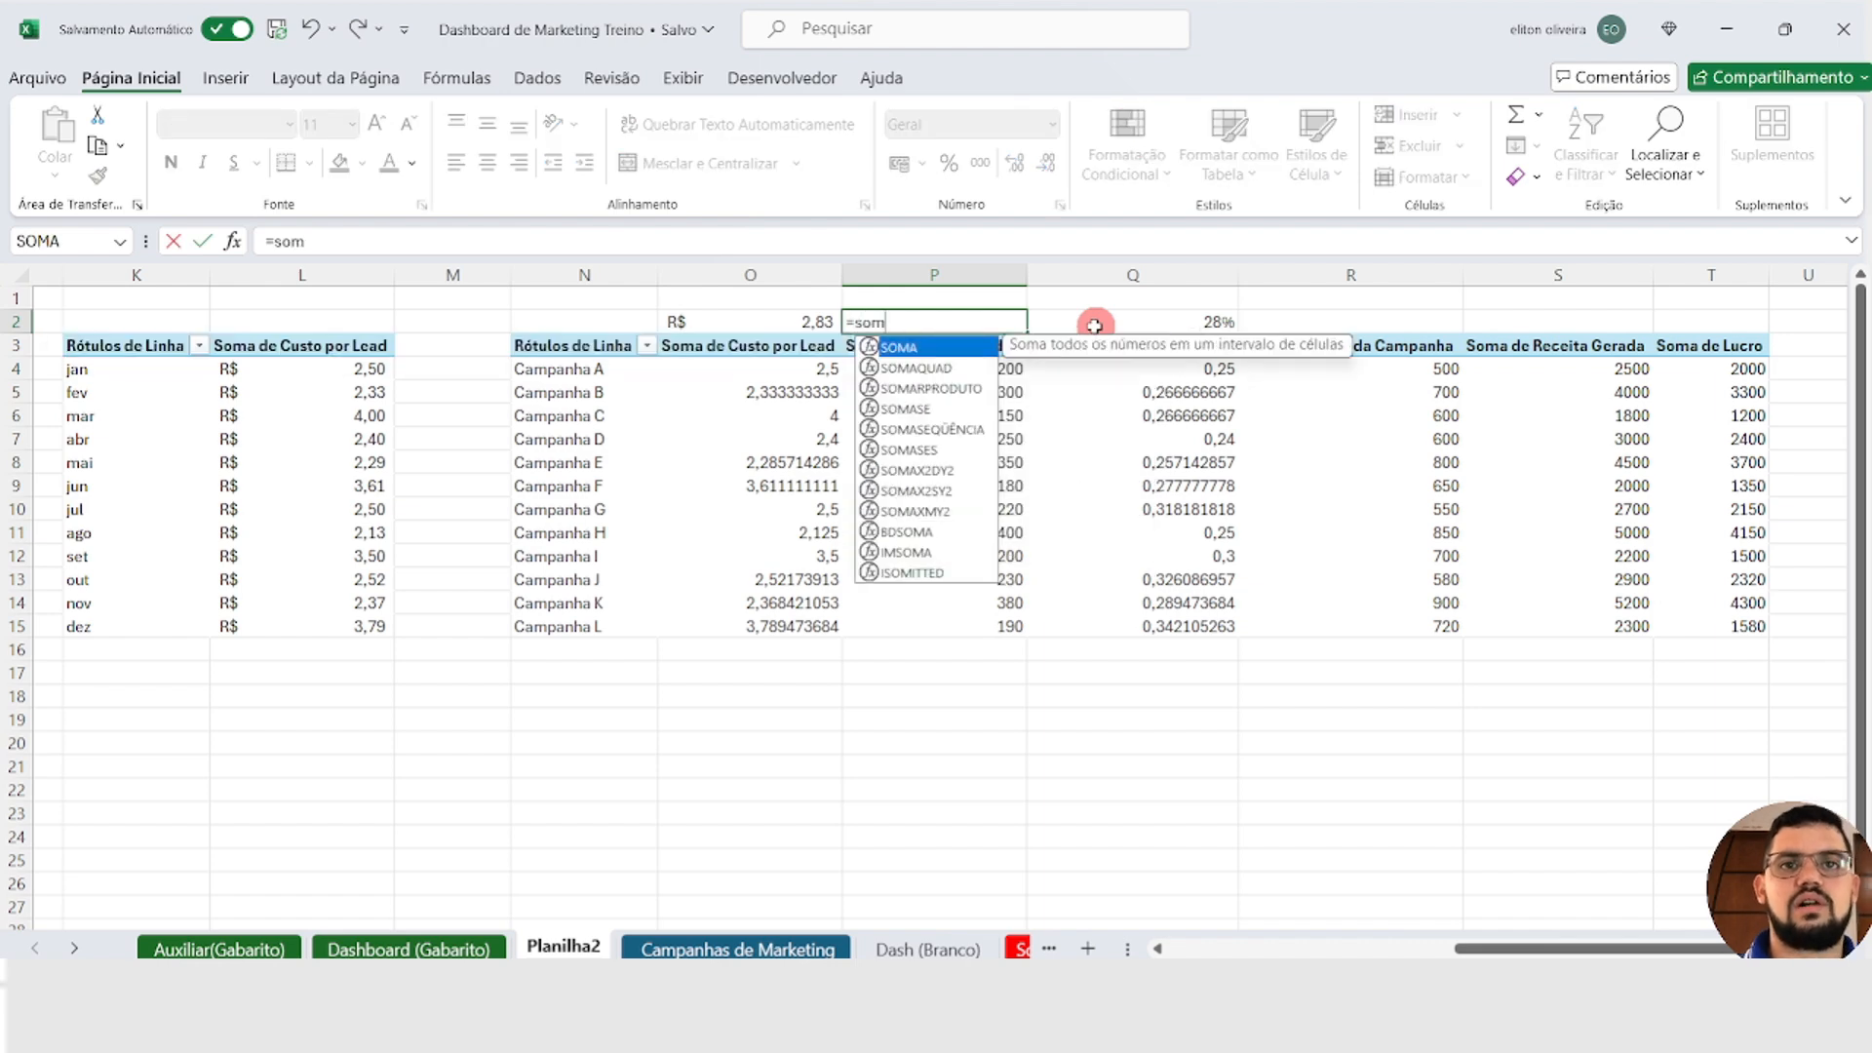
pyautogui.press('Tab')
pyautogui.write('p4')
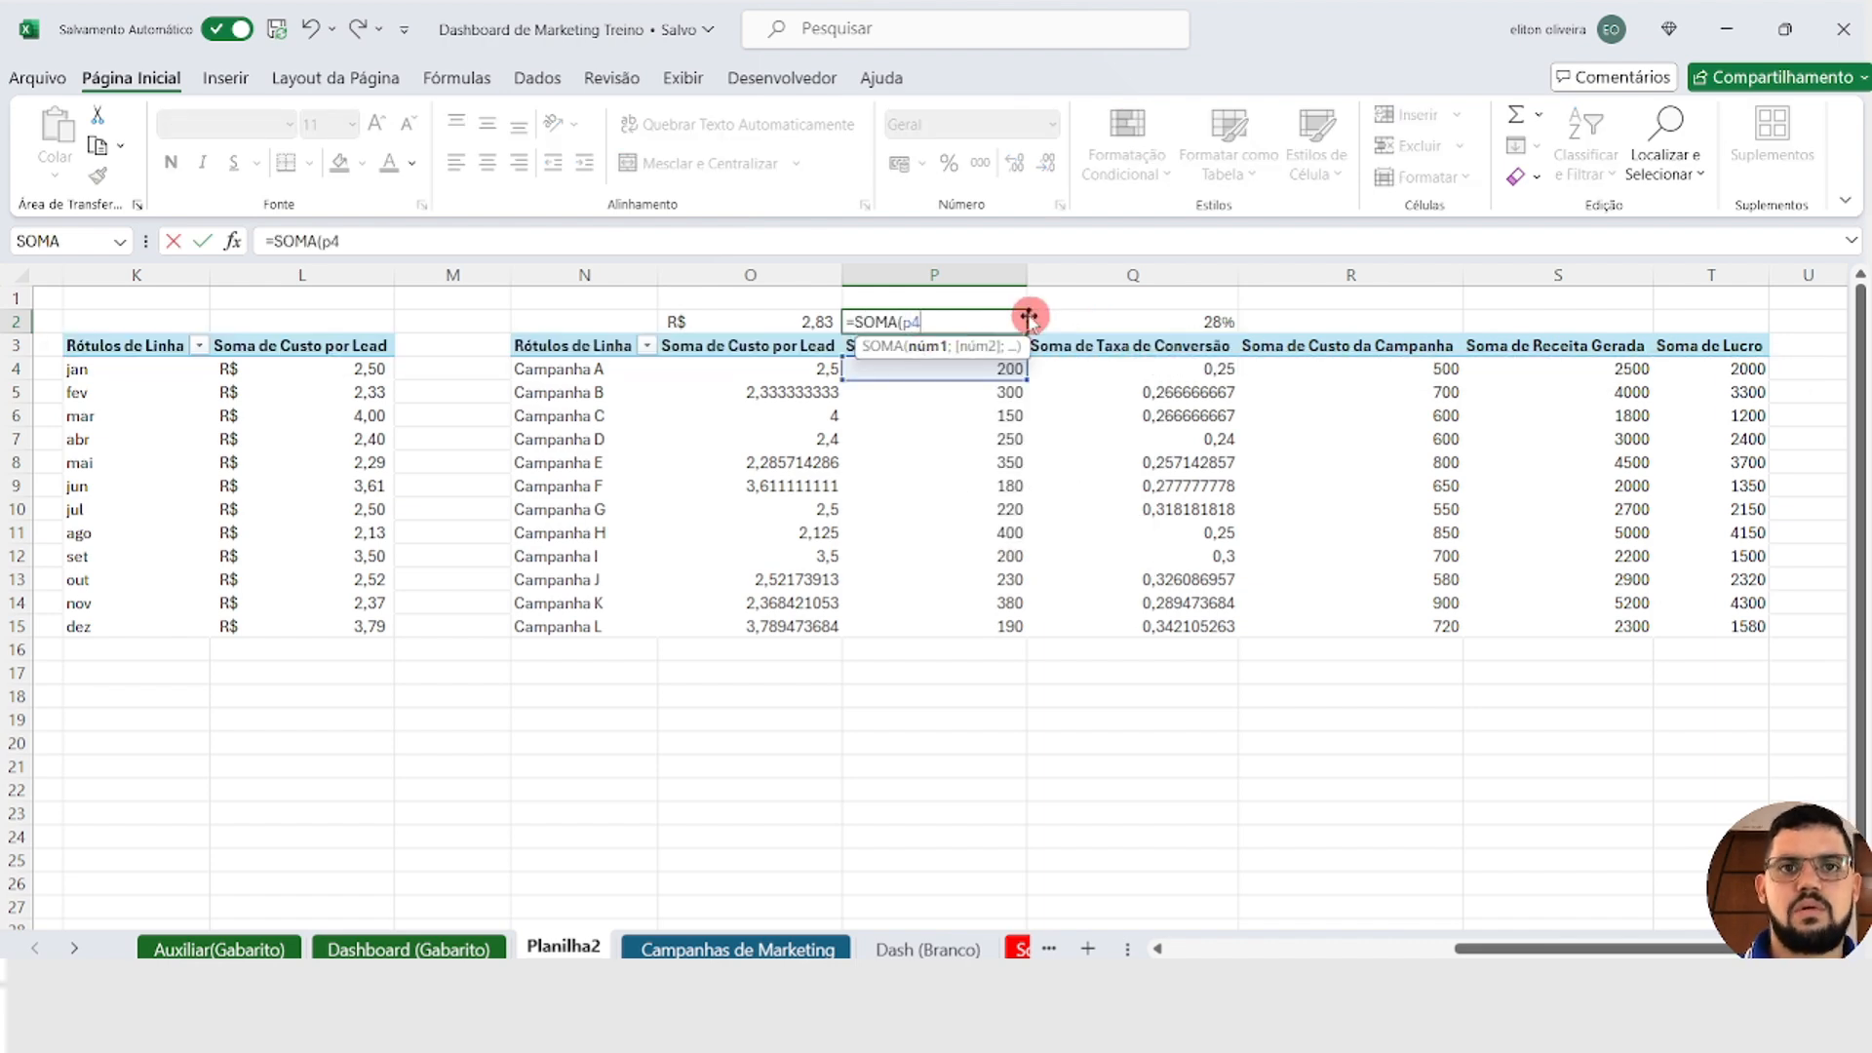
pyautogui.write(':p100')
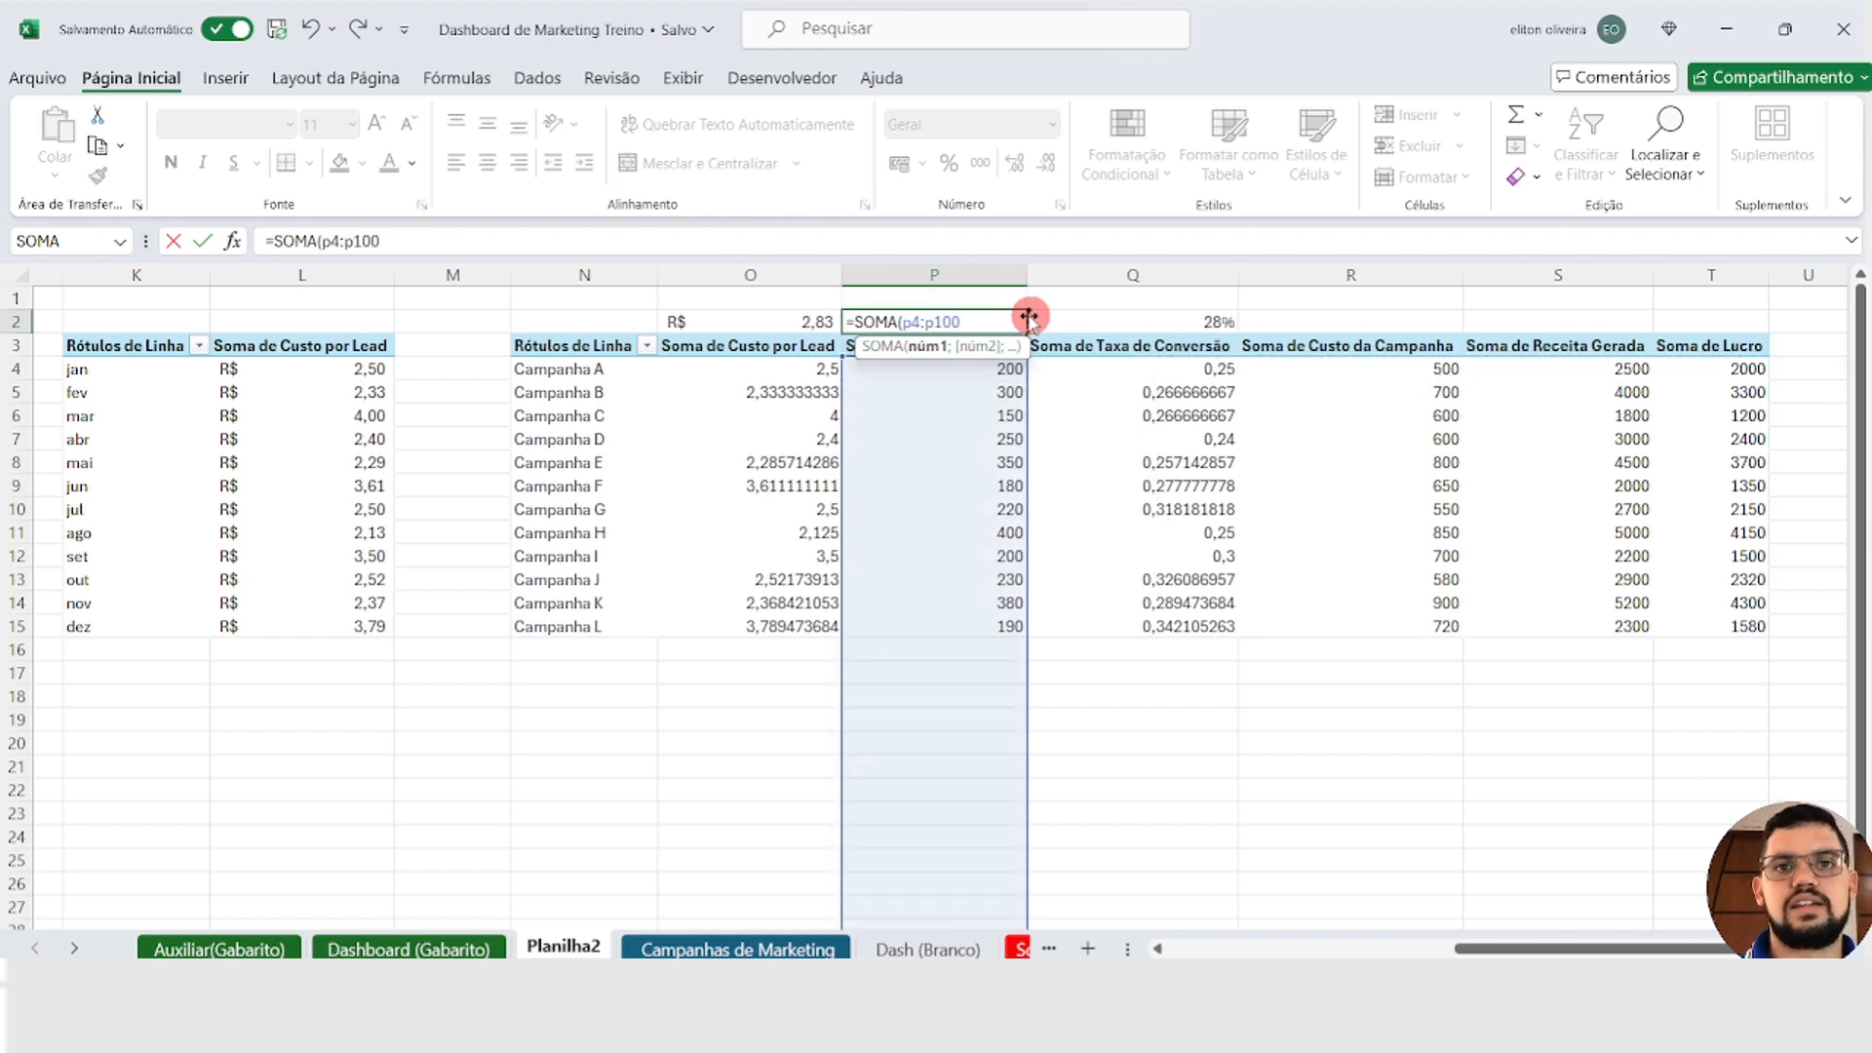
pyautogui.press('Return')
pyautogui.press('Up')
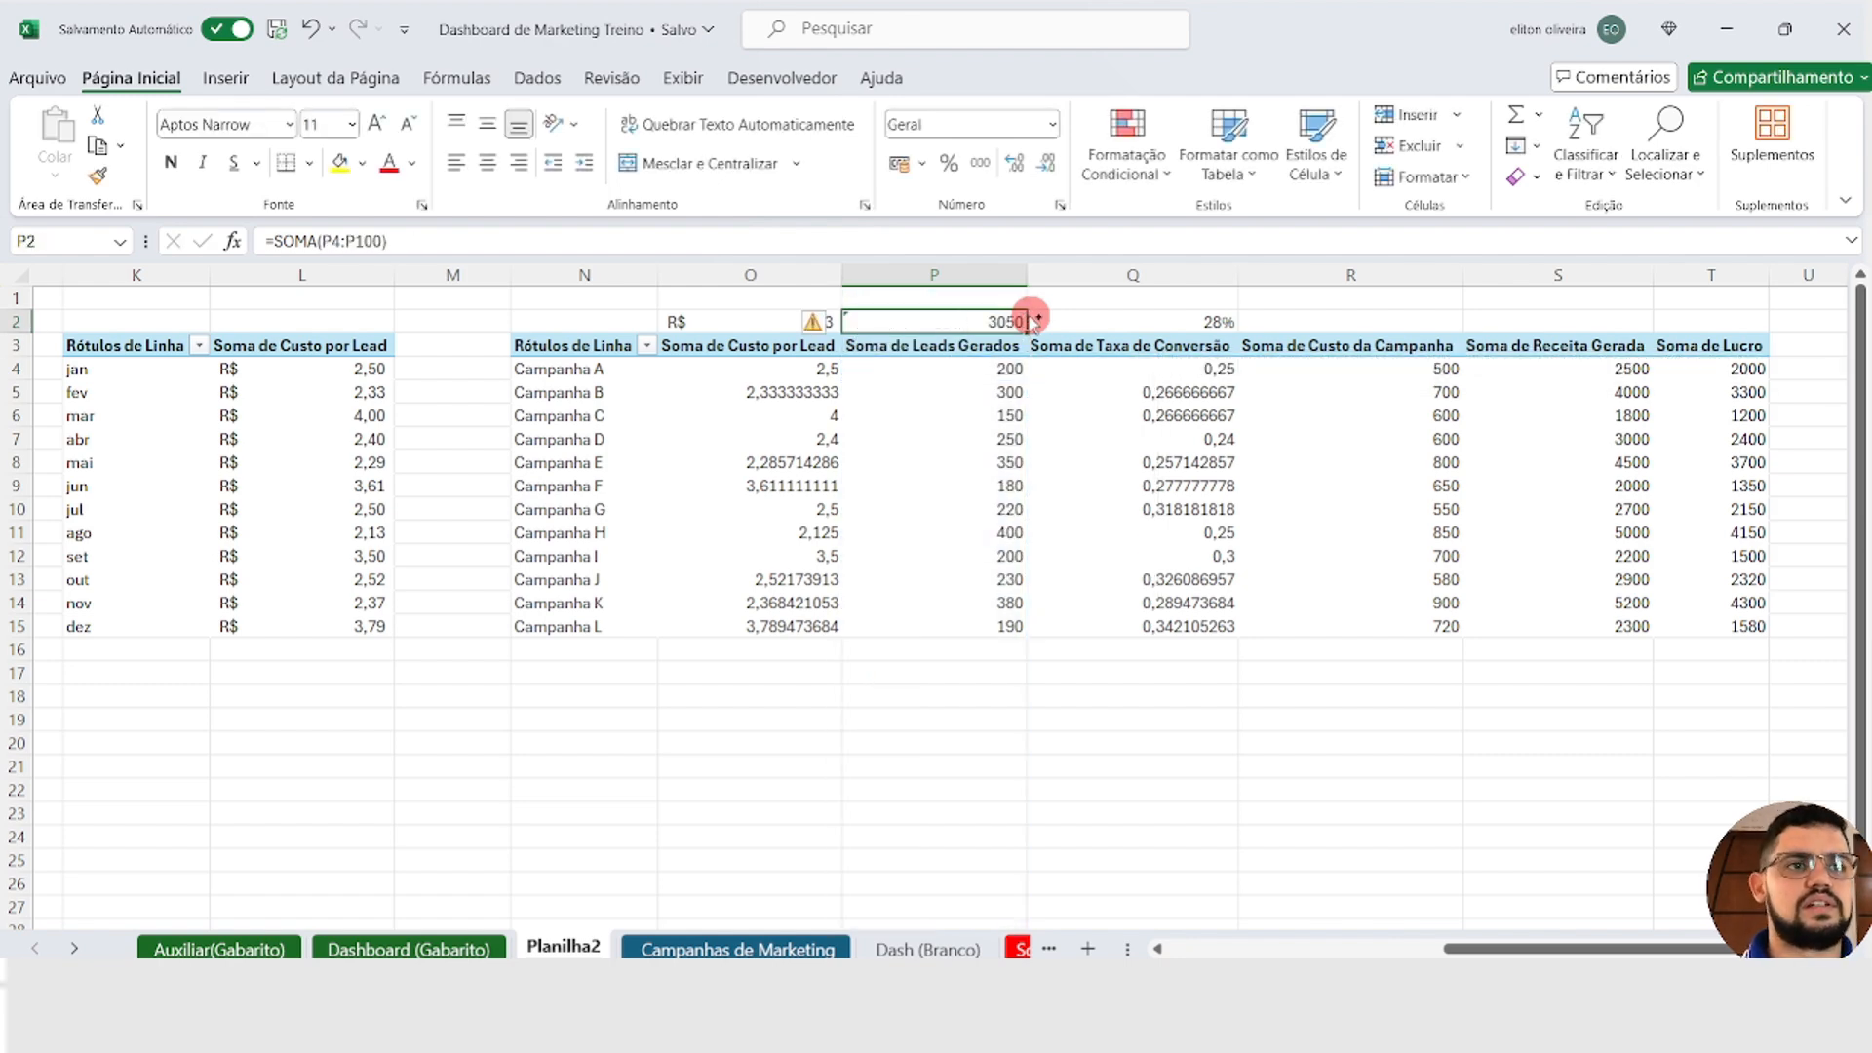
# Step: Copy the sum formula from P2 to R2, above the Soma de Custo da Campanha column
pyautogui.hotkey('ctrl', 'c')
pyautogui.press('Right')
pyautogui.press('Right')
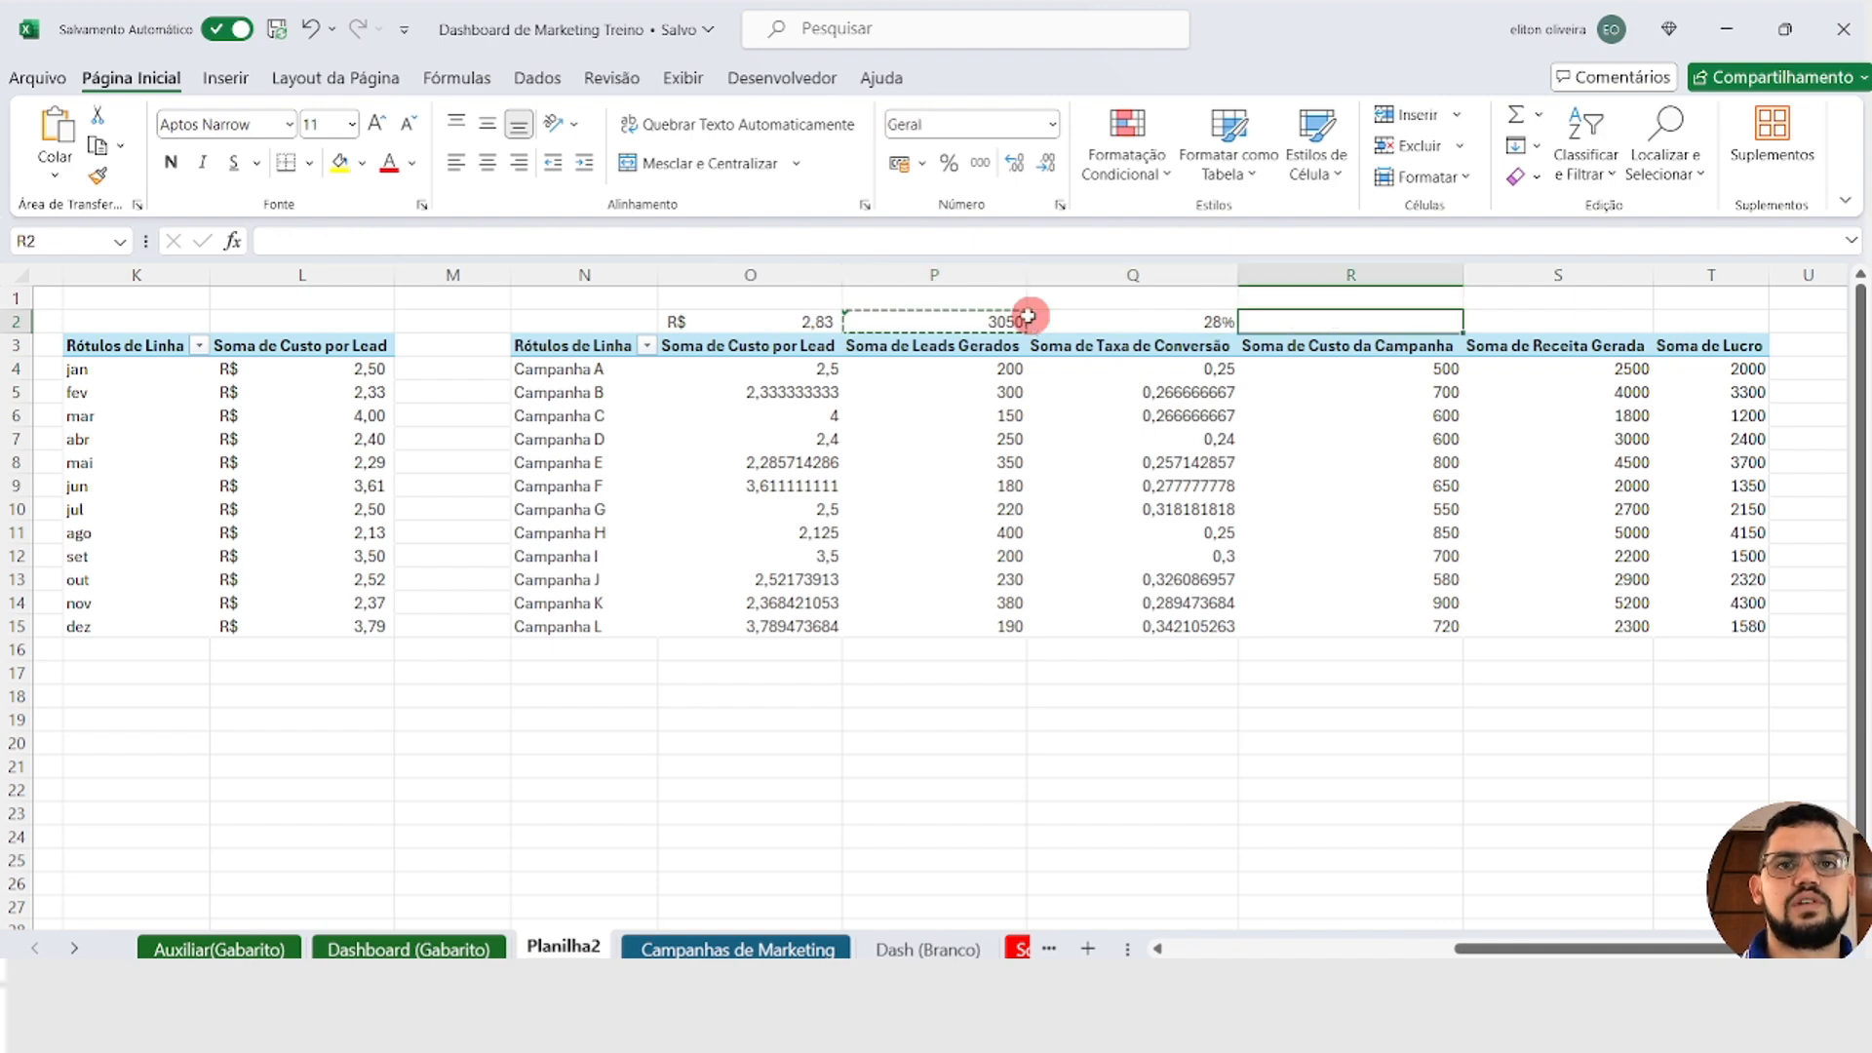
pyautogui.press('Left')
pyautogui.press('Left')
pyautogui.press('Right')
pyautogui.press('Right')
pyautogui.press('Right')
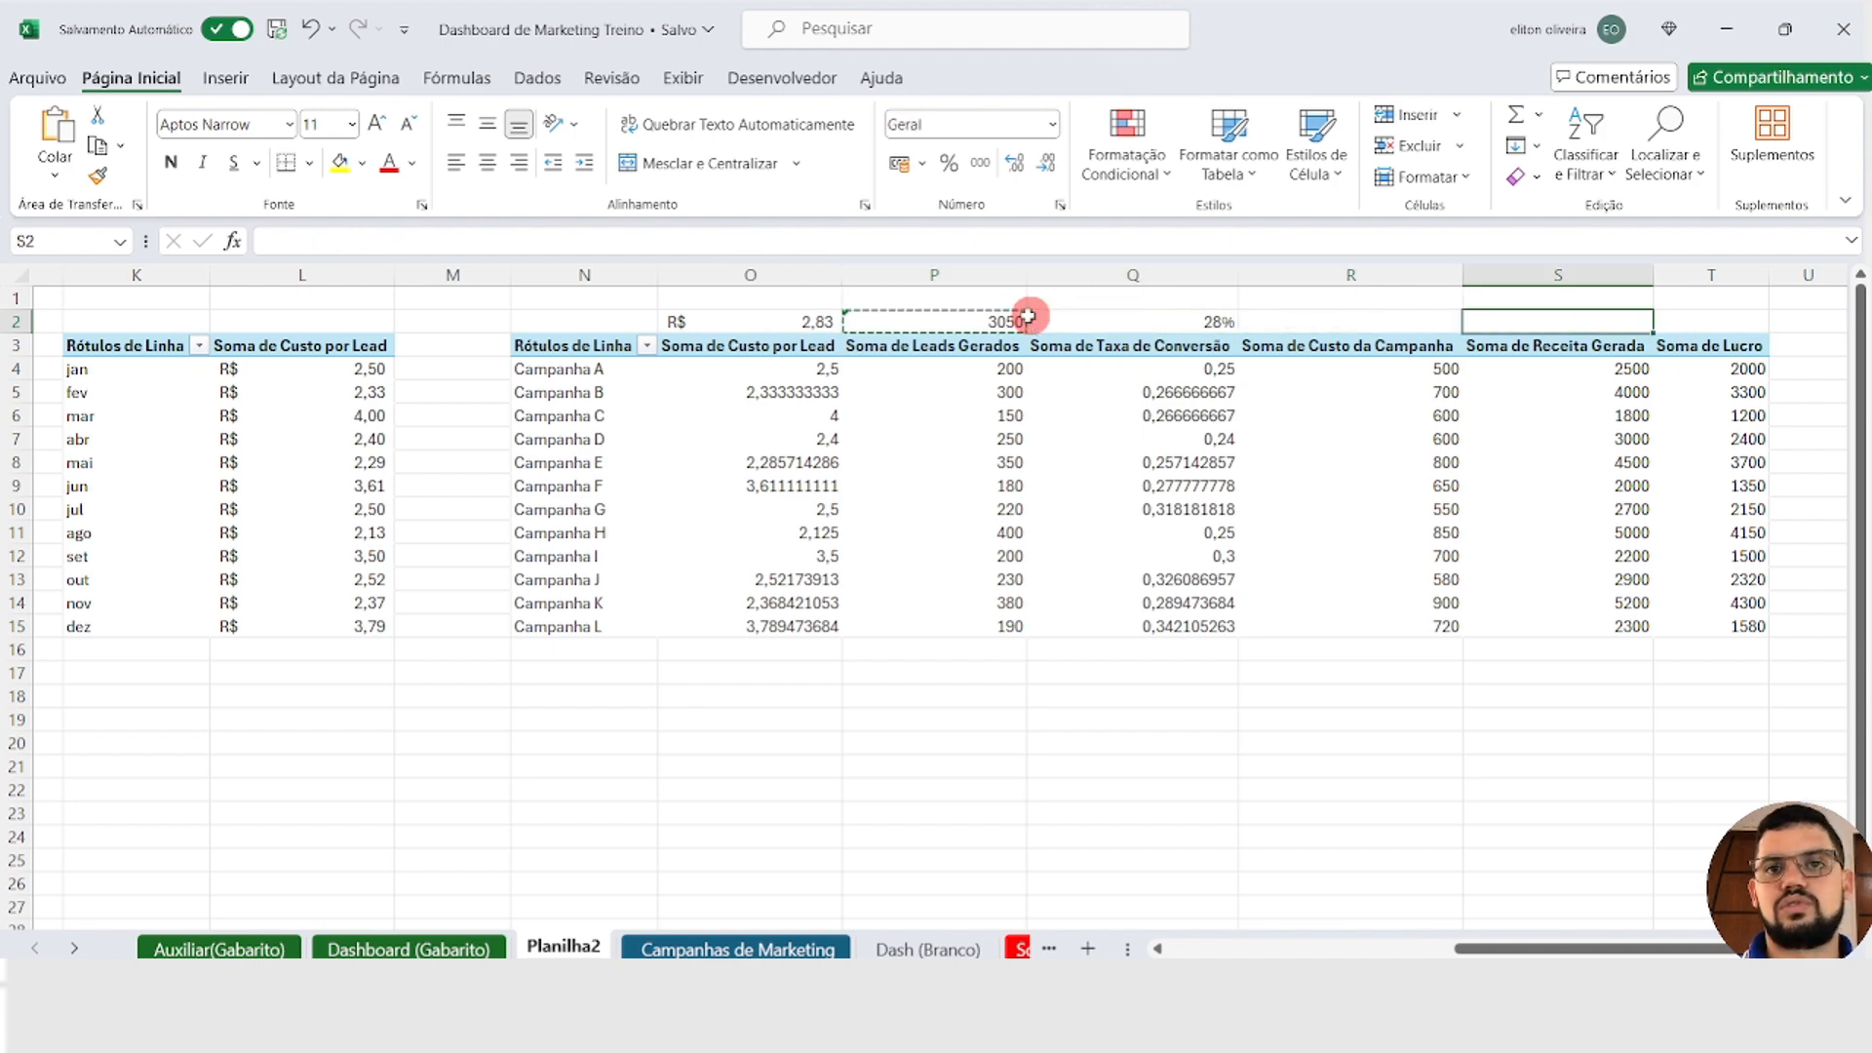
pyautogui.press('Left')
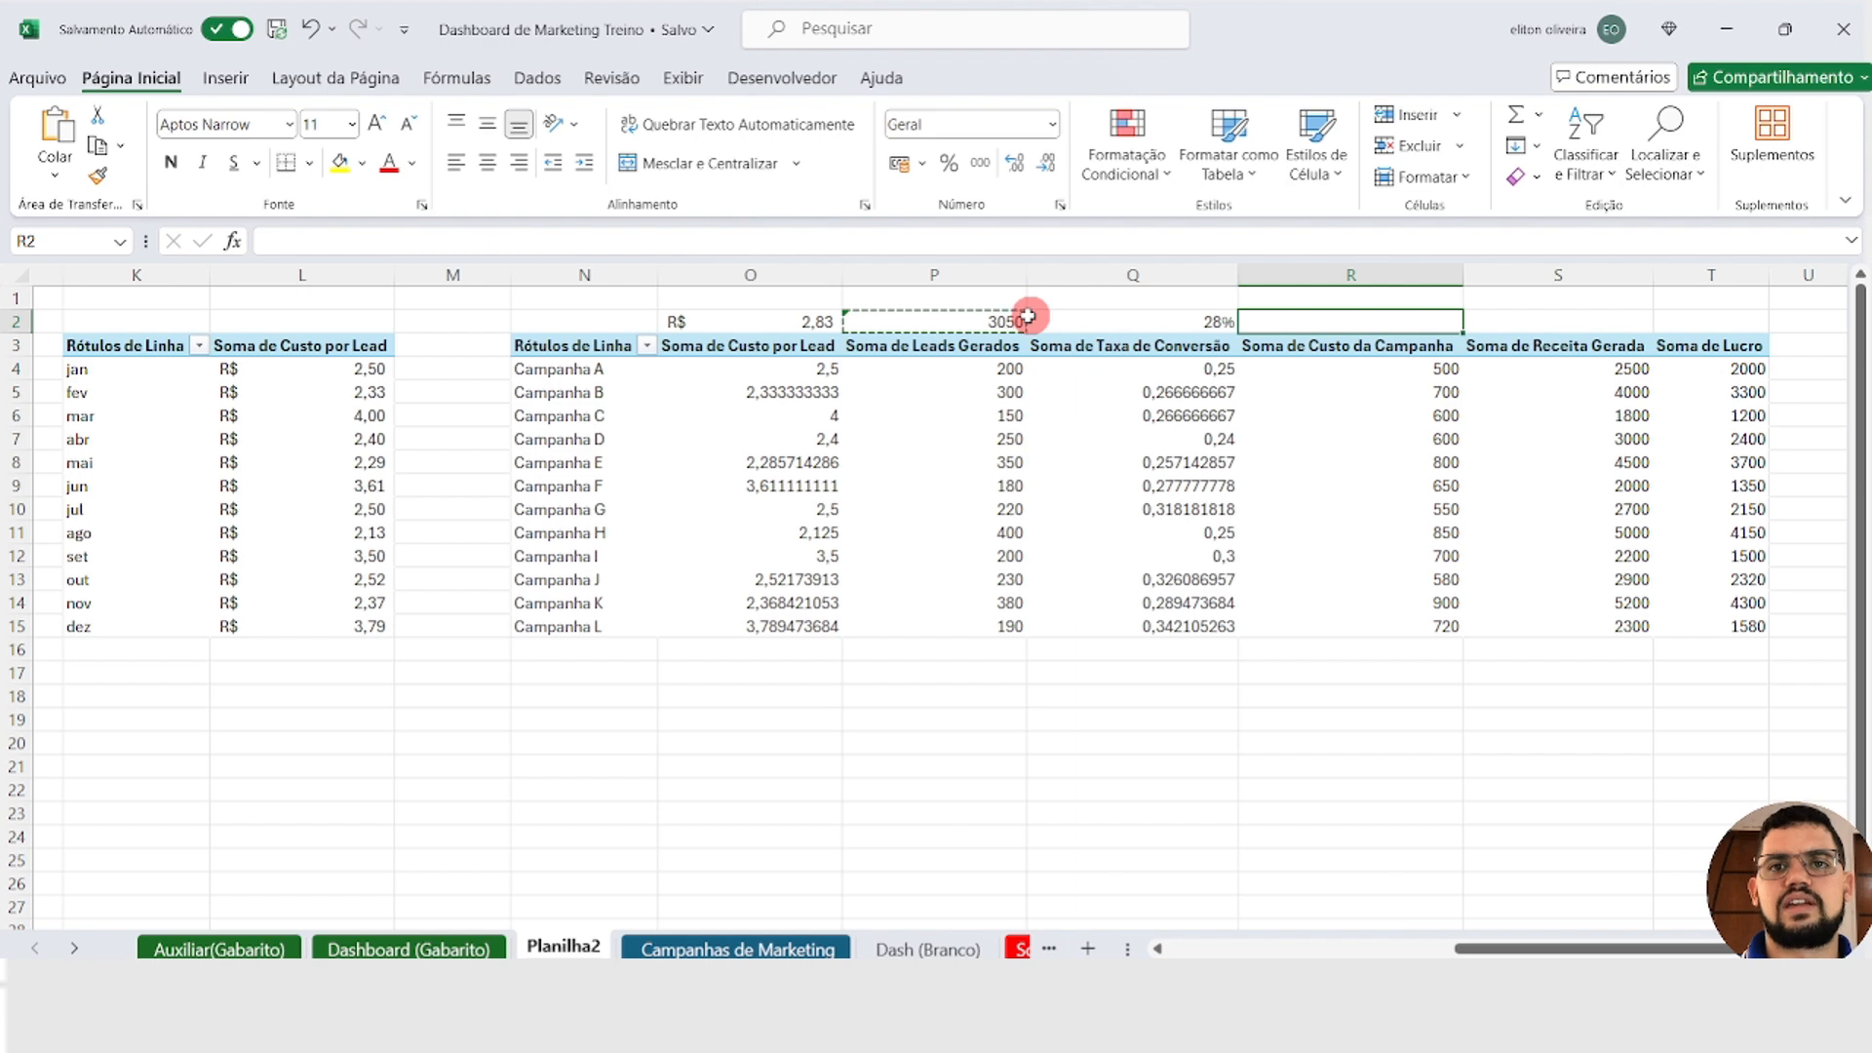
pyautogui.press('Return')
# Step: Copy the sum formula from R2 across to S2 and T2, above the Soma de Receita Gerada and Soma de Lucro columns
pyautogui.hotkey('ctrl', 'c')
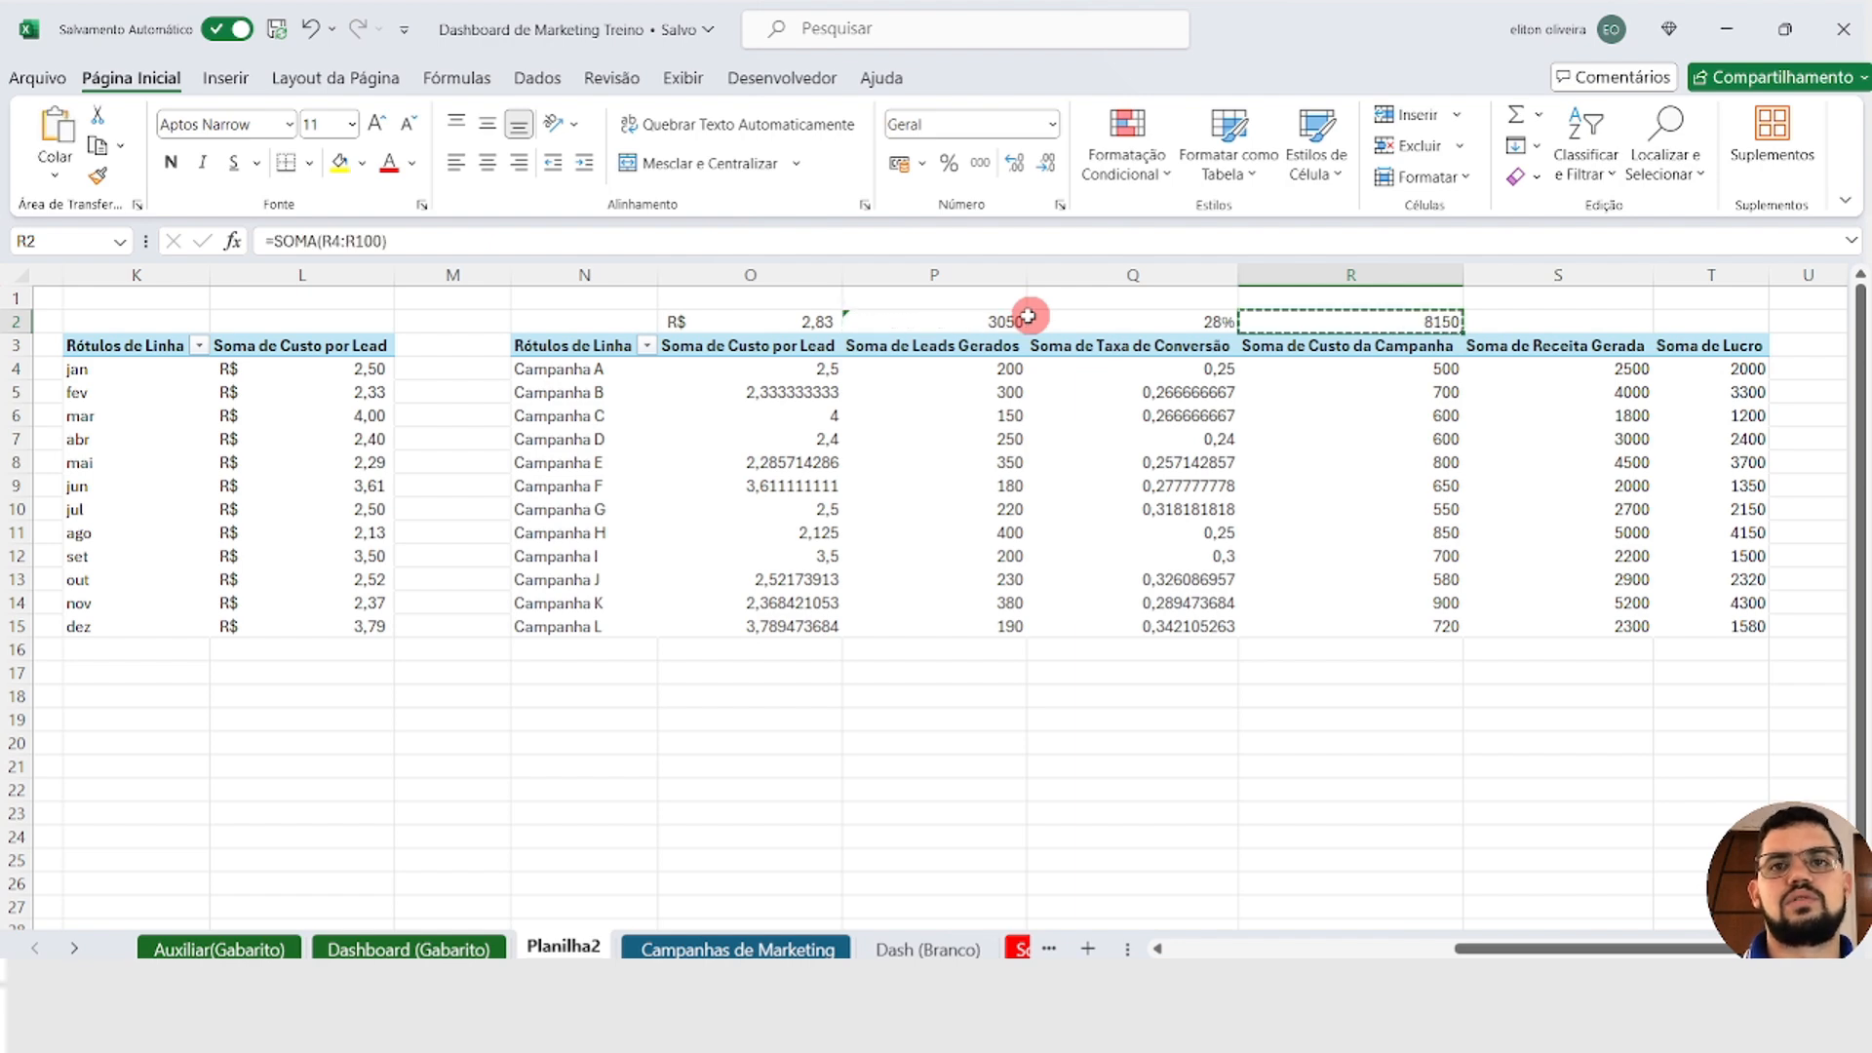
pyautogui.press('Right')
pyautogui.press('Return')
pyautogui.hotkey('ctrl', 'c')
pyautogui.press('Right')
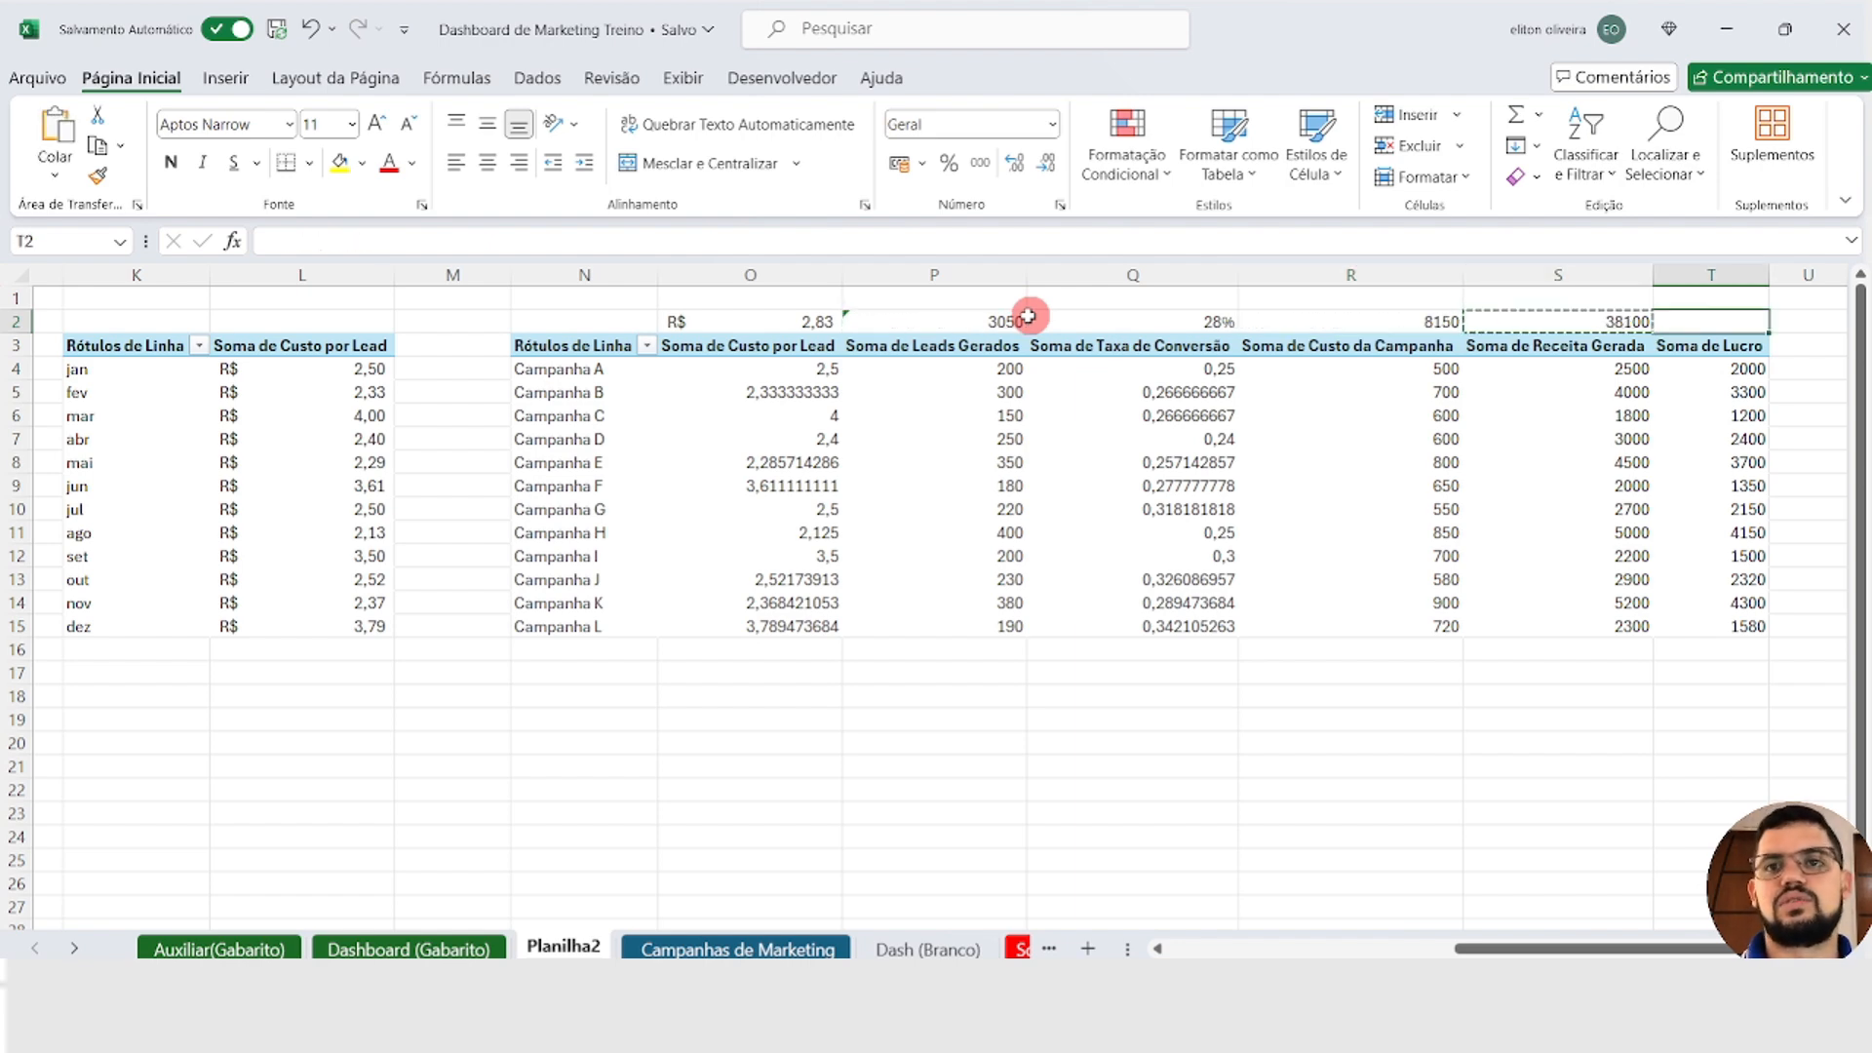
pyautogui.press('Return')
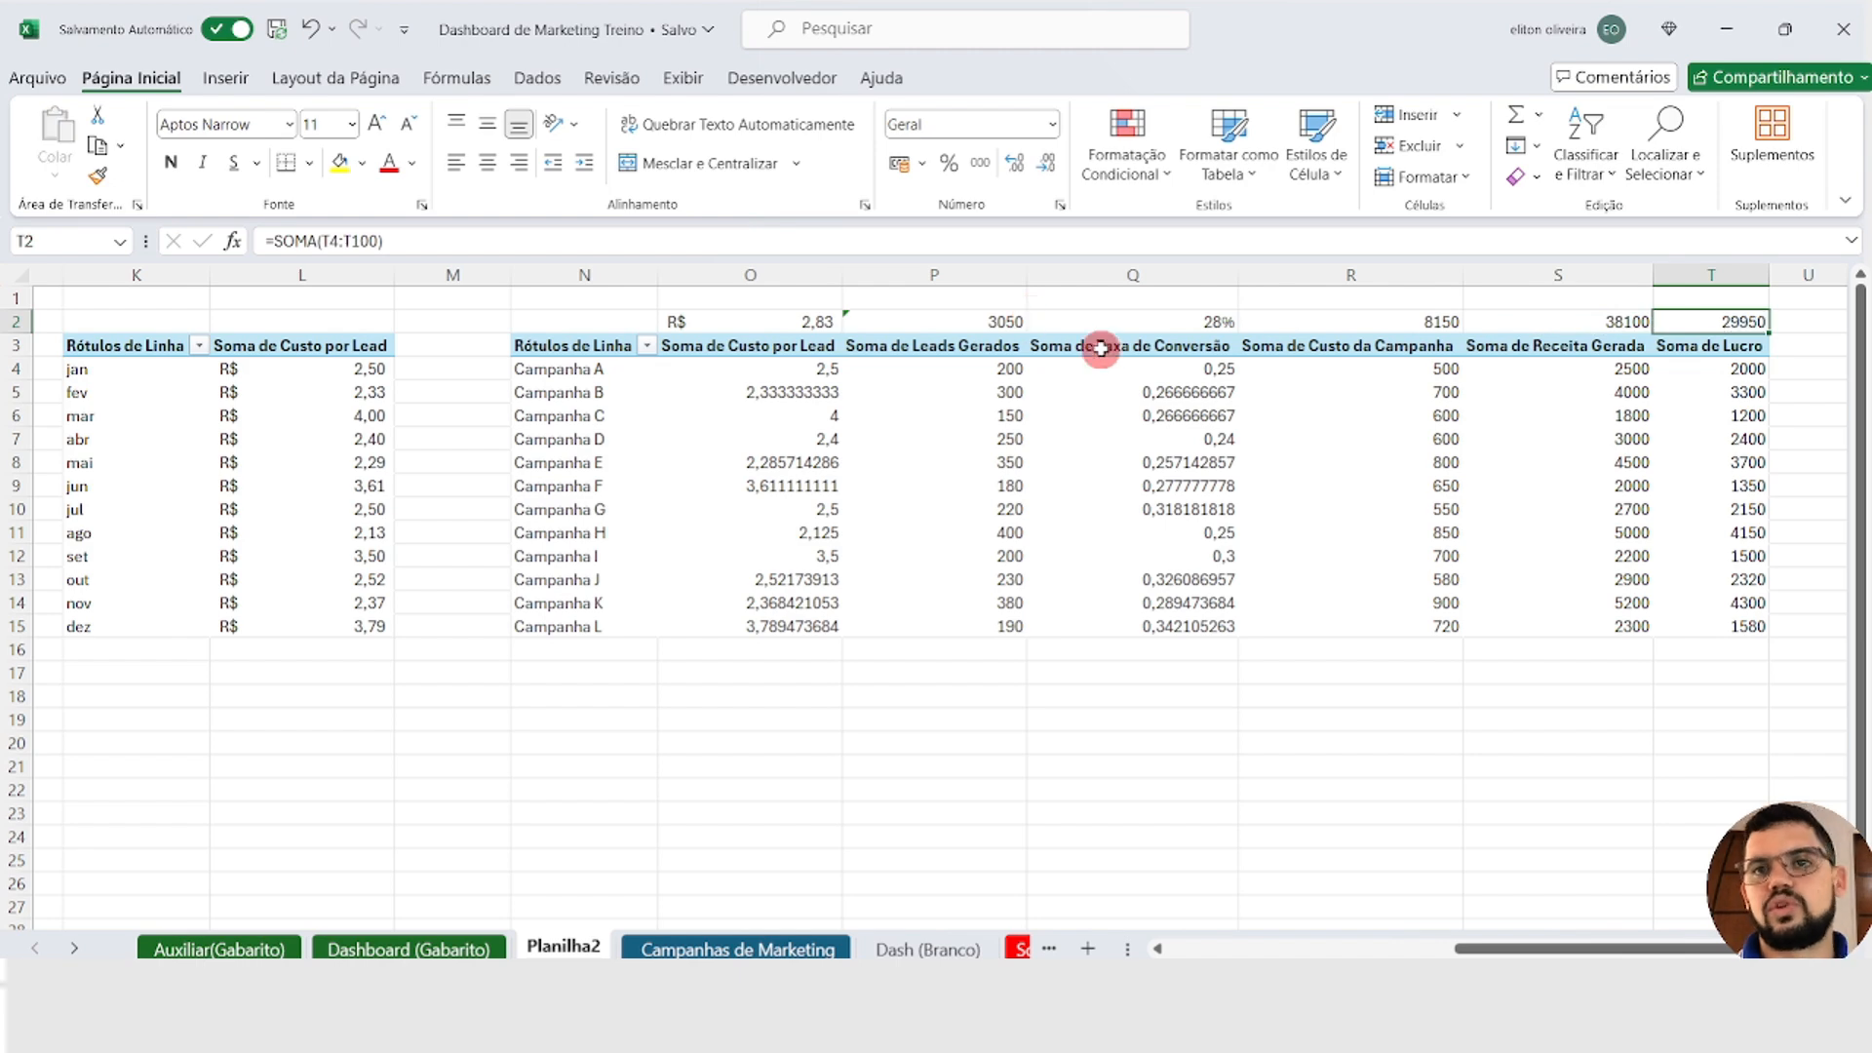
# Step: Inspect the sum formula in R2 and hide the PivotTable field list
pyautogui.doubleClick(1362, 321)
pyautogui.press('Return')
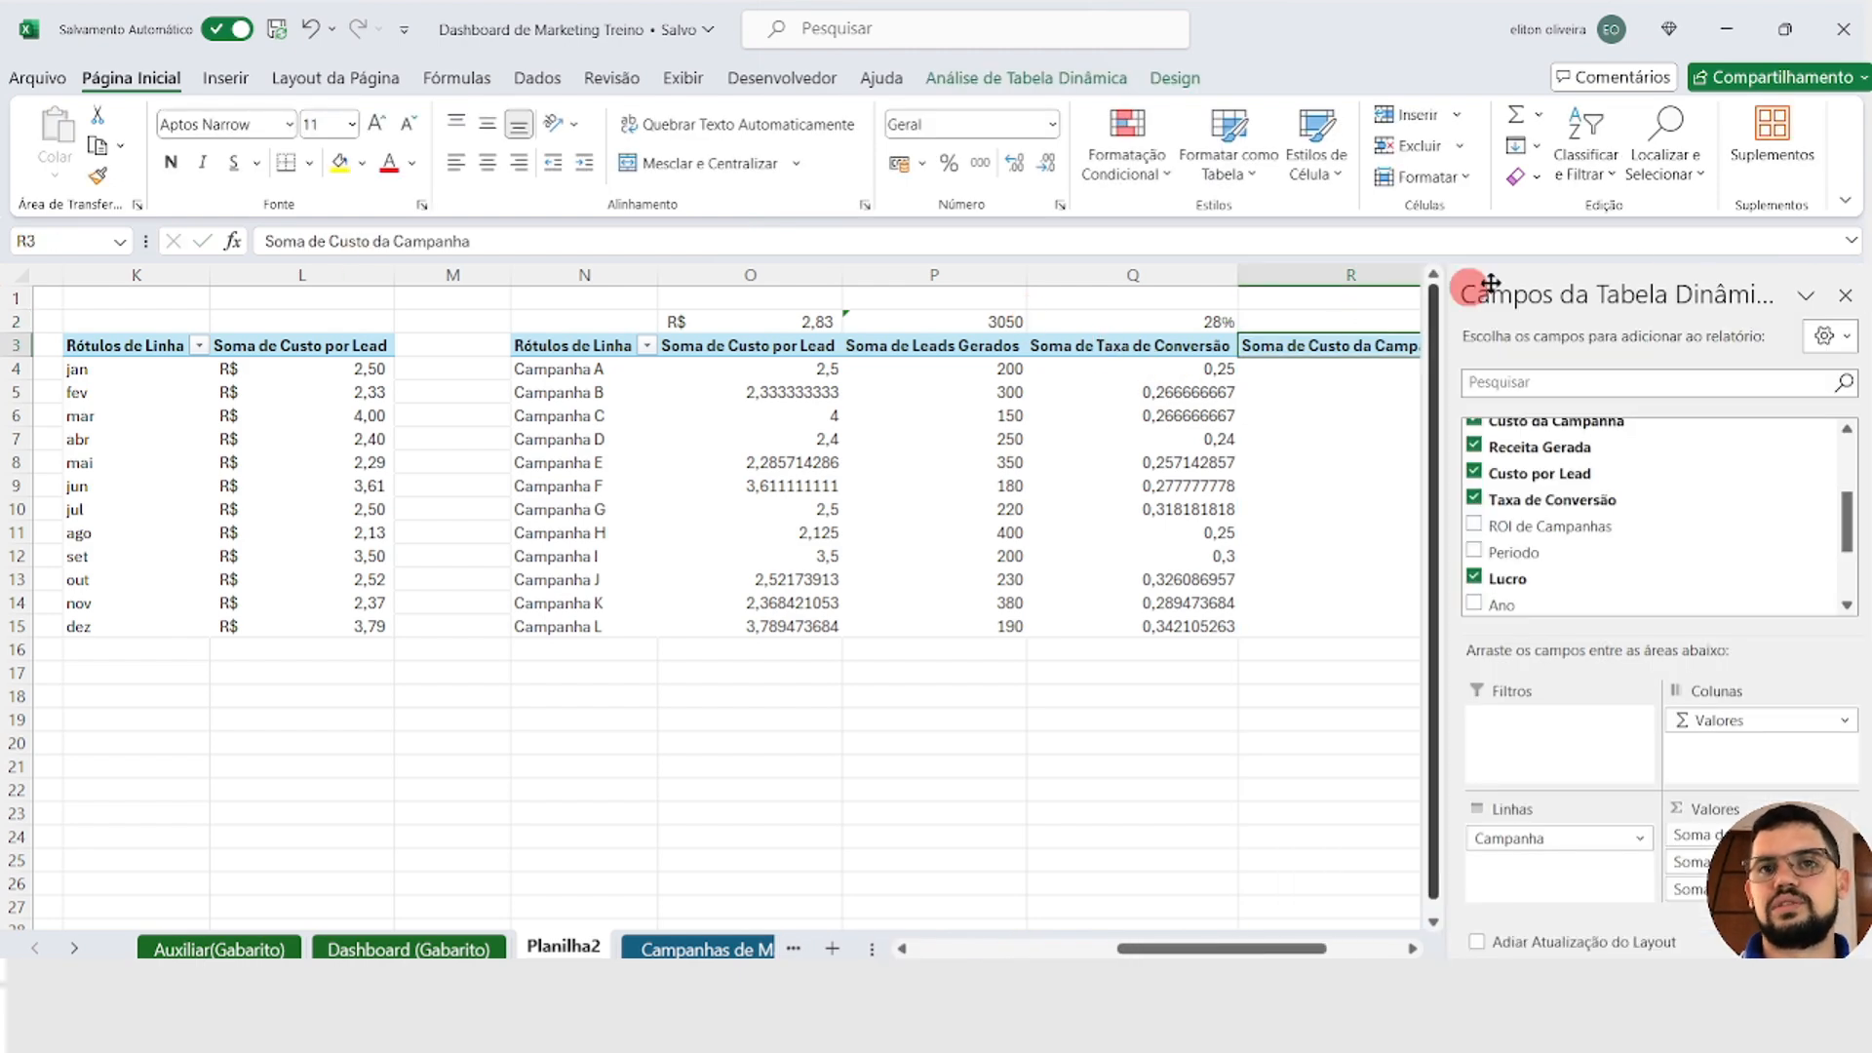
pyautogui.click(1842, 294)
# Step: Format the totals in R2:T2 as accounting currency in R$ with no decimal places
pyautogui.click(1379, 321)
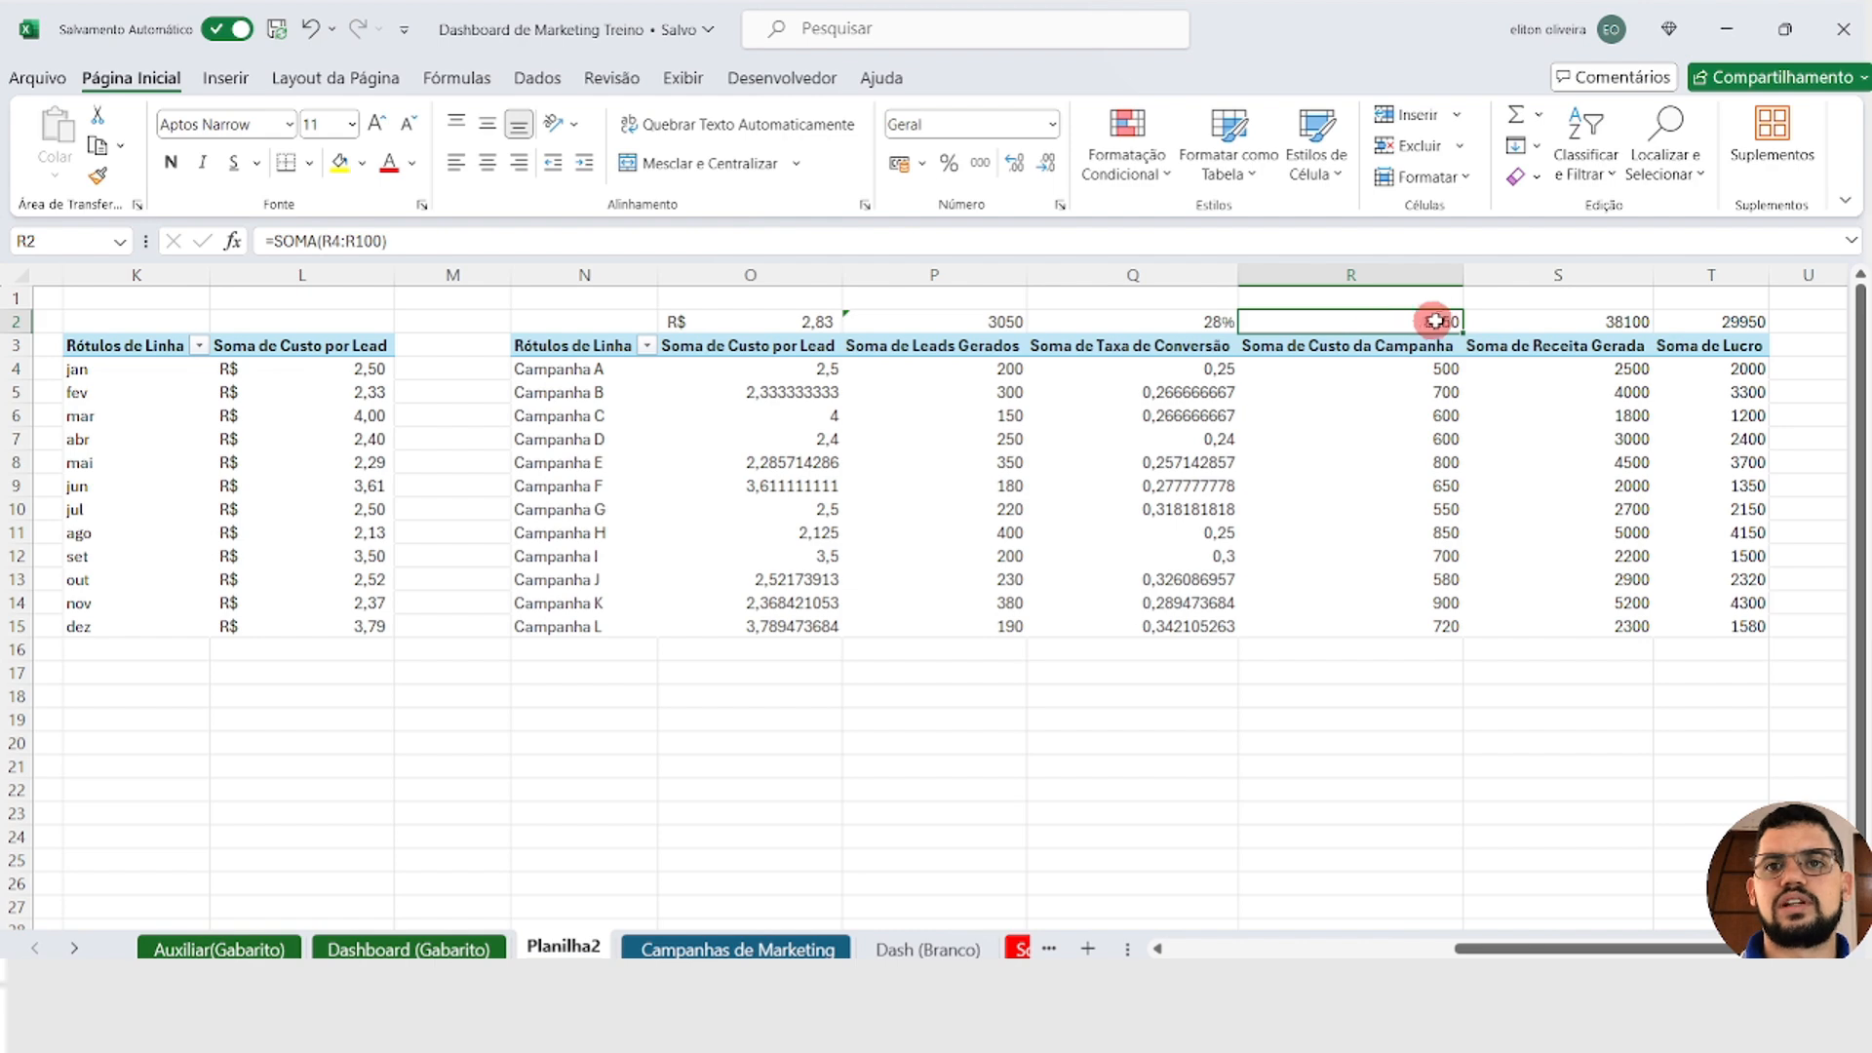
pyautogui.moveTo(1435, 320); pyautogui.dragTo(1684, 321)
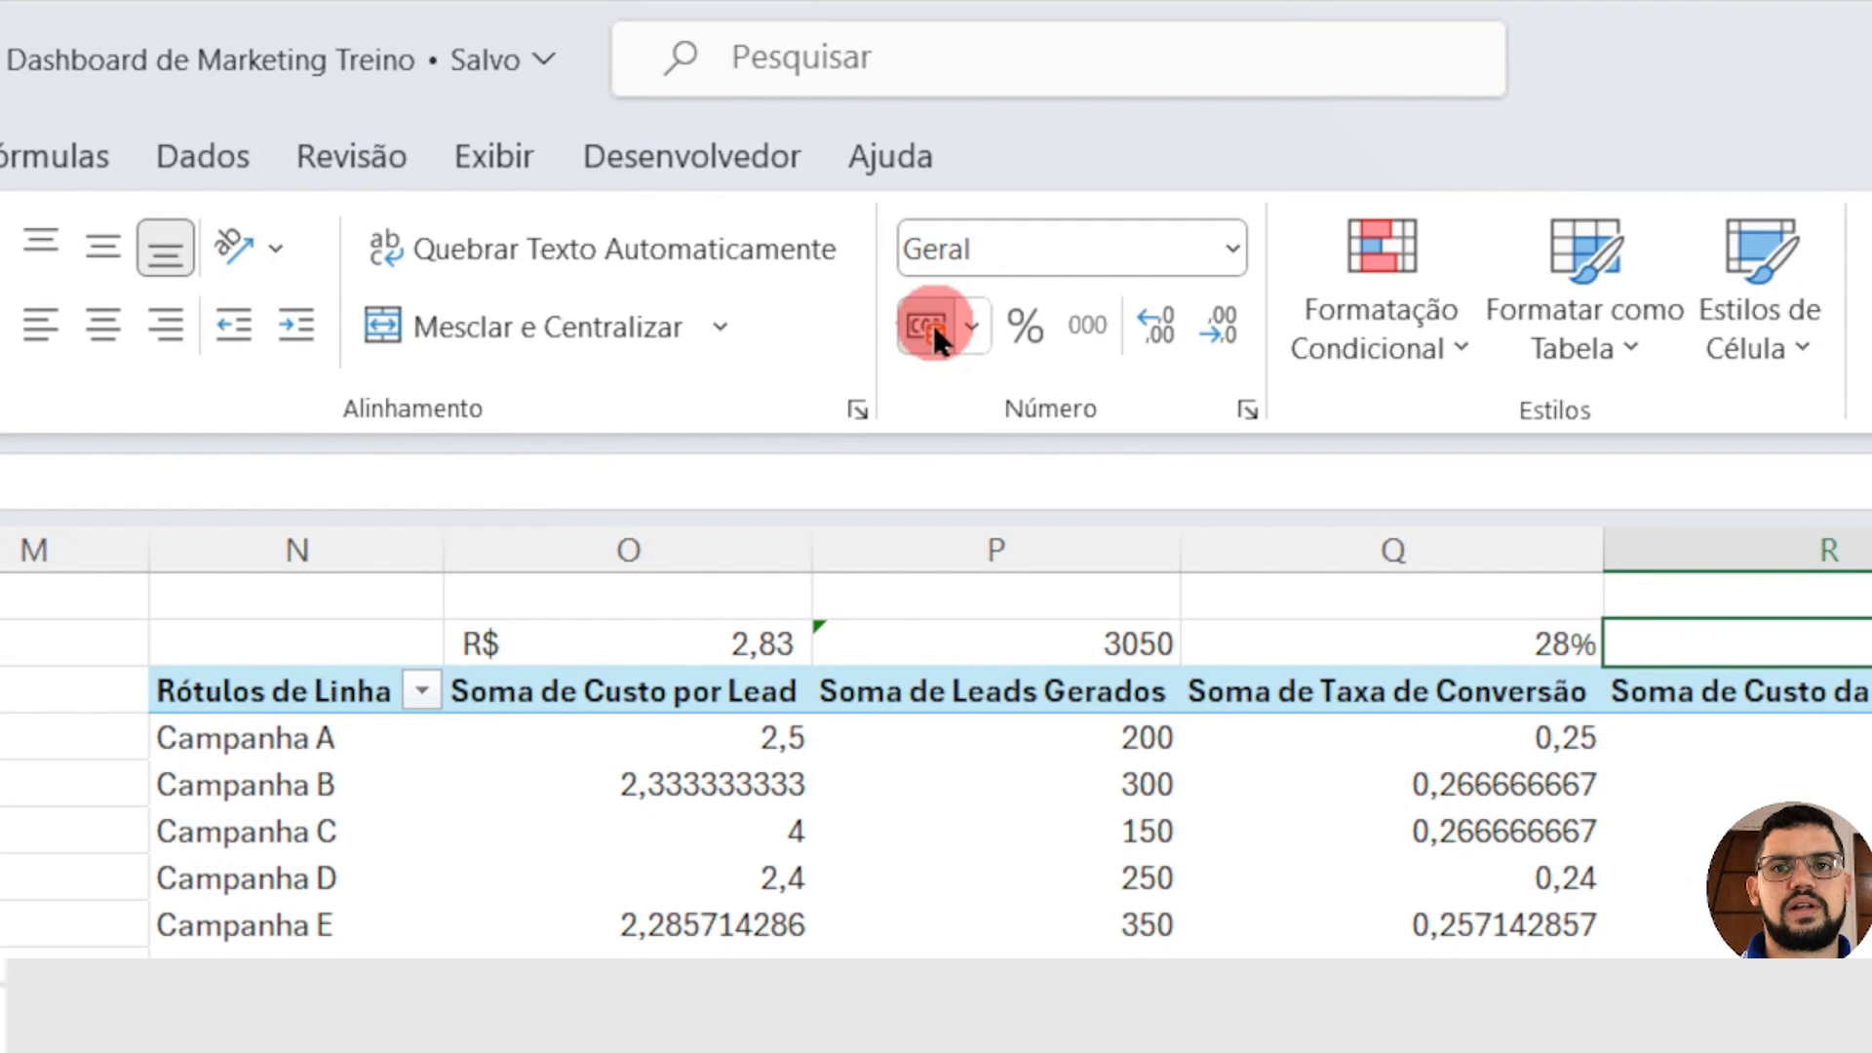
pyautogui.click(904, 167)
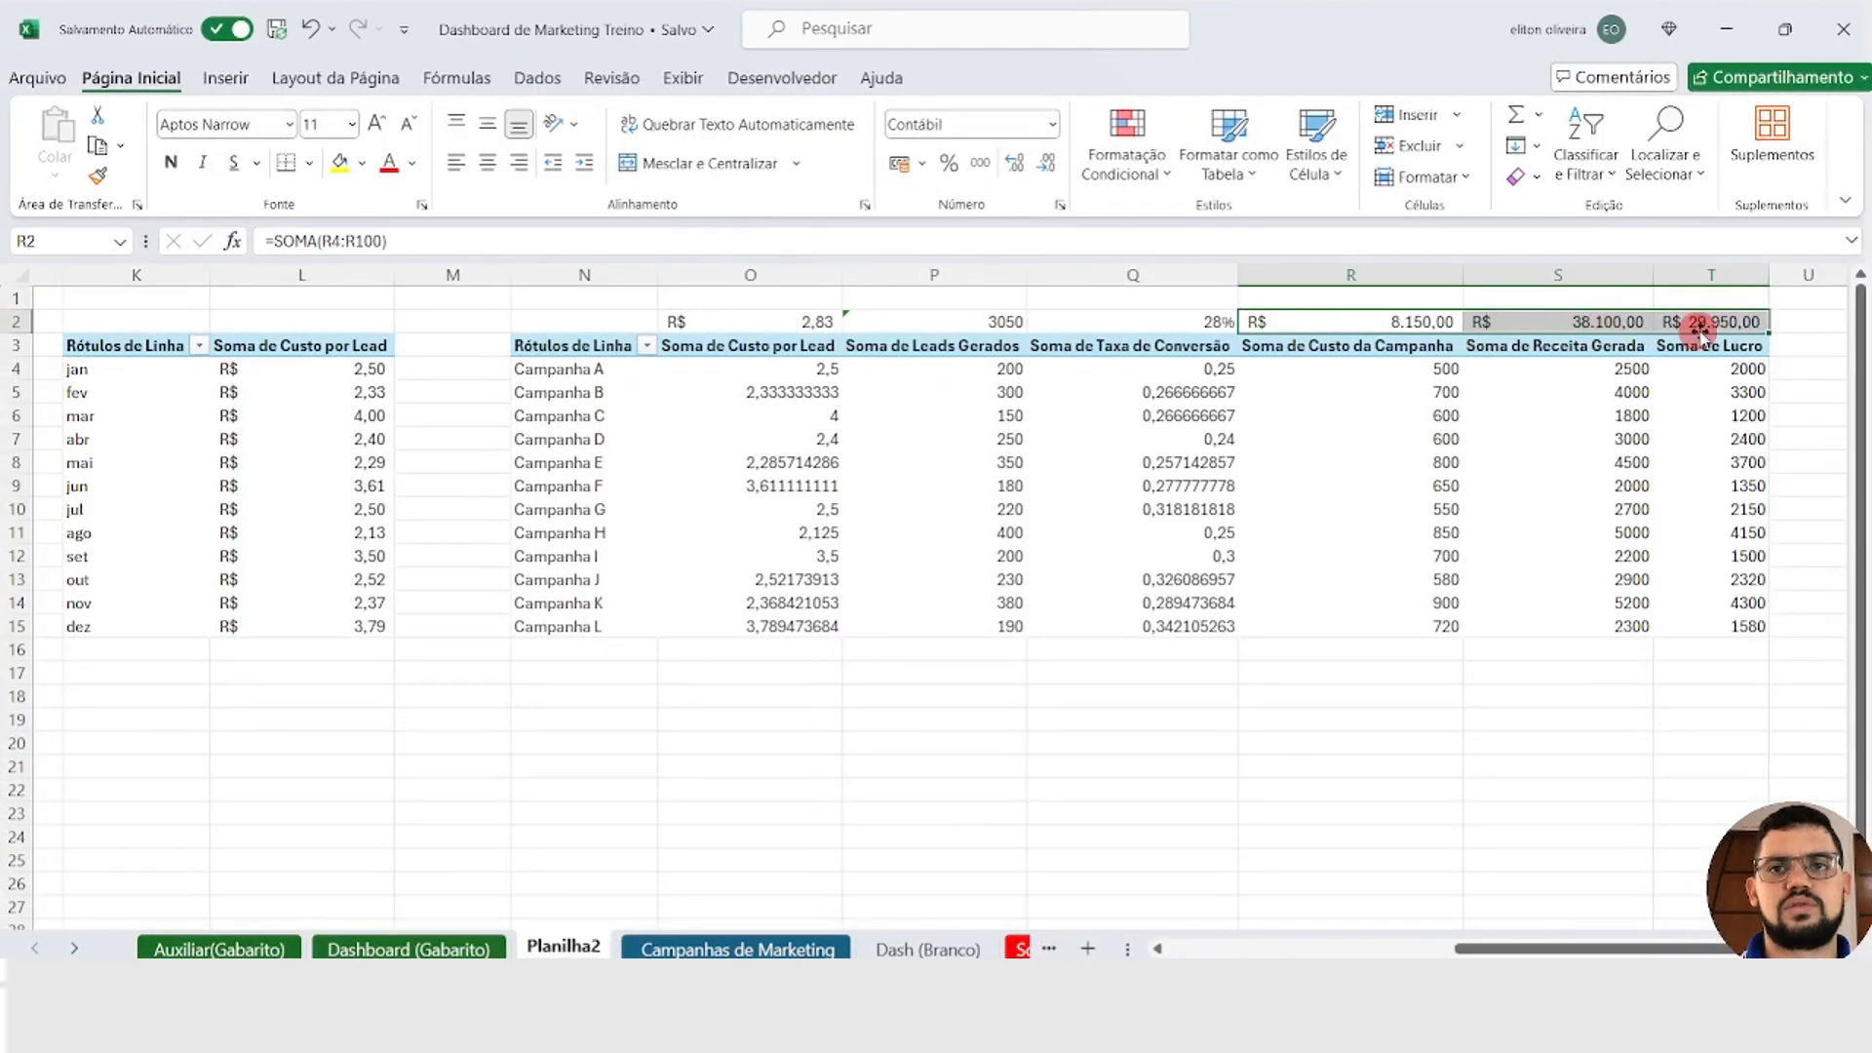
pyautogui.click(1047, 166)
pyautogui.click(1047, 167)
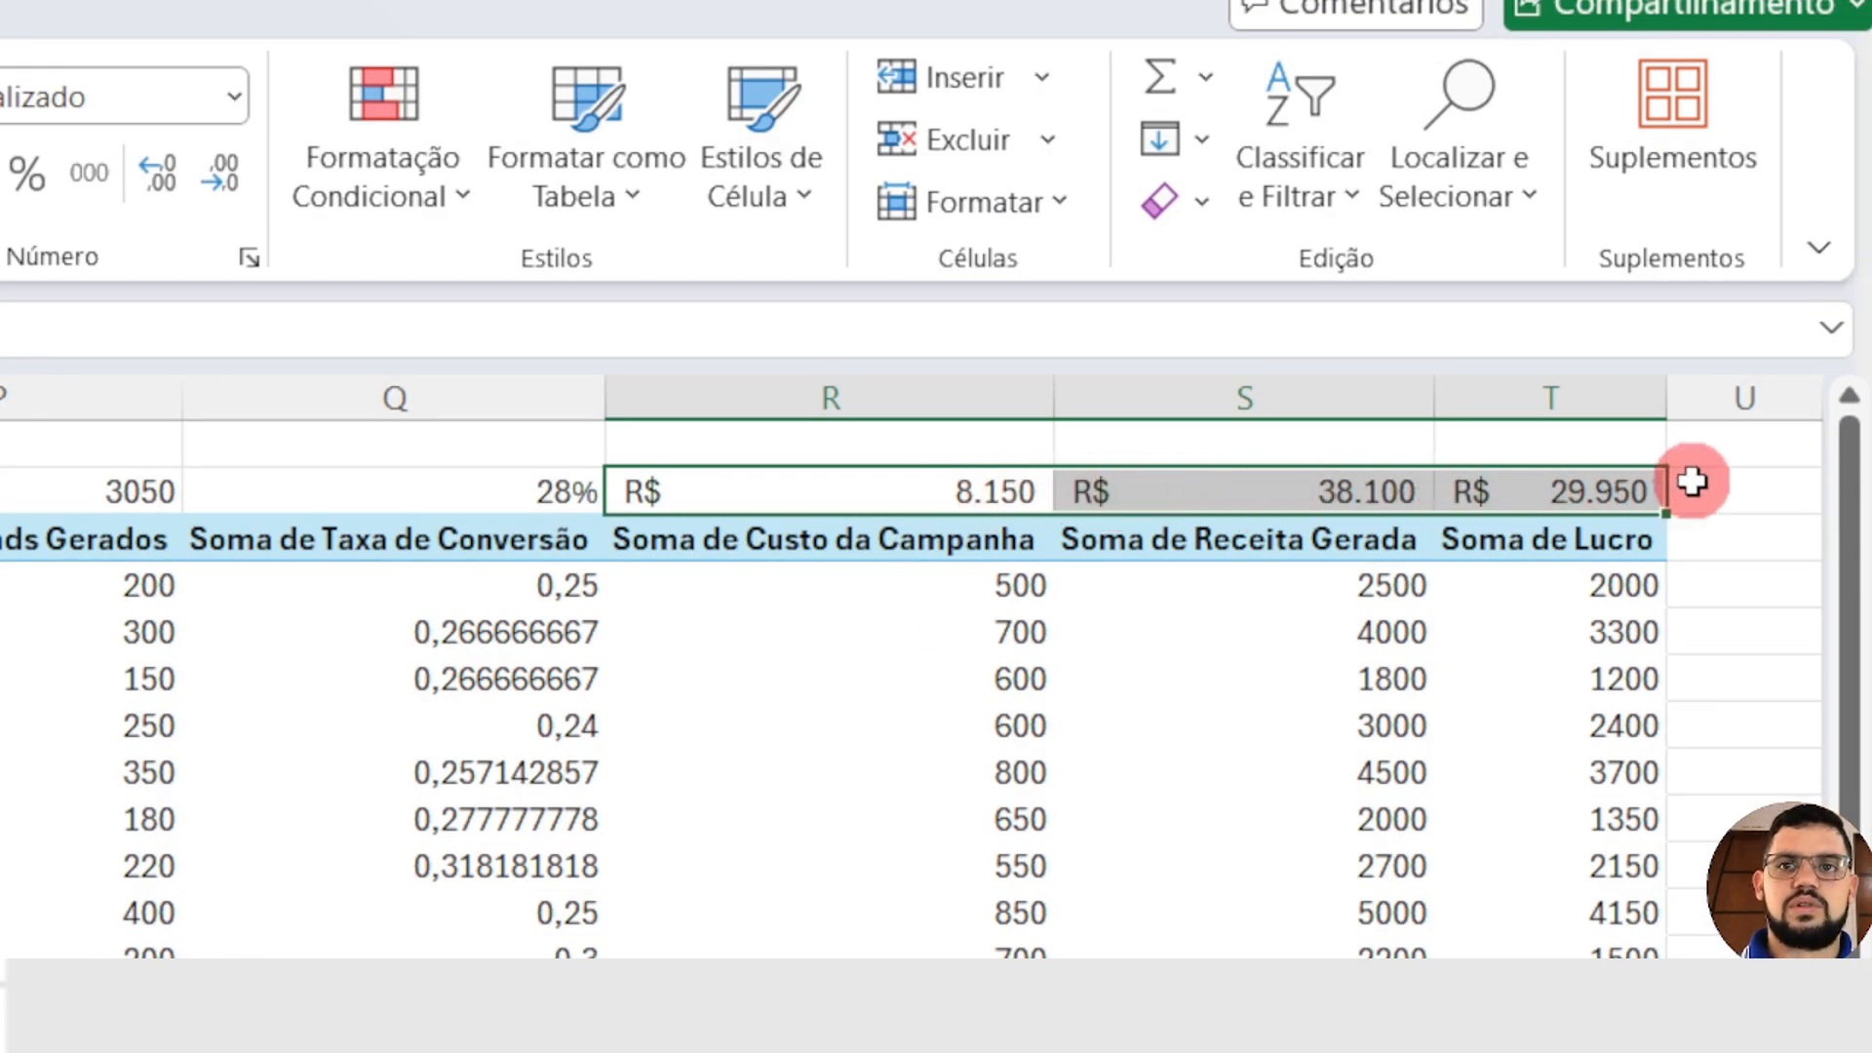
pyautogui.click(410, 445)
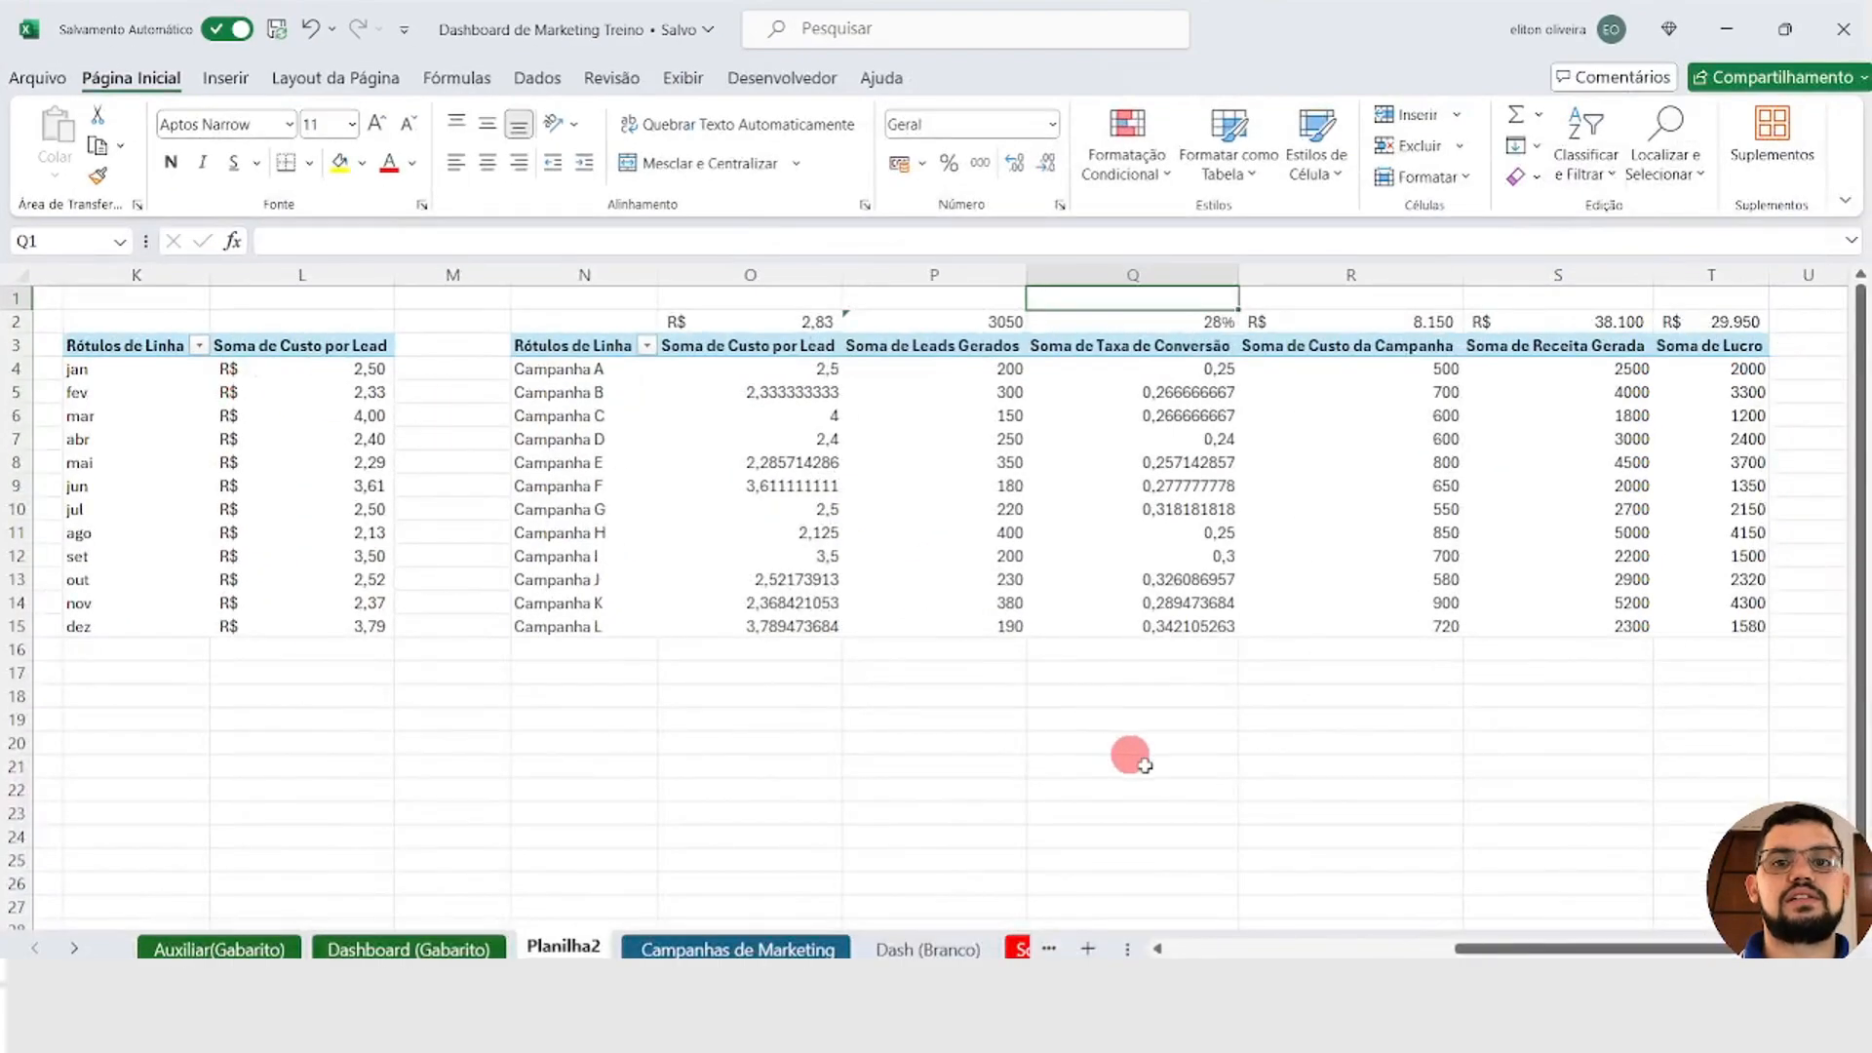
# Step: Review the PivotTables on Planilha2 and compare them with the finished layout on the Dashboard (Gabarito) sheet
pyautogui.moveTo(1514, 951); pyautogui.dragTo(1061, 947)
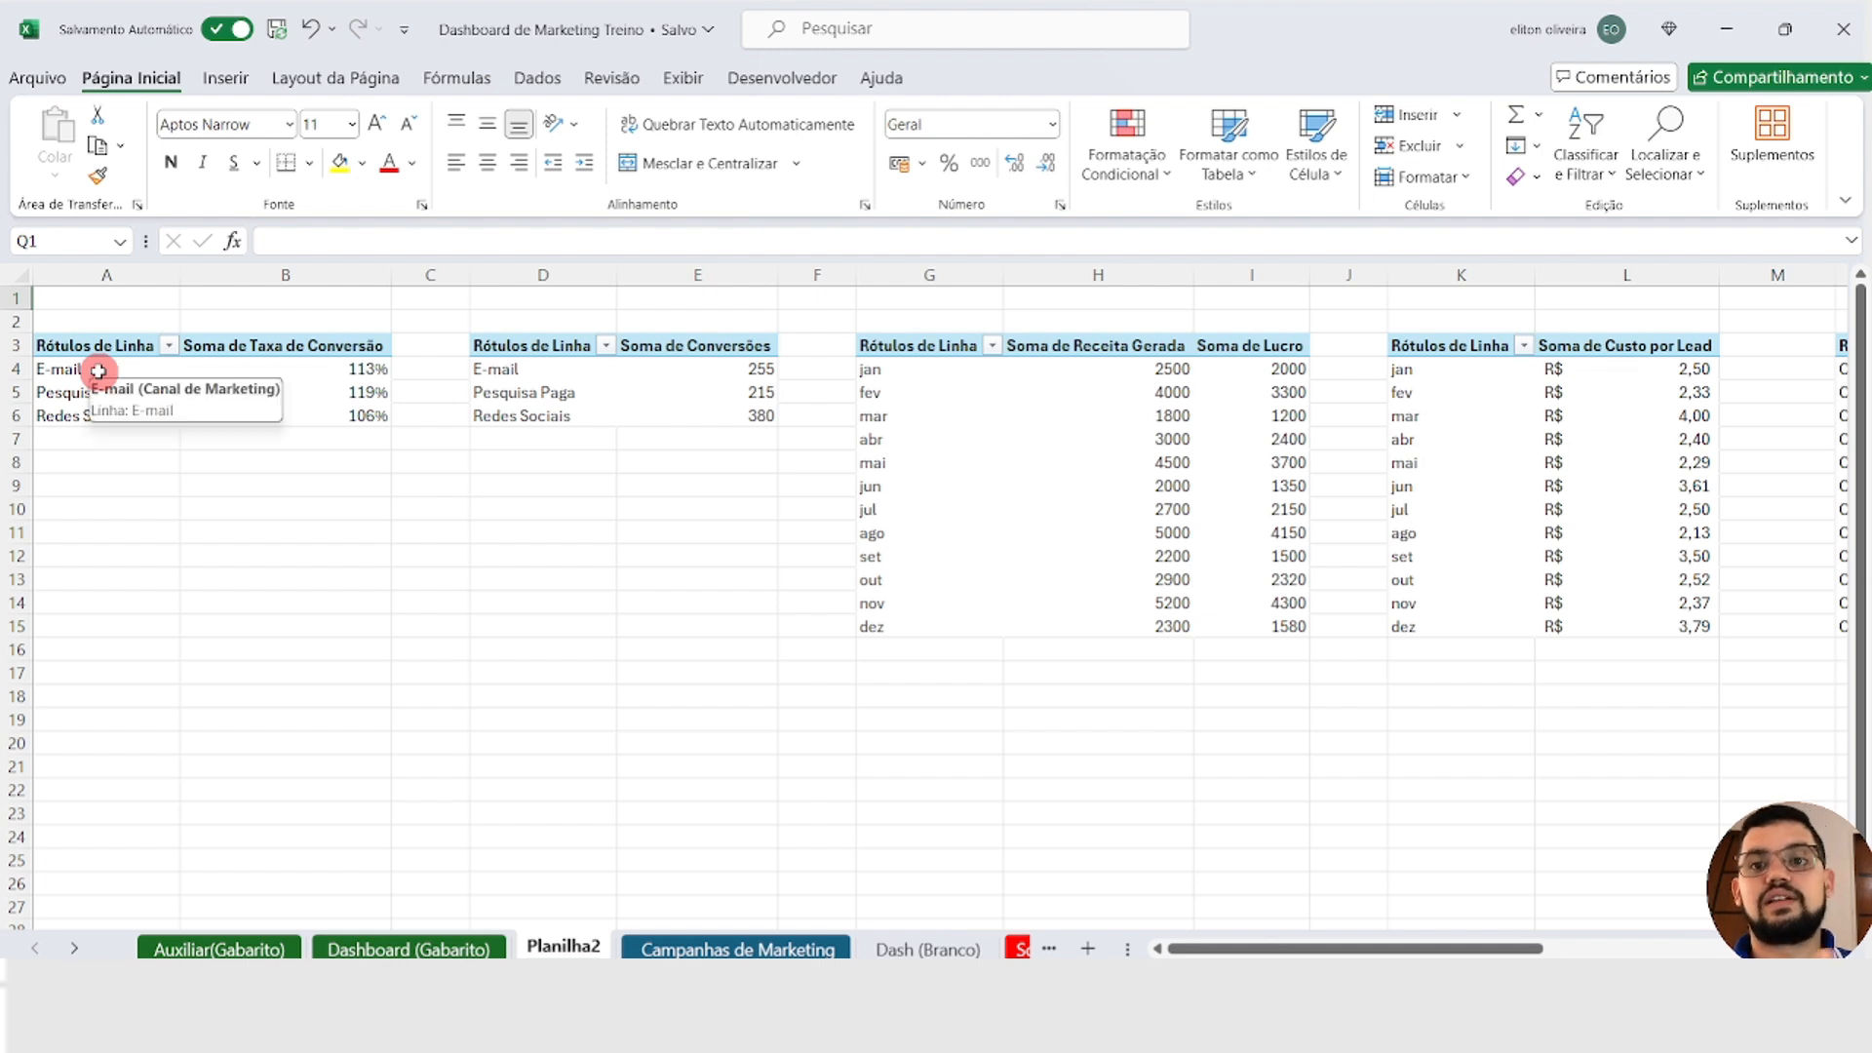
pyautogui.moveTo(112, 438); pyautogui.dragTo(155, 874)
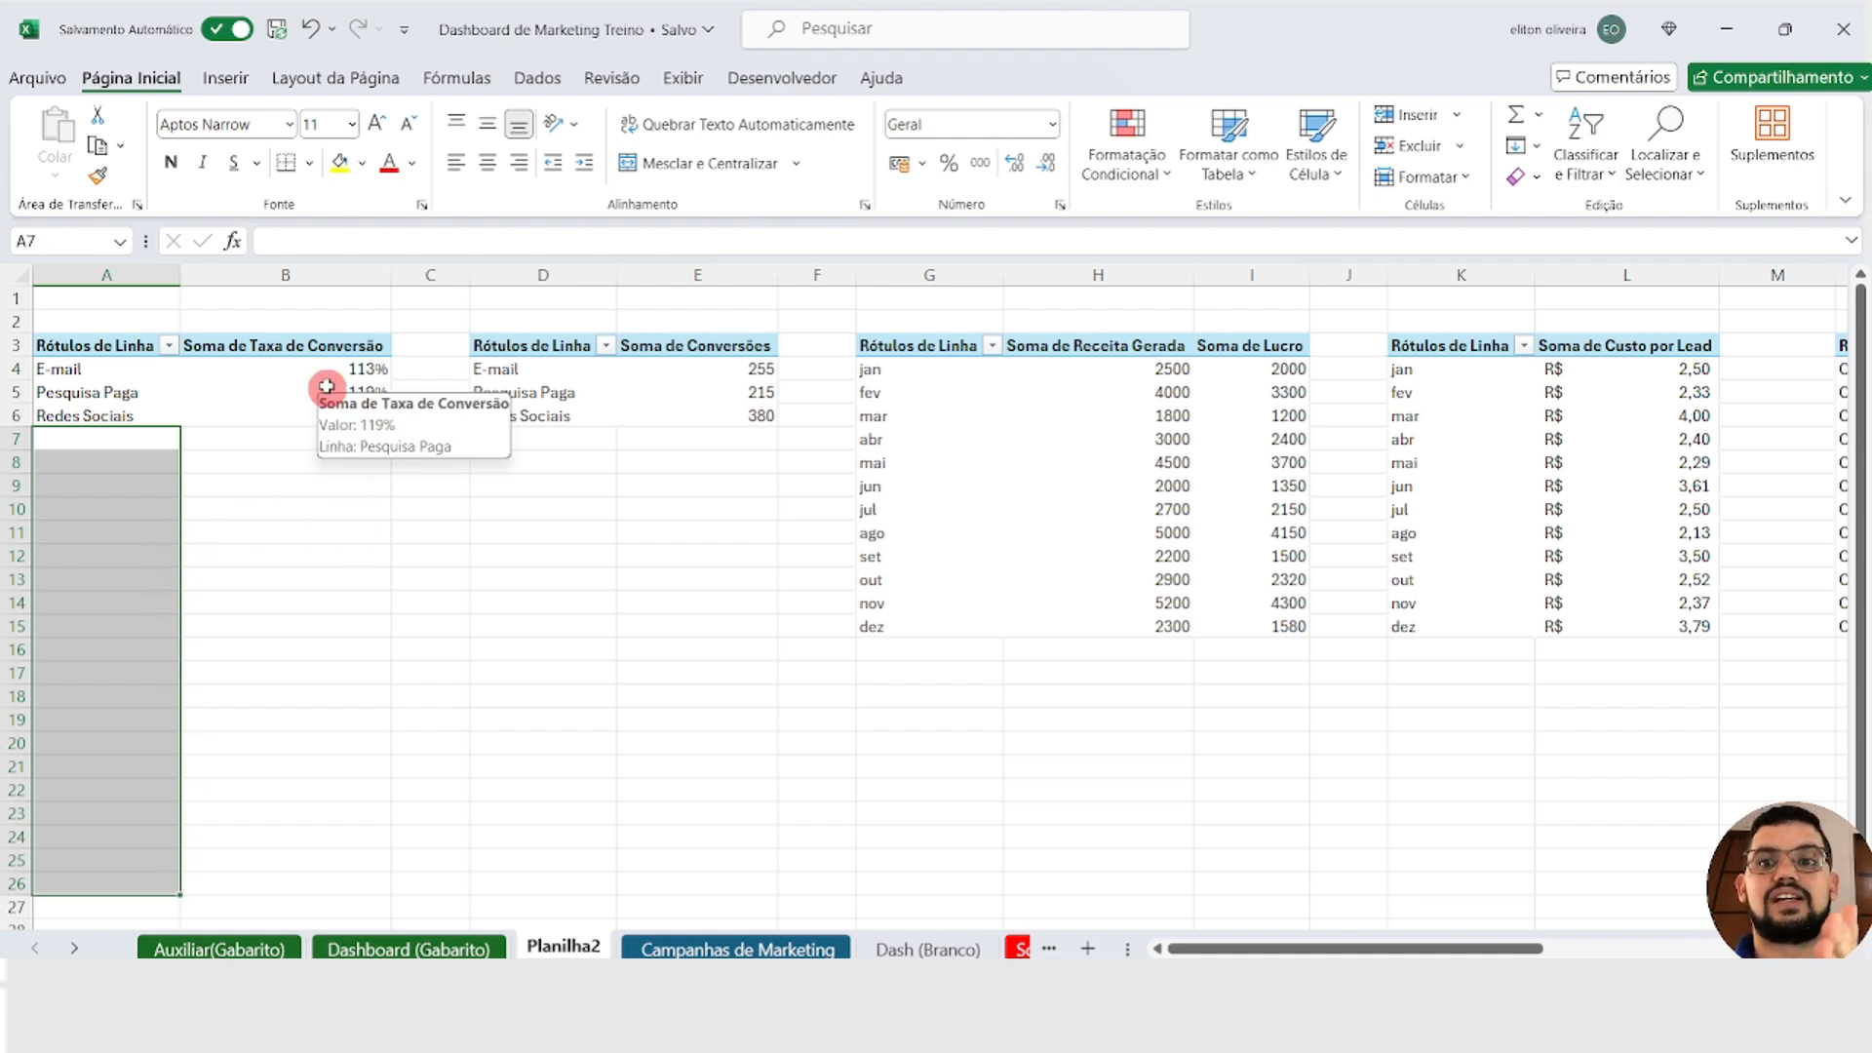
pyautogui.click(298, 275)
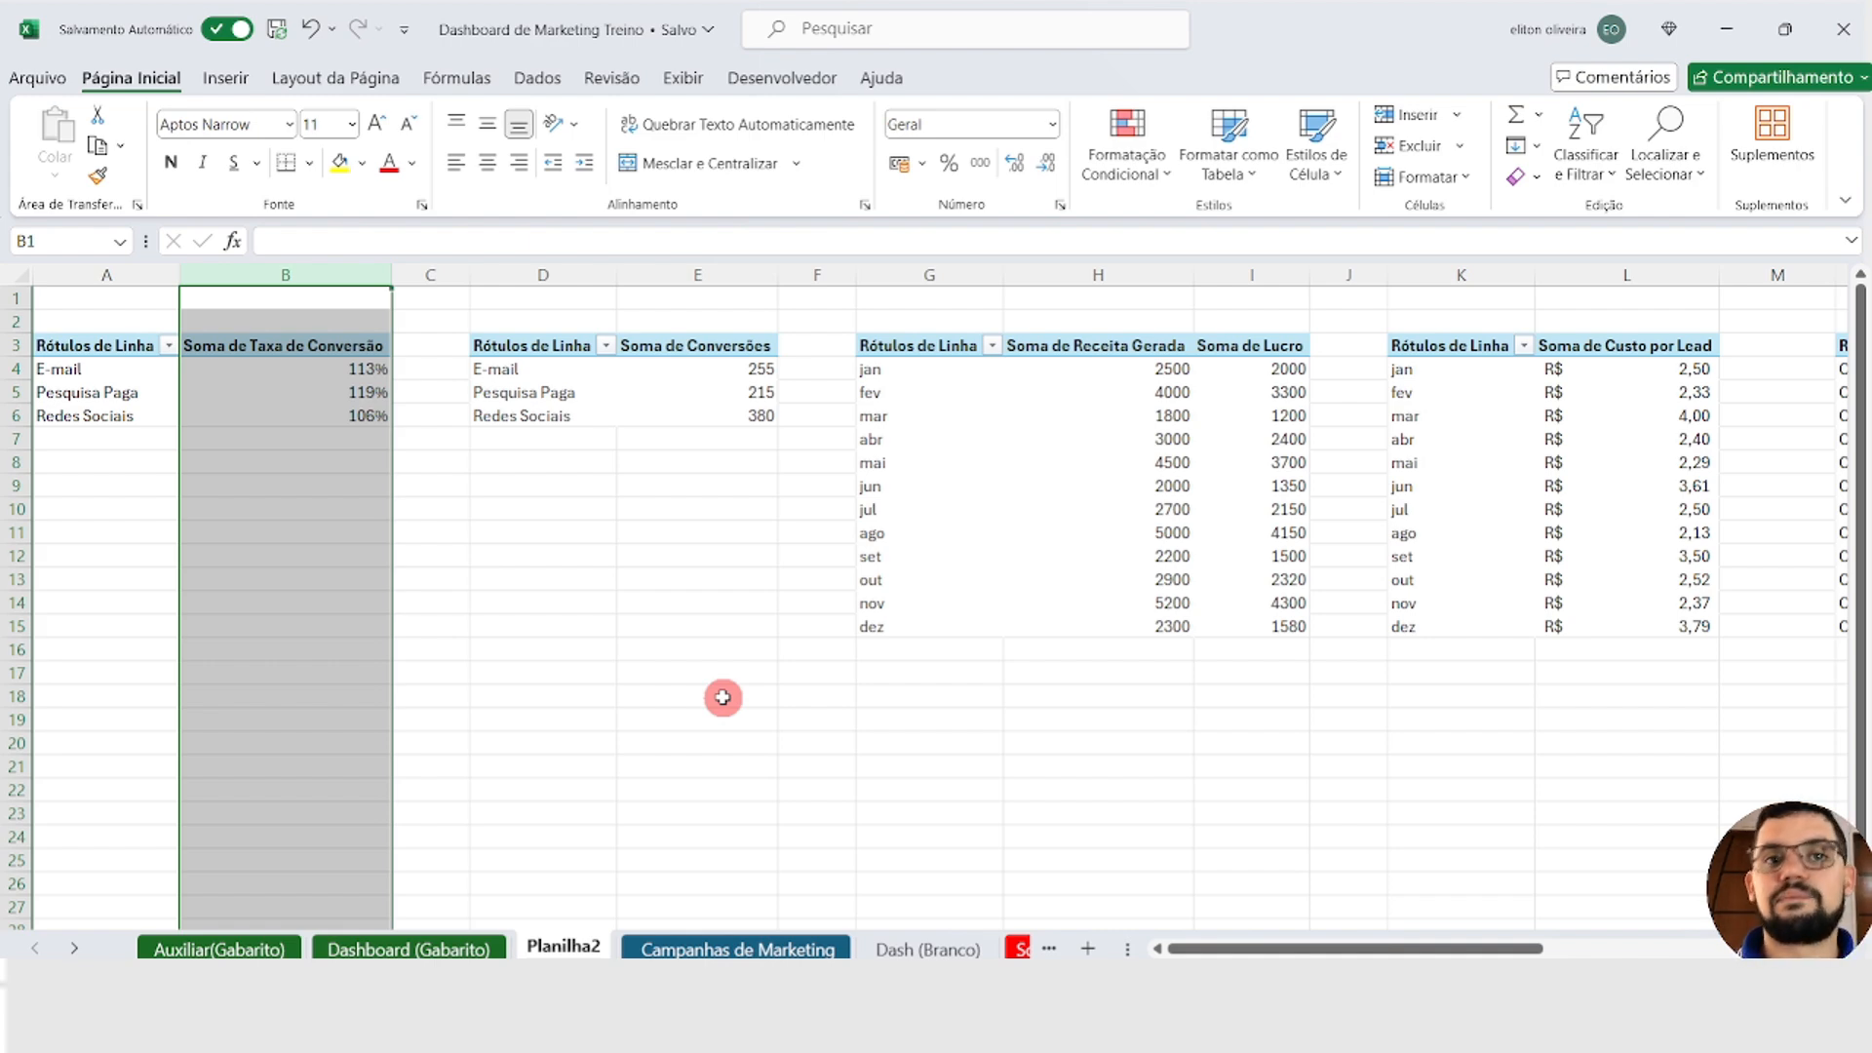
pyautogui.click(429, 947)
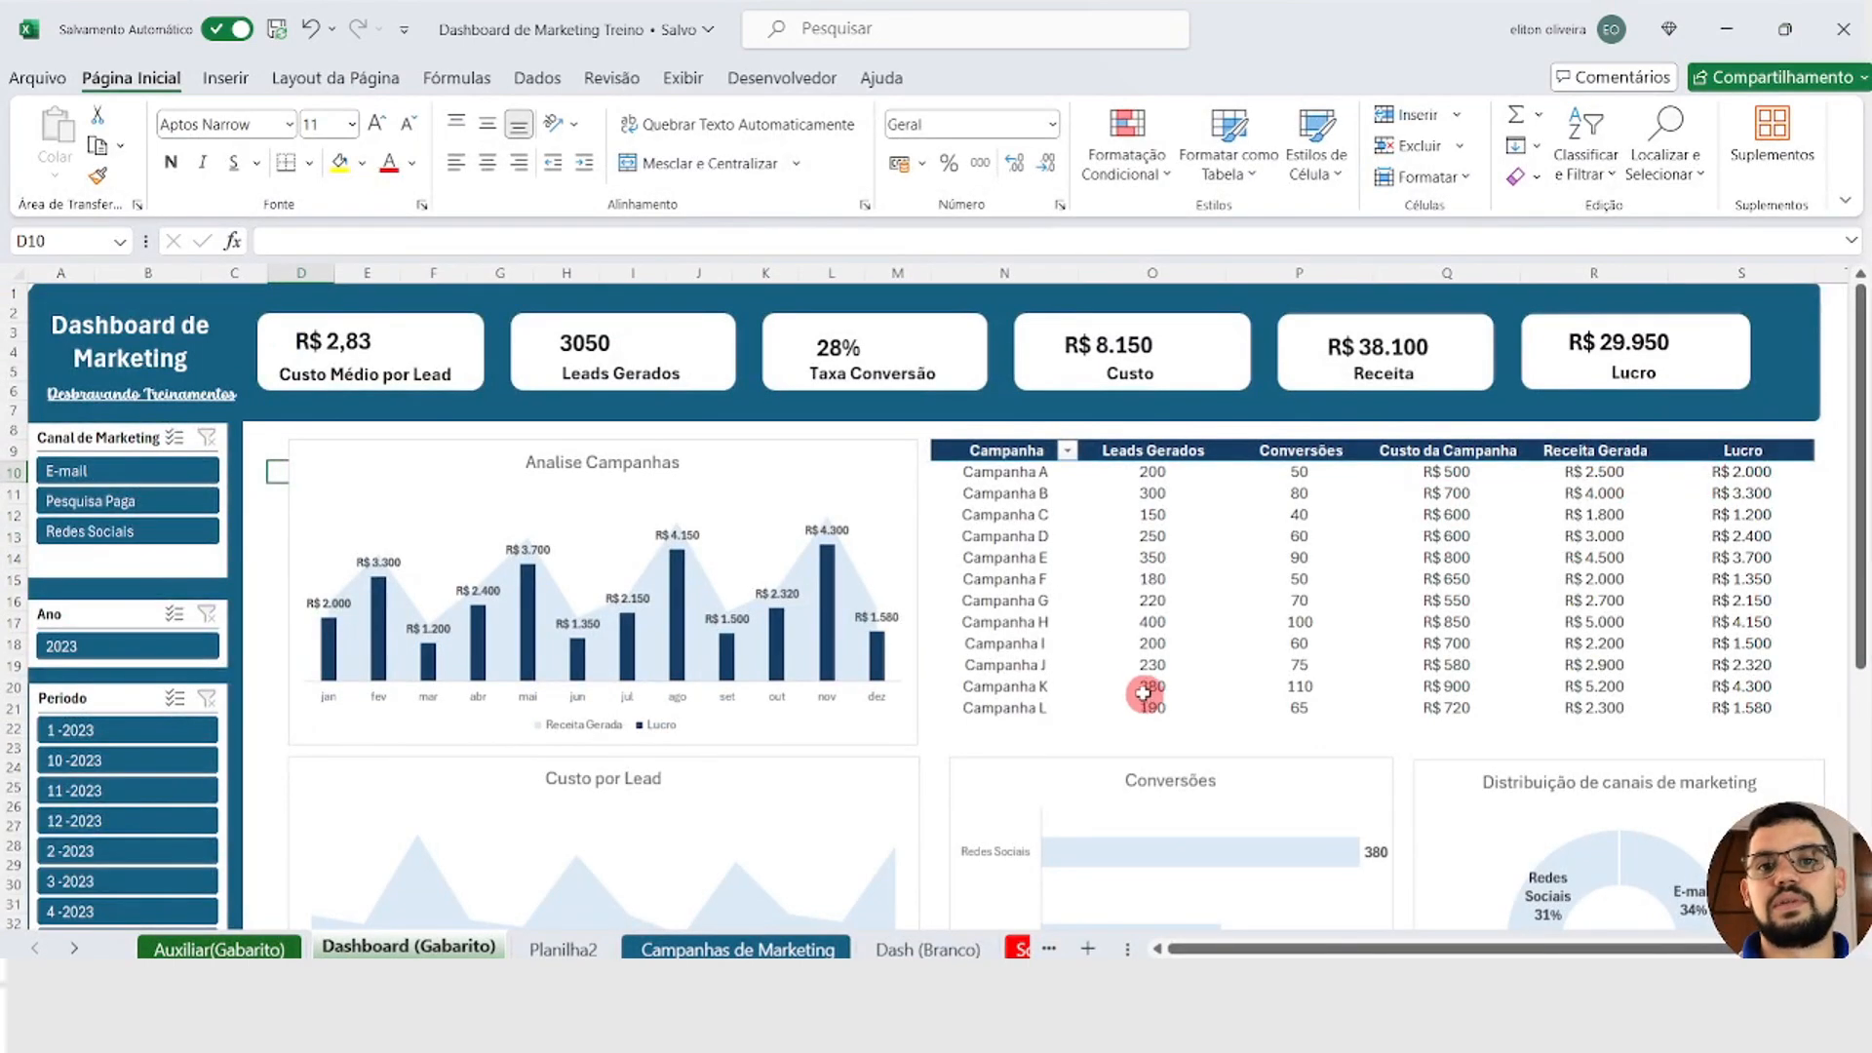
pyautogui.click(563, 949)
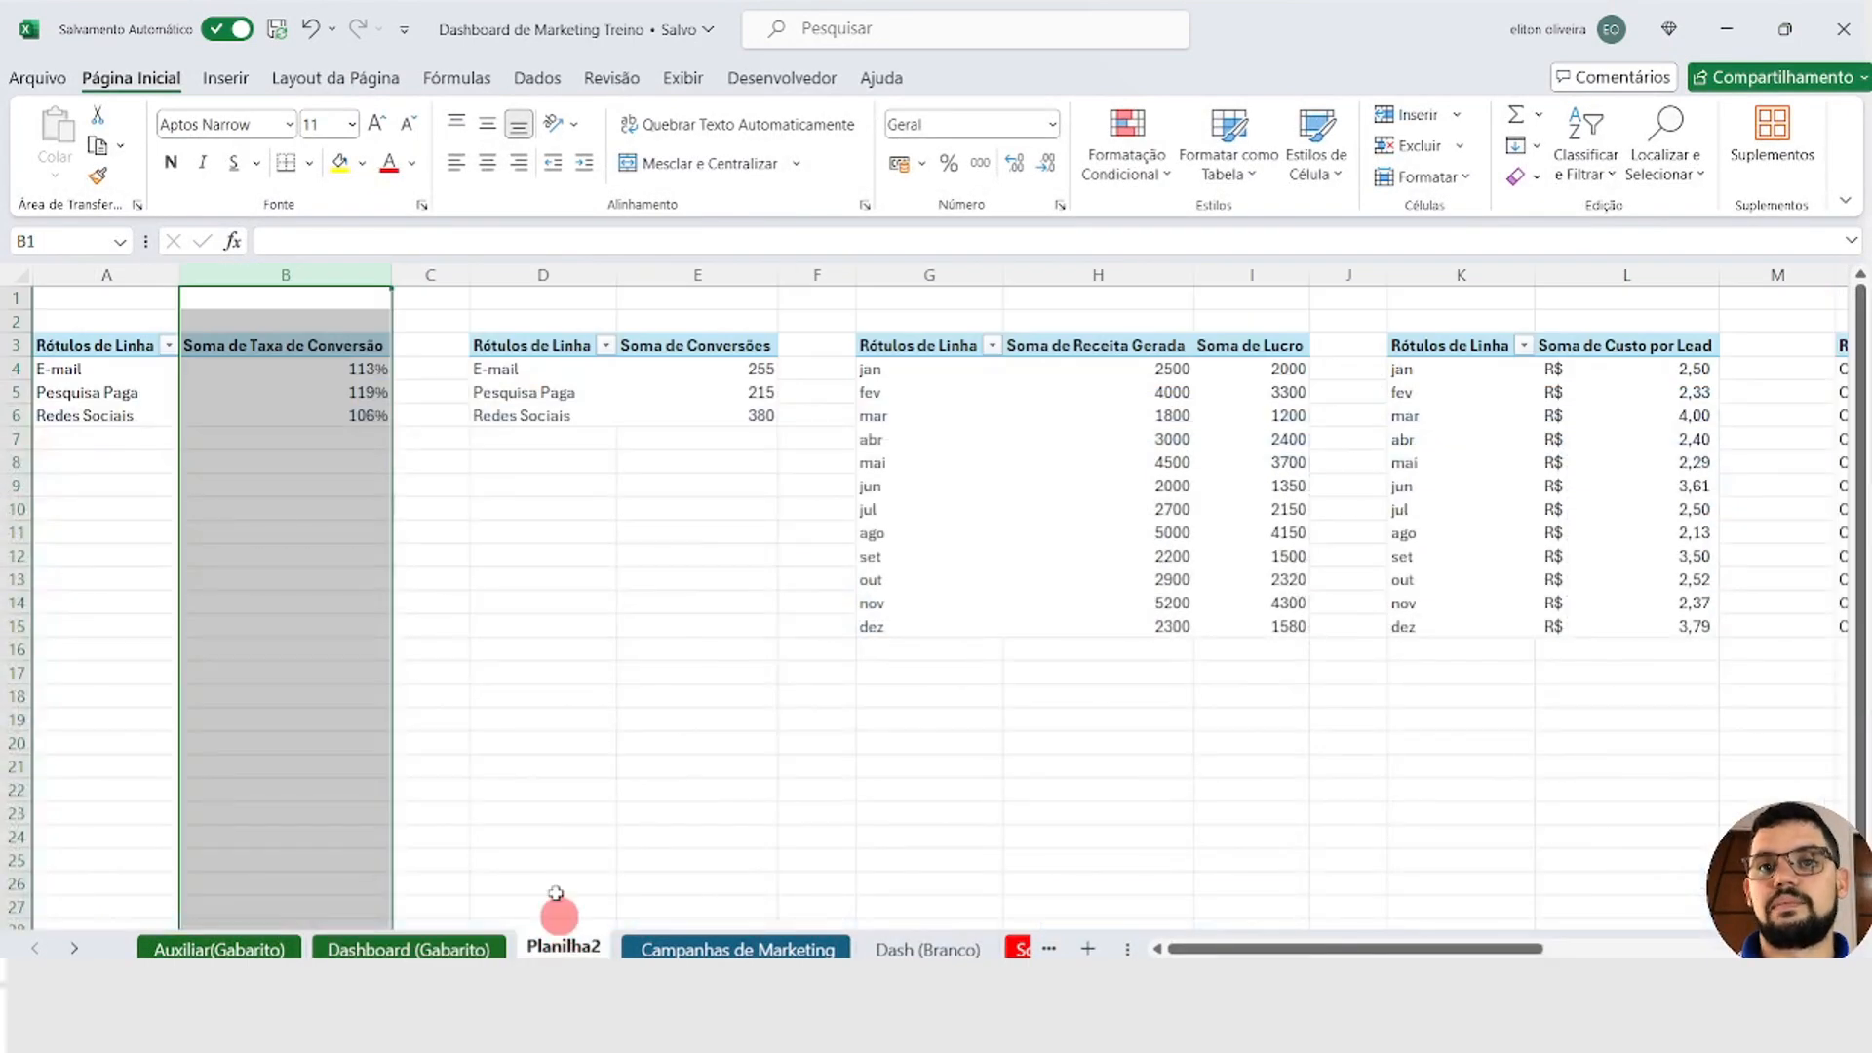
# Step: Copy the whole campaign PivotTable in N3:T15 and paste it at V3
pyautogui.click(1294, 946)
pyautogui.click(585, 346)
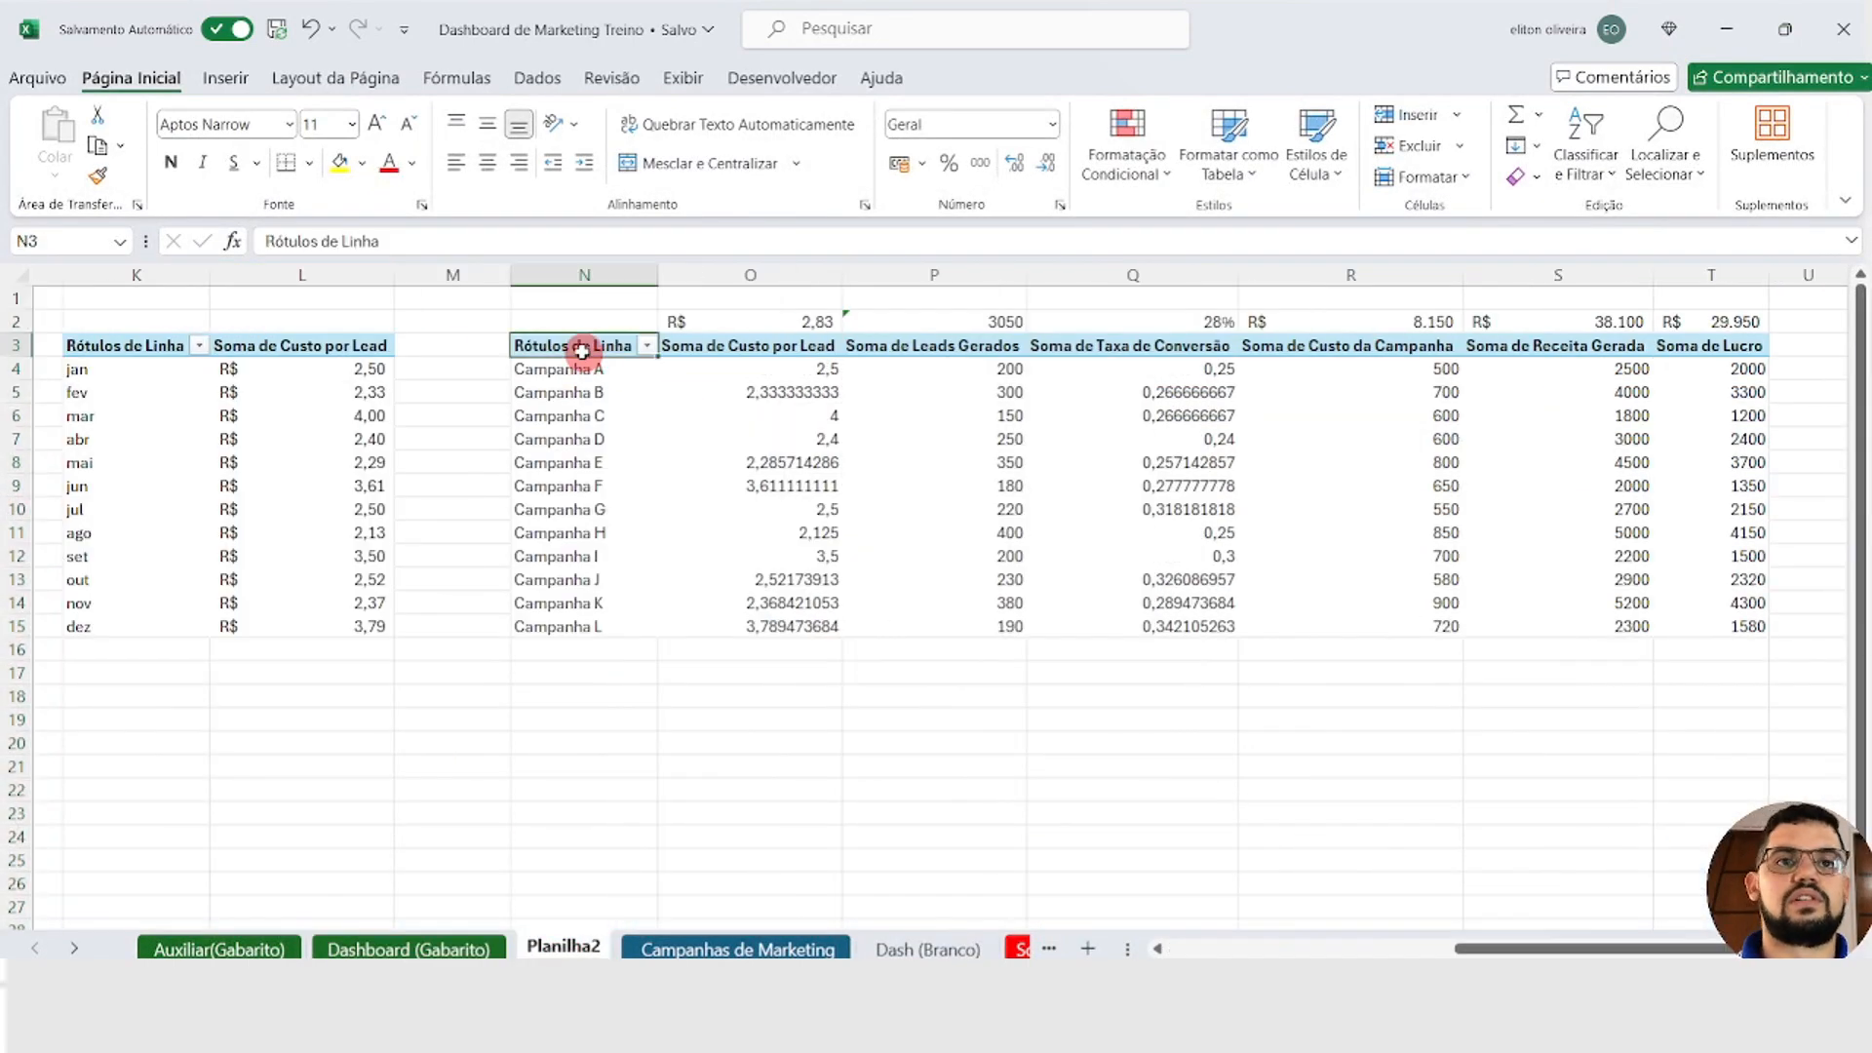
pyautogui.keyDown('shift'); pyautogui.click(1713, 612); pyautogui.keyUp('shift')
pyautogui.keyDown('shift'); pyautogui.click(1715, 626); pyautogui.keyUp('shift')
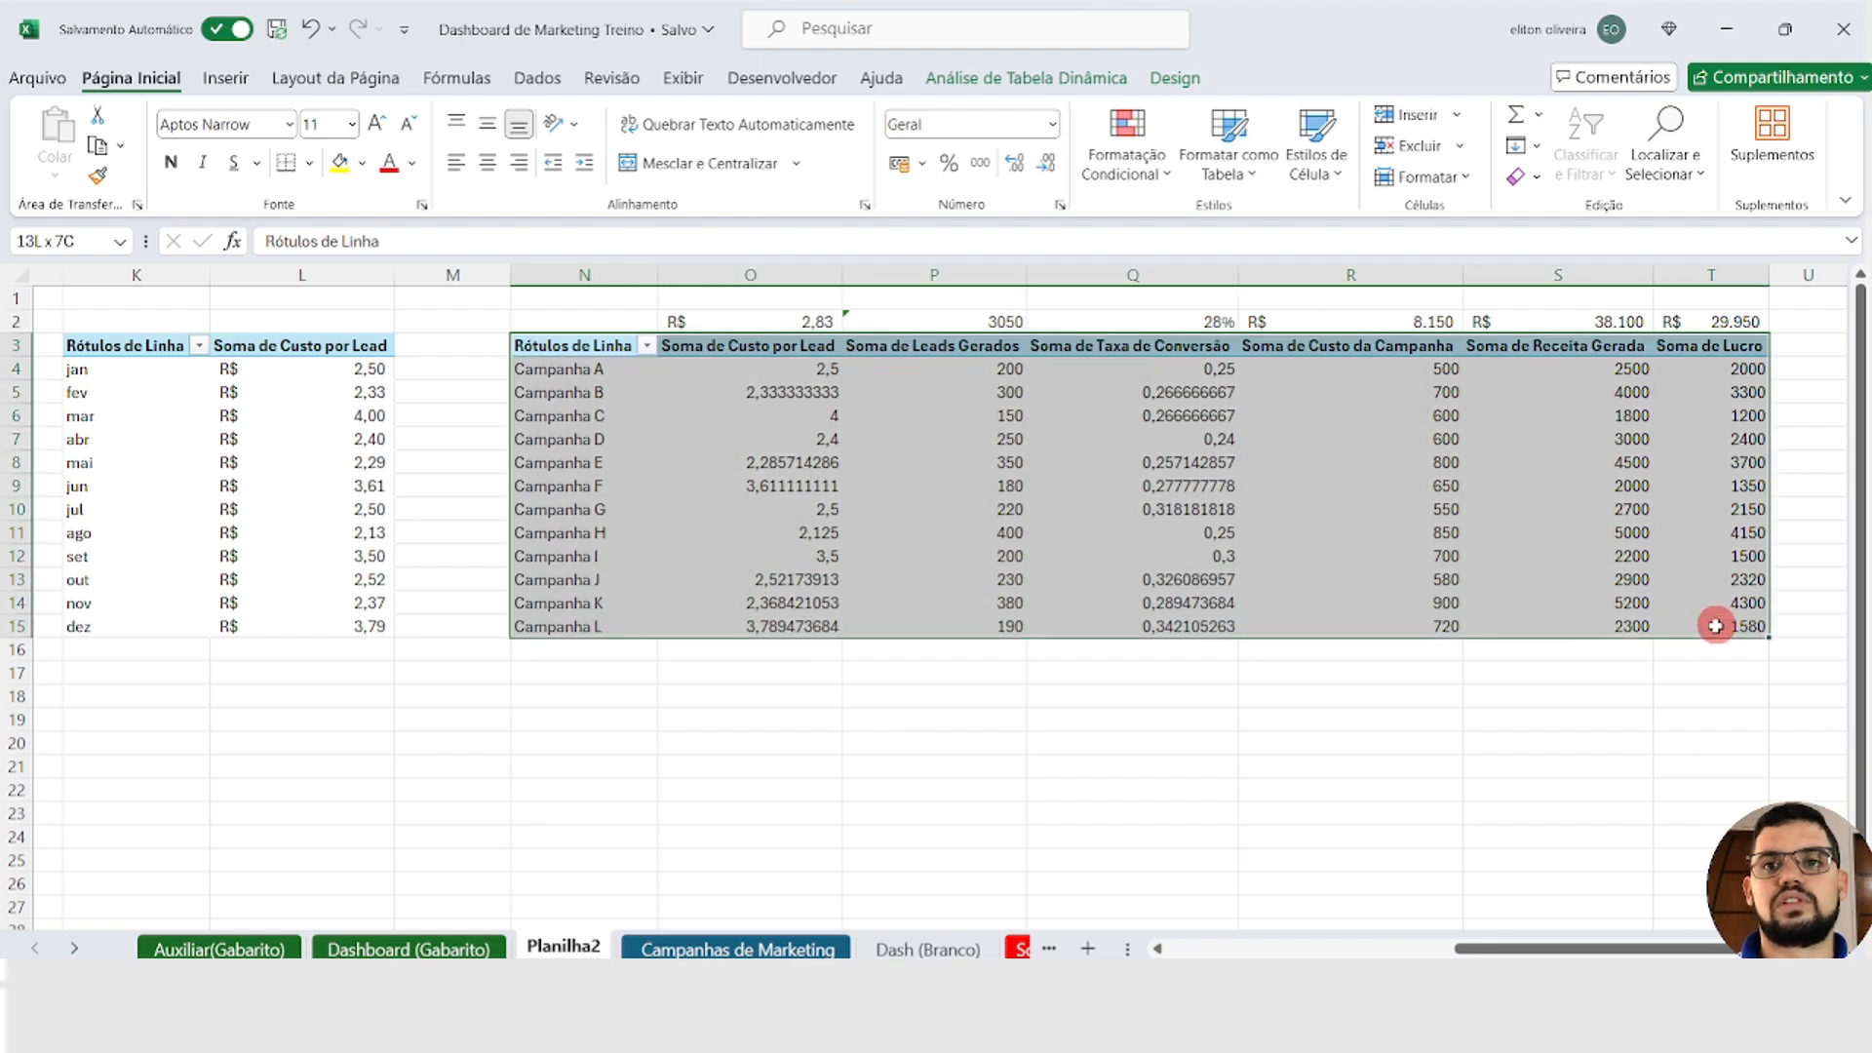
pyautogui.hotkey('ctrl', 'c')
pyautogui.hscroll(1, 924, 596)
pyautogui.hscroll(5, 924, 597)
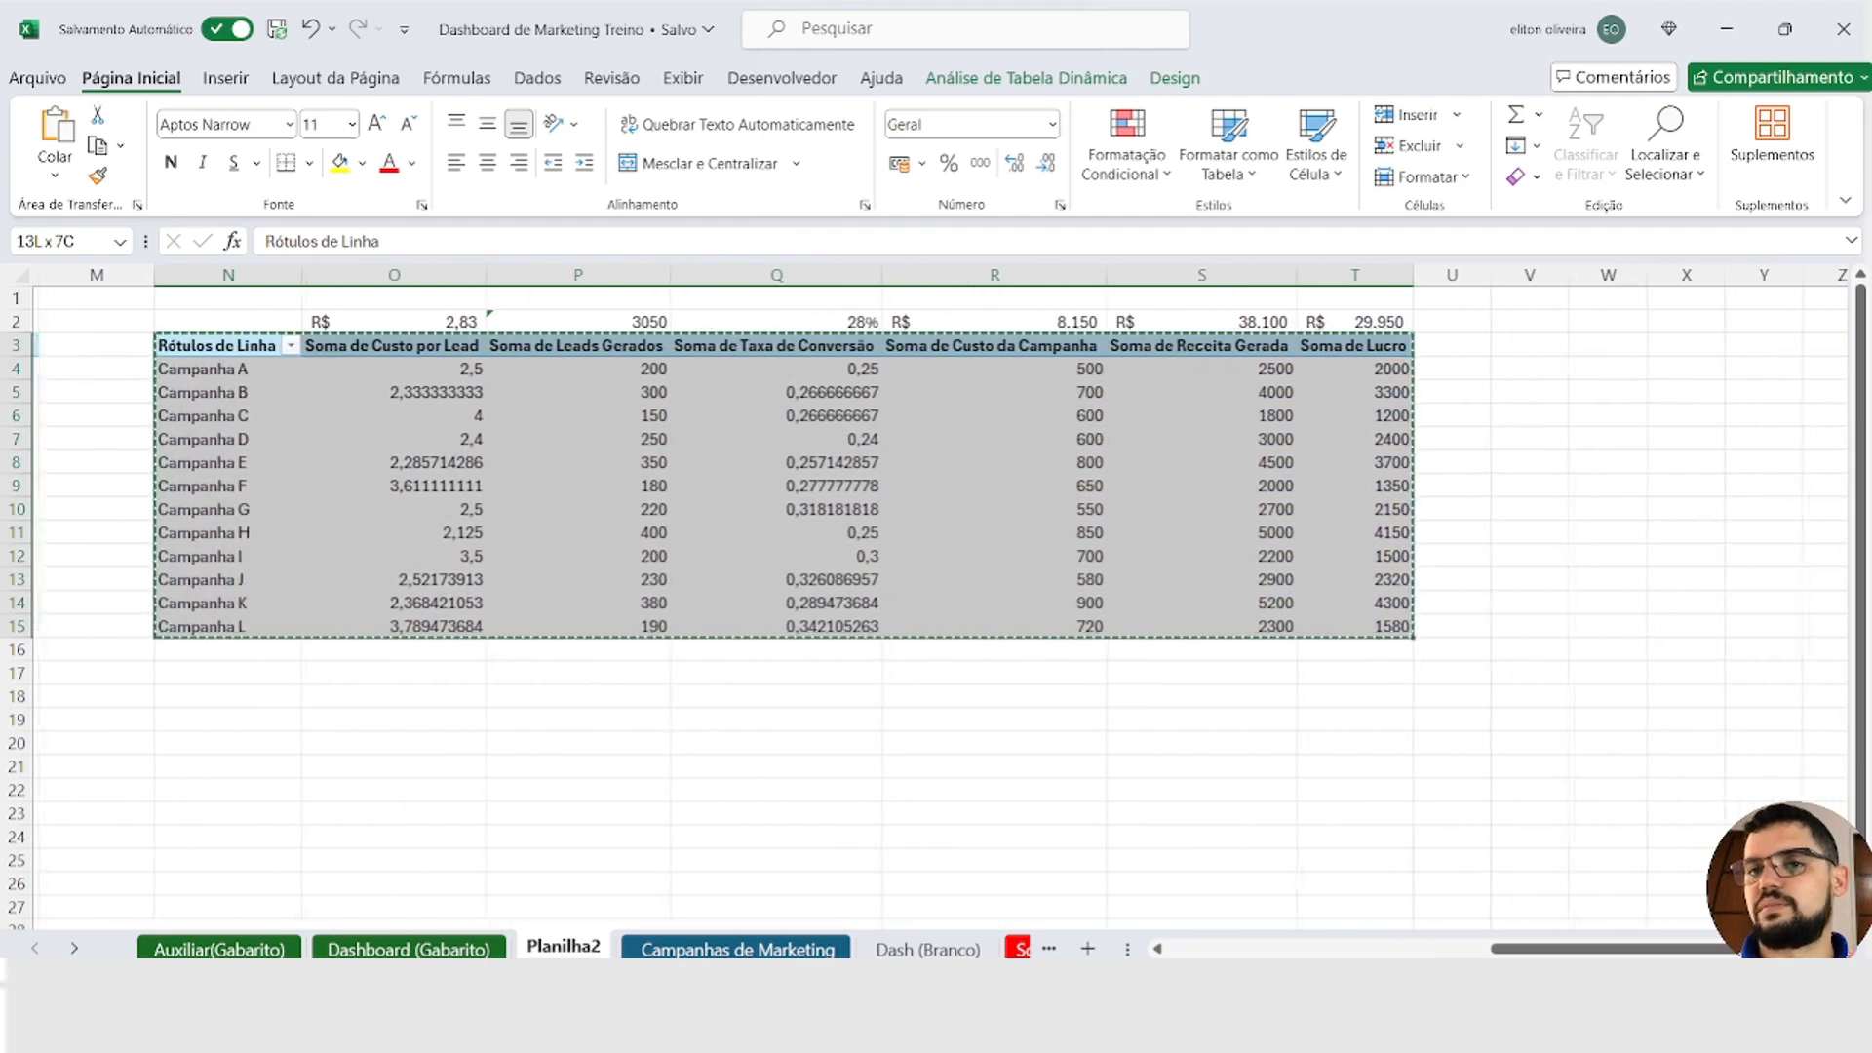
pyautogui.click(891, 345)
pyautogui.hotkey('ctrl', 'v')
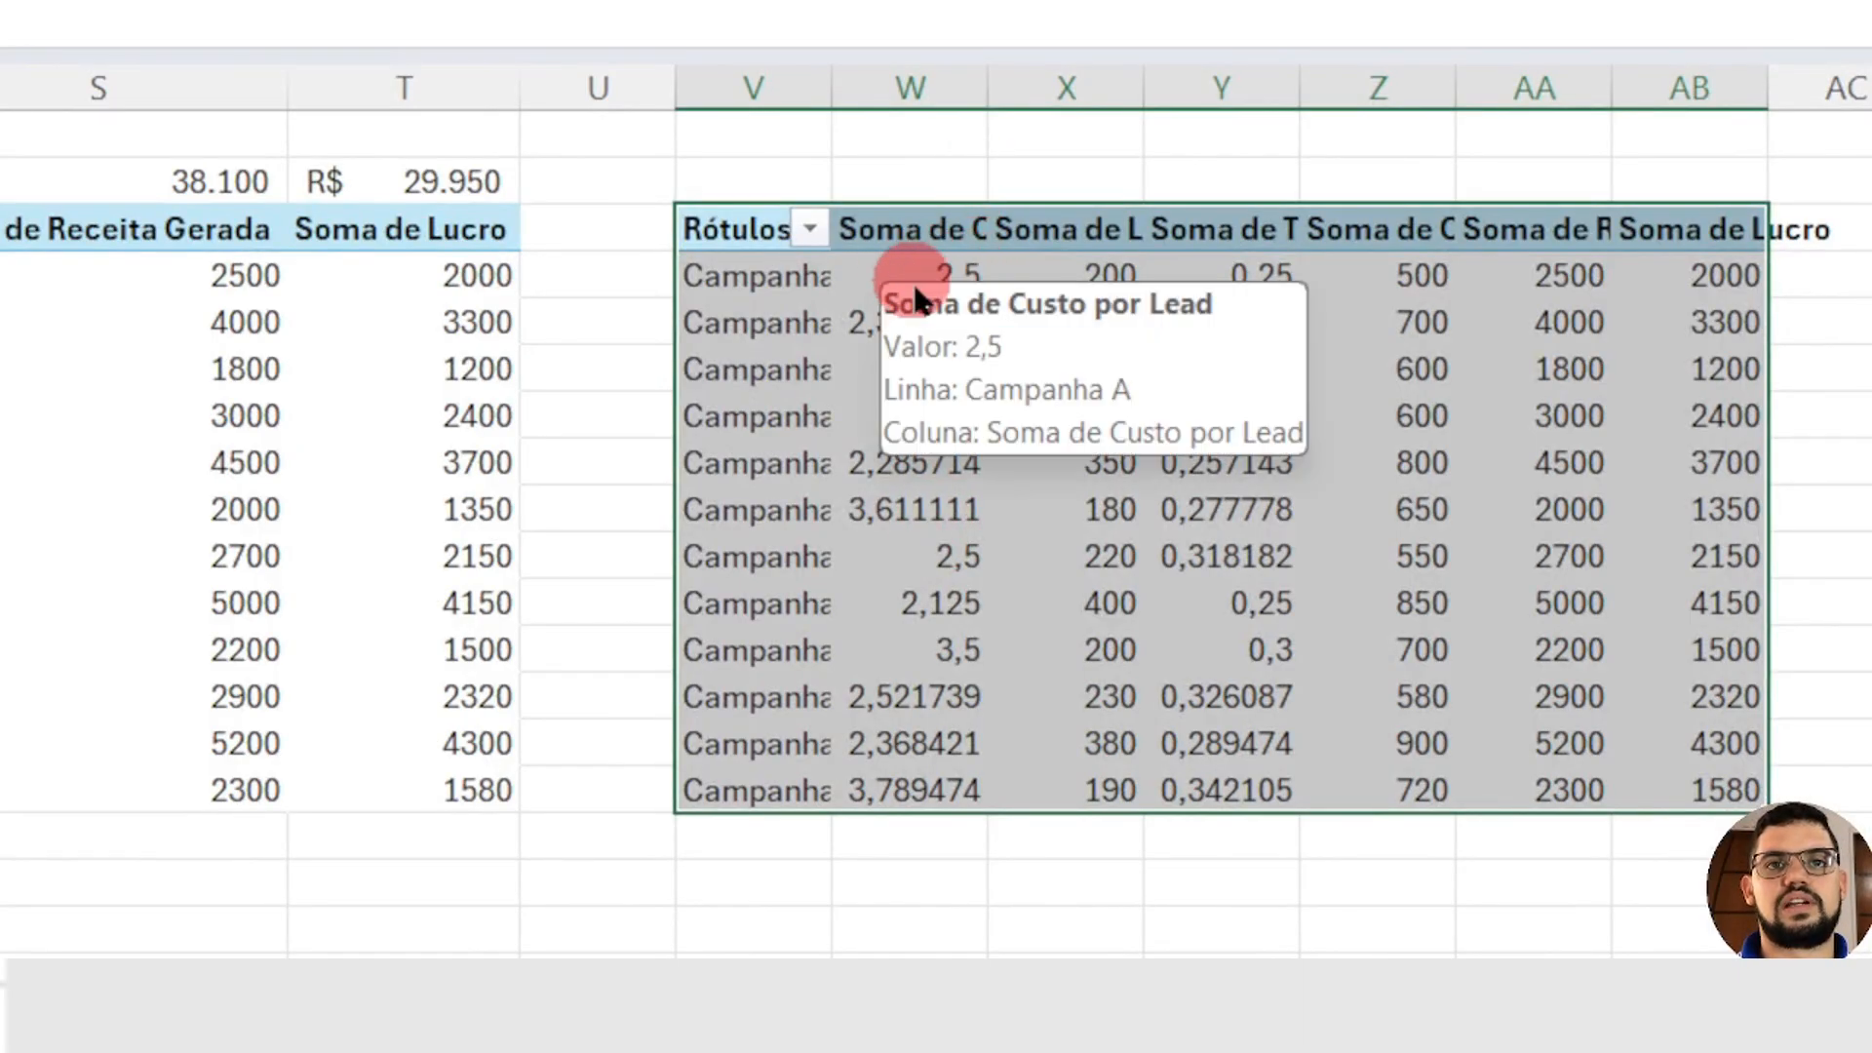
# Step: Remove all value fields from the copied PivotTable at V3, keeping only Campanha in the rows
pyautogui.click(902, 239)
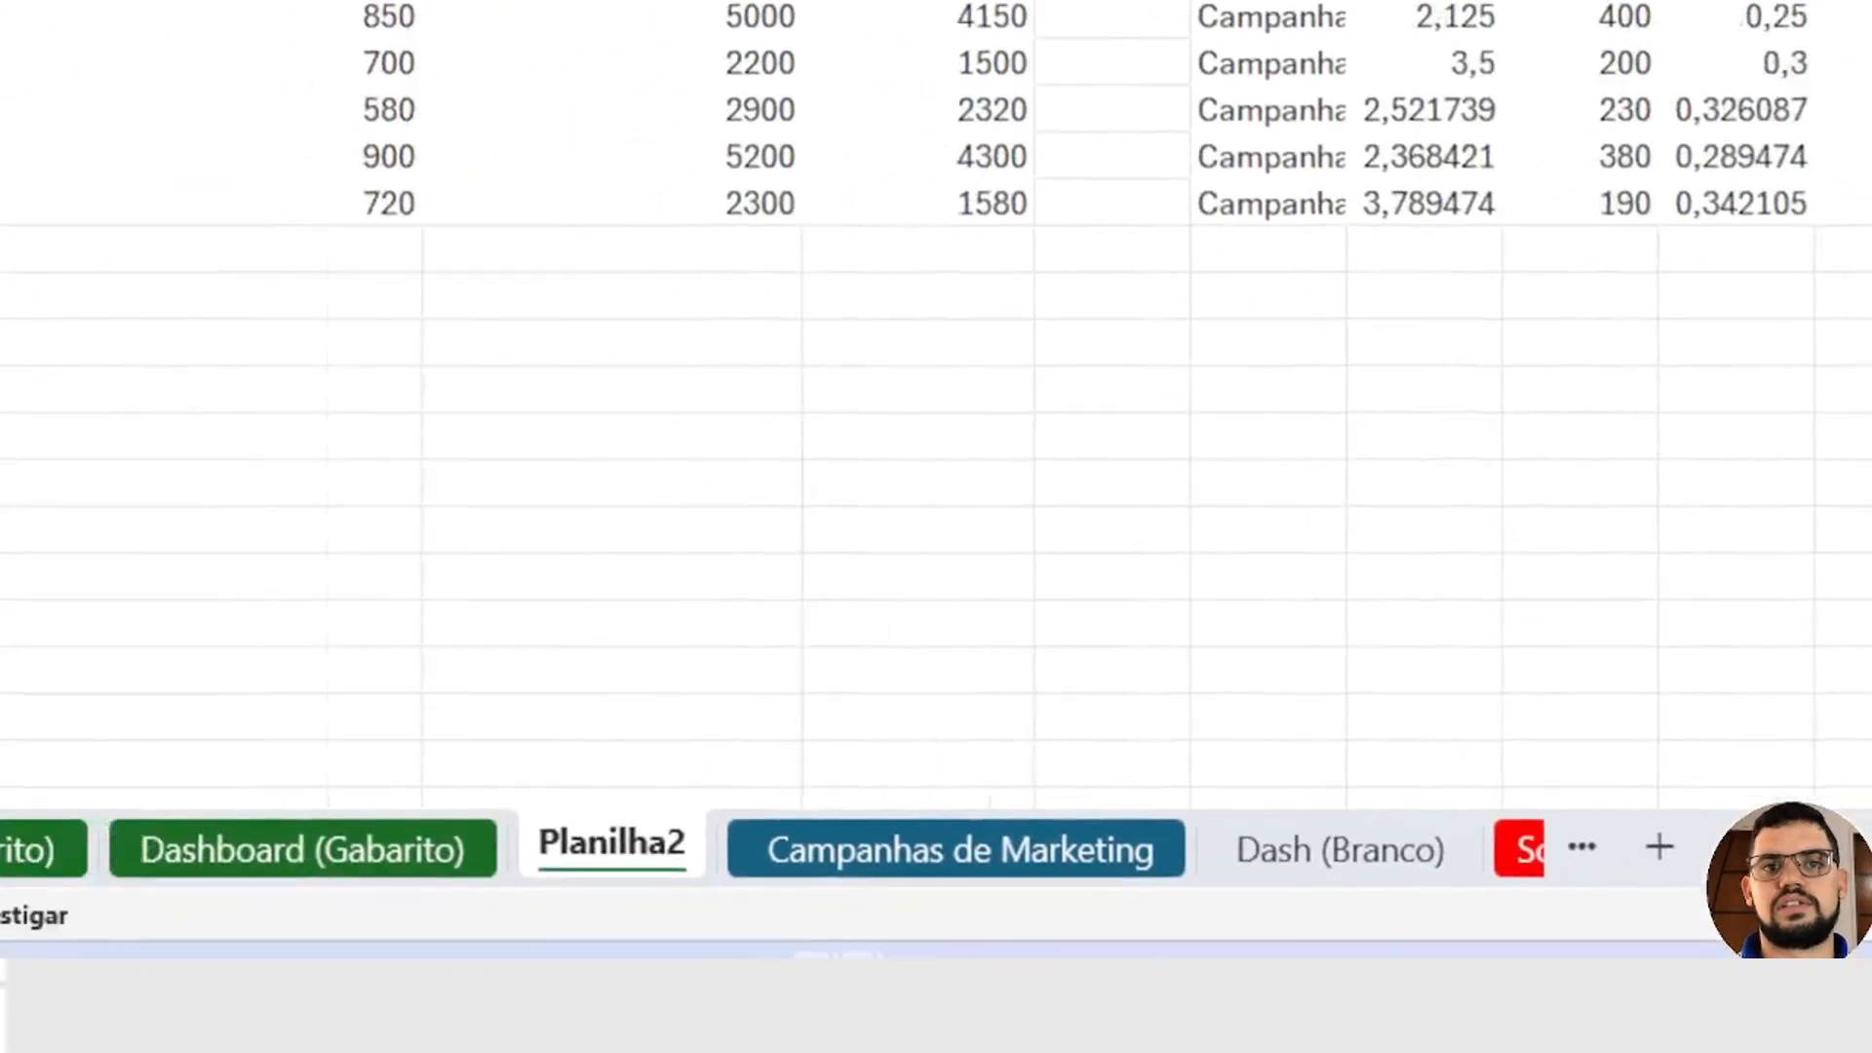
pyautogui.click(1664, 144)
pyautogui.click(1663, 249)
pyautogui.scroll(-1, 1614, 514)
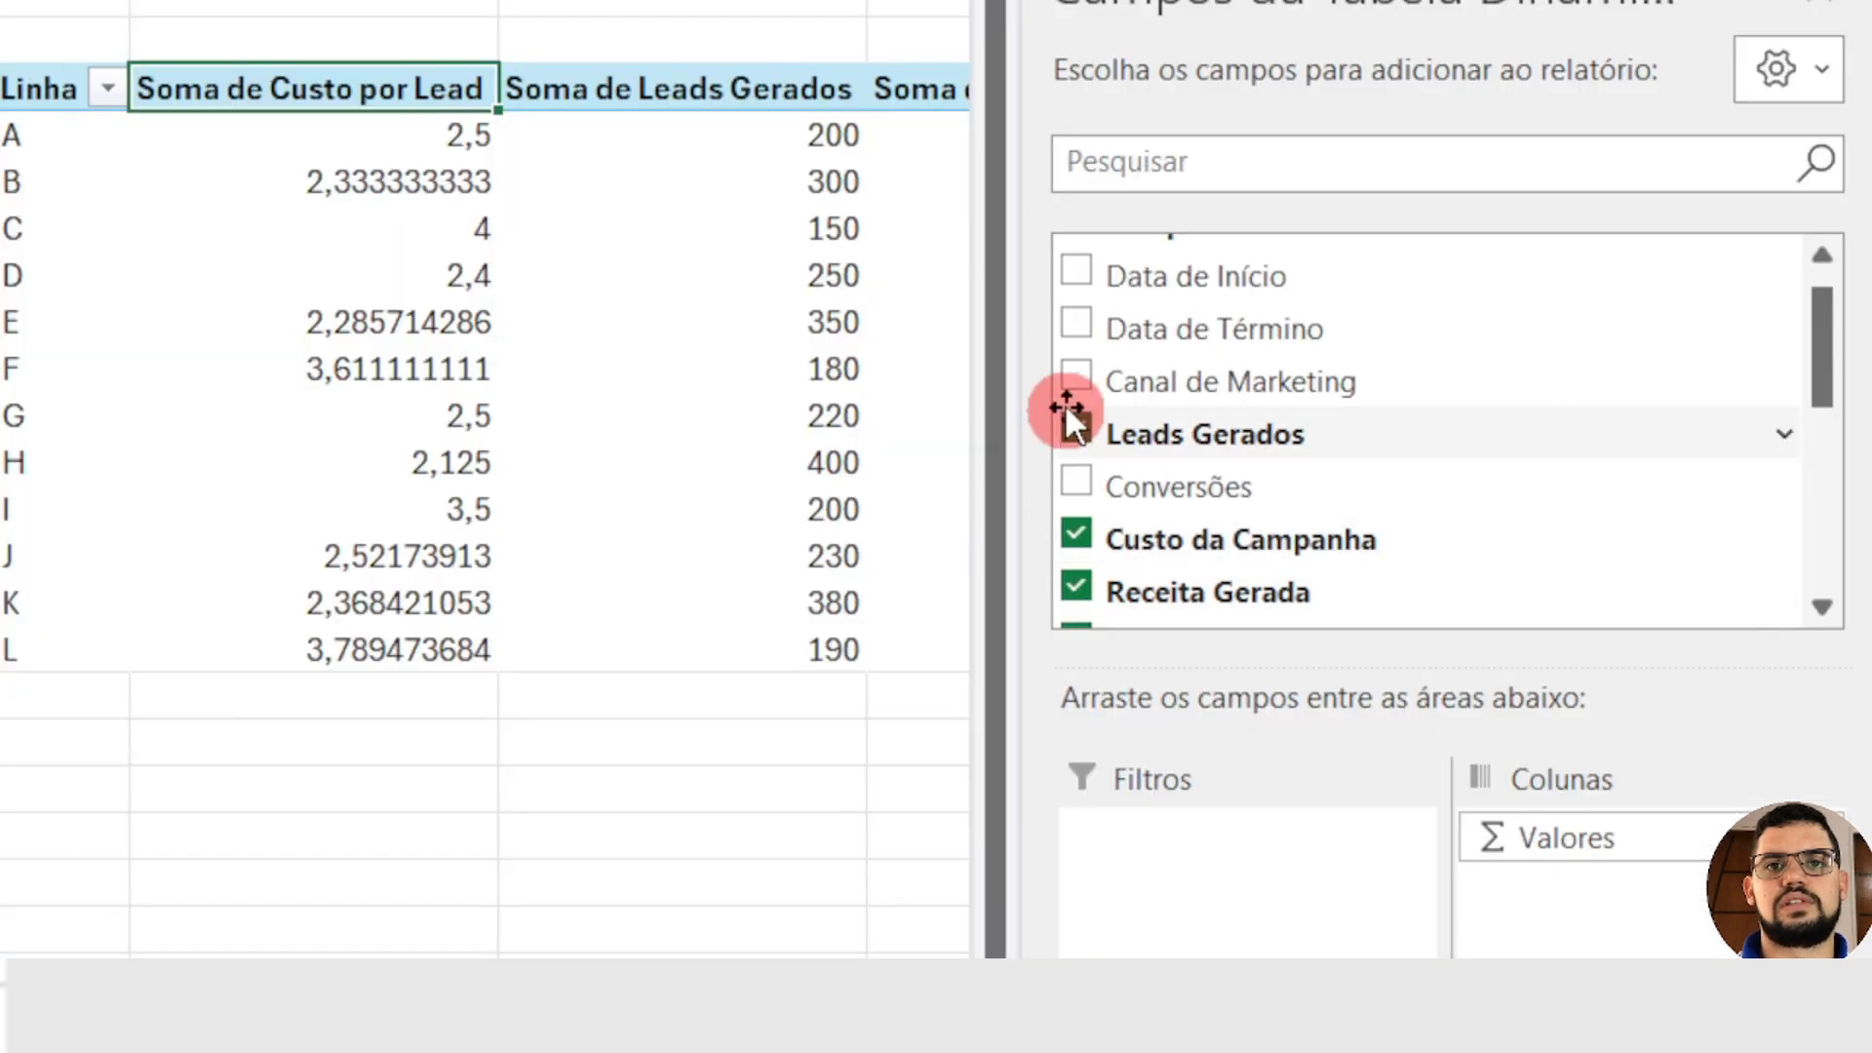
pyautogui.click(1474, 517)
pyautogui.click(1474, 569)
pyautogui.click(1476, 593)
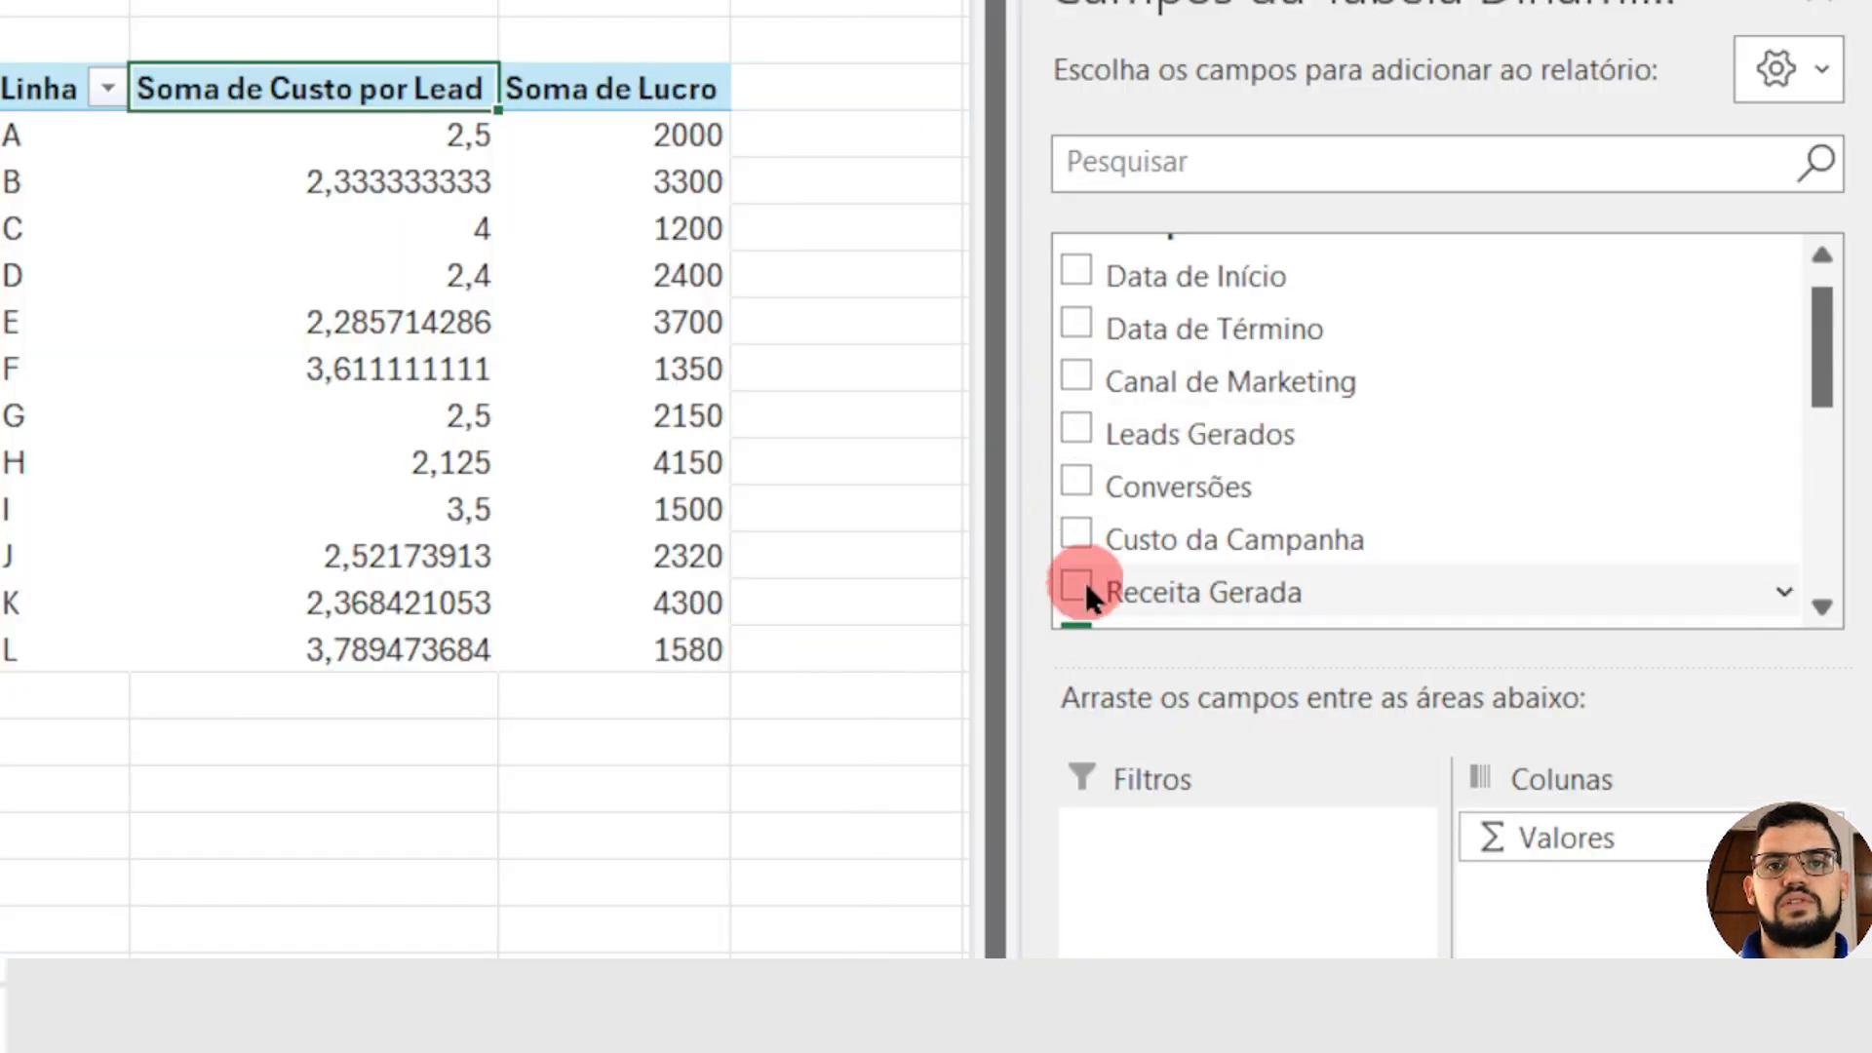
pyautogui.scroll(-2, 1085, 582)
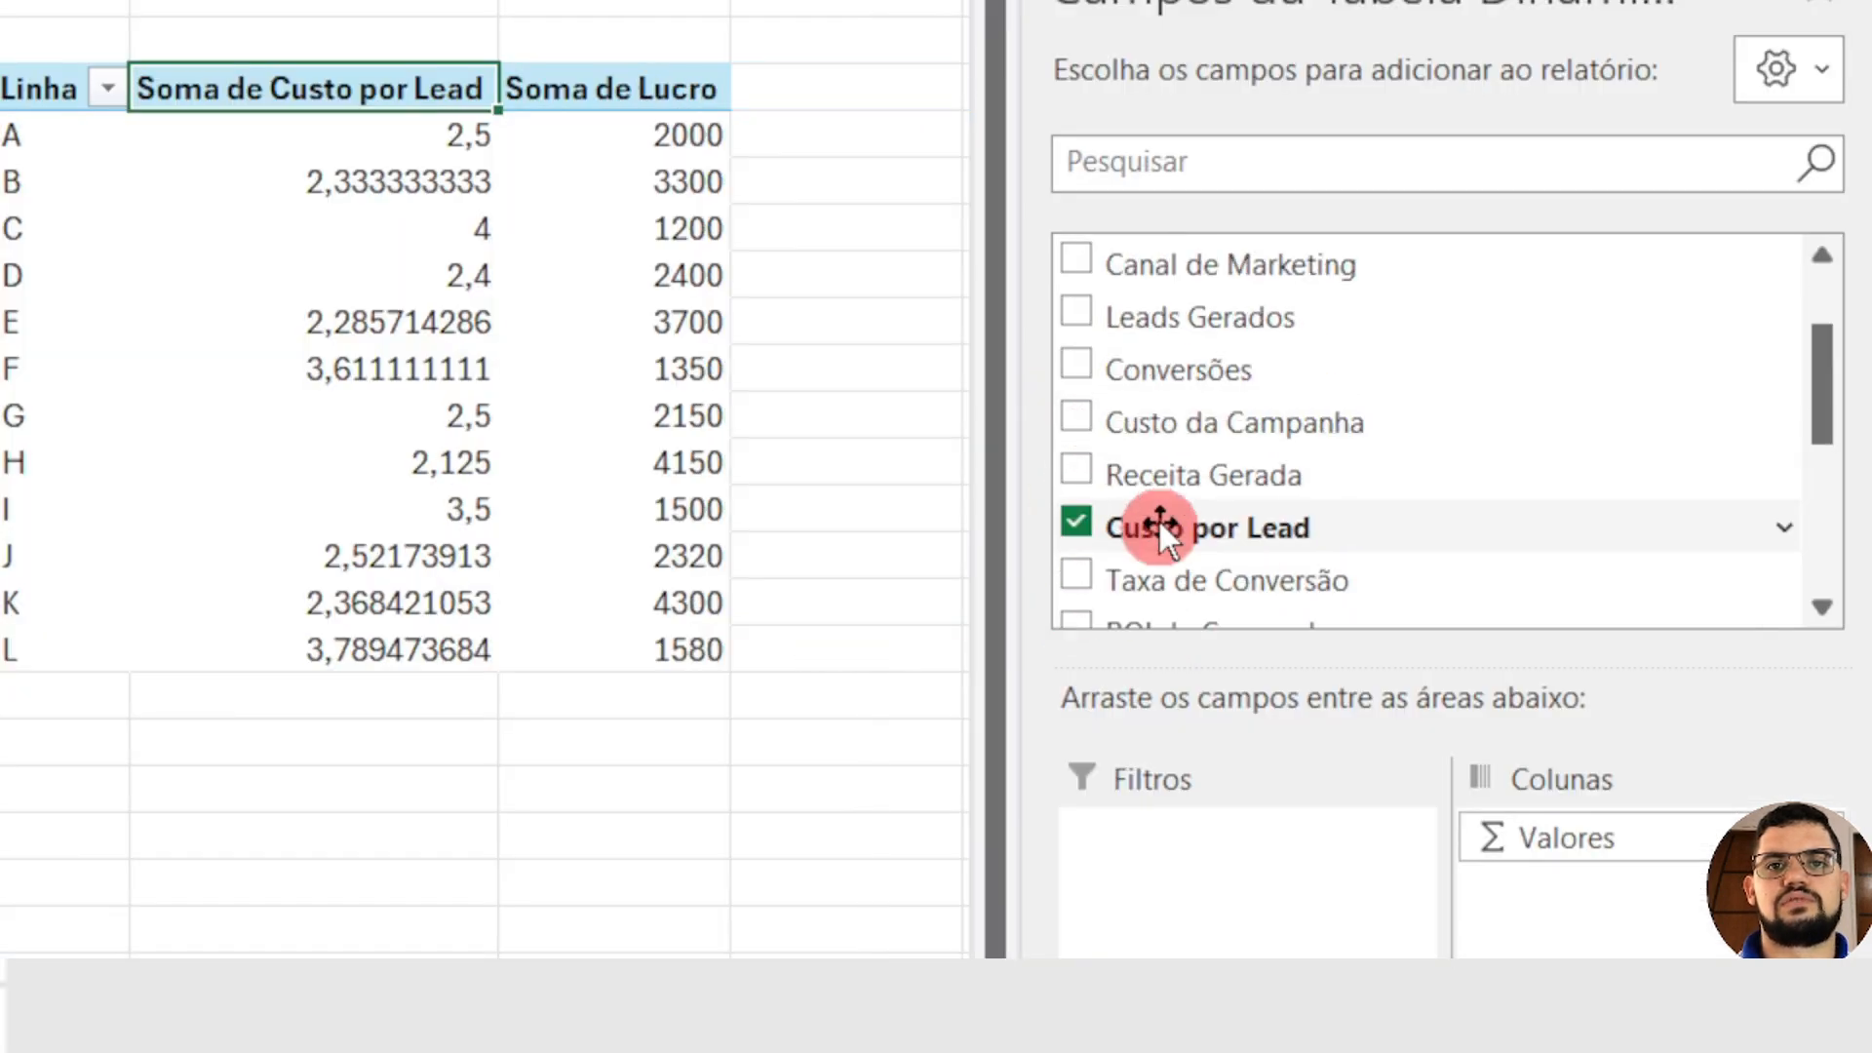
pyautogui.click(1076, 523)
pyautogui.scroll(-2, 1131, 502)
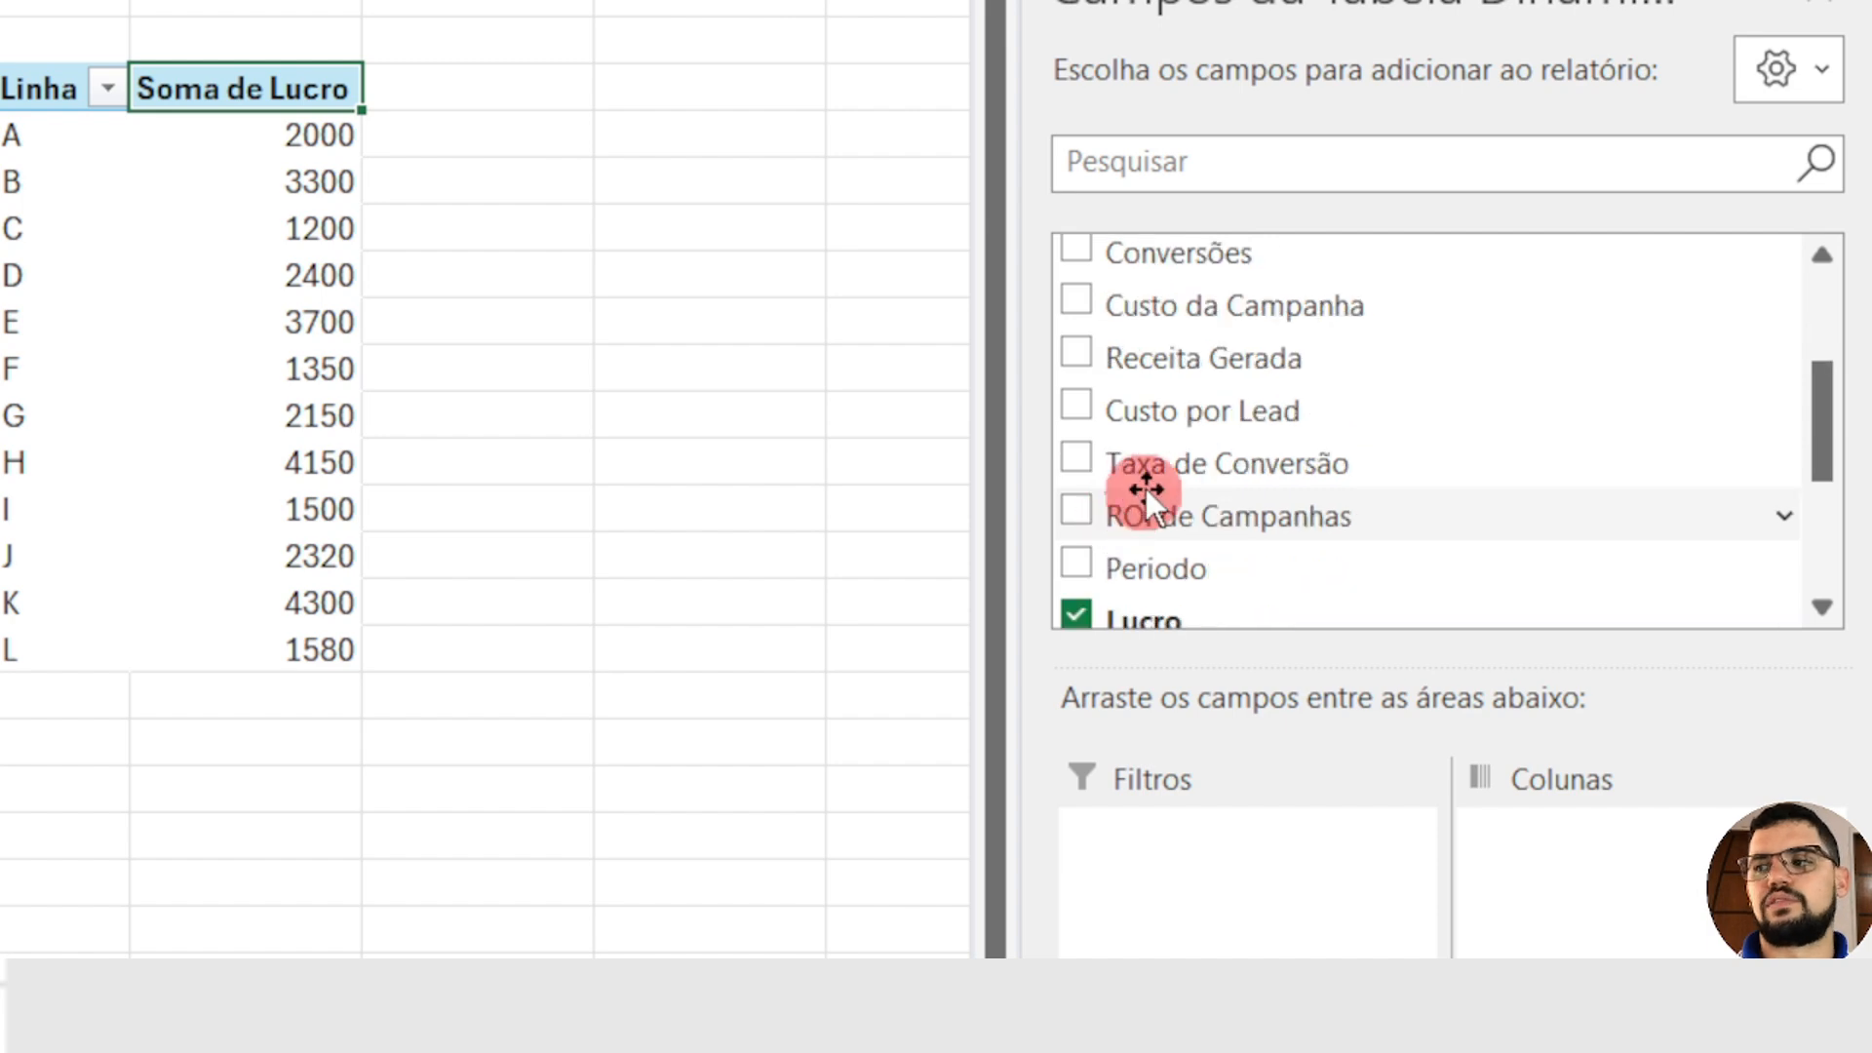
pyautogui.click(1080, 616)
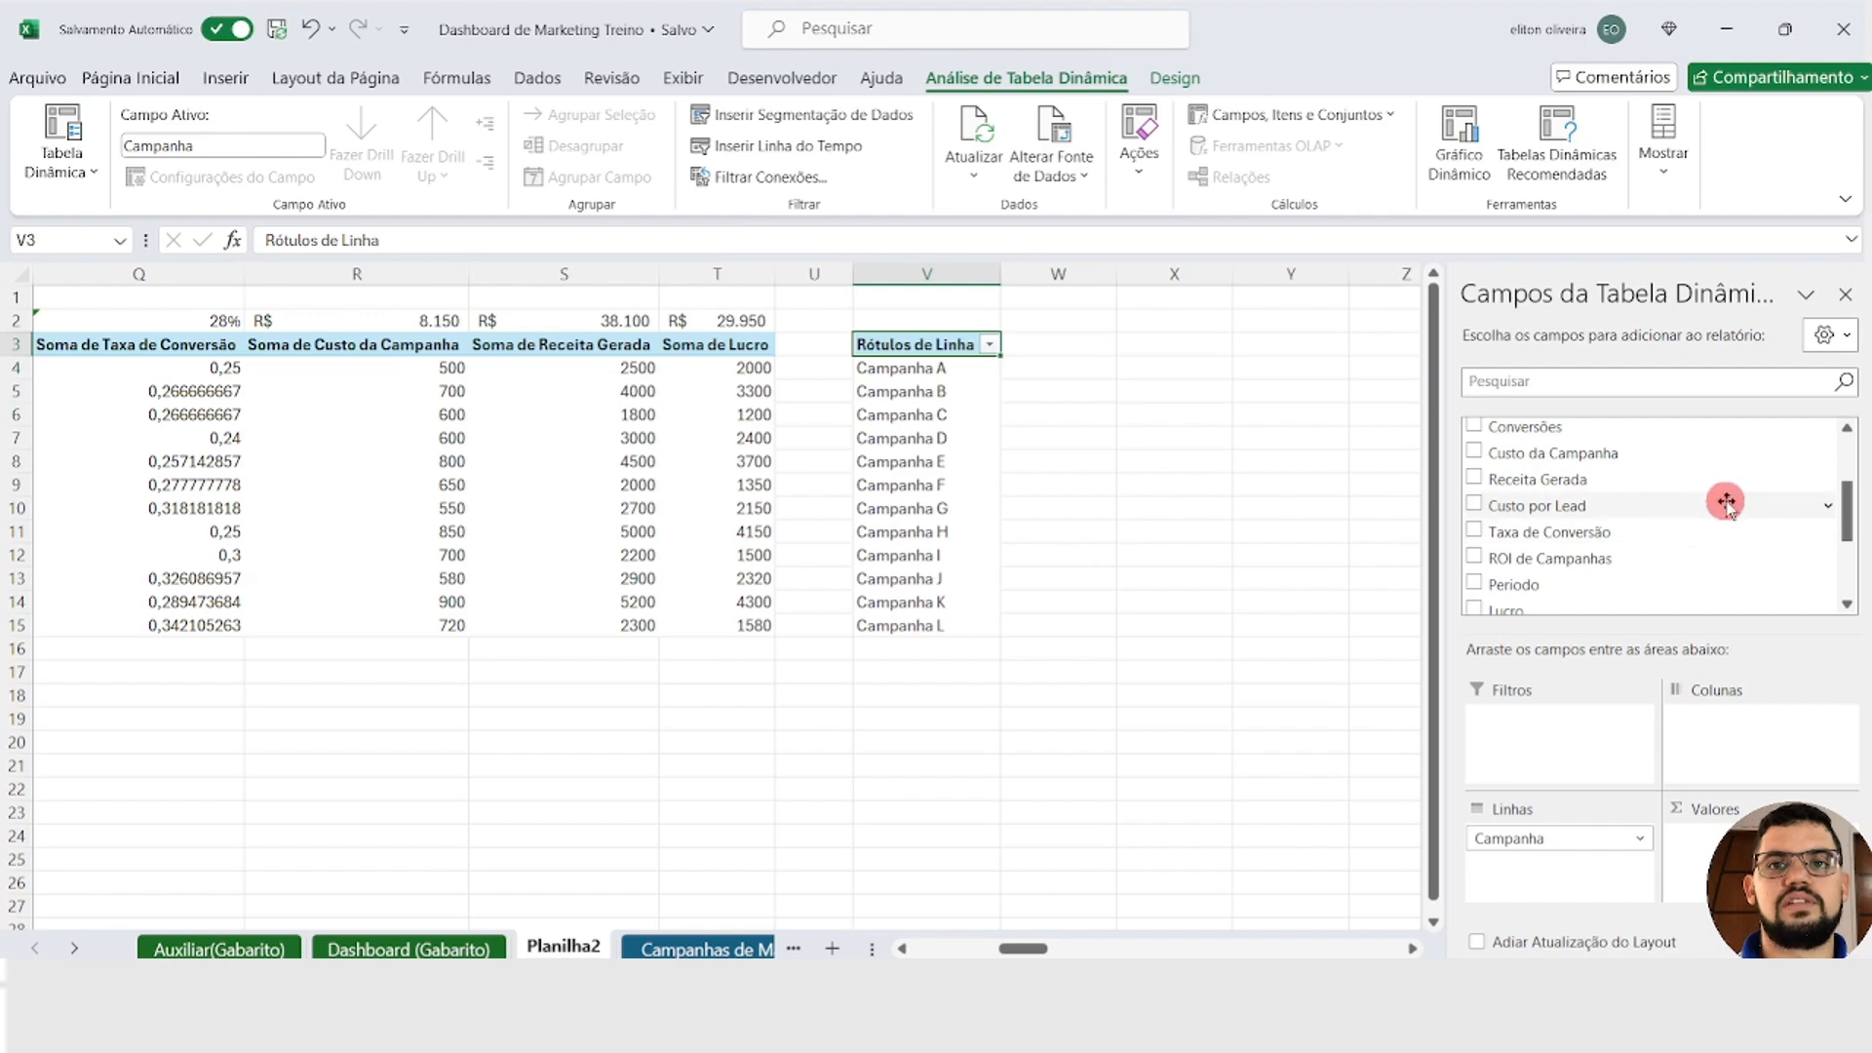
# Step: Add Leads Gerados, Conversões and Custo da Campanha as values in the PivotTable at V3
pyautogui.moveTo(1859, 517); pyautogui.dragTo(1845, 458)
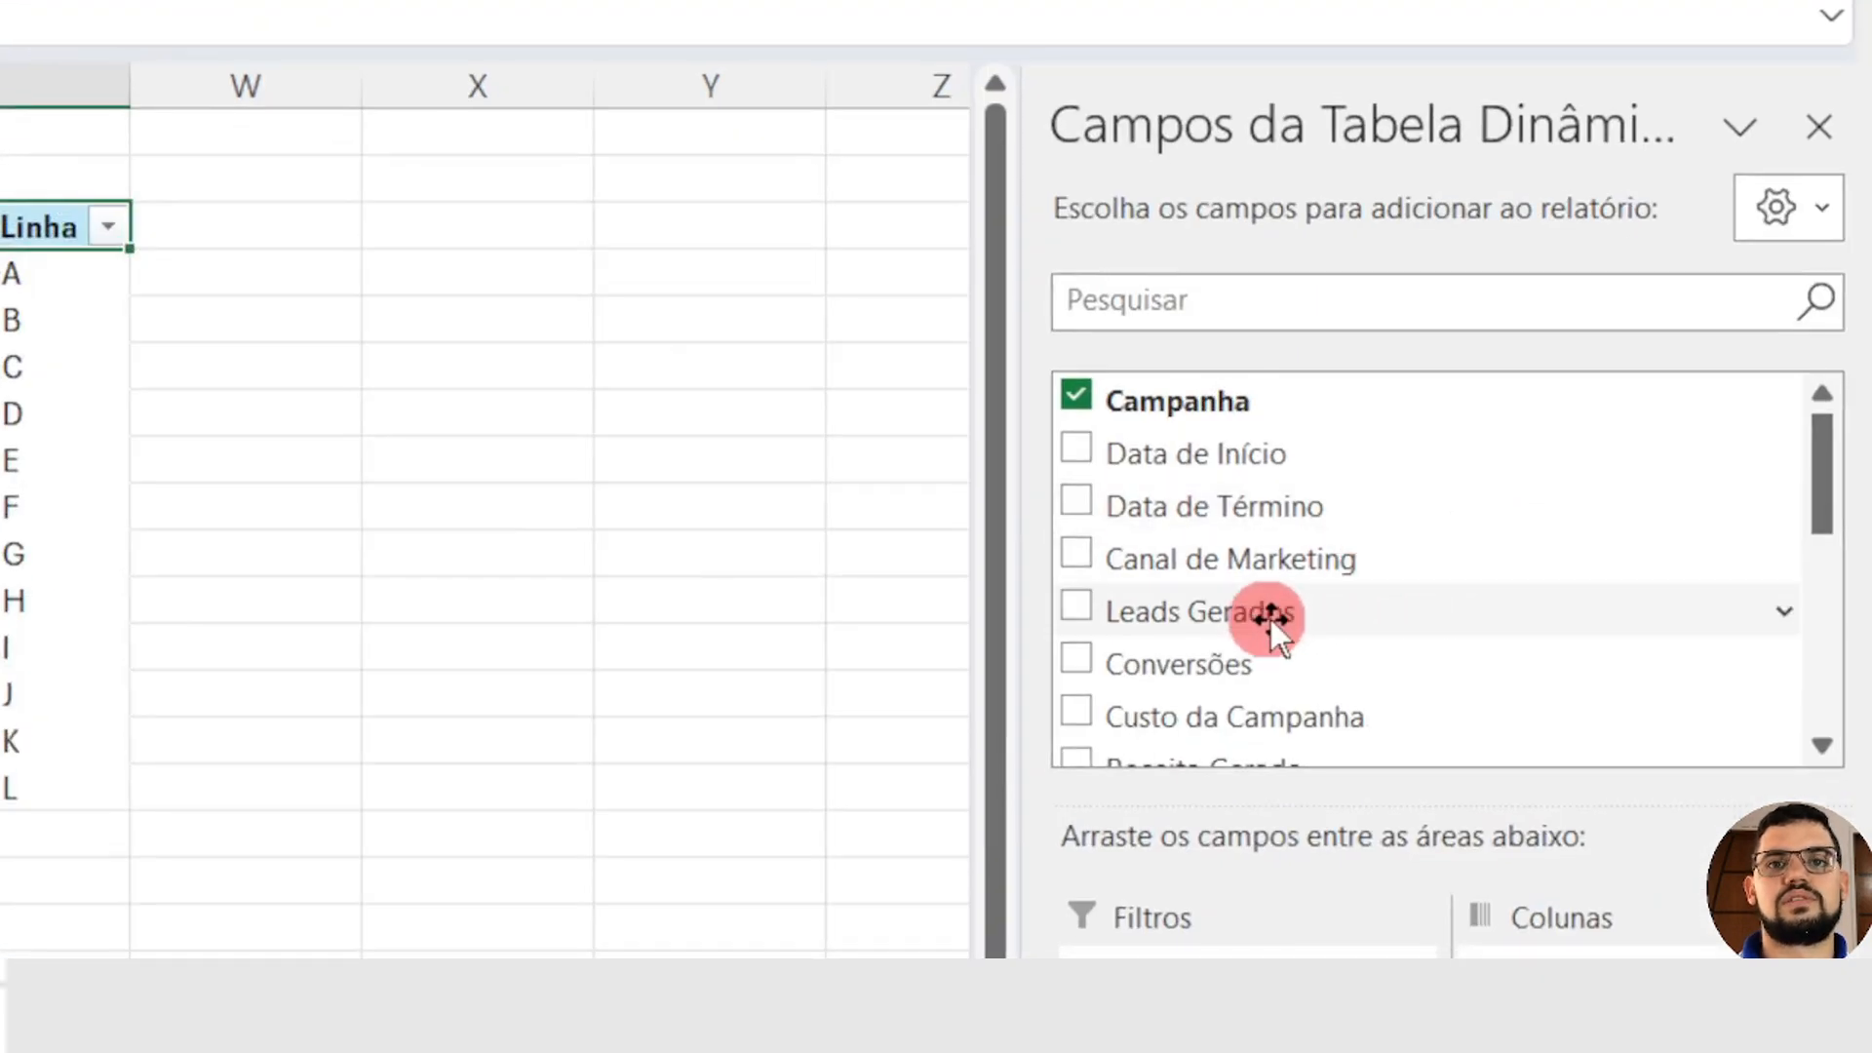
pyautogui.moveTo(1271, 618); pyautogui.dragTo(1634, 703)
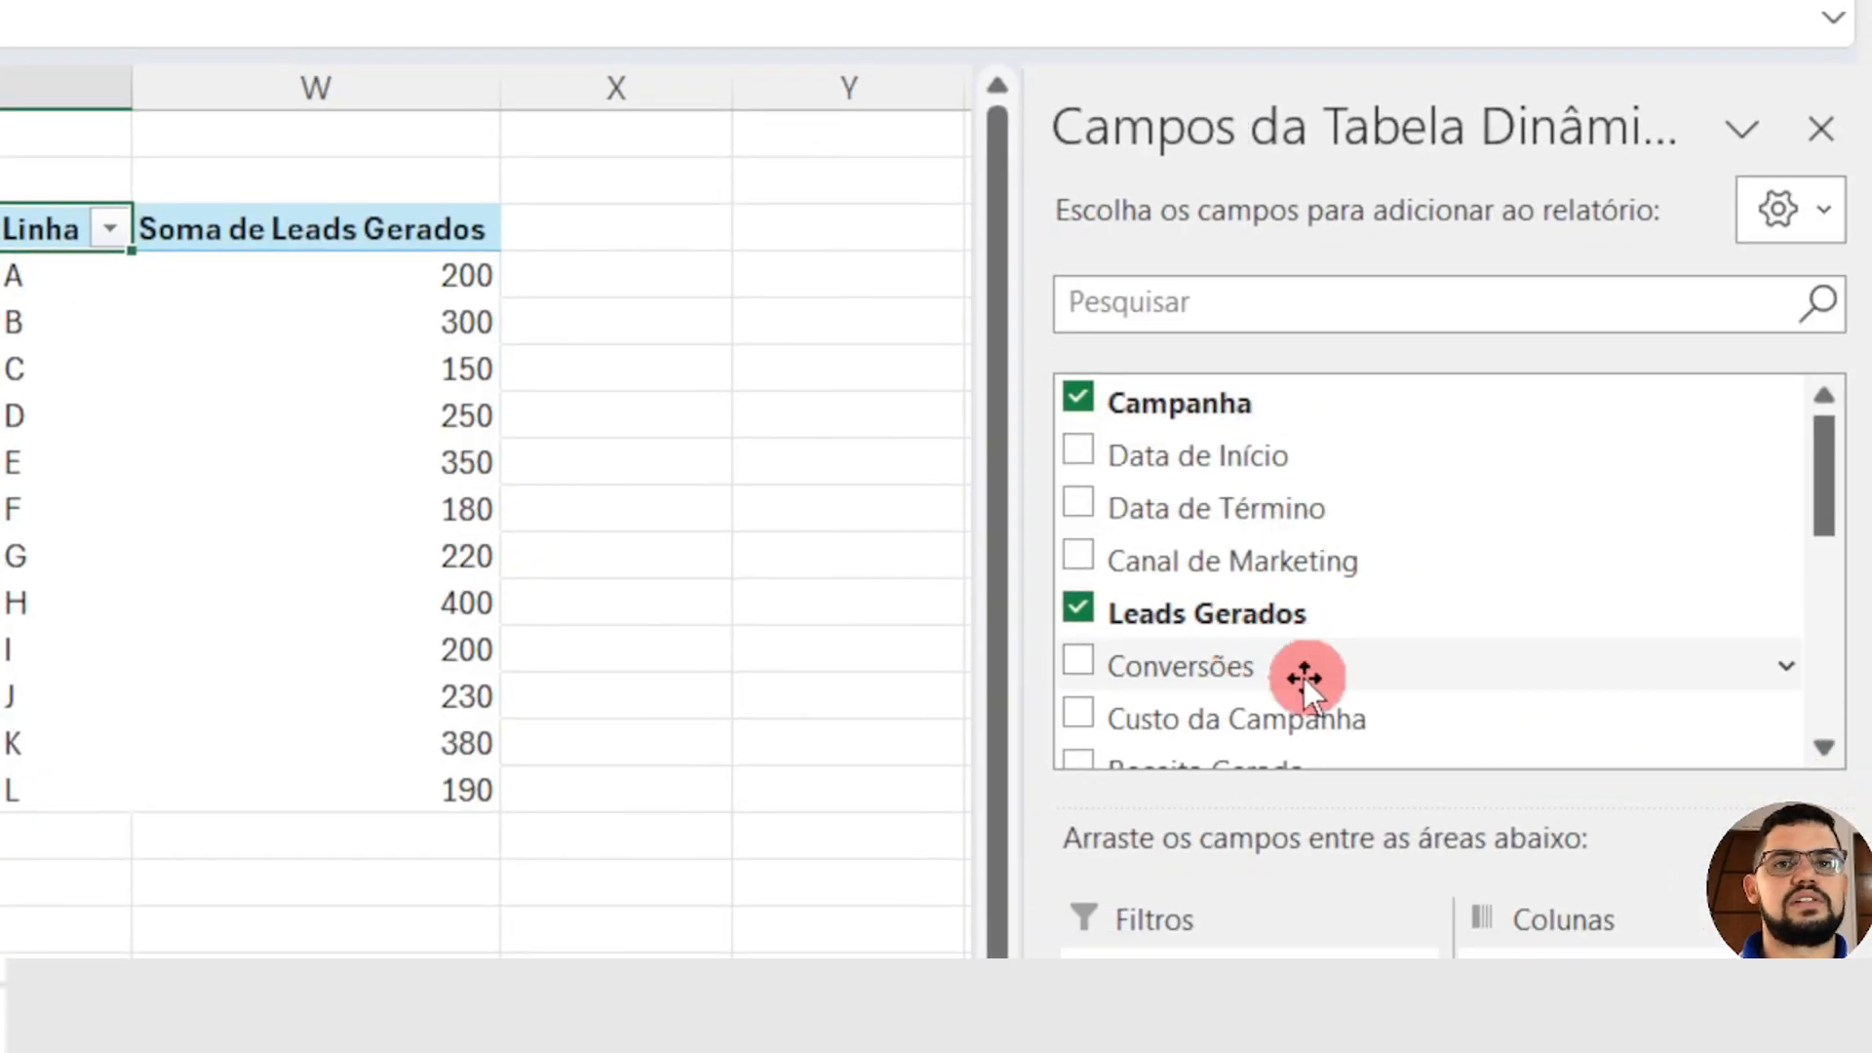
pyautogui.moveTo(1302, 677); pyautogui.dragTo(1609, 773)
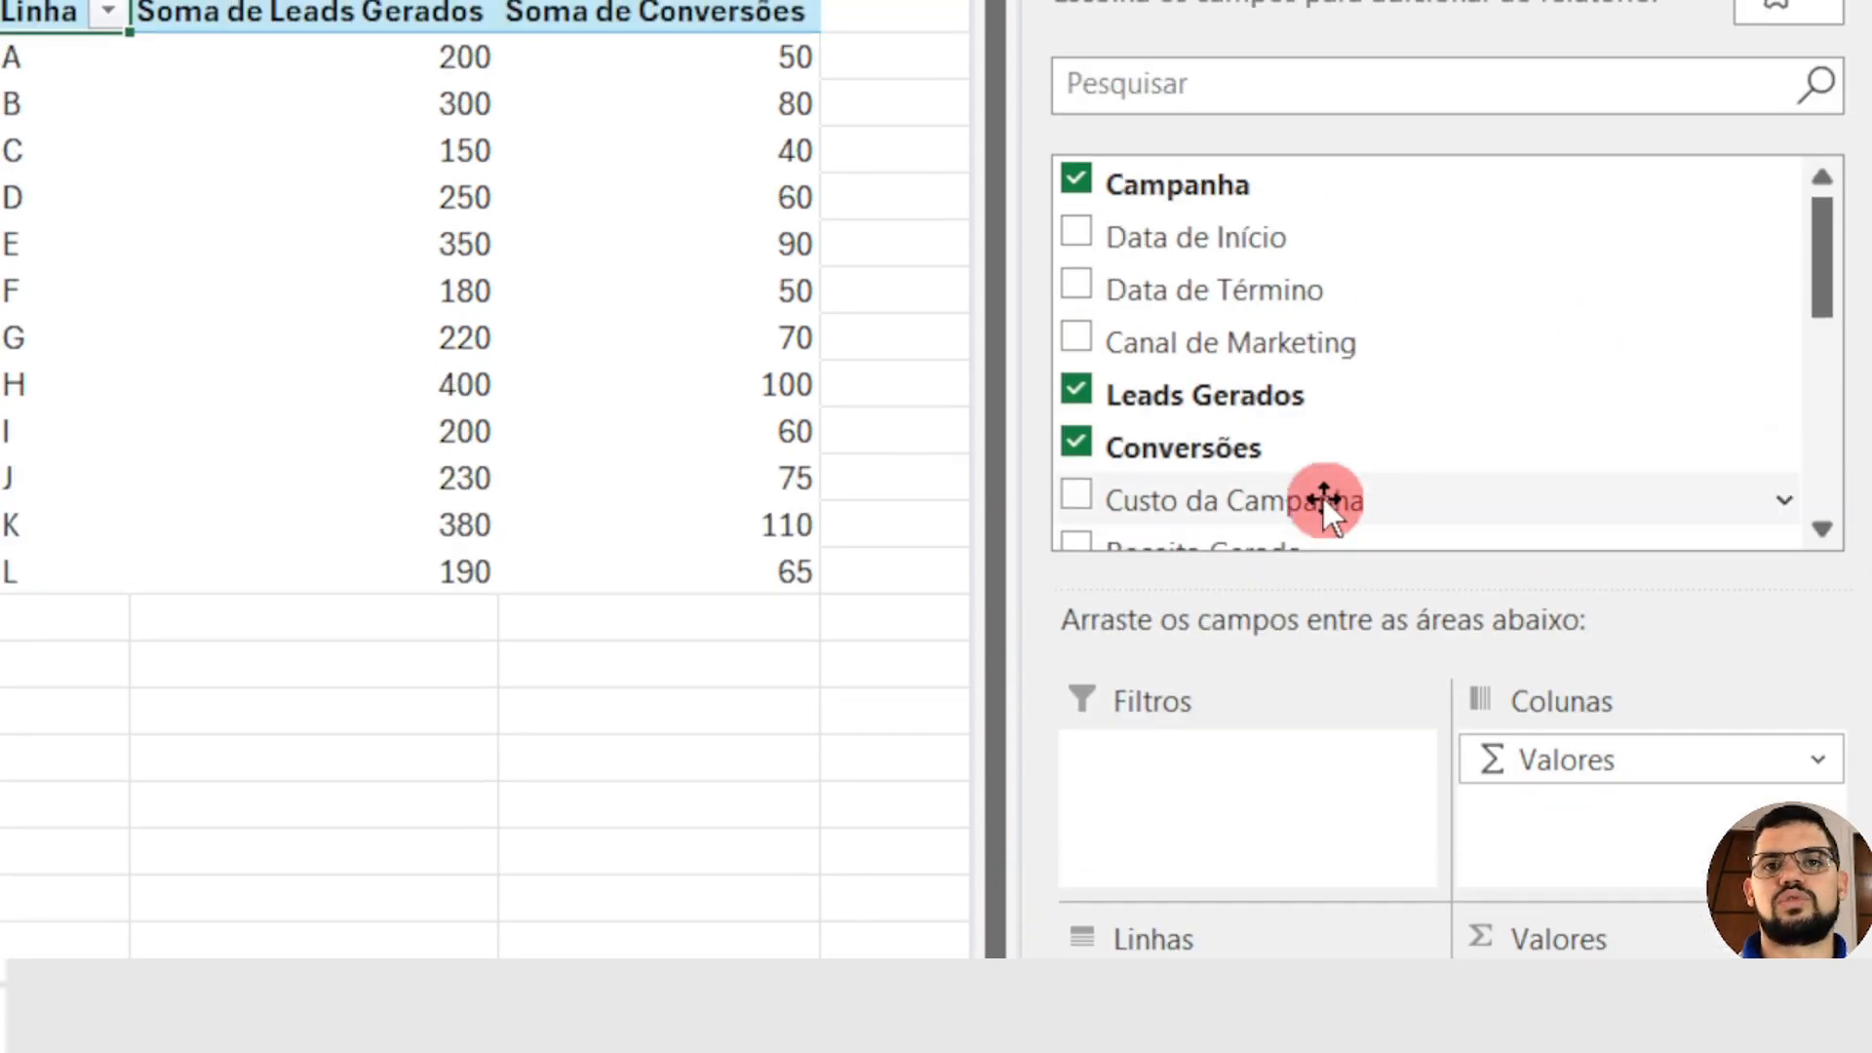
pyautogui.moveTo(1324, 499); pyautogui.dragTo(1669, 750)
# Step: Add Receita Gerada and Lucro as values in the PivotTable at V3, and hide the field list
pyautogui.click(1822, 162)
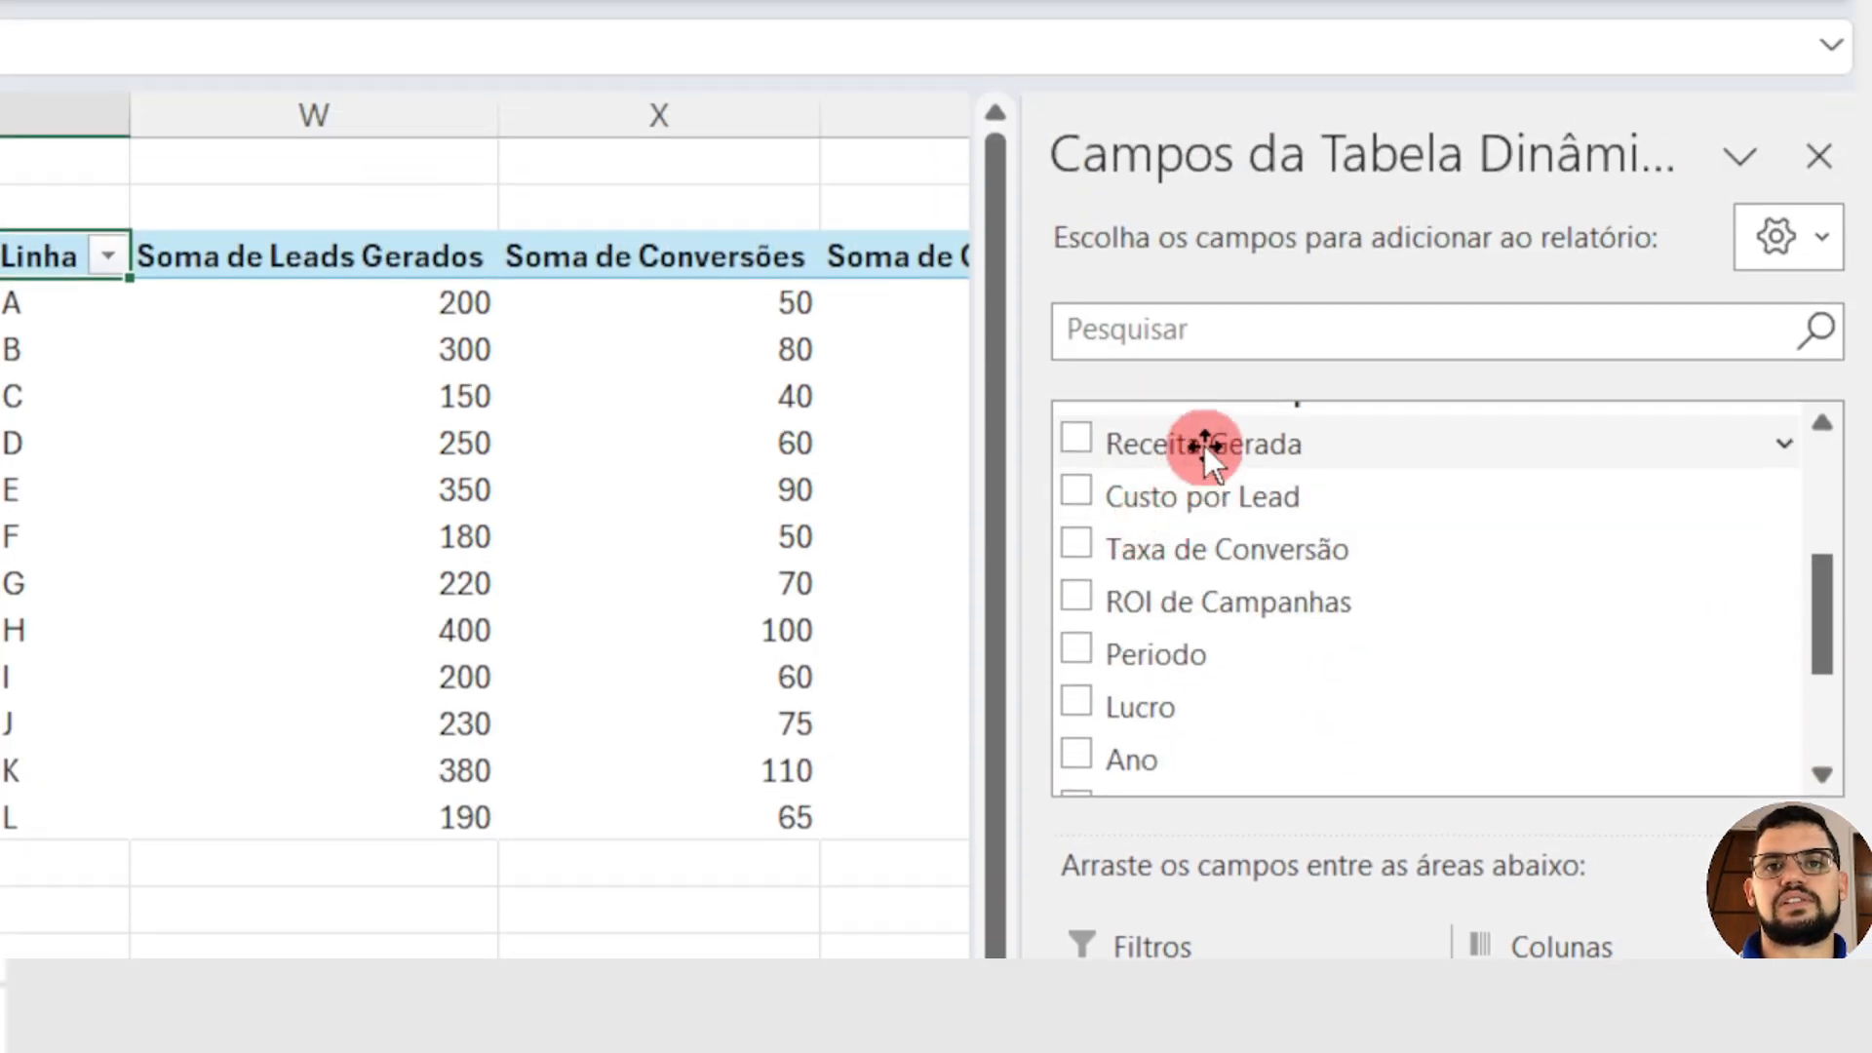
pyautogui.moveTo(1203, 221); pyautogui.dragTo(1426, 654)
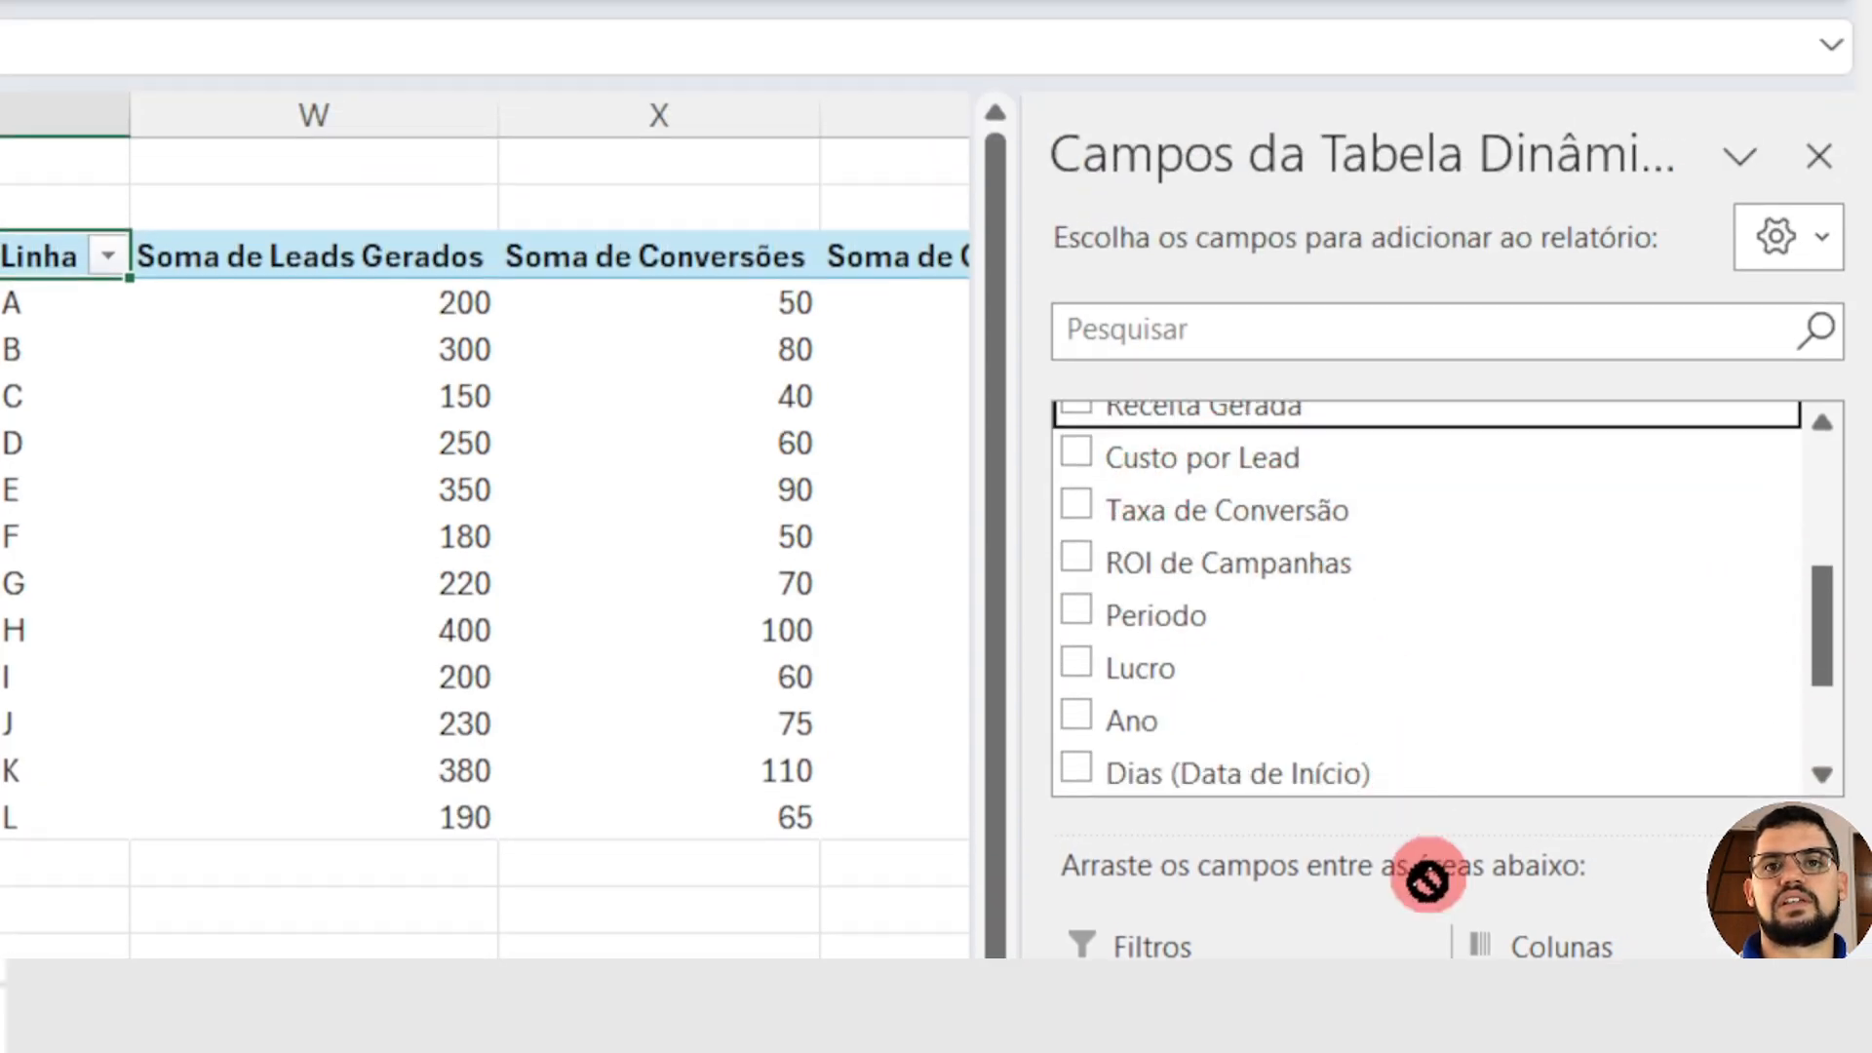
pyautogui.moveTo(1426, 880); pyautogui.dragTo(1657, 1052)
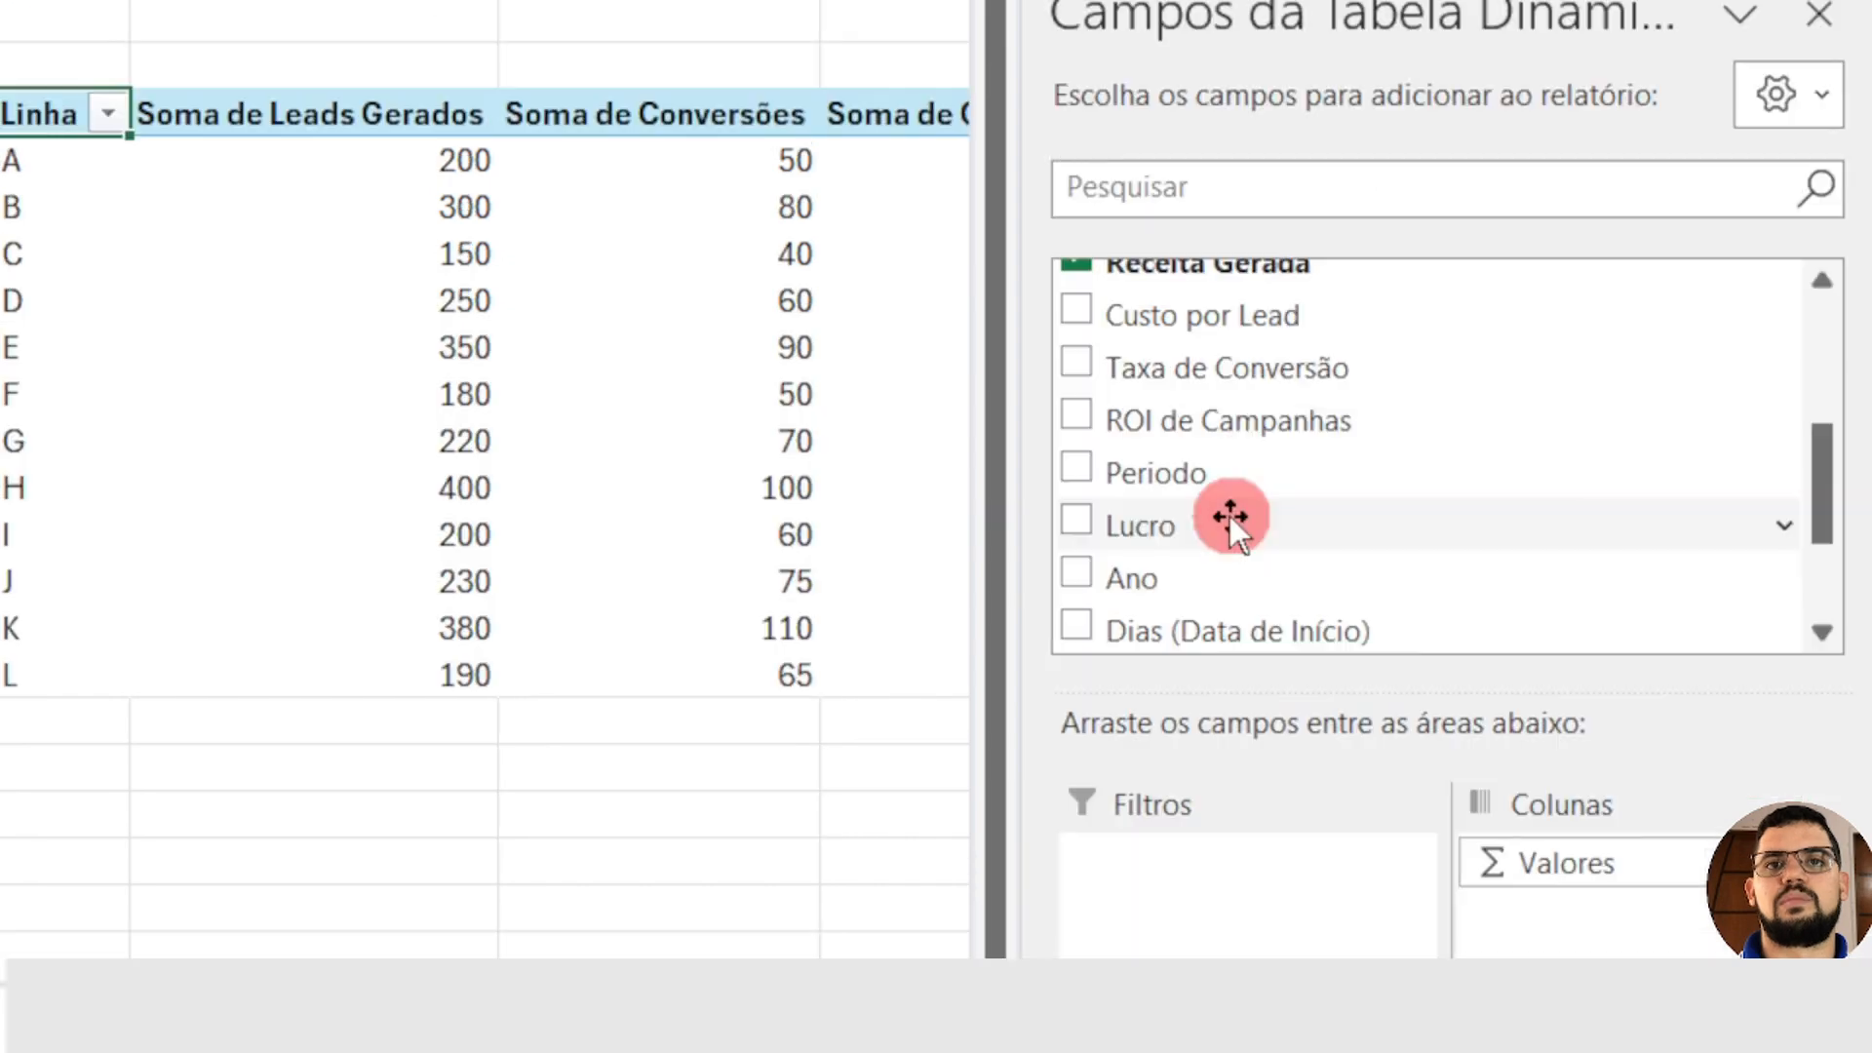
pyautogui.moveTo(1212, 517); pyautogui.dragTo(1598, 936)
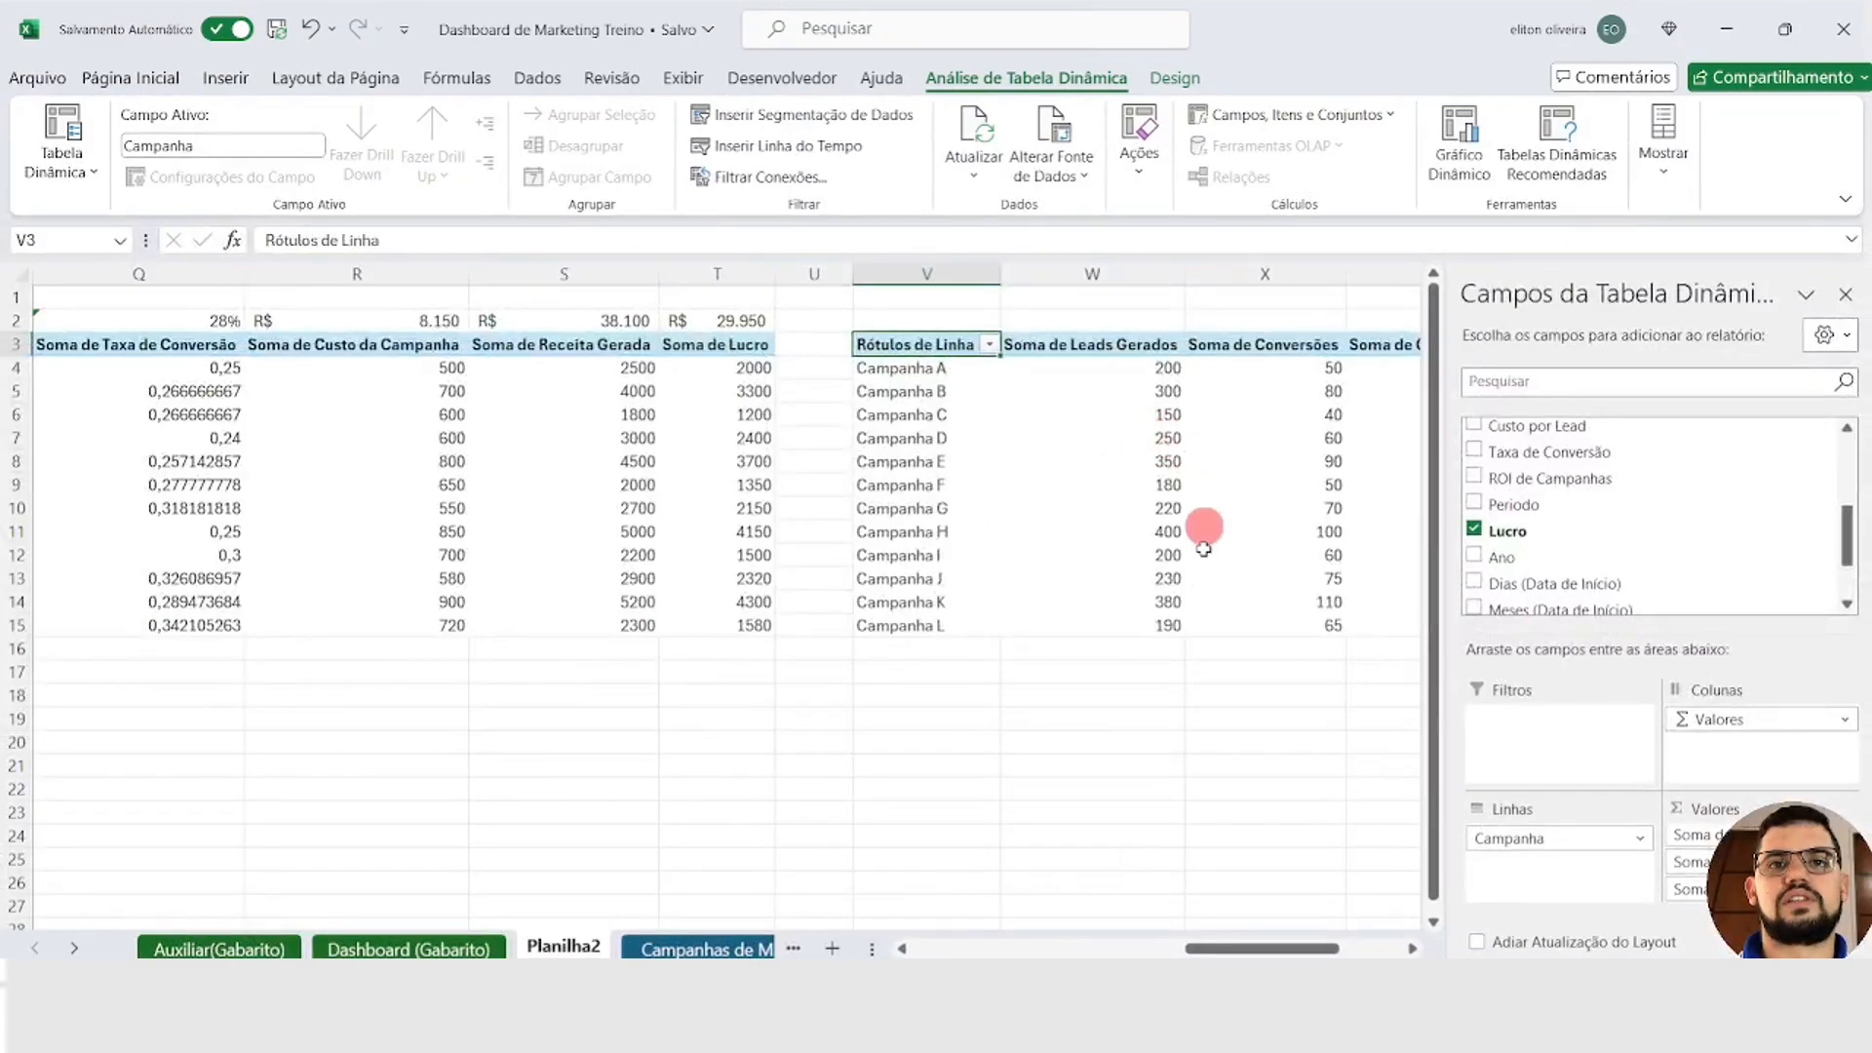
pyautogui.click(987, 821)
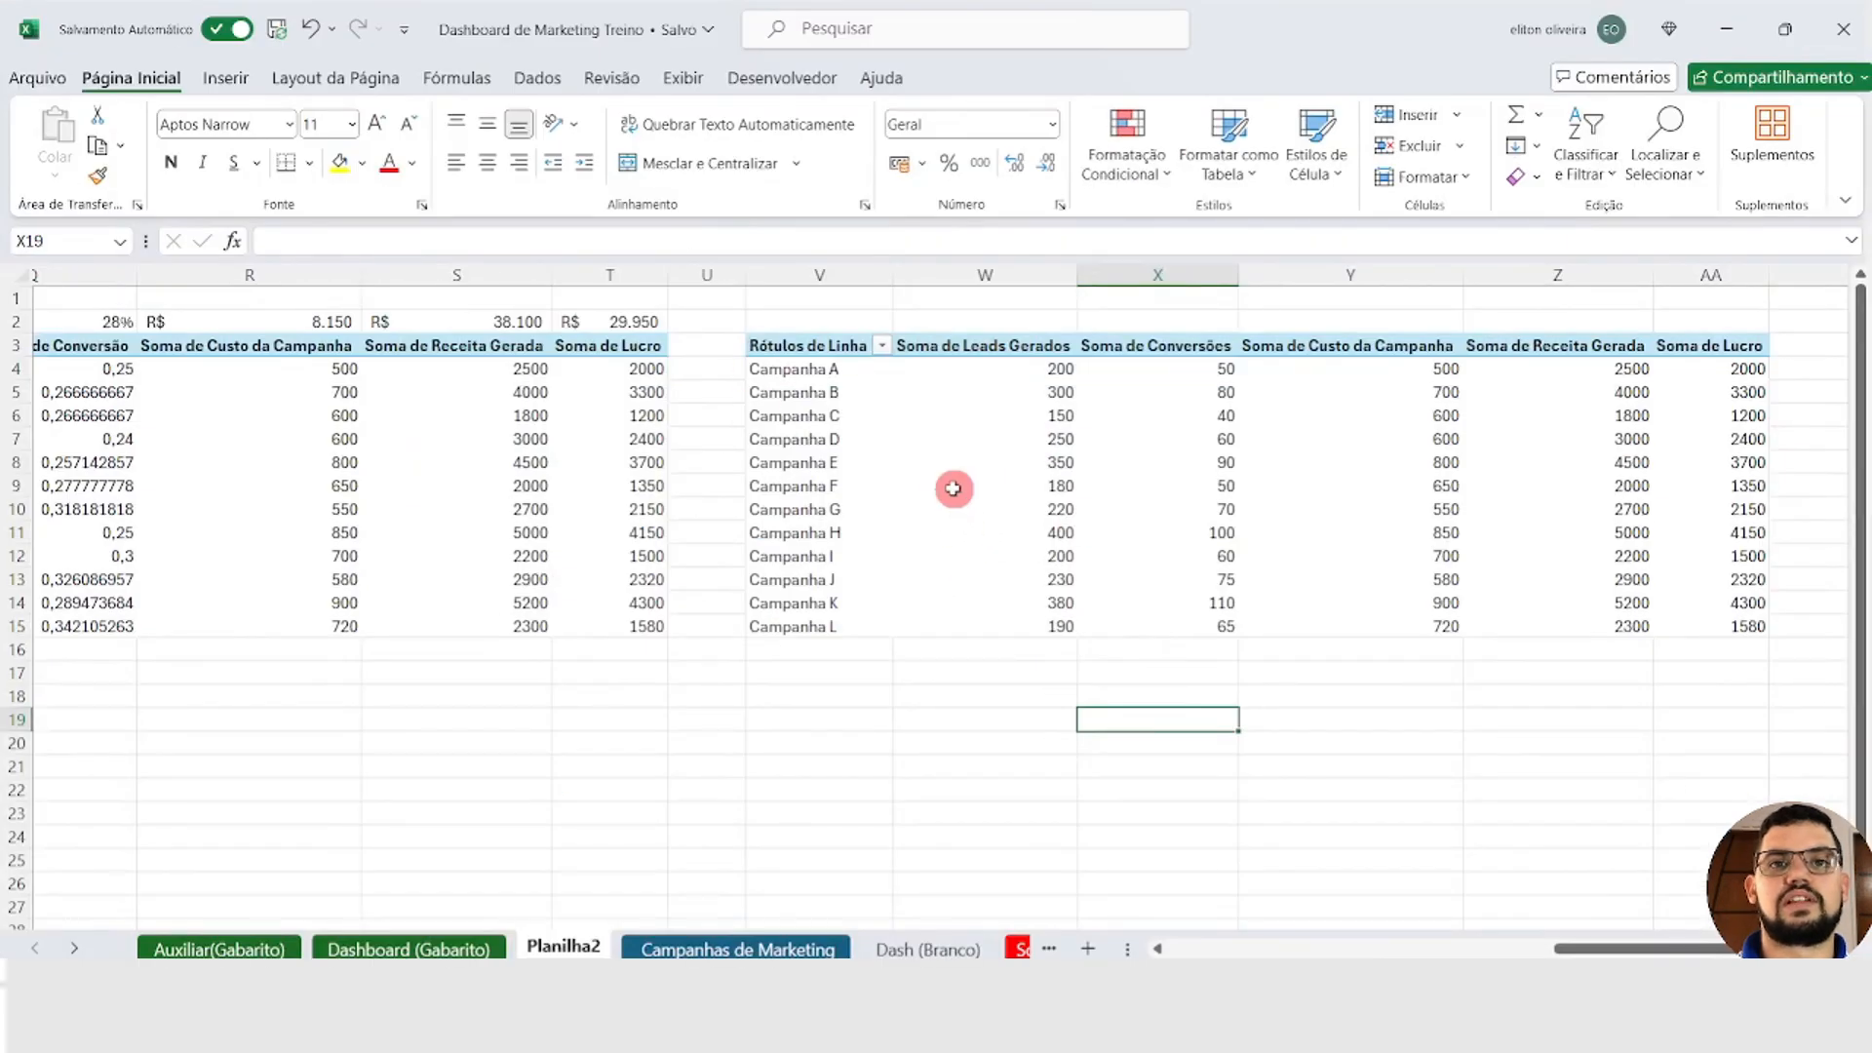
pyautogui.click(617, 555)
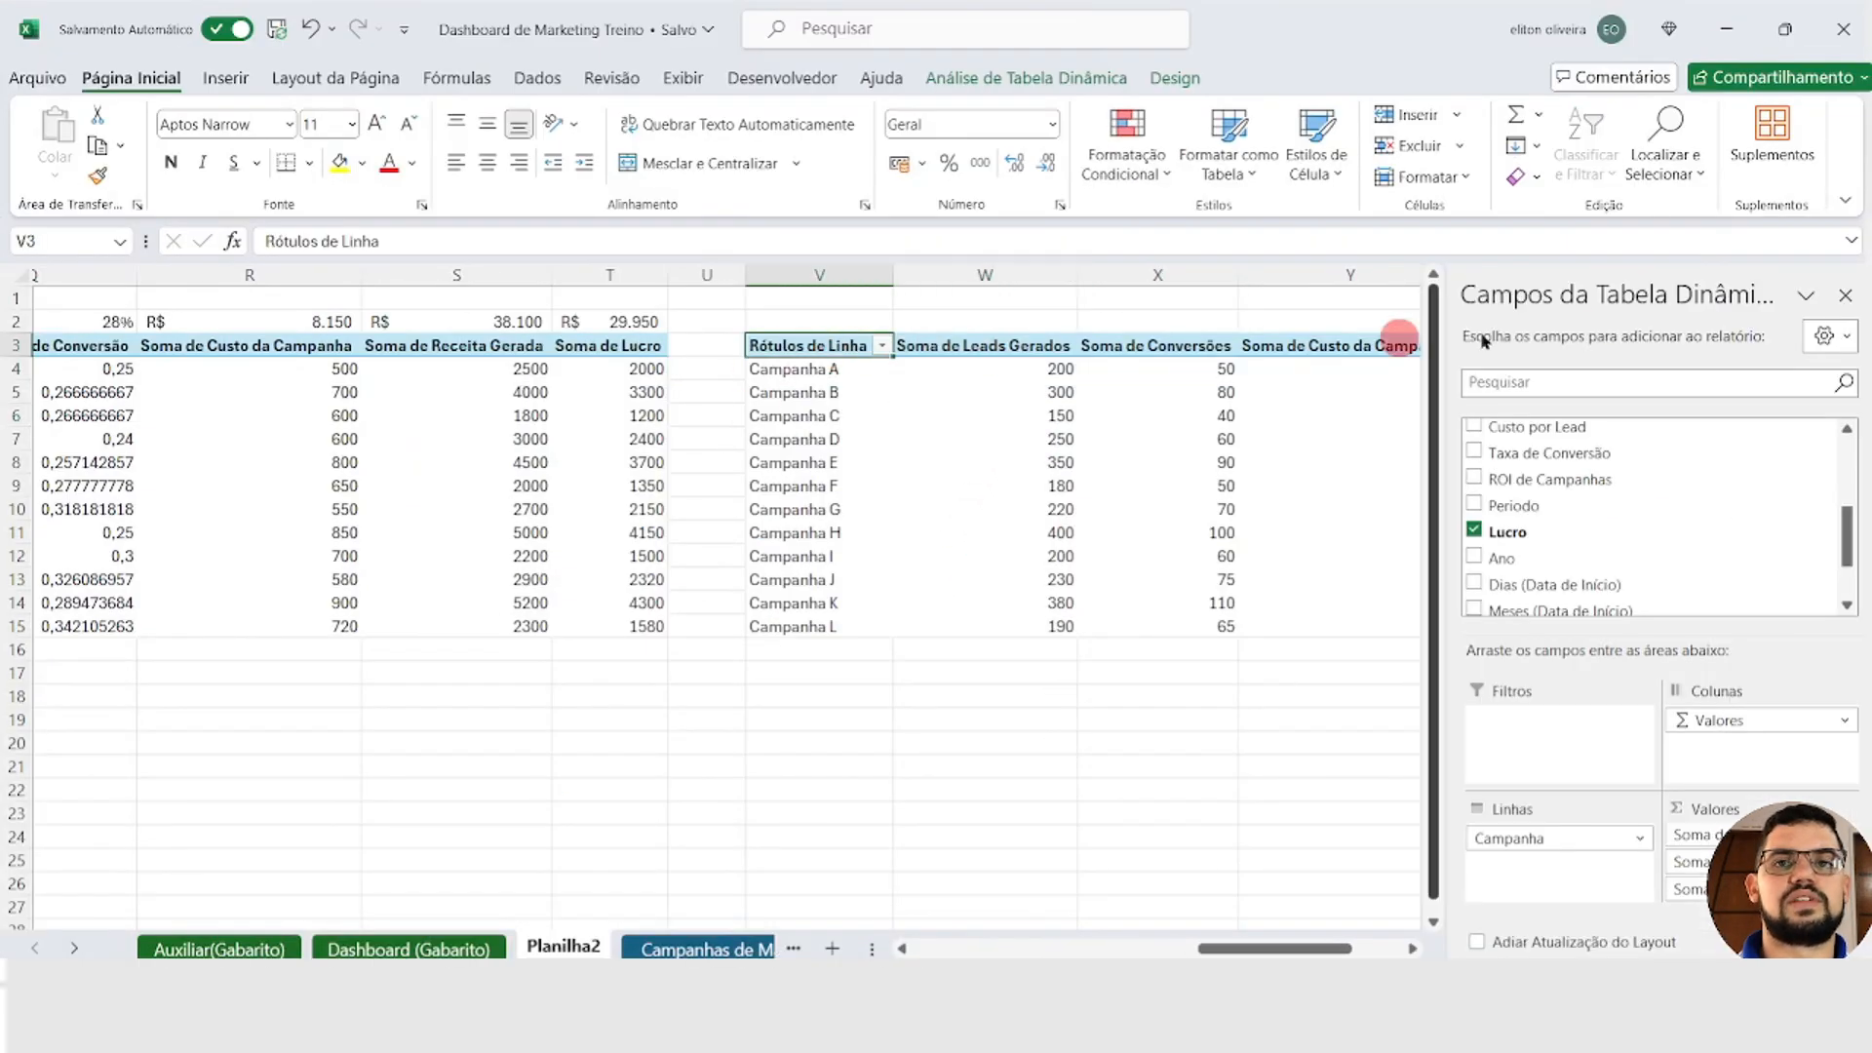
pyautogui.click(1846, 295)
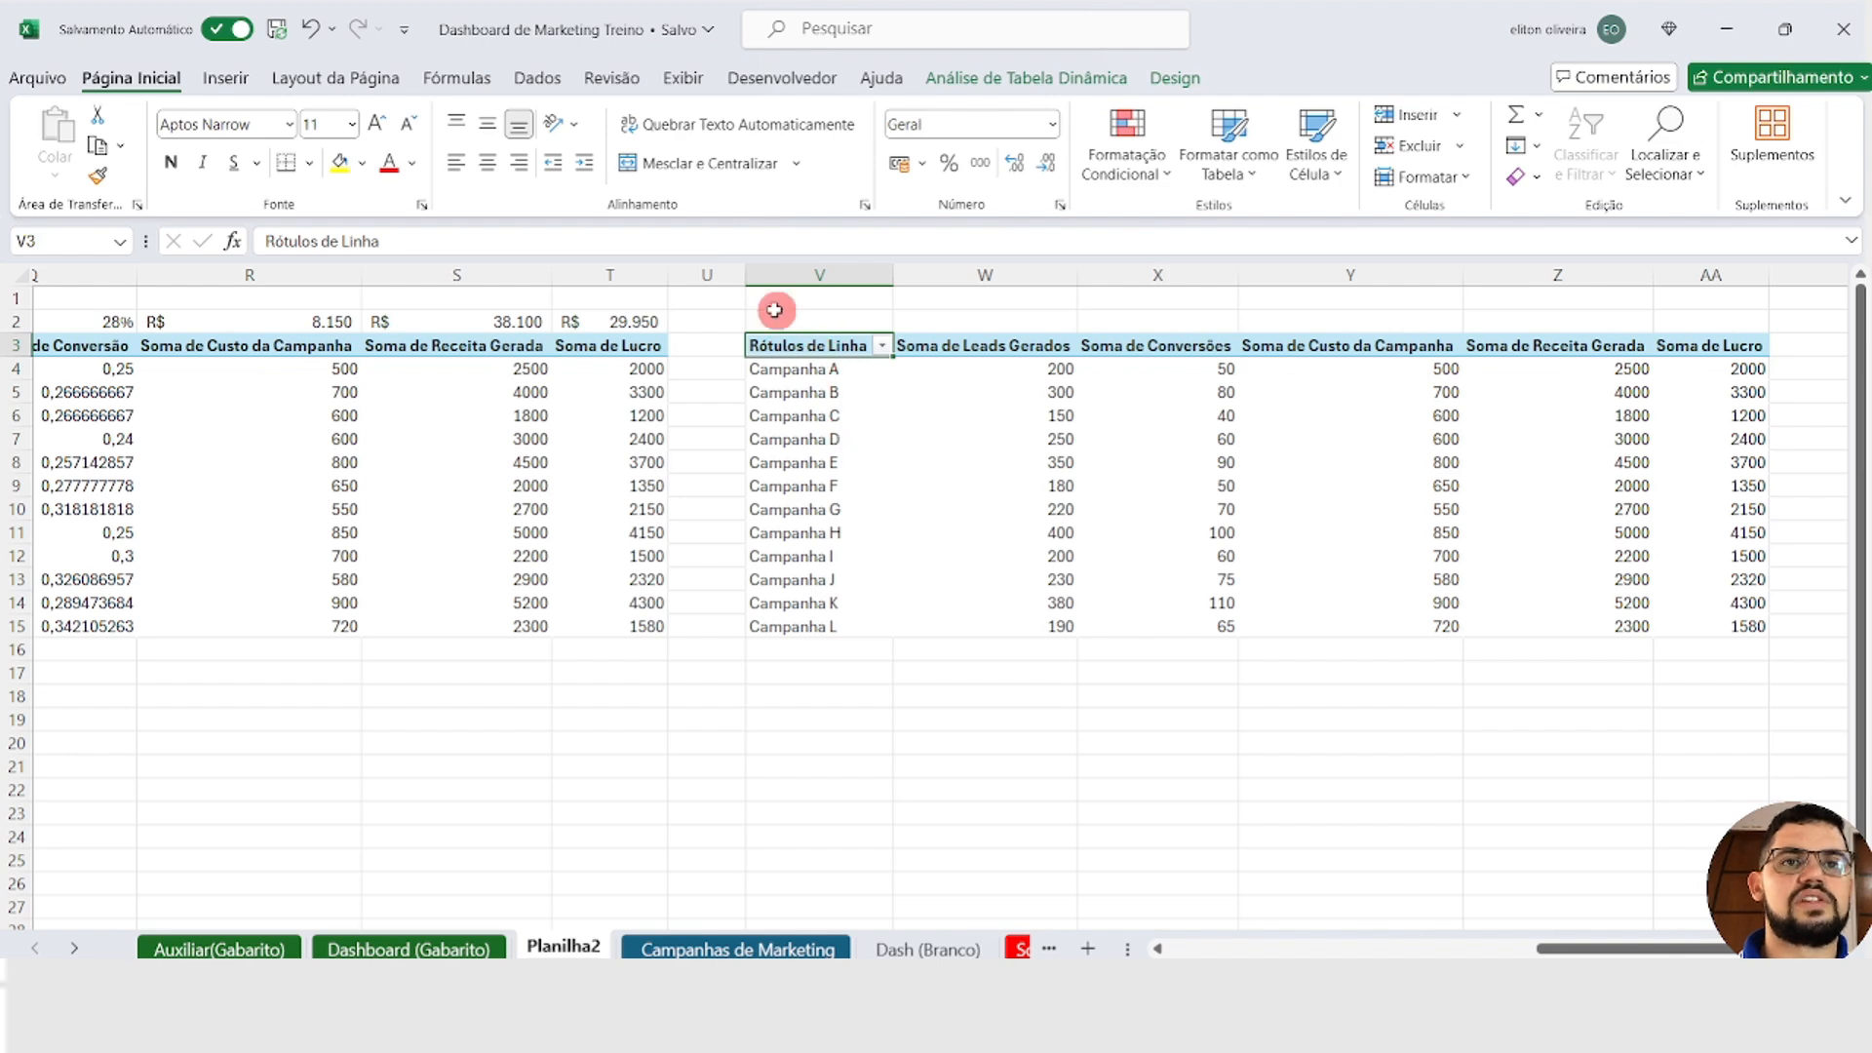
# Step: Rename the row label header in V3 to Campanha
pyautogui.click(463, 236)
pyautogui.press('Escape')
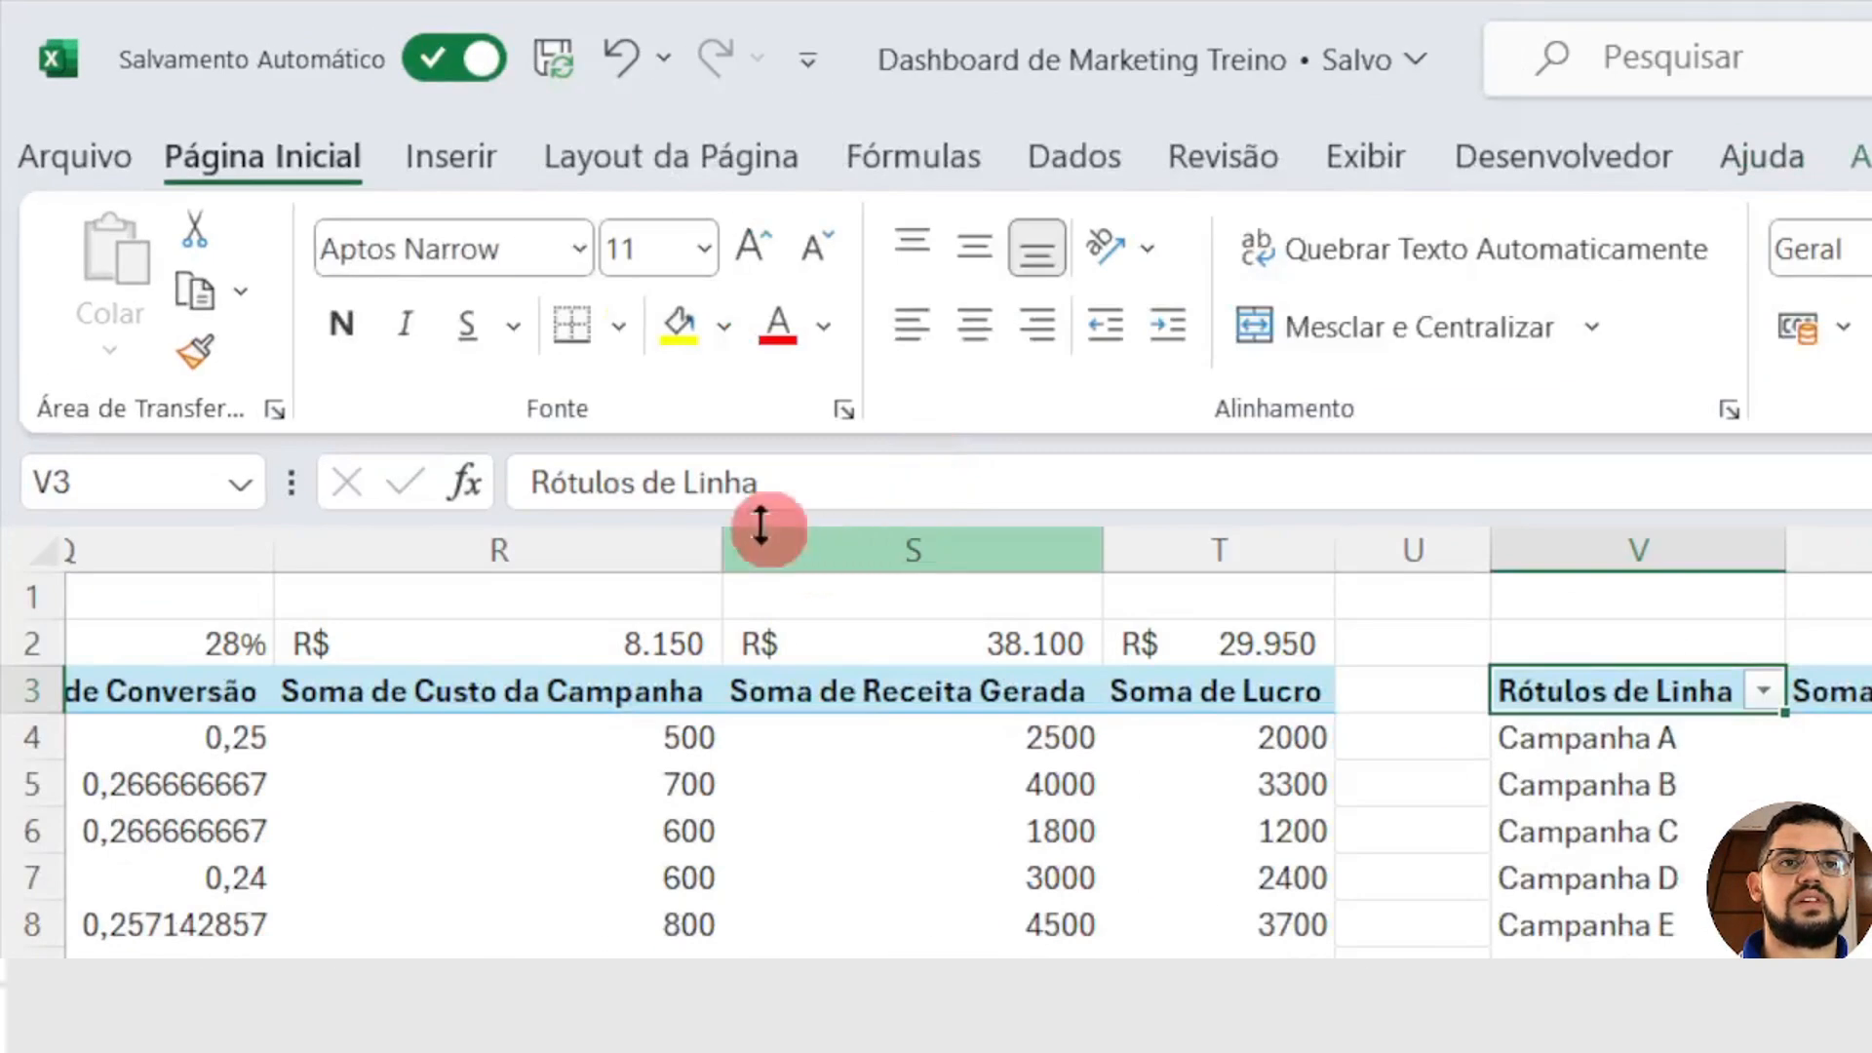
pyautogui.moveTo(395, 238); pyautogui.dragTo(182, 235)
pyautogui.press('BackSpace')
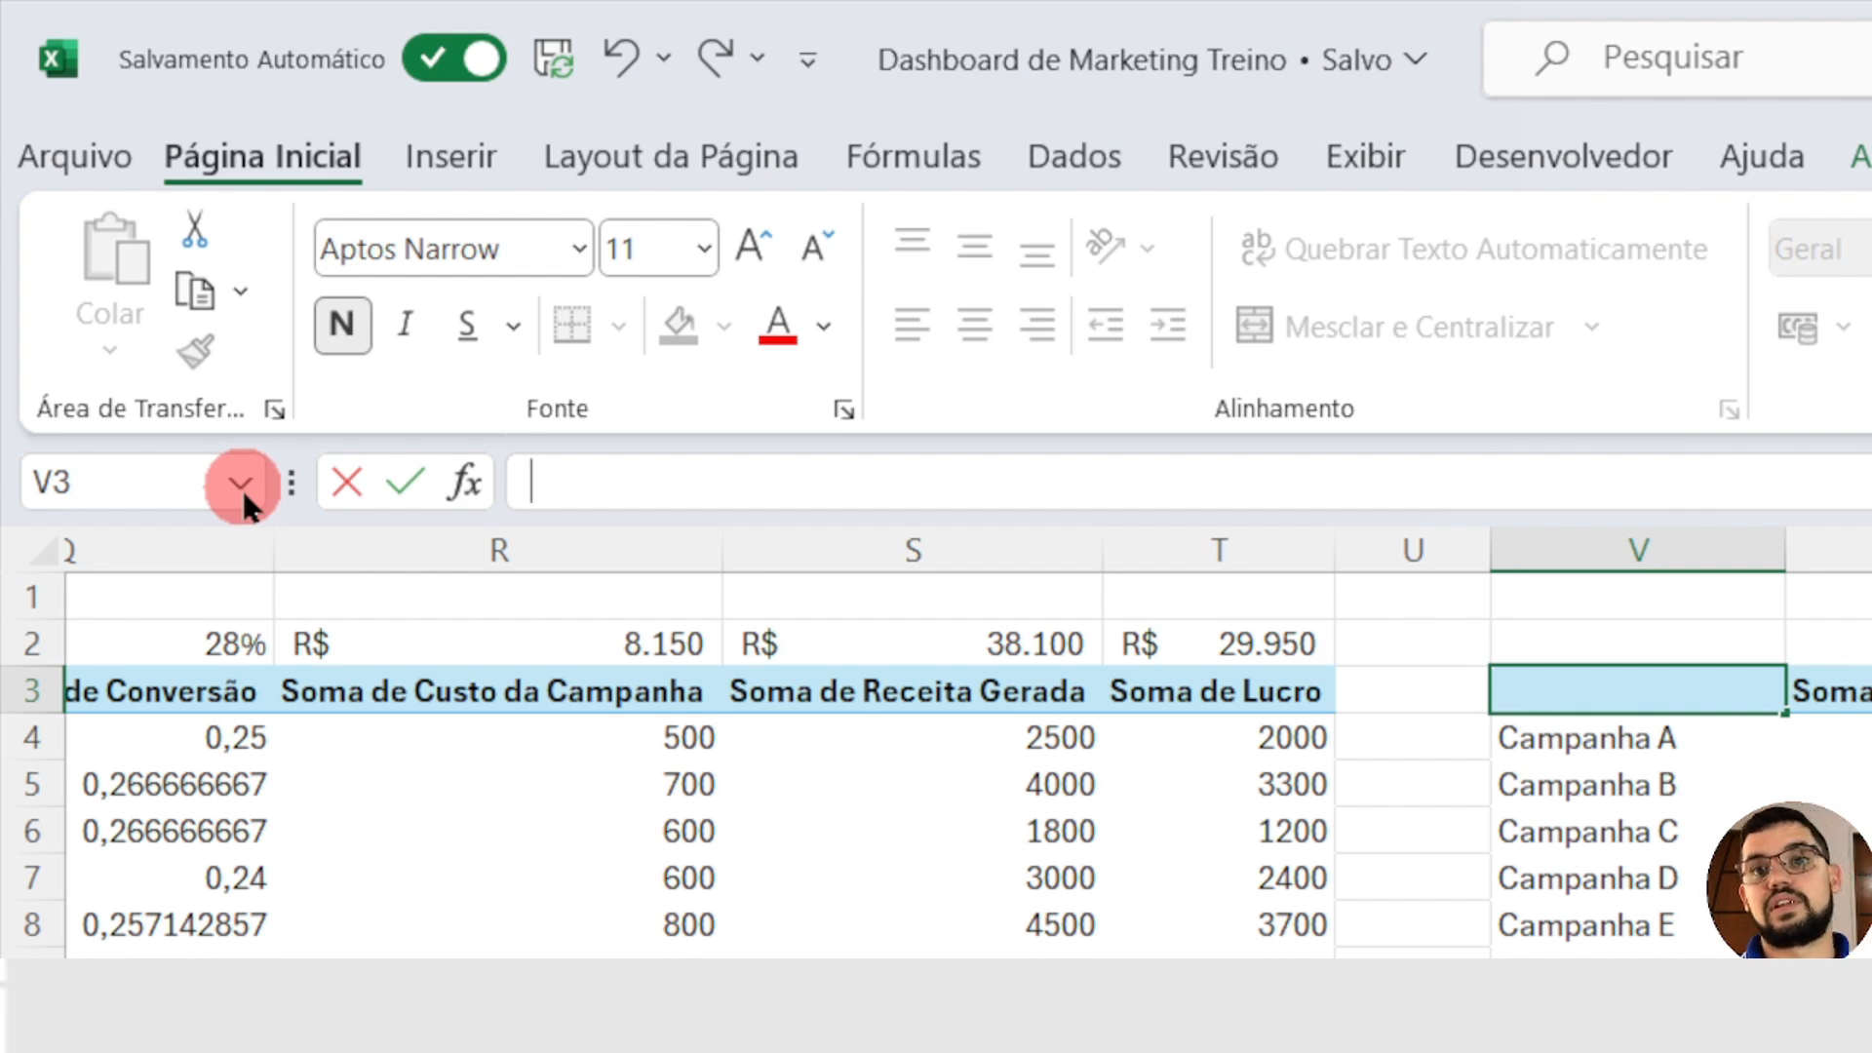
pyautogui.write('Campanha')
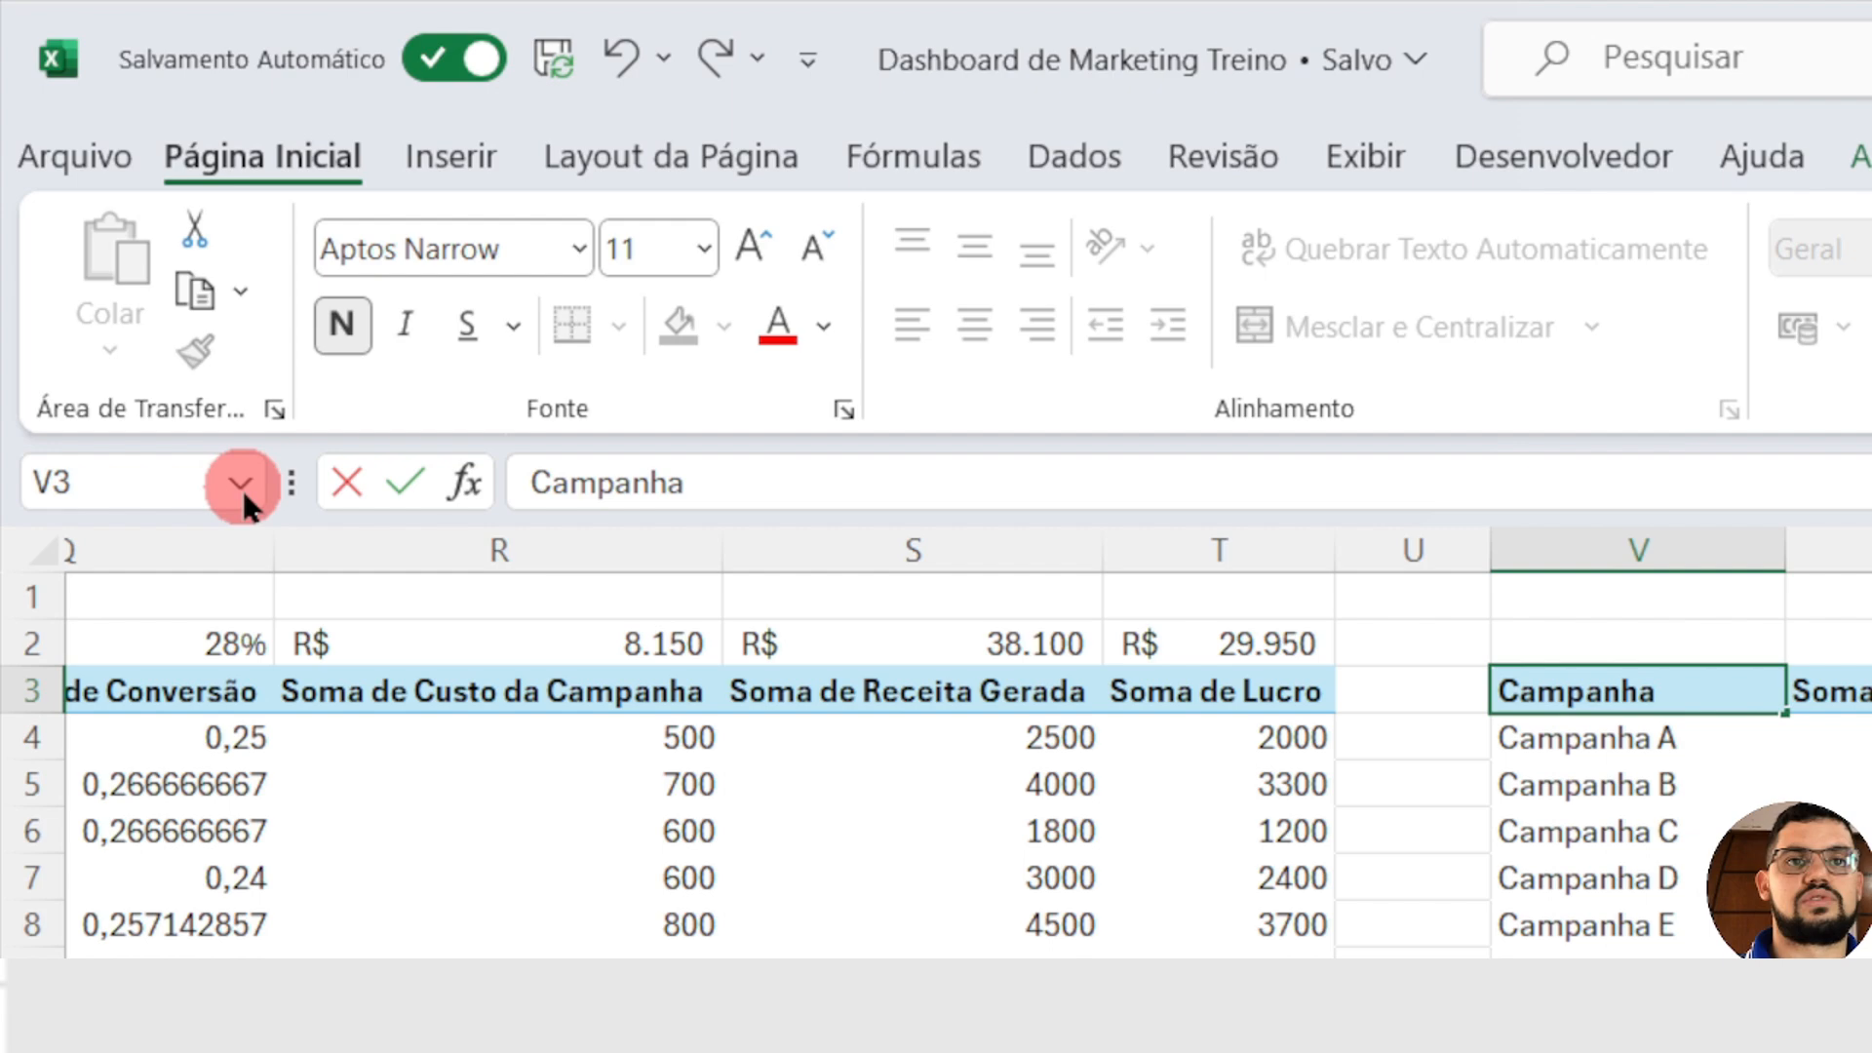
pyautogui.press('Return')
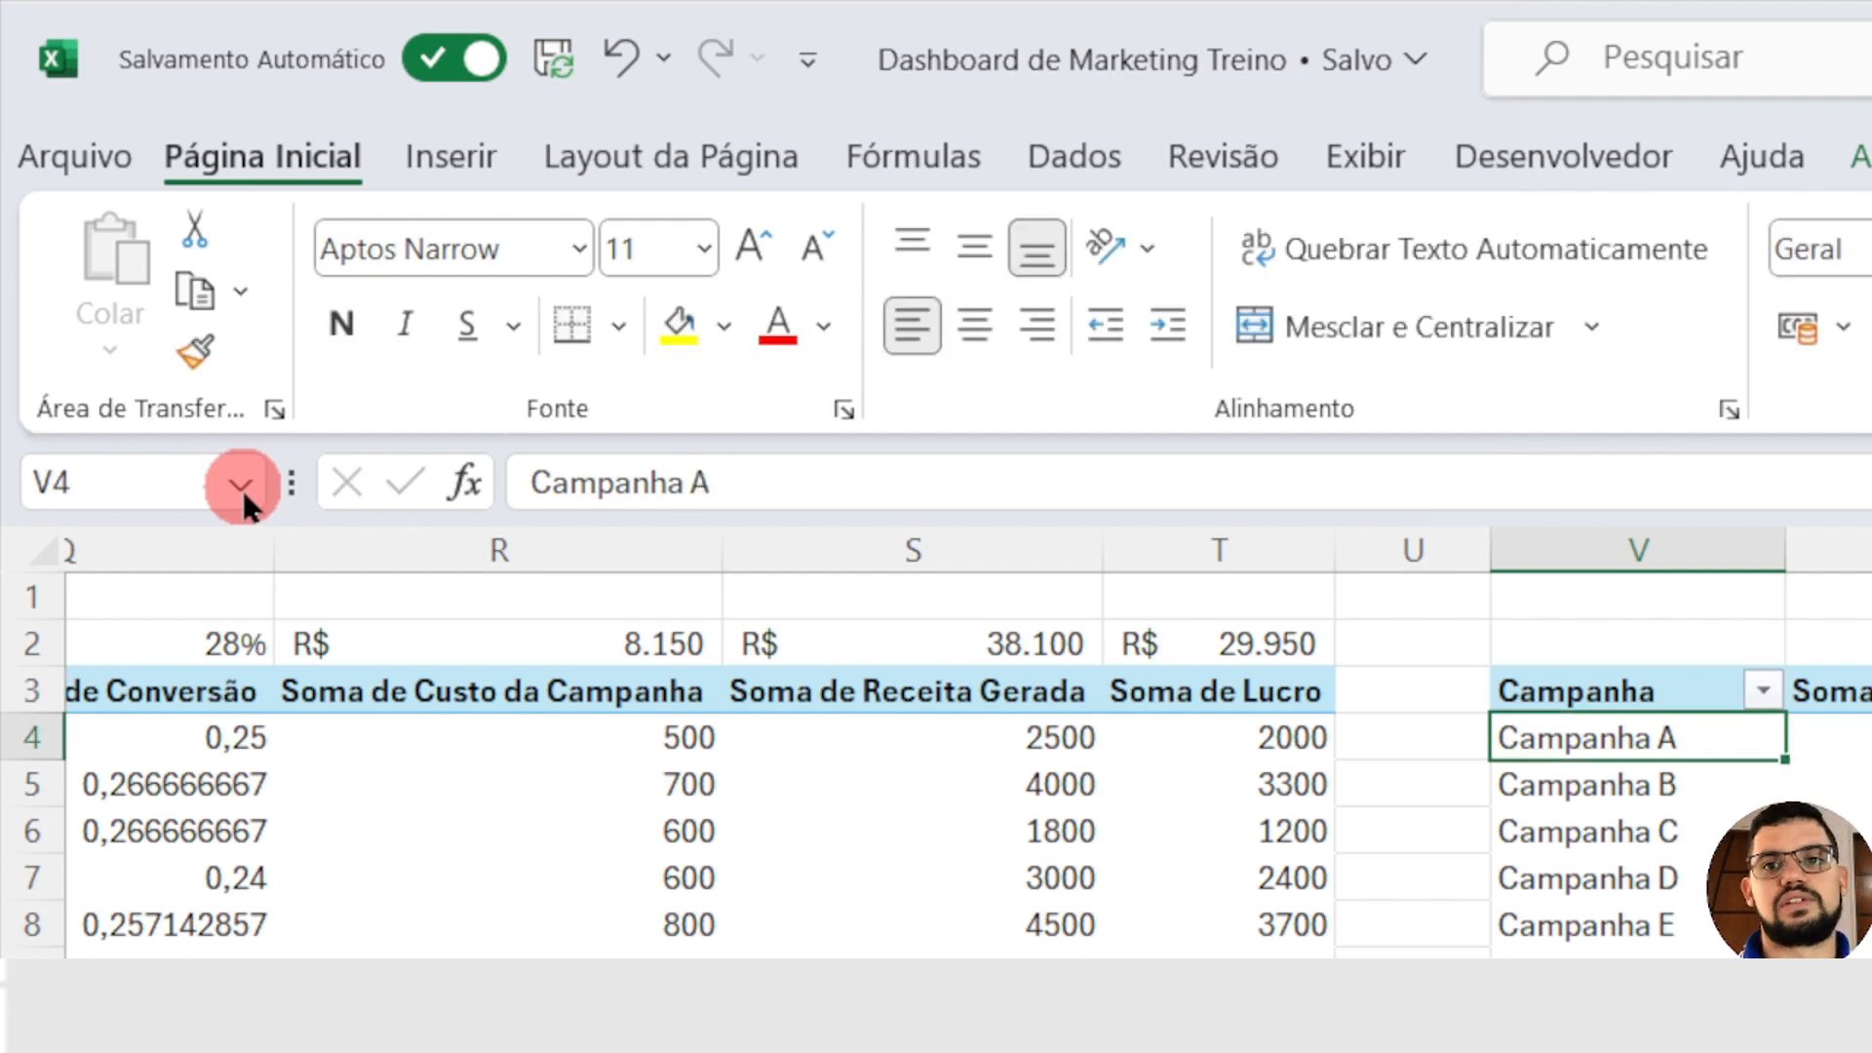
# Step: Rename the Soma de Leads Gerados header in W3 to Leads Gerados, with a leading space
pyautogui.press('Right')
pyautogui.press('Up')
pyautogui.press('Right')
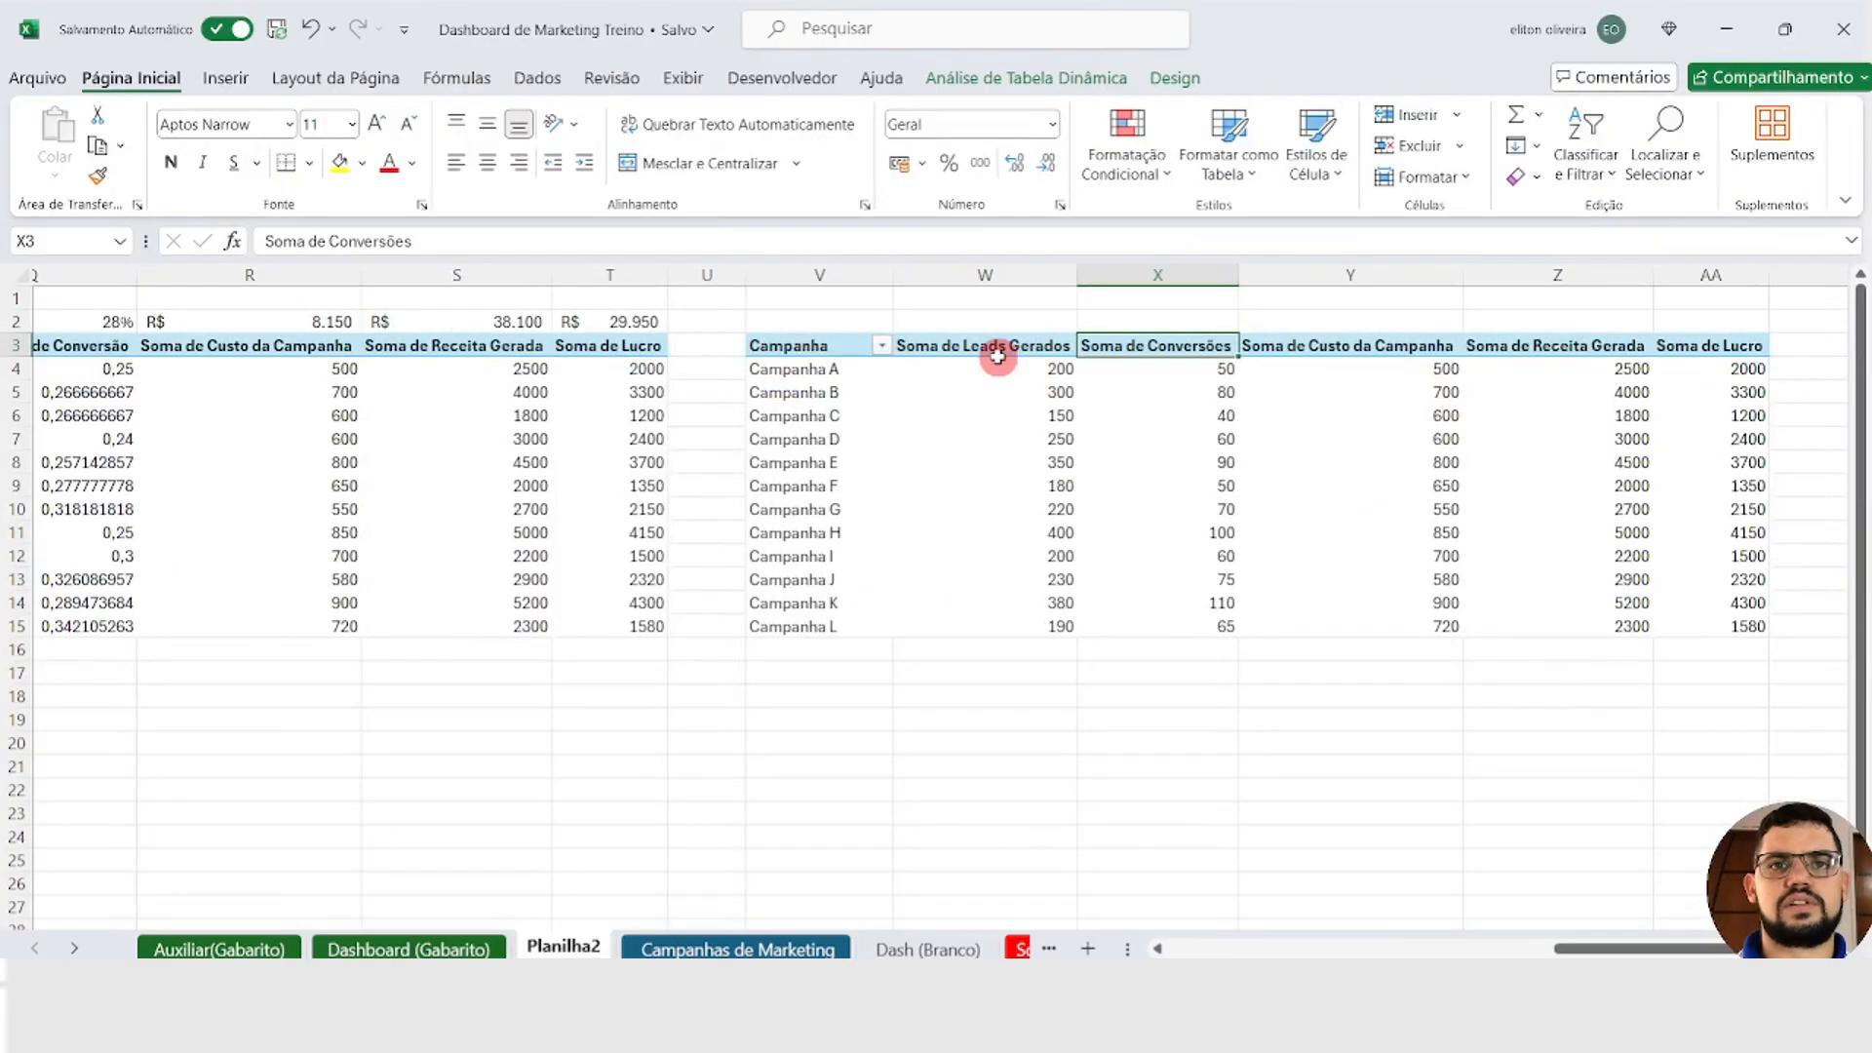
pyautogui.click(891, 437)
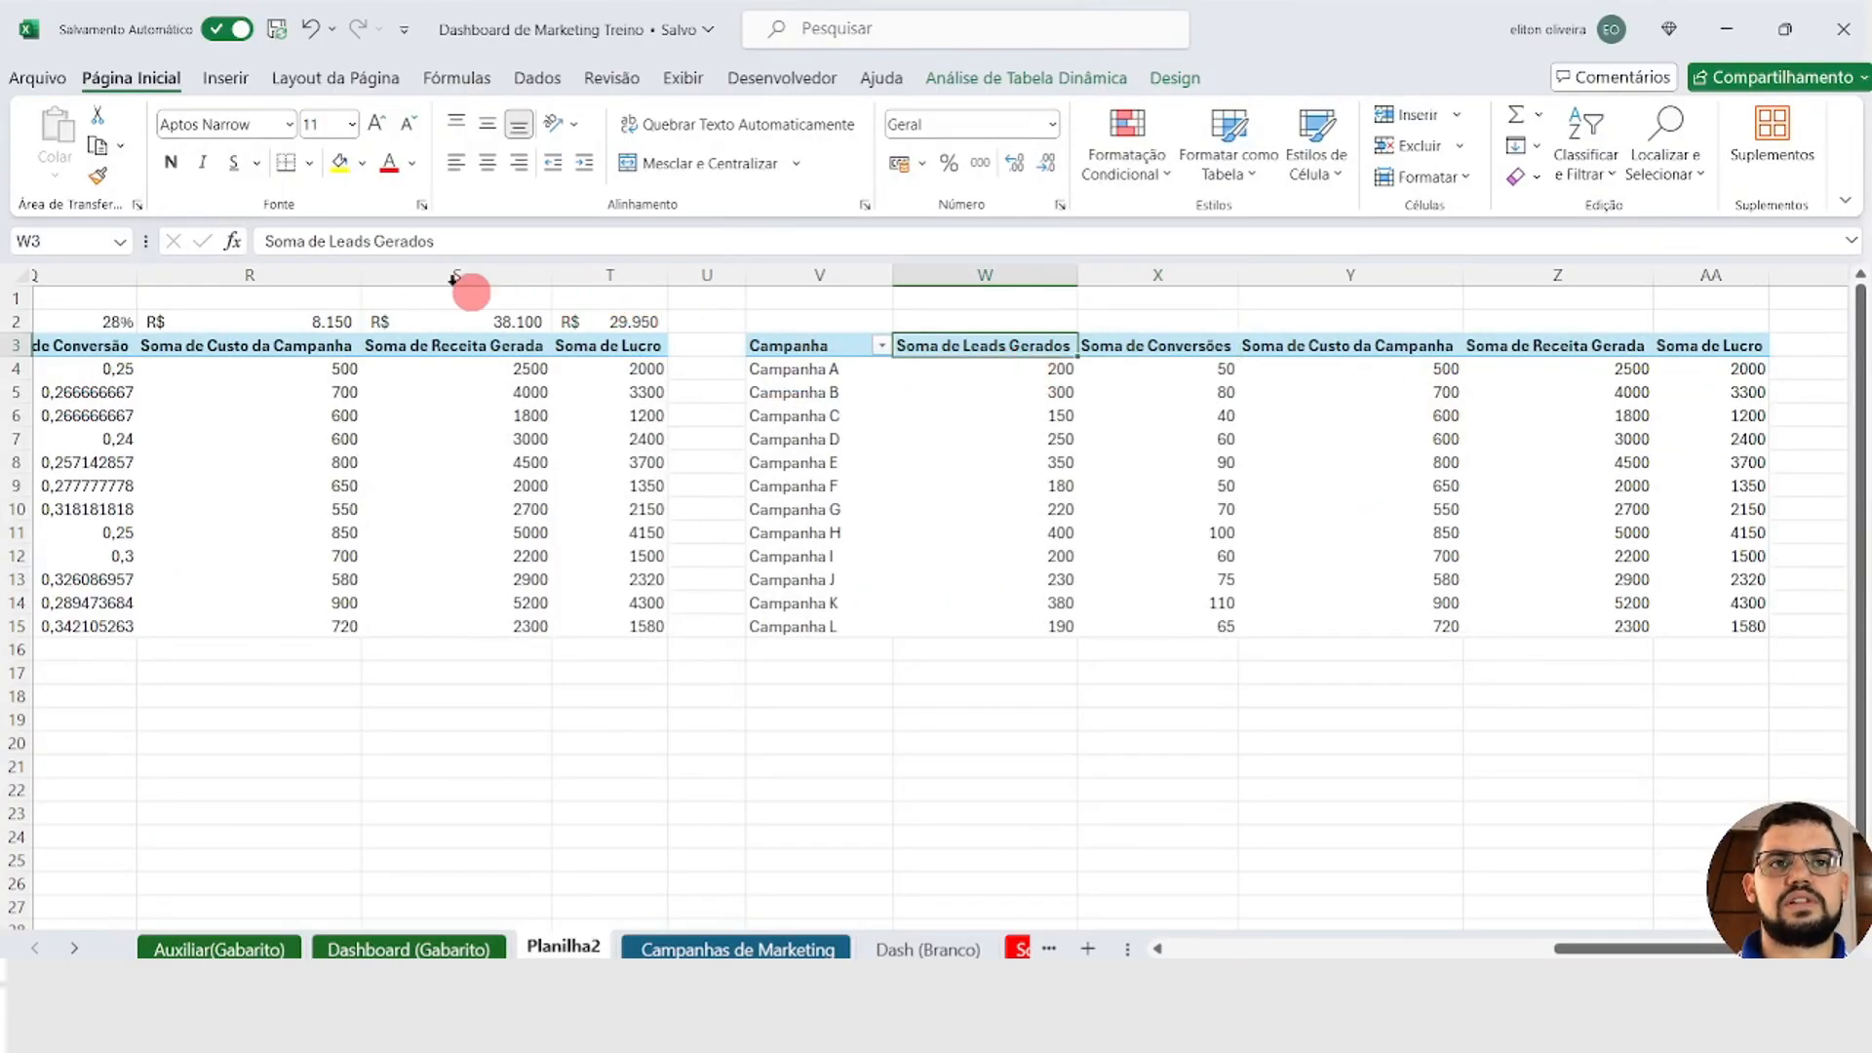
pyautogui.moveTo(328, 241); pyautogui.dragTo(119, 246)
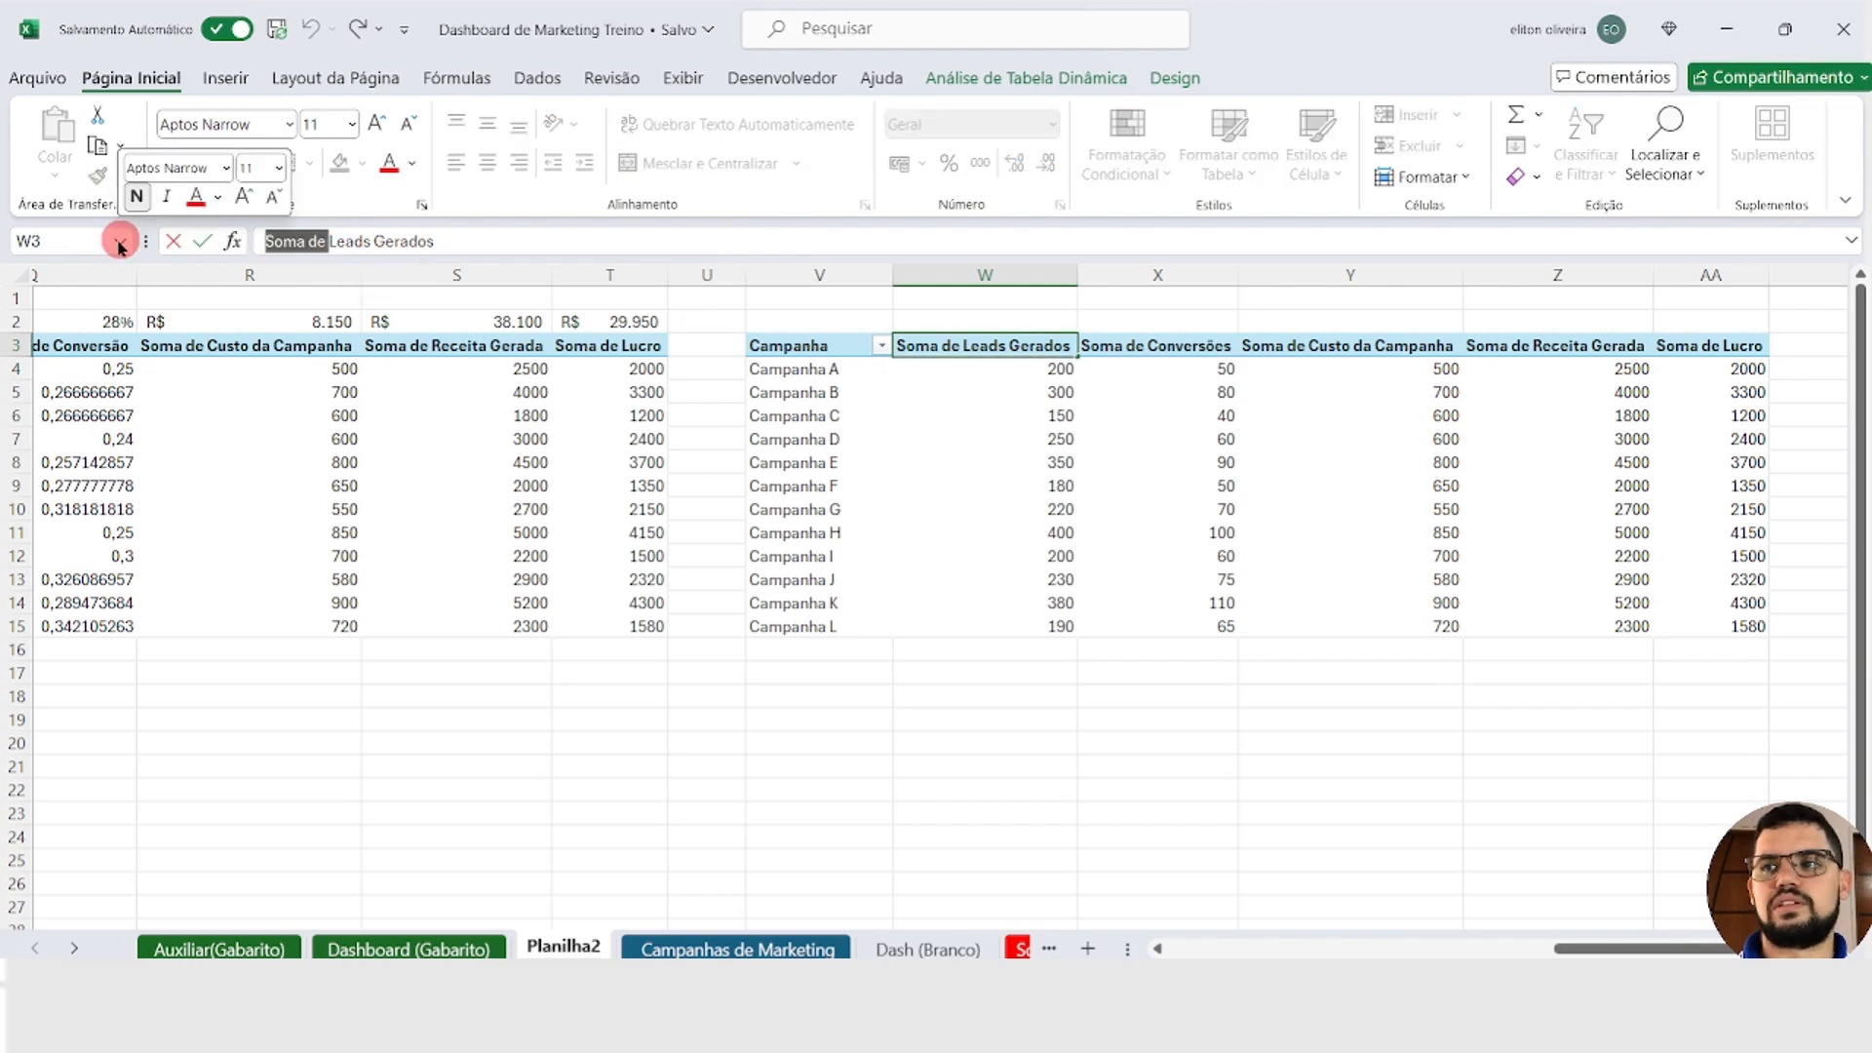
pyautogui.press('Delete')
pyautogui.press('Delete')
pyautogui.press('Delete')
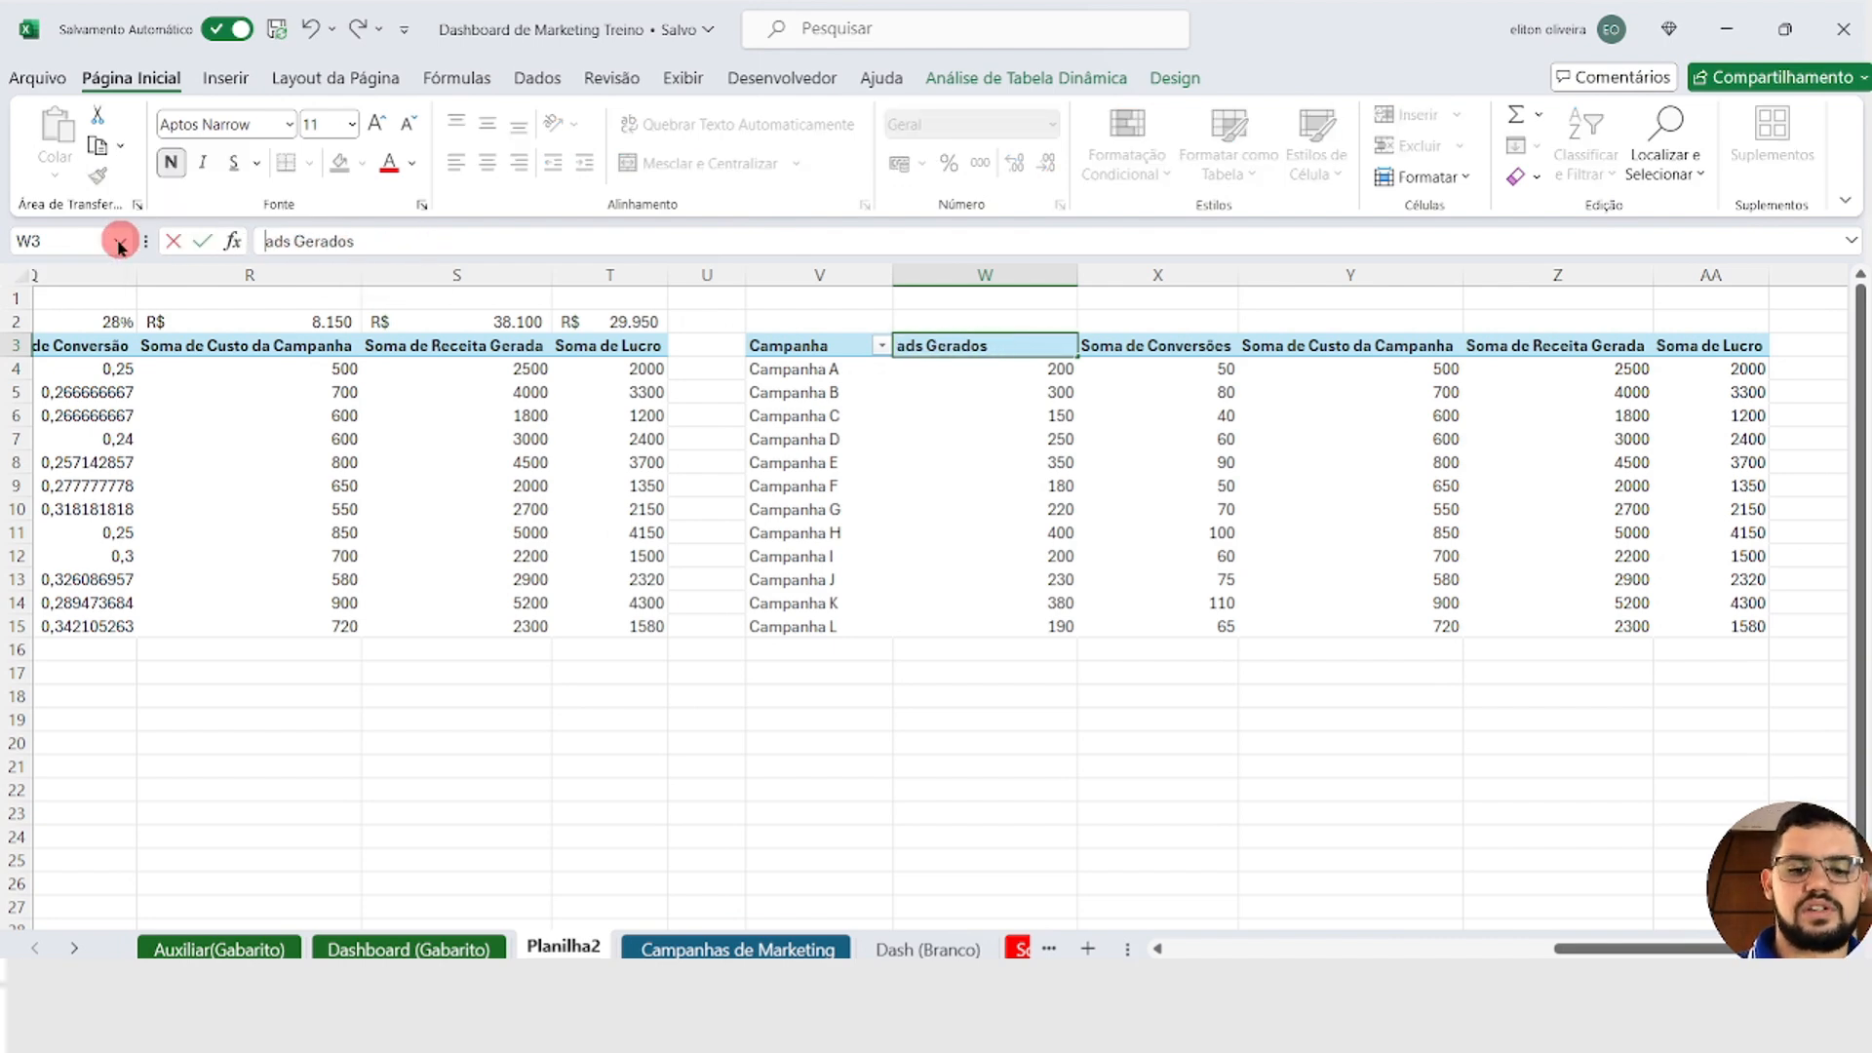
pyautogui.write('e')
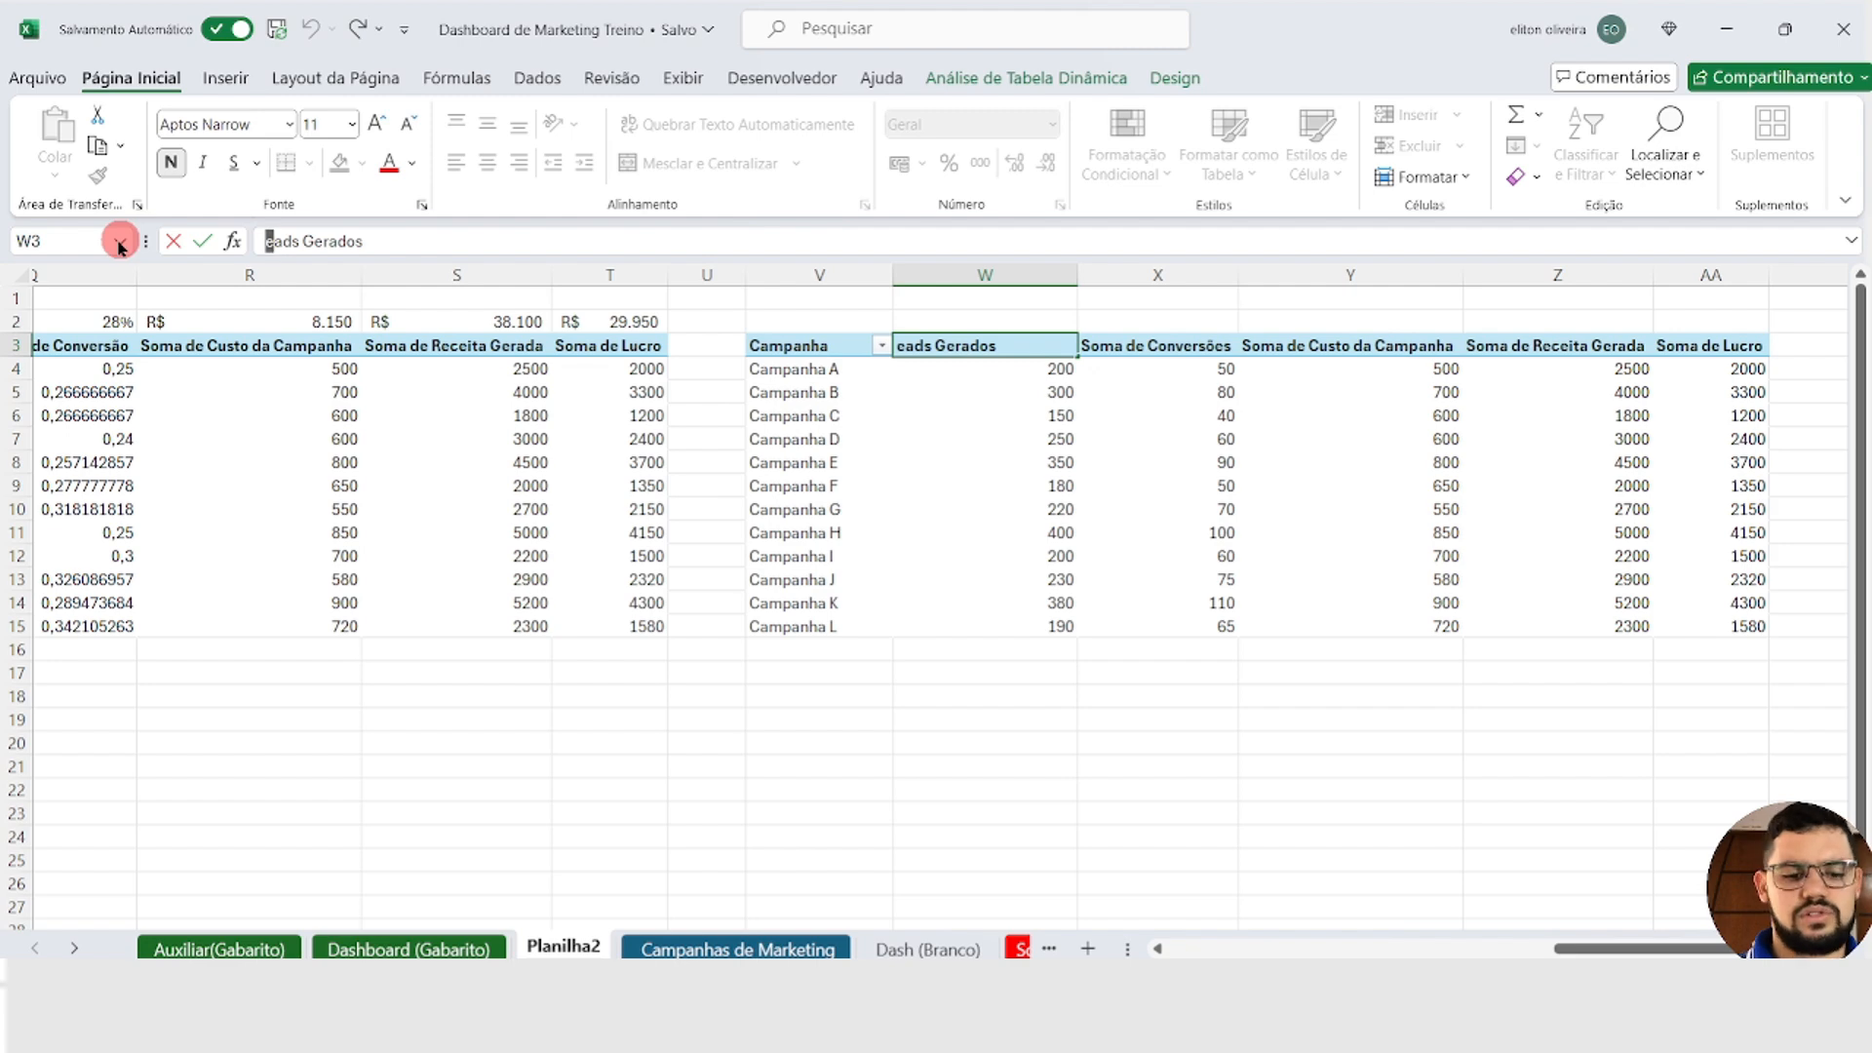
pyautogui.write('L')
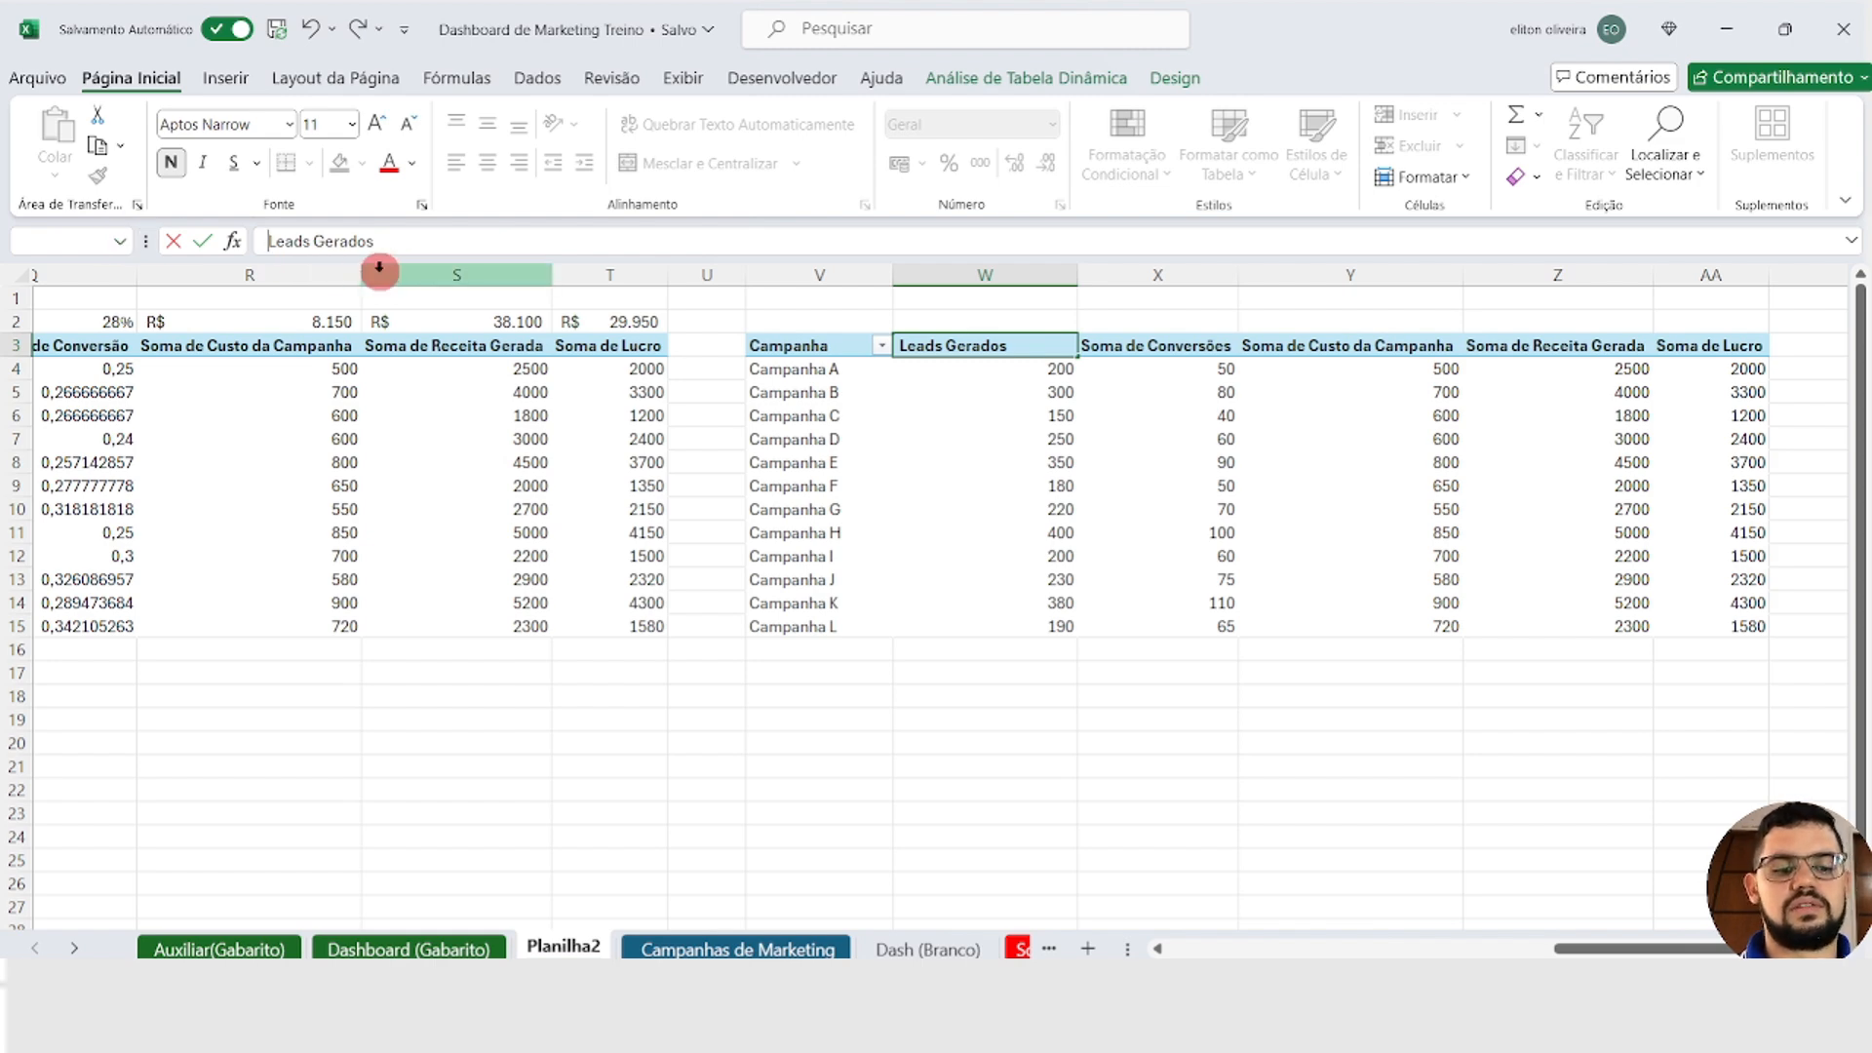
pyautogui.press('Return')
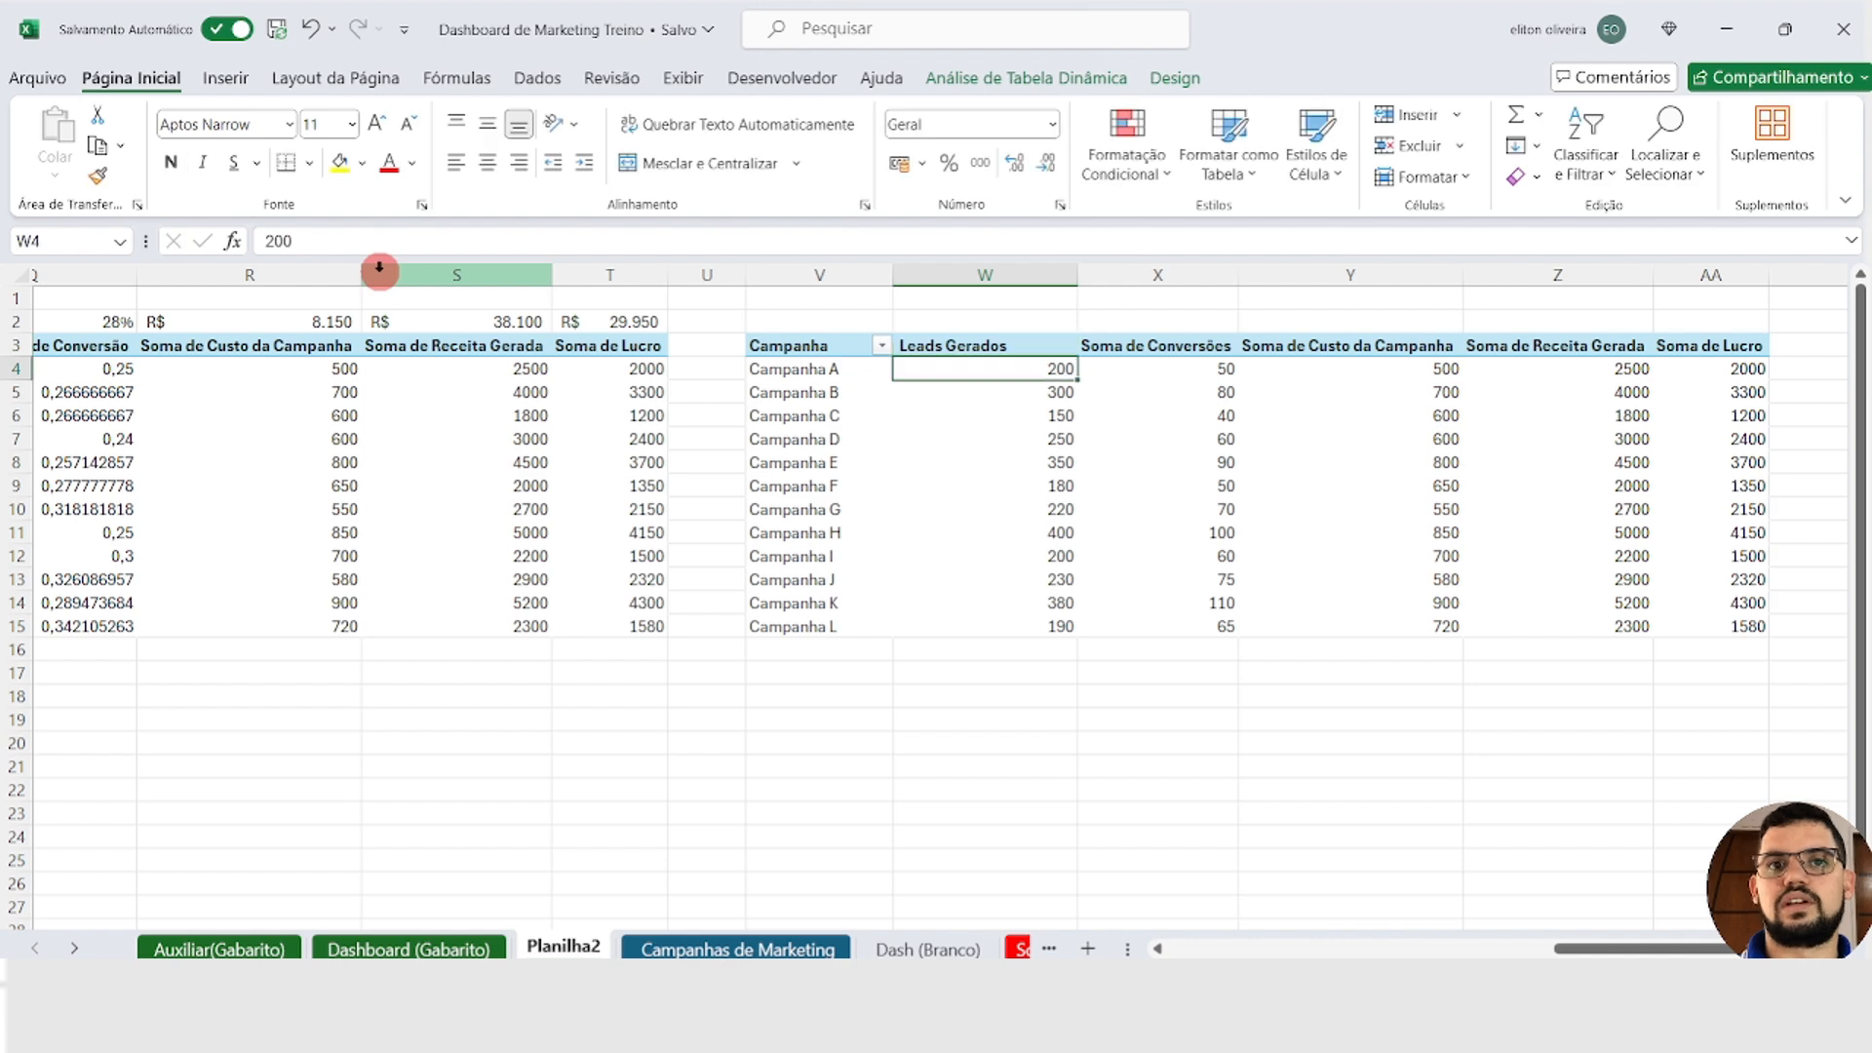
# Step: Rename the Soma de Conversões header in X3 to Conversões
pyautogui.press('Up')
pyautogui.press('Right')
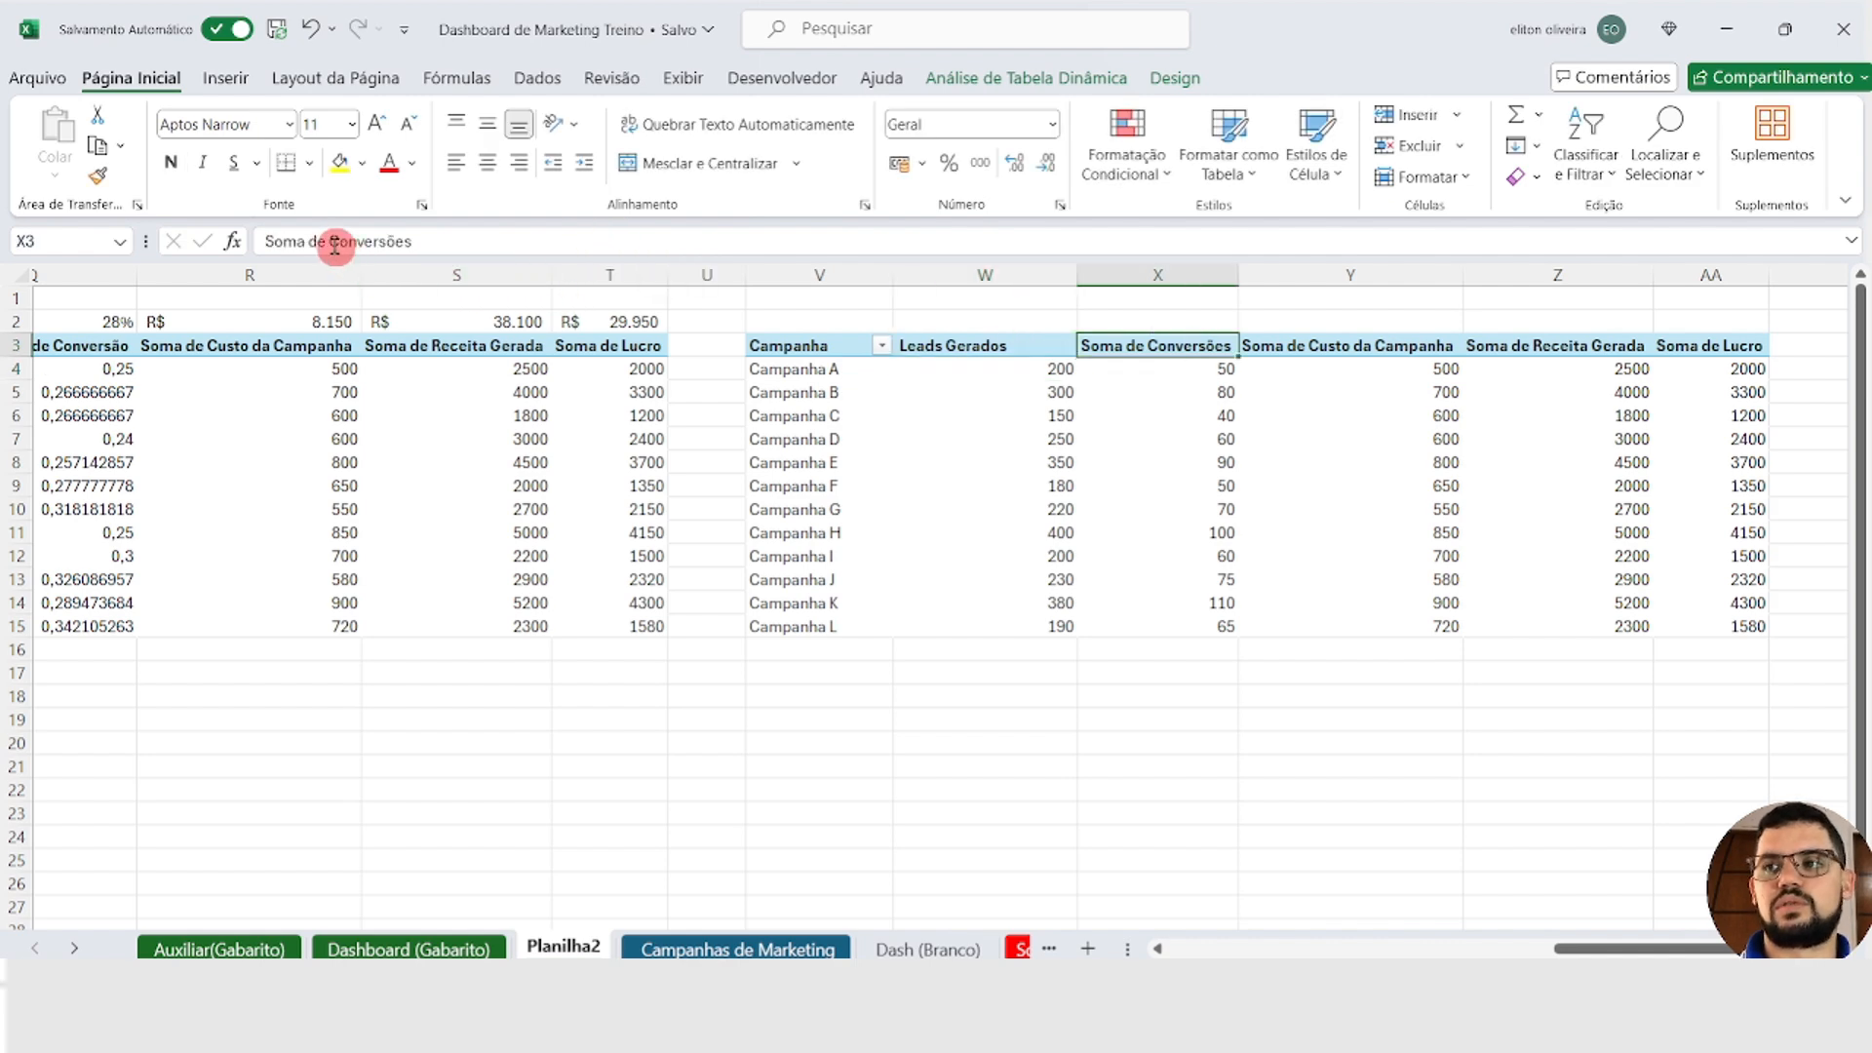
pyautogui.moveTo(335, 245); pyautogui.dragTo(261, 242)
pyautogui.press('BackSpace')
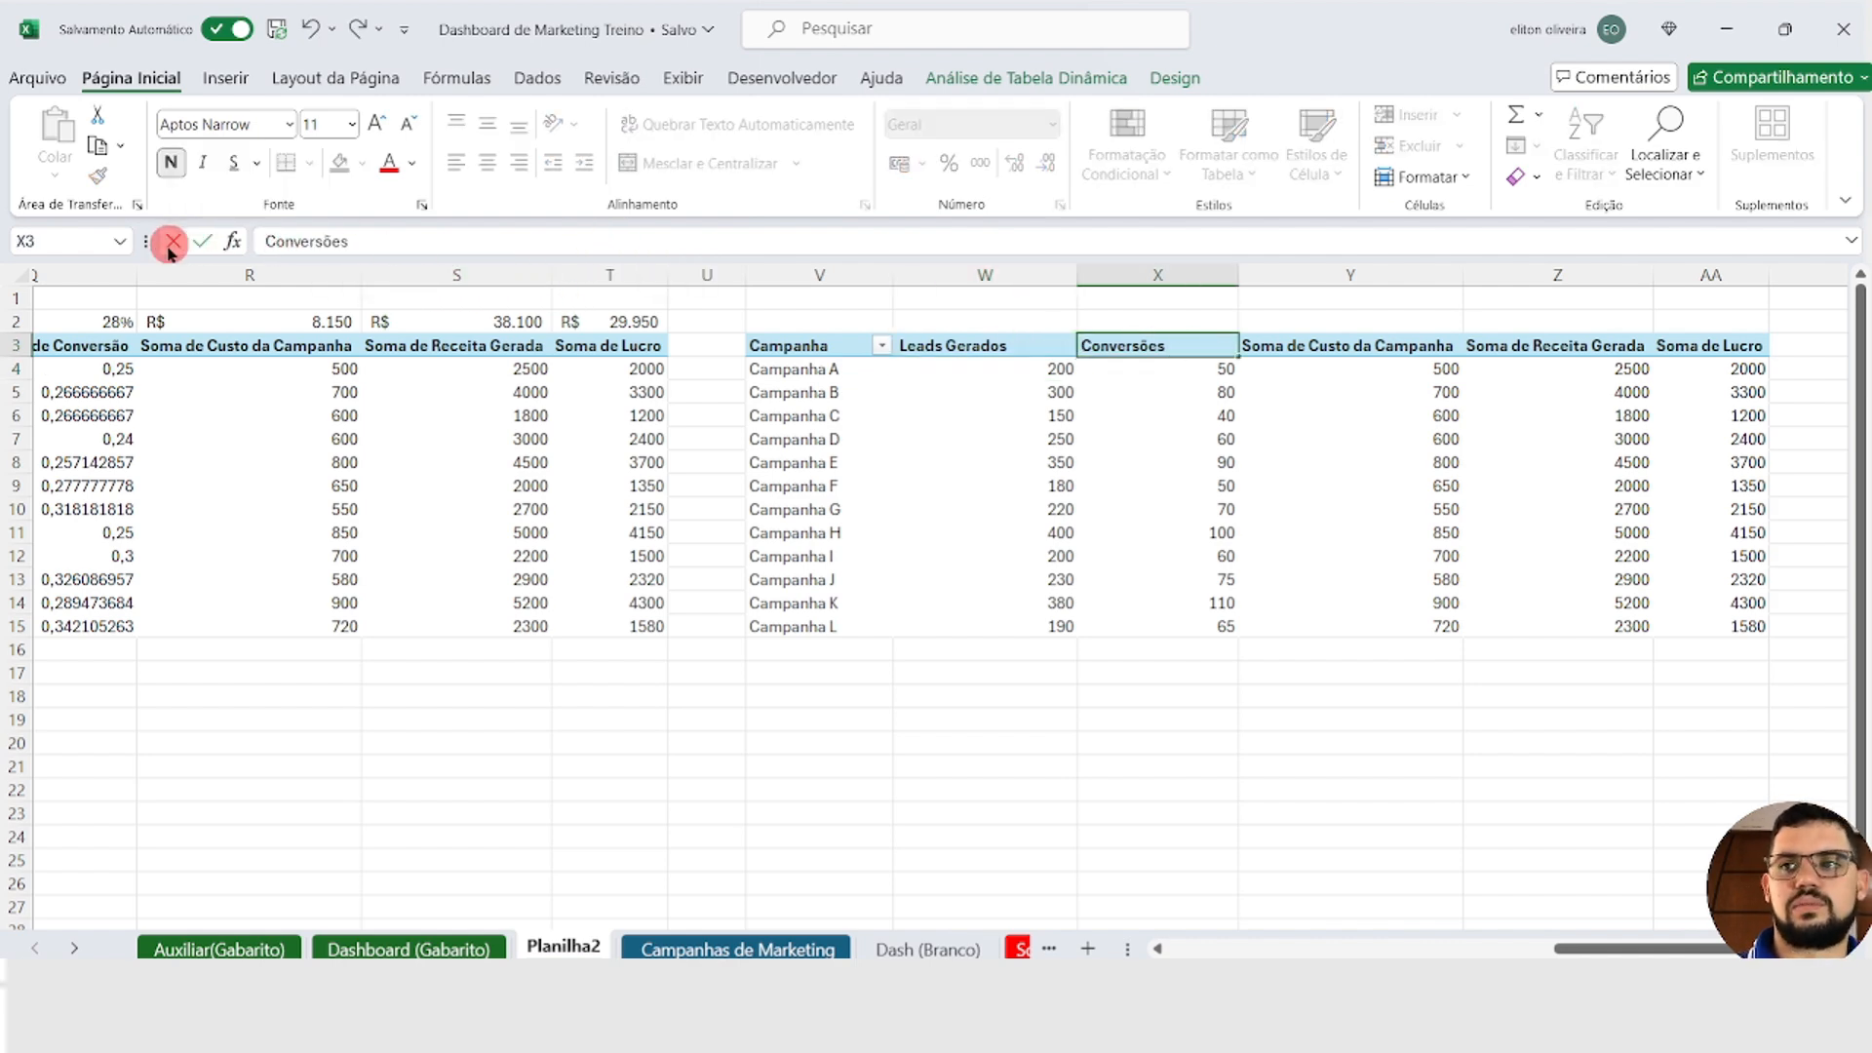
pyautogui.press('Return')
pyautogui.press('Up')
pyautogui.press('Right')
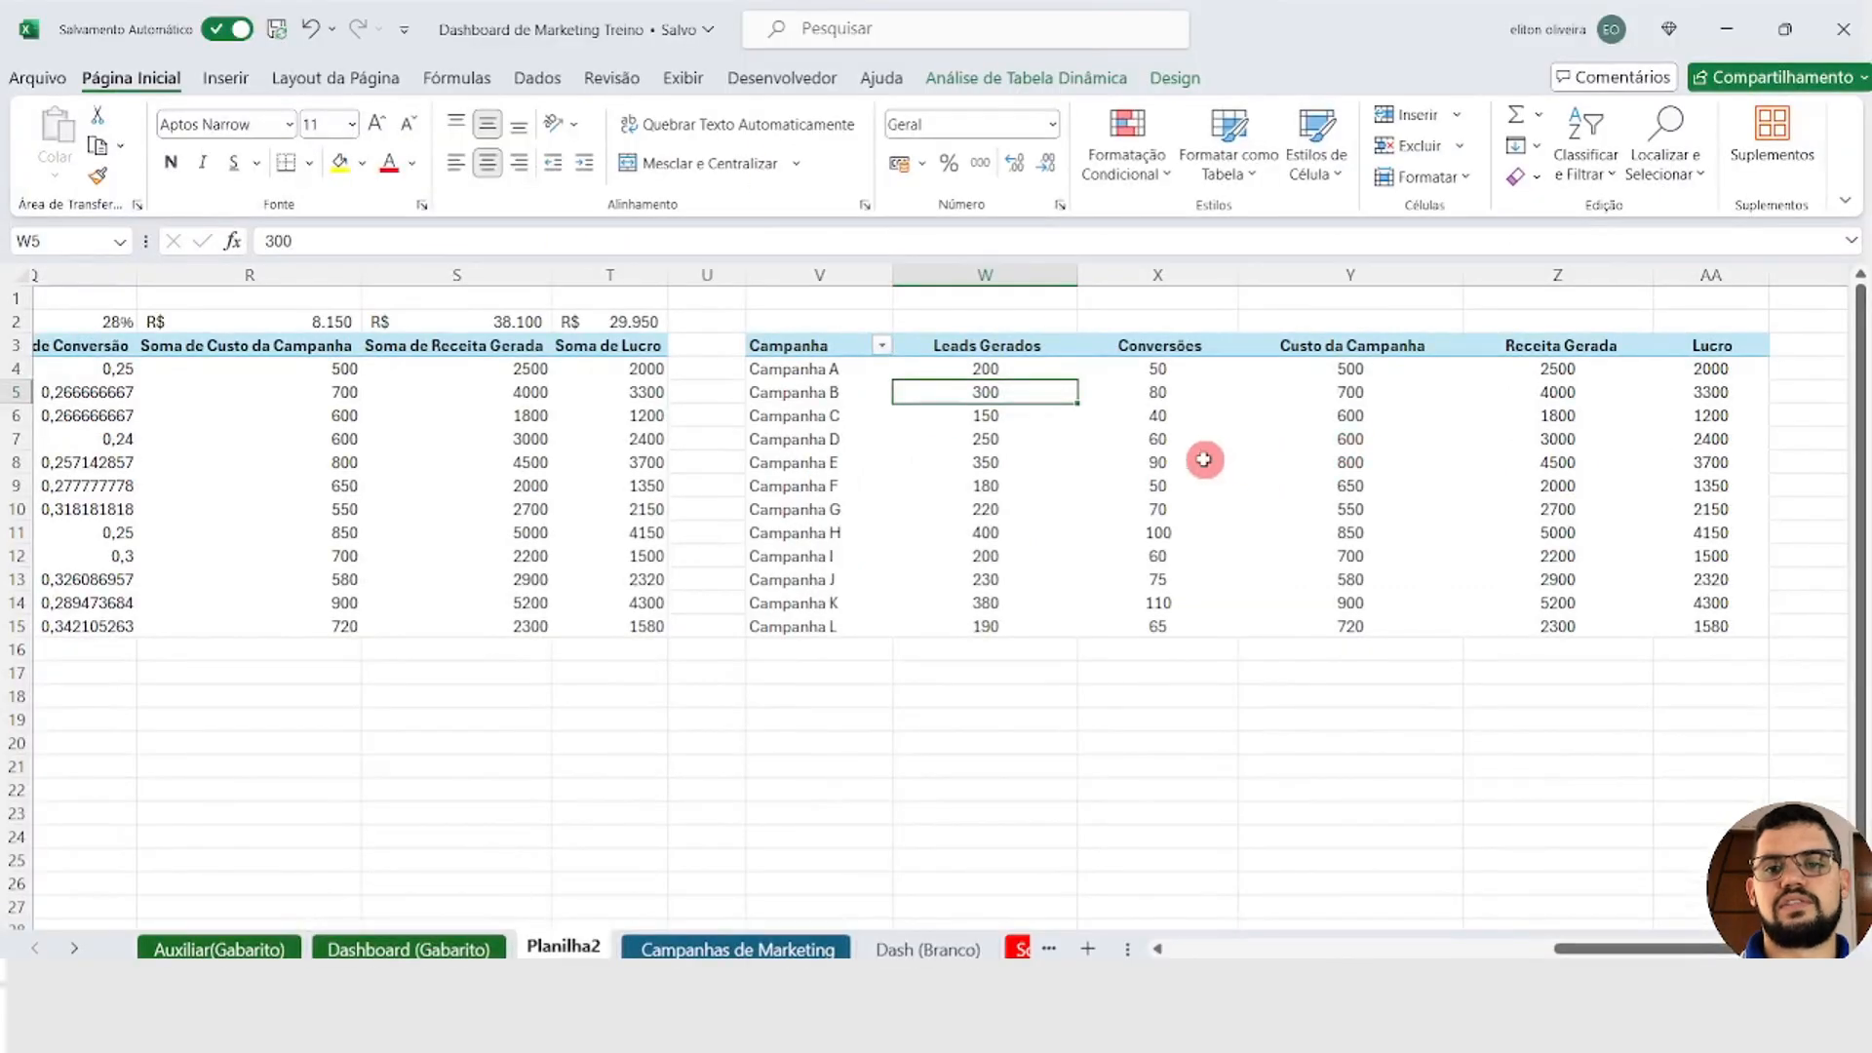
# Step: Copy the whole campaign PivotTable from V3 to AA15 and paste it at N9 on the Dash (Branco) sheet
pyautogui.click(817, 348)
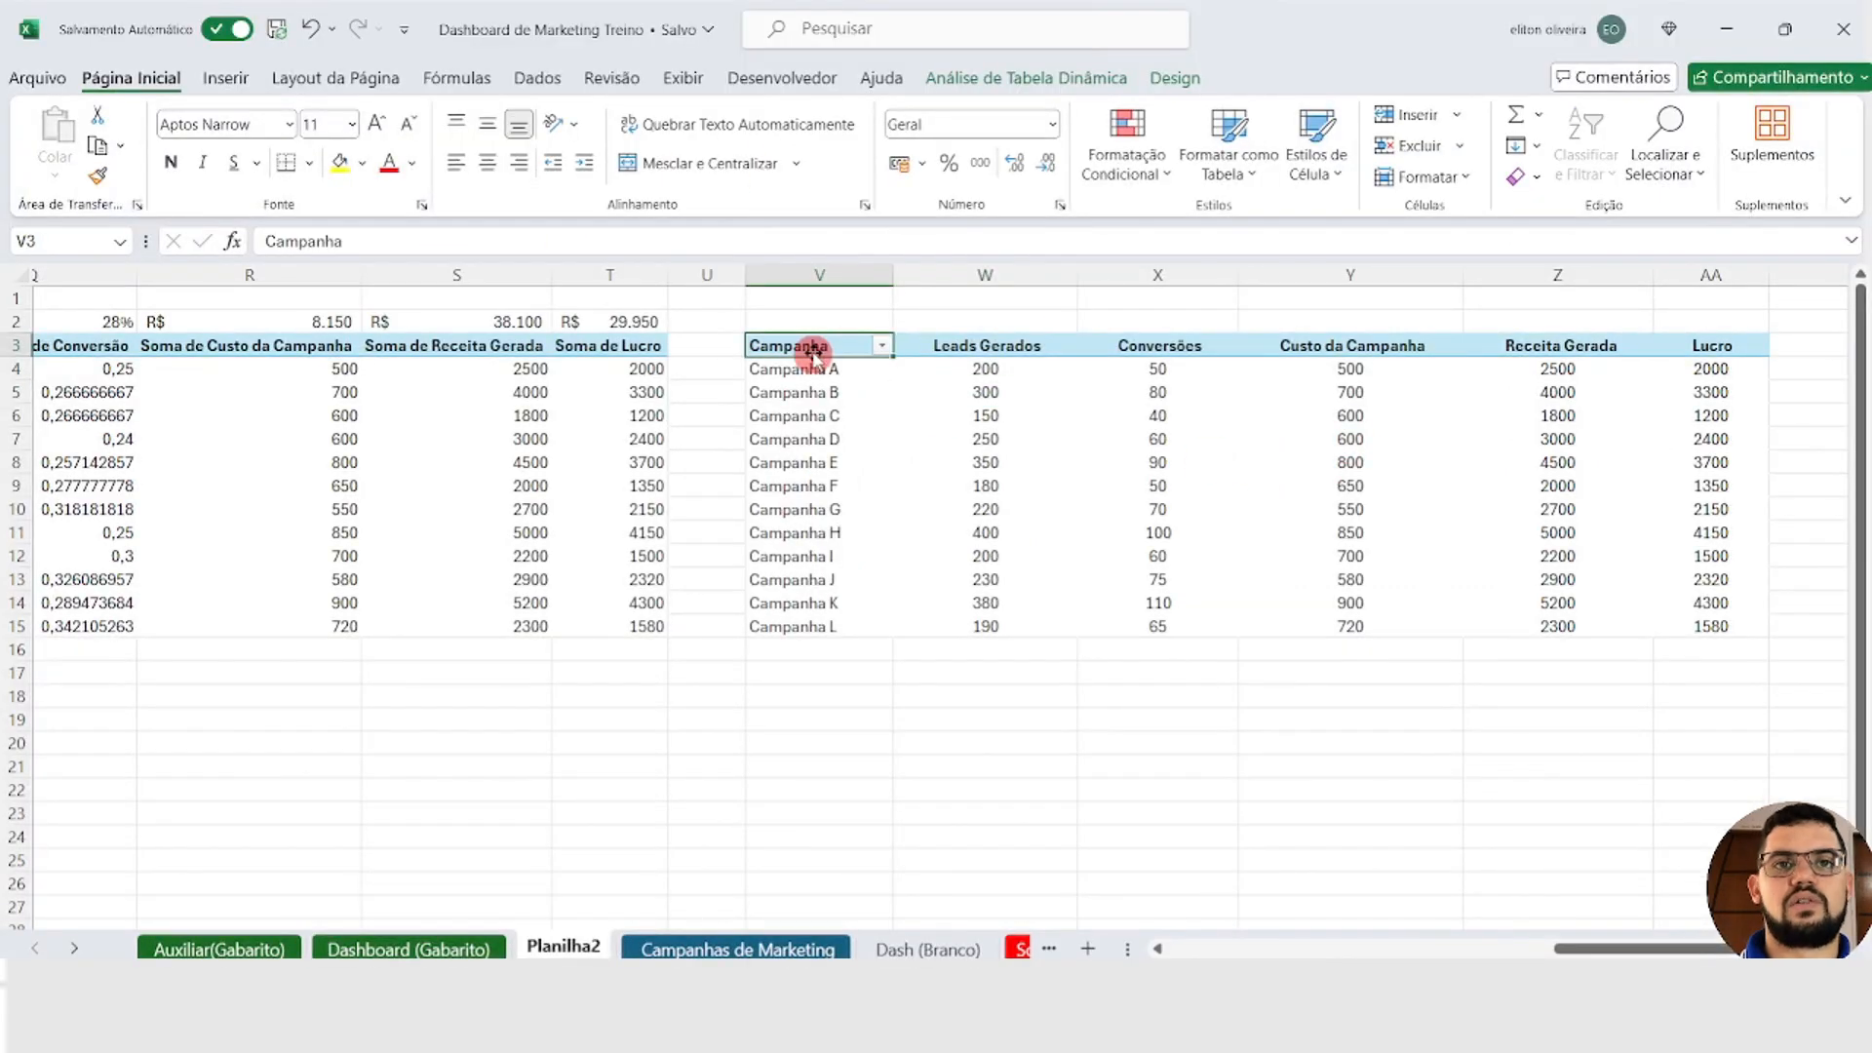
pyautogui.keyDown('shift'); pyautogui.click(1677, 614); pyautogui.keyUp('shift')
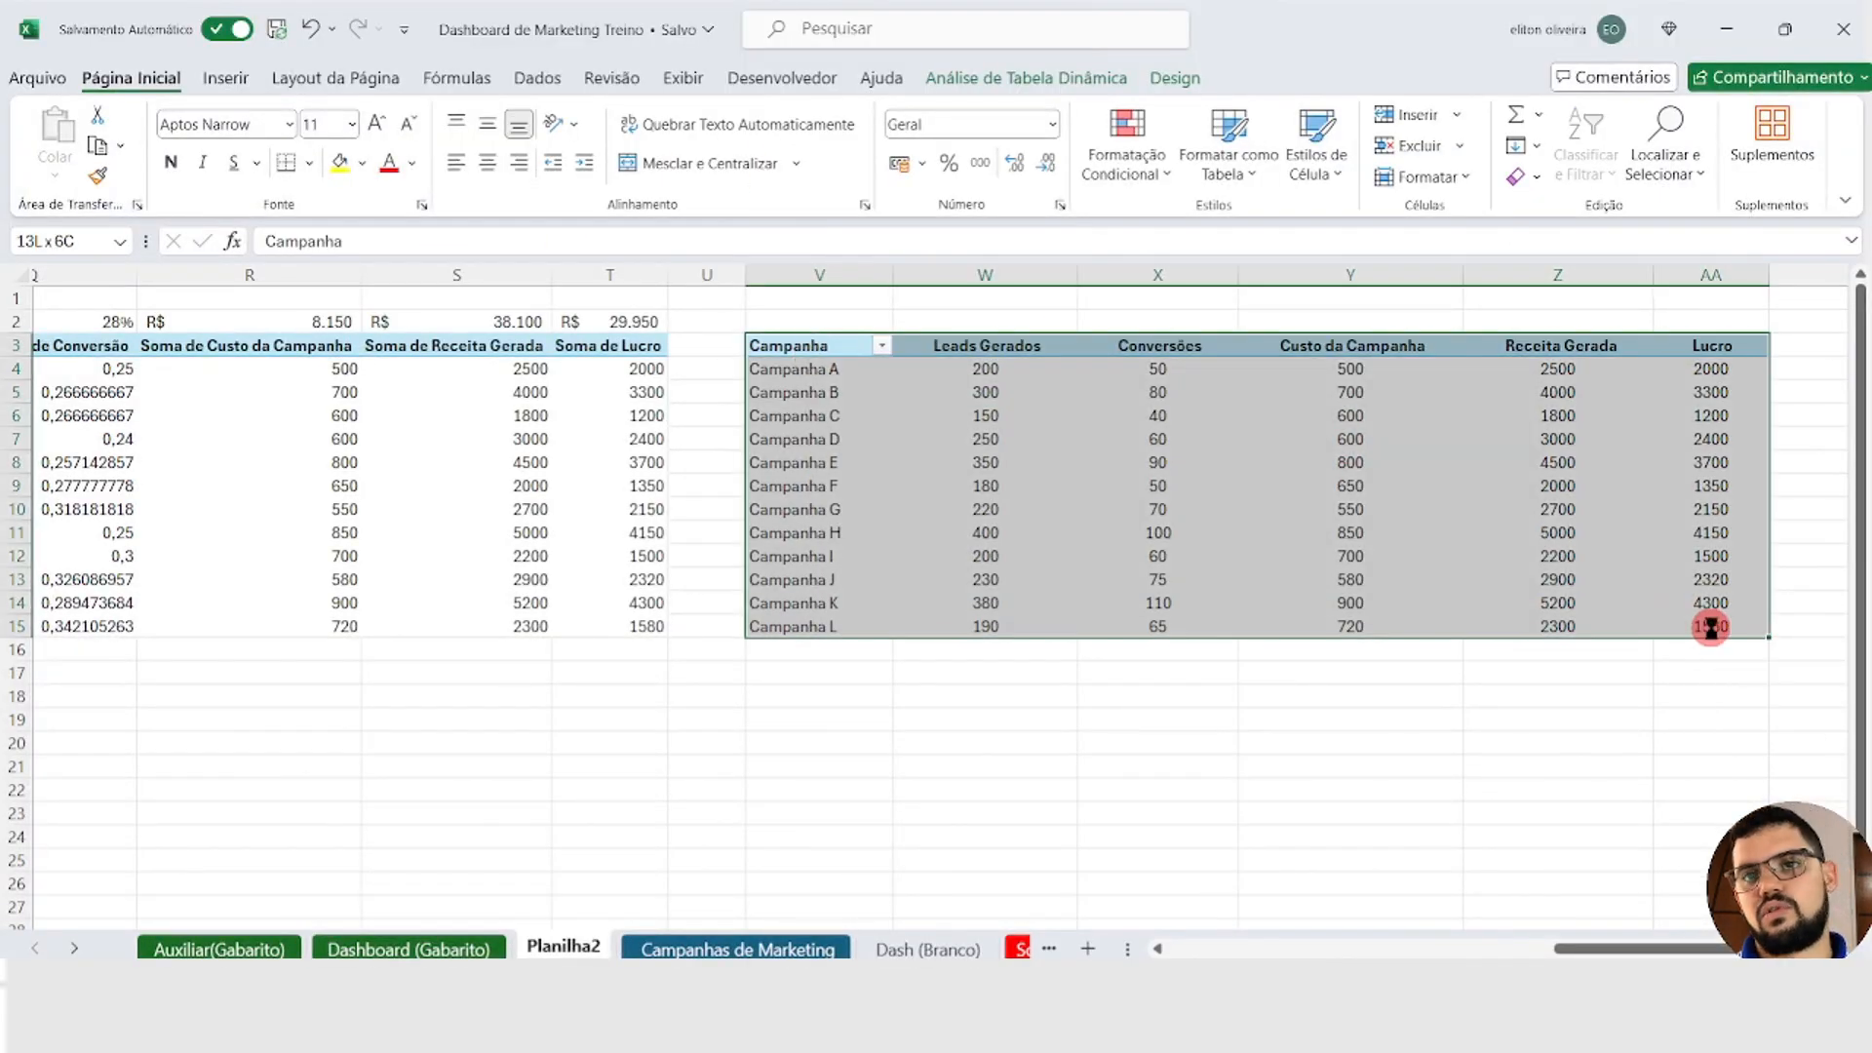
pyautogui.hotkey('ctrl', 'c')
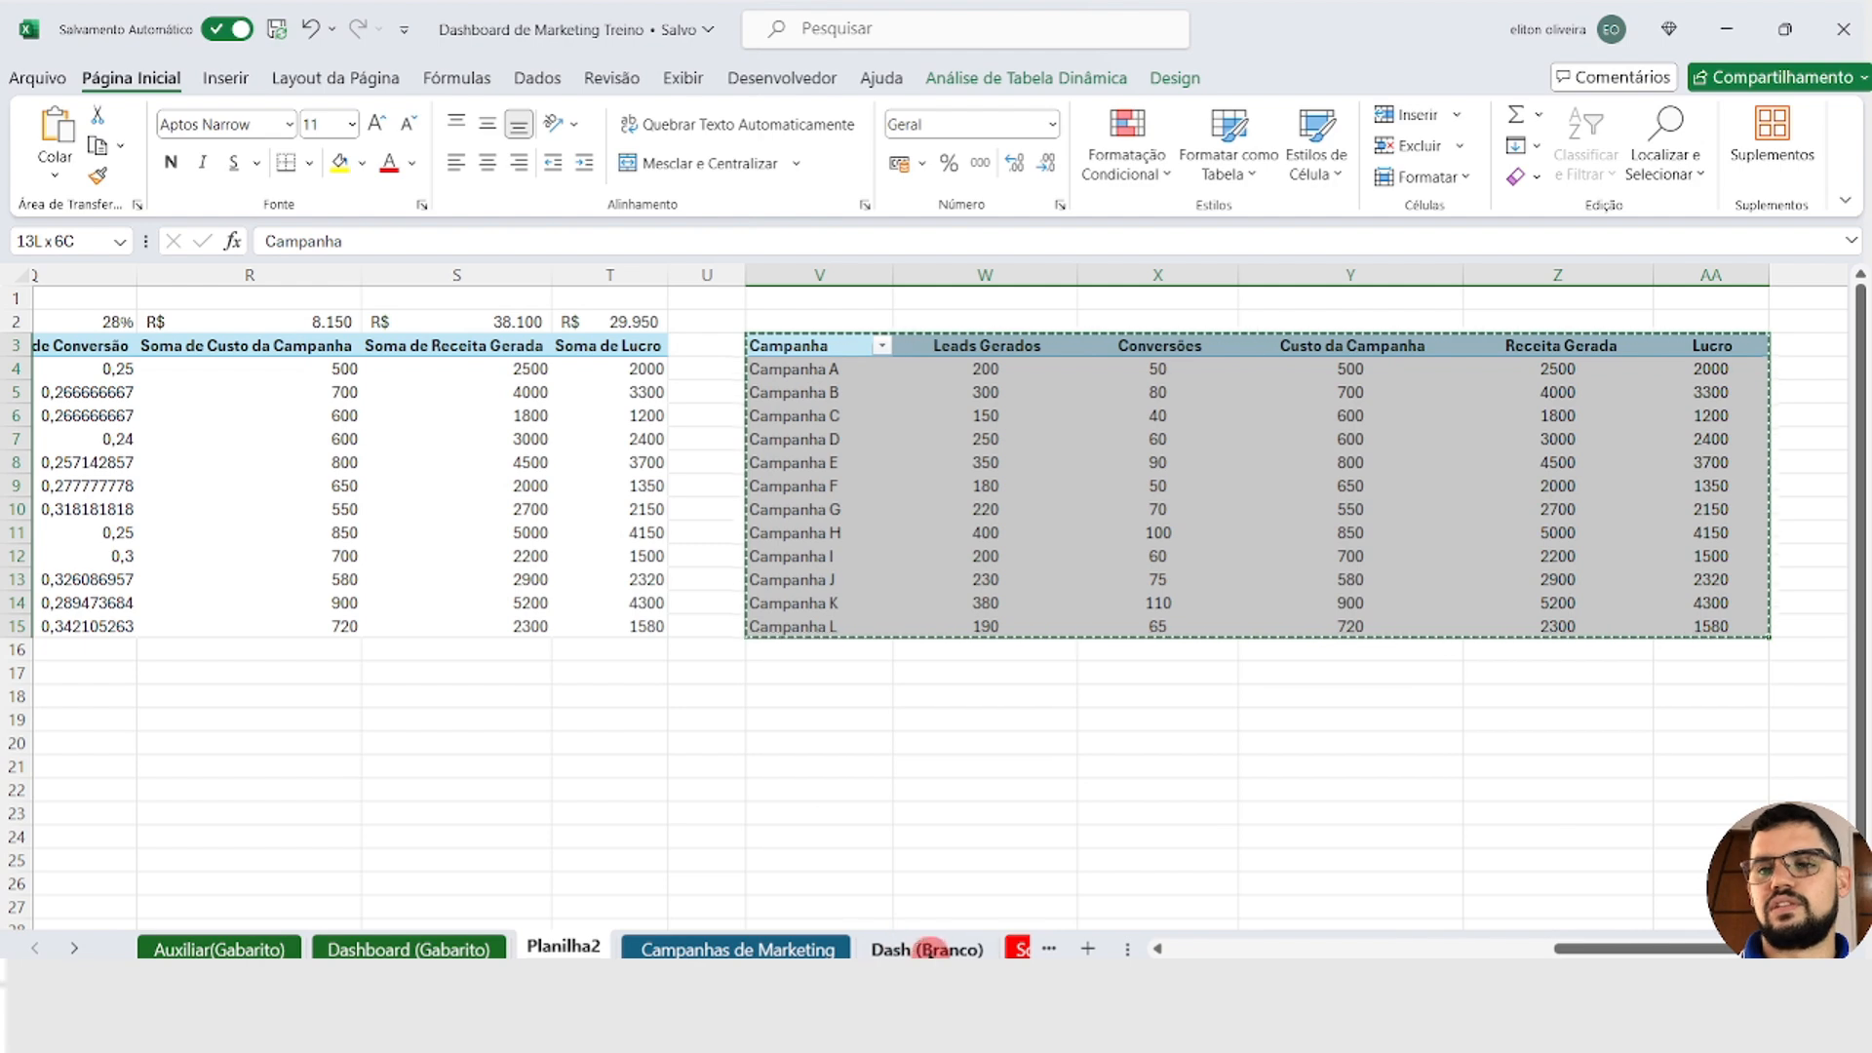
pyautogui.click(945, 950)
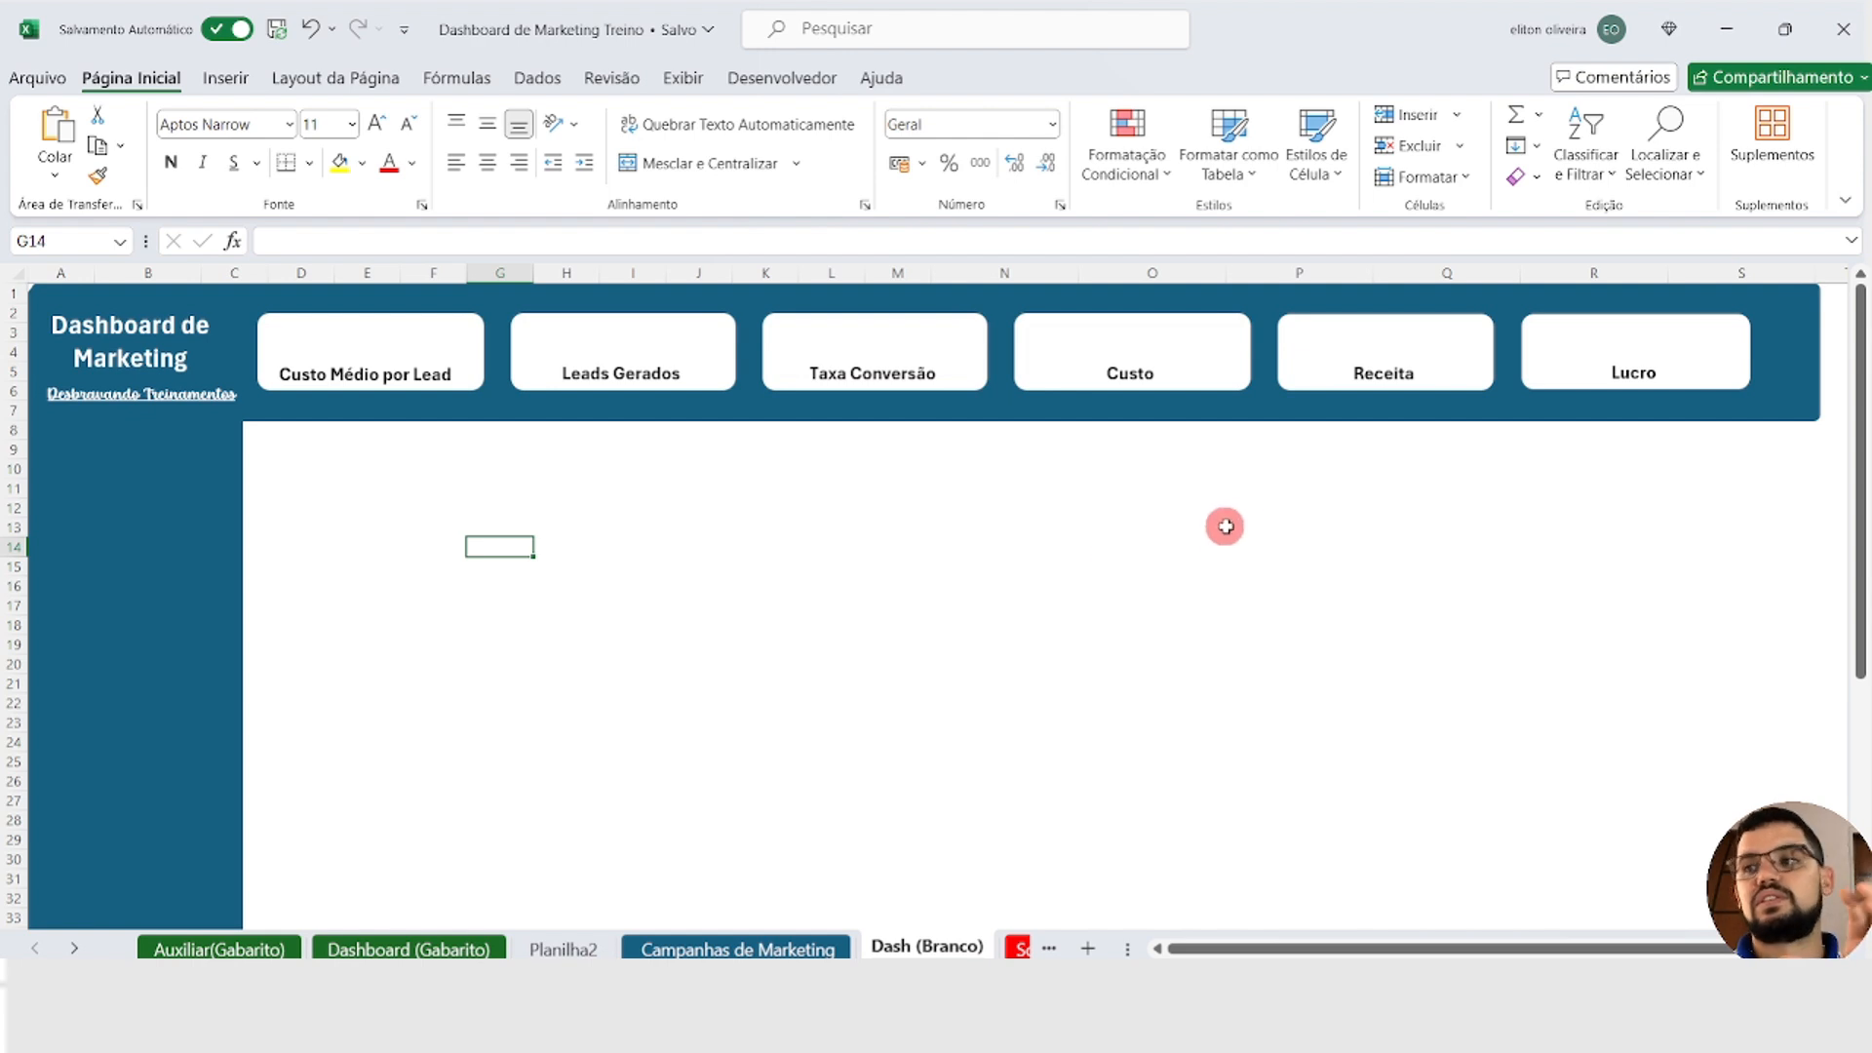
pyautogui.click(1063, 465)
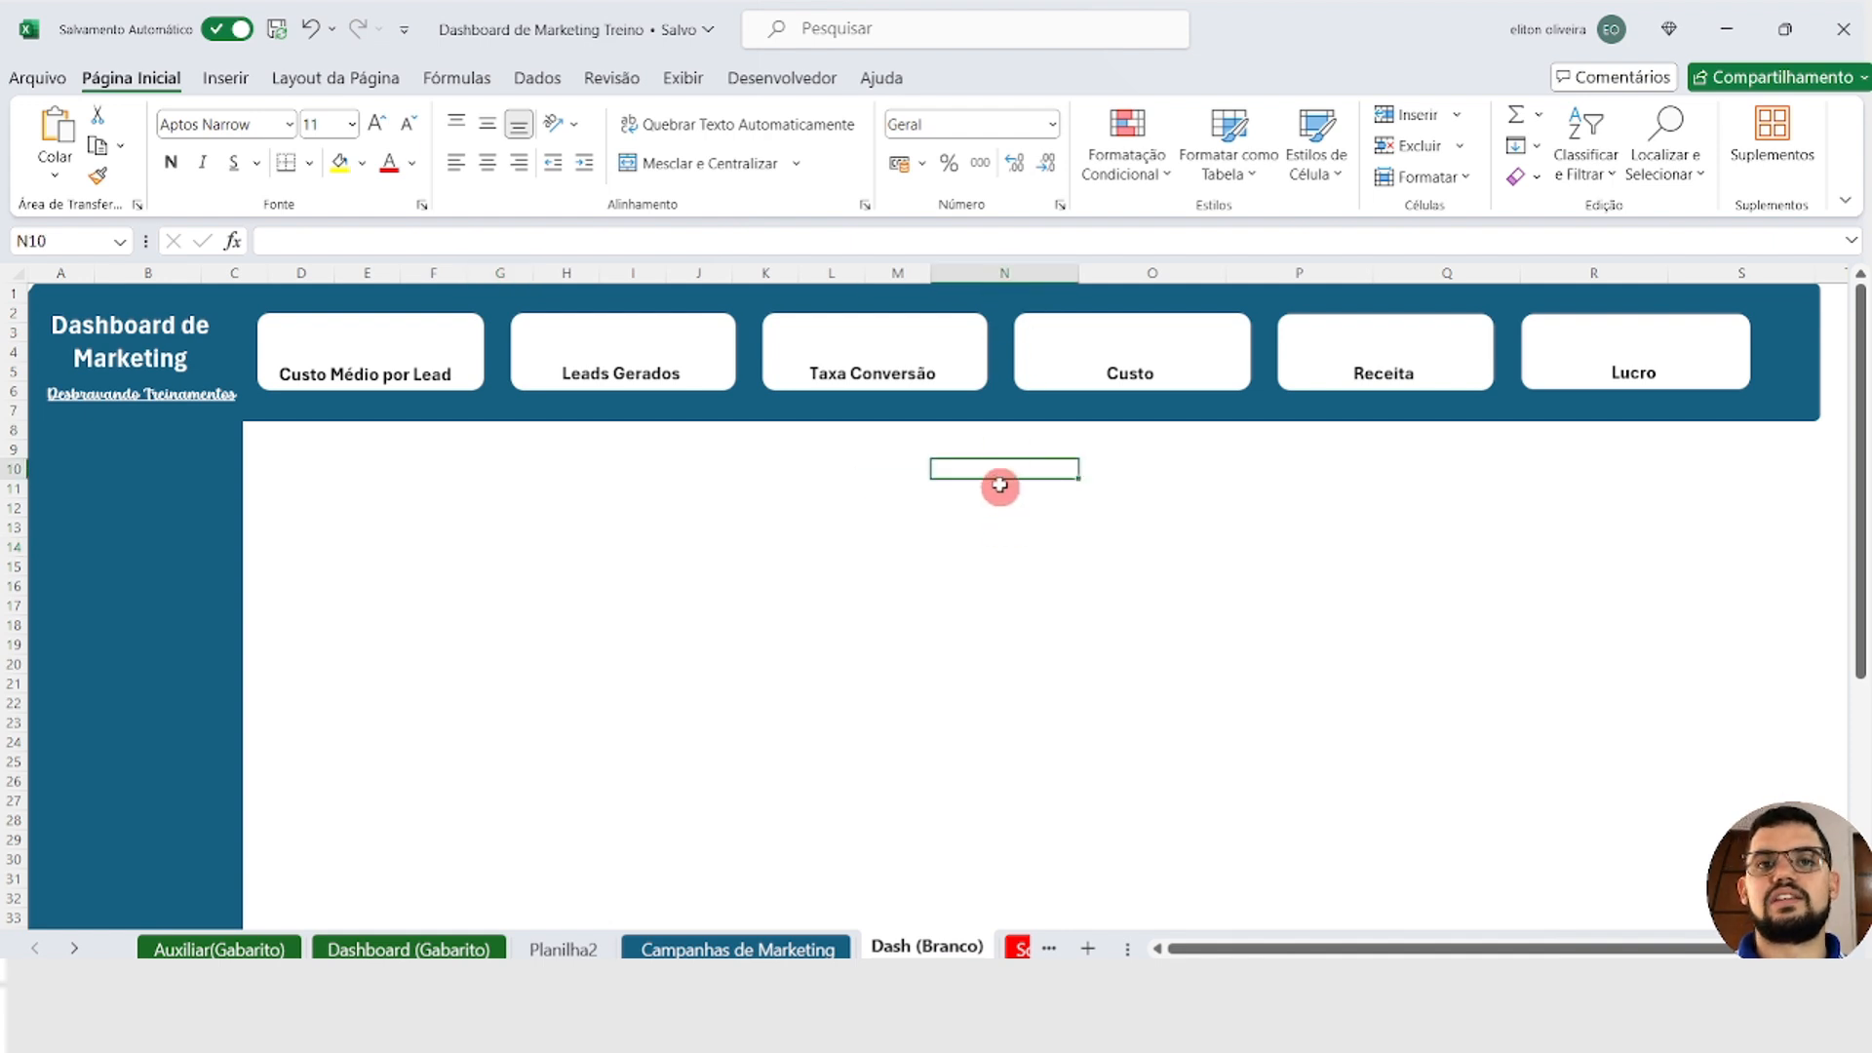
pyautogui.click(997, 448)
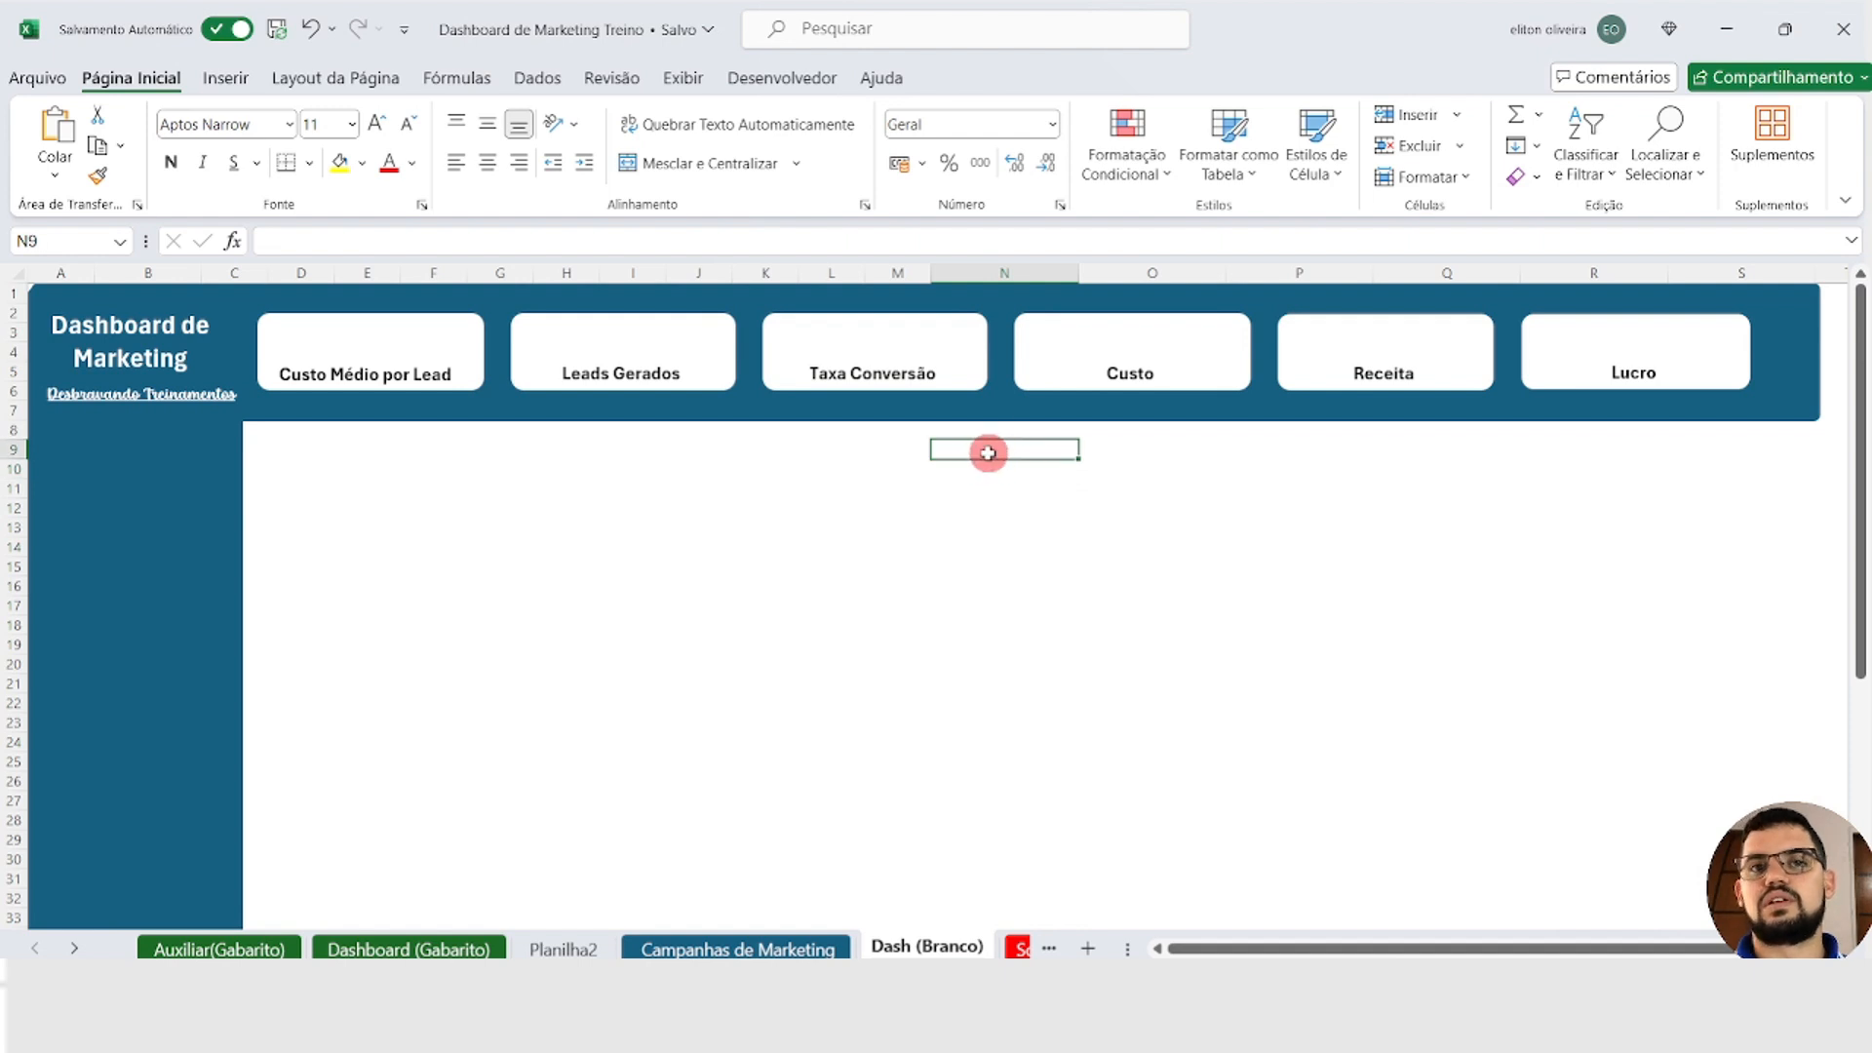
pyautogui.hotkey('ctrl', 'v')
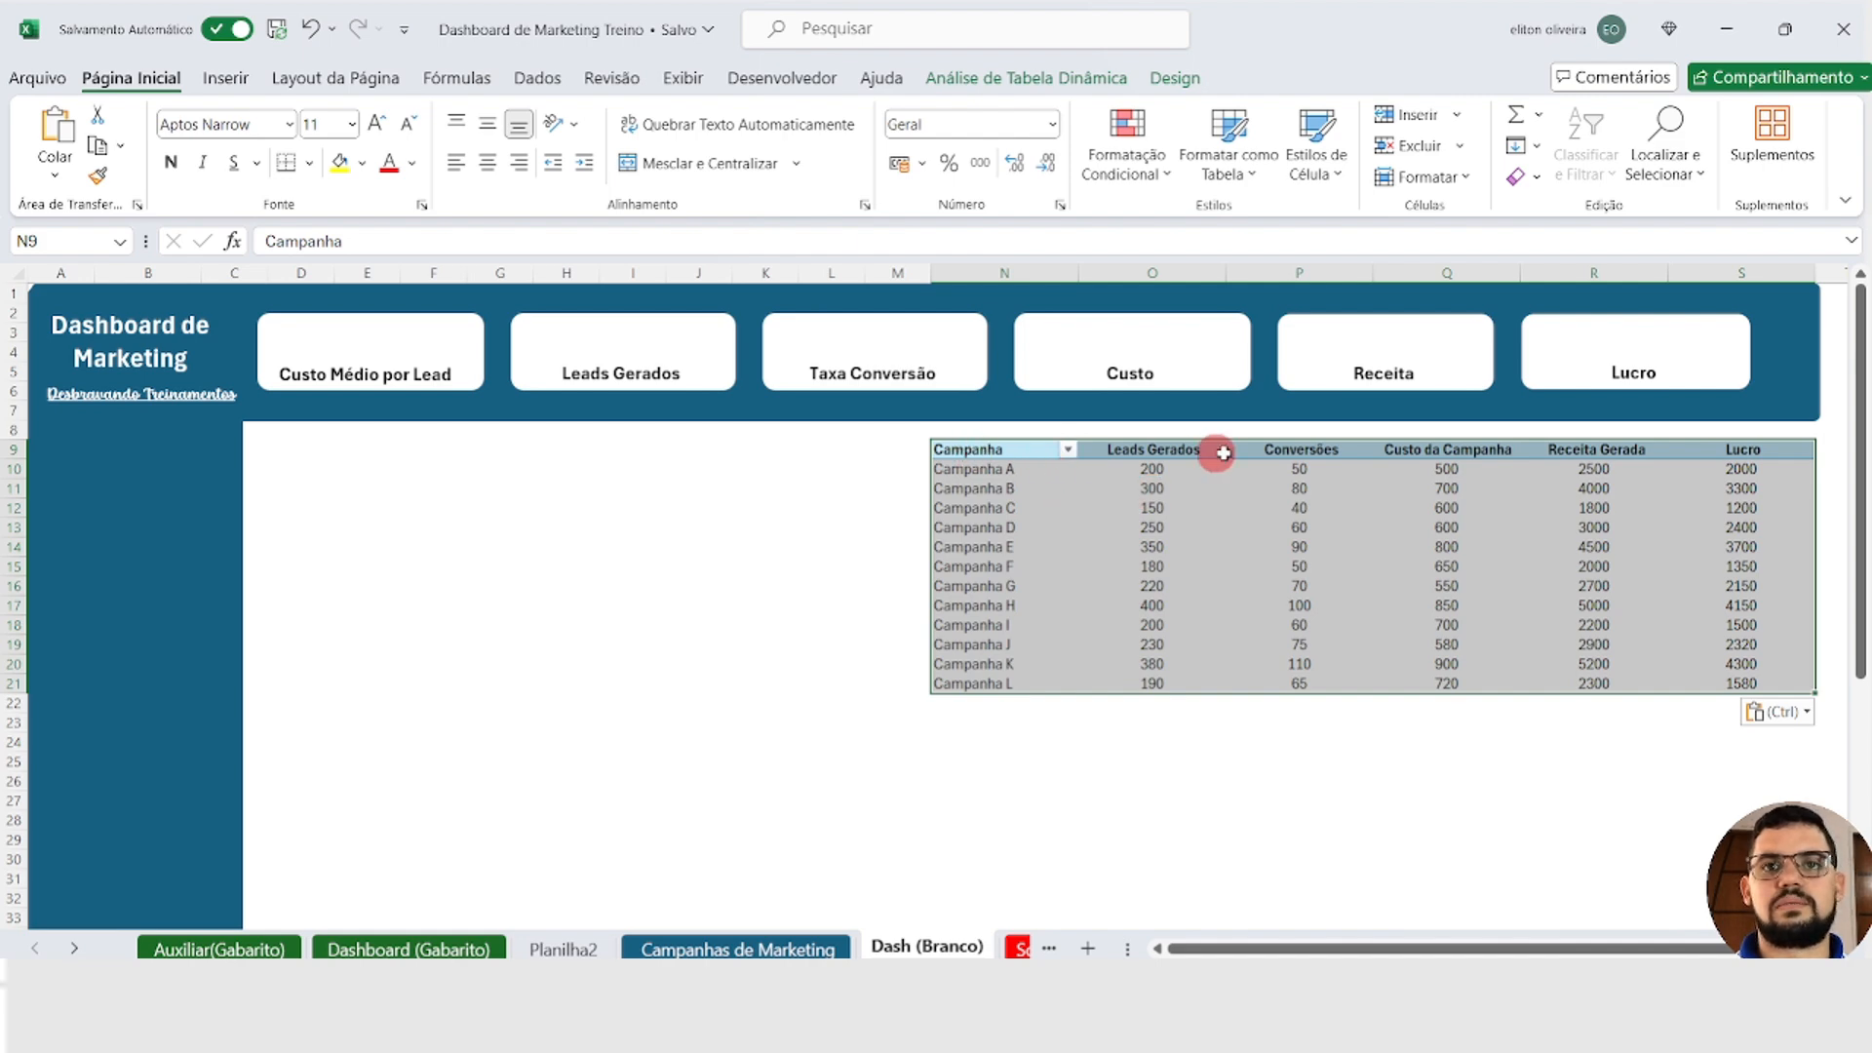
# Step: Turn off automatic column width adjustment on update in the options of the campaign PivotTable pasted at N9
pyautogui.moveTo(1743, 450); pyautogui.dragTo(977, 459)
pyautogui.click(995, 539)
pyautogui.click(999, 563)
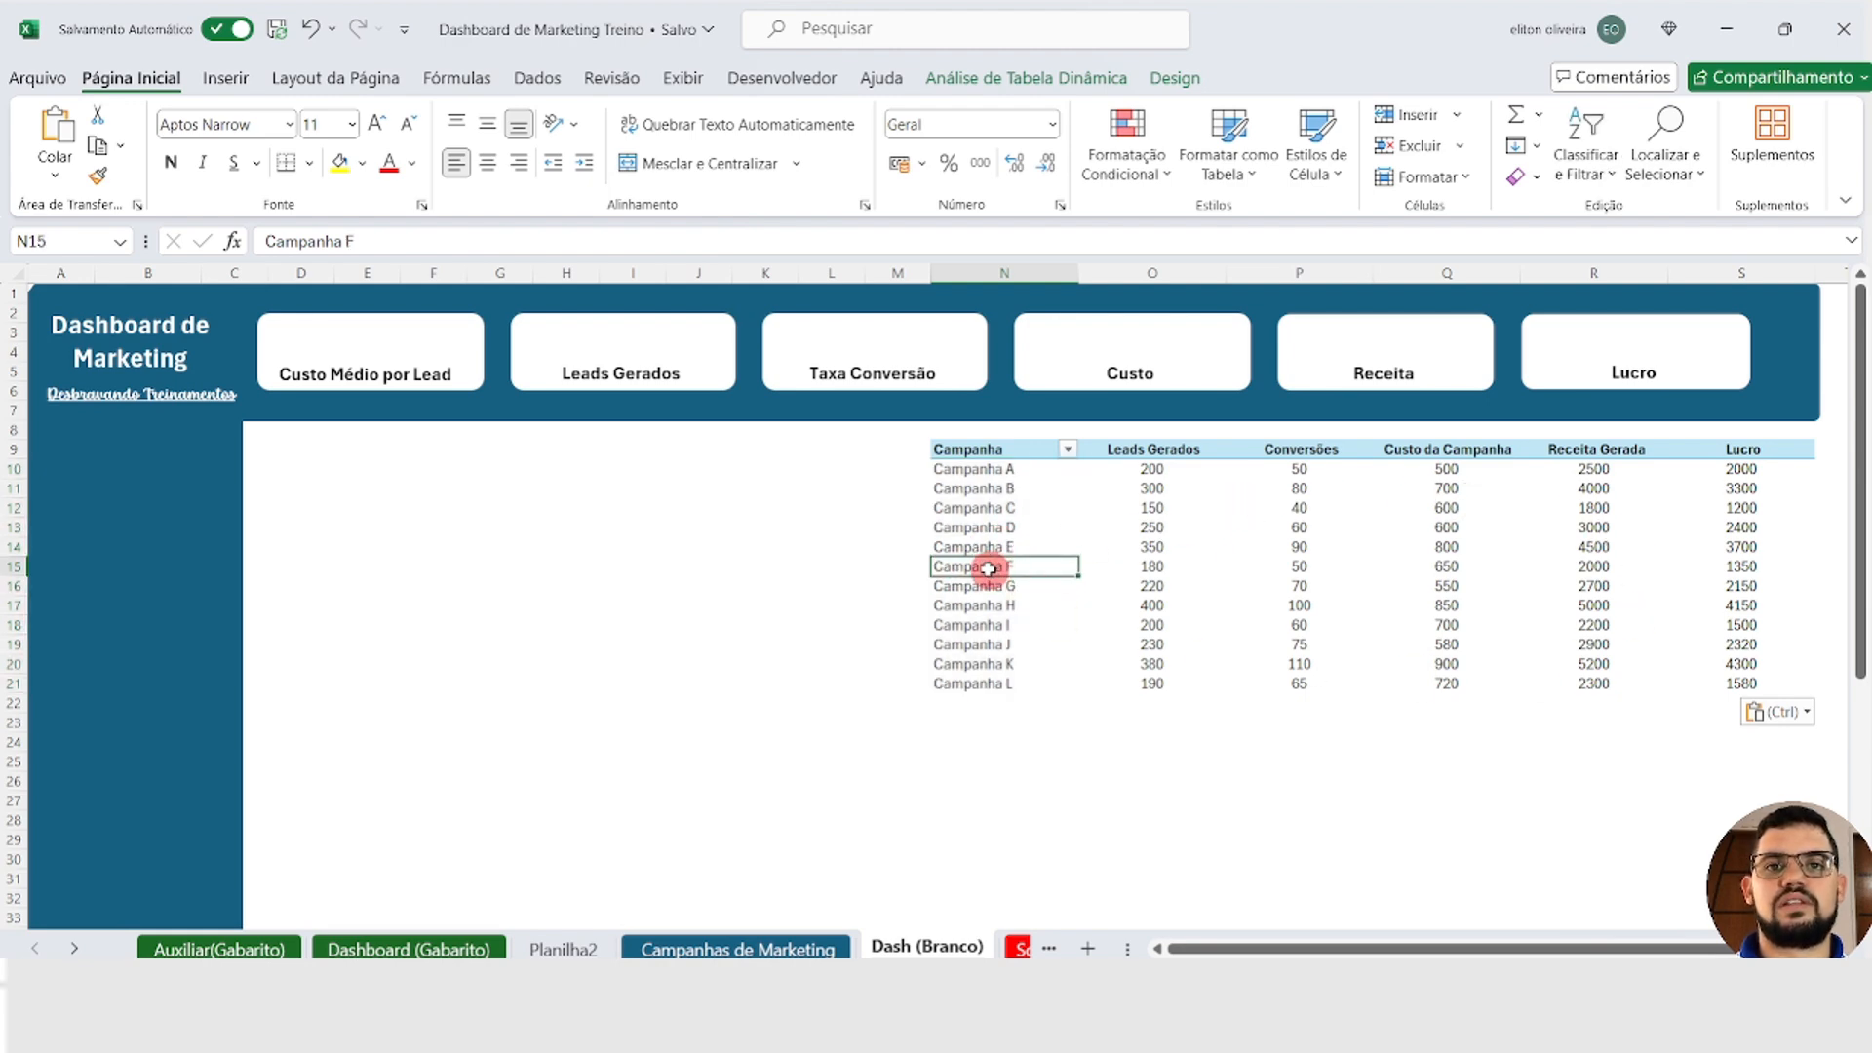
pyautogui.rightClick(990, 575)
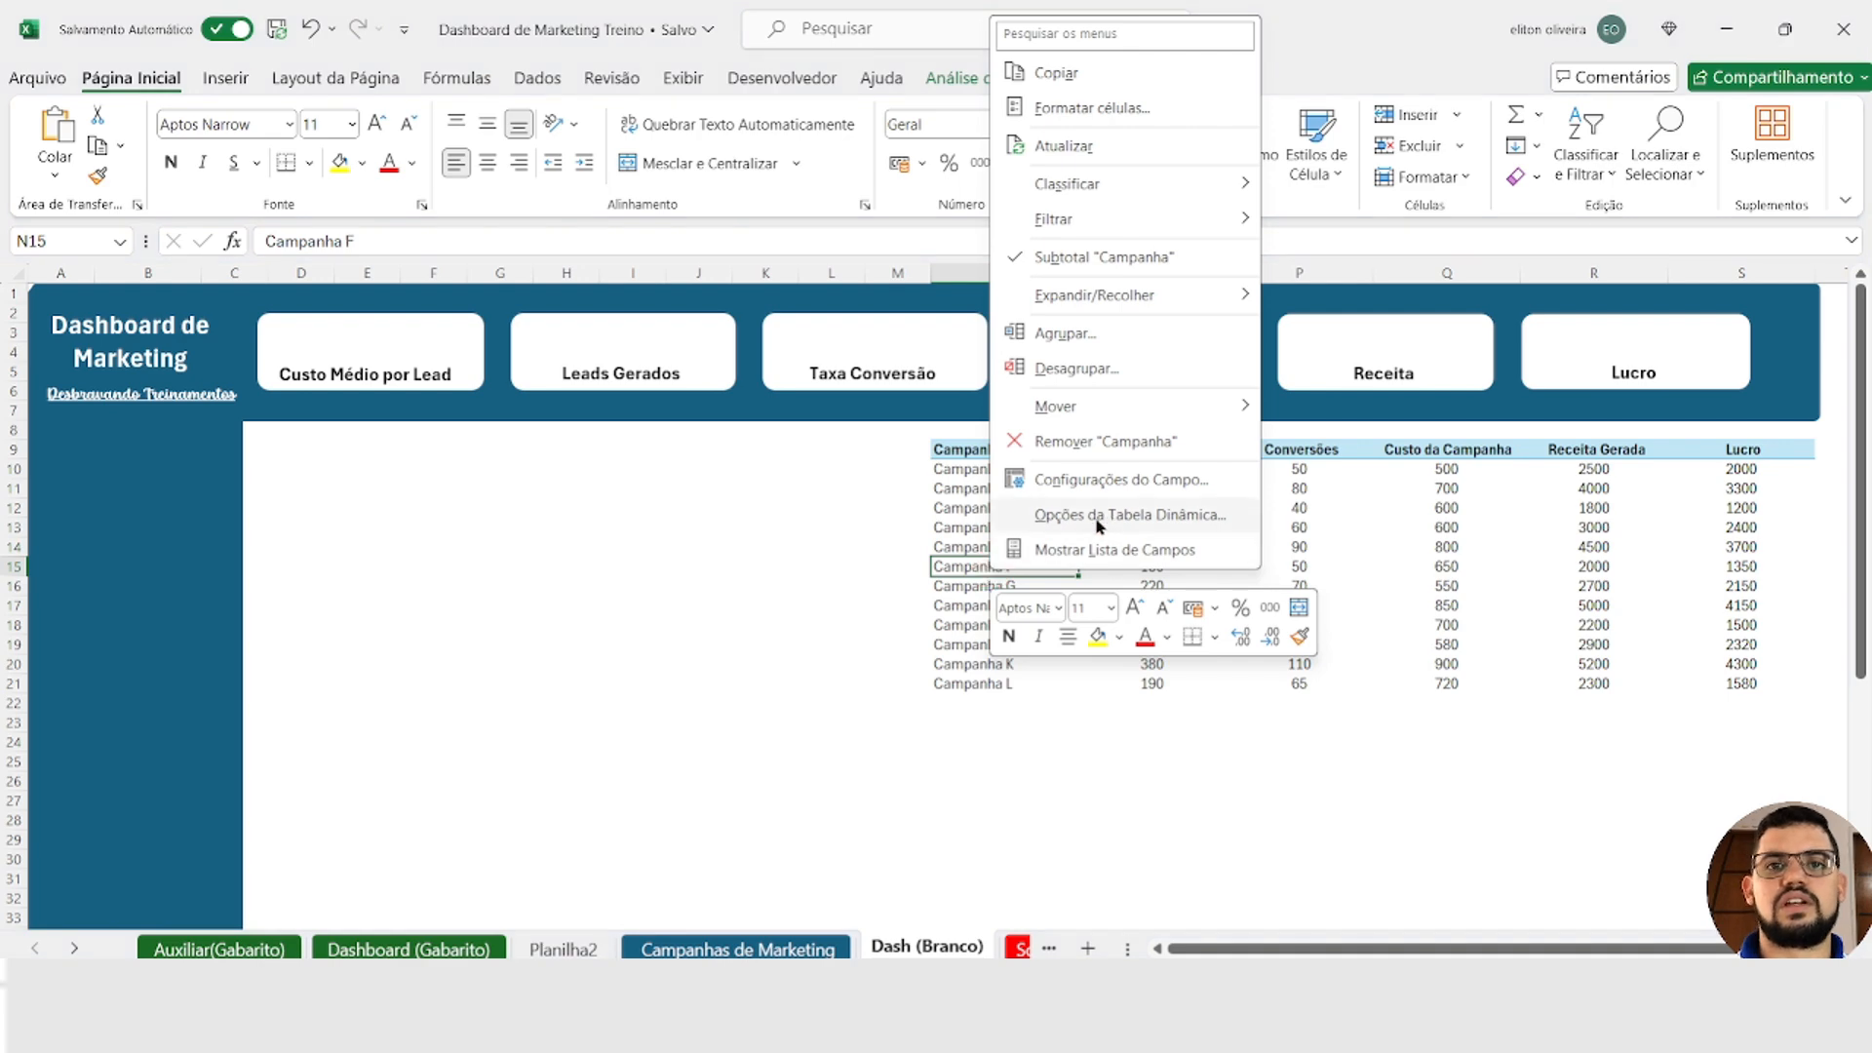
pyautogui.press('Escape')
pyautogui.rightClick(988, 547)
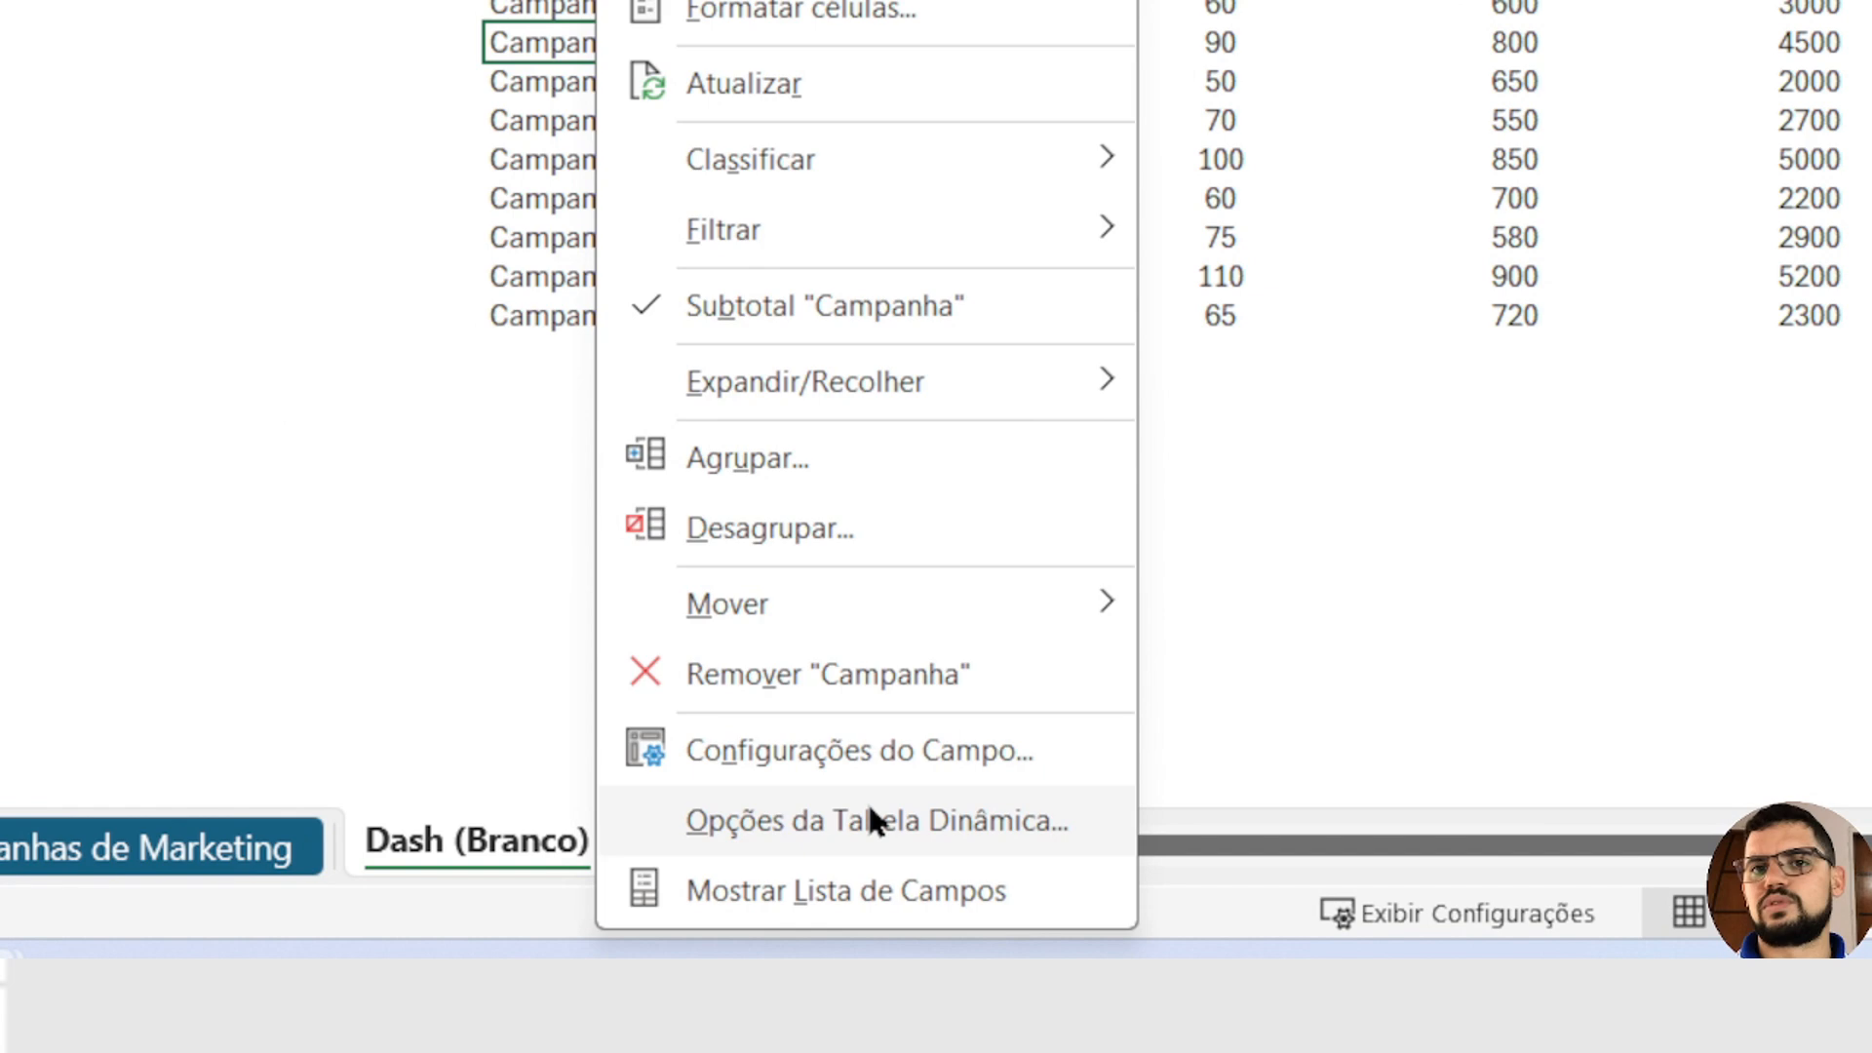
pyautogui.click(865, 809)
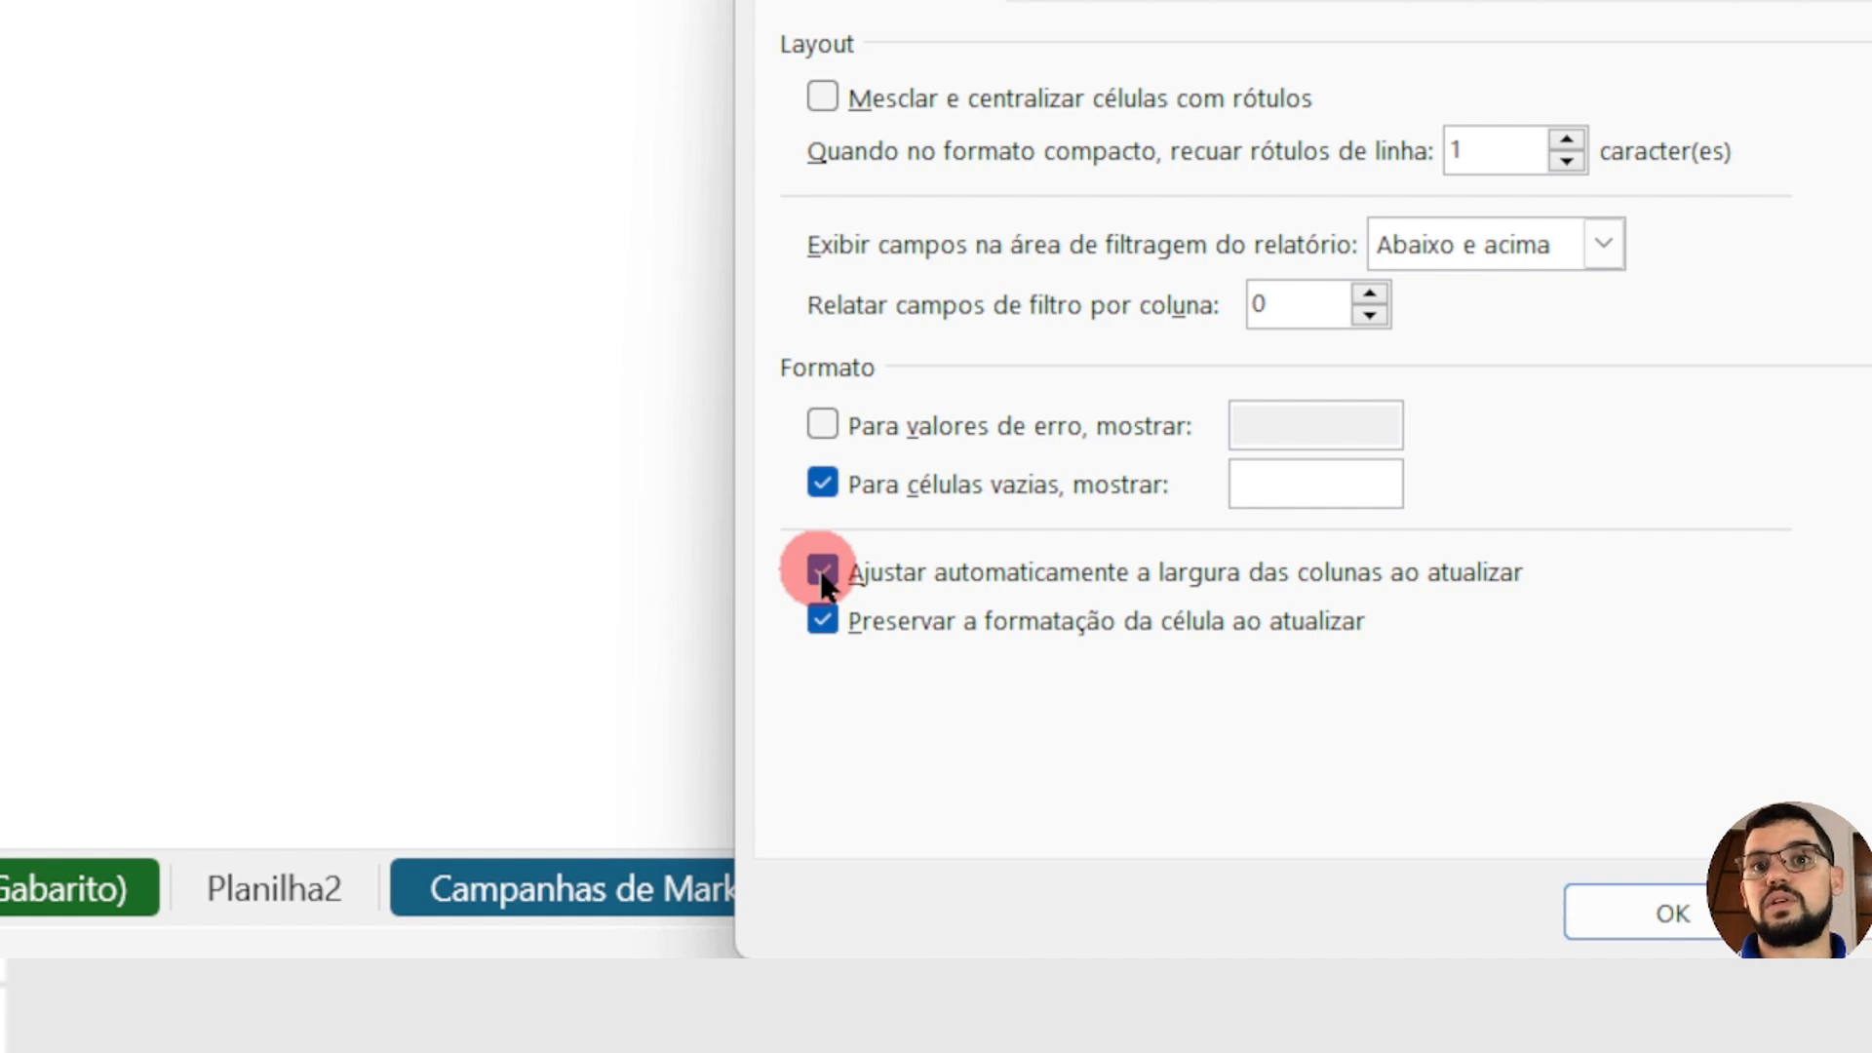
pyautogui.click(822, 570)
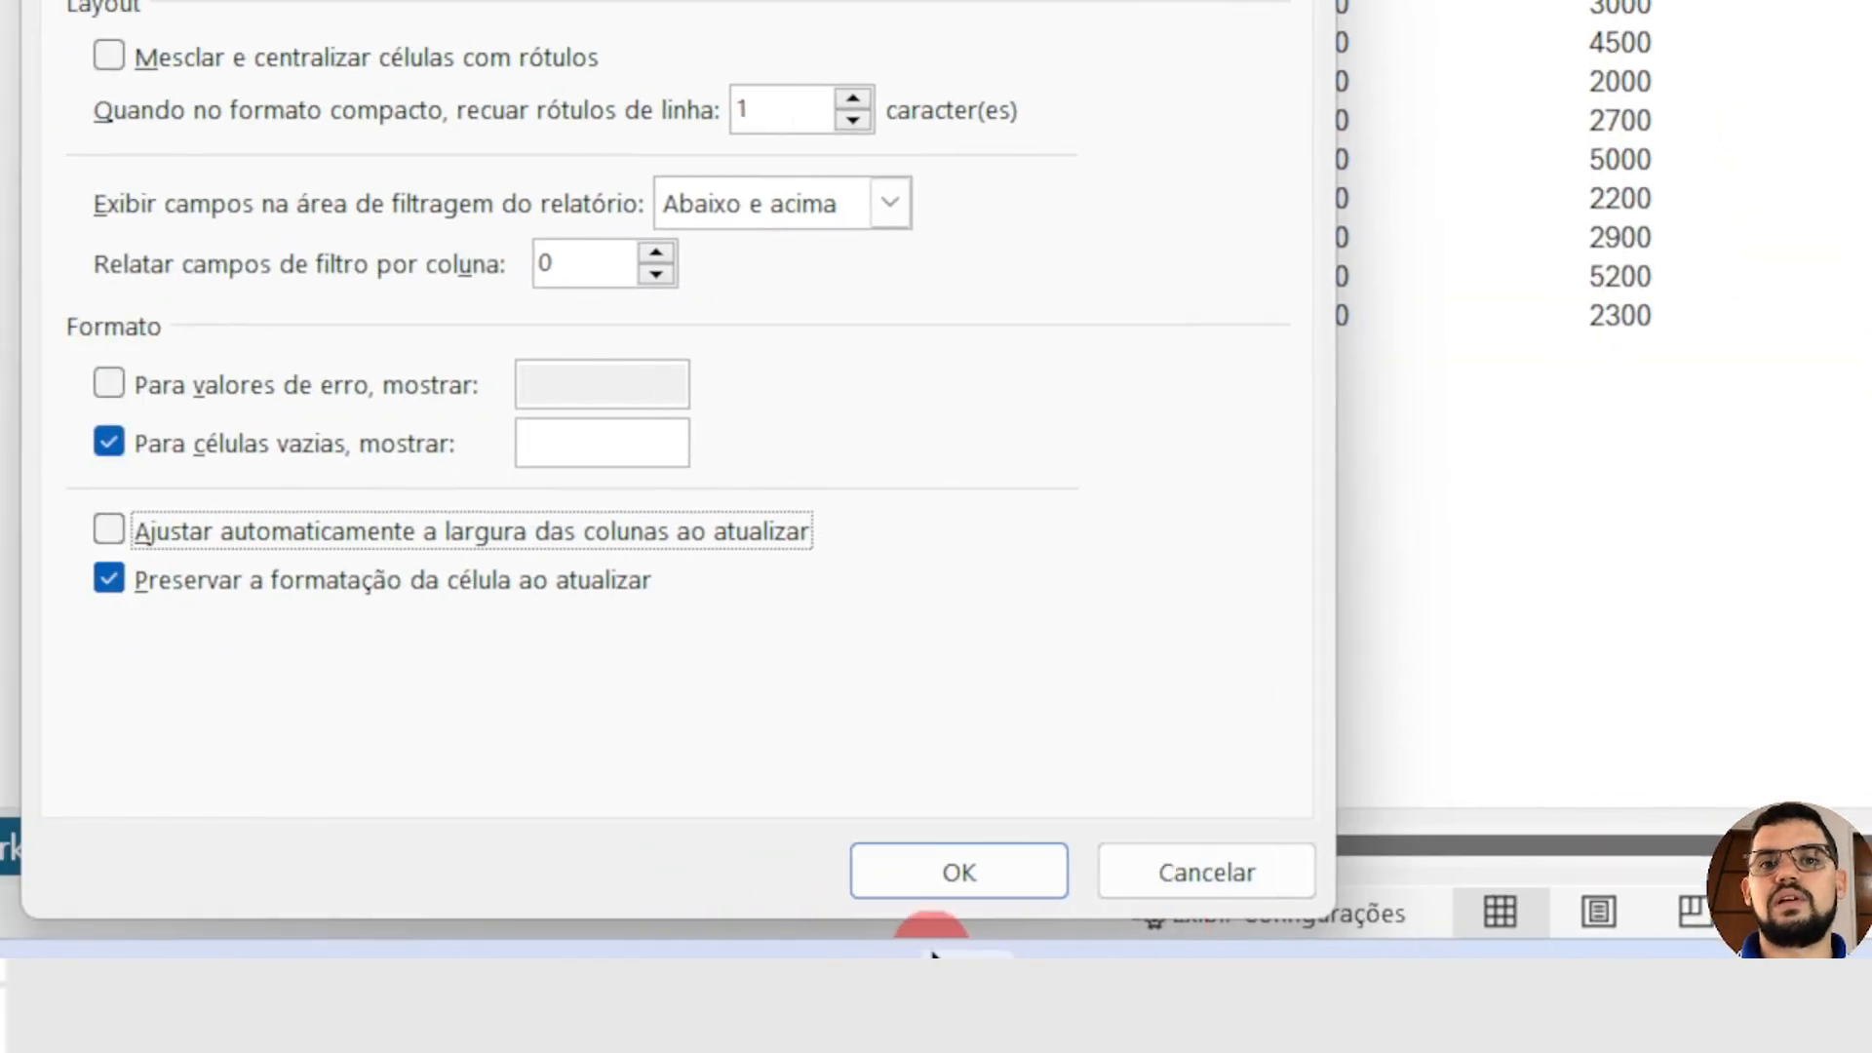
pyautogui.click(938, 864)
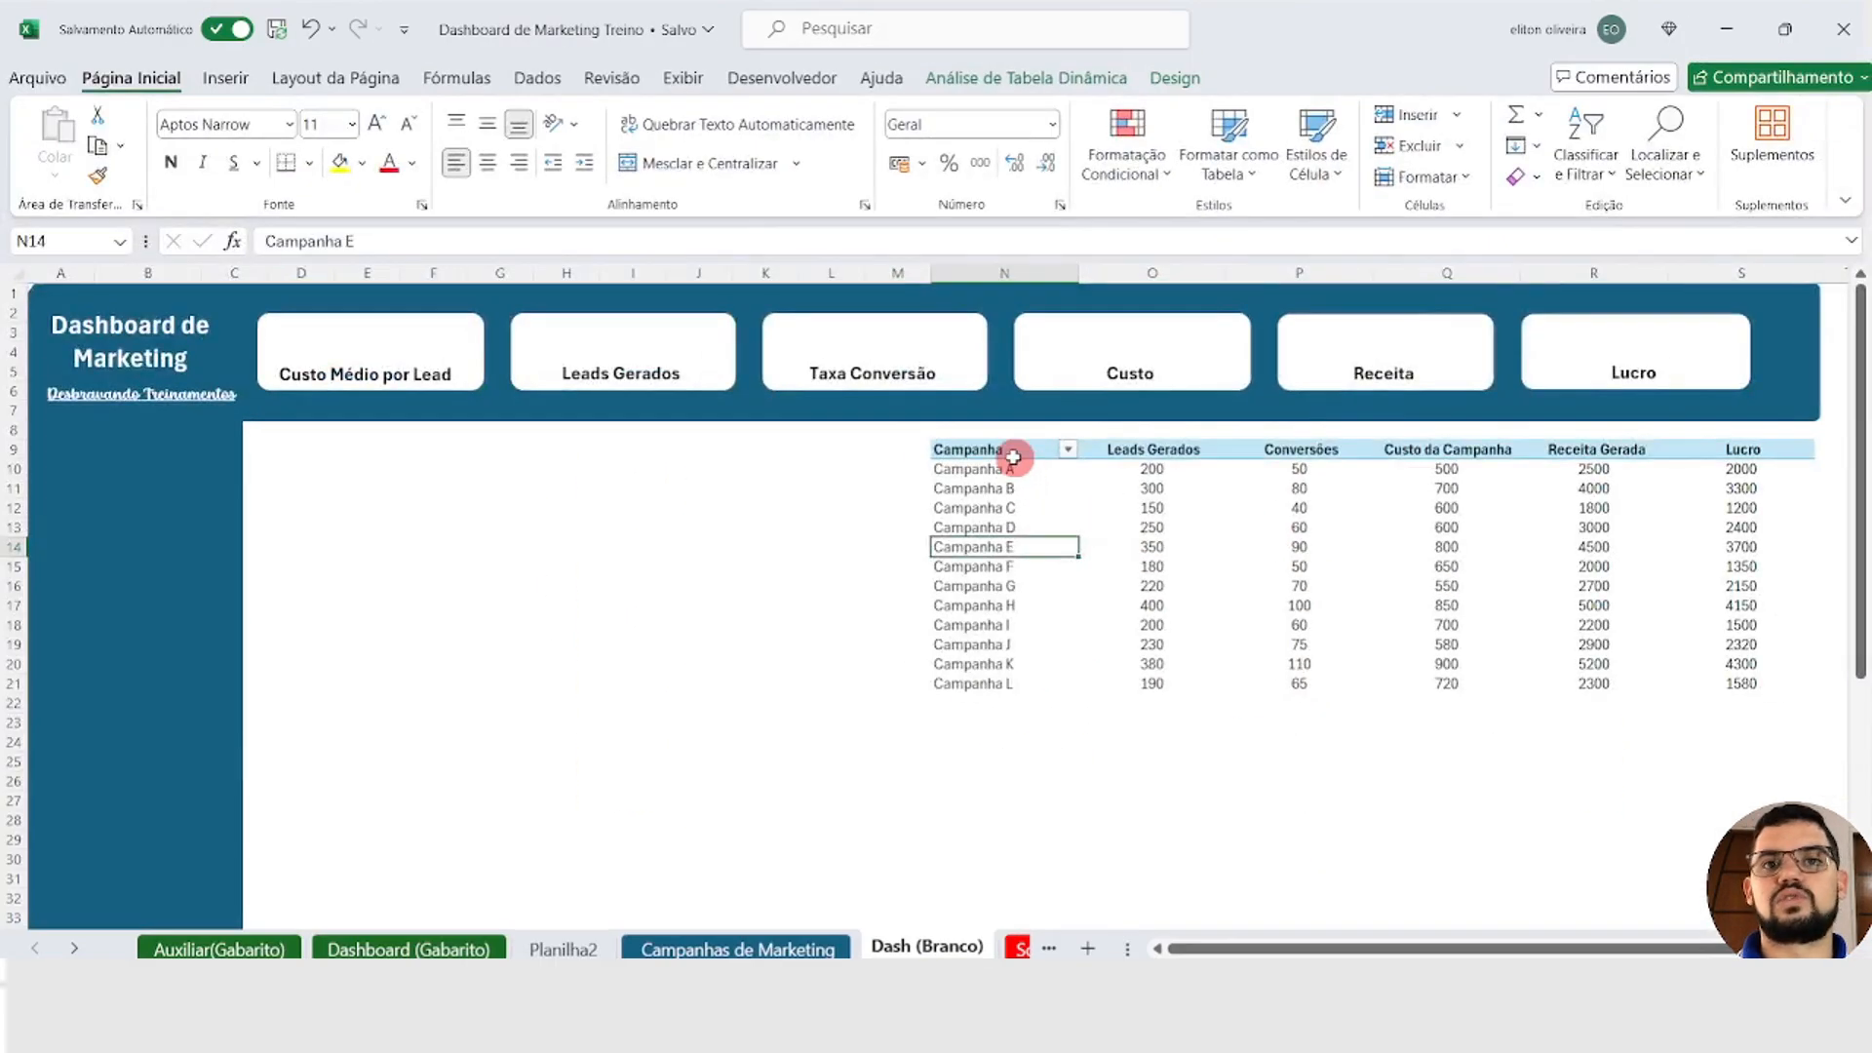
pyautogui.moveTo(1014, 457); pyautogui.dragTo(1688, 681)
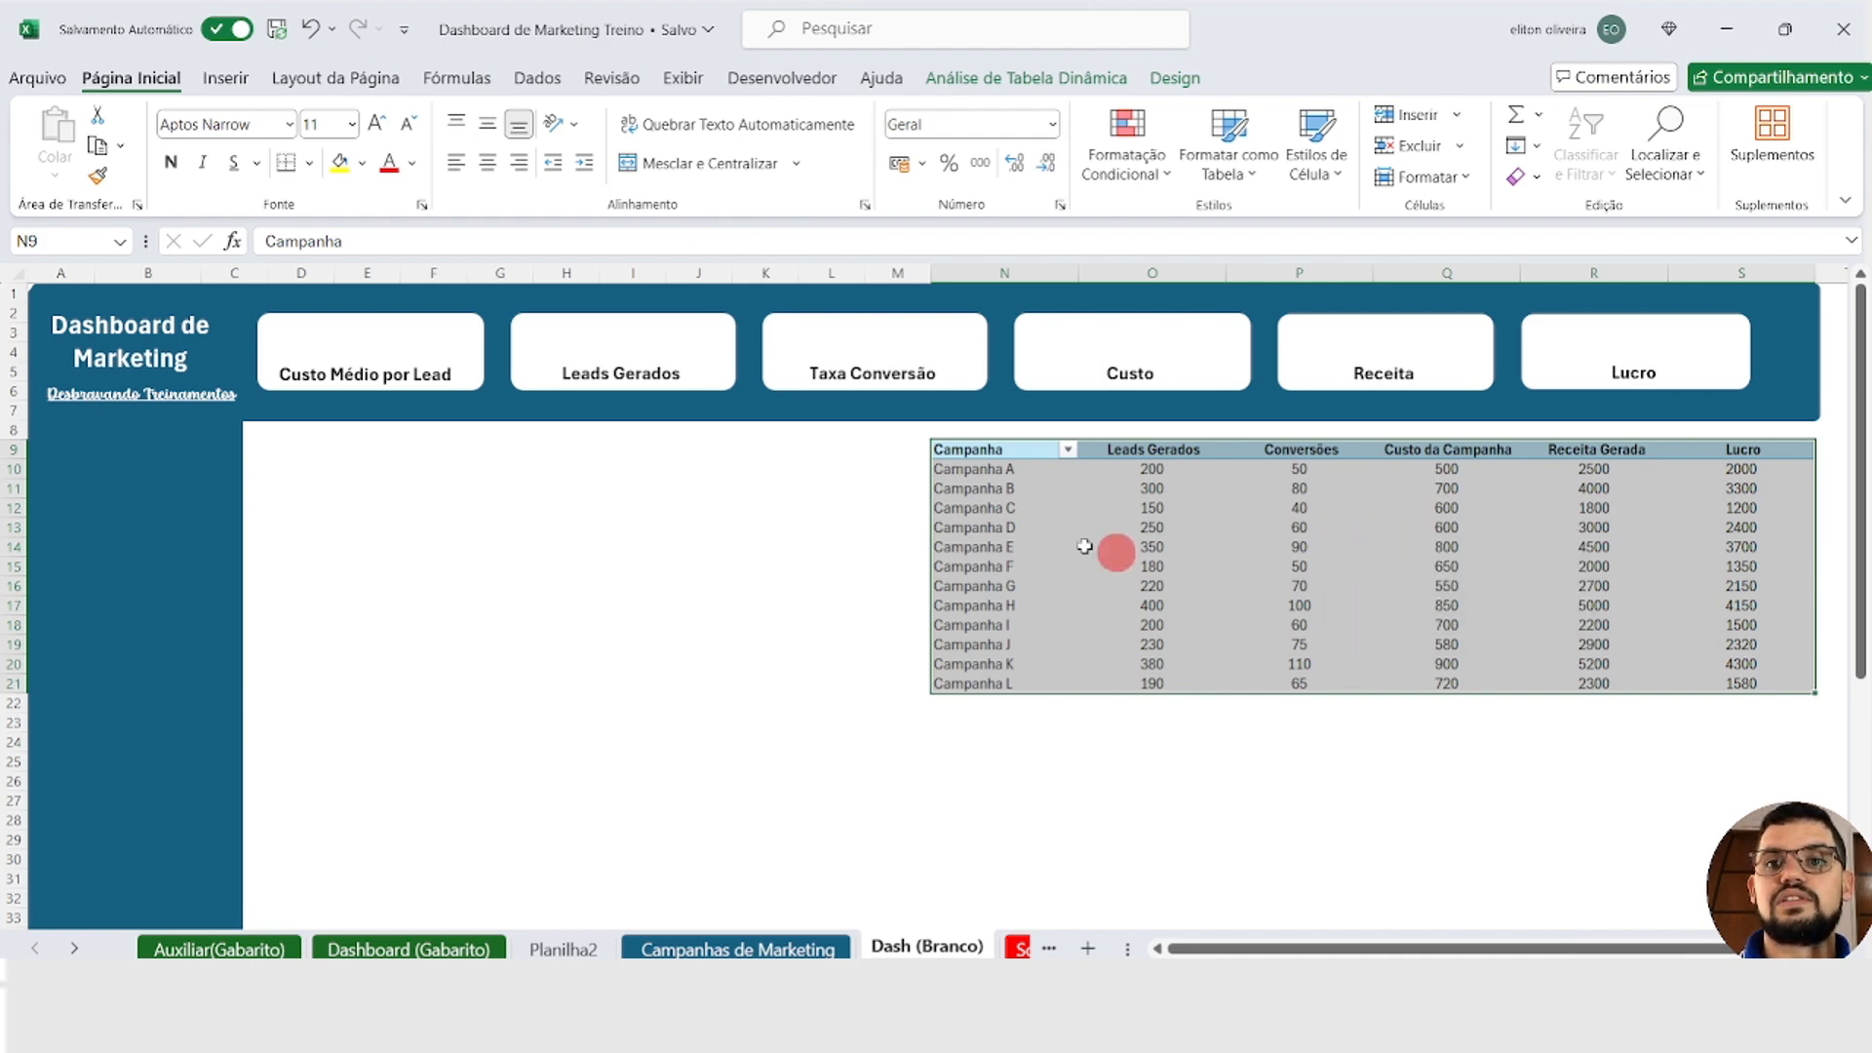
pyautogui.click(1002, 508)
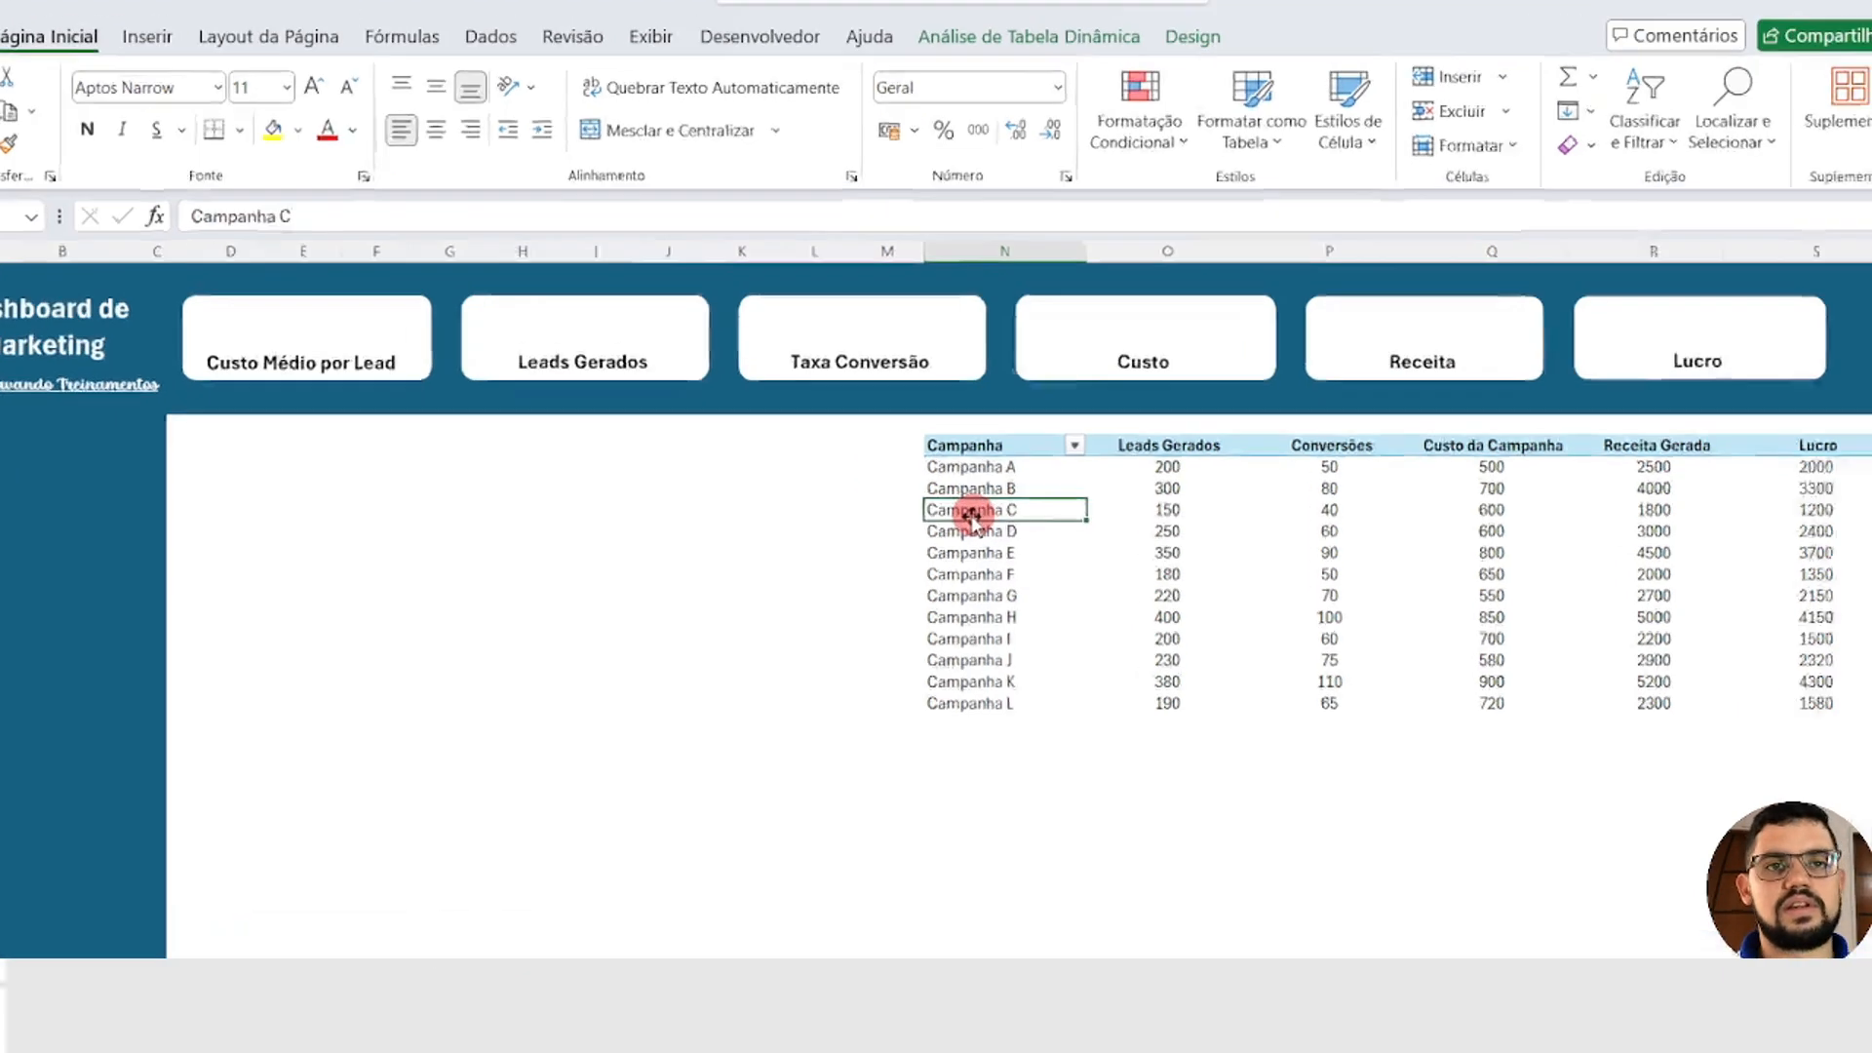
pyautogui.click(819, 546)
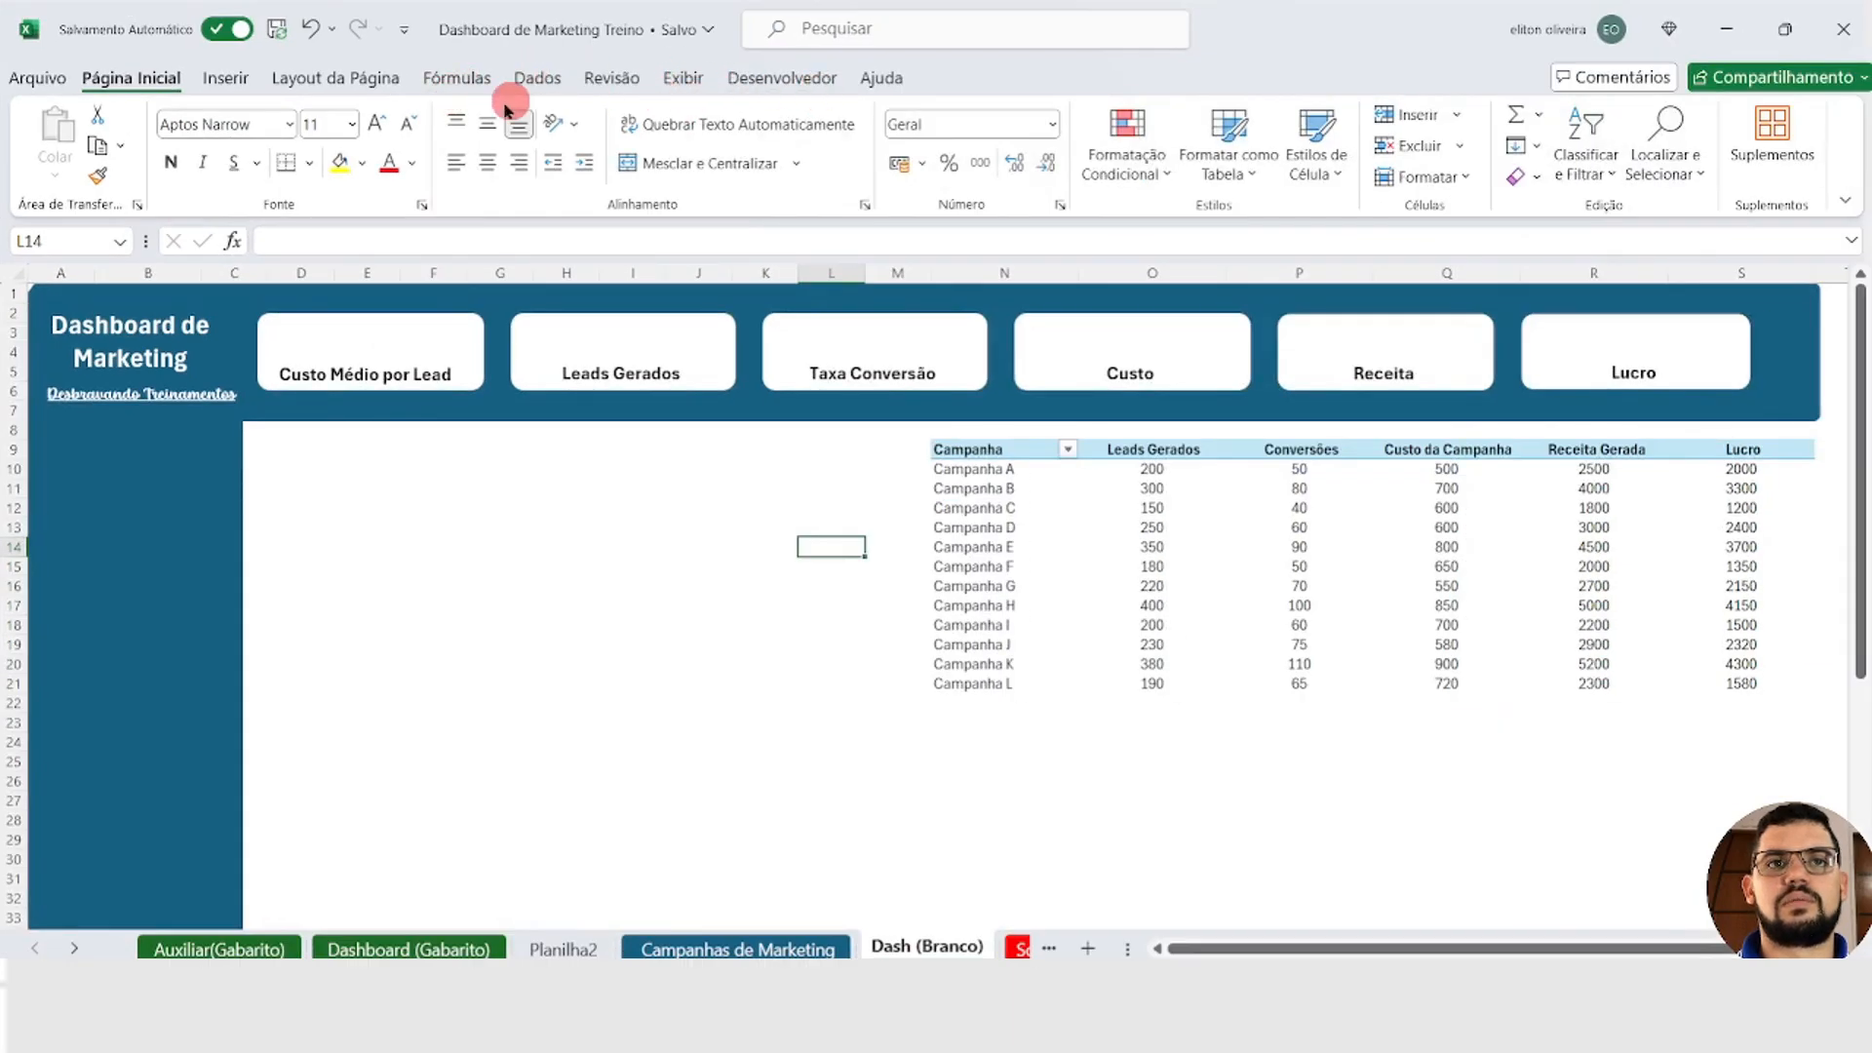
# Step: Insert a text box above the label in the Custo Médio por Lead card and make it slightly taller
pyautogui.click(222, 80)
pyautogui.click(1615, 180)
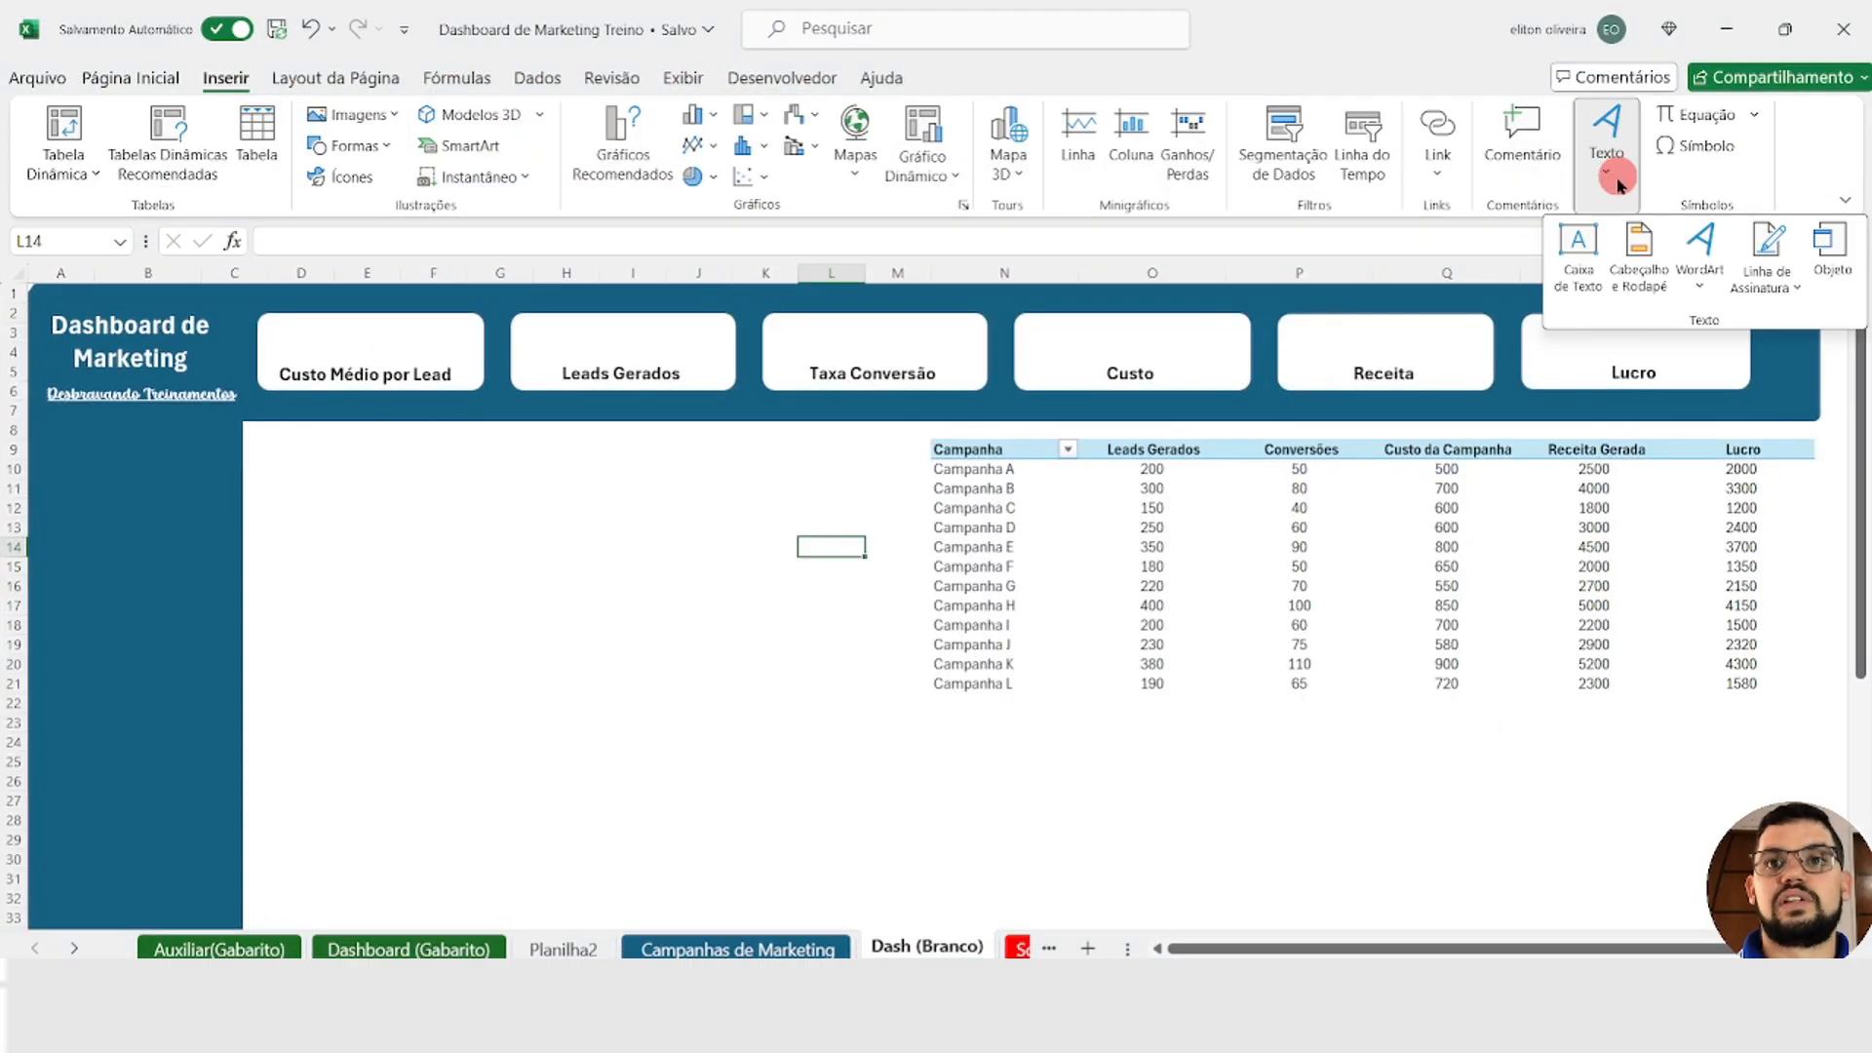
pyautogui.click(1595, 161)
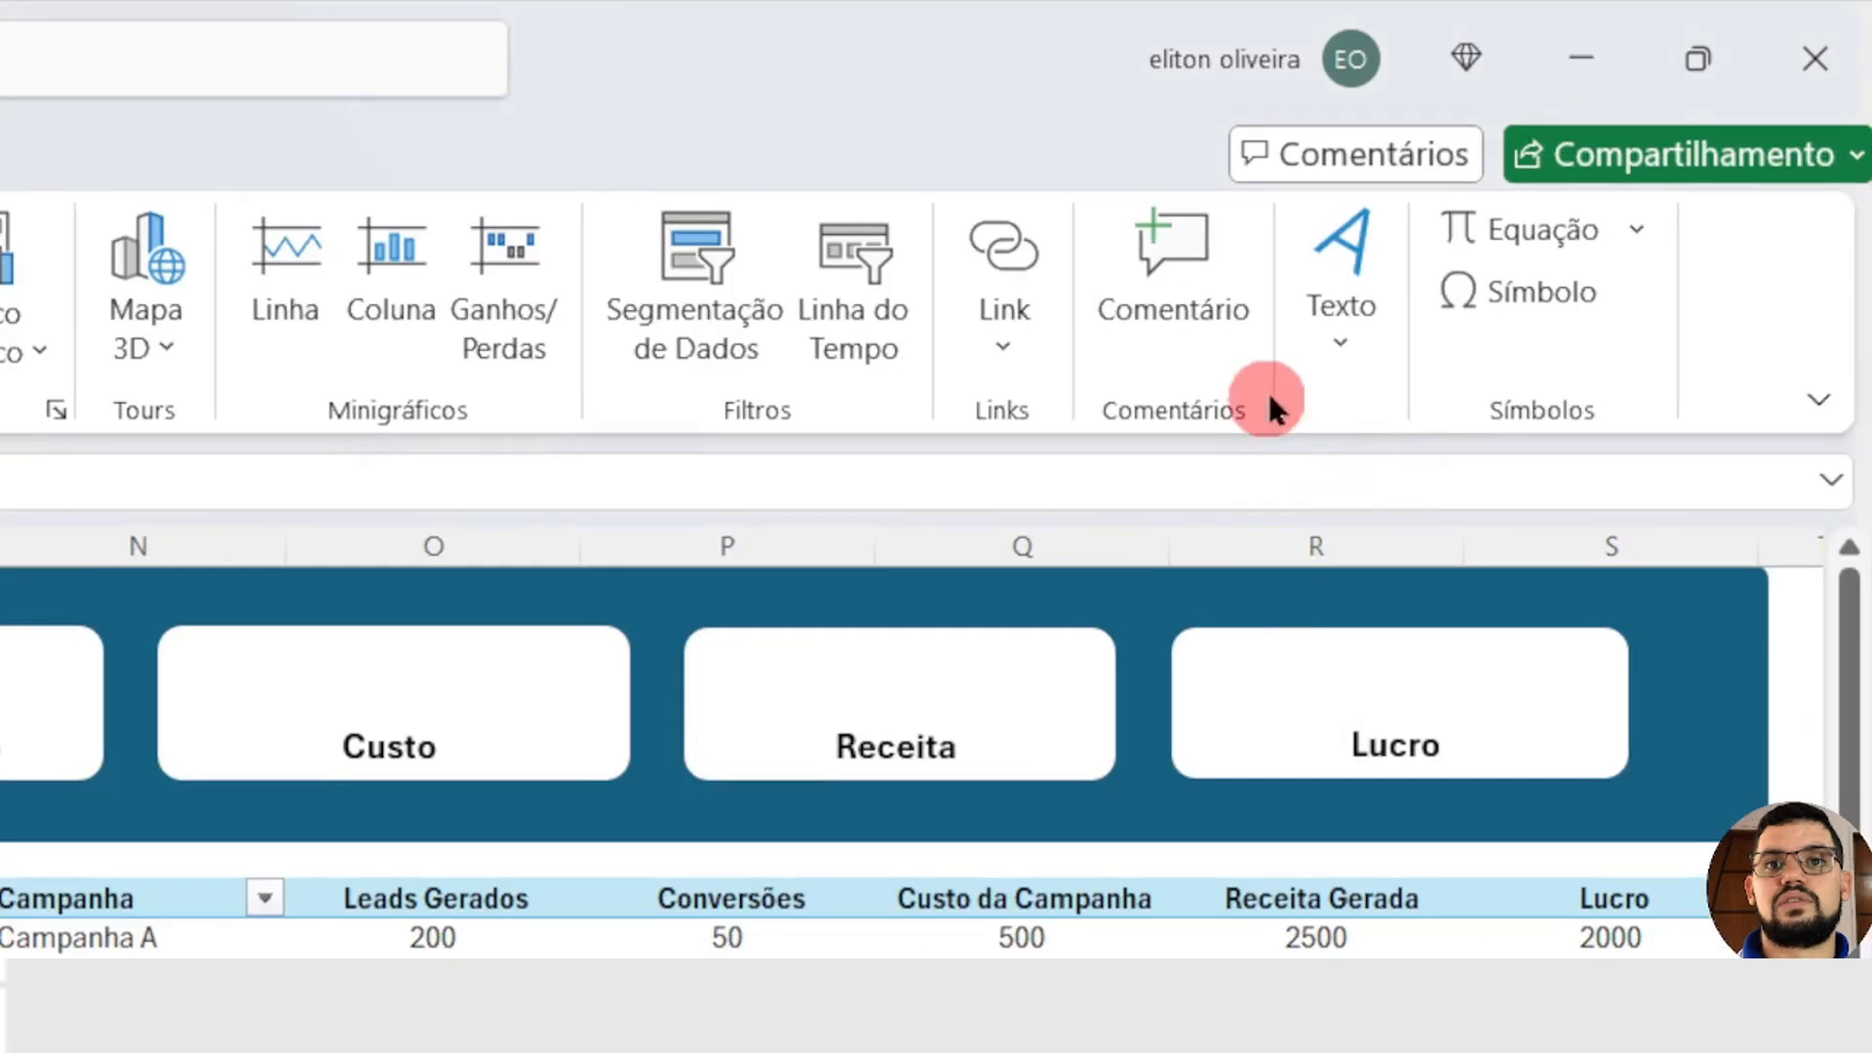
pyautogui.click(1339, 361)
pyautogui.click(1281, 492)
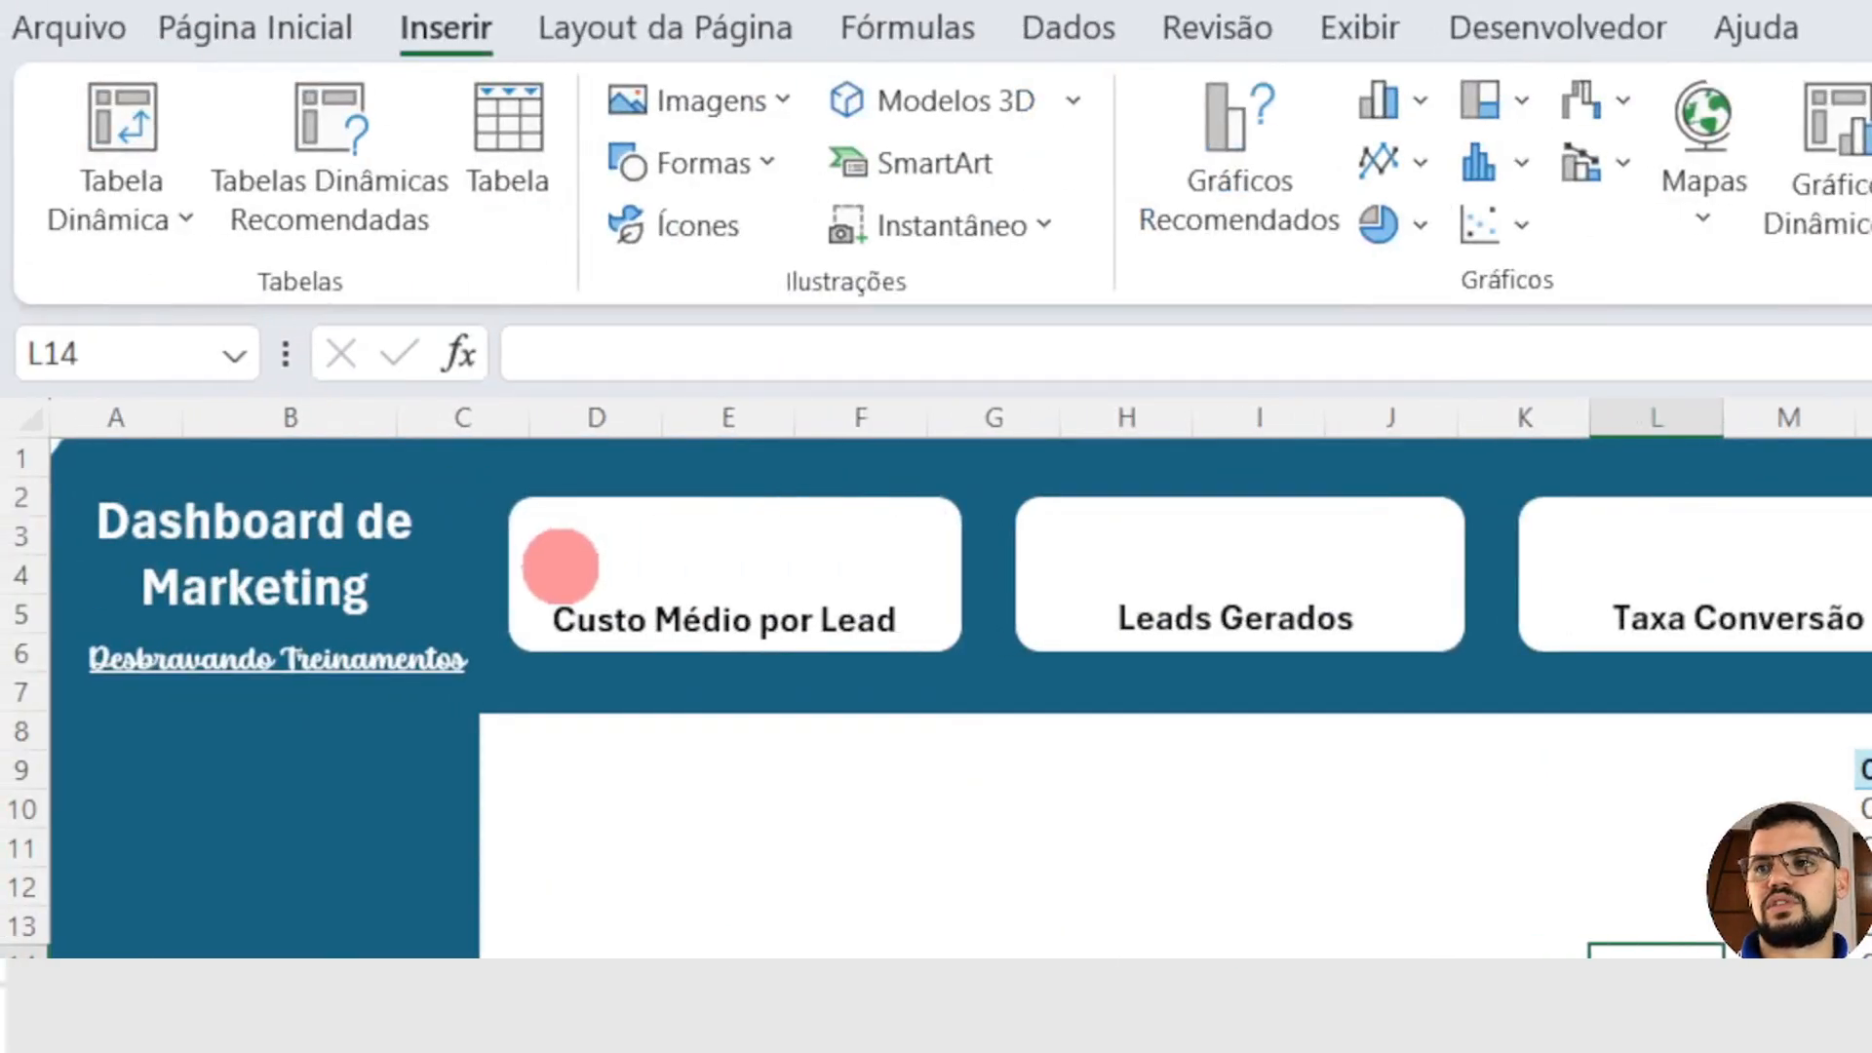
pyautogui.moveTo(552, 569); pyautogui.dragTo(914, 519)
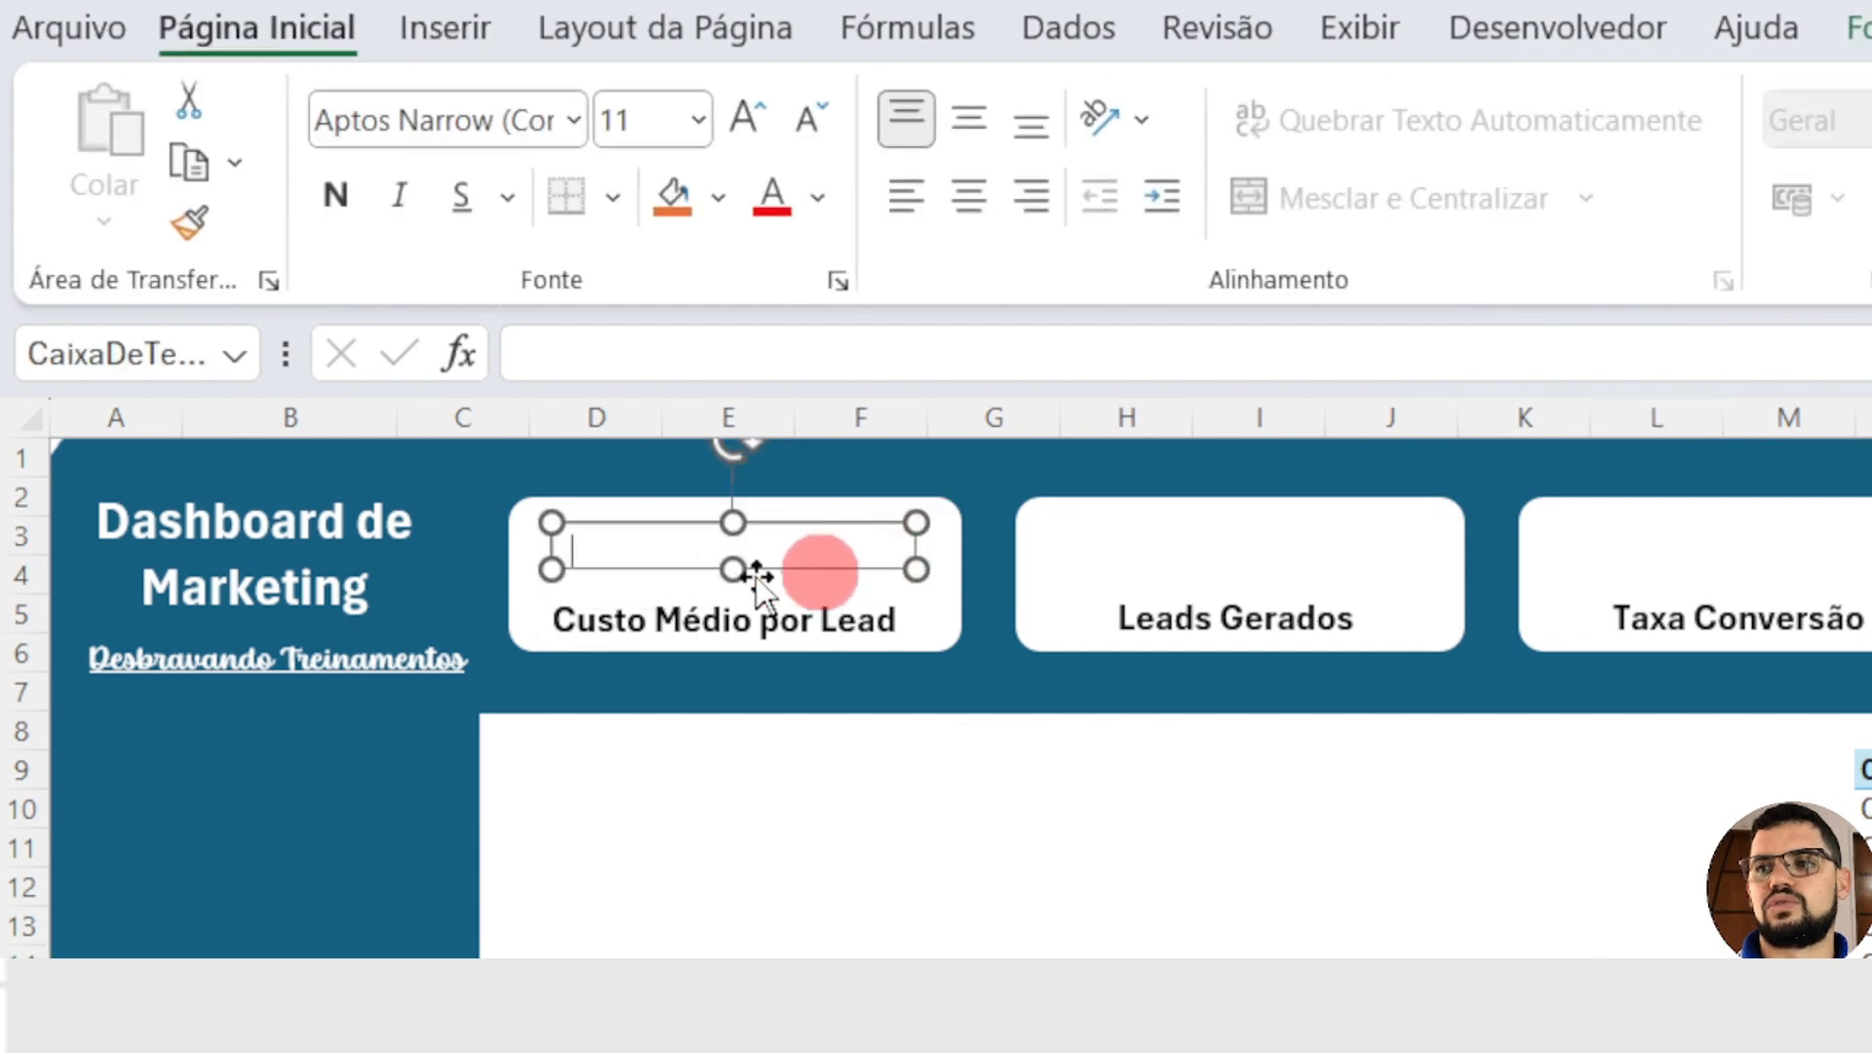
pyautogui.click(731, 591)
pyautogui.click(692, 552)
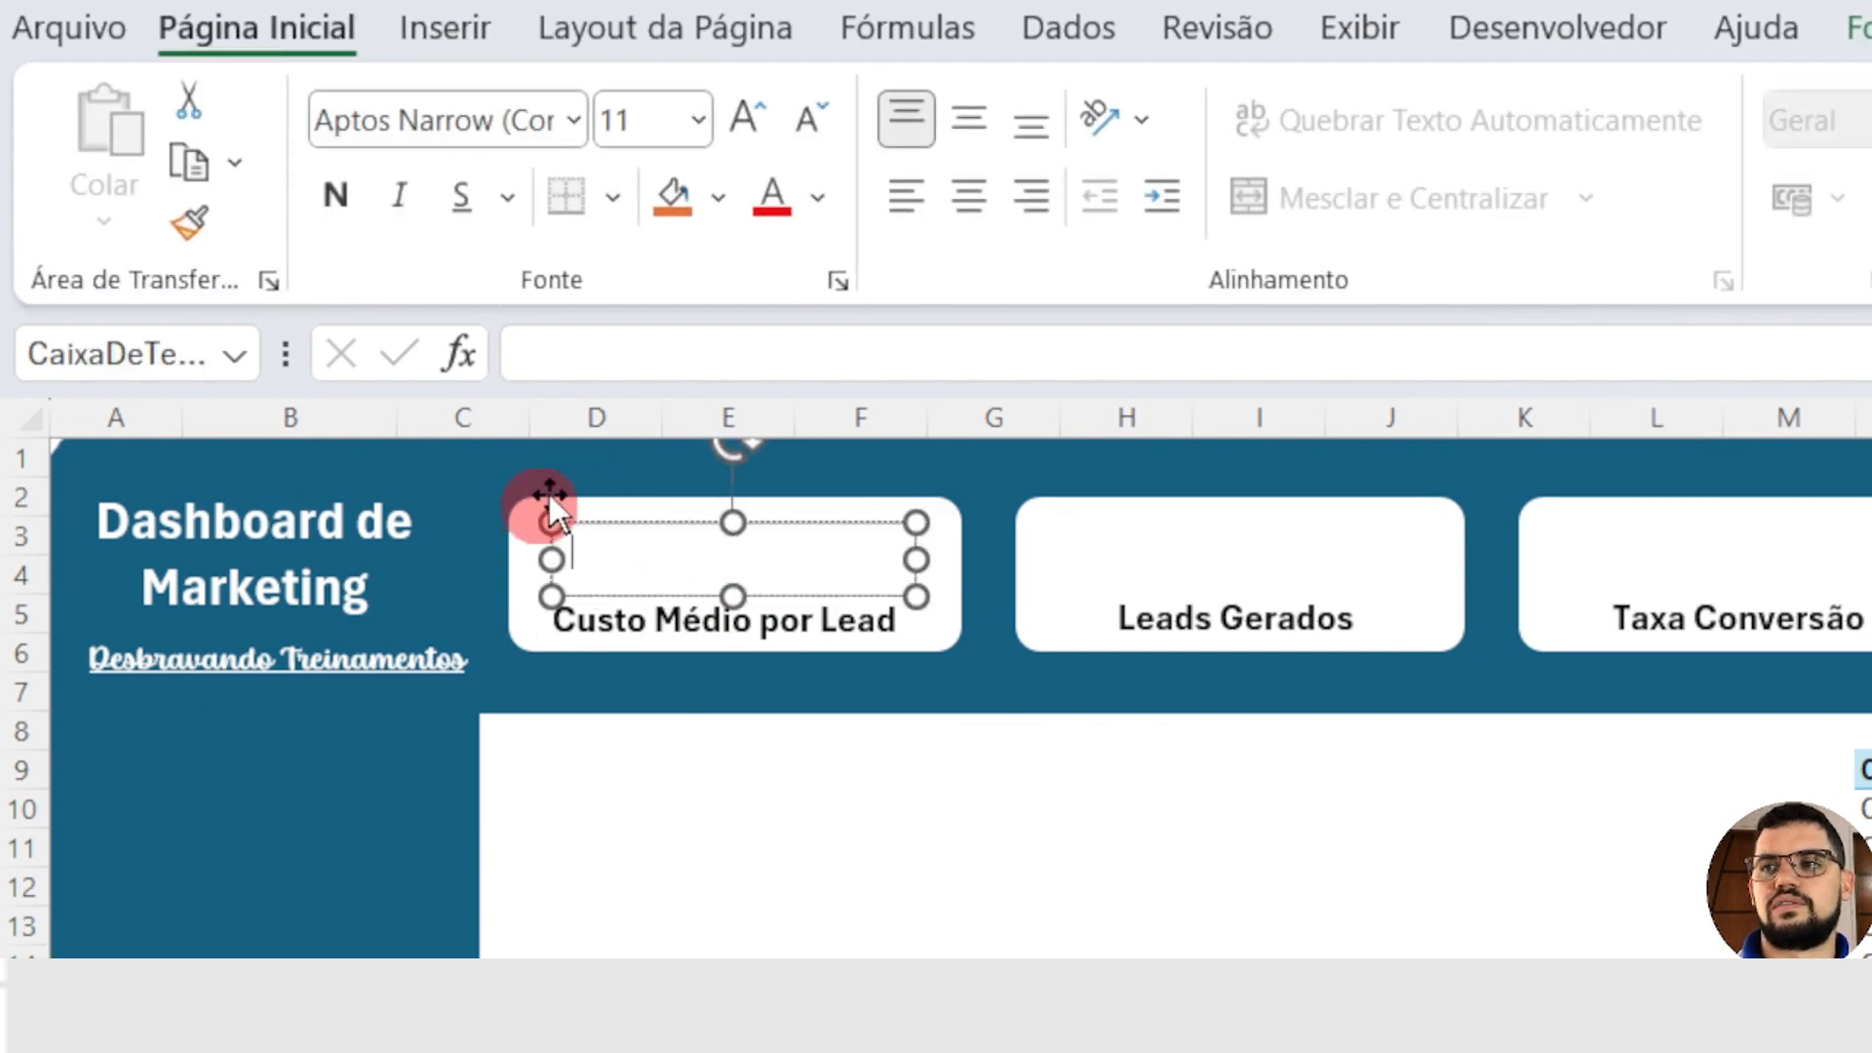
# Step: Link the text box in the Custo Médio por Lead card to the total with =Planilha2!O2
pyautogui.click(564, 351)
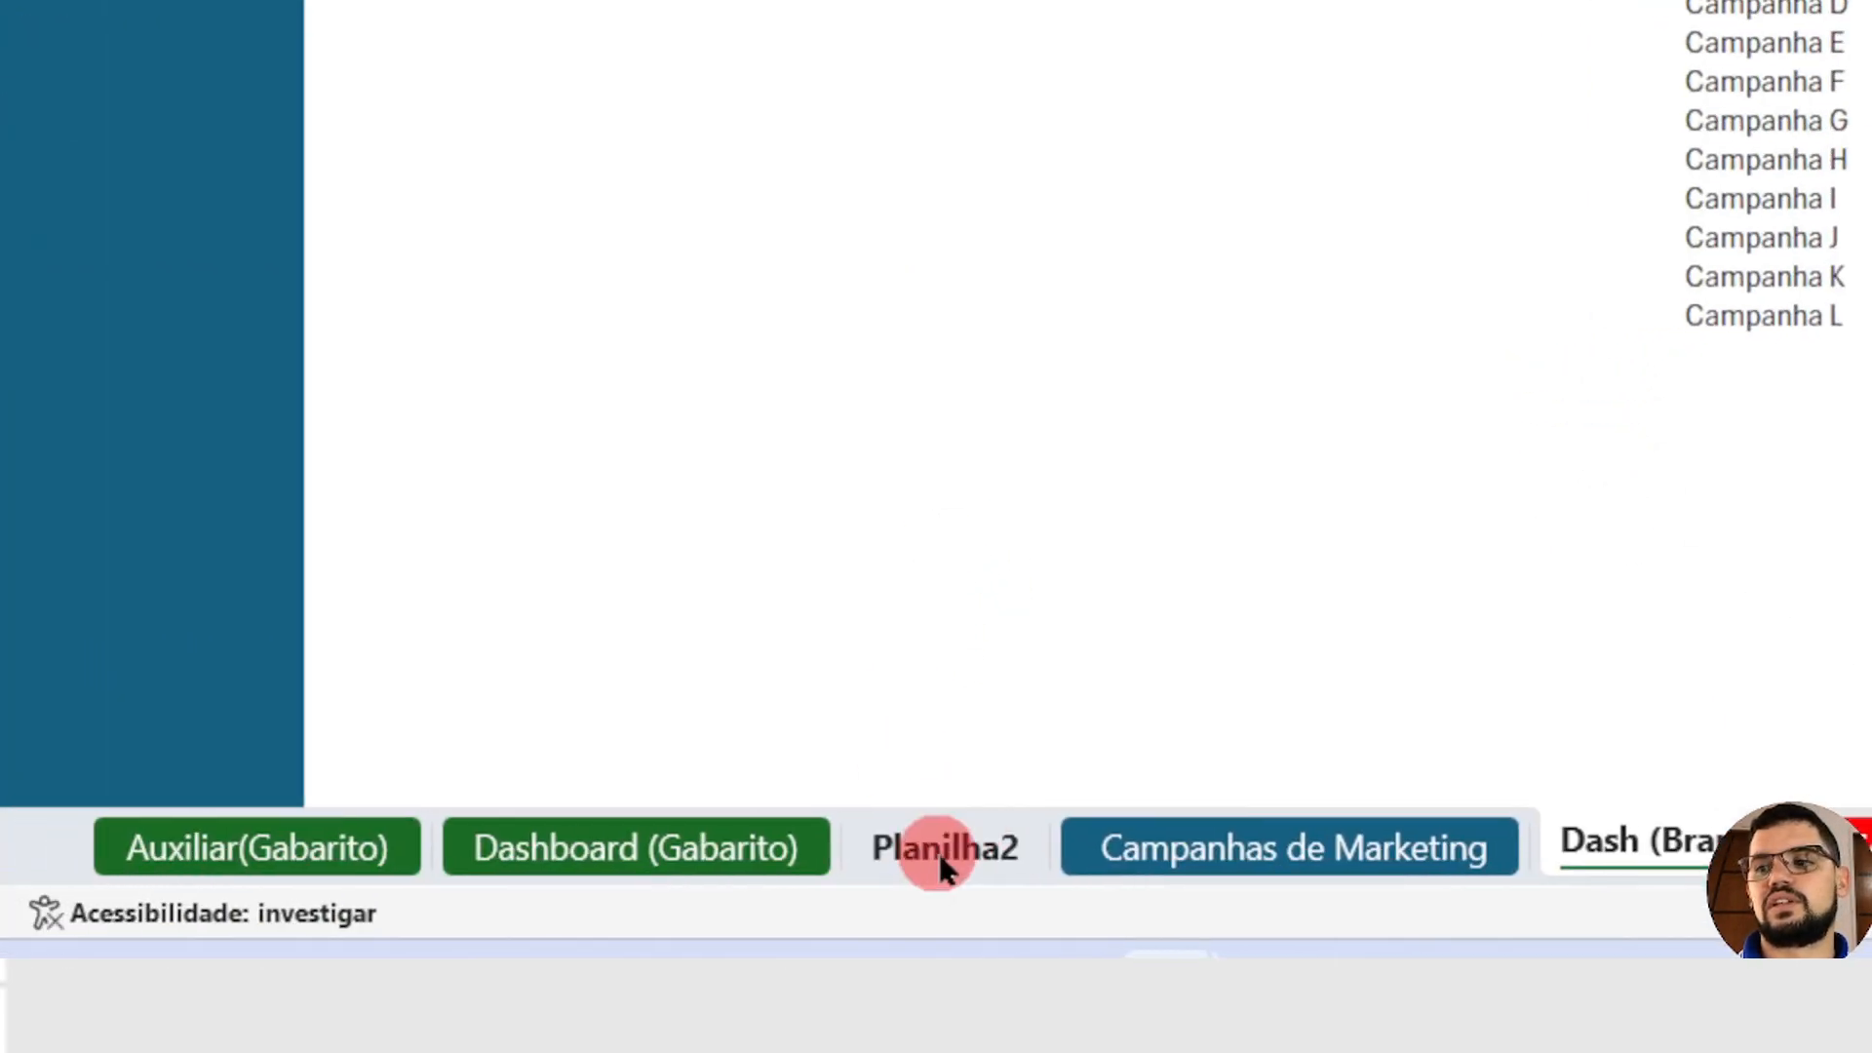
pyautogui.click(948, 840)
pyautogui.moveTo(1266, 846); pyautogui.dragTo(632, 844)
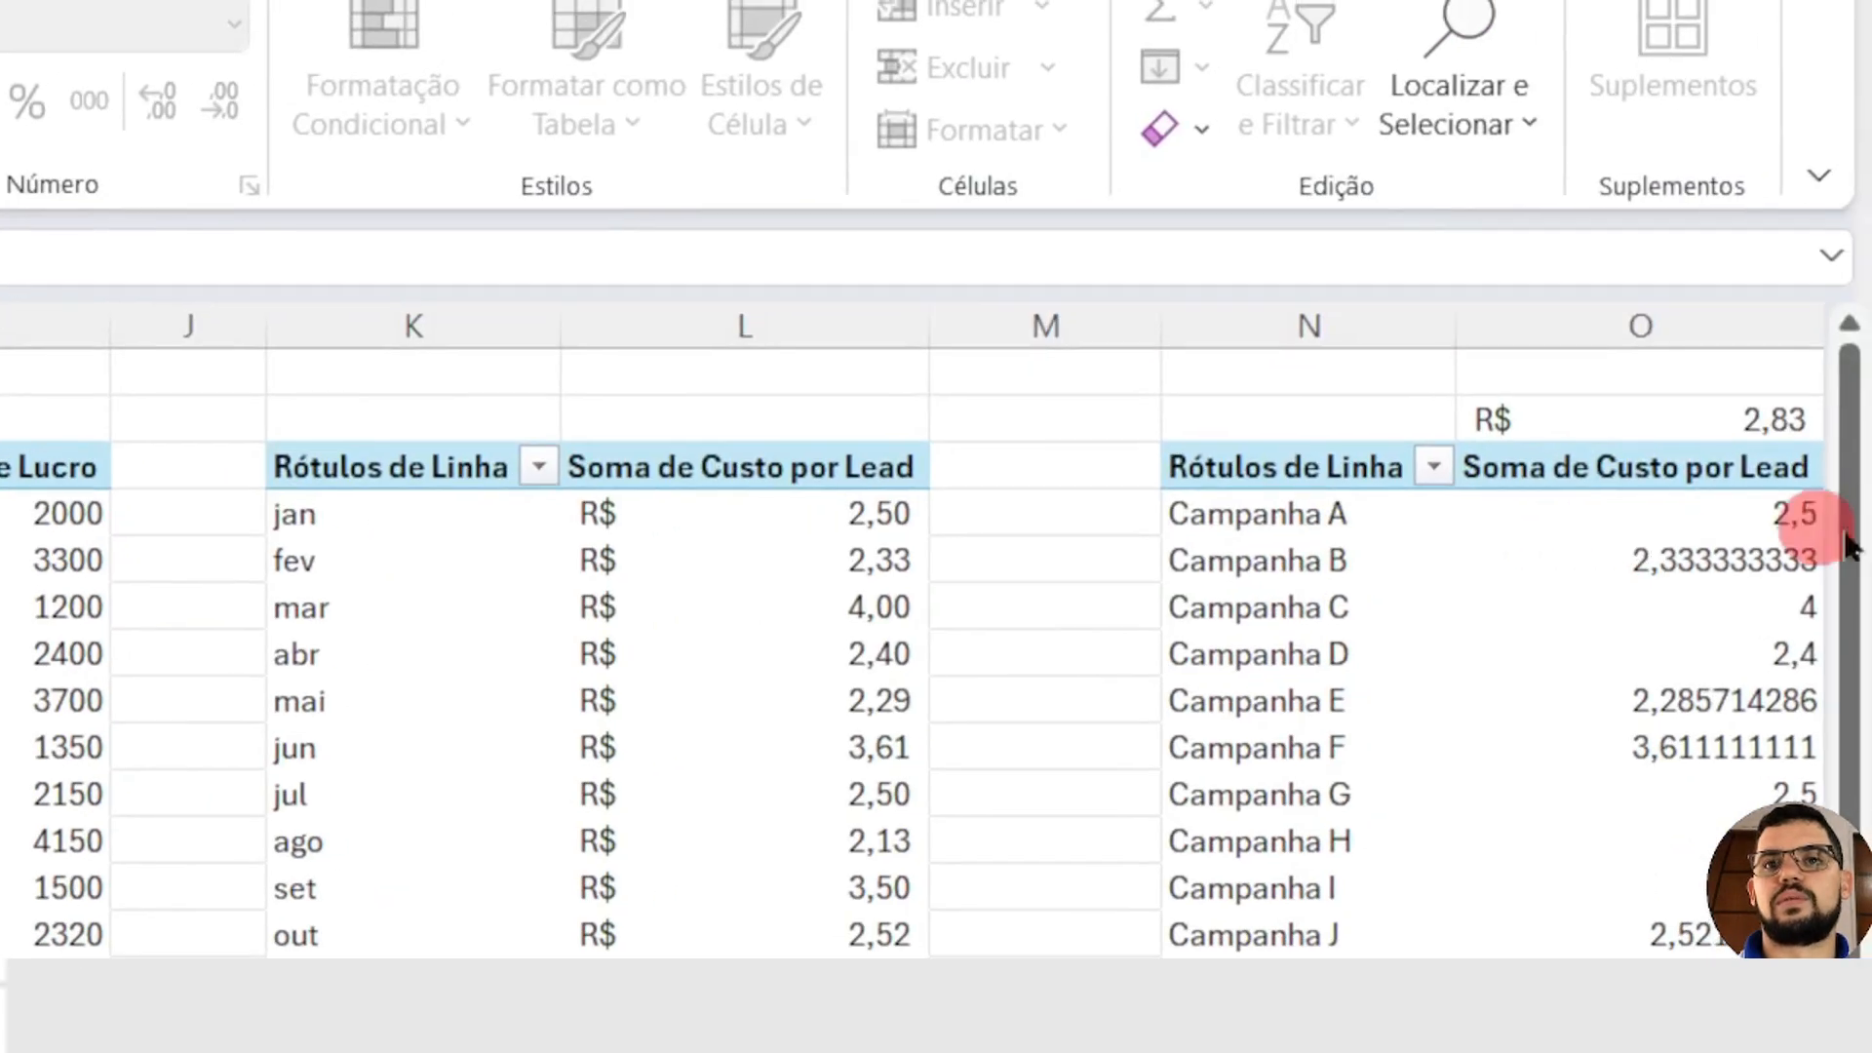
pyautogui.click(1646, 434)
pyautogui.hotkey('ctrl', 'c')
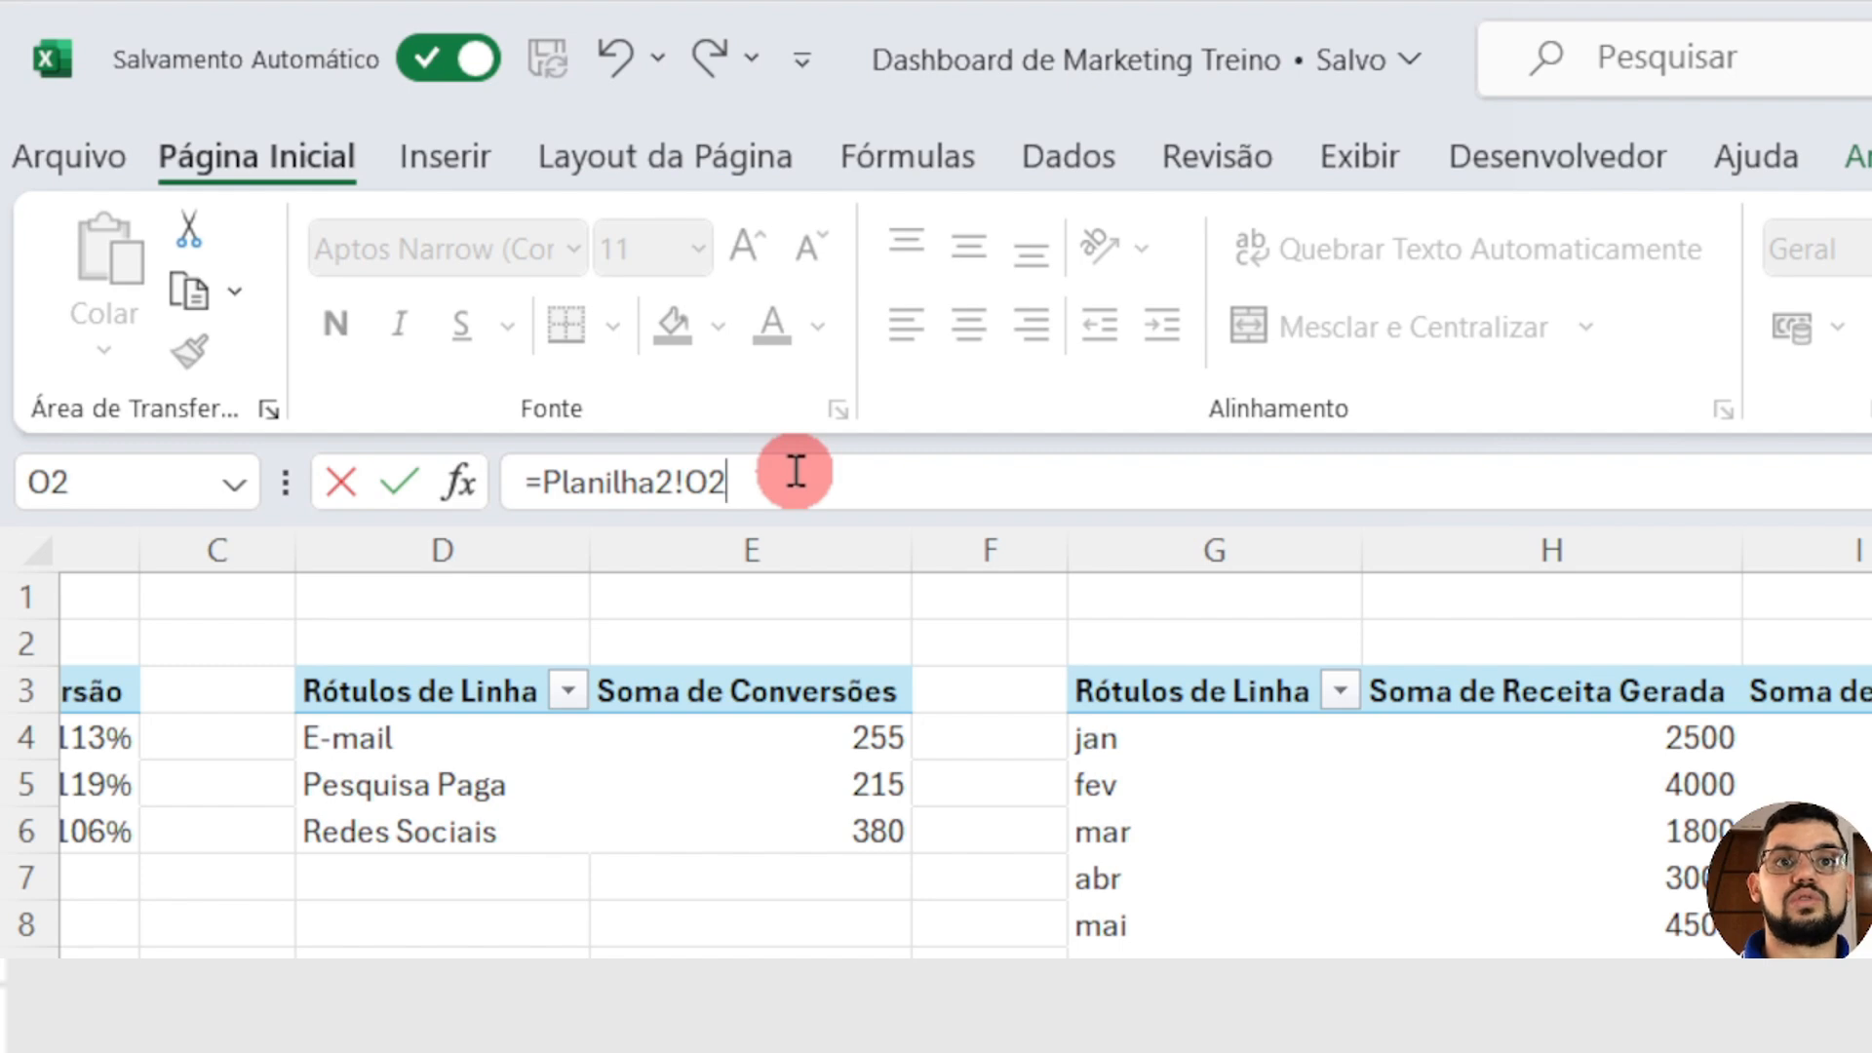
pyautogui.press('Return')
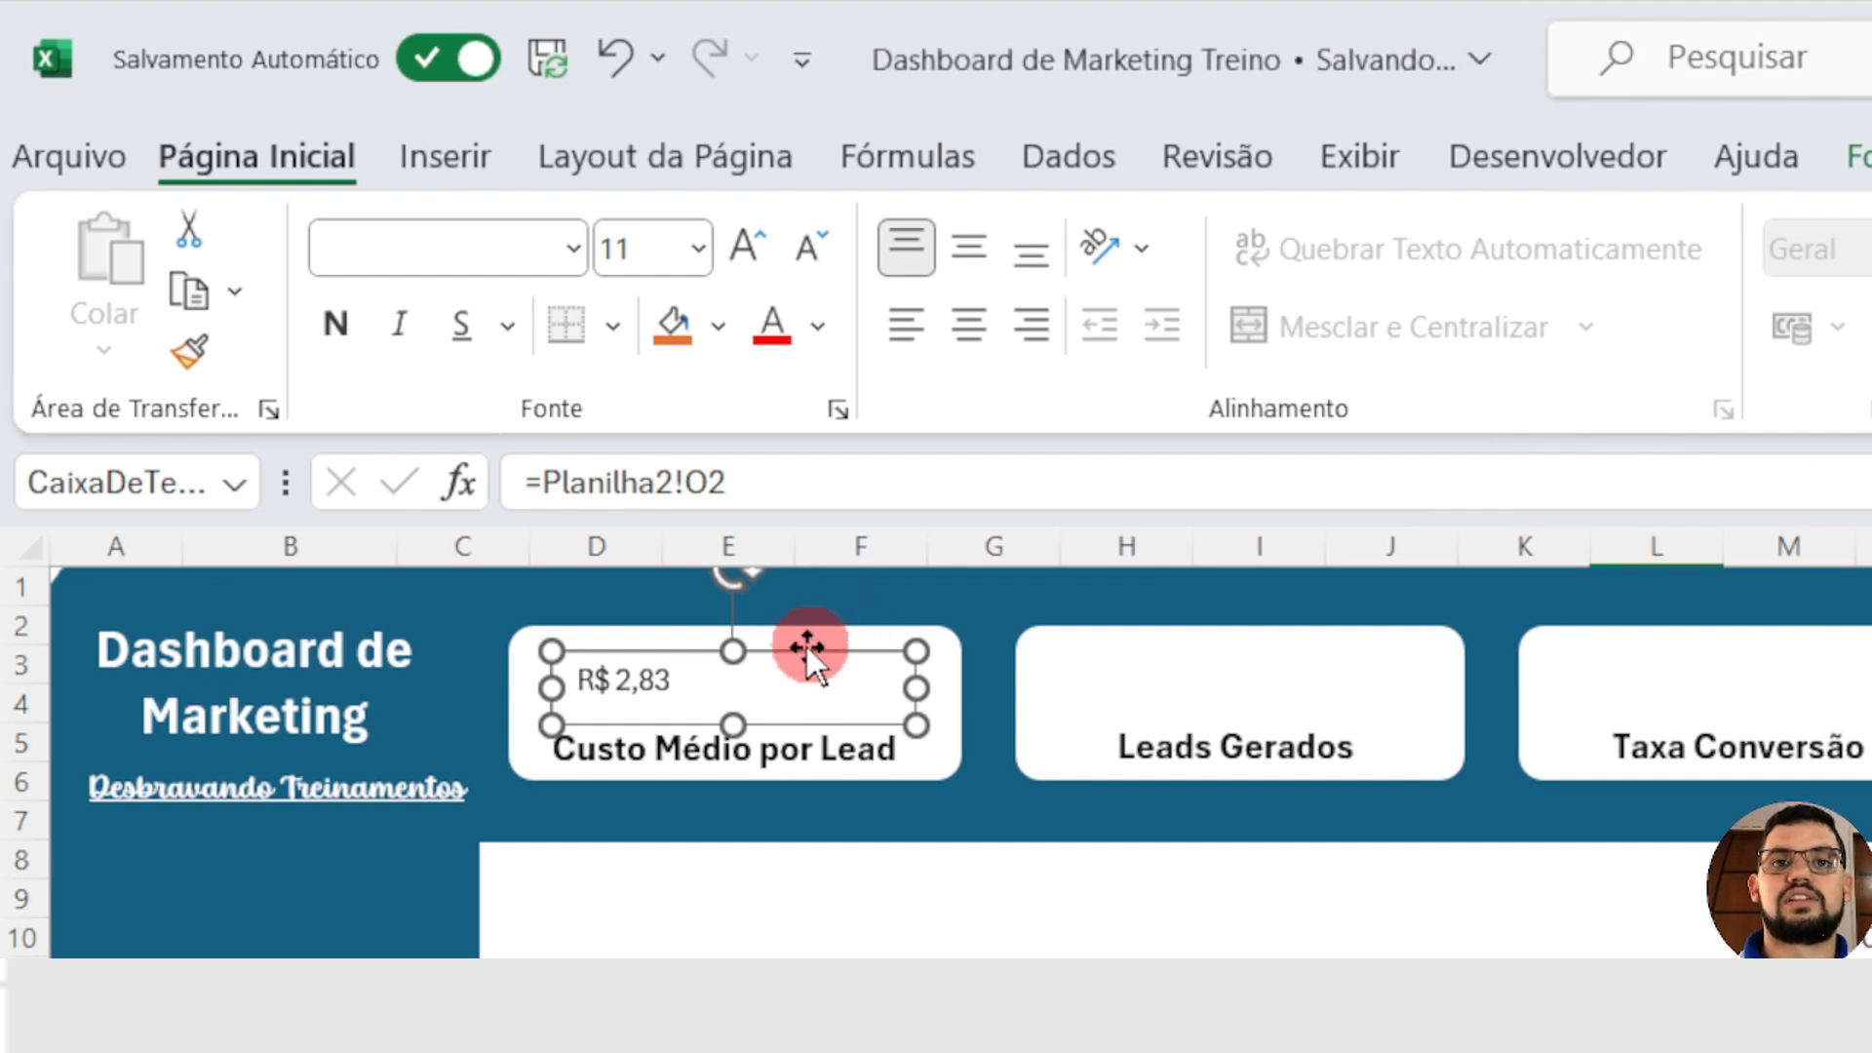
# Step: Duplicate the Custo Médio por Lead value text box into the Leads Gerados card and link the copy to =Planilha2!P2
pyautogui.keyDown('ctrl'); pyautogui.moveTo(805, 646); pyautogui.dragTo(846, 698); pyautogui.keyUp('ctrl')
pyautogui.moveTo(976, 670); pyautogui.dragTo(1349, 653)
pyautogui.click(839, 482)
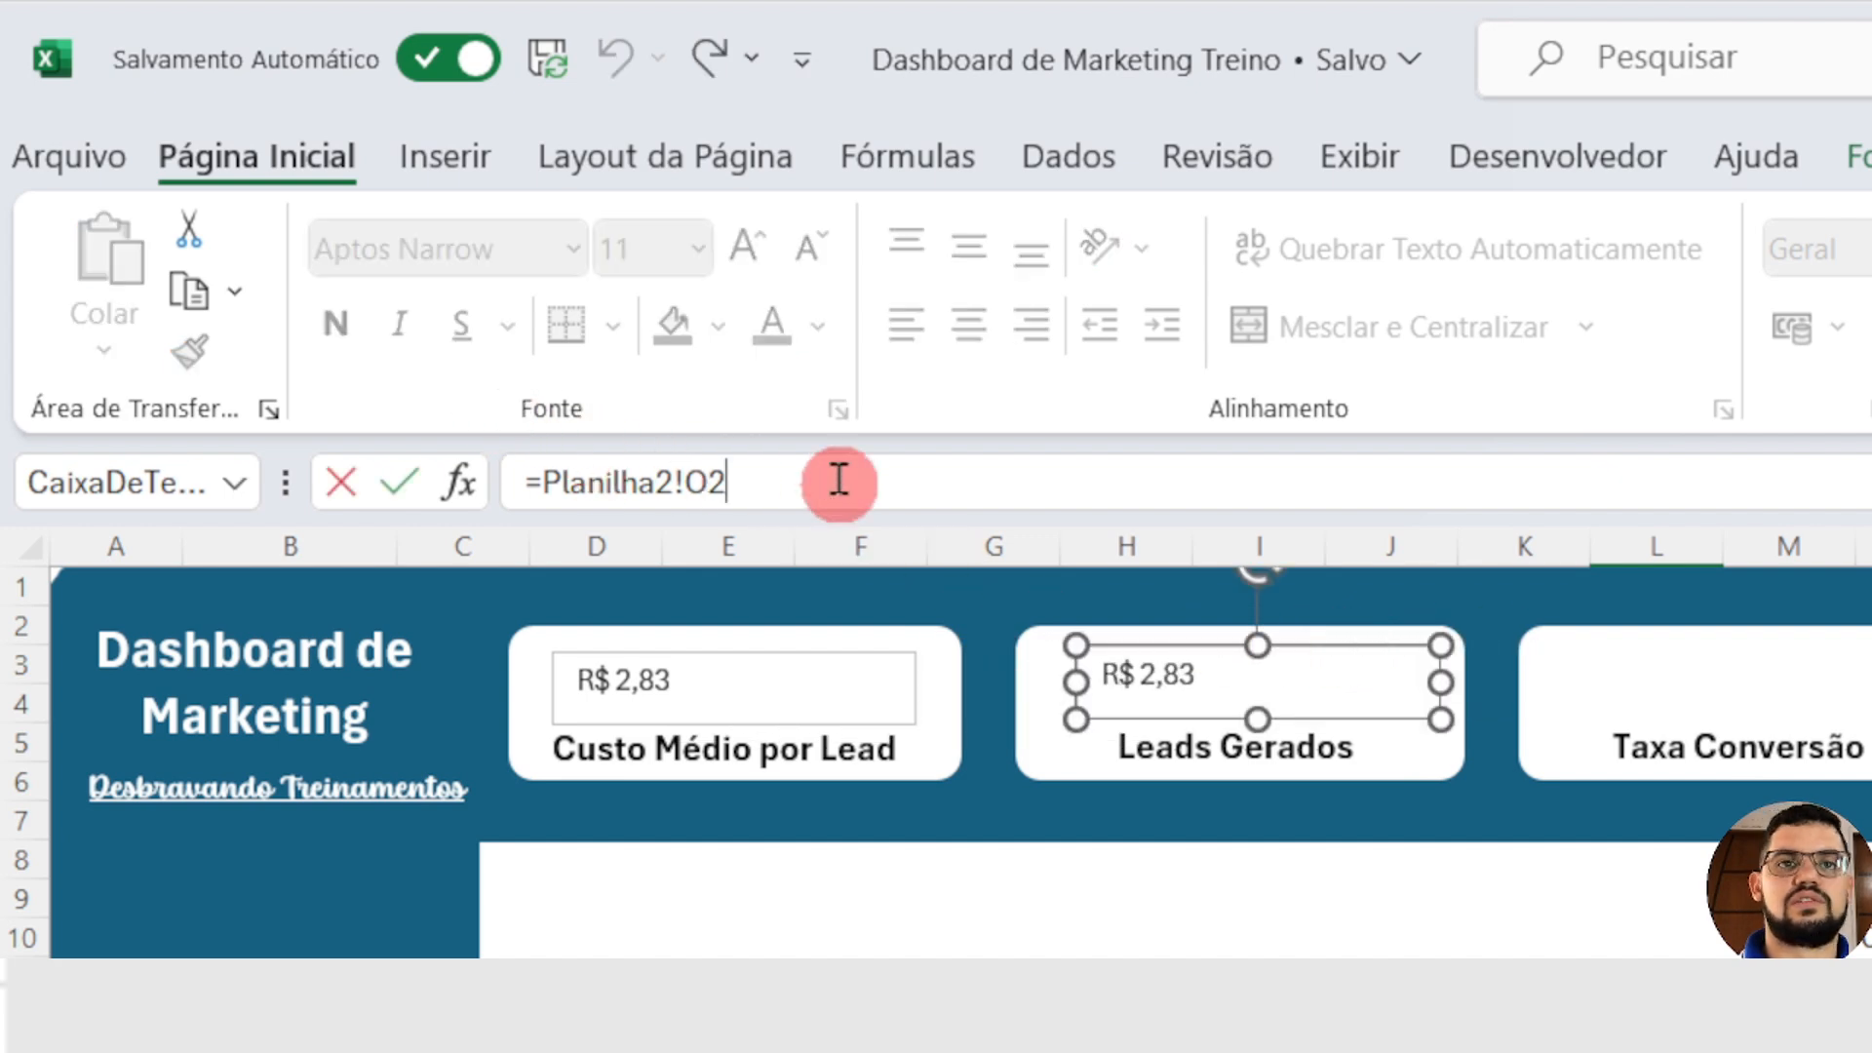
pyautogui.press('BackSpace')
pyautogui.press('BackSpace')
pyautogui.press('BackSpace')
pyautogui.press('BackSpace')
pyautogui.press('BackSpace')
pyautogui.press('BackSpace')
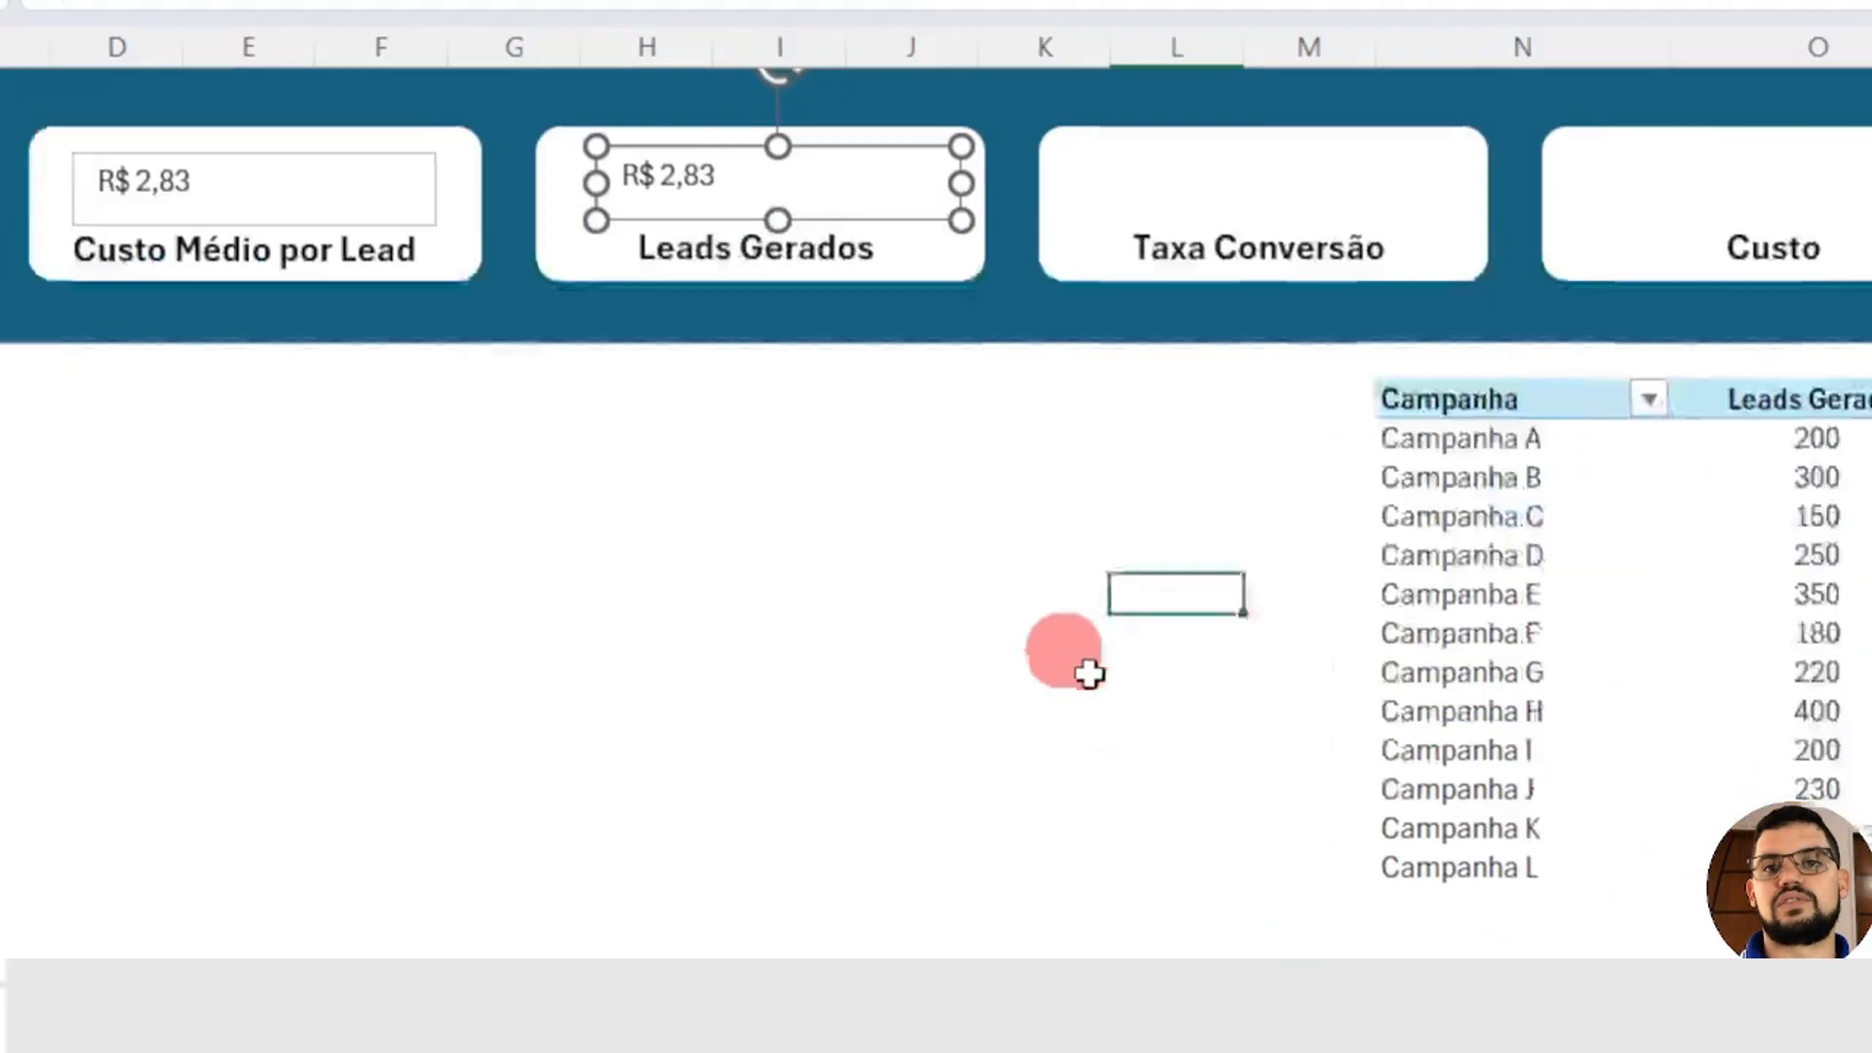
pyautogui.click(606, 871)
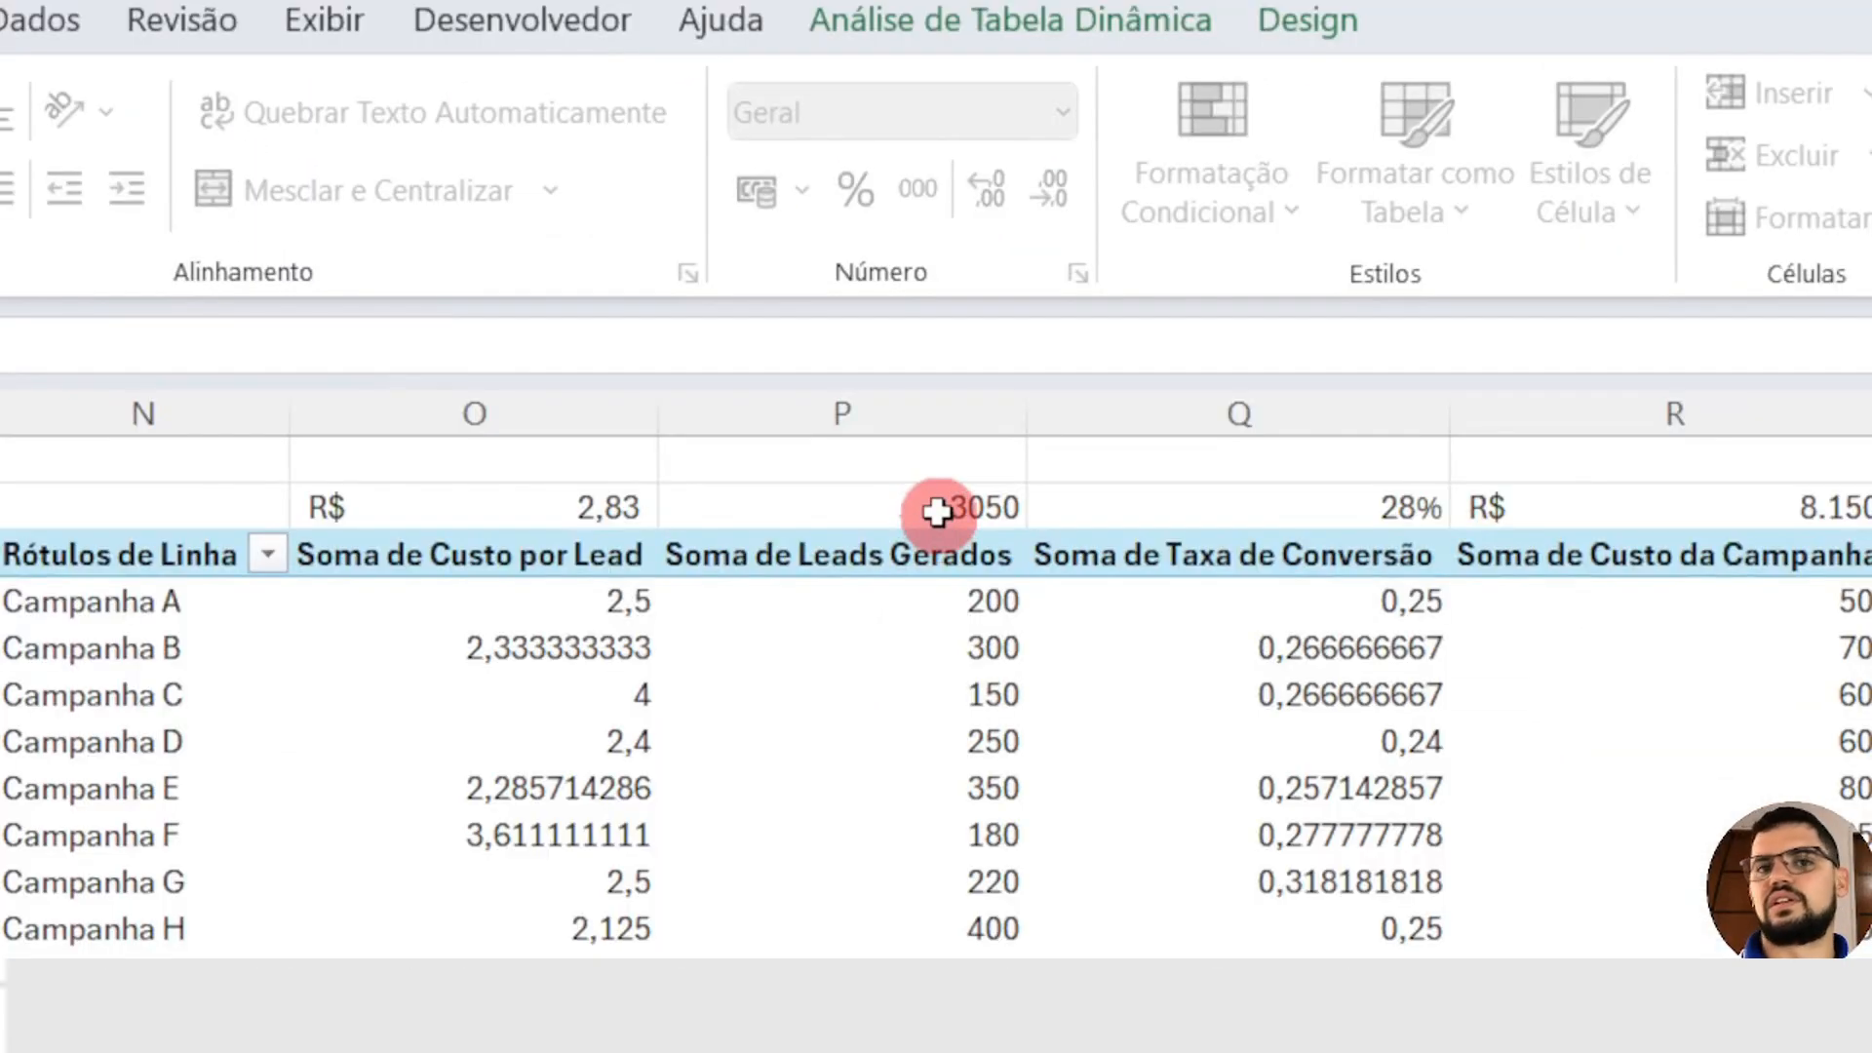
pyautogui.hotkey('ctrl', 'c')
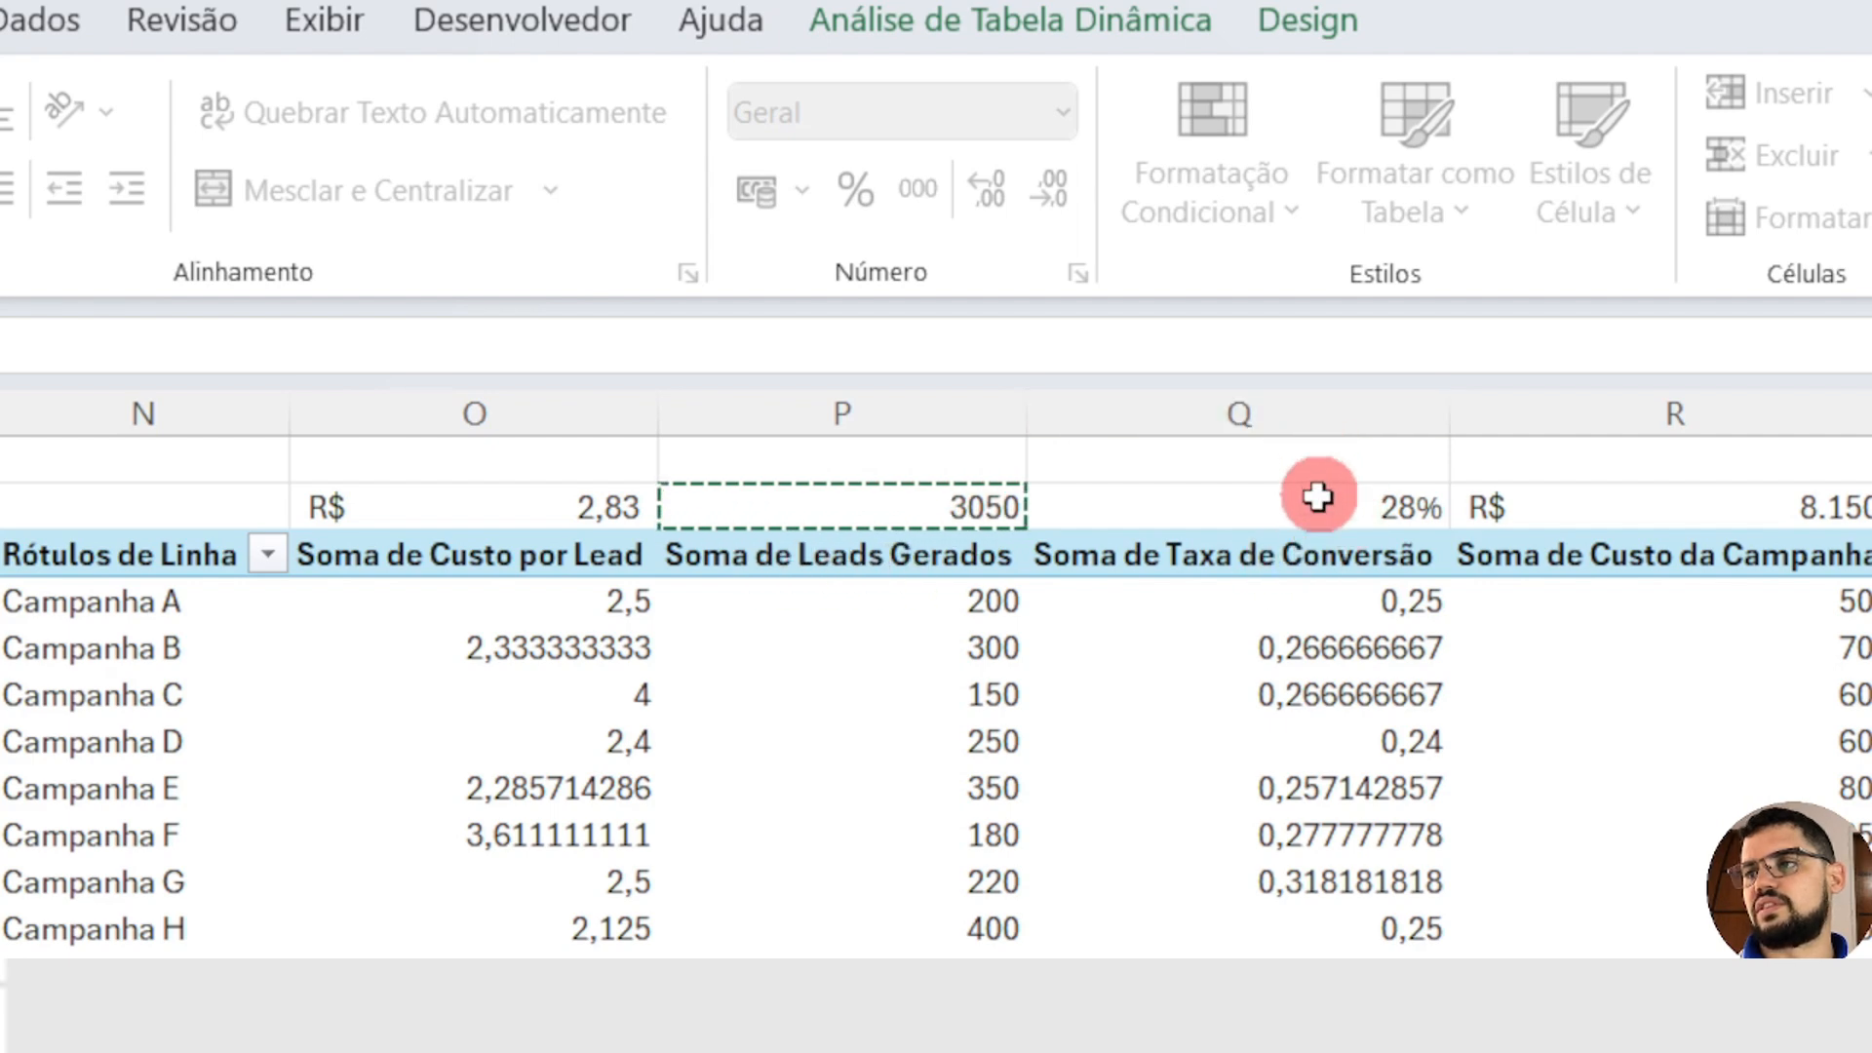
pyautogui.click(243, 559)
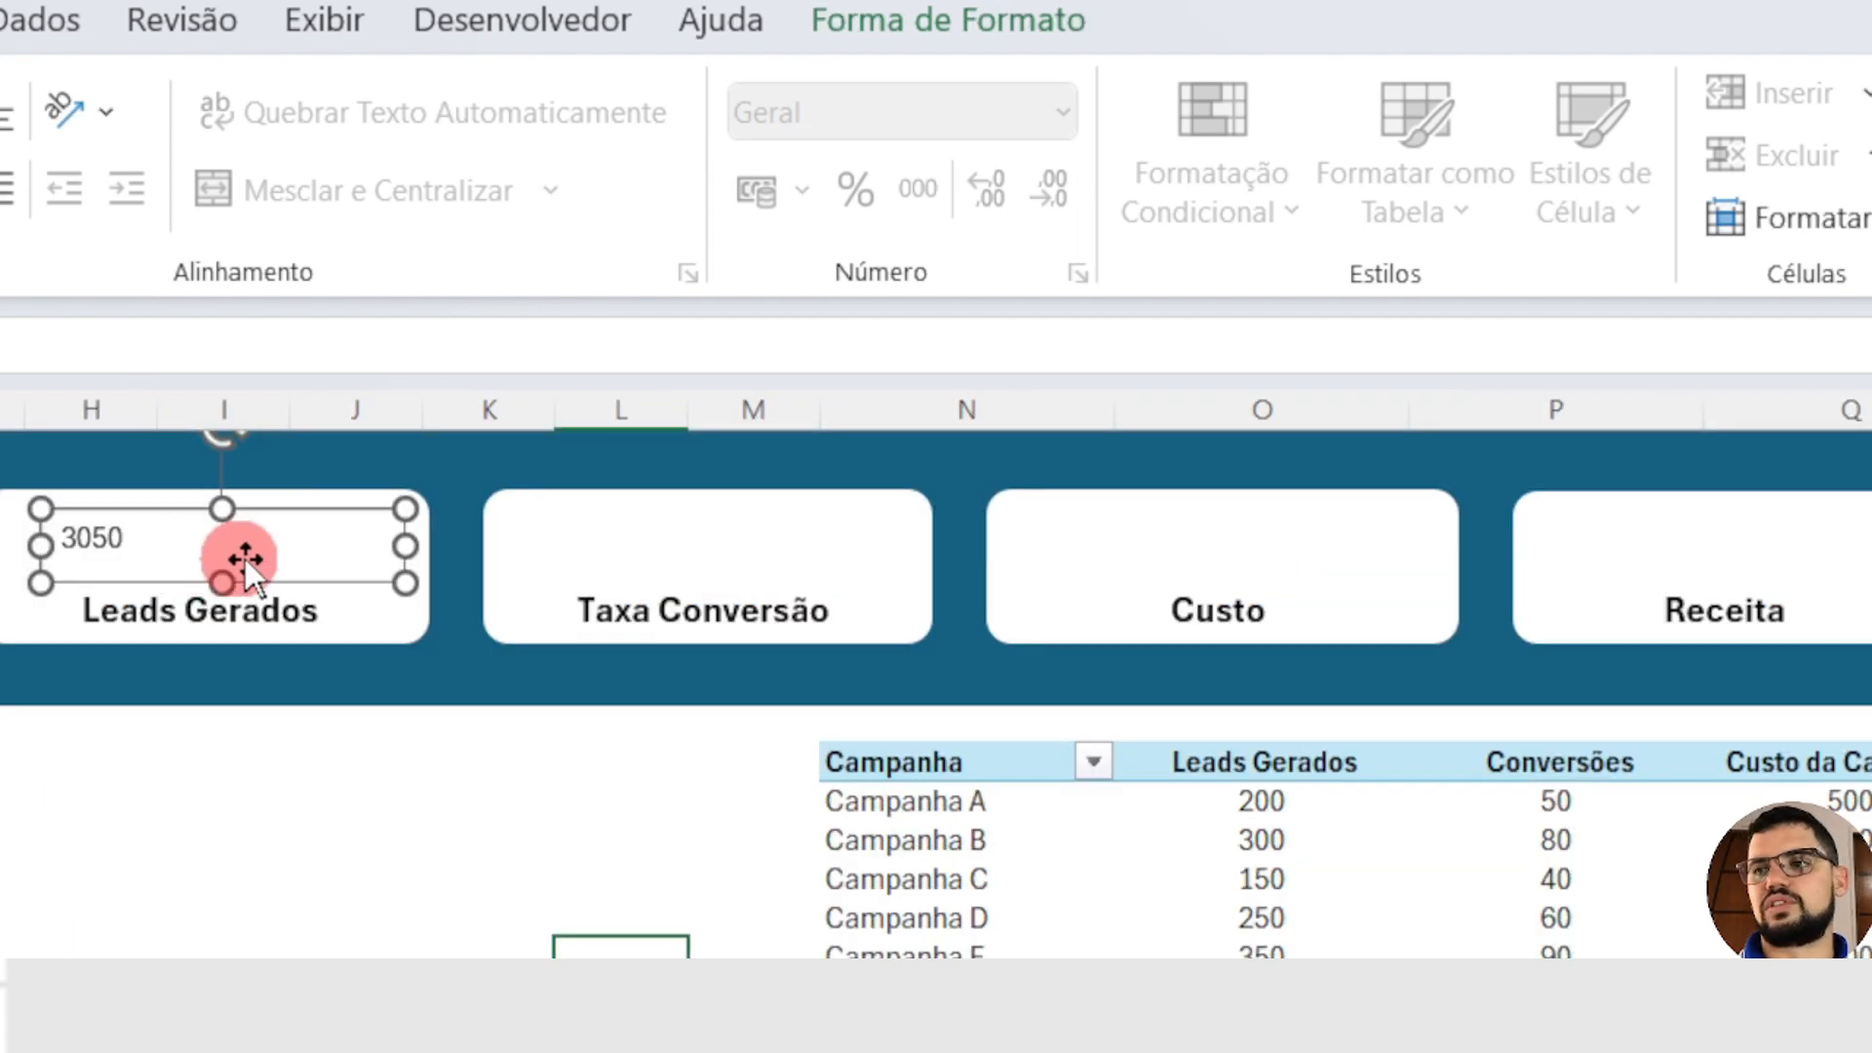
# Step: Duplicate the Leads Gerados value text box into the Taxa Conversão card and link the copy to =Planilha2!Q2
pyautogui.moveTo(237, 560); pyautogui.dragTo(808, 581)
pyautogui.click(897, 496)
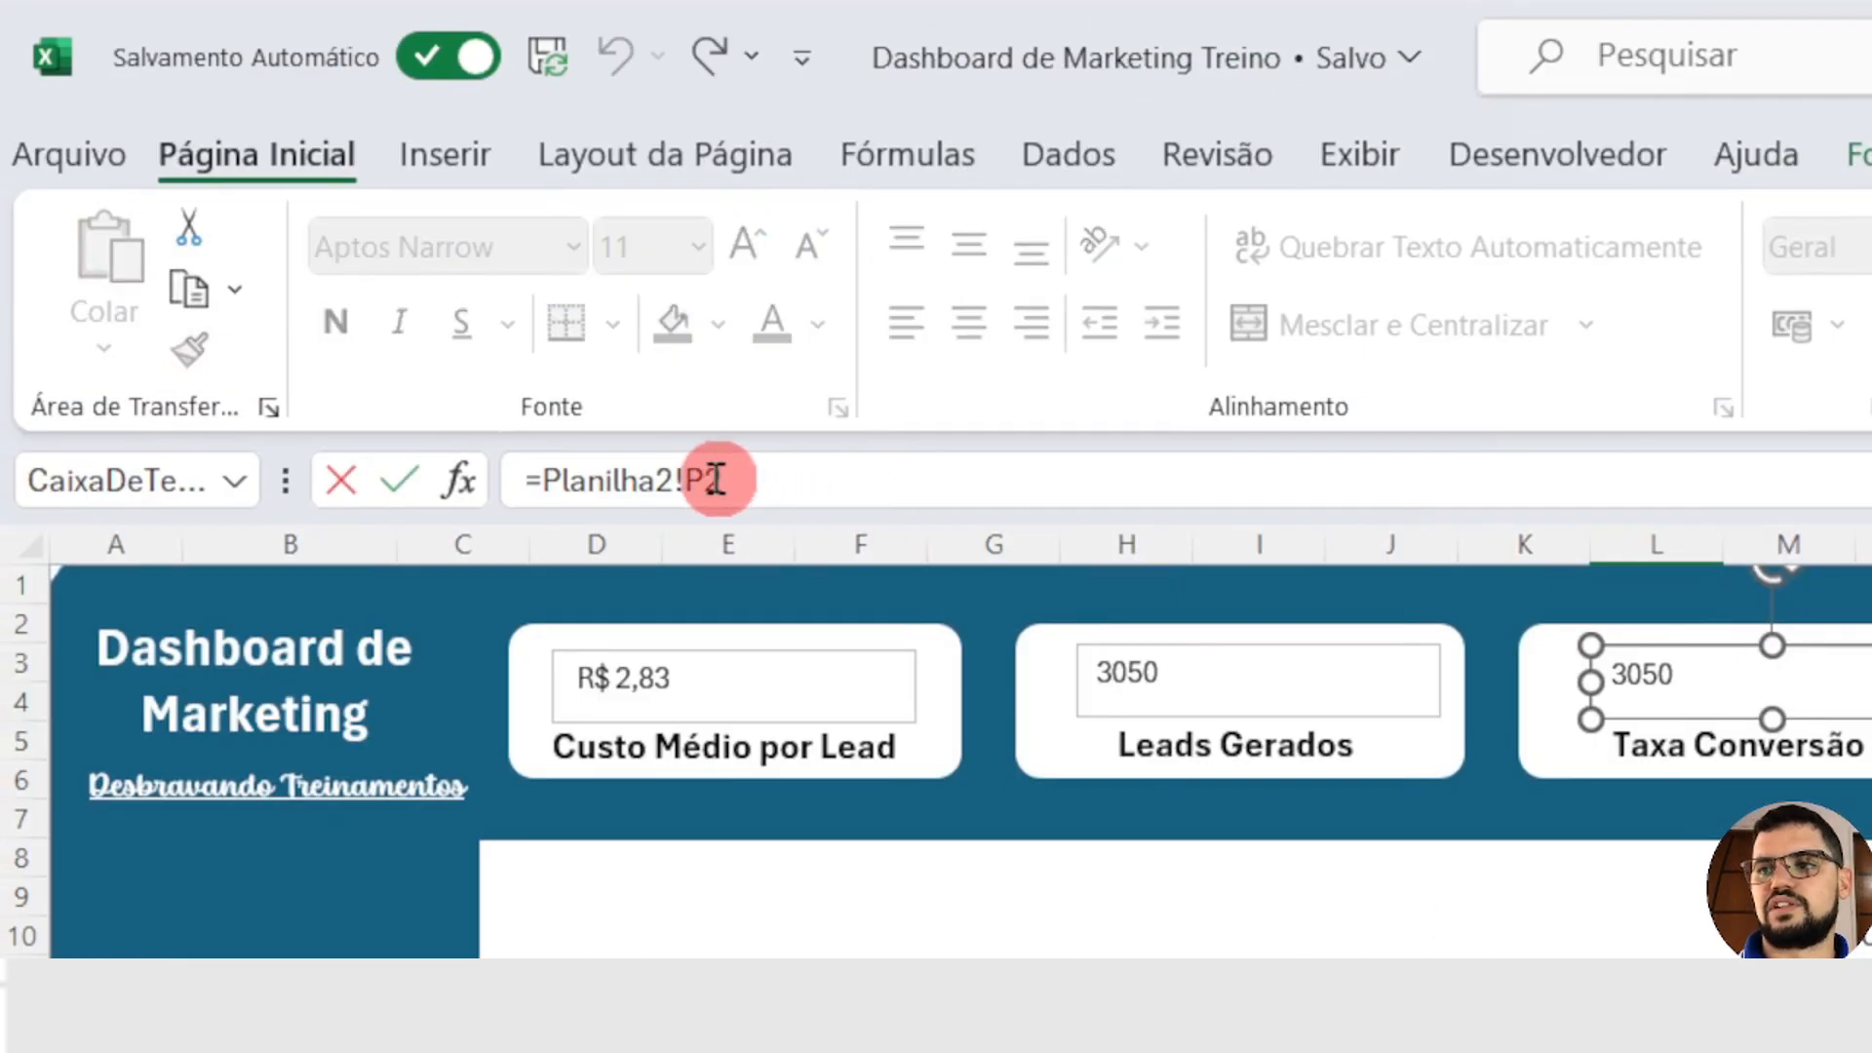
pyautogui.write('Q')
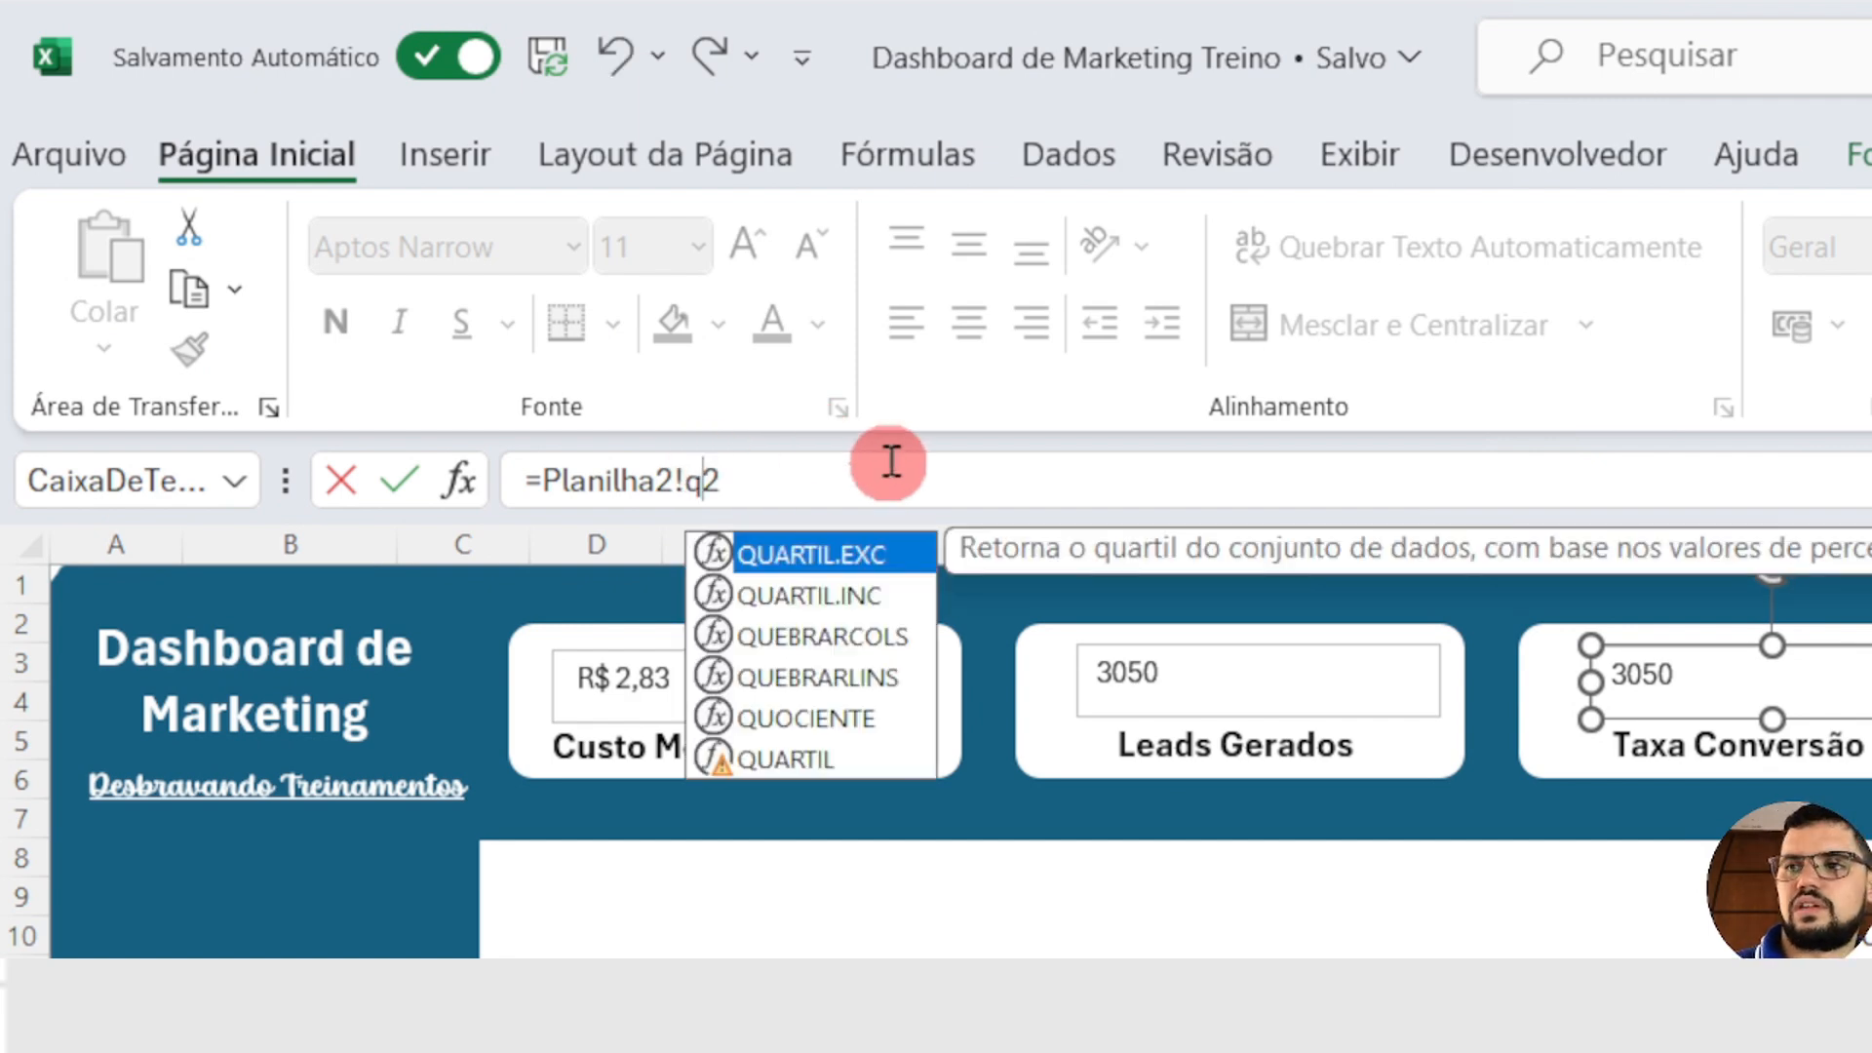
pyautogui.press('Return')
# Step: Duplicate the Taxa Conversão value text box into the Custo card and link the copy to =Planilha2!R2
pyautogui.moveTo(1076, 491); pyautogui.dragTo(1023, 522)
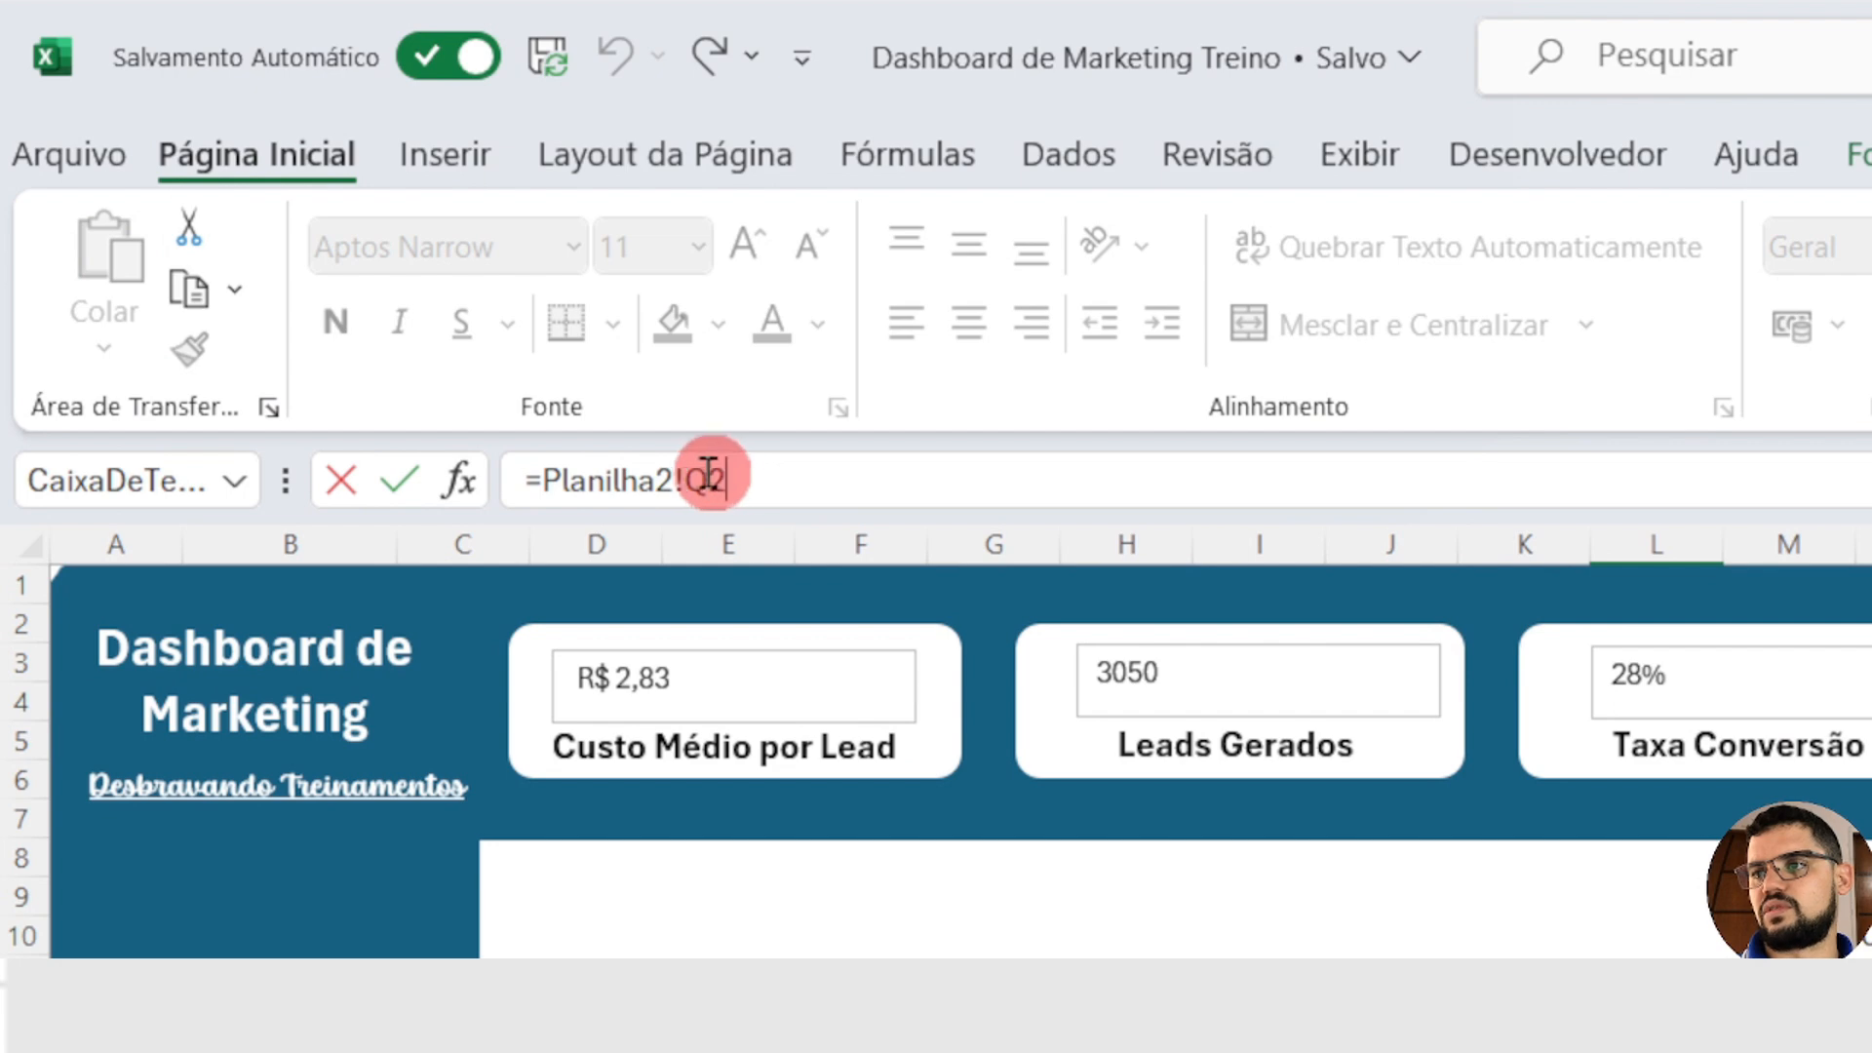
pyautogui.click(704, 478)
pyautogui.press('BackSpace')
pyautogui.write('R')
pyautogui.press('Return')
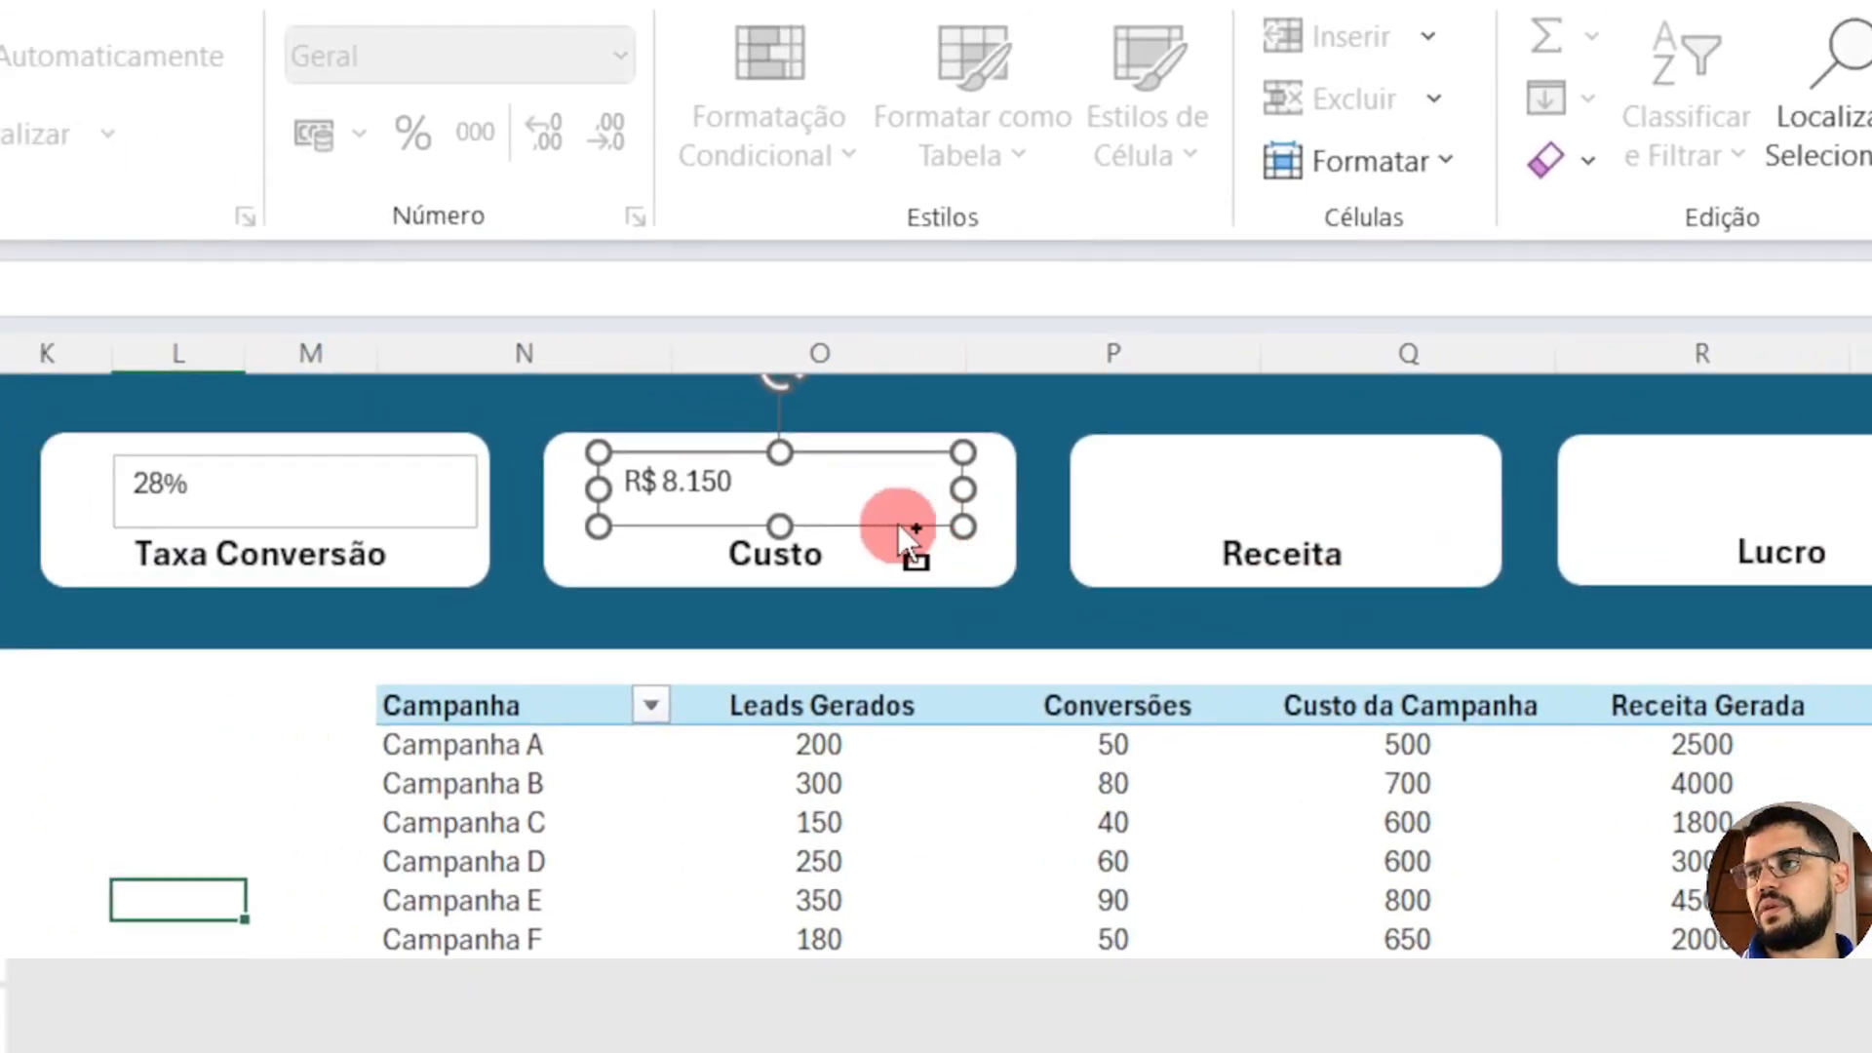
# Step: Duplicate the Custo value text box into the Receita card and link the copy to =Planilha2!S2
pyautogui.moveTo(898, 524); pyautogui.dragTo(1369, 529)
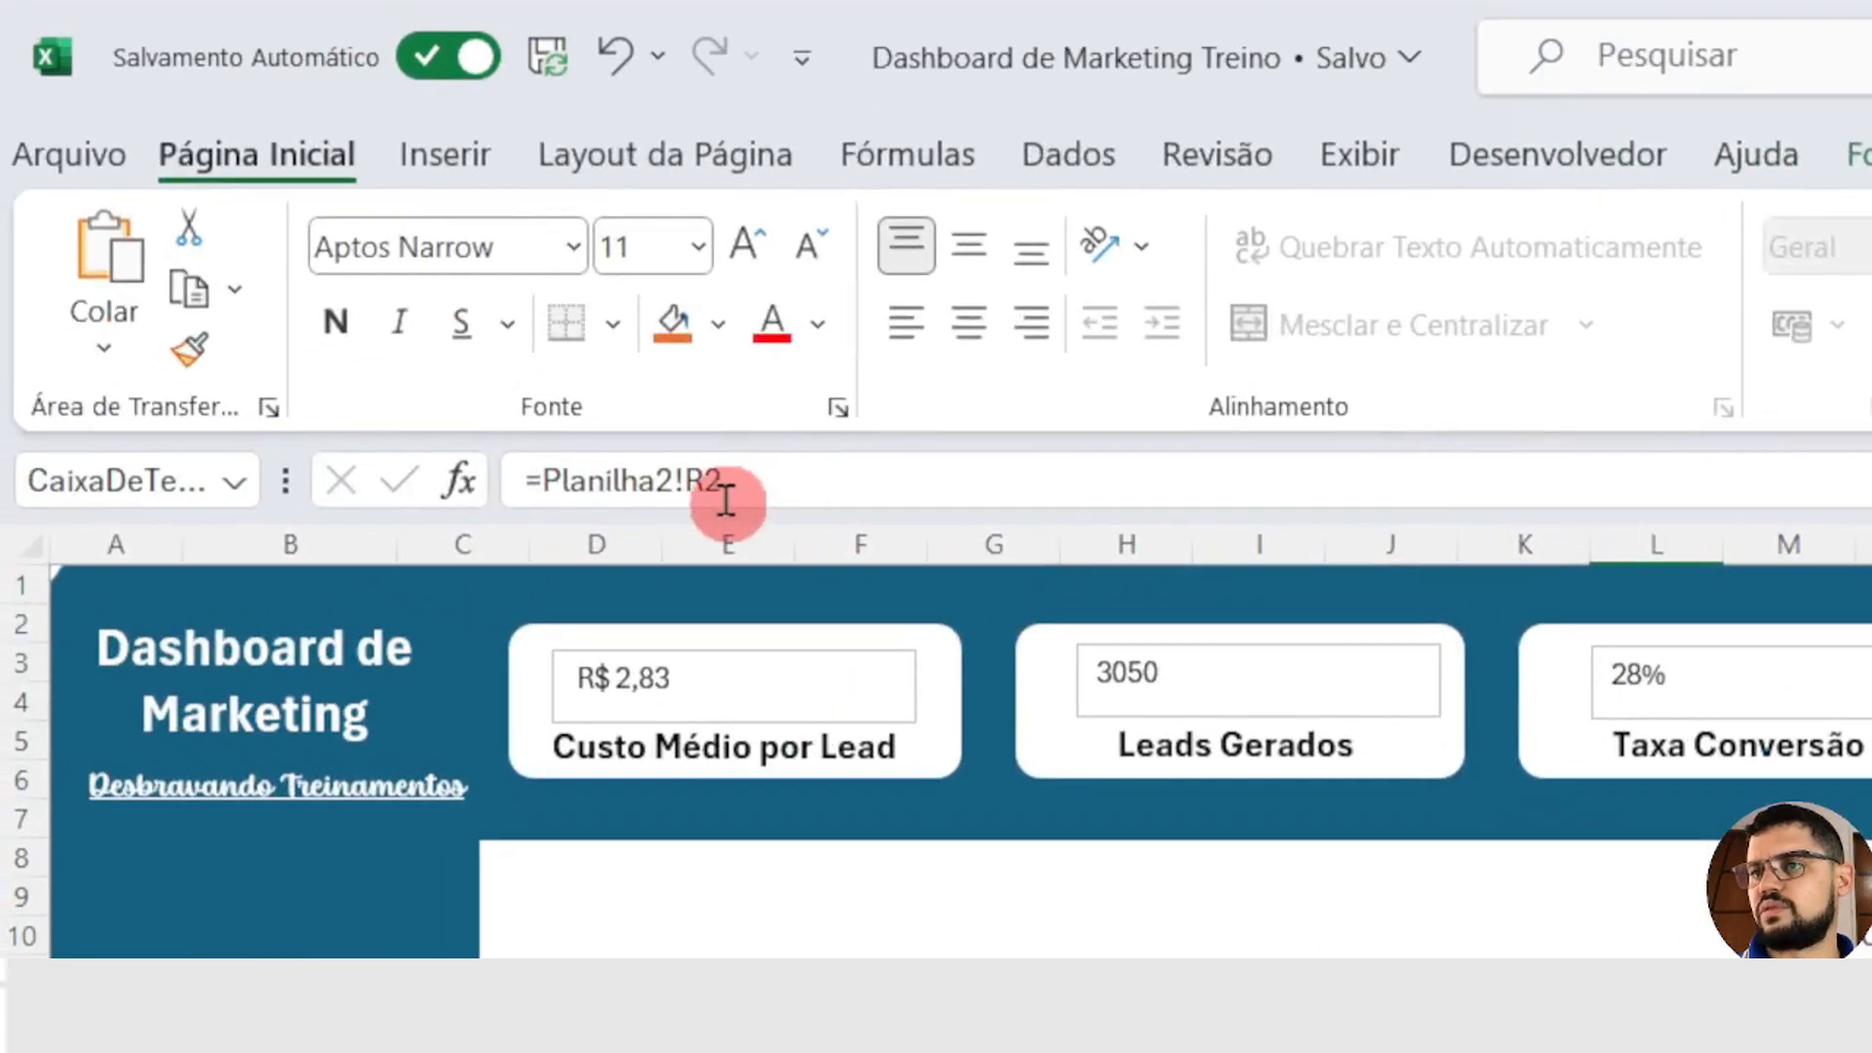
pyautogui.click(724, 483)
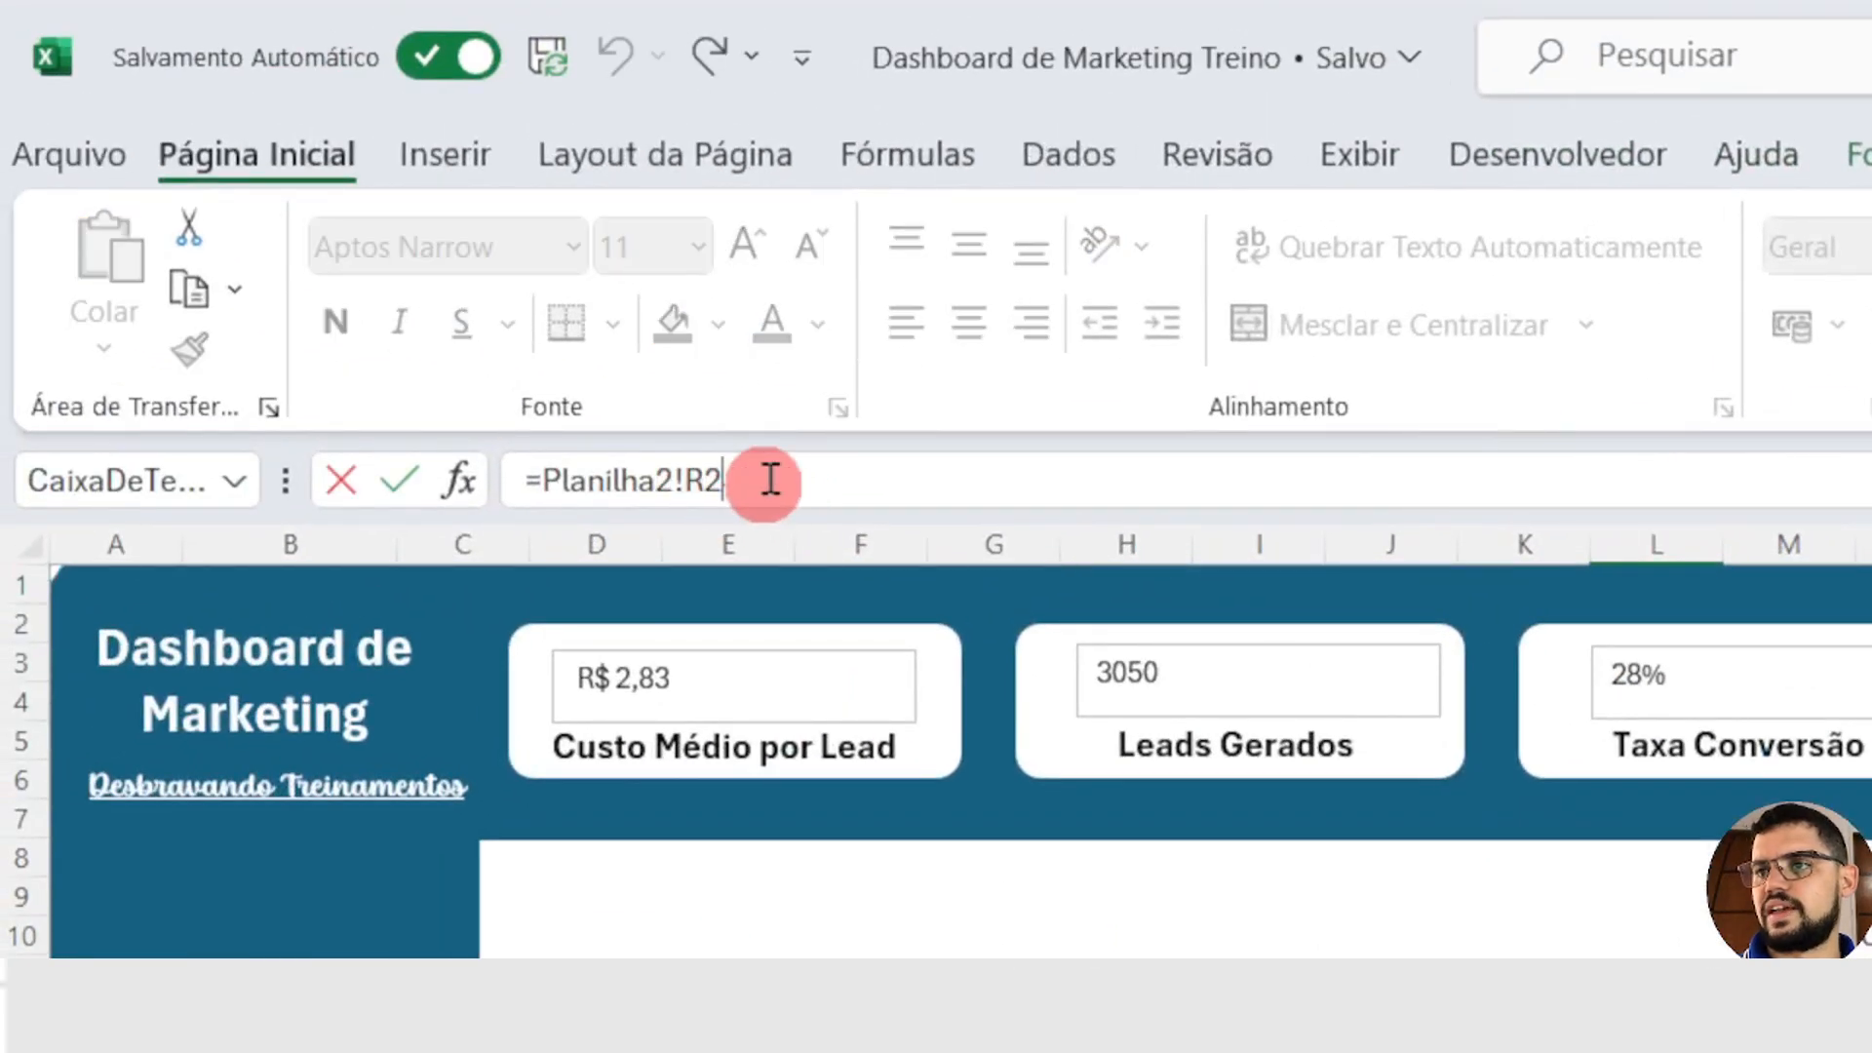
pyautogui.click(704, 478)
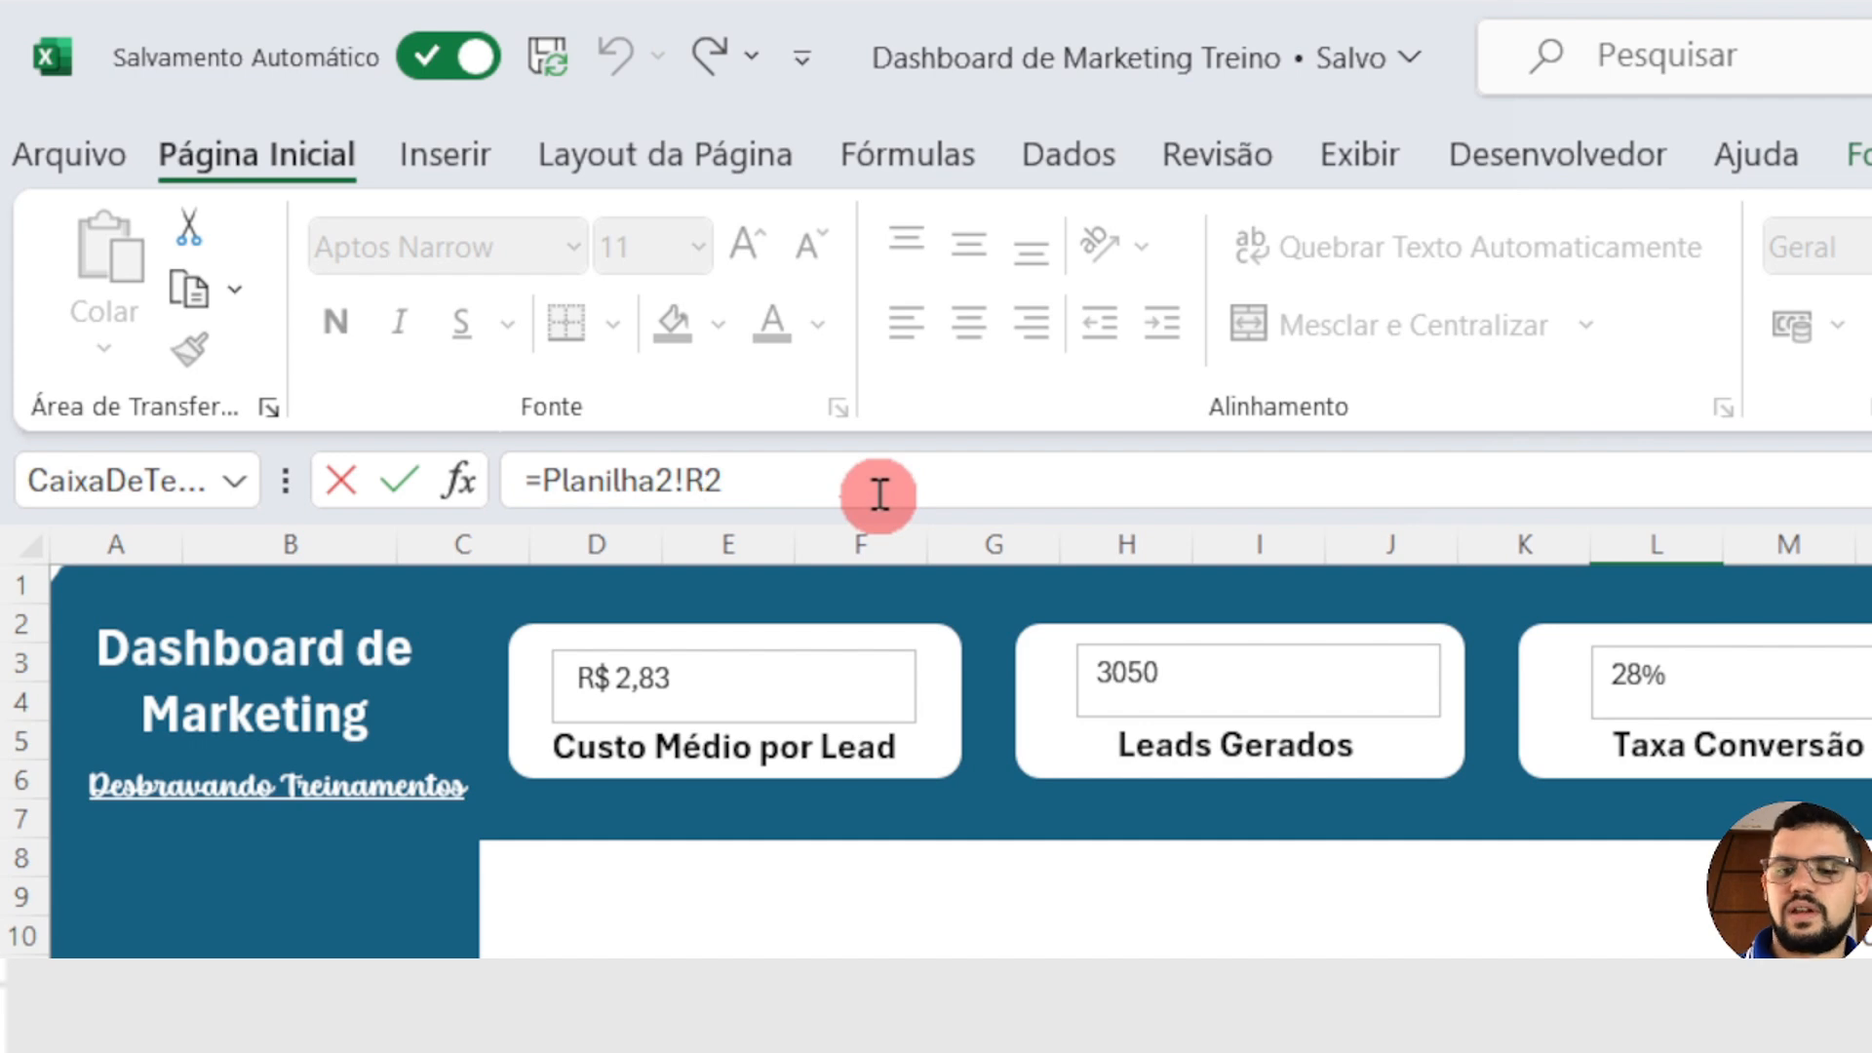
pyautogui.write('S')
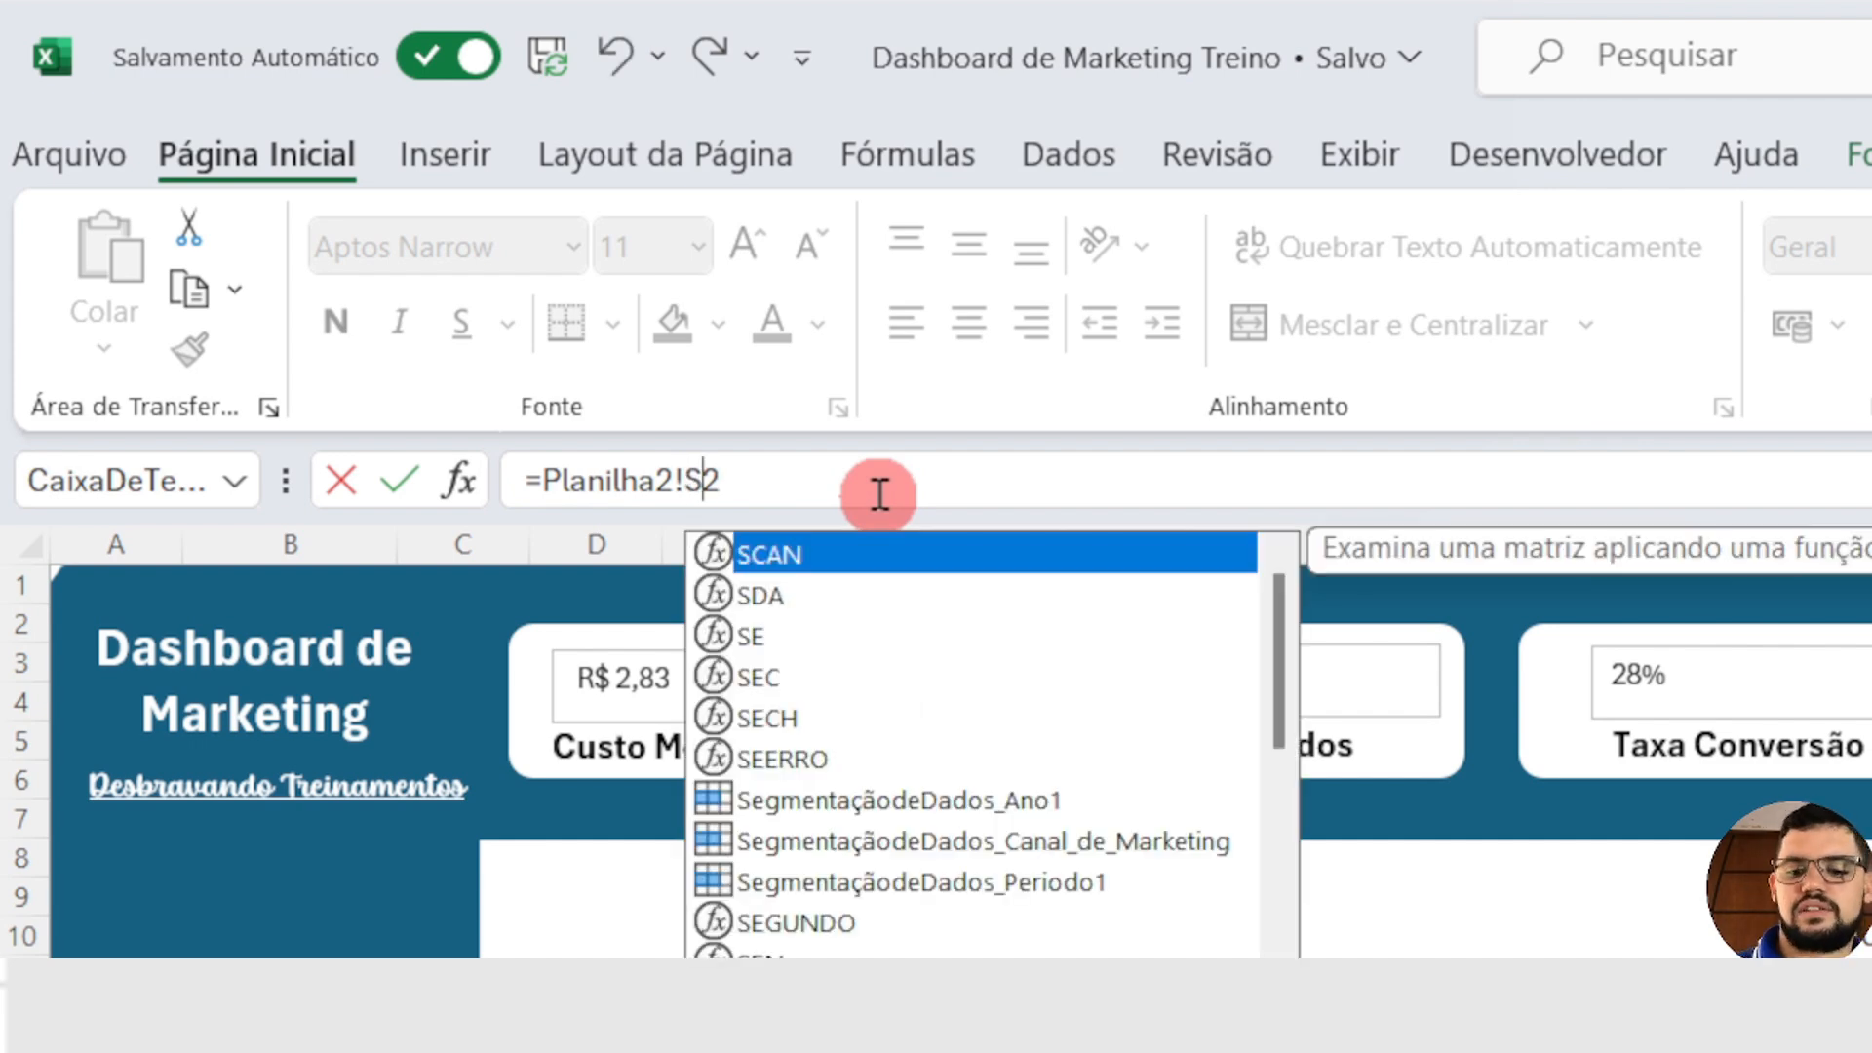
pyautogui.press('Return')
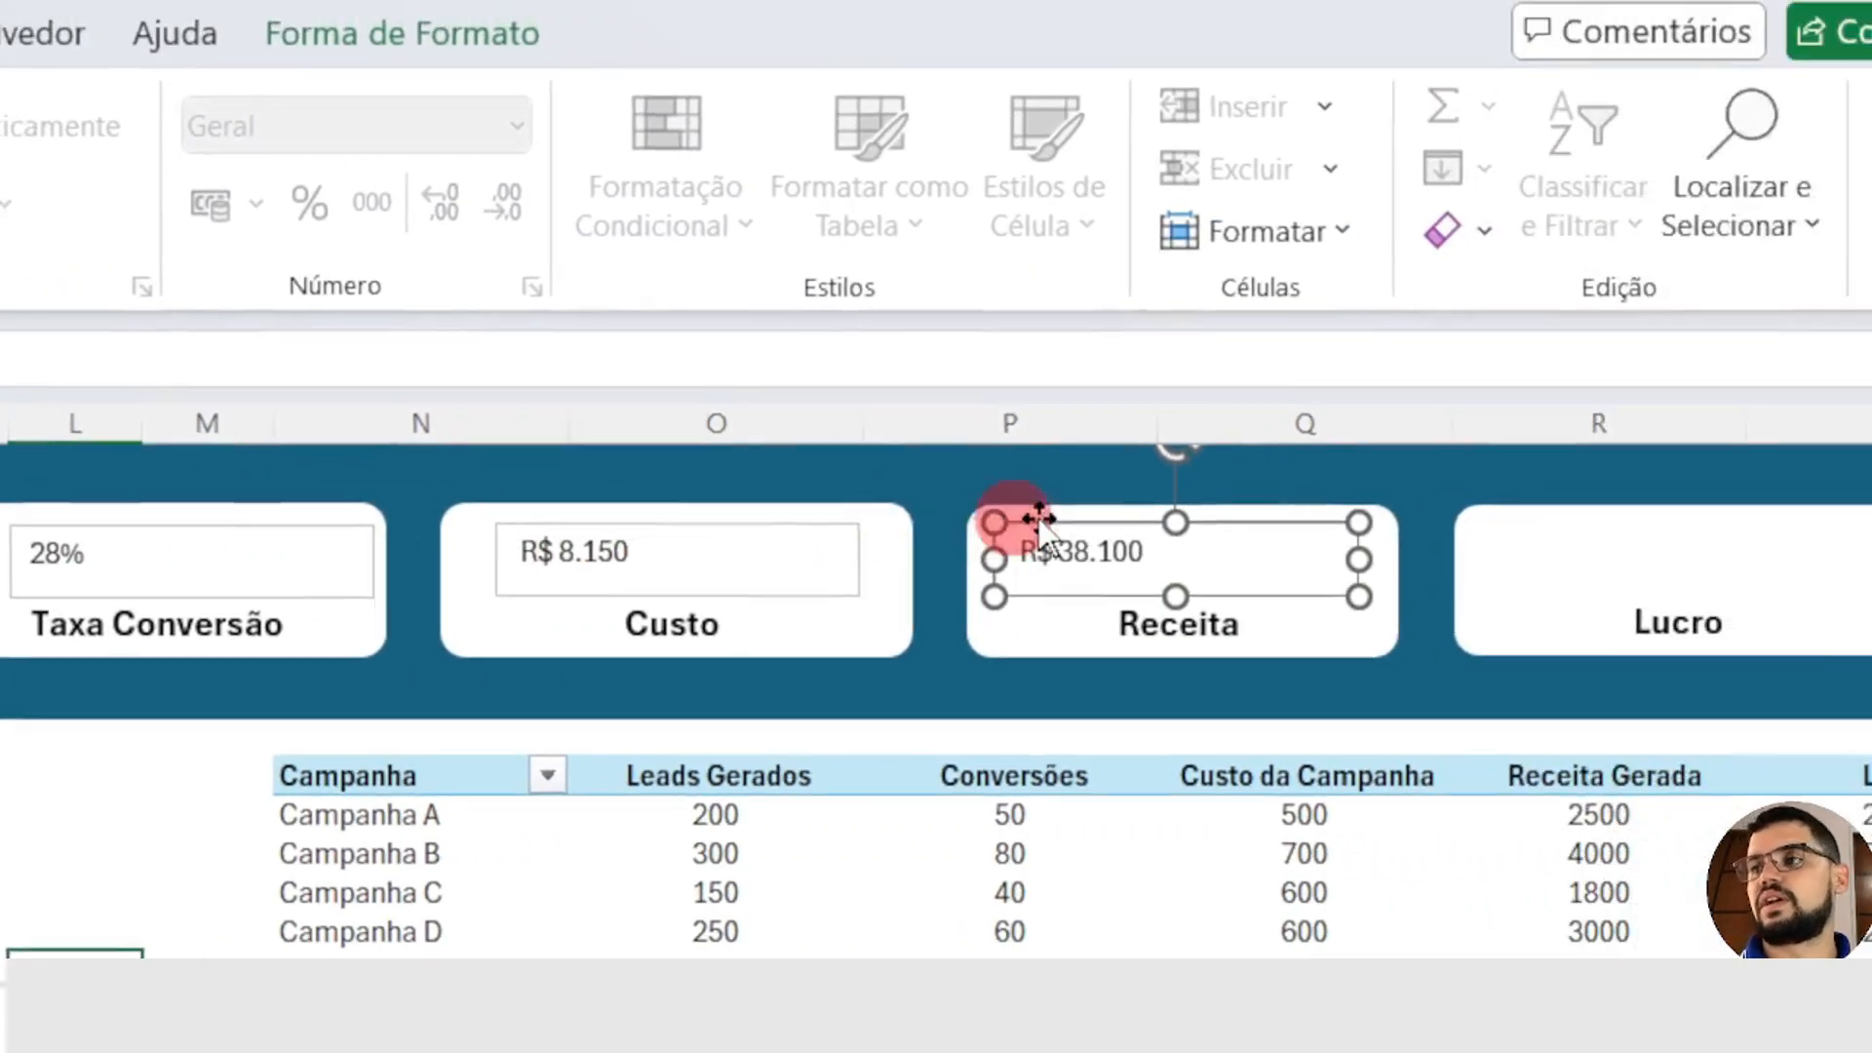
# Step: Duplicate the Receita value text box into the Lucro card and link the copy to =Planilha2!T2
pyautogui.hotkey('ctrl', 'd')
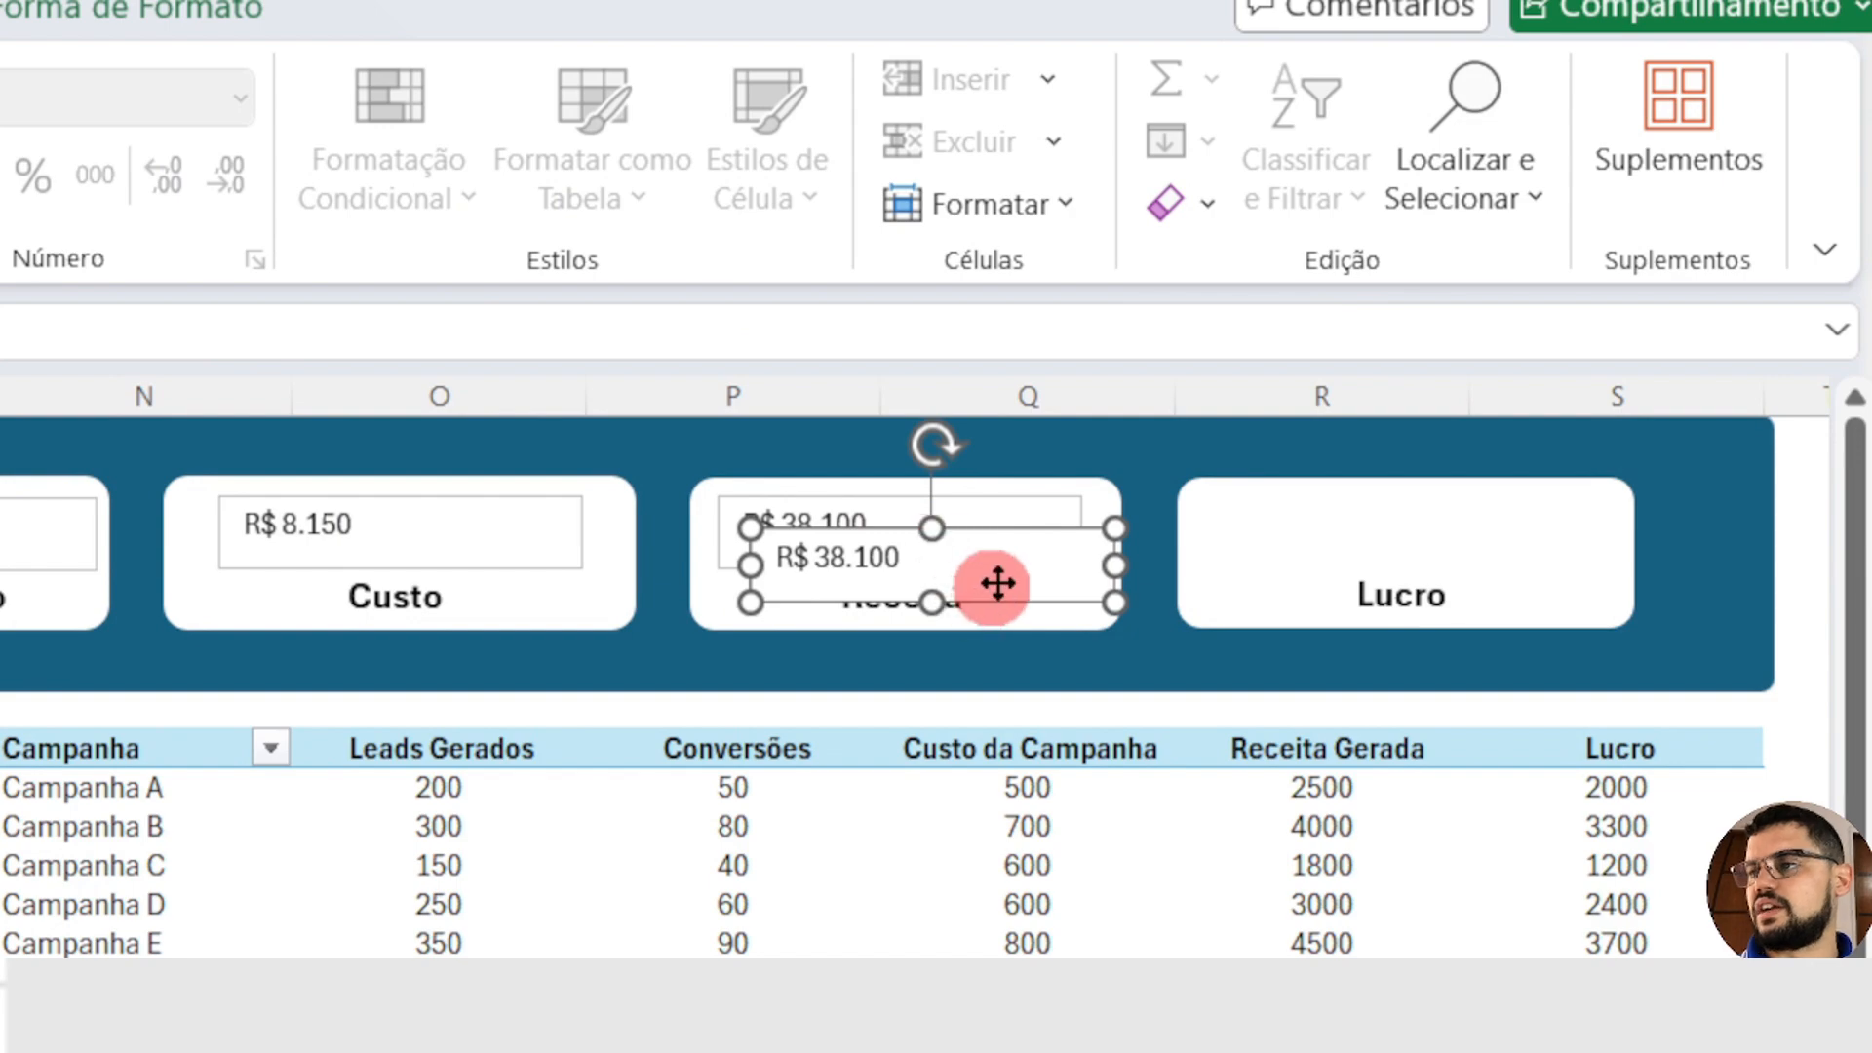
pyautogui.moveTo(998, 584); pyautogui.dragTo(1496, 556)
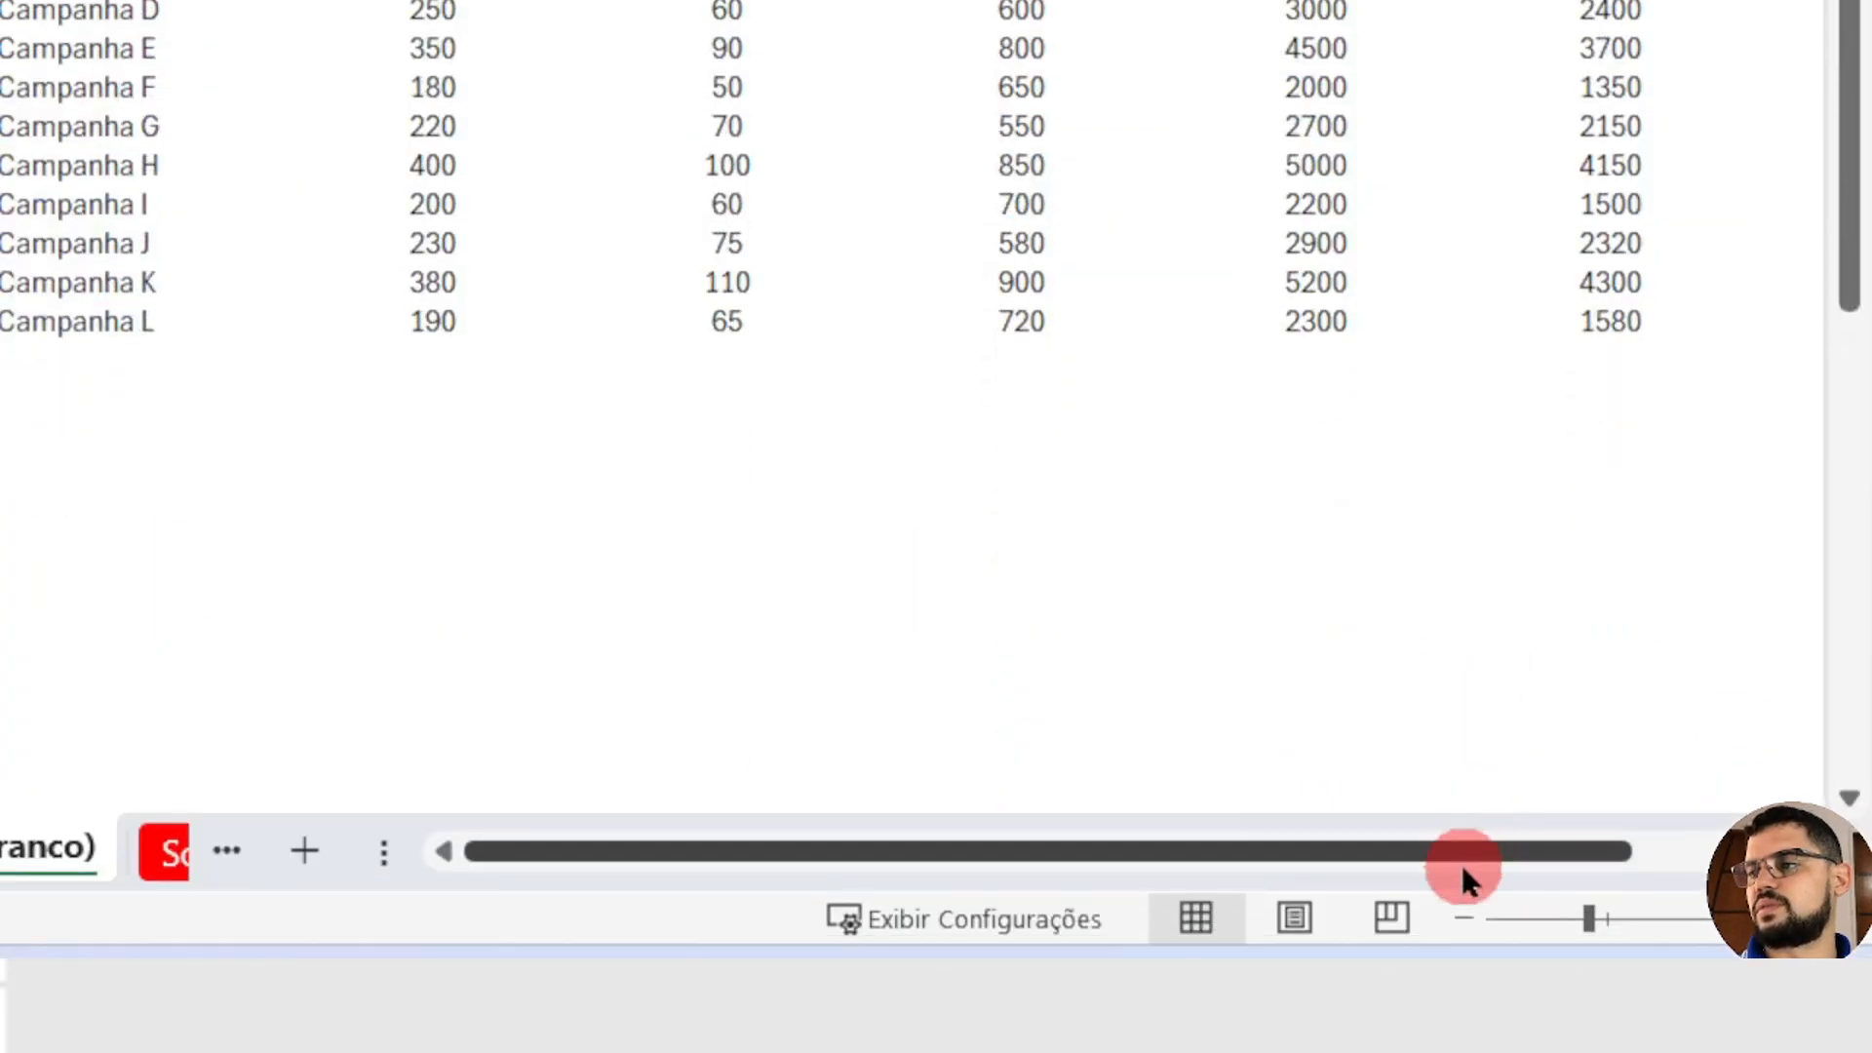
pyautogui.moveTo(1462, 853); pyautogui.dragTo(1529, 853)
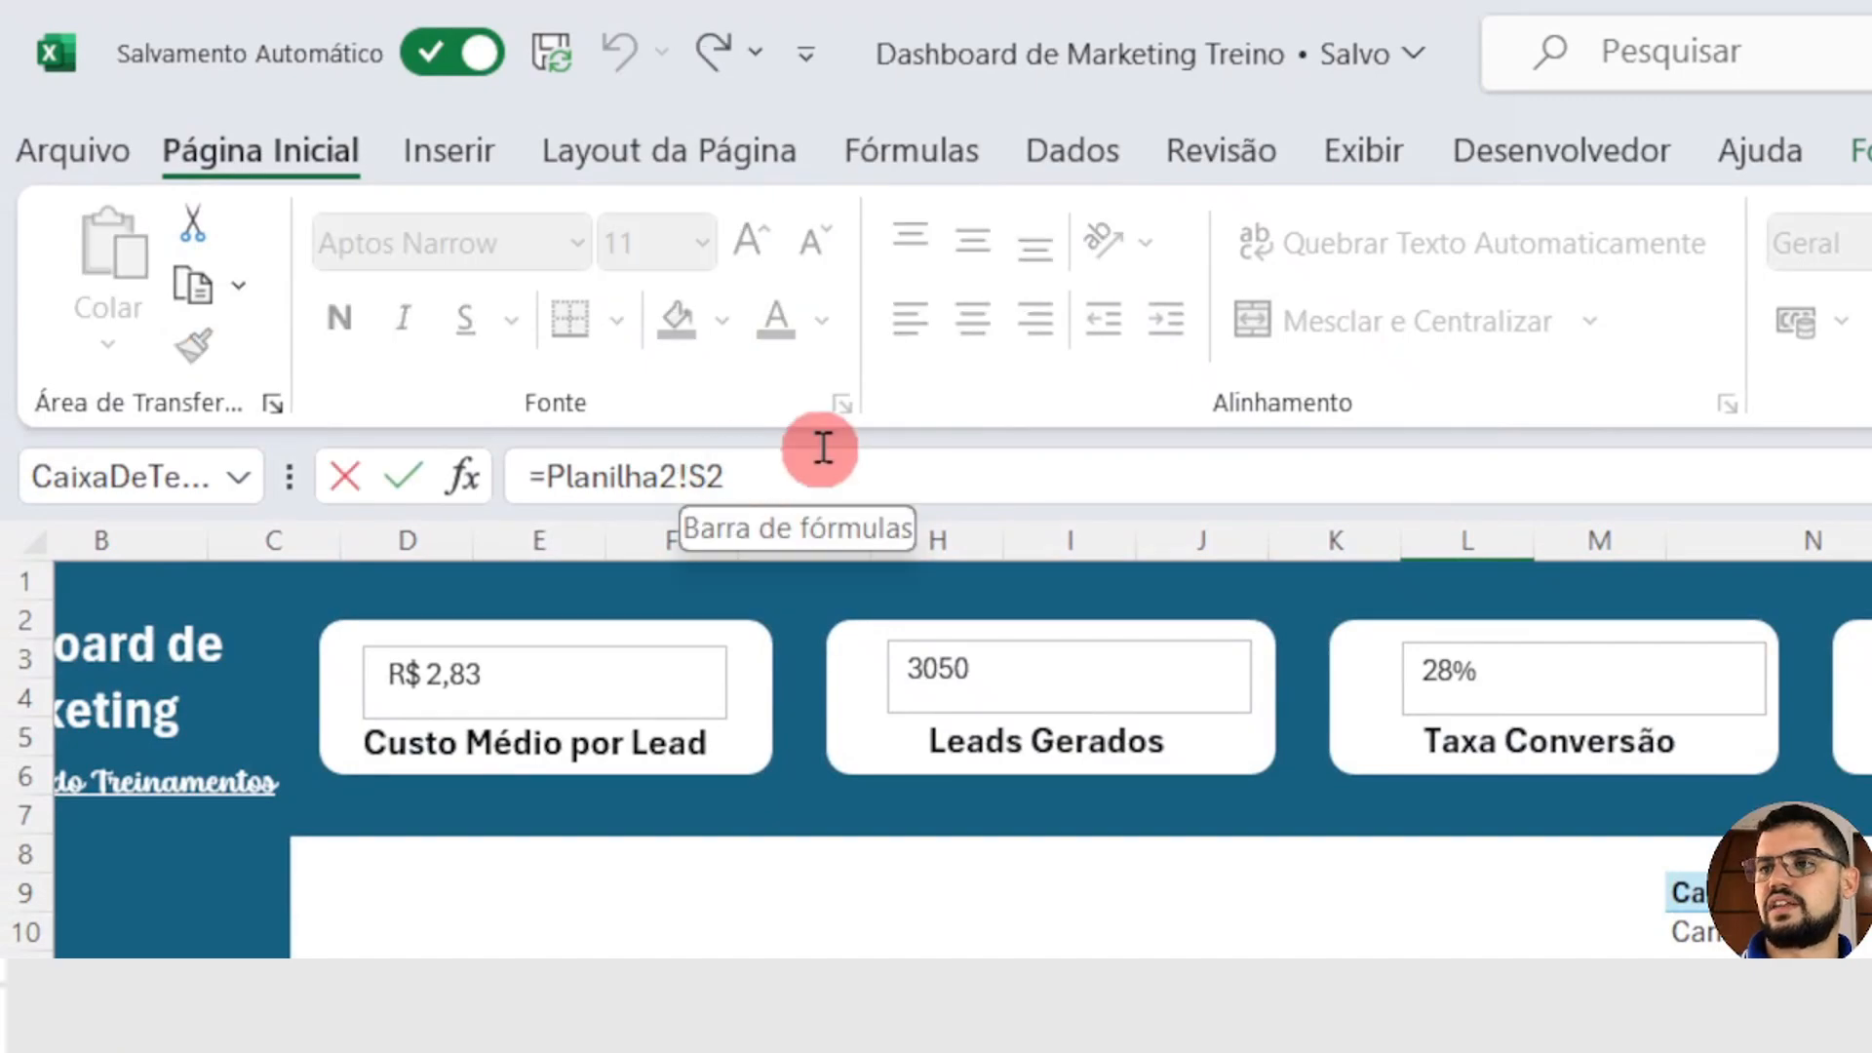
pyautogui.press('BackSpace')
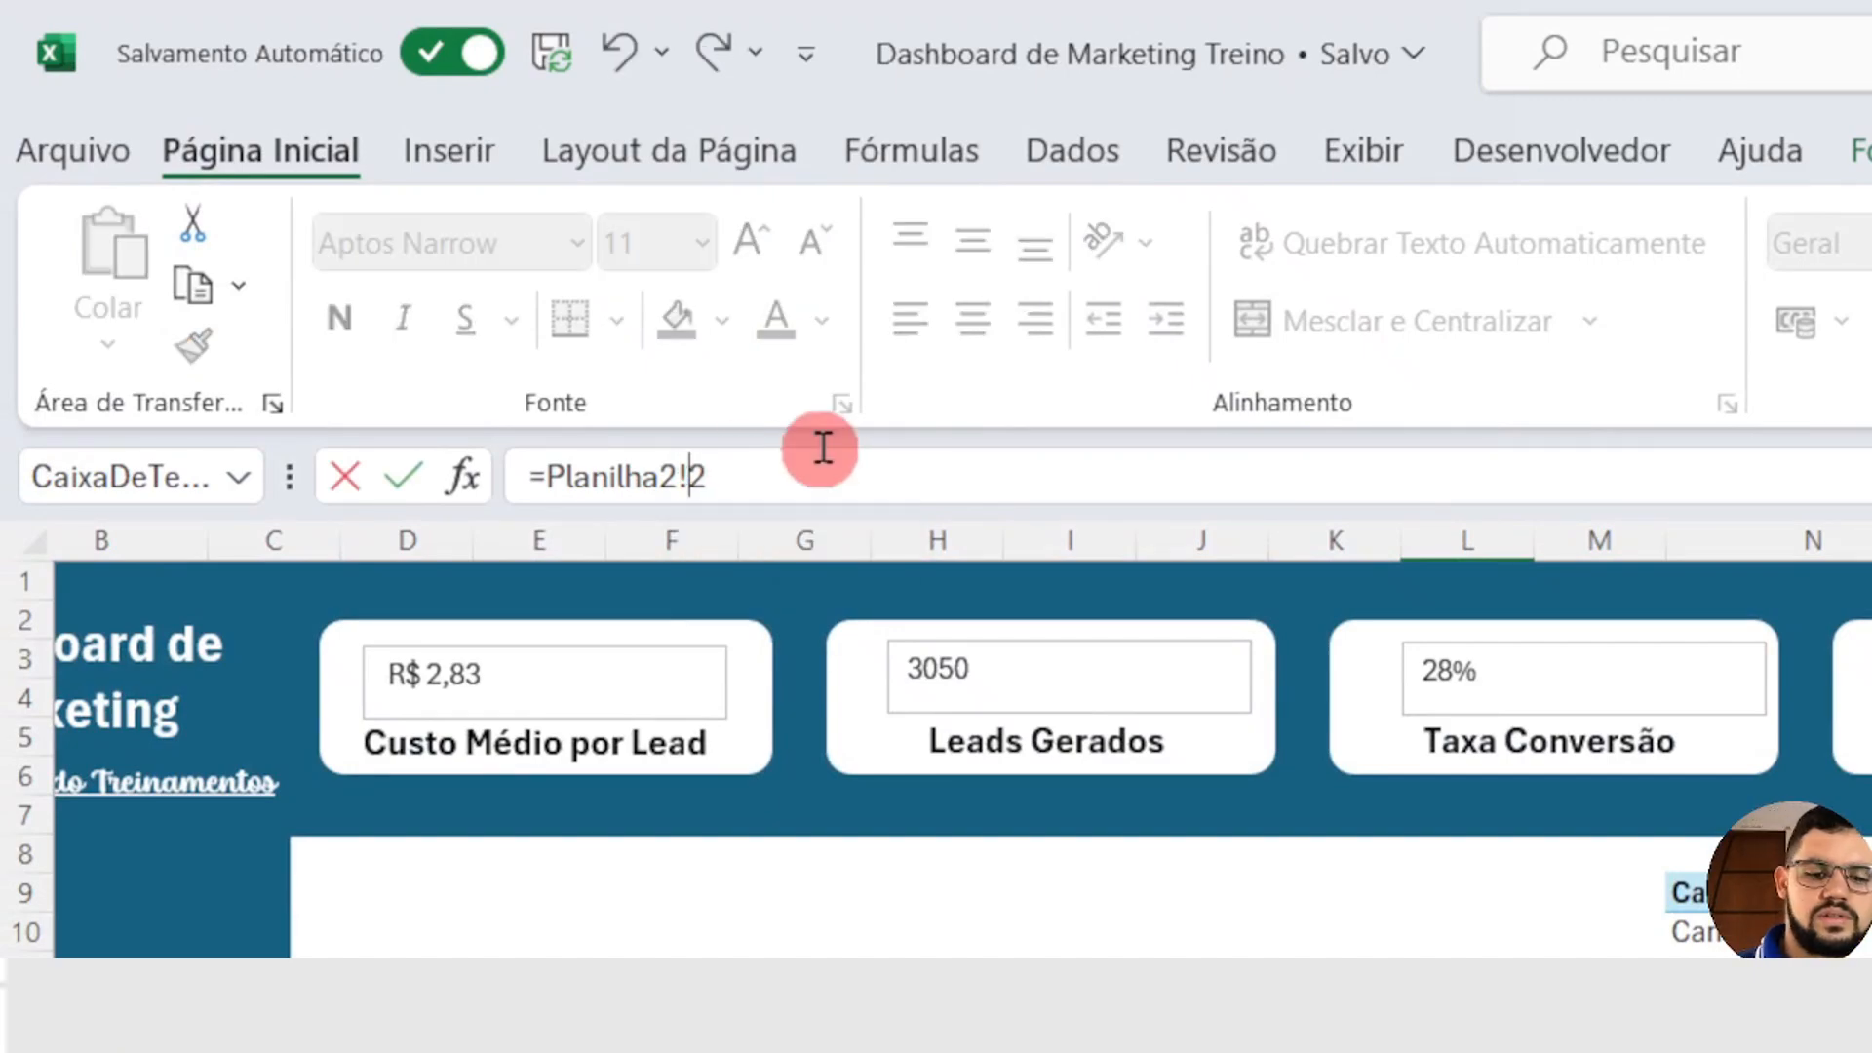
pyautogui.write('T')
pyautogui.press('Return')
pyautogui.click(1252, 512)
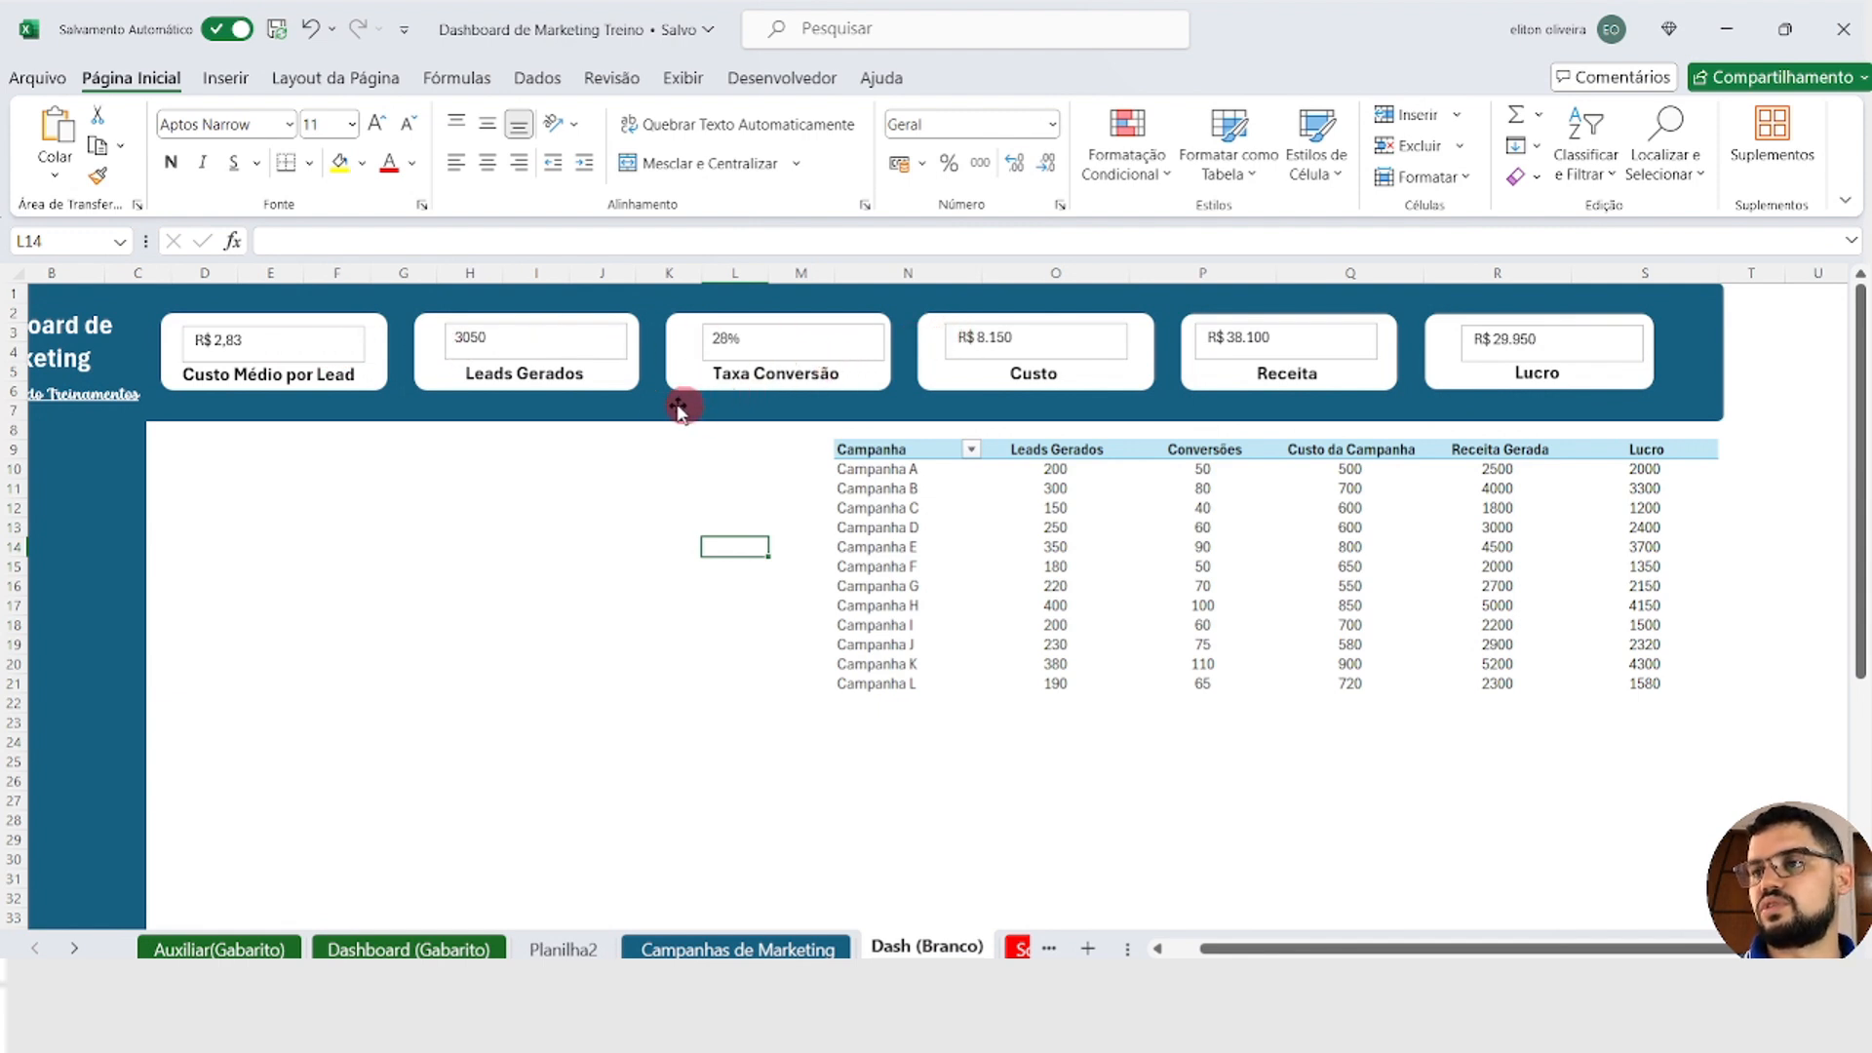
# Step: Hide the shape outline of the value text box in the Custo Médio por Lead card
pyautogui.click(363, 351)
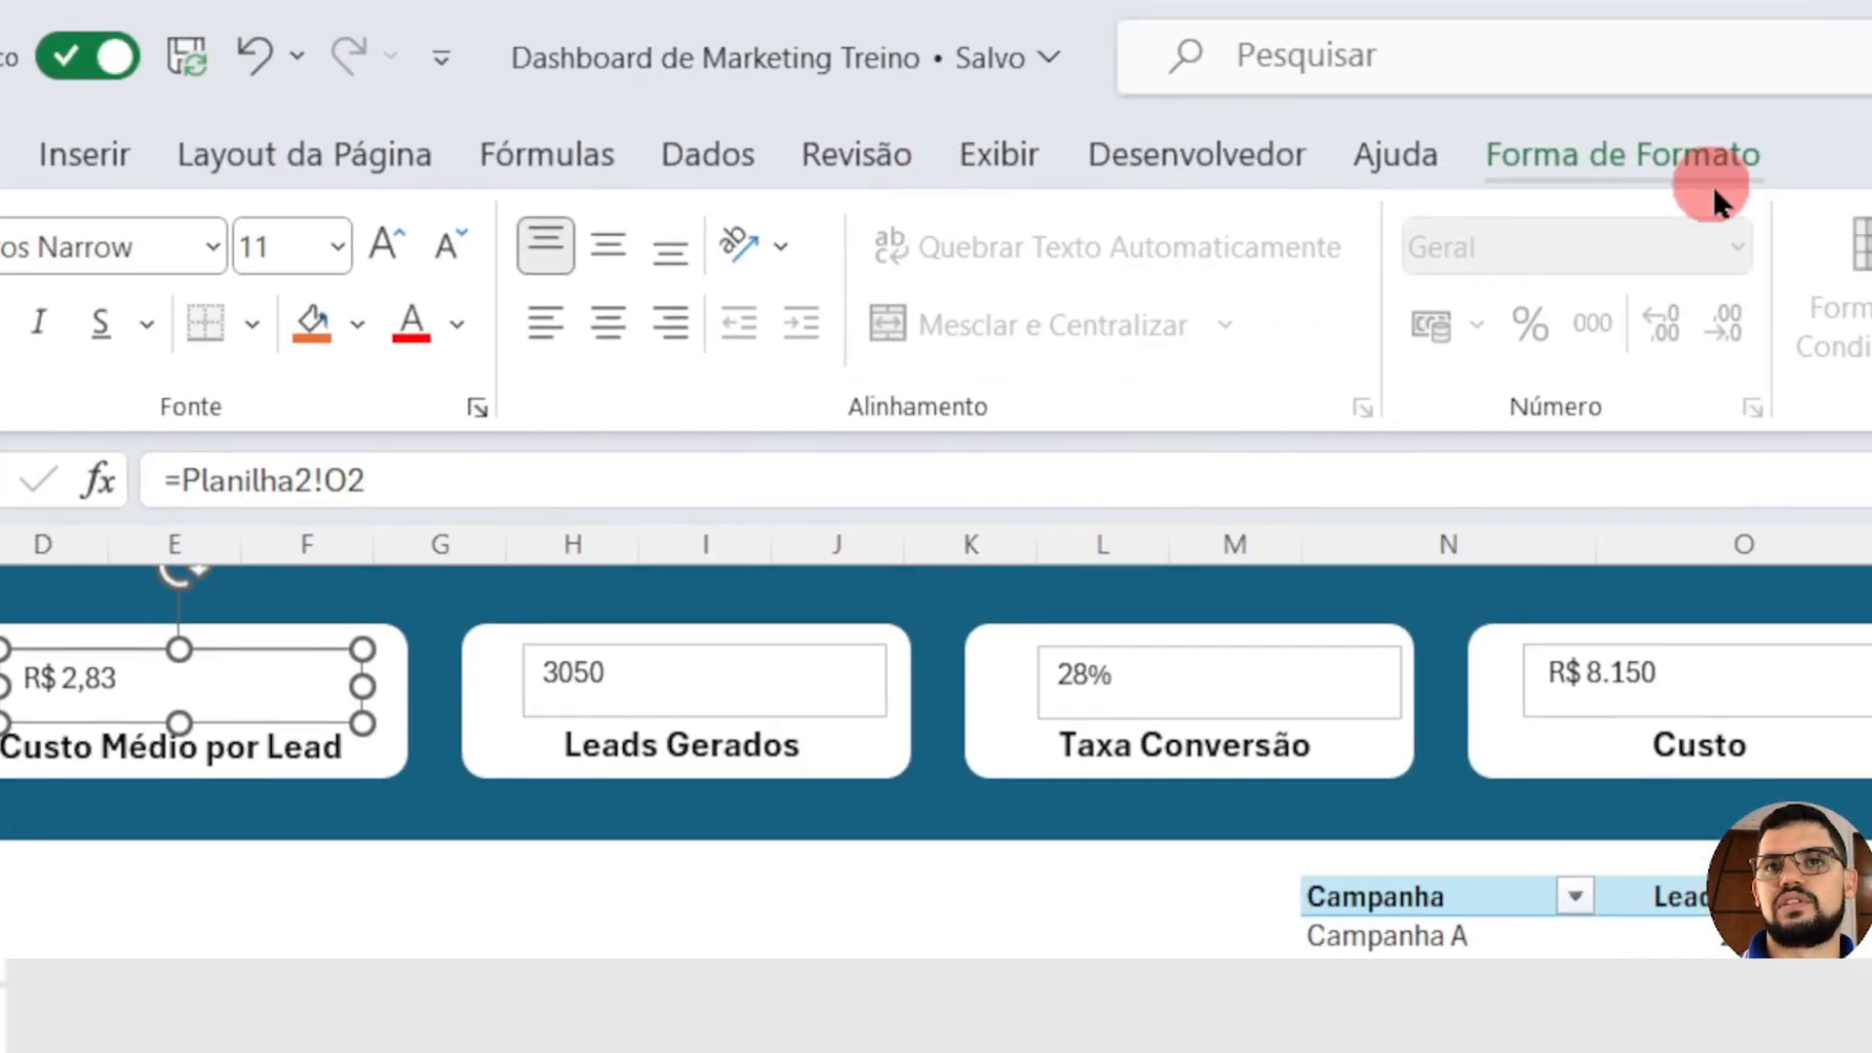
pyautogui.click(1571, 161)
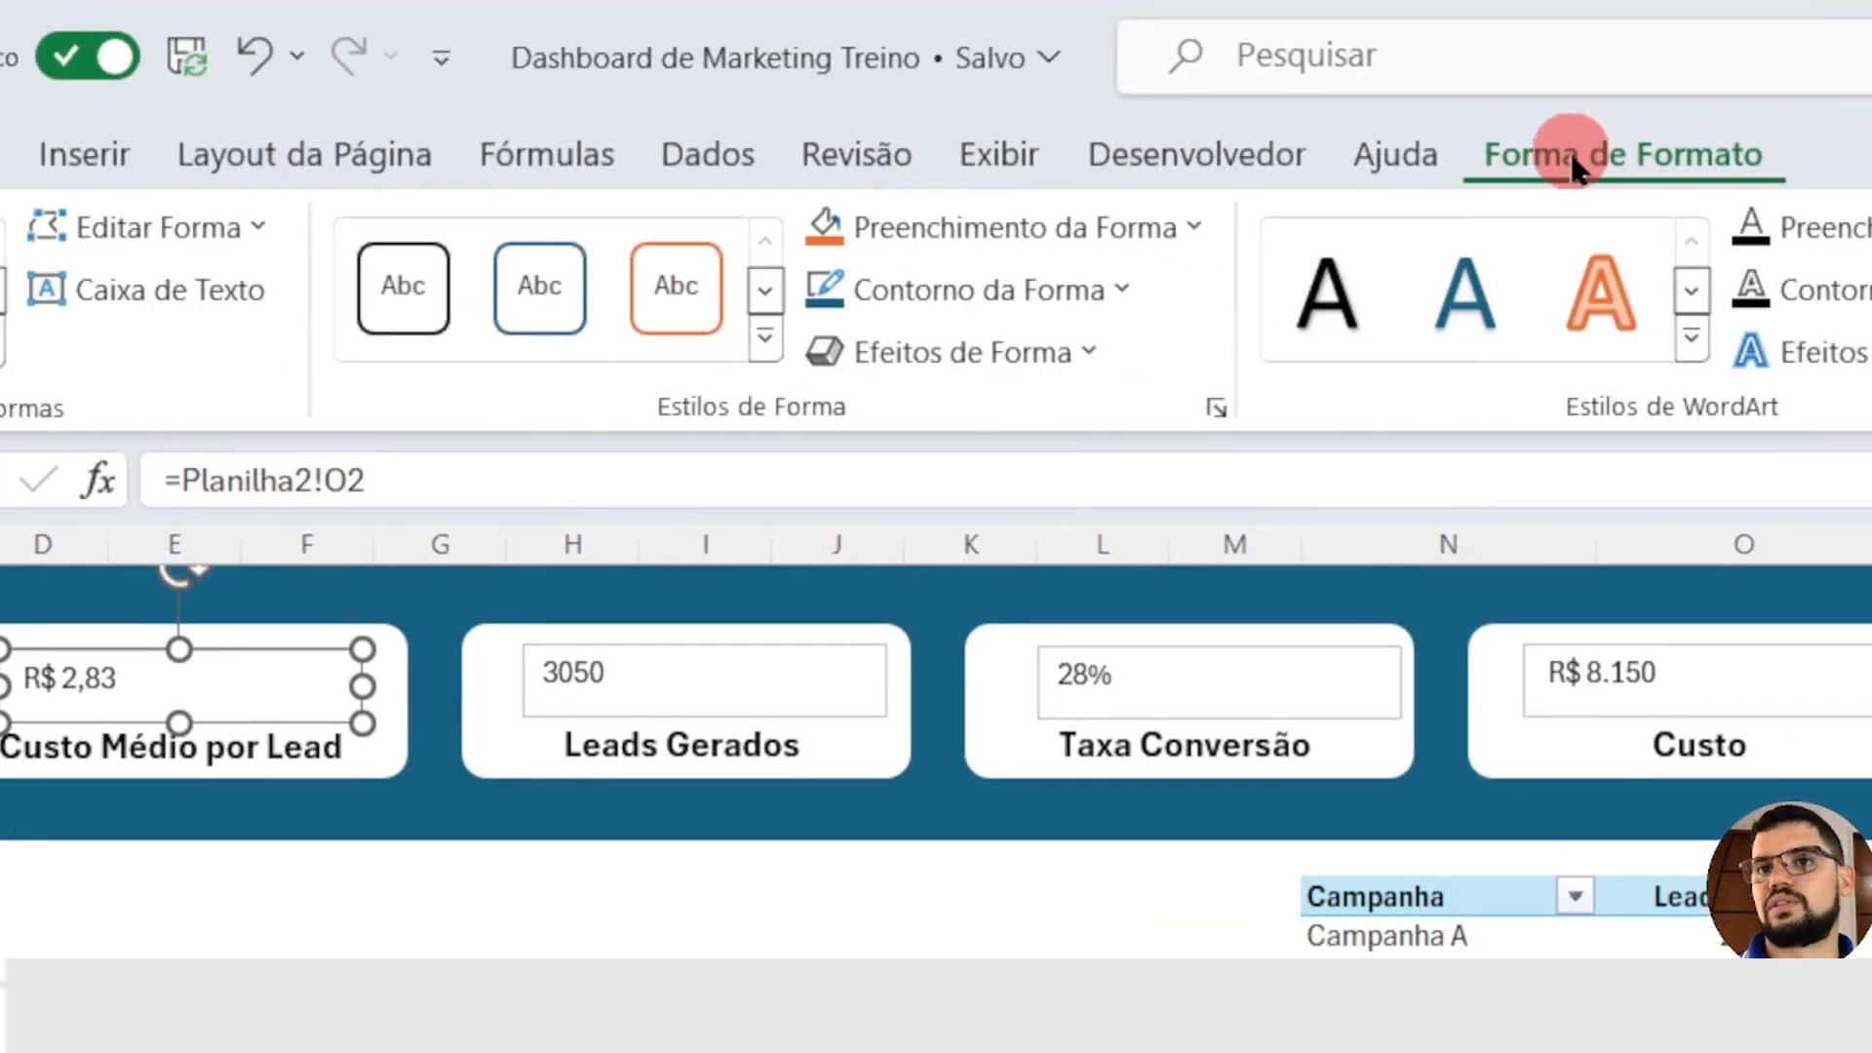
pyautogui.click(1126, 290)
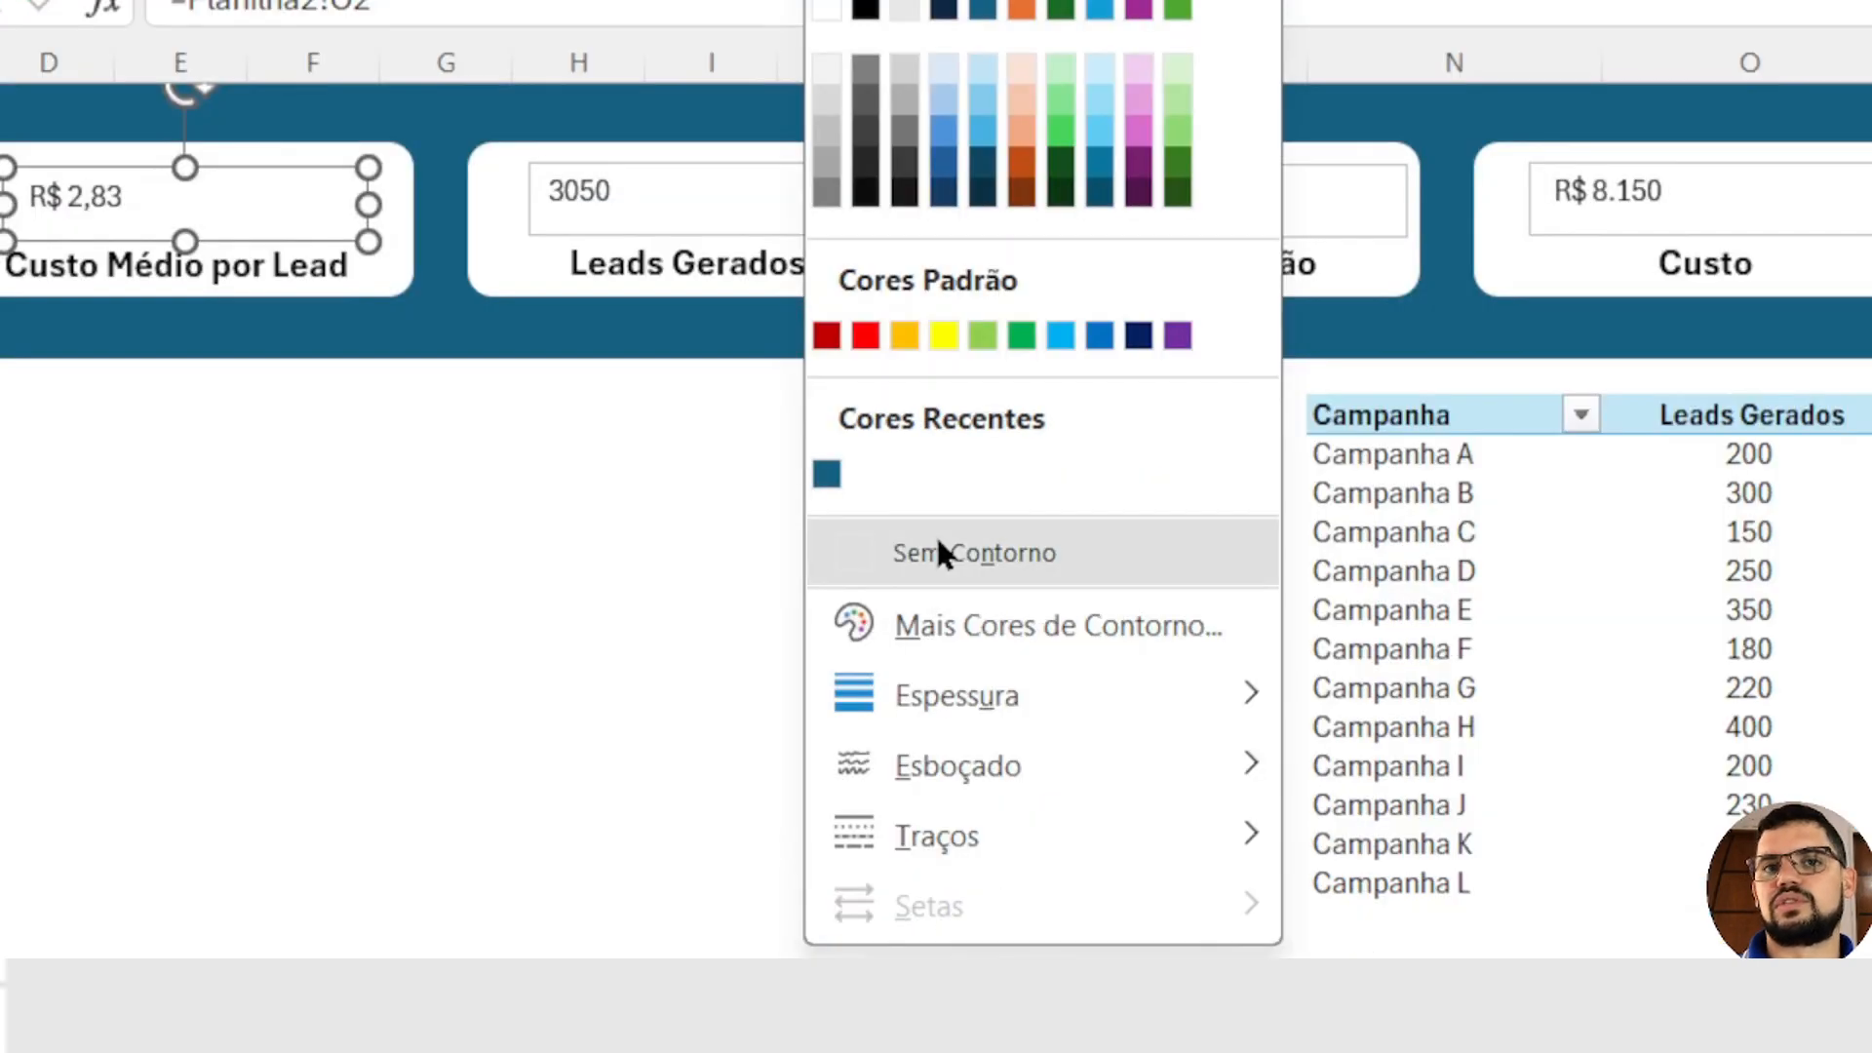
pyautogui.click(936, 541)
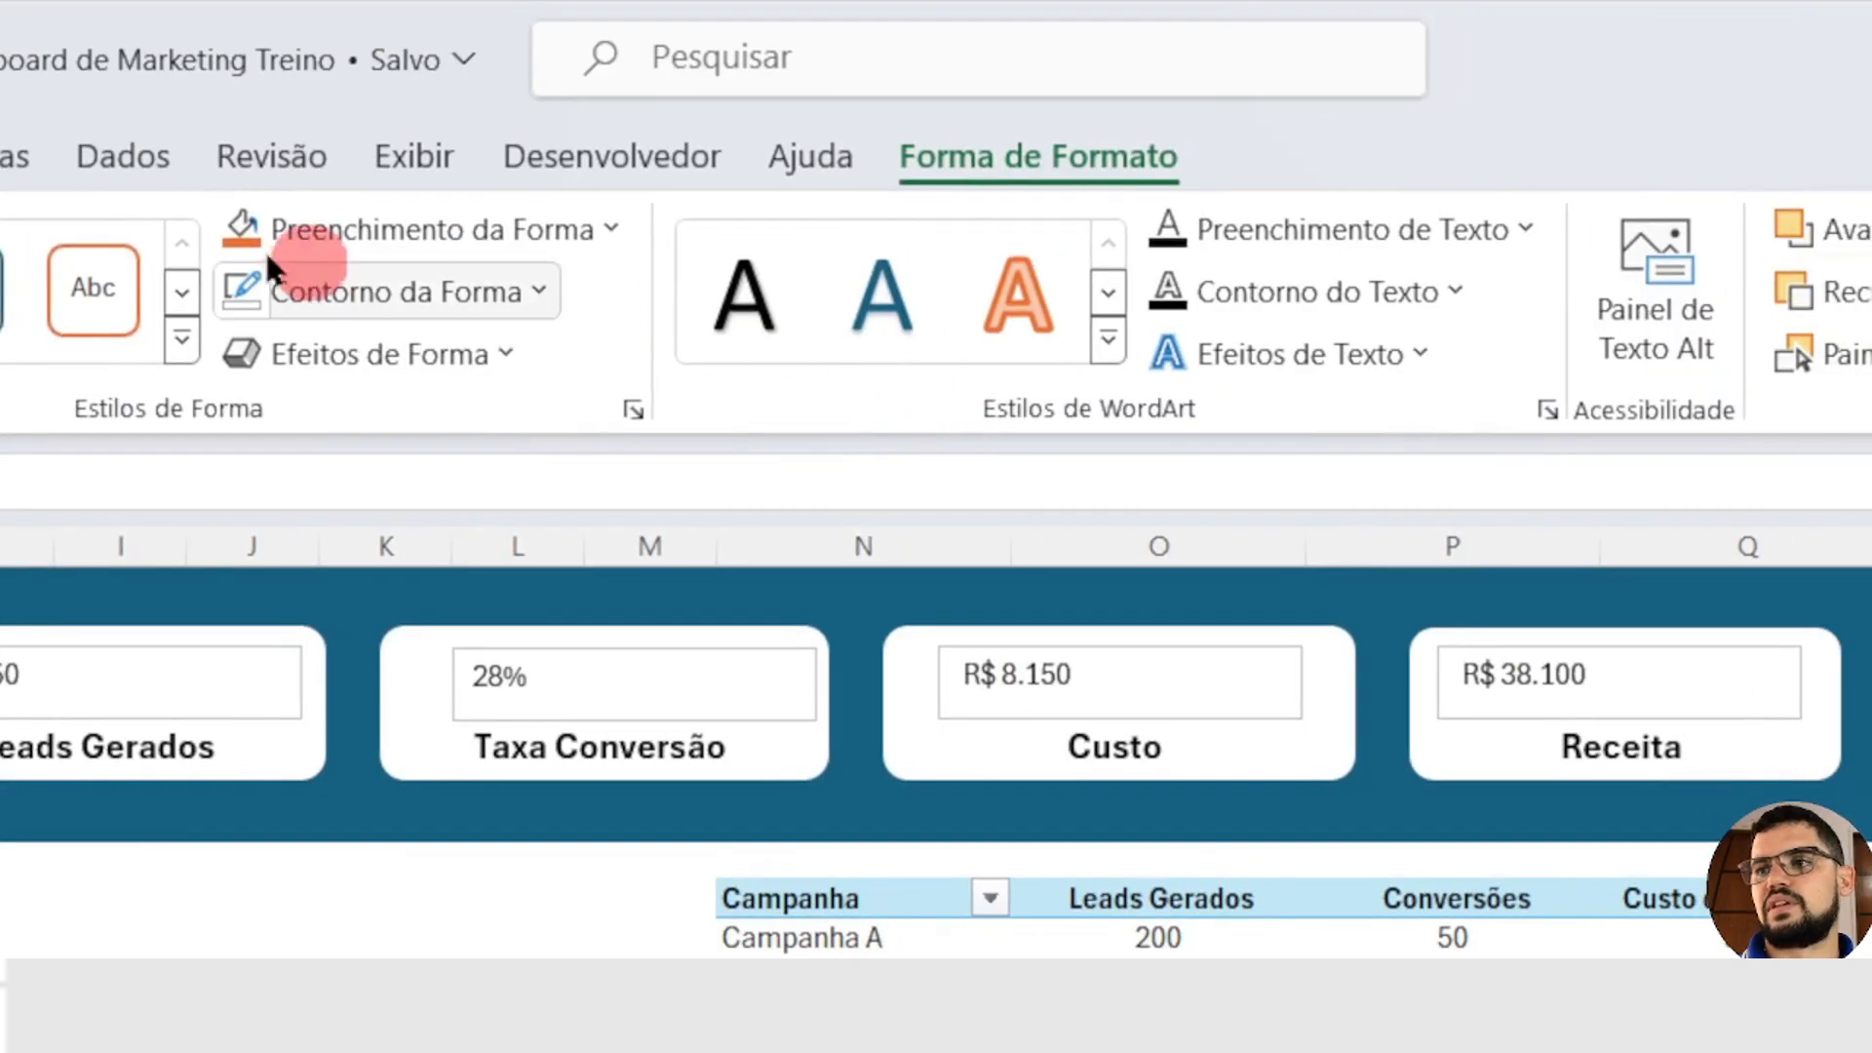
# Step: Format the Custo Médio por Lead value as 18-point bold, centred both vertically and horizontally in its text box
pyautogui.click(273, 150)
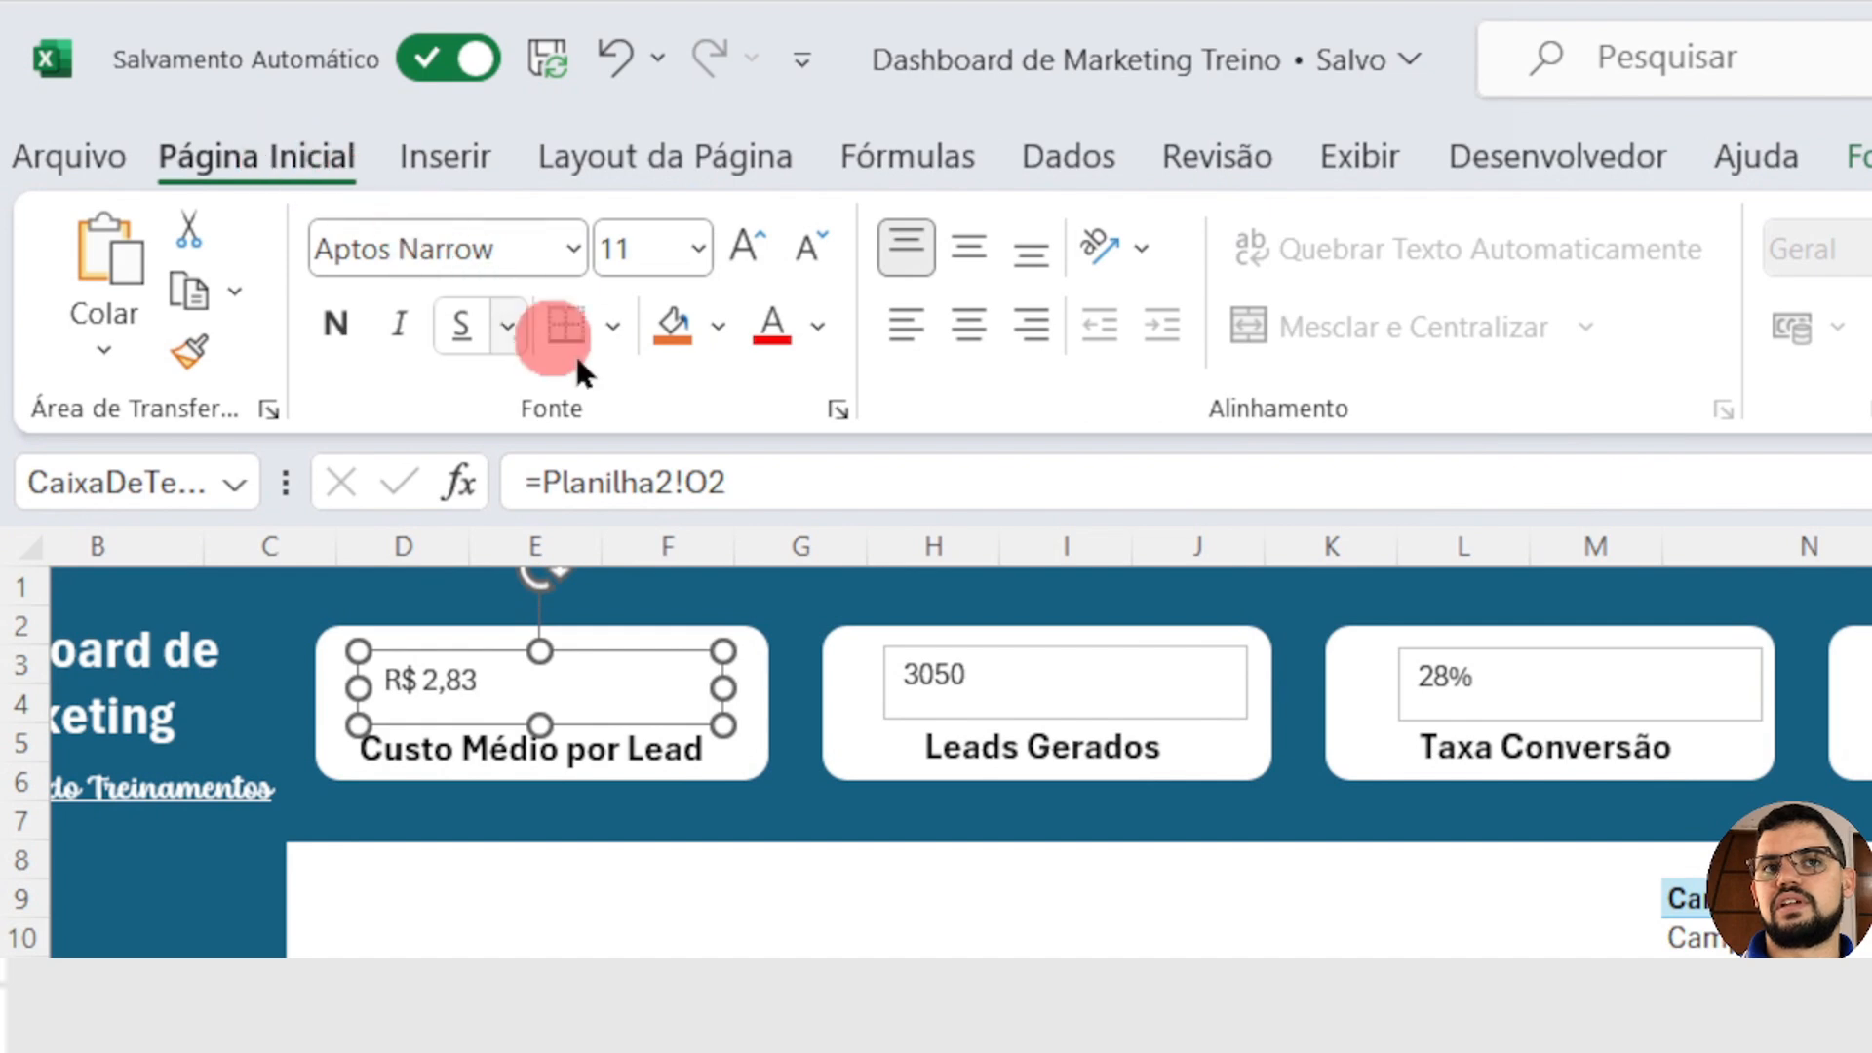
pyautogui.click(752, 238)
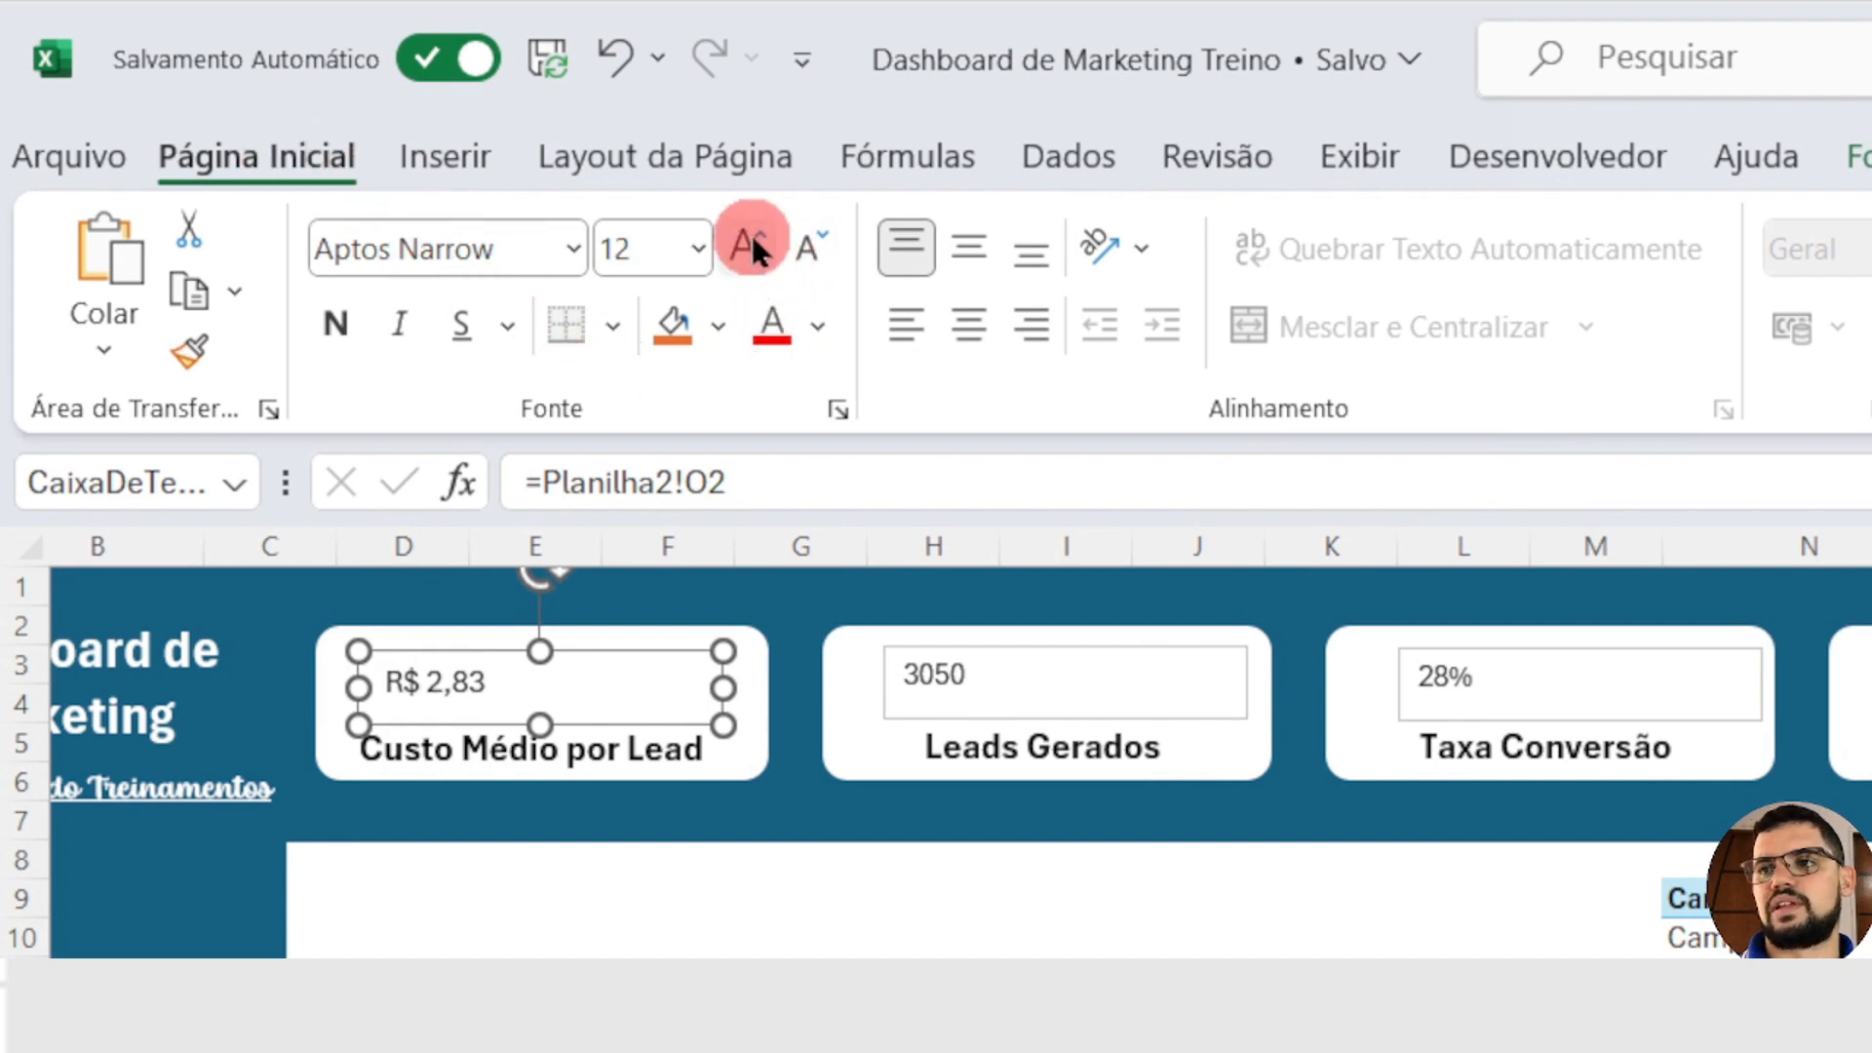
pyautogui.click(752, 238)
pyautogui.click(751, 237)
pyautogui.click(751, 238)
pyautogui.click(338, 321)
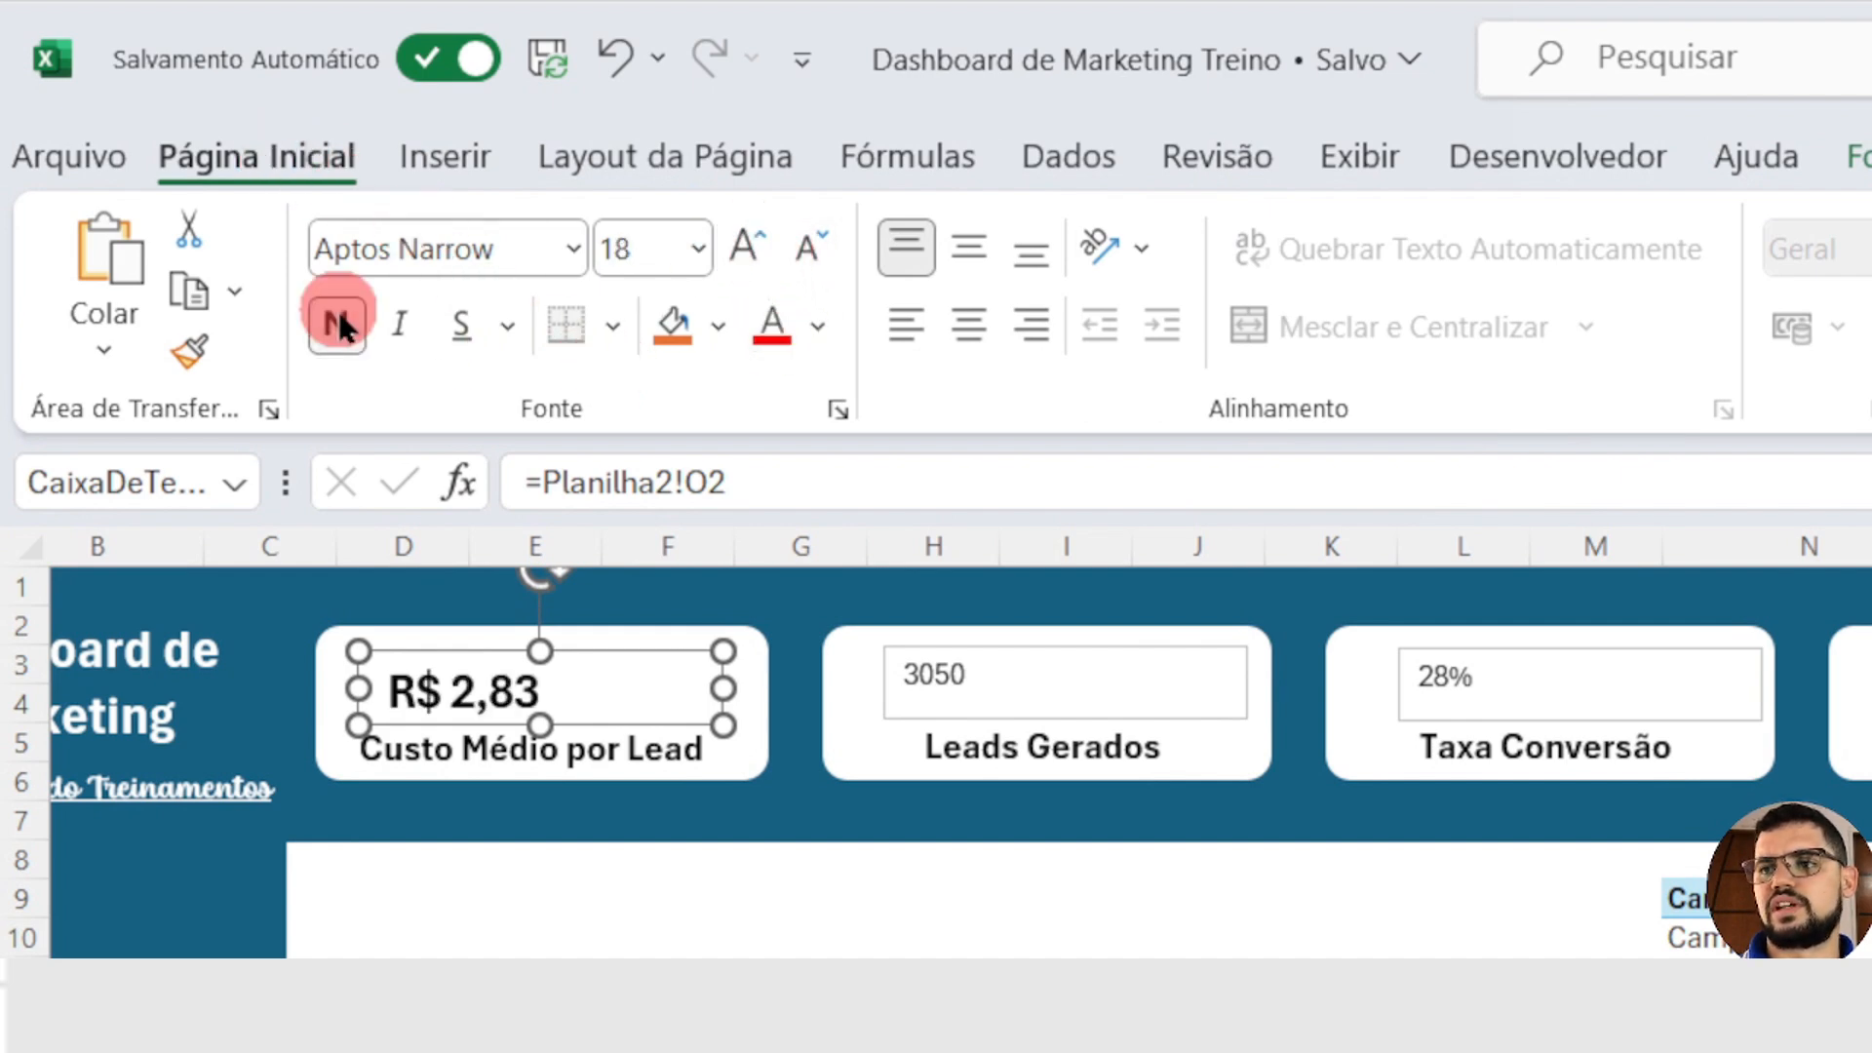
pyautogui.click(596, 349)
pyautogui.click(965, 253)
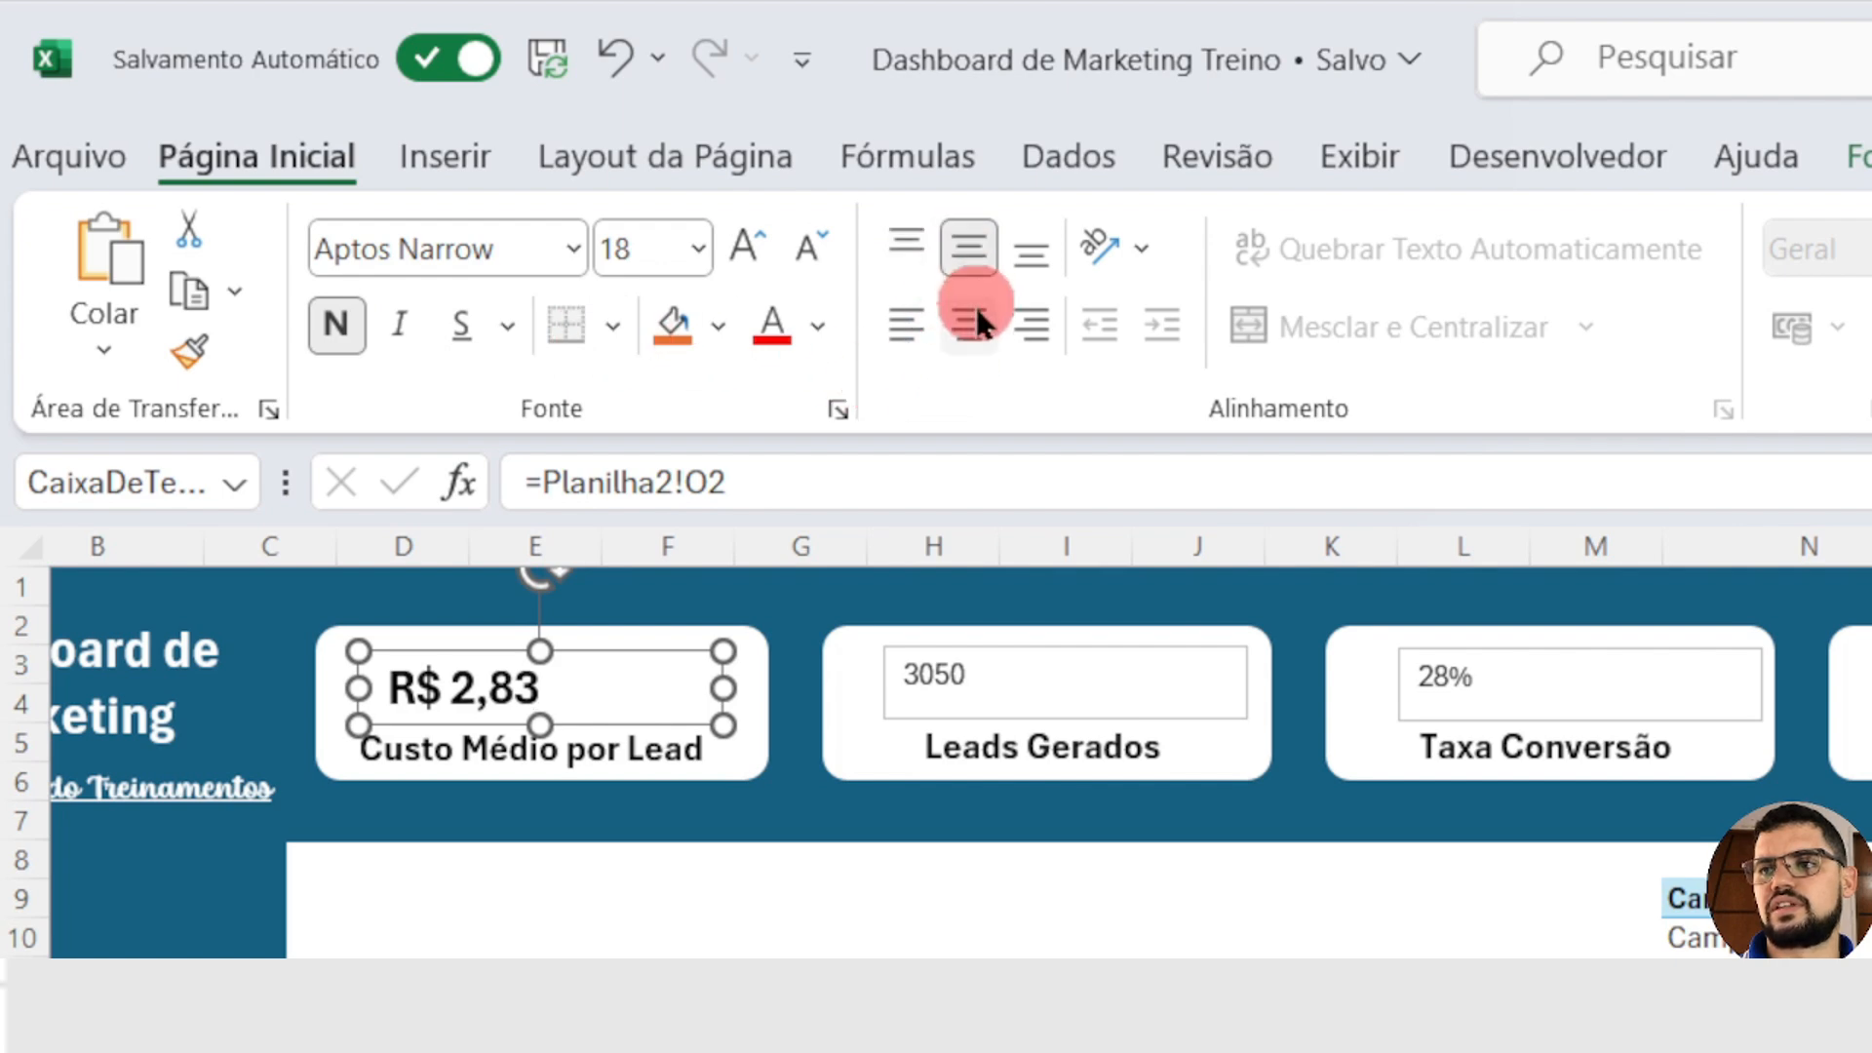
pyautogui.click(976, 322)
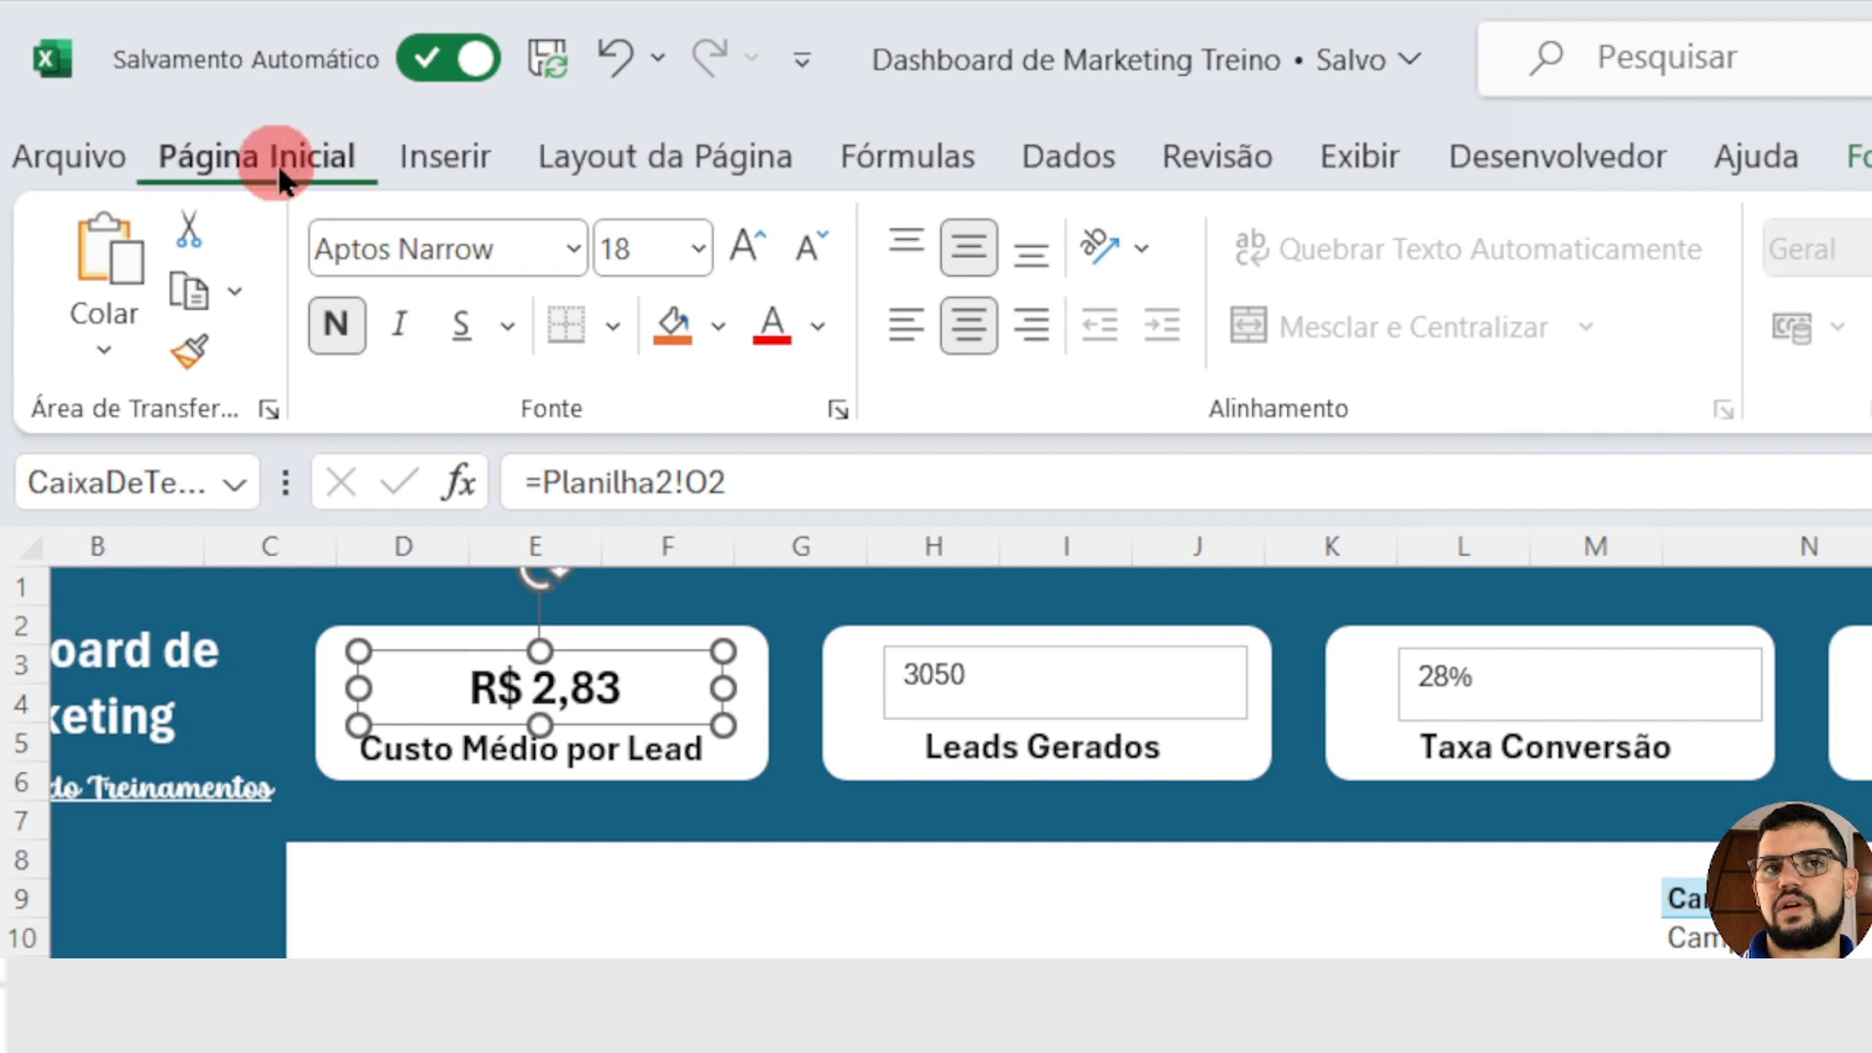
# Step: Copy the Custo Médio por Lead value's formatting onto the value text boxes in the Leads Gerados, Taxa Conversão and Custo cards with Format Painter
pyautogui.click(197, 353)
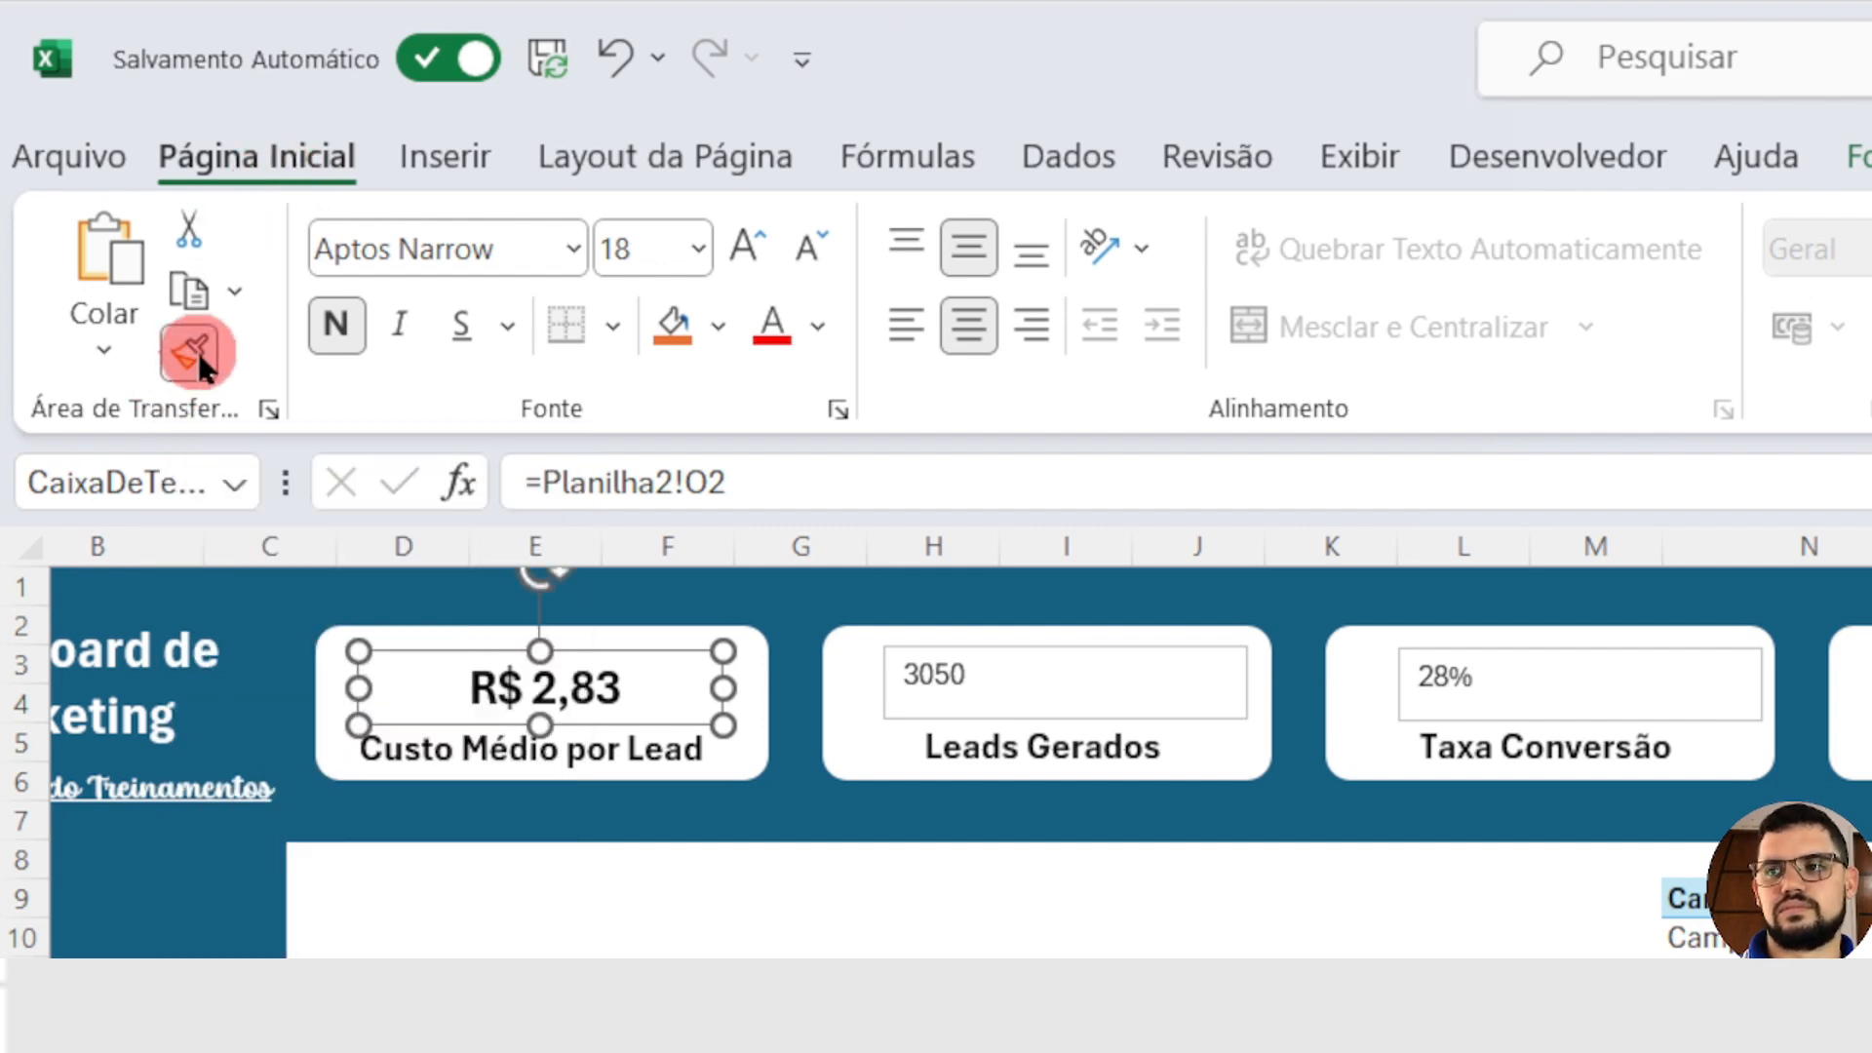
pyautogui.click(431, 646)
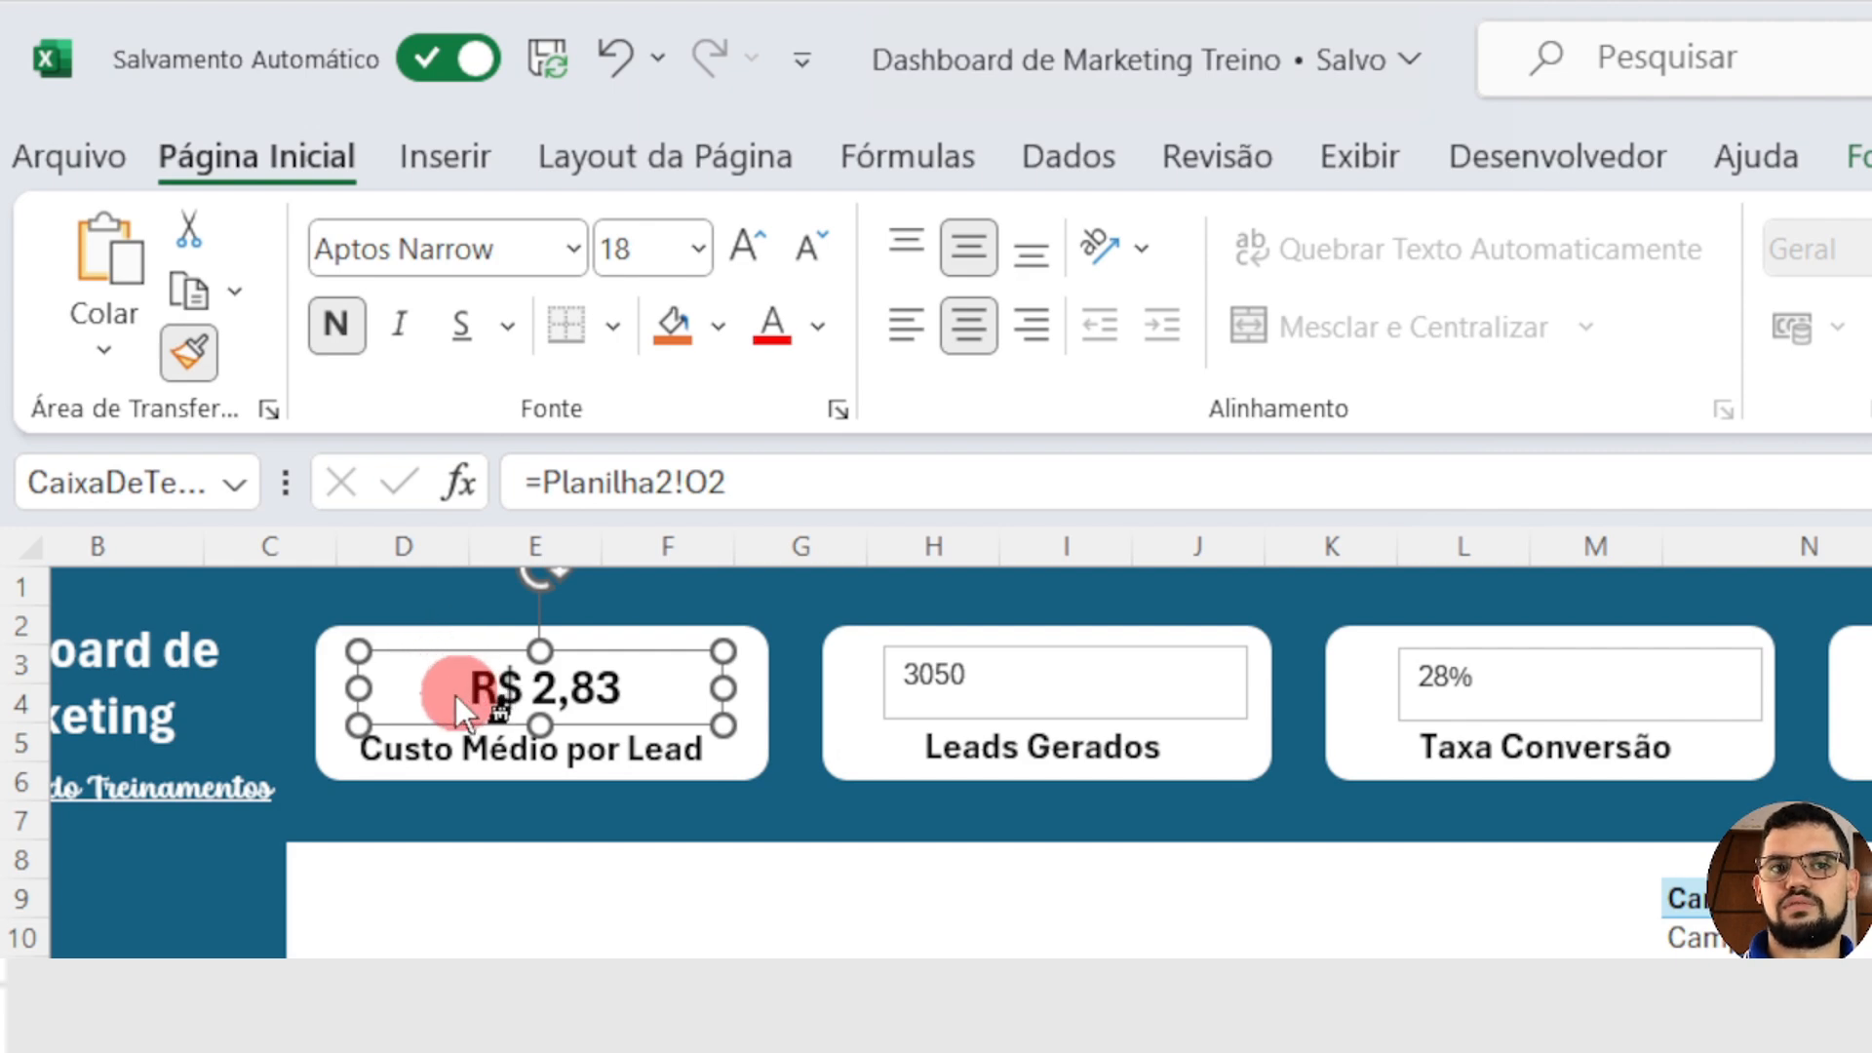
pyautogui.click(1147, 705)
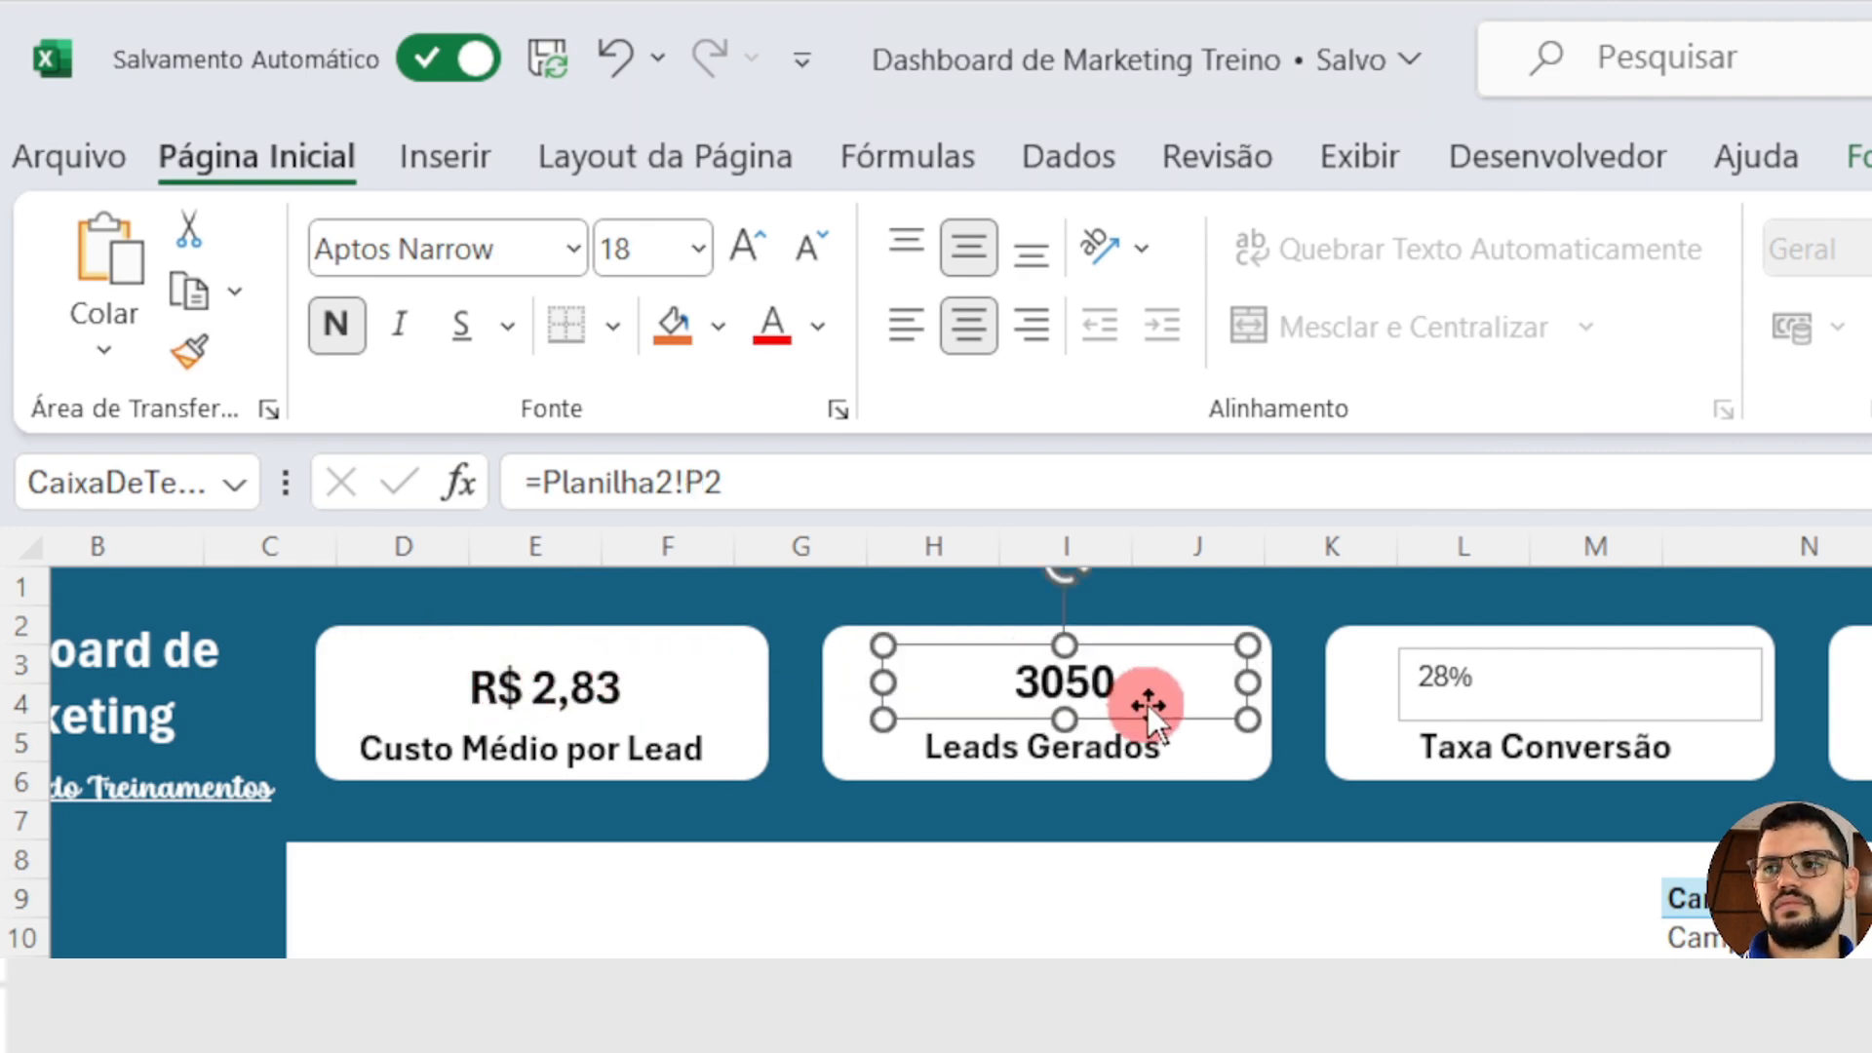
pyautogui.click(197, 353)
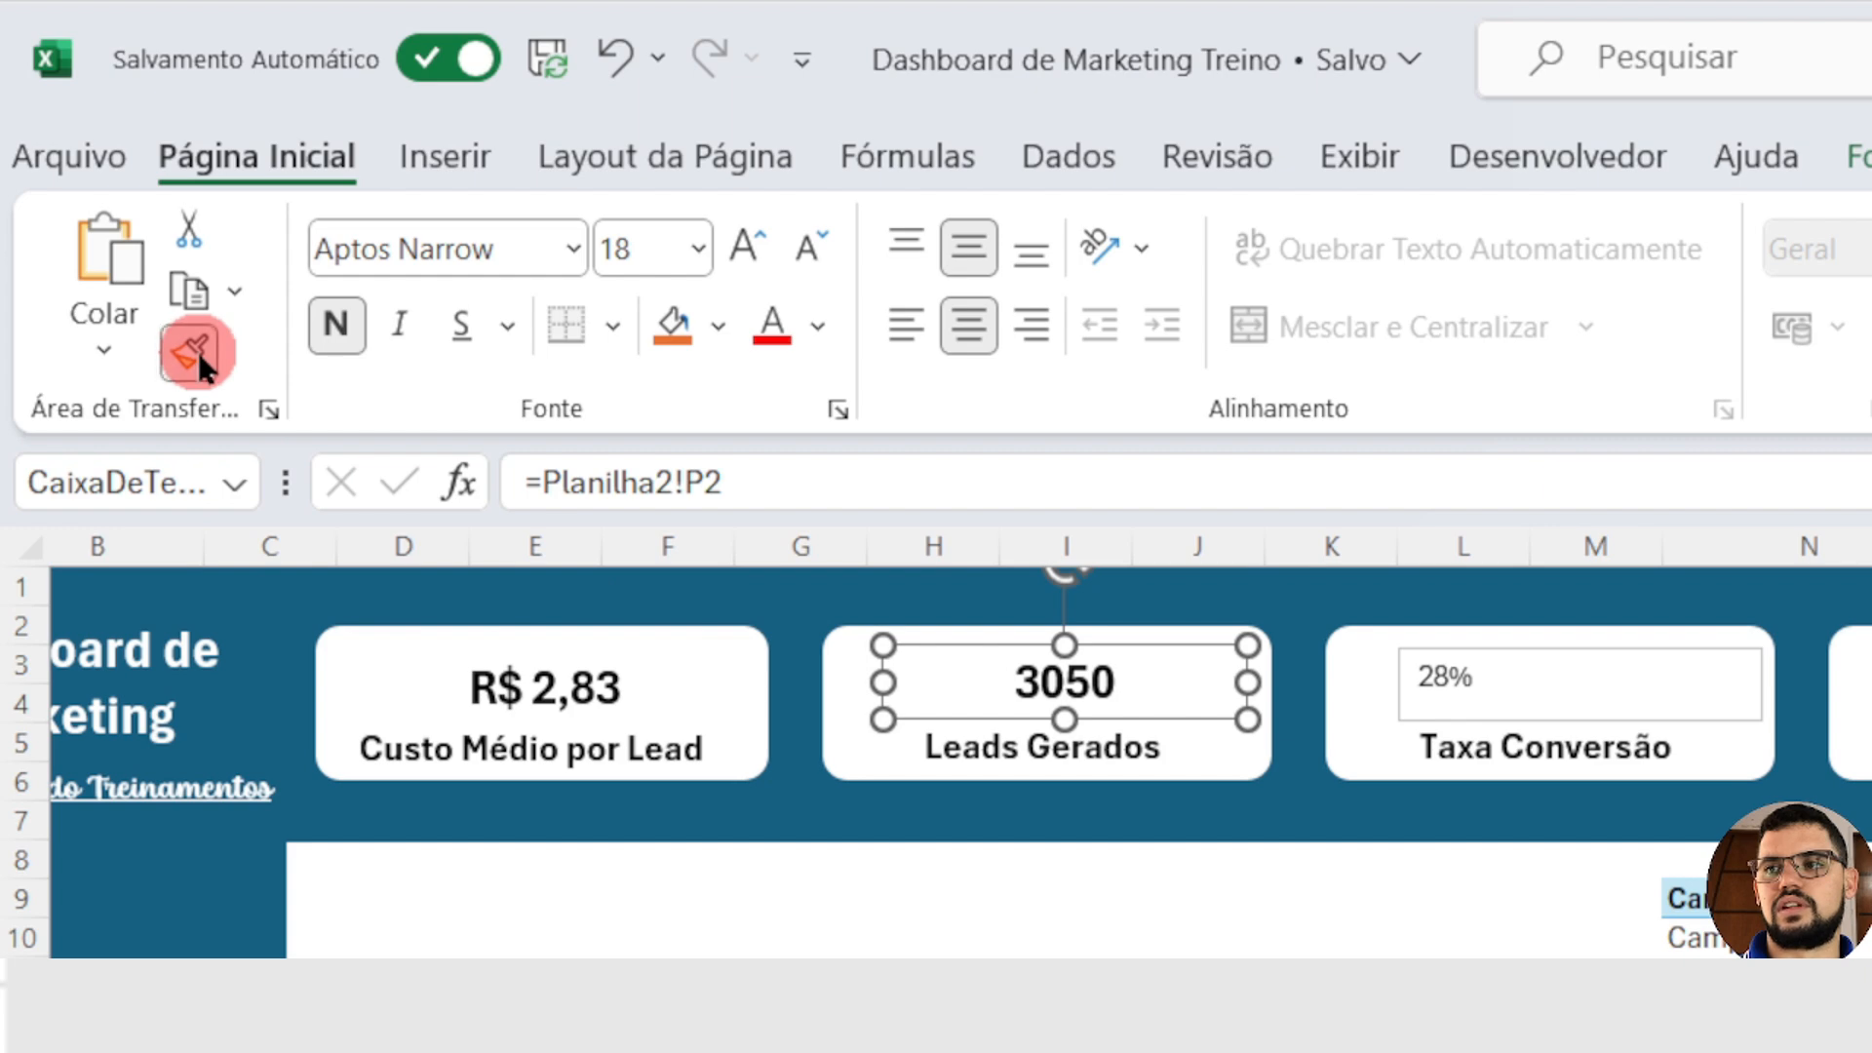
pyautogui.click(865, 673)
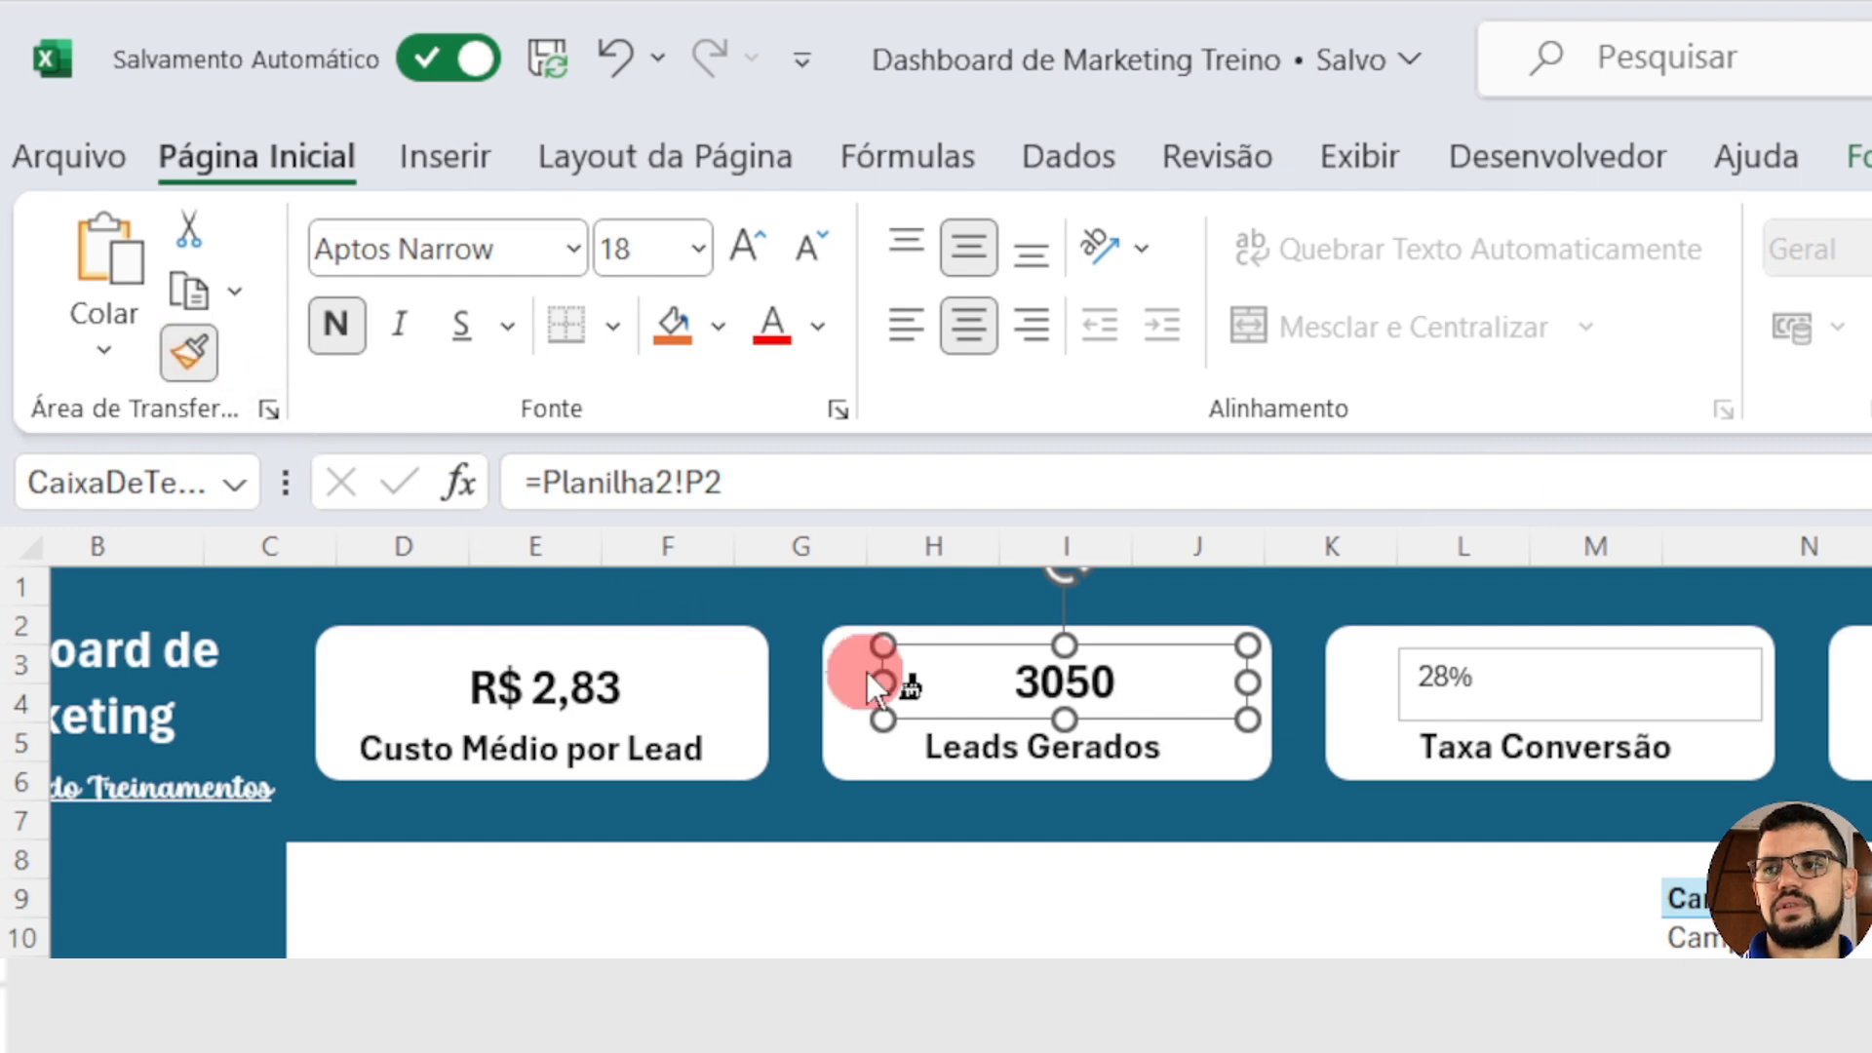
pyautogui.click(1513, 676)
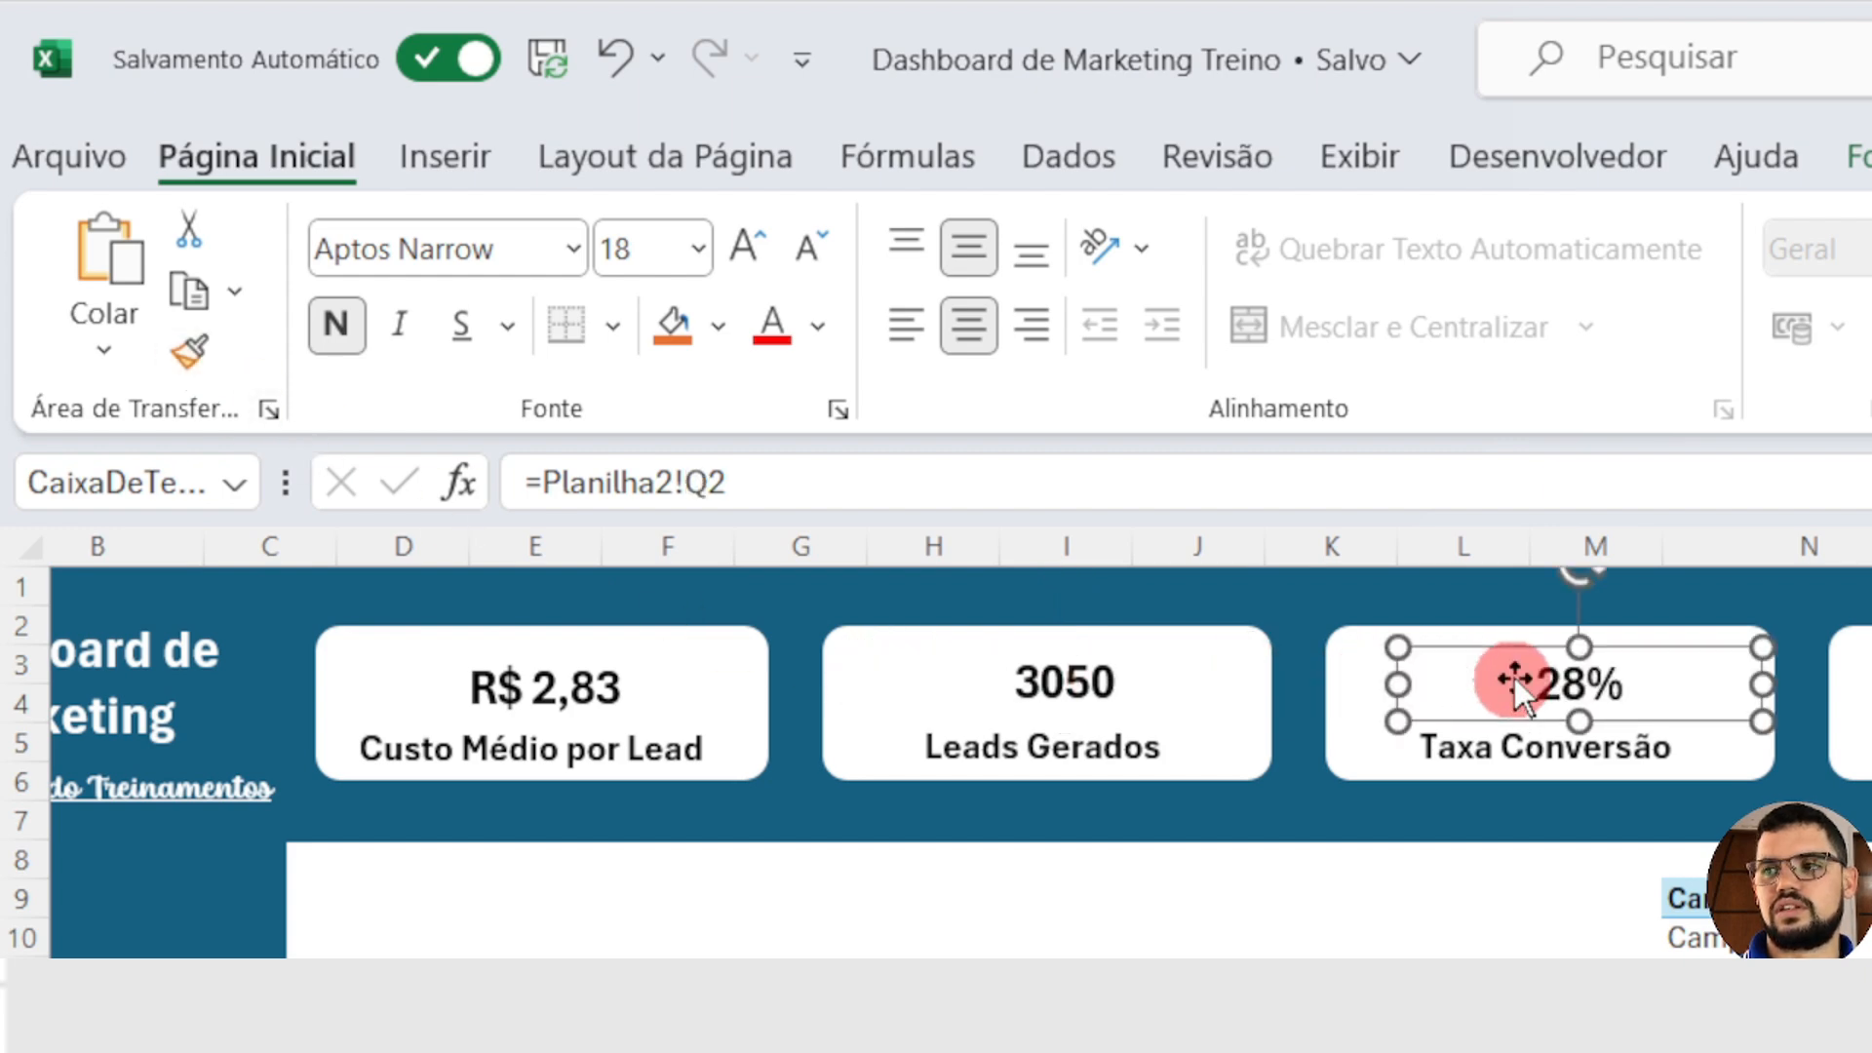
pyautogui.click(197, 355)
pyautogui.click(1870, 680)
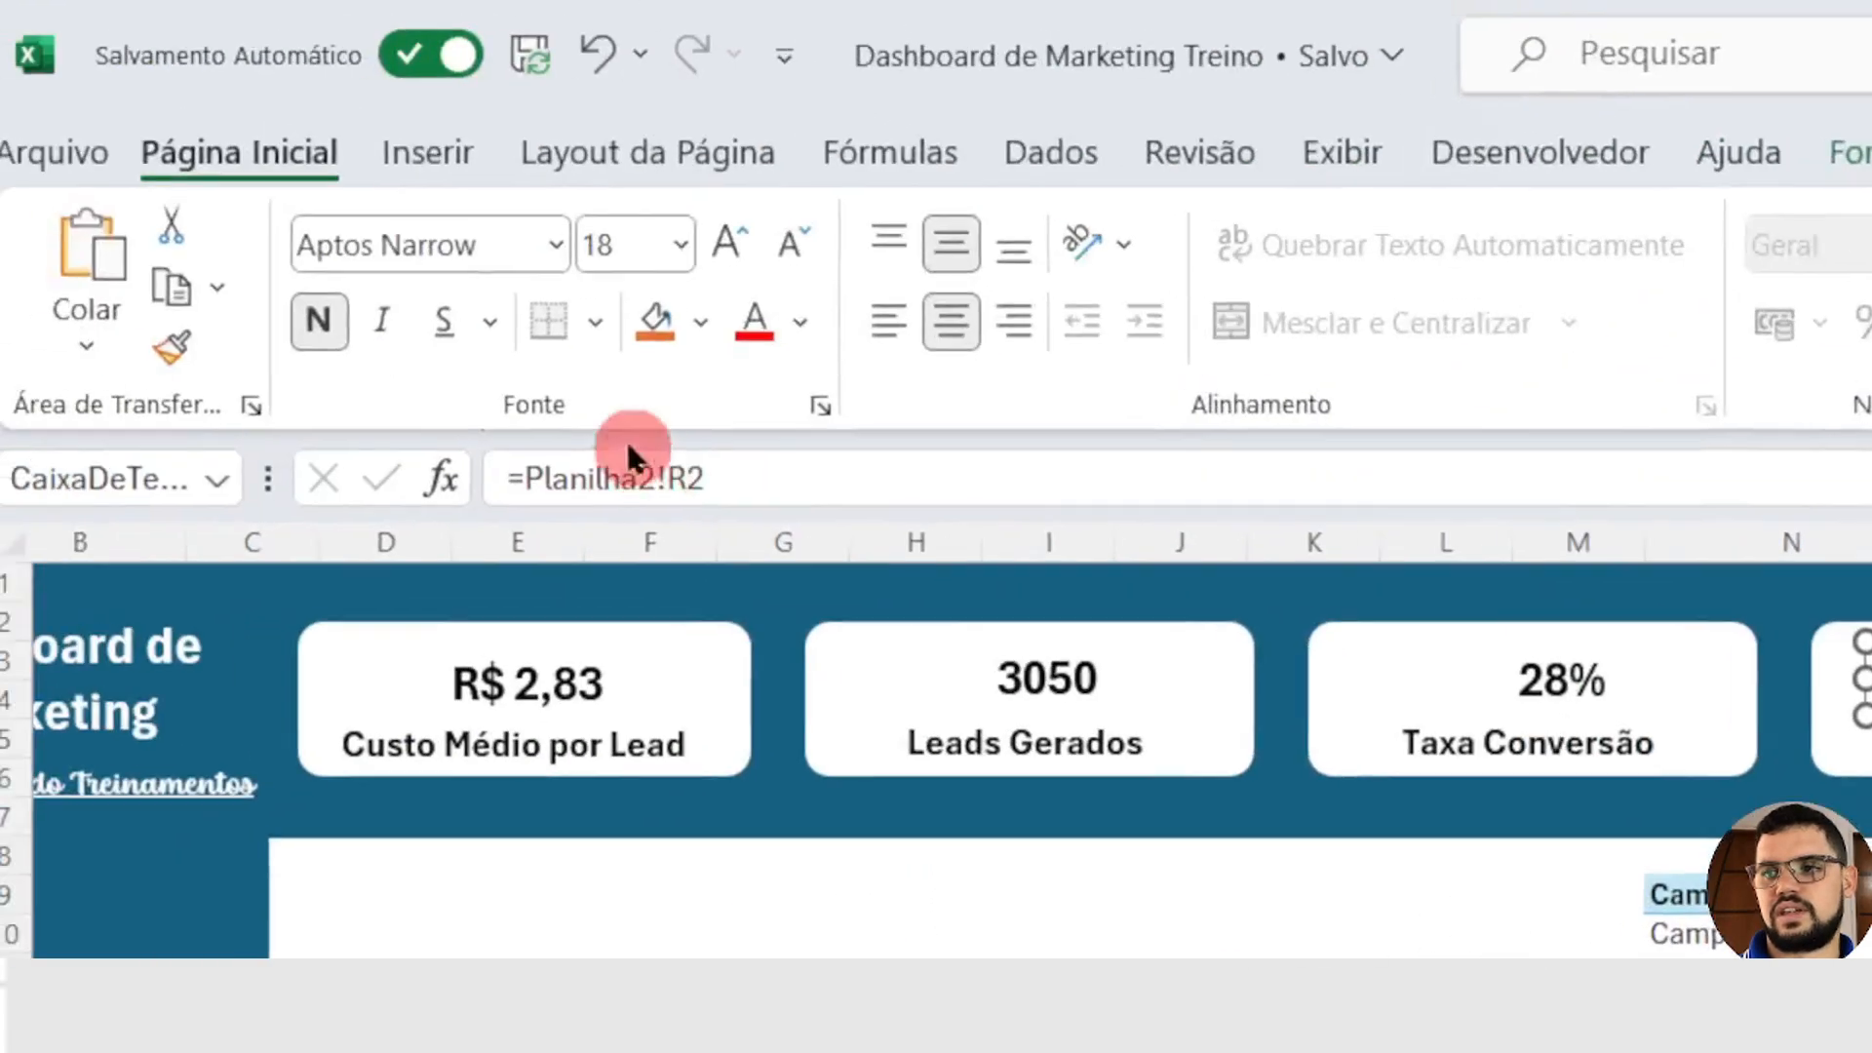
# Step: Copy the Custo value's formatting onto the value text boxes in the Receita and Lucro cards with Format Painter
pyautogui.click(180, 357)
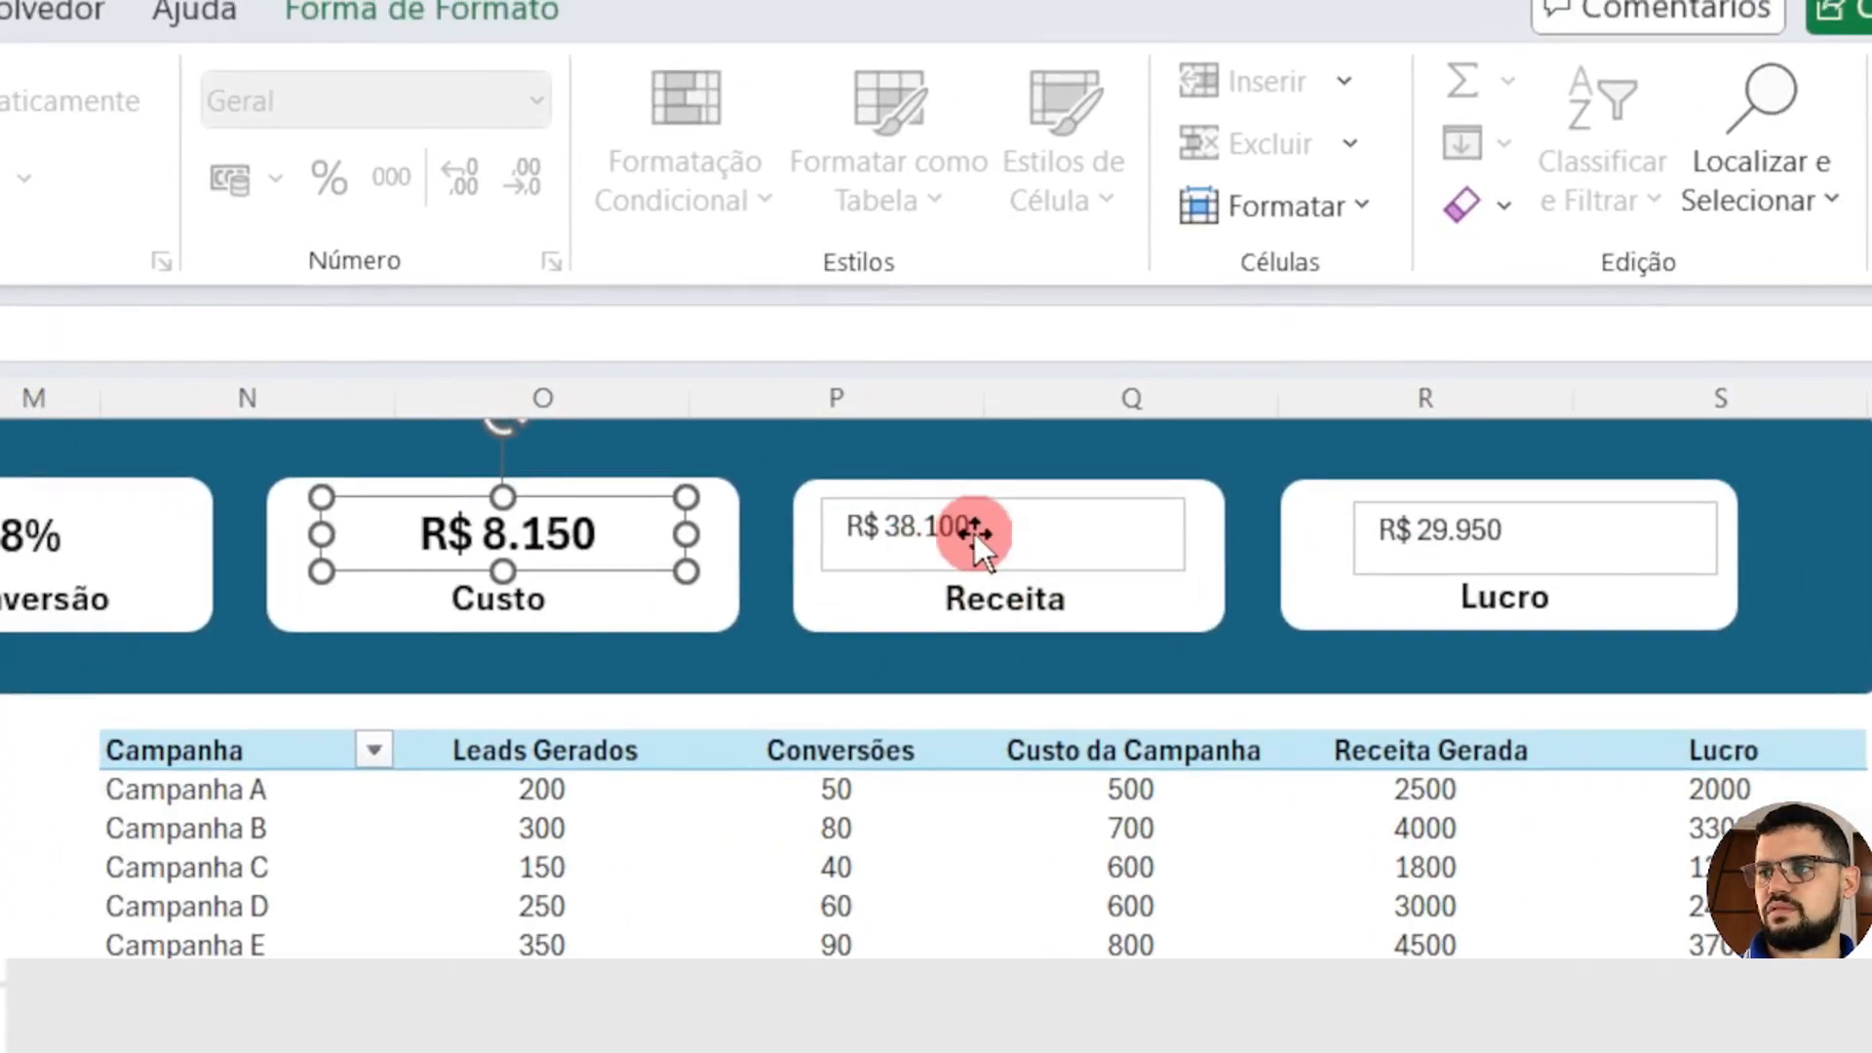
pyautogui.click(974, 534)
pyautogui.click(188, 366)
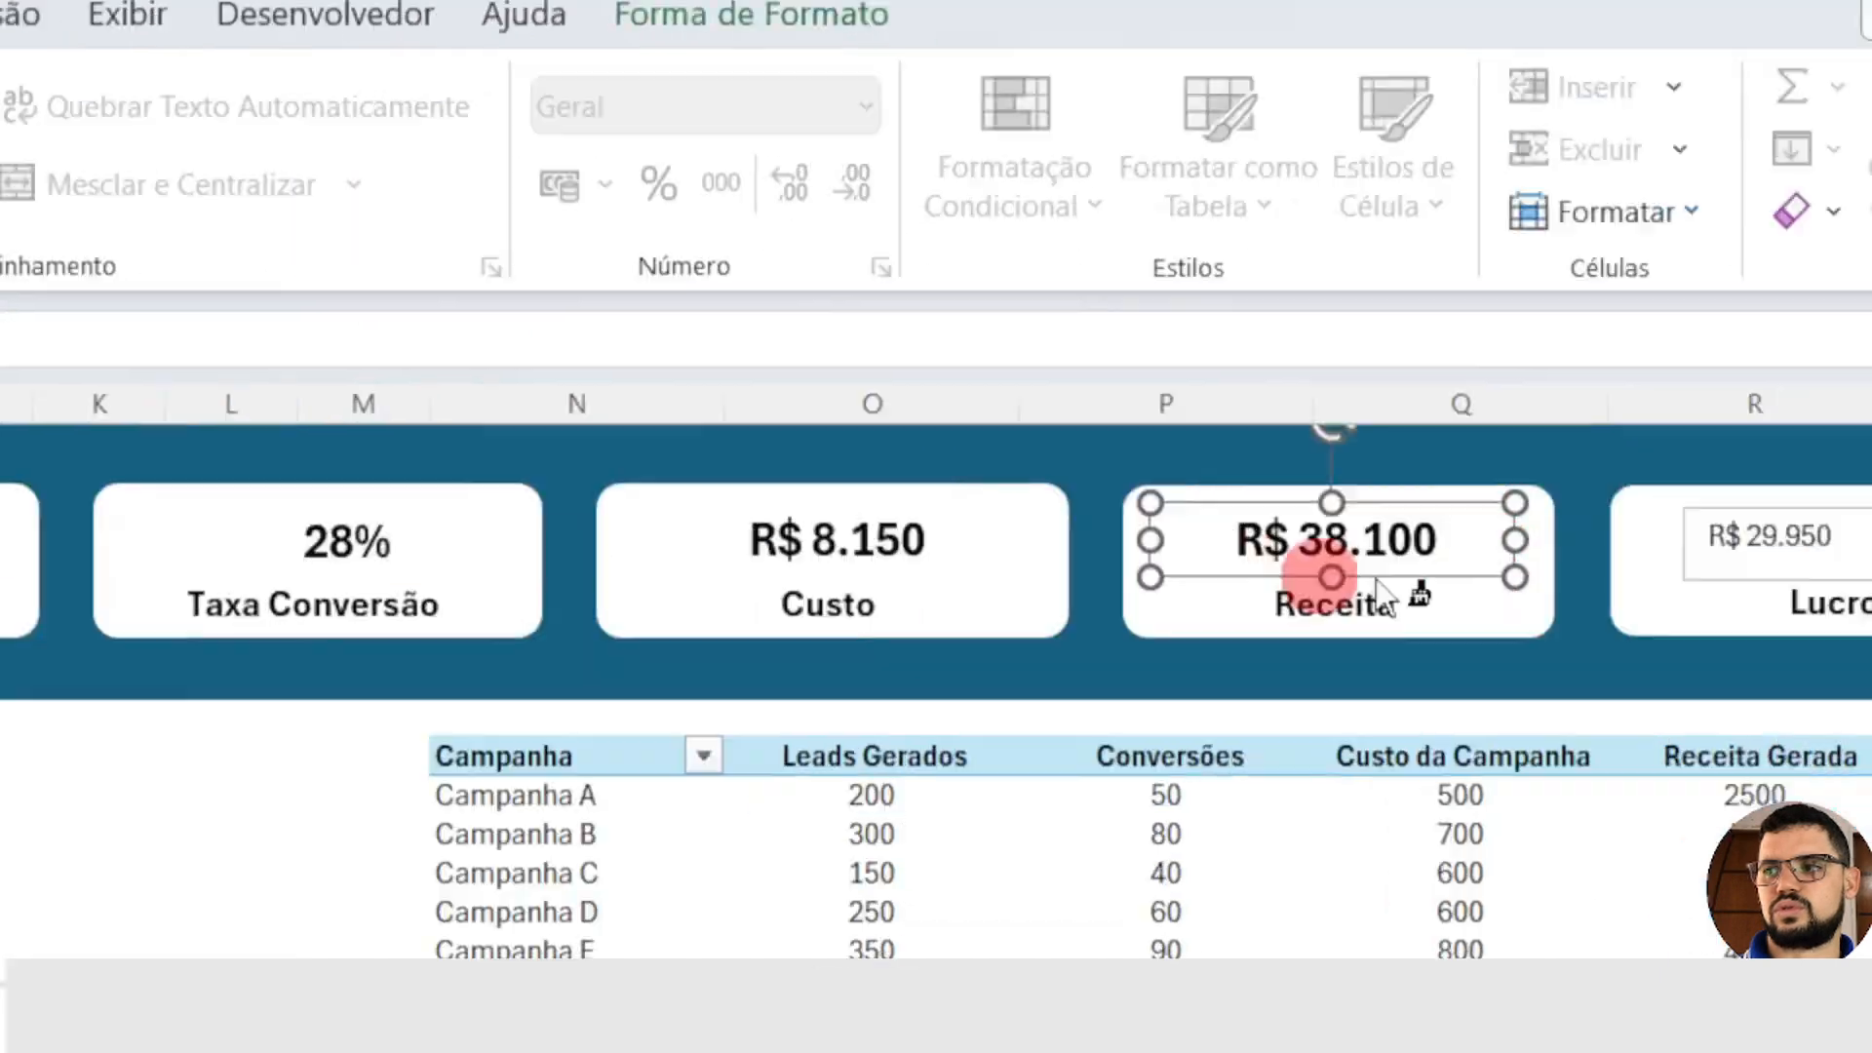
pyautogui.click(1796, 536)
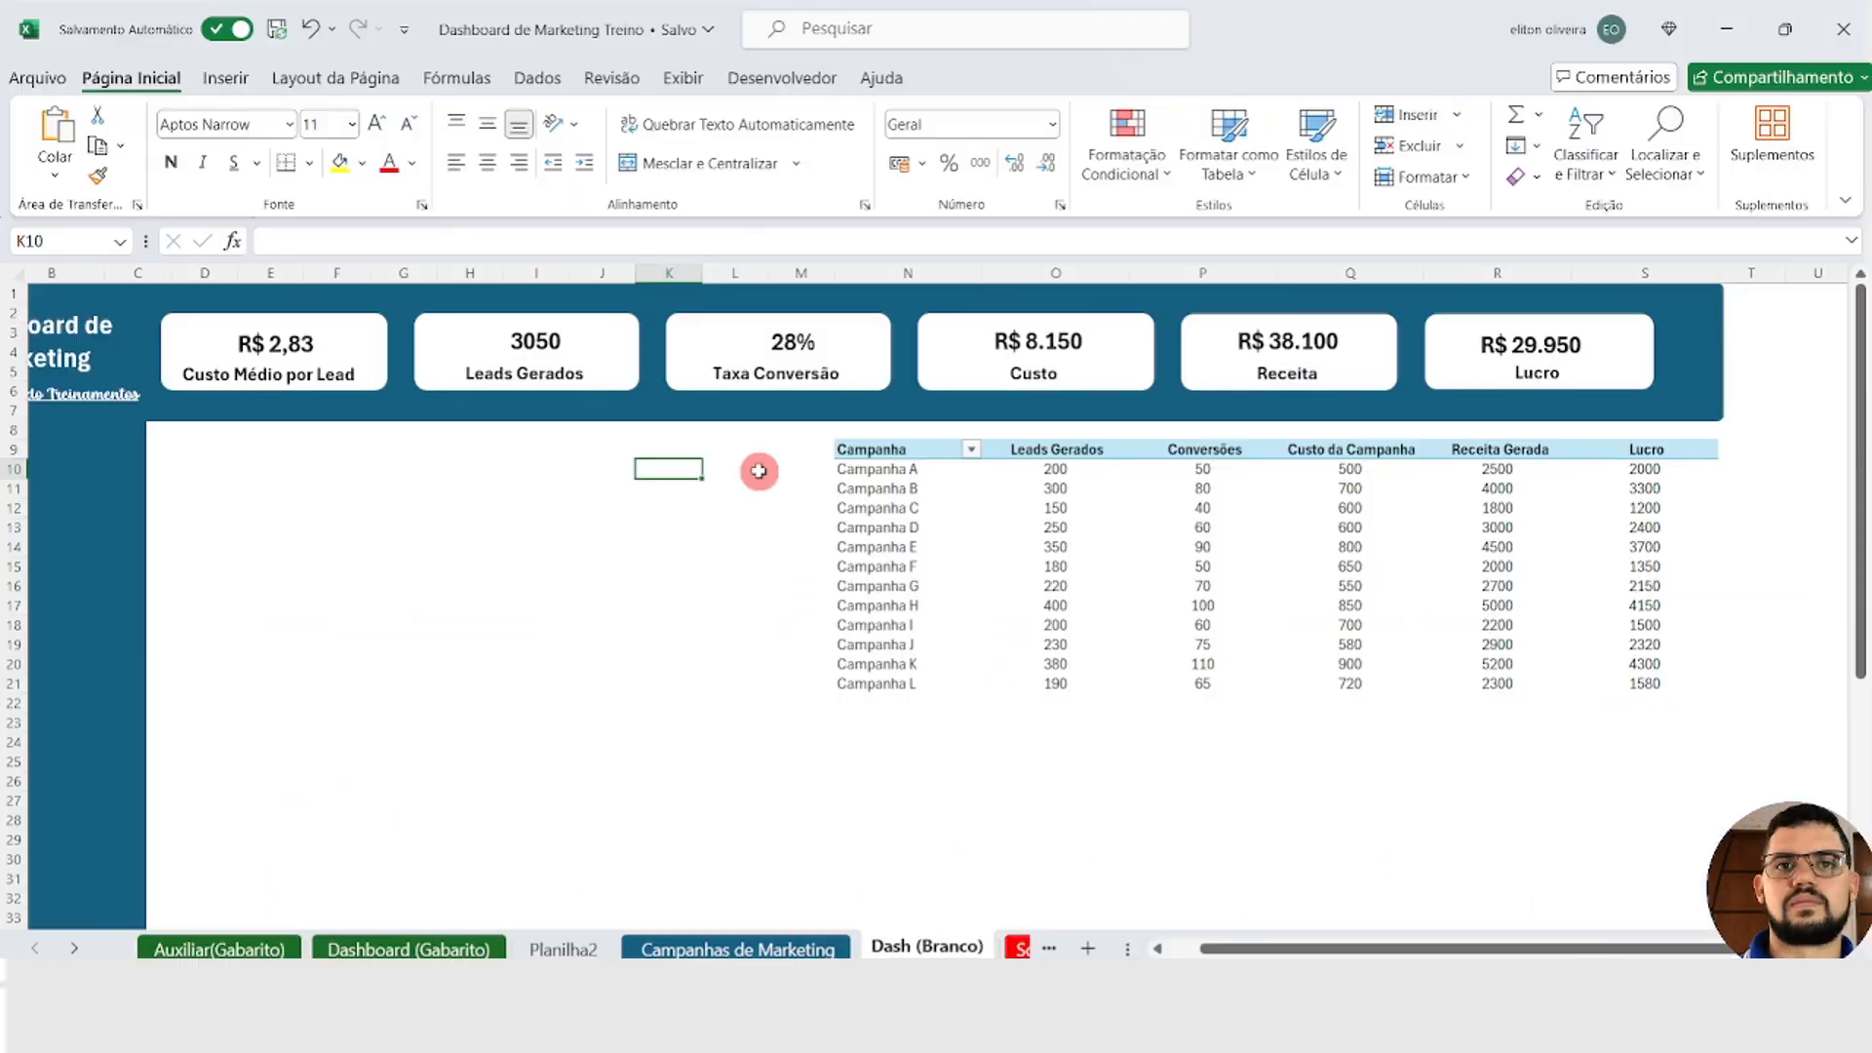
pyautogui.click(258, 731)
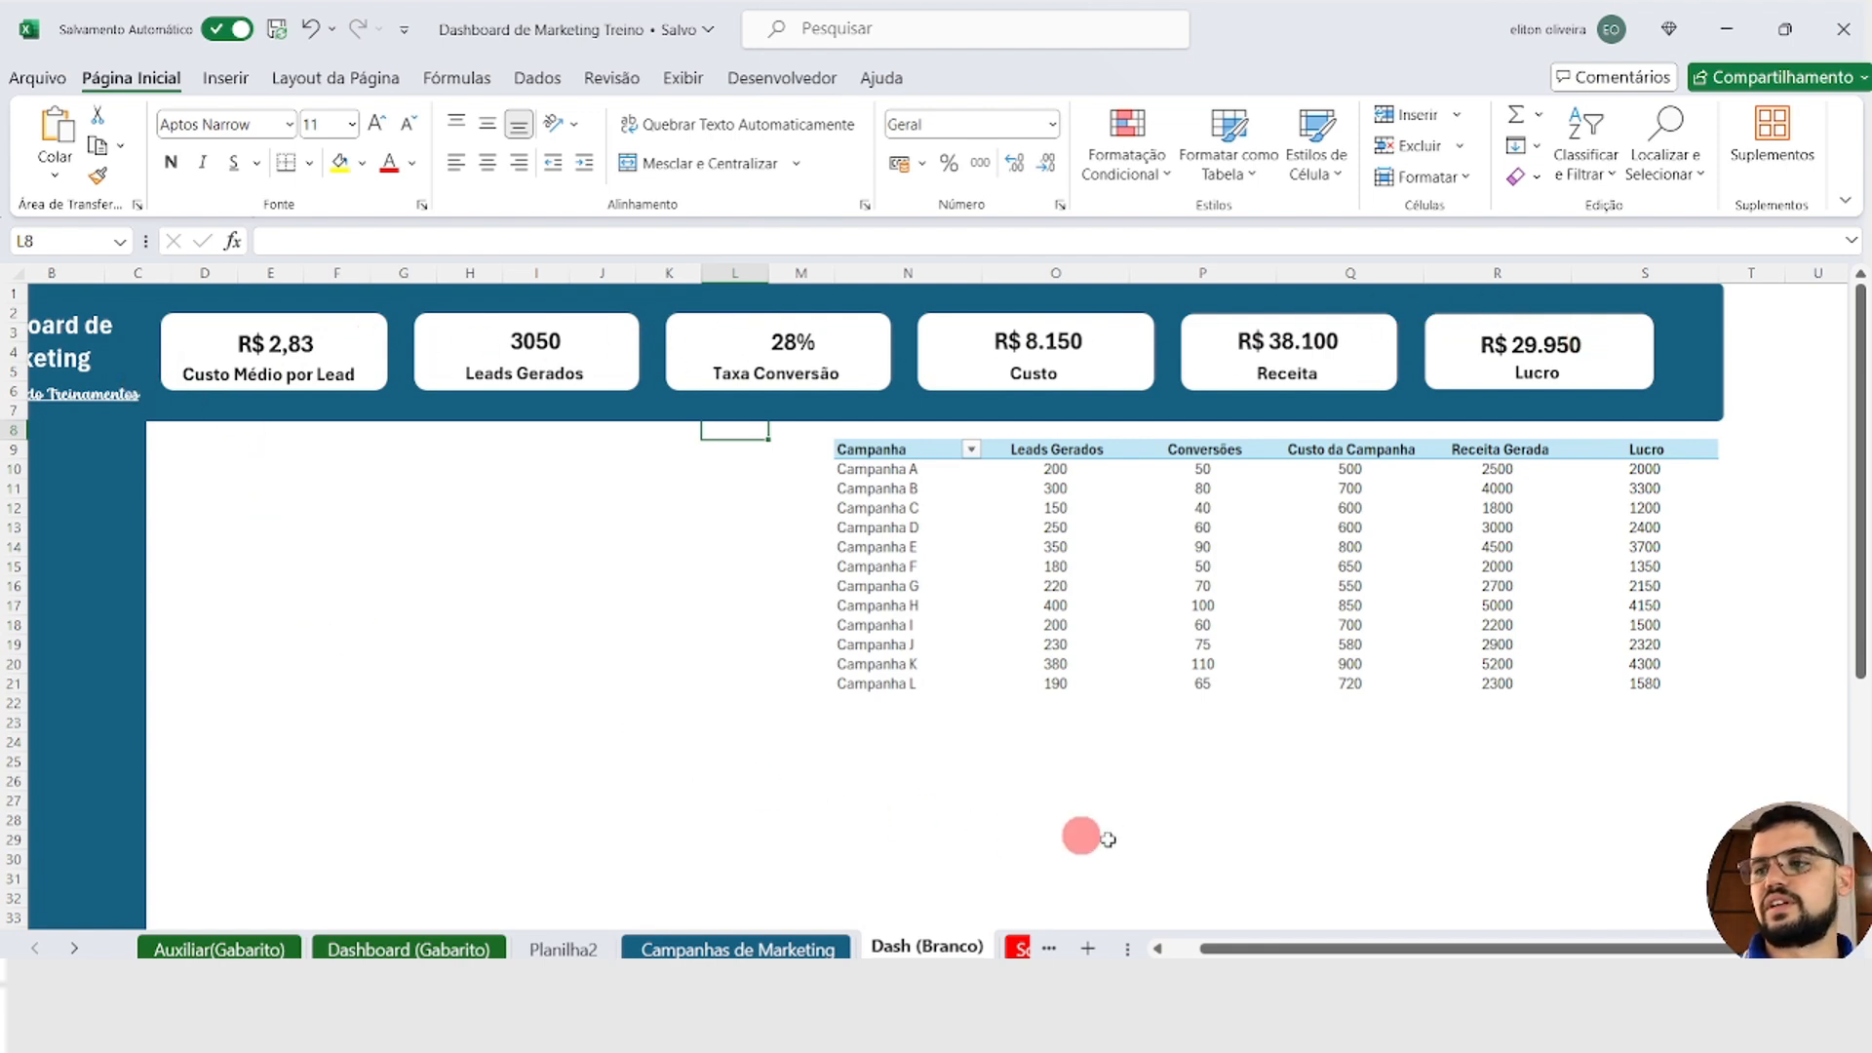
pyautogui.moveTo(1292, 948); pyautogui.dragTo(1133, 947)
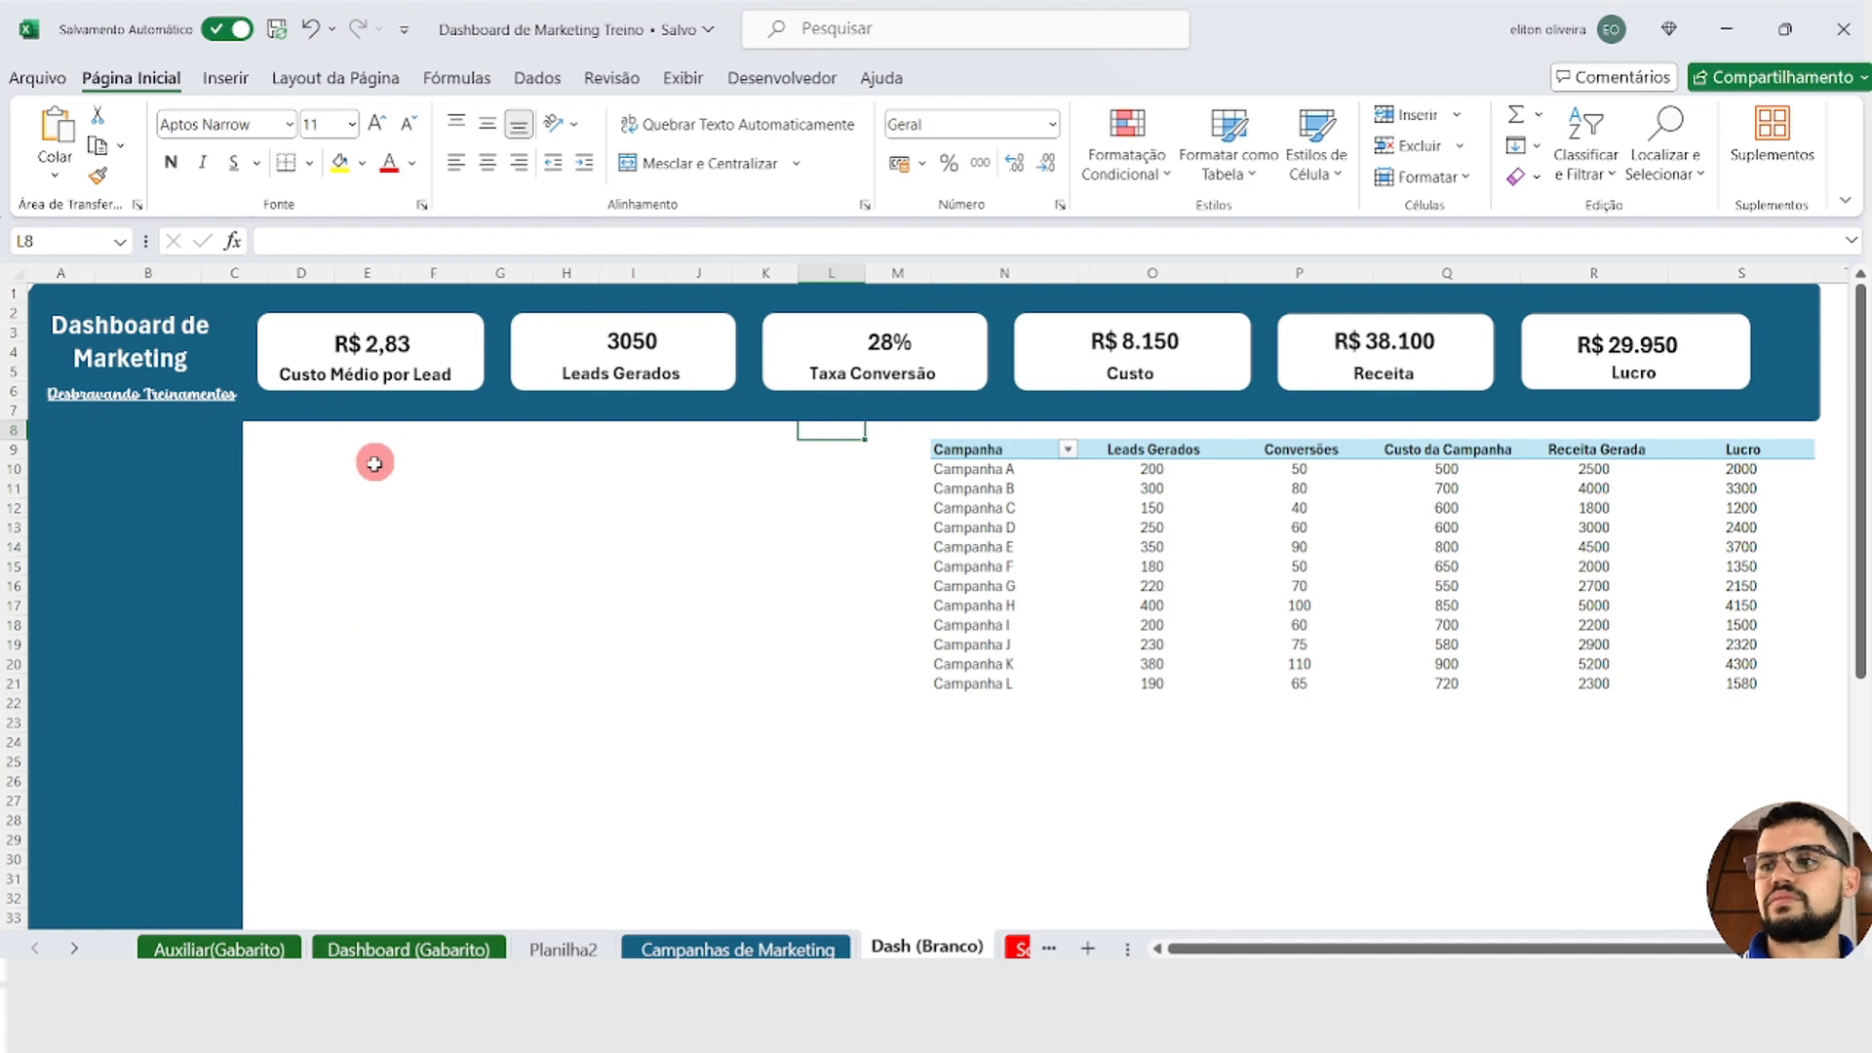
pyautogui.moveTo(305, 464); pyautogui.dragTo(877, 681)
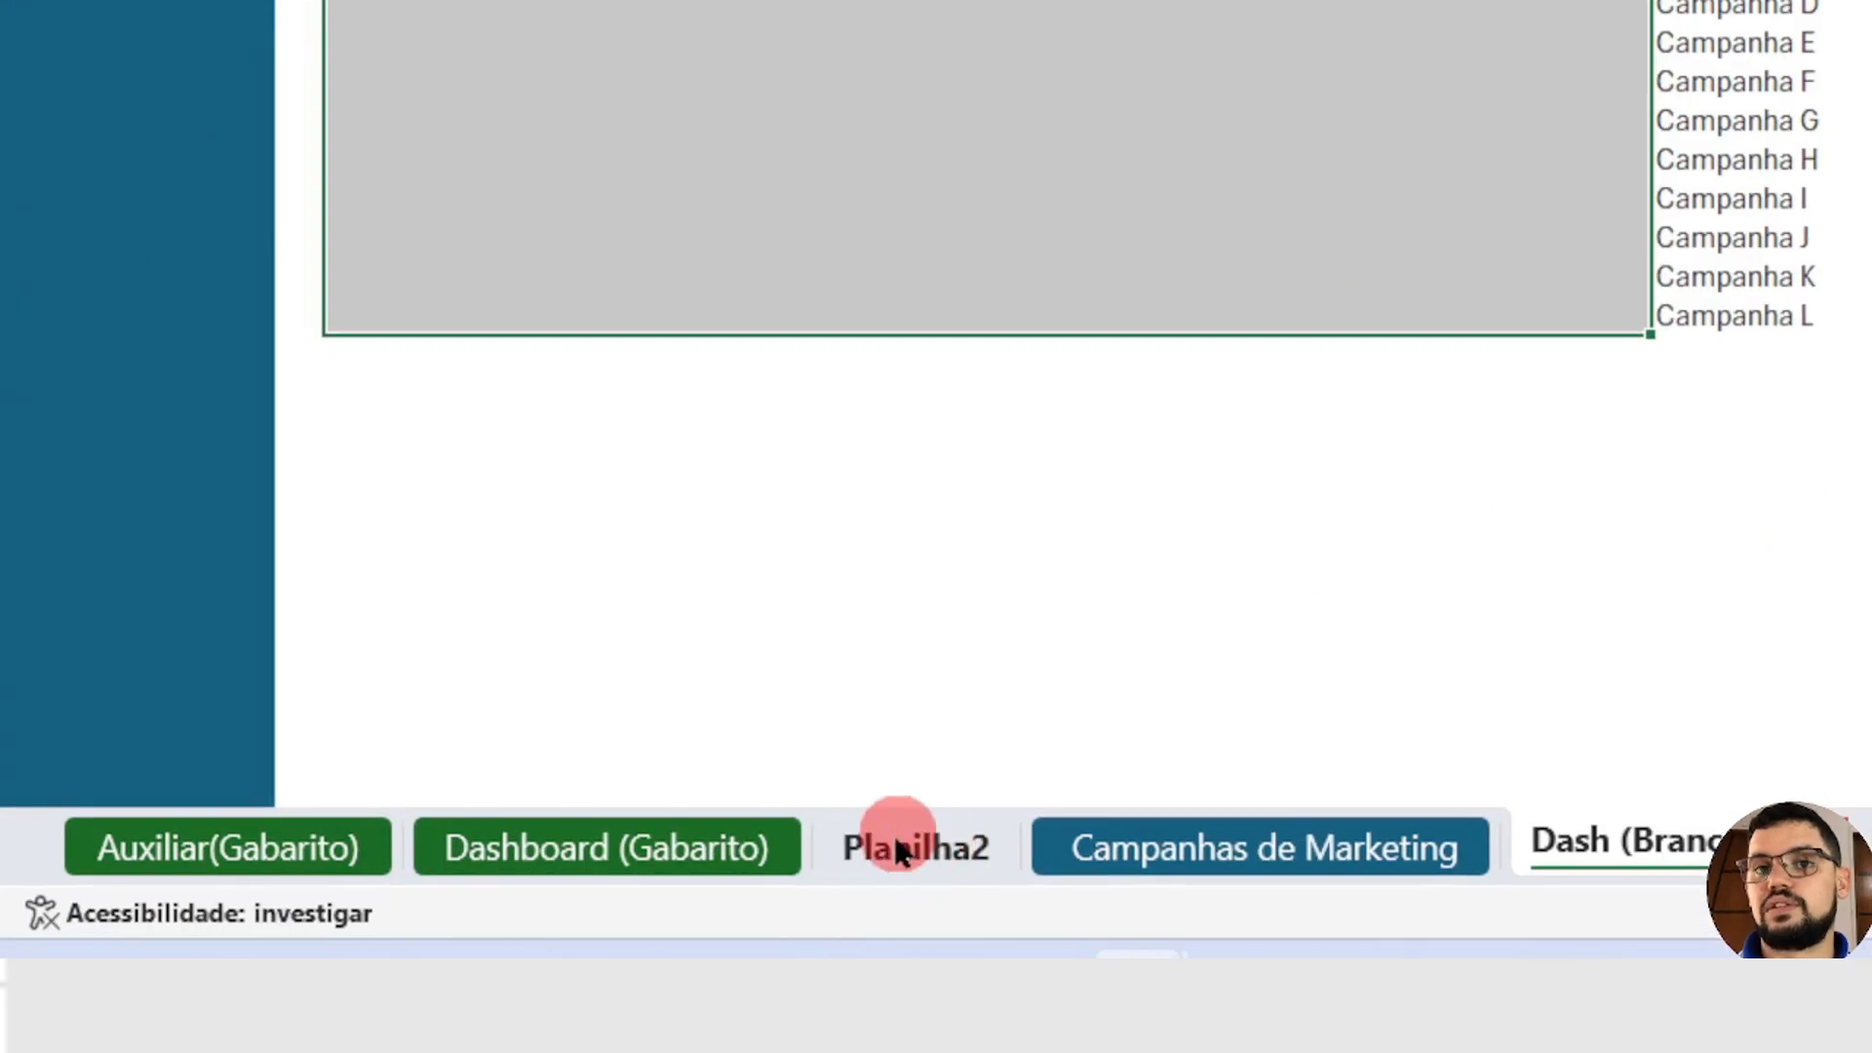
# Step: Rename the Planilha2 sheet as Auxiliar
pyautogui.doubleClick(553, 942)
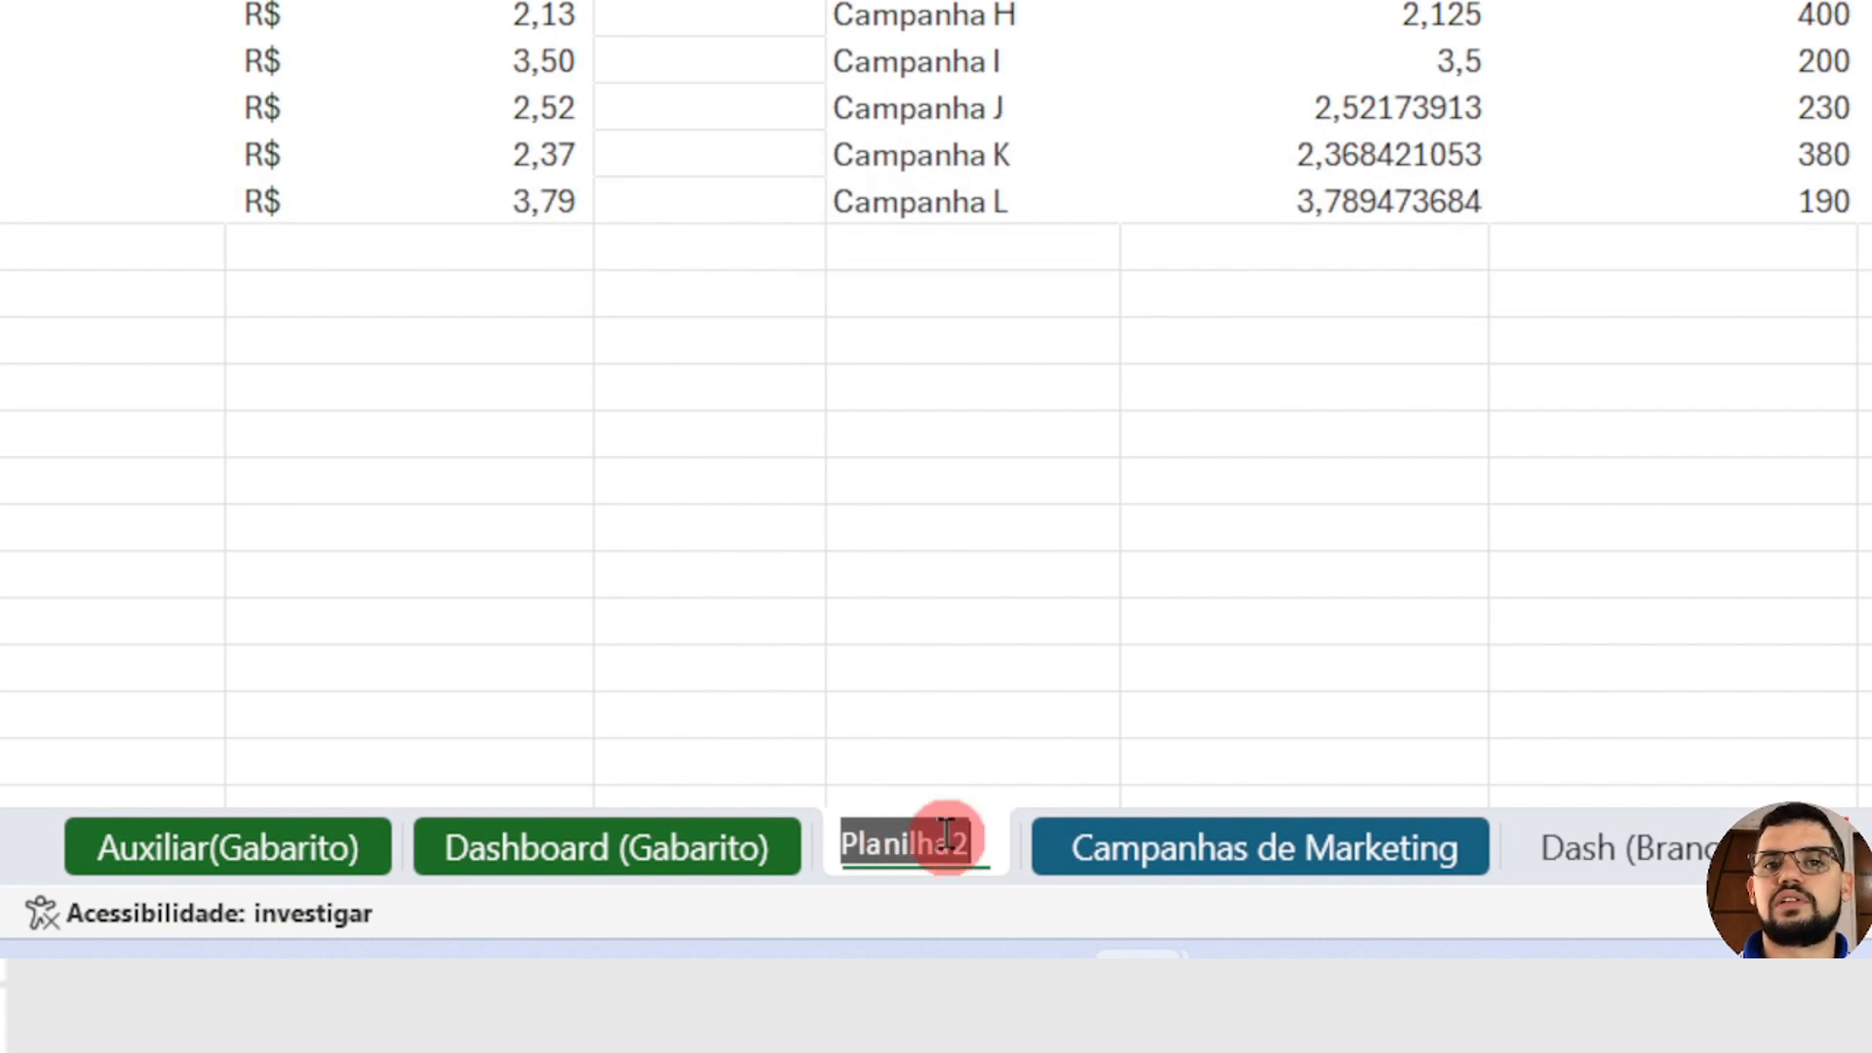
pyautogui.write('a')
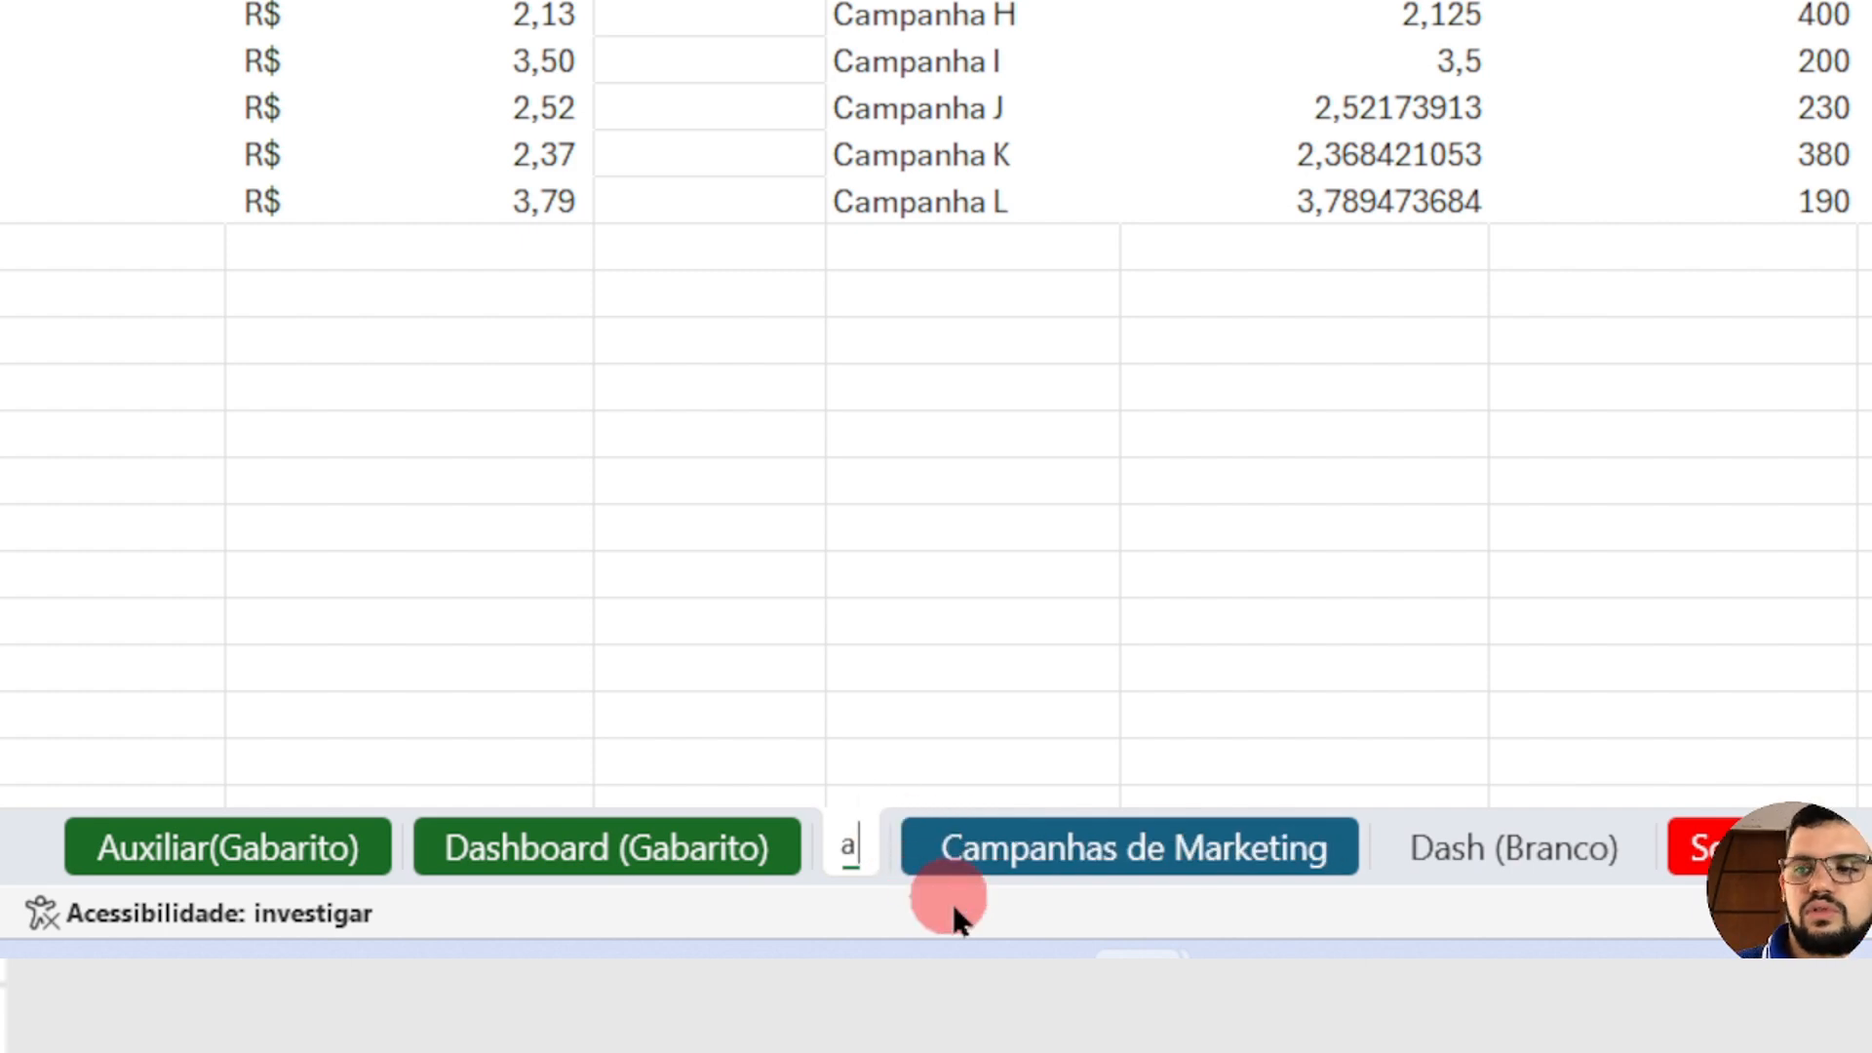
pyautogui.press('BackSpace')
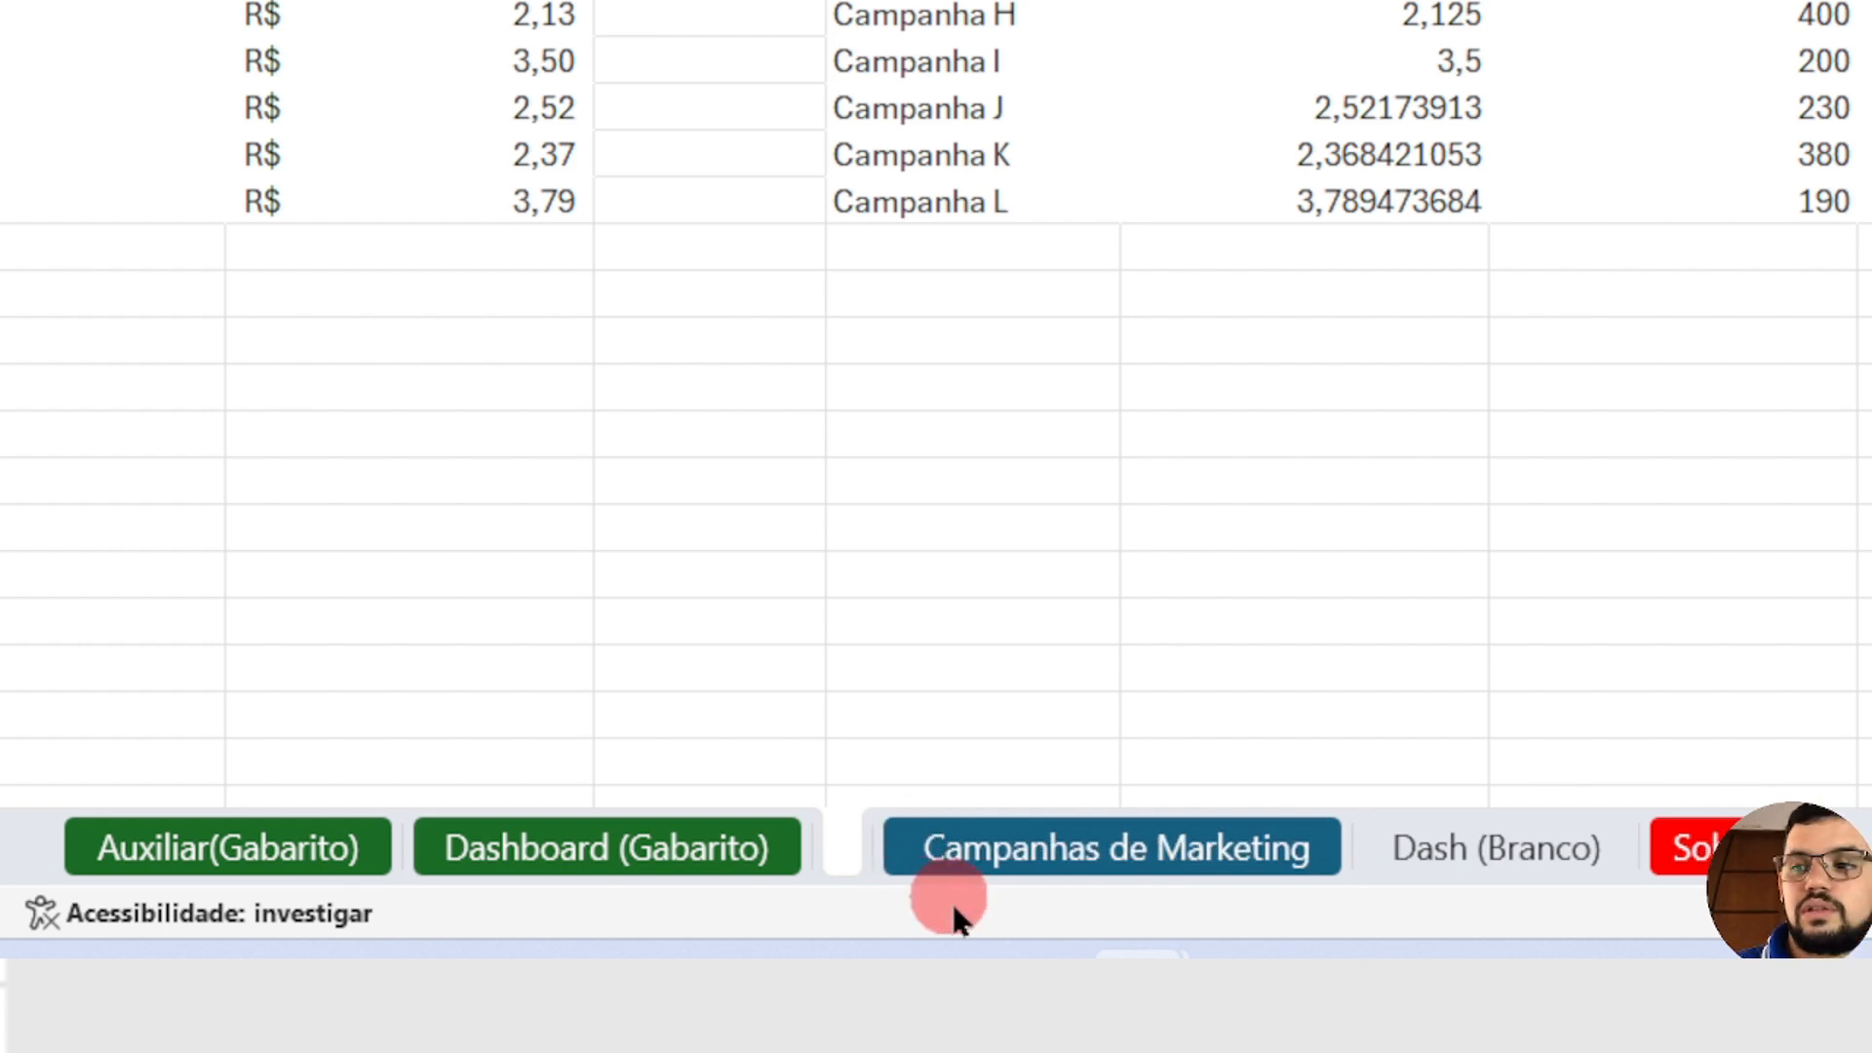
pyautogui.write('a')
pyautogui.press('BackSpace')
pyautogui.write('A')
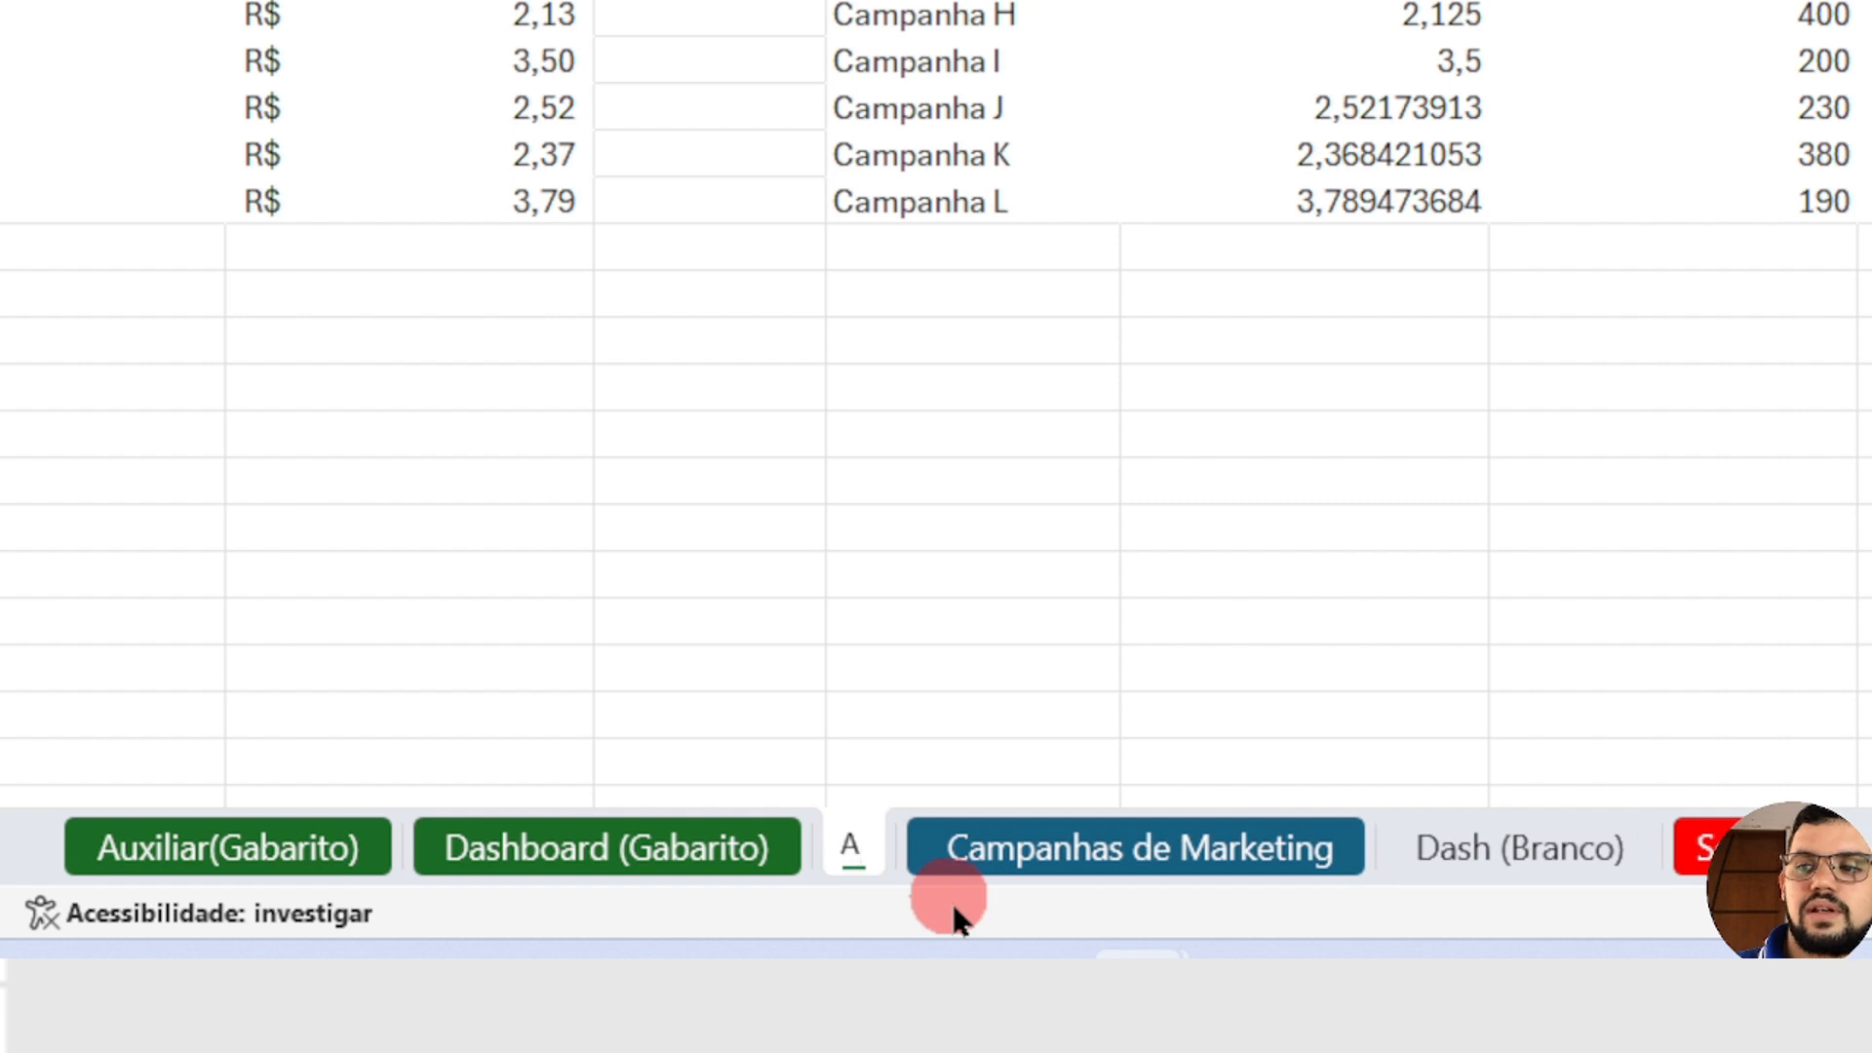
pyautogui.write('uxiliar')
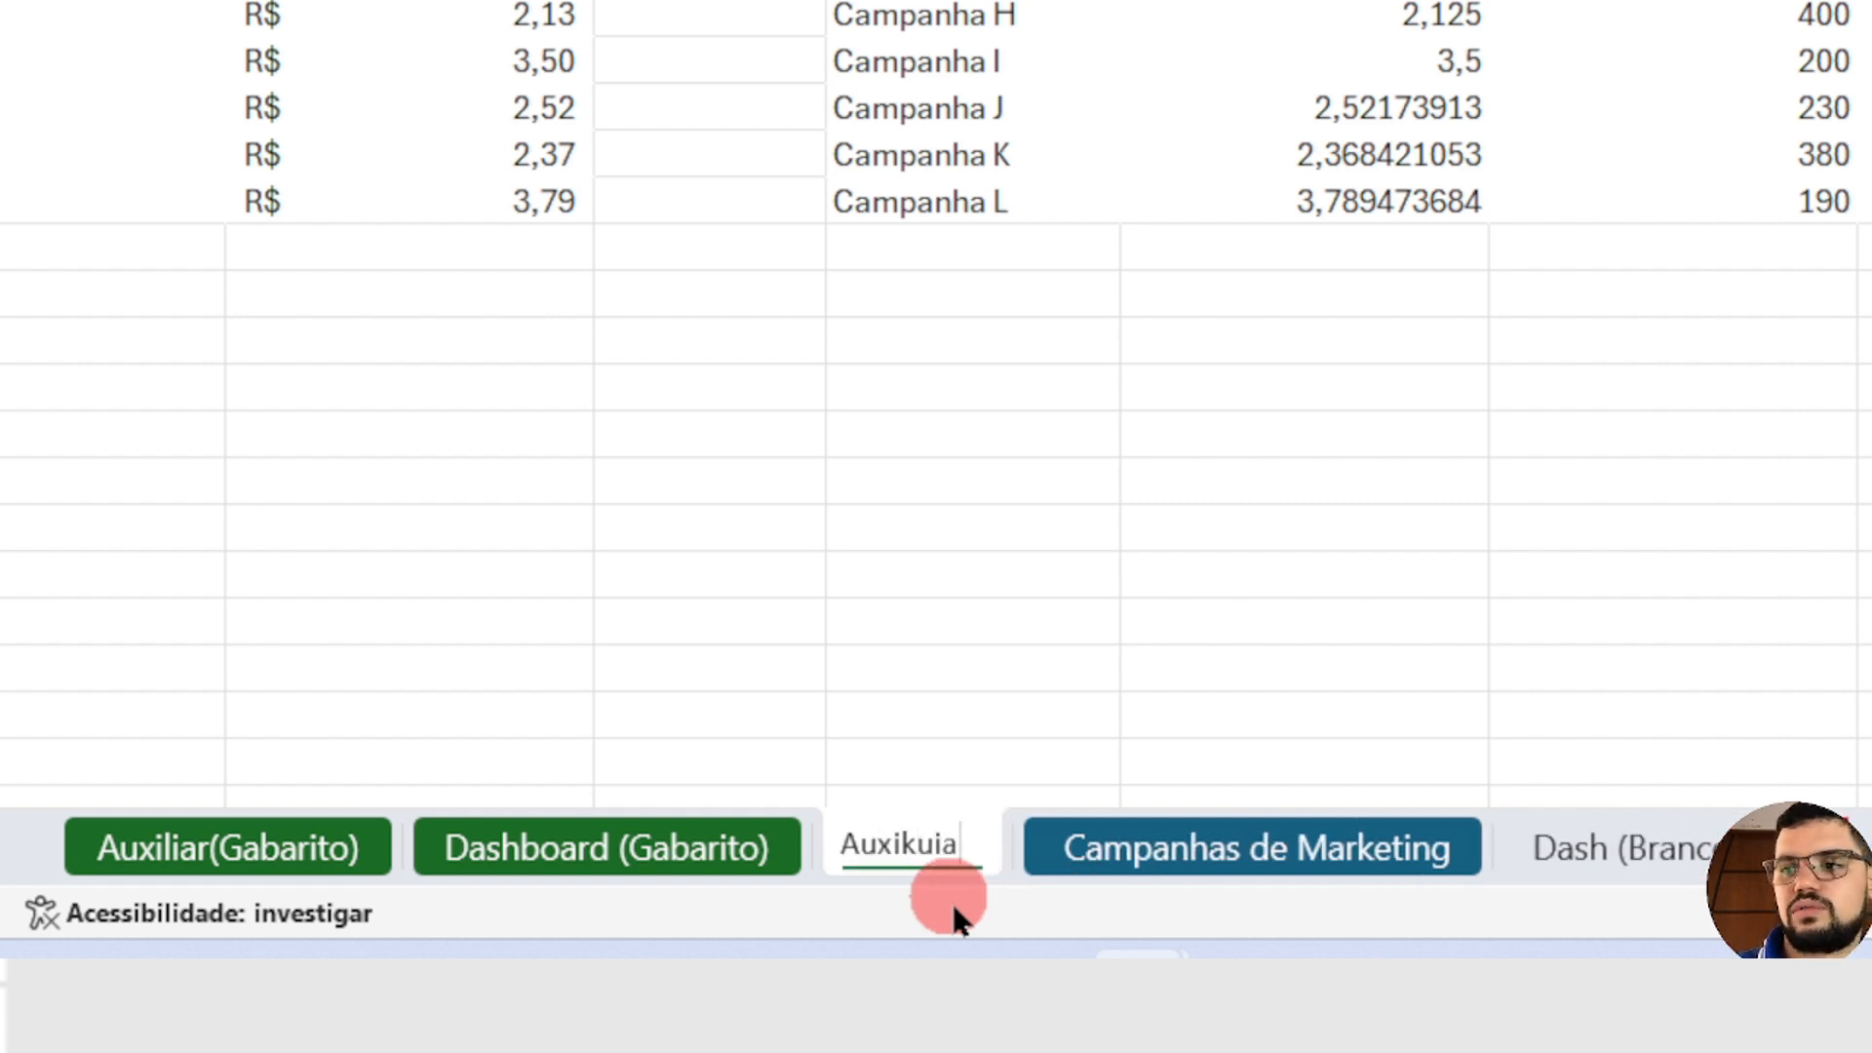
pyautogui.press('Return')
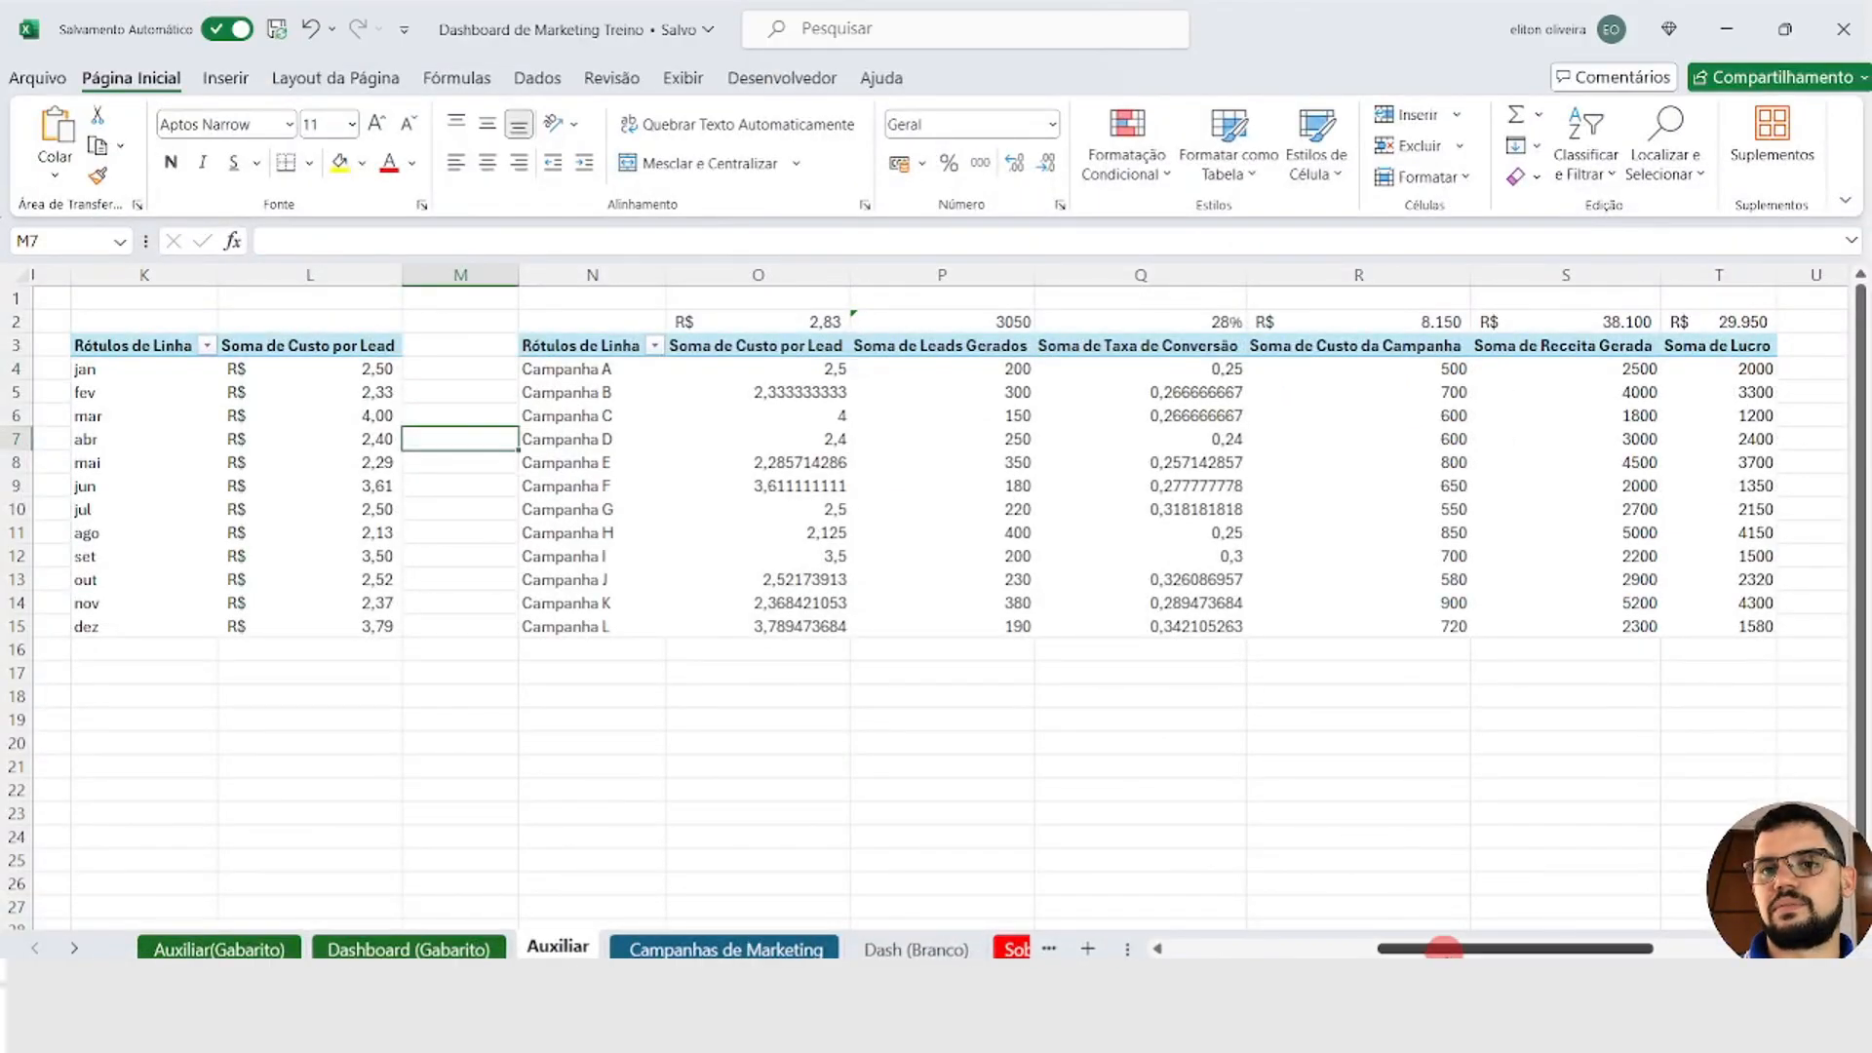
# Step: Insert a doughnut PivotChart from the Soma de Taxa de Conversão pivot table and shrink it to fit beneath that table
pyautogui.moveTo(1433, 948); pyautogui.dragTo(1077, 948)
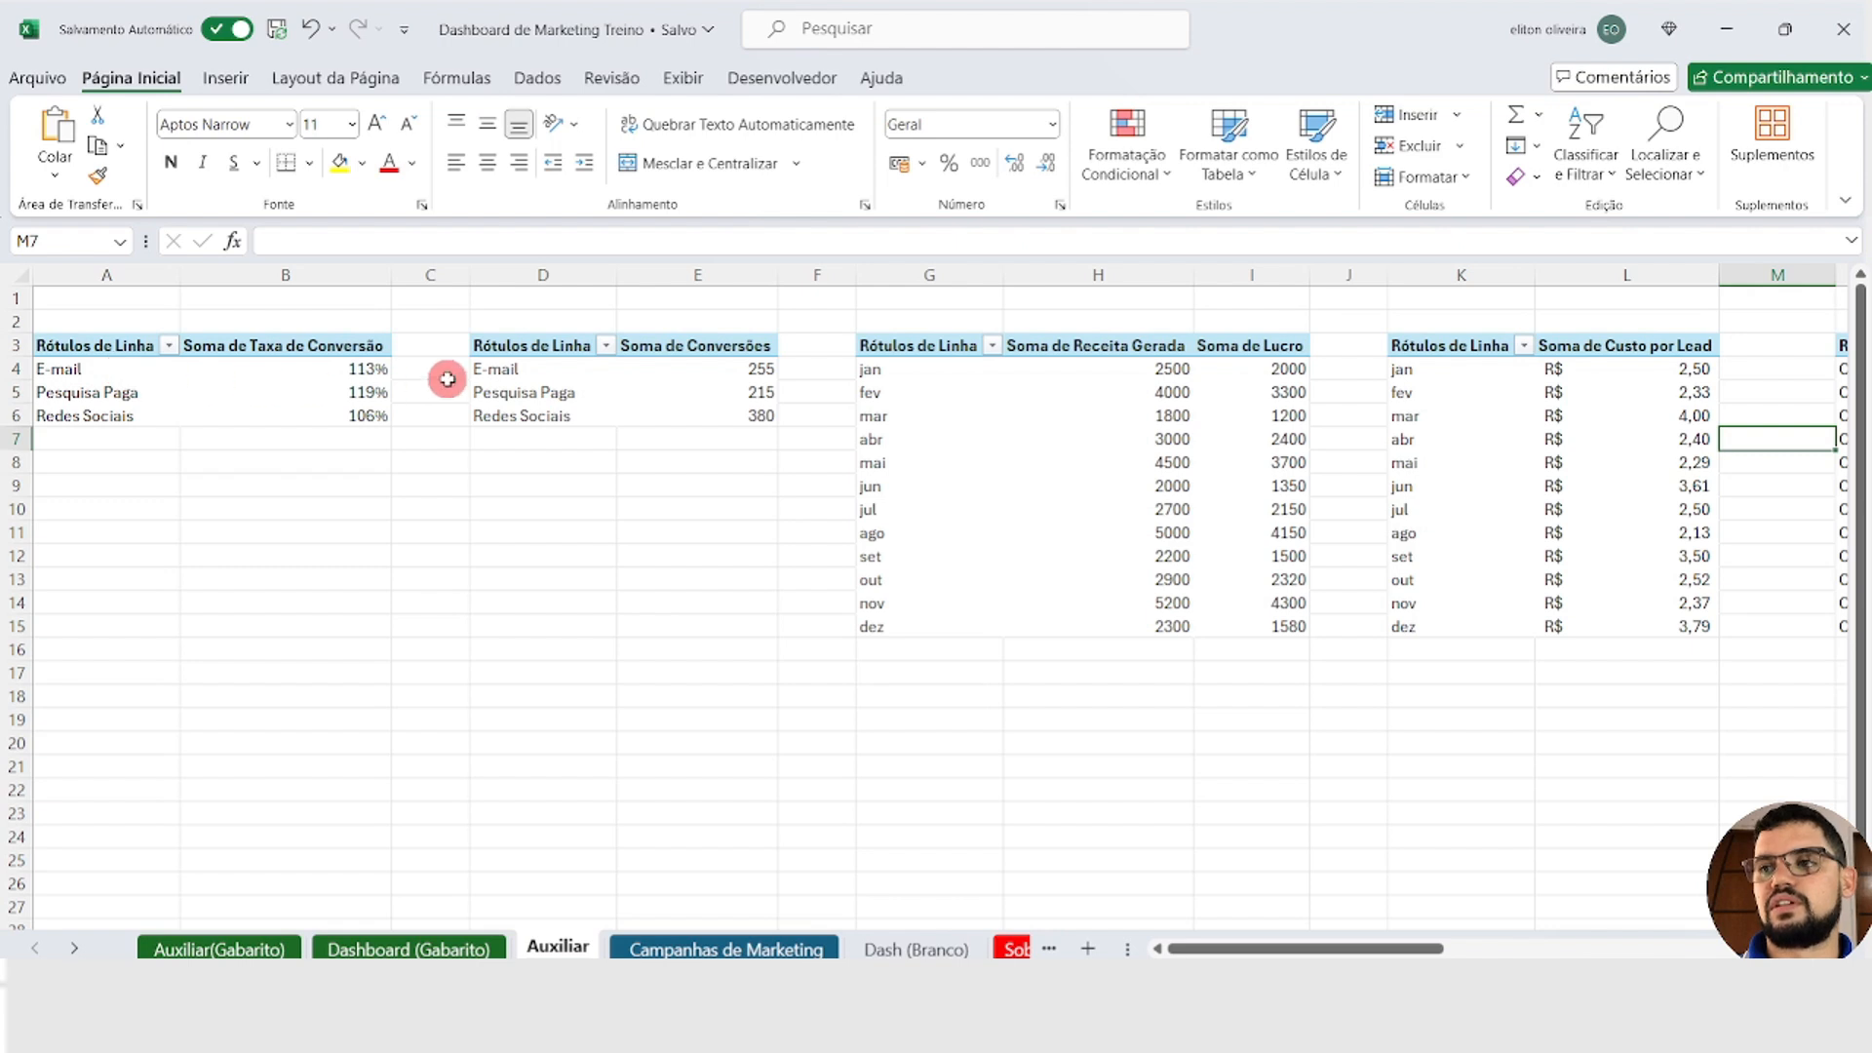
pyautogui.moveTo(715, 400)
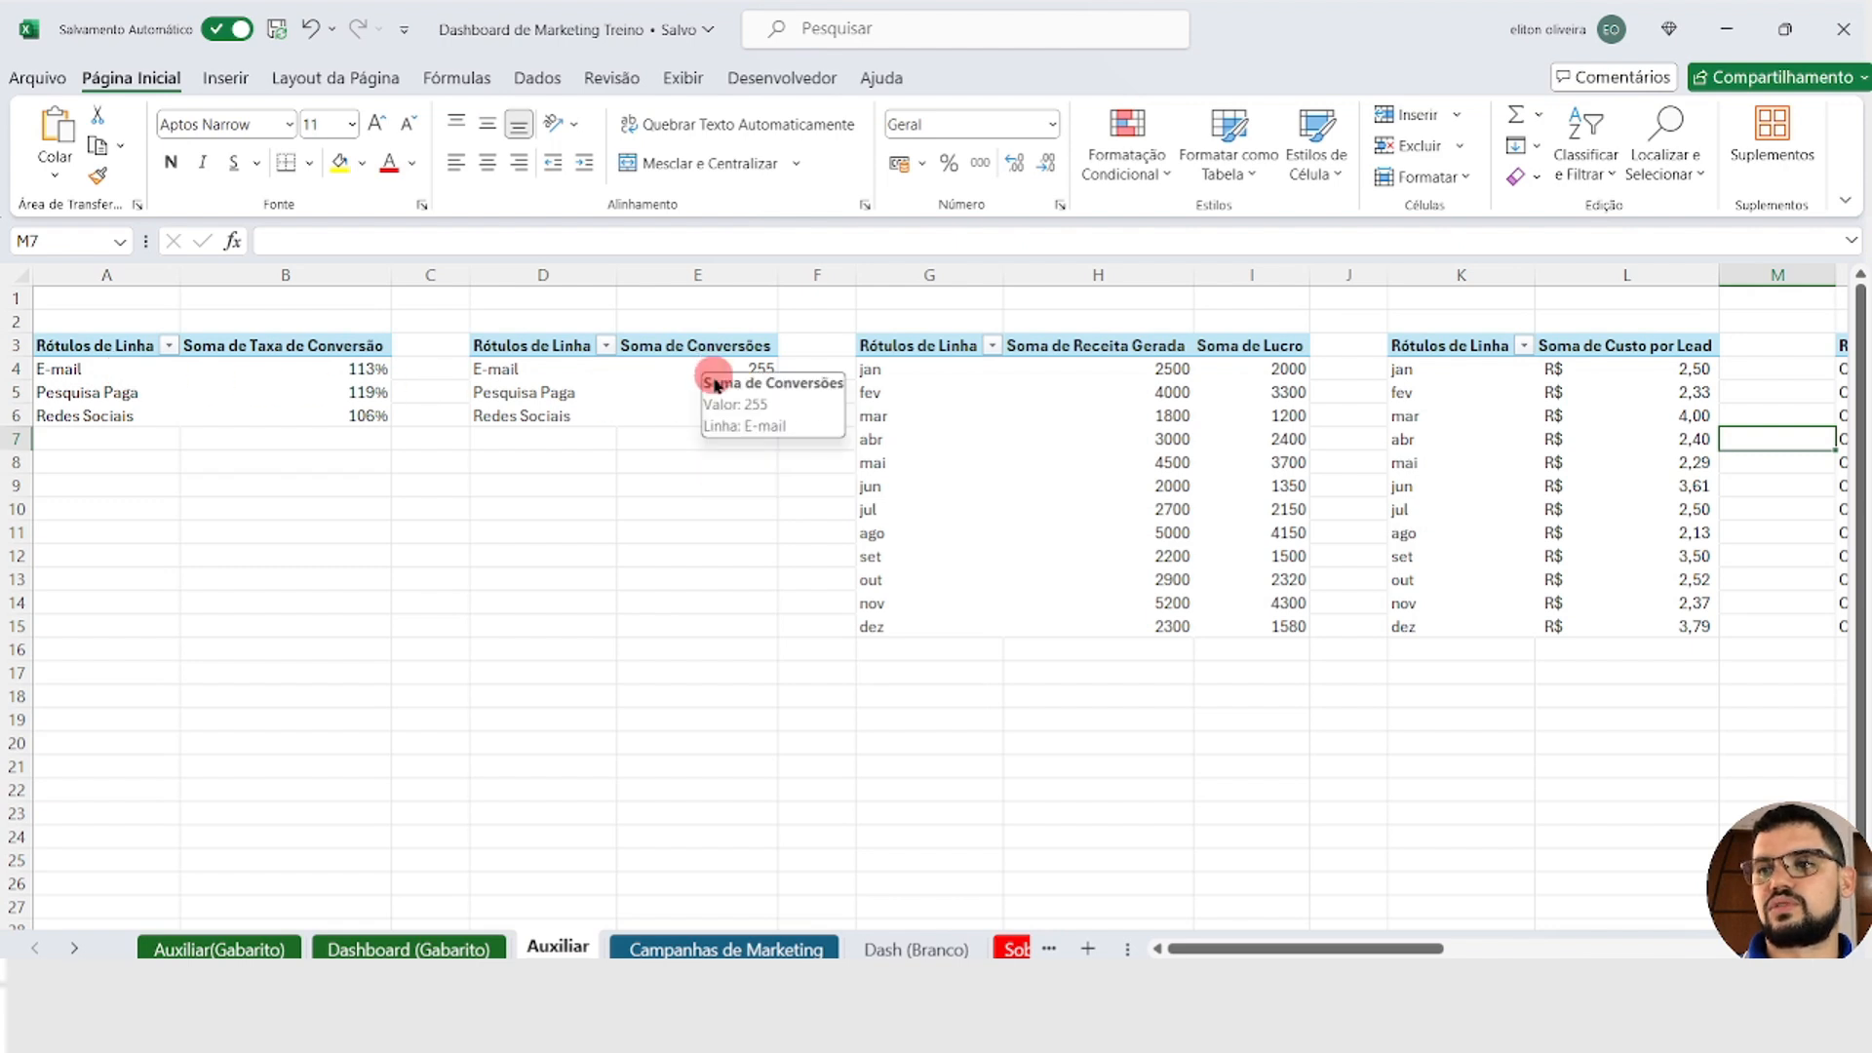
pyautogui.moveTo(1228, 489)
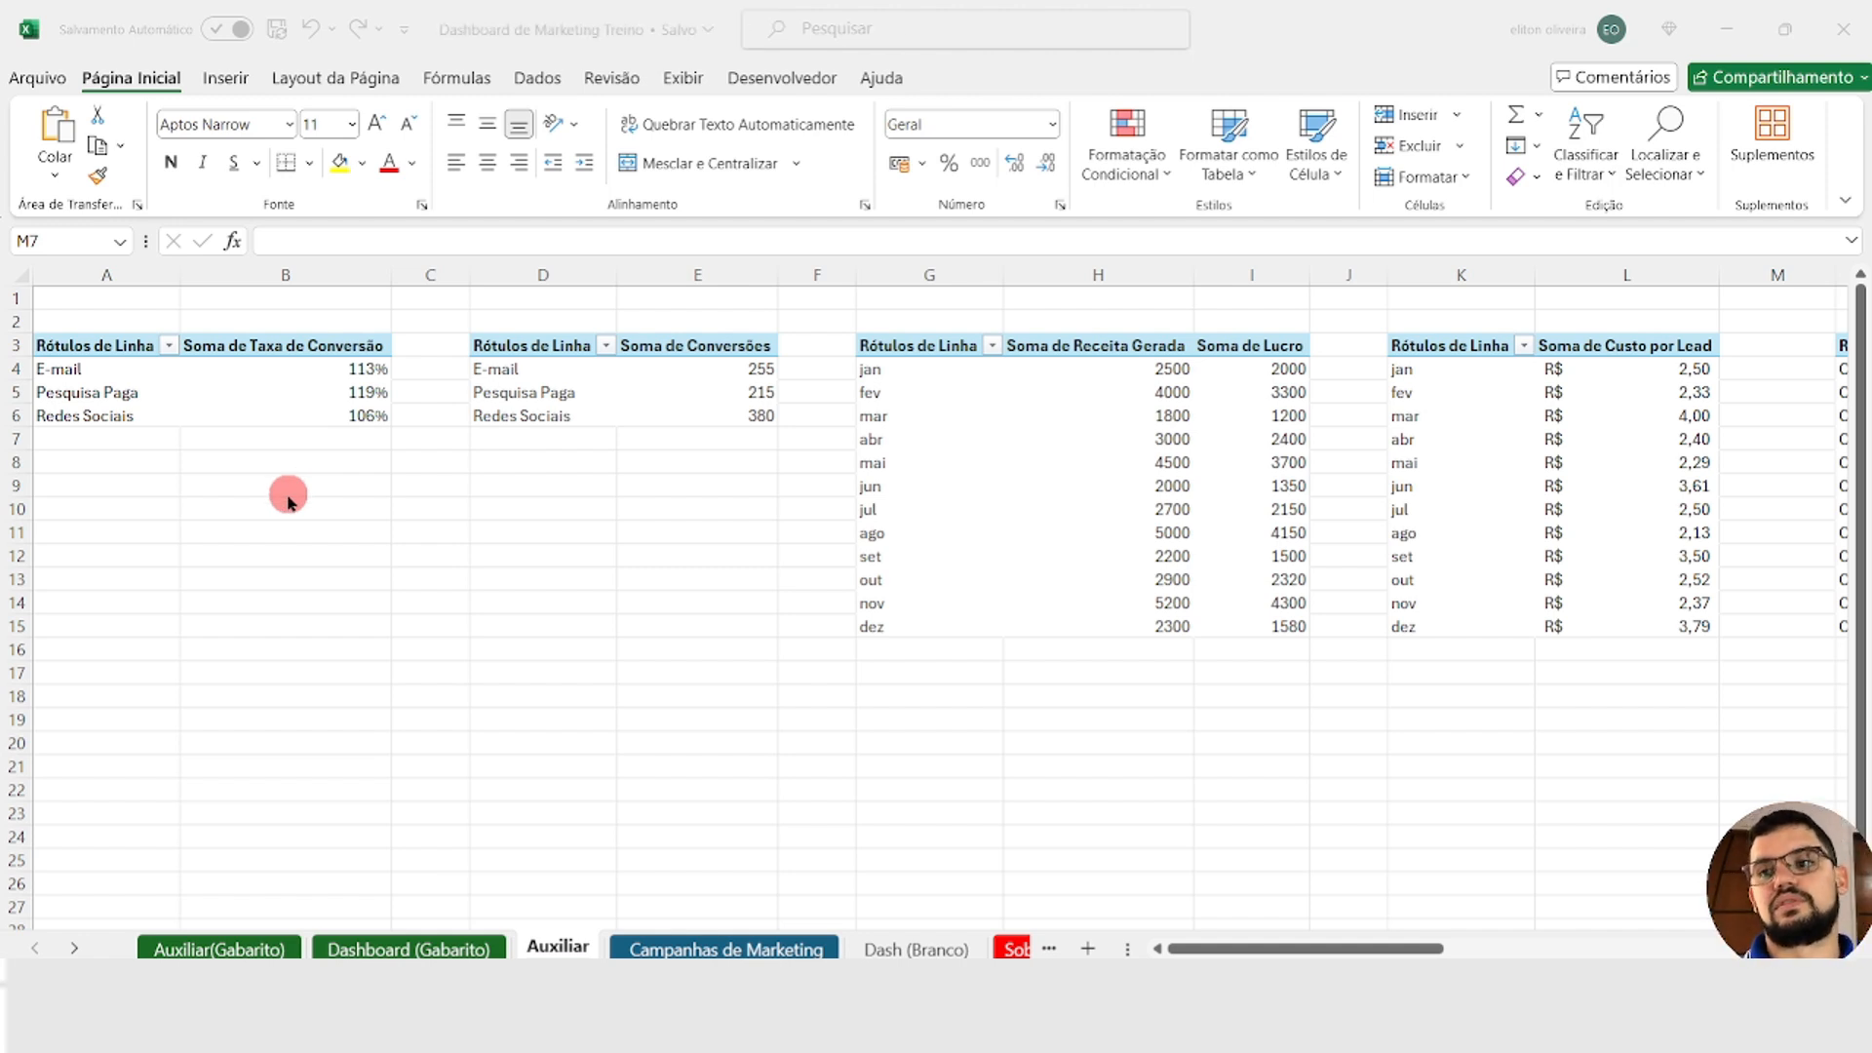
pyautogui.click(106, 368)
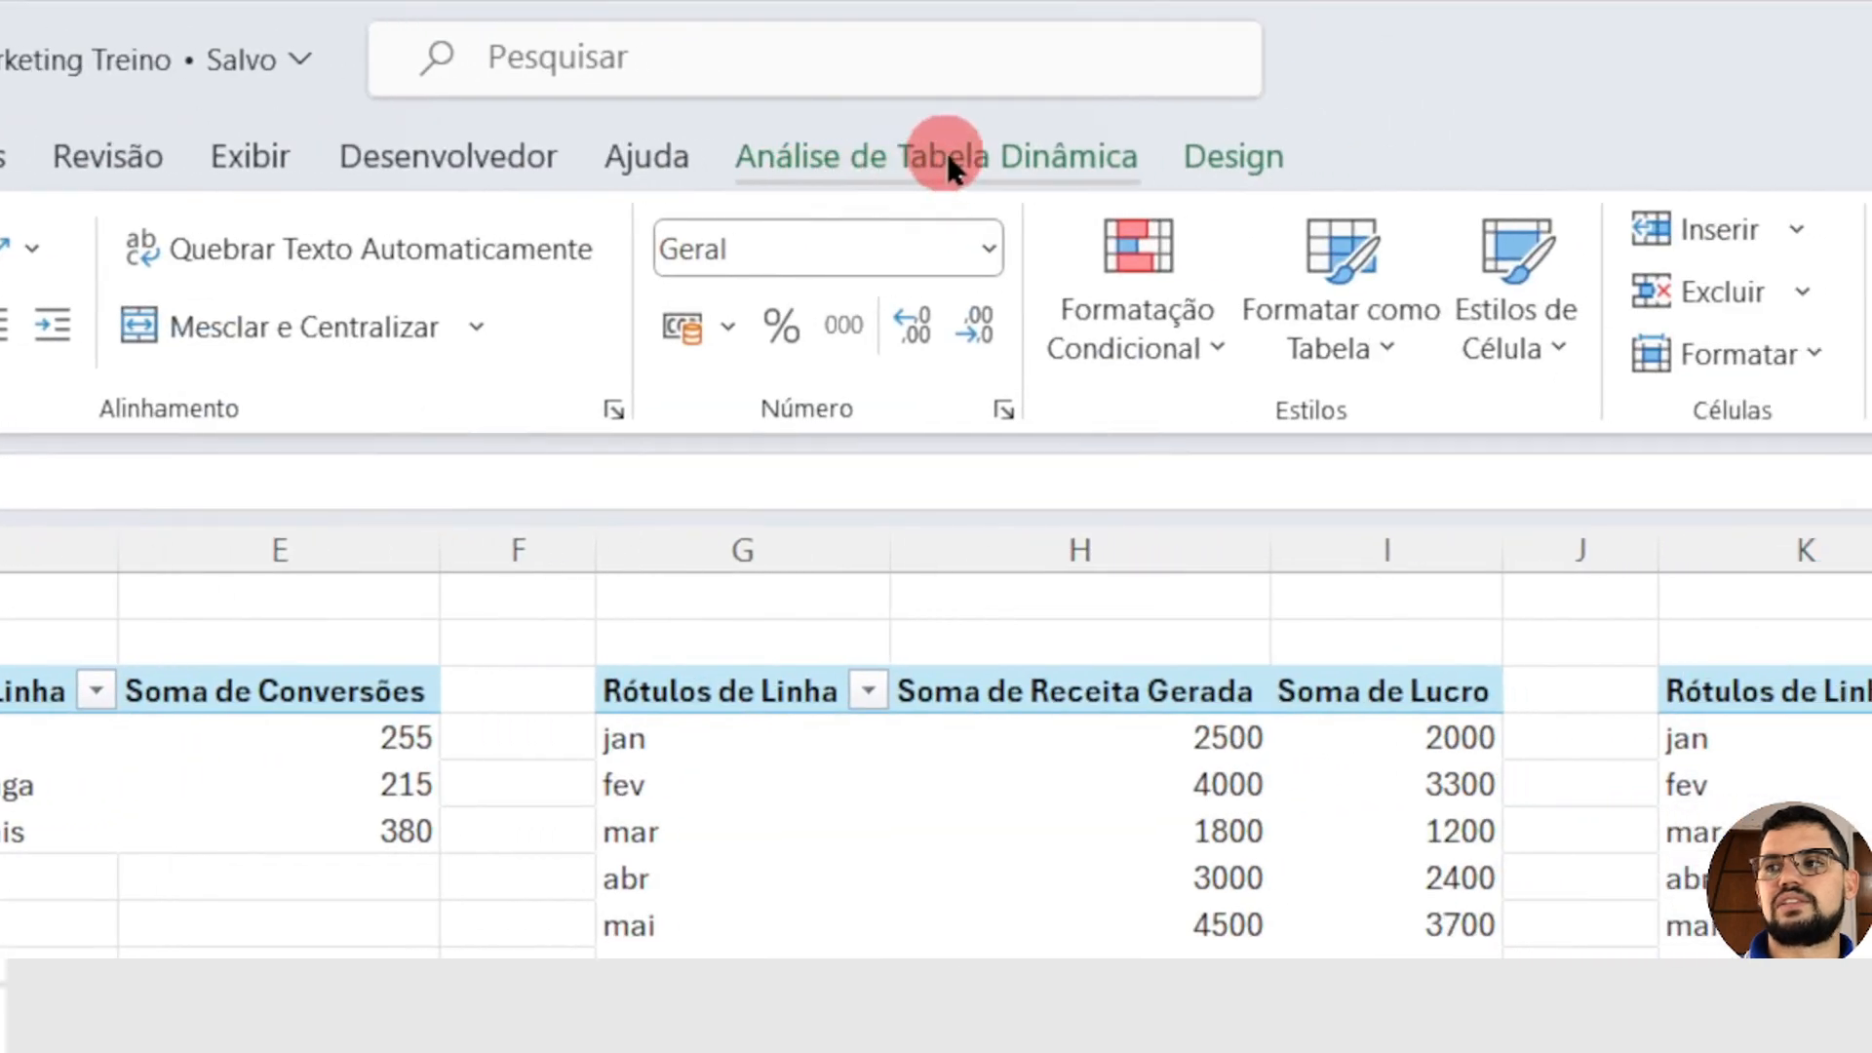
pyautogui.click(948, 159)
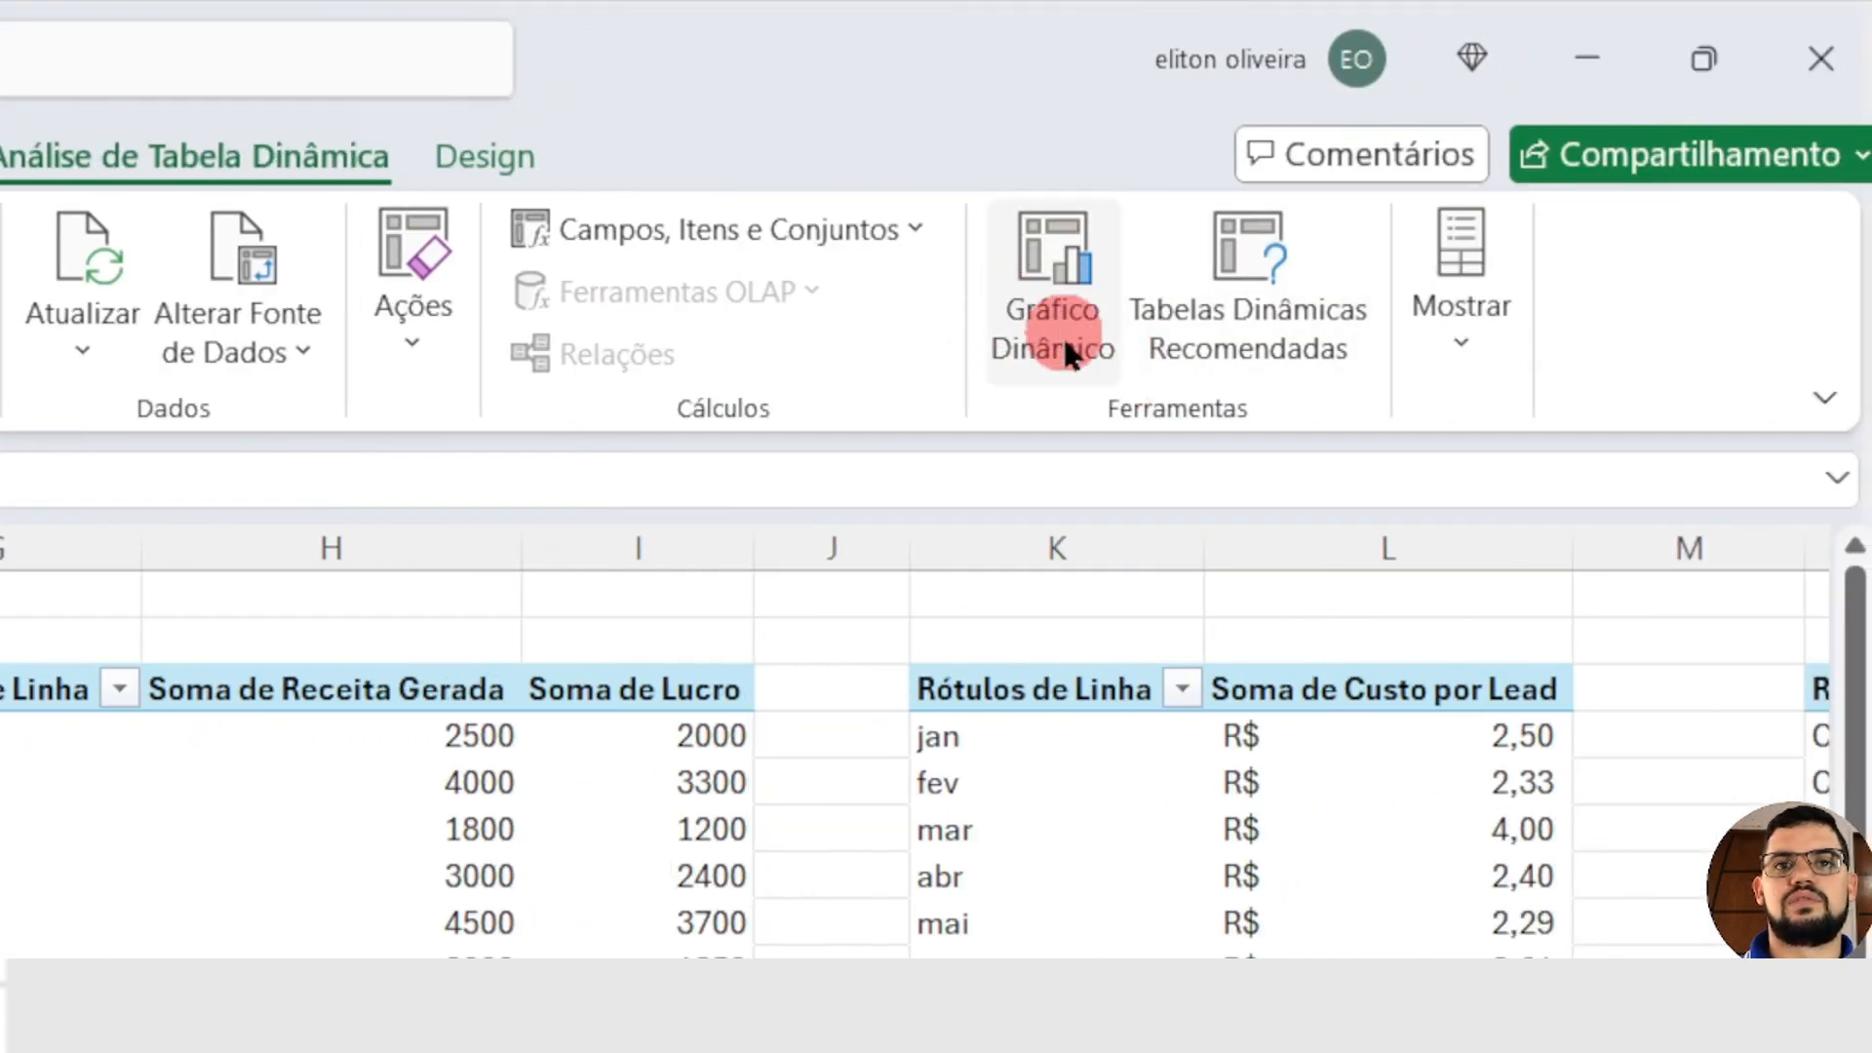
pyautogui.click(1054, 284)
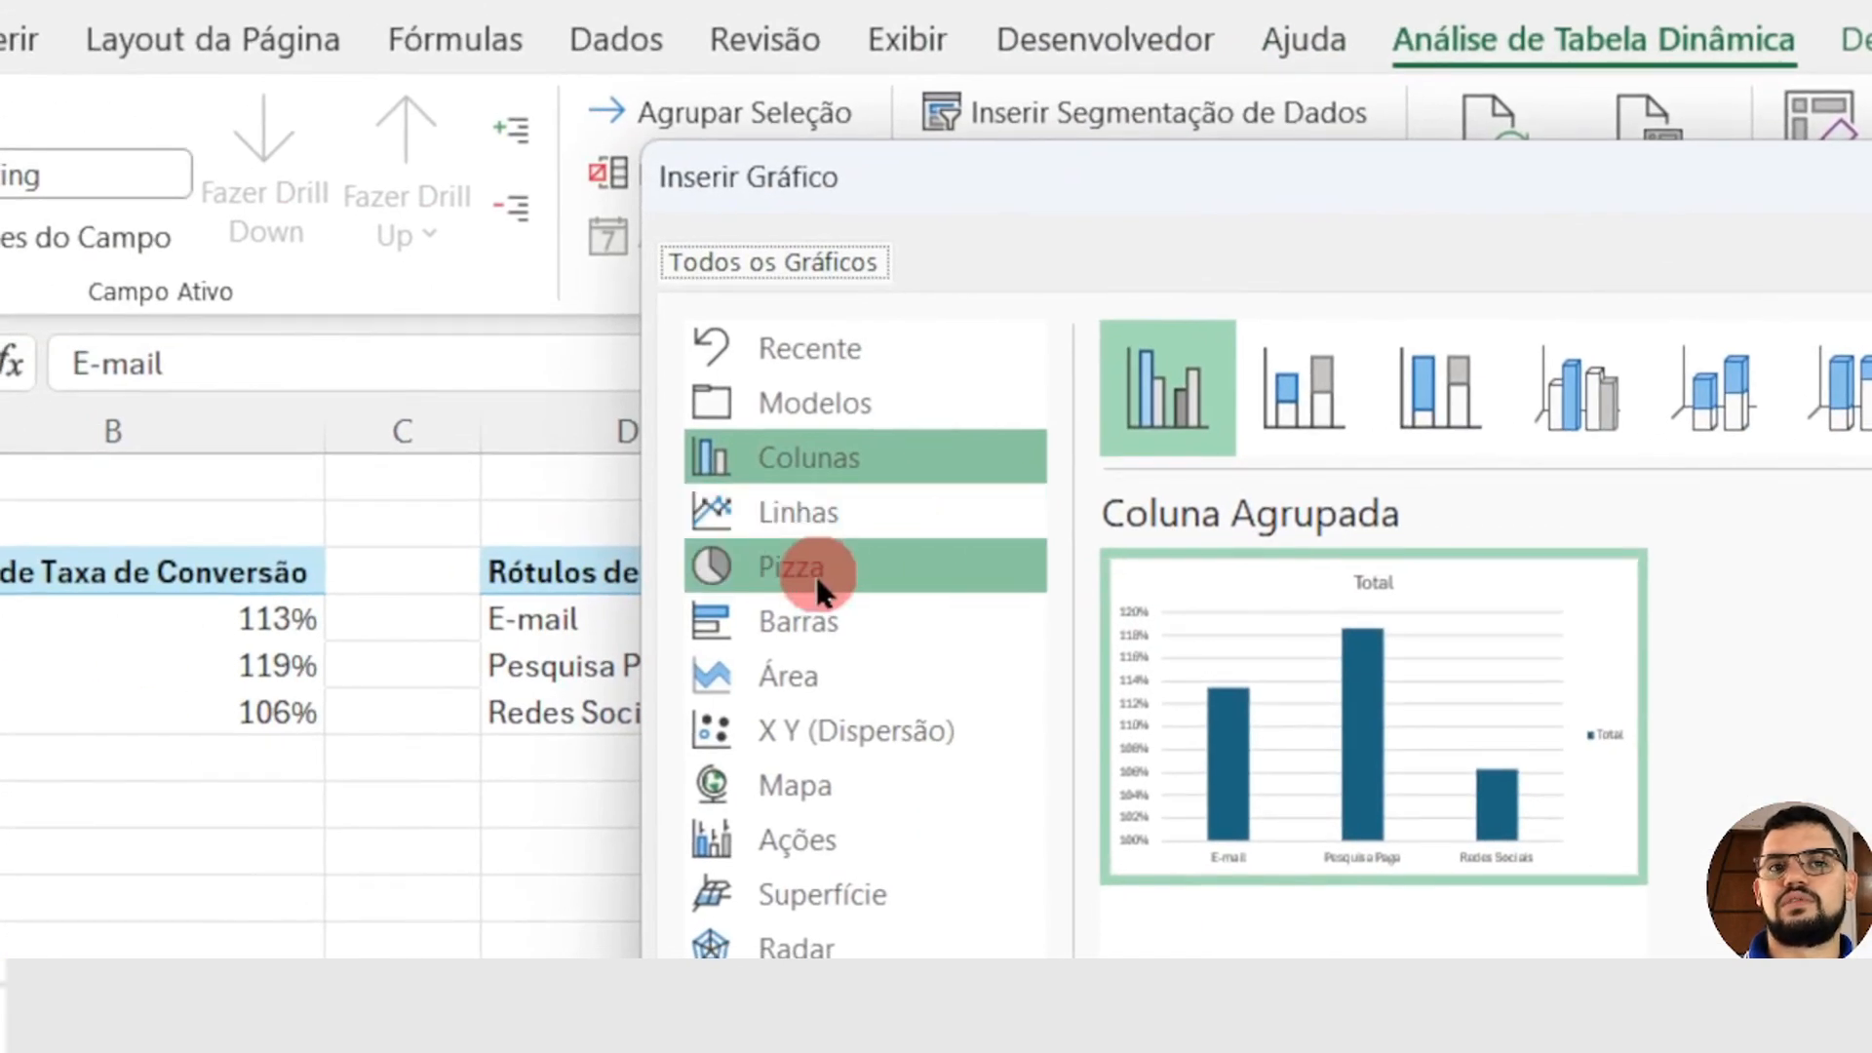
pyautogui.click(788, 573)
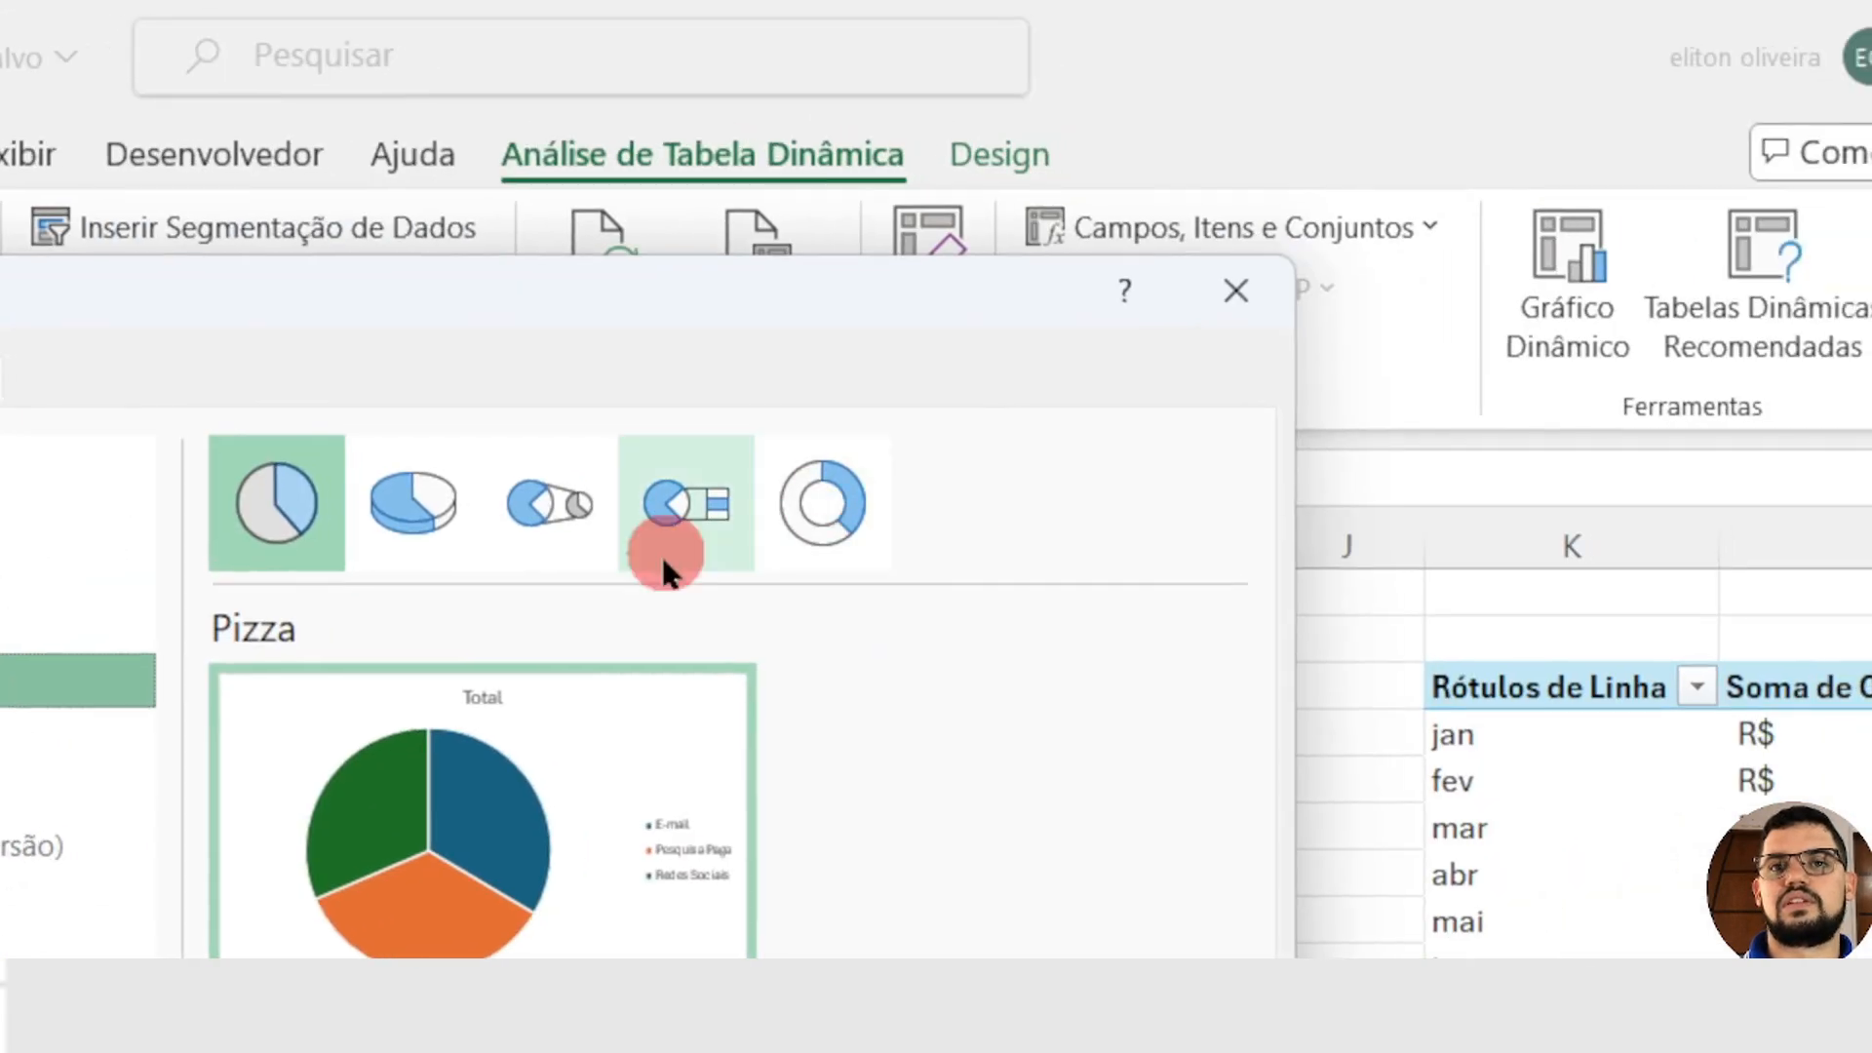
pyautogui.click(858, 525)
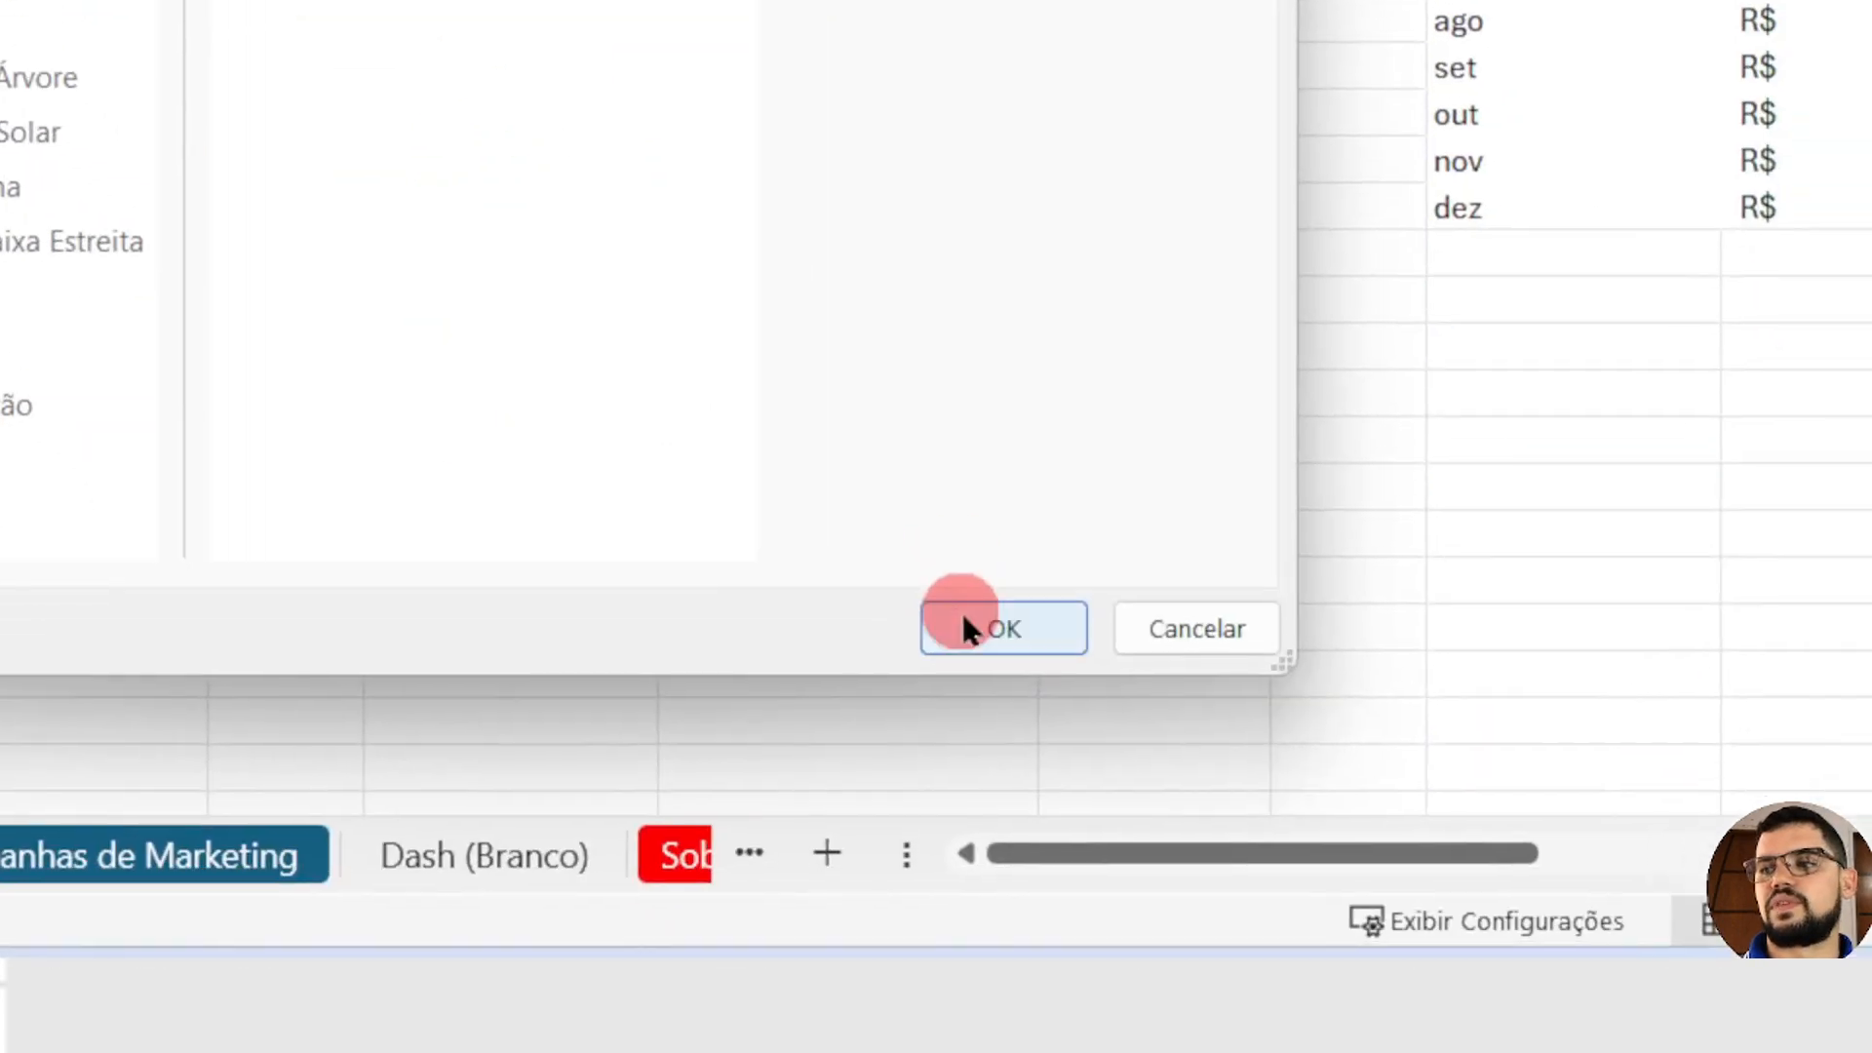
pyautogui.click(937, 622)
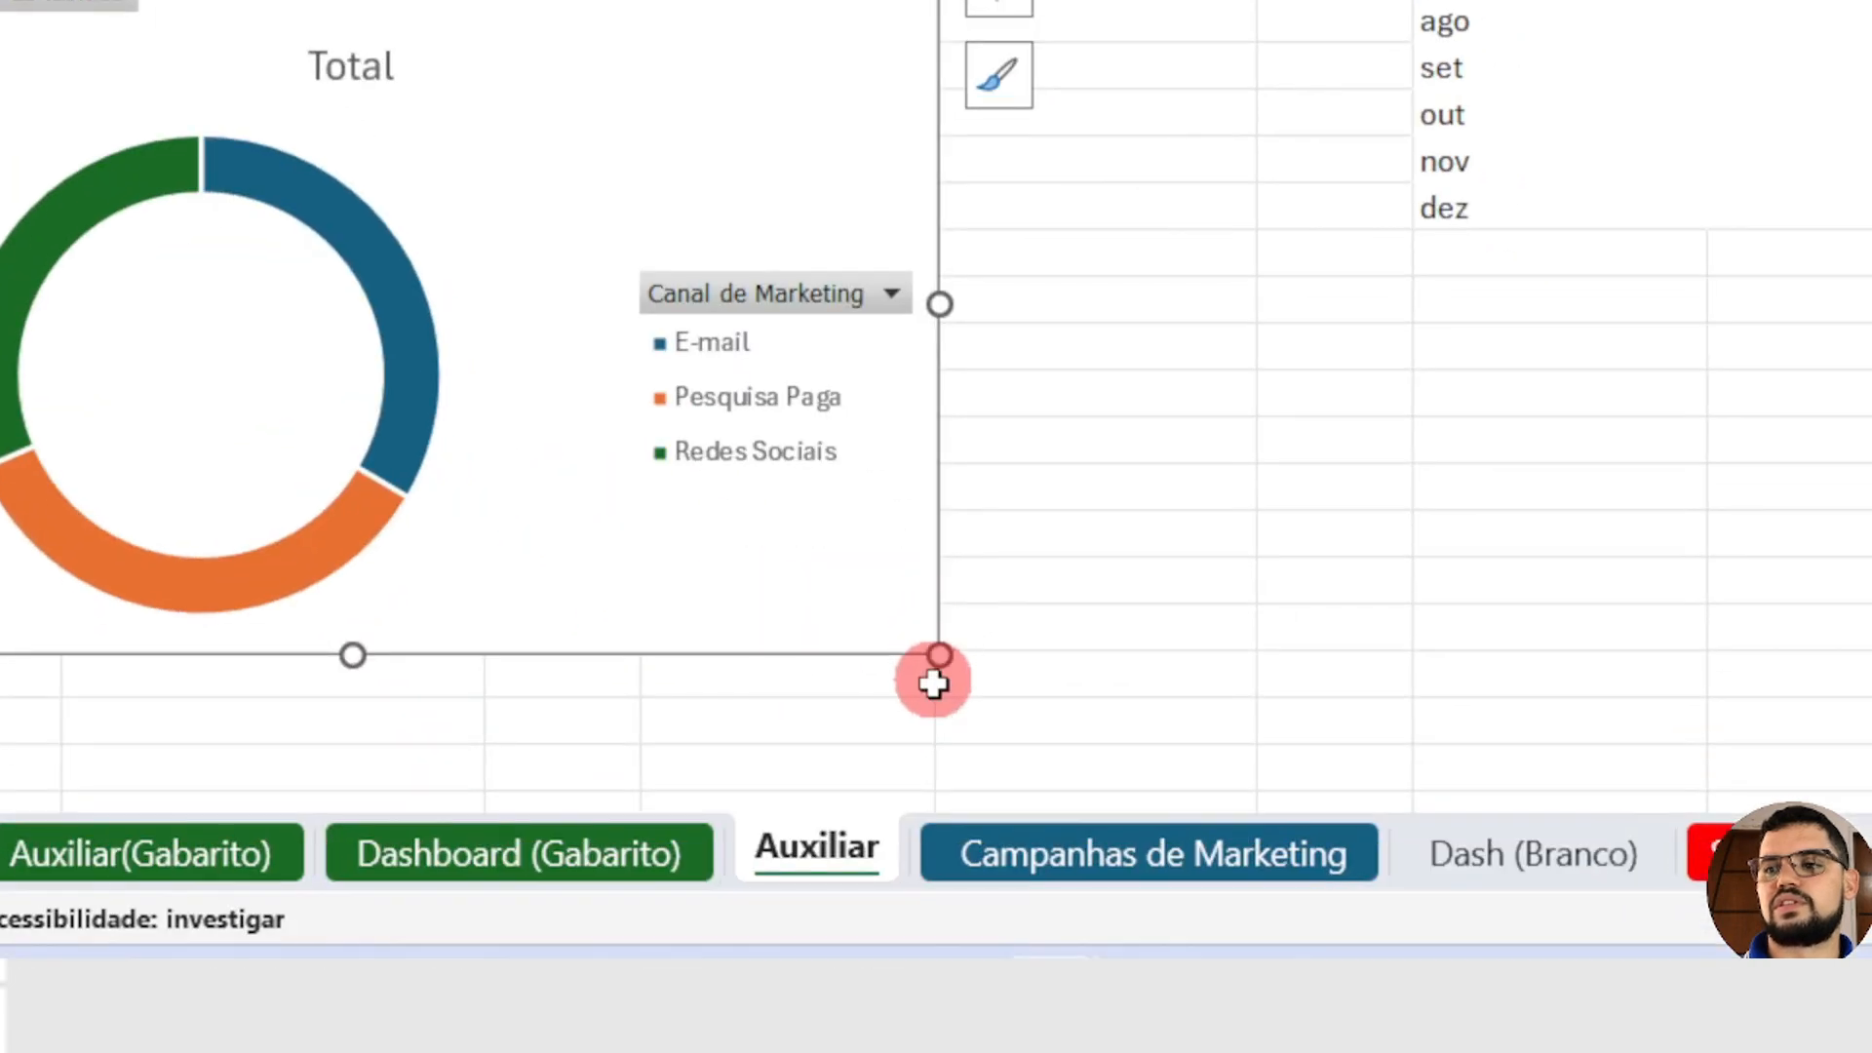
pyautogui.moveTo(940, 657); pyautogui.dragTo(485, 321)
pyautogui.click(664, 272)
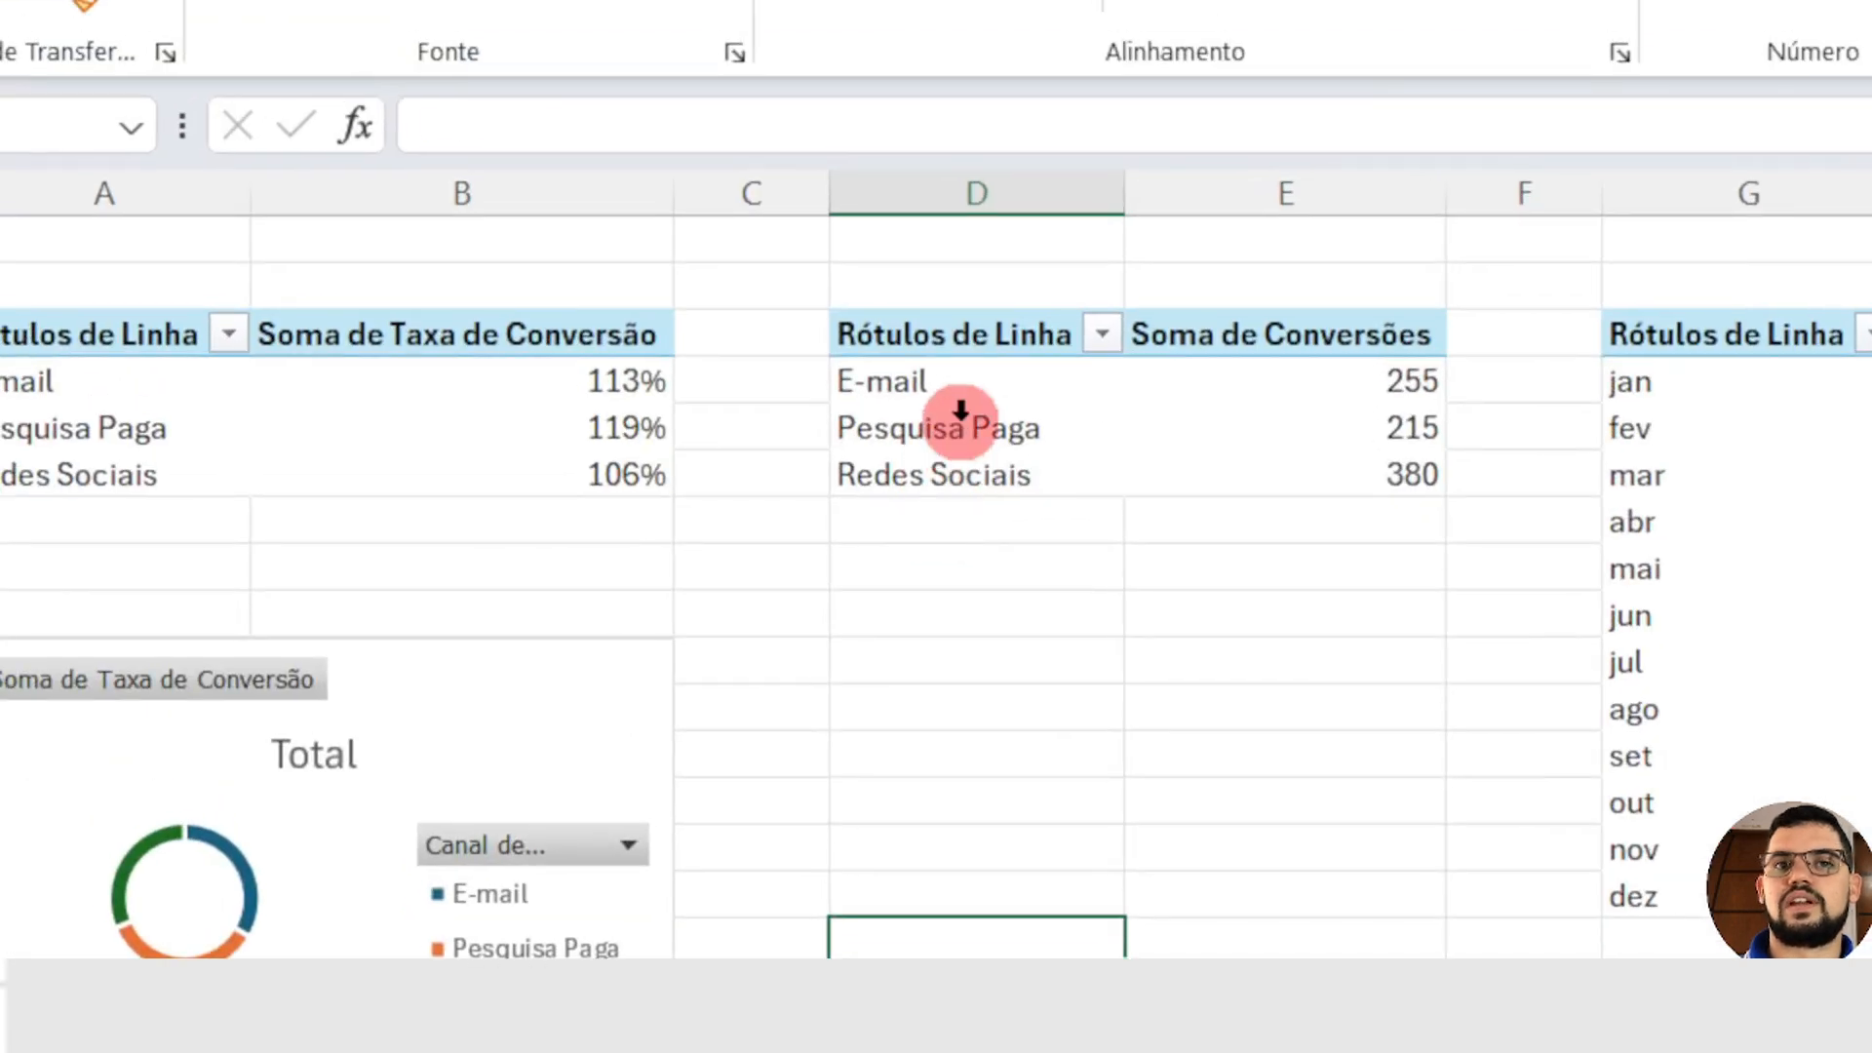
# Step: Select the Pesquisa Paga label in the Soma de Conversões pivot table
pyautogui.click(961, 410)
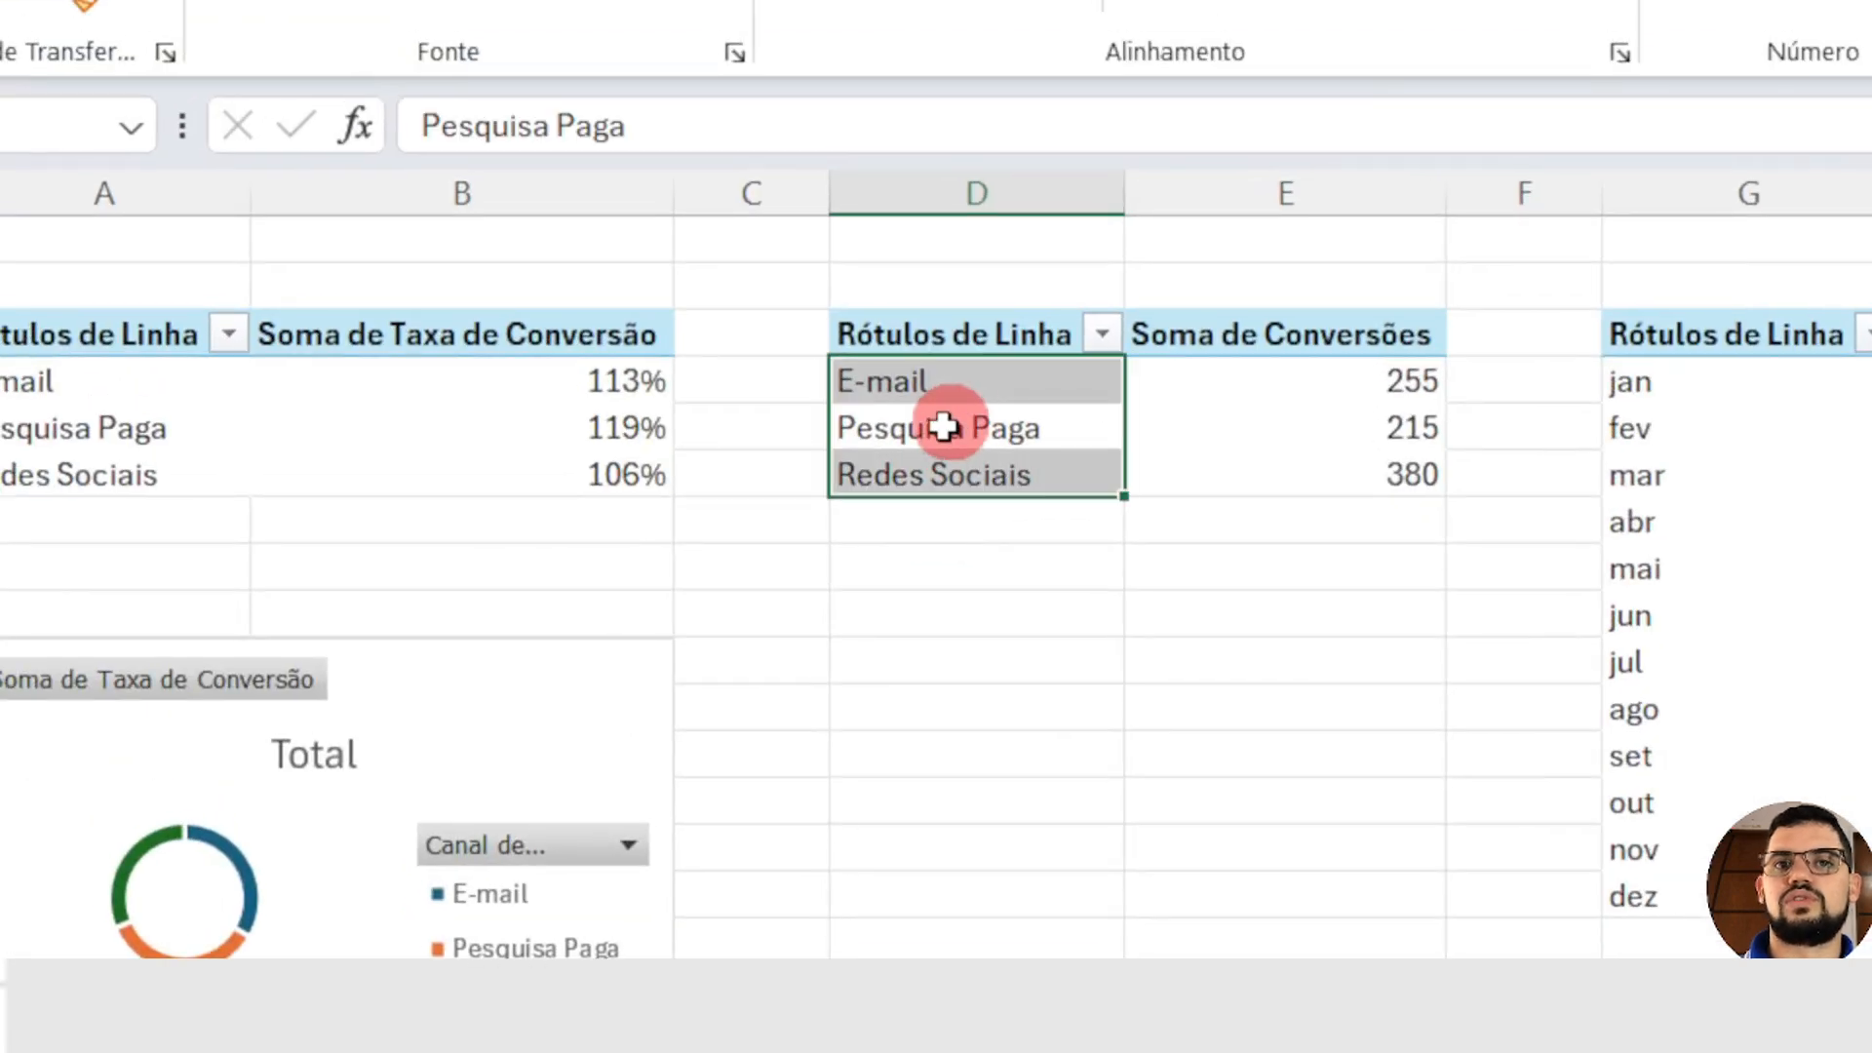
pyautogui.click(945, 422)
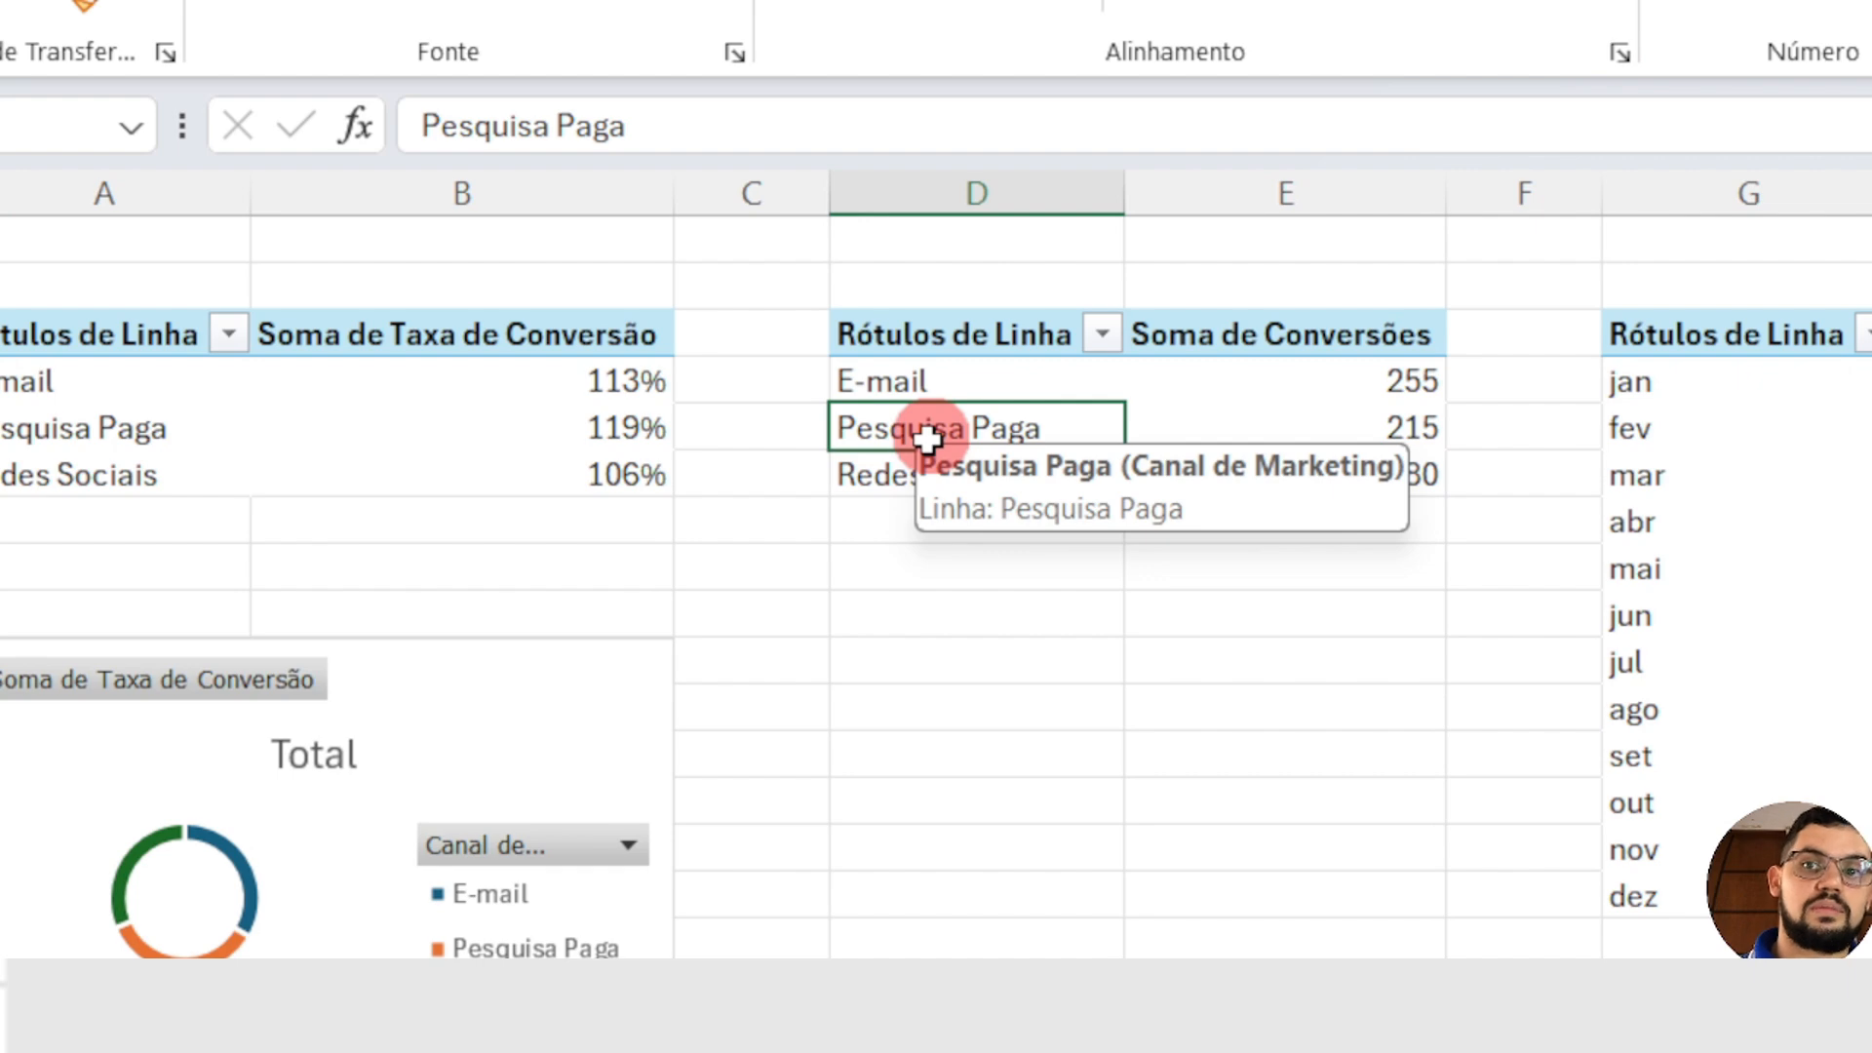
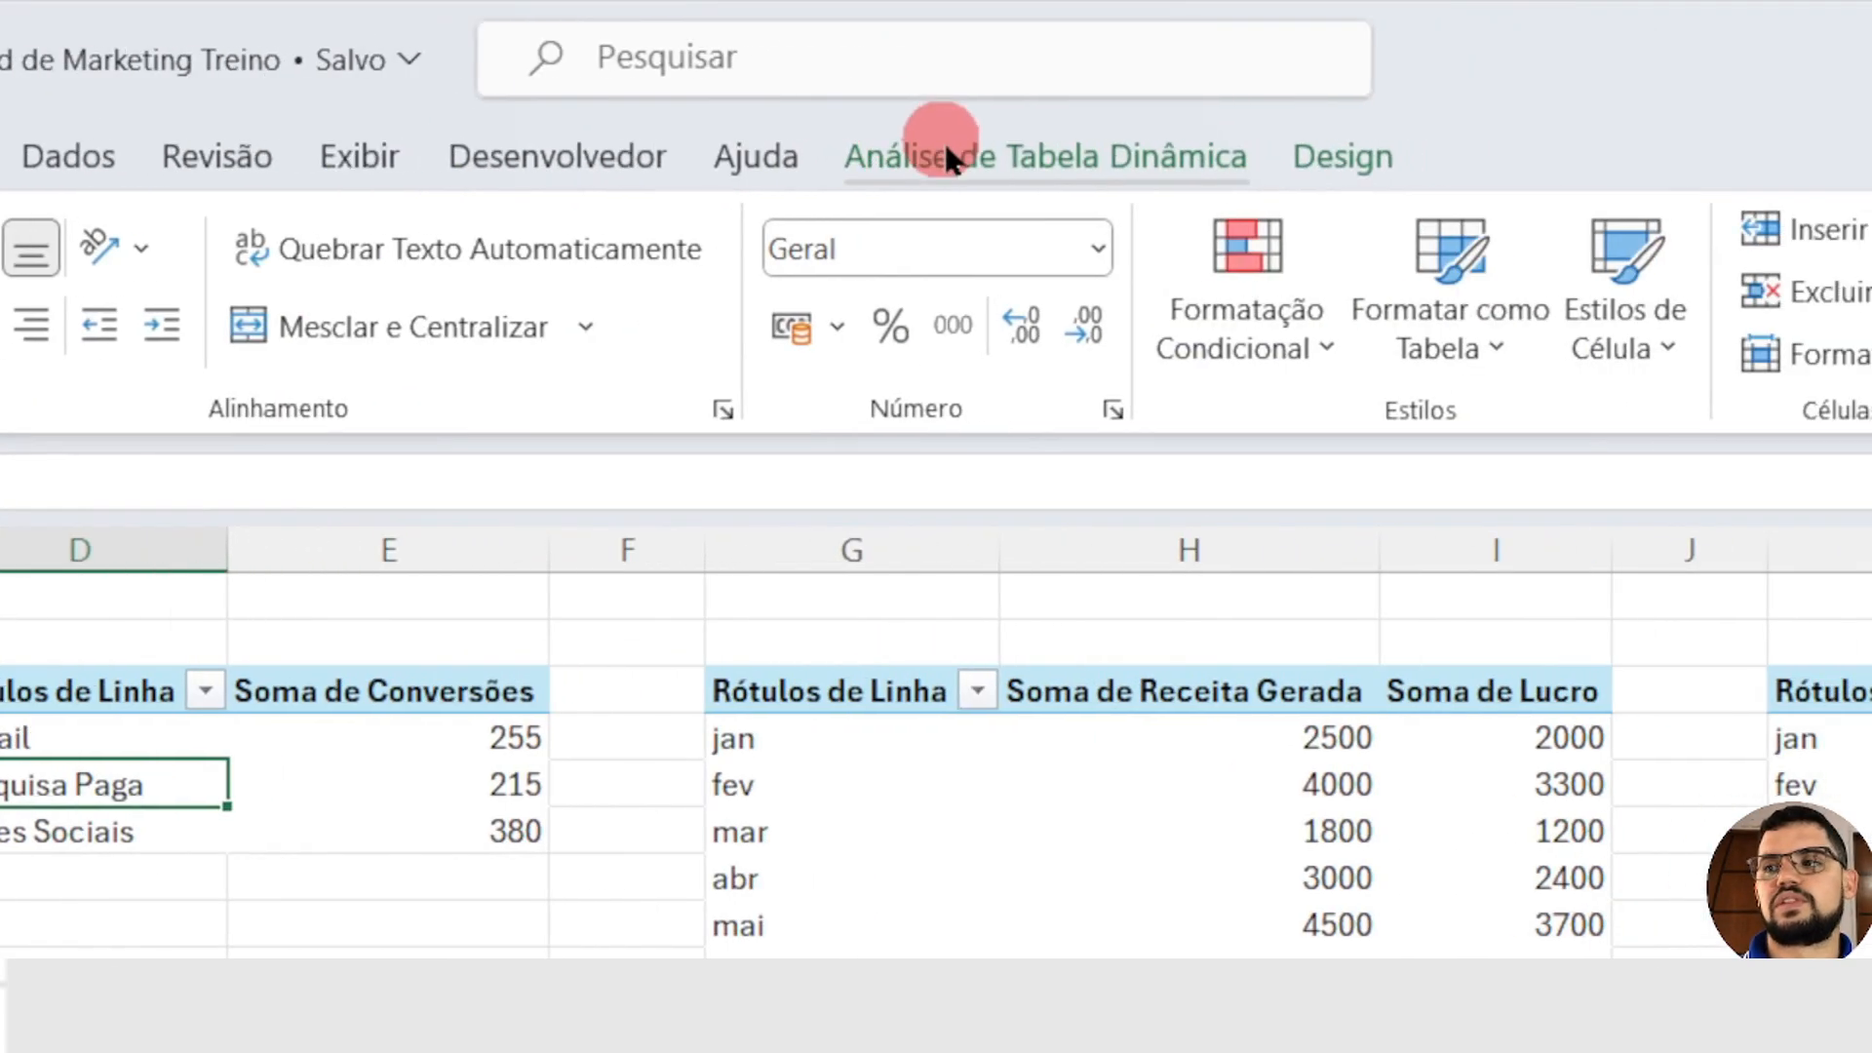
# Step: Insert a clustered bar PivotChart from the Soma de Conversões pivot table and shrink it to fit beneath that table
pyautogui.click(950, 156)
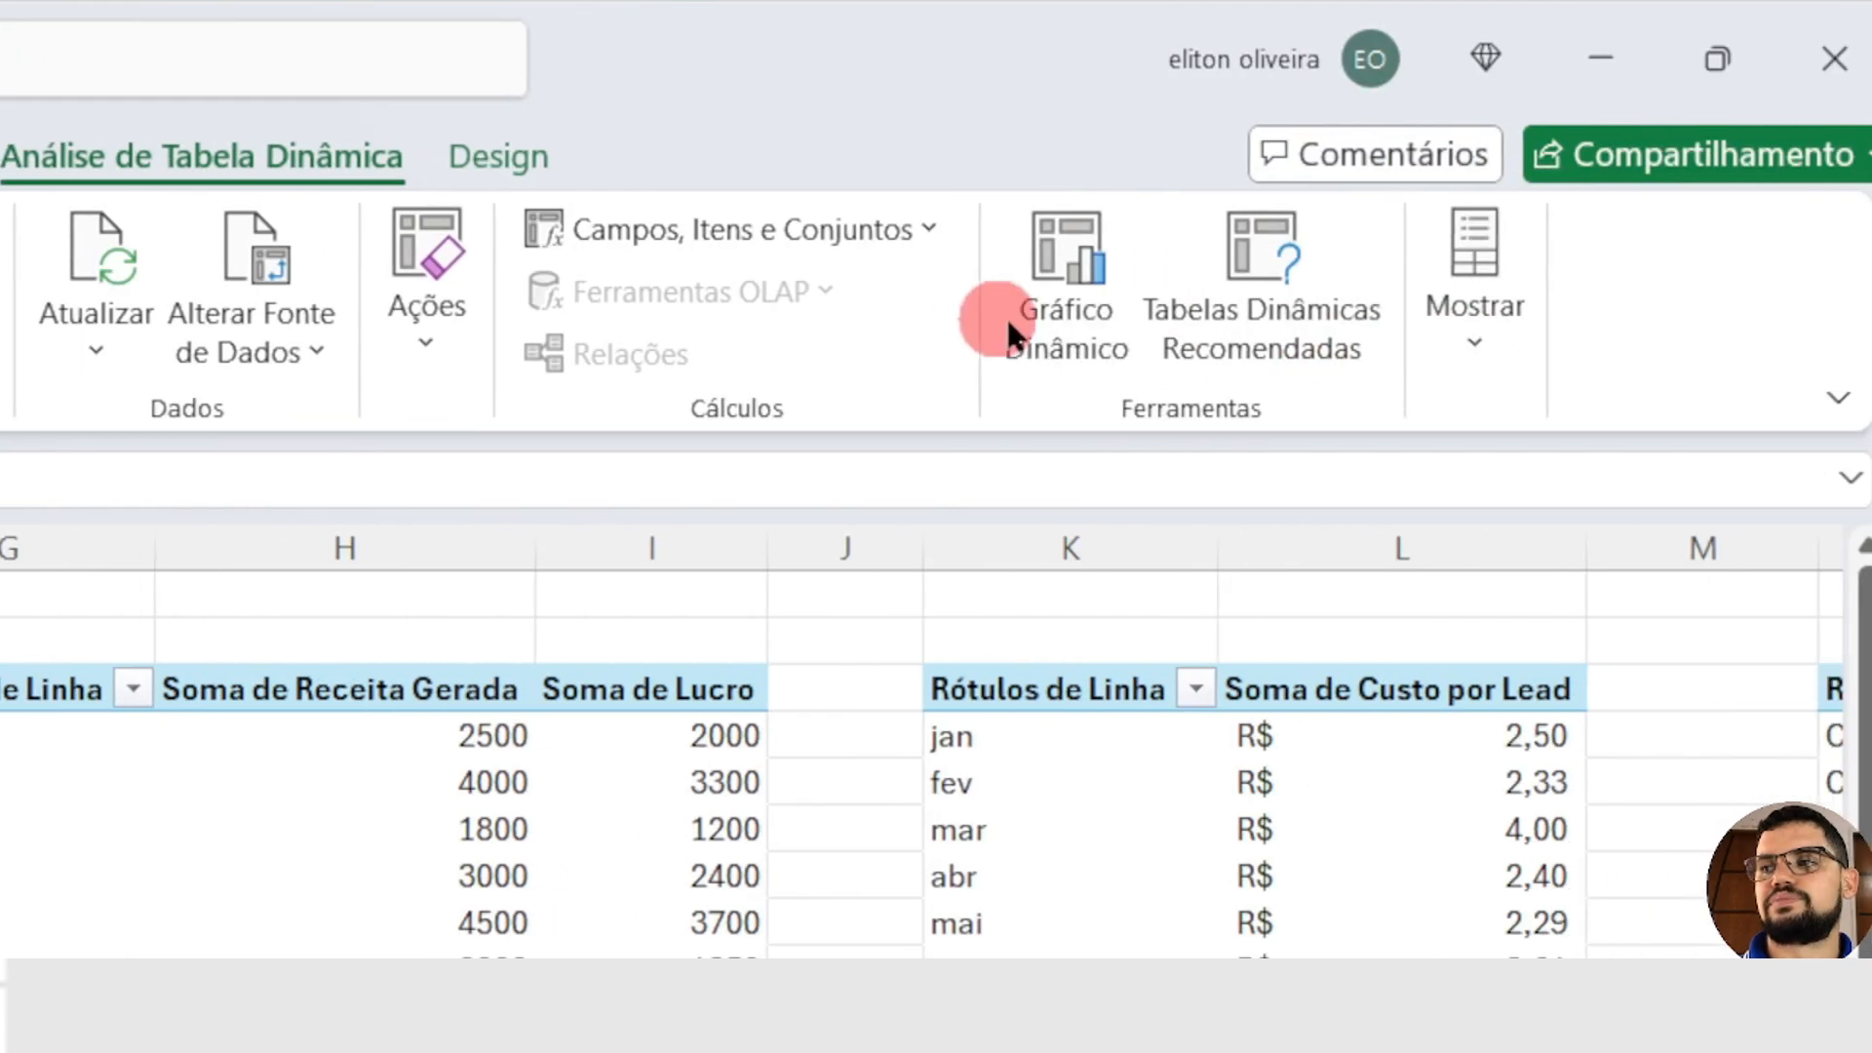
pyautogui.click(1067, 283)
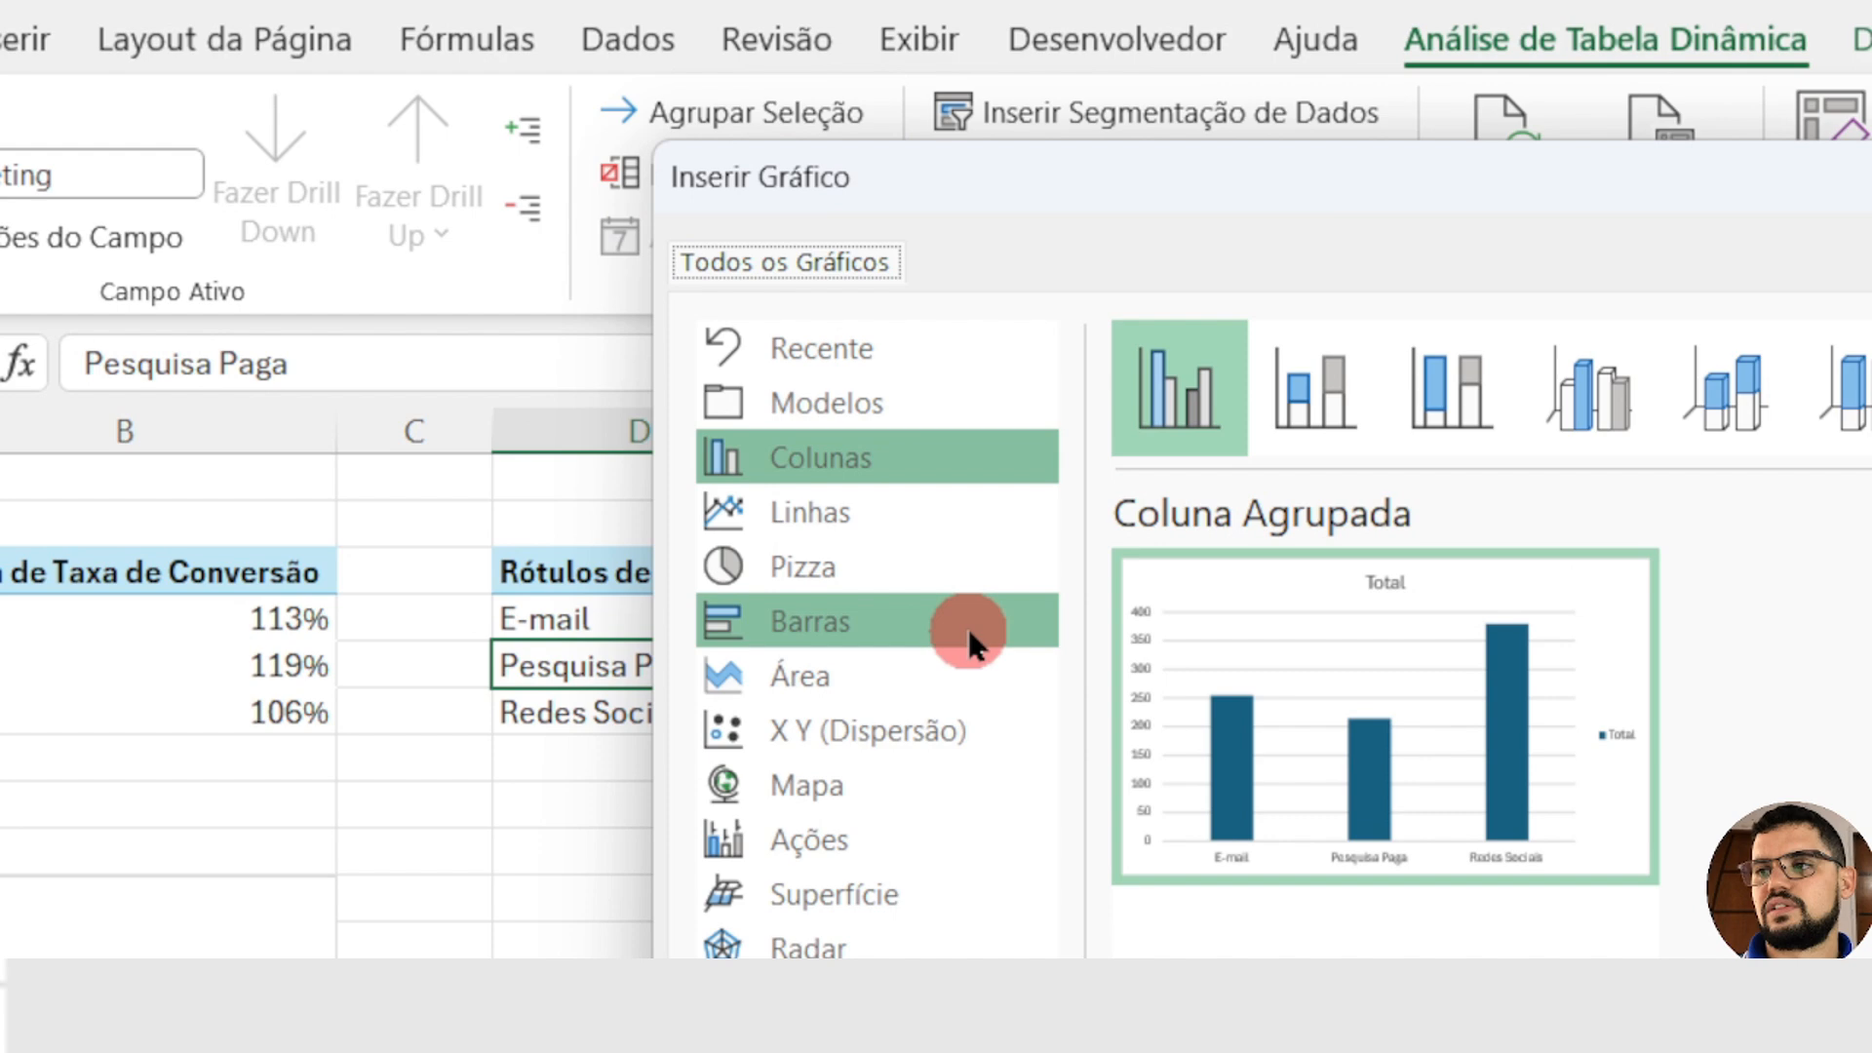
pyautogui.click(920, 610)
pyautogui.click(1170, 421)
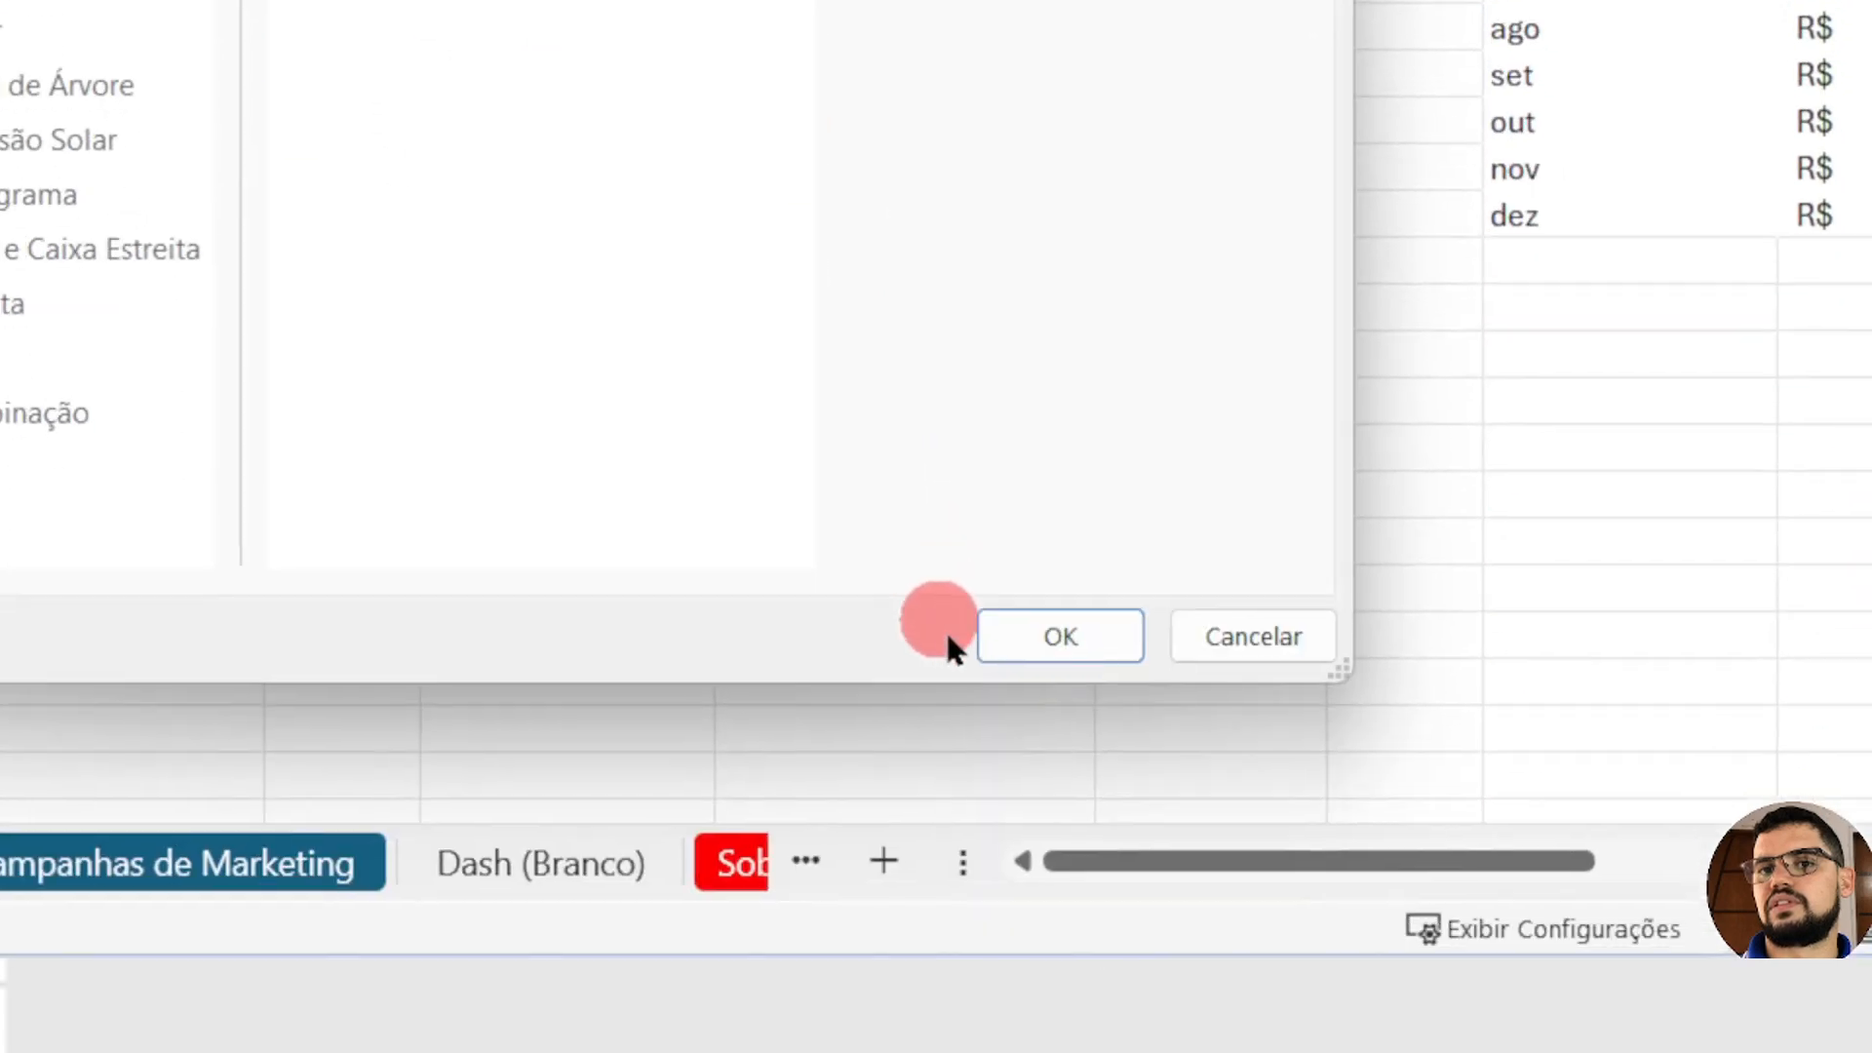
pyautogui.click(1071, 622)
pyautogui.moveTo(926, 569); pyautogui.dragTo(472, 560)
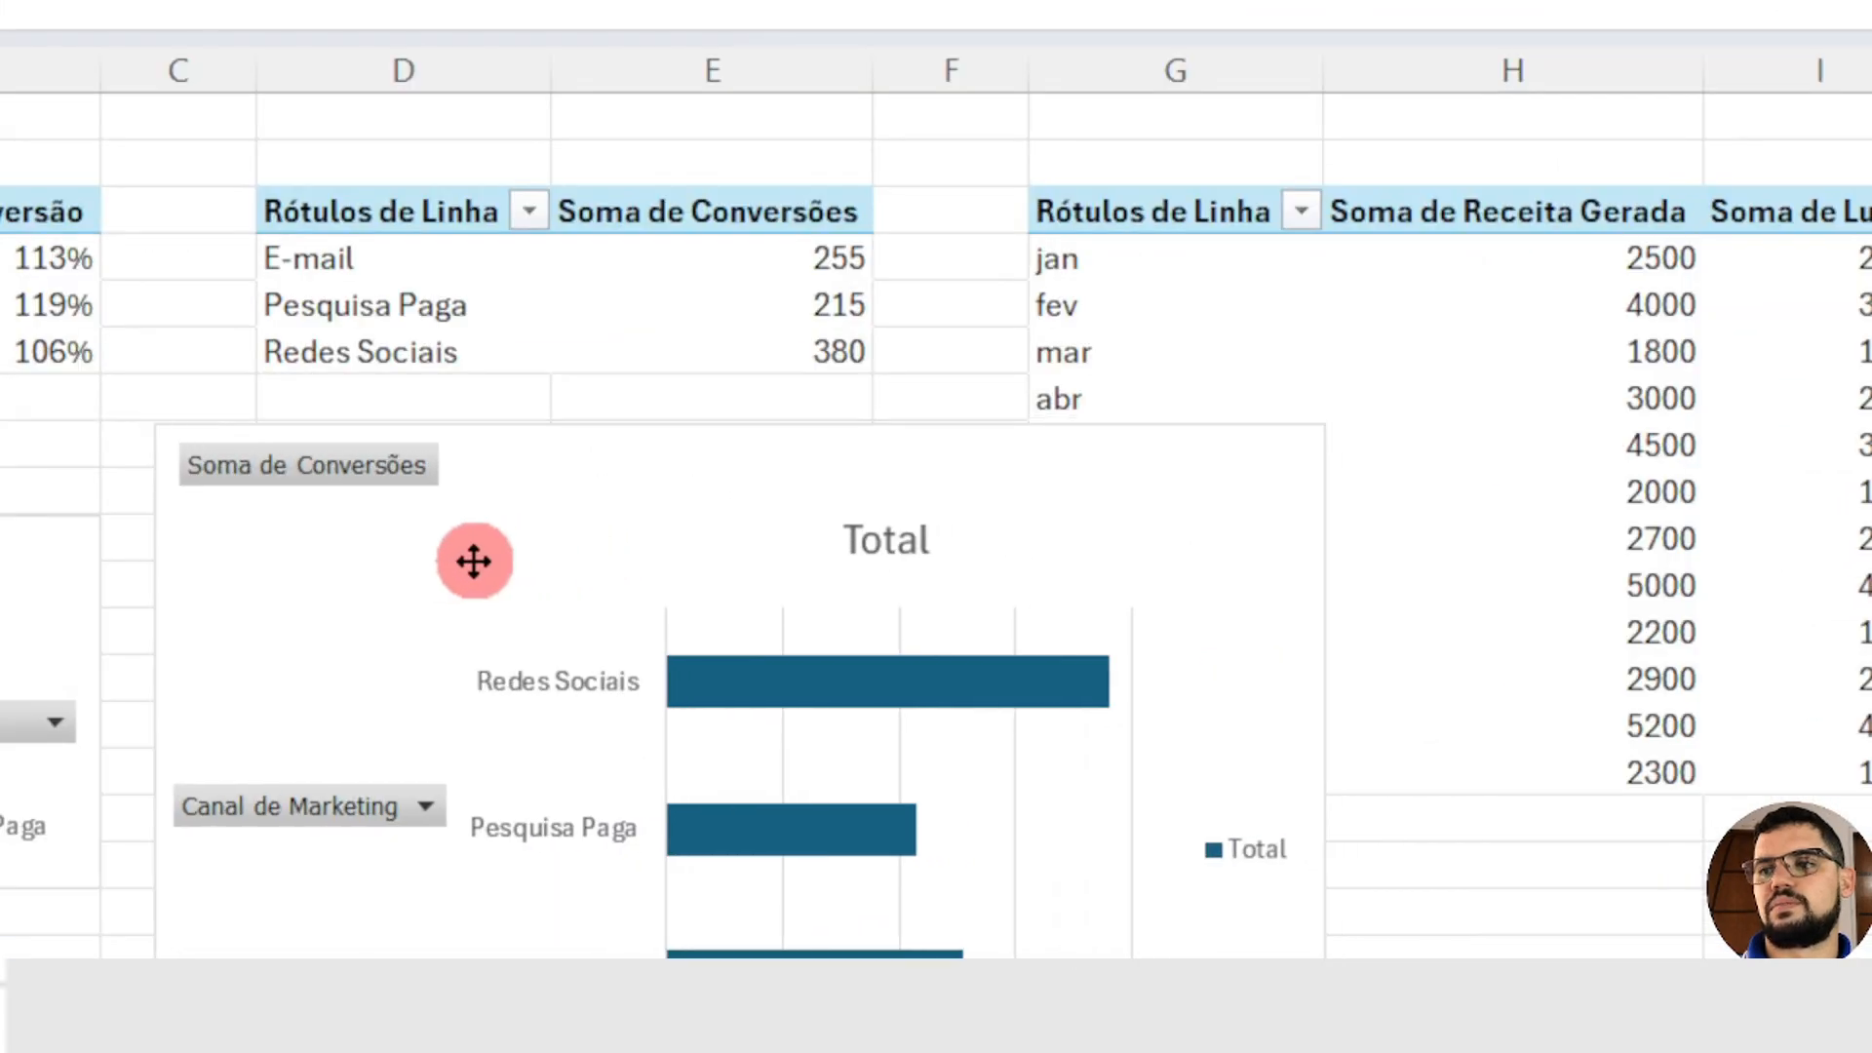
pyautogui.moveTo(938, 559); pyautogui.dragTo(481, 325)
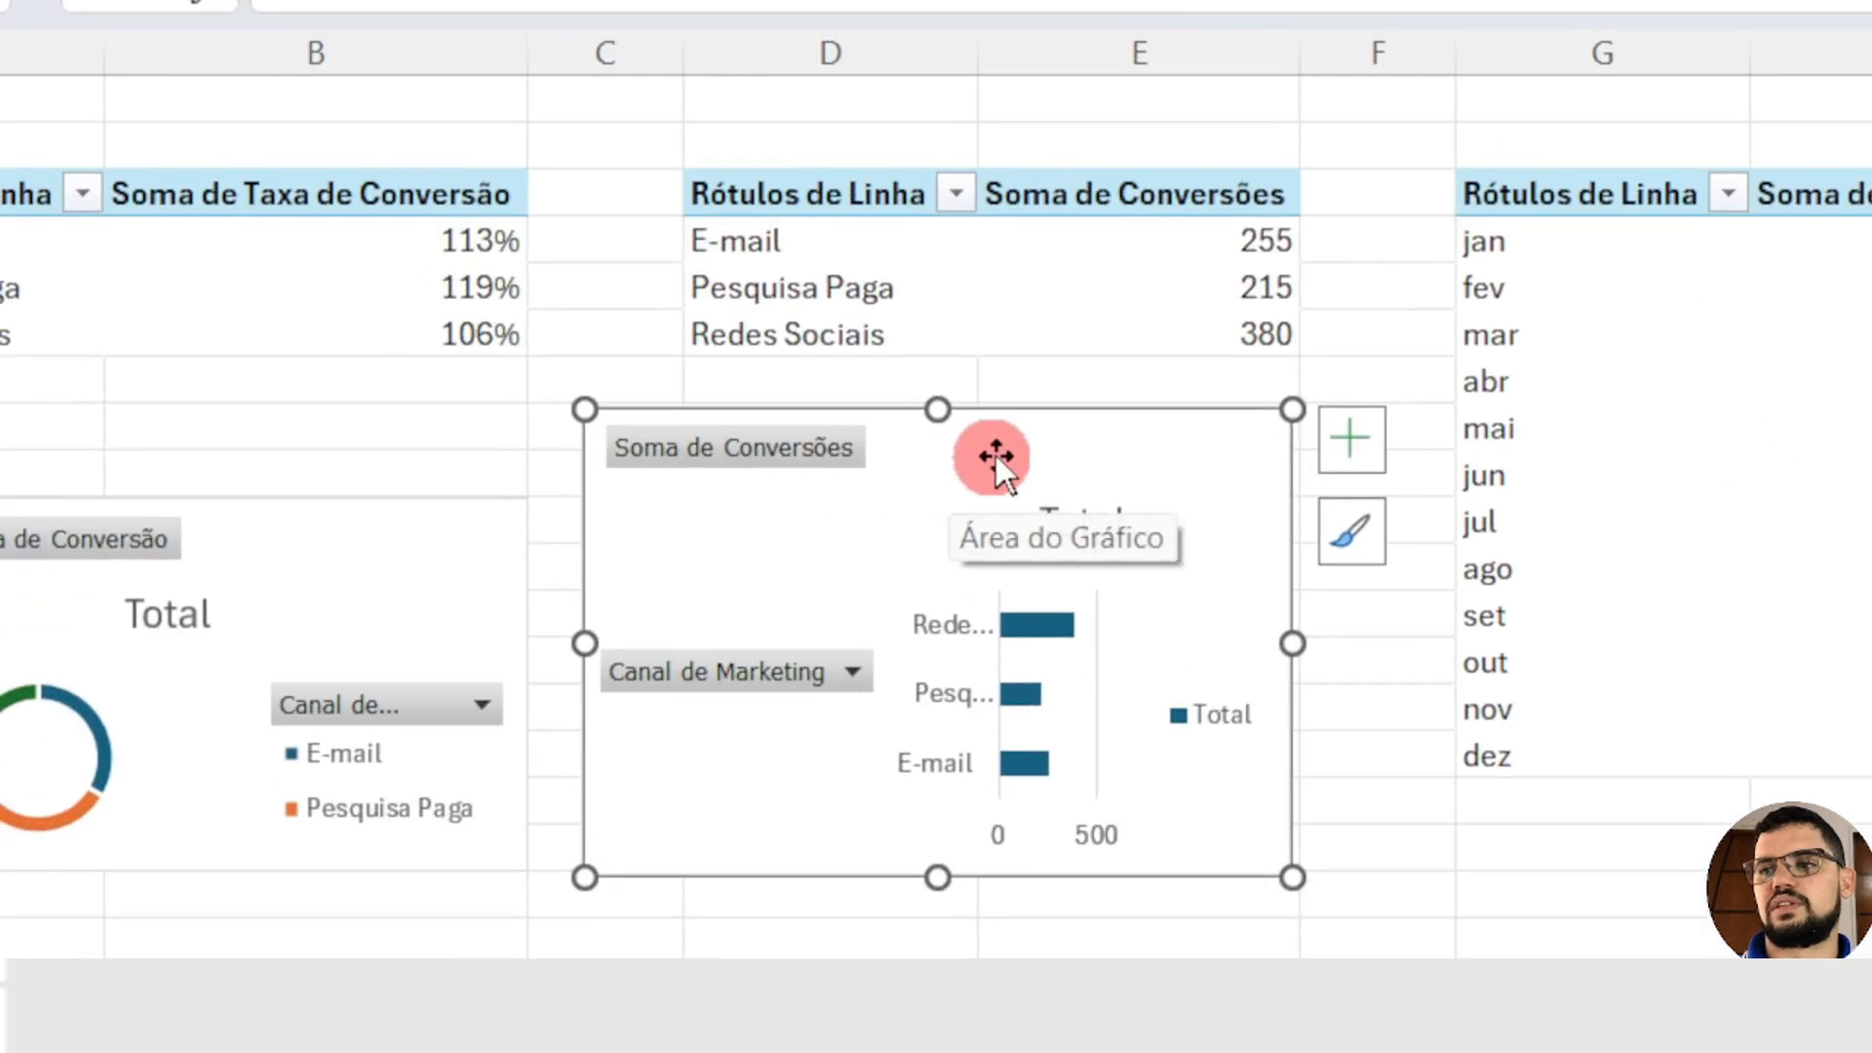
pyautogui.moveTo(997, 454); pyautogui.dragTo(987, 484)
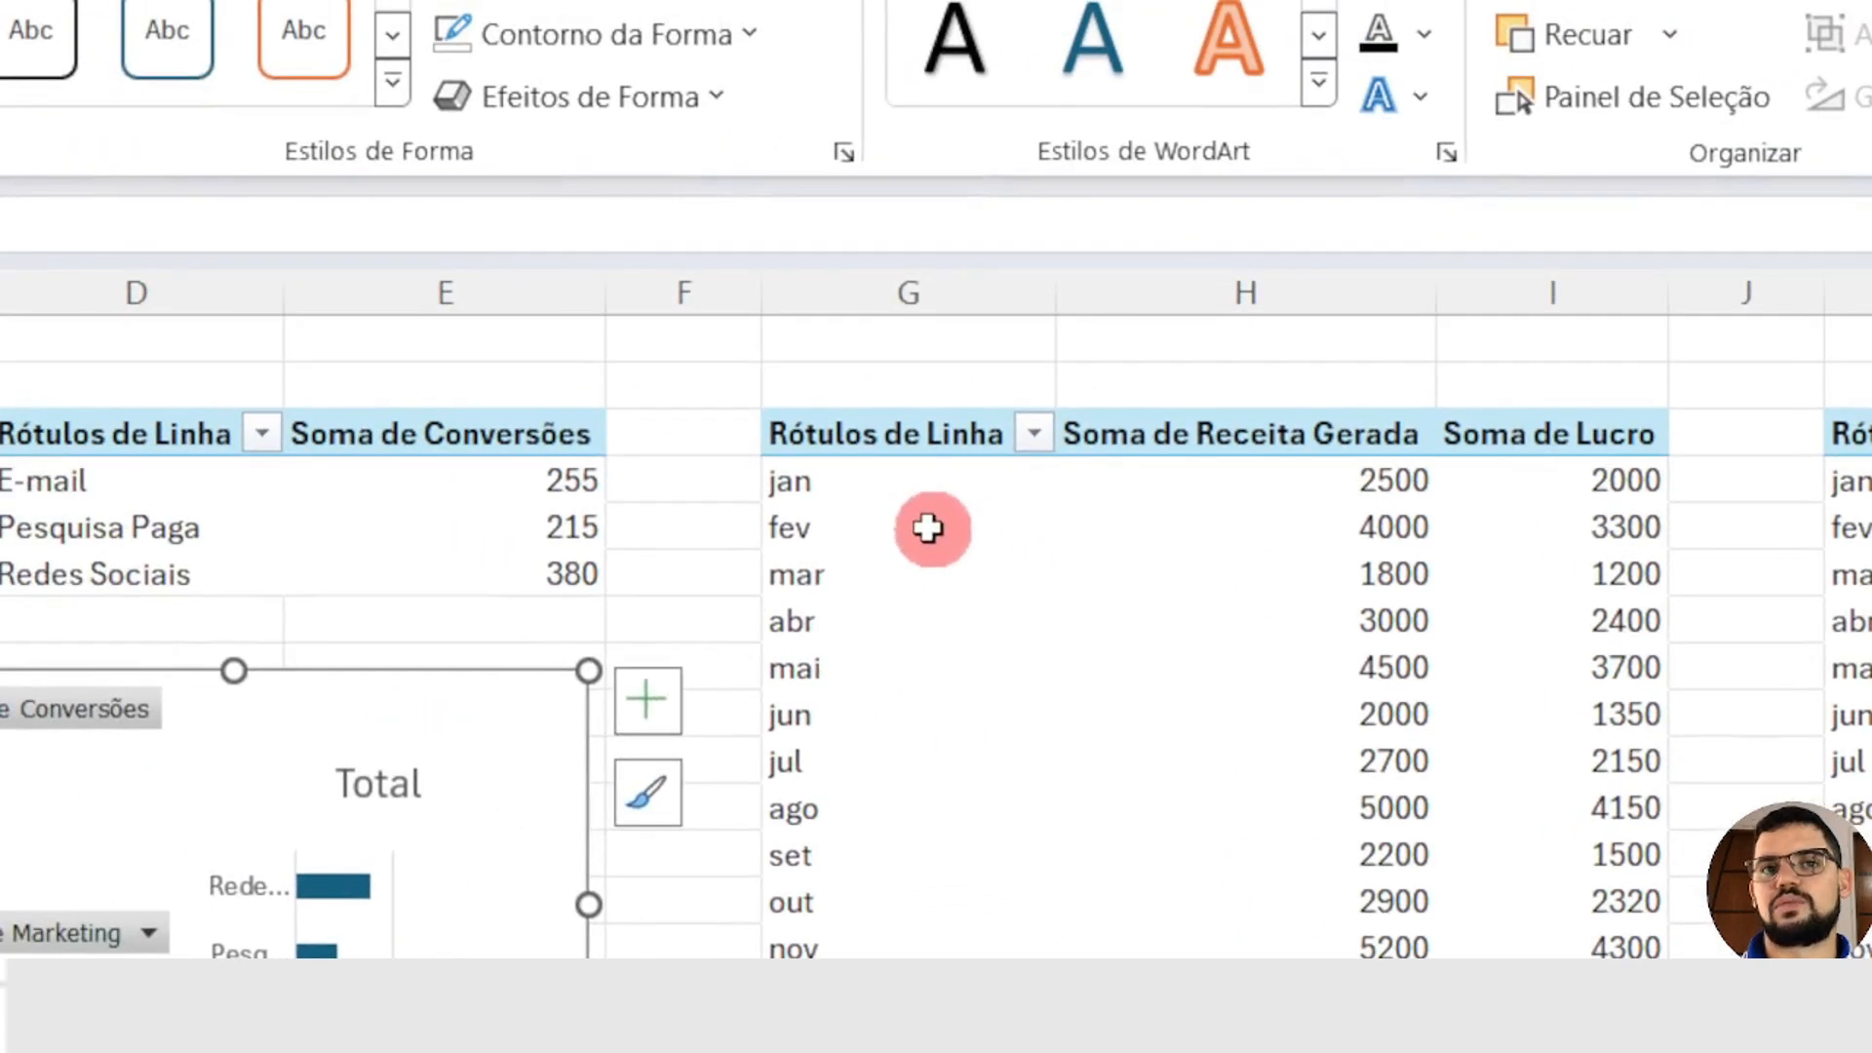
# Step: Insert a combo PivotChart from the monthly revenue and profit pivot table, with Soma de Receita Gerada as Área and Soma de Lucro as Coluna Agrupada
pyautogui.click(928, 528)
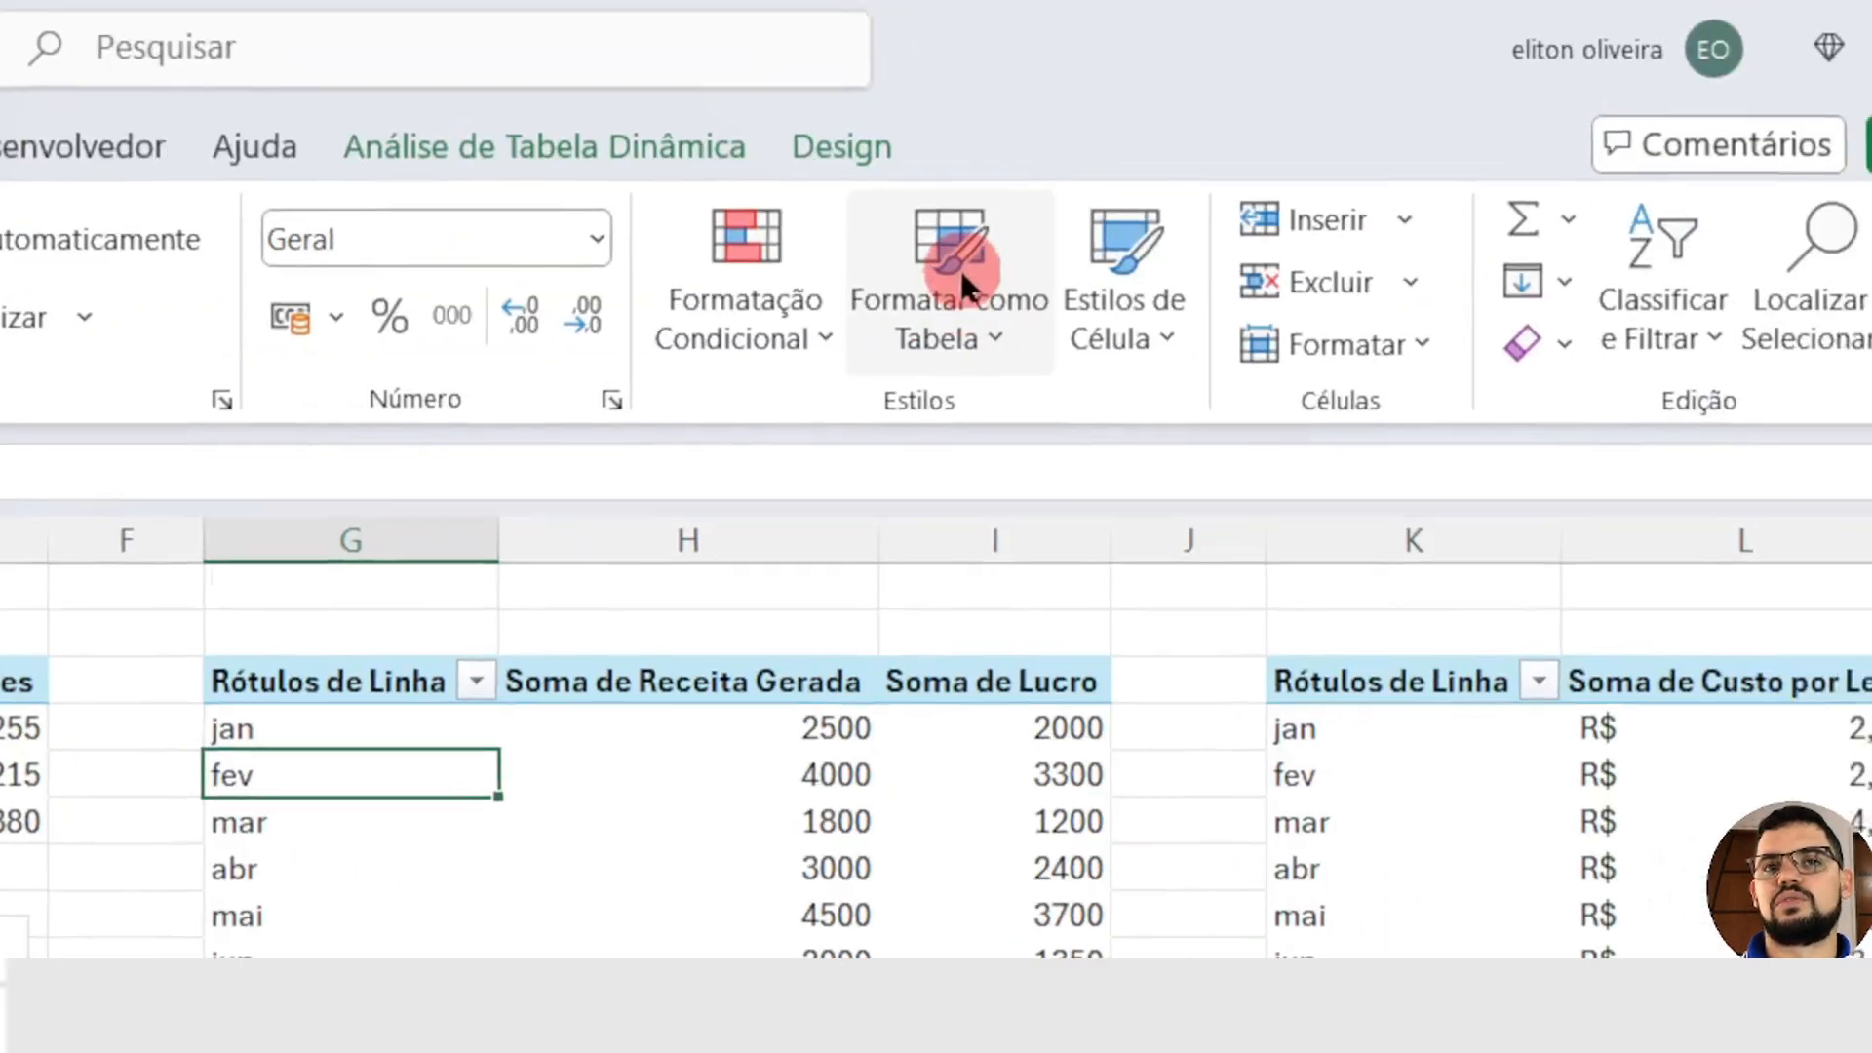
pyautogui.click(495, 164)
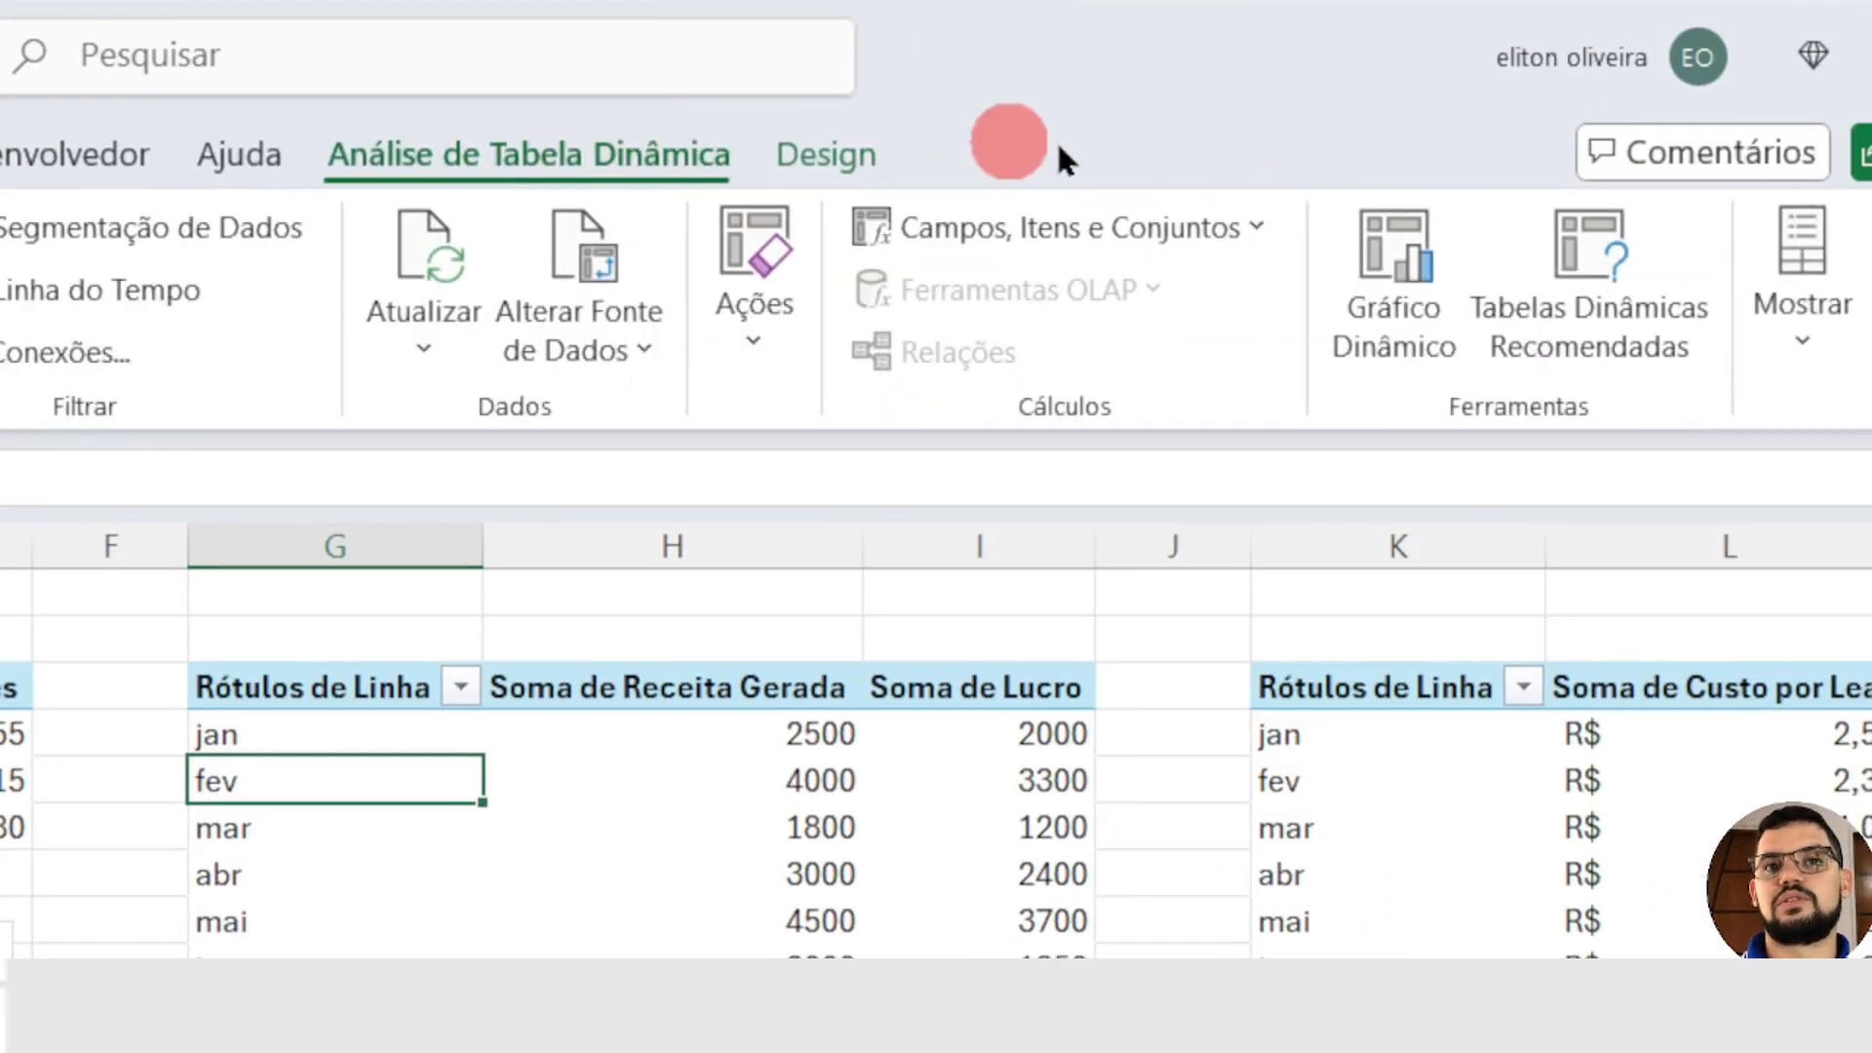
pyautogui.click(1404, 262)
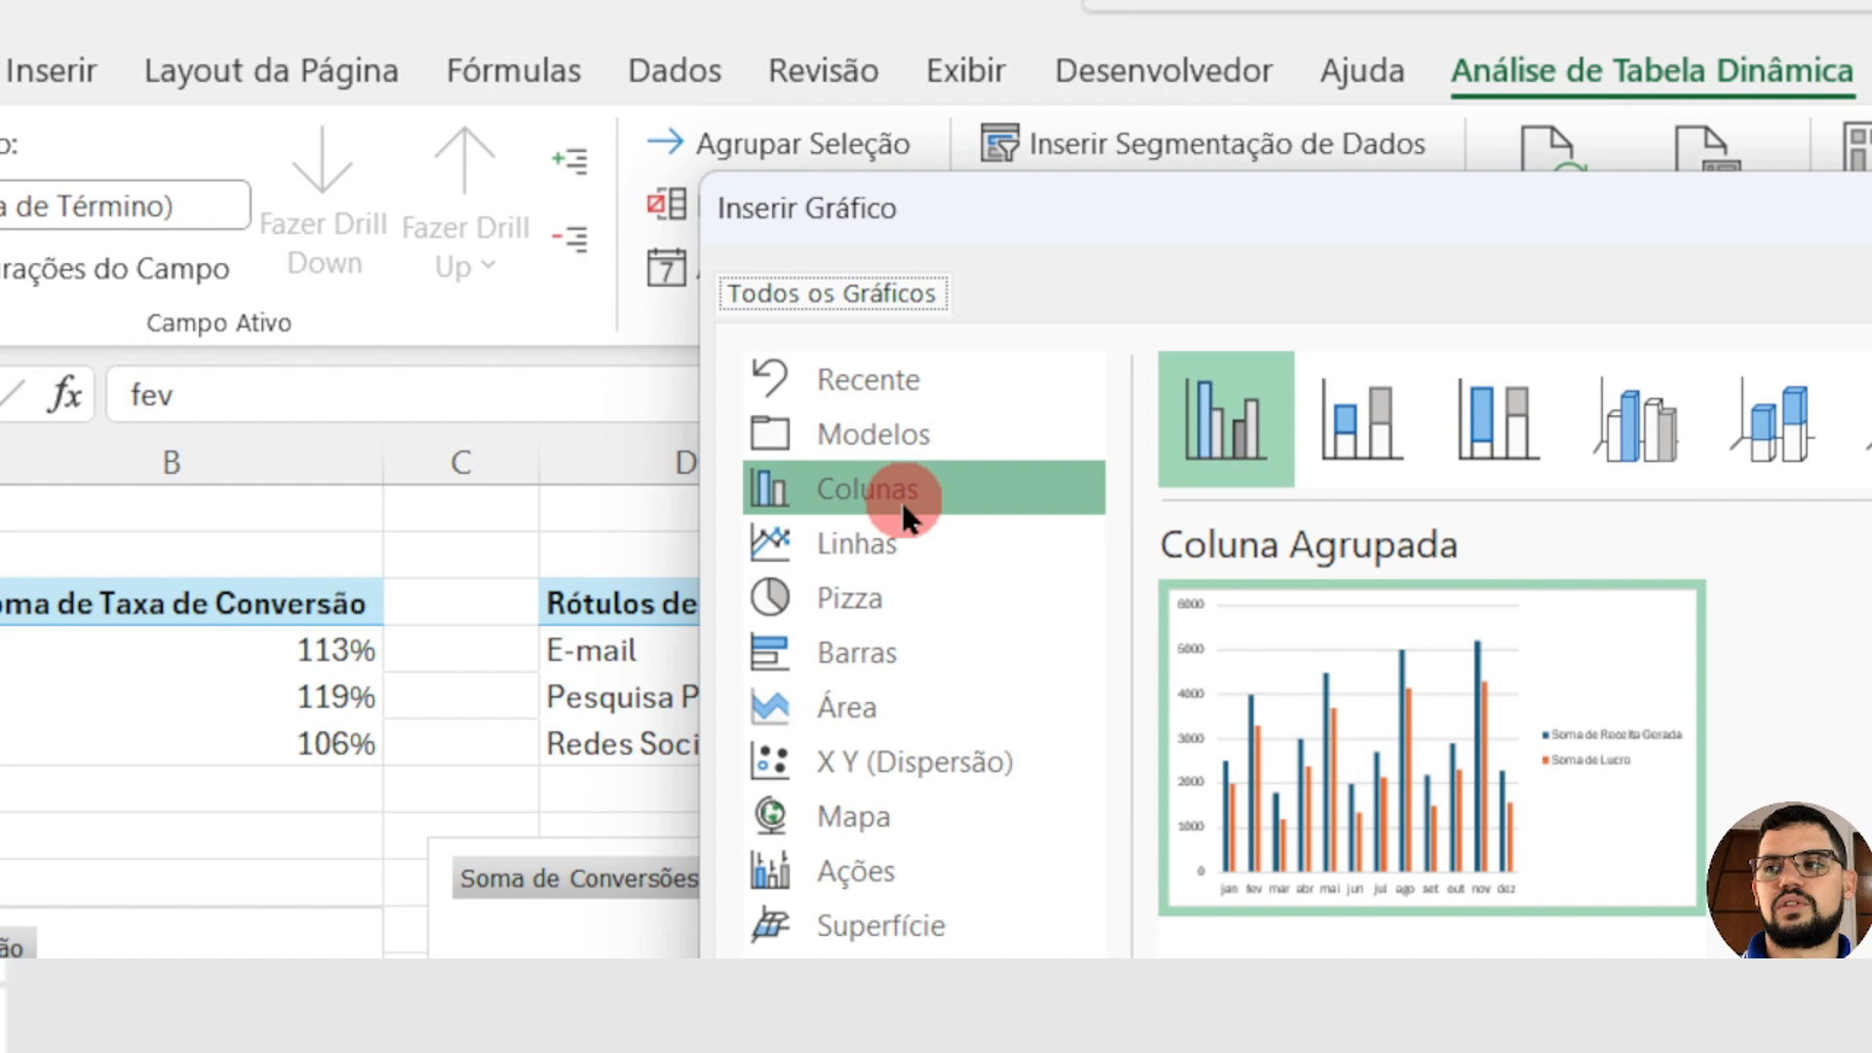
pyautogui.click(903, 501)
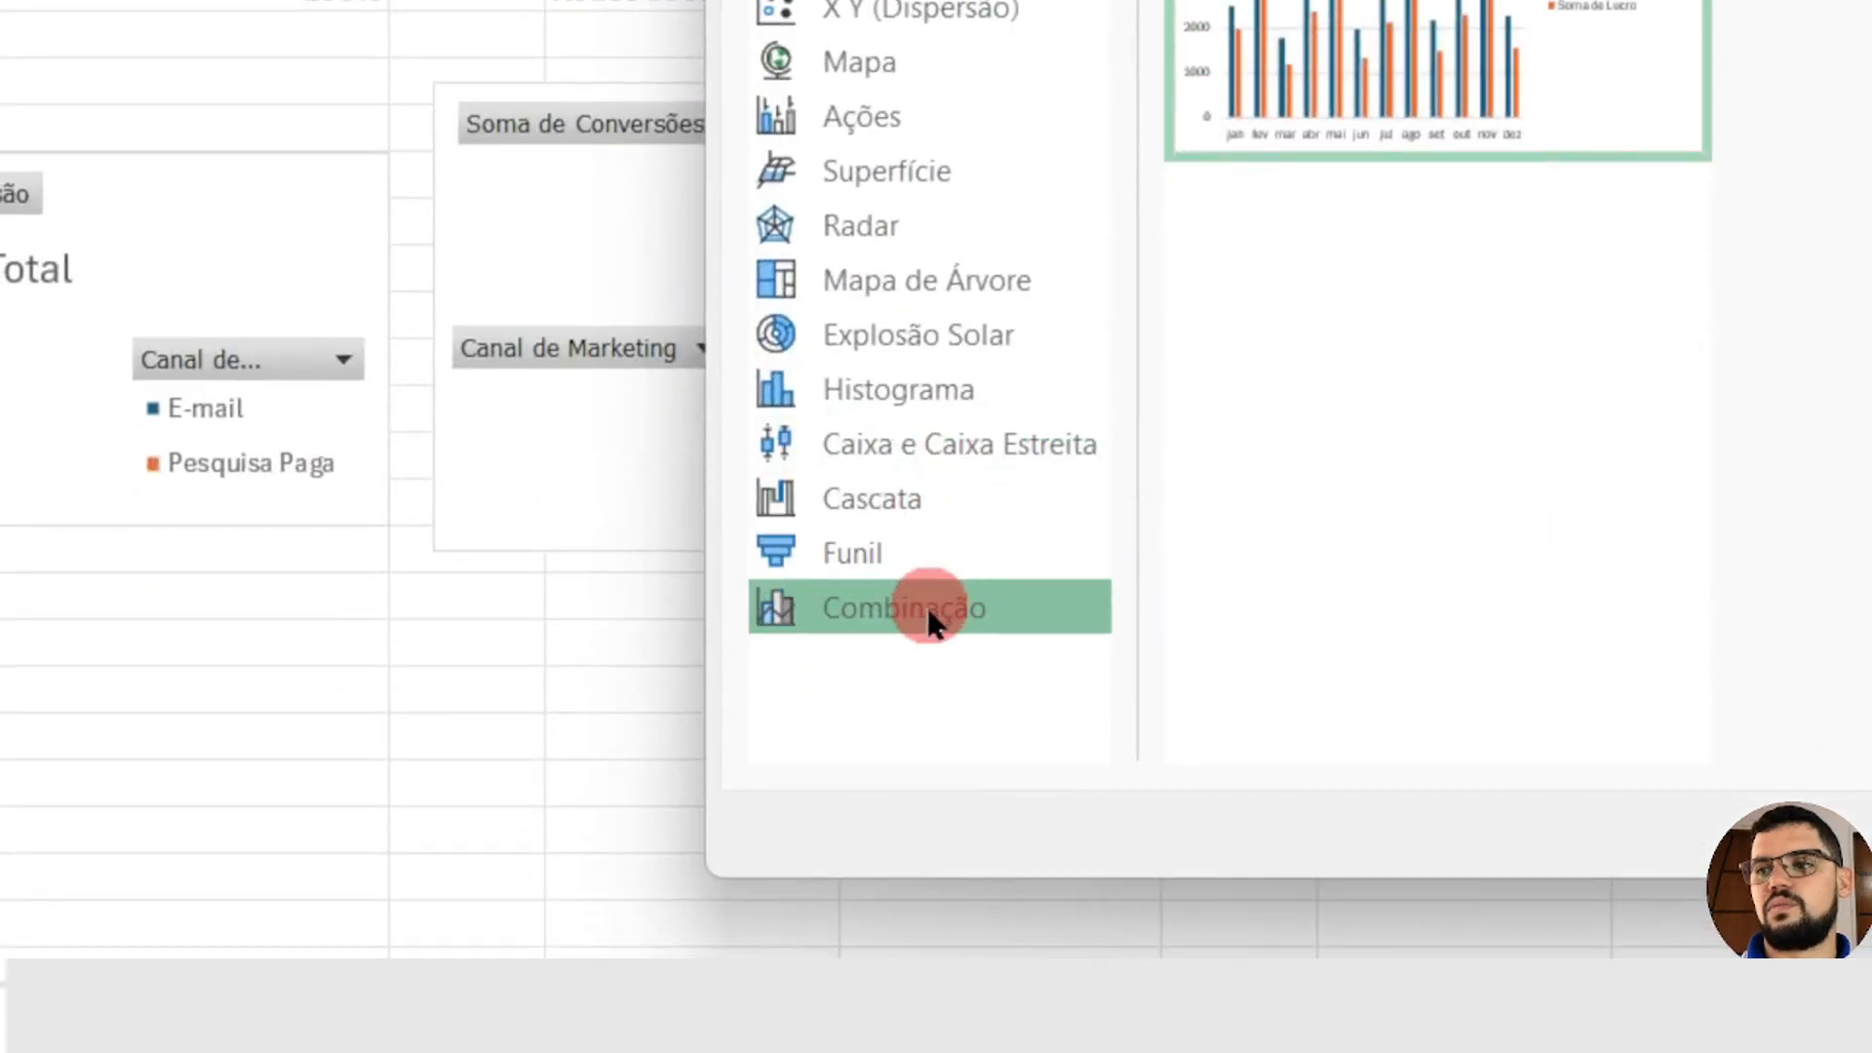
pyautogui.click(928, 615)
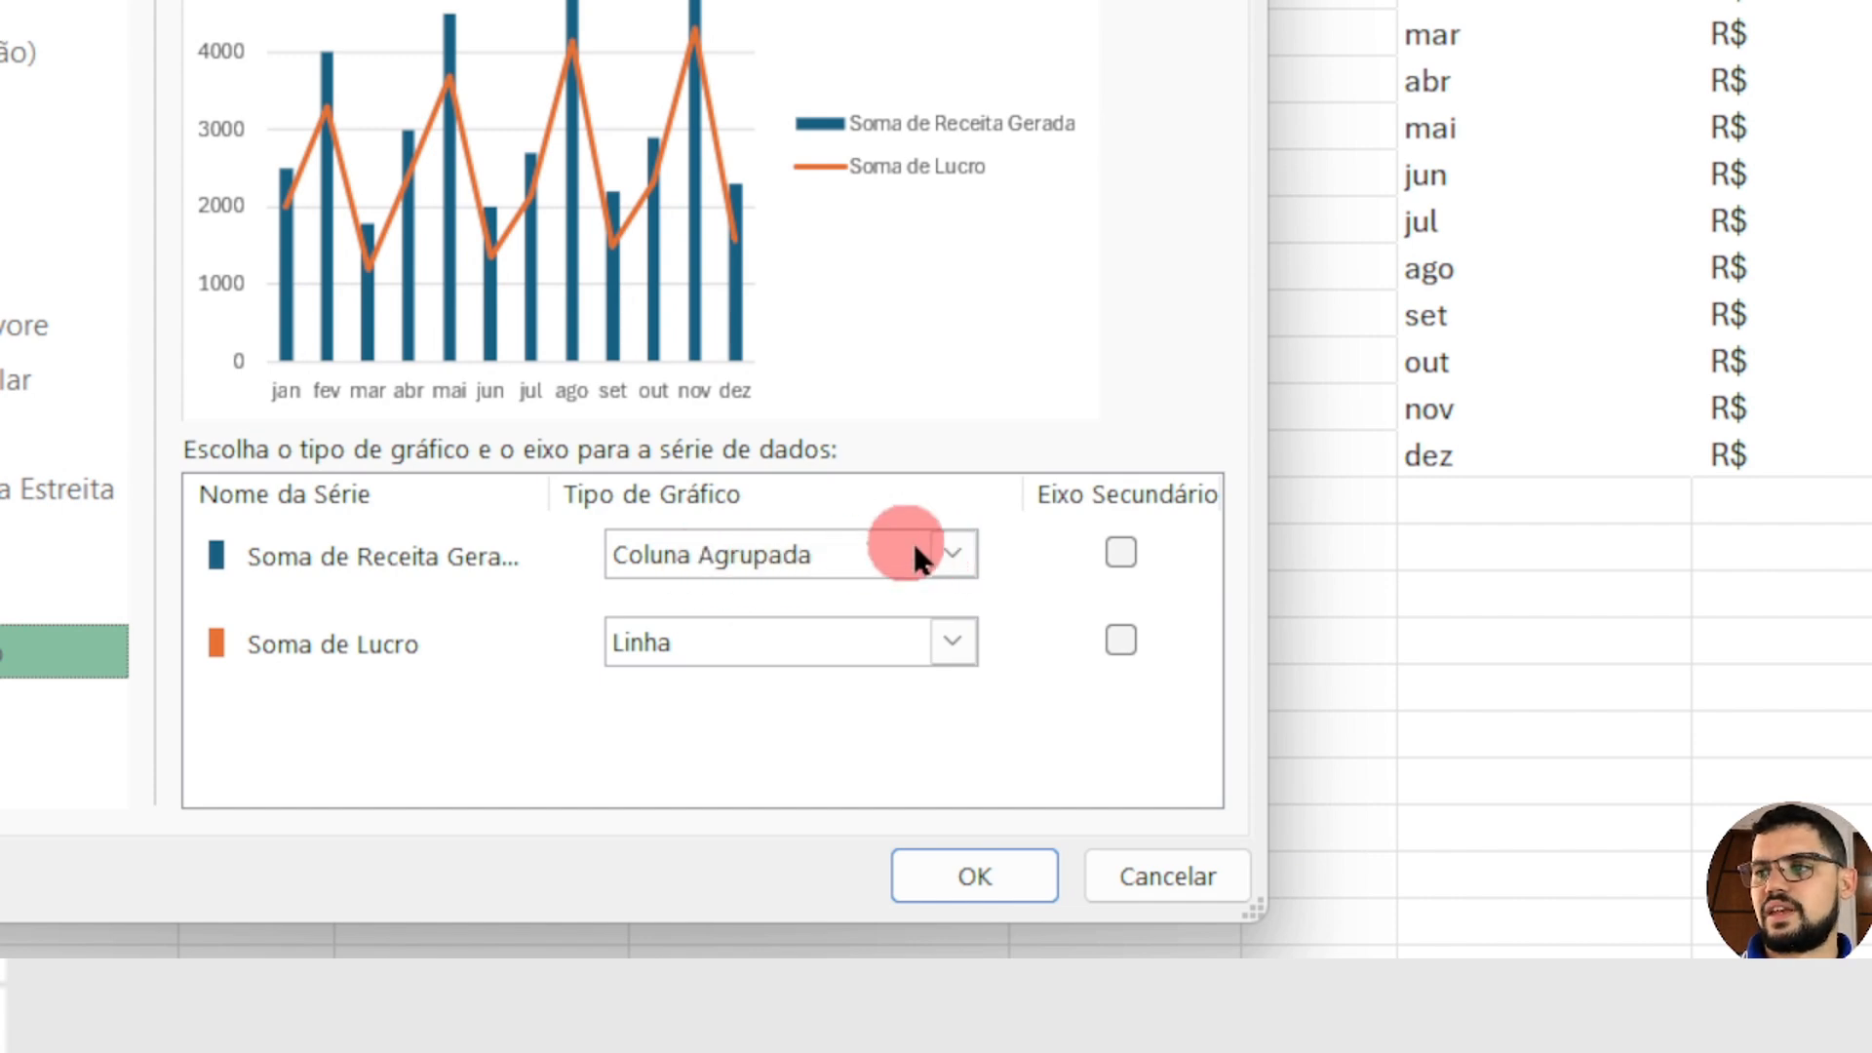
pyautogui.click(956, 550)
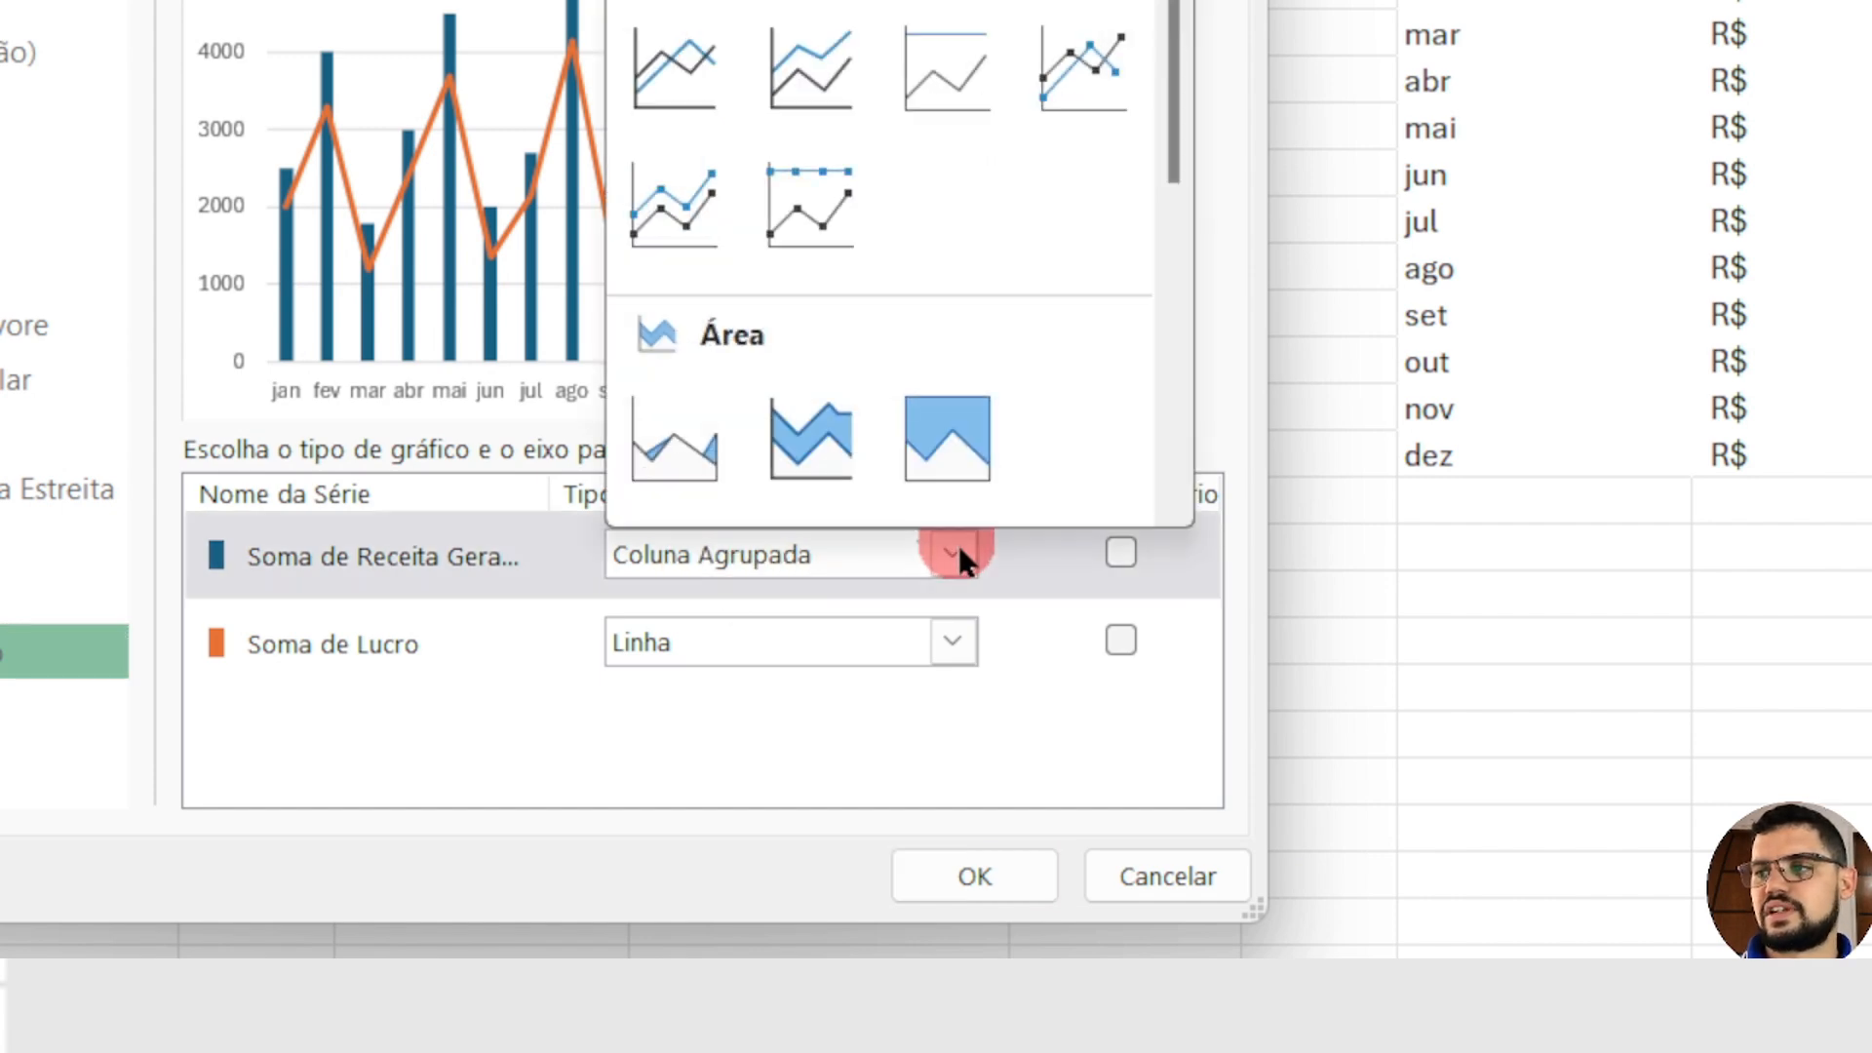
pyautogui.click(690, 441)
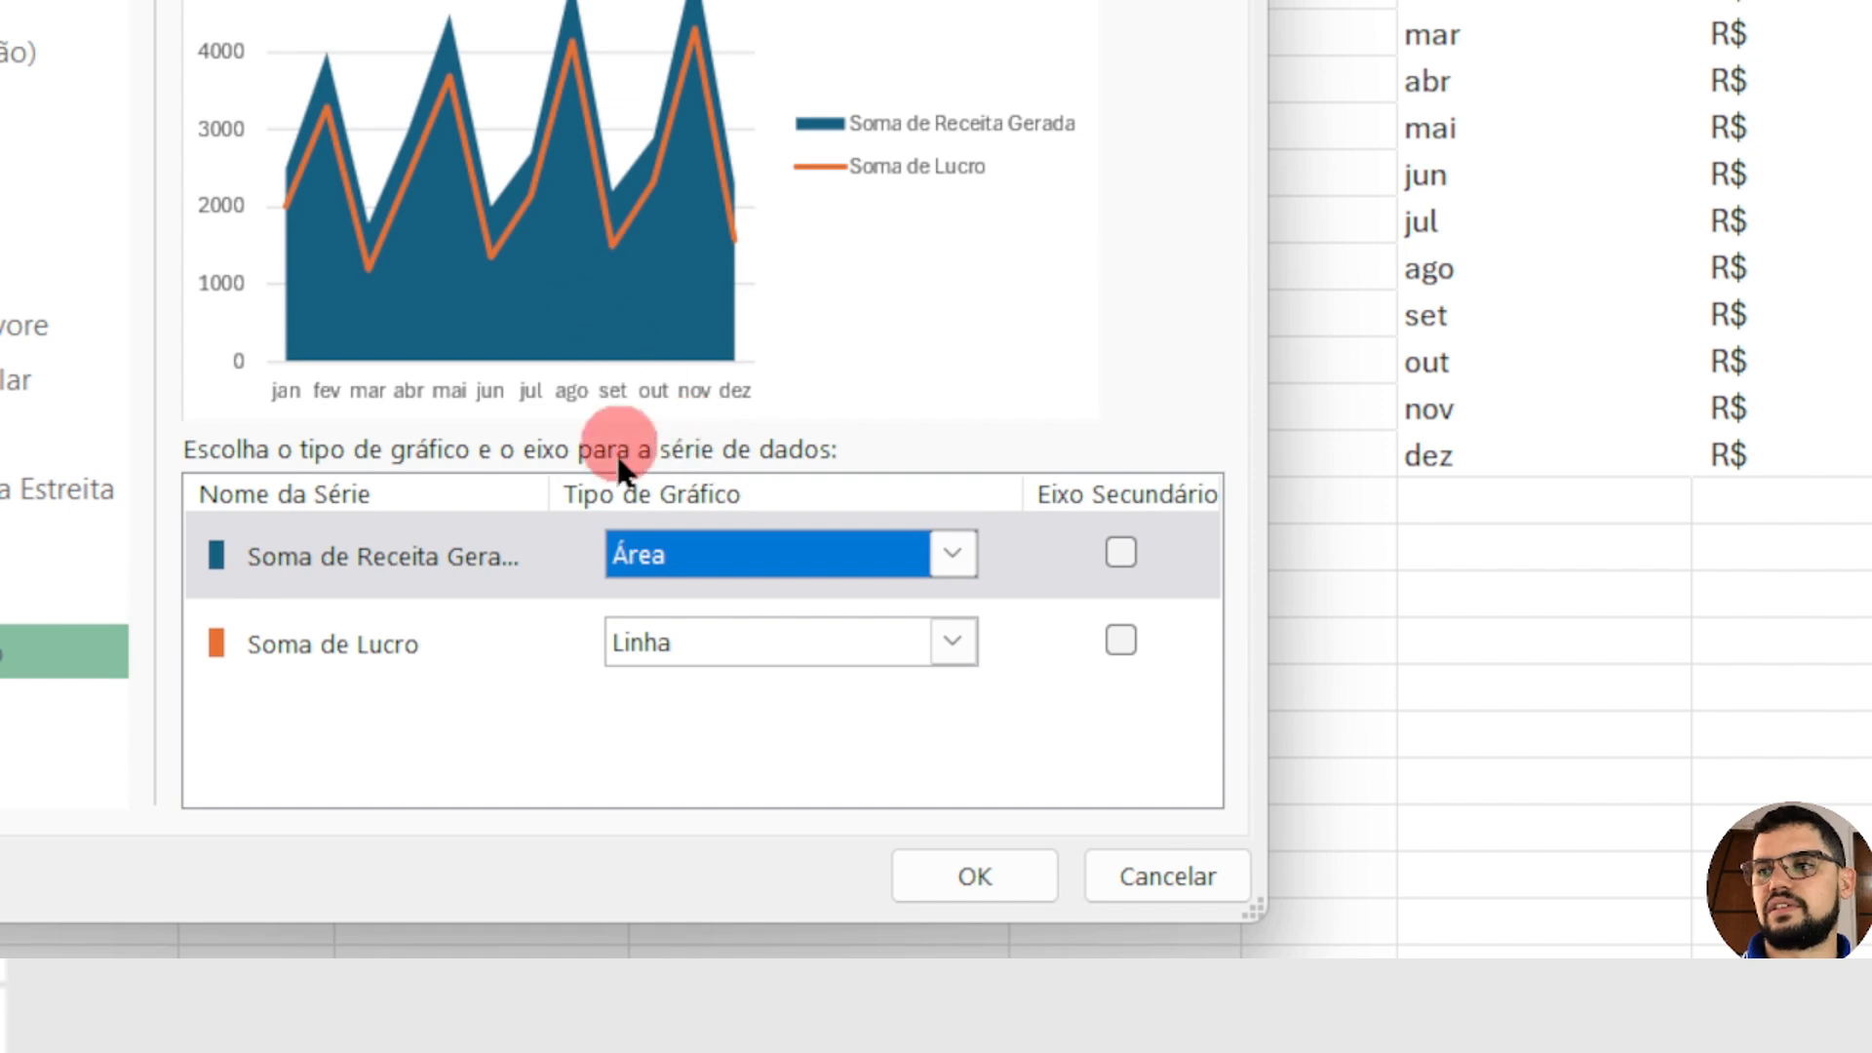
pyautogui.click(951, 640)
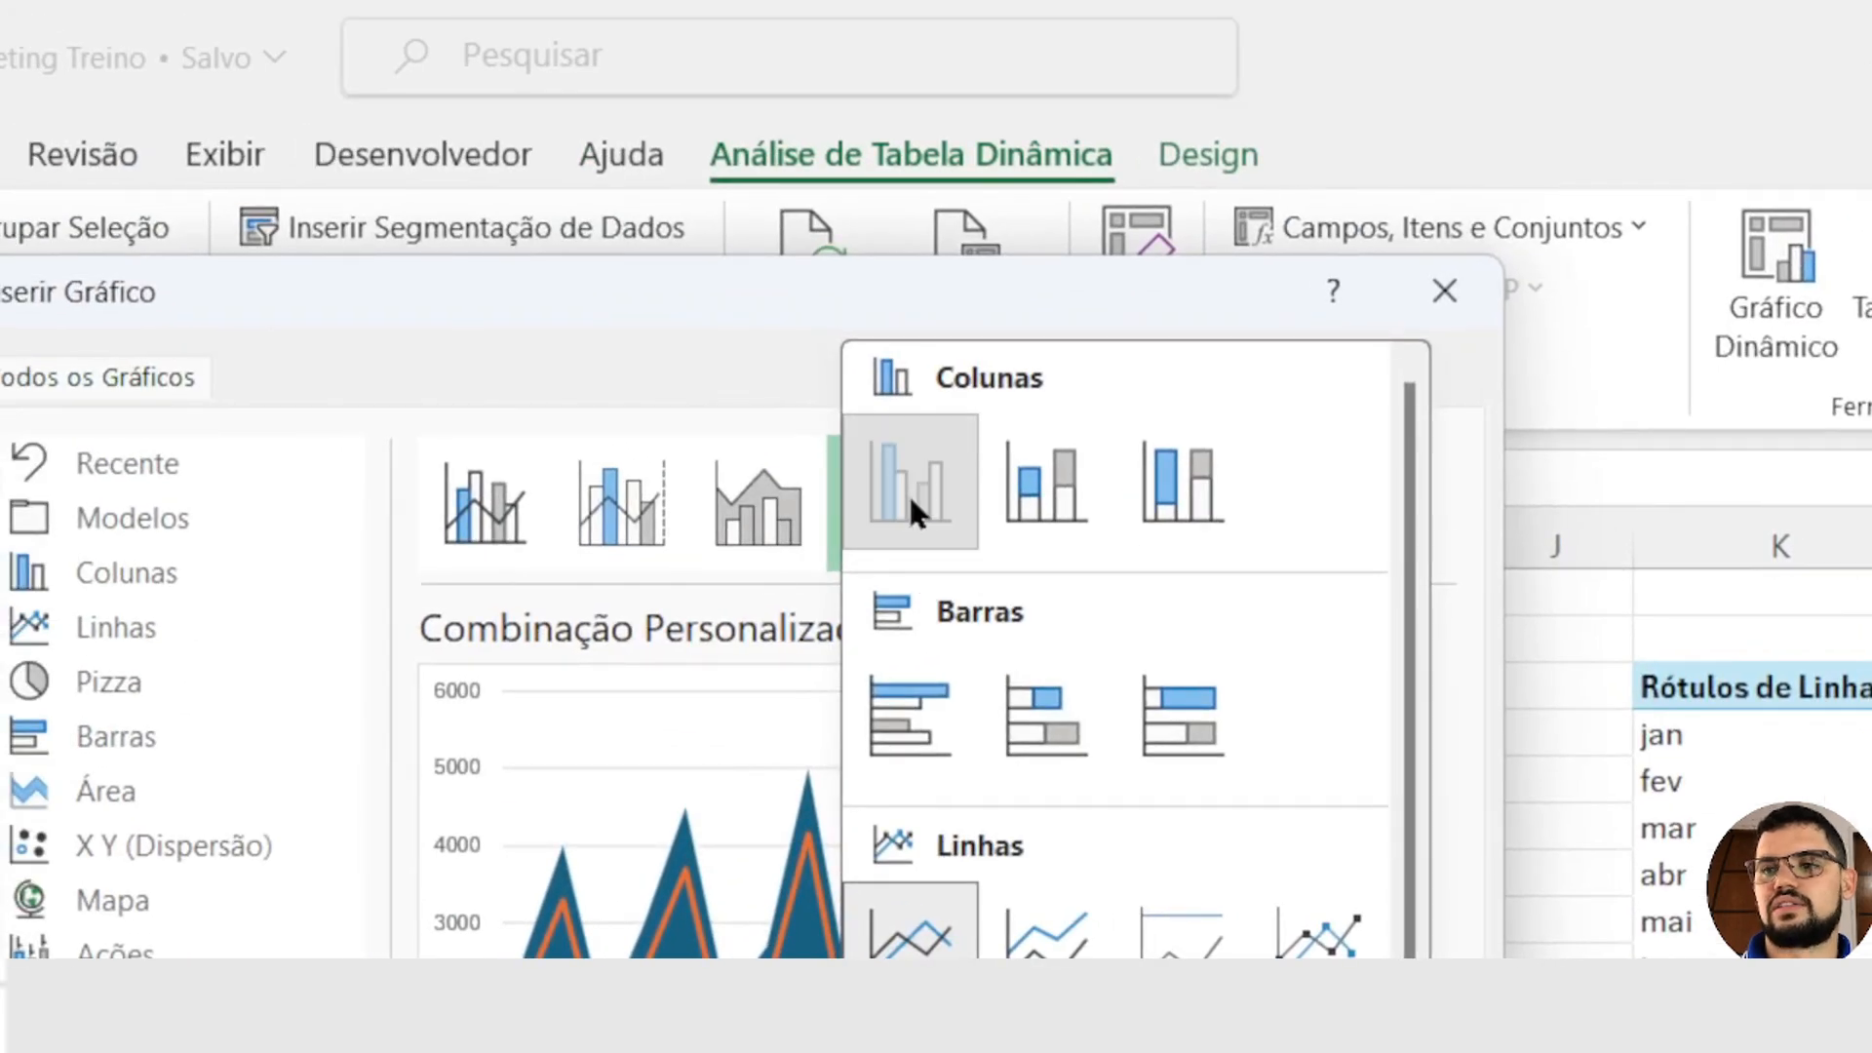
pyautogui.click(911, 497)
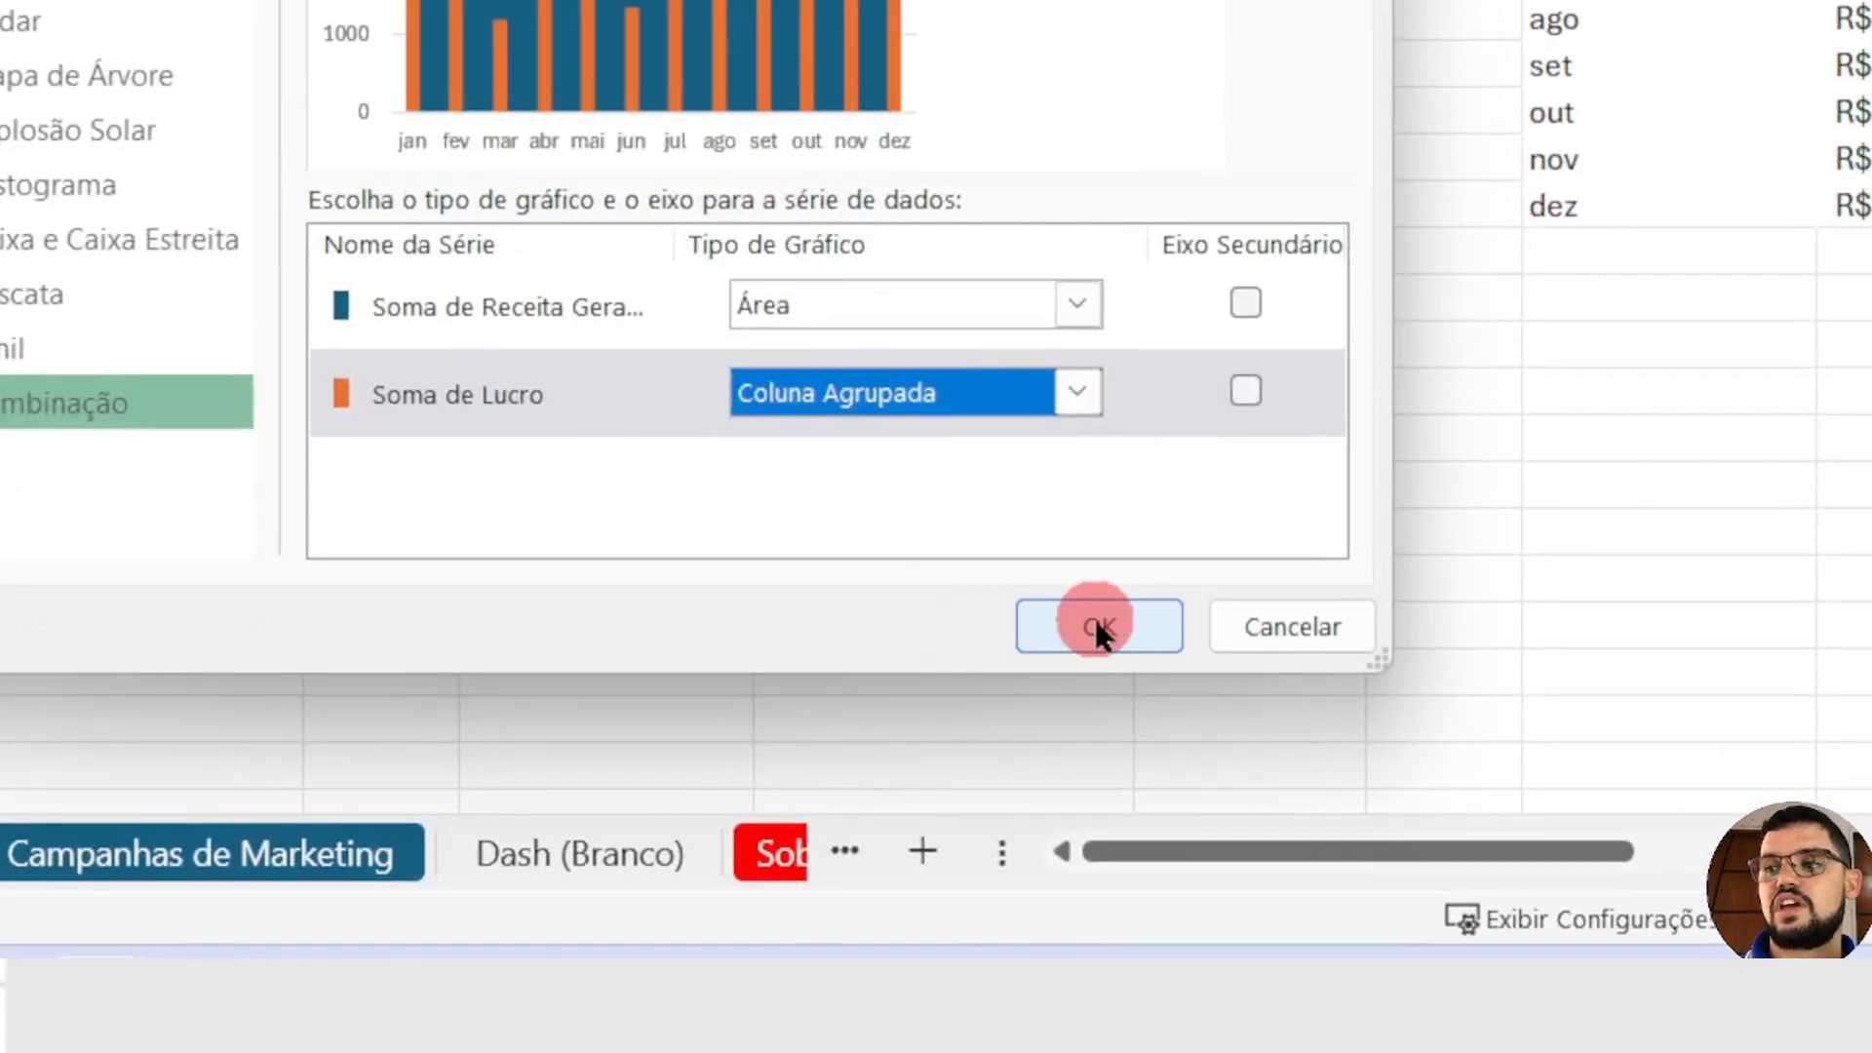
pyautogui.click(1097, 620)
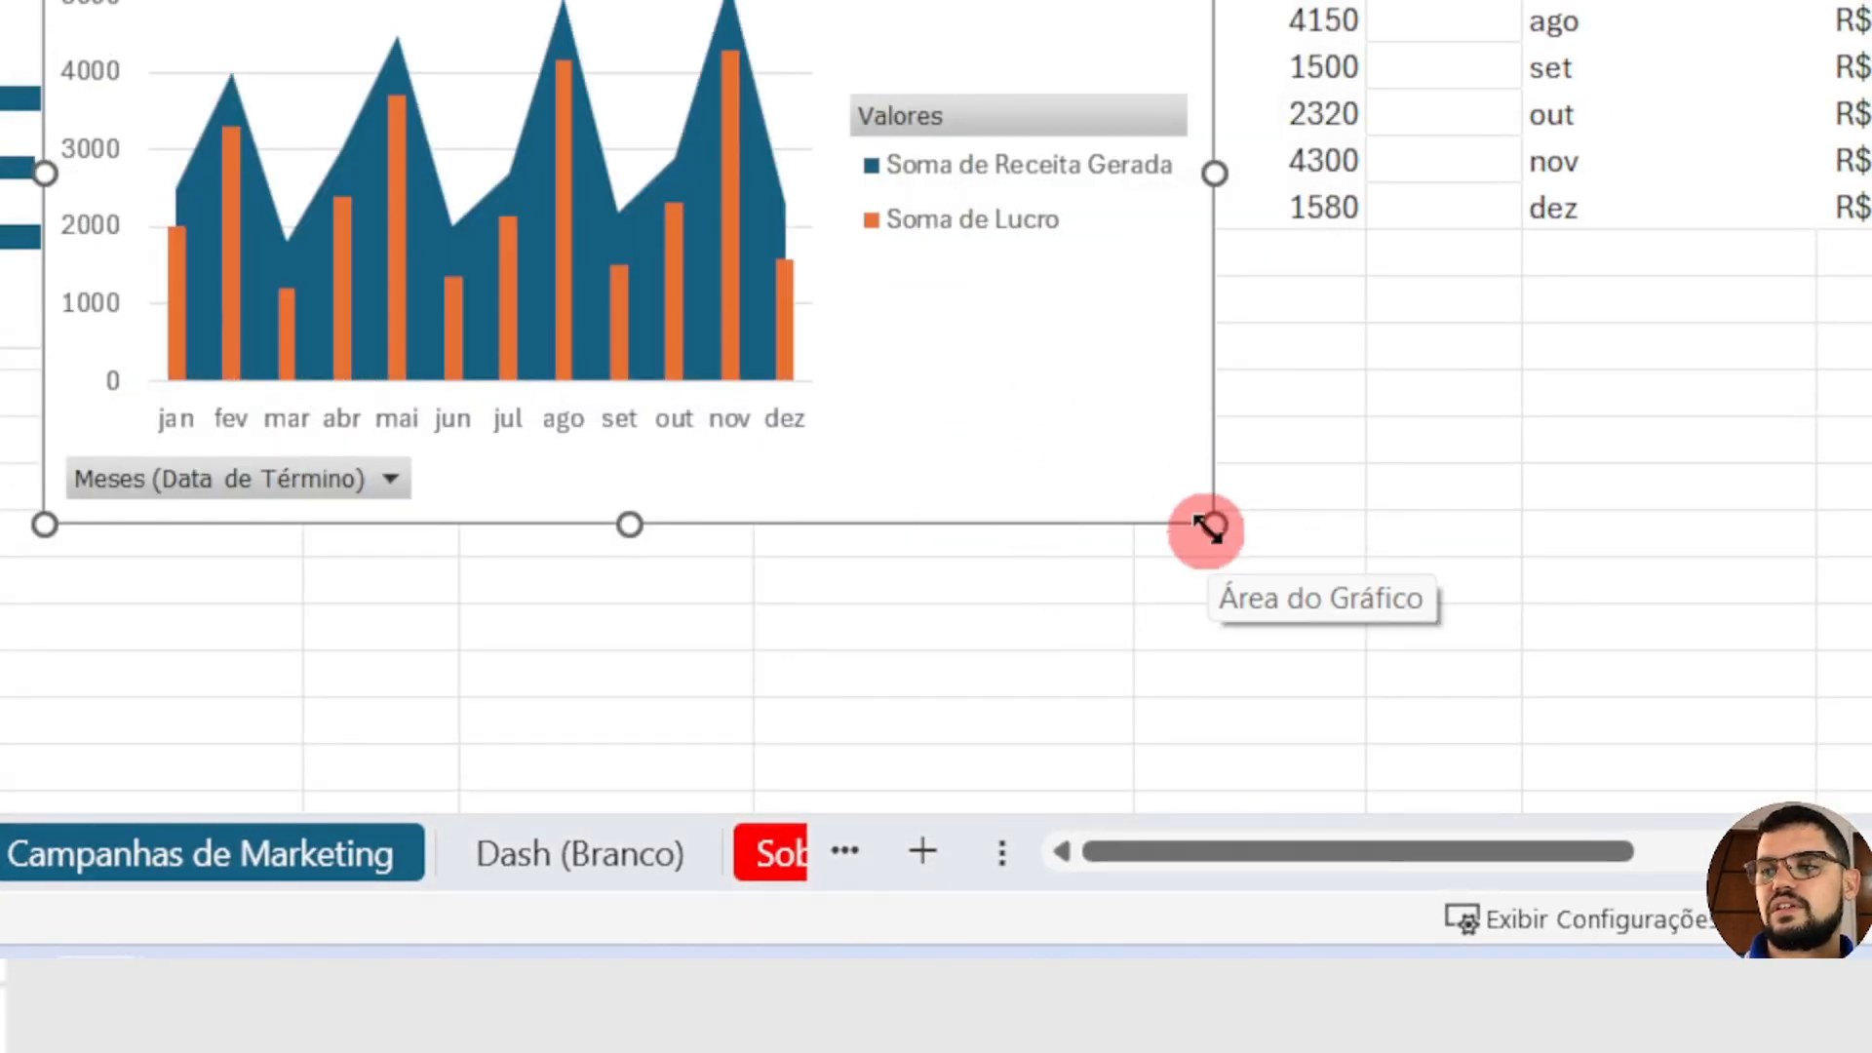
# Step: Shrink the revenue and profit combo chart to fit beneath its pivot table
pyautogui.moveTo(1223, 882); pyautogui.dragTo(939, 505)
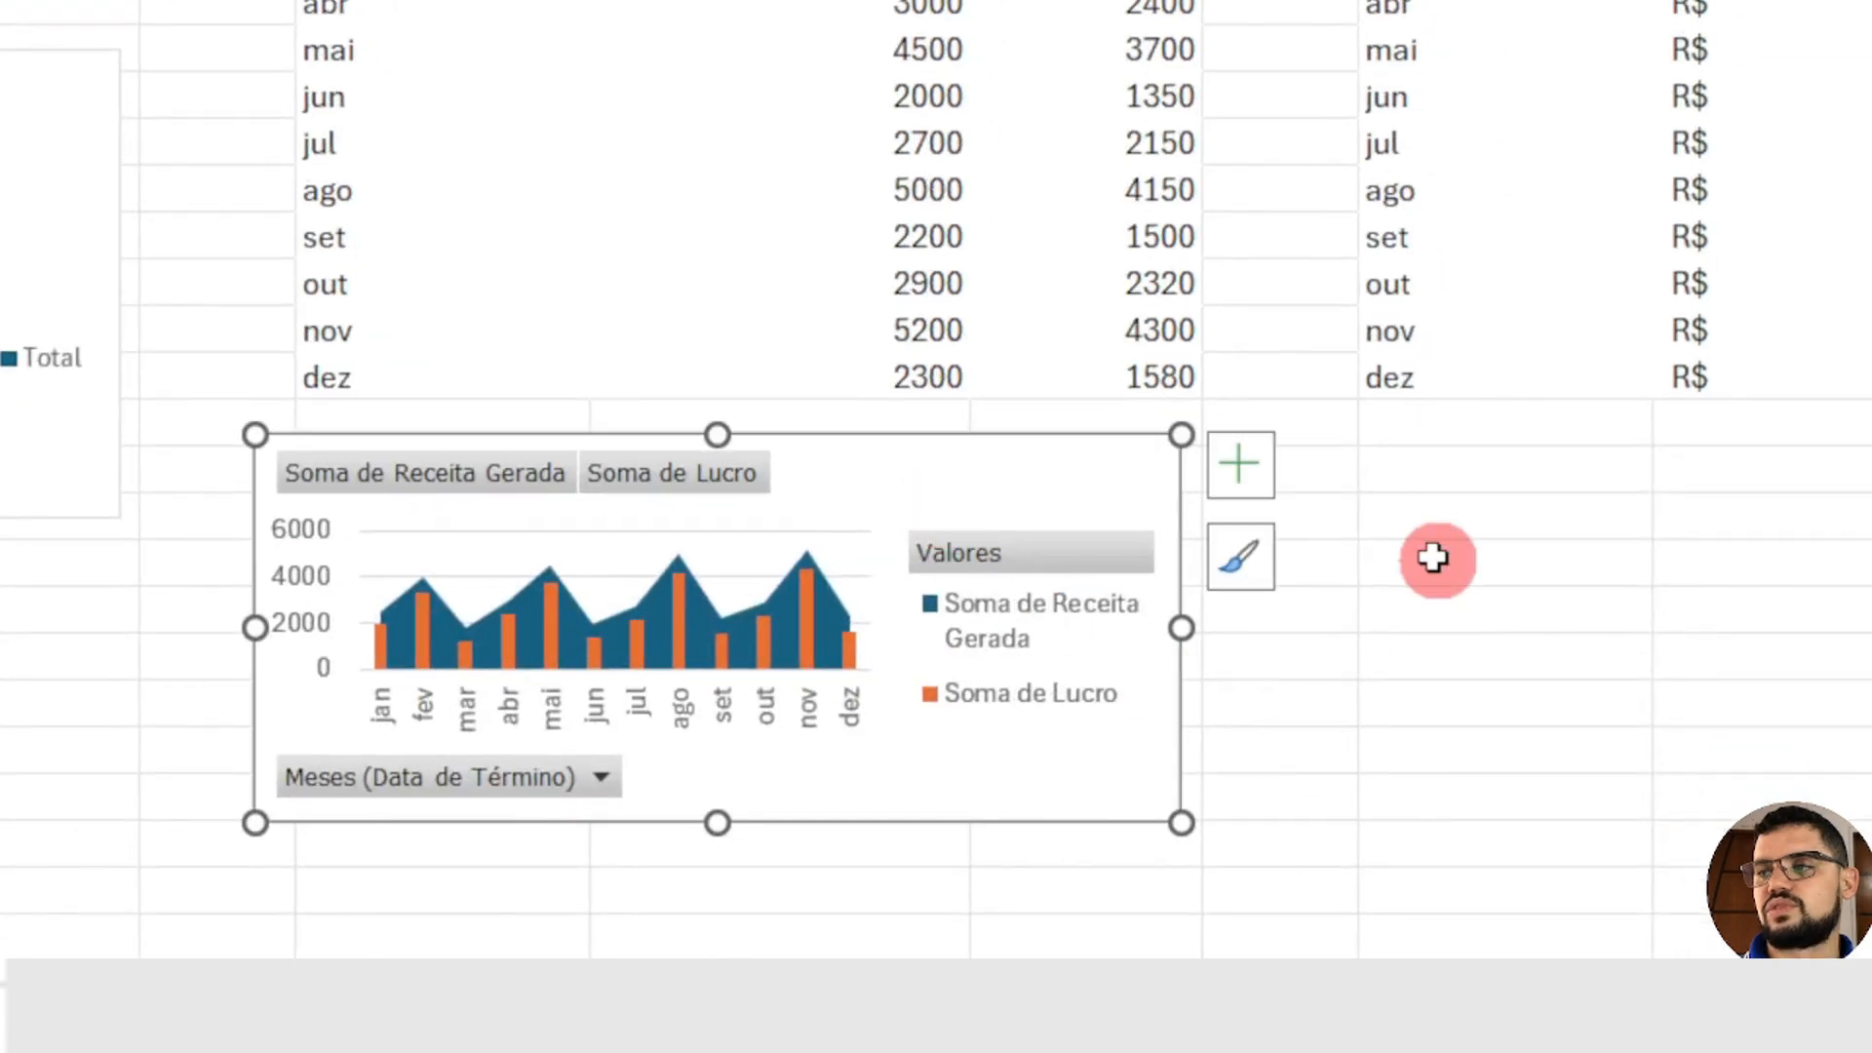
pyautogui.click(1433, 556)
pyautogui.moveTo(940, 852); pyautogui.dragTo(1106, 856)
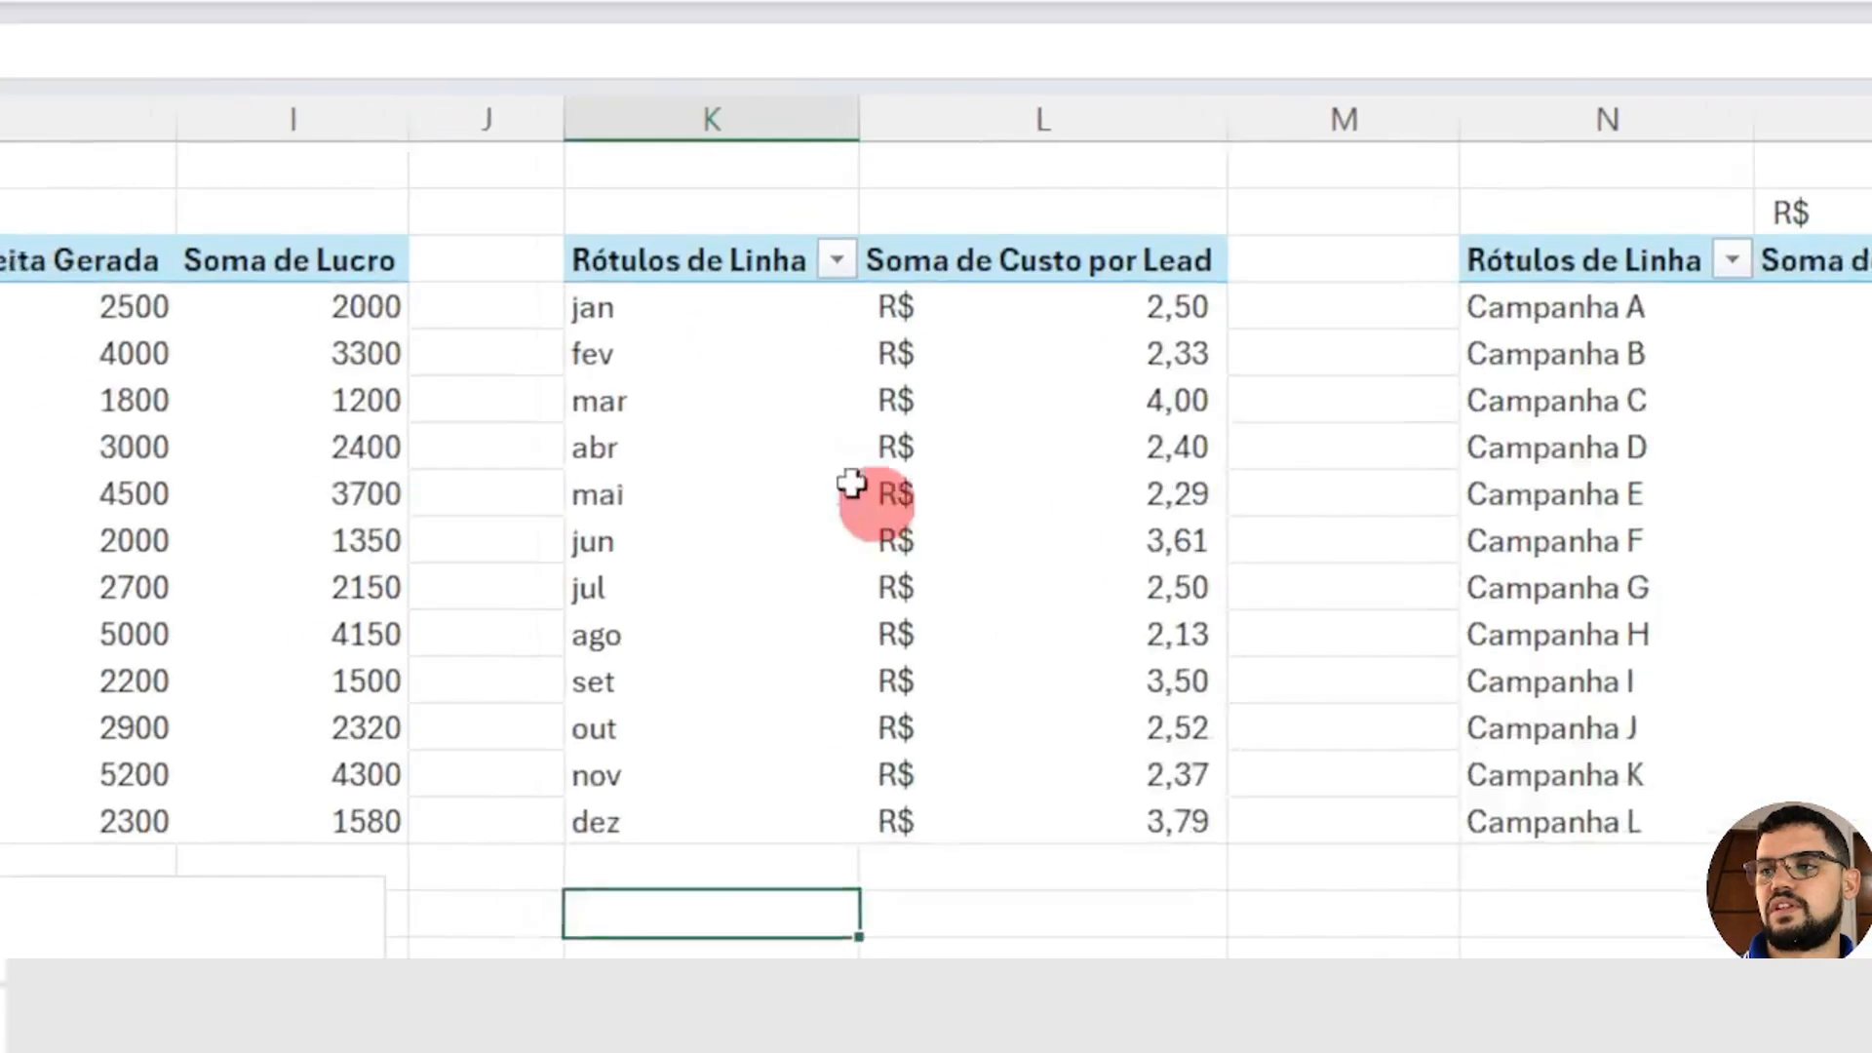
# Step: Insert an area PivotChart from the Soma de Custo por Lead pivot table
pyautogui.click(930, 516)
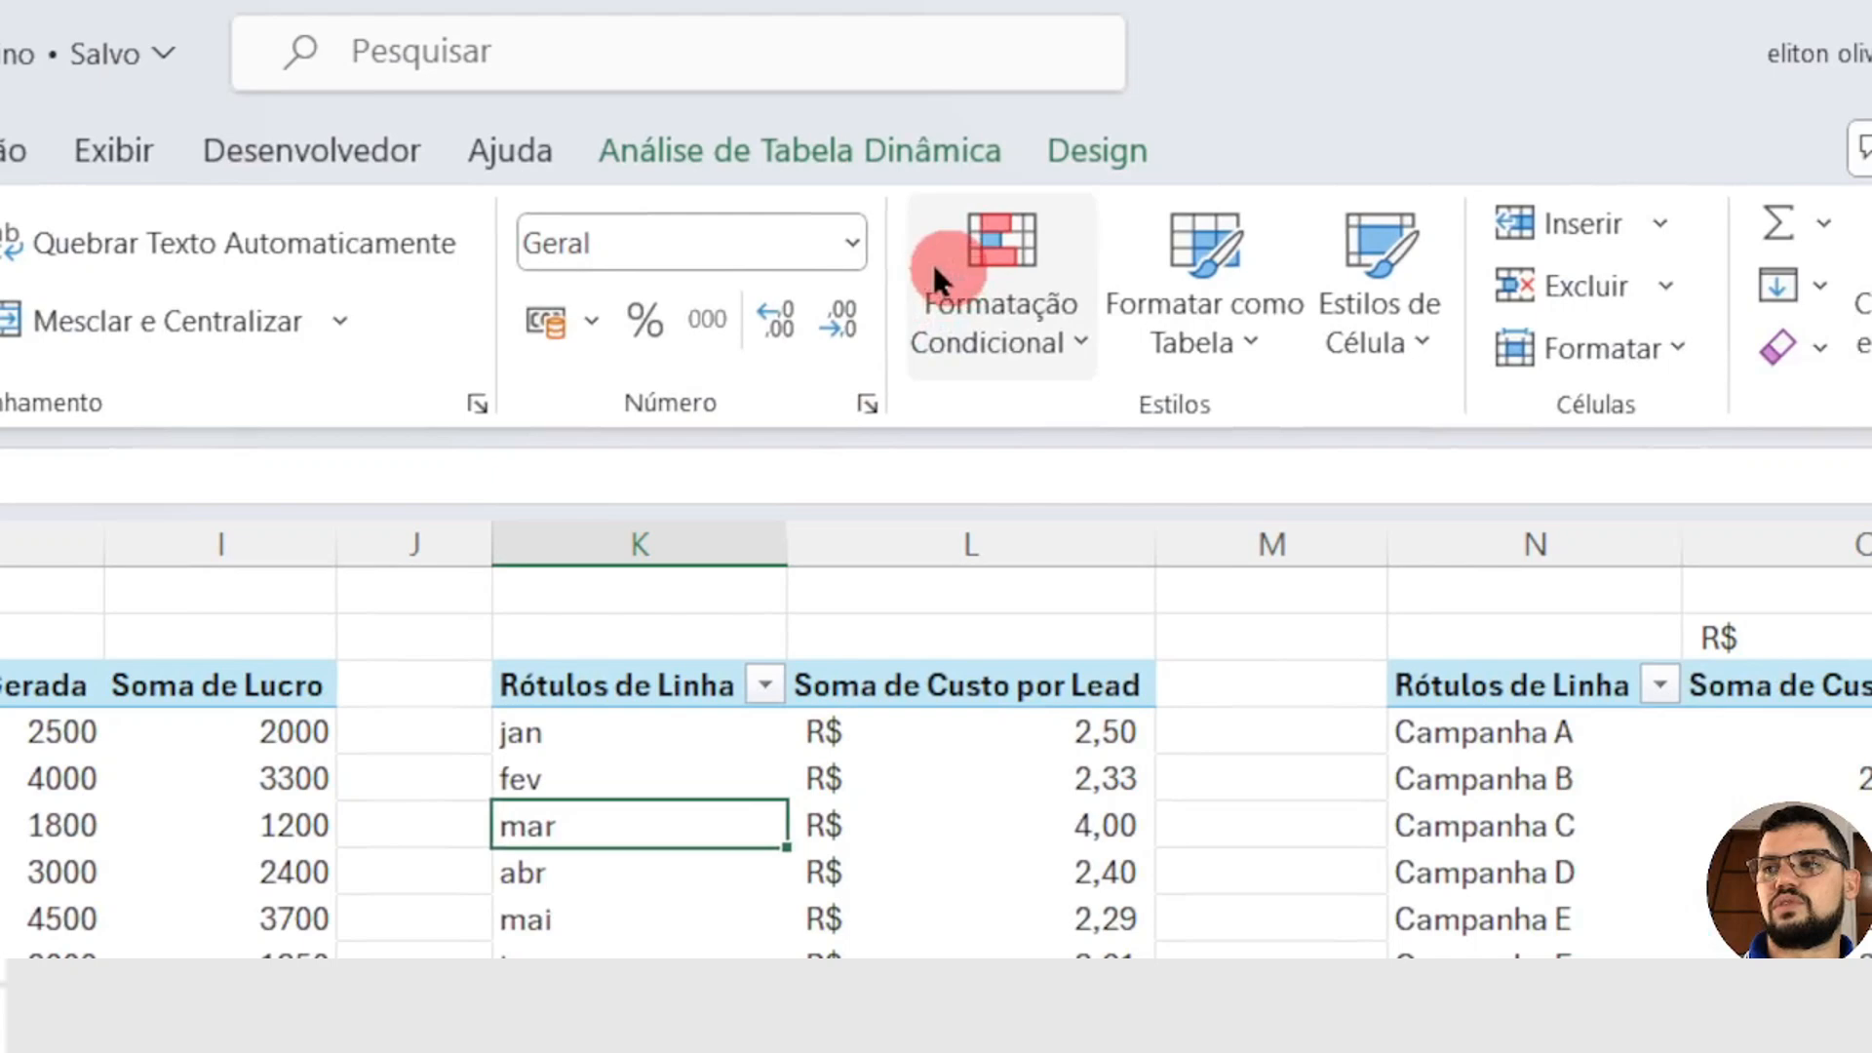
pyautogui.click(805, 150)
pyautogui.click(1647, 253)
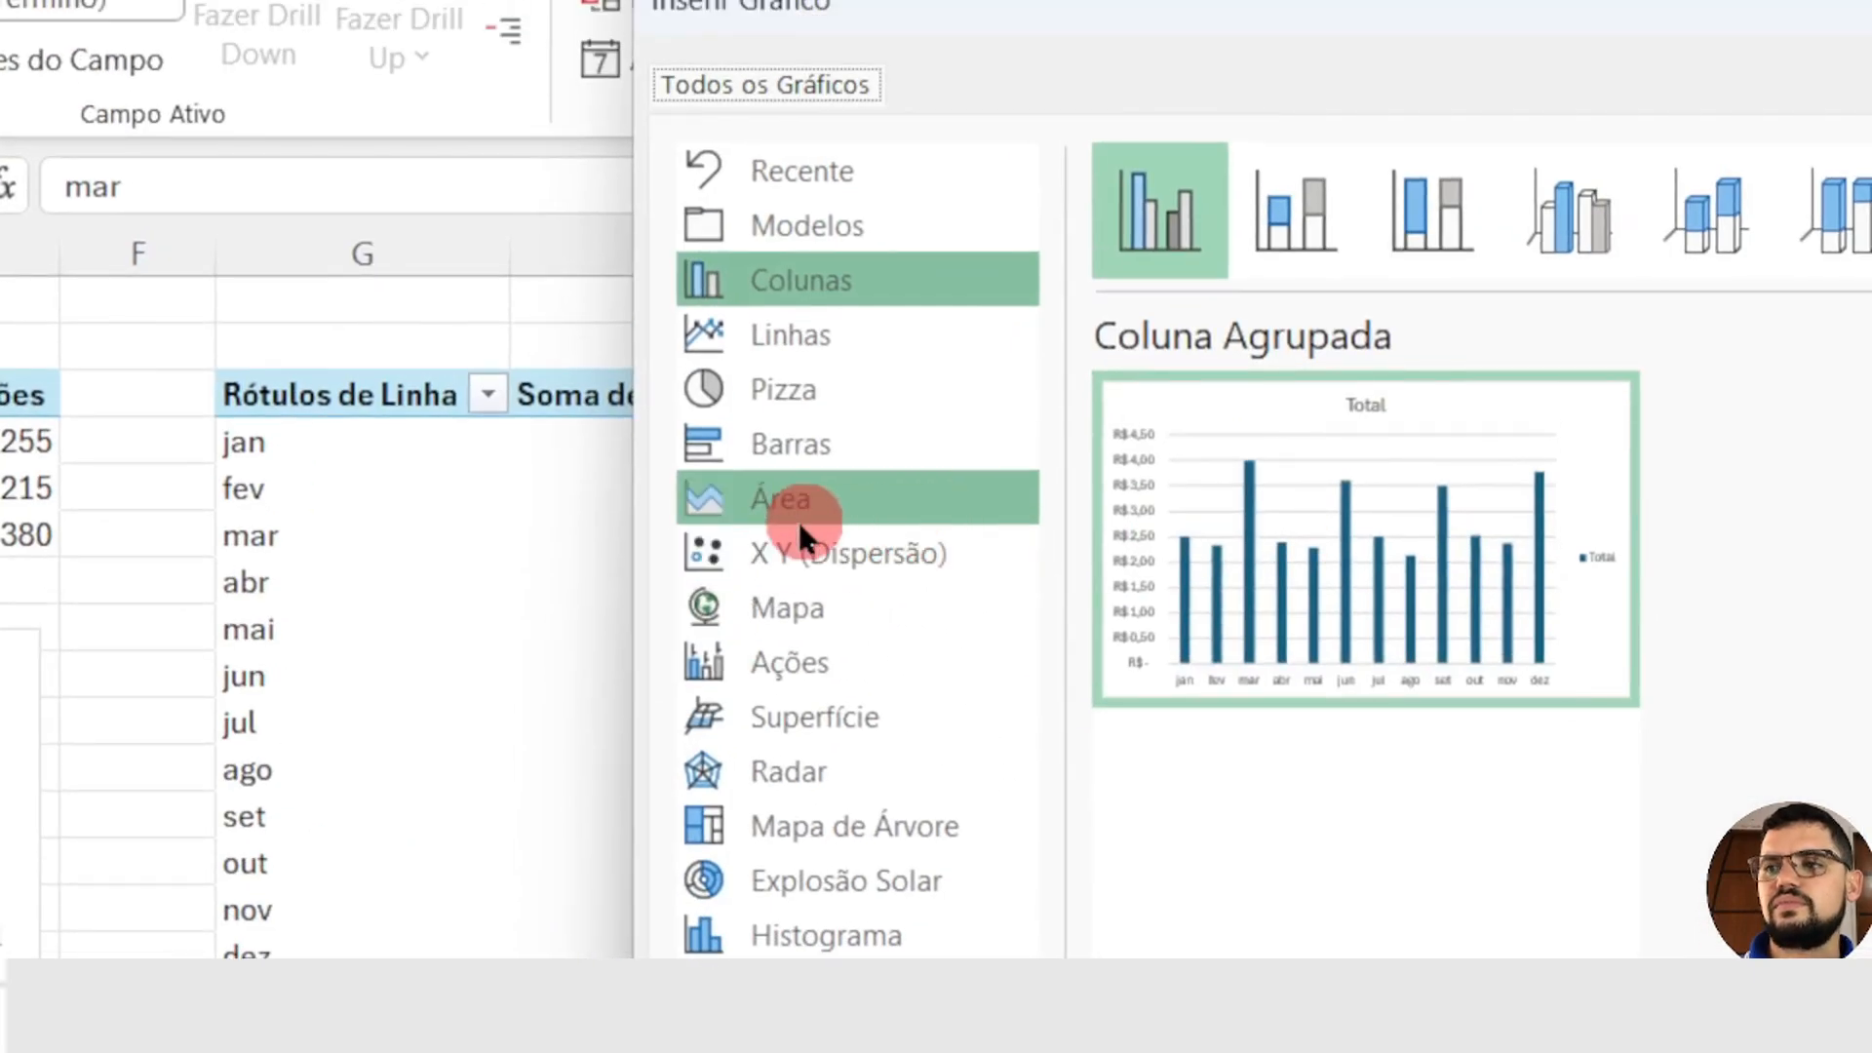
pyautogui.click(798, 522)
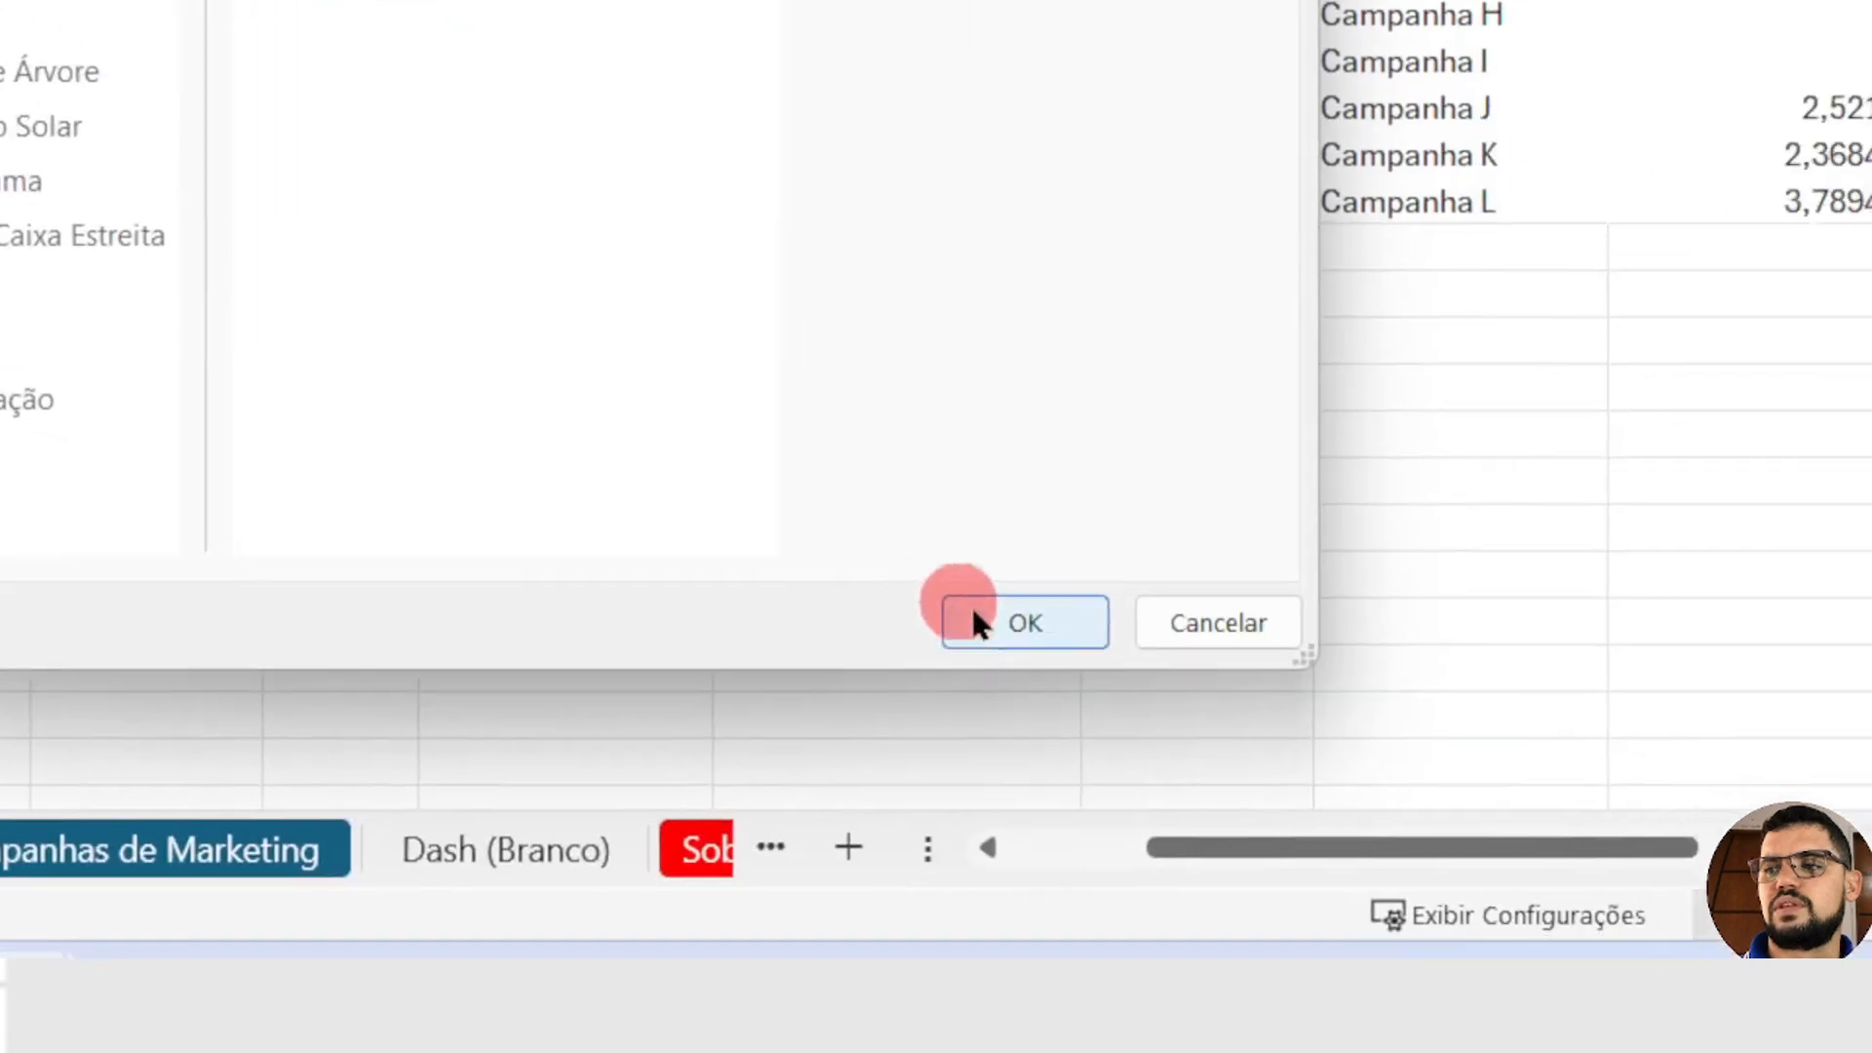
pyautogui.click(948, 614)
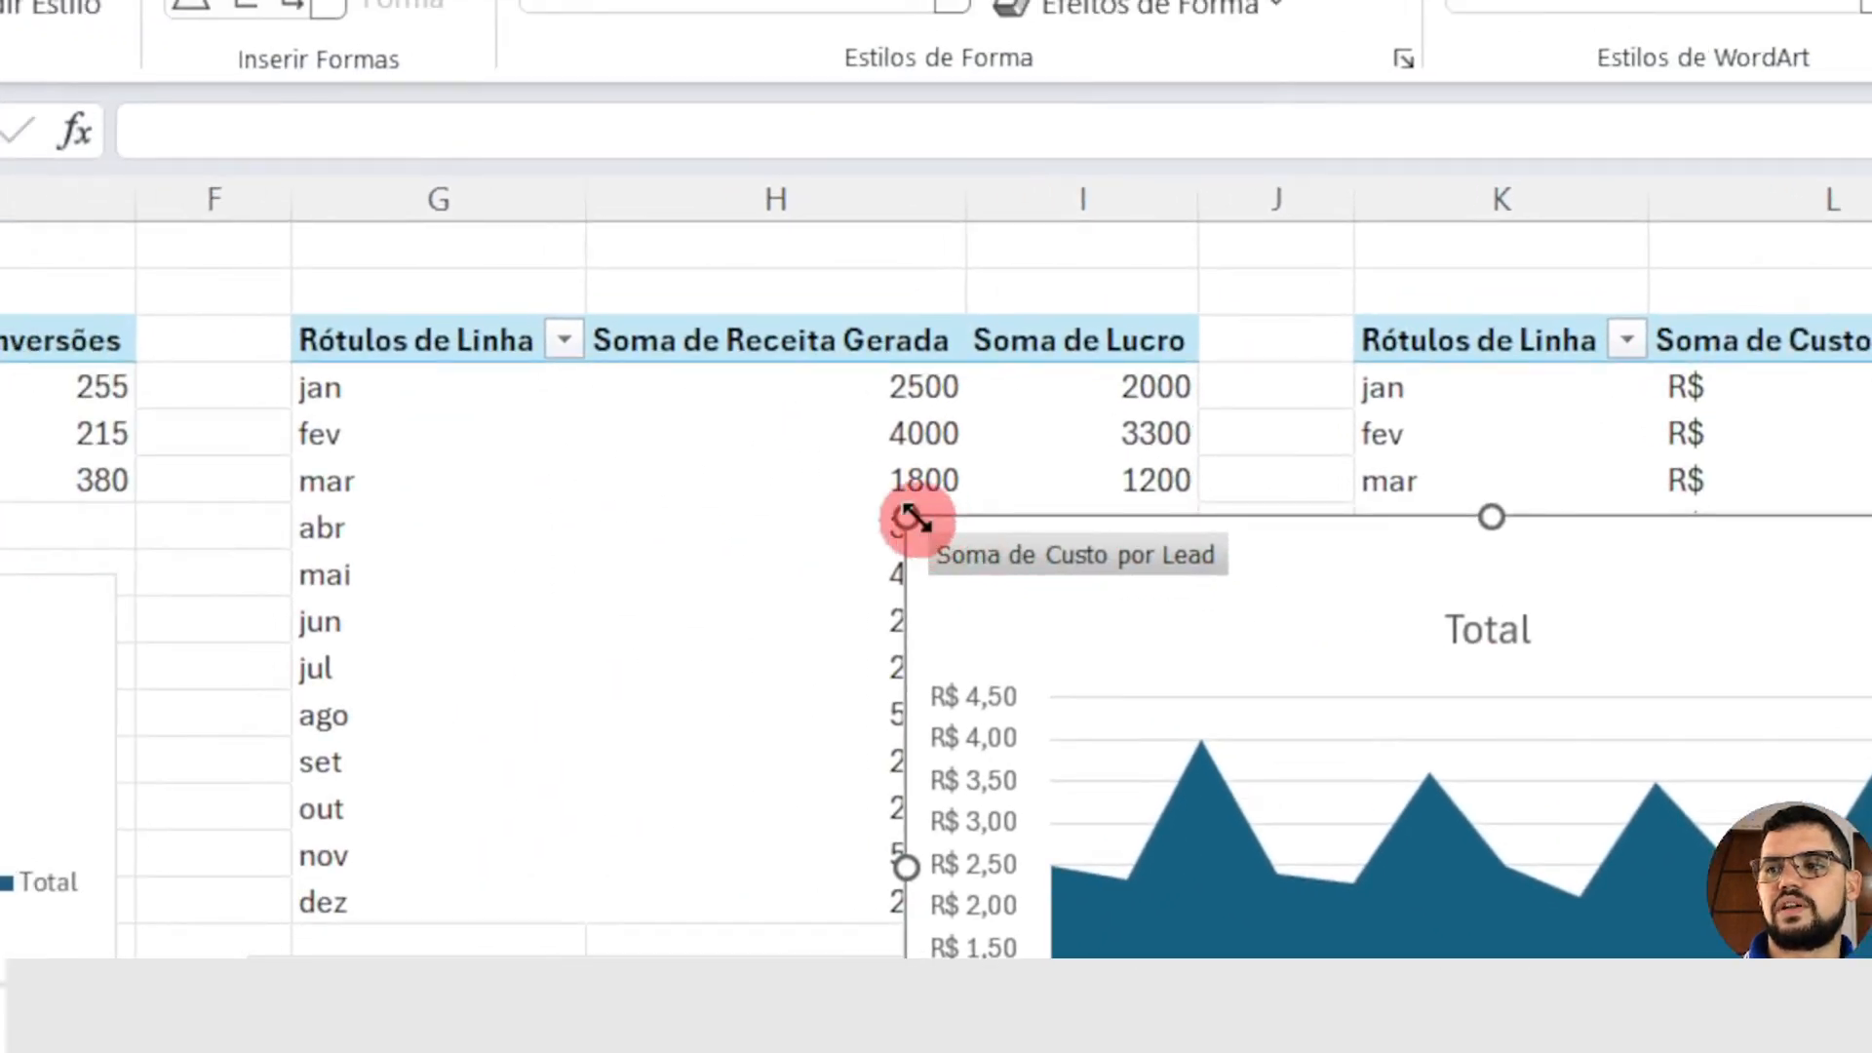
# Step: Shrink the Soma de Custo por Lead area chart and place it beneath its pivot table
pyautogui.moveTo(340, 390); pyautogui.dragTo(741, 660)
pyautogui.moveTo(1307, 787); pyautogui.dragTo(1344, 824)
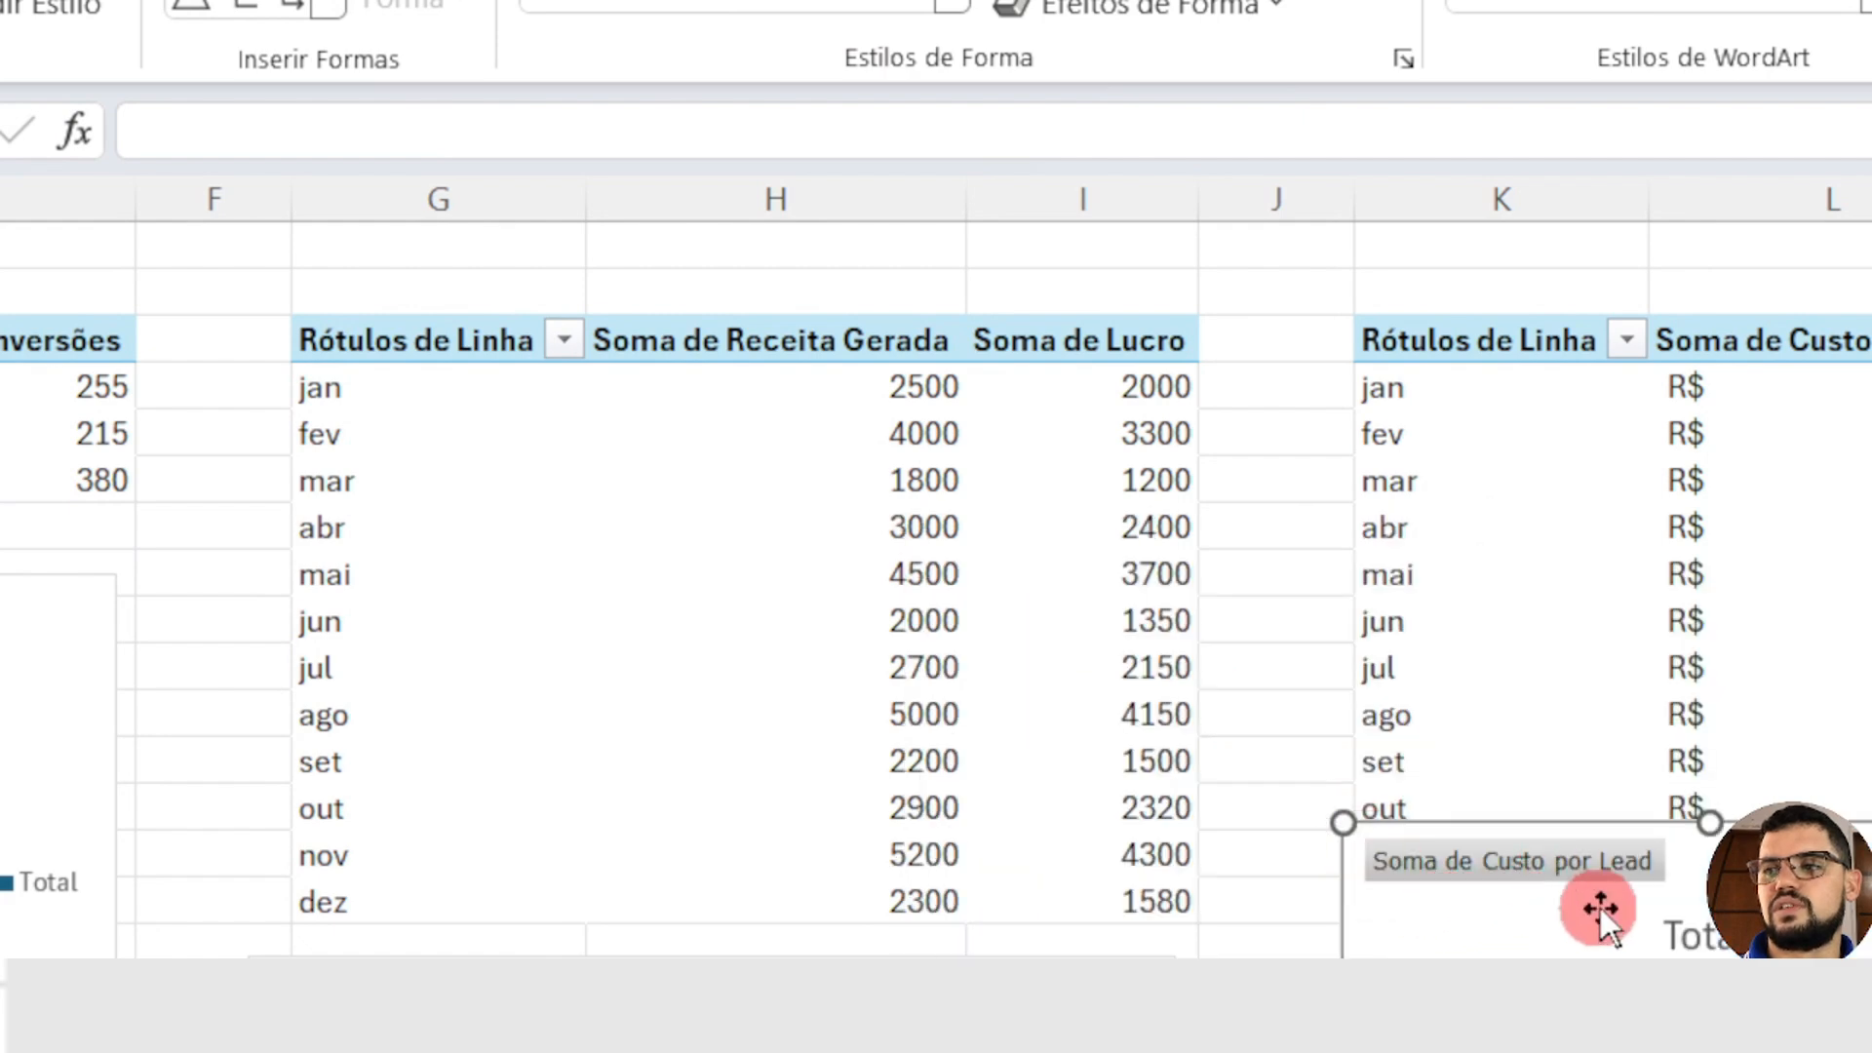
pyautogui.moveTo(1600, 908); pyautogui.dragTo(1597, 1029)
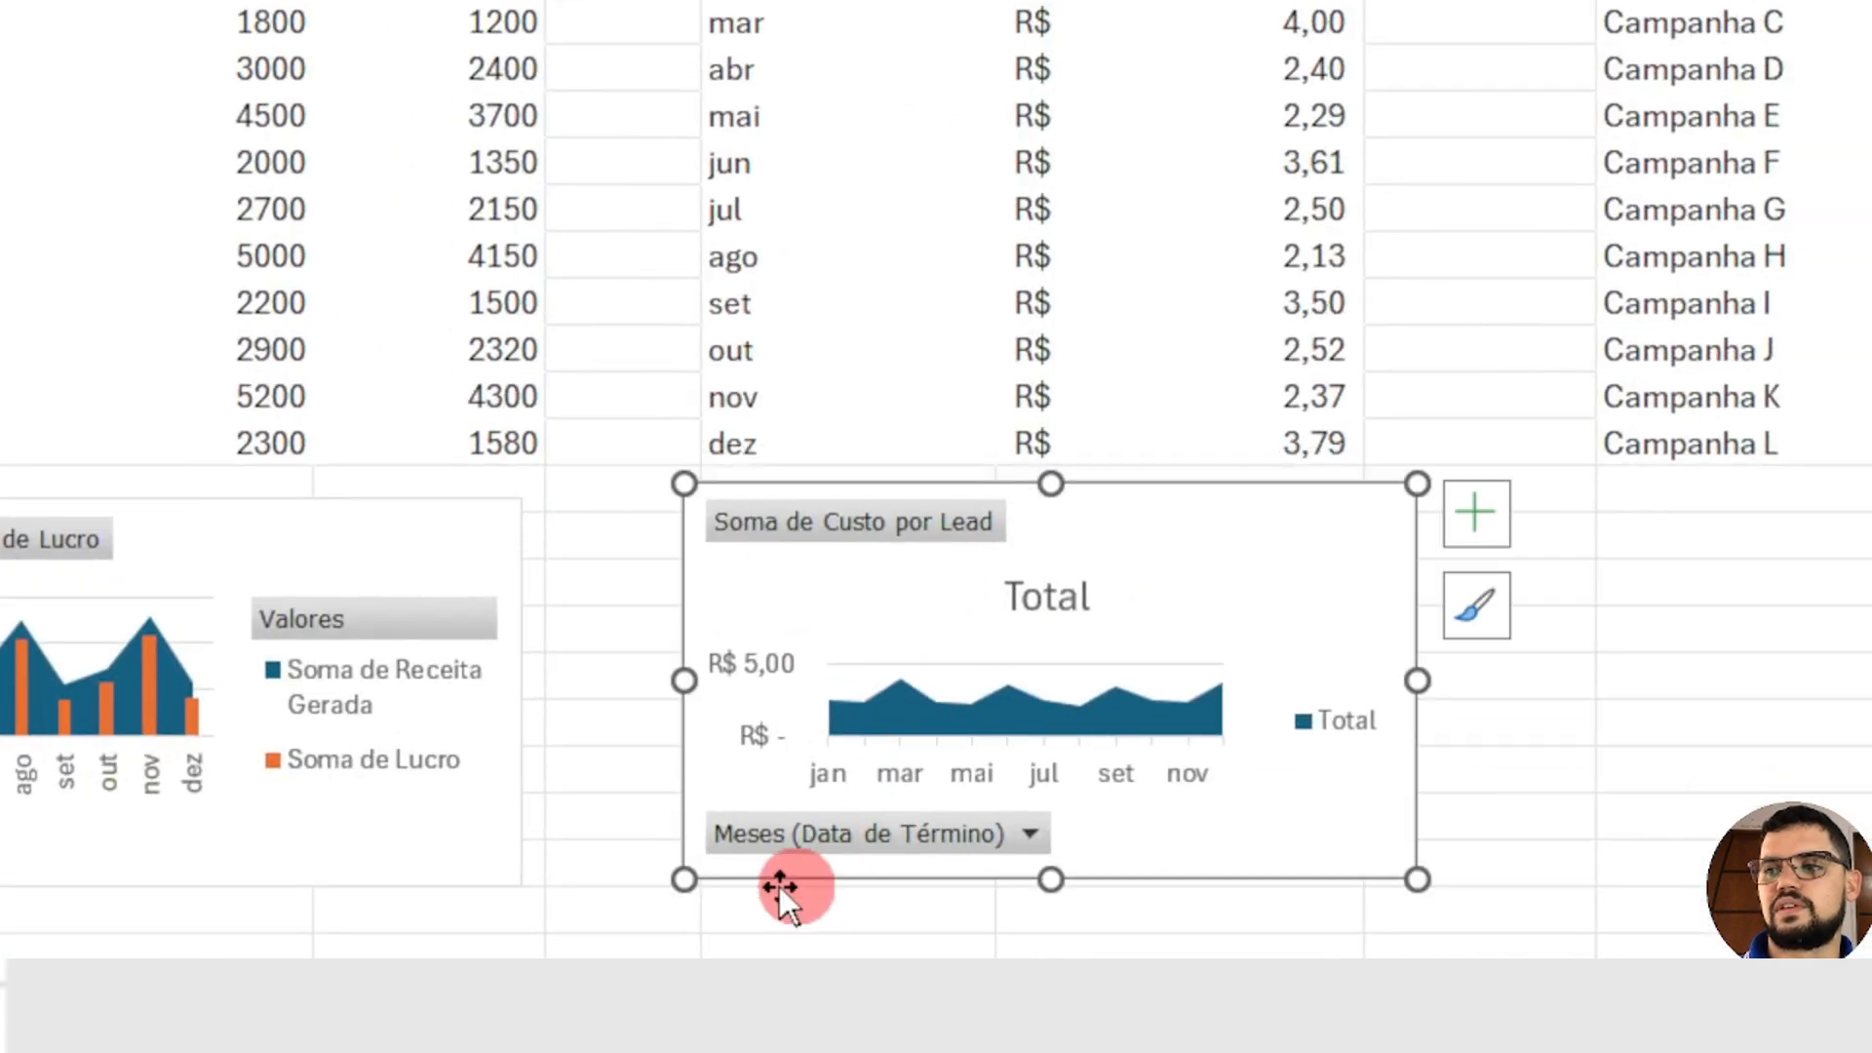
pyautogui.moveTo(932, 848); pyautogui.dragTo(626, 865)
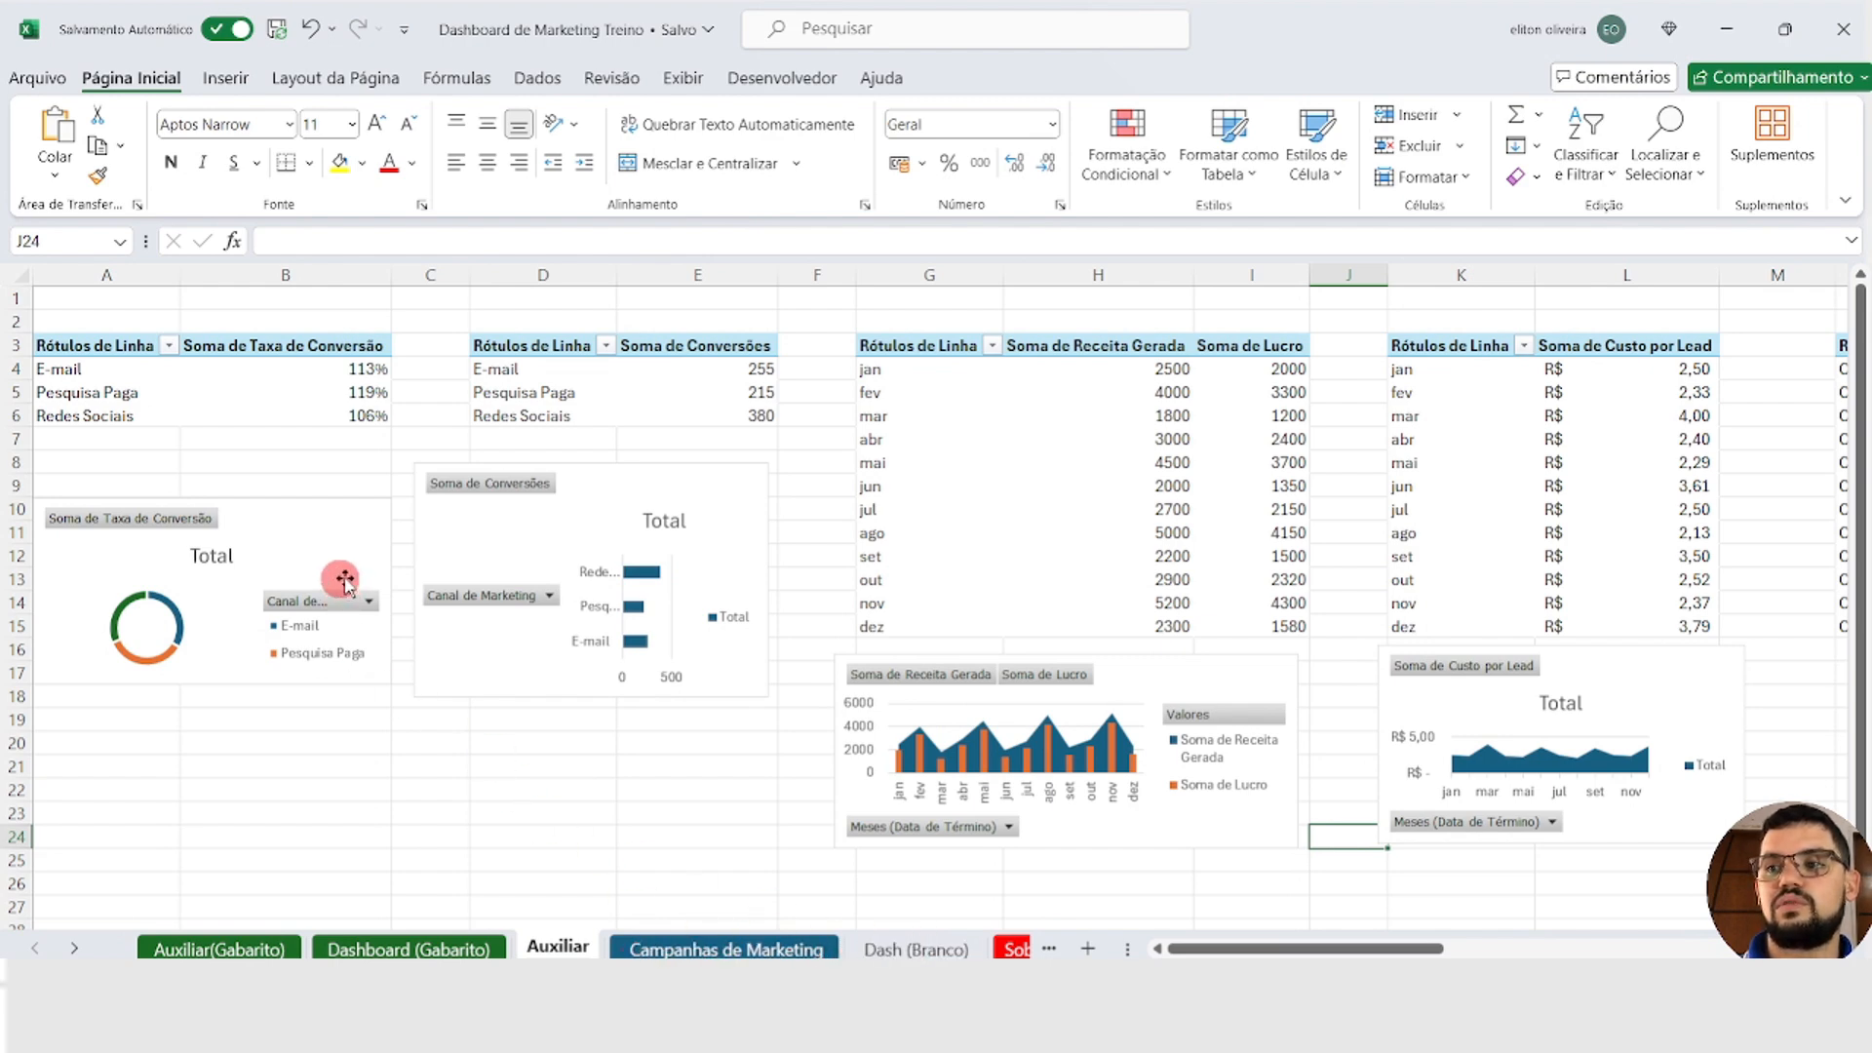
# Step: Cut the revenue and profit combo chart to cell D9 of the Dash (Branco) sheet and enlarge it to fill the space beside the campaign table
pyautogui.click(1185, 665)
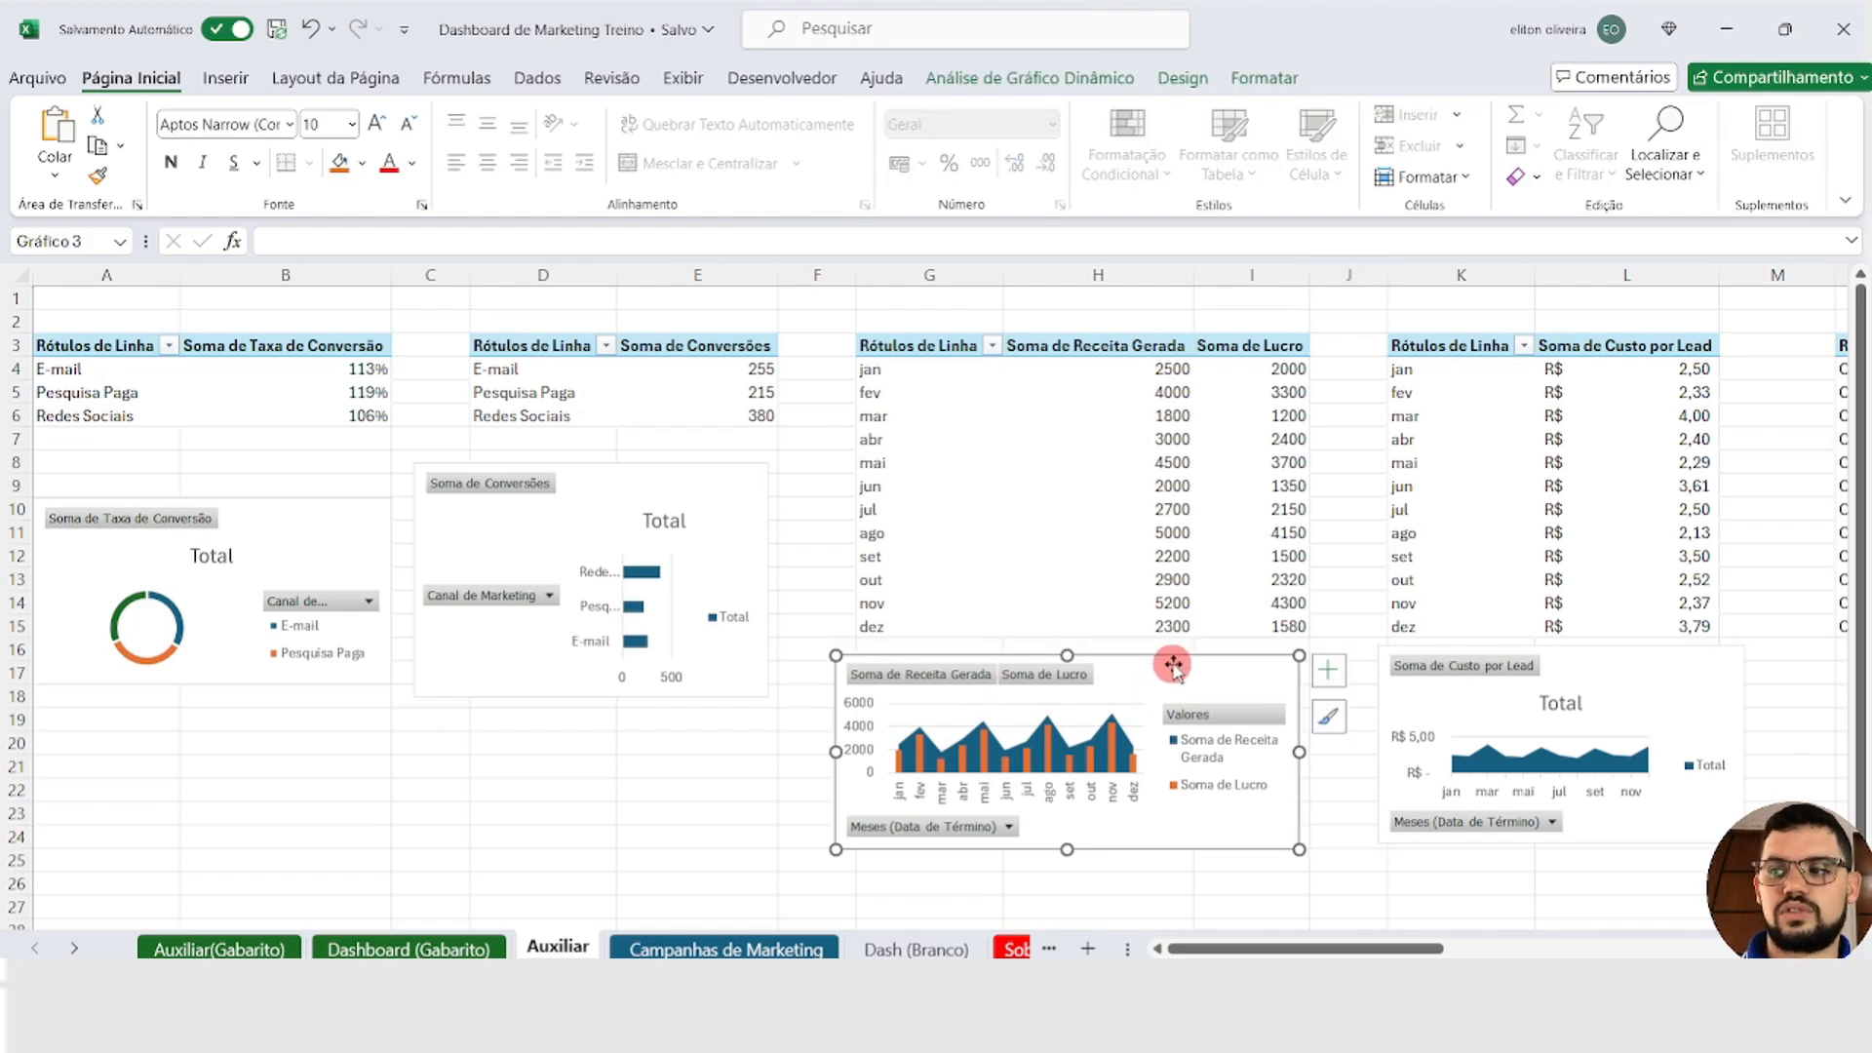
pyautogui.press('Delete')
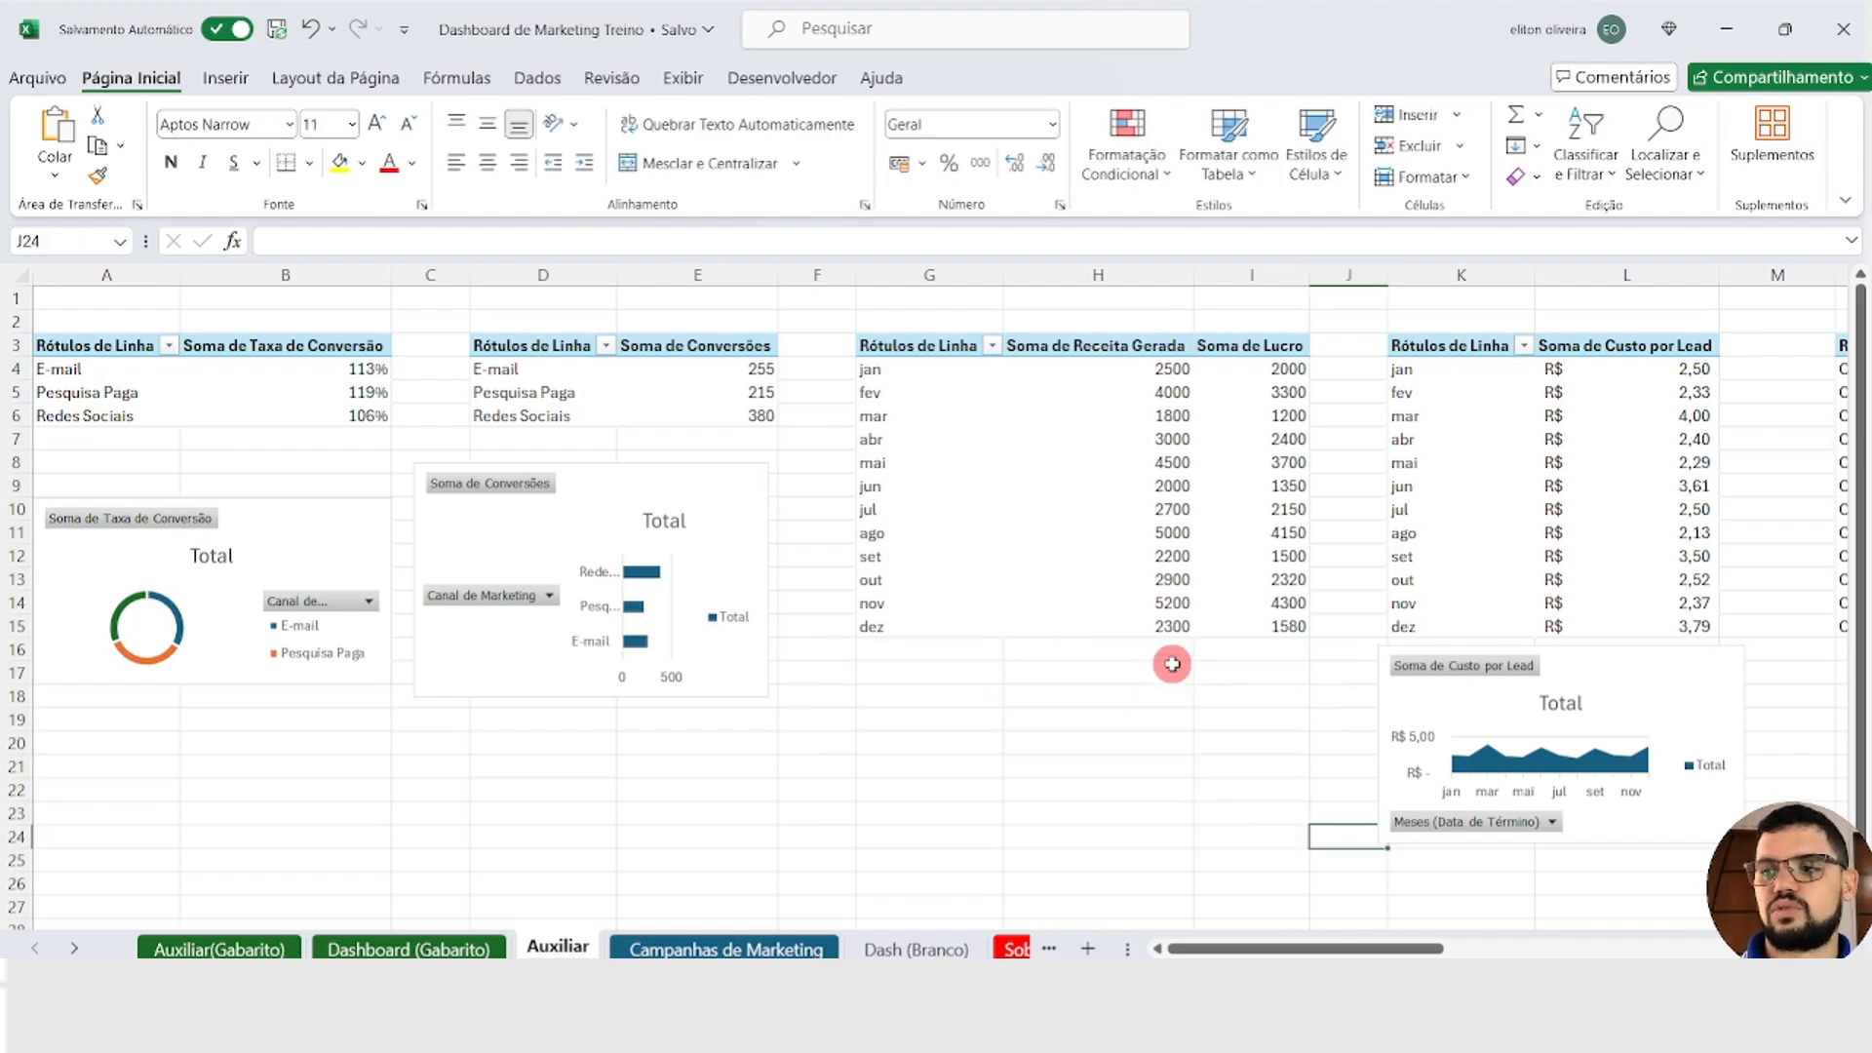
pyautogui.click(911, 948)
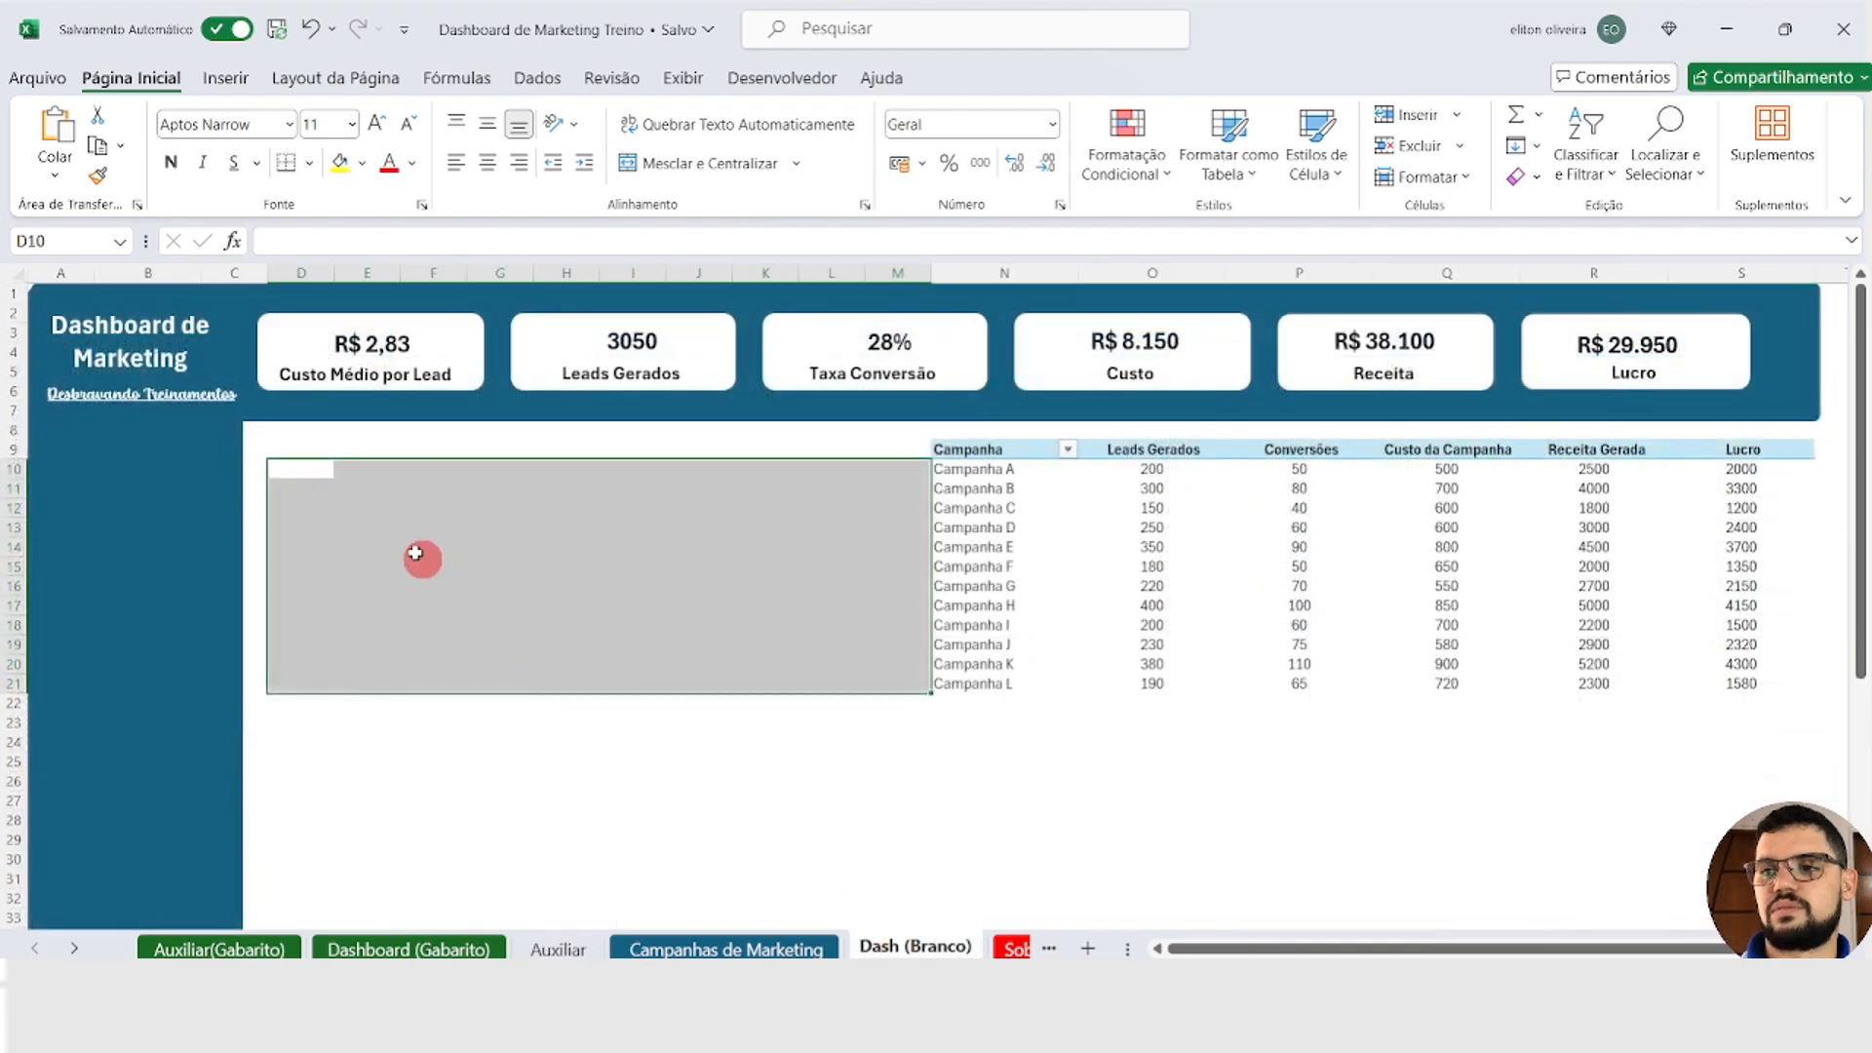
pyautogui.click(319, 477)
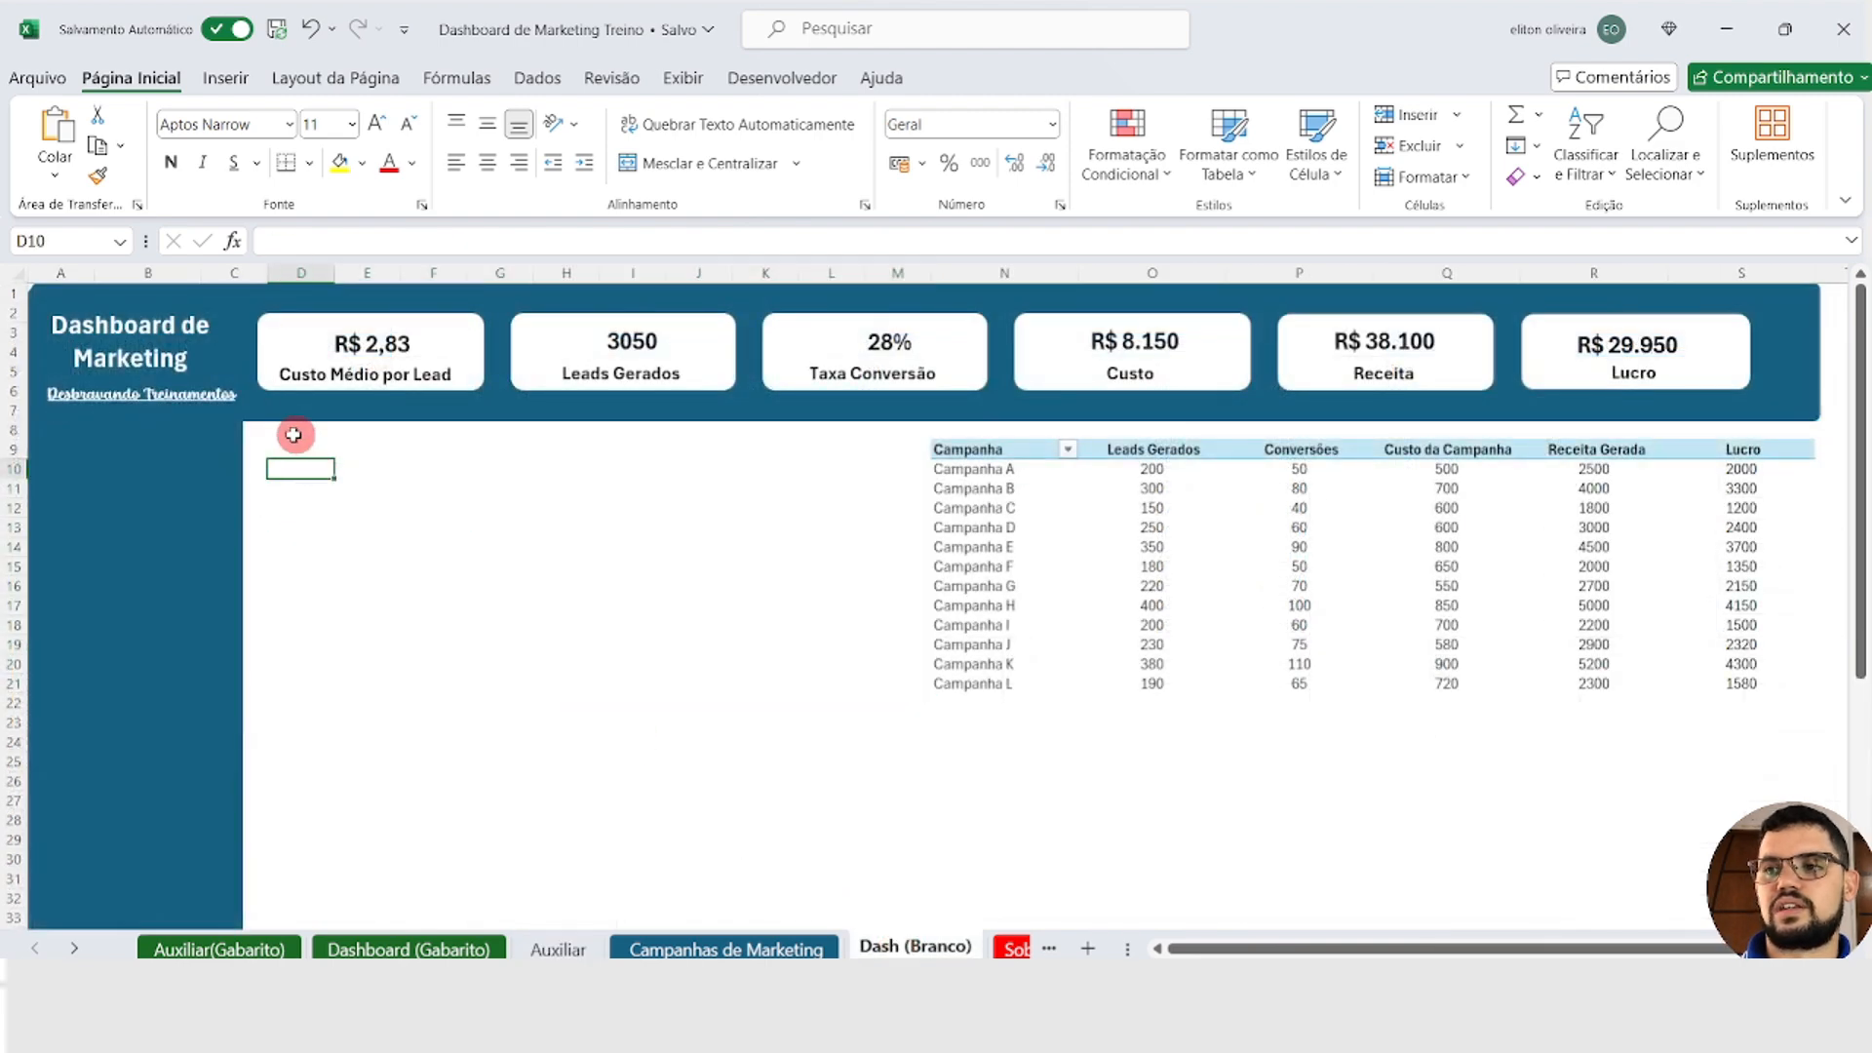
pyautogui.click(301, 272)
pyautogui.click(299, 450)
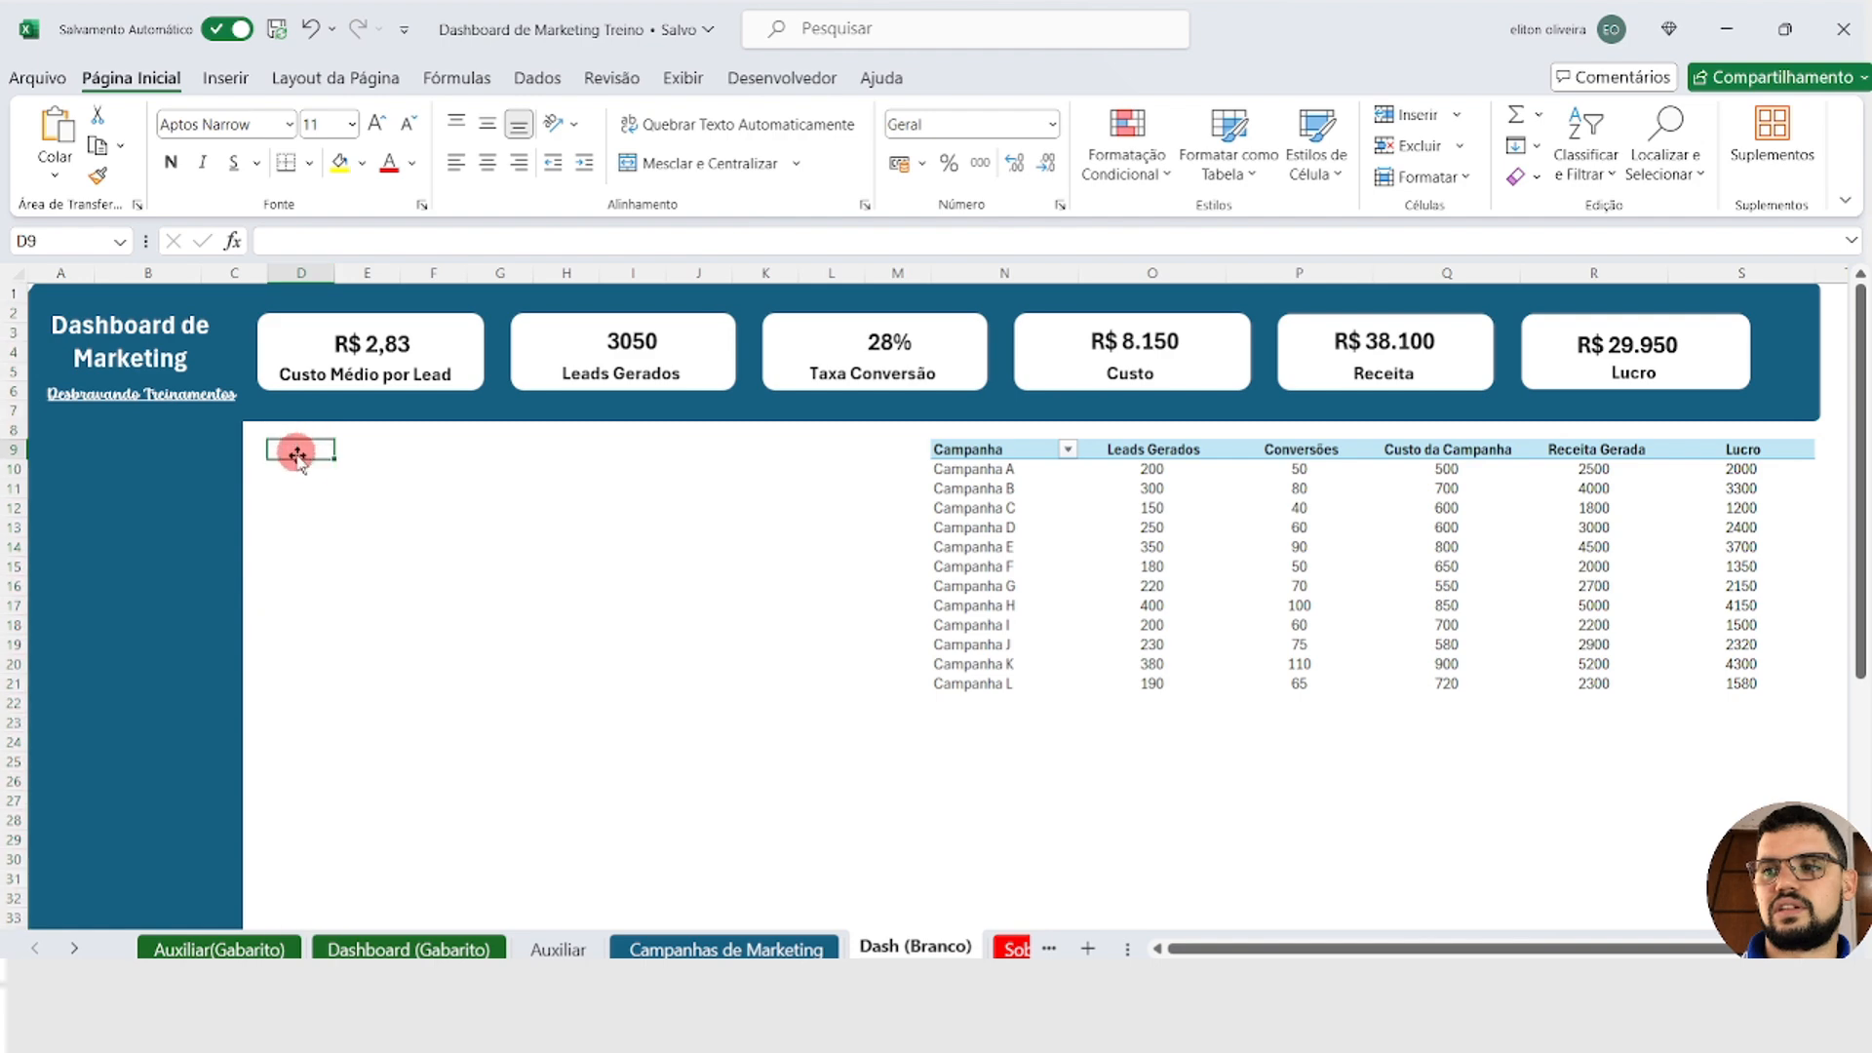
pyautogui.hotkey('ctrl', 'v')
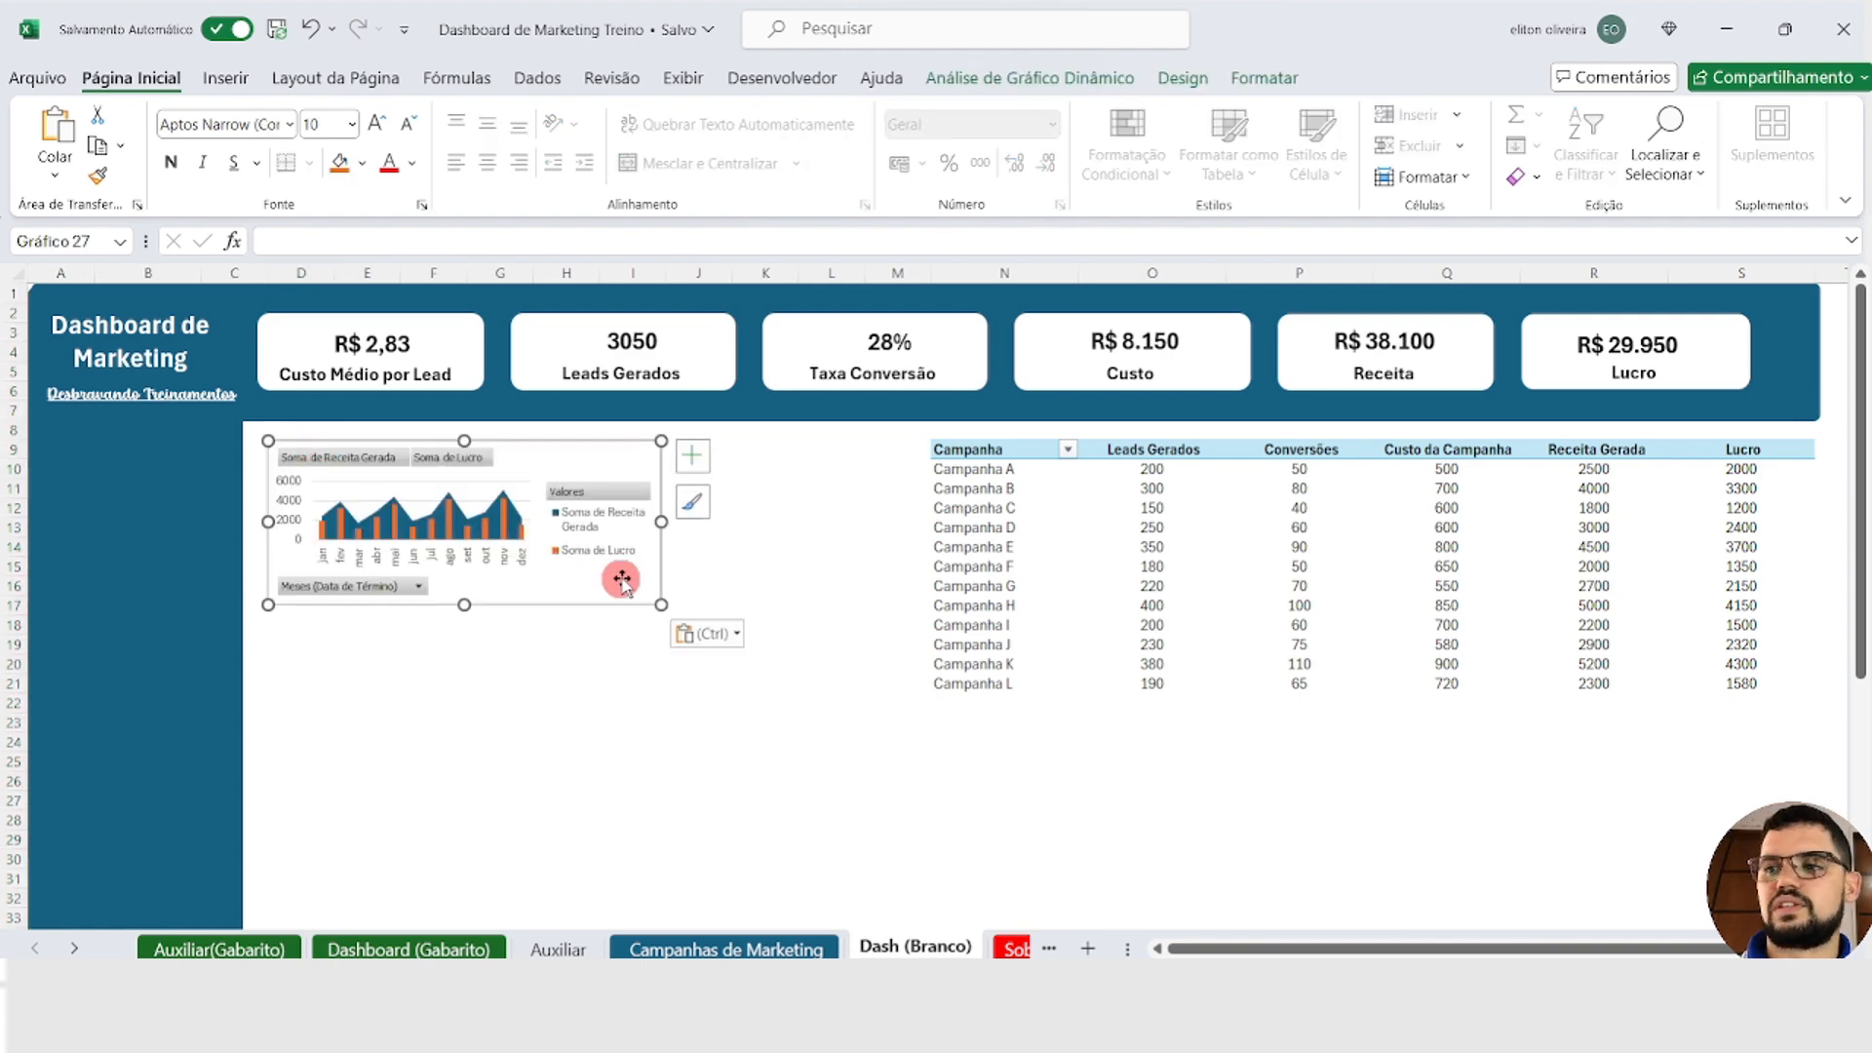
pyautogui.moveTo(659, 607); pyautogui.dragTo(911, 692)
pyautogui.click(830, 742)
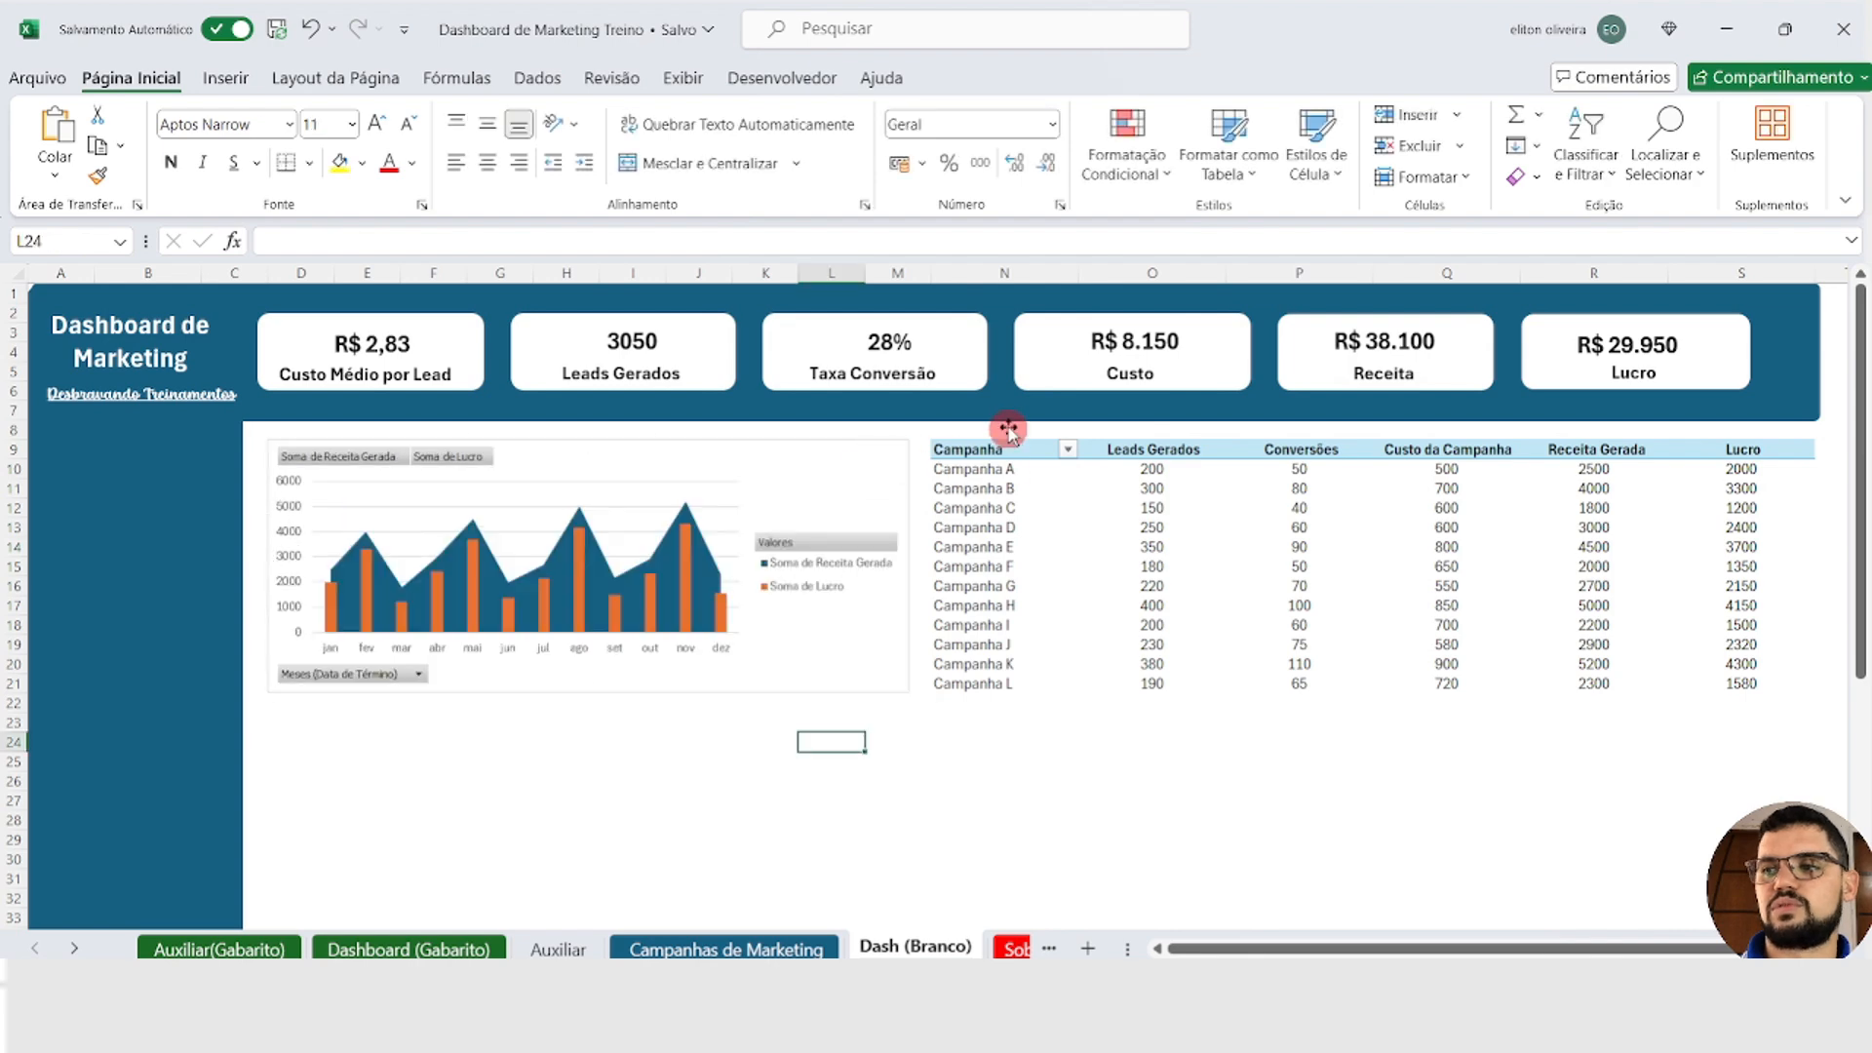
pyautogui.click(376, 739)
pyautogui.scroll(-4, 671, 718)
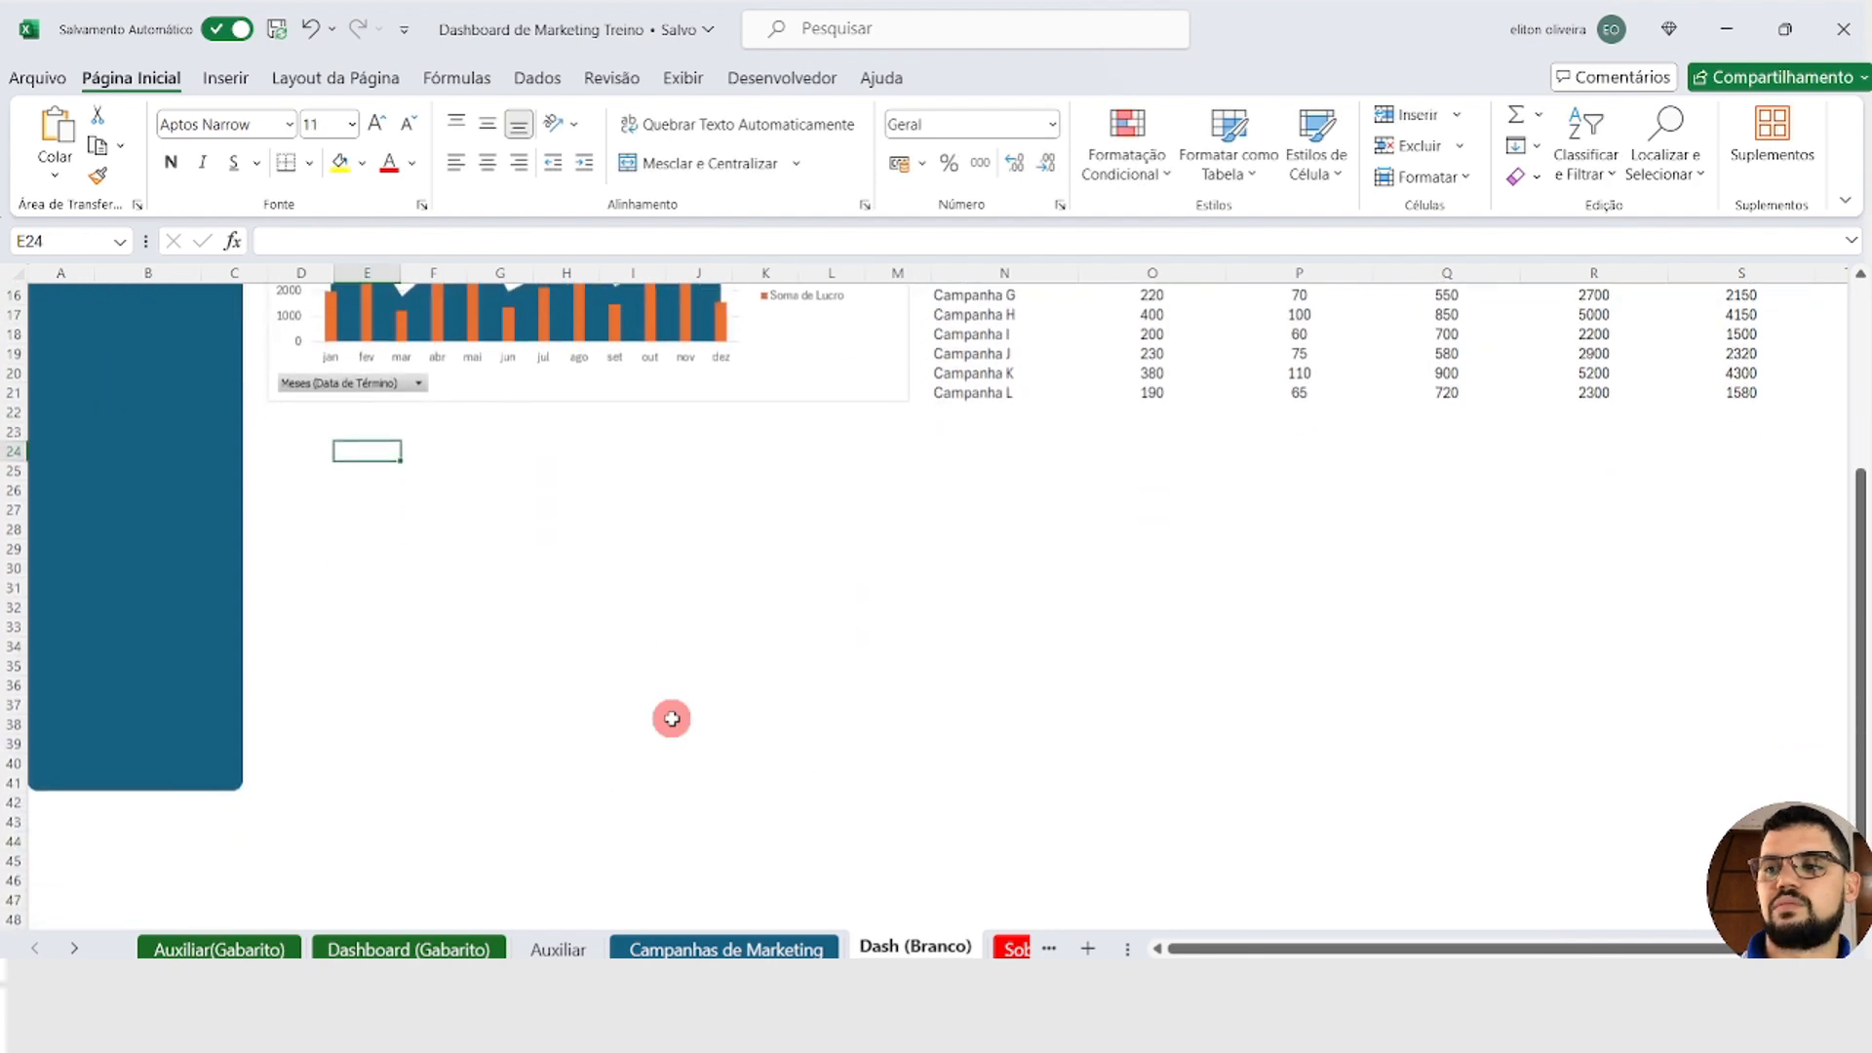
pyautogui.moveTo(259, 481); pyautogui.dragTo(854, 815)
pyautogui.click(955, 686)
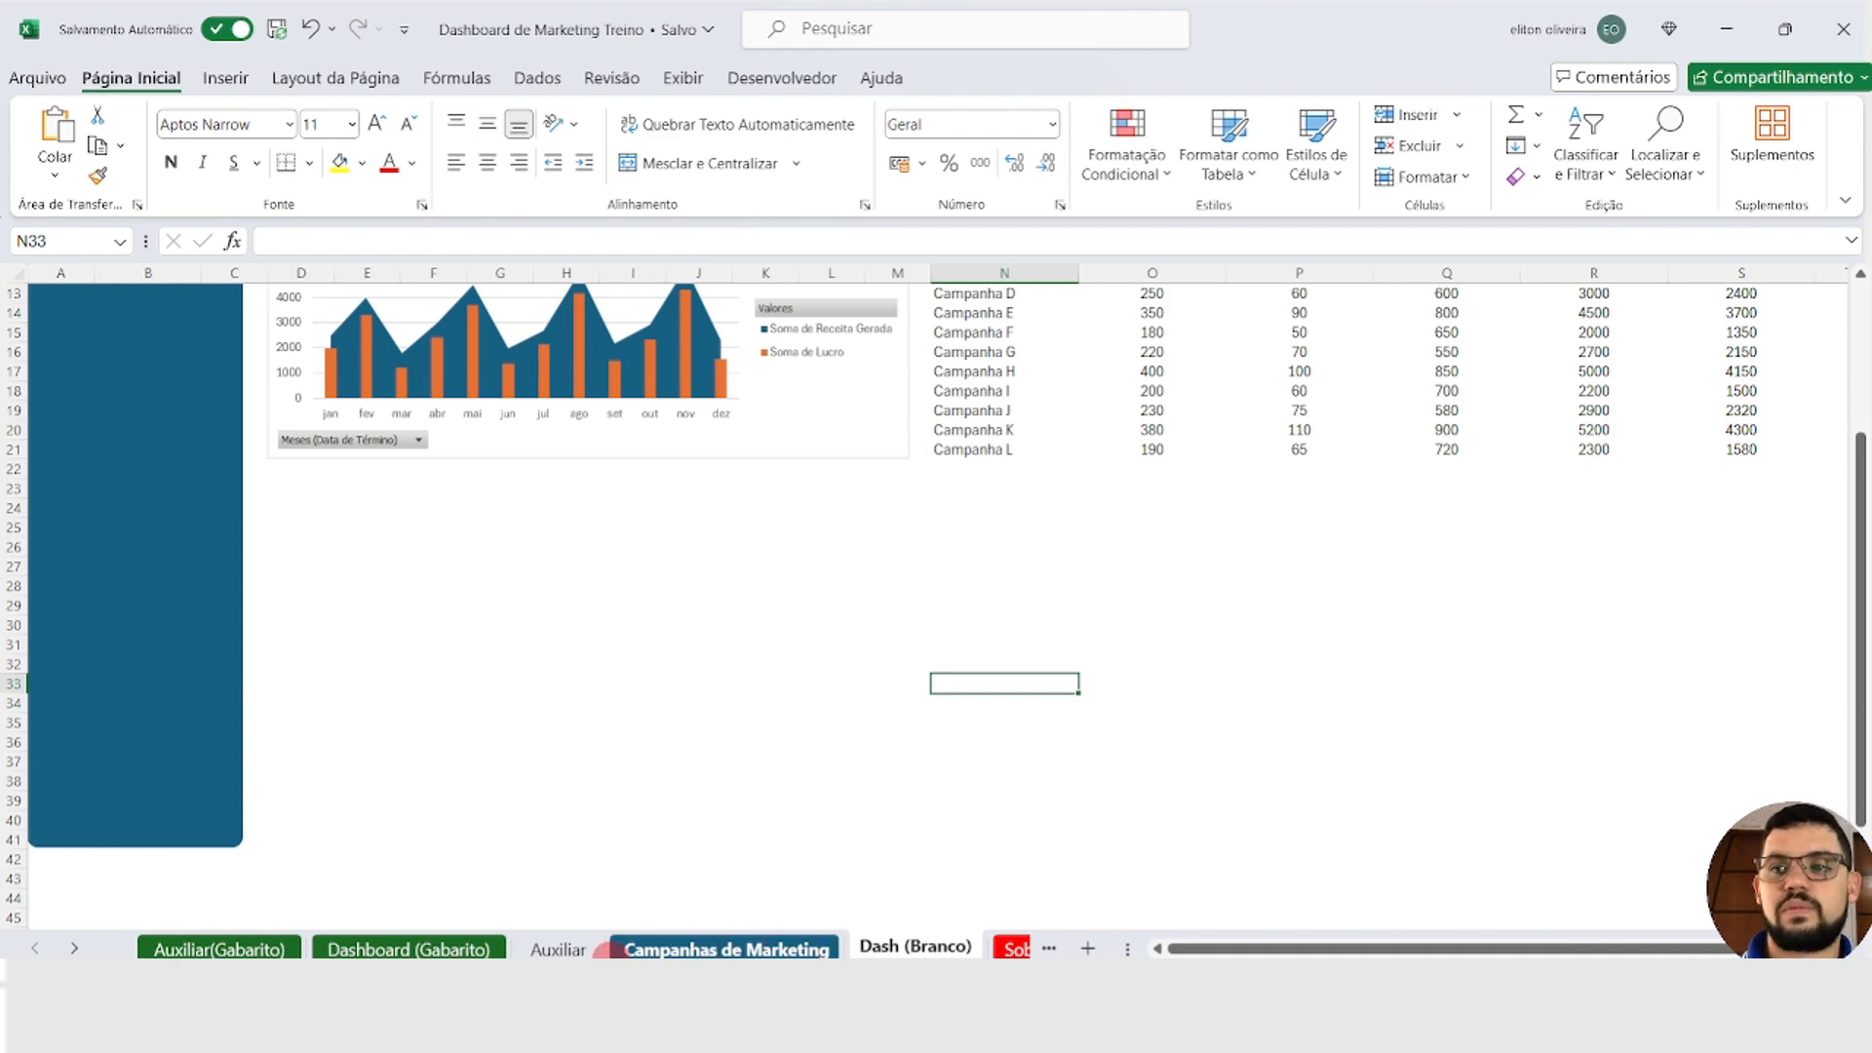
# Step: Cut the Soma de Custo por Lead area chart from the Auxiliar sheet and paste it at cell D23 of Dash (Branco)
pyautogui.click(1634, 659)
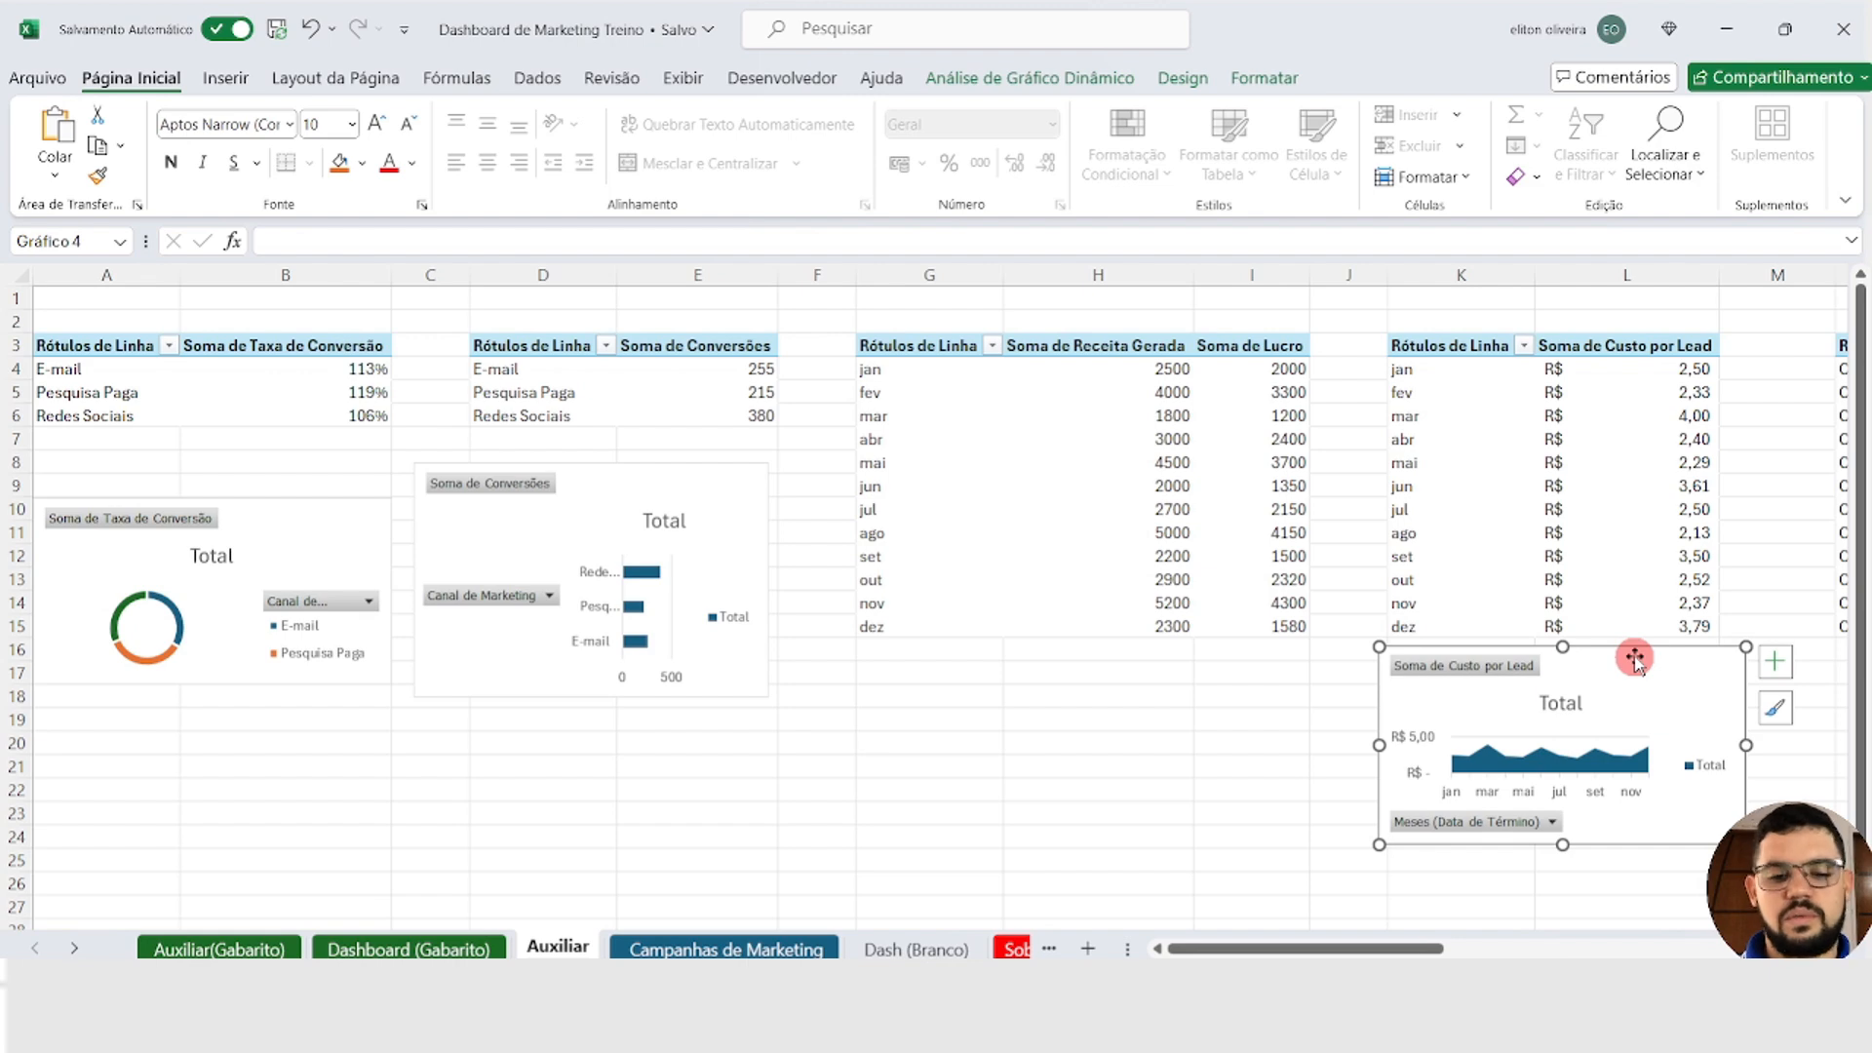
pyautogui.press('ctrl')
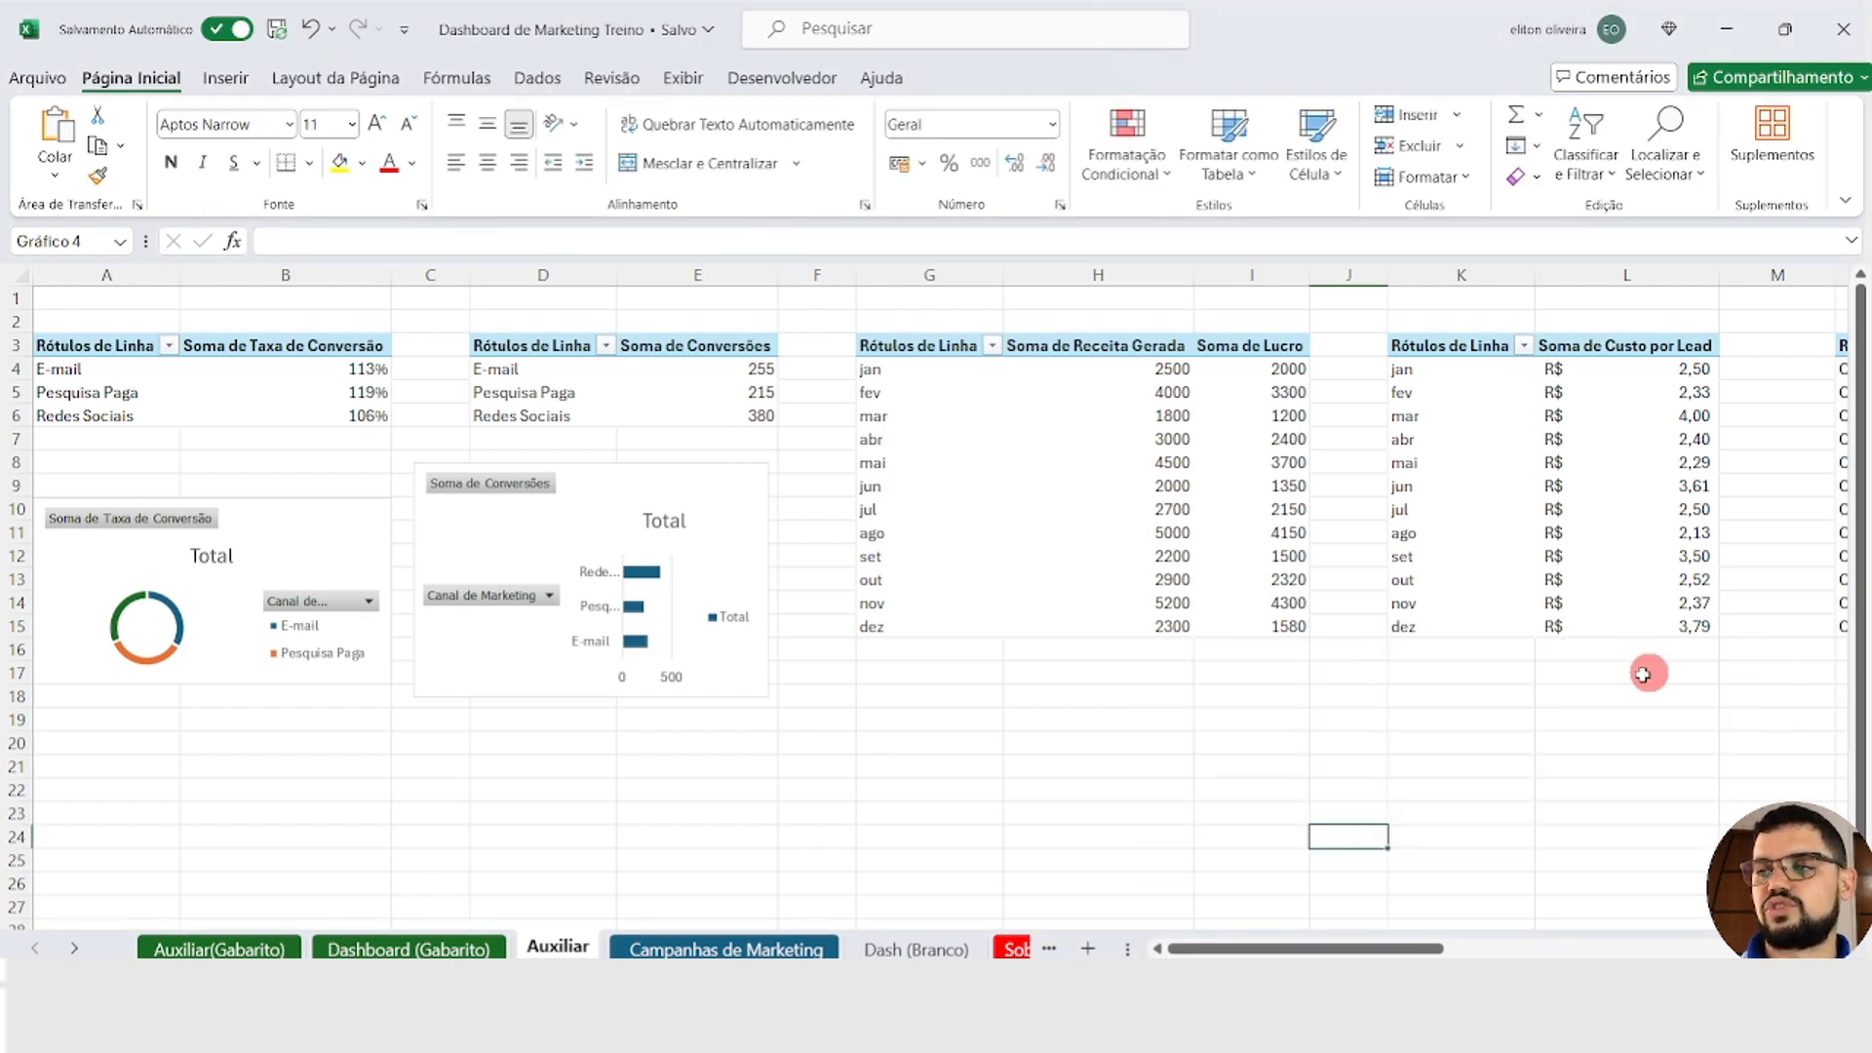
pyautogui.press('Delete')
pyautogui.click(939, 947)
pyautogui.click(313, 493)
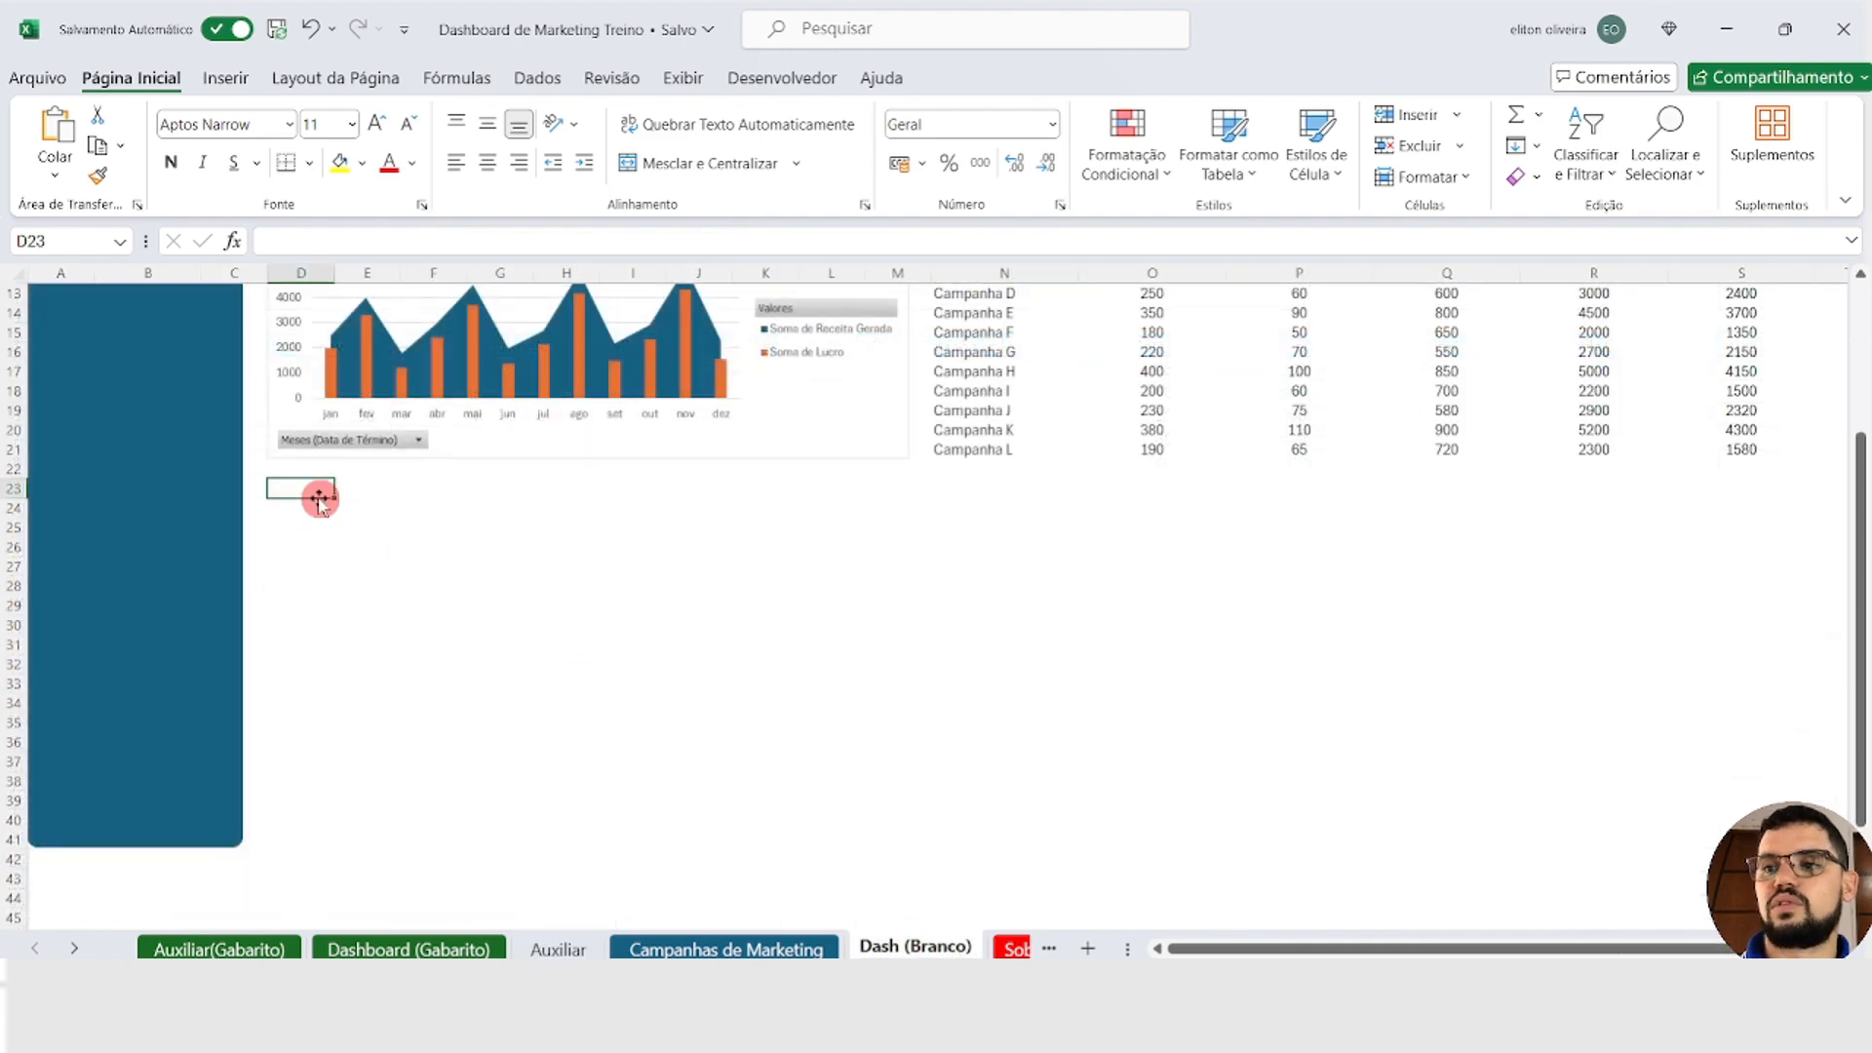
pyautogui.hotkey('ctrl', 'v')
# Step: Enlarge the Soma de Custo por Lead chart to the combo chart's width and down to the bottom of the blue sidebar
pyautogui.moveTo(496, 514); pyautogui.dragTo(496, 517)
pyautogui.moveTo(581, 656); pyautogui.dragTo(904, 861)
pyautogui.click(916, 469)
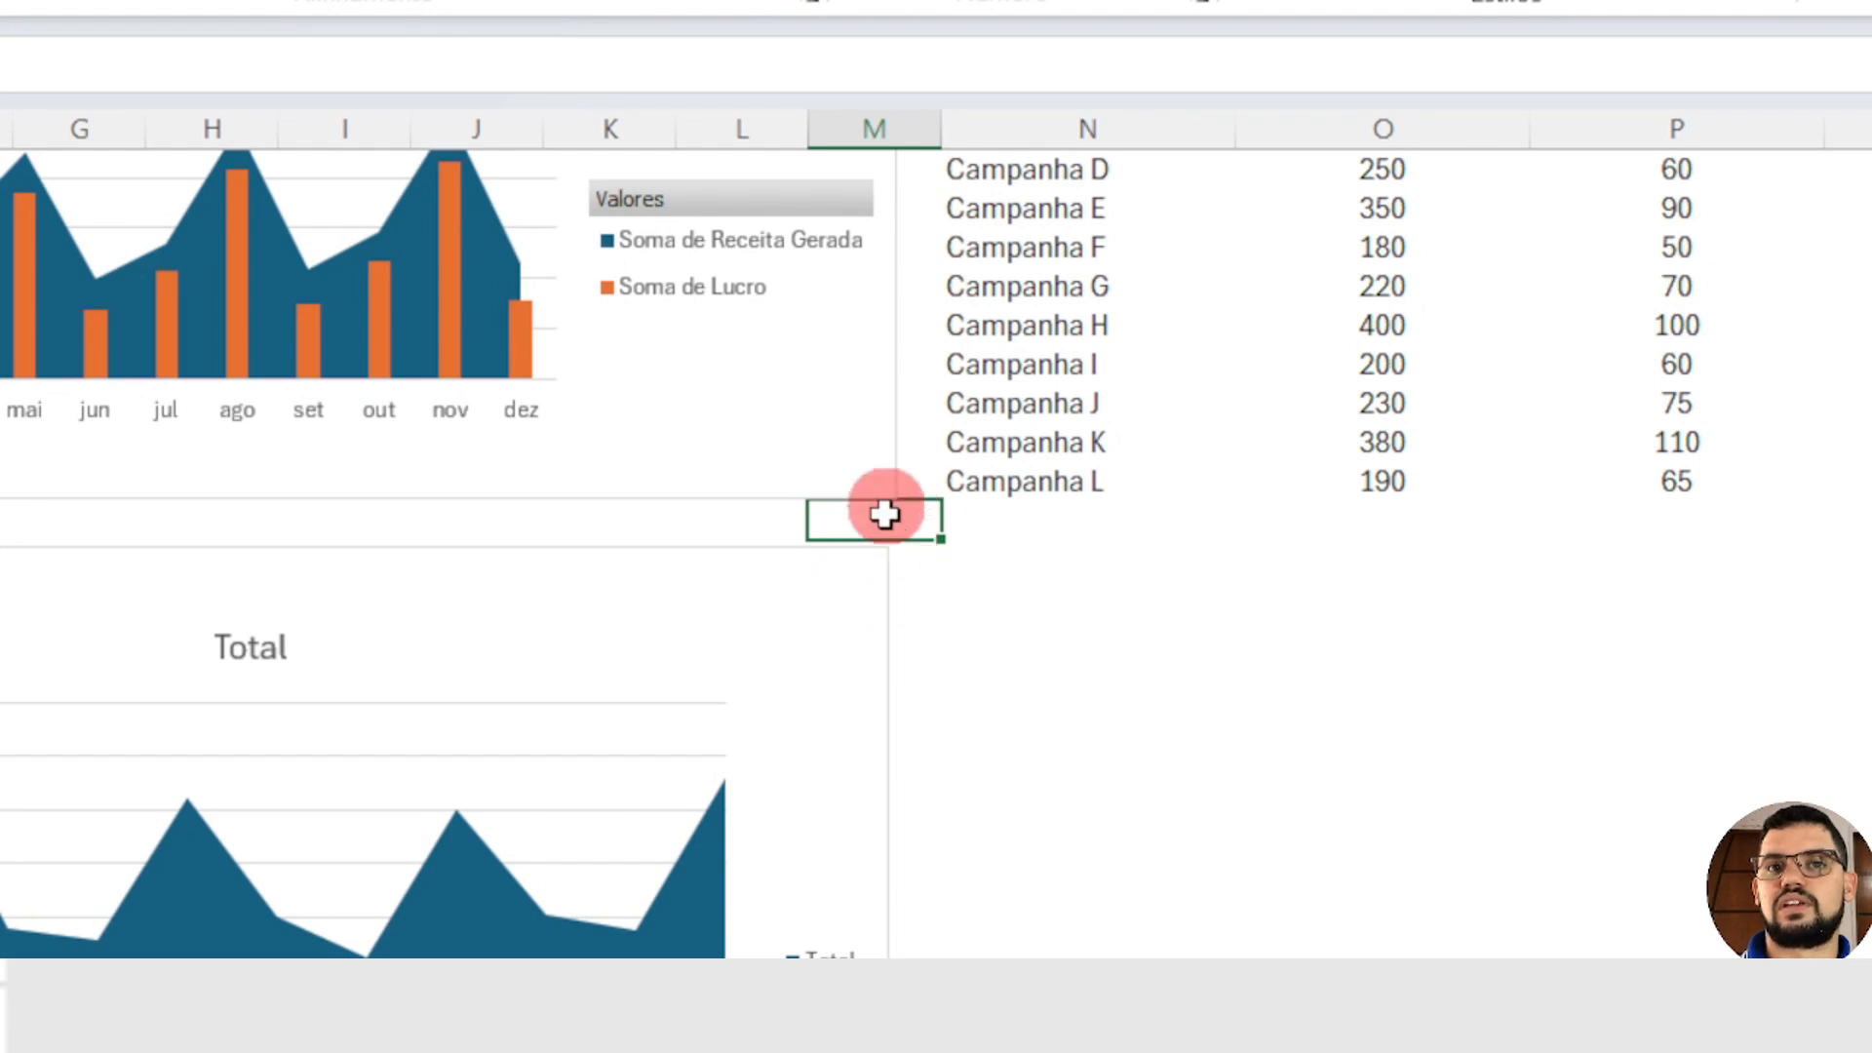
pyautogui.click(915, 652)
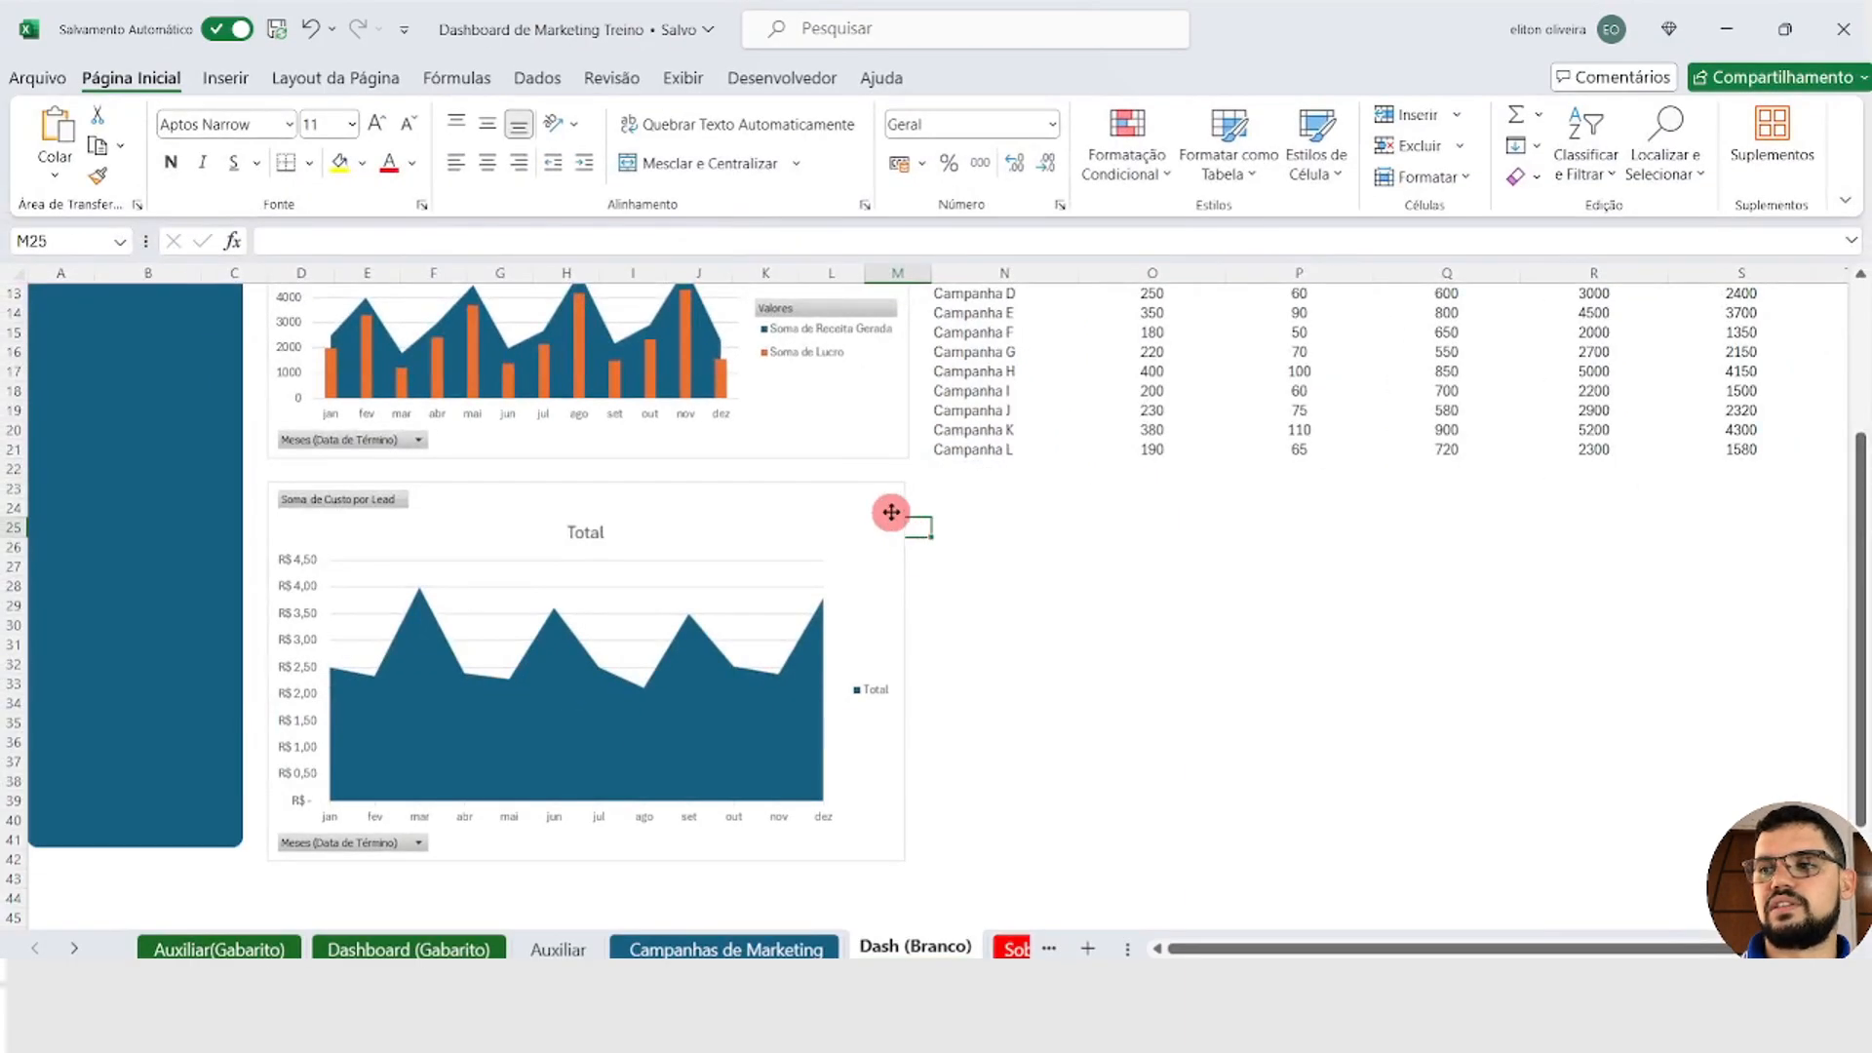
pyautogui.click(891, 512)
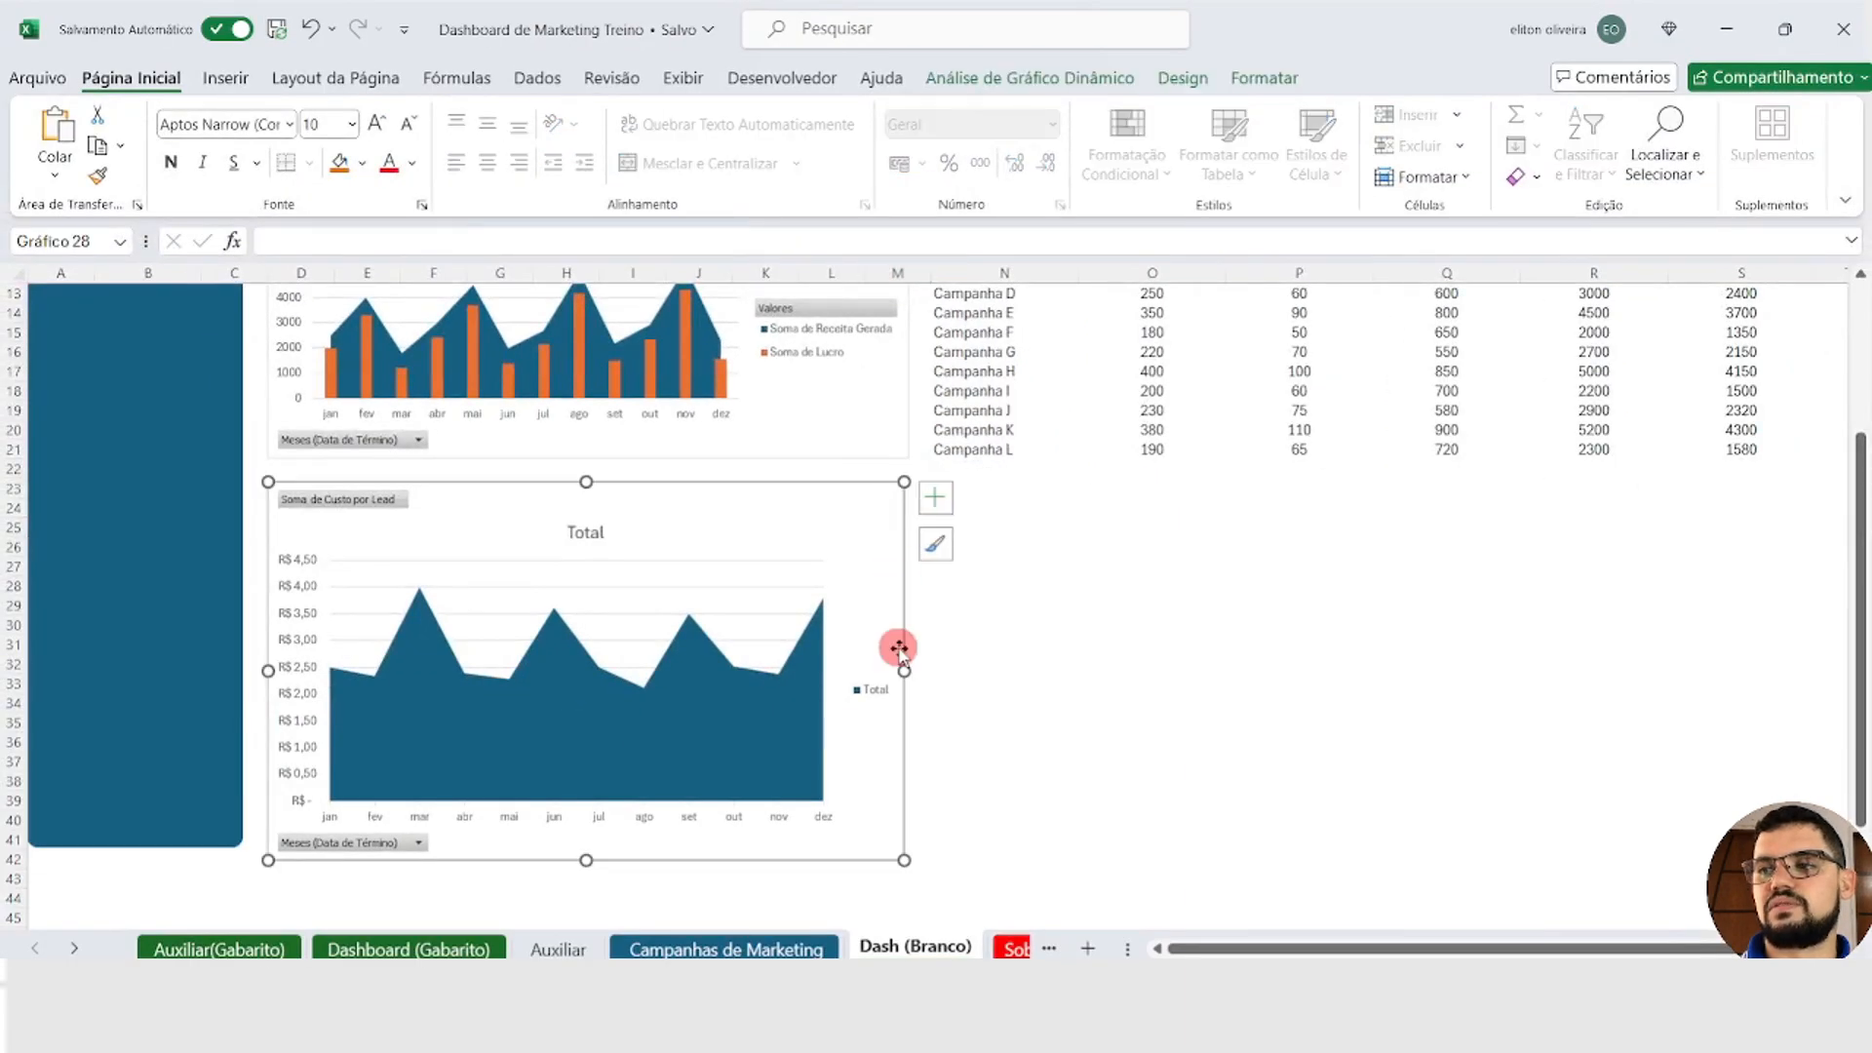
pyautogui.moveTo(906, 674); pyautogui.dragTo(915, 673)
pyautogui.click(946, 645)
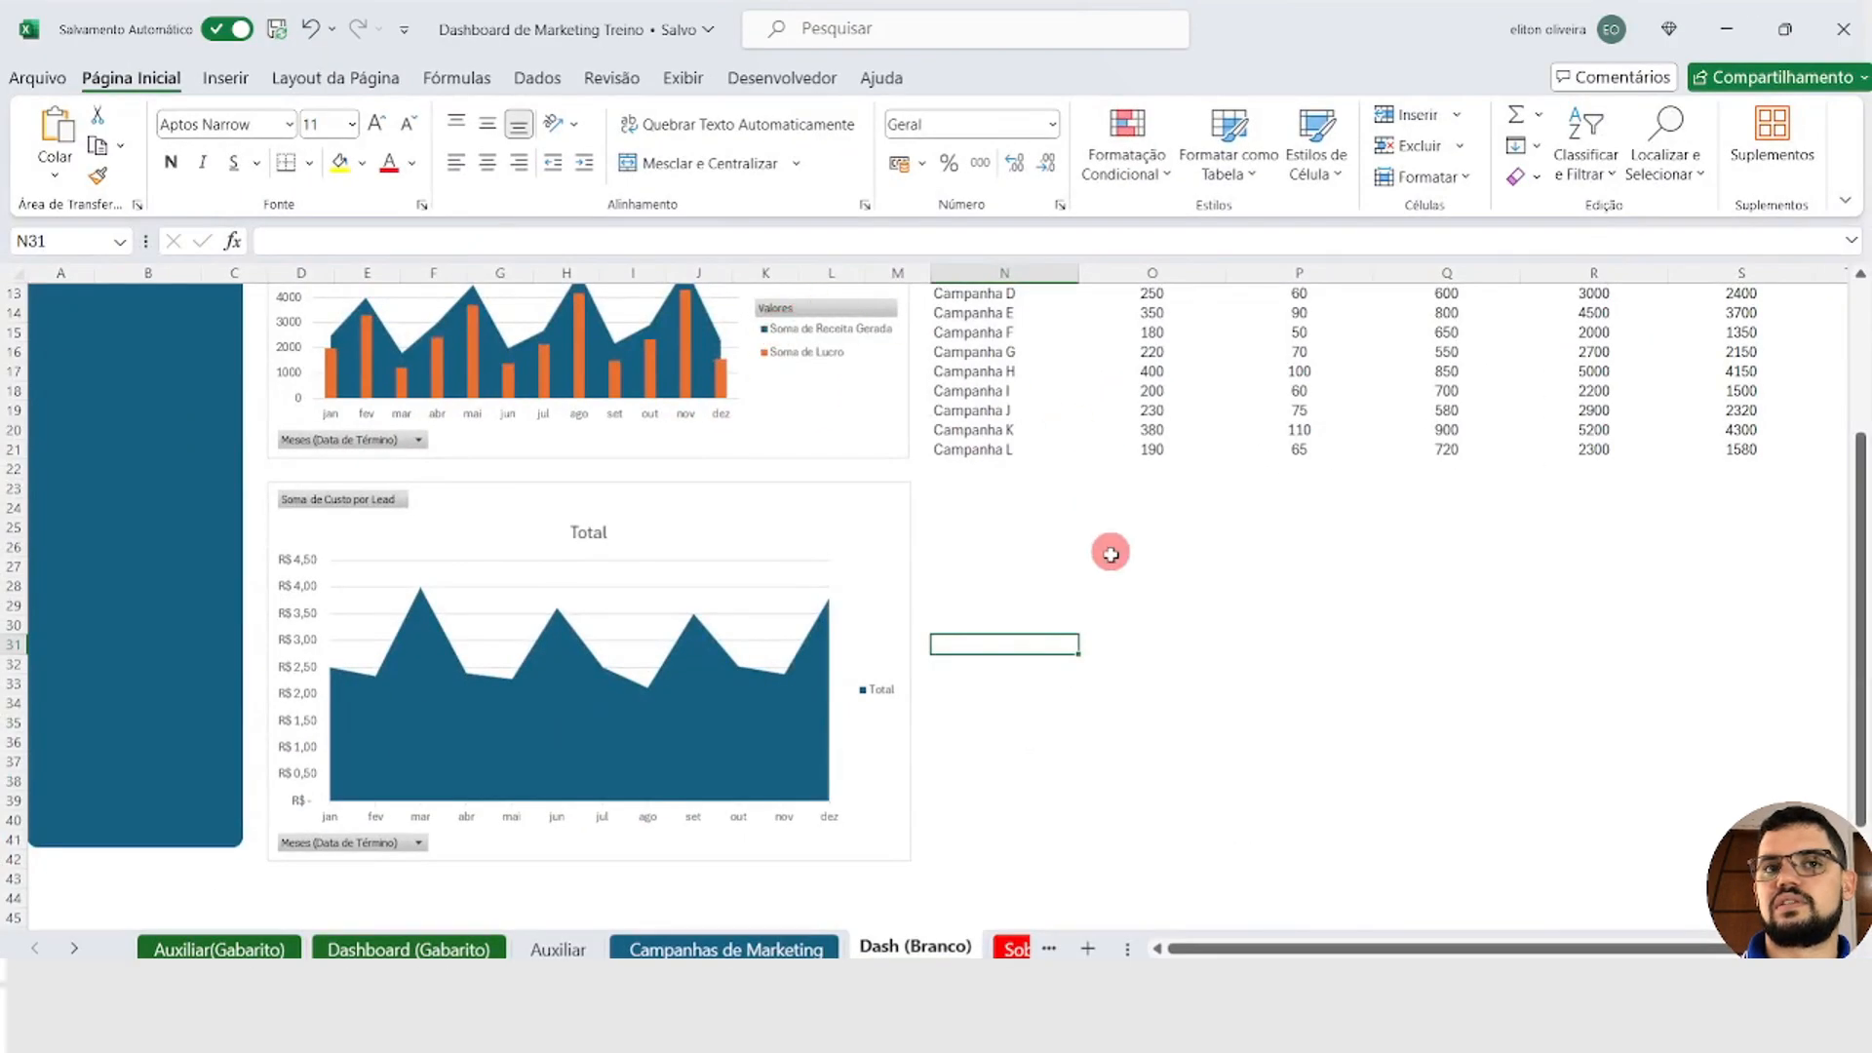
pyautogui.moveTo(1111, 553); pyautogui.dragTo(1113, 565)
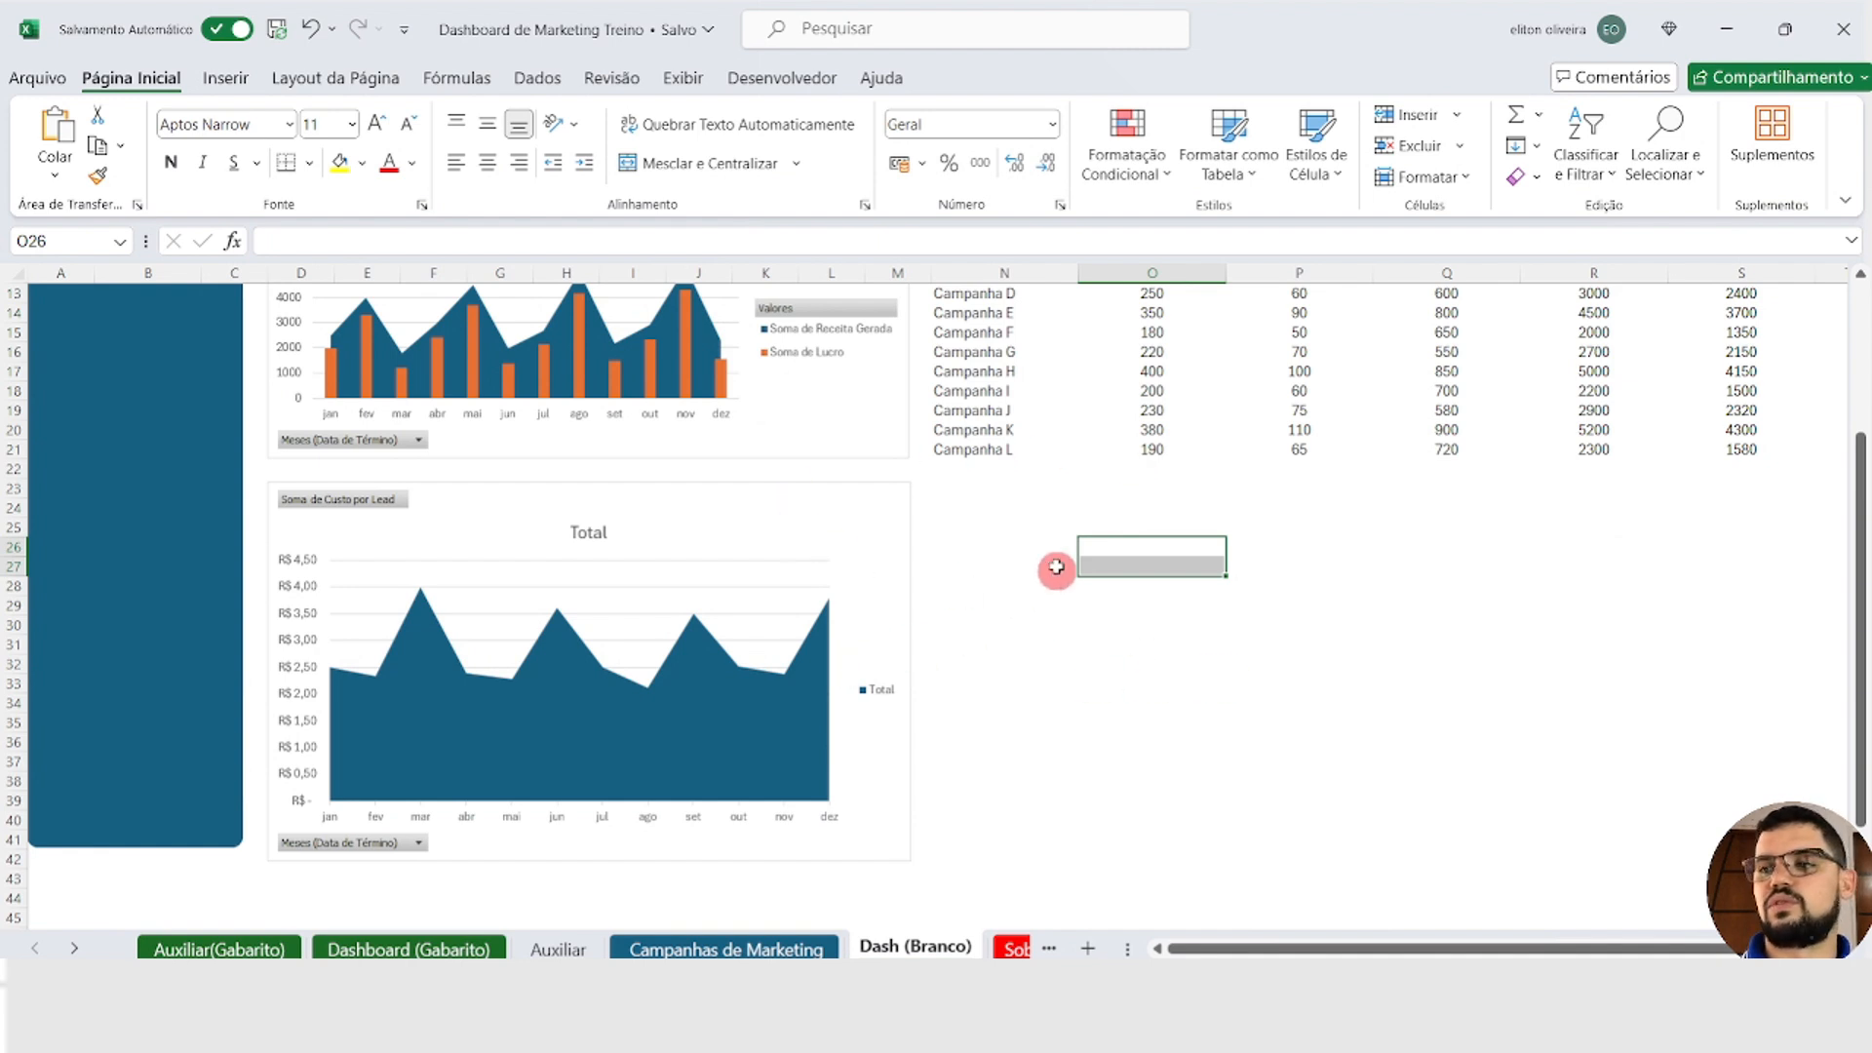
pyautogui.moveTo(963, 490); pyautogui.dragTo(1291, 808)
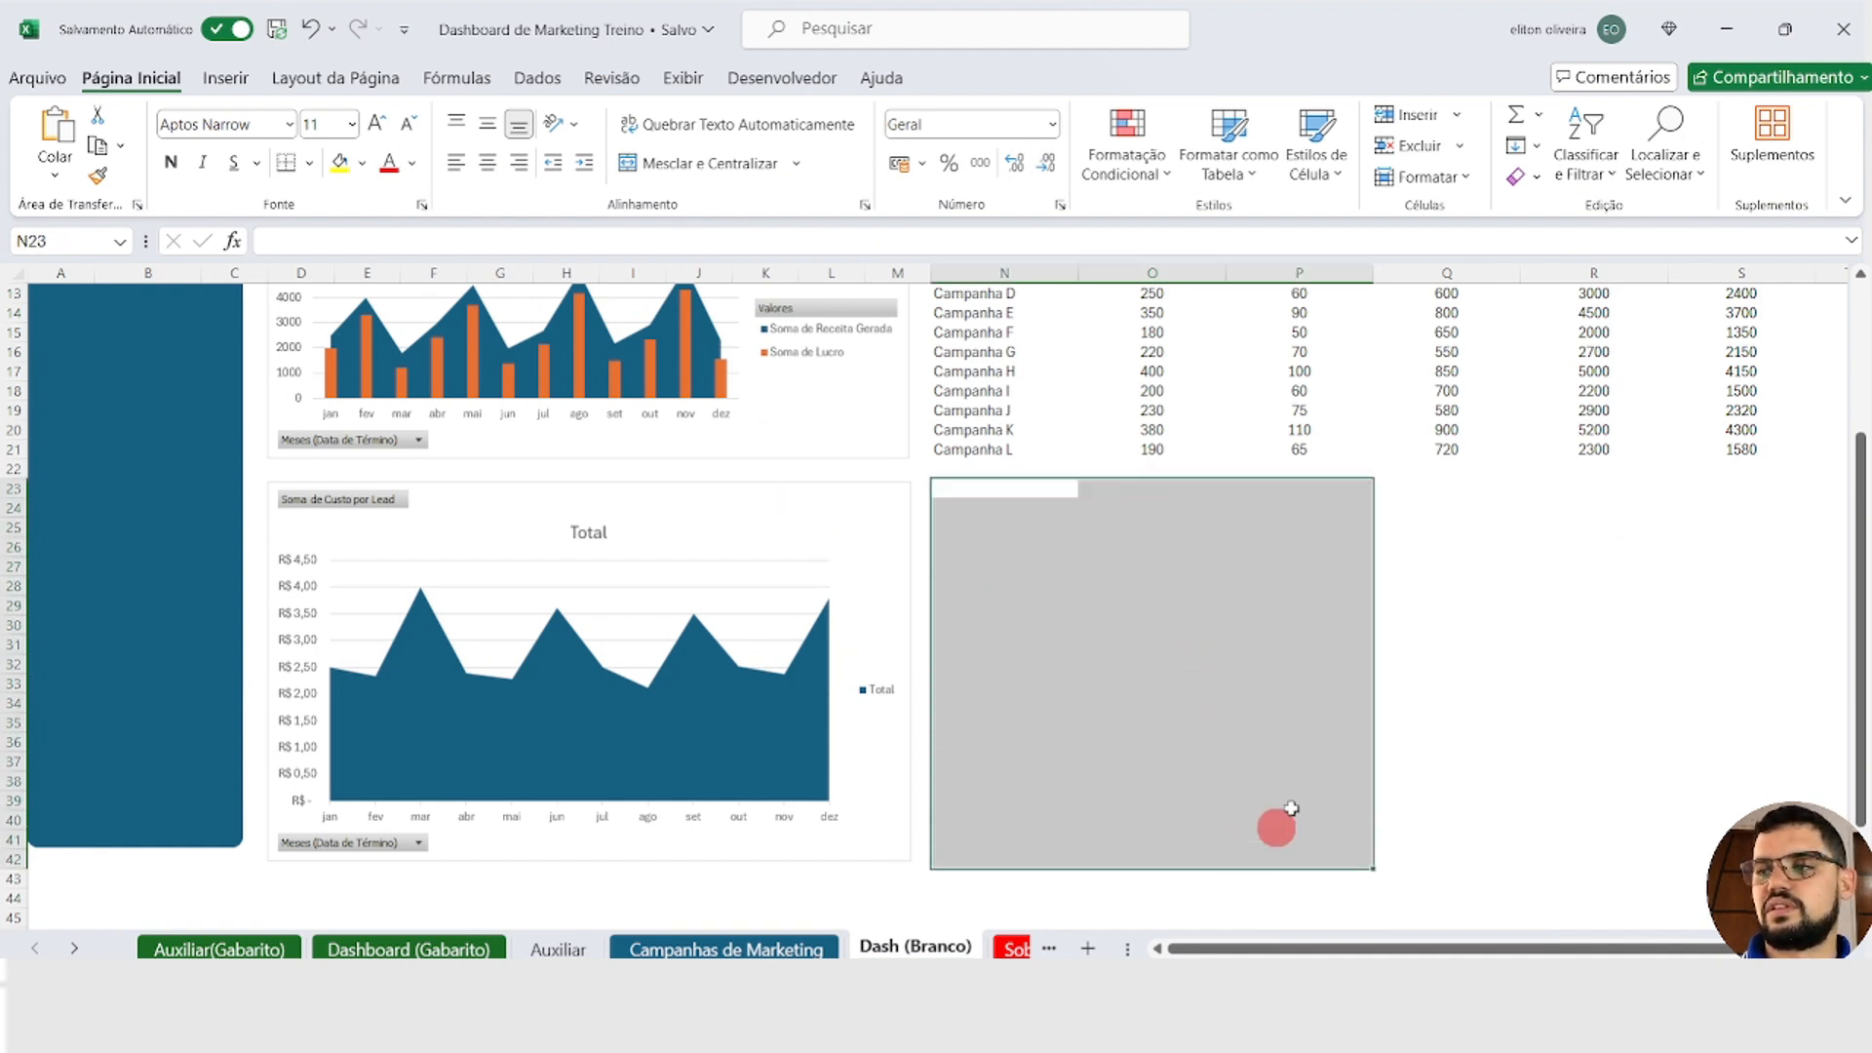
pyautogui.moveTo(1431, 521); pyautogui.dragTo(1694, 805)
# Step: Cut the Soma de Conversões bar chart from the Auxiliar sheet and paste it beneath the campaign table on Dash (Branco)
pyautogui.click(558, 948)
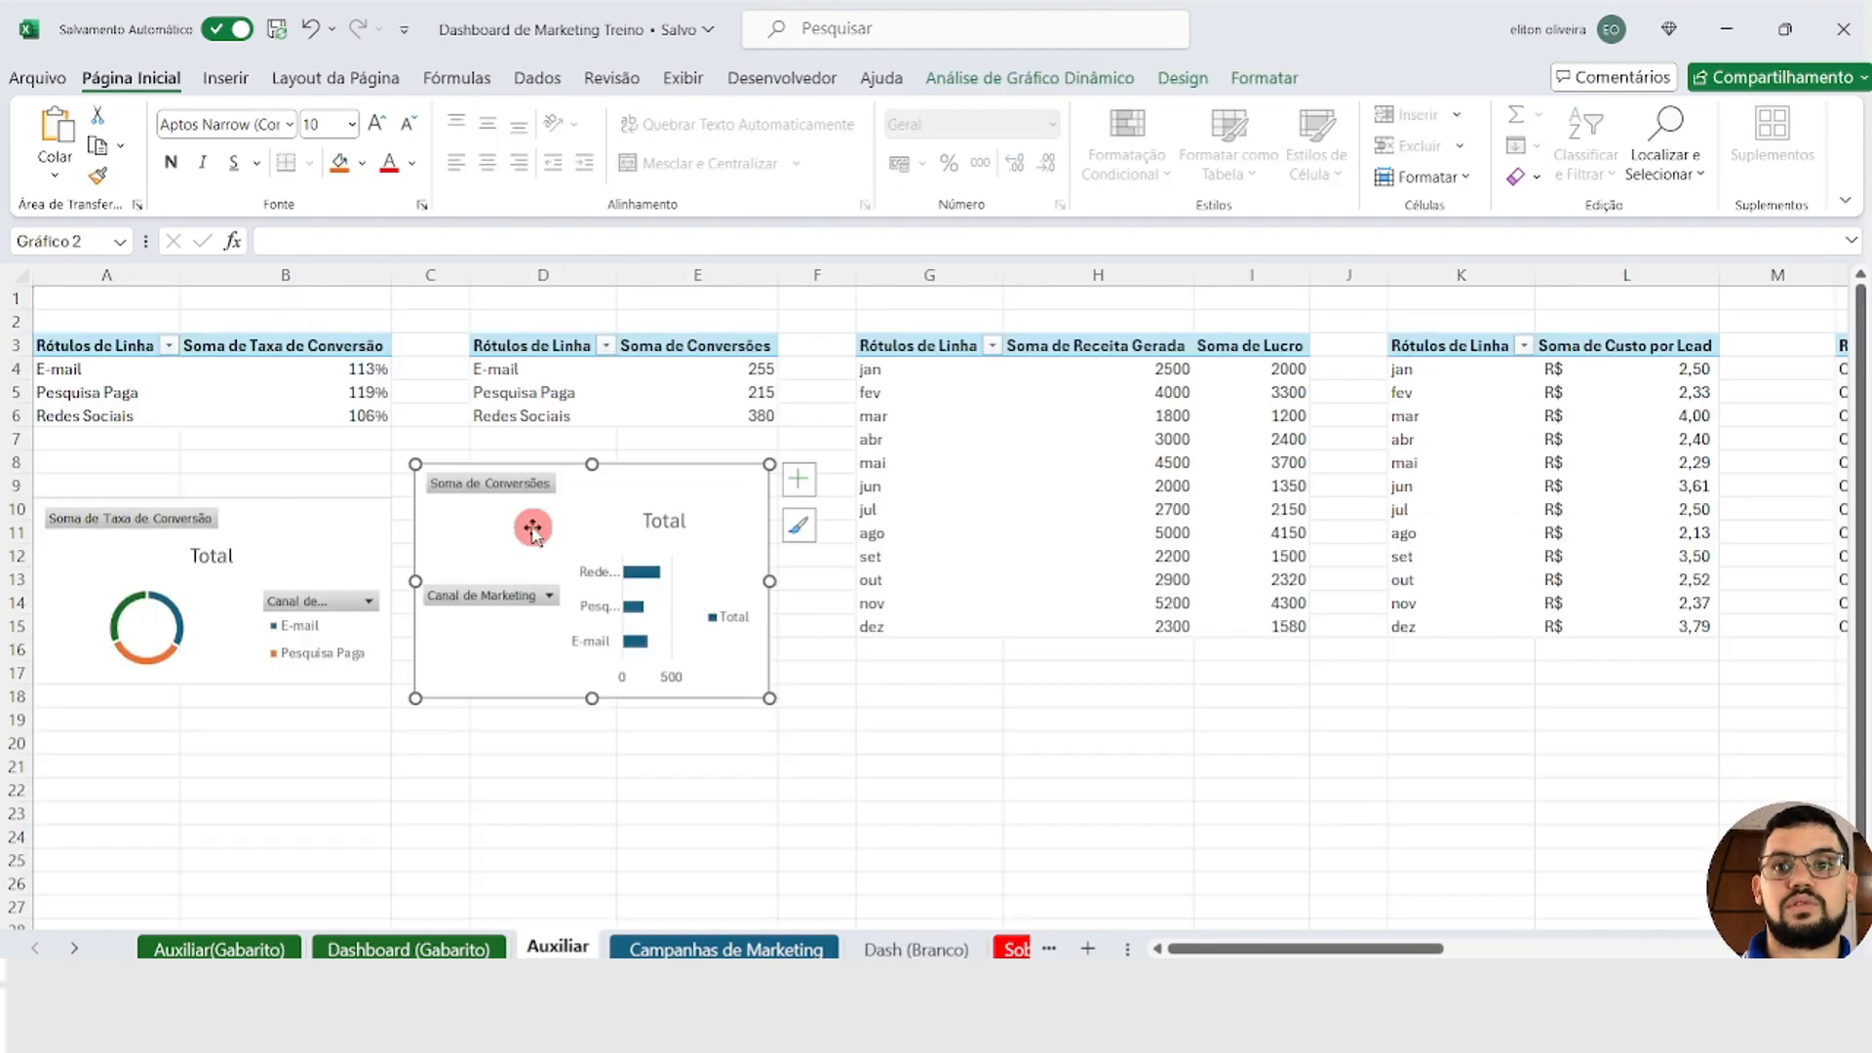
pyautogui.press('Delete')
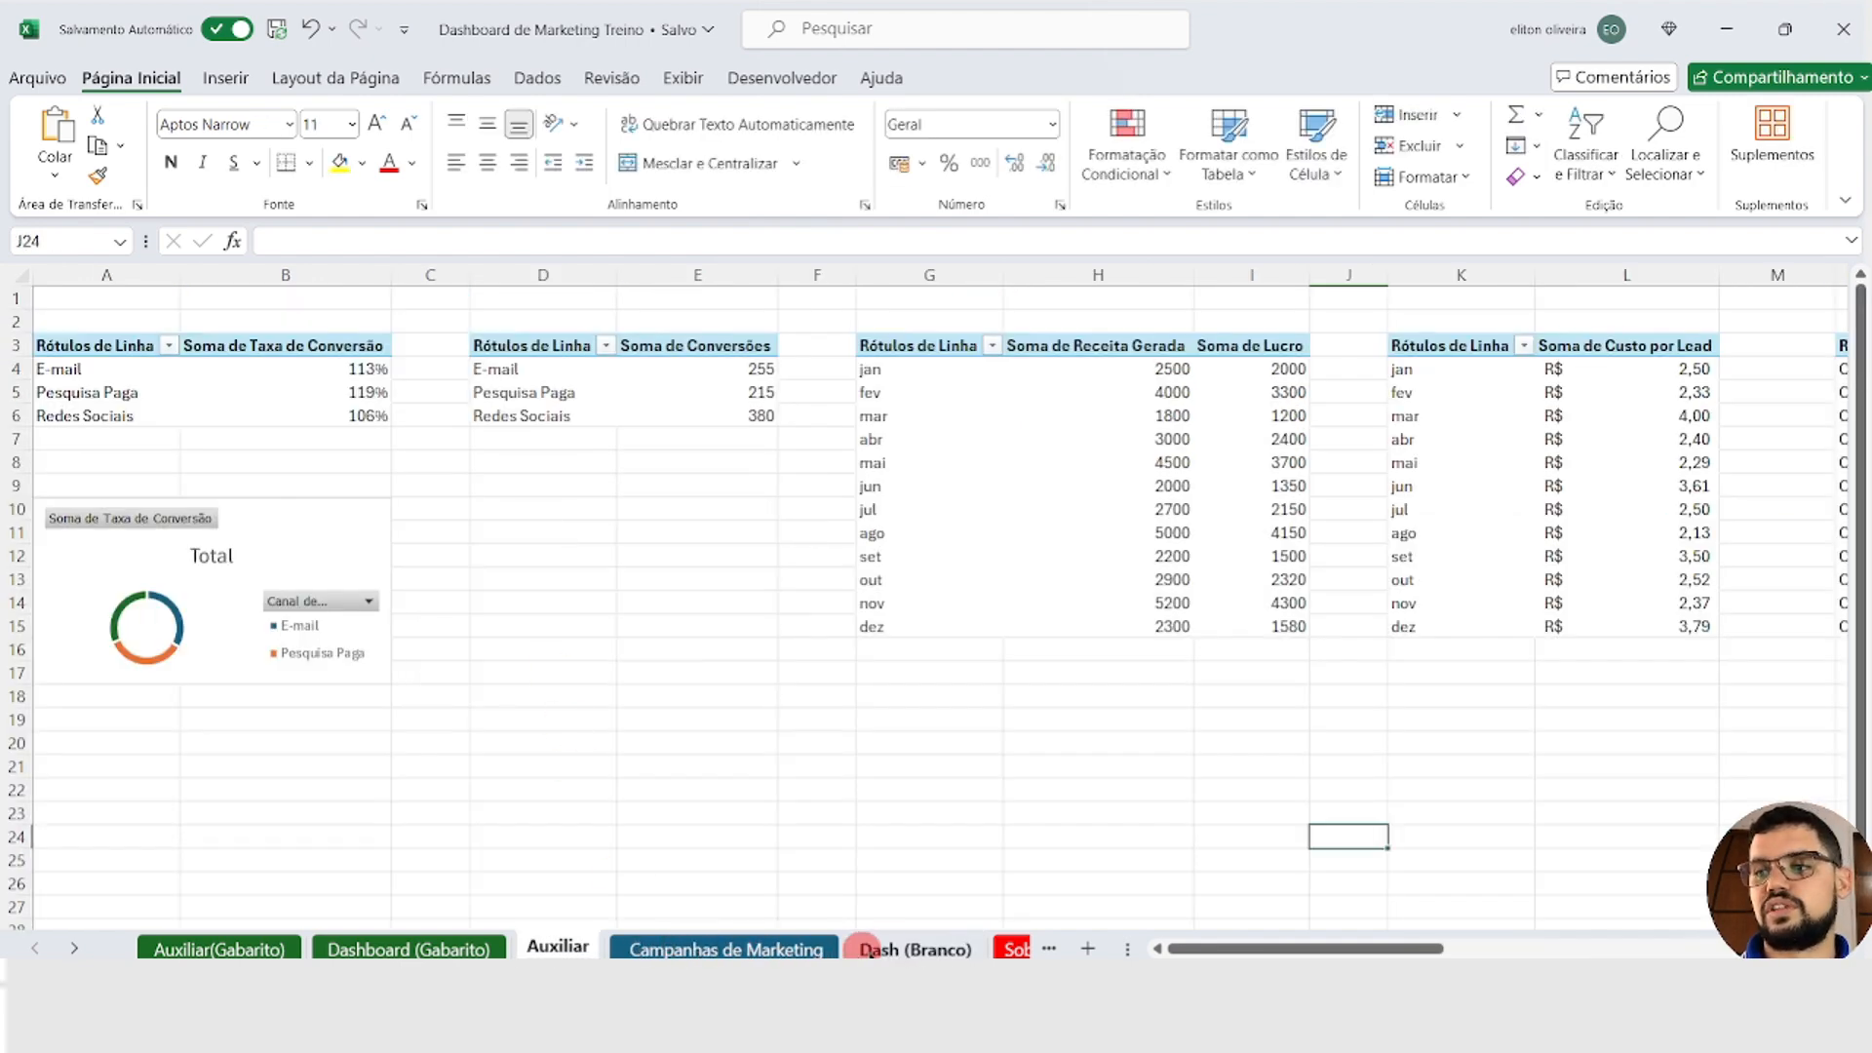
pyautogui.click(916, 949)
pyautogui.hotkey('ctrl', 'v')
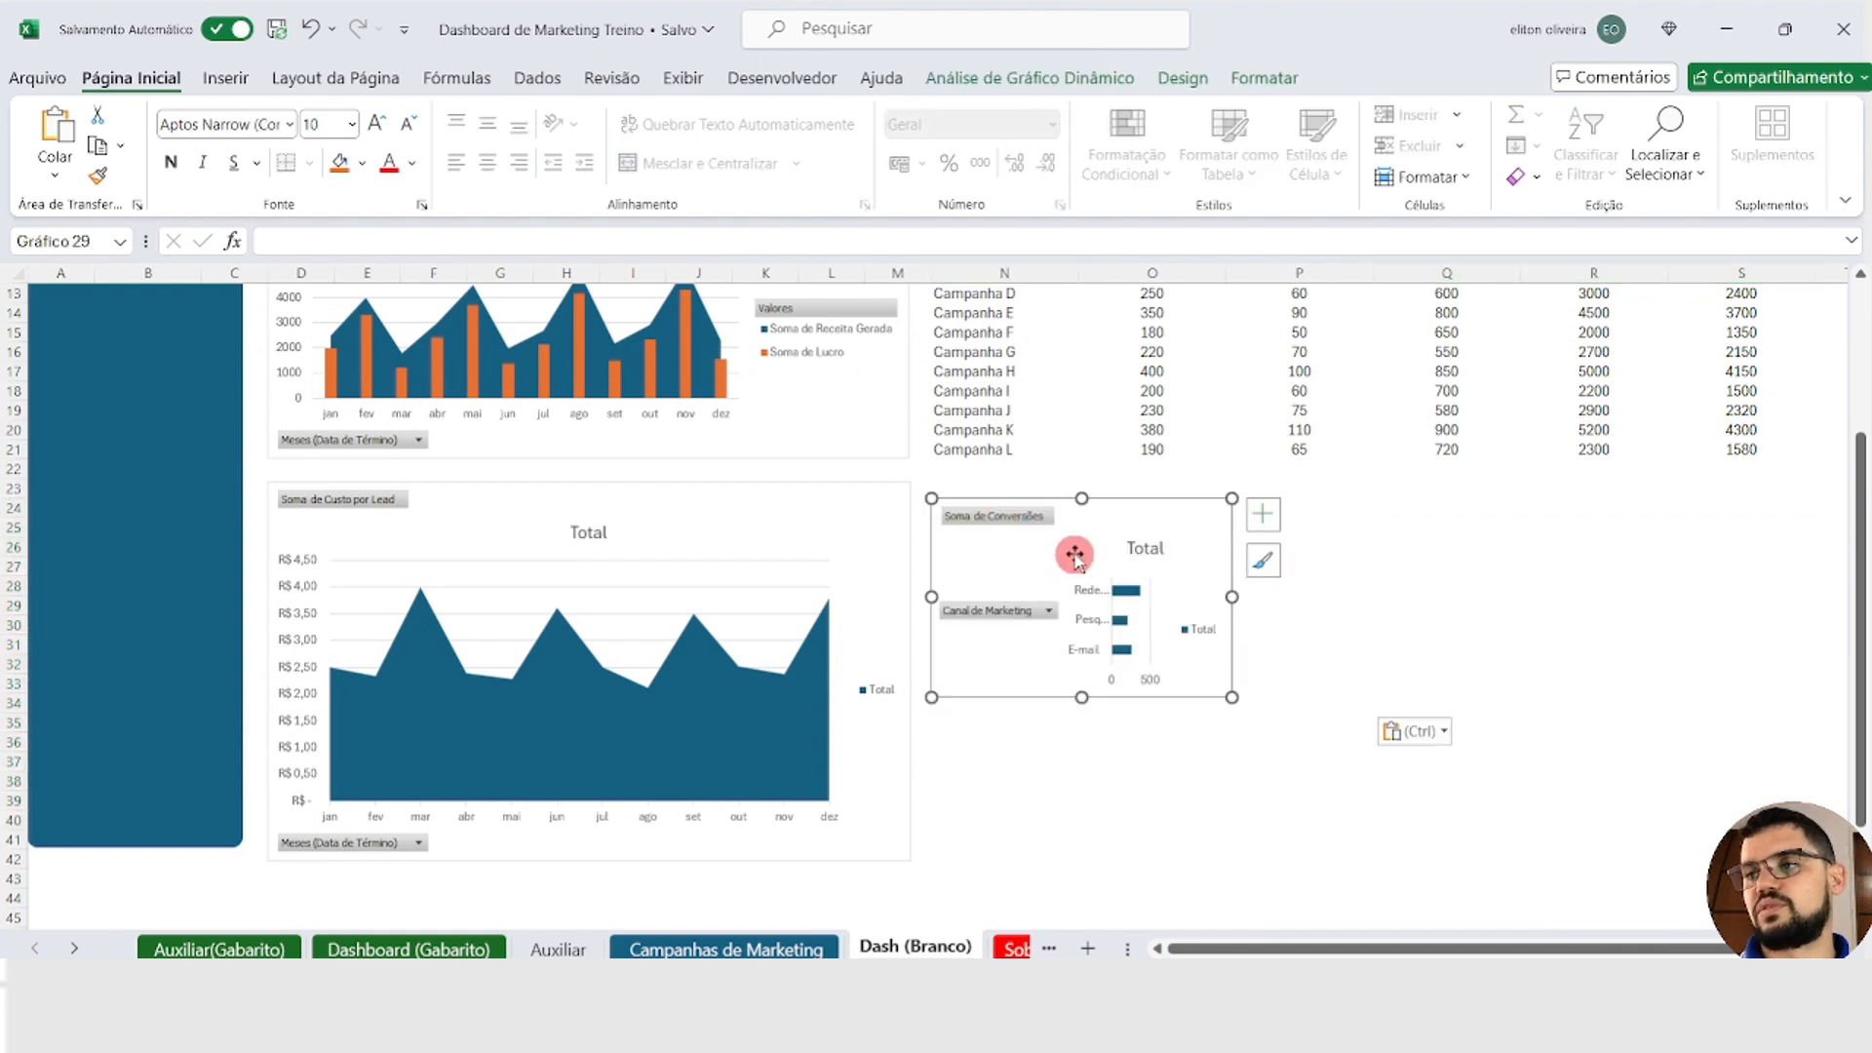
# Step: Align the Soma de Conversões chart with the Custo por Lead chart's top and enlarge it to the same height, ending within column Q
pyautogui.moveTo(1168, 555); pyautogui.dragTo(1165, 541)
pyautogui.moveTo(1227, 682); pyautogui.dragTo(1318, 863)
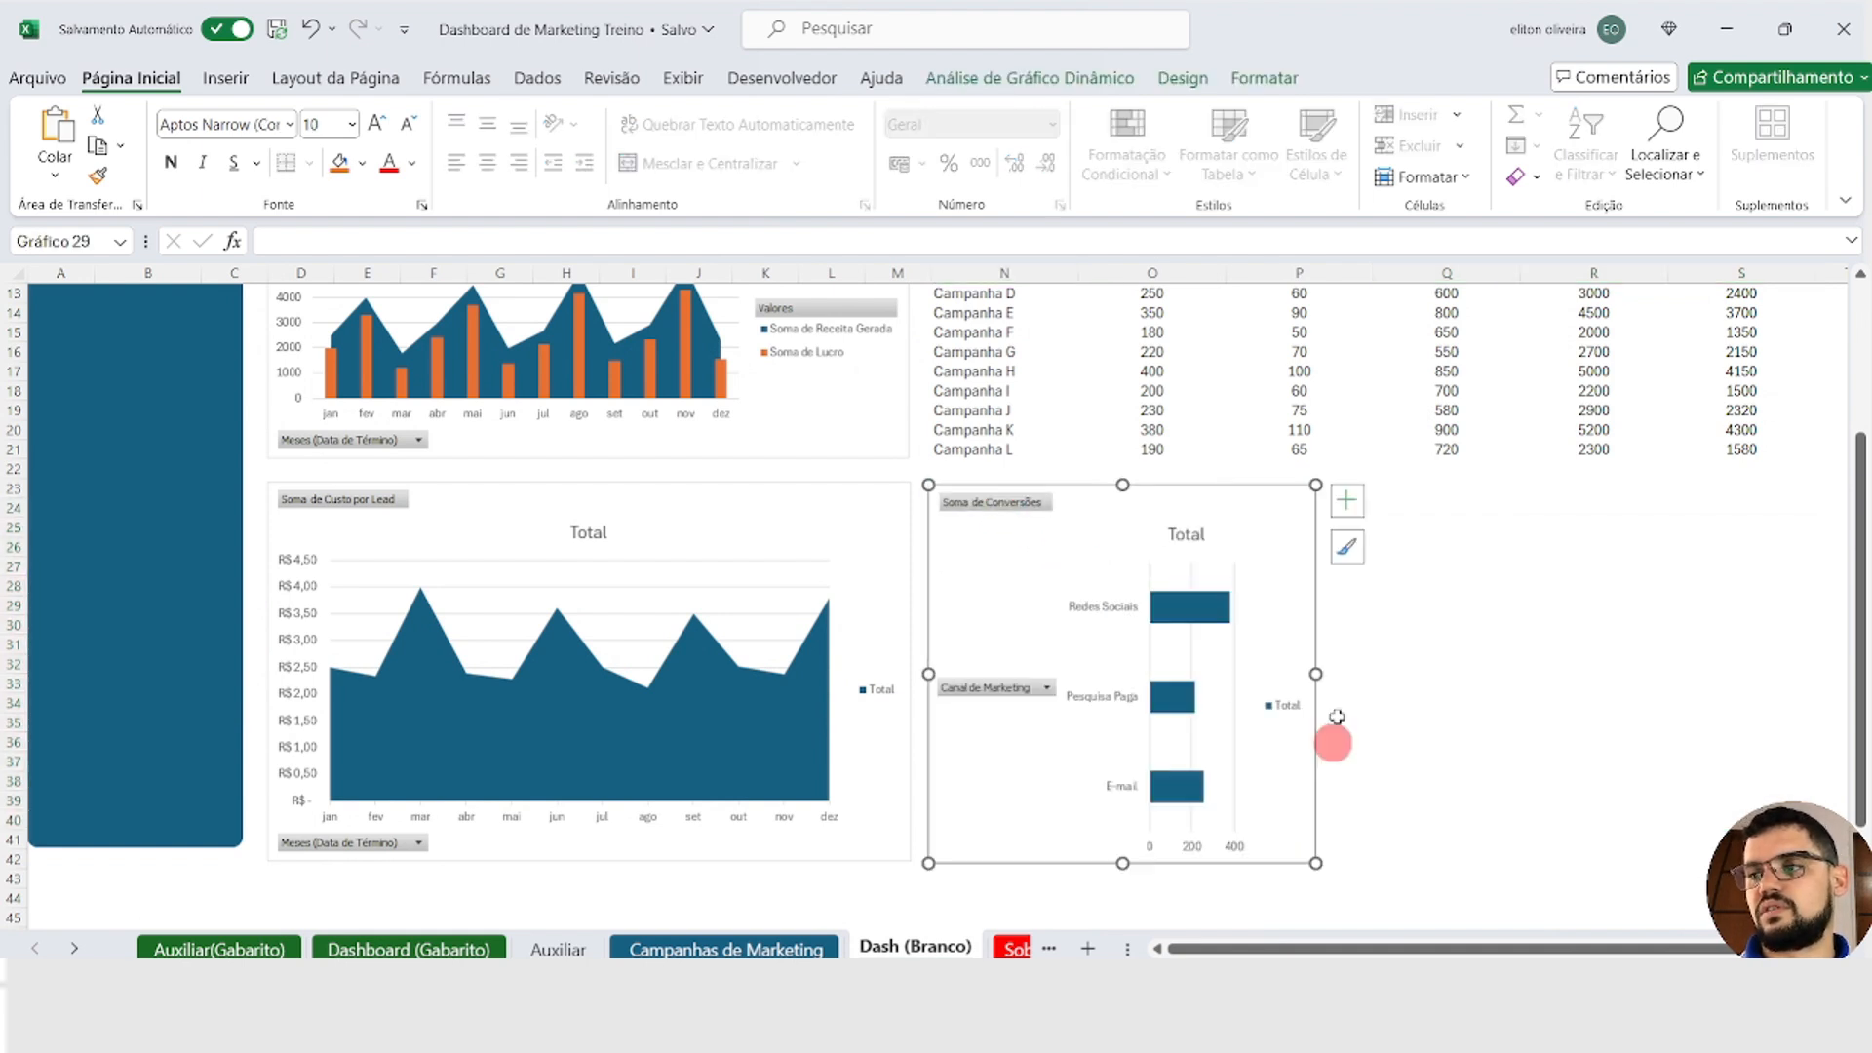
pyautogui.moveTo(1316, 676); pyautogui.dragTo(1438, 672)
pyautogui.click(1486, 639)
# Step: Cut the Soma de Taxa de Conversão doughnut chart from the Auxiliar sheet and paste it at cell R23 of Dash (Branco)
pyautogui.click(554, 943)
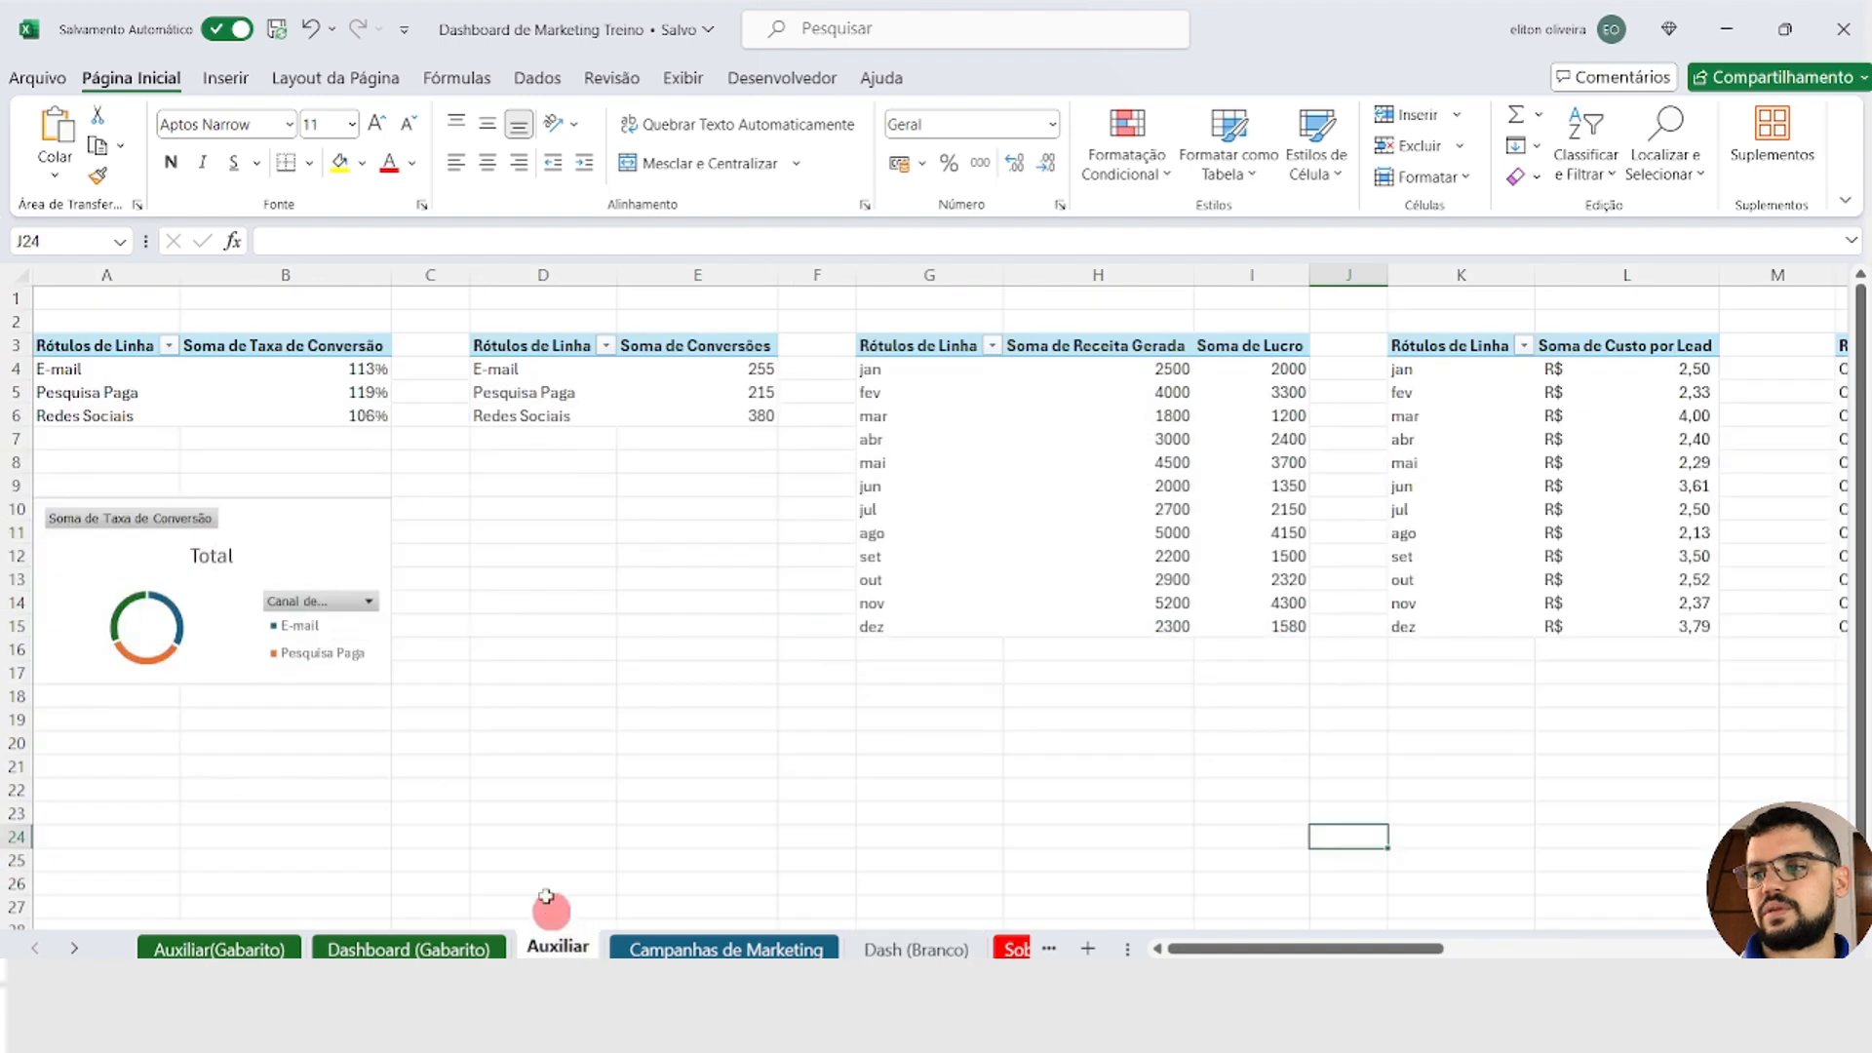
pyautogui.click(336, 539)
pyautogui.hotkey('ctrl', 'x')
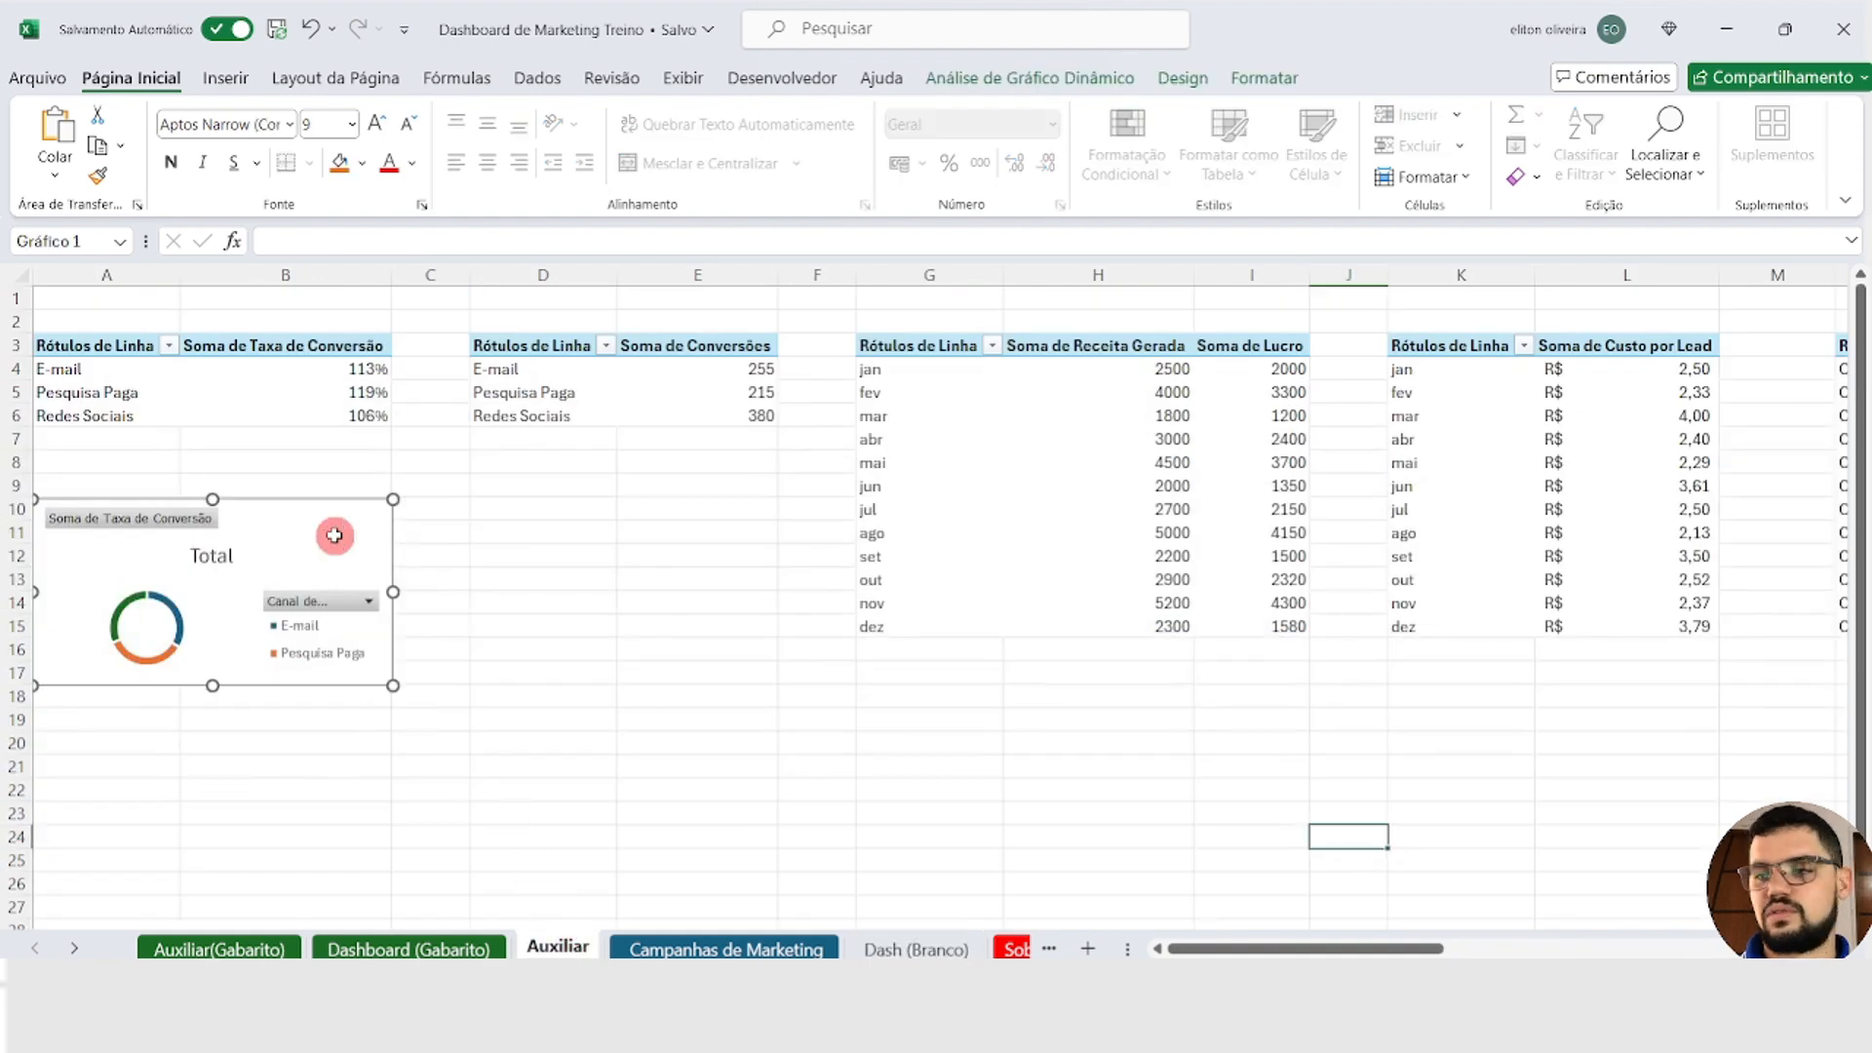
pyautogui.click(907, 949)
pyautogui.click(1531, 493)
pyautogui.hotkey('ctrl', 'v')
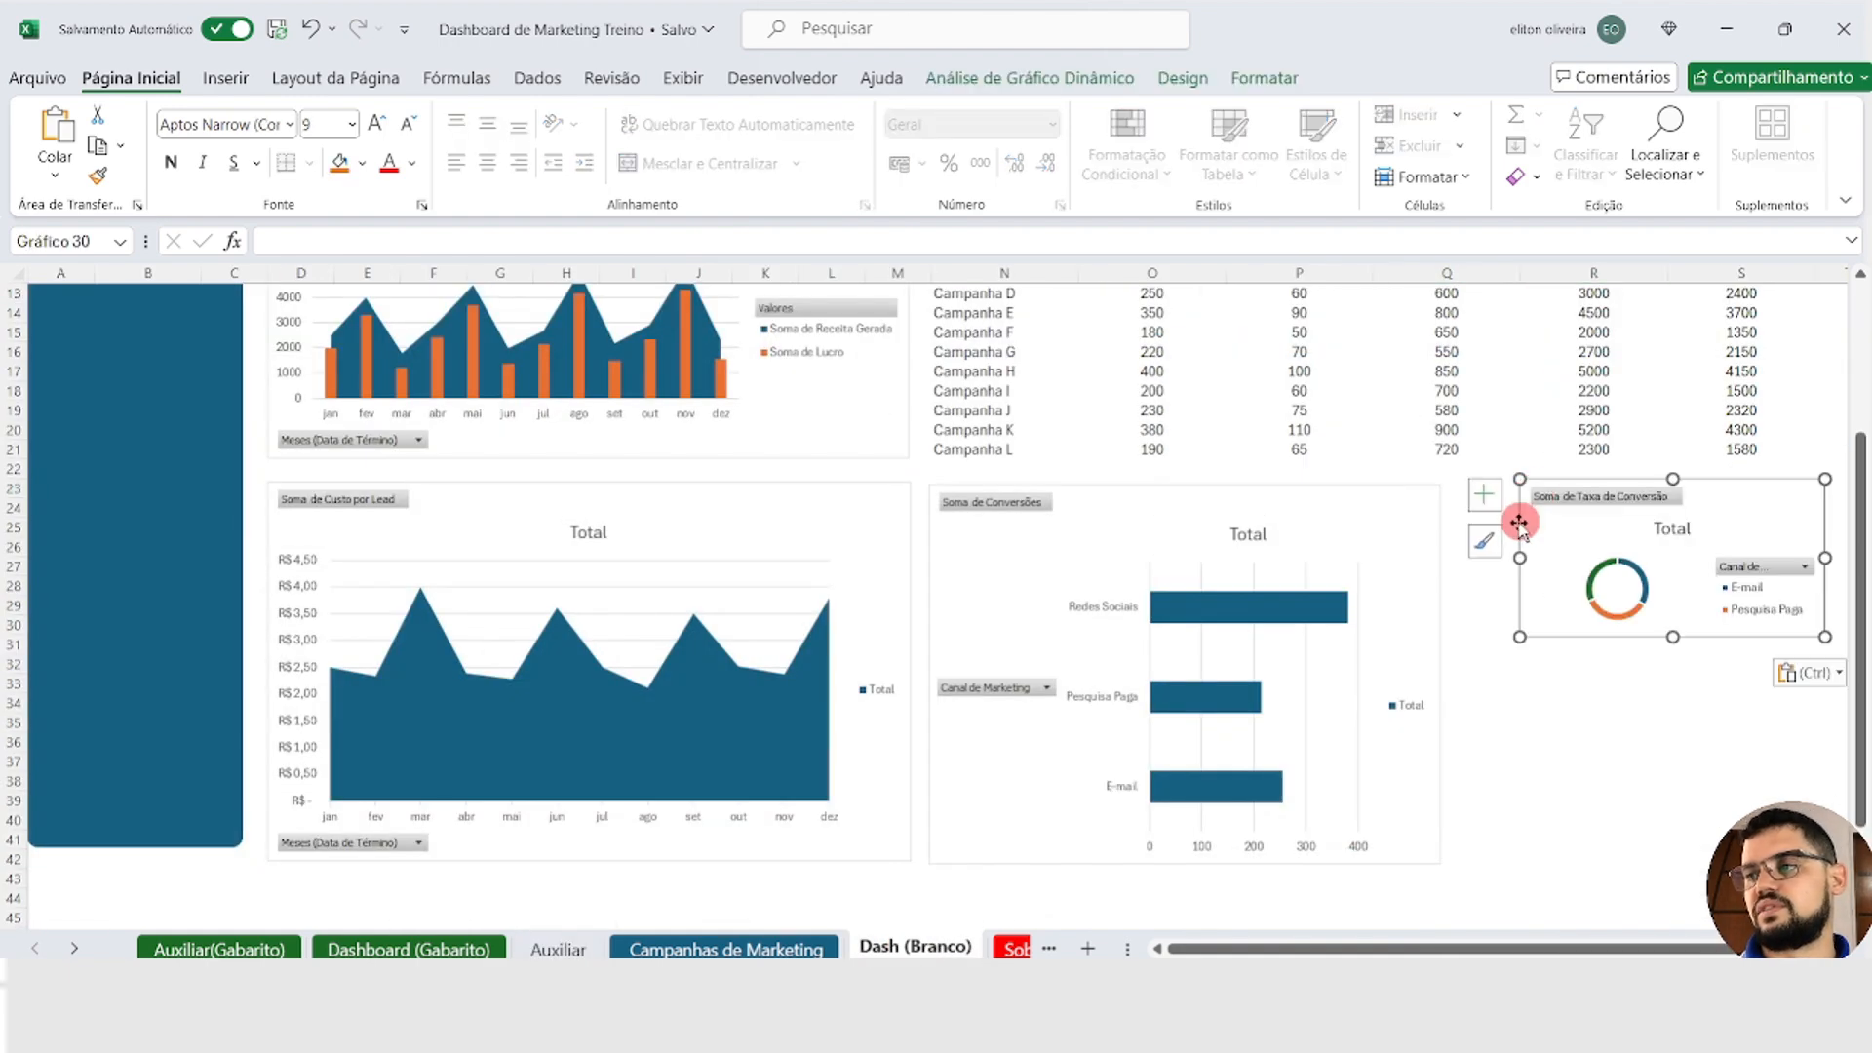
# Step: Enlarge the Soma de Taxa de Conversão doughnut chart to fill the space between the Conversões chart and the campaign table's outer edge
pyautogui.moveTo(1512, 815); pyautogui.dragTo(1475, 864)
pyautogui.moveTo(1589, 950); pyautogui.dragTo(1665, 948)
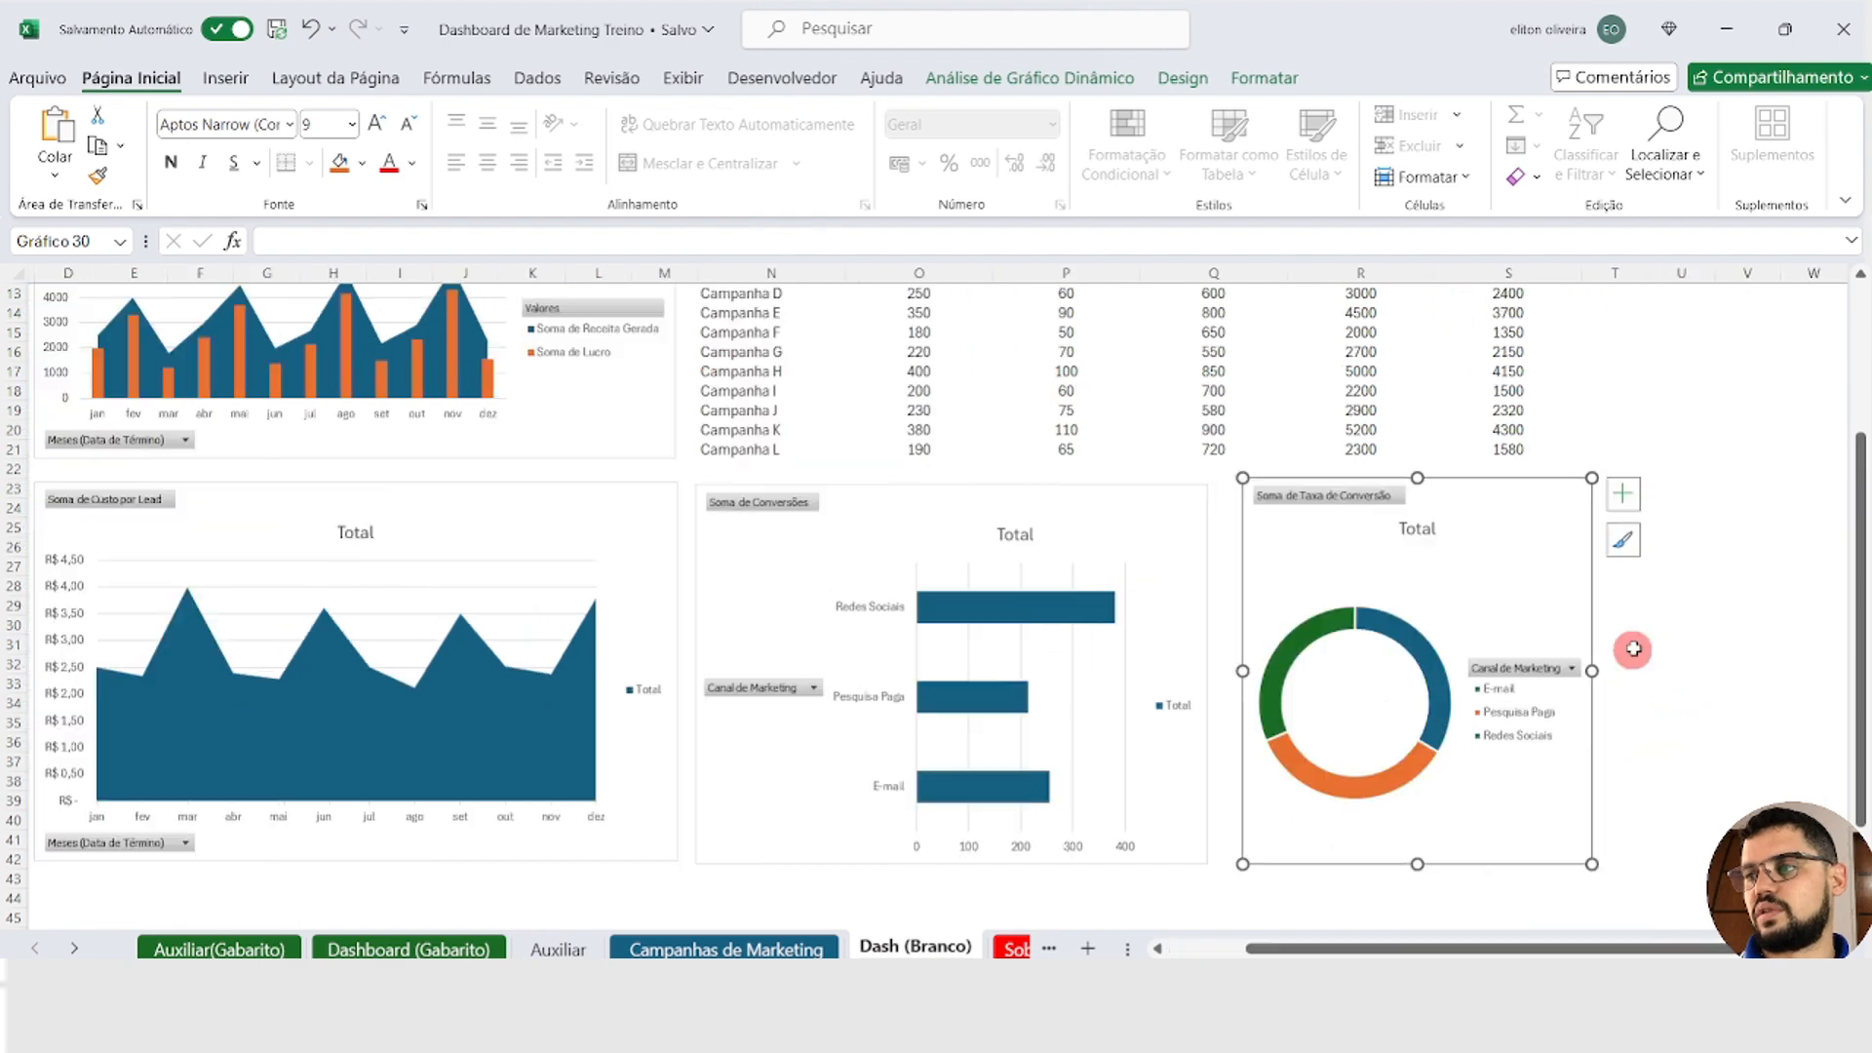
pyautogui.press('Escape')
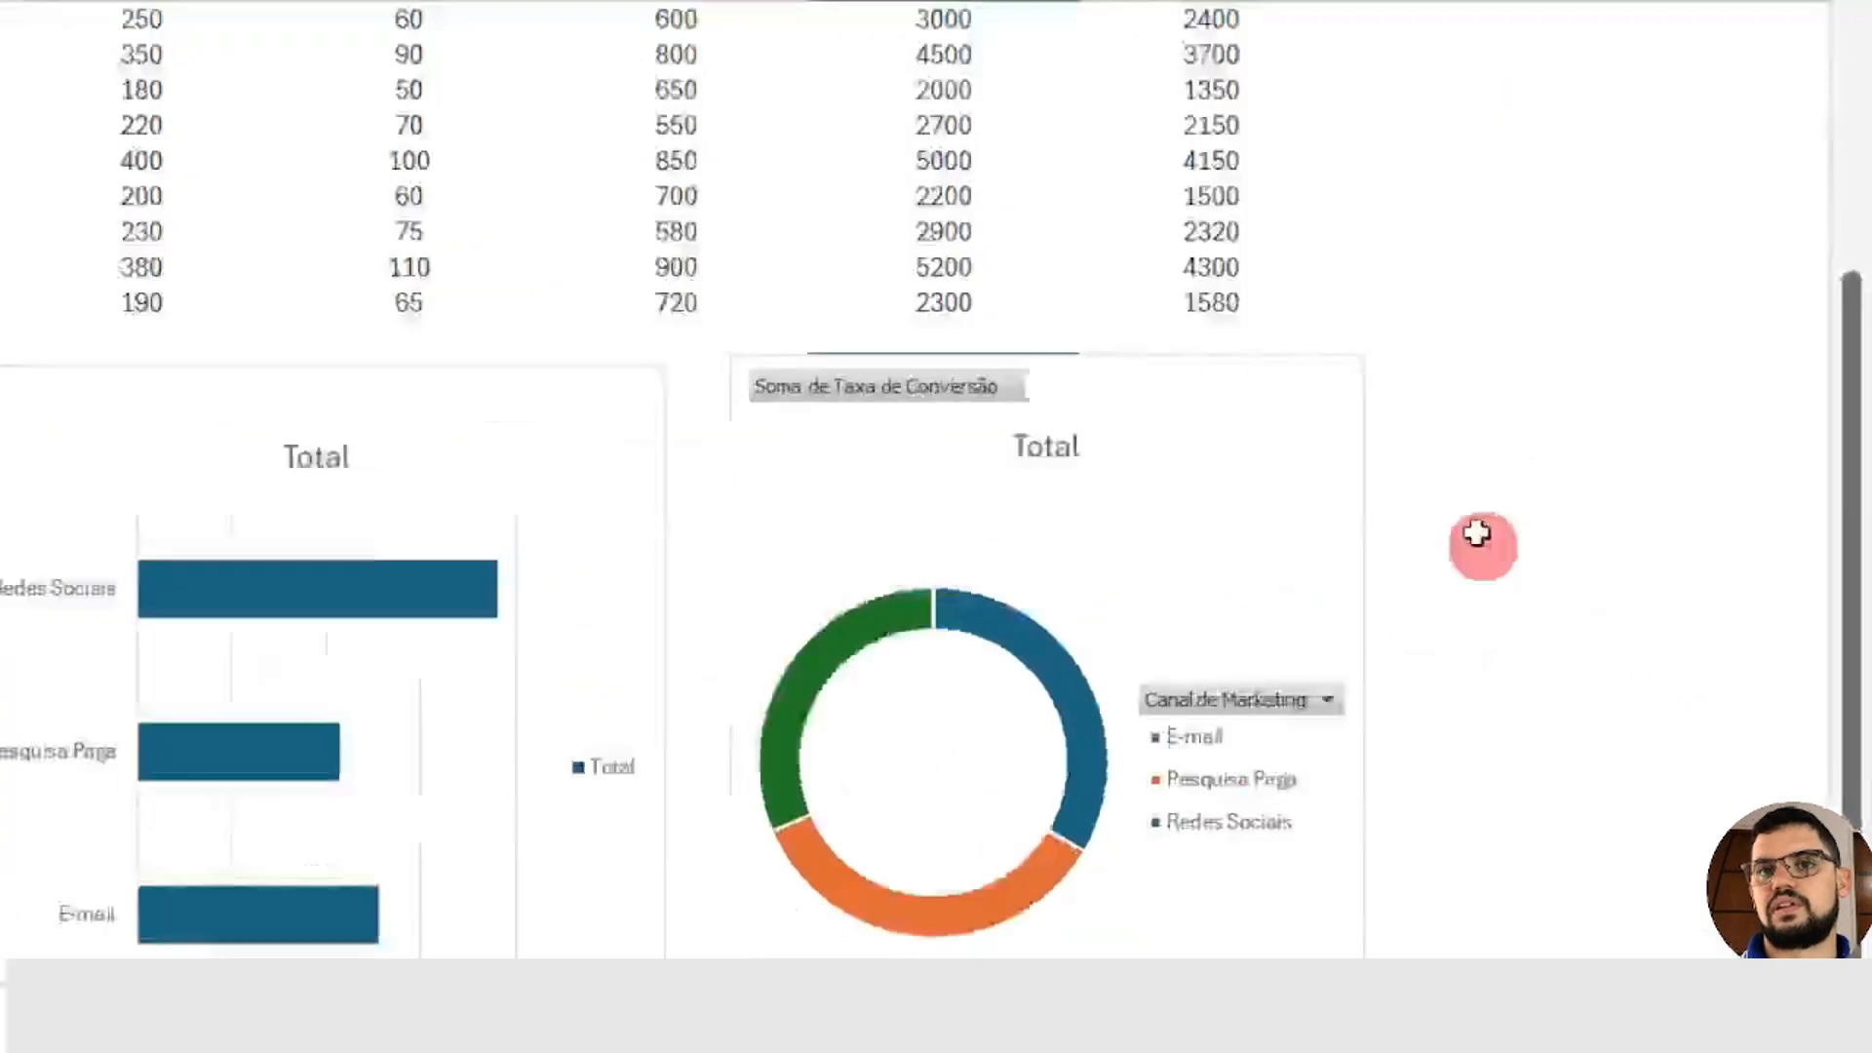
pyautogui.click(1628, 373)
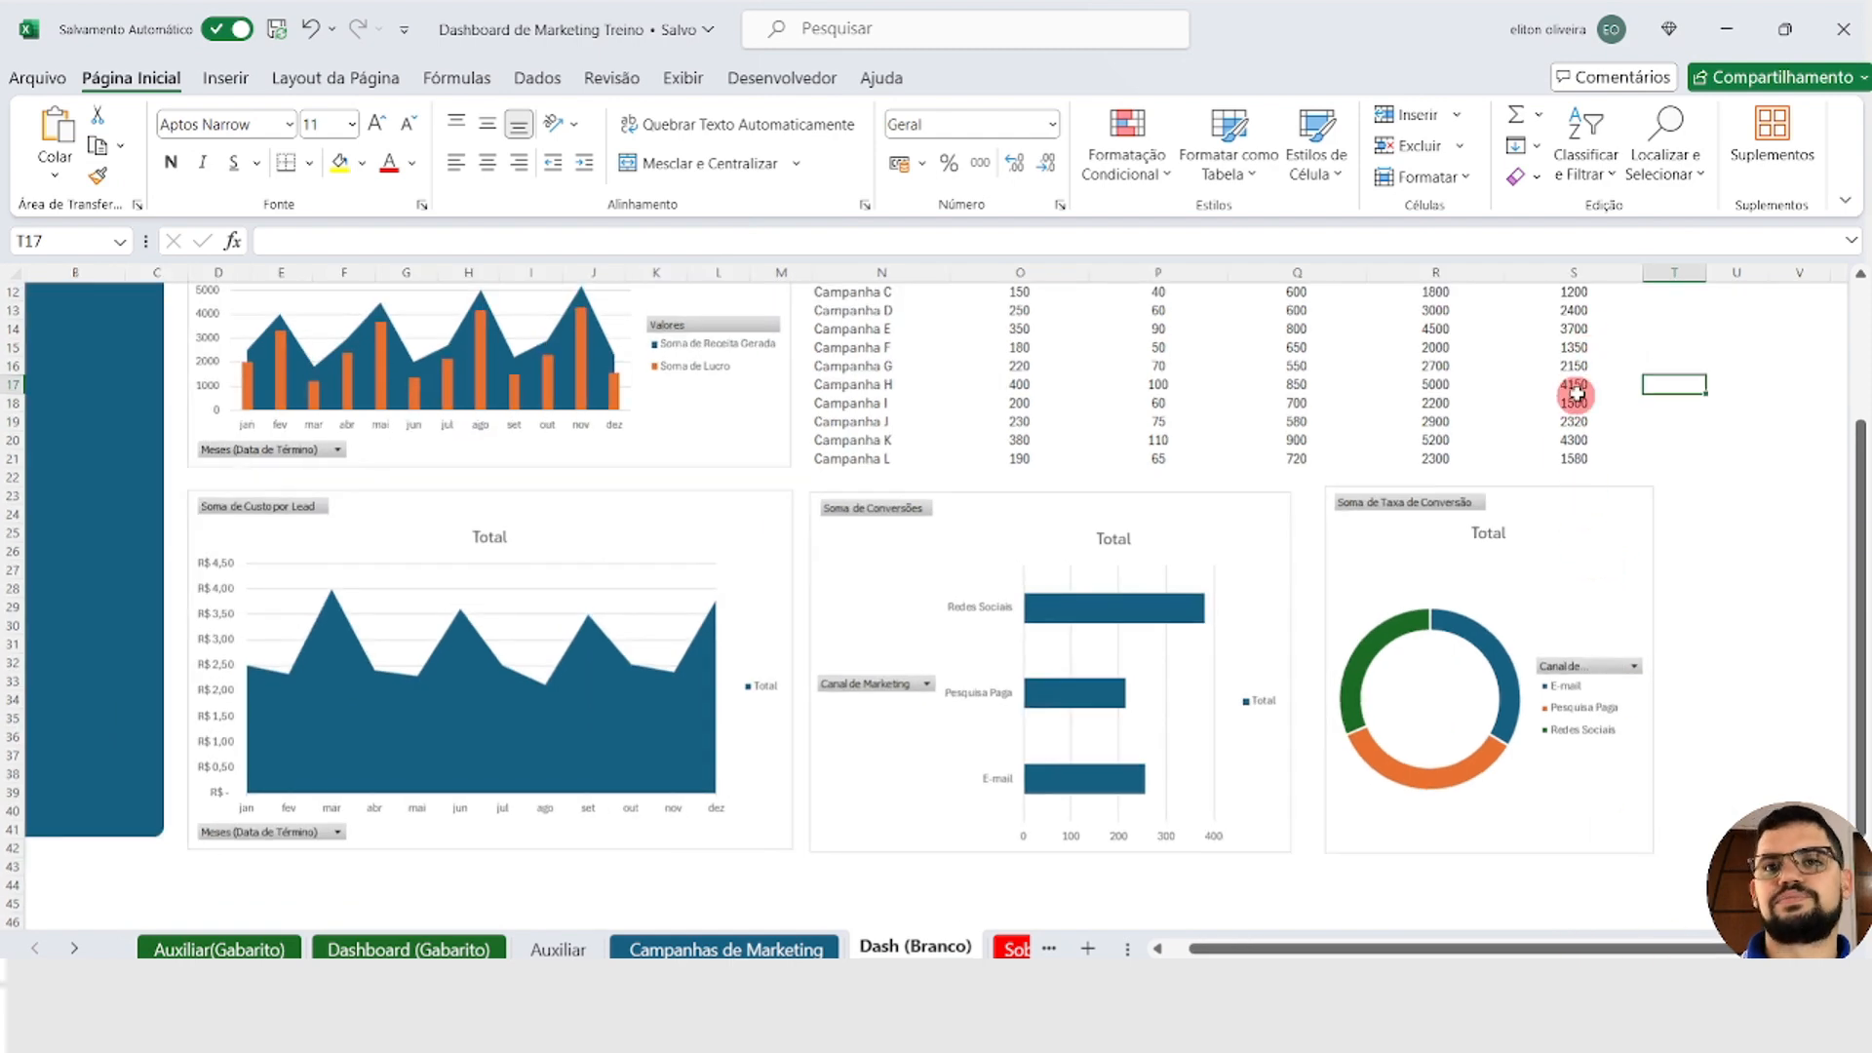
# Step: Show the dashboard in full-screen mode and review the layout of its cards, table and charts
pyautogui.scroll(-1, 1577, 392)
pyautogui.scroll(5, 1587, 380)
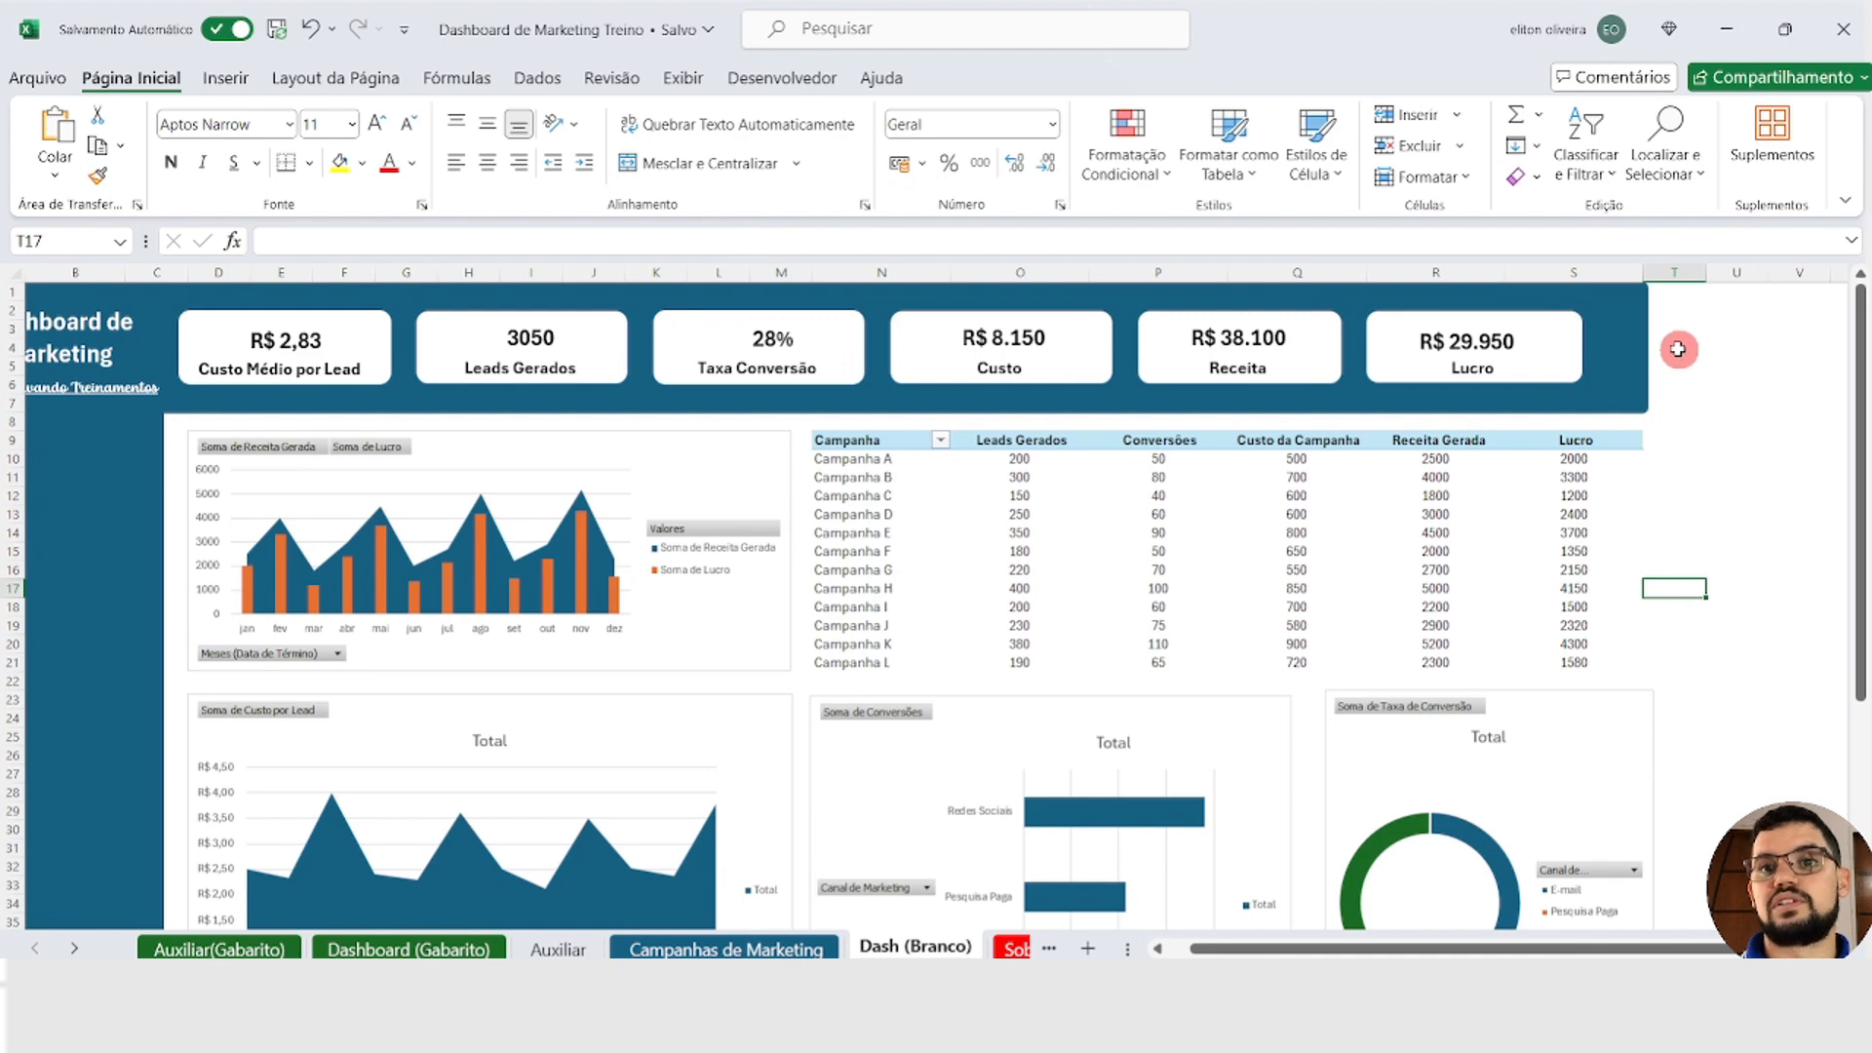
pyautogui.click(1848, 200)
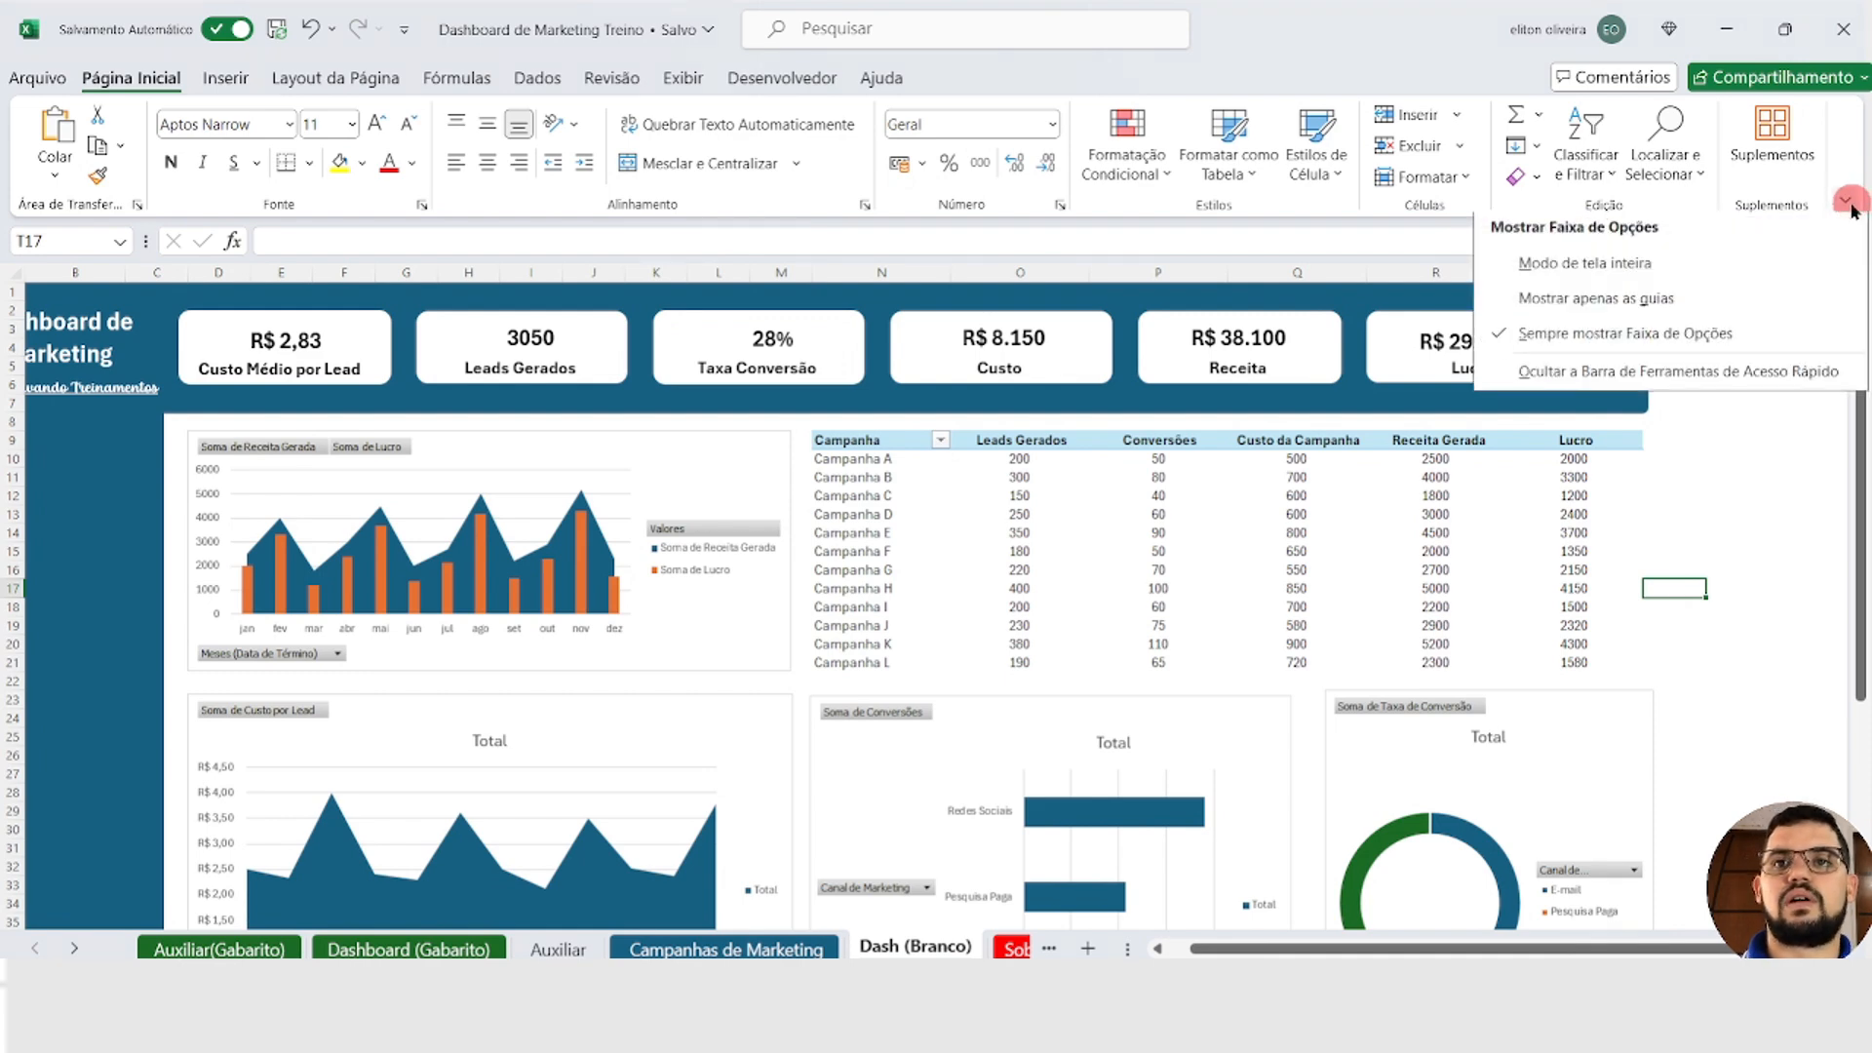
pyautogui.click(1648, 275)
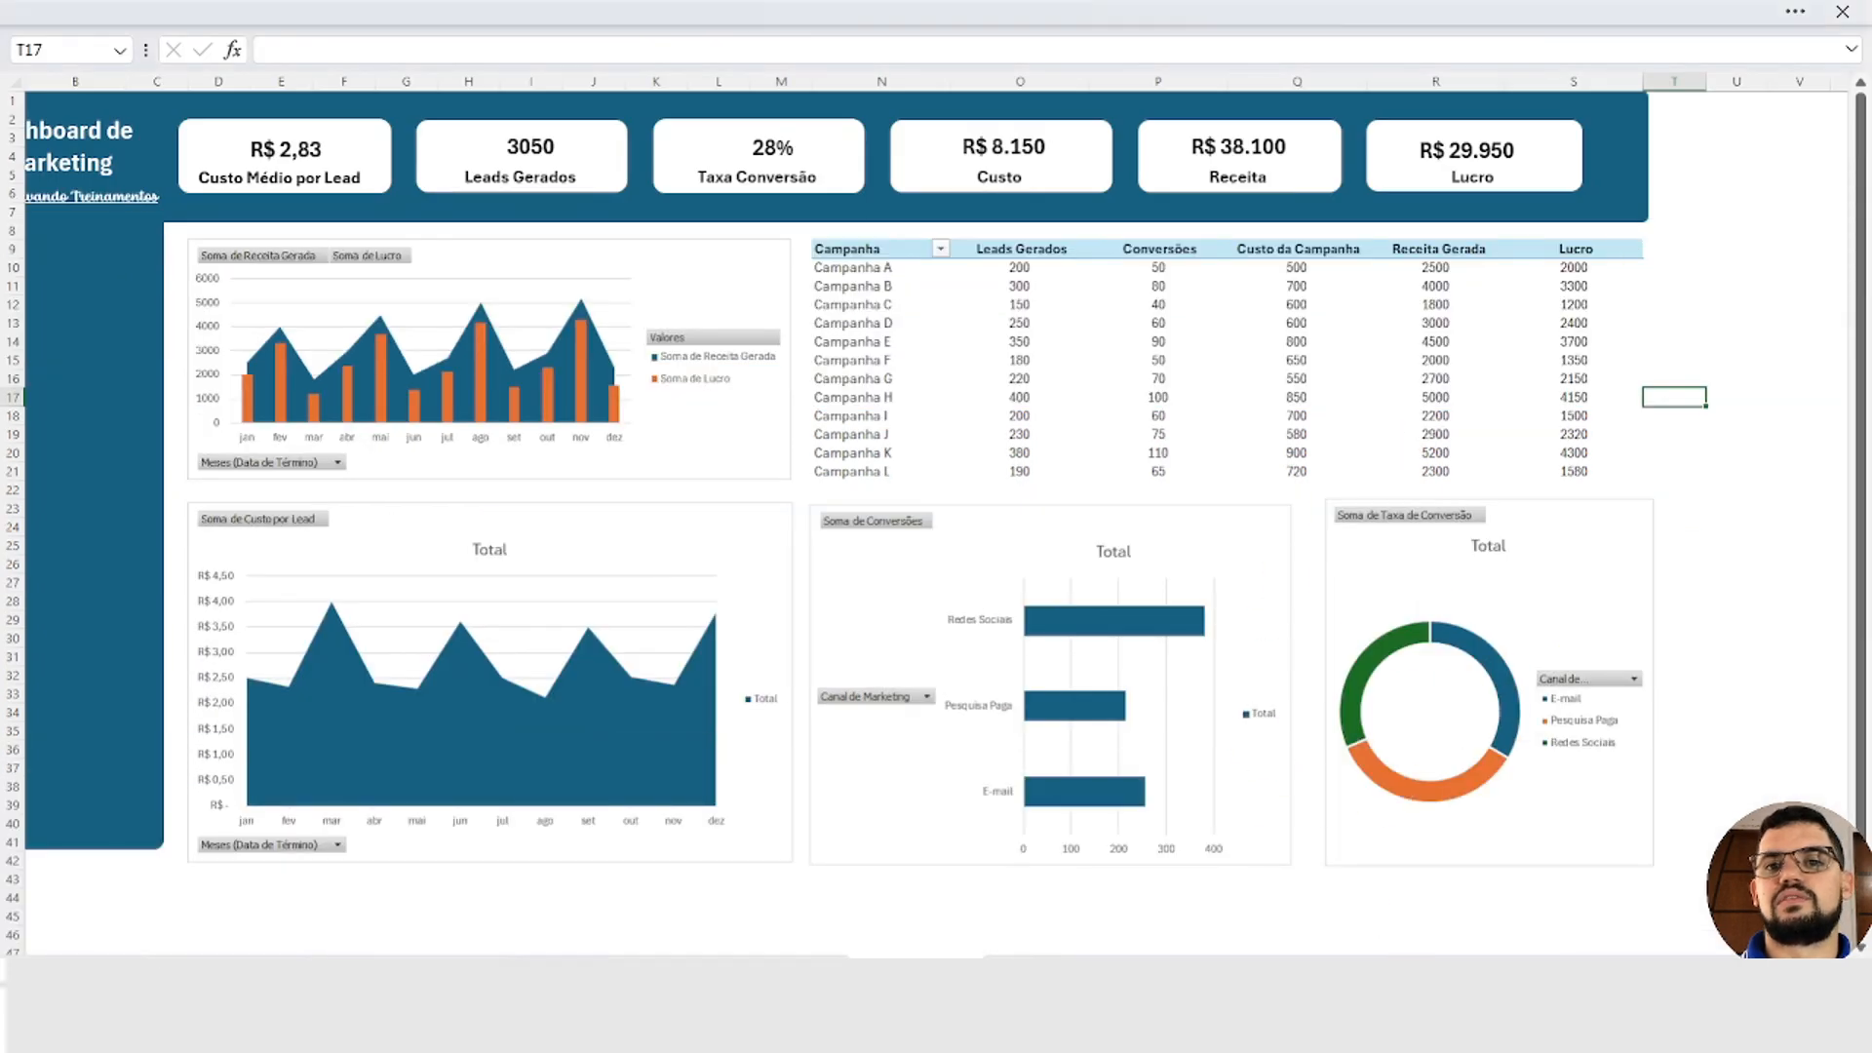
pyautogui.hscroll(-1, 898, 513)
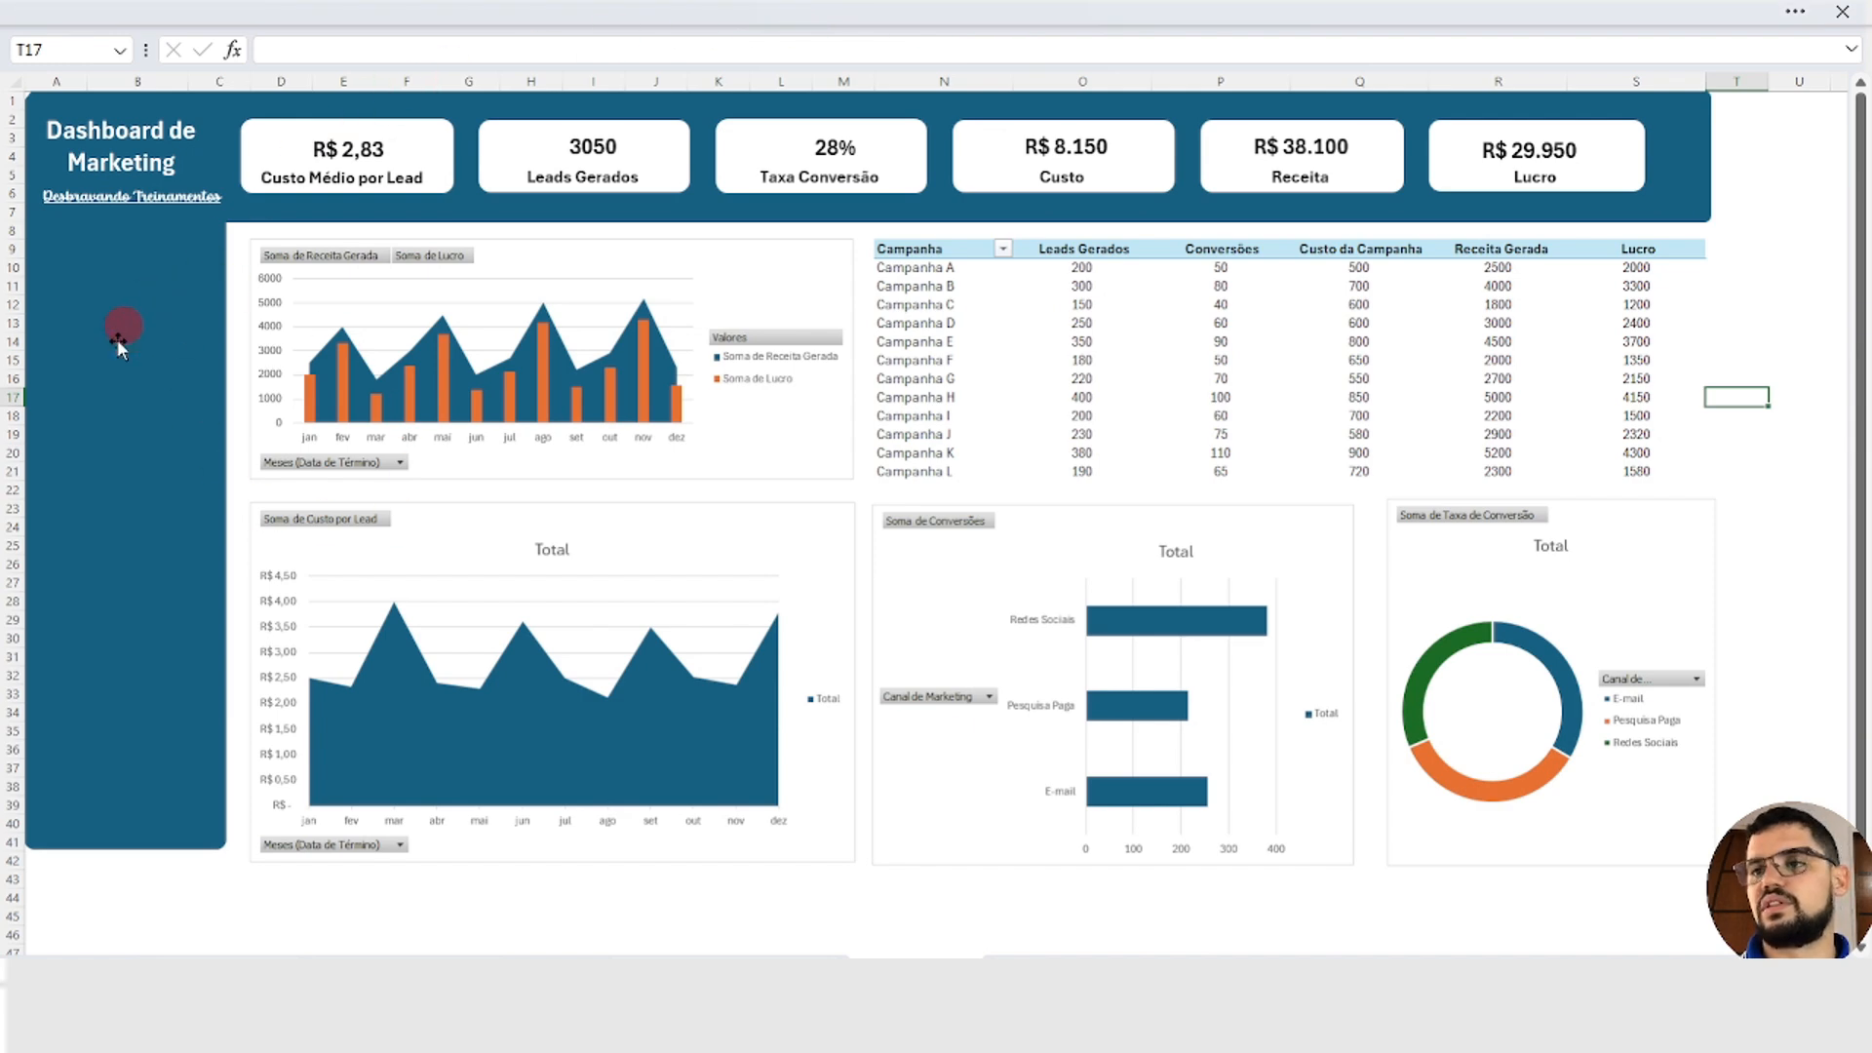
pyautogui.moveTo(1249, 460)
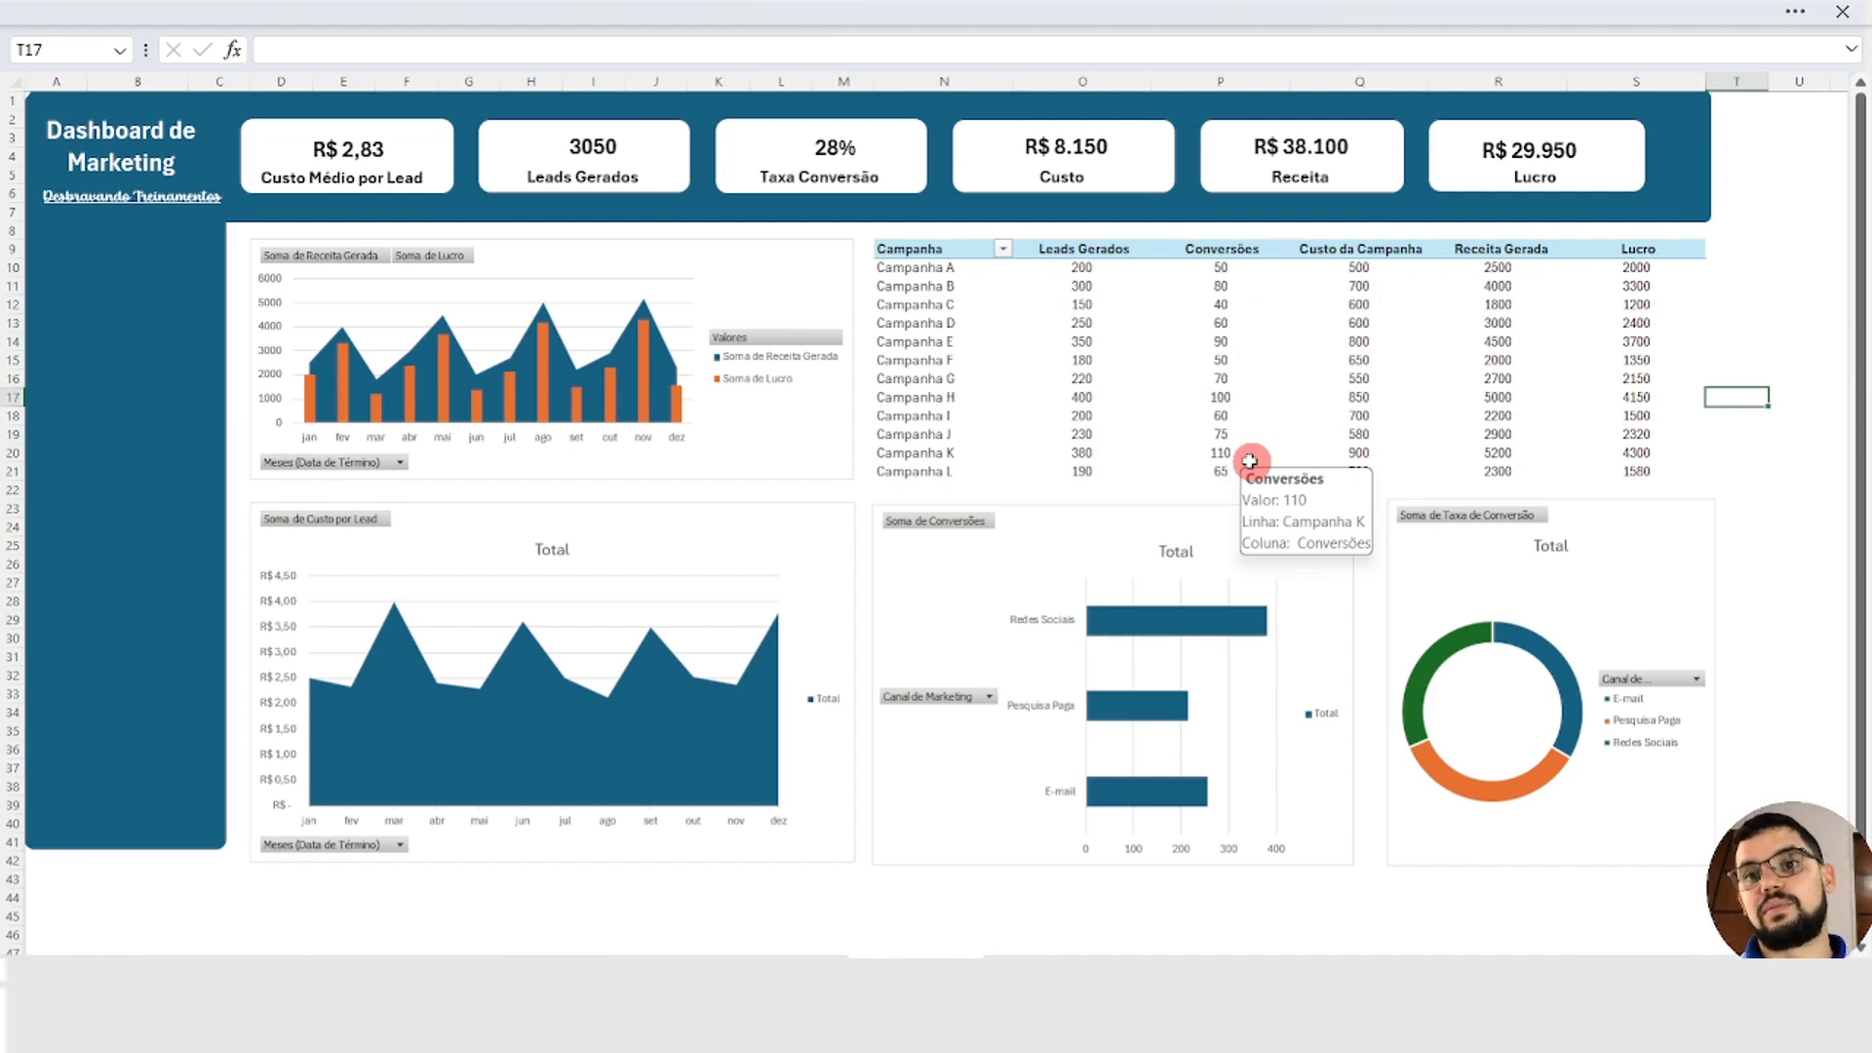
# Step: Leave full-screen mode by setting the ribbon to always be shown
pyautogui.click(1299, 9)
pyautogui.click(1841, 203)
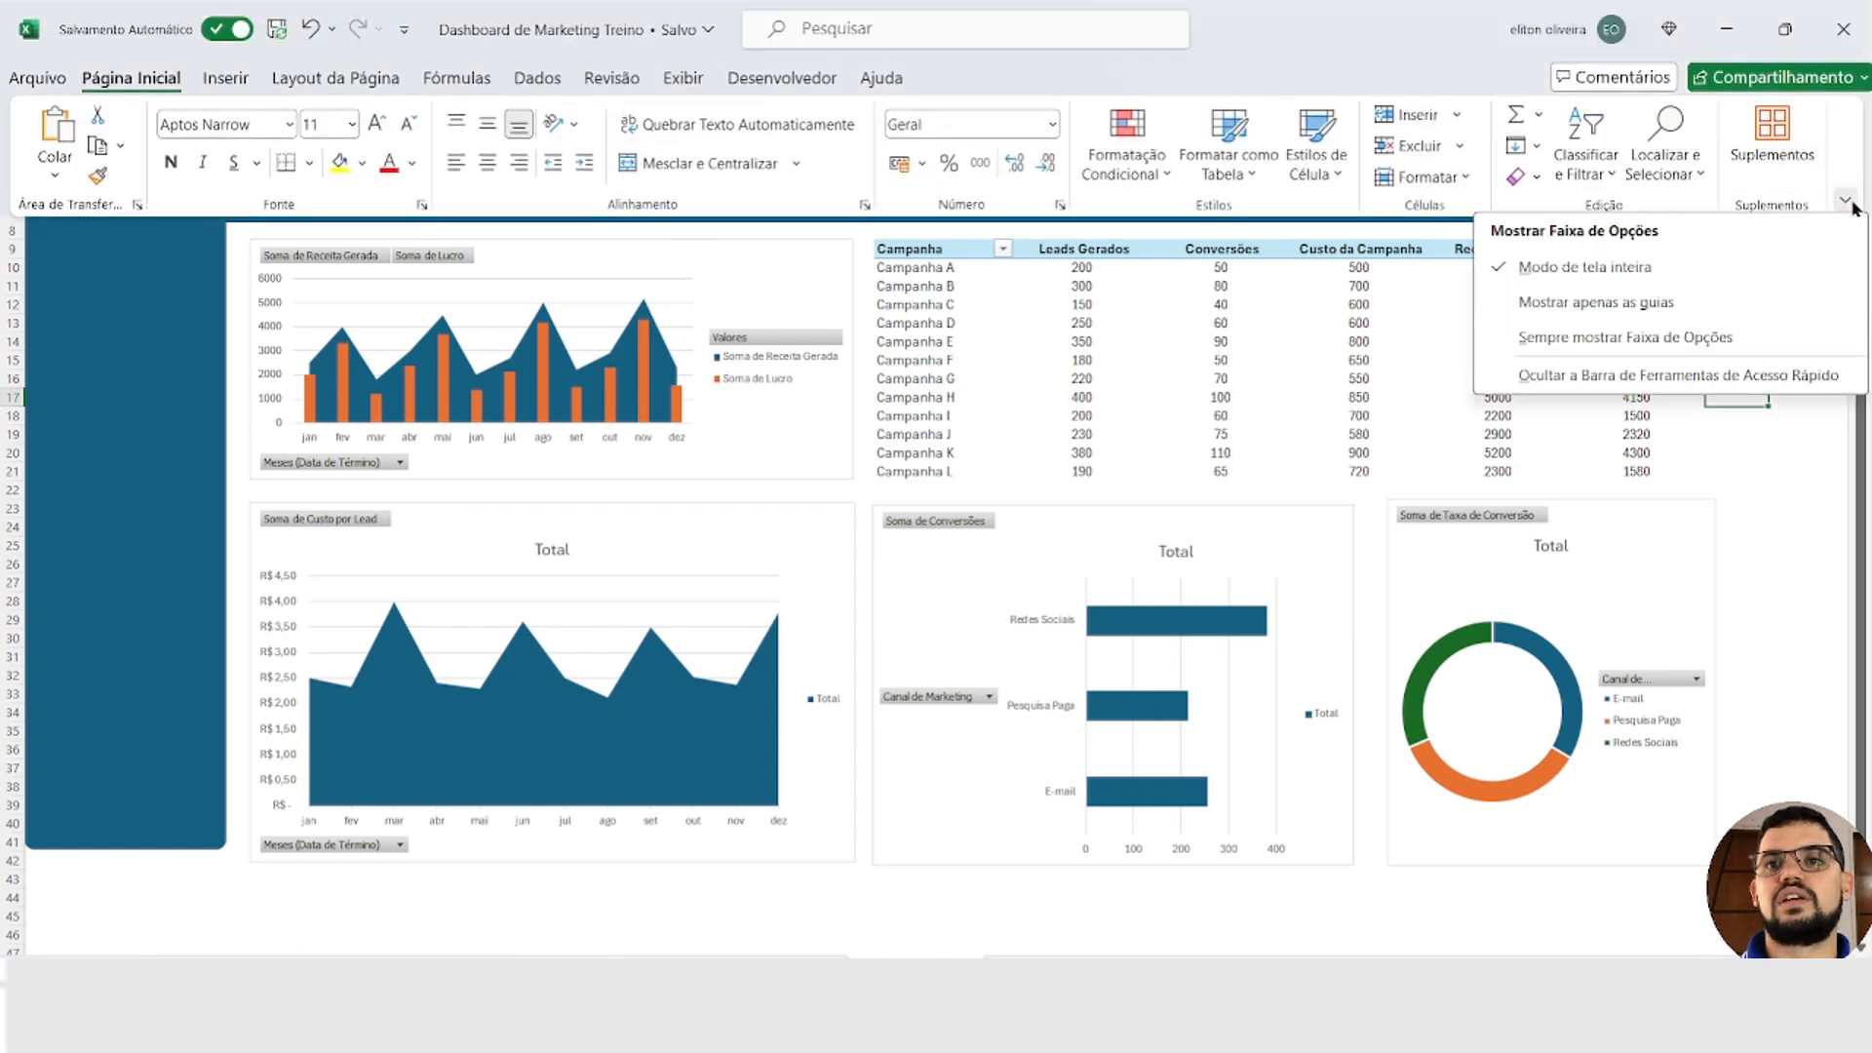
pyautogui.click(1689, 274)
pyautogui.click(1844, 200)
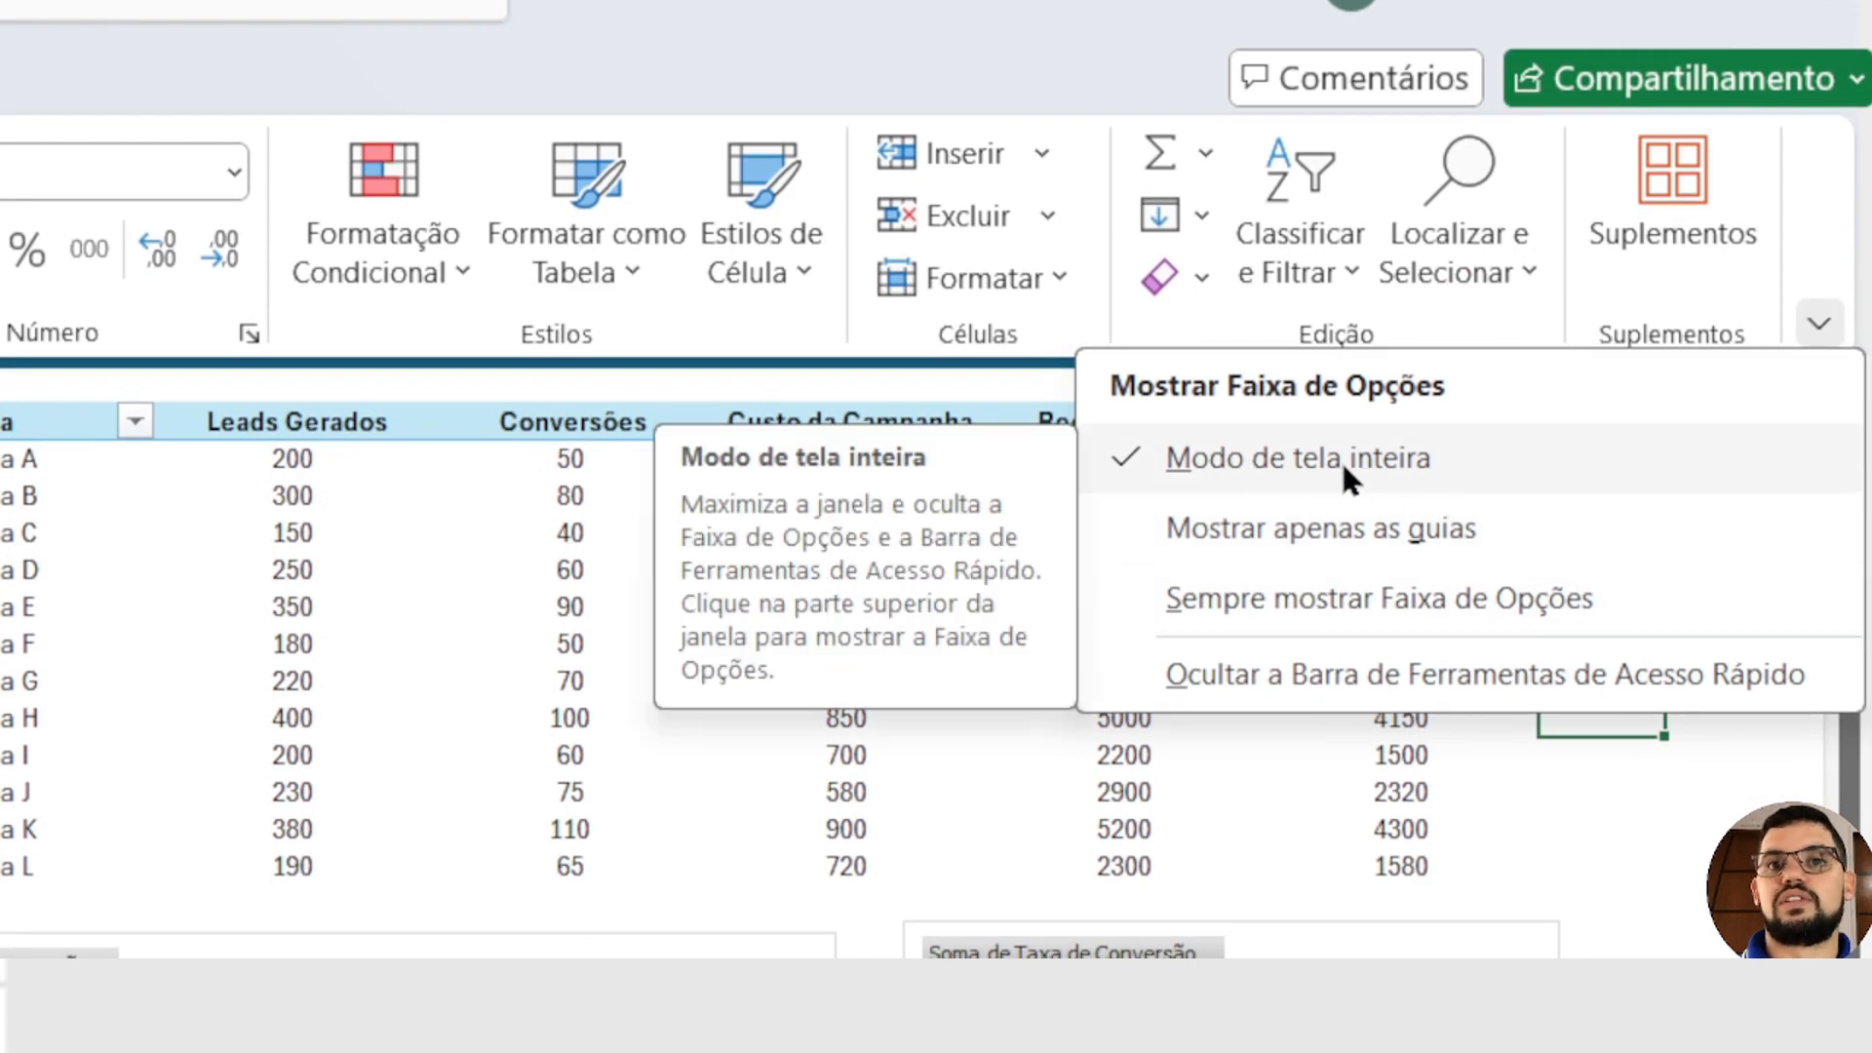
pyautogui.click(1321, 598)
pyautogui.click(1819, 323)
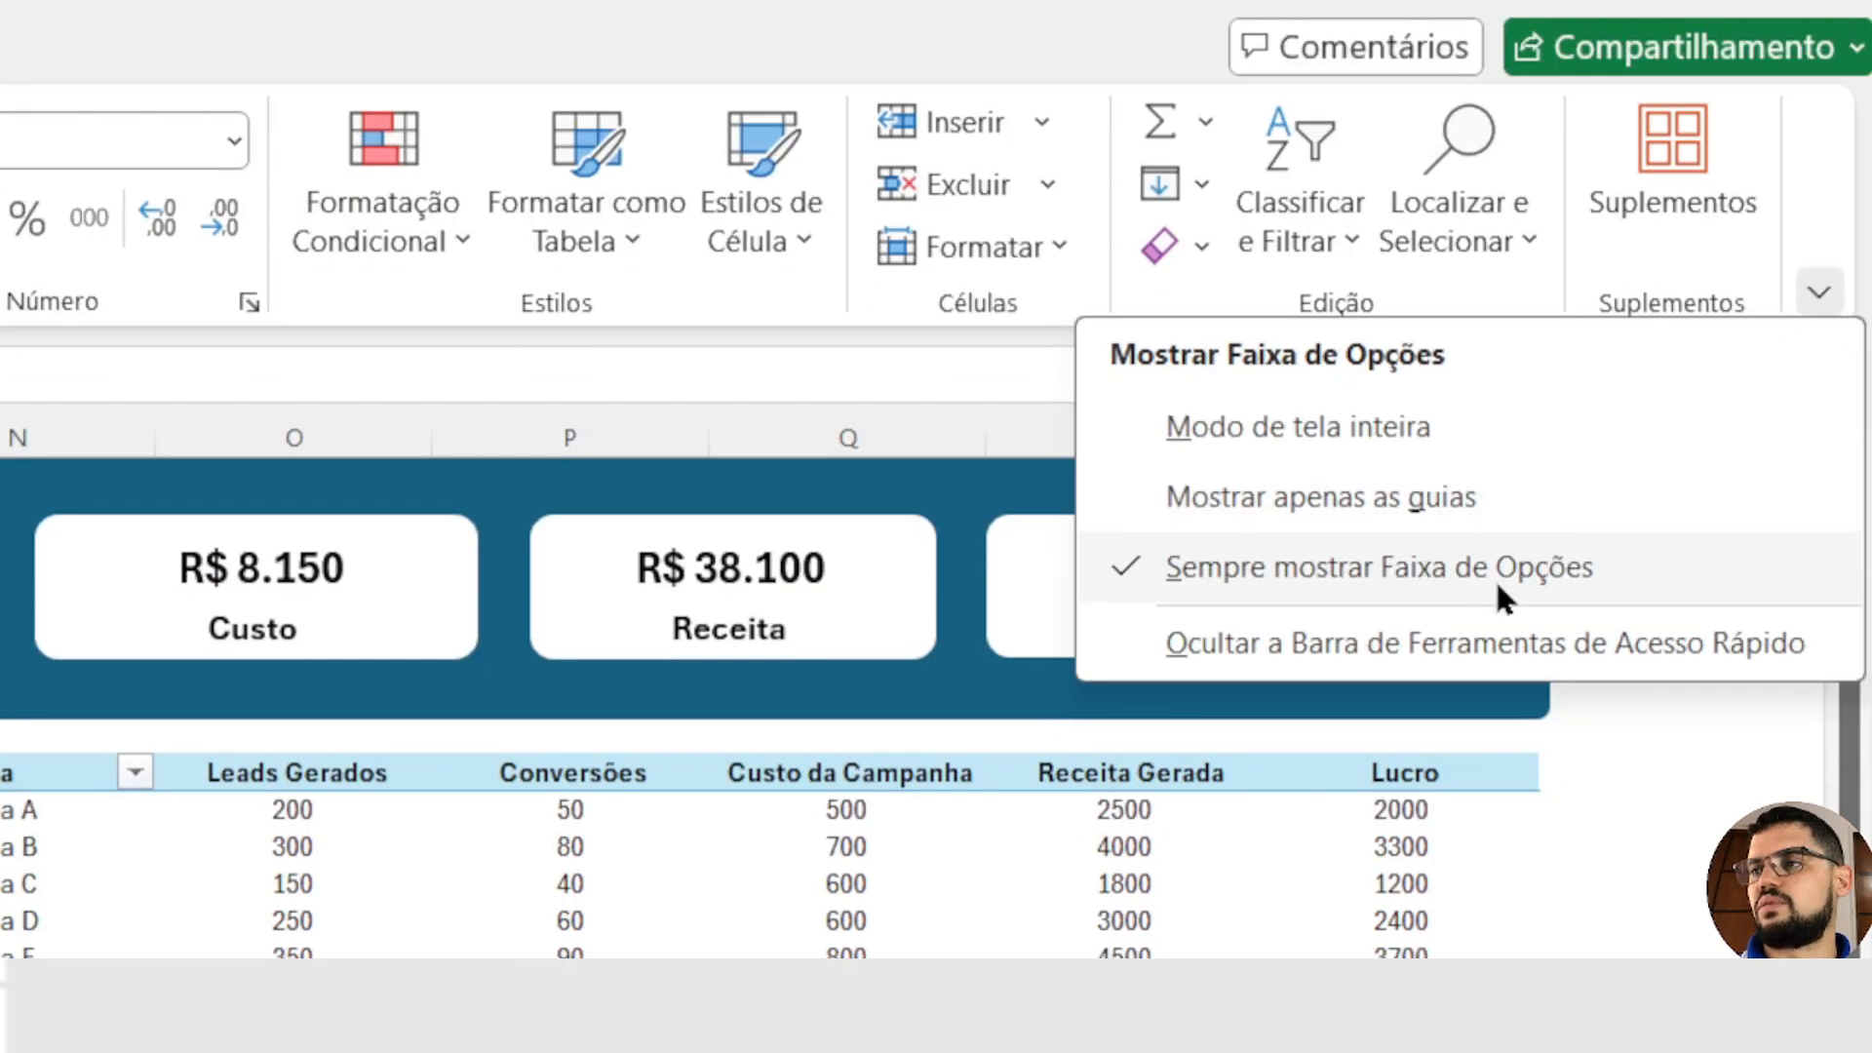
pyautogui.click(1648, 888)
pyautogui.click(1606, 848)
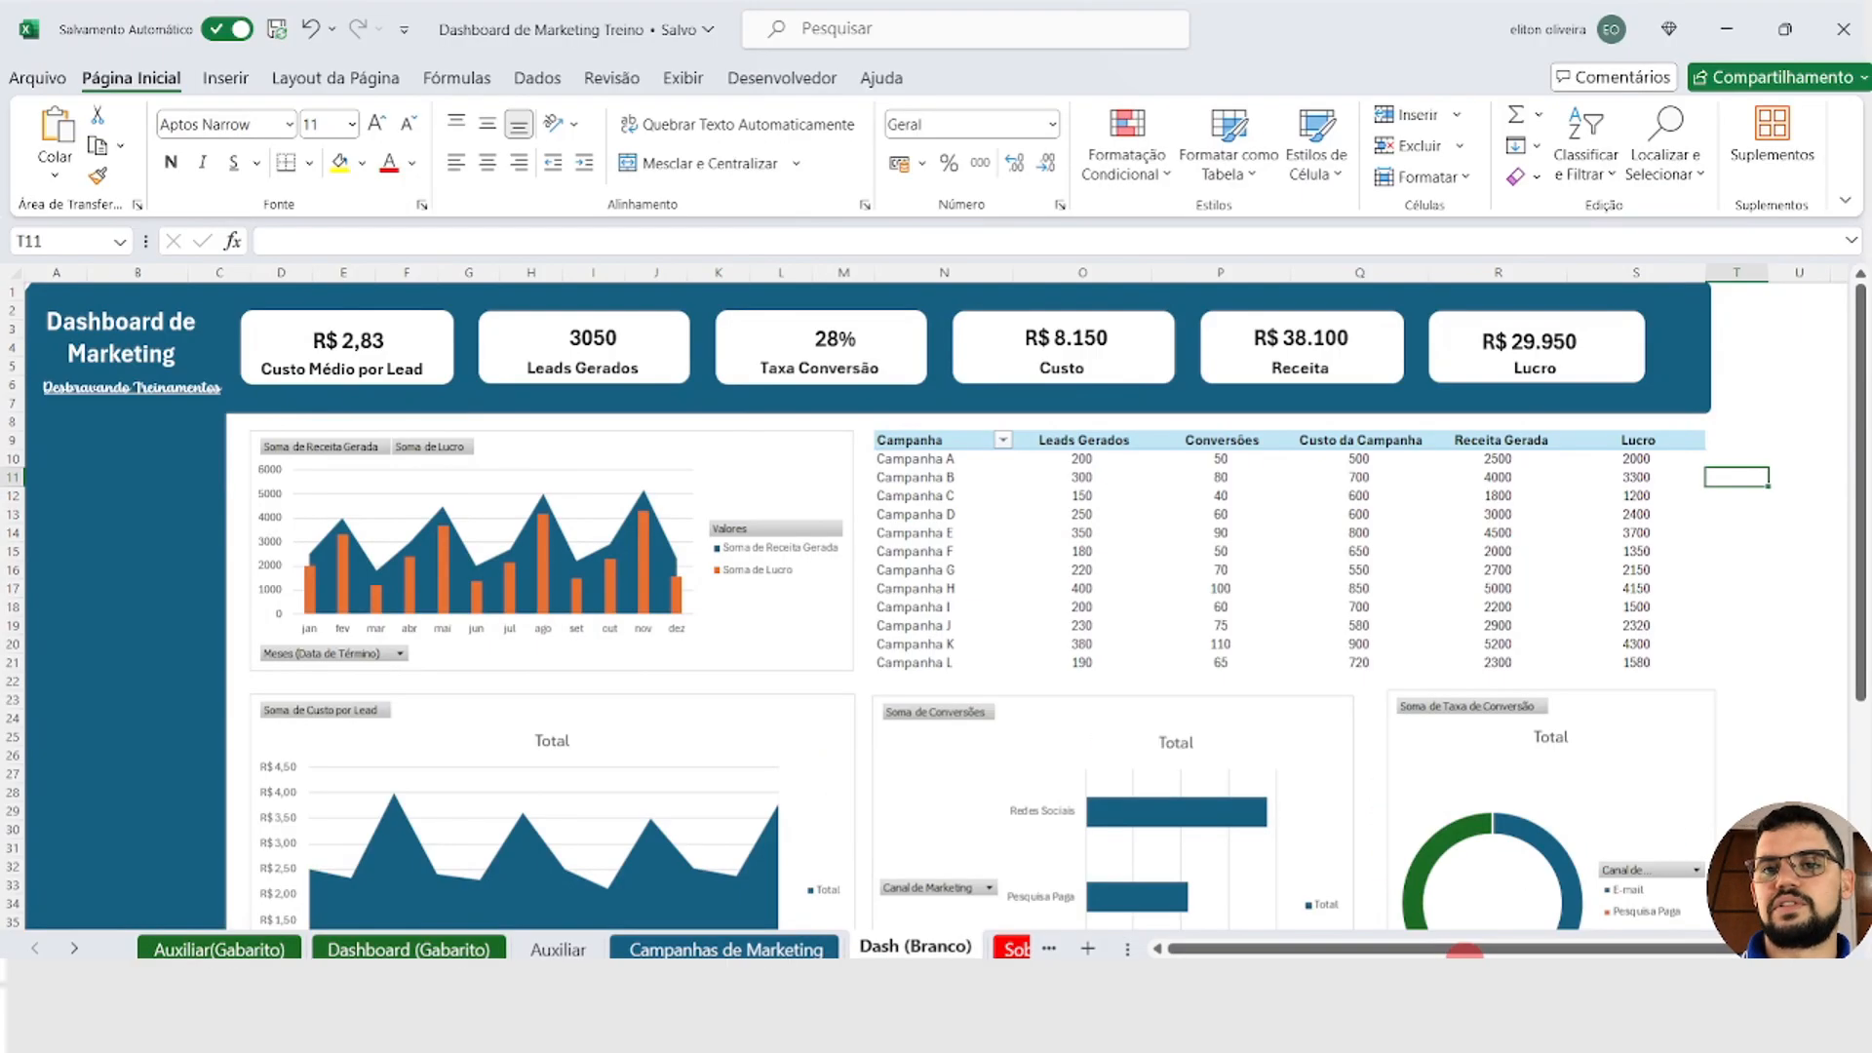
# Step: Hide all field buttons on the revenue and profit combo chart
pyautogui.click(826, 682)
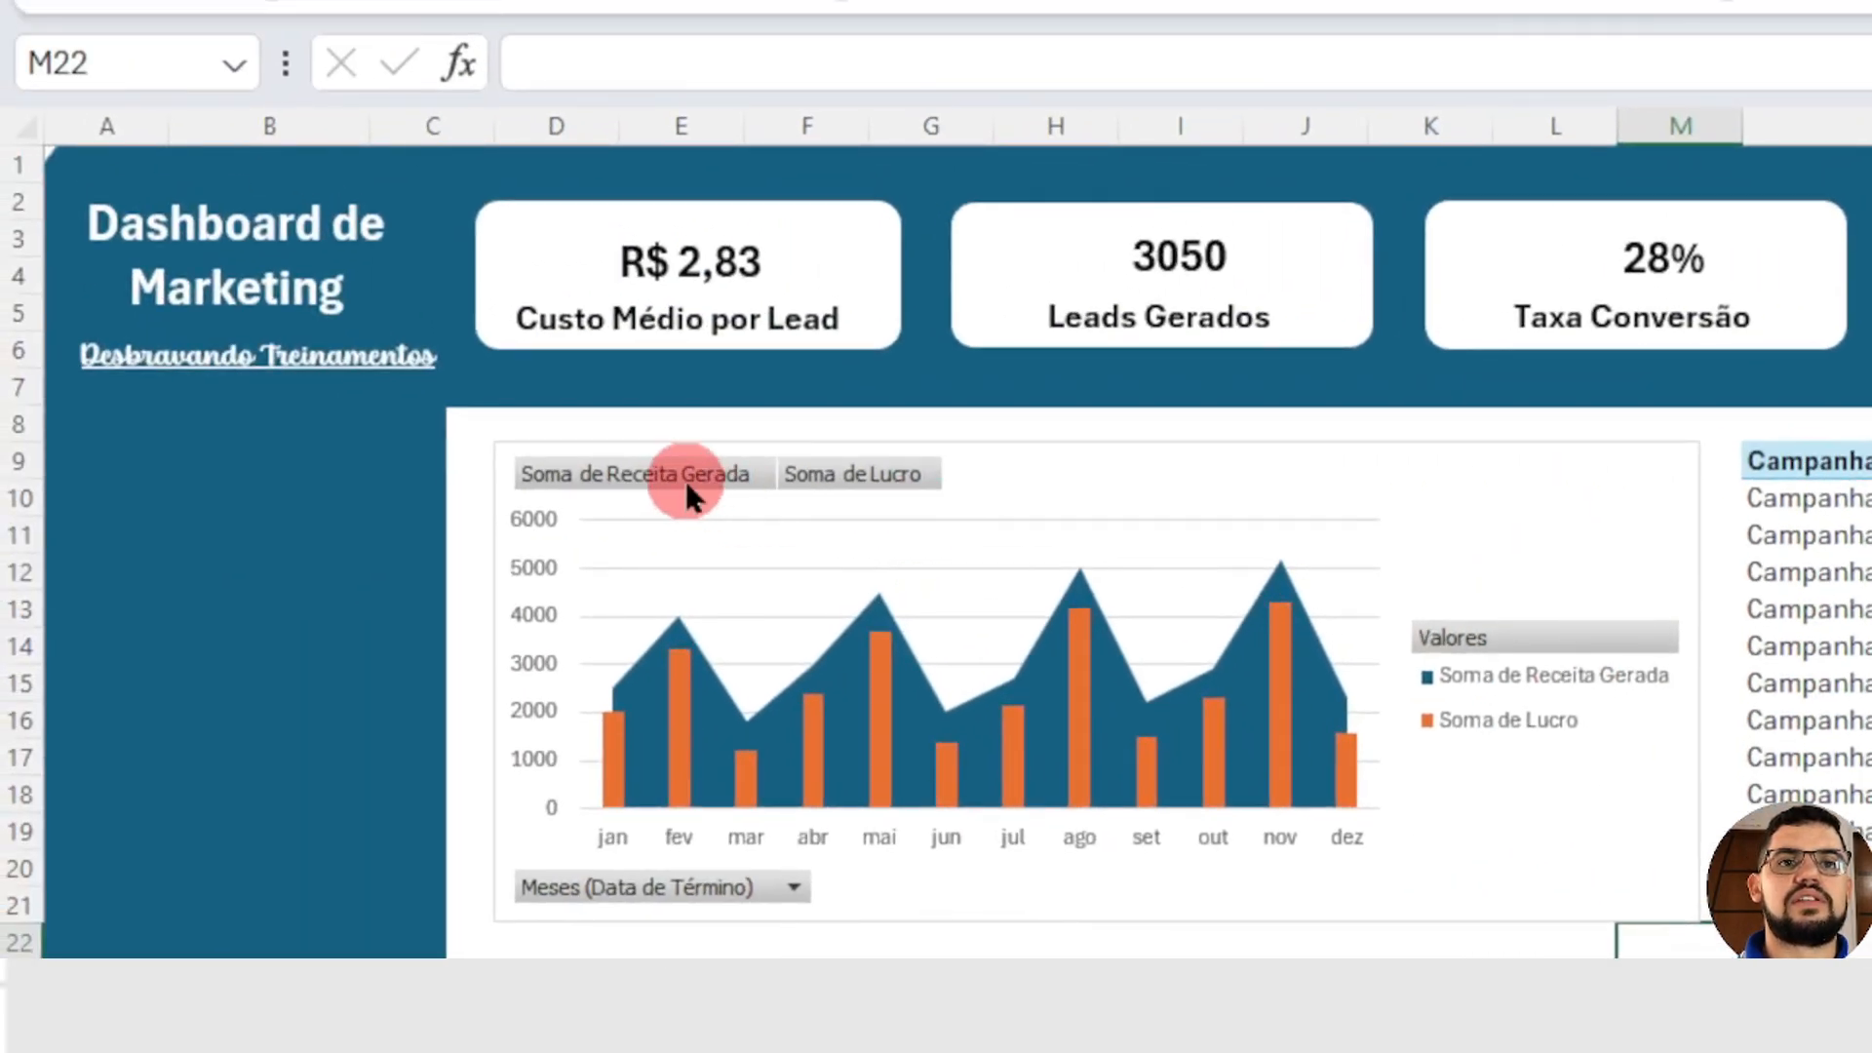
pyautogui.rightClick(687, 478)
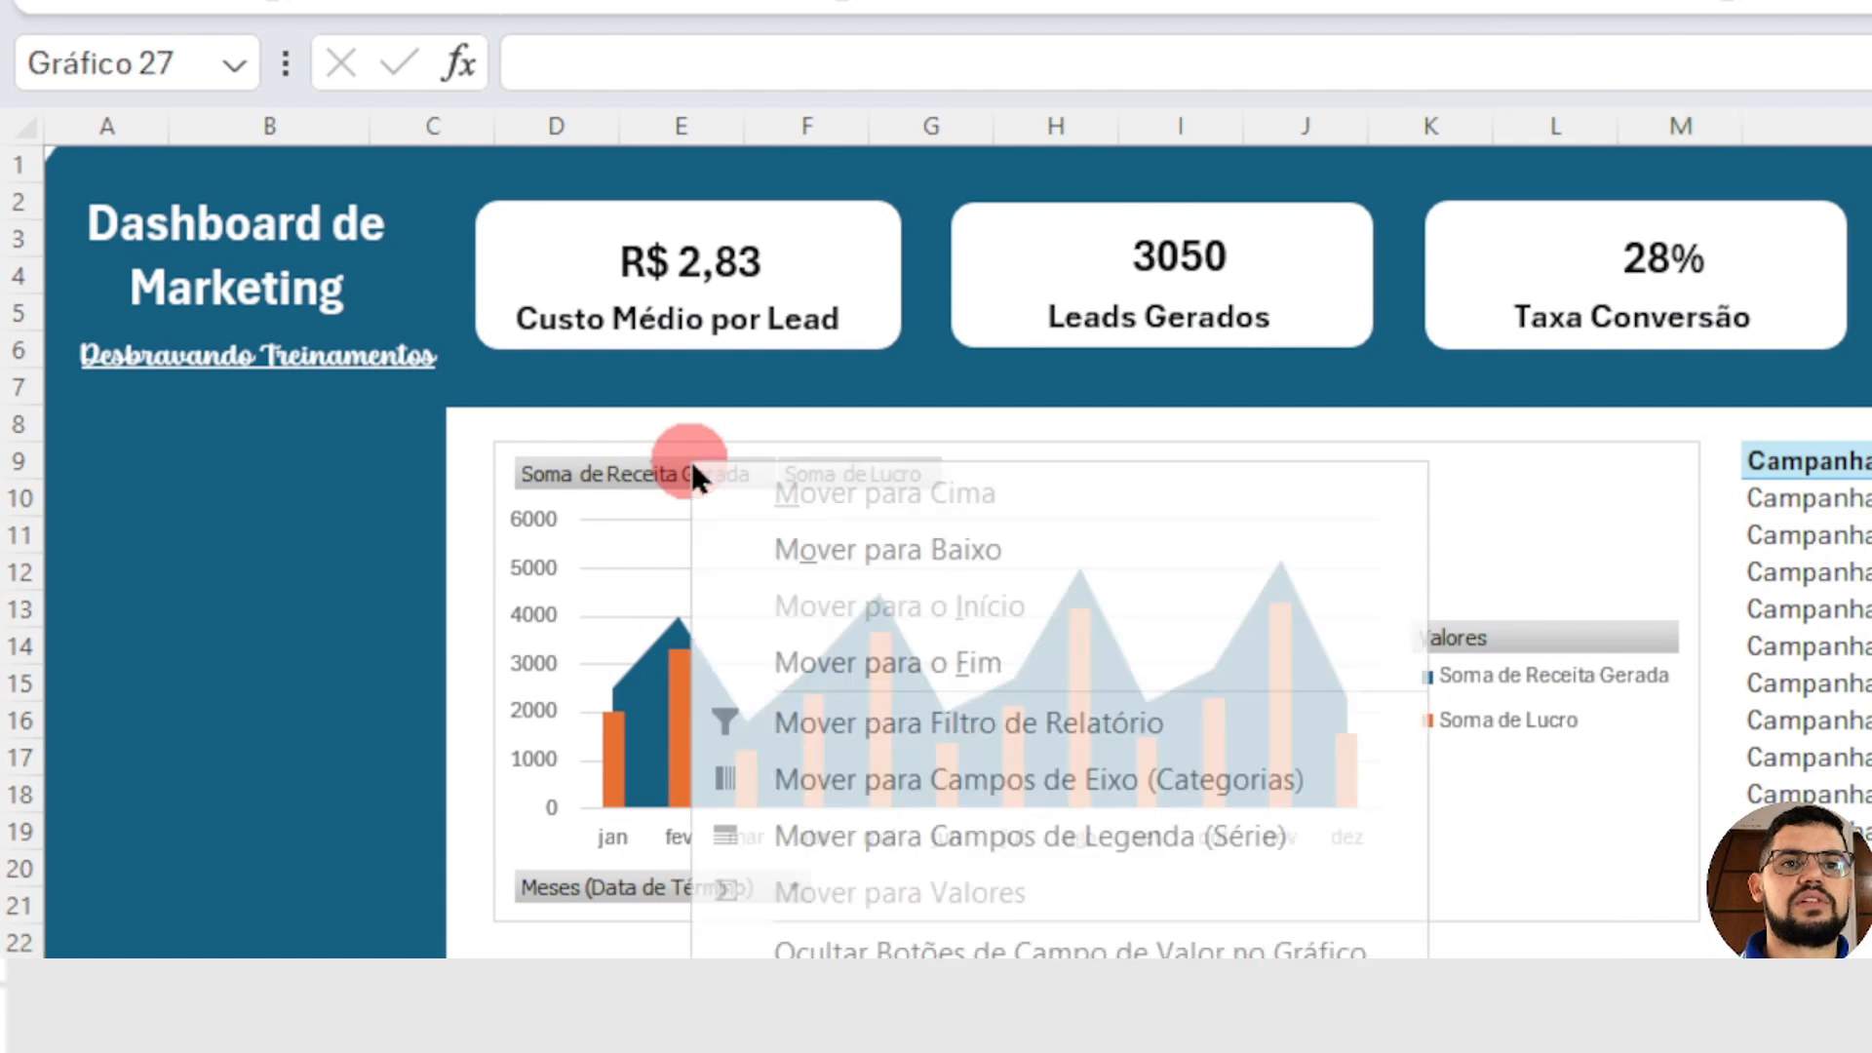
pyautogui.rightClick(673, 472)
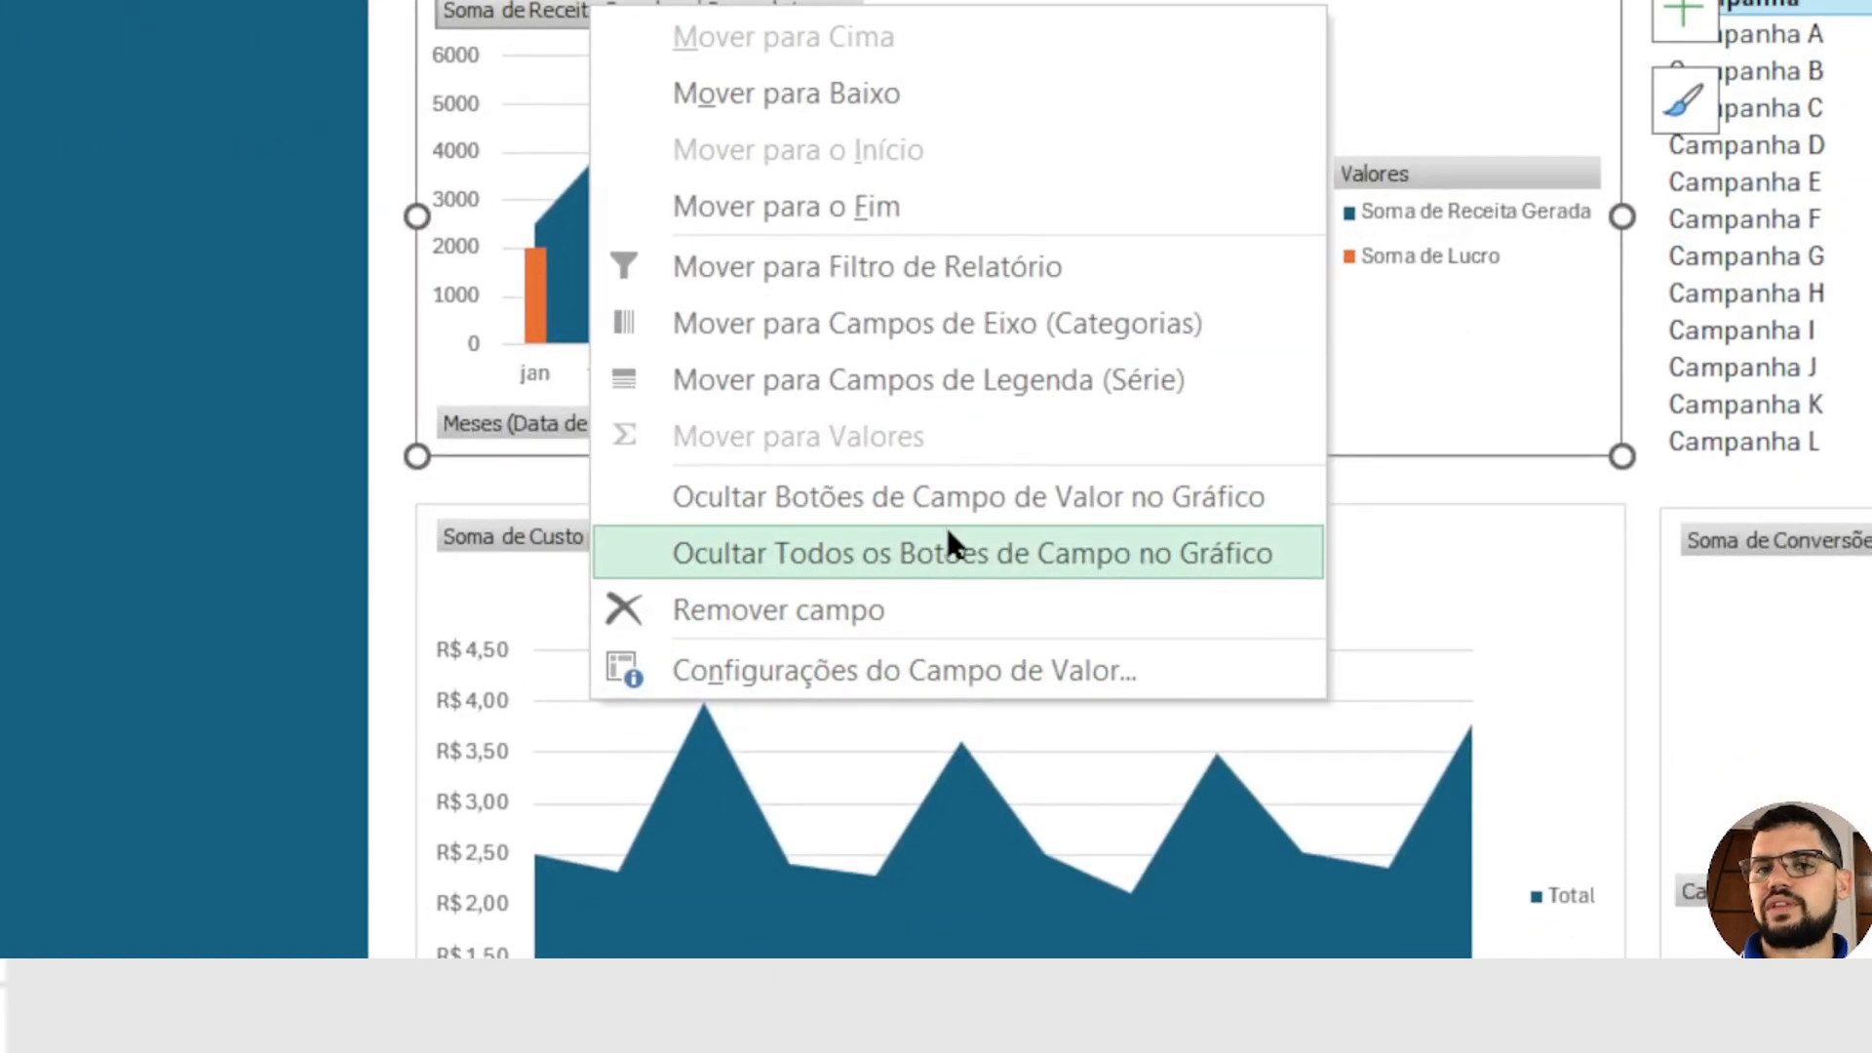
pyautogui.click(947, 534)
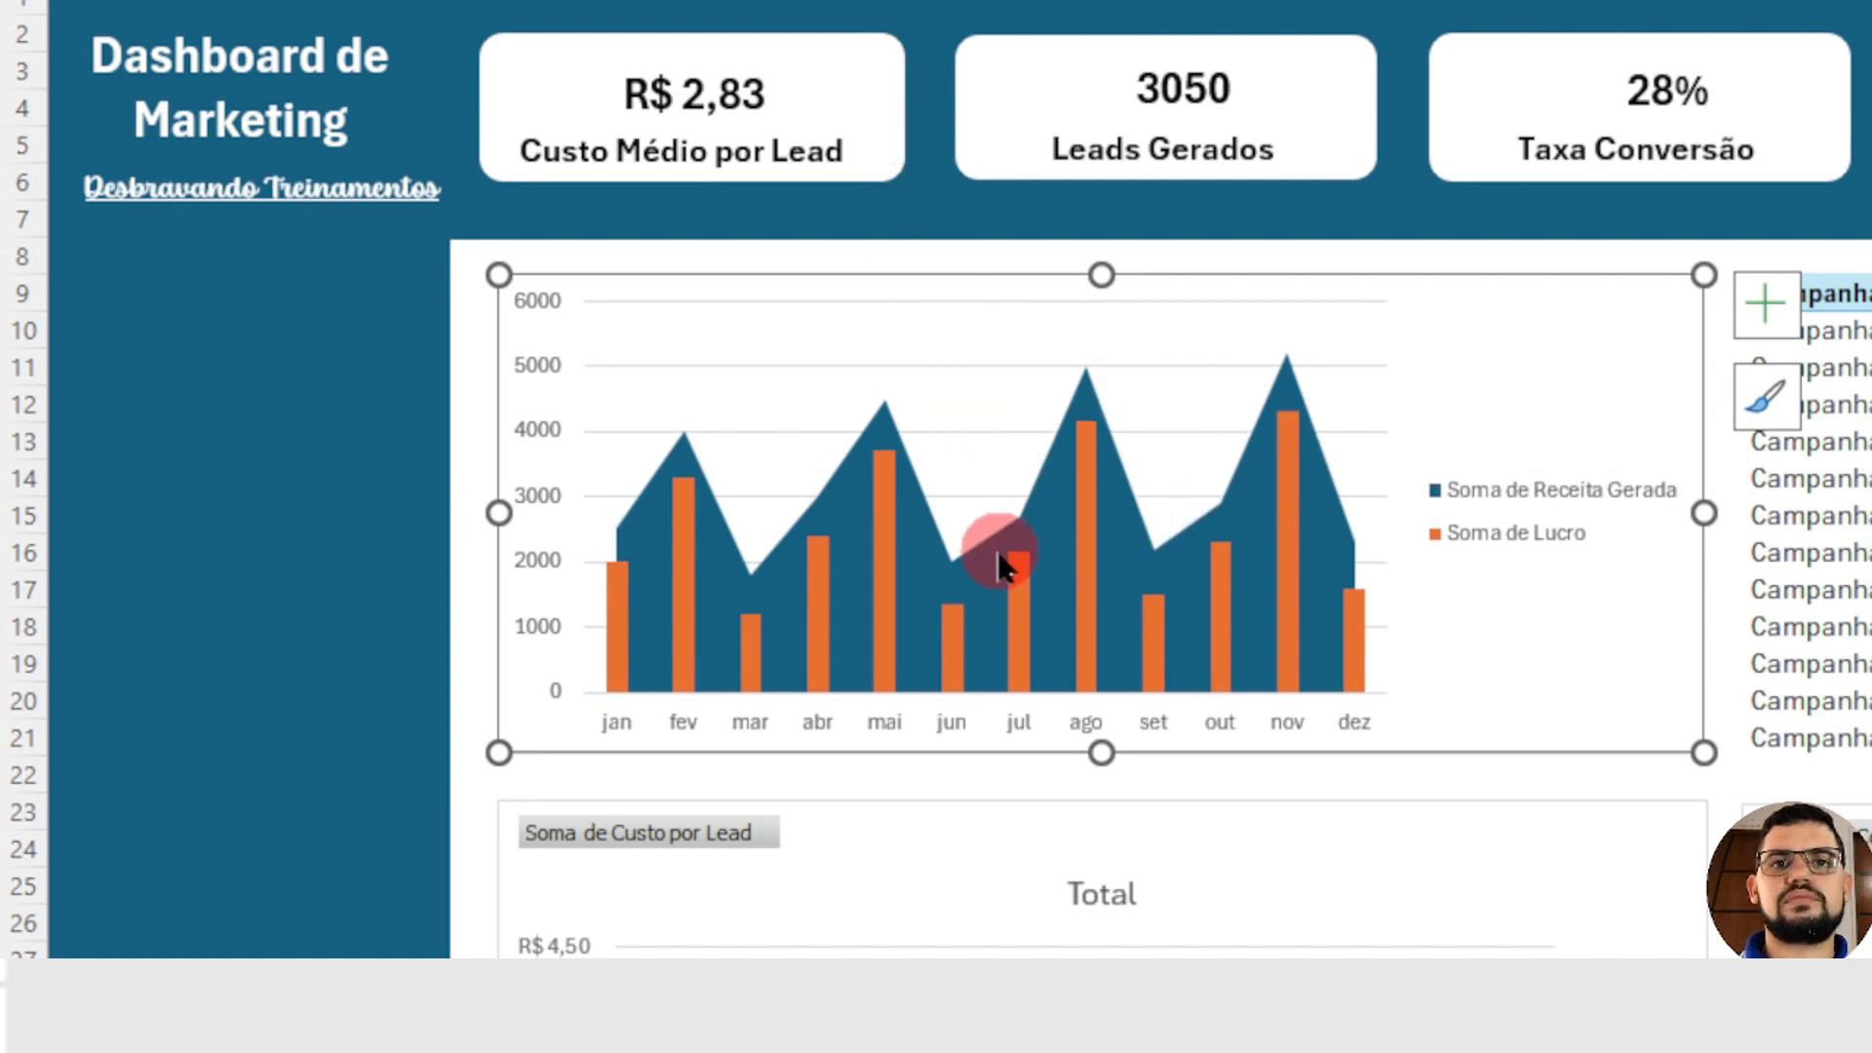
# Step: Fill the Soma de Receita Gerada area series with the theme colour Azul escuro, Texto 2, Mais Claro 90%
pyautogui.click(1017, 527)
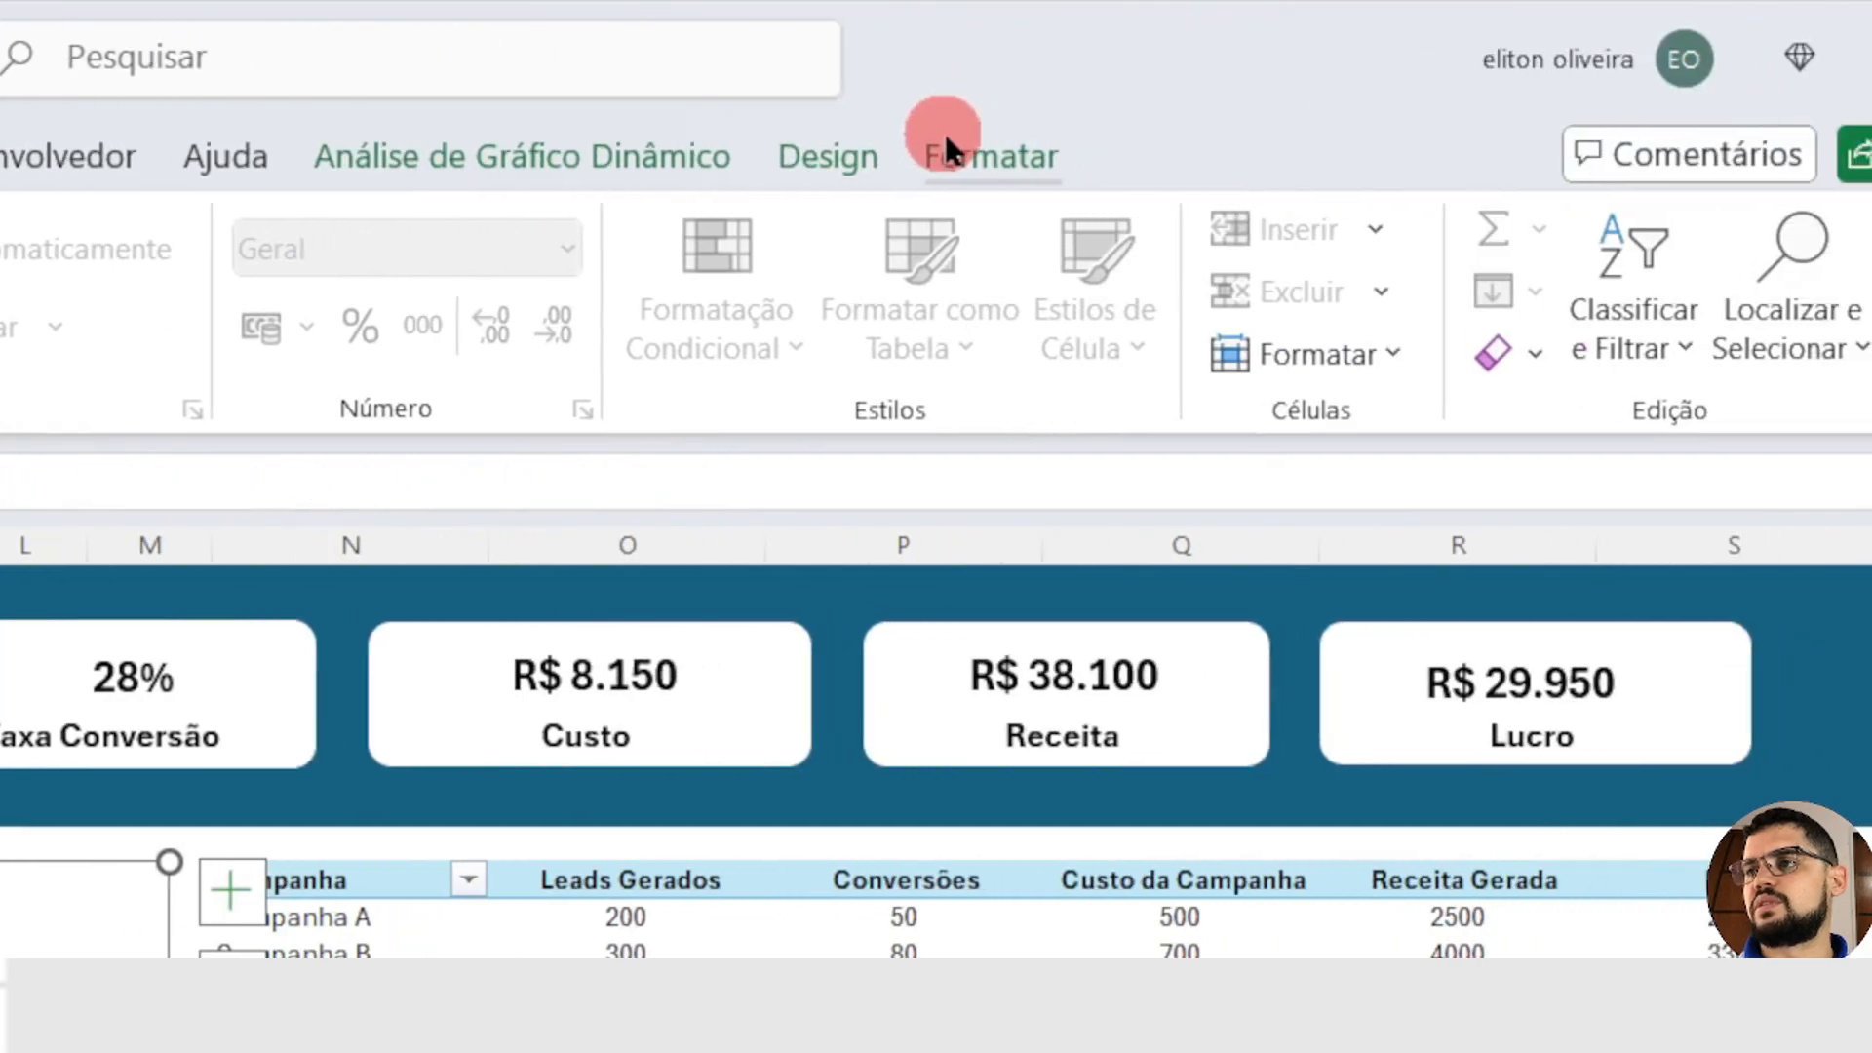
pyautogui.click(836, 159)
pyautogui.click(1036, 166)
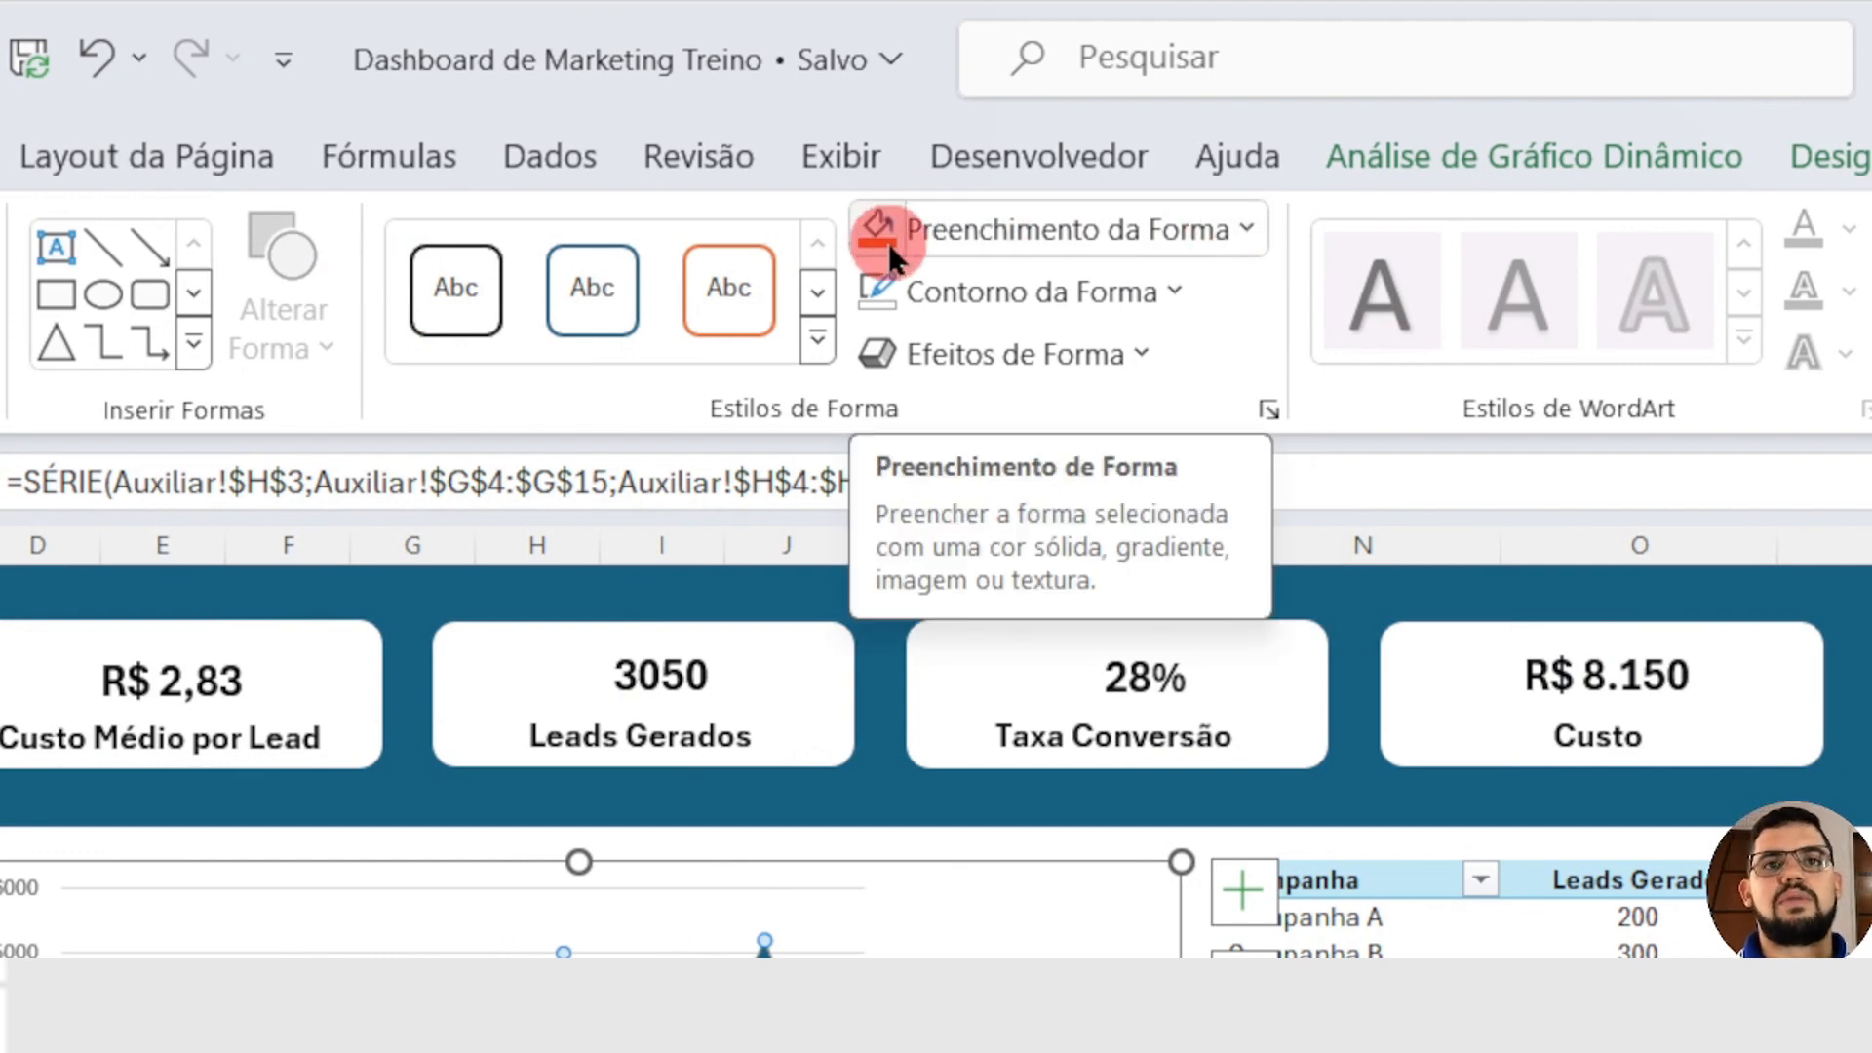
pyautogui.click(1245, 230)
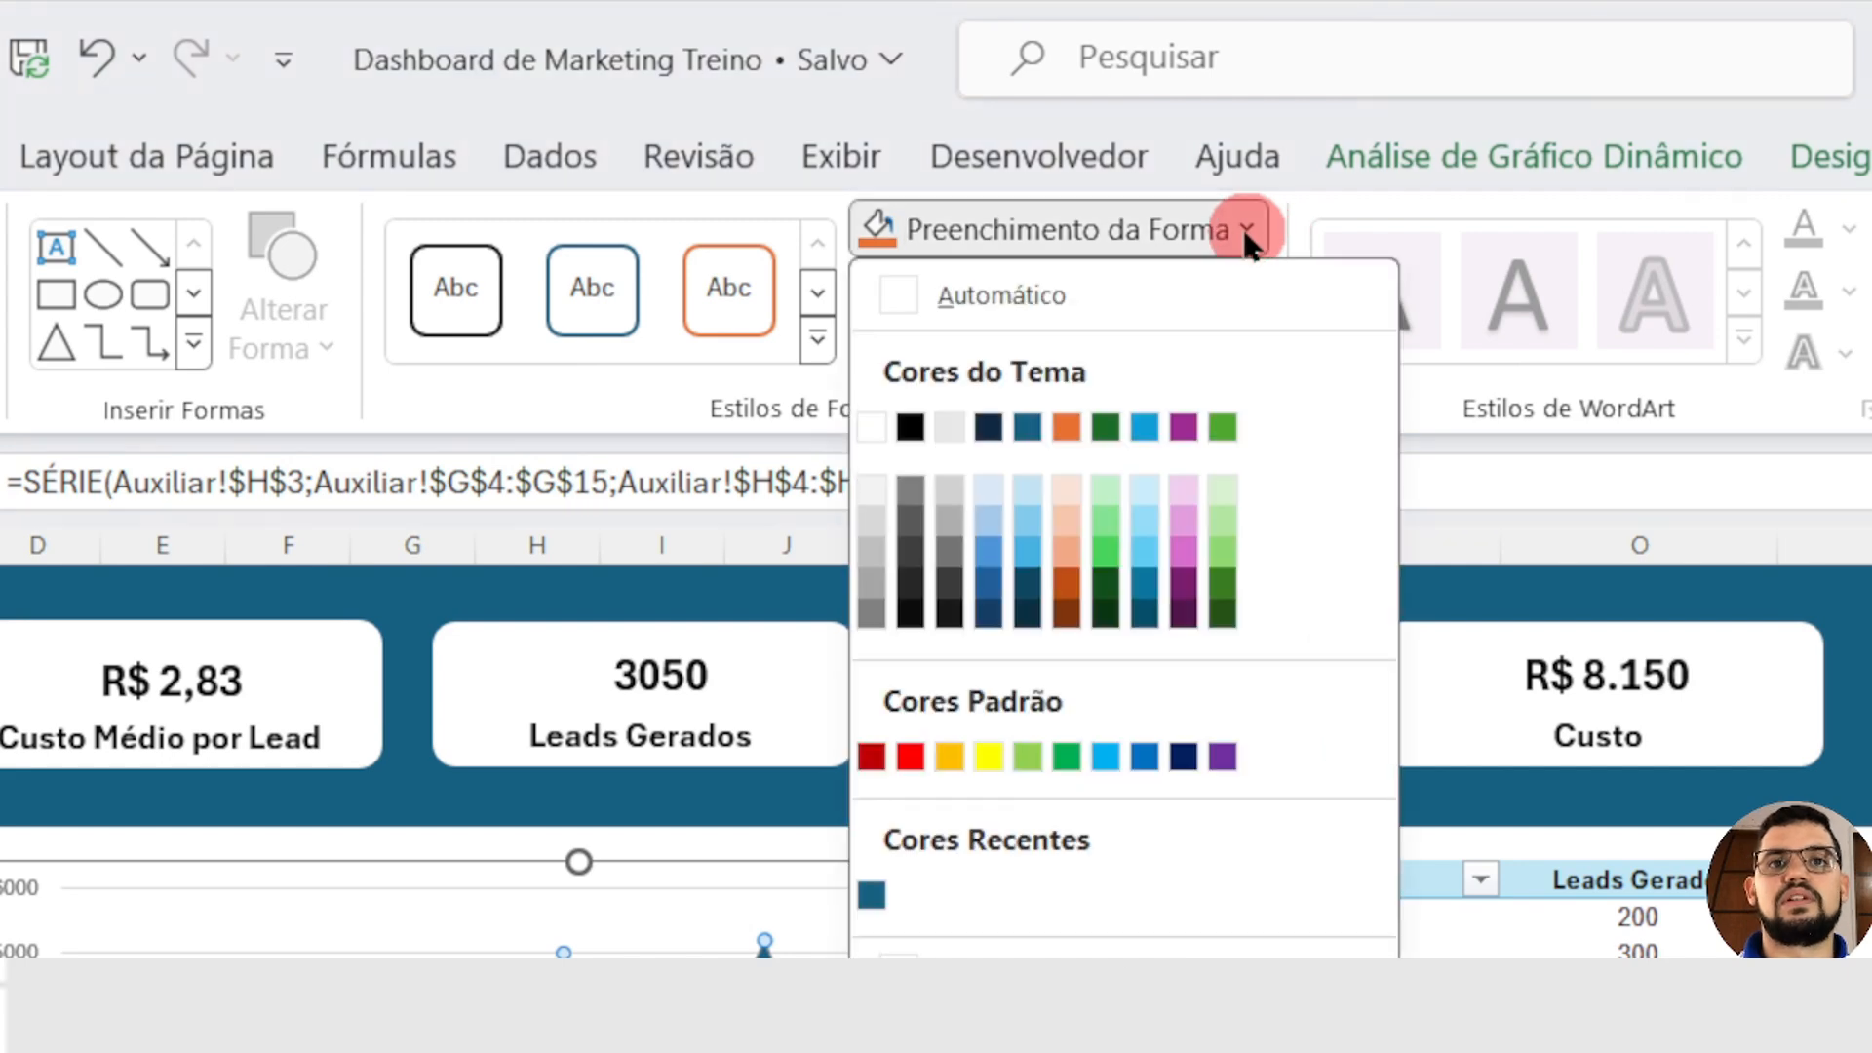
pyautogui.click(982, 483)
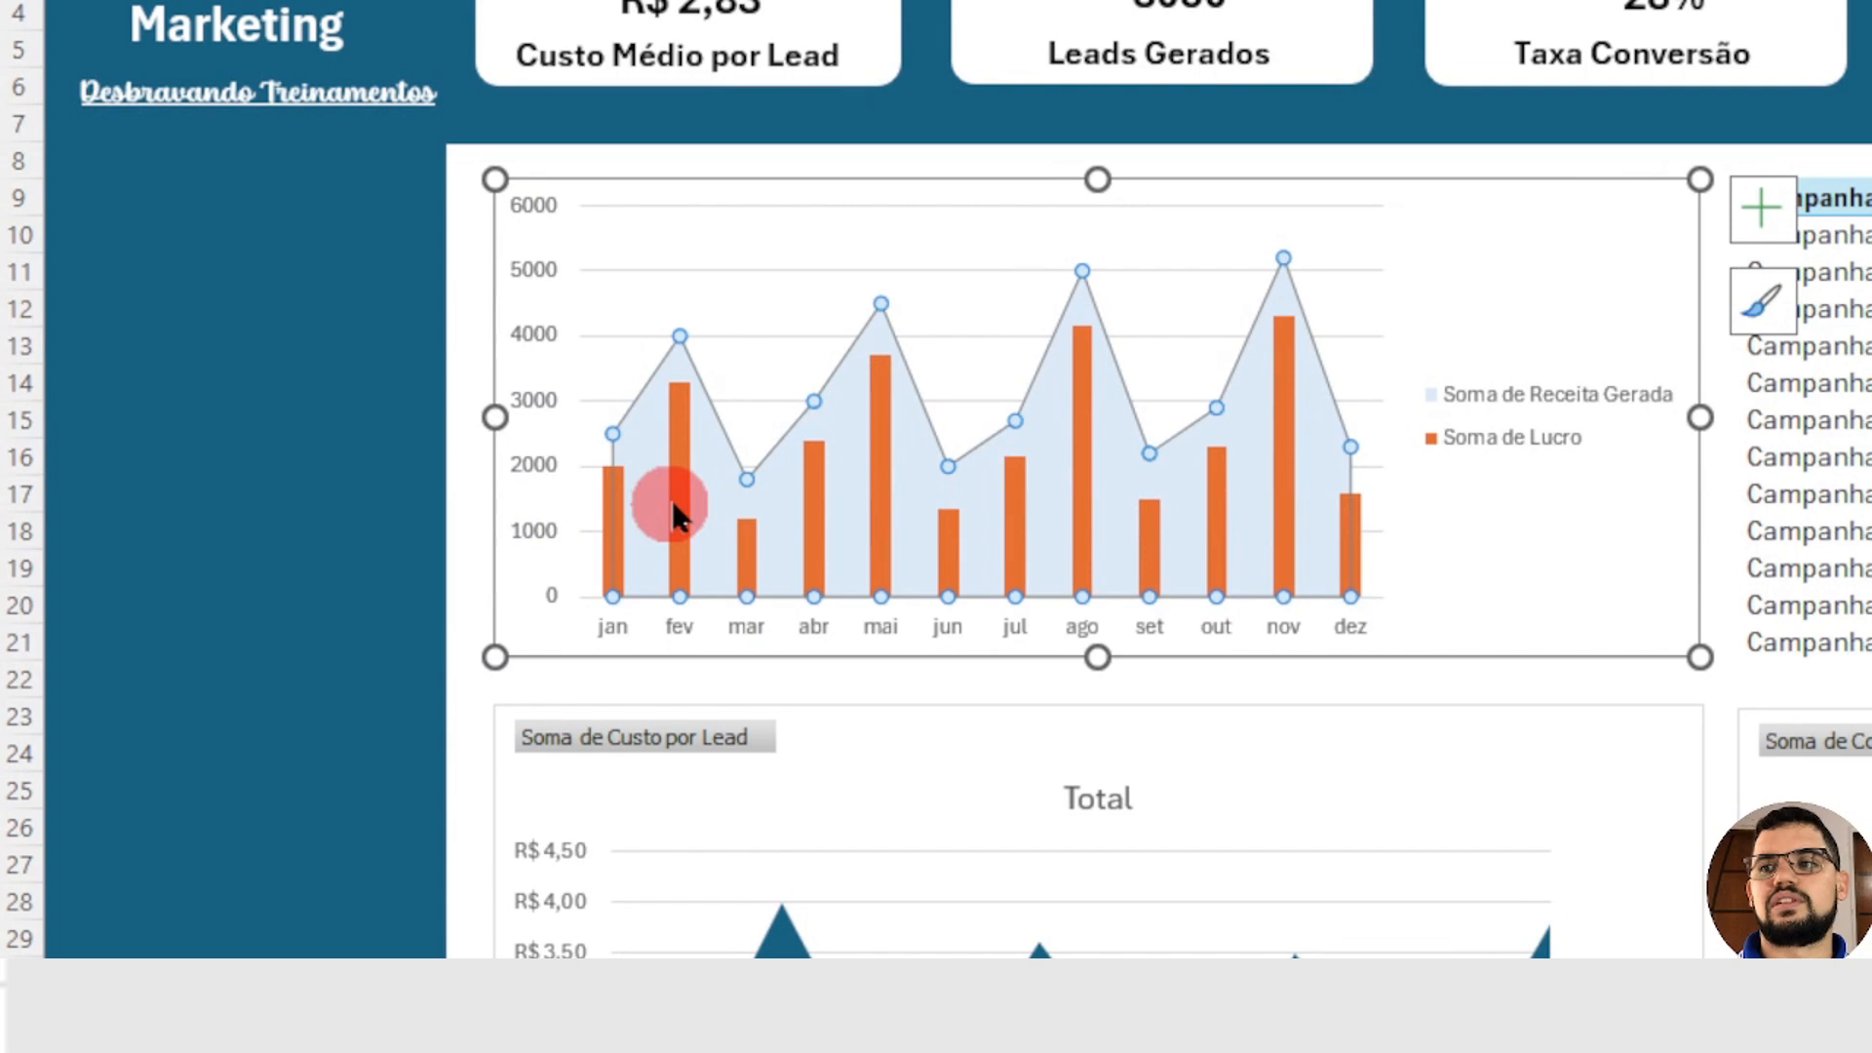
# Step: Fill the Soma de Lucro columns with the darkest shade of the dark-blue Texto 2 theme colour
pyautogui.click(673, 505)
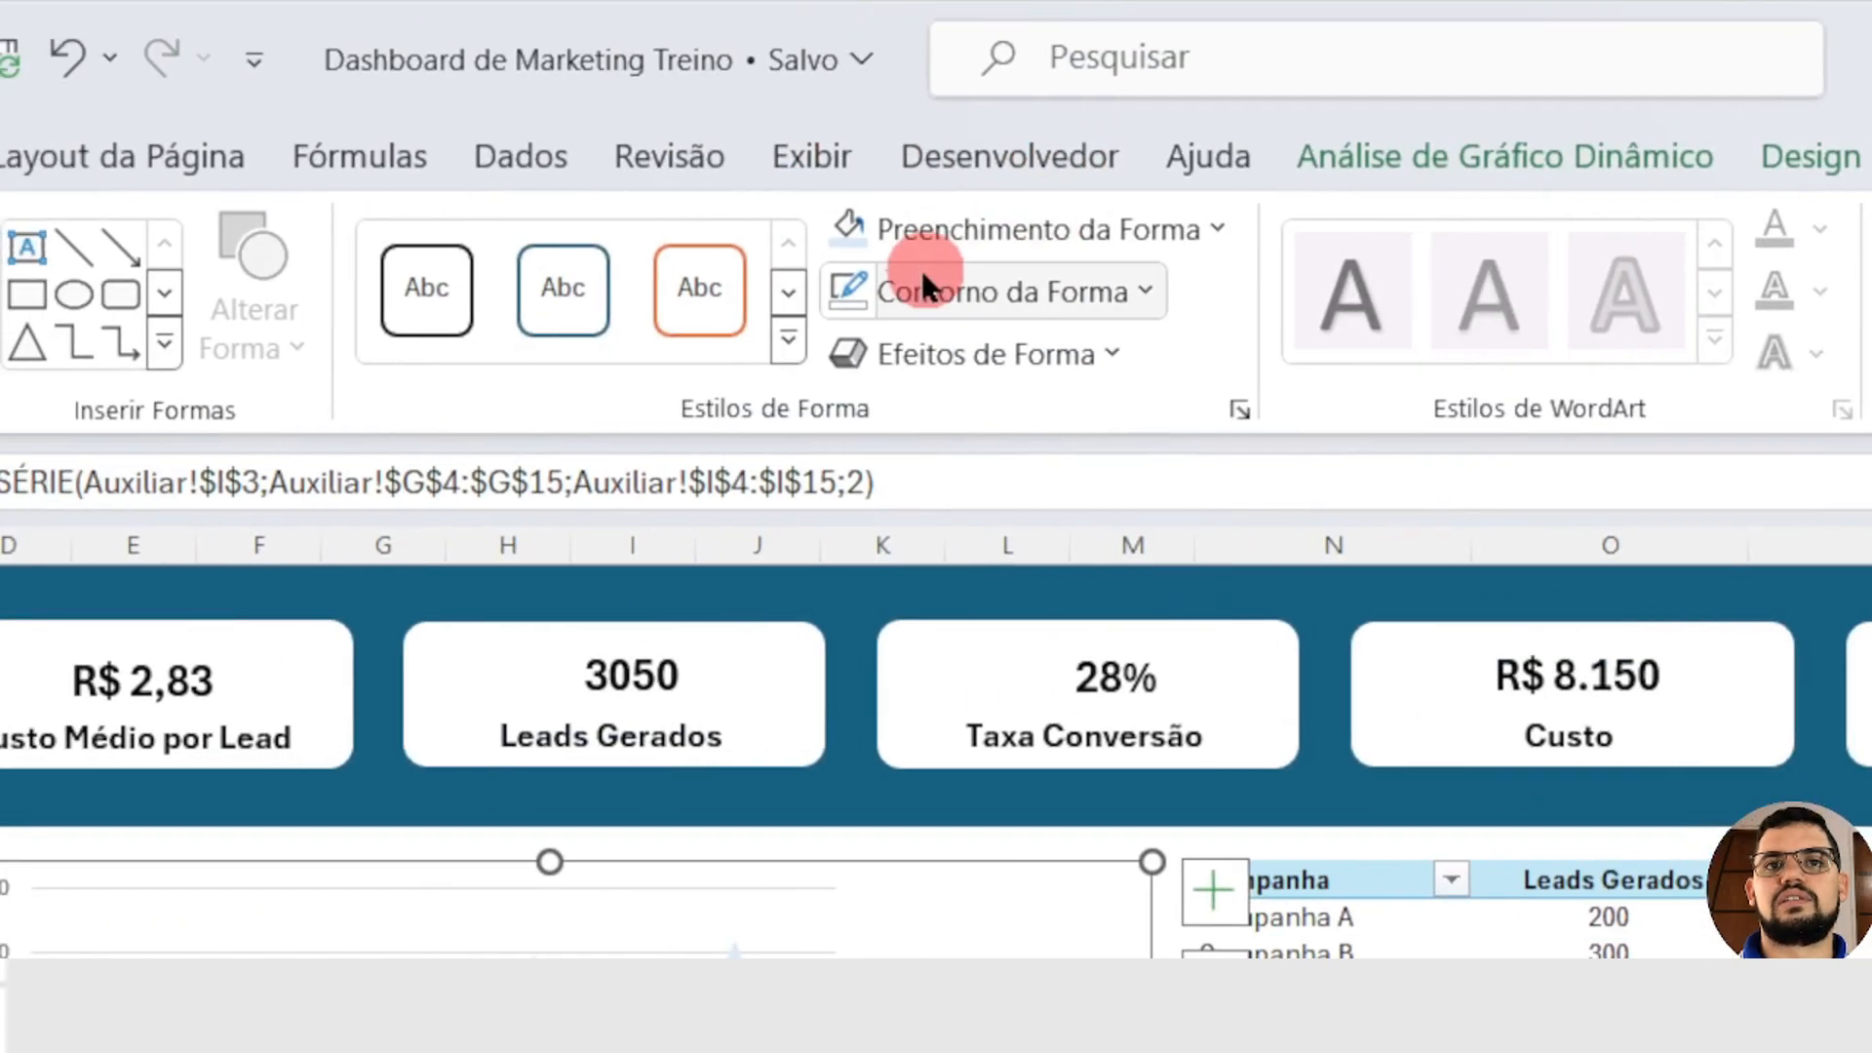
pyautogui.click(1220, 226)
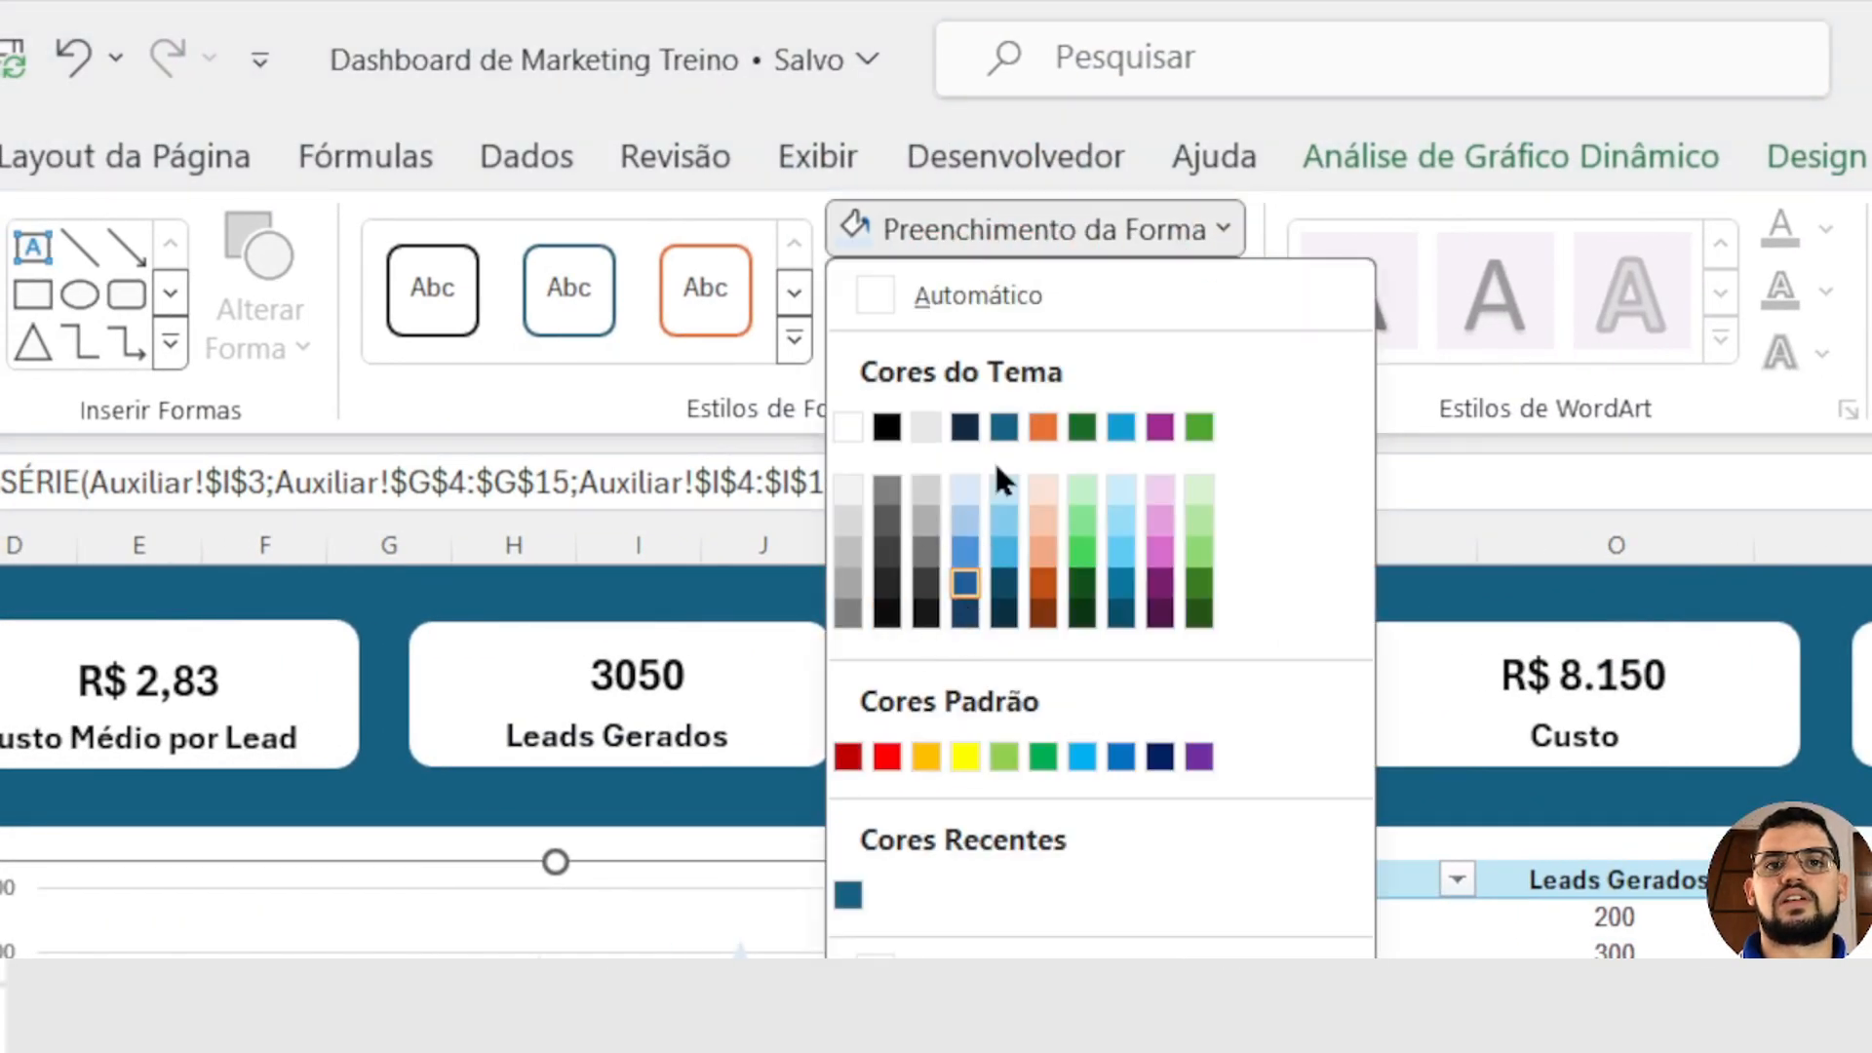
pyautogui.click(965, 614)
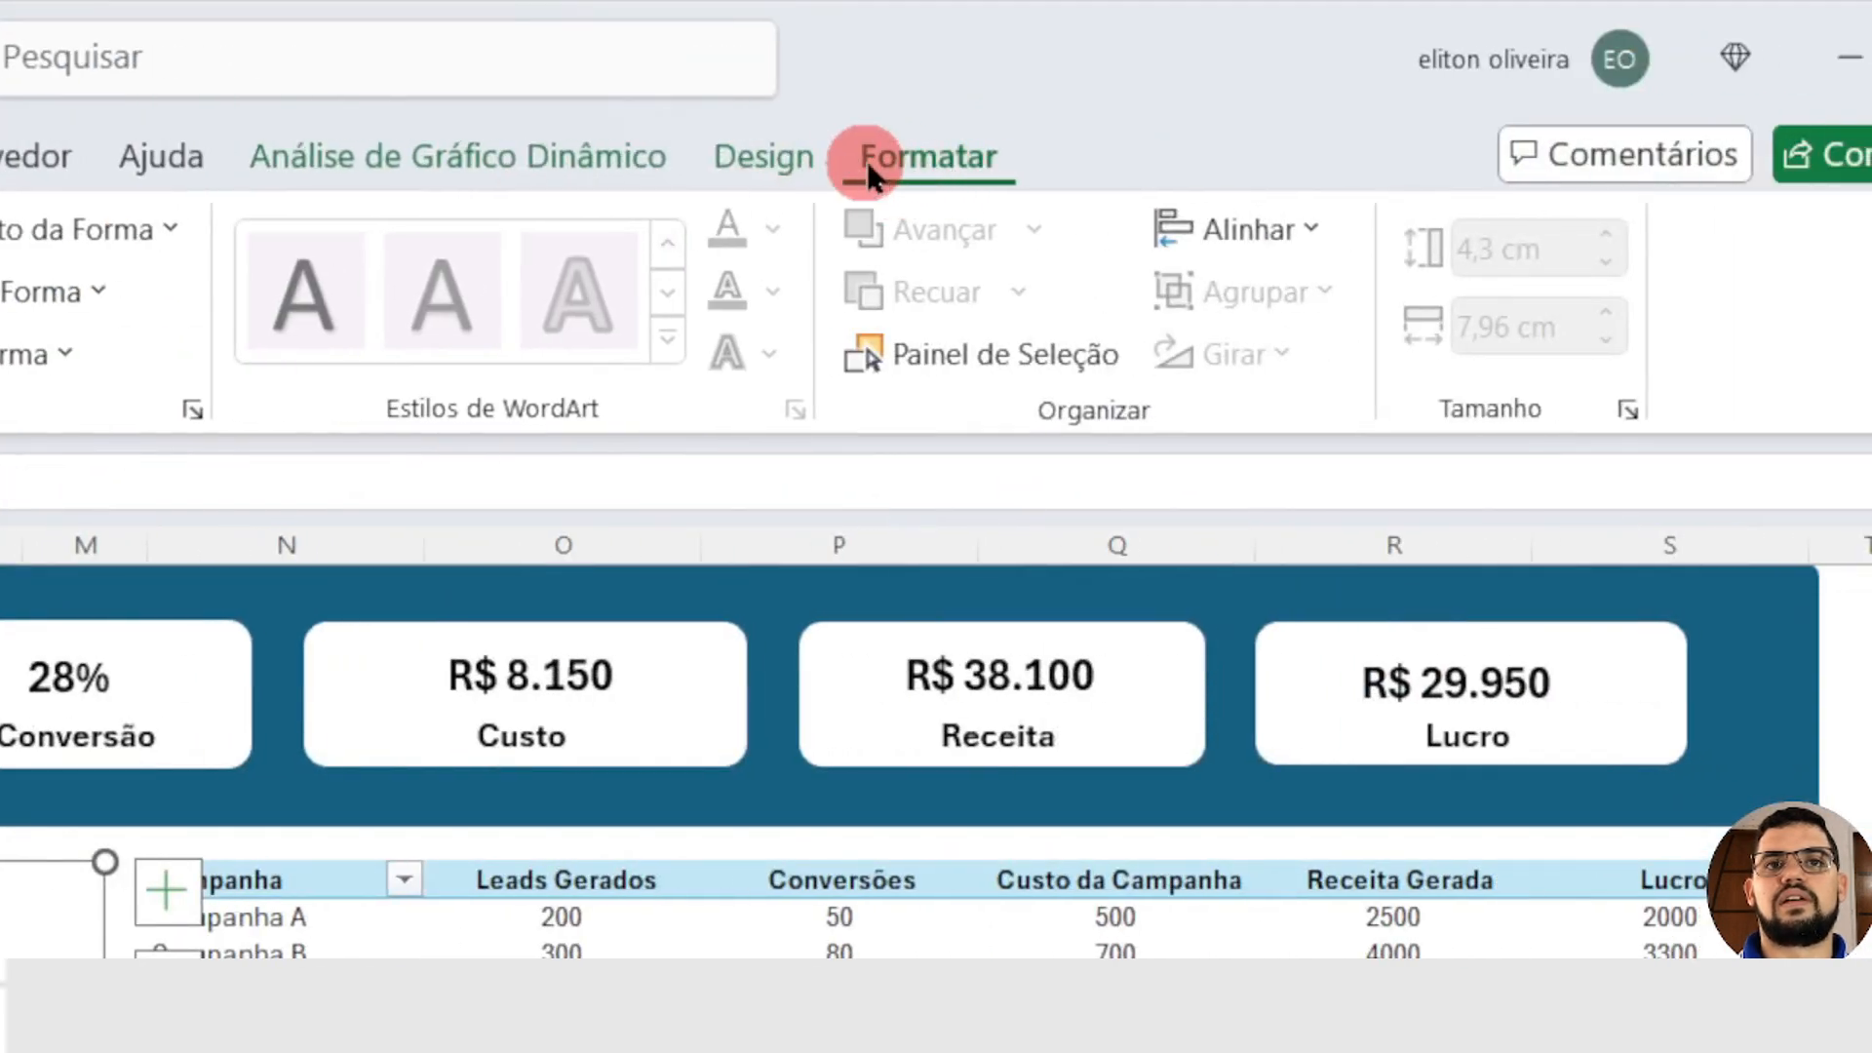
# Step: Apply the quick layout with a title above the plot and a legend below it to the combo chart
pyautogui.click(770, 156)
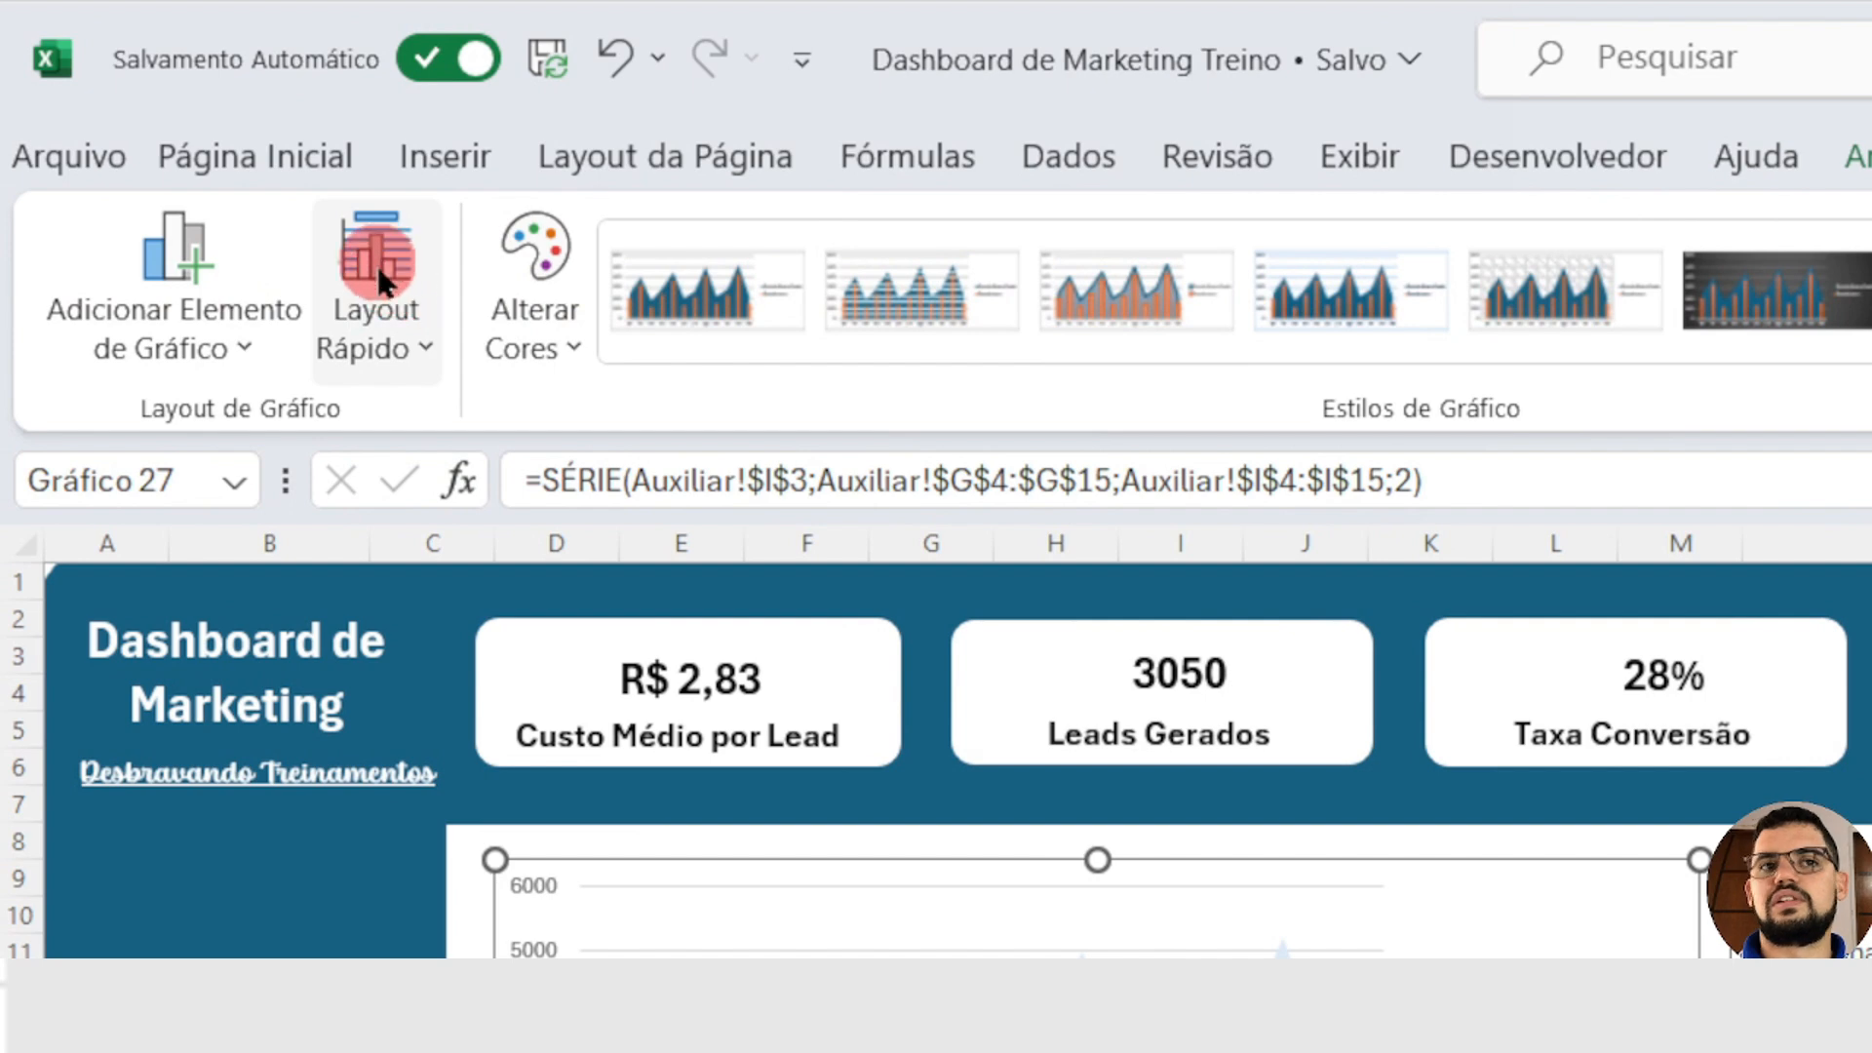
pyautogui.click(427, 353)
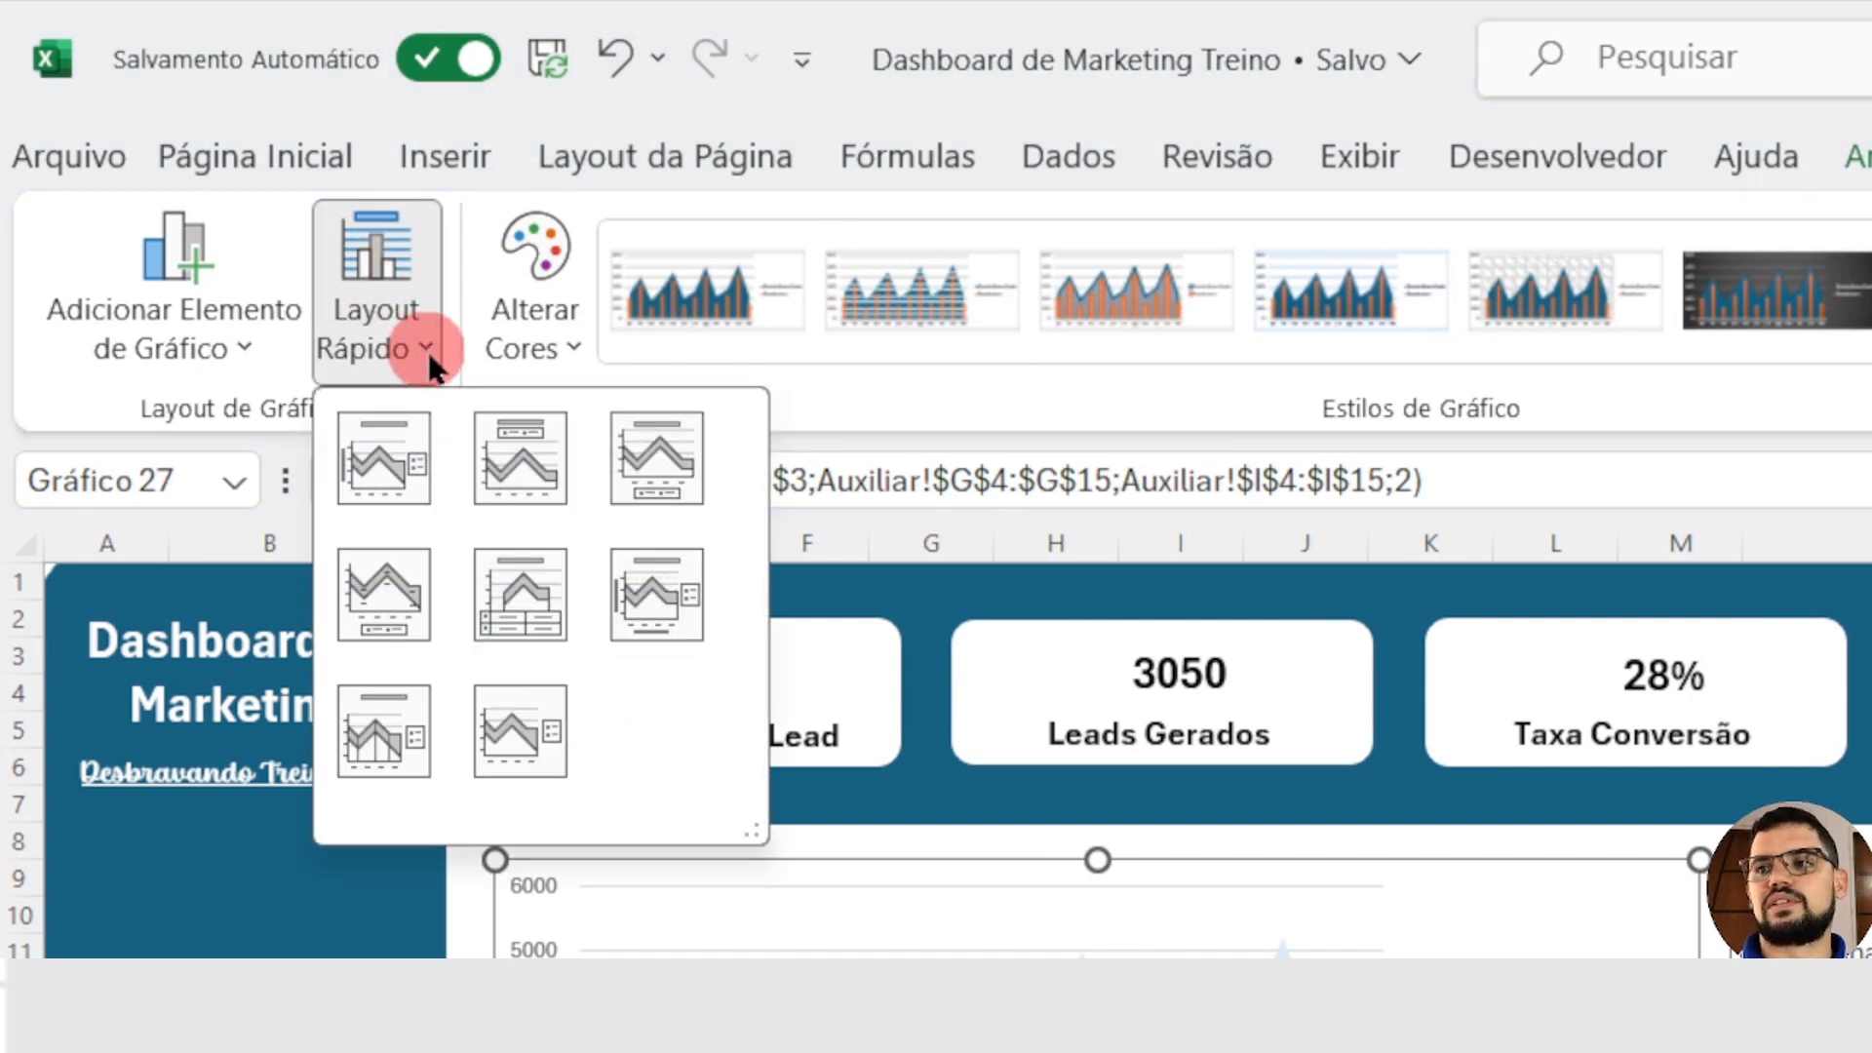
pyautogui.click(651, 454)
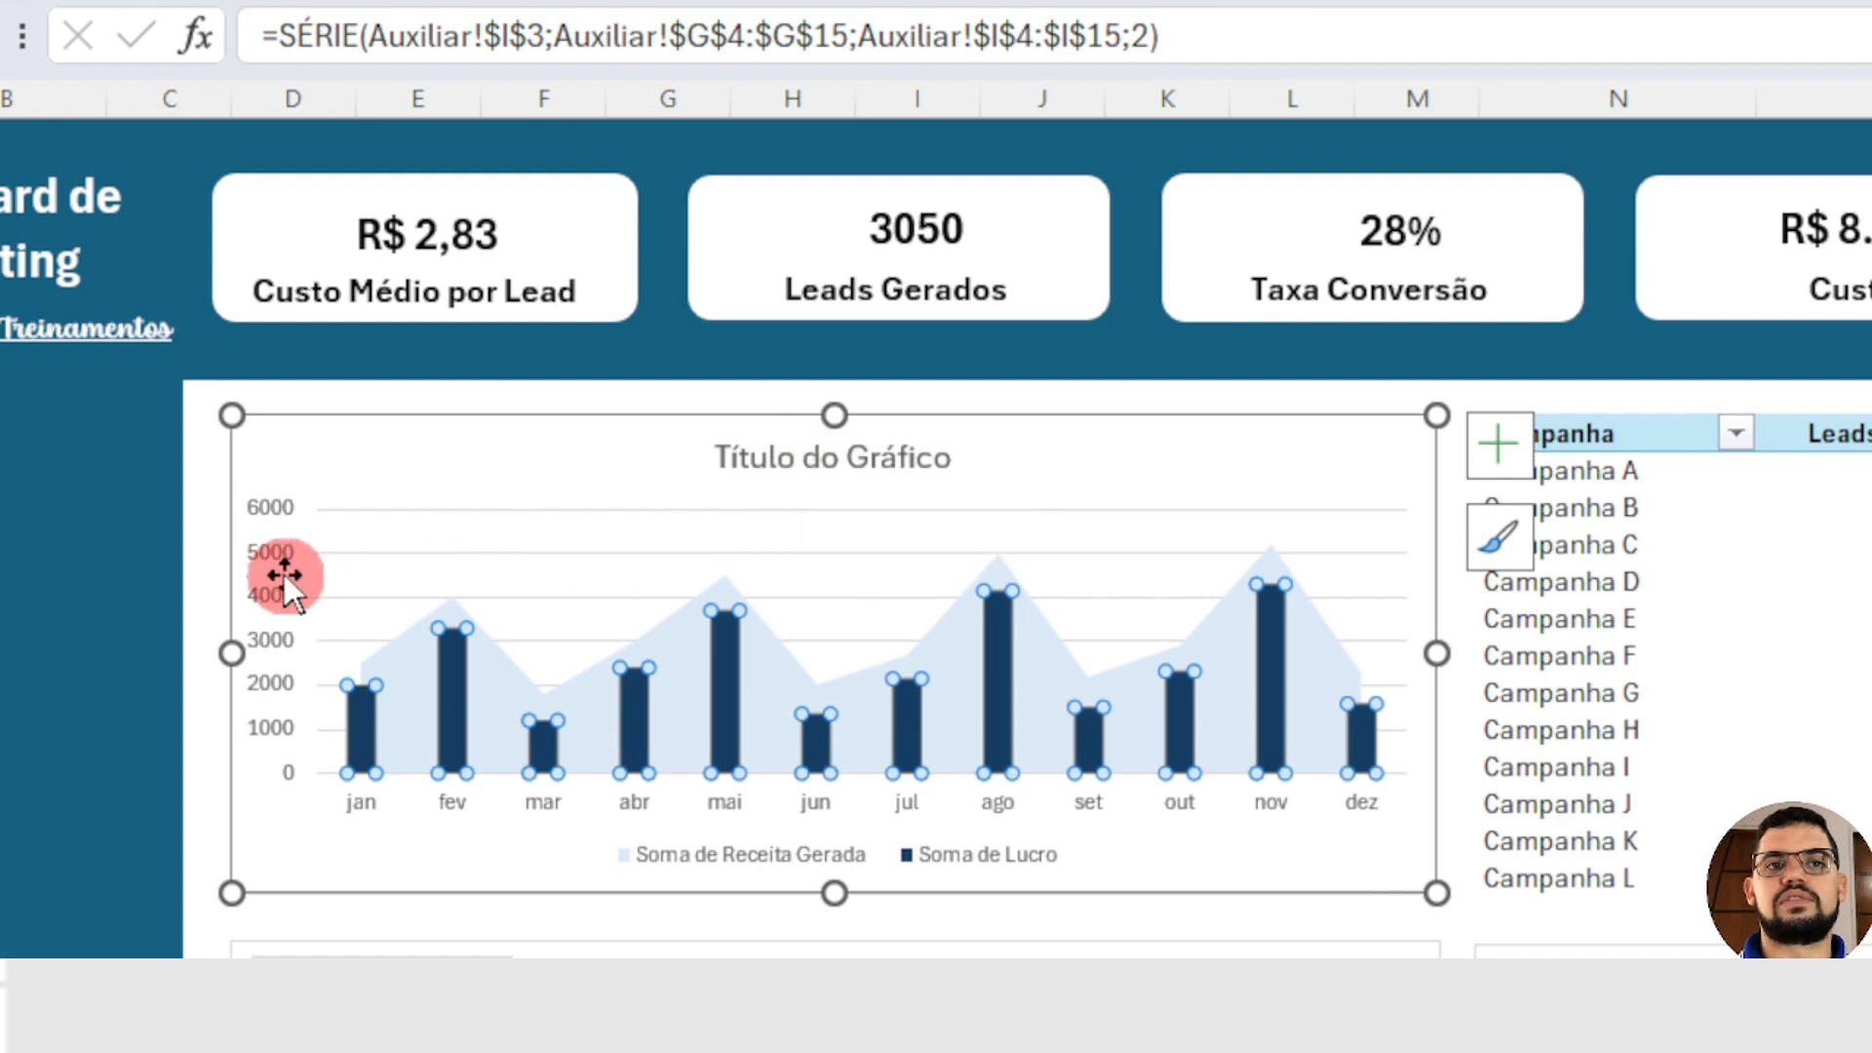
# Step: Delete the horizontal gridlines and the vertical value axis from the revenue and profit chart
pyautogui.click(423, 550)
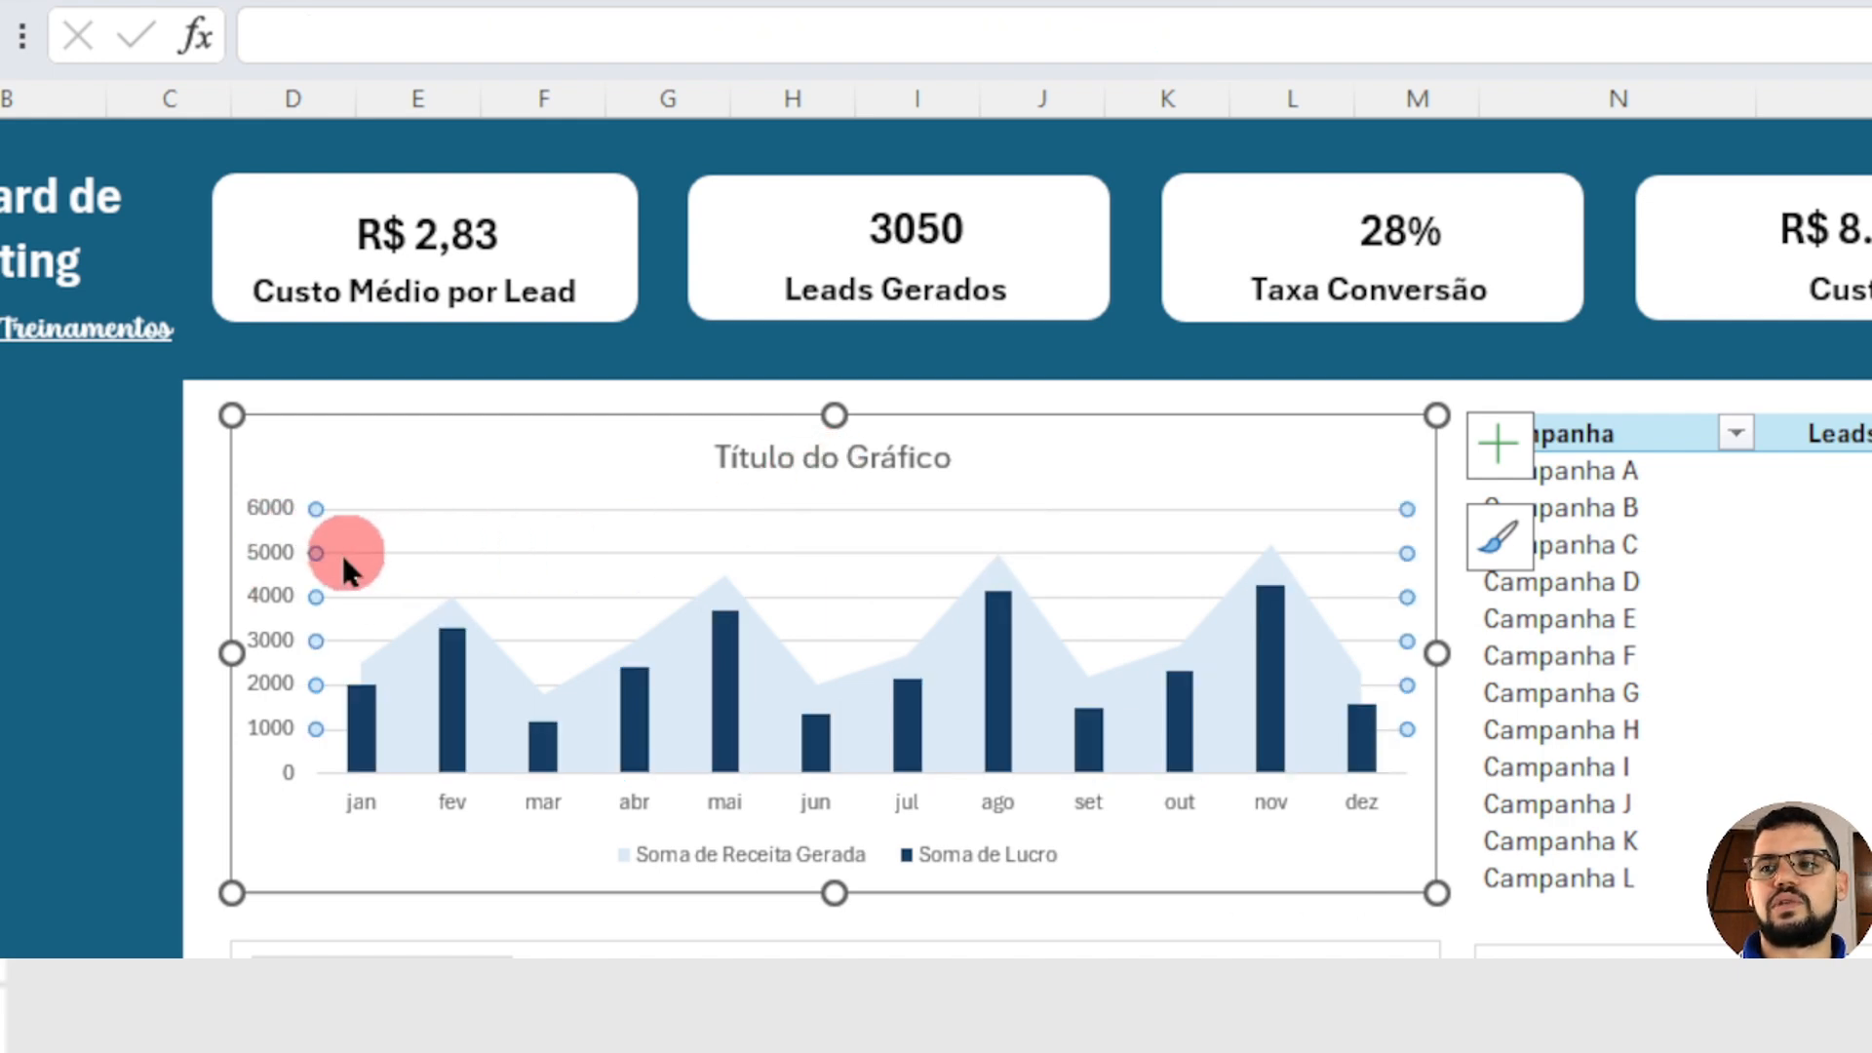
pyautogui.click(465, 557)
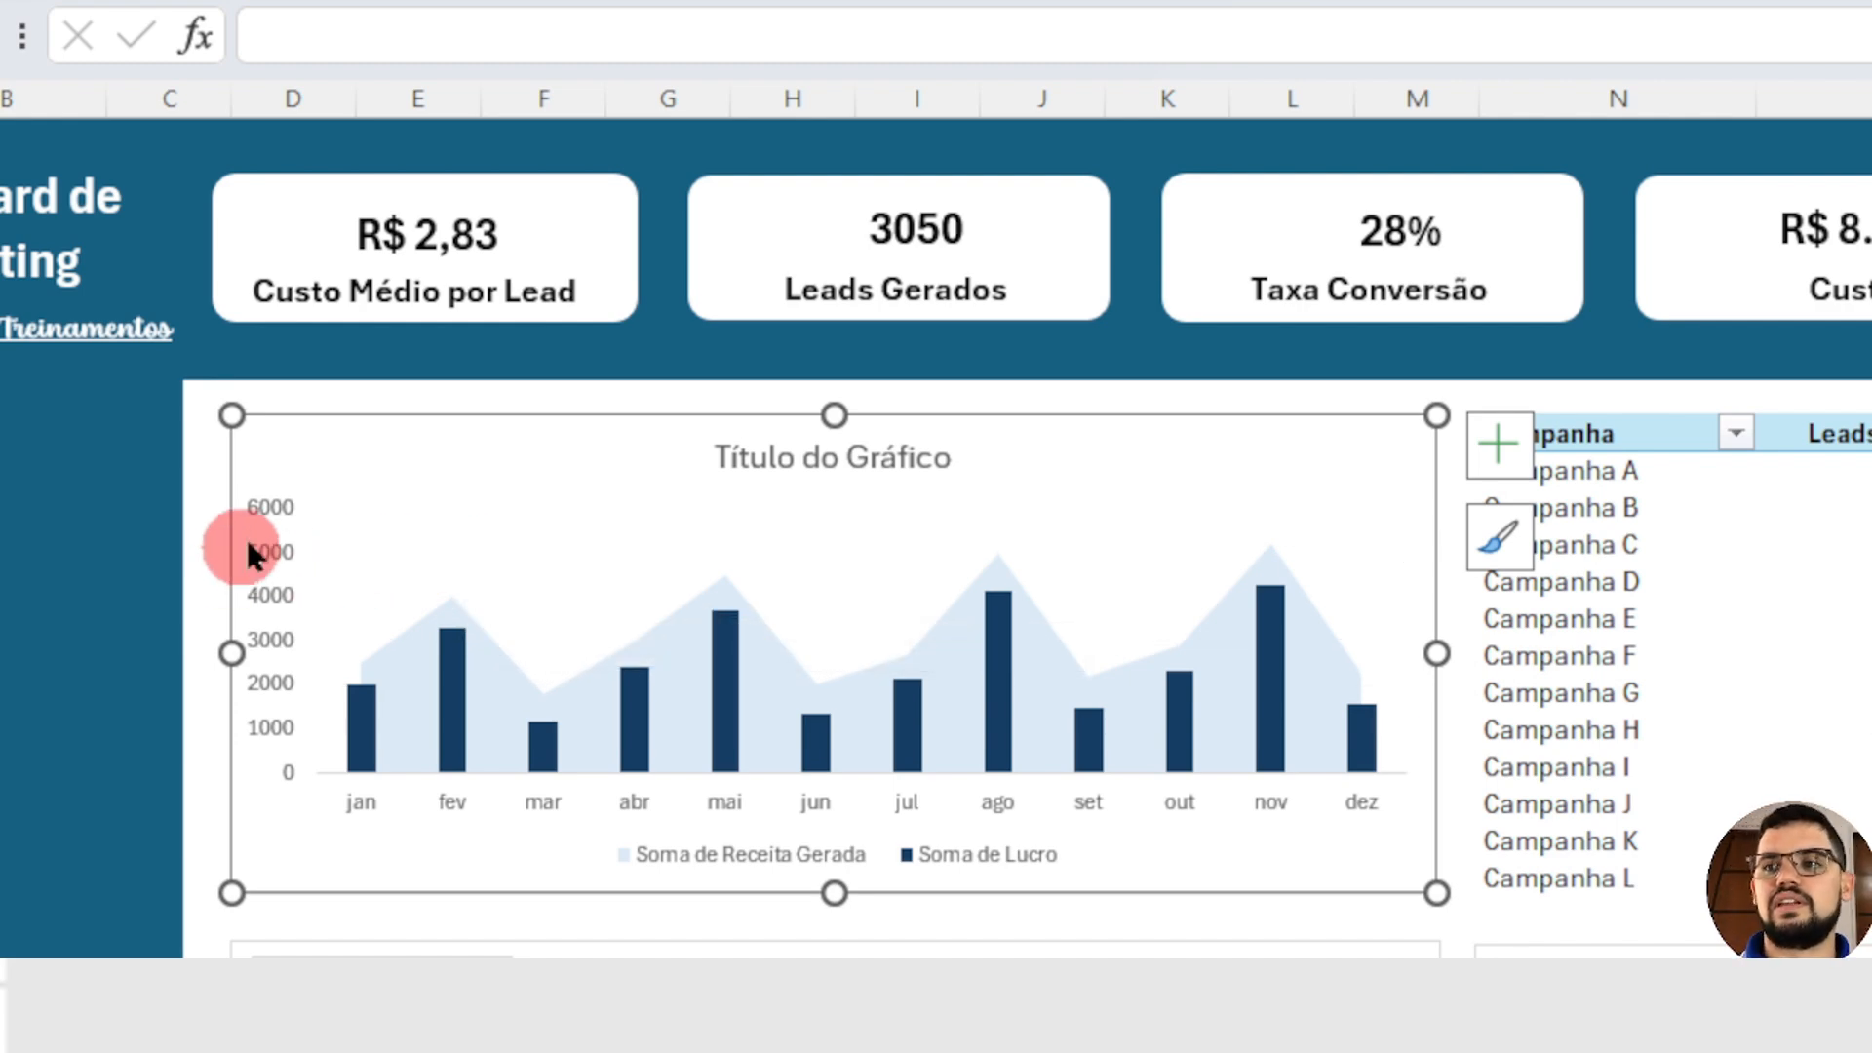
pyautogui.click(274, 588)
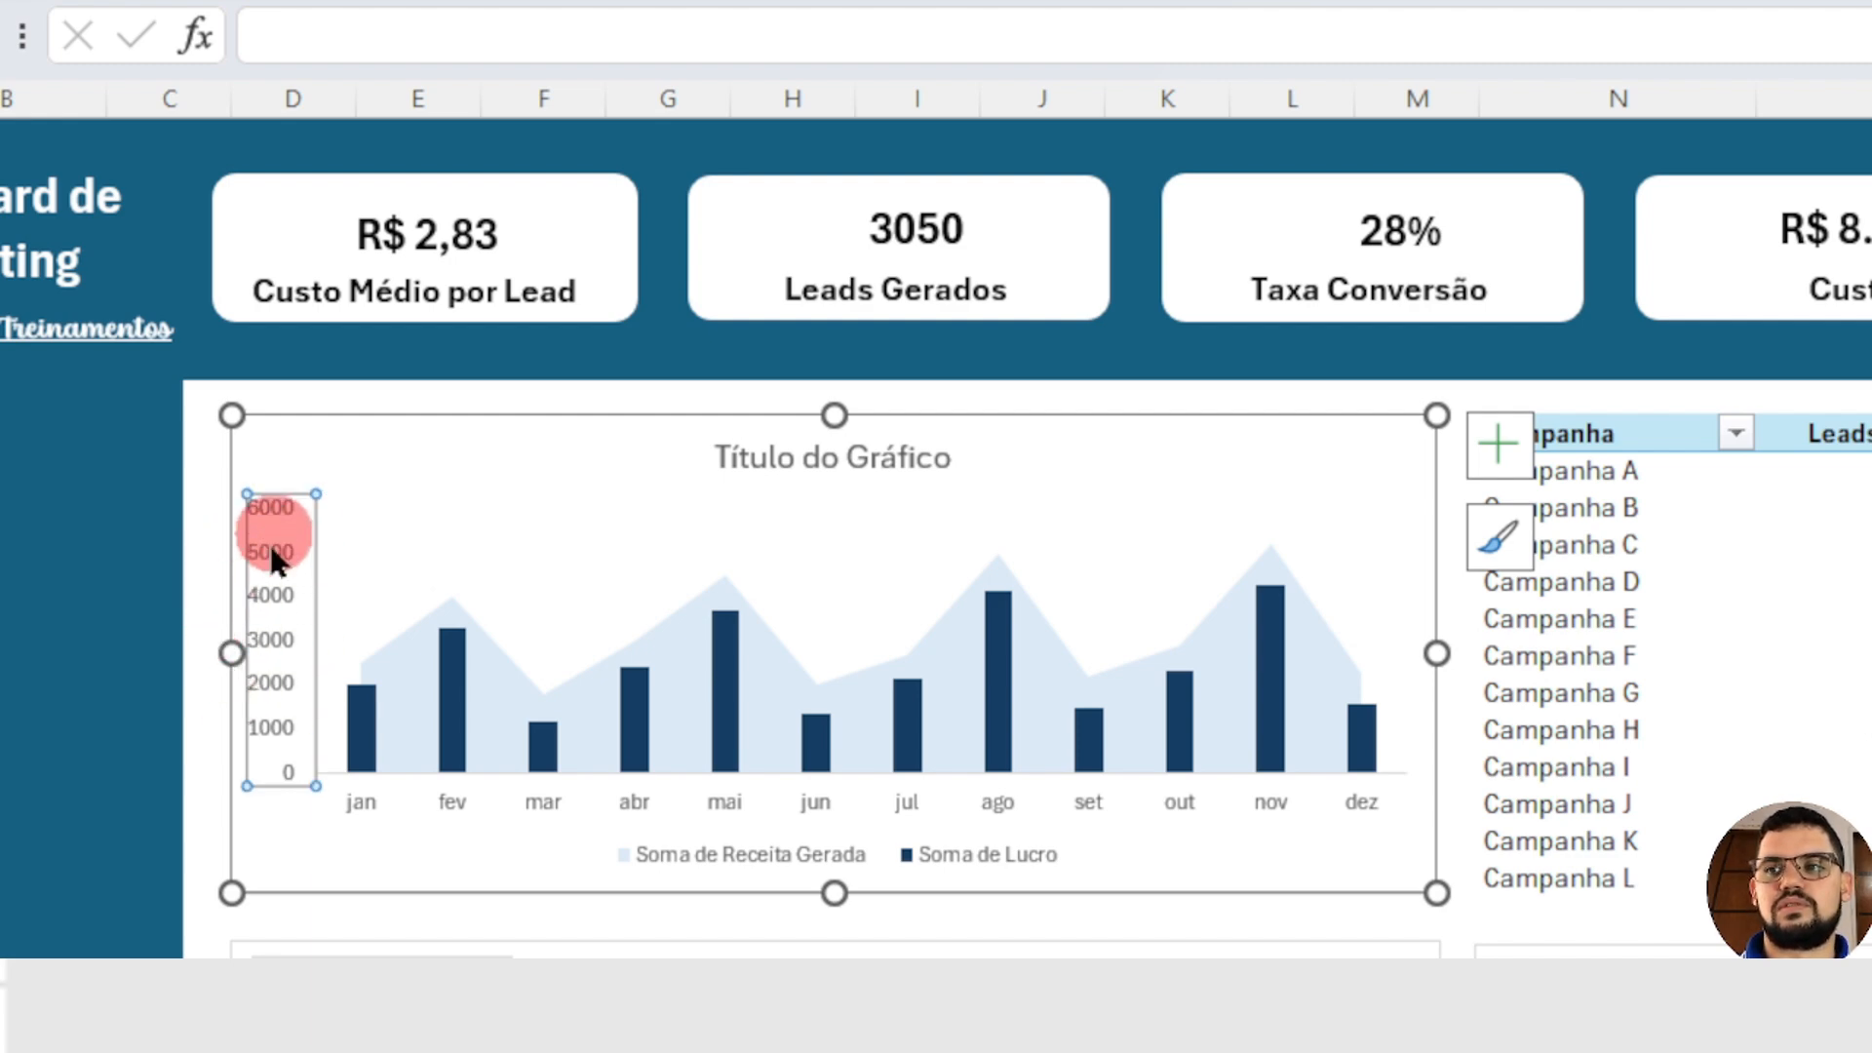
pyautogui.press('Delete')
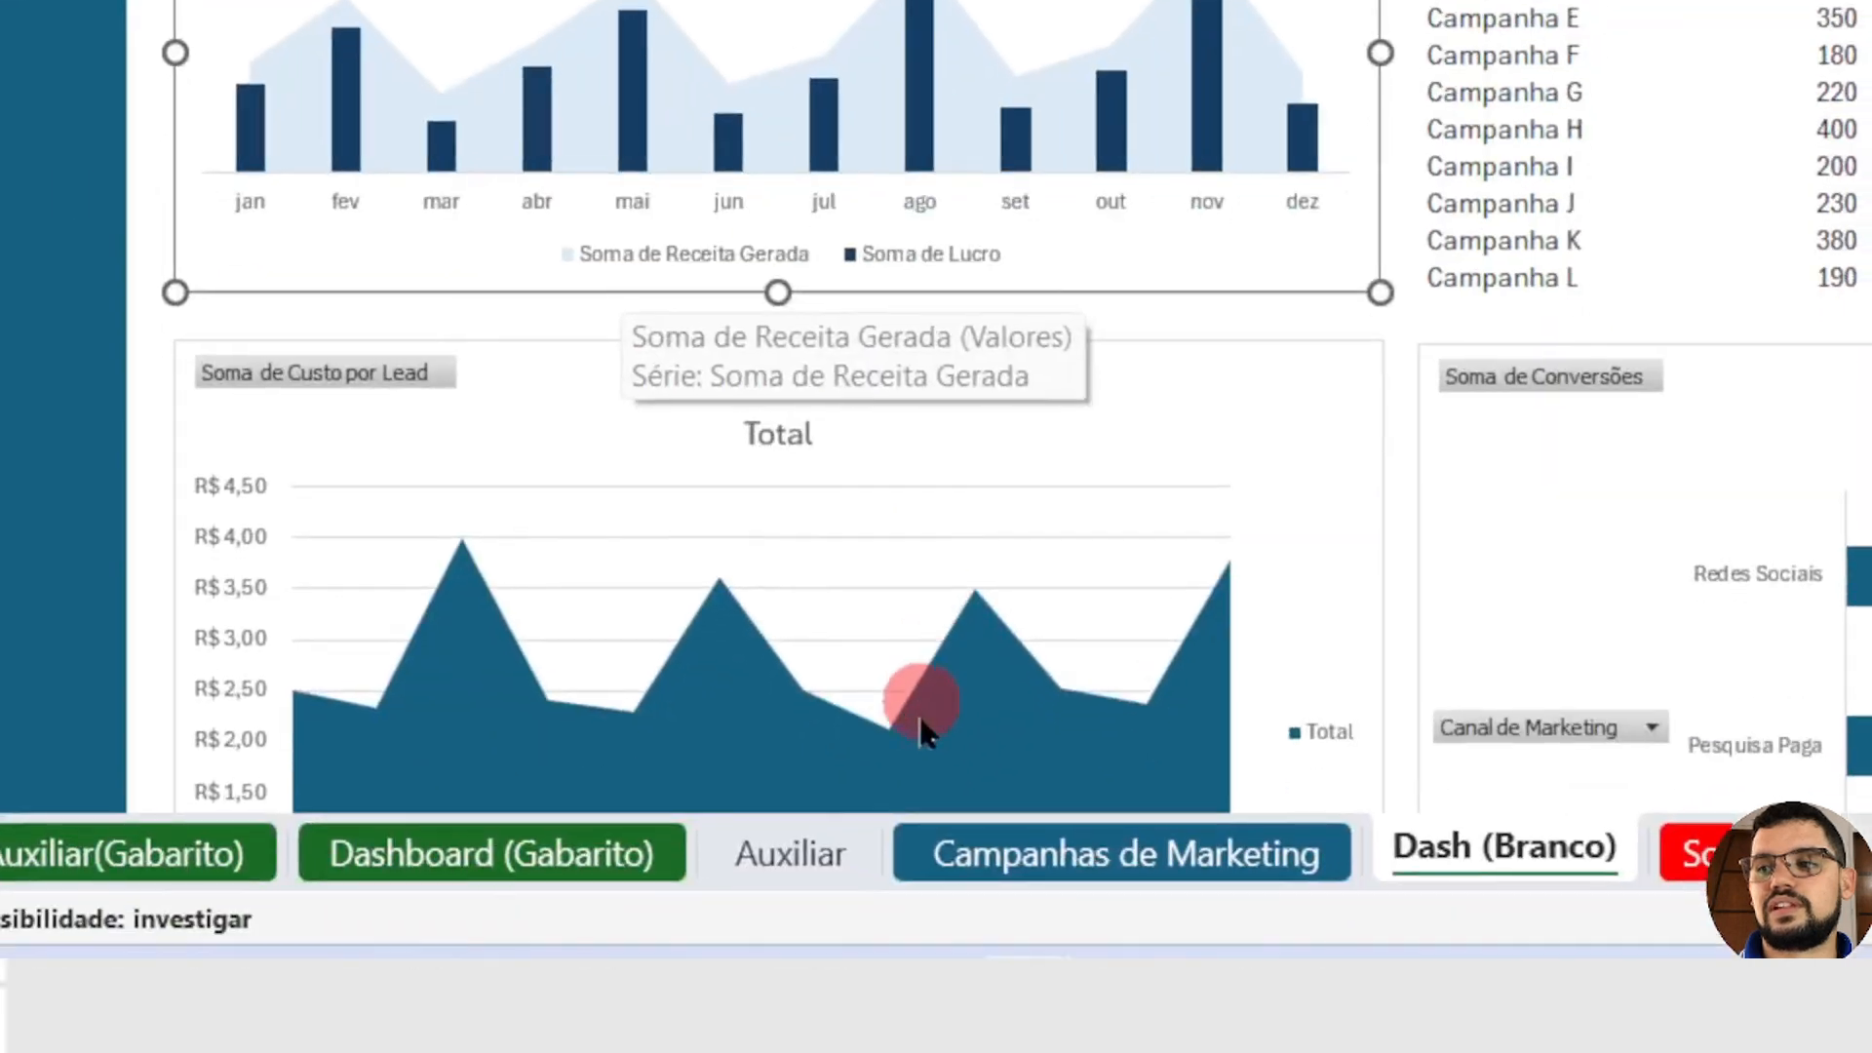
# Step: On the Auxiliar sheet, shorten the PivotTable header in H3 to "Receita Gerada" with a leading space
pyautogui.click(785, 852)
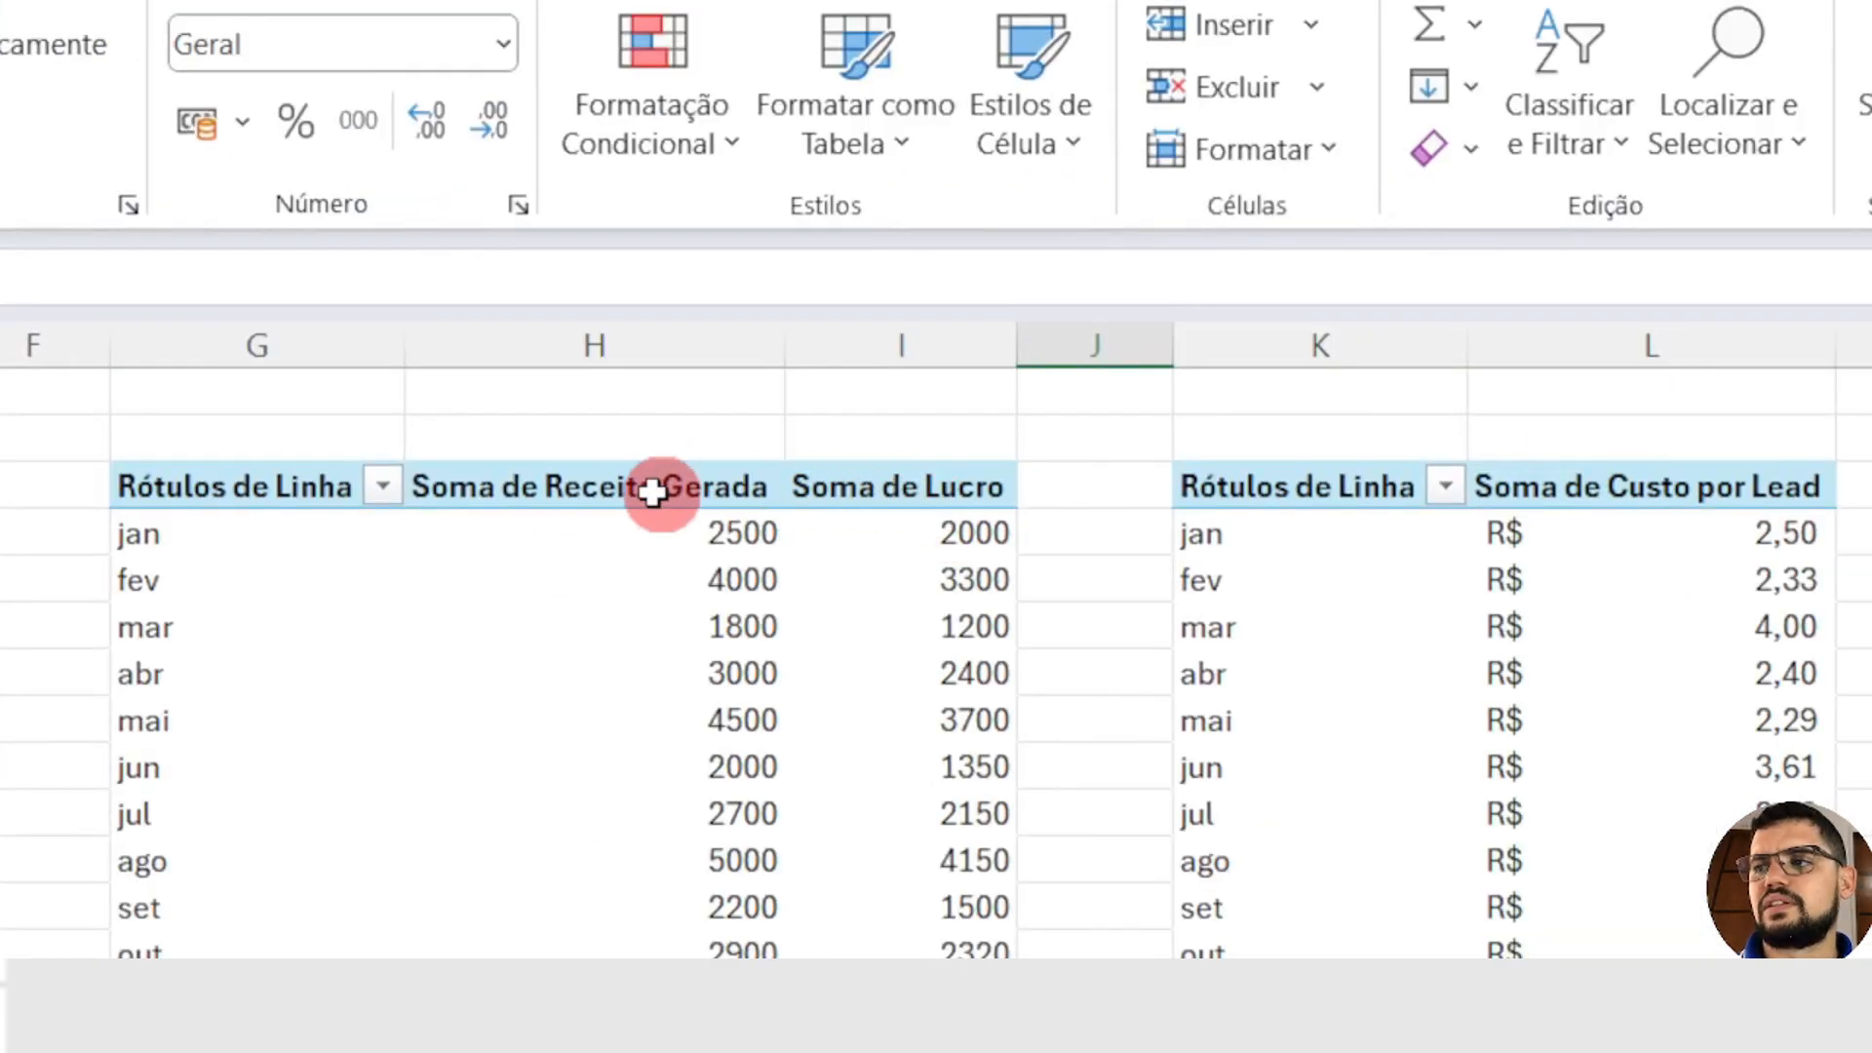
pyautogui.click(610, 503)
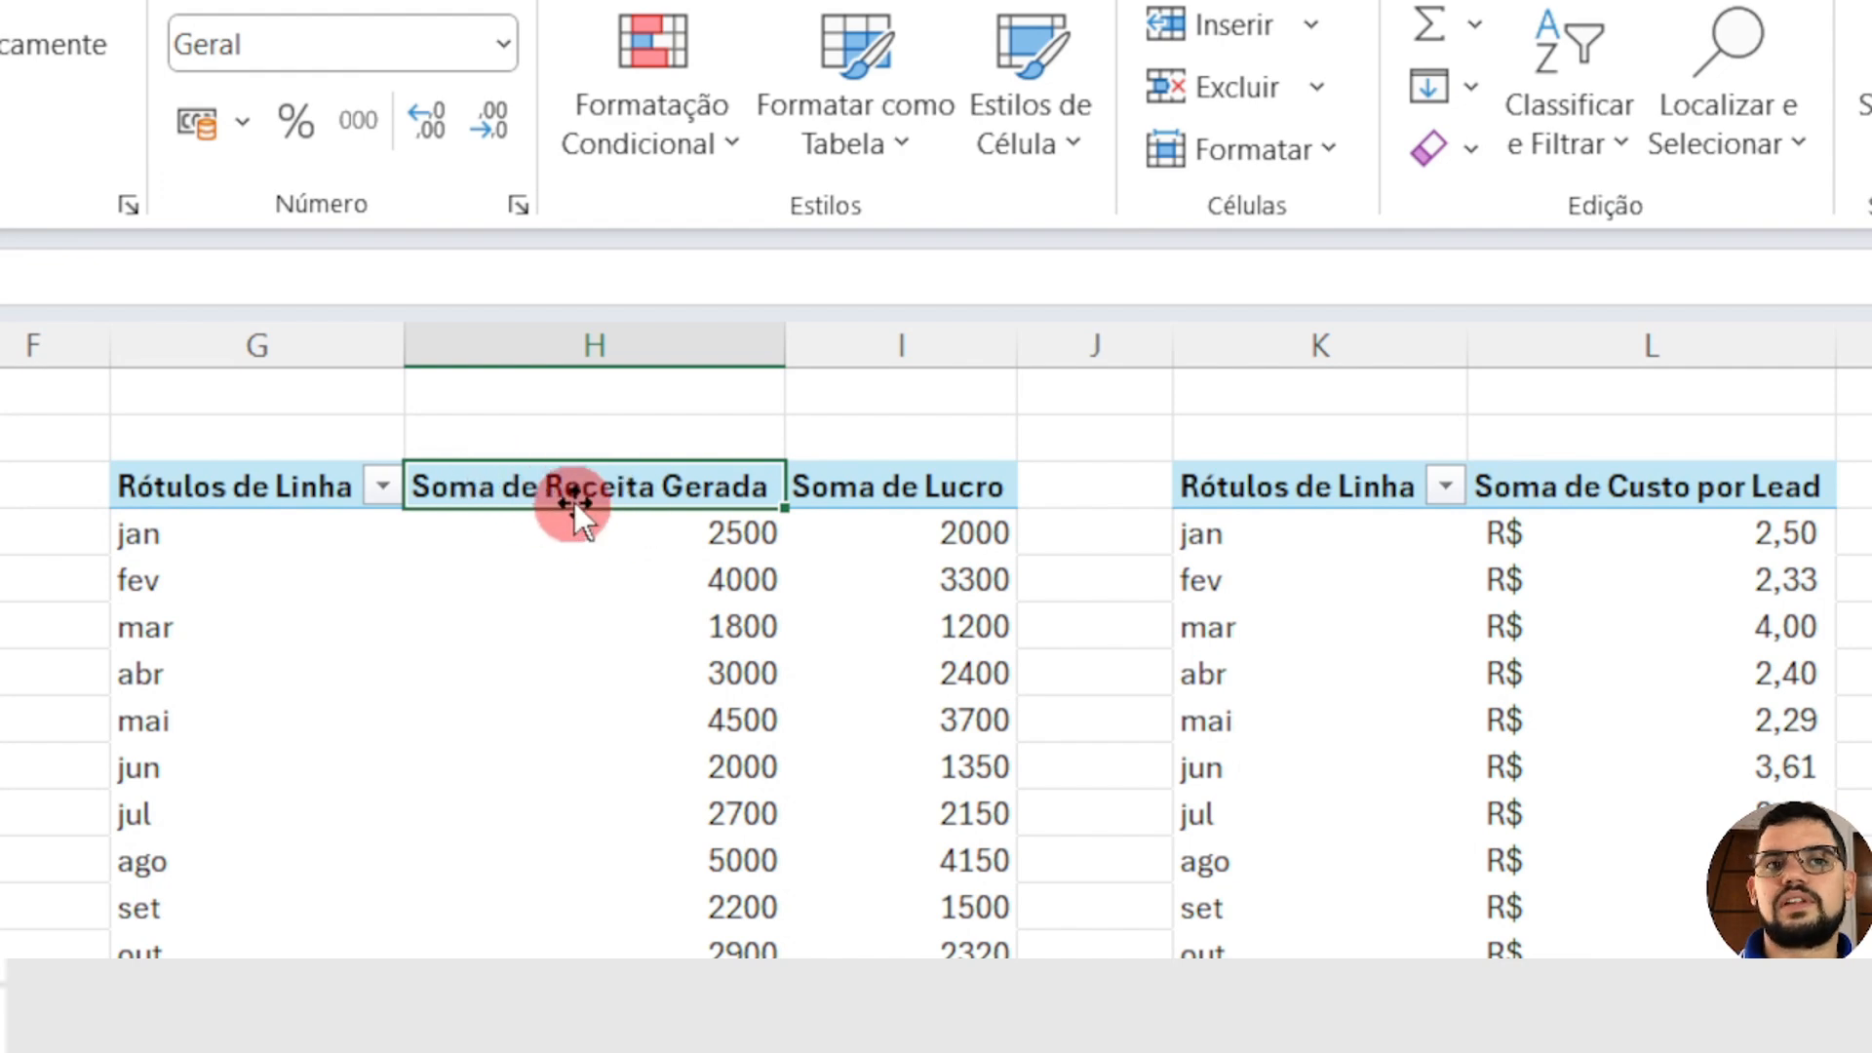
pyautogui.click(974, 484)
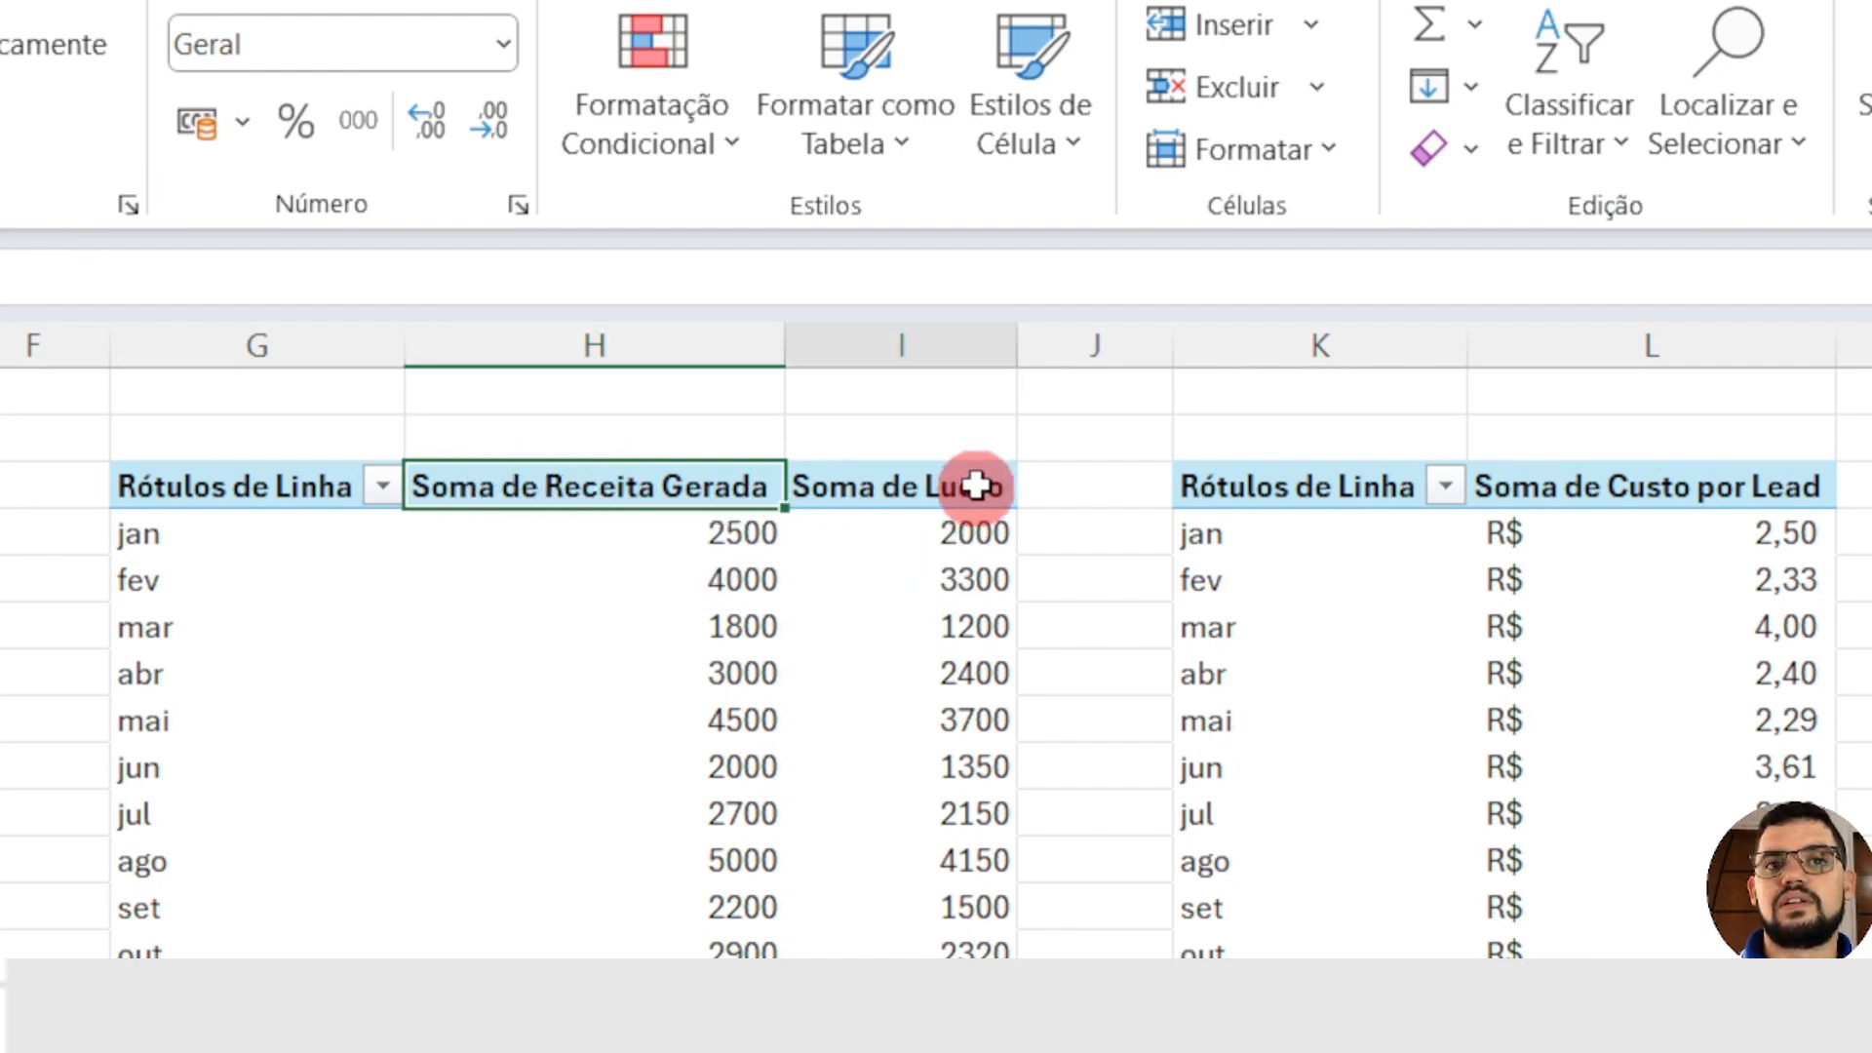
pyautogui.click(524, 485)
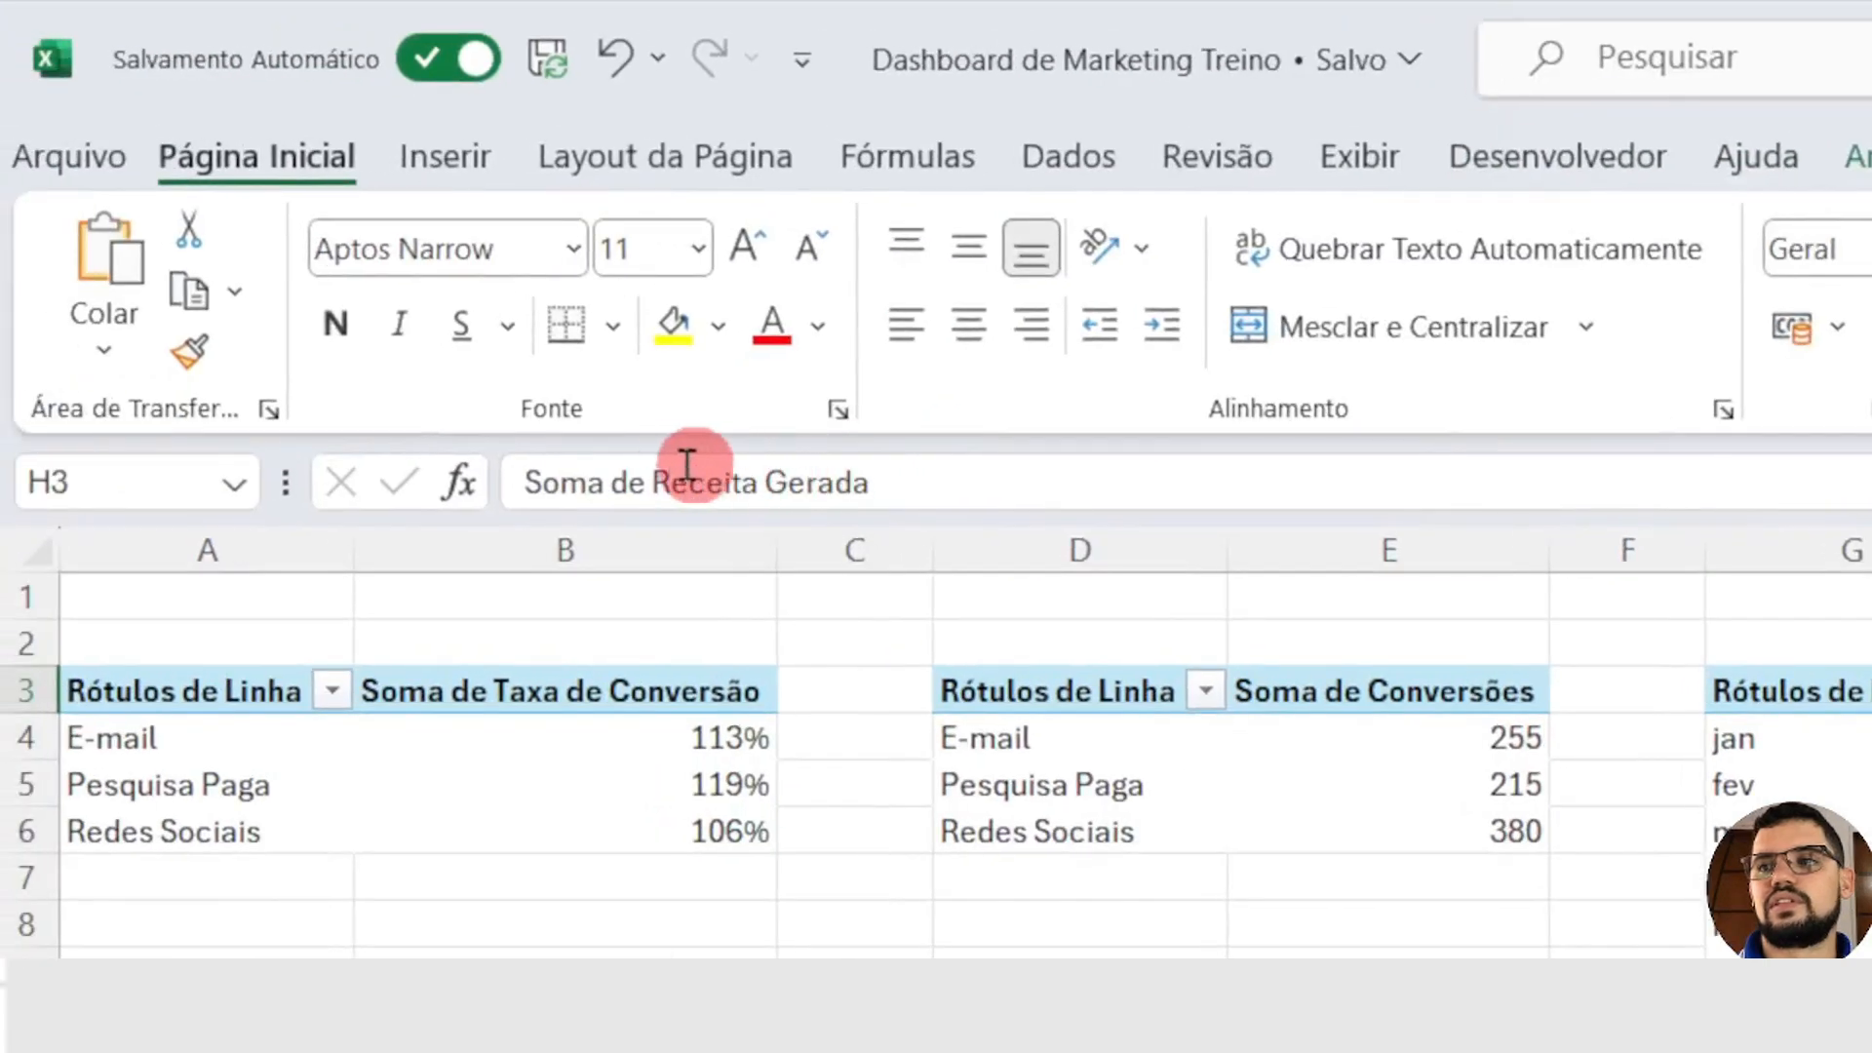
pyautogui.moveTo(655, 480); pyautogui.dragTo(252, 456)
pyautogui.press('BackSpace')
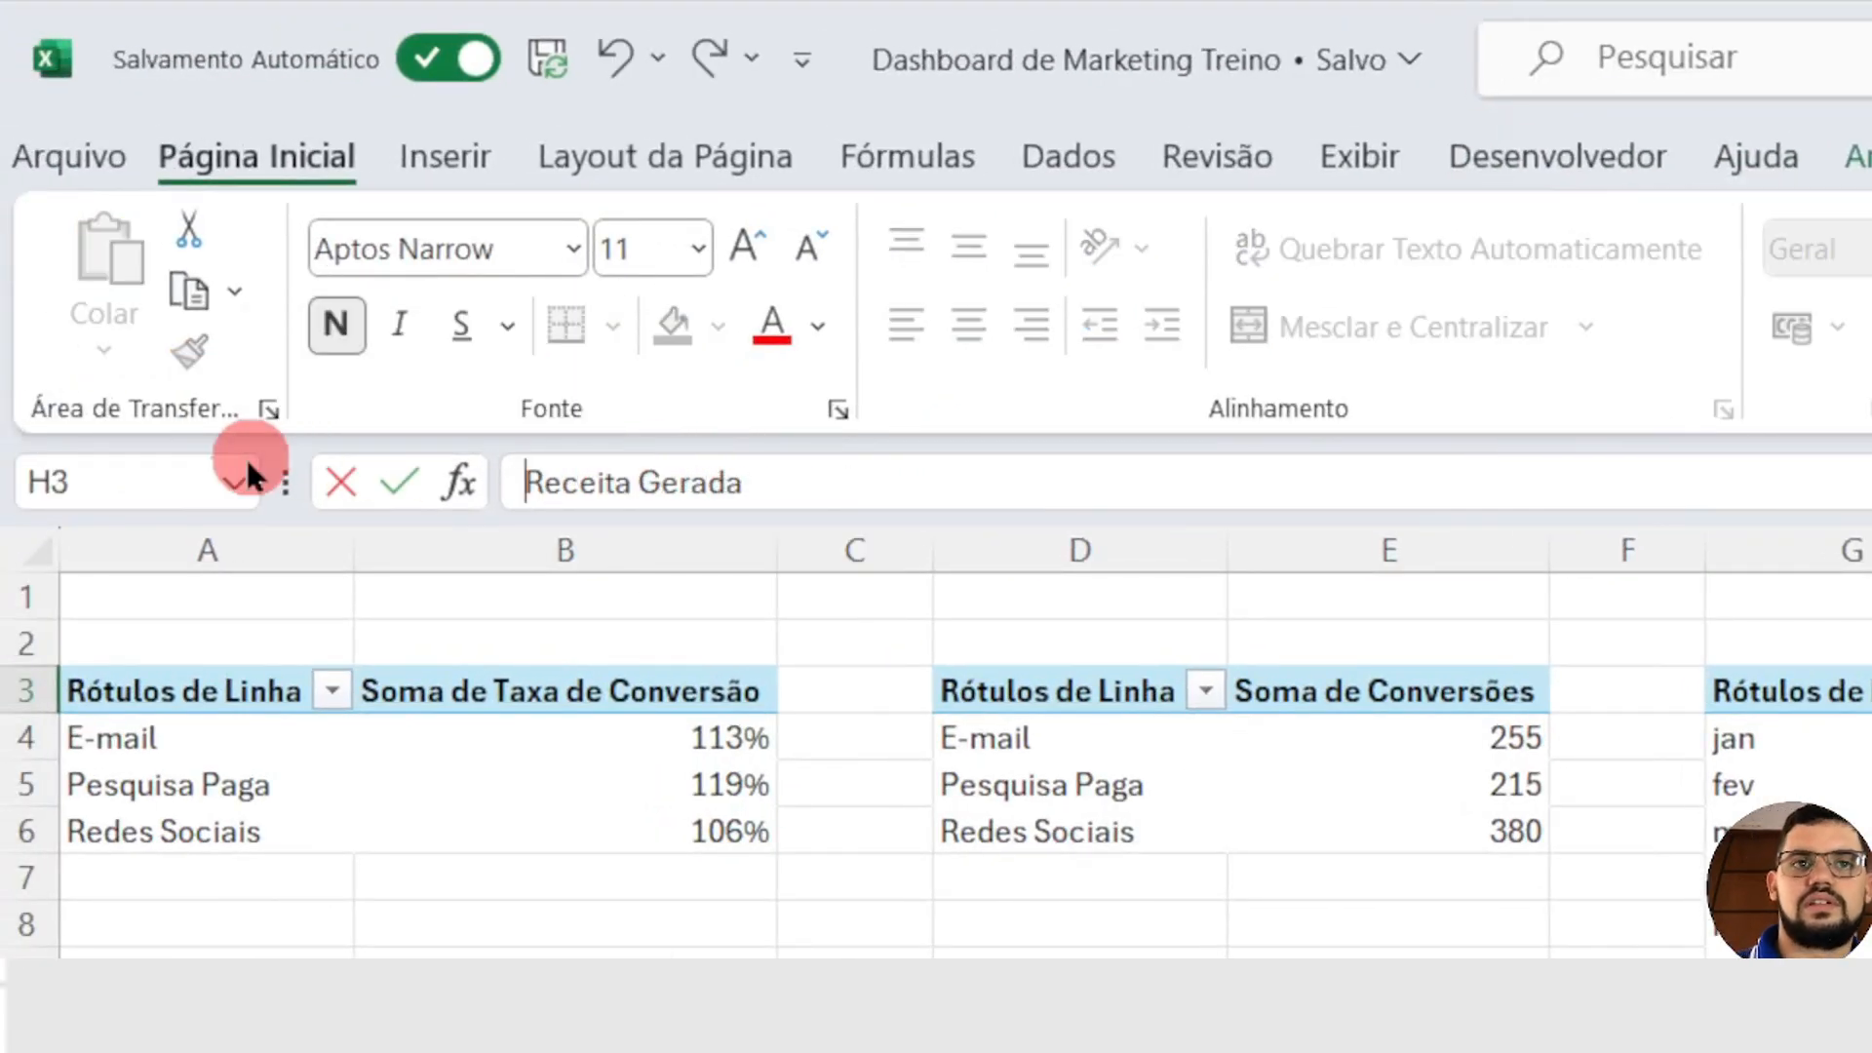
pyautogui.press('Return')
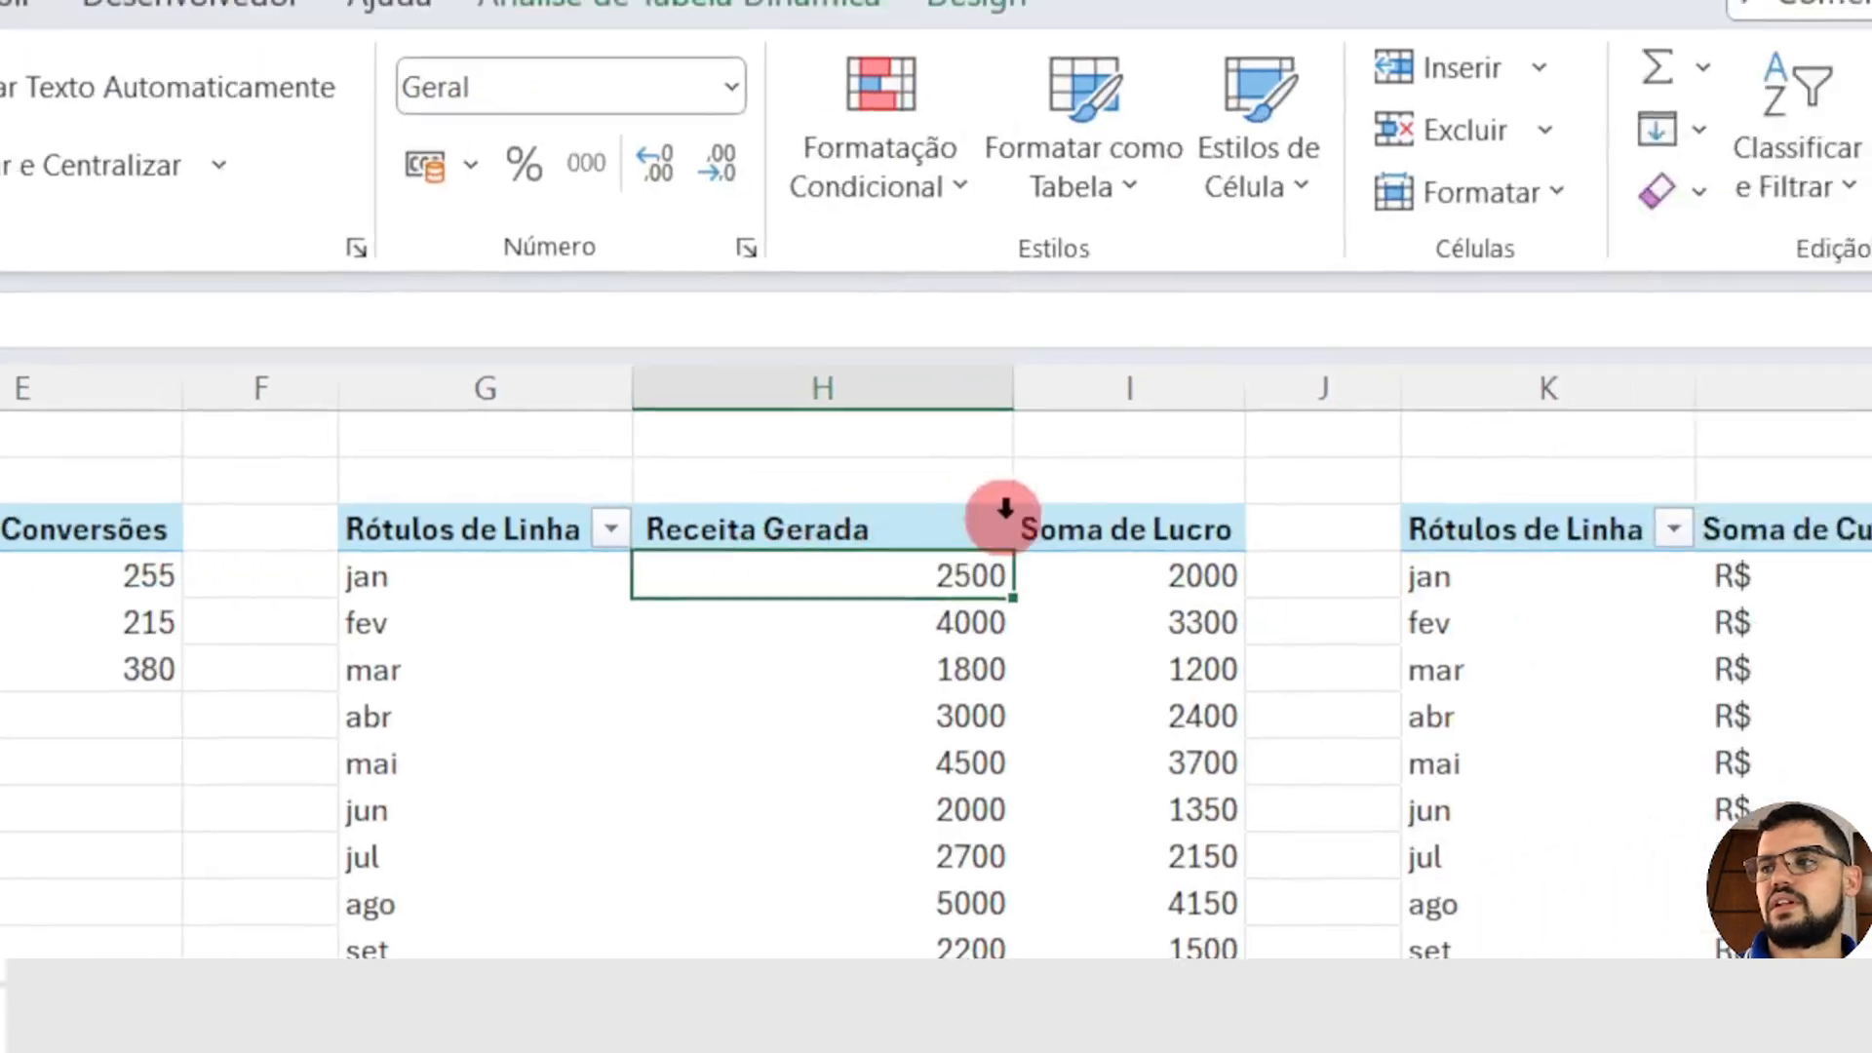
# Step: Shorten the PivotTable header in I3 to "Lucro", keeping a leading space
pyautogui.click(1107, 529)
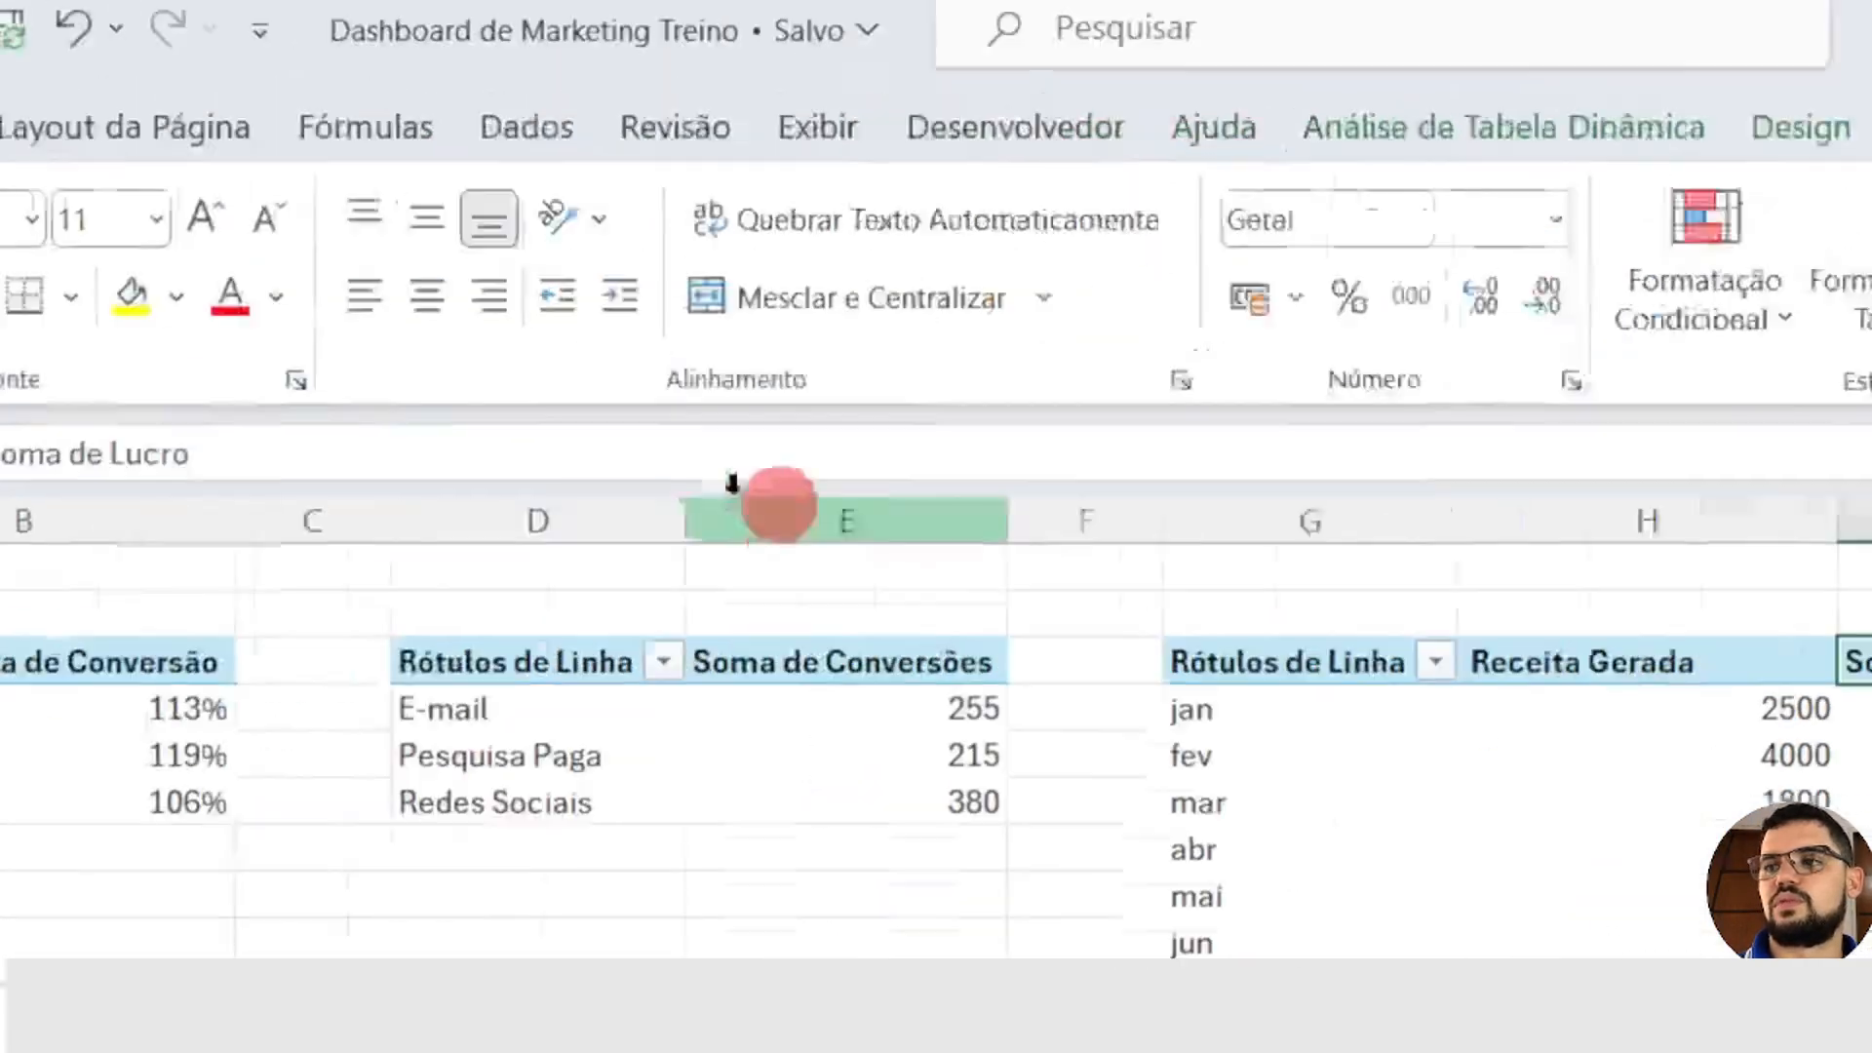
pyautogui.click(639, 488)
pyautogui.moveTo(639, 487); pyautogui.dragTo(441, 489)
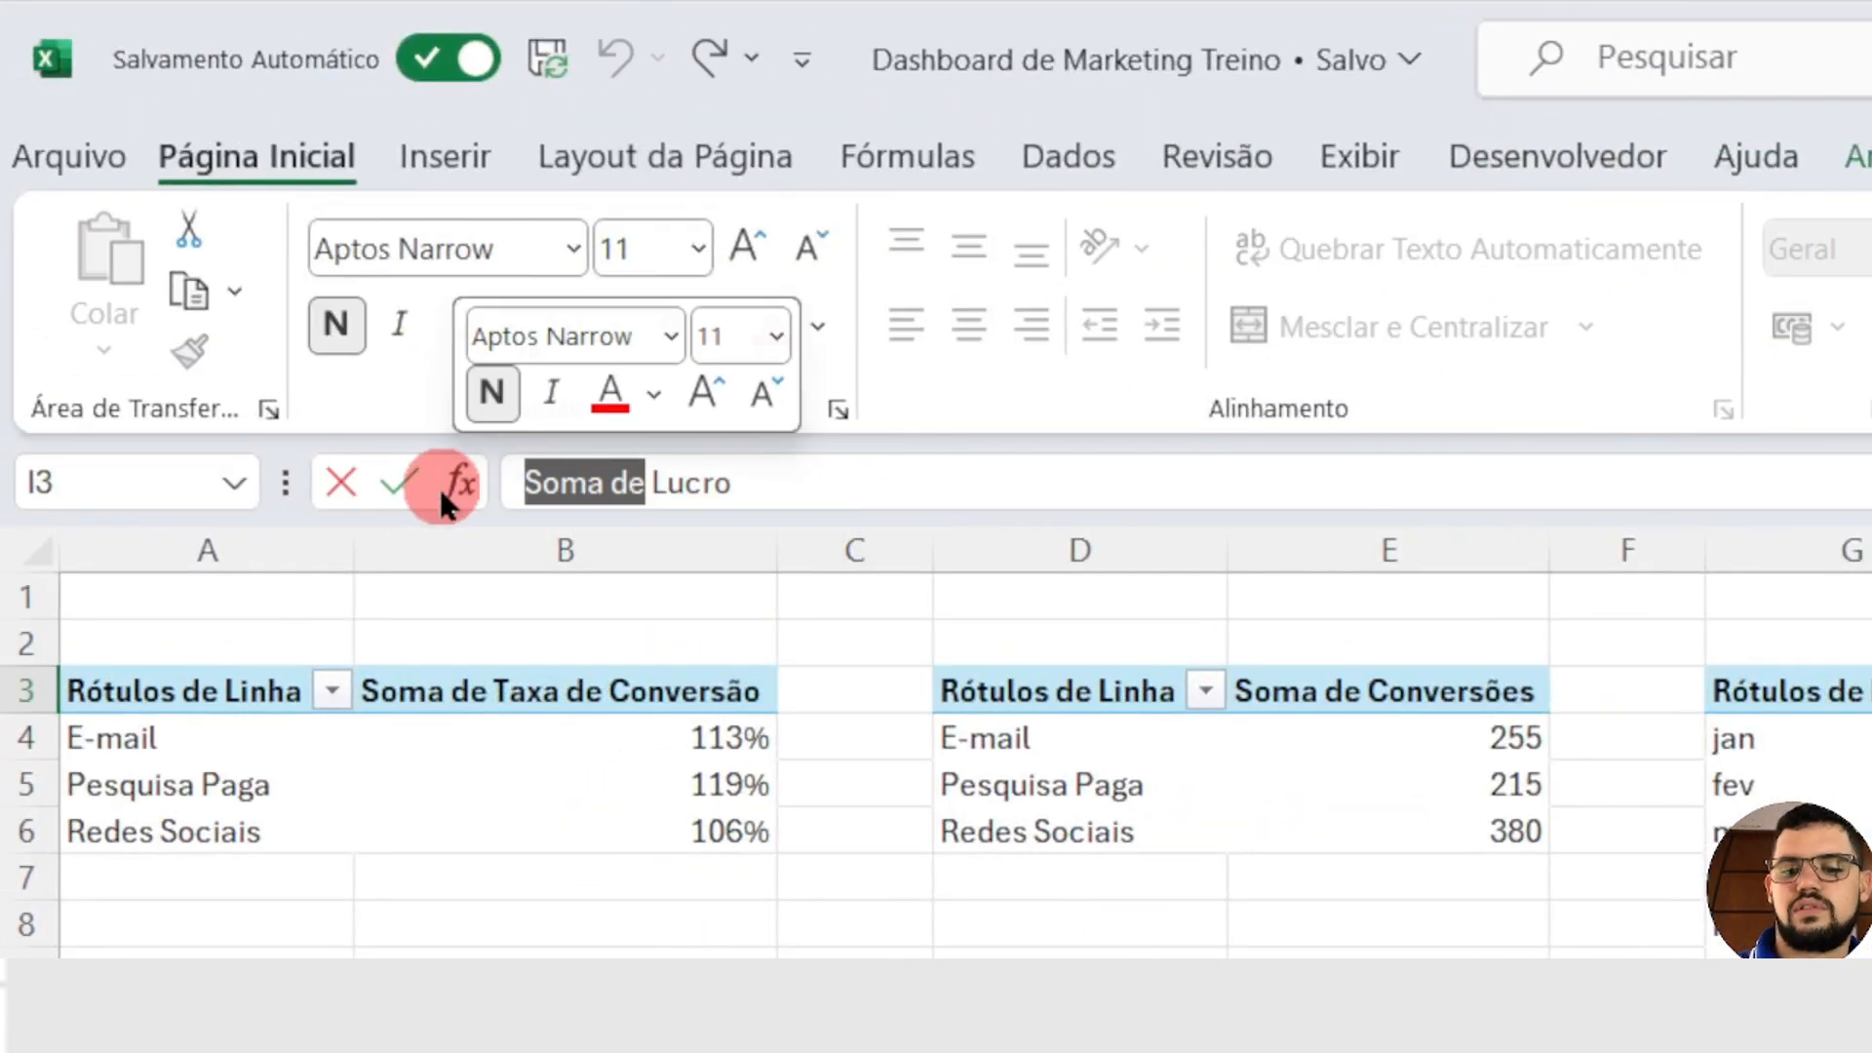
pyautogui.press('BackSpace')
pyautogui.press('Return')
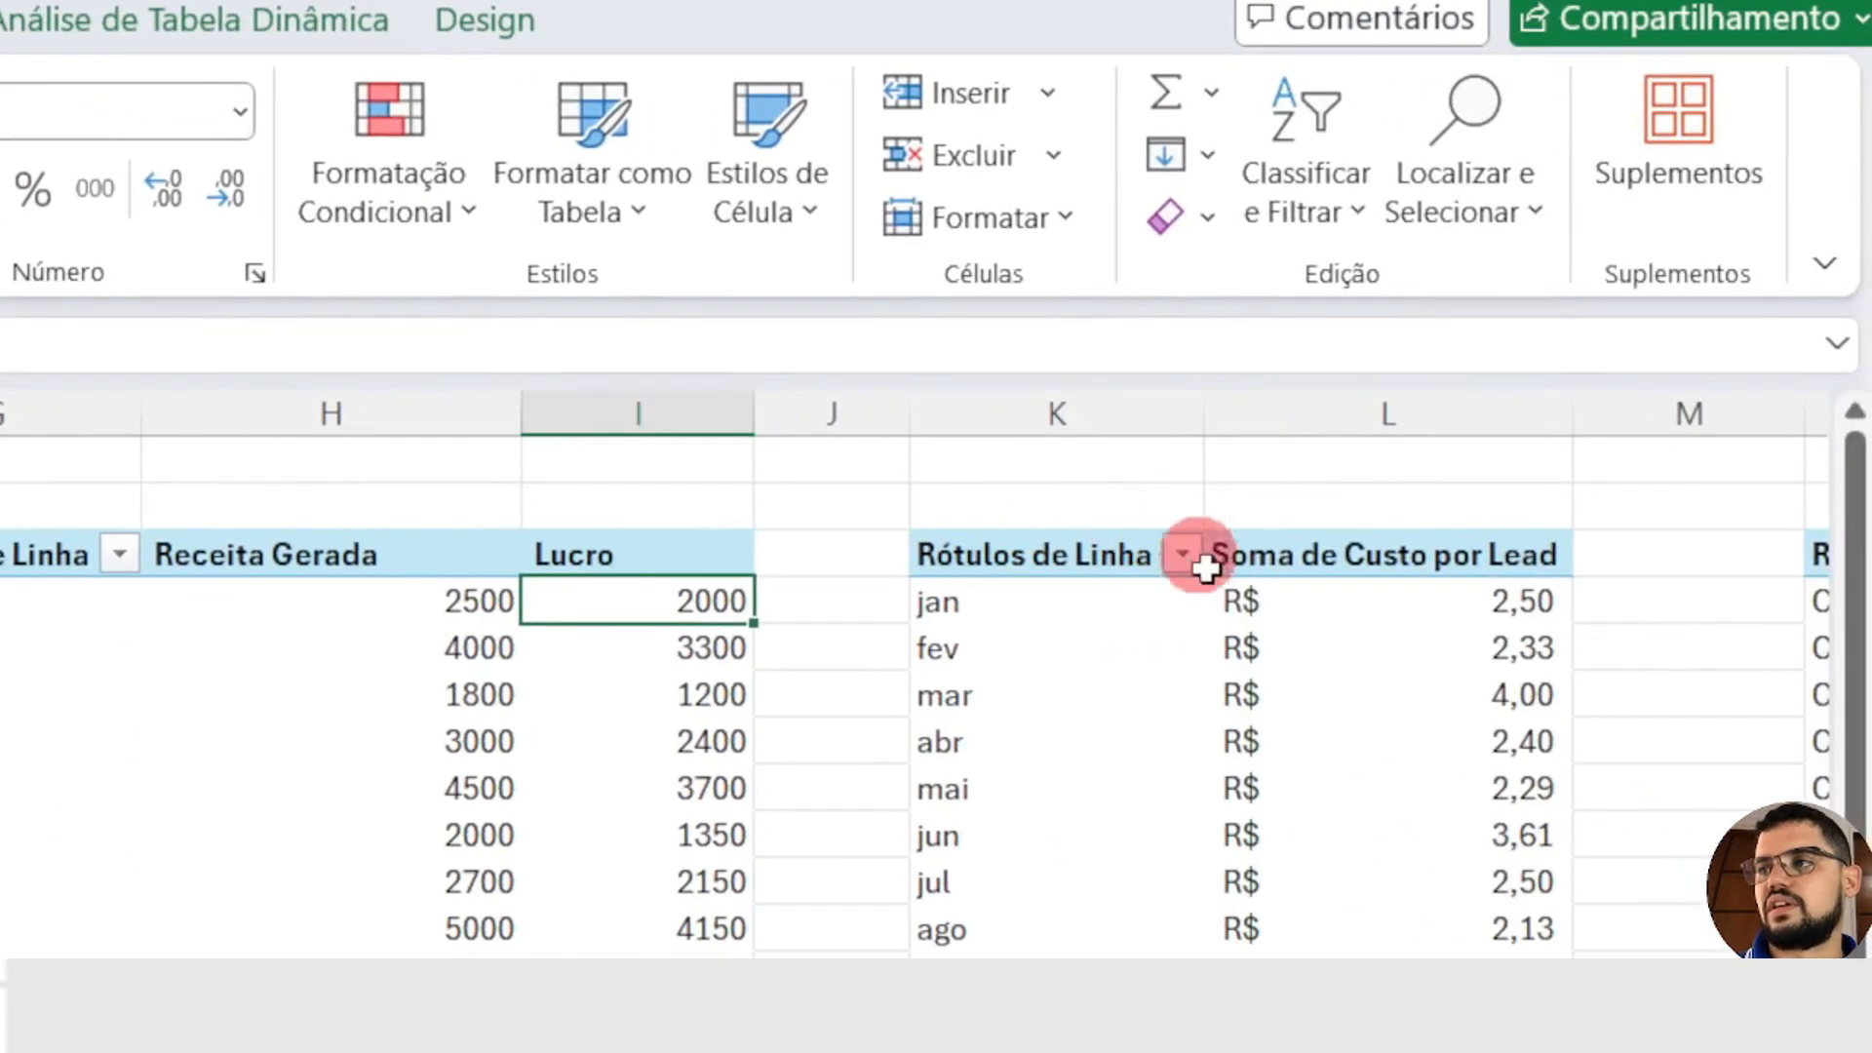
# Step: Shorten the PivotTable header in L3 to "Custo por Lead", keeping a leading space
pyautogui.click(1365, 541)
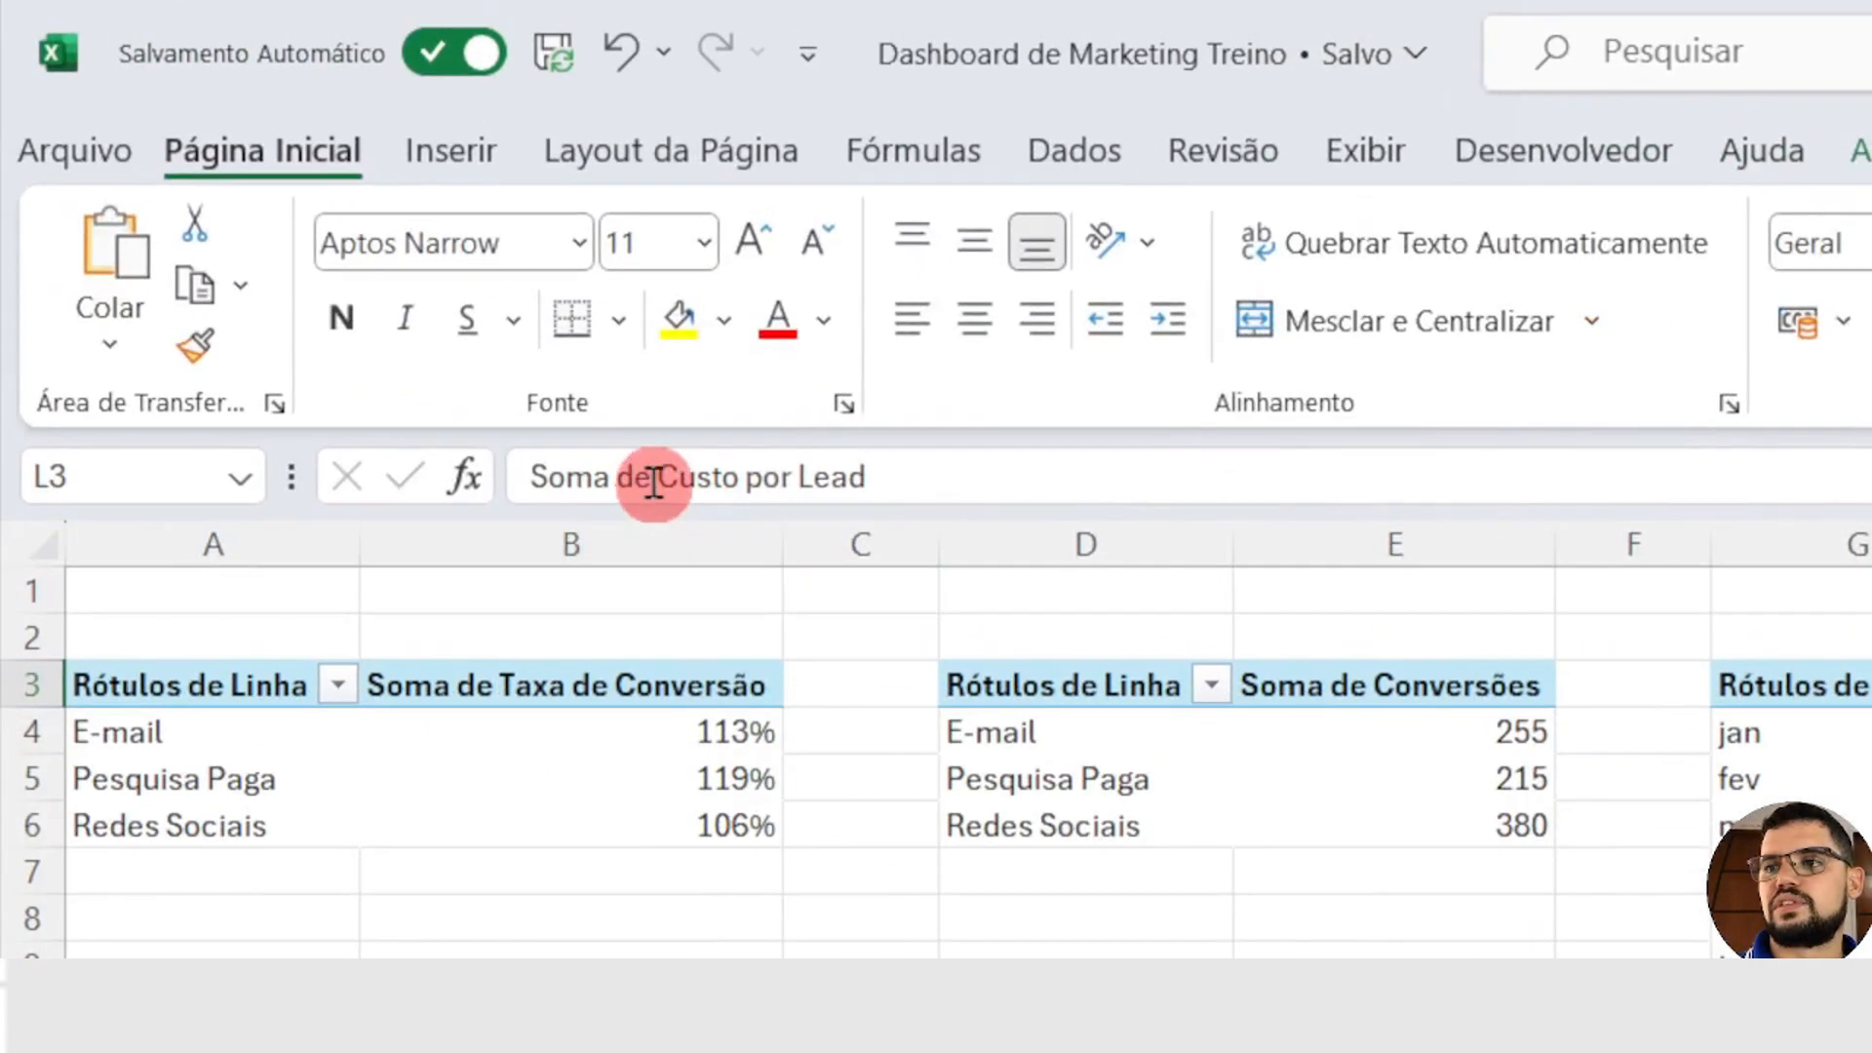
pyautogui.moveTo(653, 481); pyautogui.dragTo(365, 472)
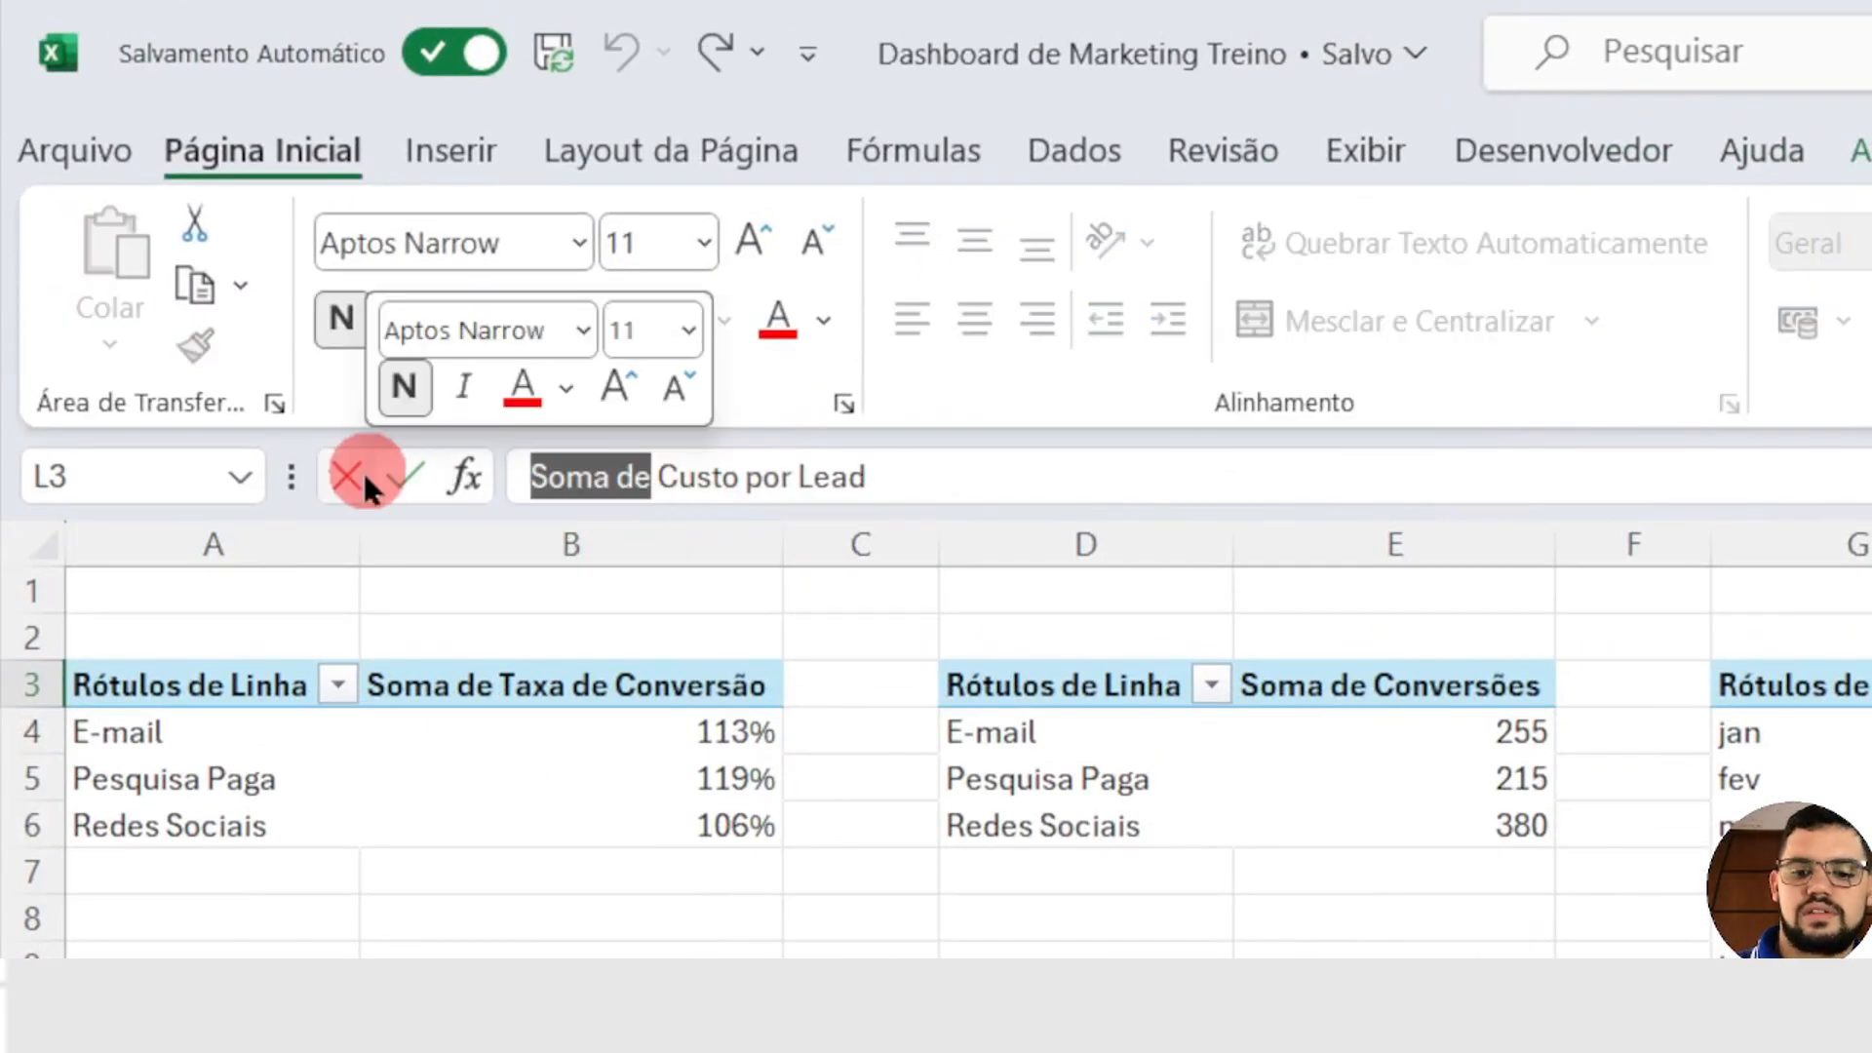
pyautogui.press('BackSpace')
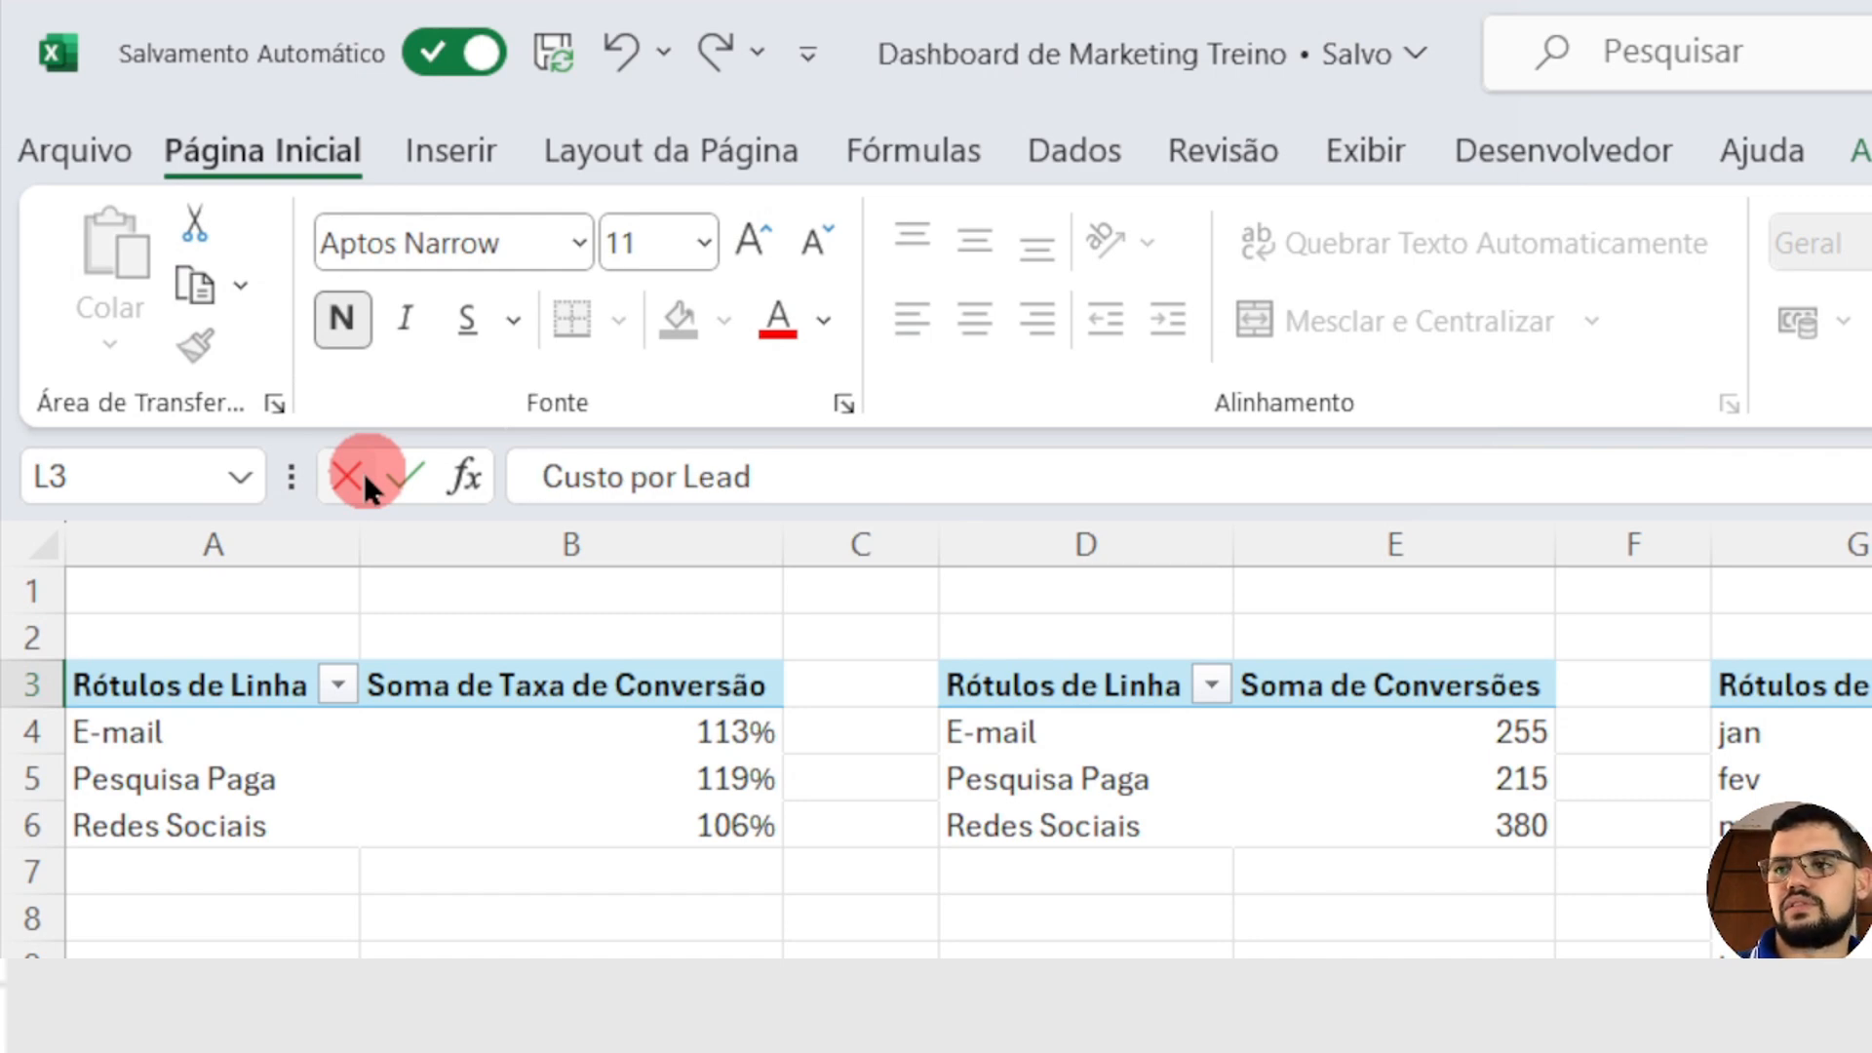
pyautogui.press('Return')
# Step: Shorten the PivotTable header in E3 to "Conversões", keeping a leading space
pyautogui.click(1420, 680)
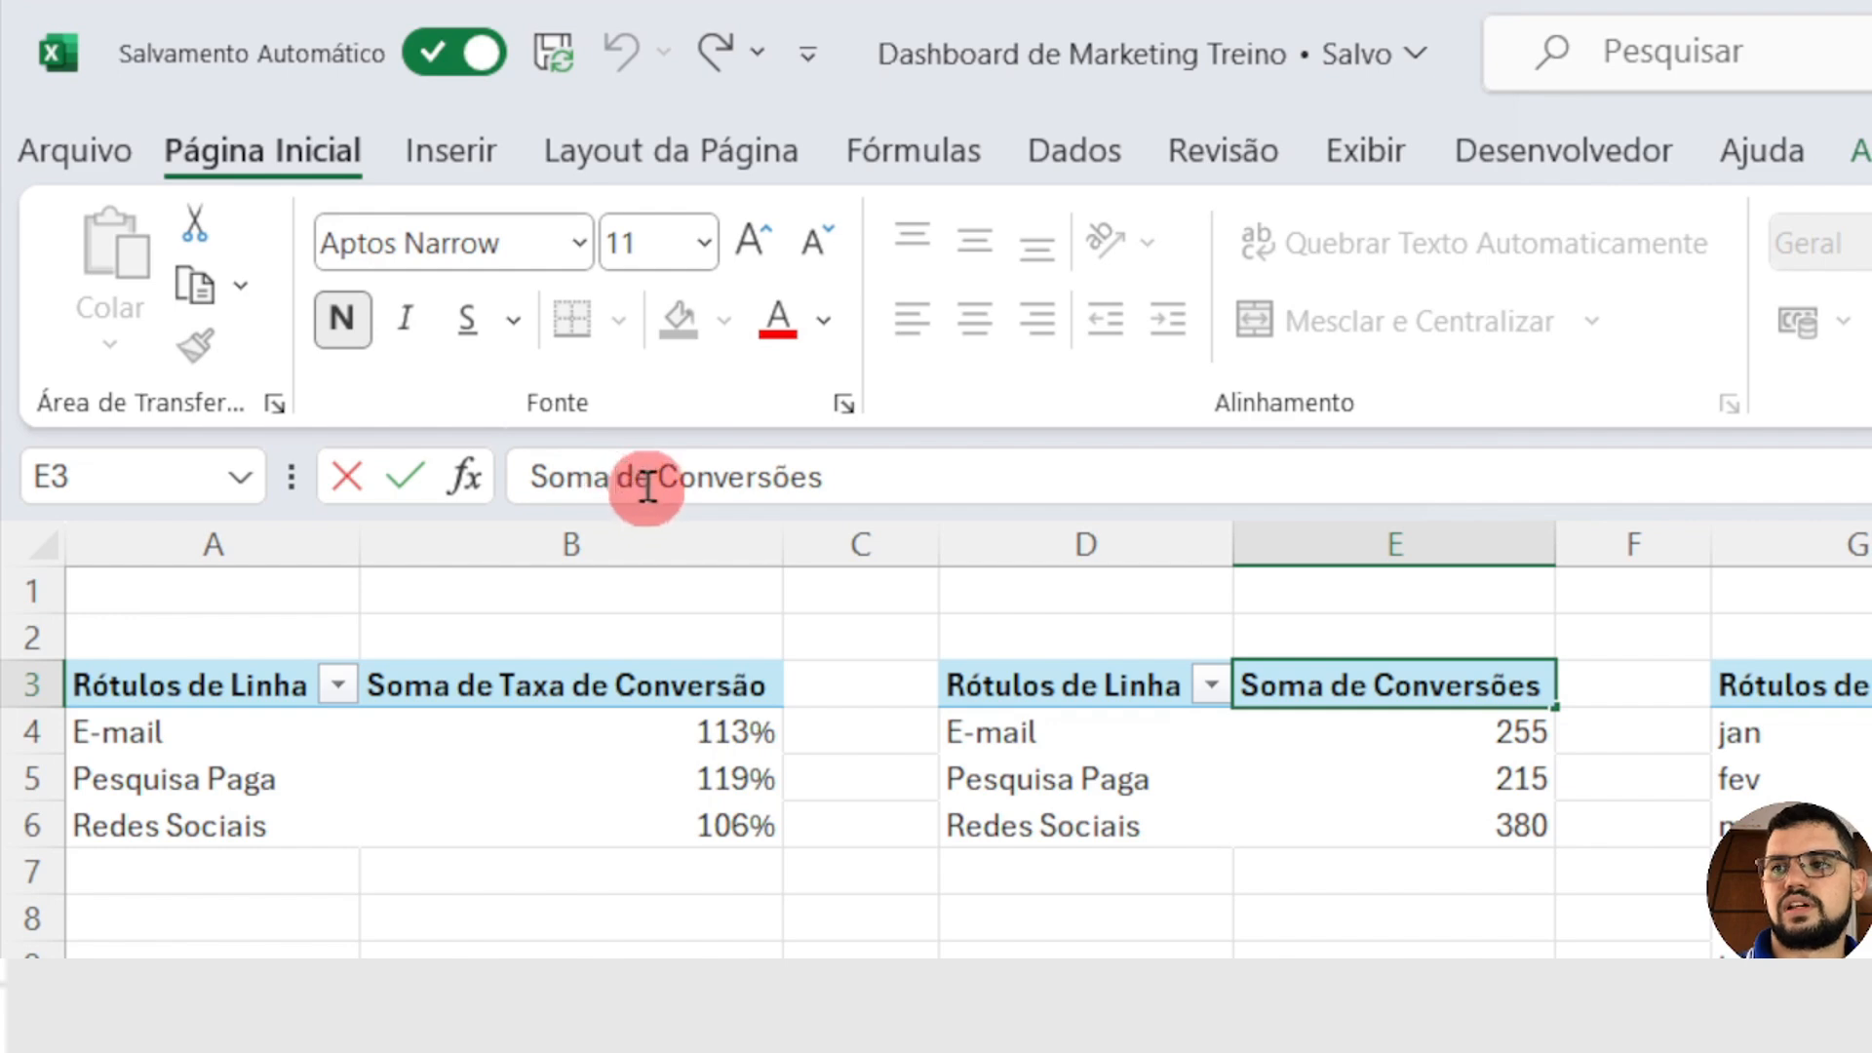
pyautogui.moveTo(651, 479); pyautogui.dragTo(365, 482)
pyautogui.press('BackSpace')
pyautogui.press('Return')
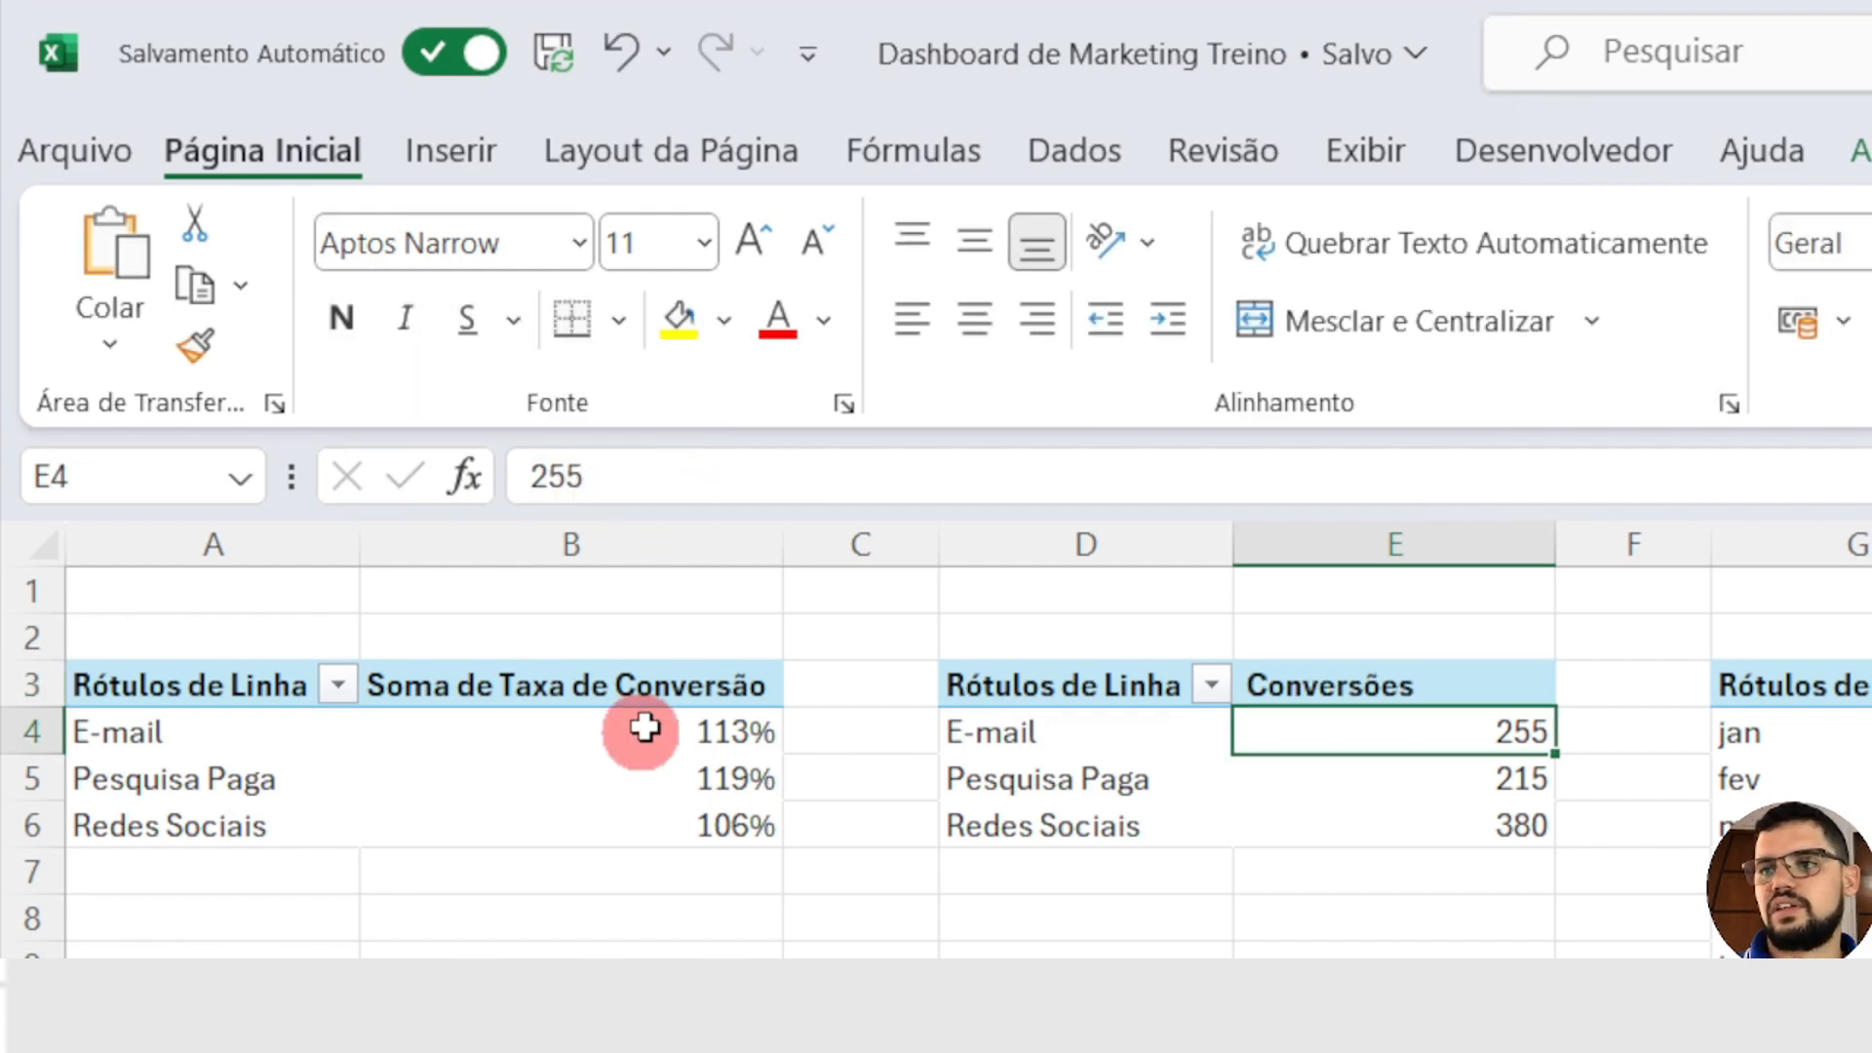
# Step: Rename the PivotTable header in B3 to "Taxa de Conversão", with a leading space to keep it distinct from the source field
pyautogui.click(627, 684)
pyautogui.click(624, 478)
pyautogui.moveTo(654, 478); pyautogui.dragTo(396, 478)
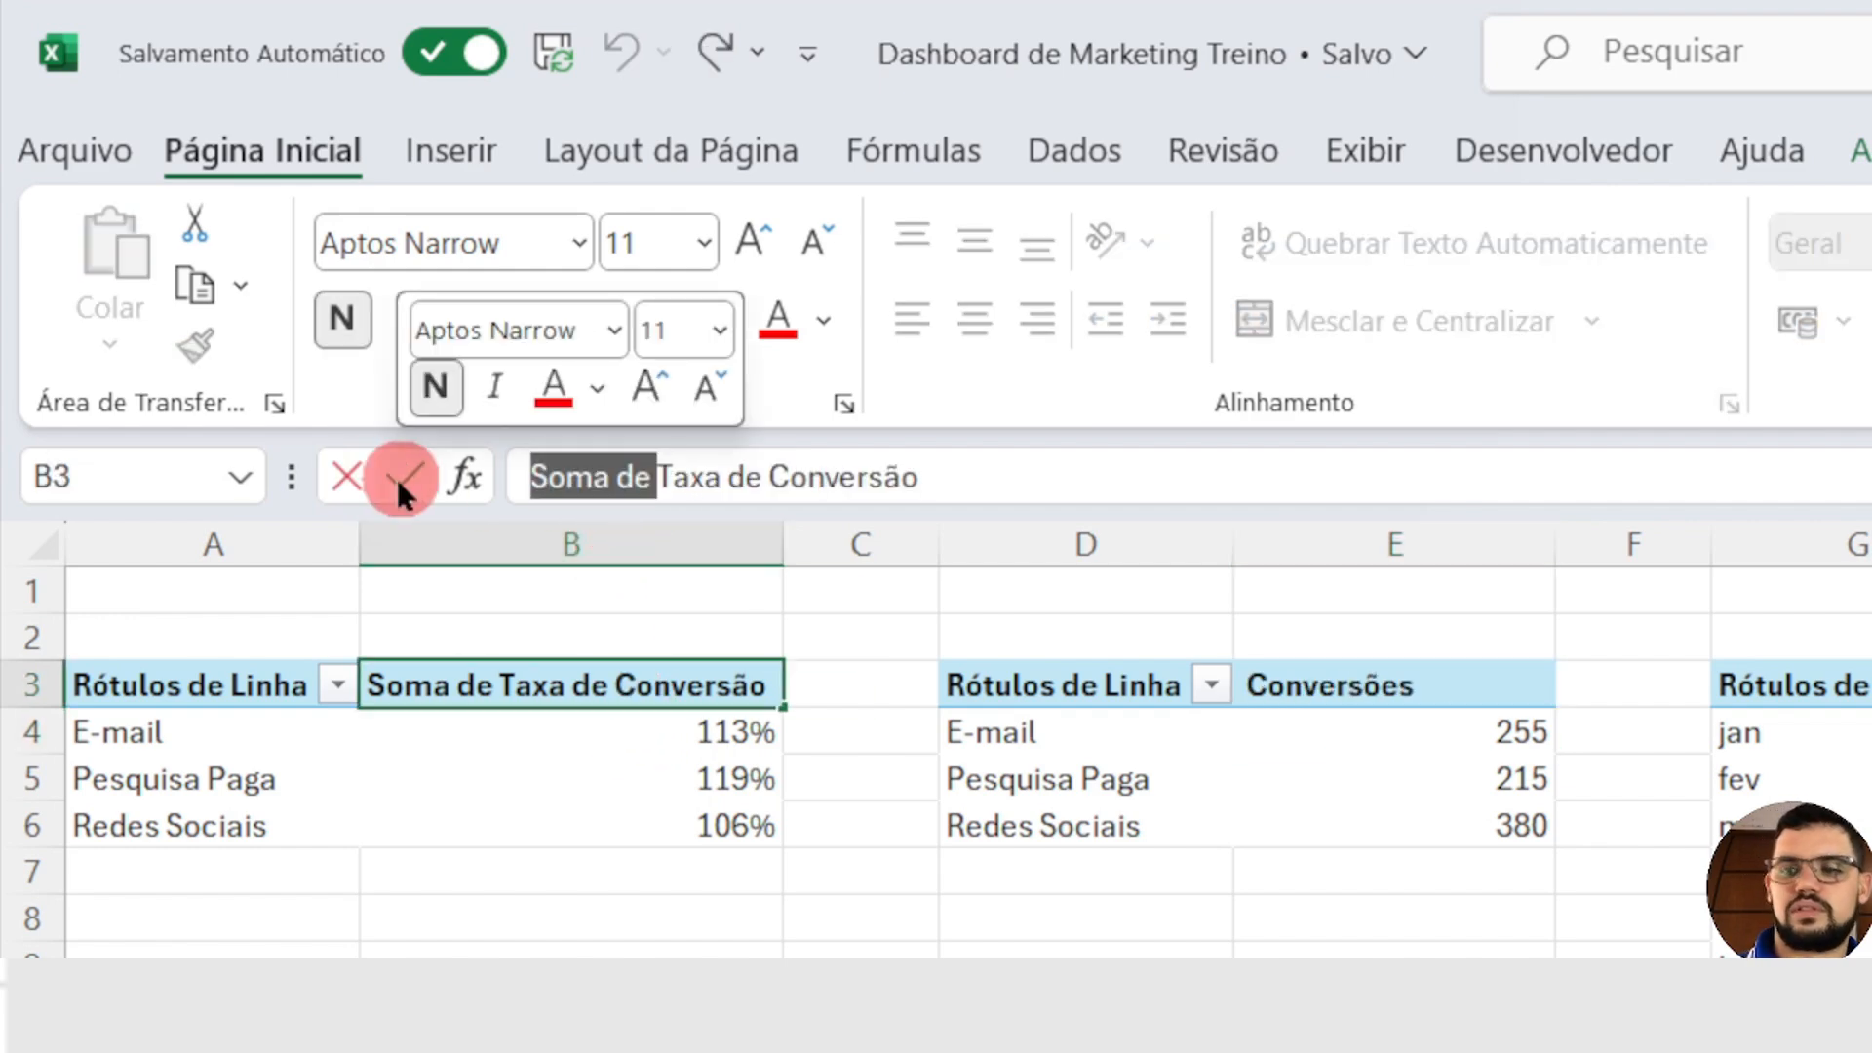
pyautogui.press('BackSpace')
pyautogui.click(396, 478)
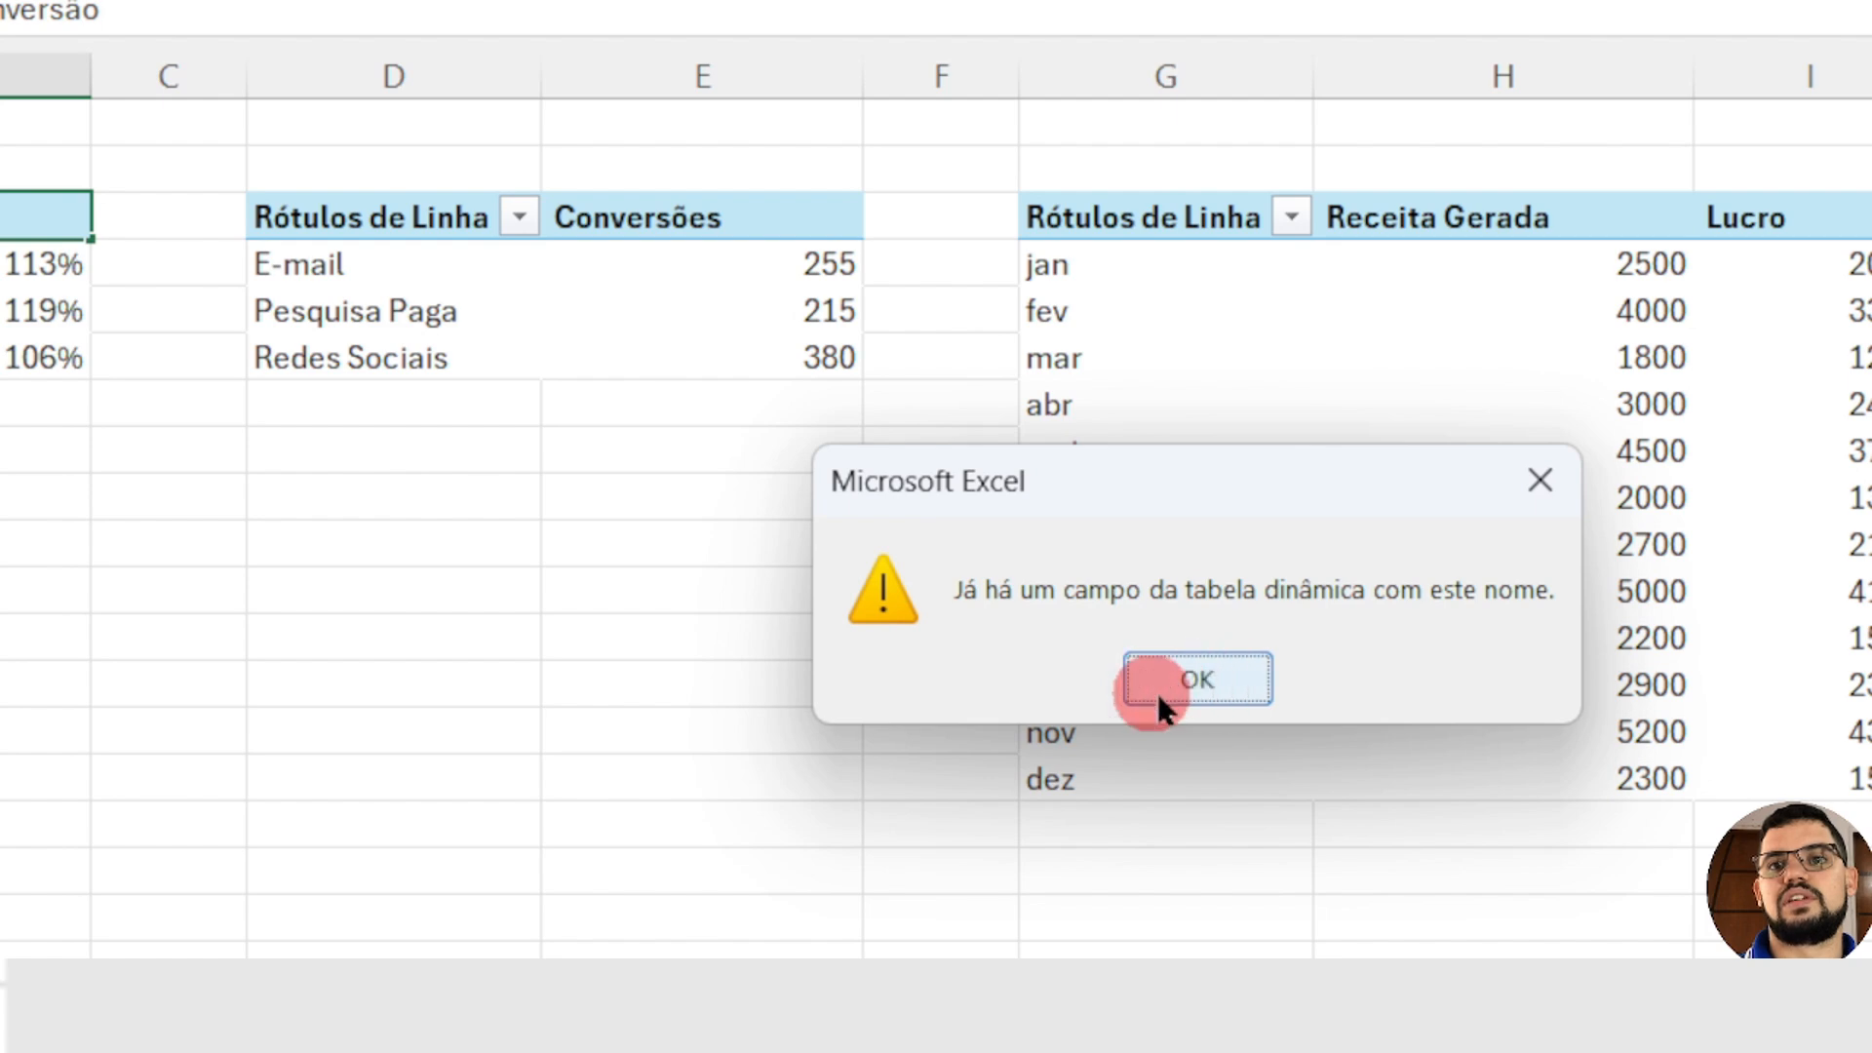
pyautogui.click(1193, 683)
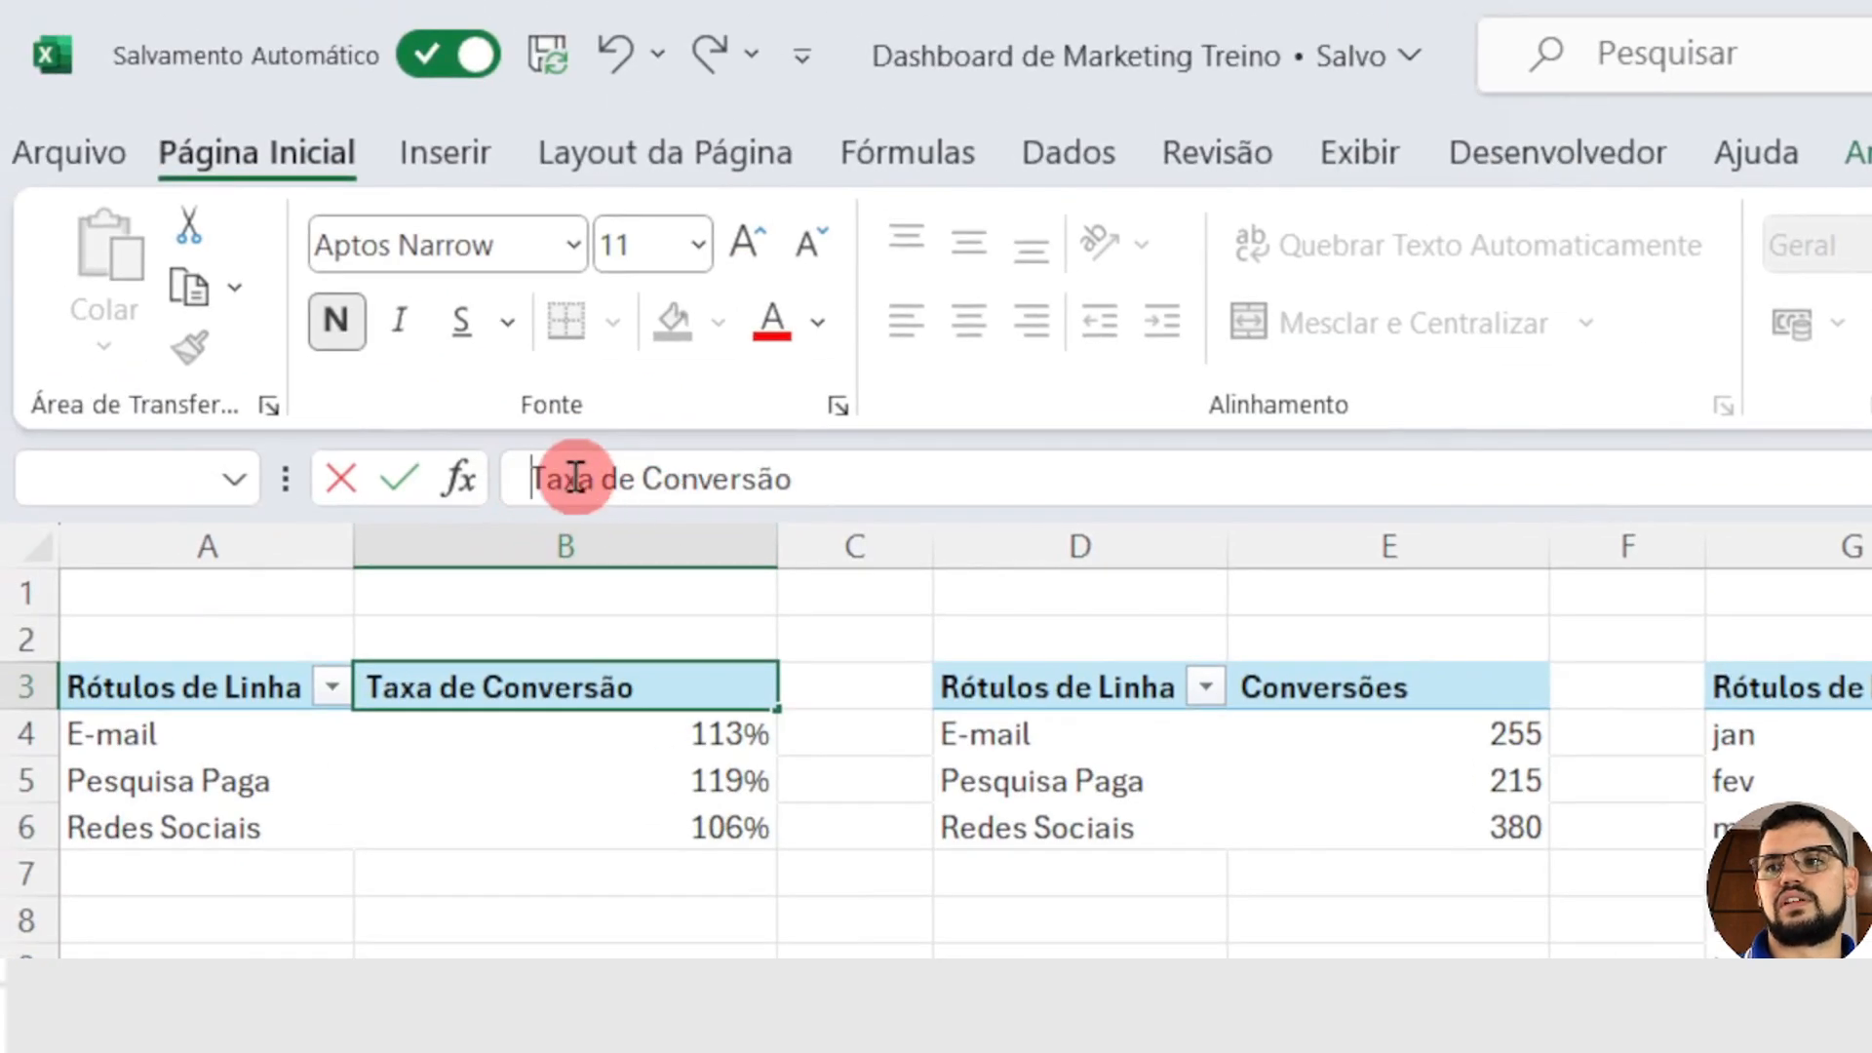
pyautogui.press('Return')
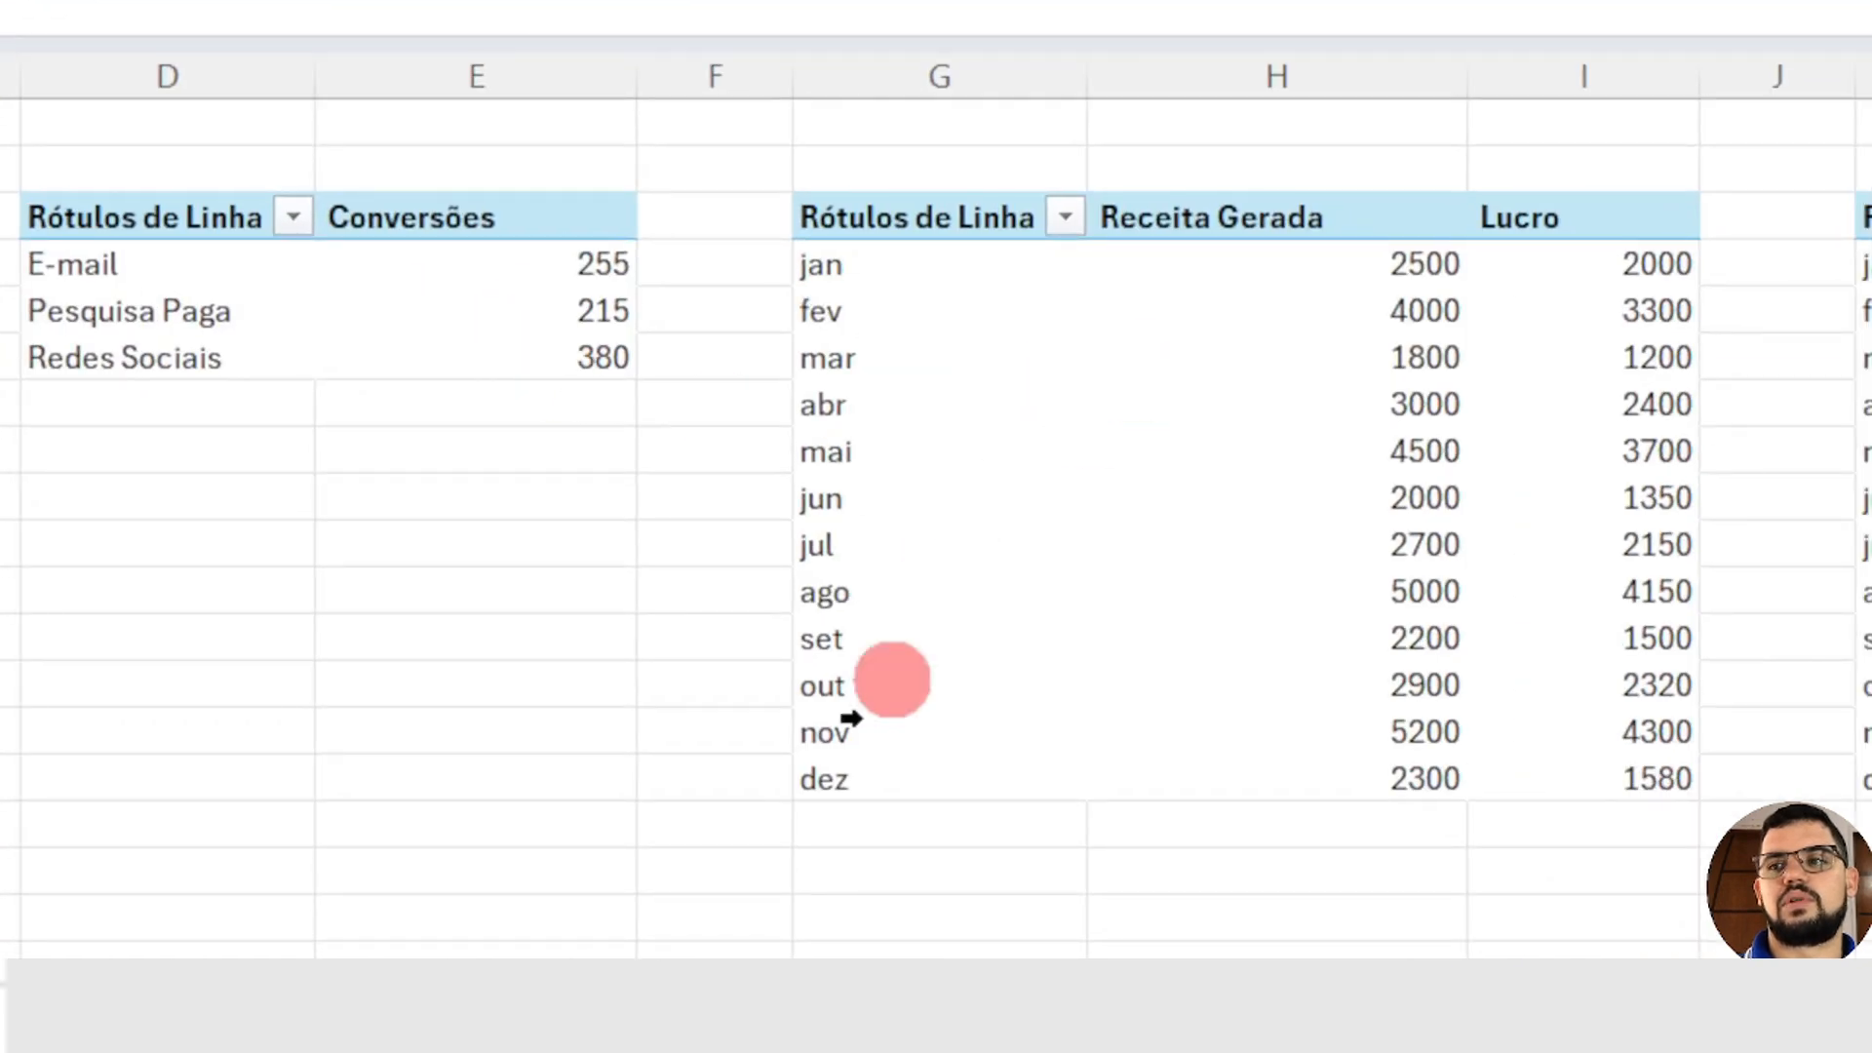
# Step: On Dash (Branco), set the title of the revenue and profit combo chart to "Analise Campanhas"
pyautogui.click(944, 846)
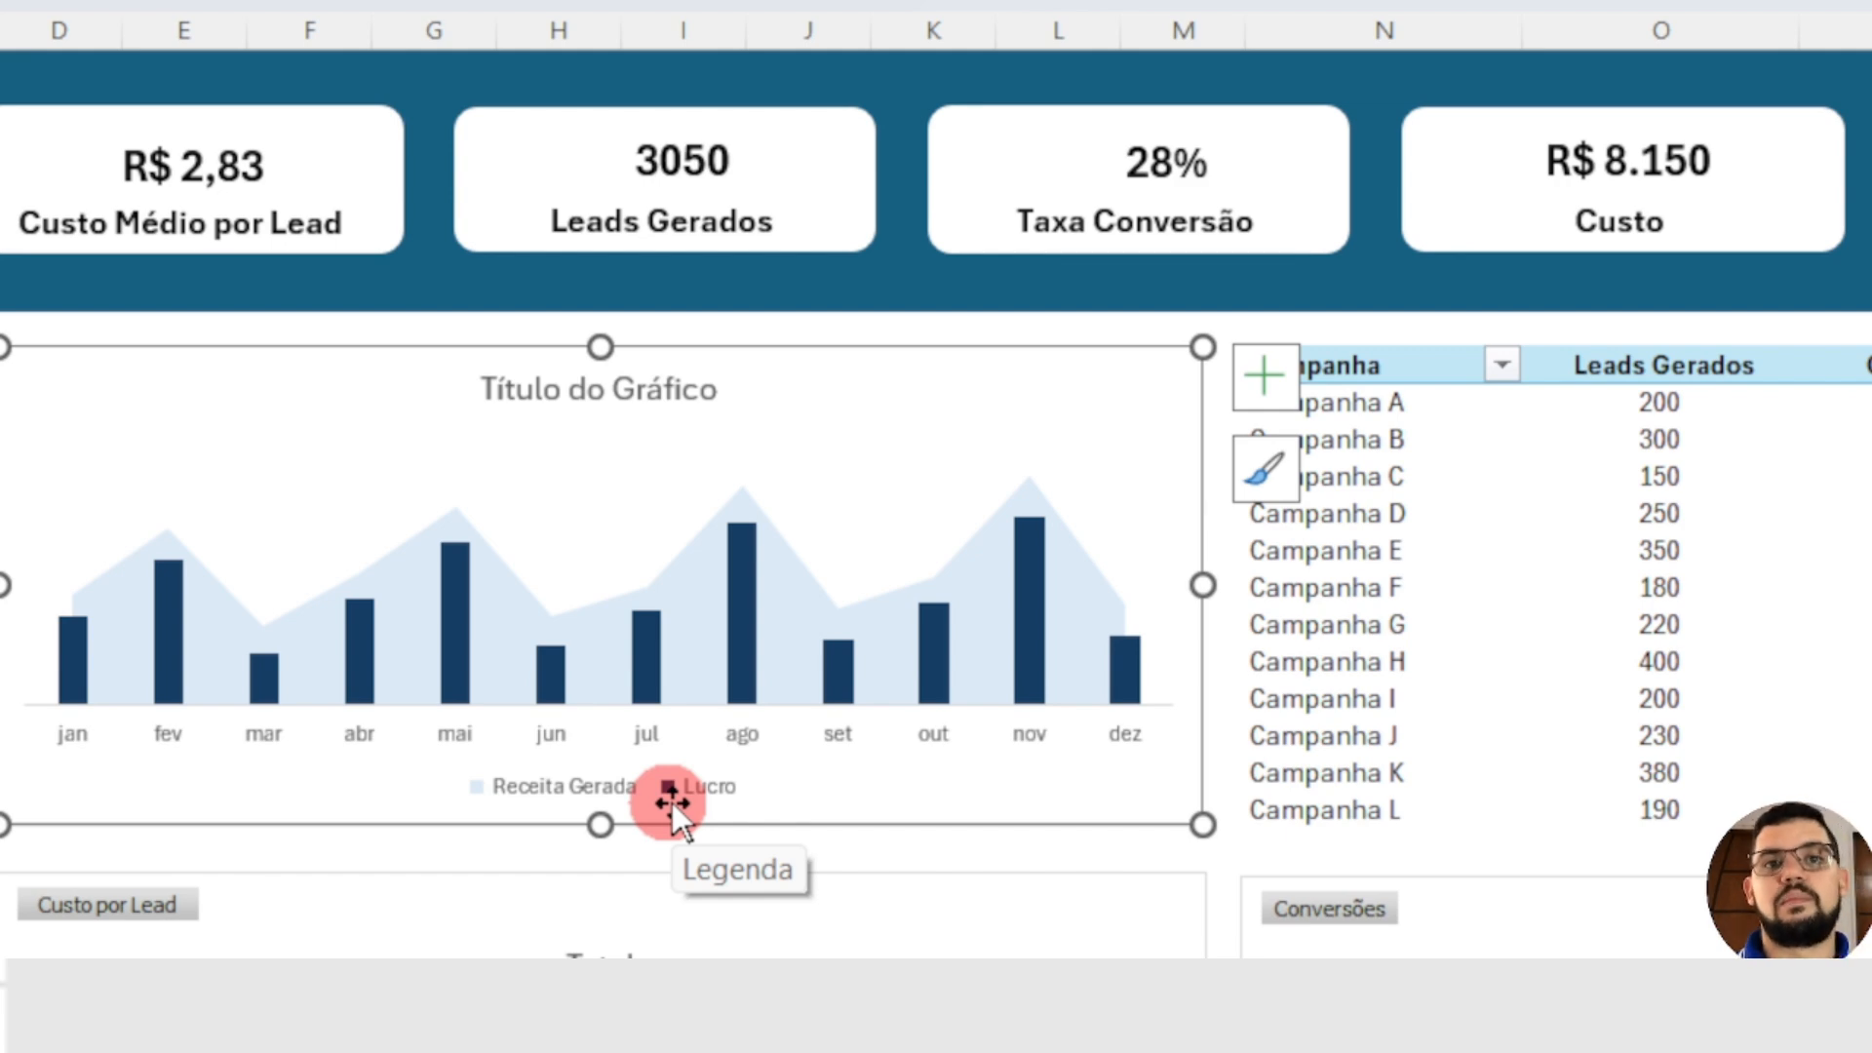
pyautogui.click(544, 392)
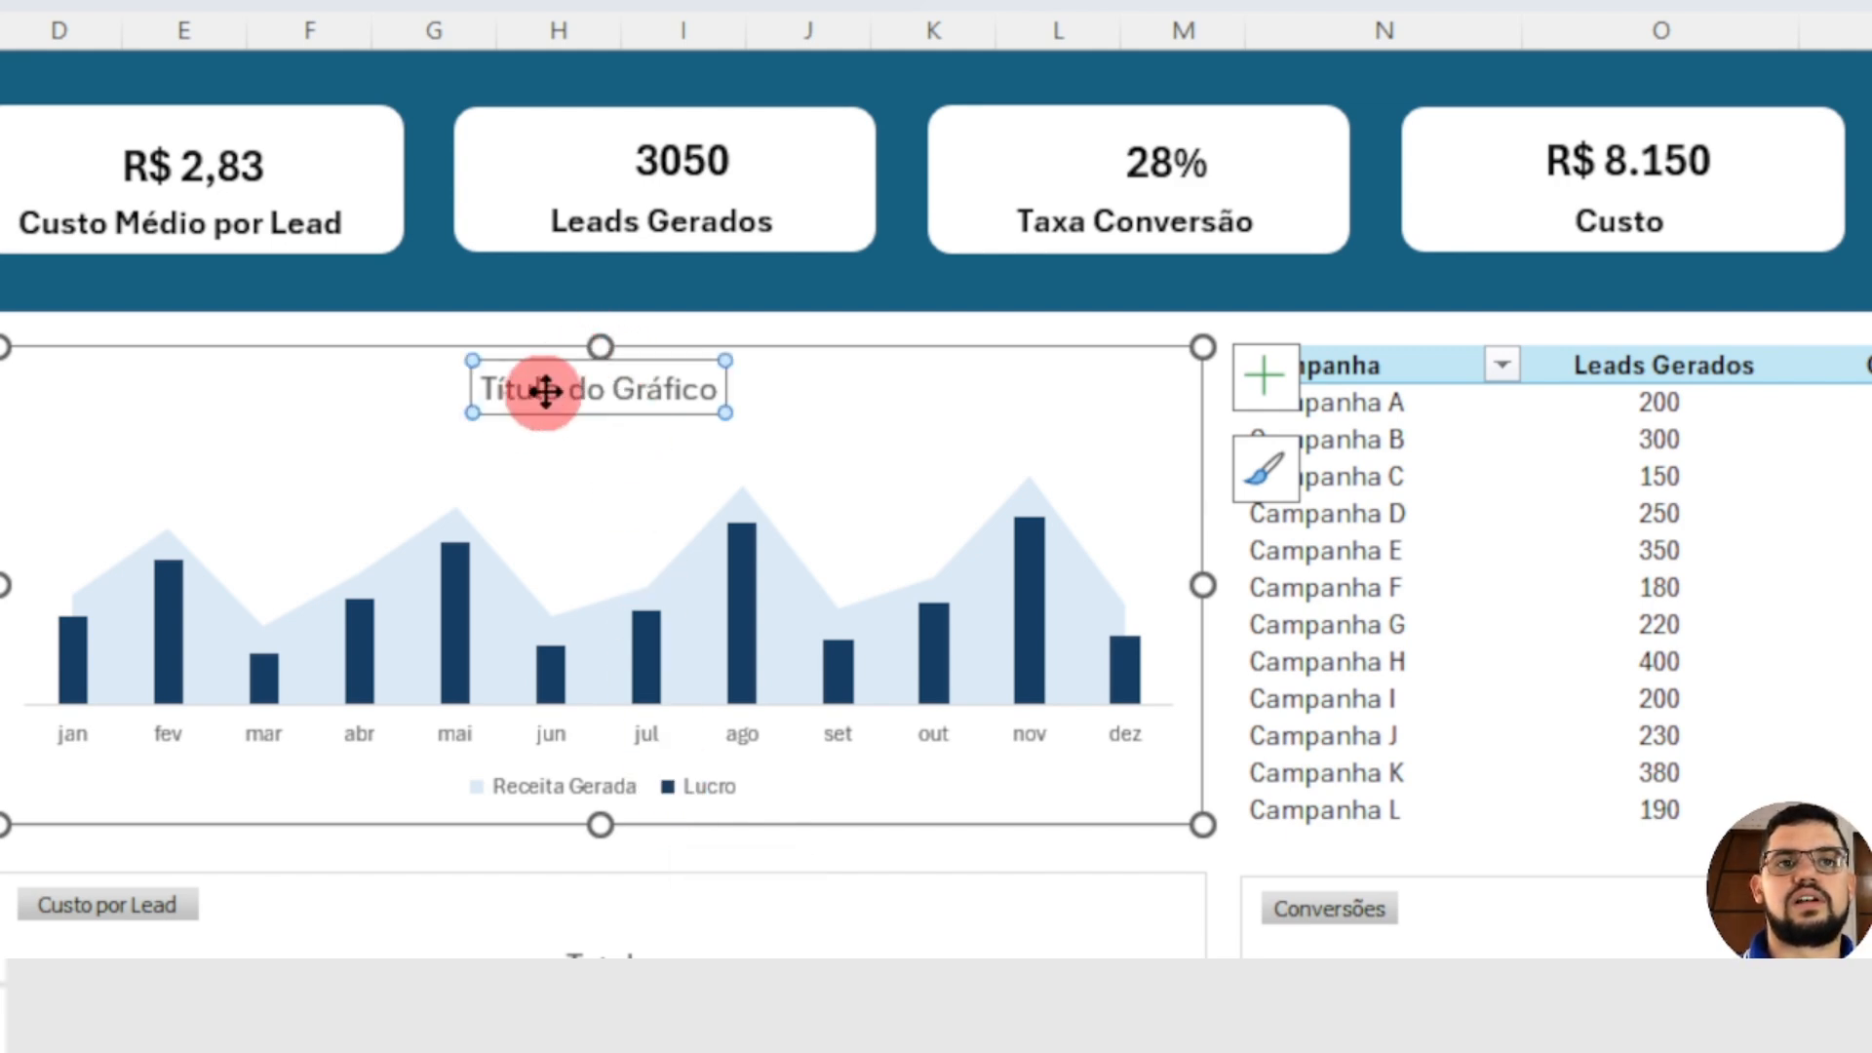
pyautogui.tripleClick(544, 392)
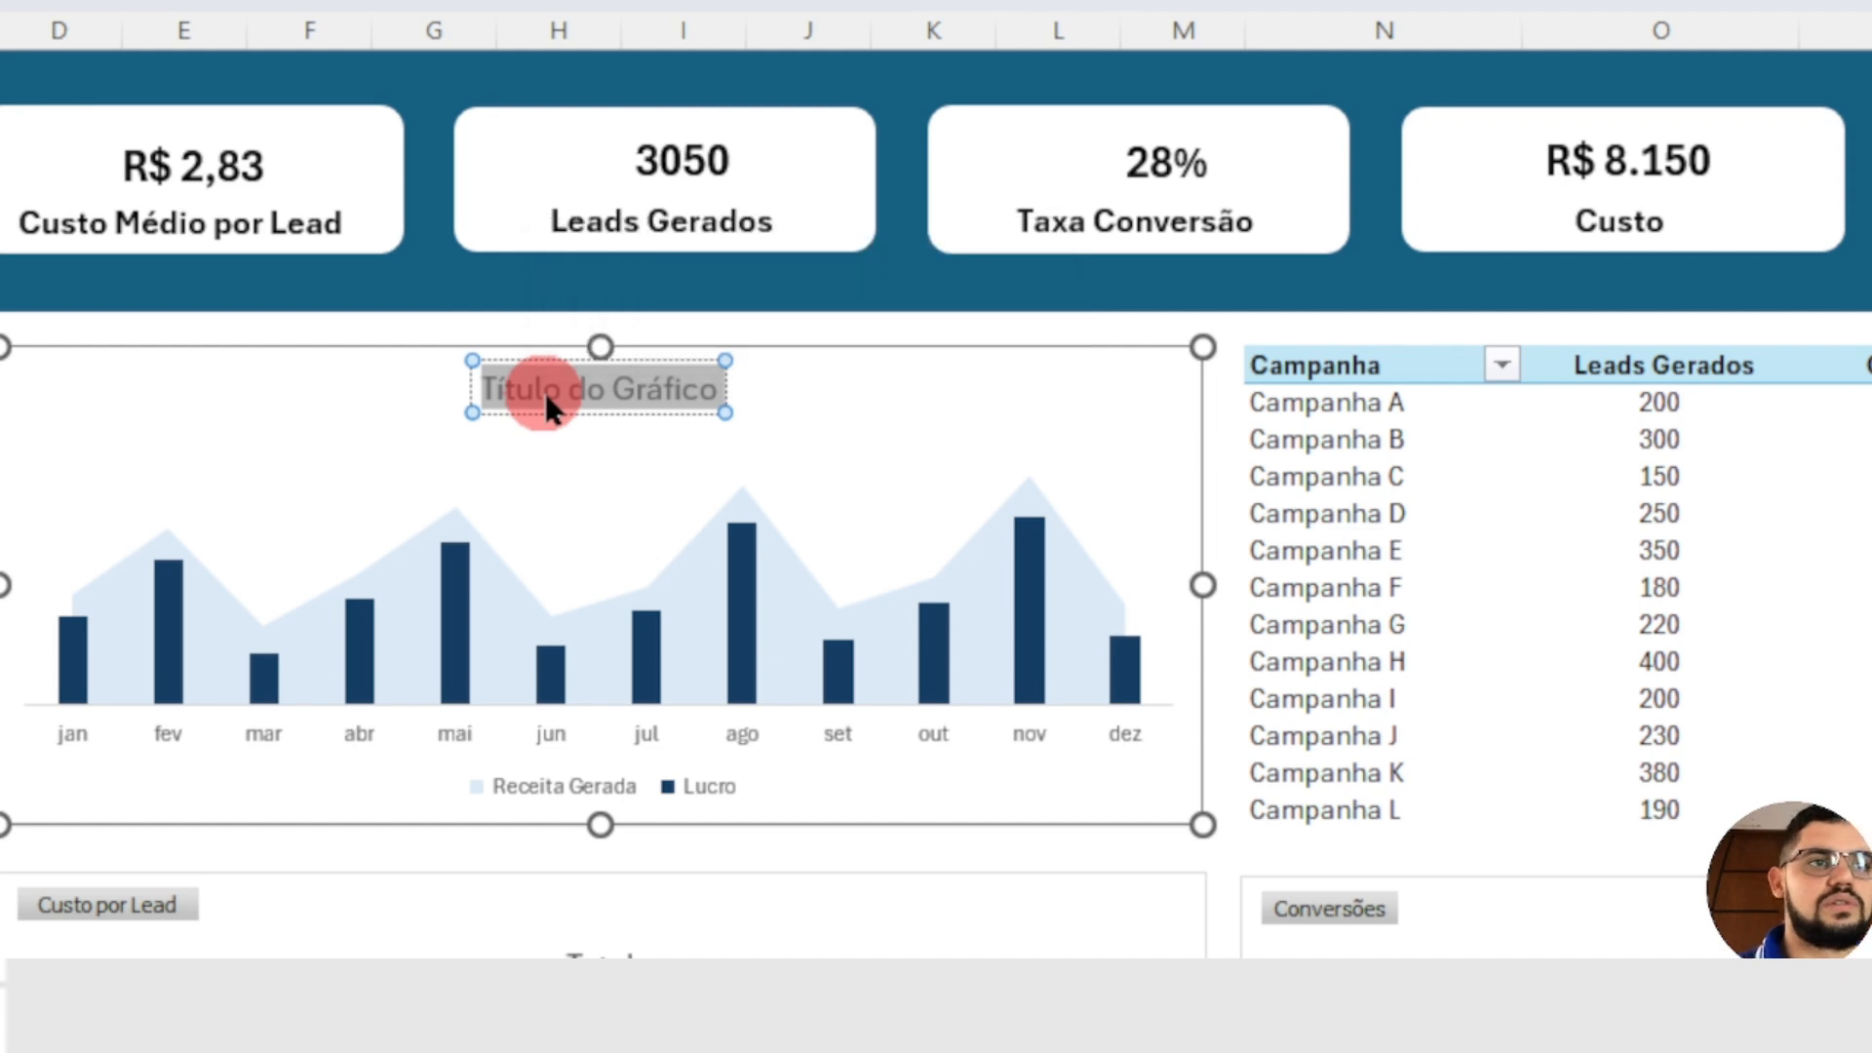
pyautogui.write('Aba')
pyautogui.press('BackSpace')
pyautogui.press('BackSpace')
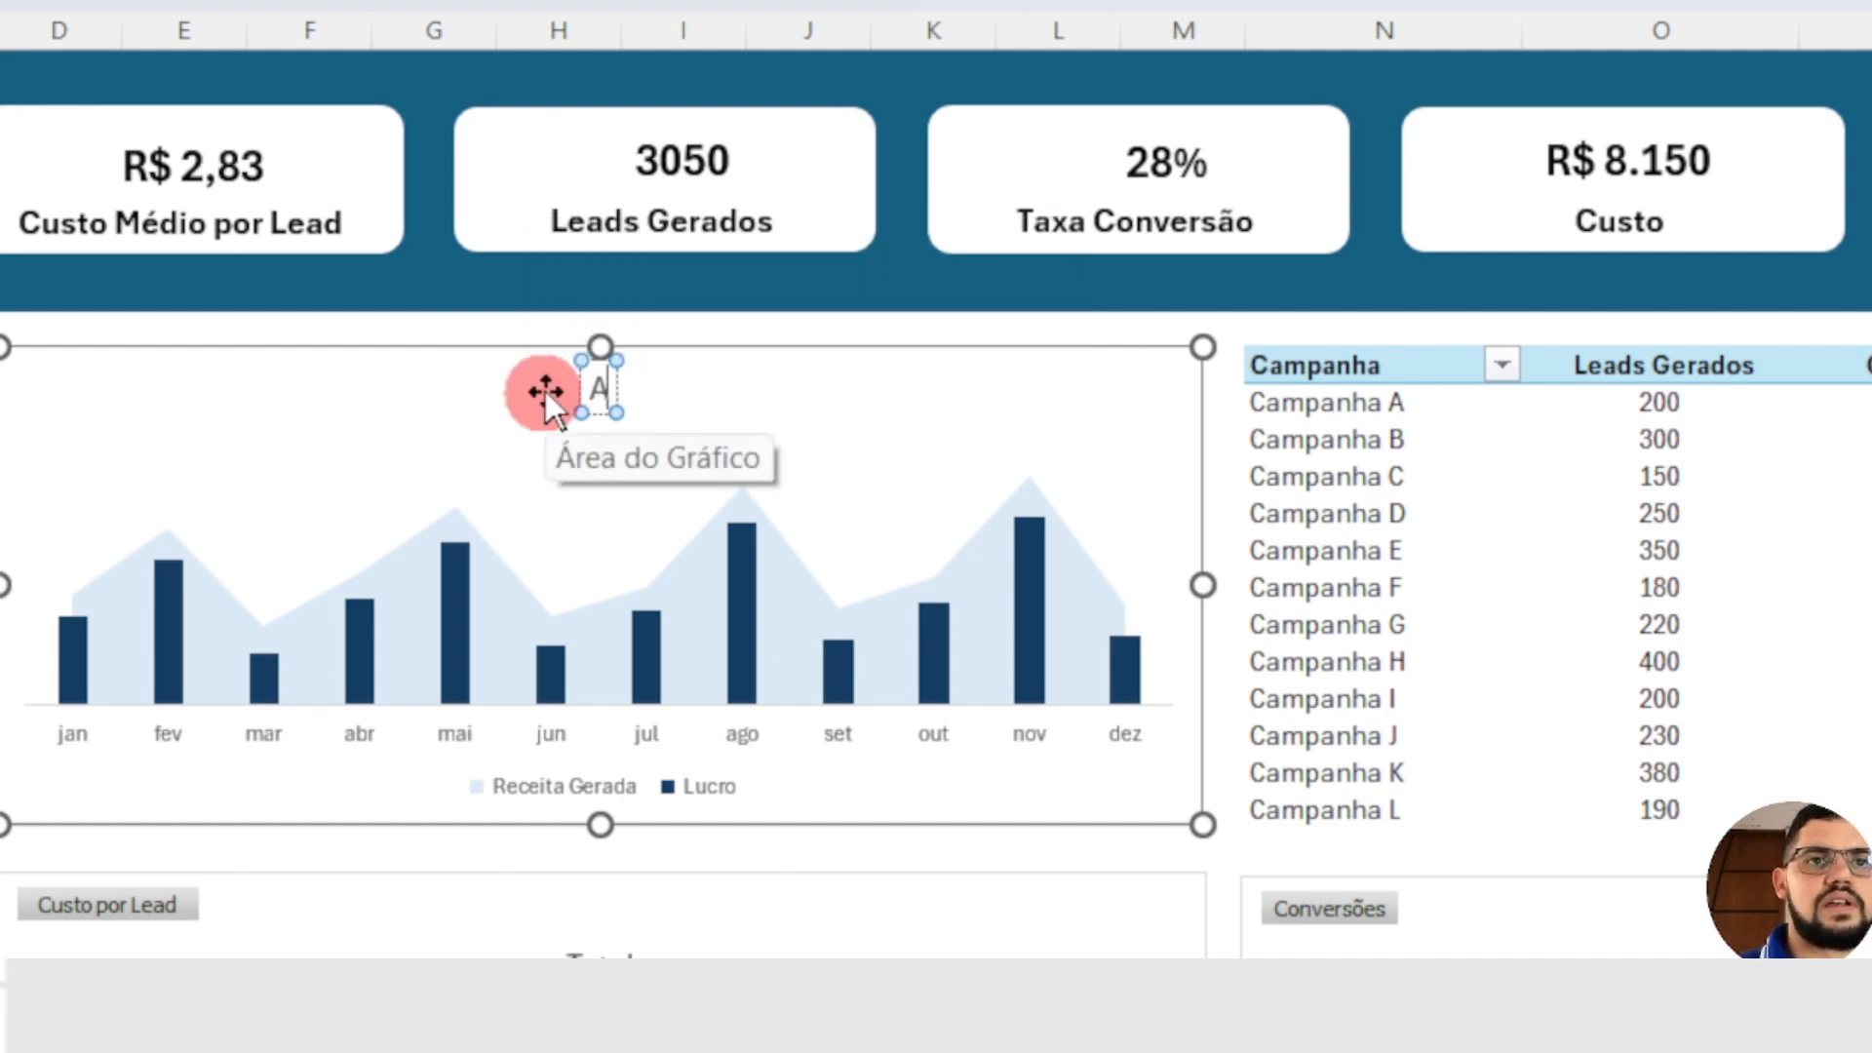
pyautogui.write('nalise')
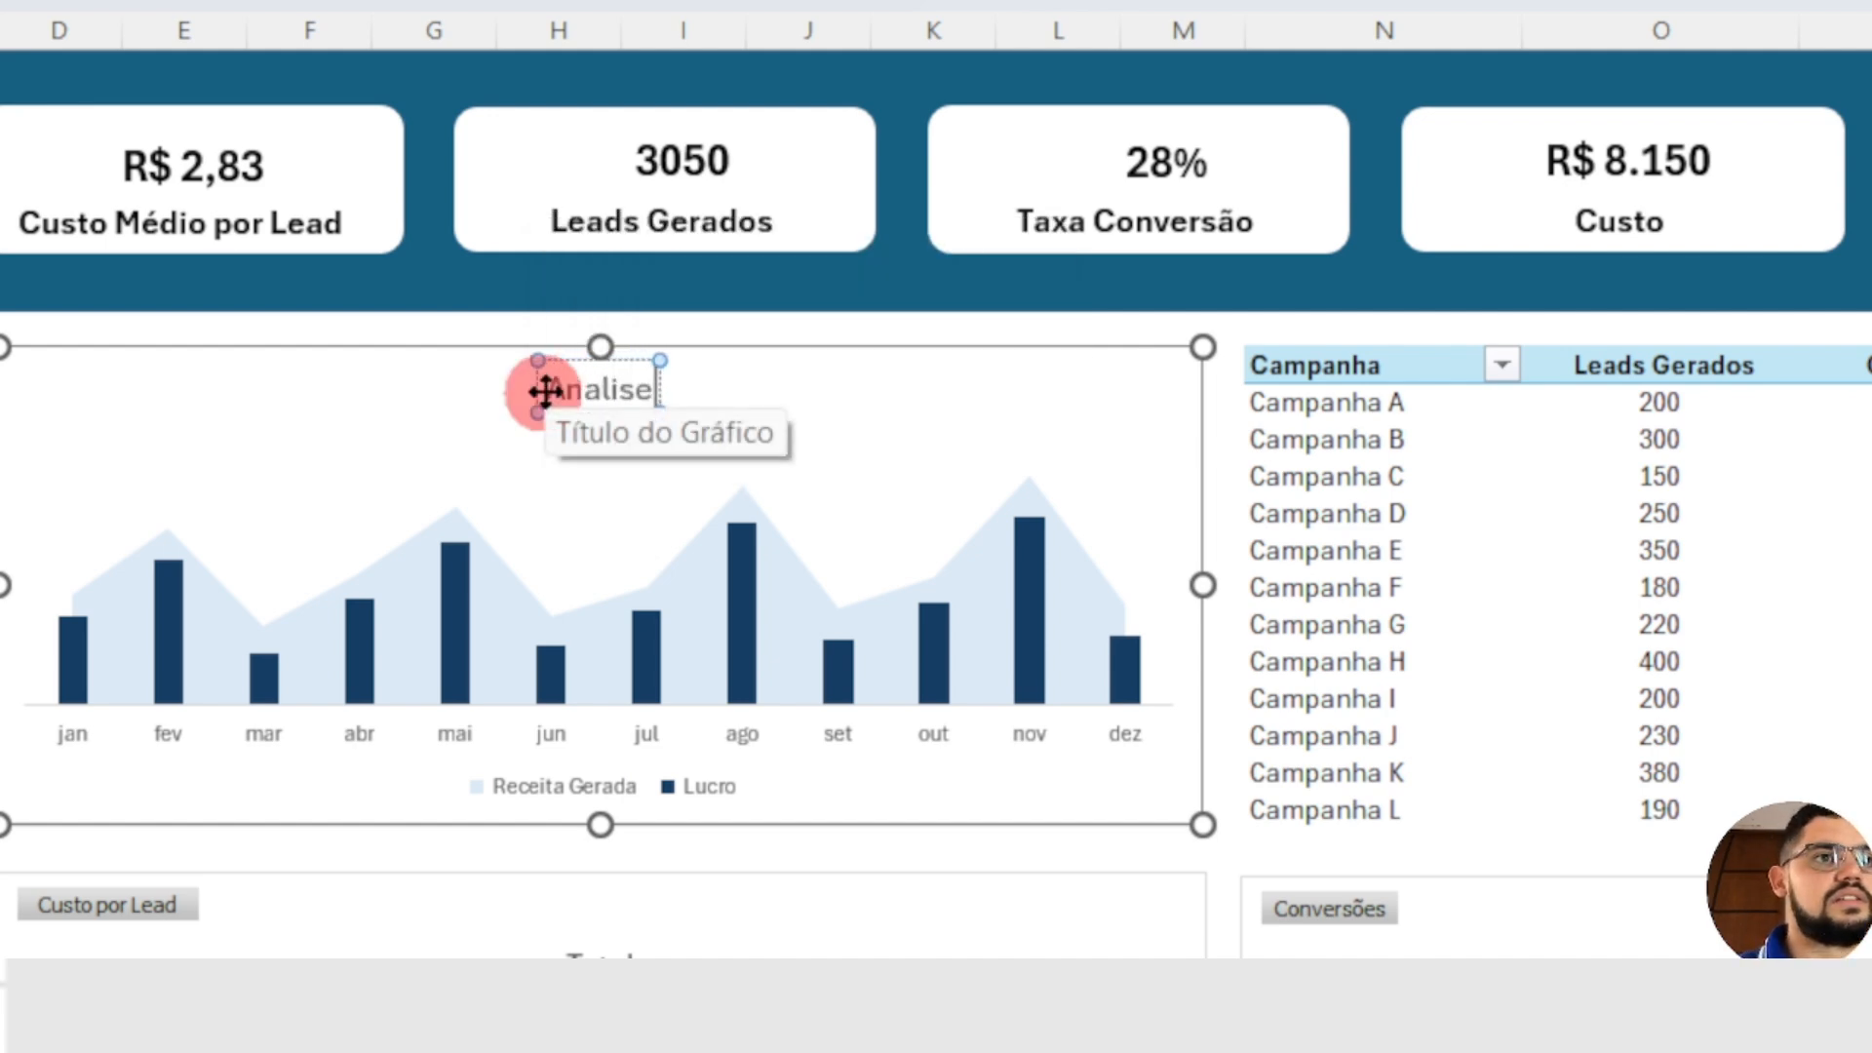
pyautogui.write(' Campanhas')
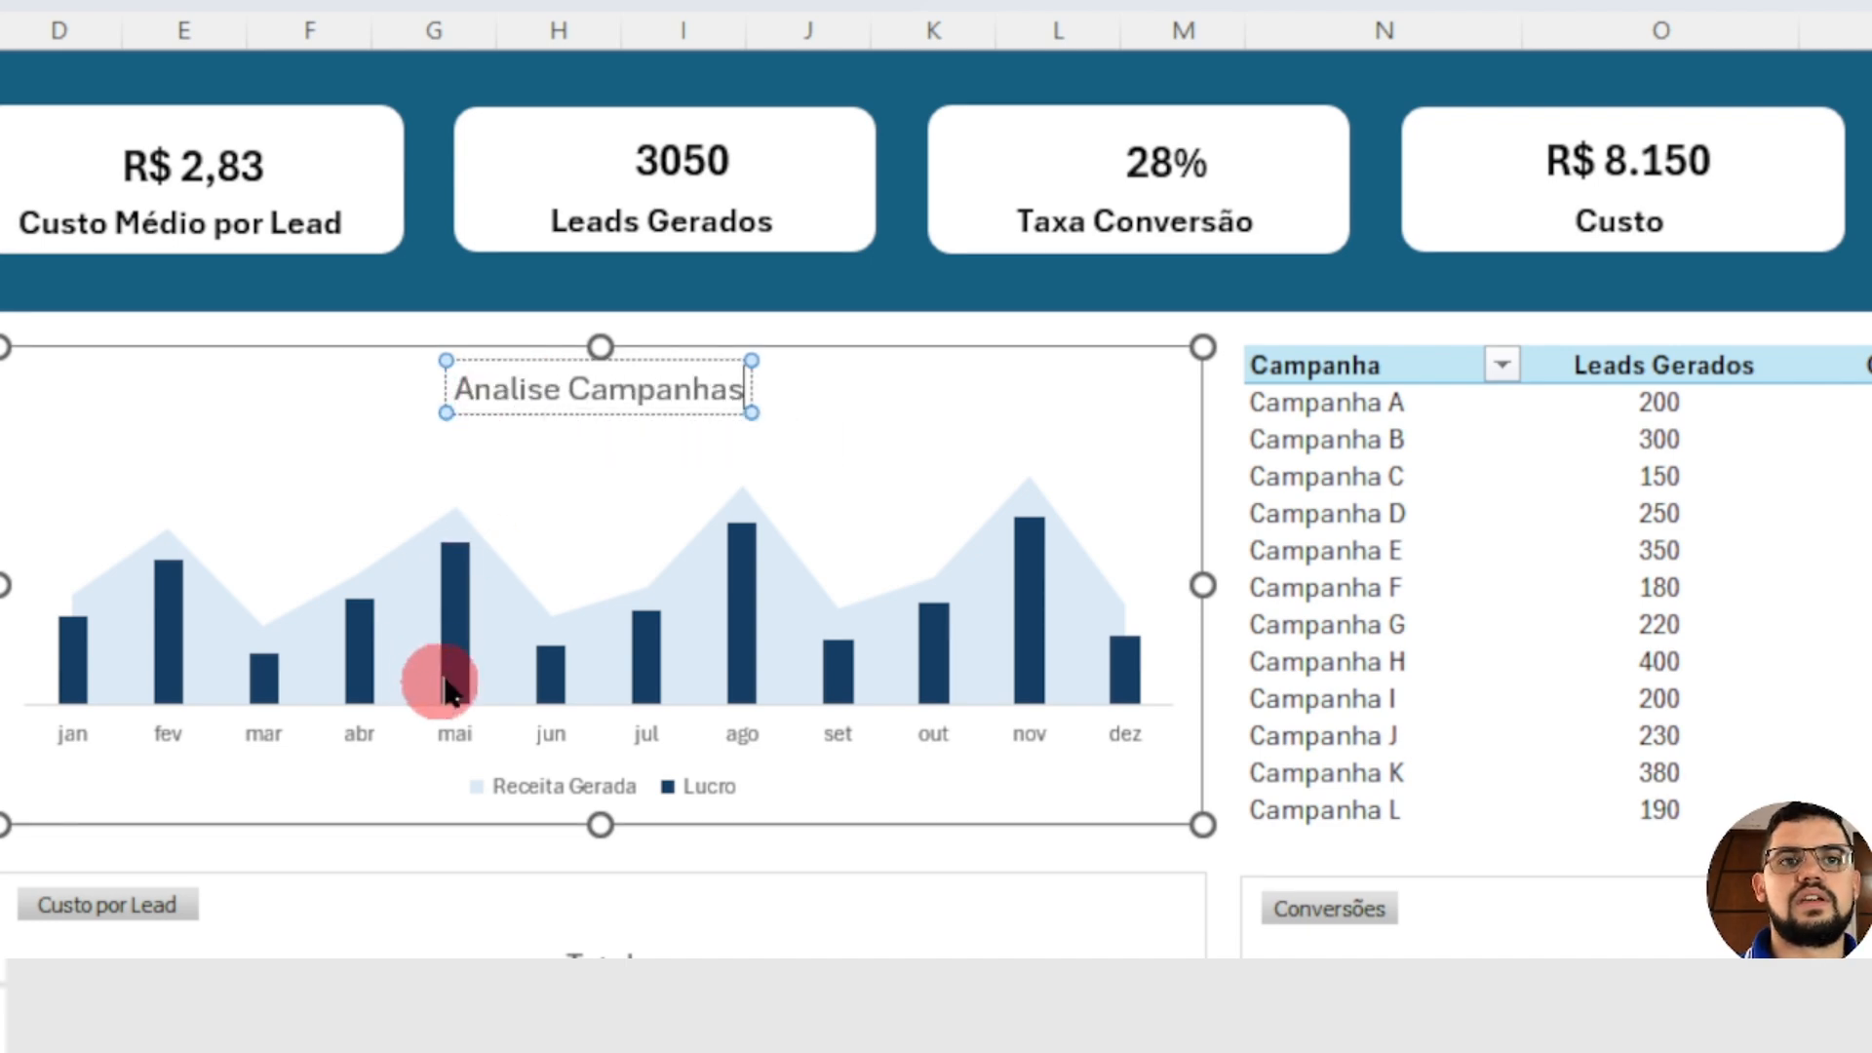
pyautogui.click(459, 618)
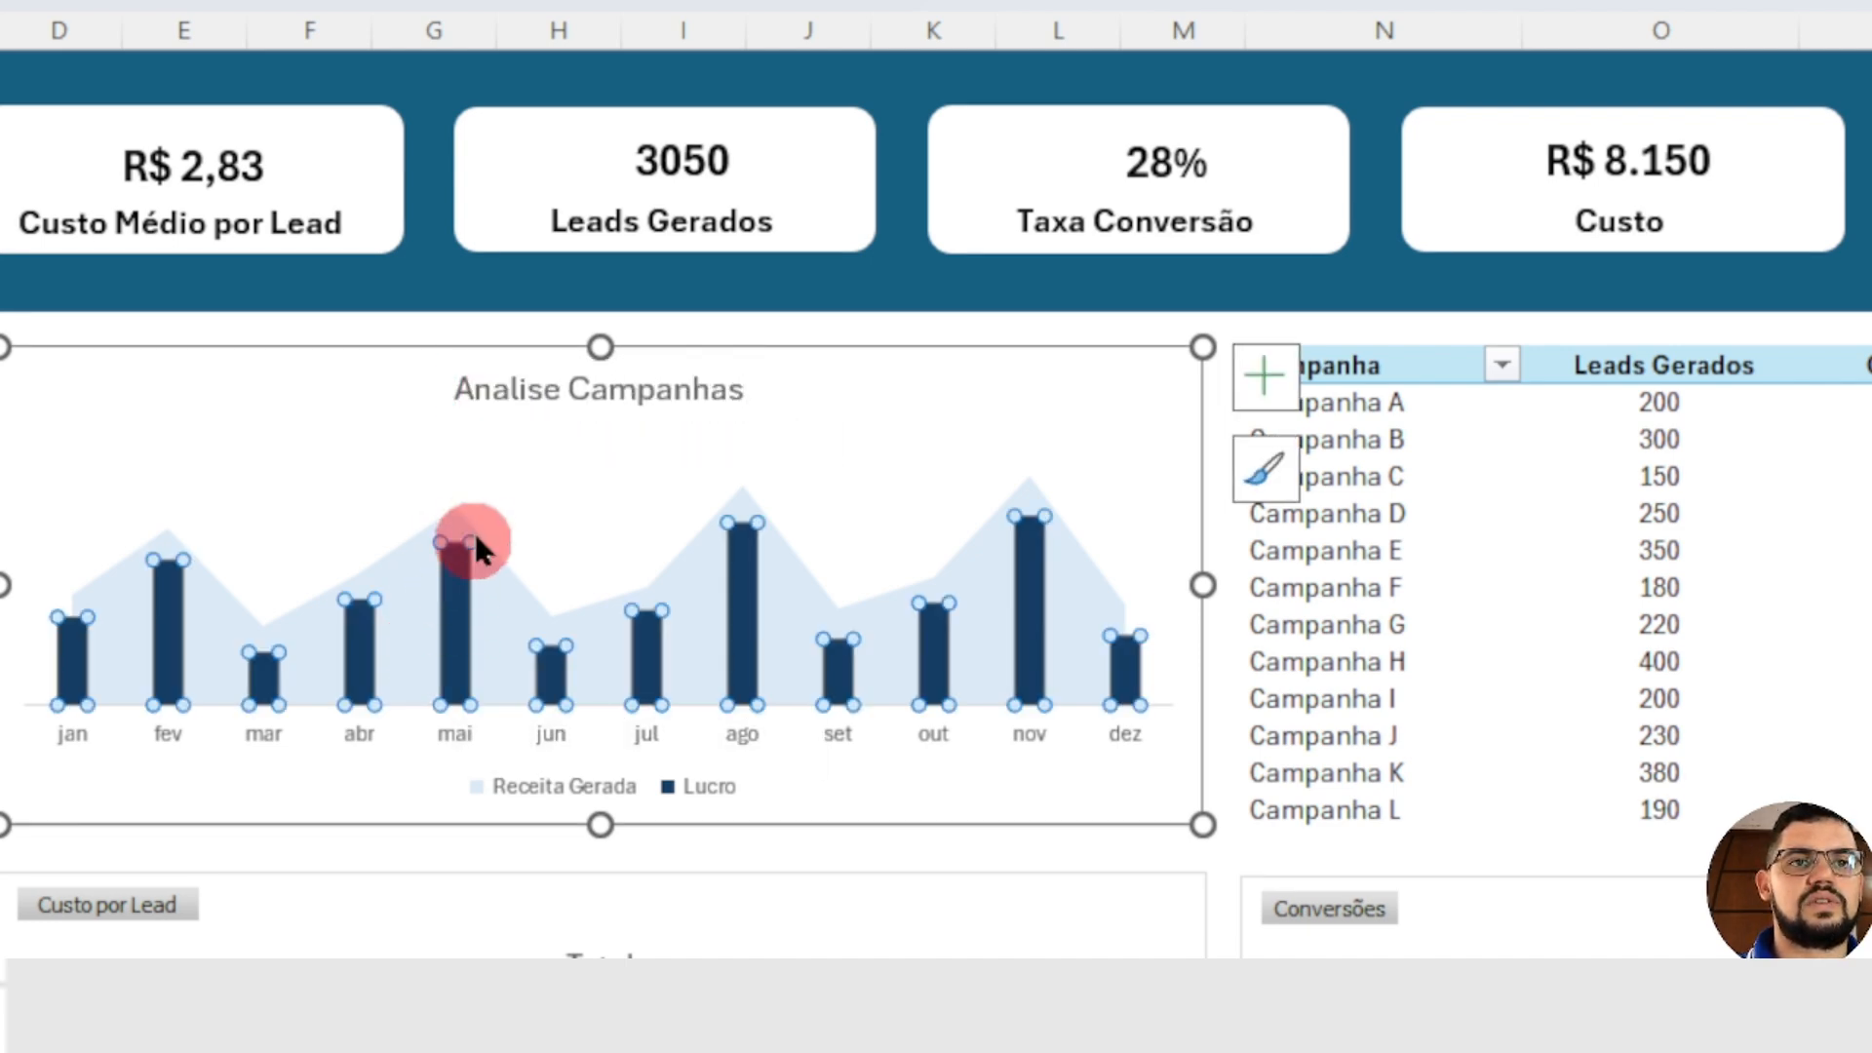
# Step: Add data labels to the Lucro columns in the Analise Campanhas chart and make the labels bold
pyautogui.rightClick(466, 598)
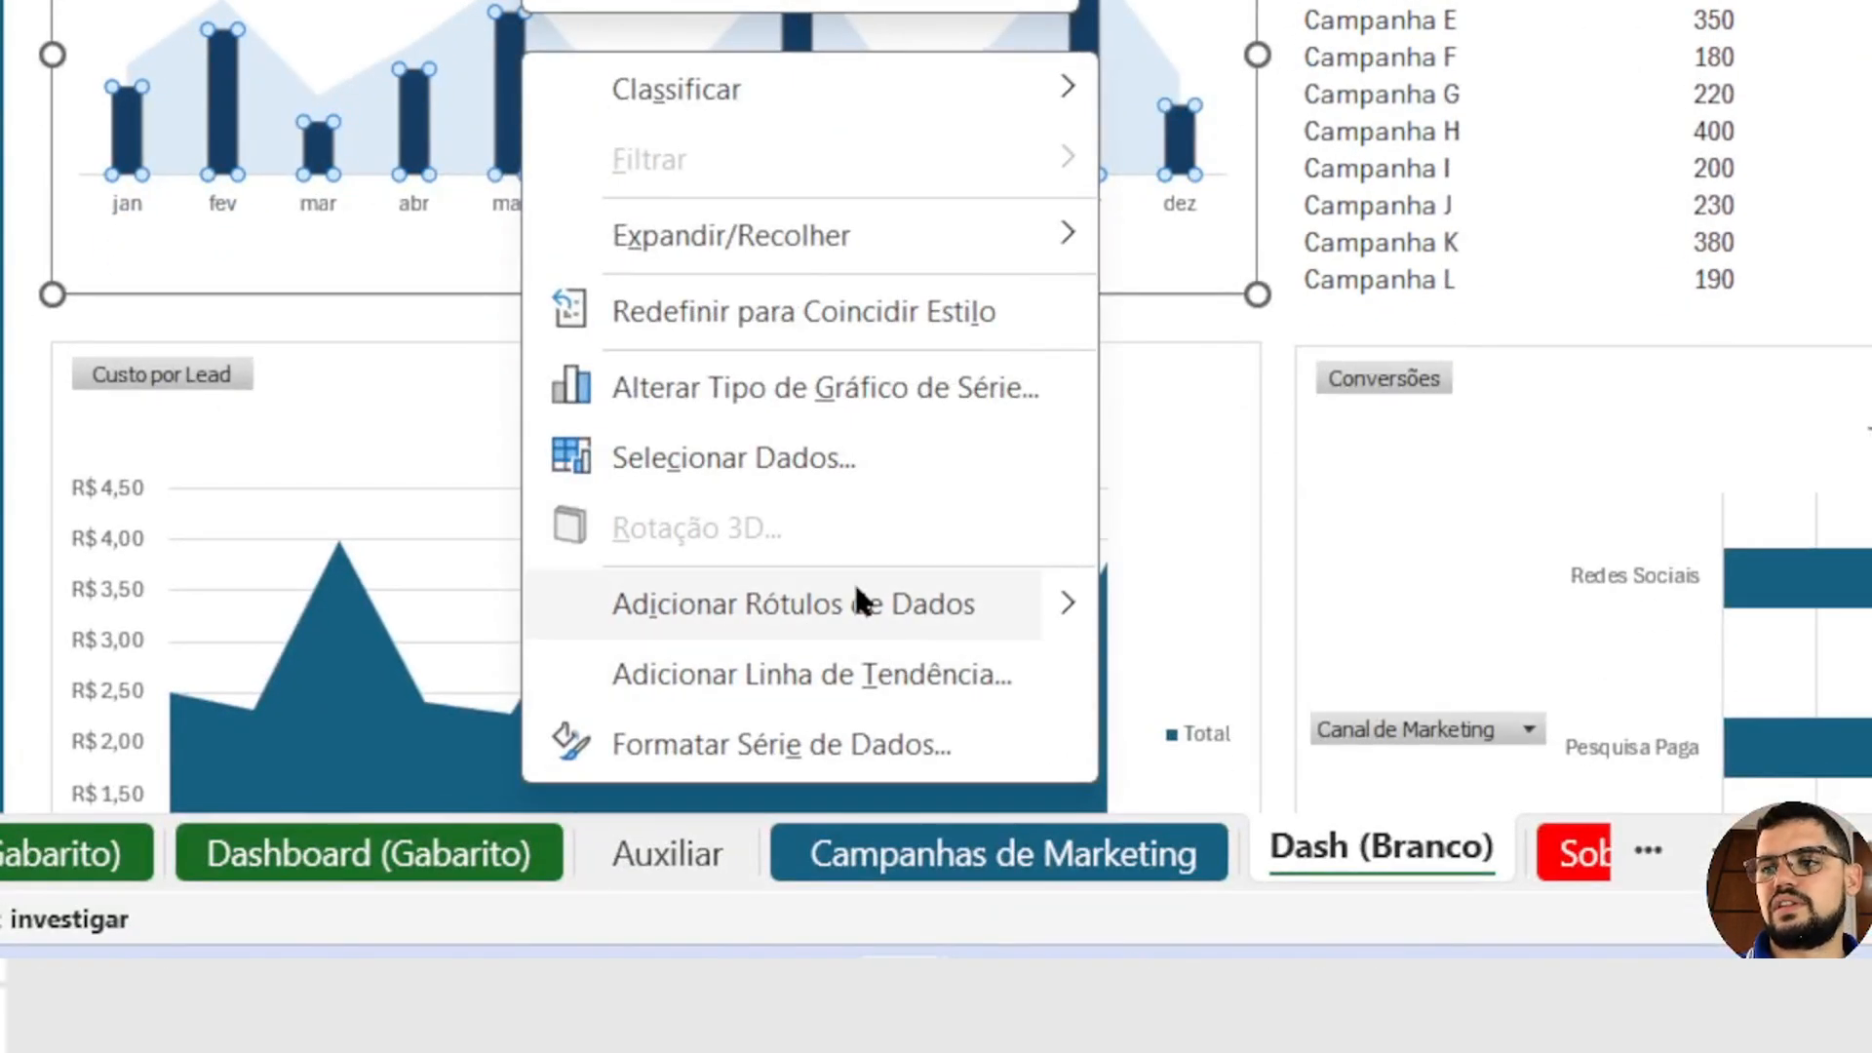
pyautogui.click(815, 604)
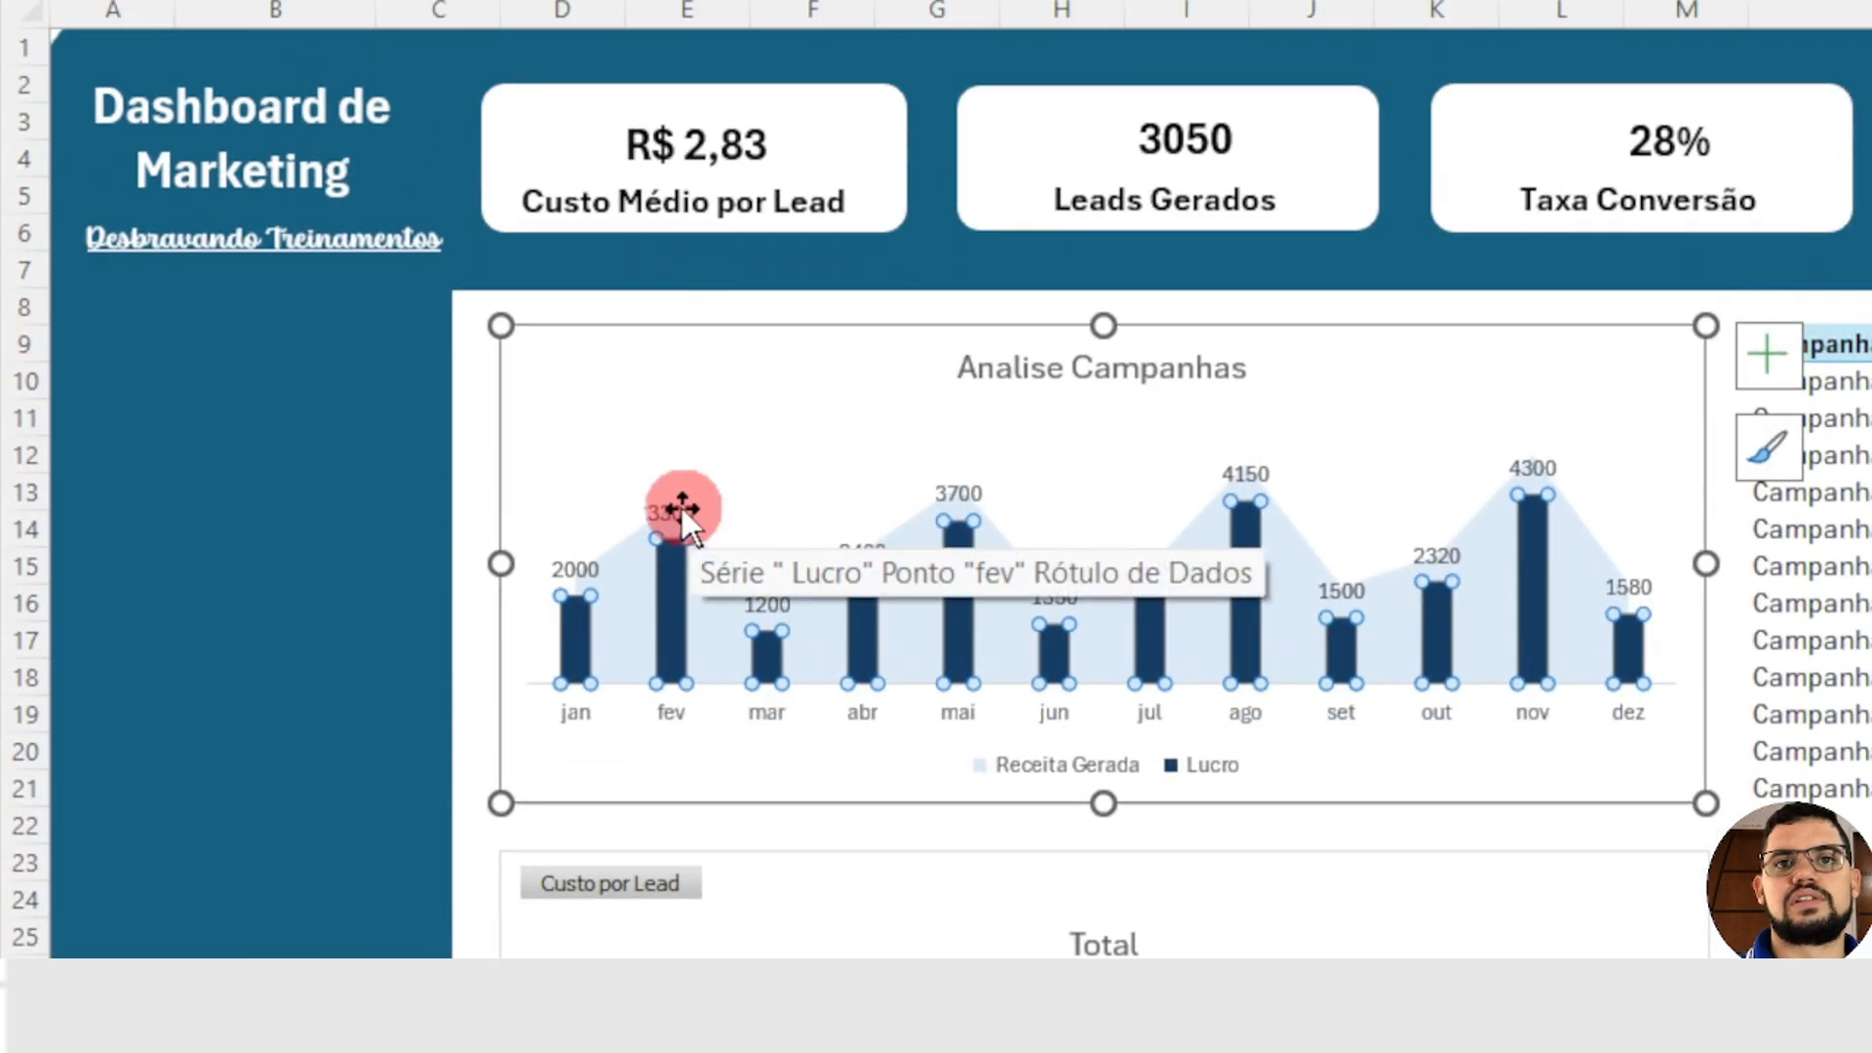
pyautogui.click(681, 507)
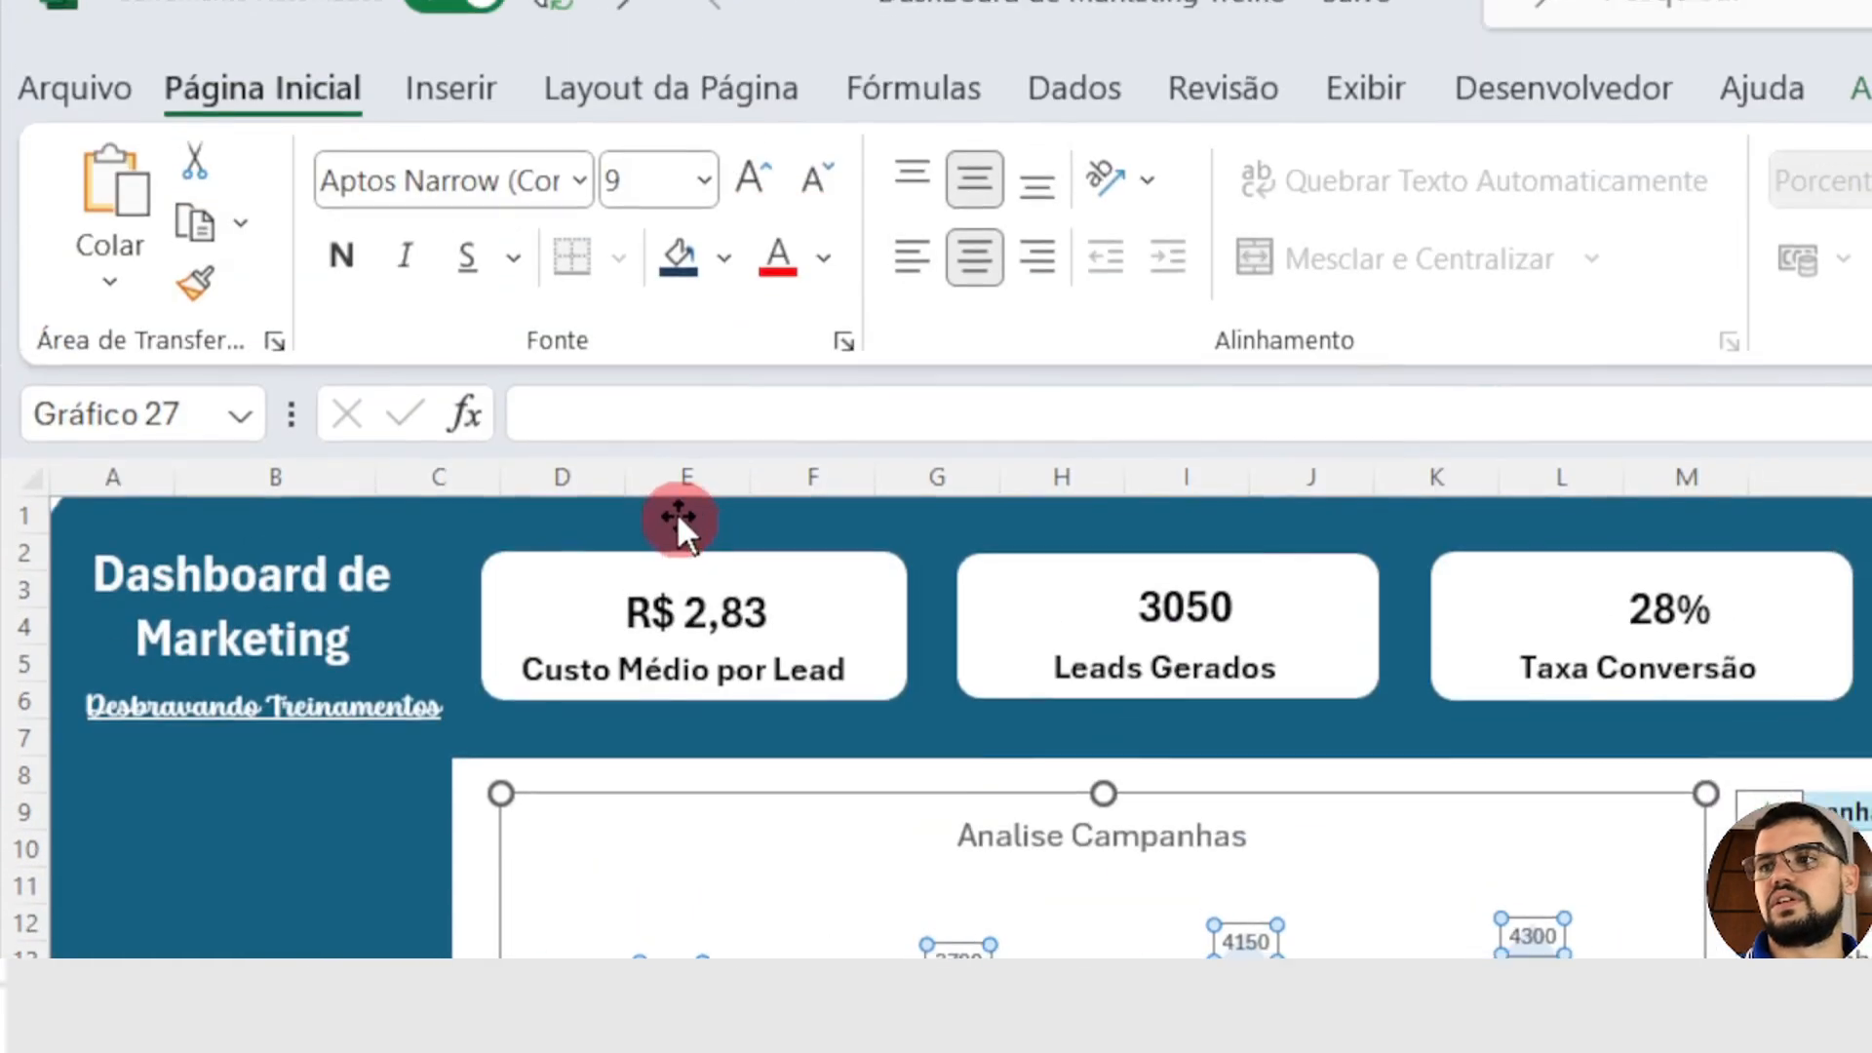
pyautogui.click(341, 265)
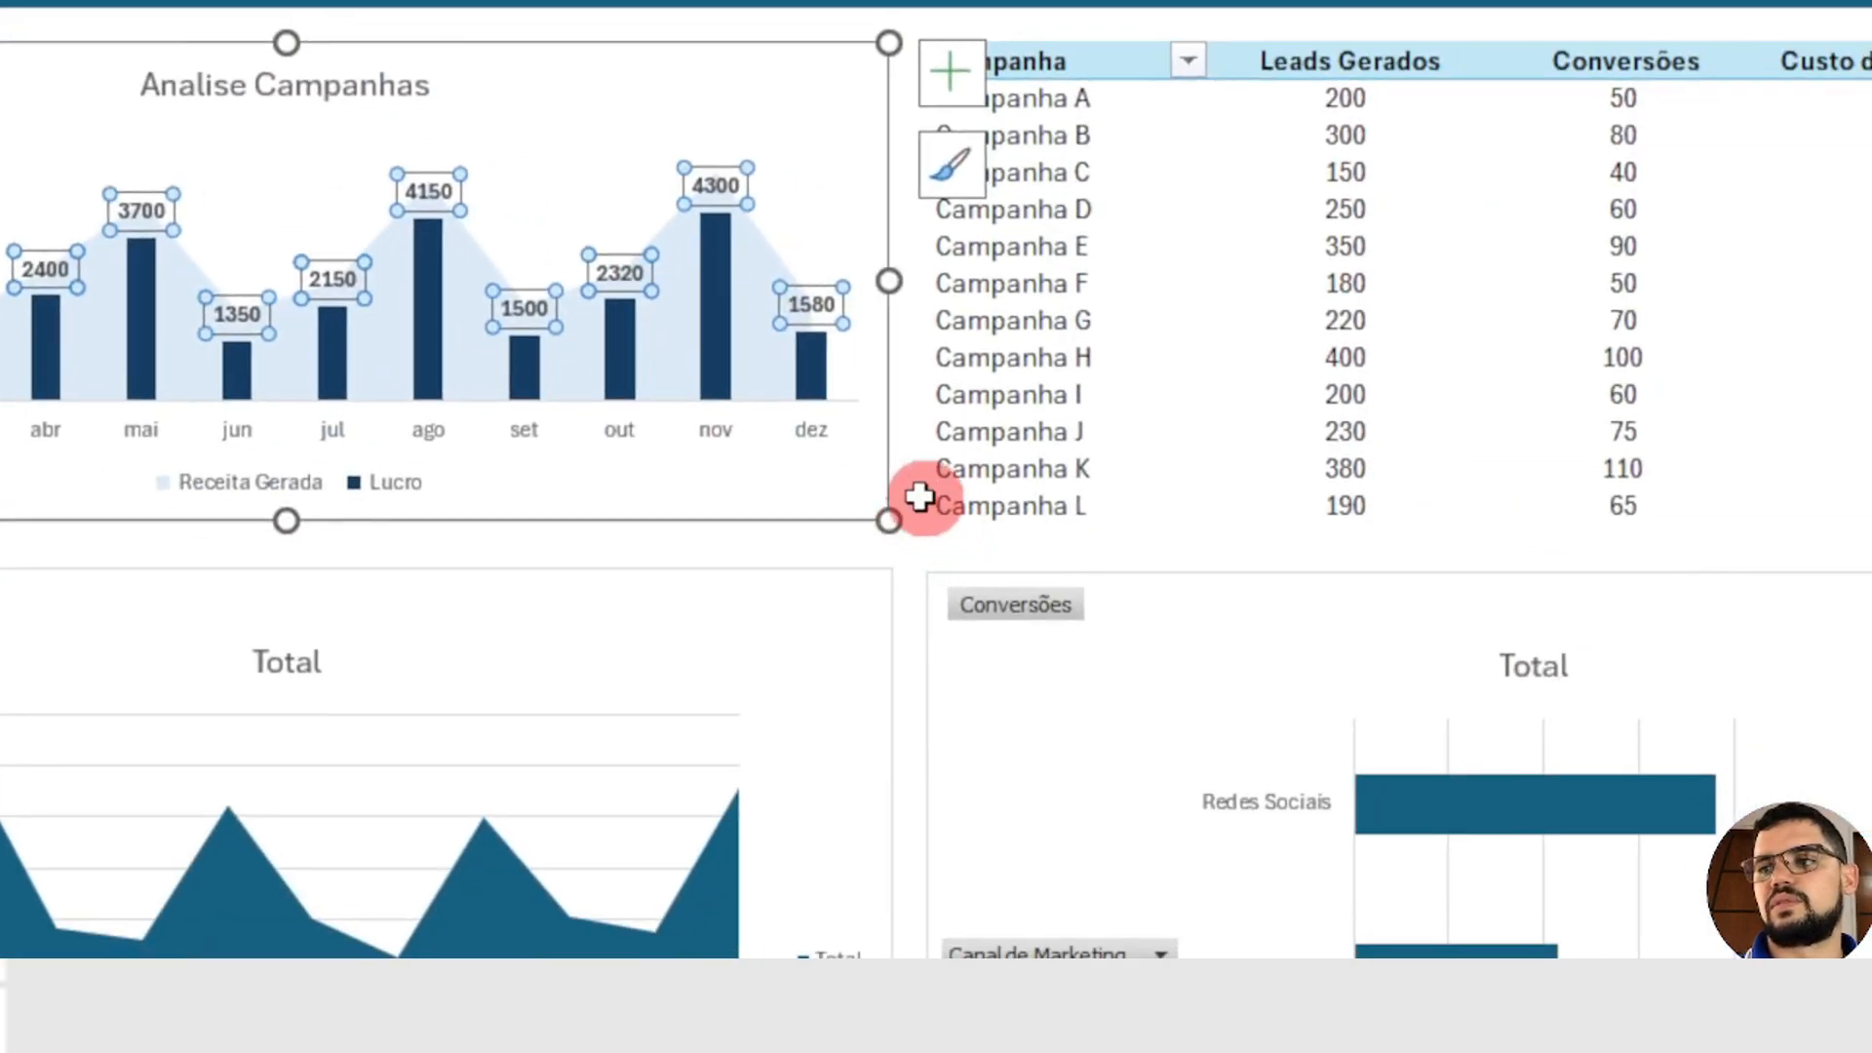
pyautogui.click(918, 491)
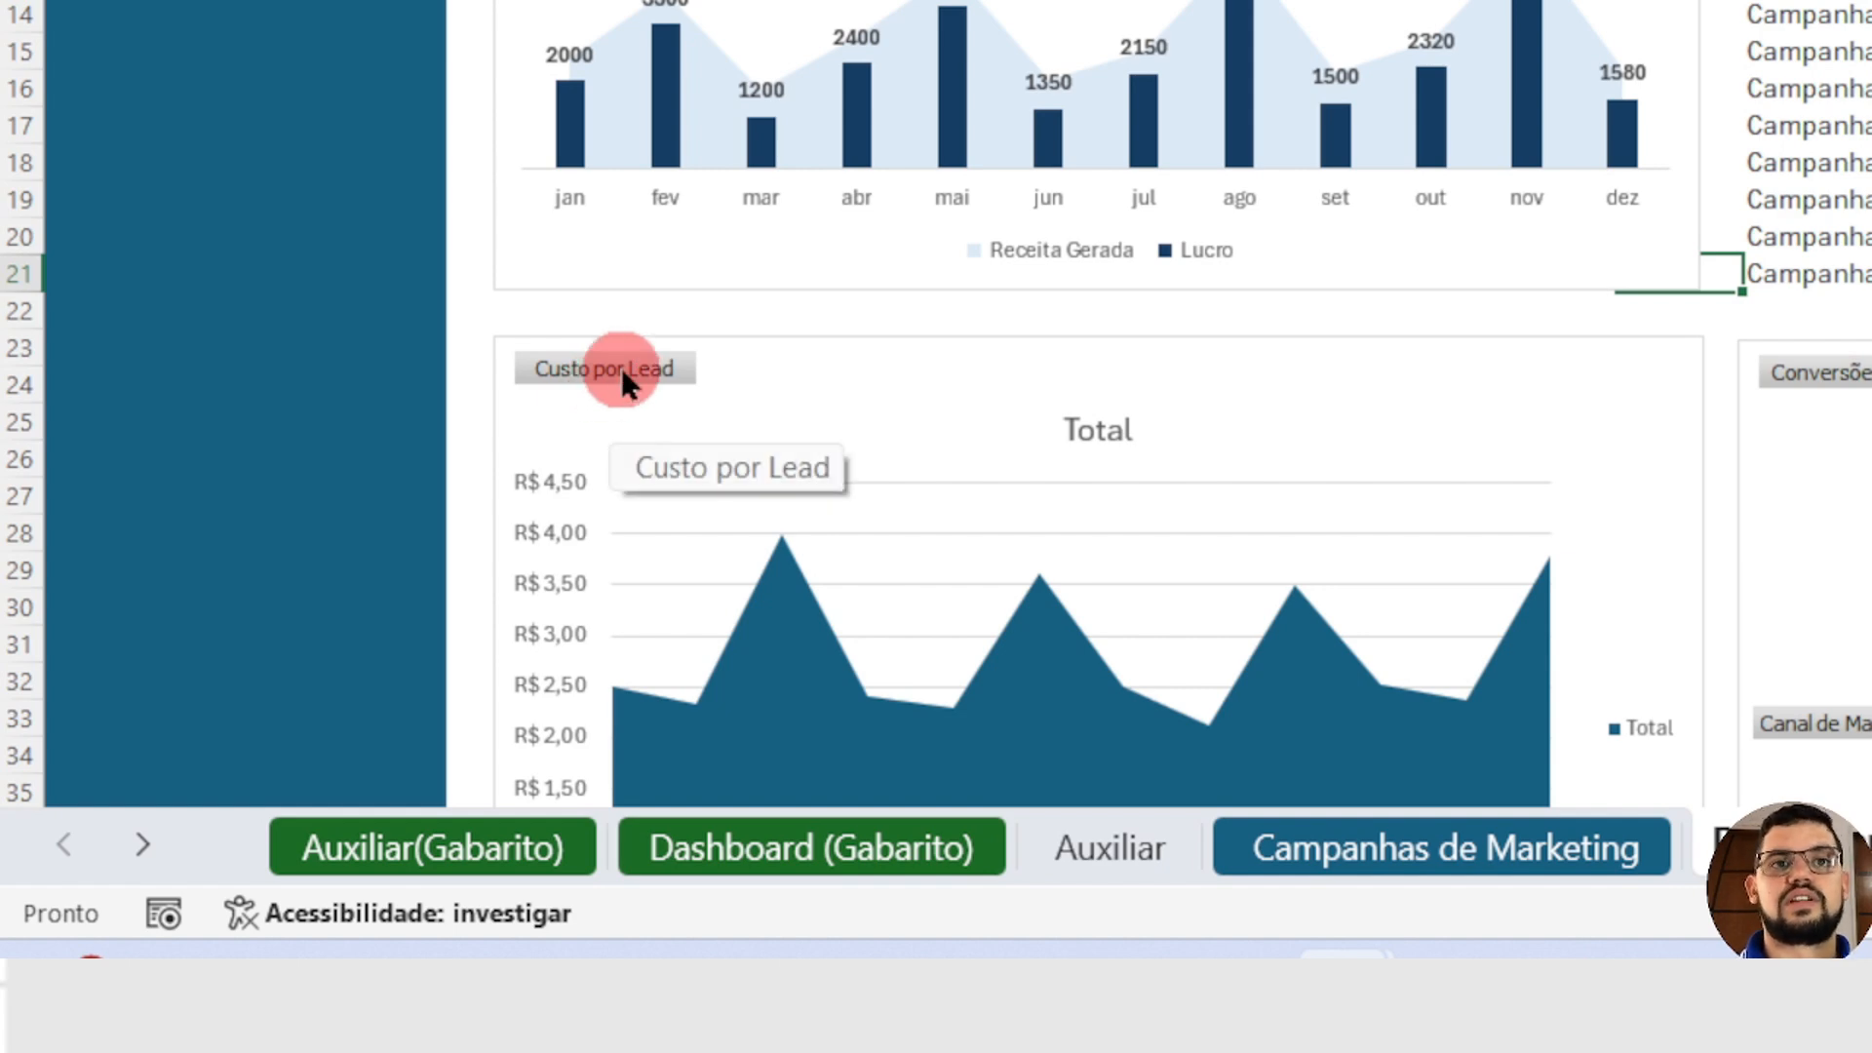
# Step: Hide all field buttons on the cost-per-lead area chart and set its title to "Custo por Lead"
pyautogui.rightClick(595, 375)
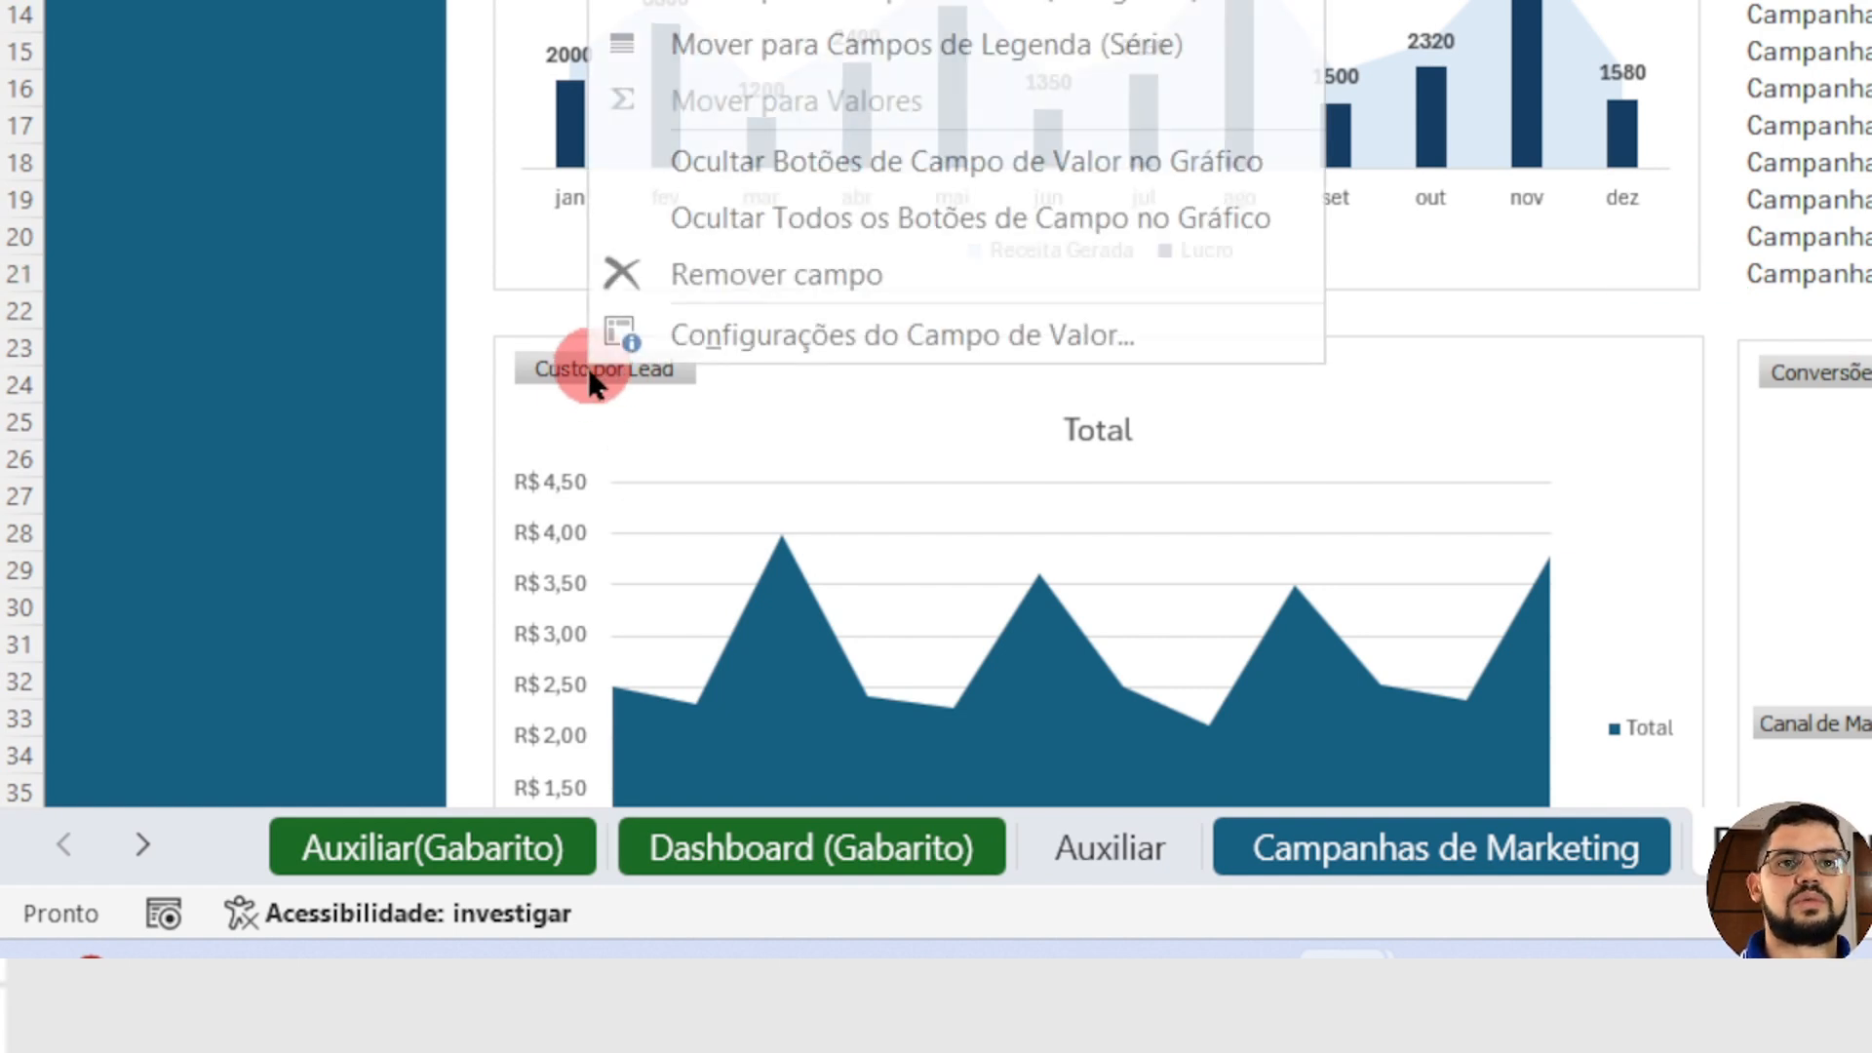
pyautogui.click(865, 218)
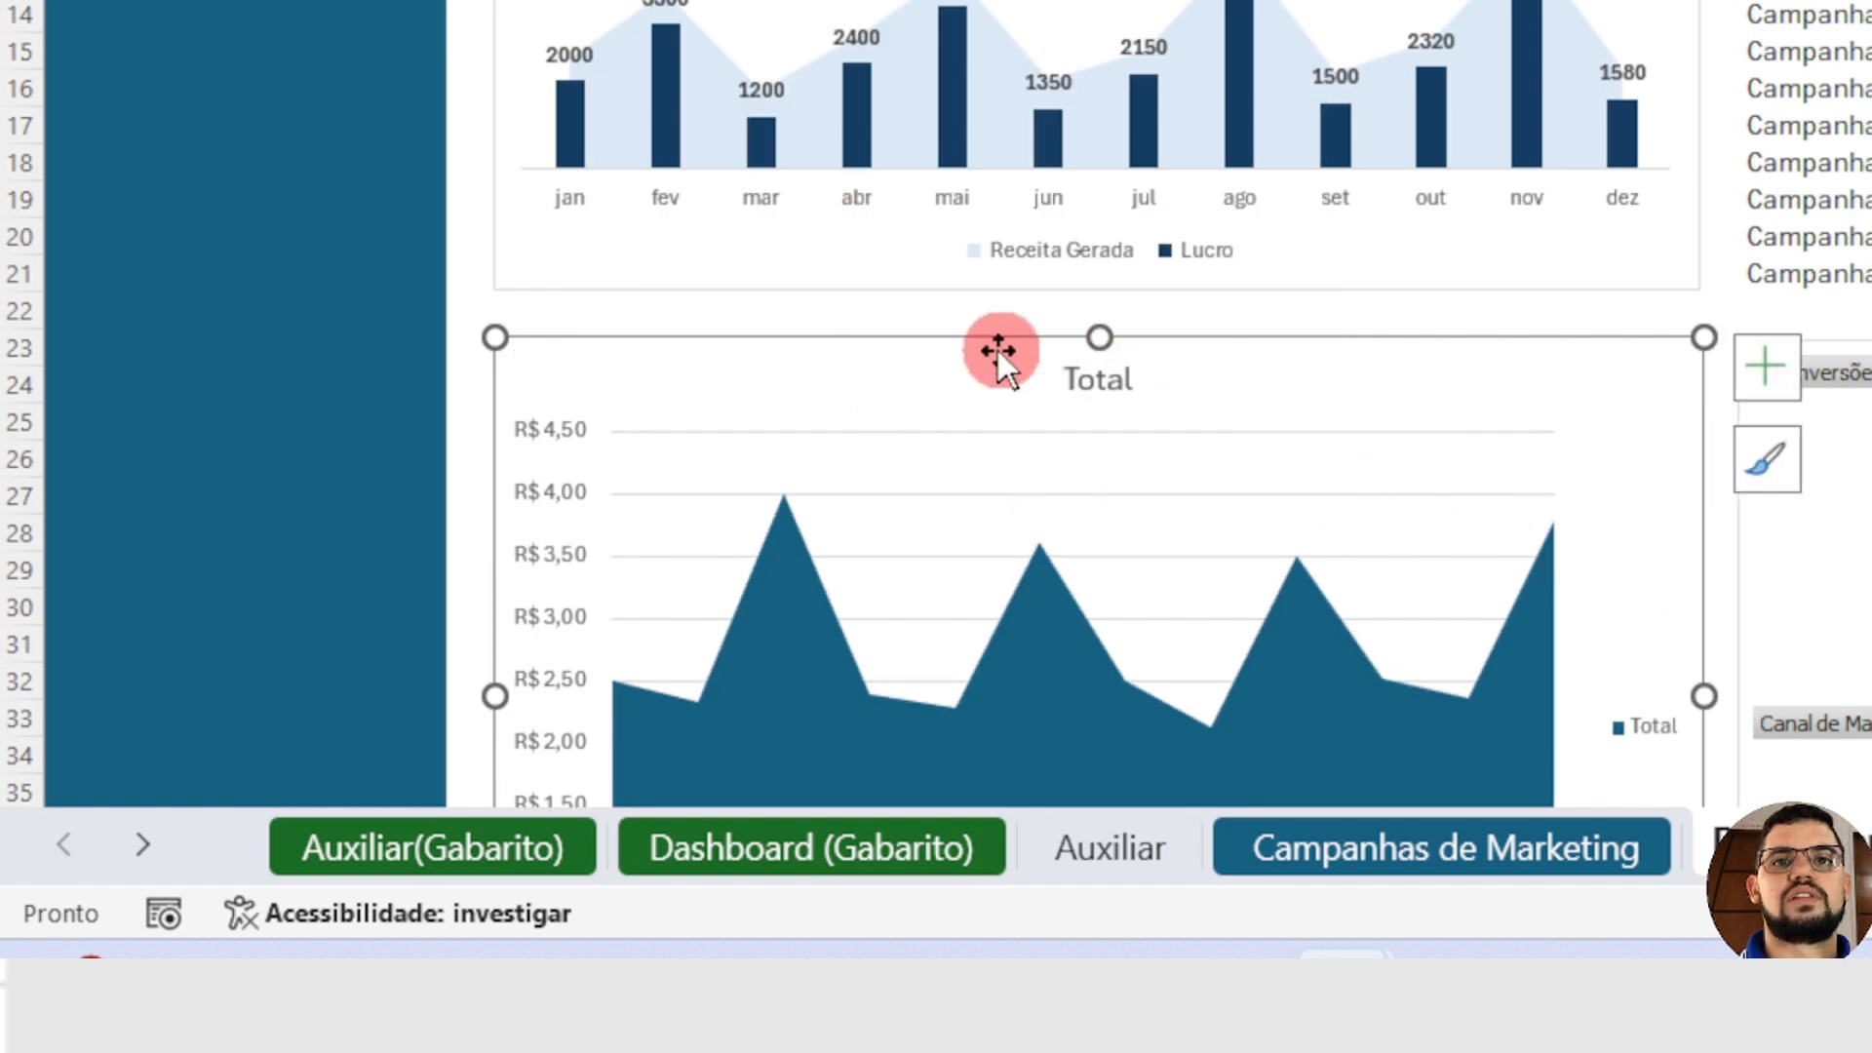
pyautogui.click(1085, 380)
pyautogui.doubleClick(1085, 380)
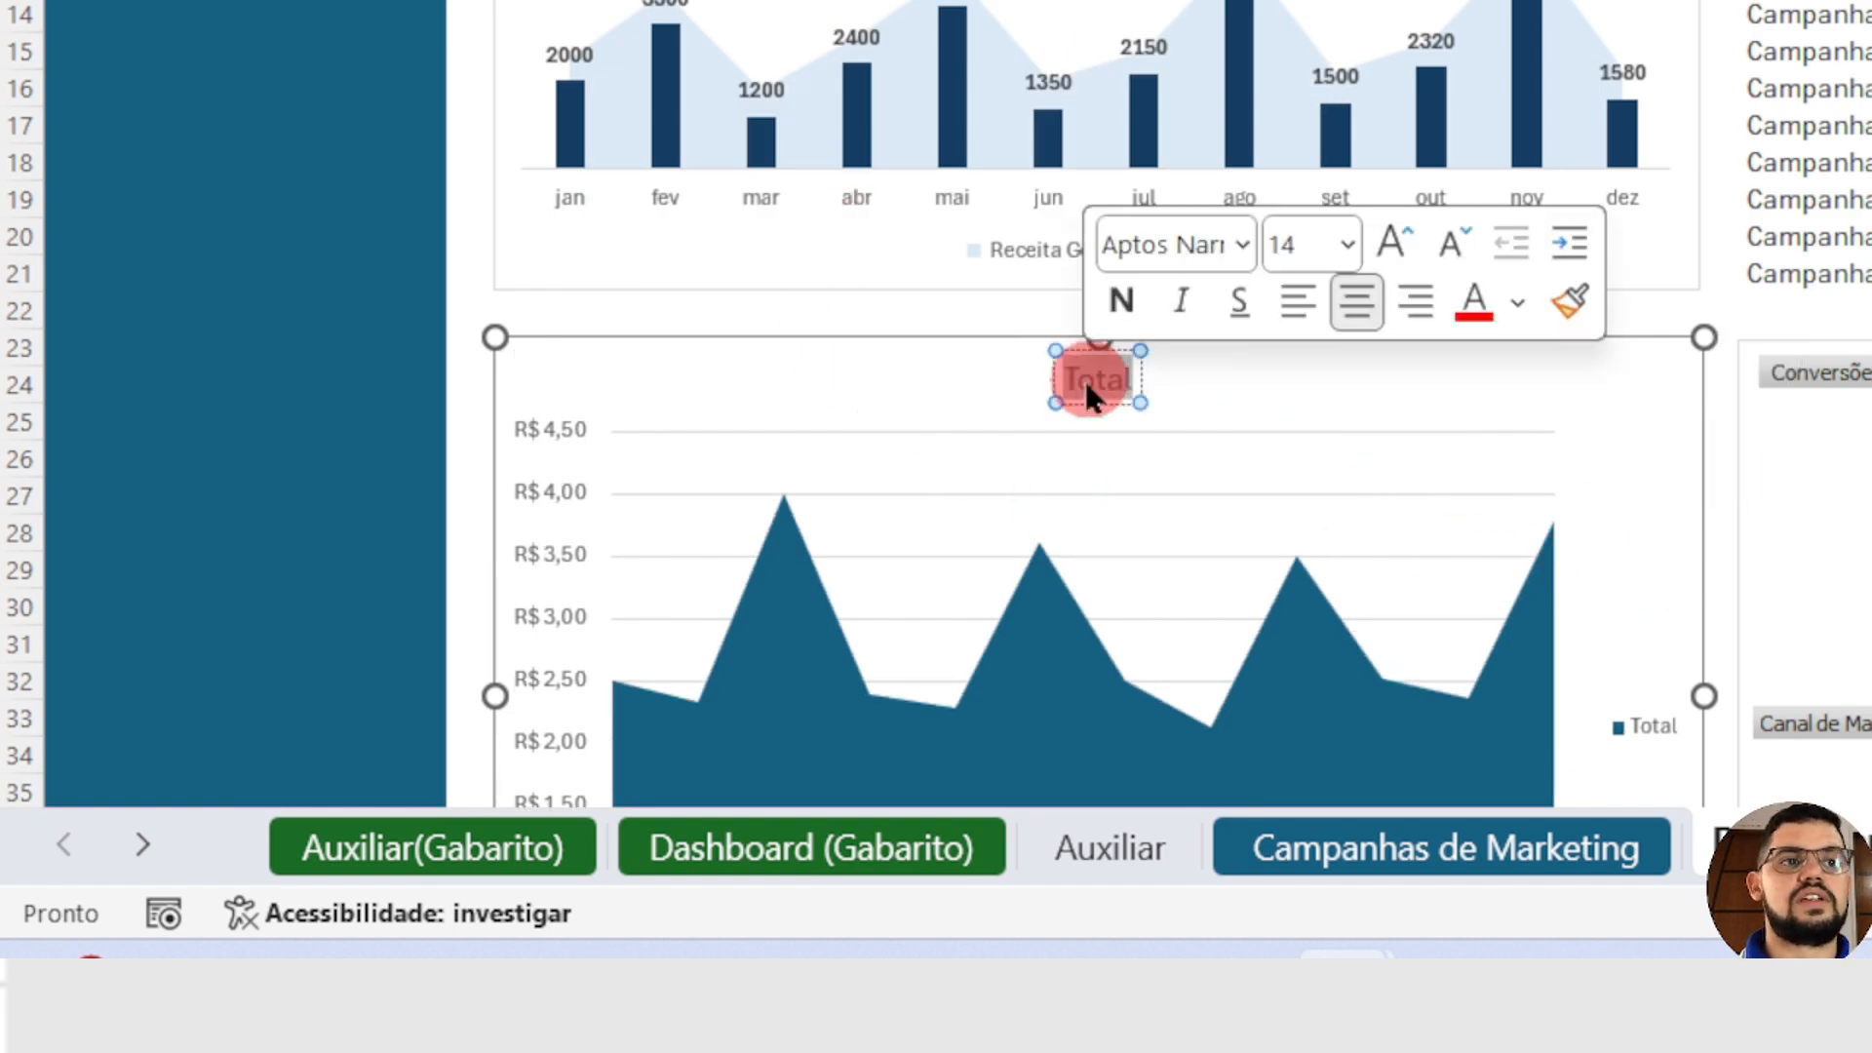
pyautogui.write('Custo por Lead')
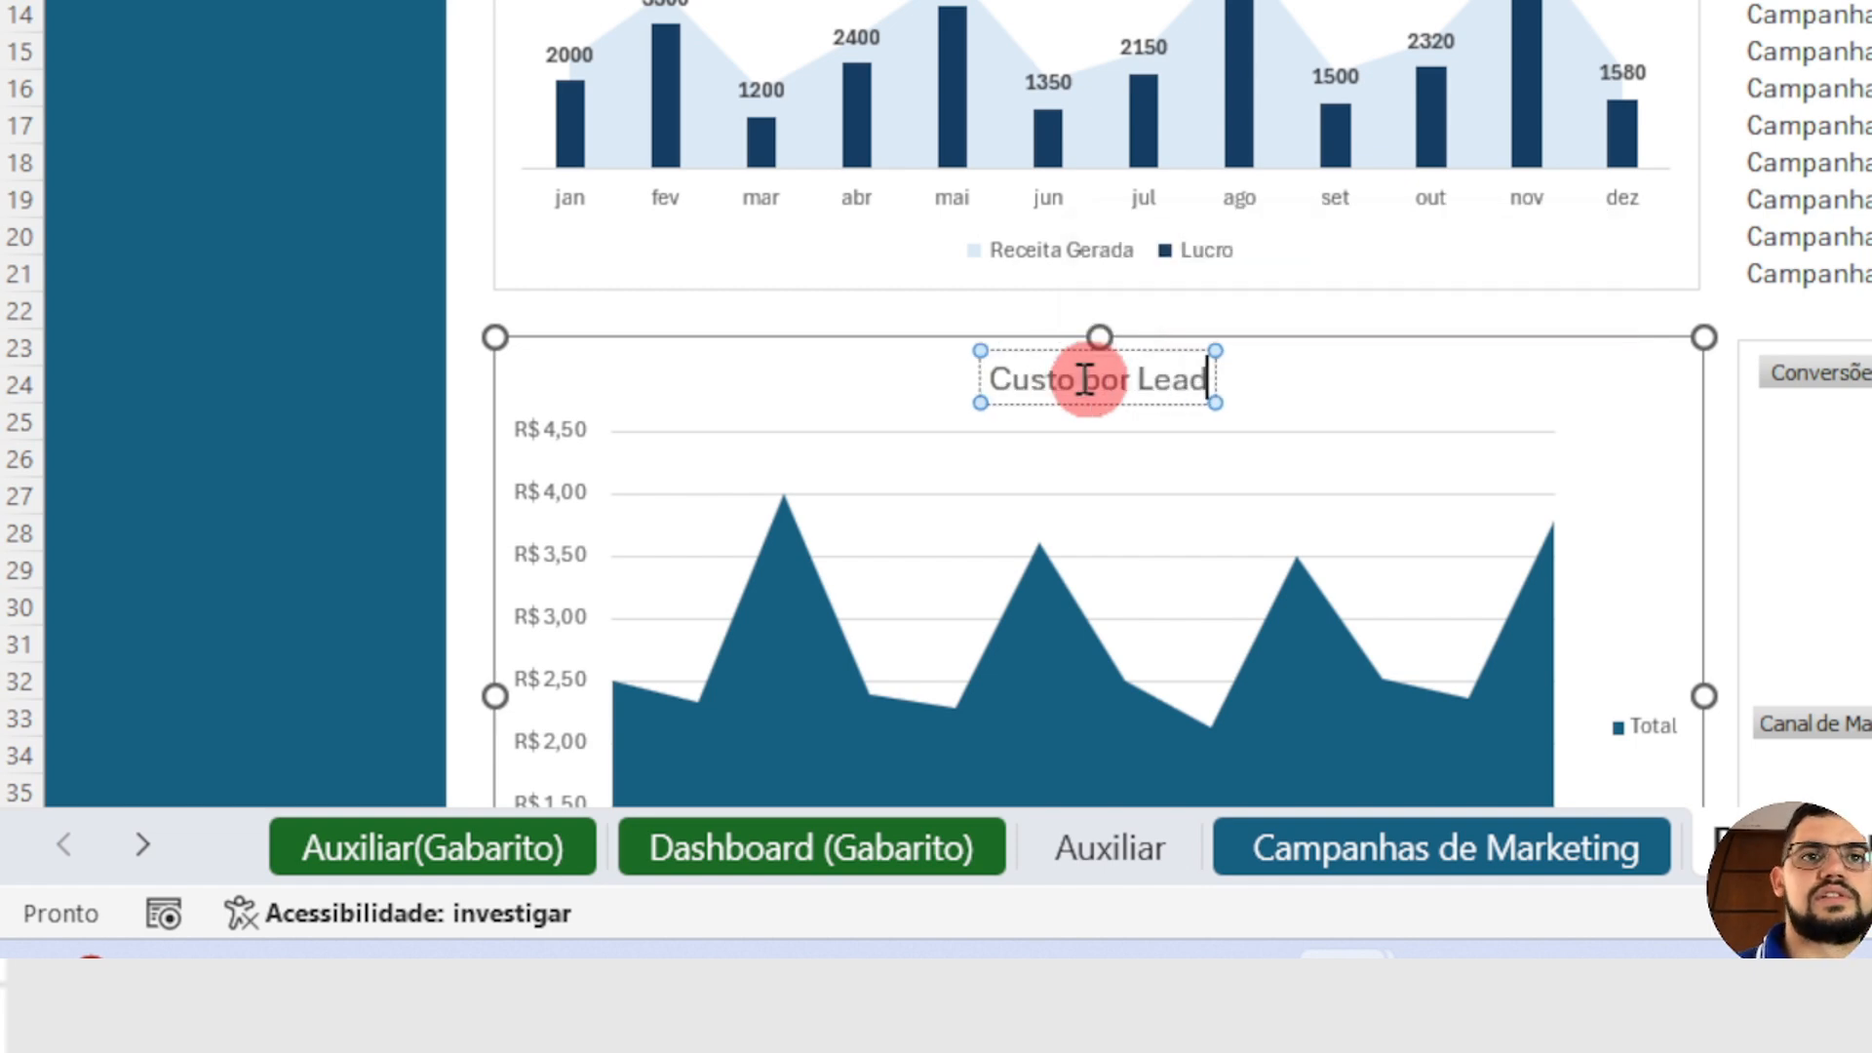
# Step: Remove the value axis, gridlines and legend from the Custo por Lead chart
pyautogui.click(543, 482)
pyautogui.press('Delete')
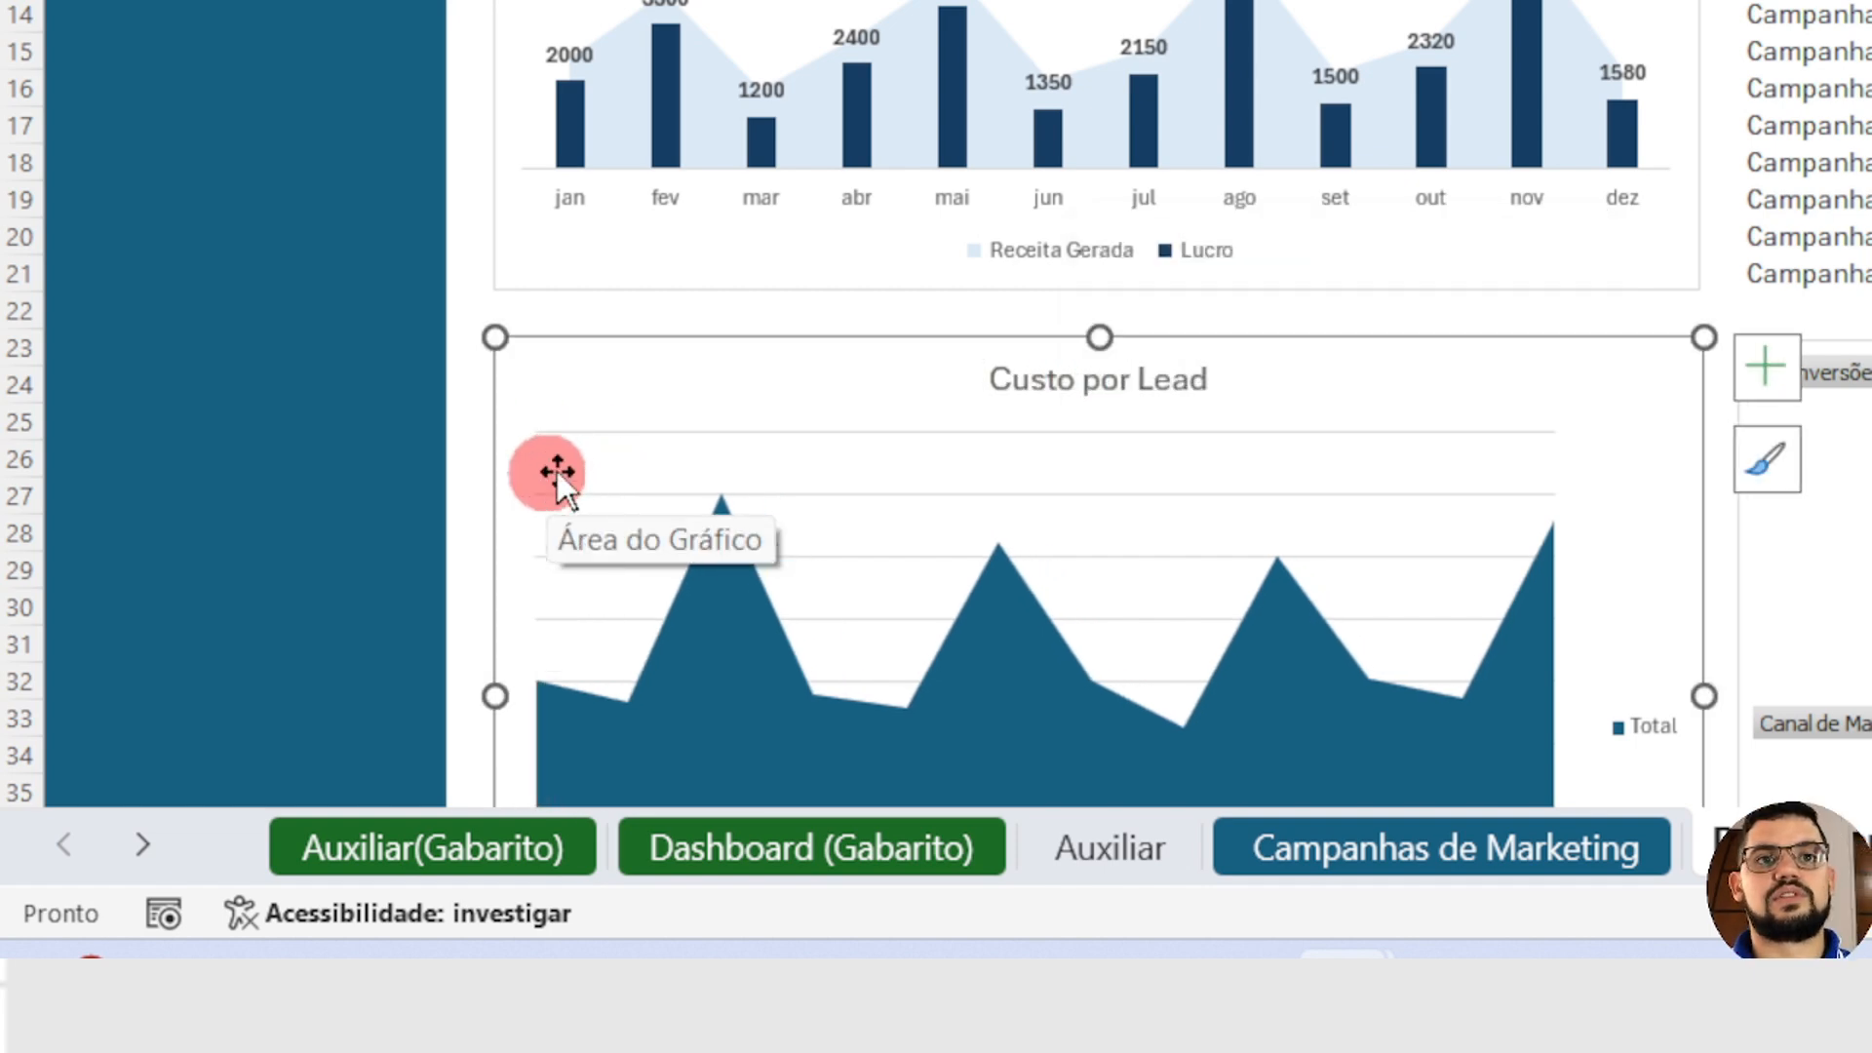
pyautogui.click(728, 432)
pyautogui.click(827, 494)
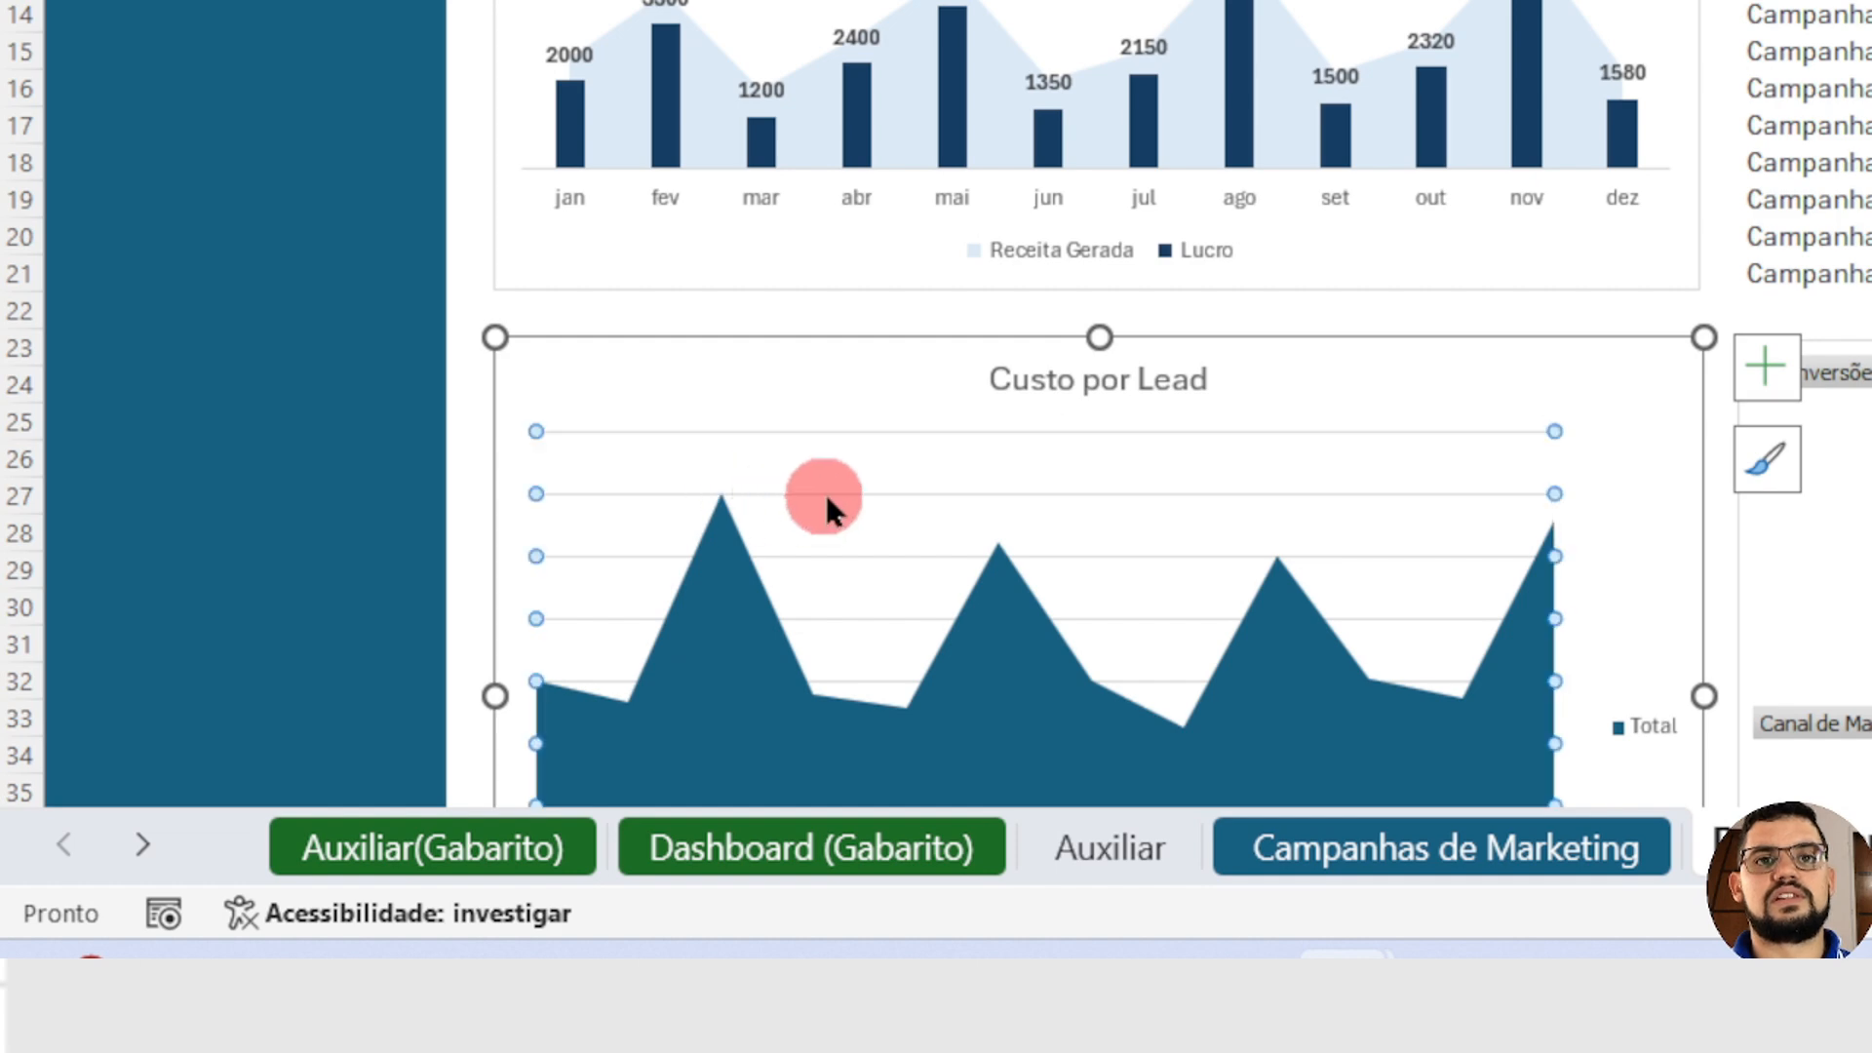
pyautogui.press('Delete')
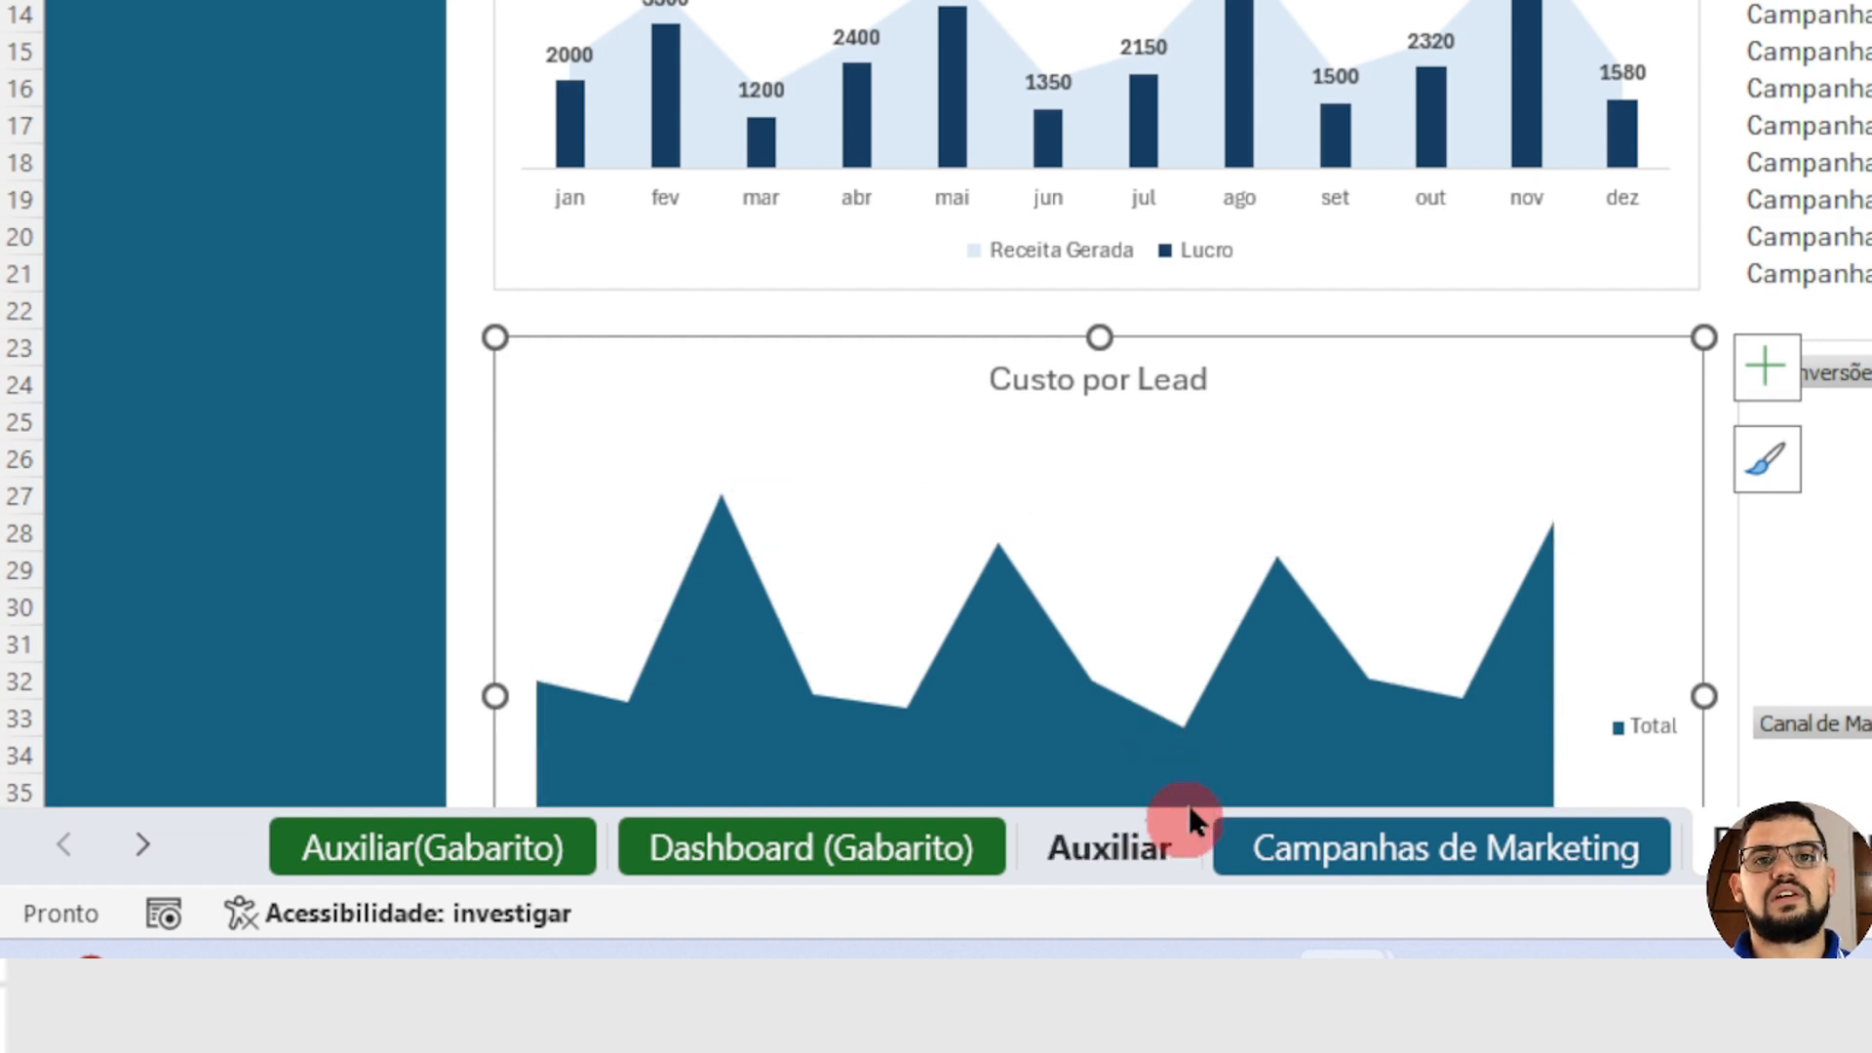
pyautogui.scroll(-3, 1701, 555)
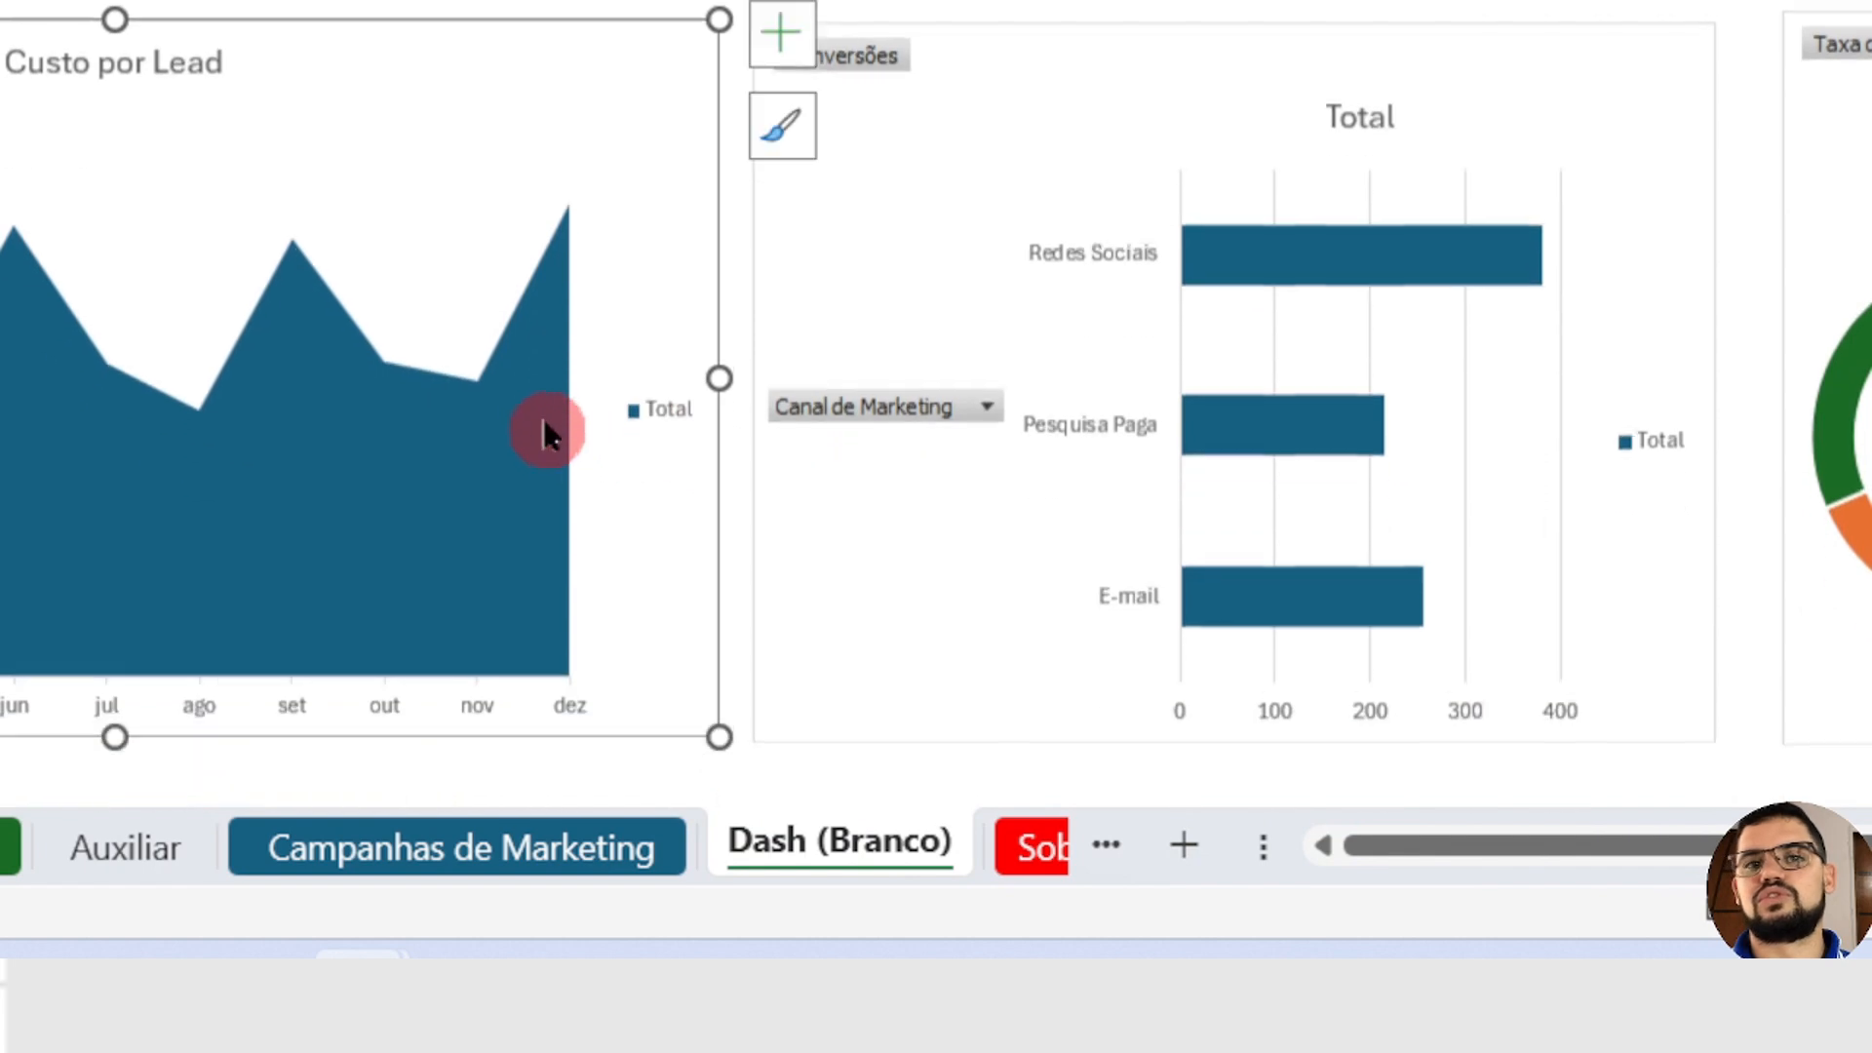
pyautogui.scroll(-1, 544, 426)
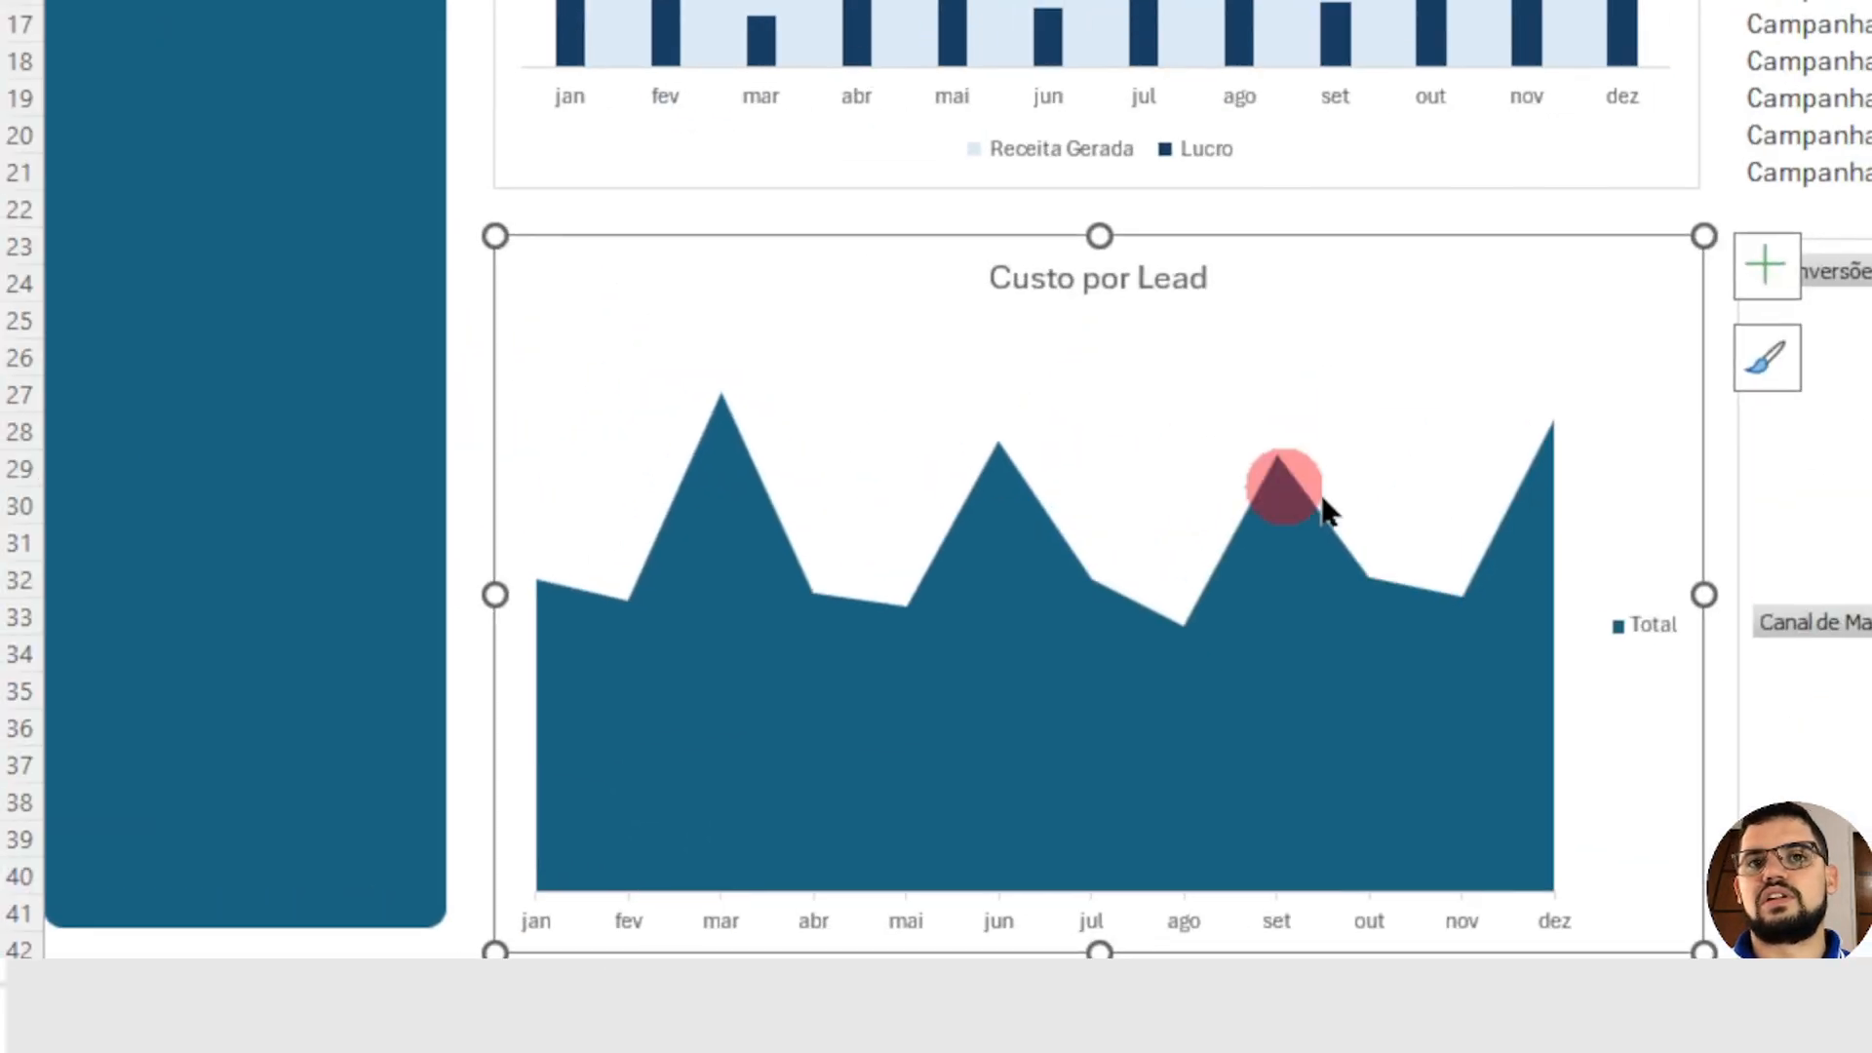
pyautogui.press('Delete')
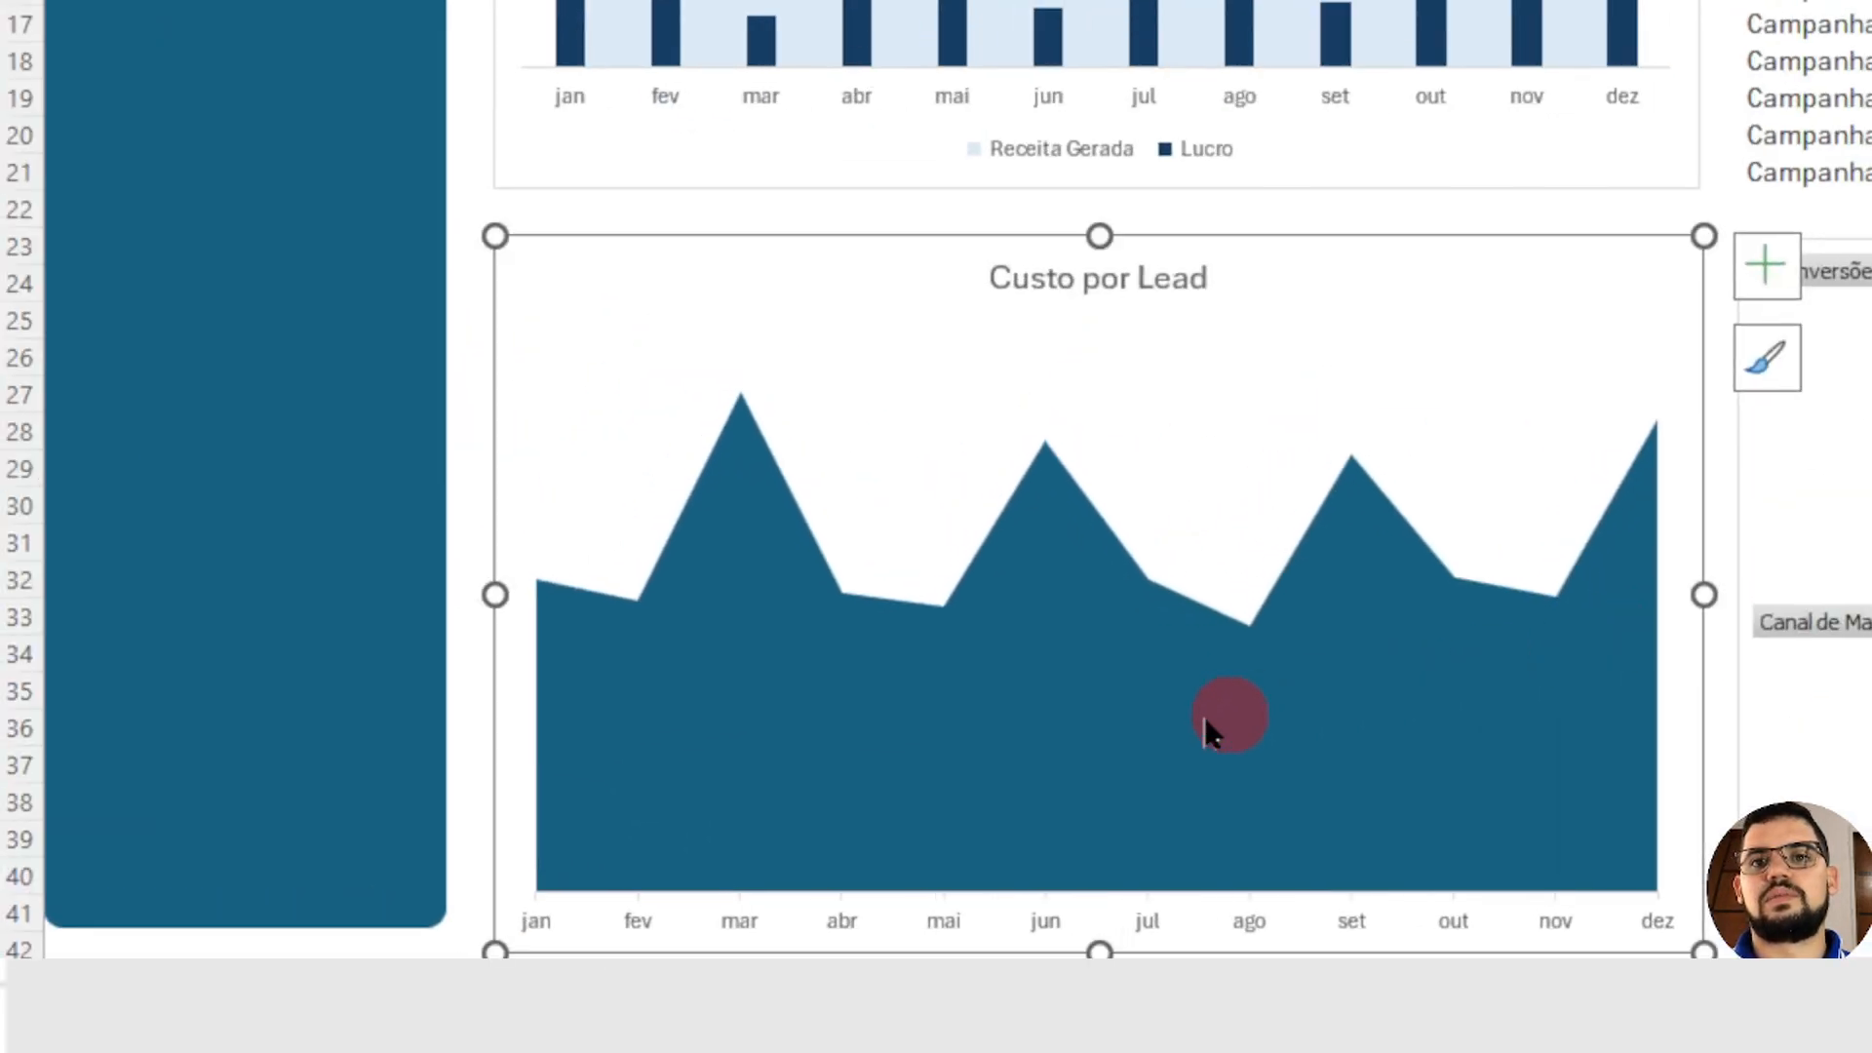
# Step: Fill the area series of the Custo por Lead chart with the light blue theme colour used for Receita Gerada
pyautogui.click(997, 694)
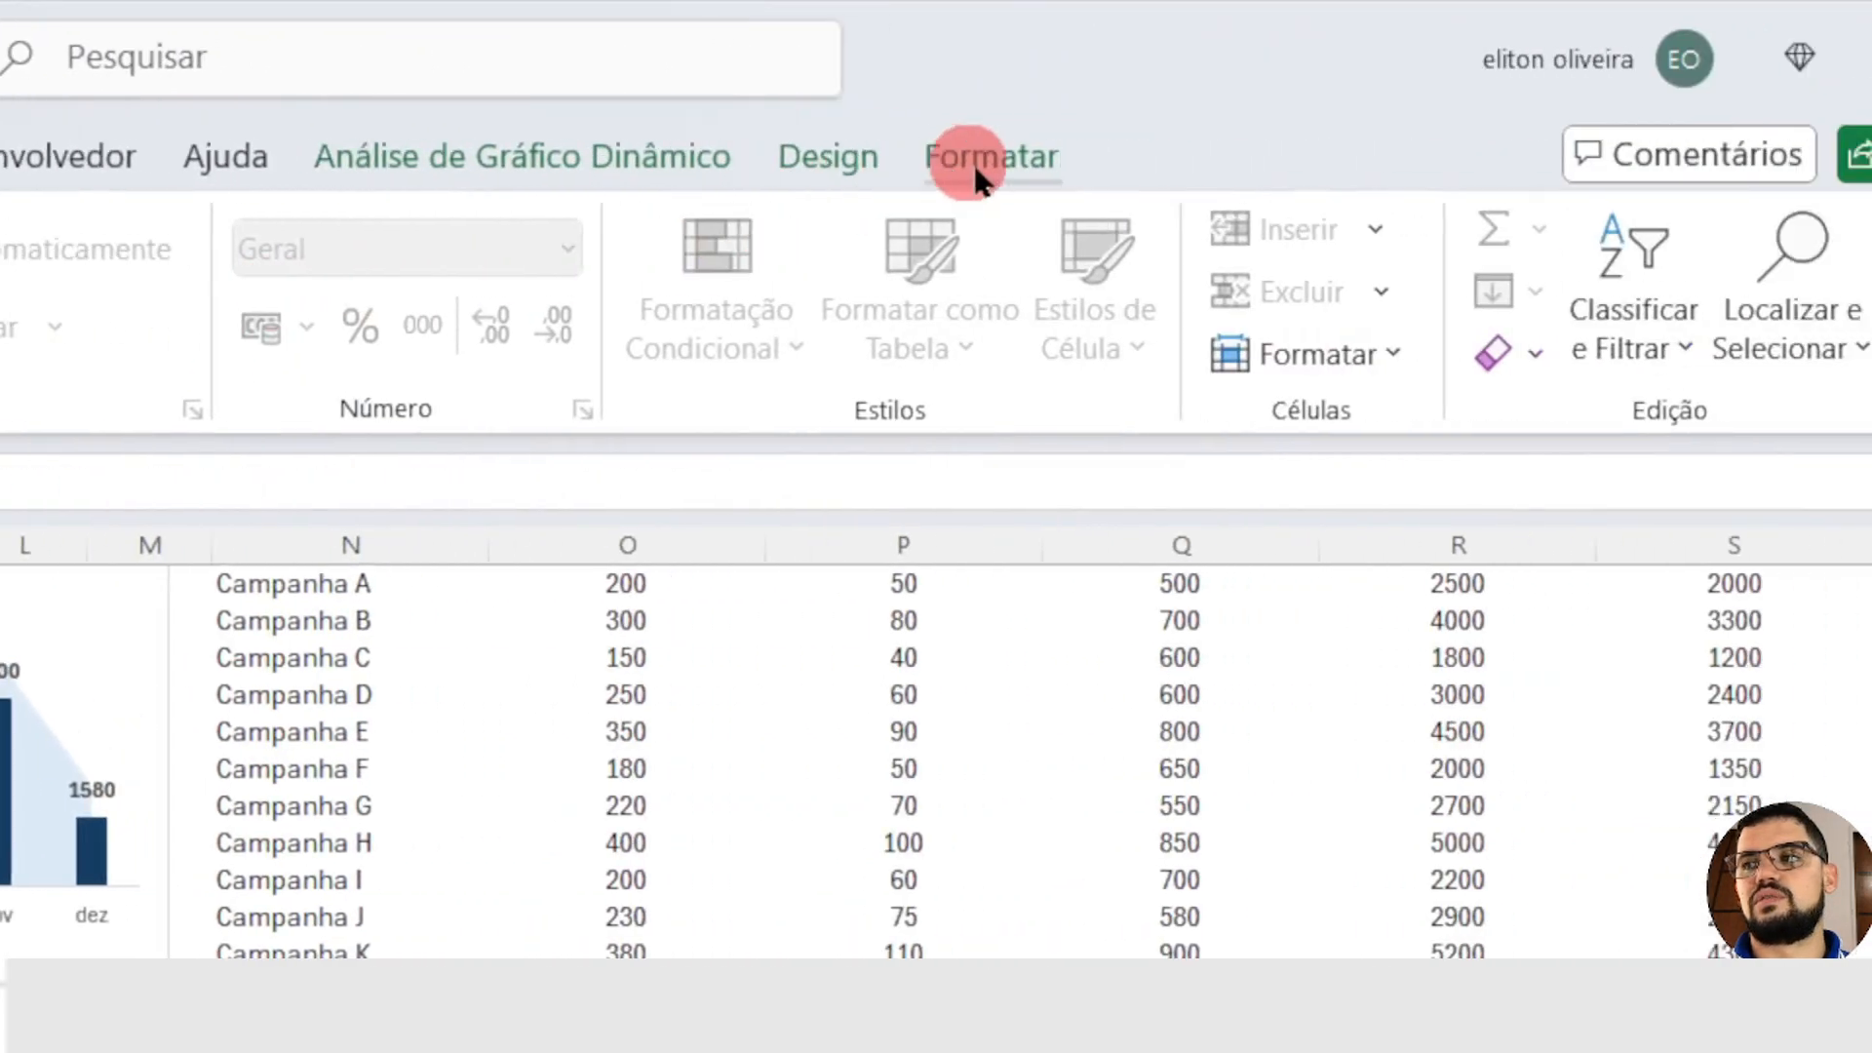
pyautogui.click(978, 175)
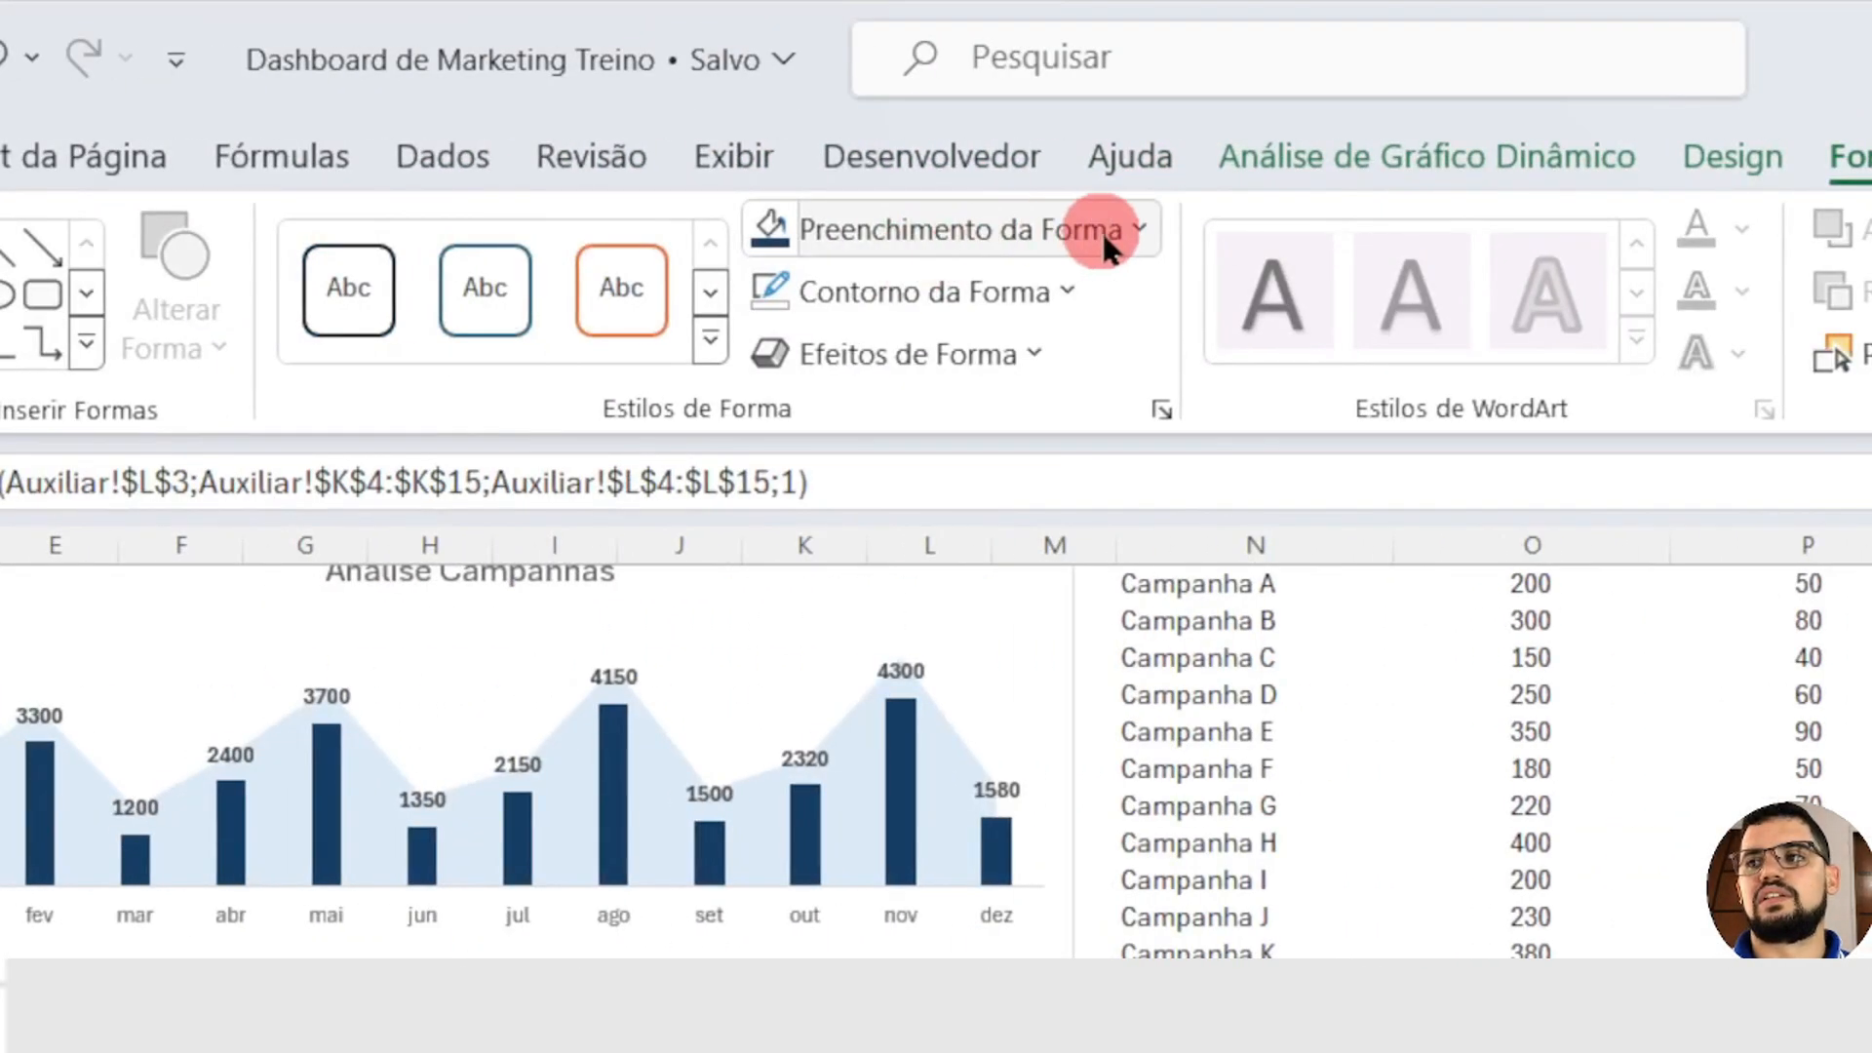
pyautogui.click(1111, 232)
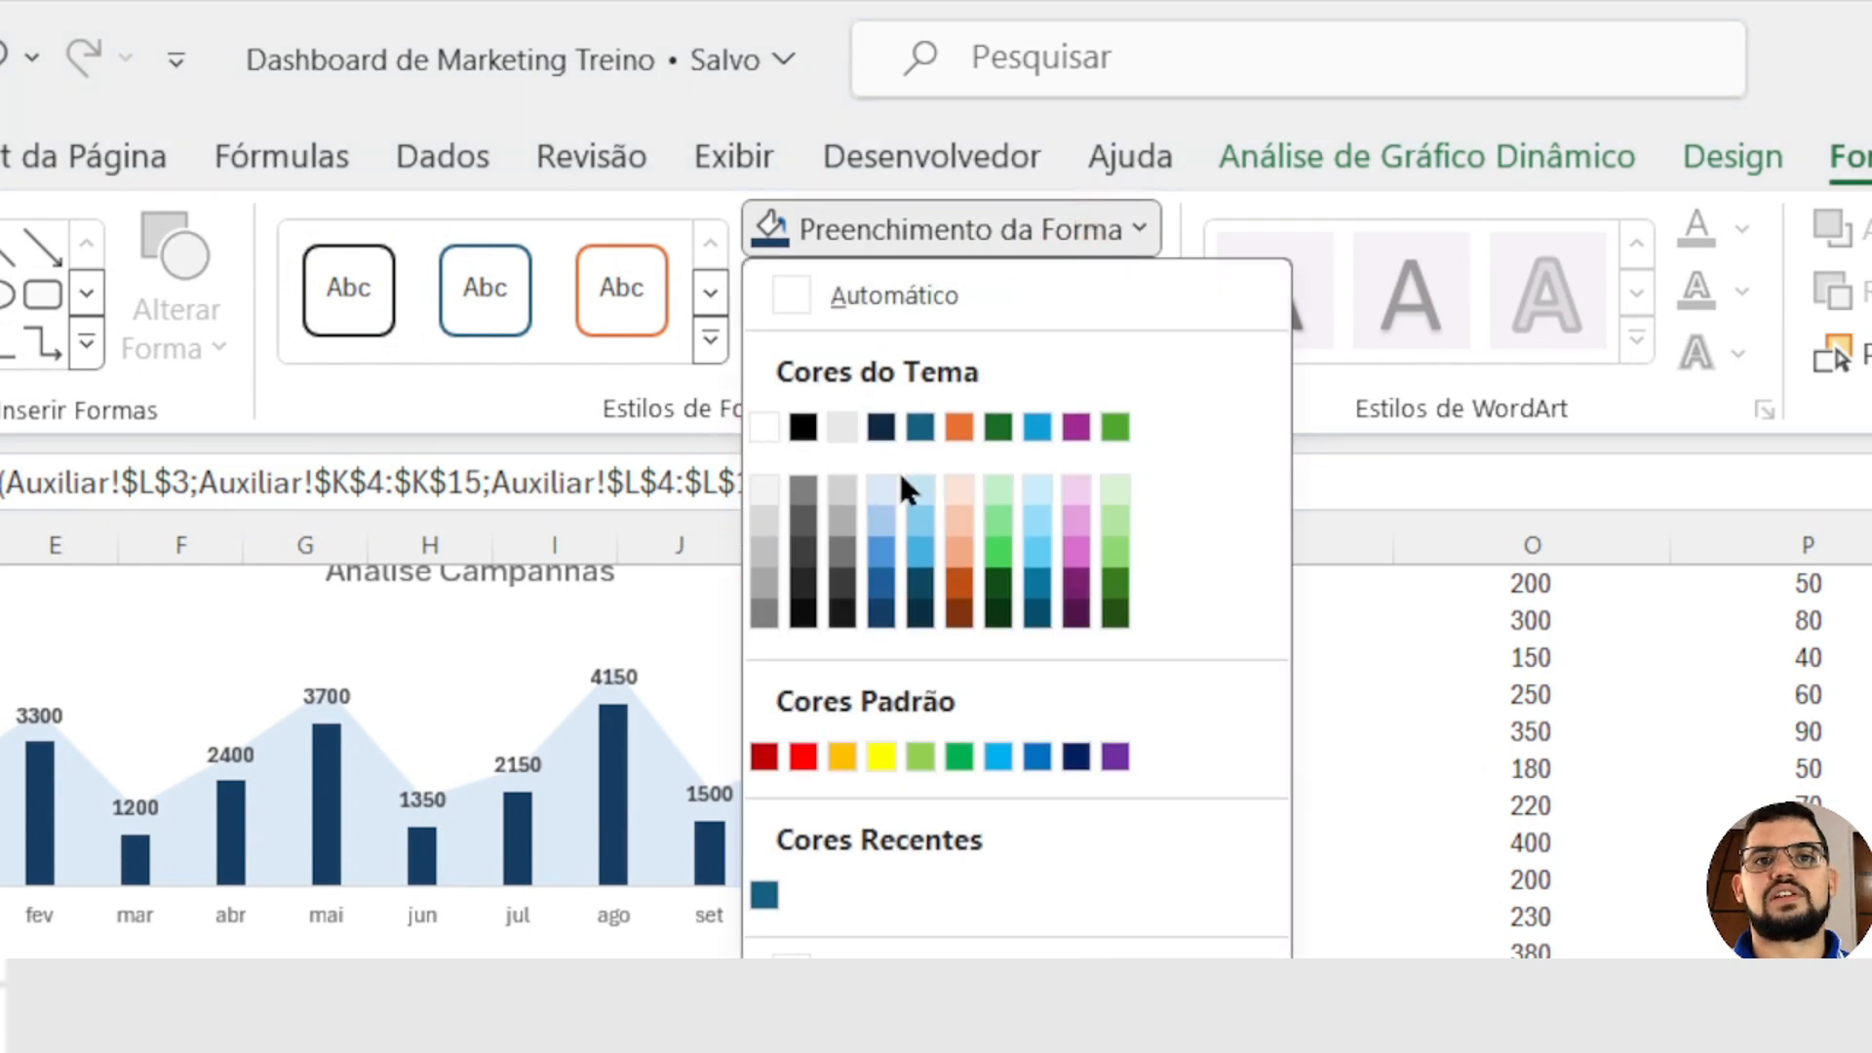
pyautogui.click(881, 531)
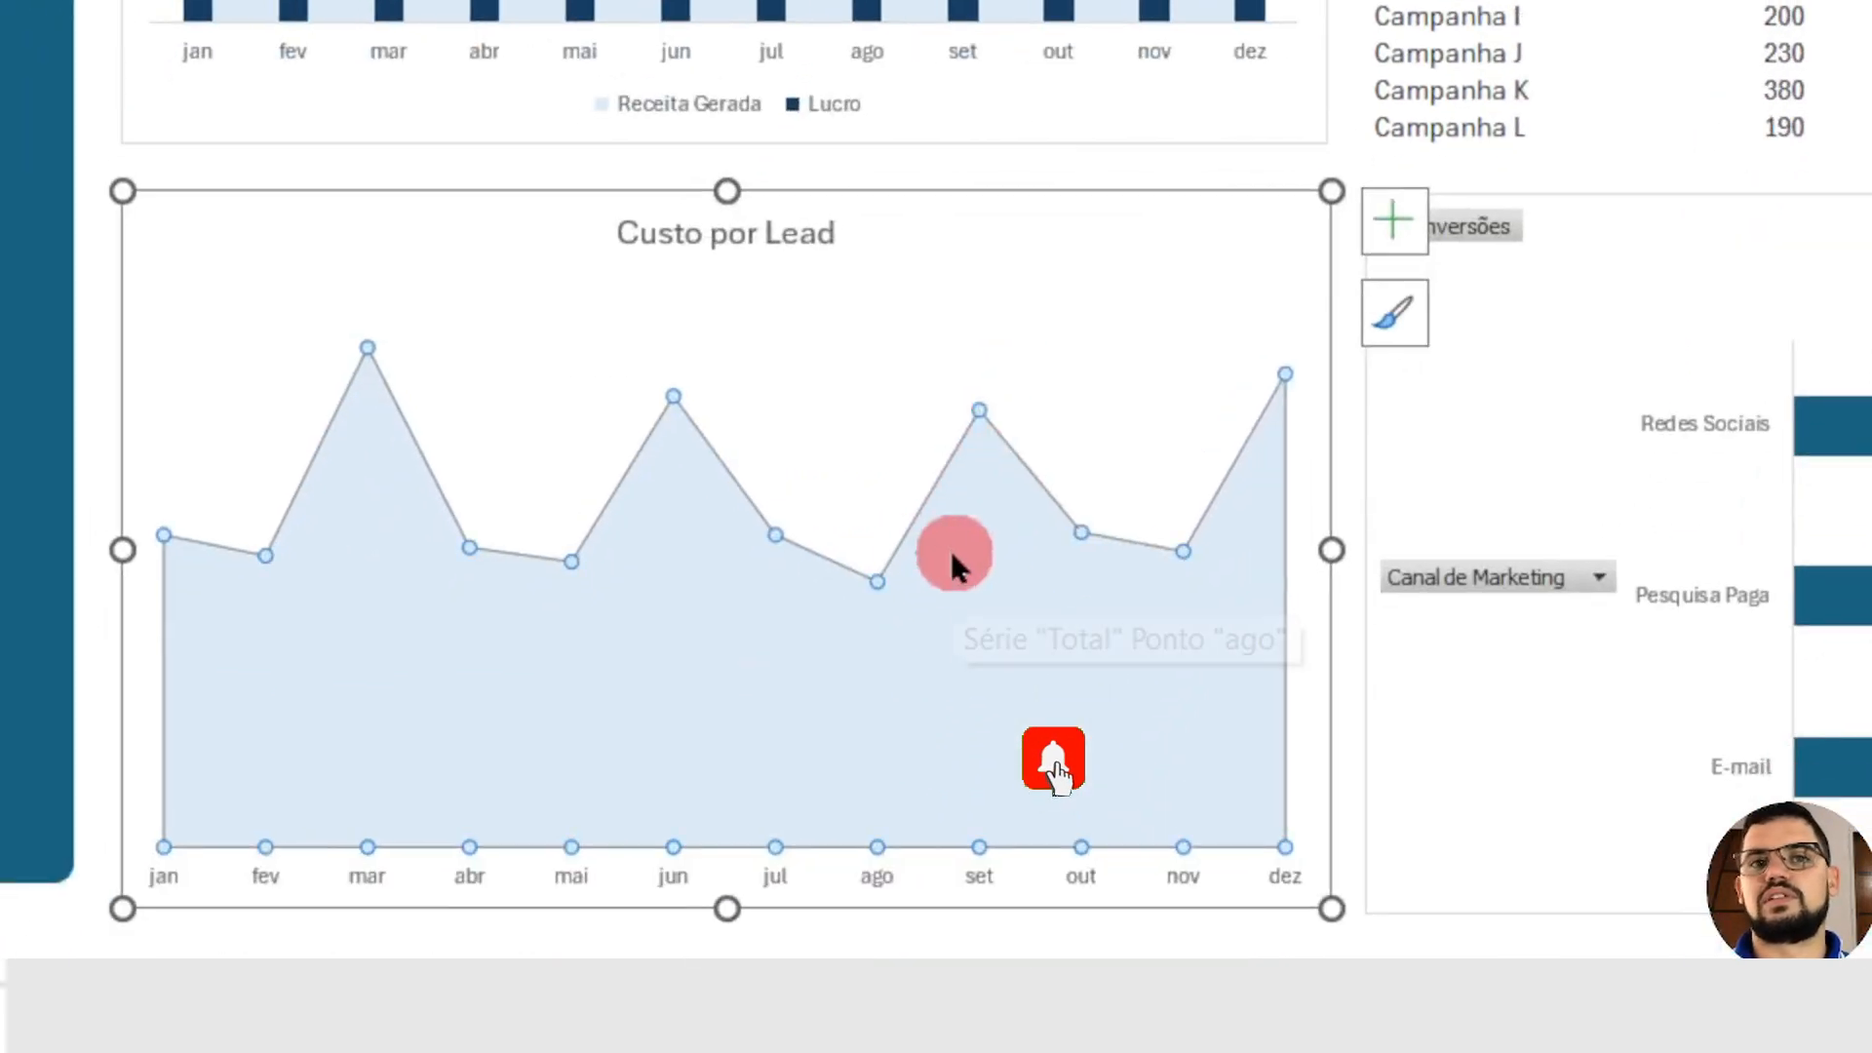
# Step: Add data labels to the Custo por Lead area series and make them bold
pyautogui.rightClick(571, 564)
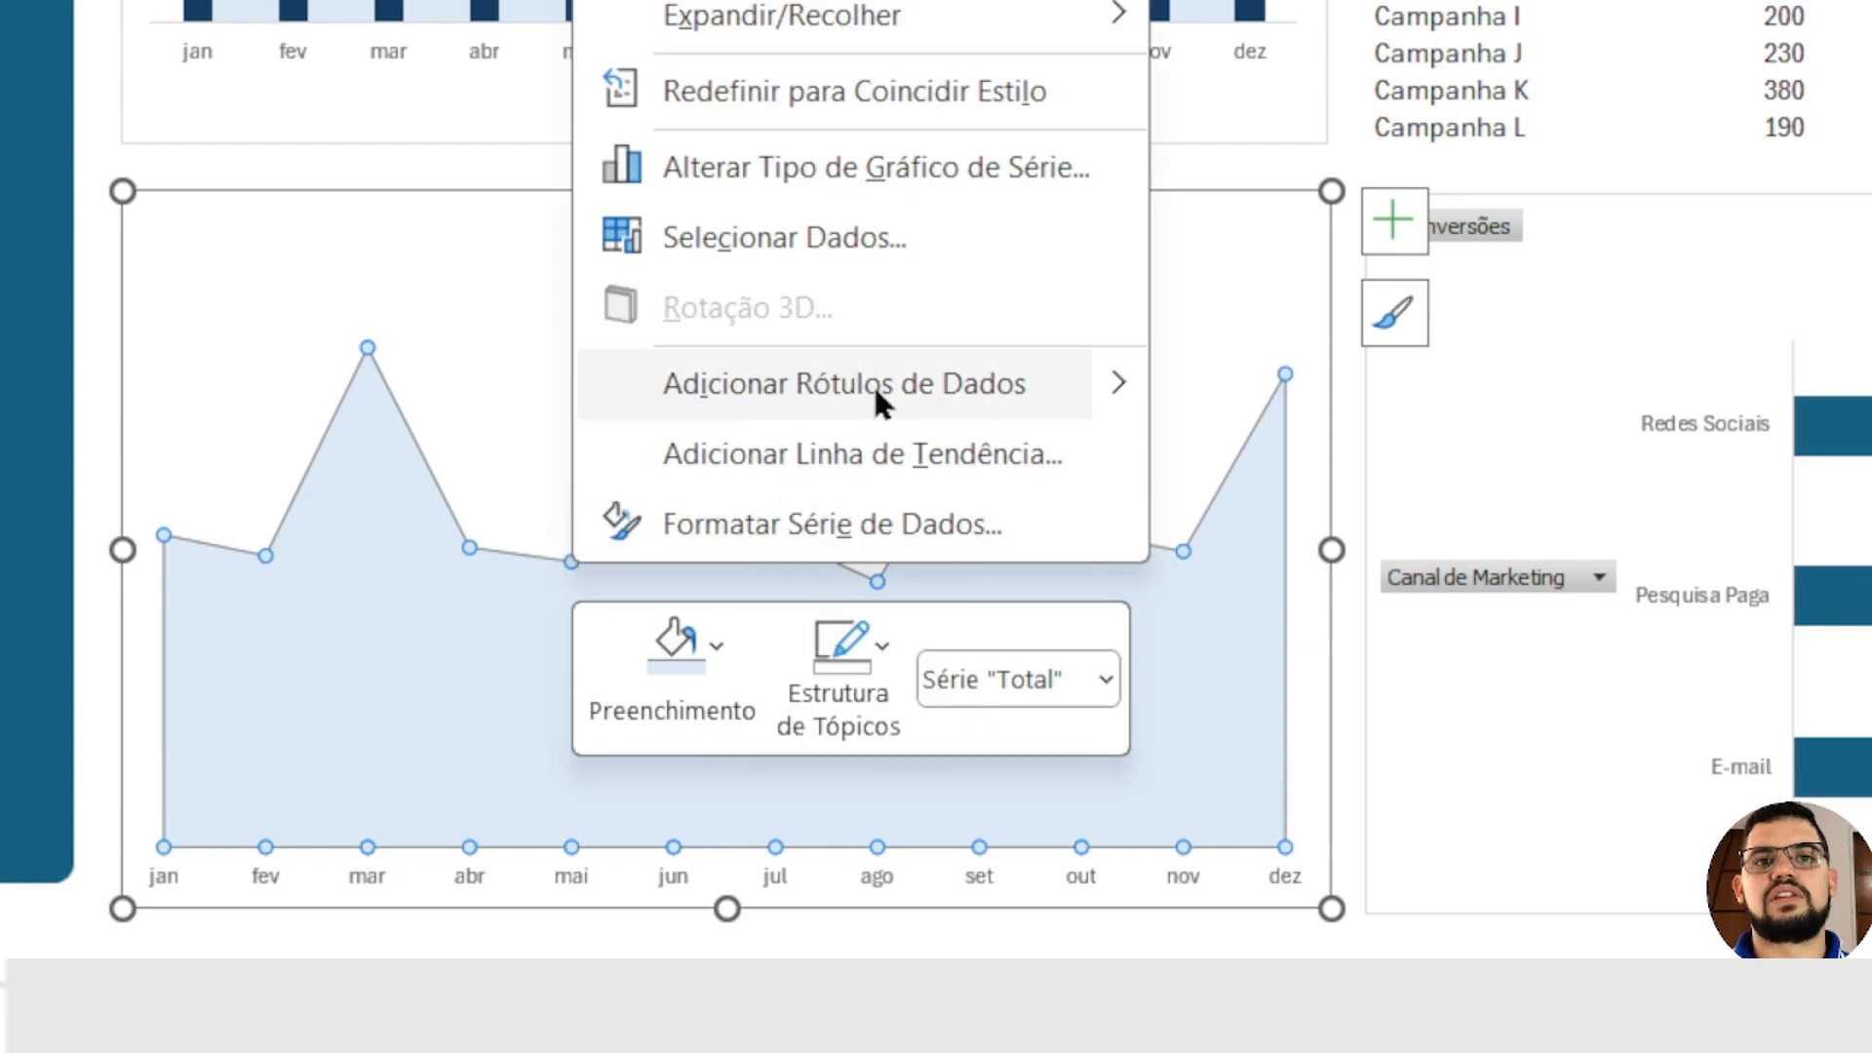
pyautogui.click(770, 377)
pyautogui.click(676, 620)
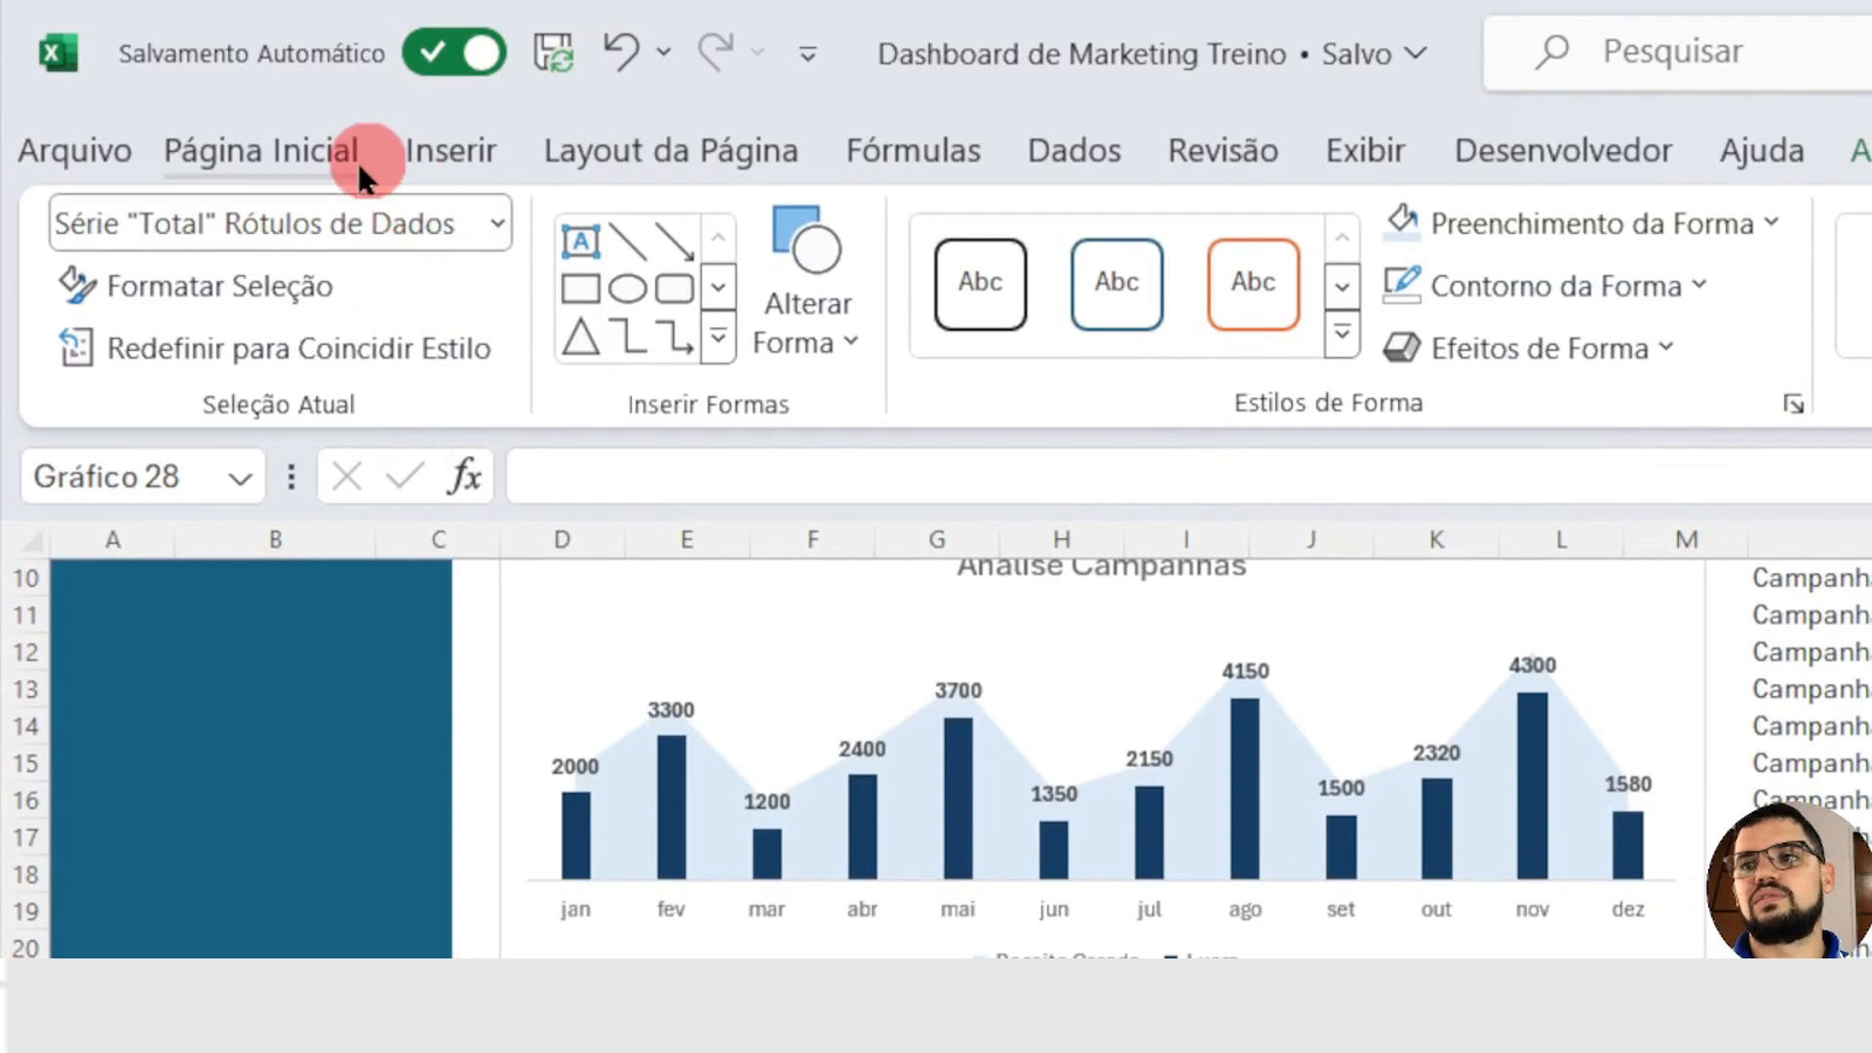
pyautogui.click(300, 156)
pyautogui.click(343, 317)
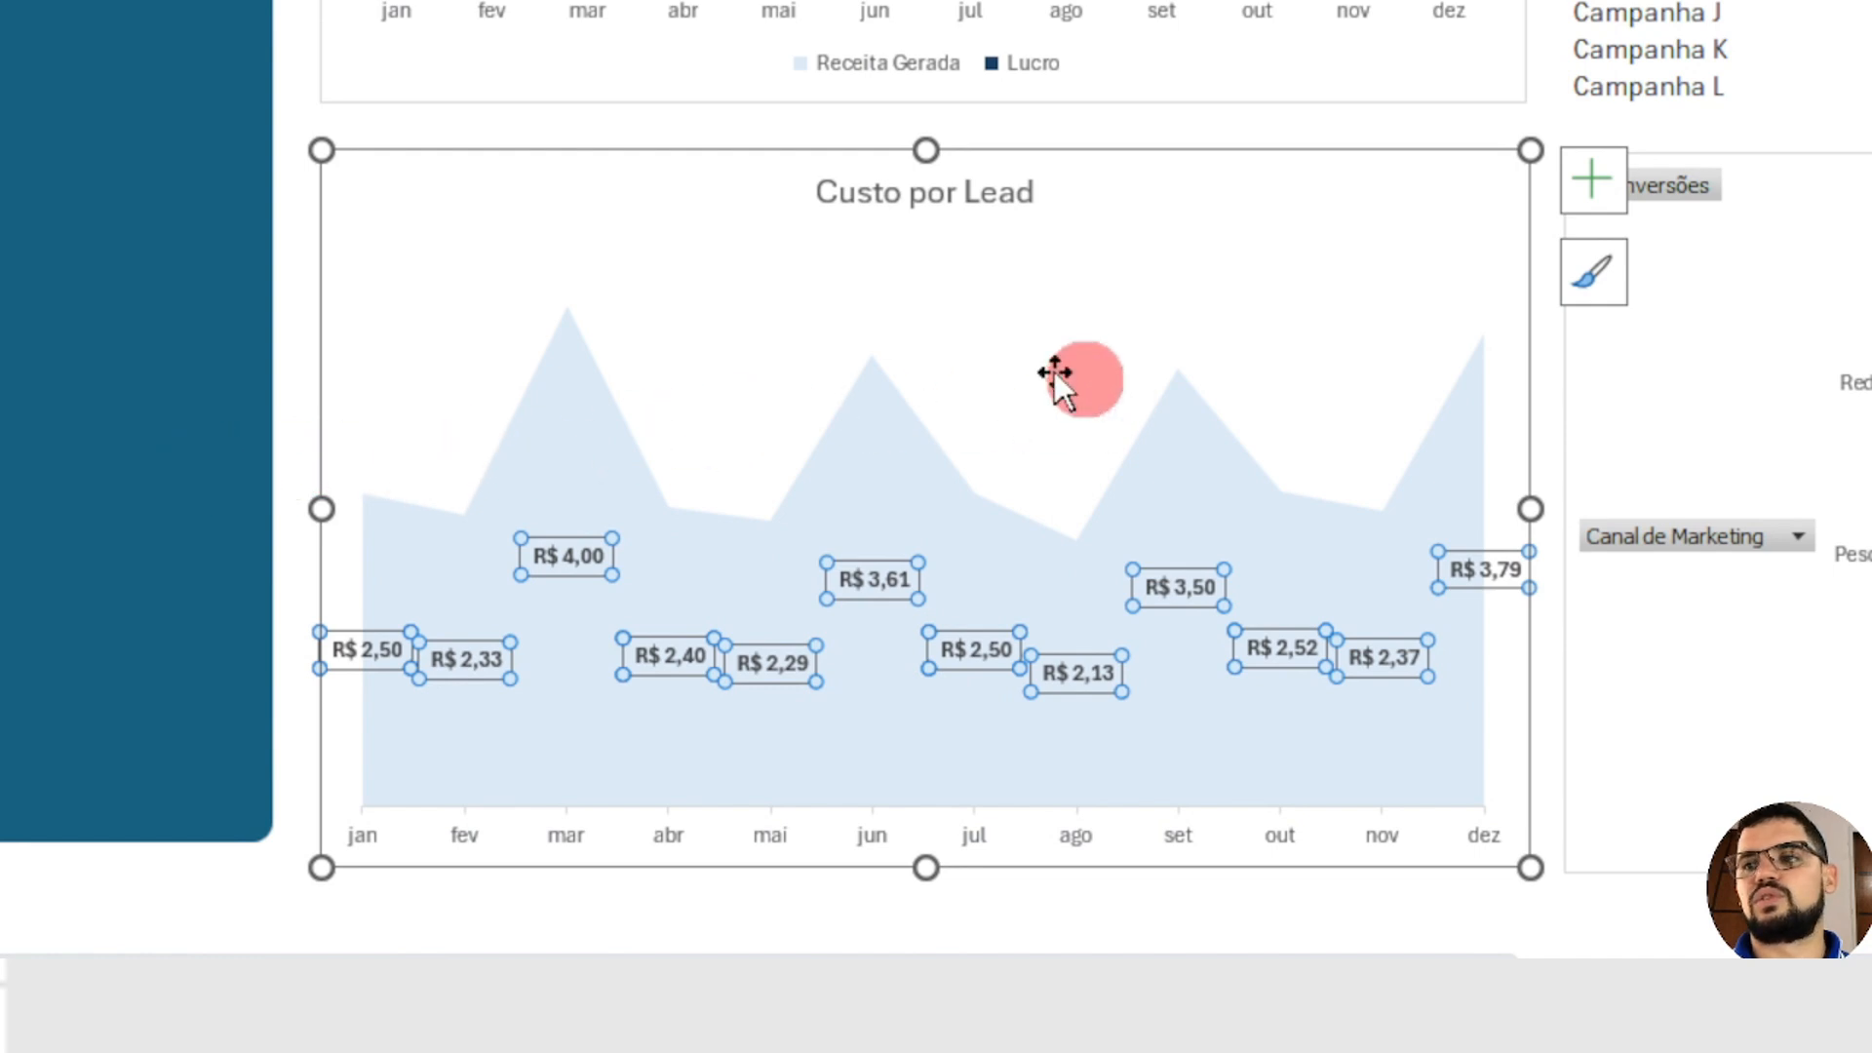
pyautogui.click(1544, 358)
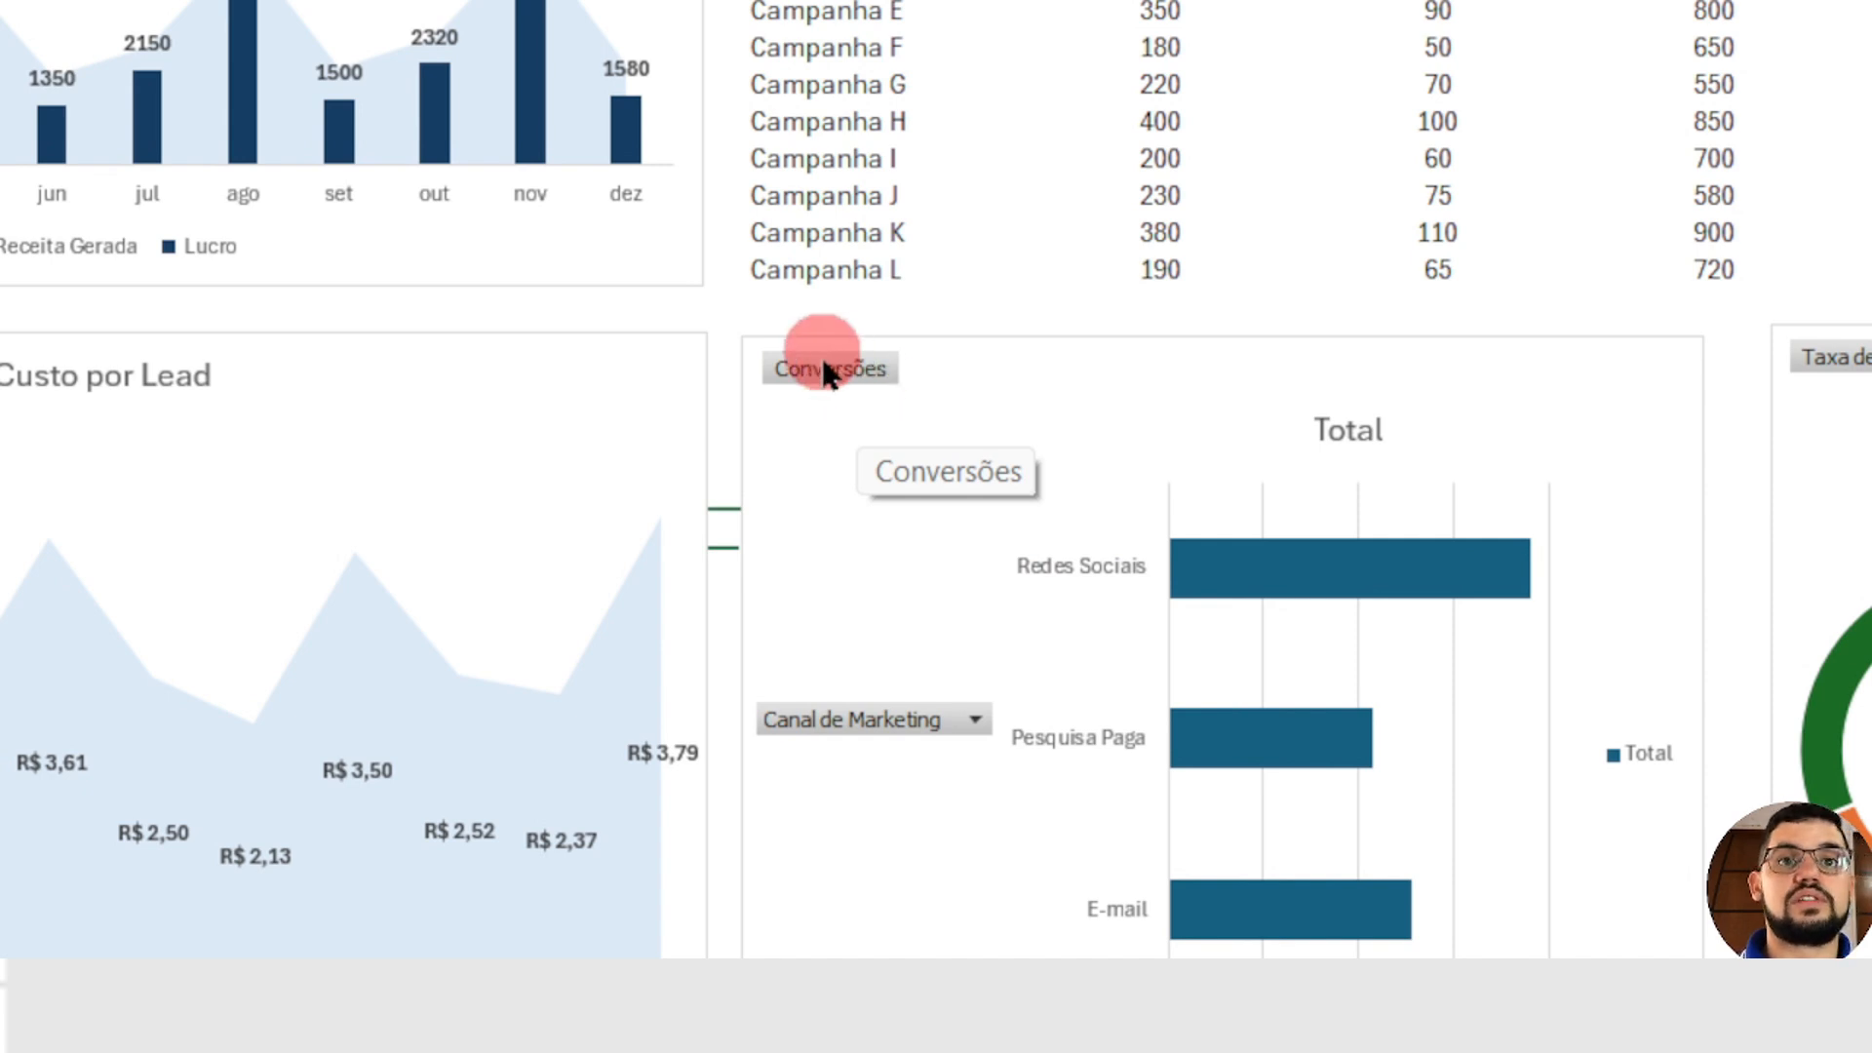
# Step: Hide all field buttons on the conversions bar chart
pyautogui.click(856, 384)
pyautogui.rightClick(891, 368)
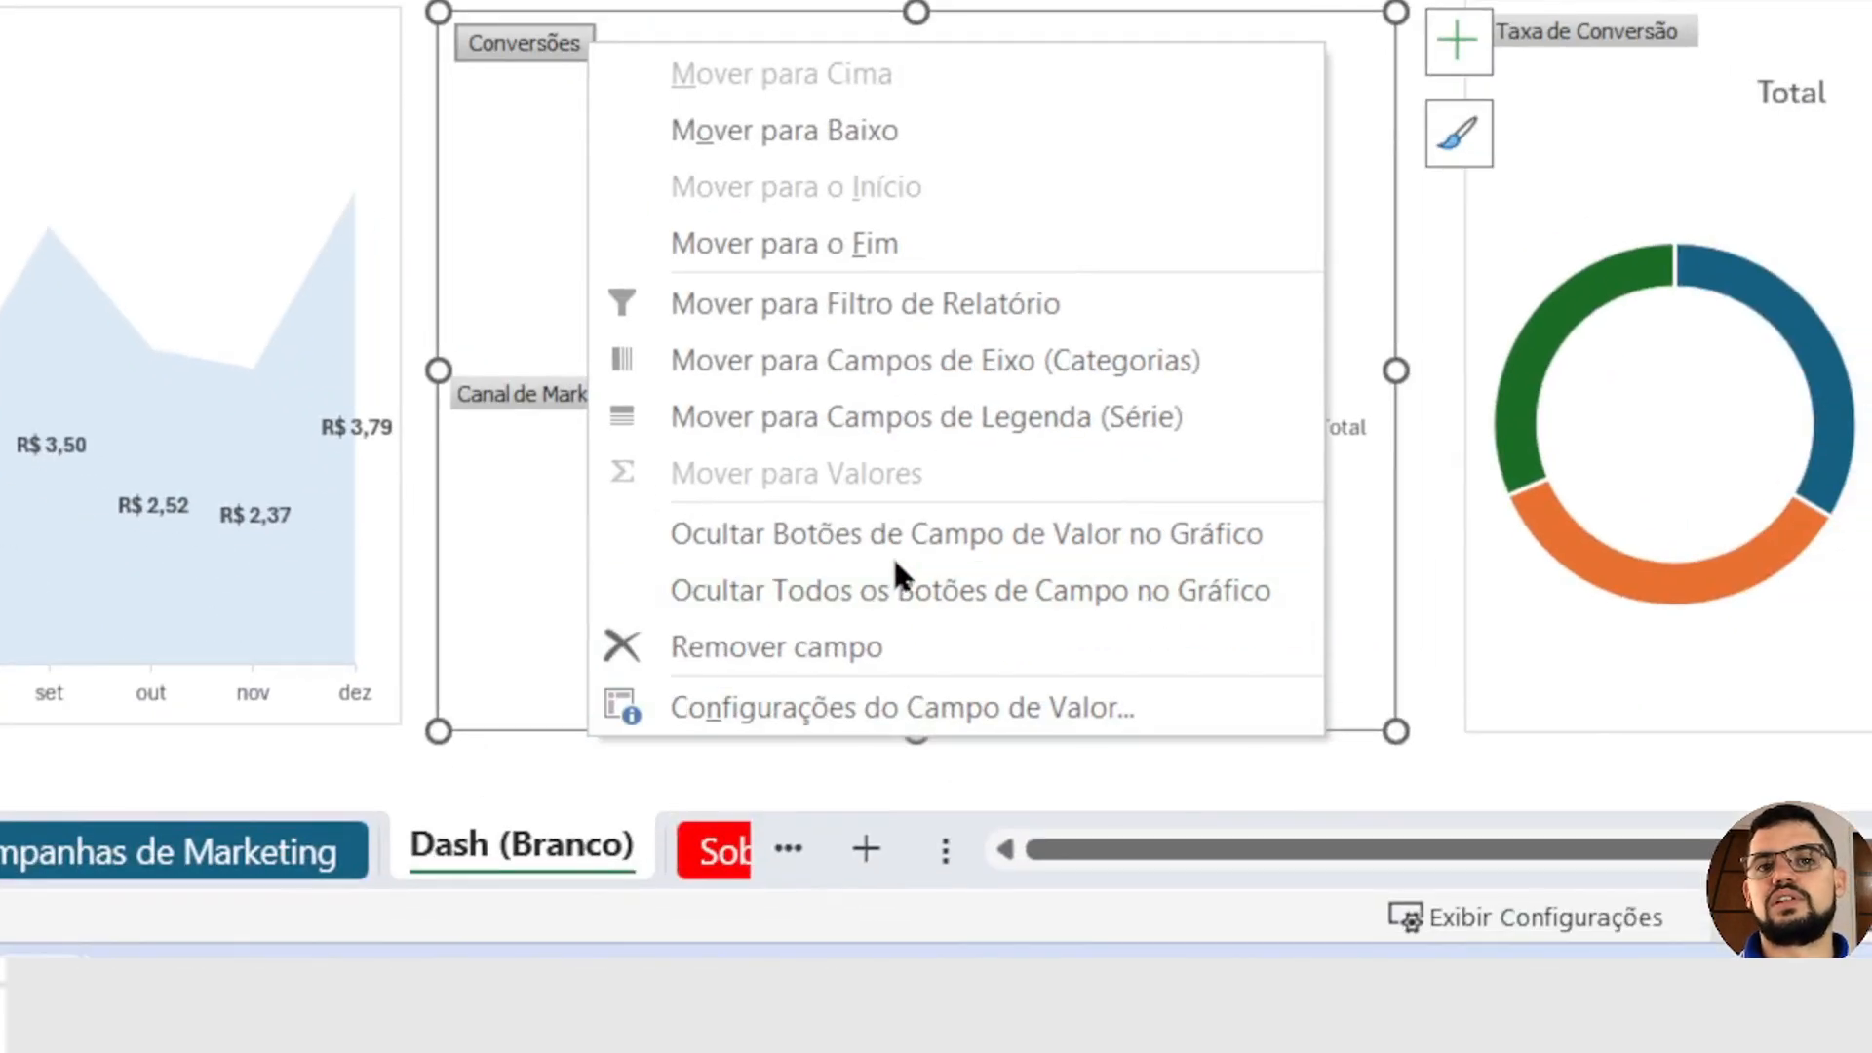
pyautogui.click(844, 594)
pyautogui.click(522, 176)
pyautogui.click(738, 183)
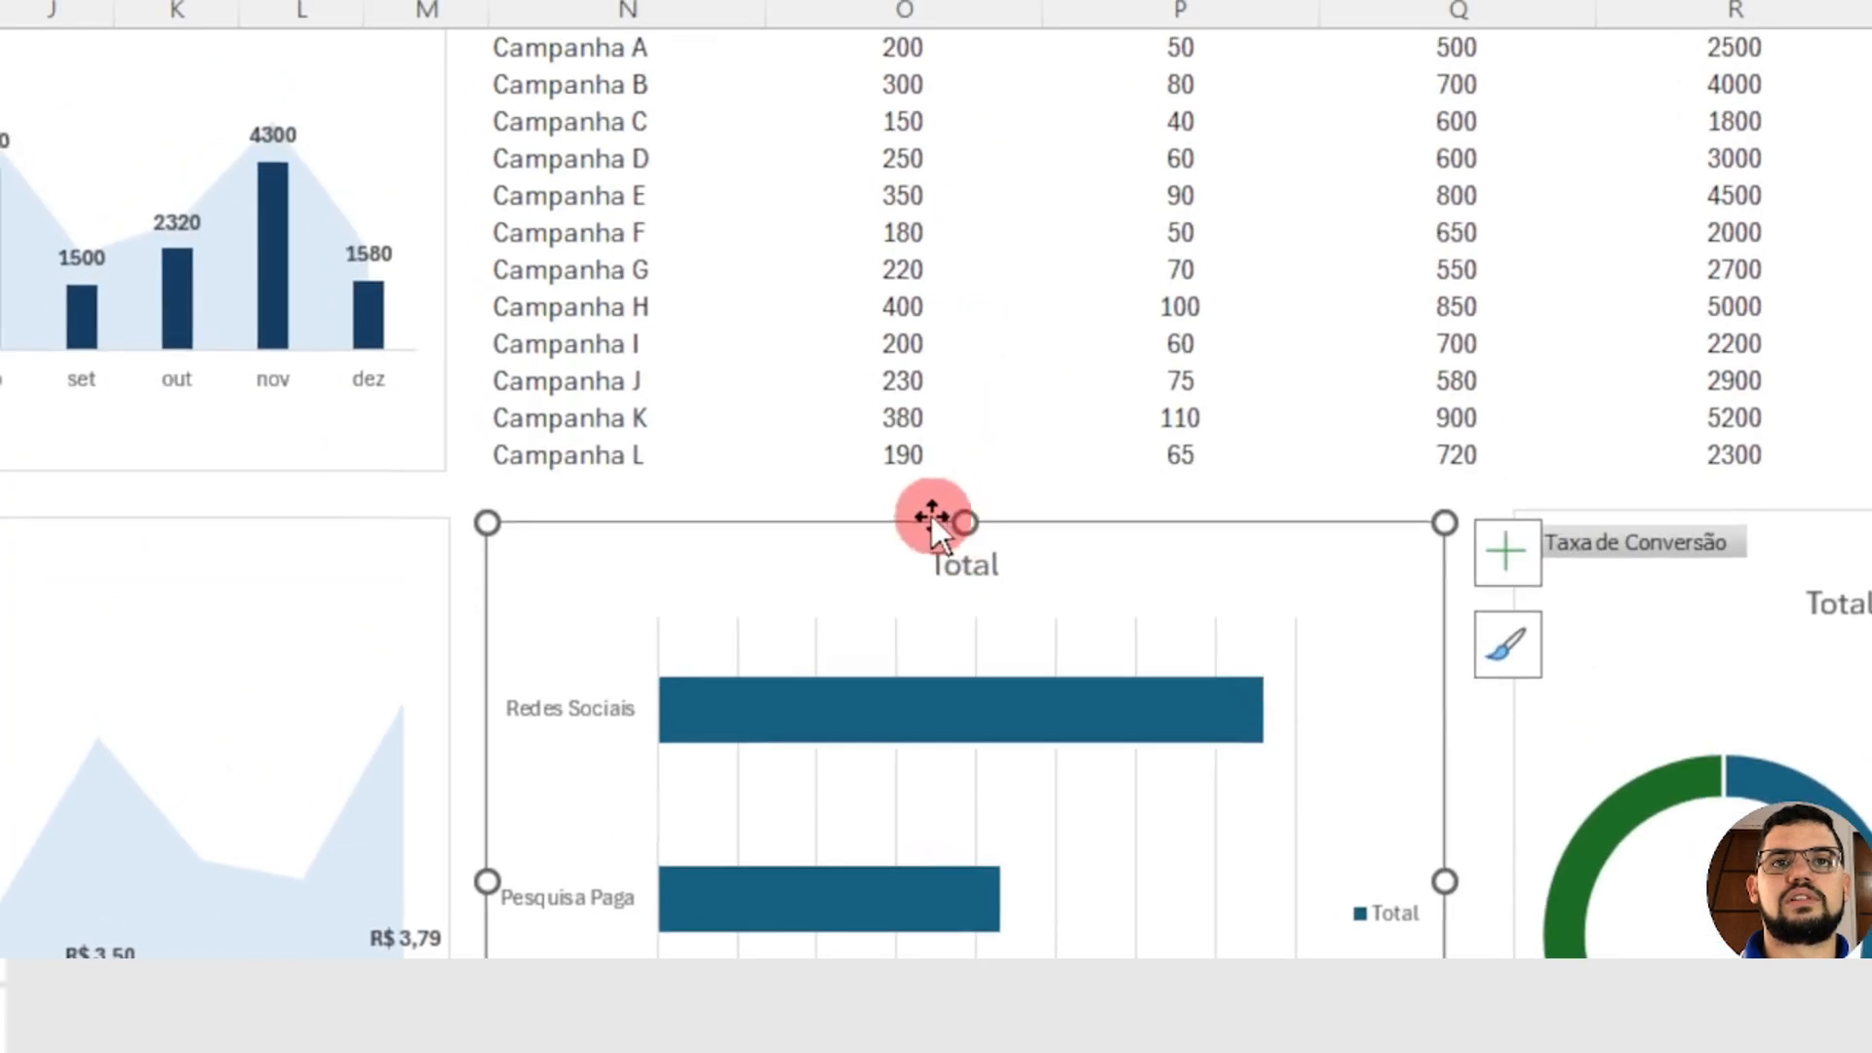
# Step: Set the title of the marketing channel bar chart to "Conversões"
pyautogui.click(931, 58)
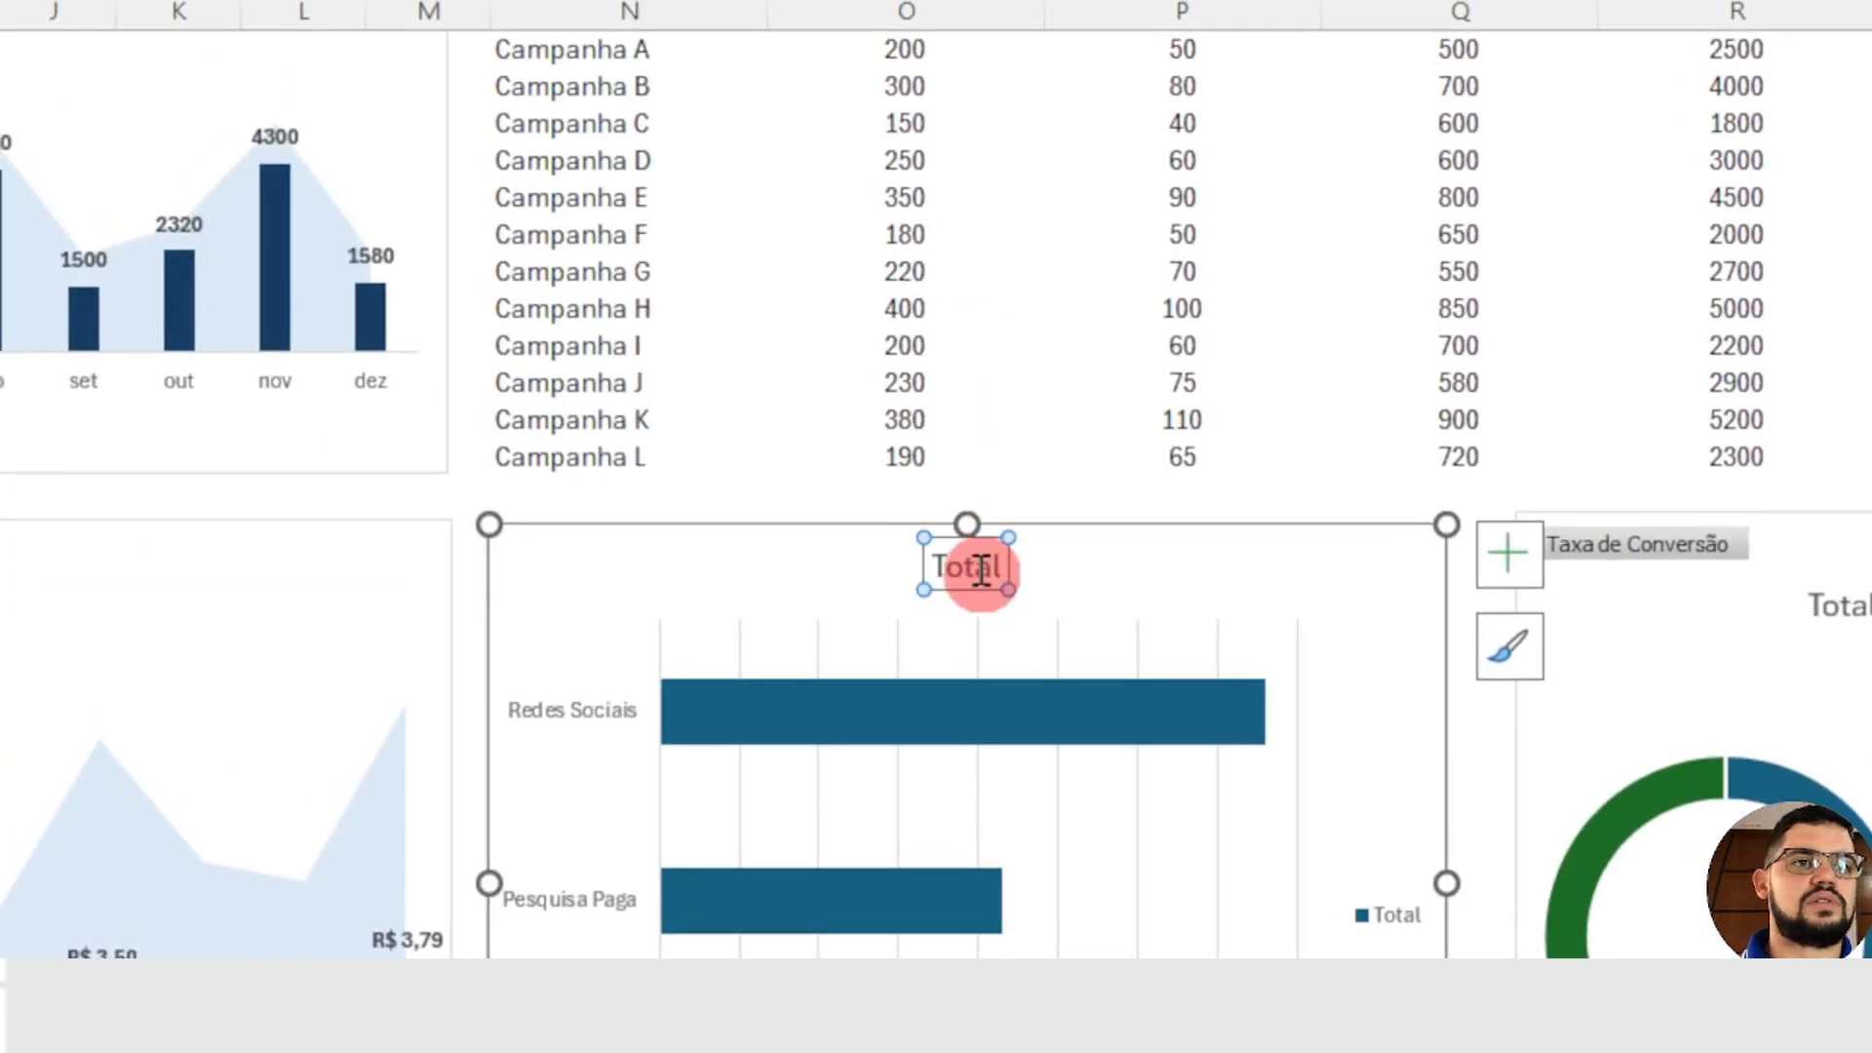
pyautogui.doubleClick(980, 572)
pyautogui.write('Con')
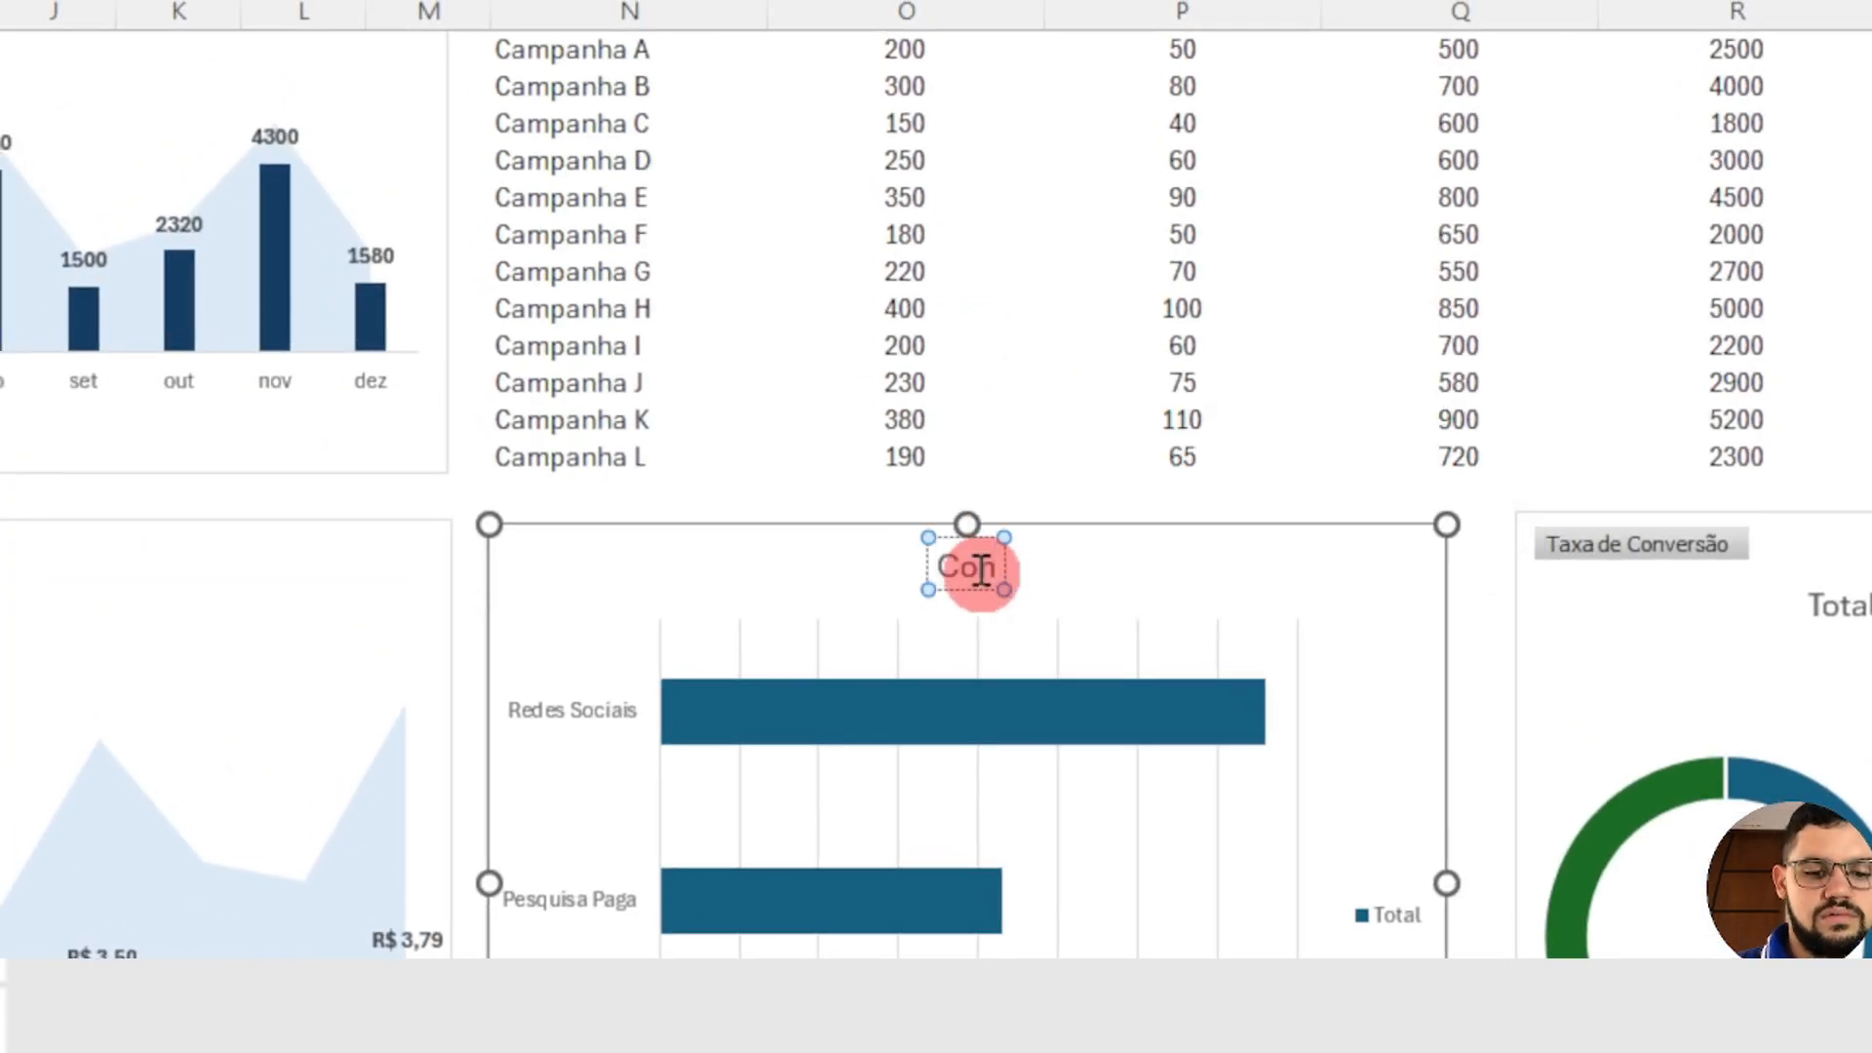
pyautogui.write('versões')
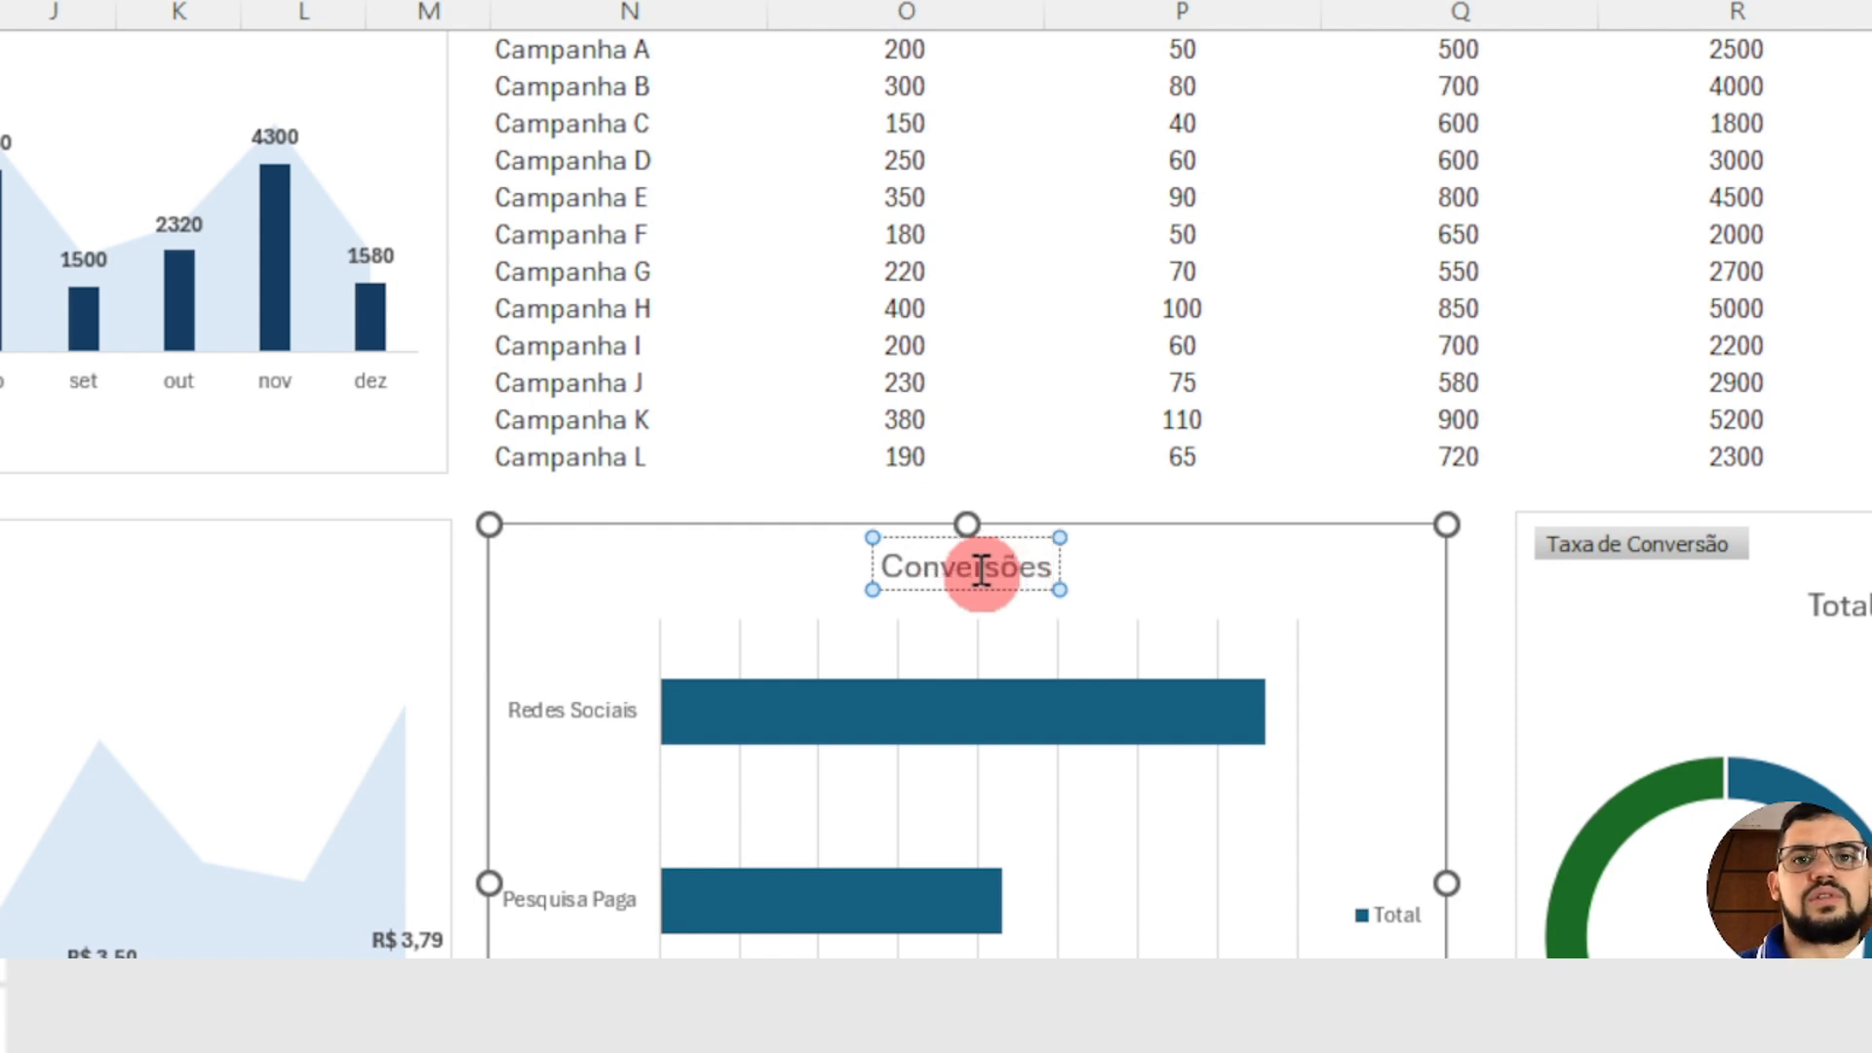
# Step: Remove the gridlines, legend and value axis from the Conversões bar chart
pyautogui.click(741, 657)
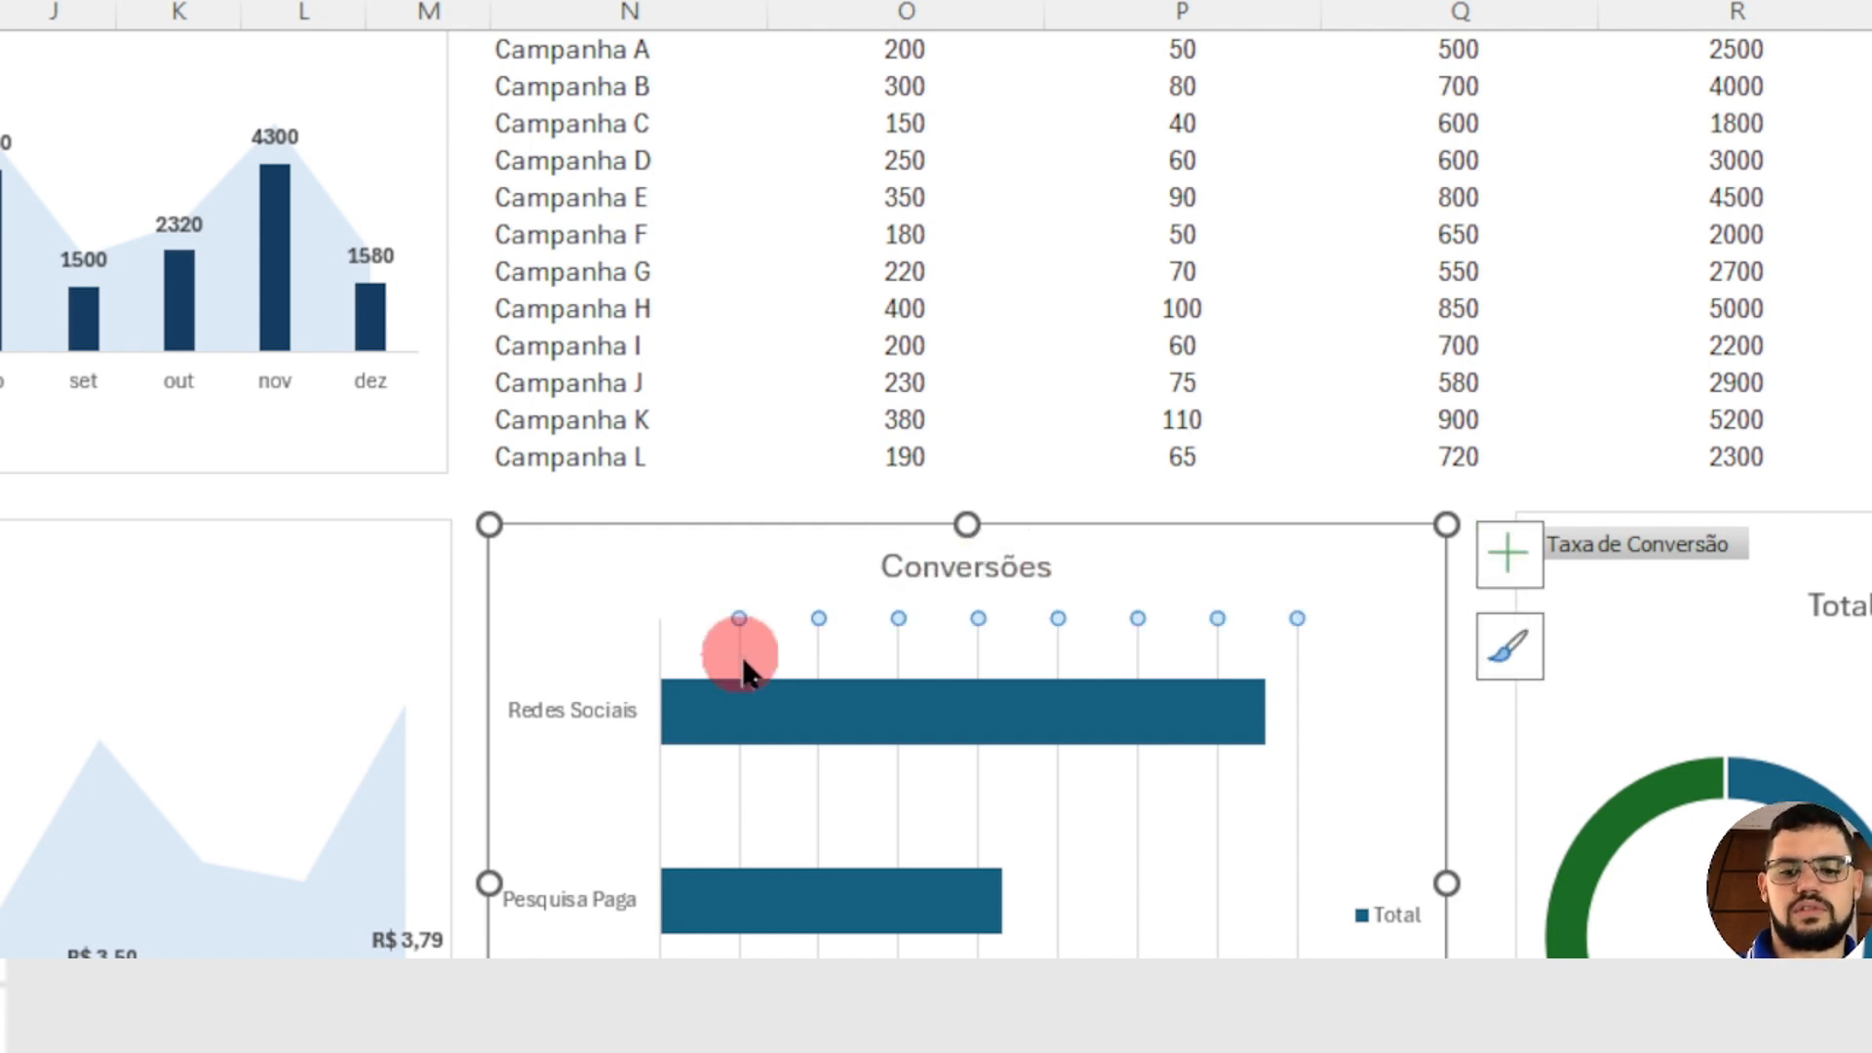
pyautogui.press('Delete')
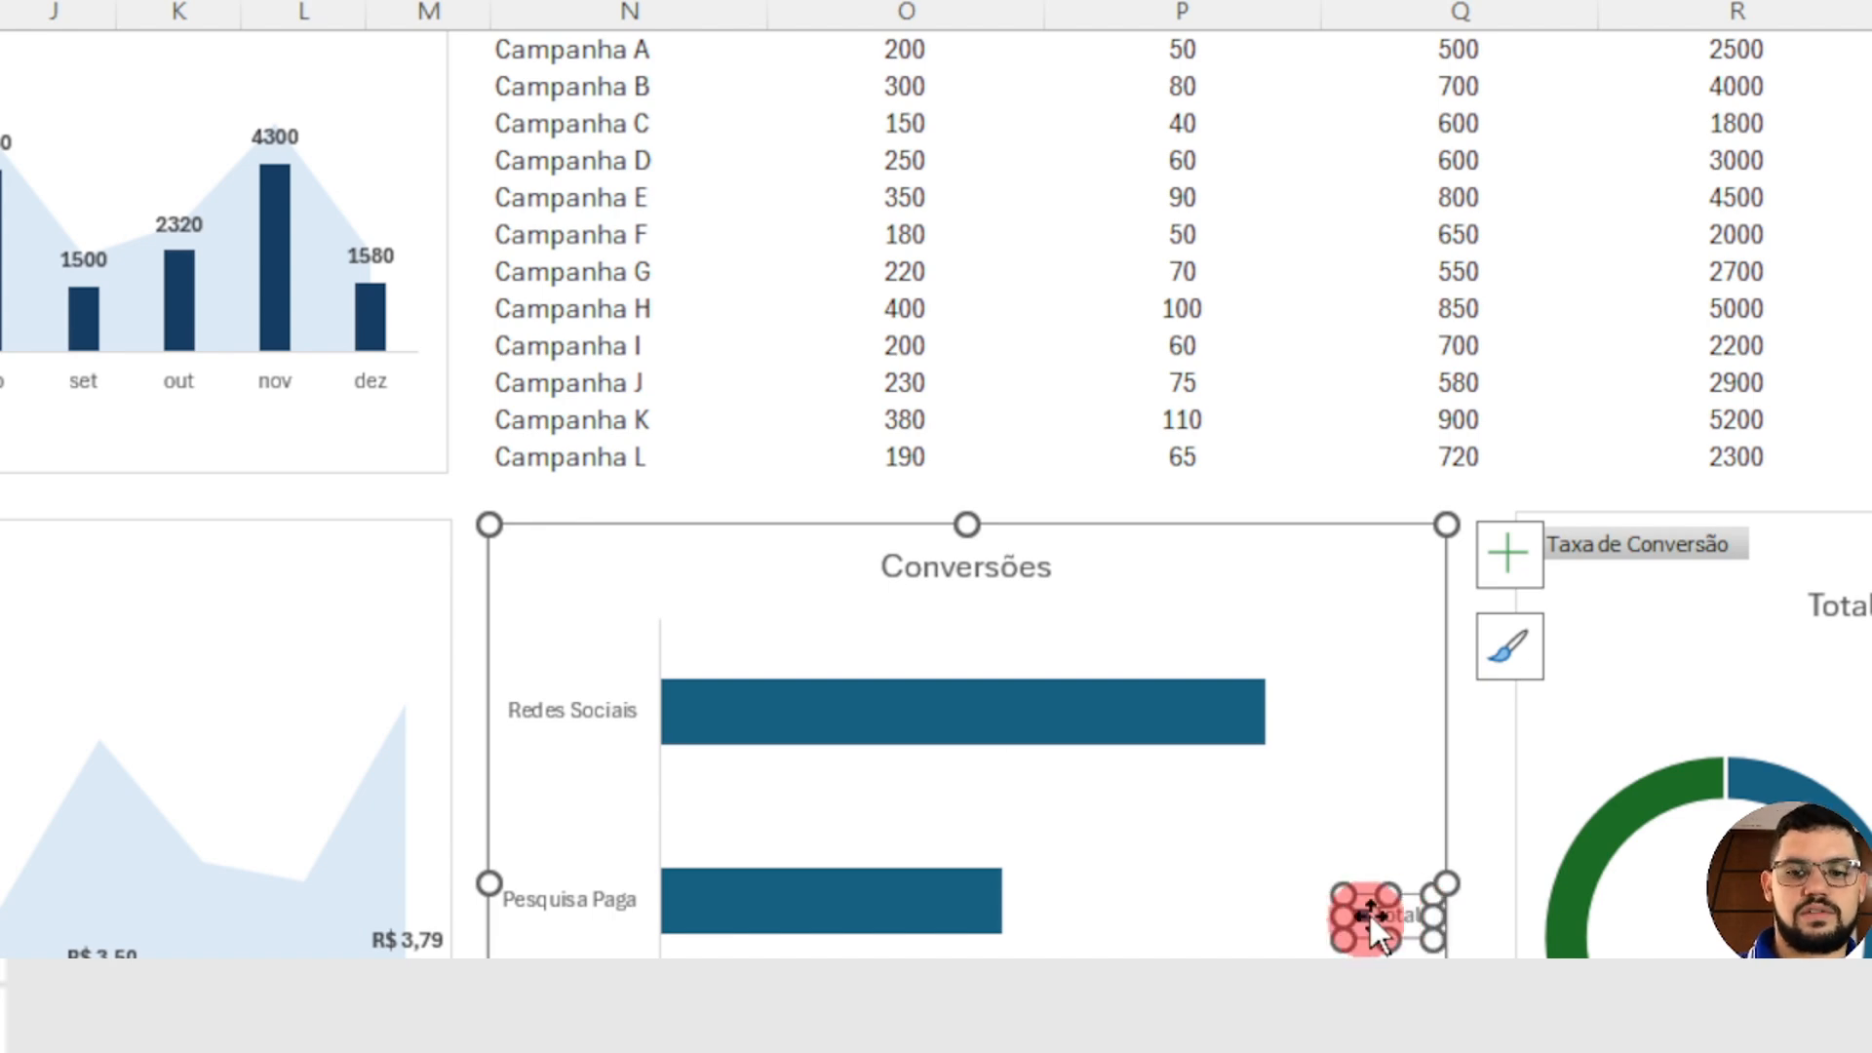
pyautogui.press('Delete')
pyautogui.scroll(-4, 992, 468)
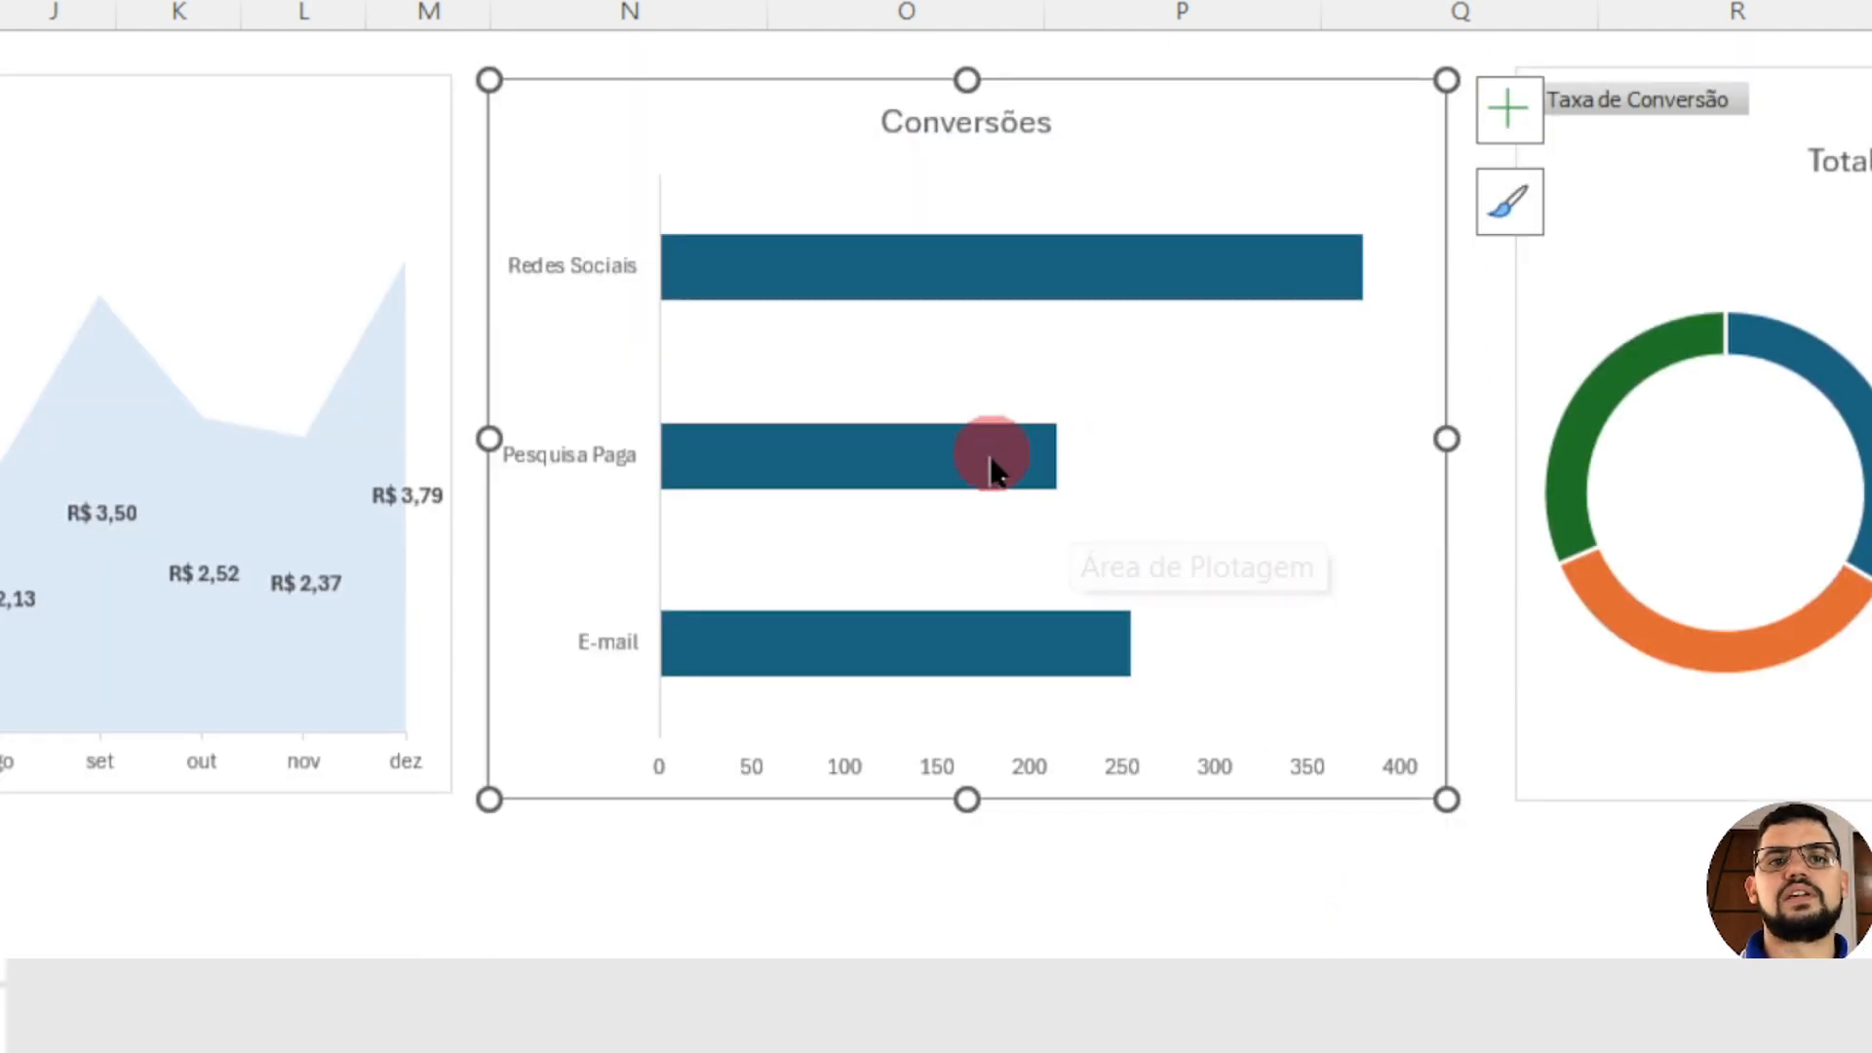
pyautogui.click(857, 763)
pyautogui.press('Delete')
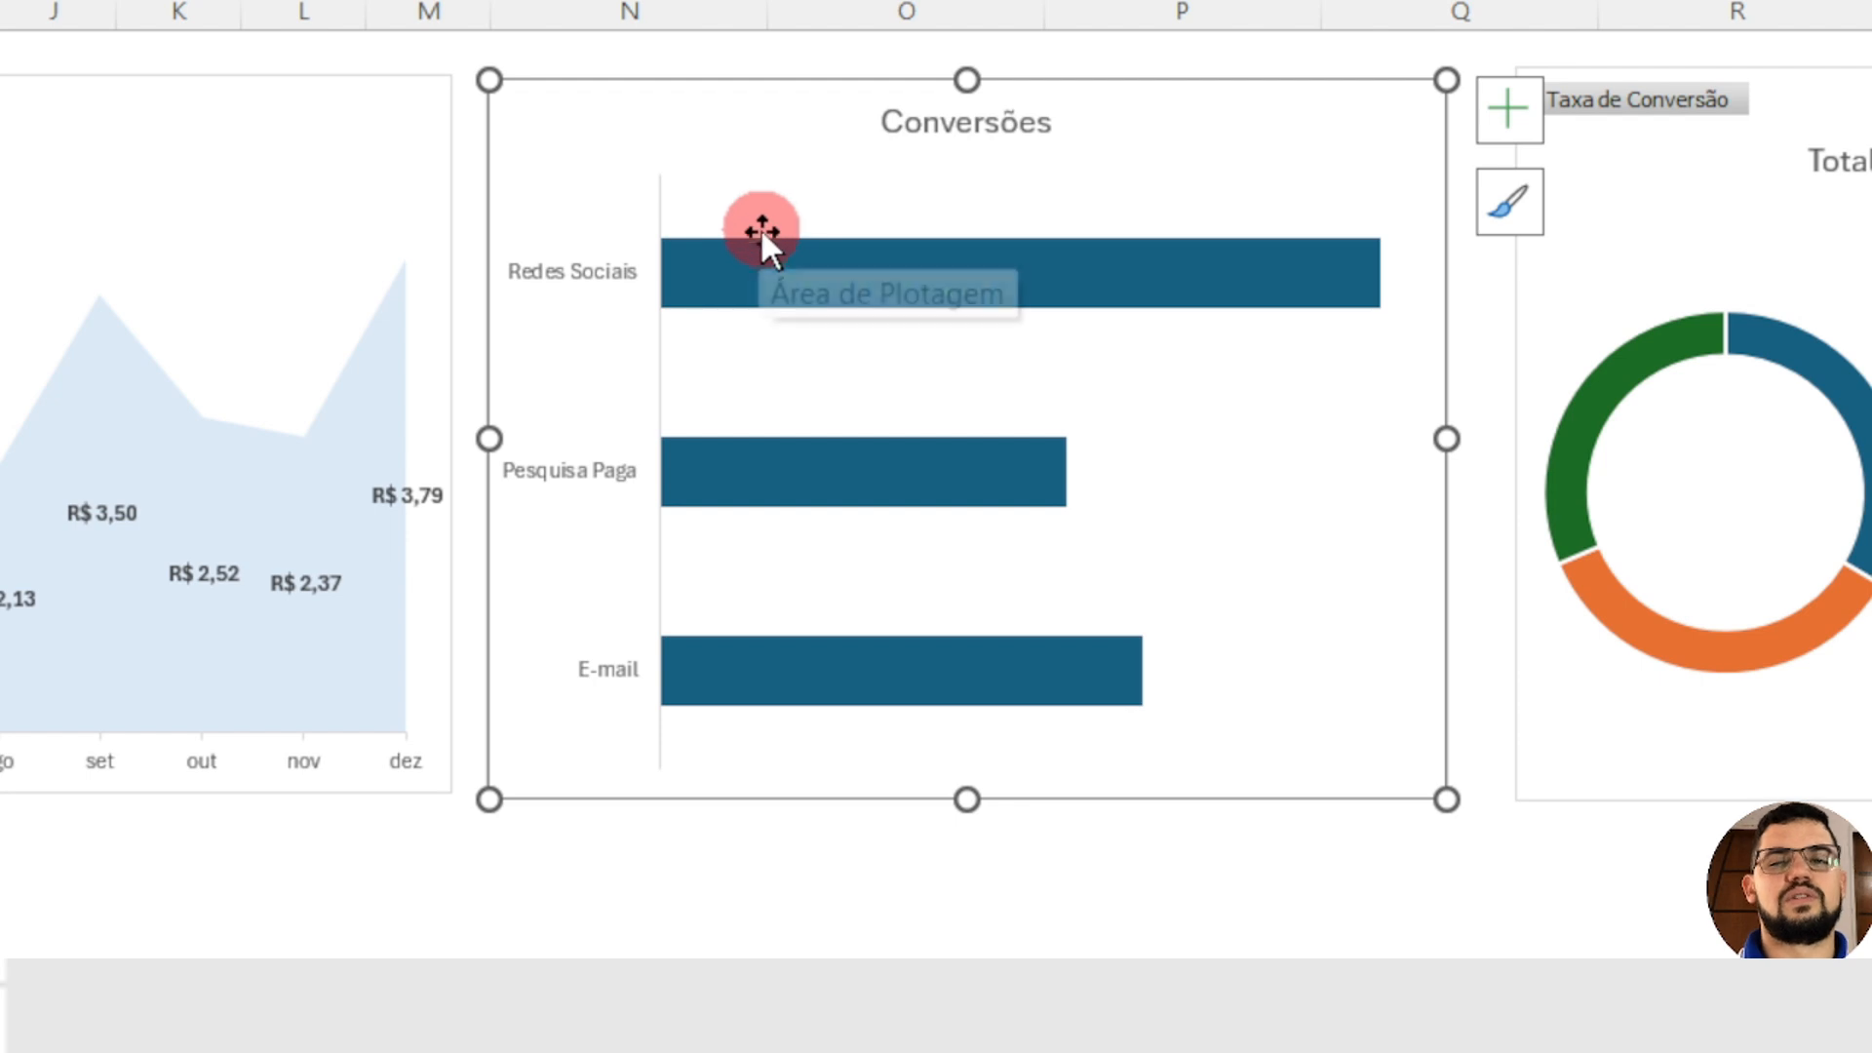
# Step: Fill the bars of the Conversões chart with the same light blue as the Custo por Lead area
pyautogui.moveTo(768, 237)
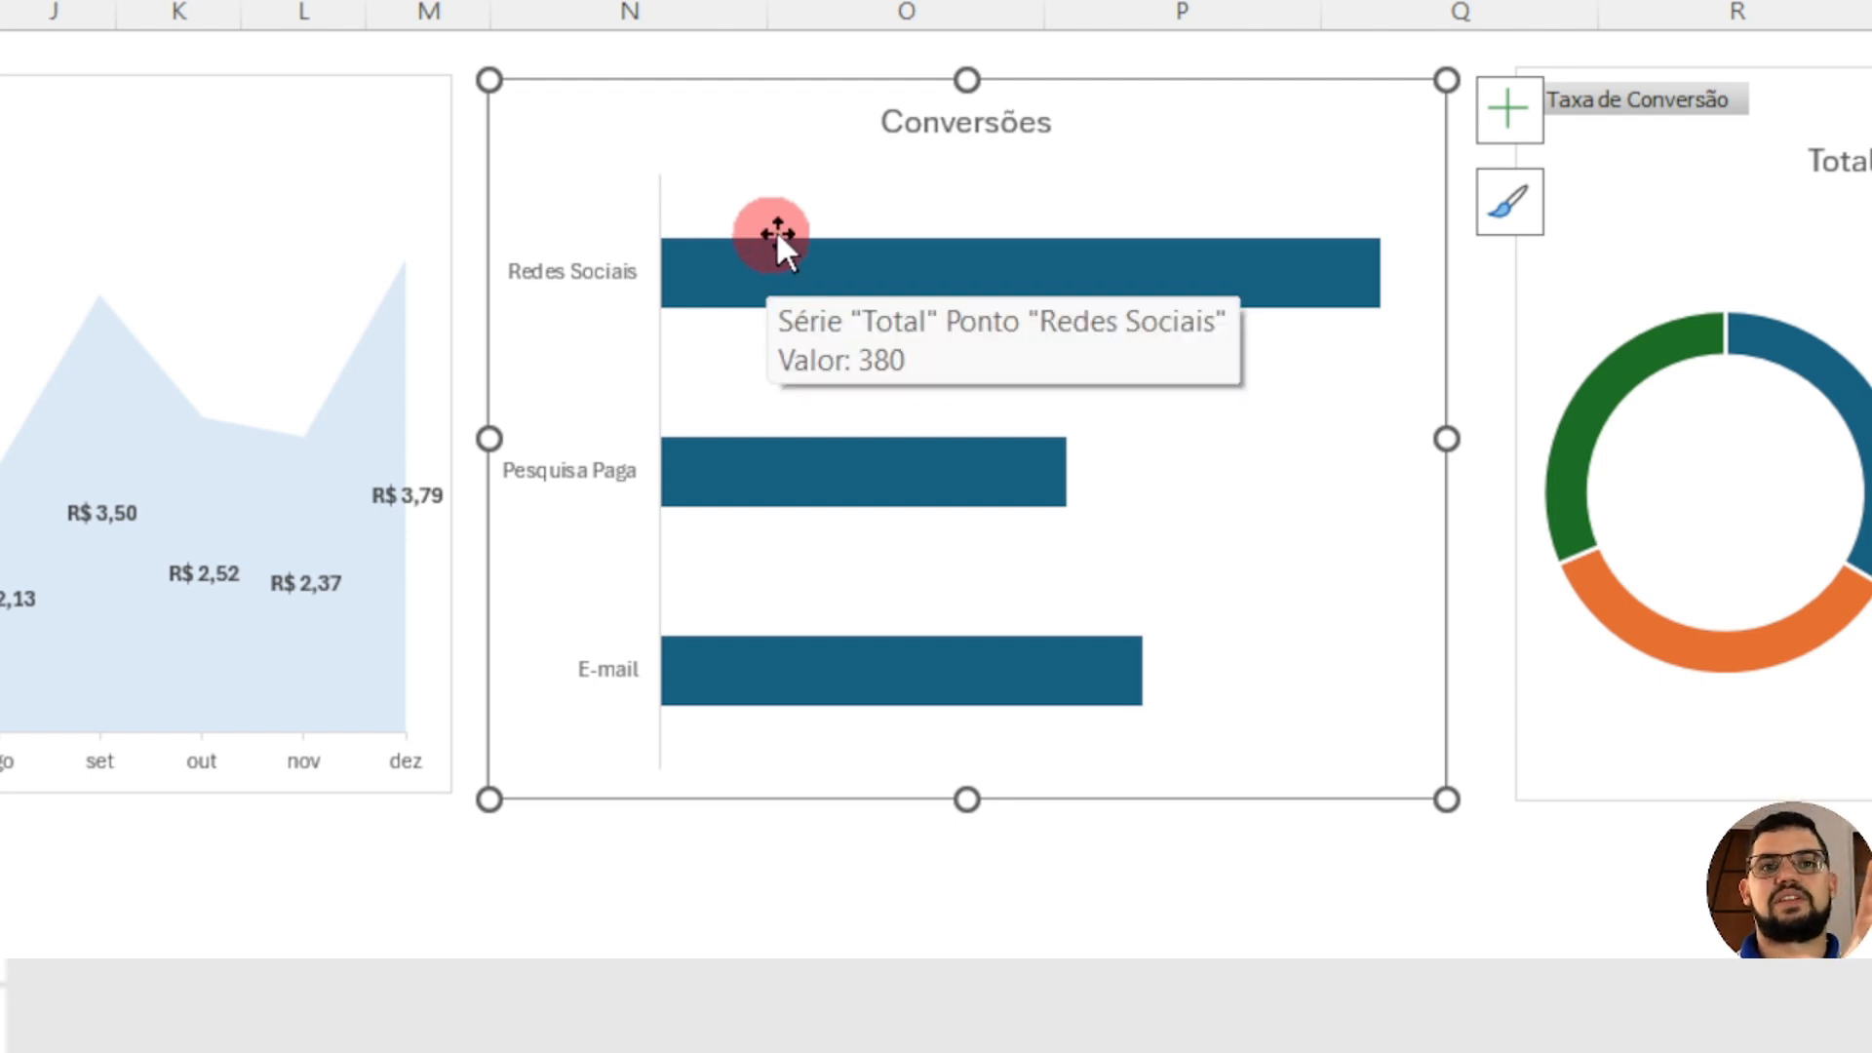
pyautogui.click(869, 285)
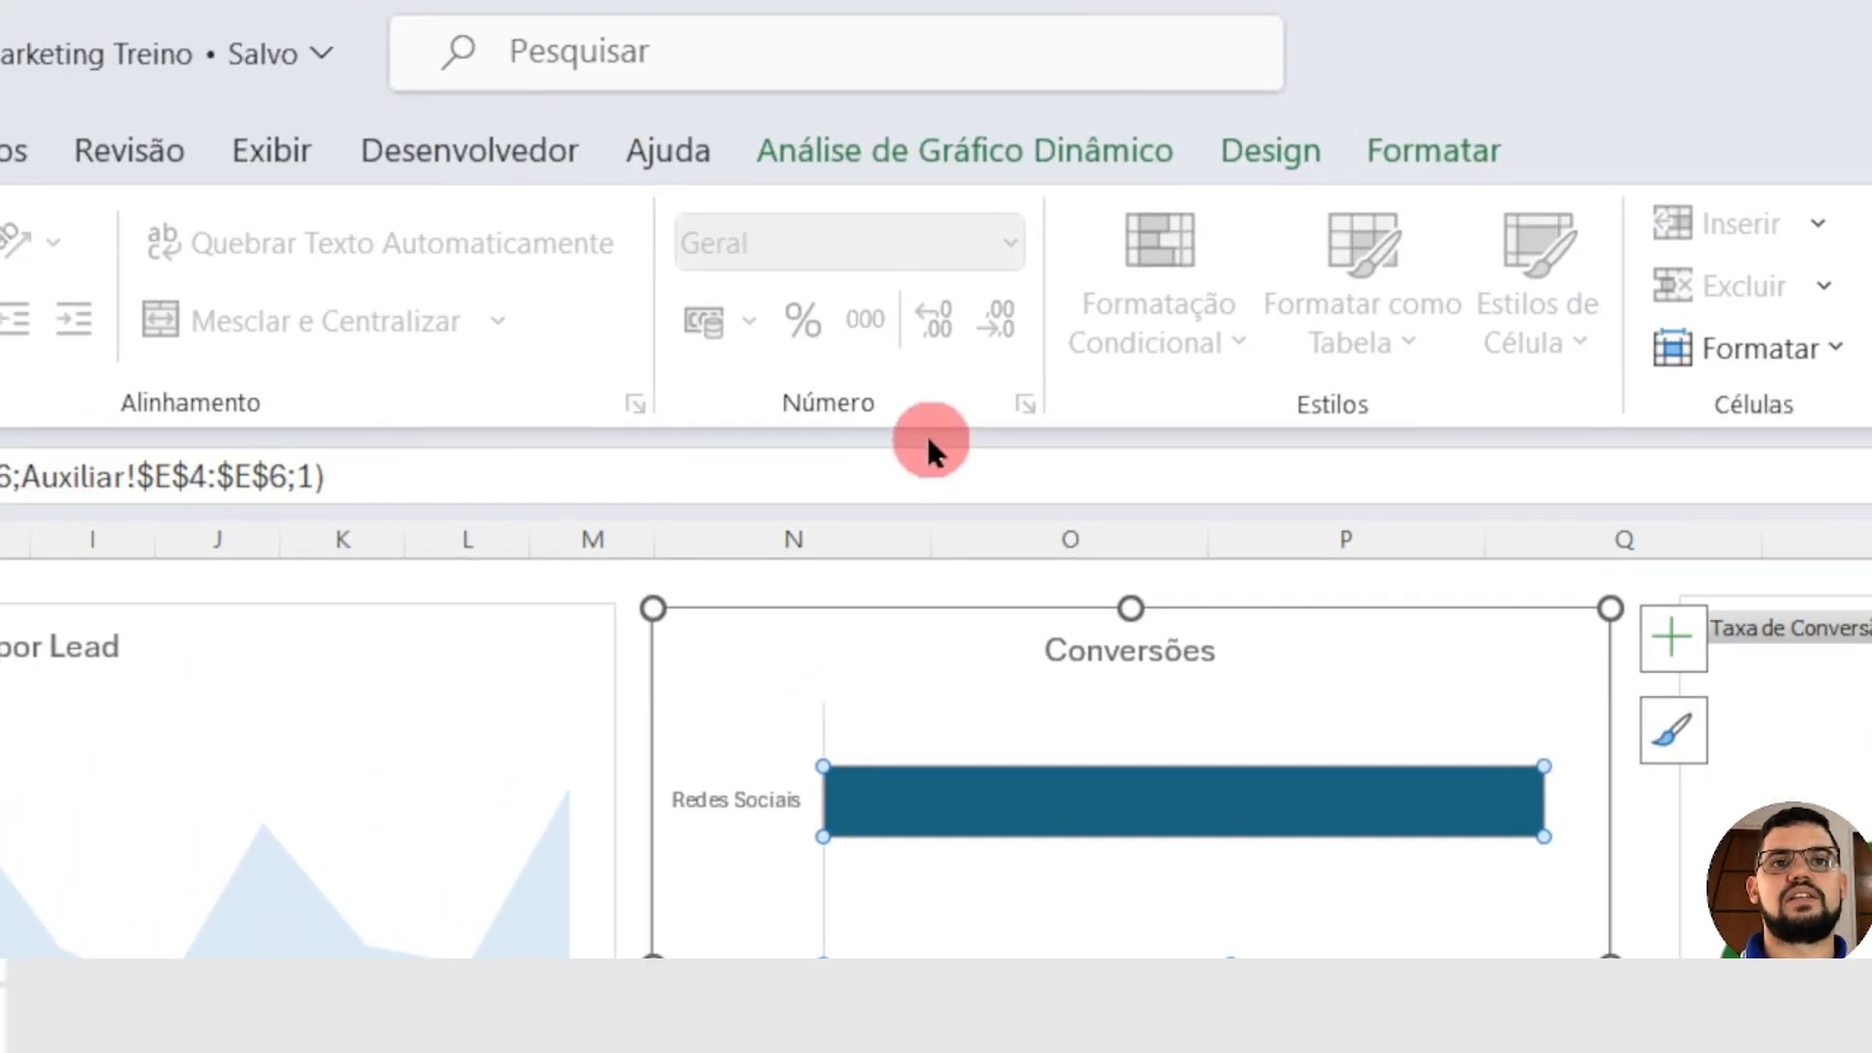
pyautogui.click(1453, 154)
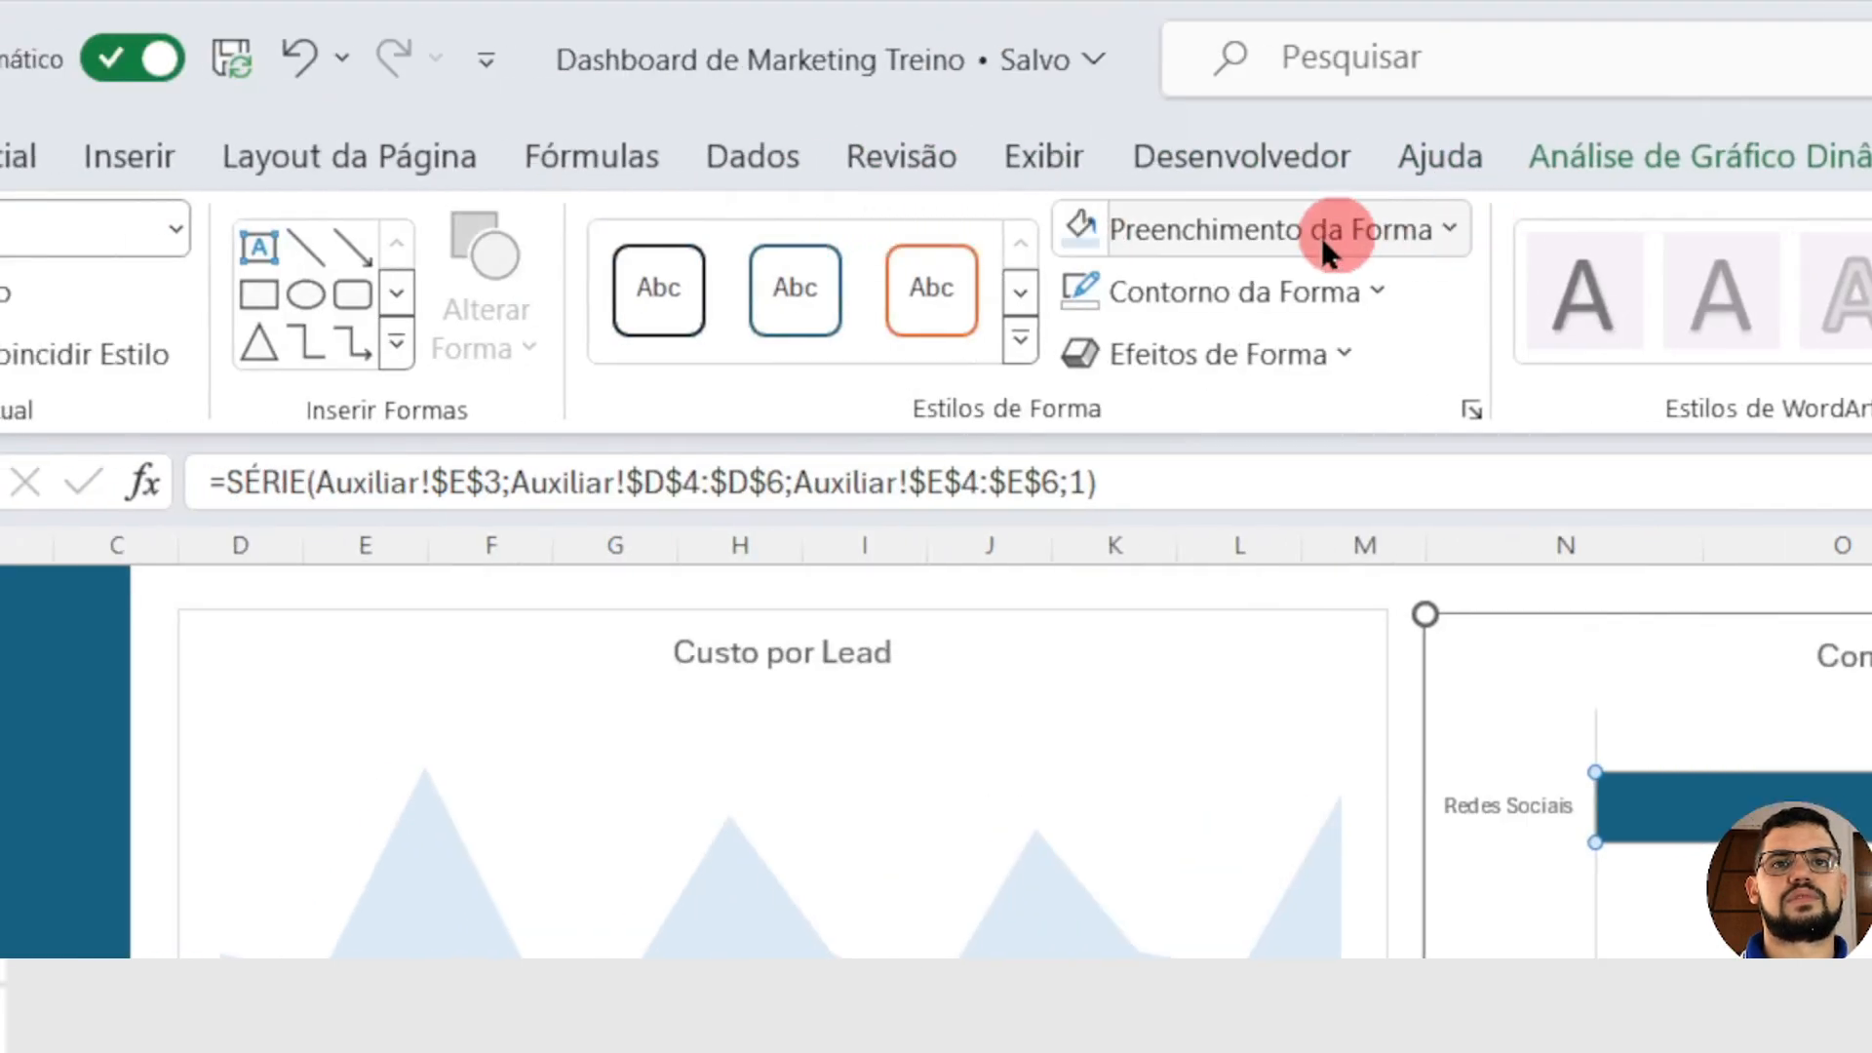
pyautogui.click(1091, 236)
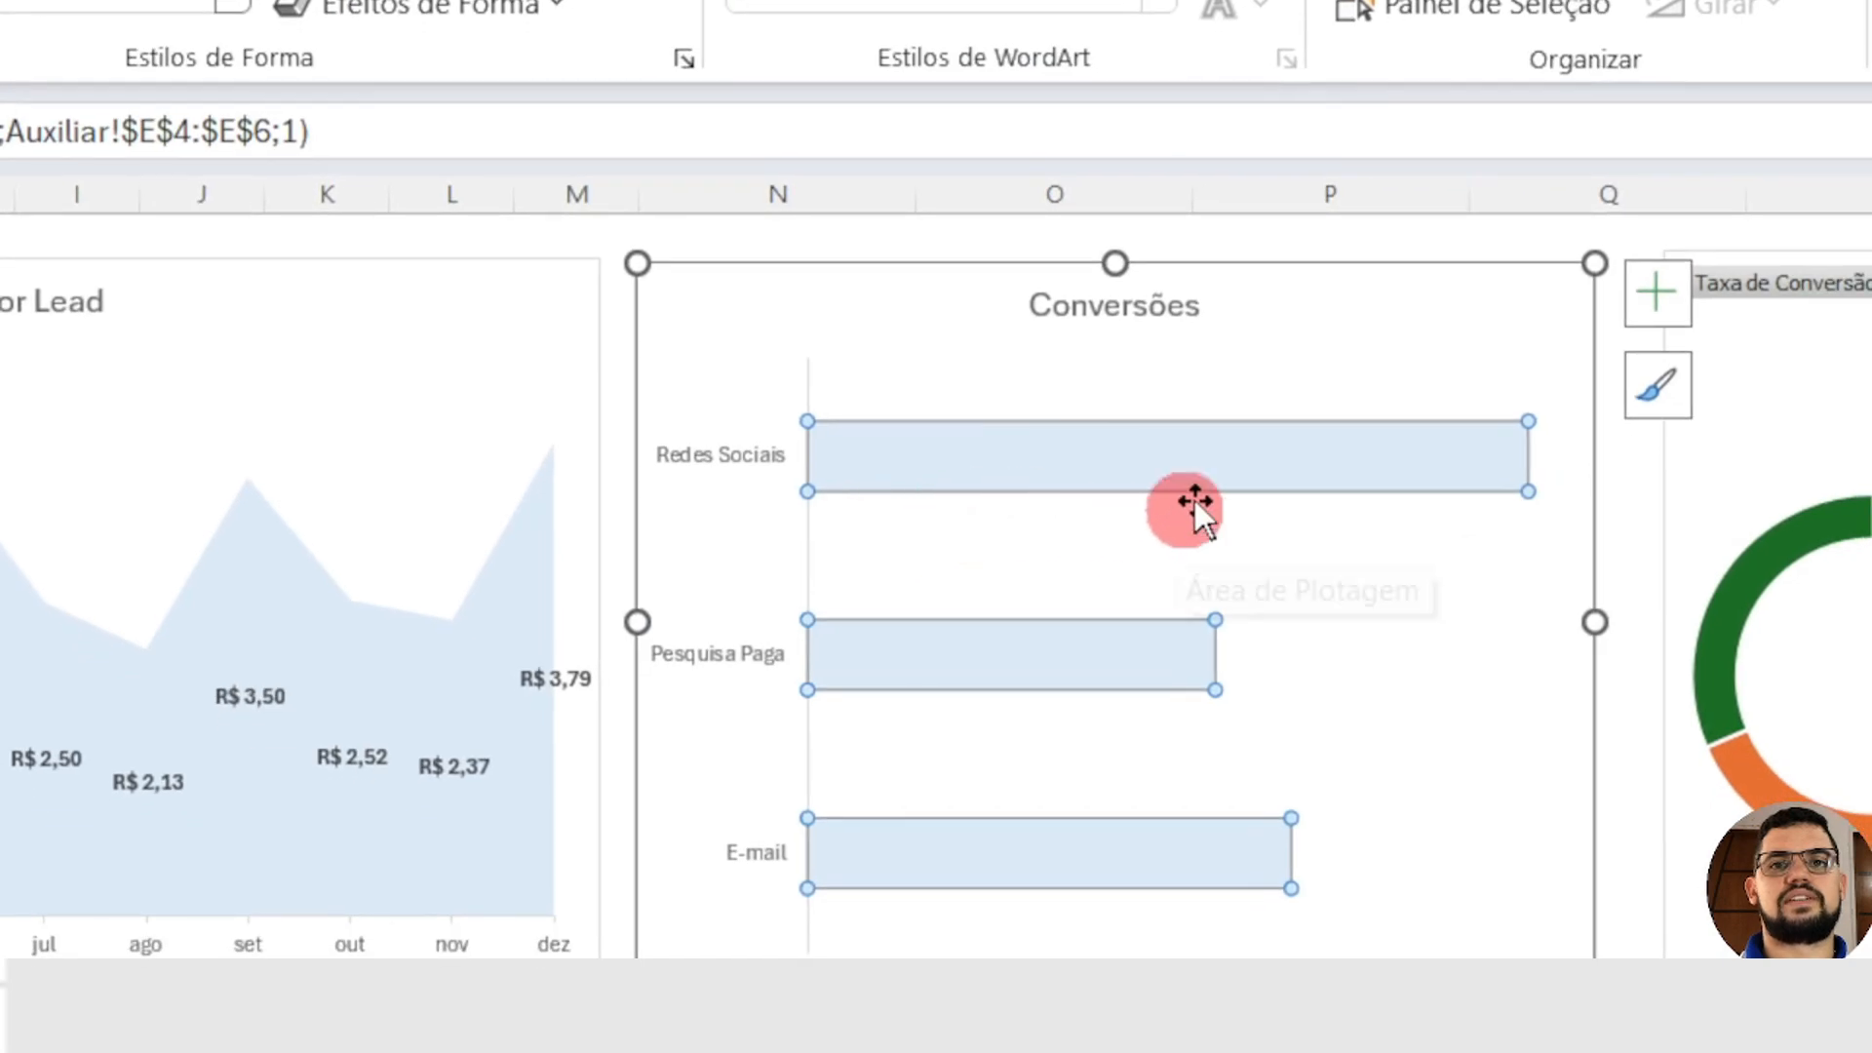
# Step: Add data labels to the Conversões bars and make them bold with a larger font size
pyautogui.rightClick(1207, 448)
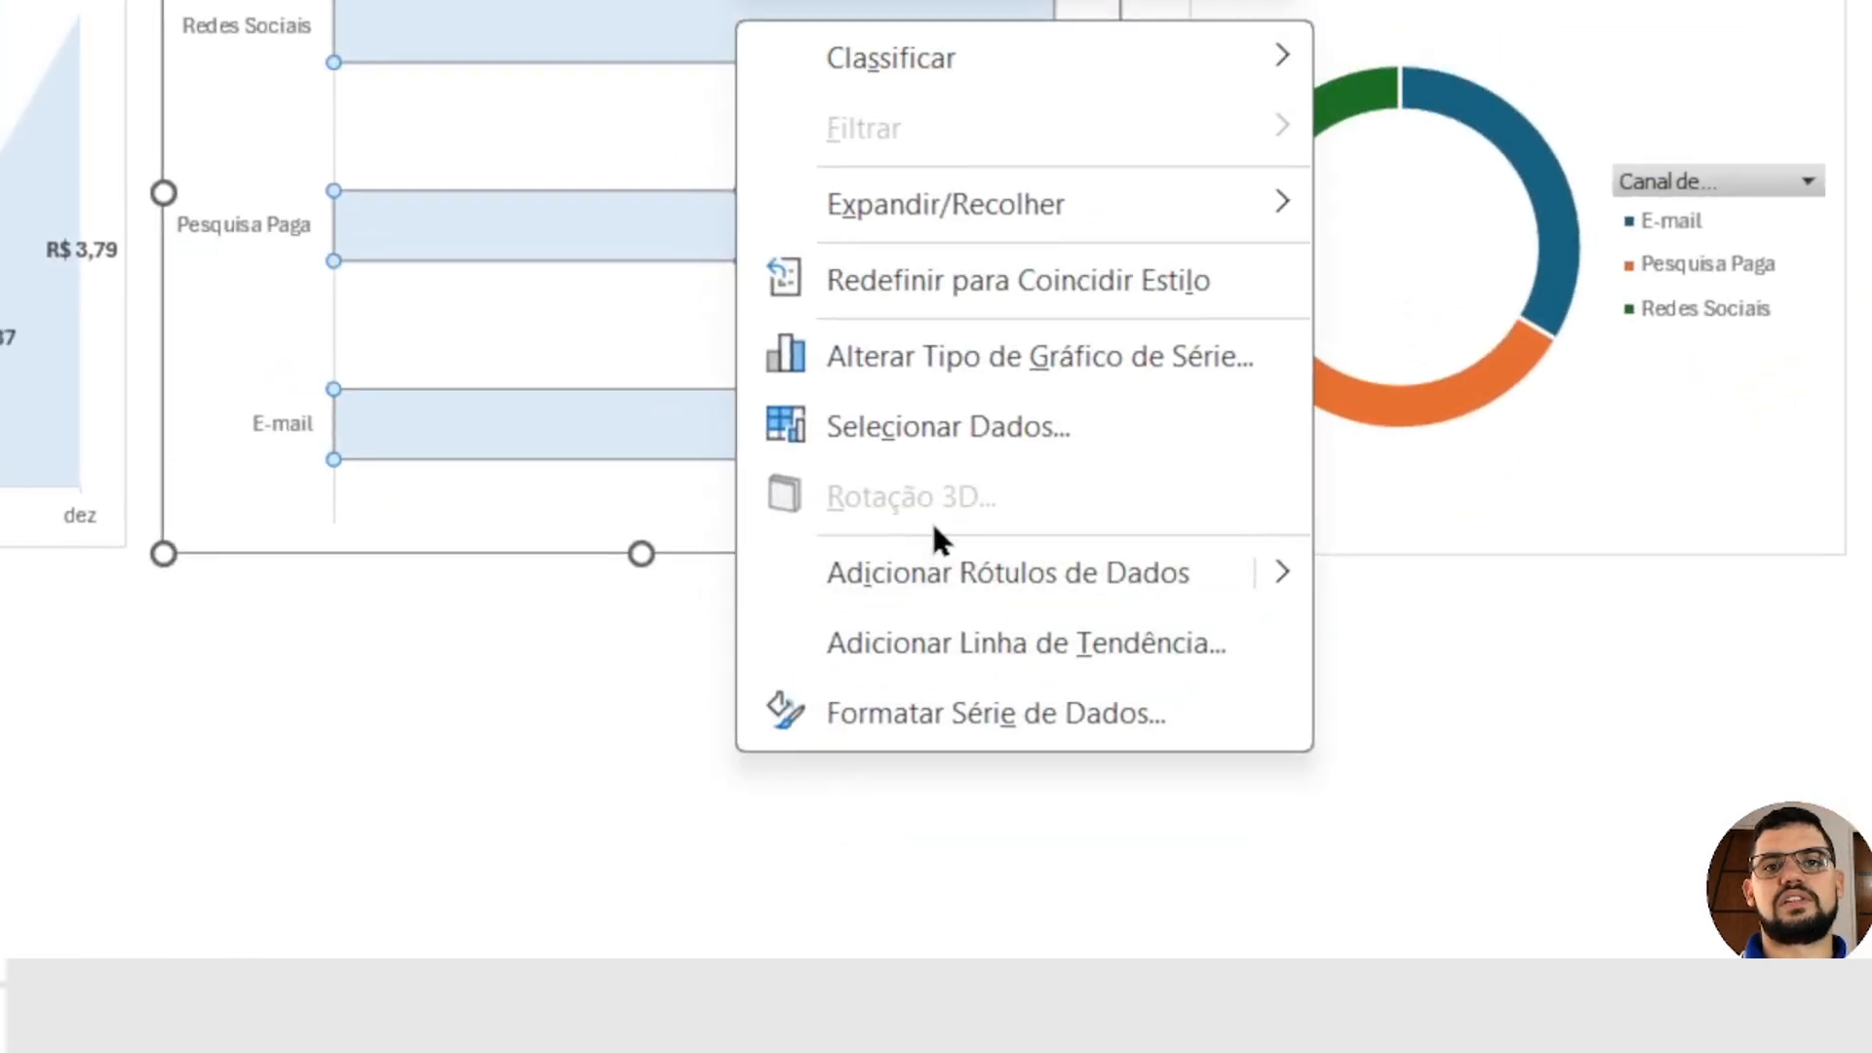
pyautogui.click(952, 573)
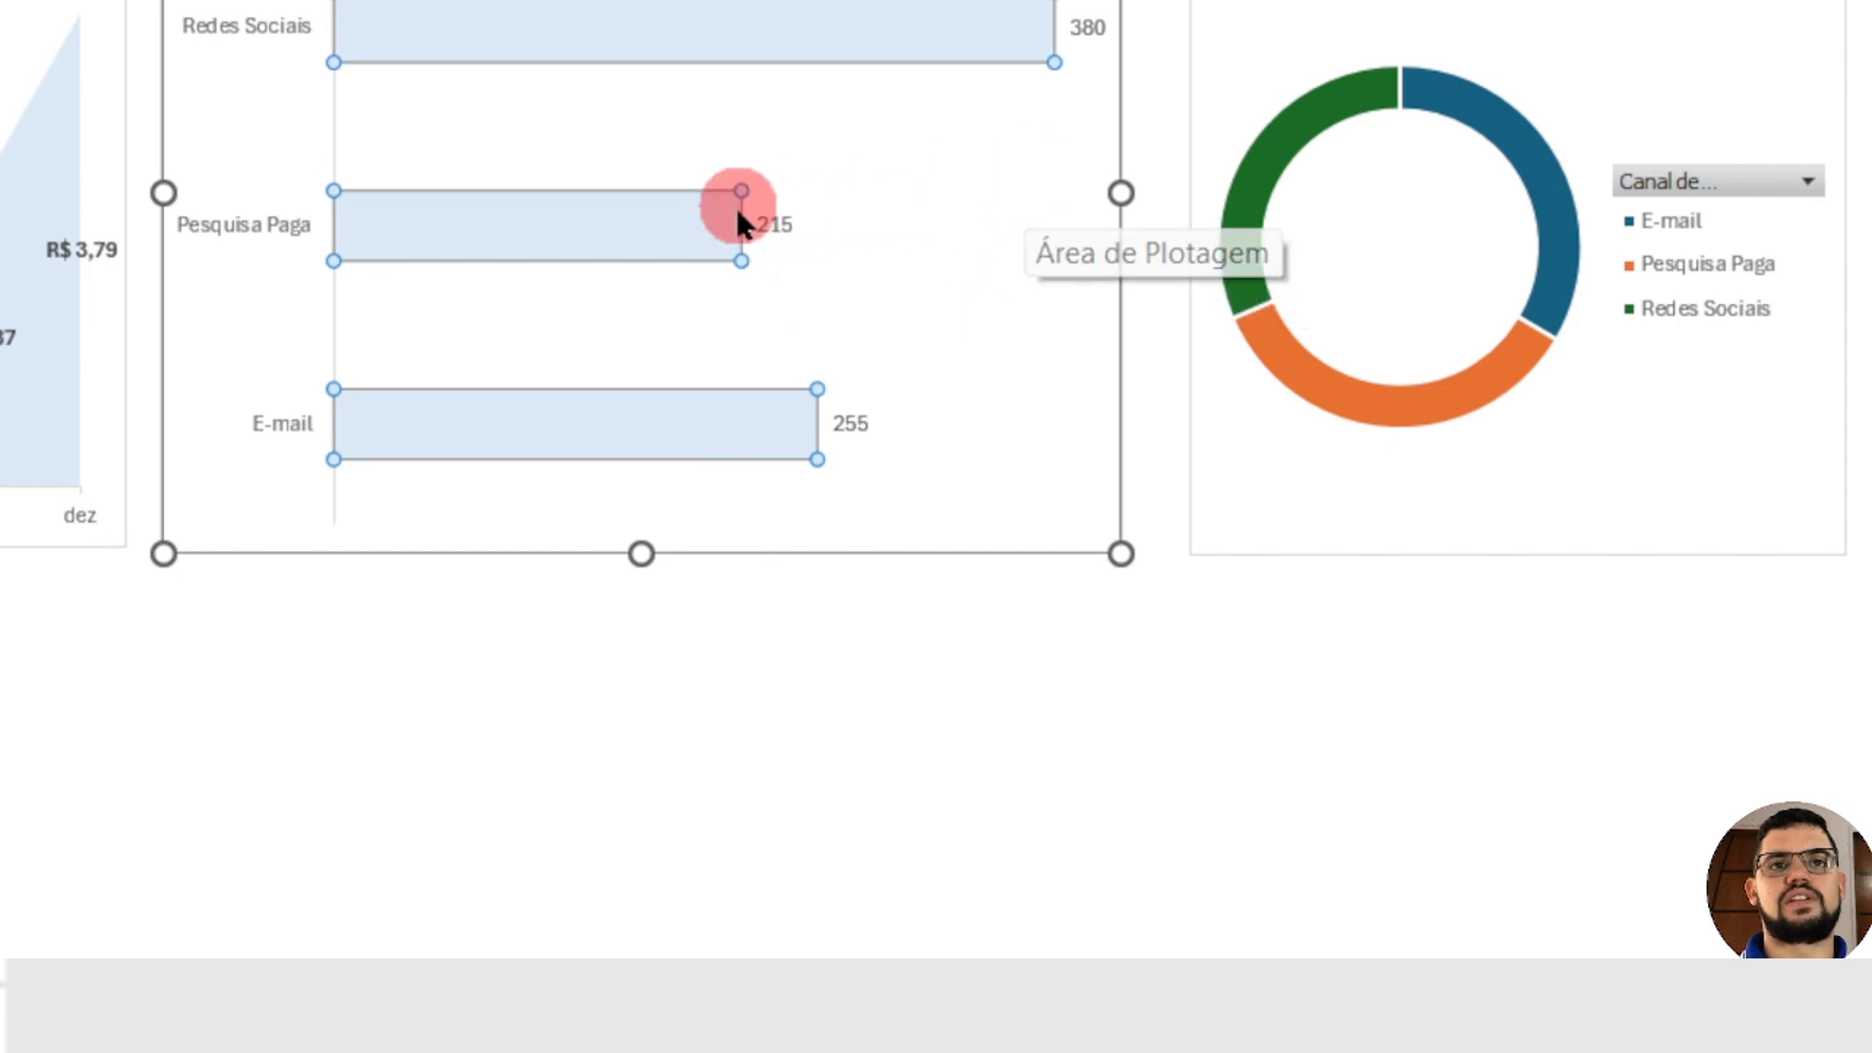
pyautogui.click(773, 227)
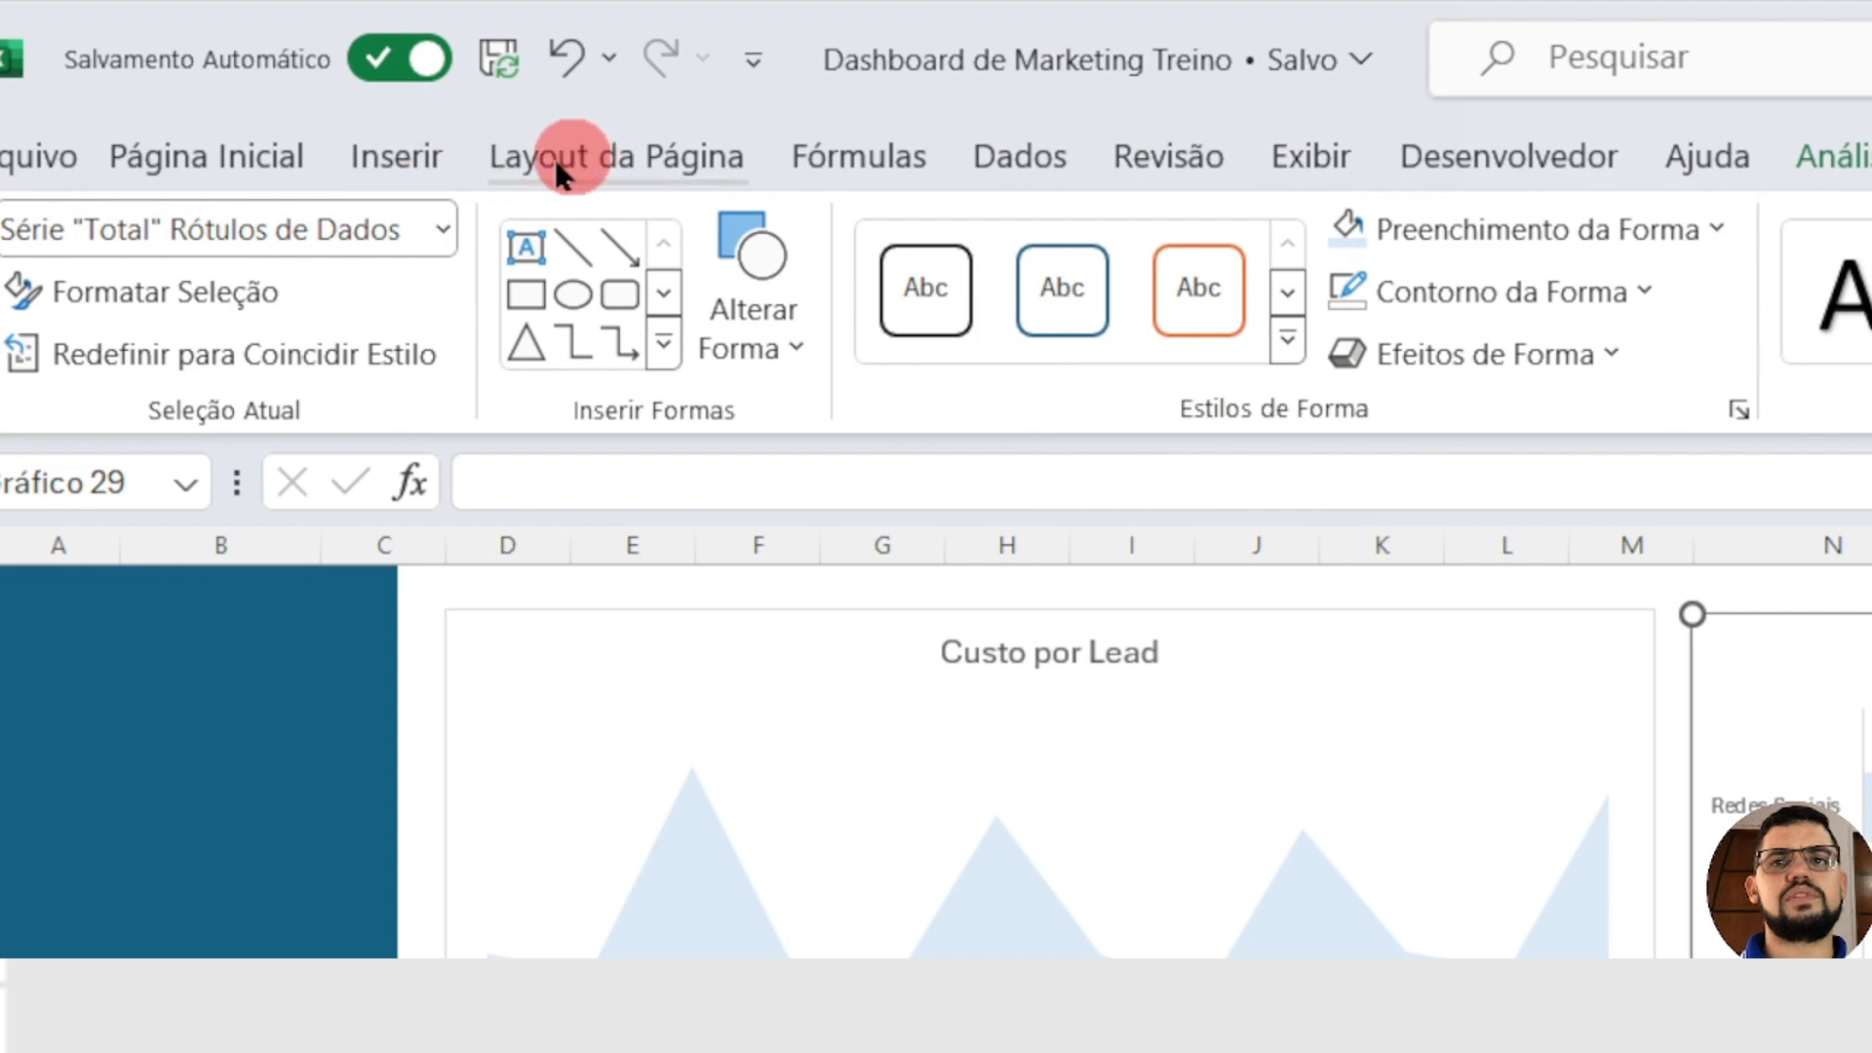
pyautogui.click(190, 149)
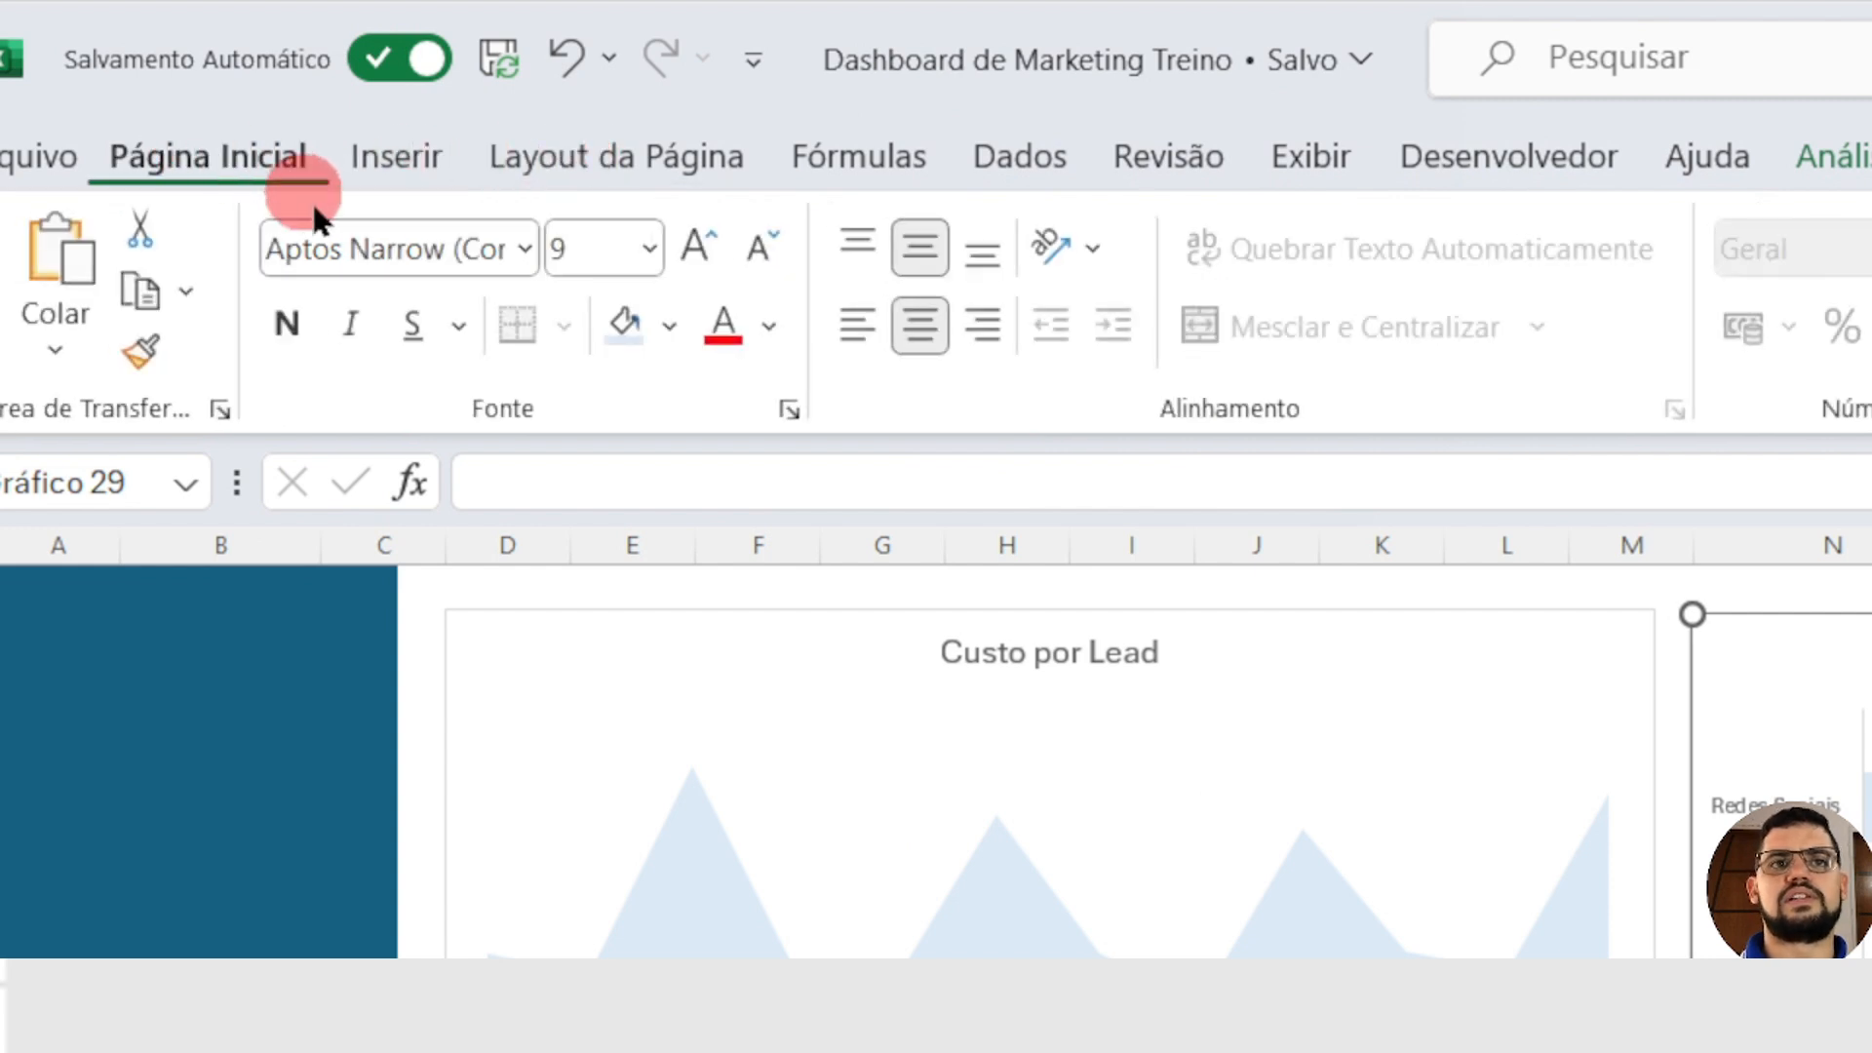
pyautogui.click(293, 314)
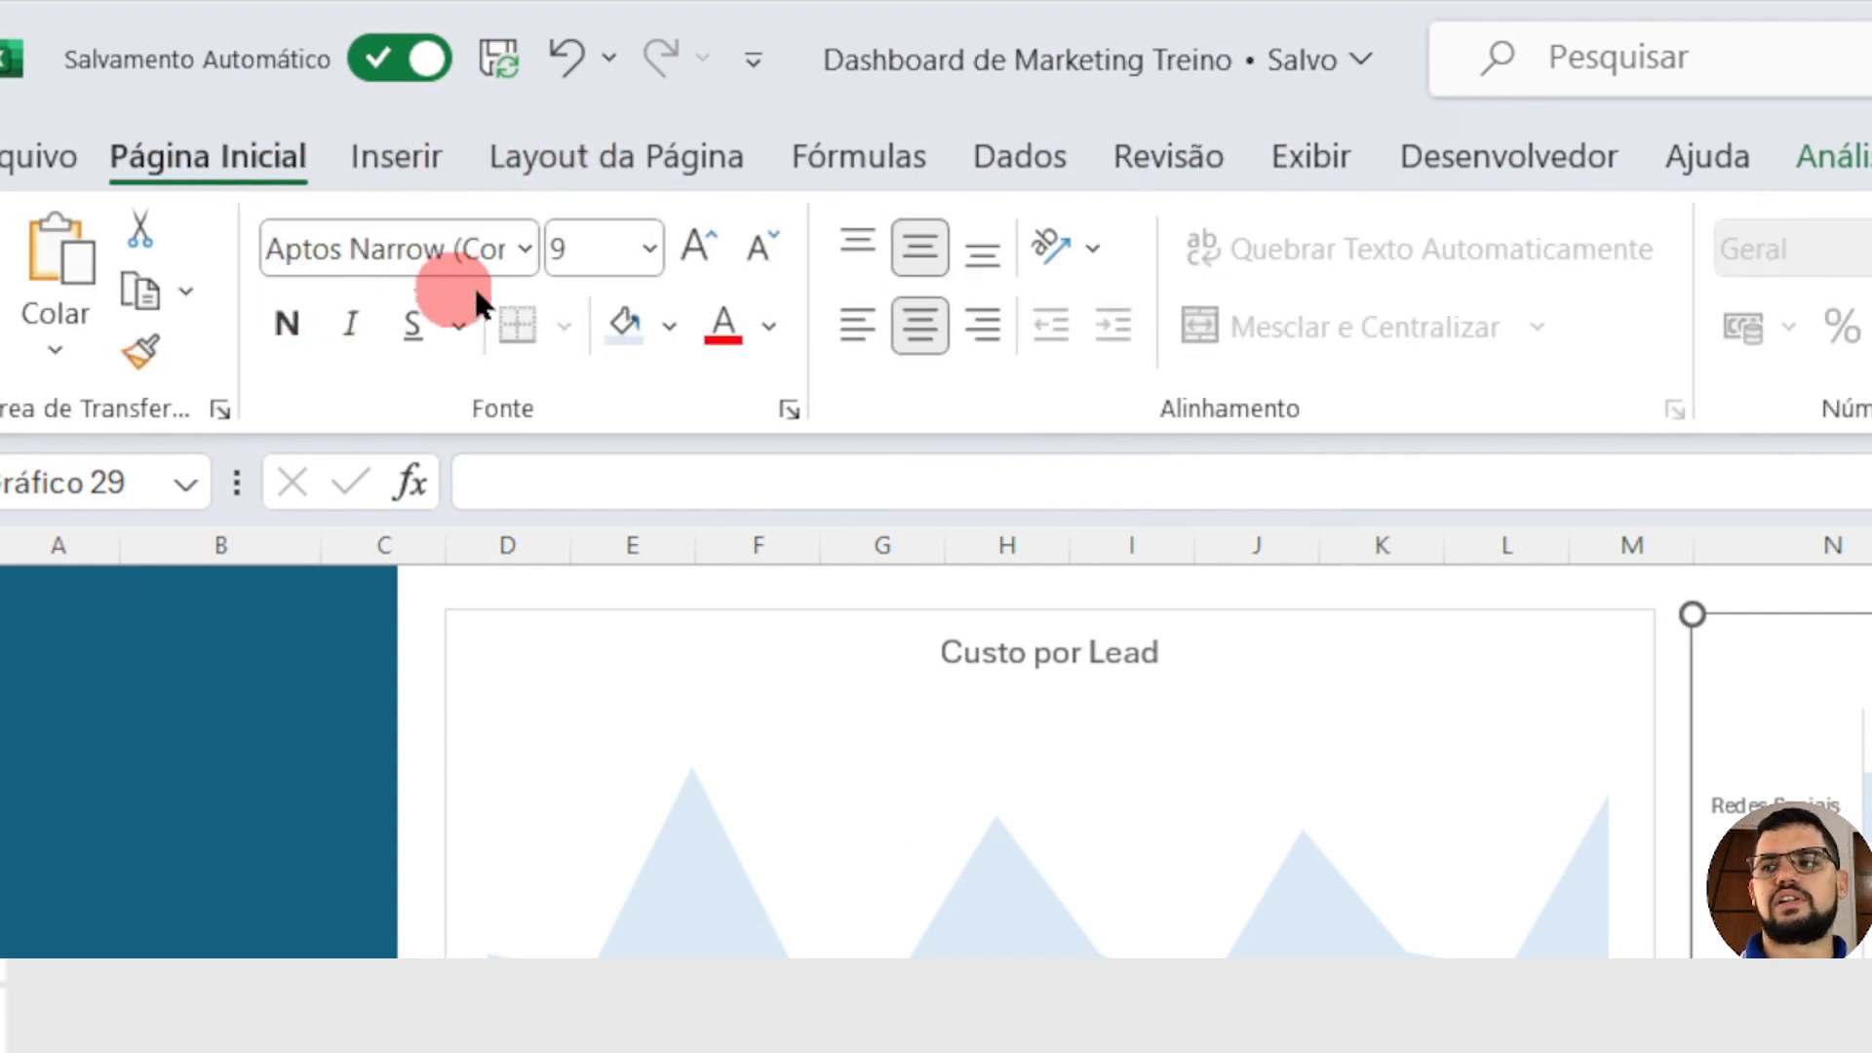
pyautogui.click(691, 251)
pyautogui.click(690, 250)
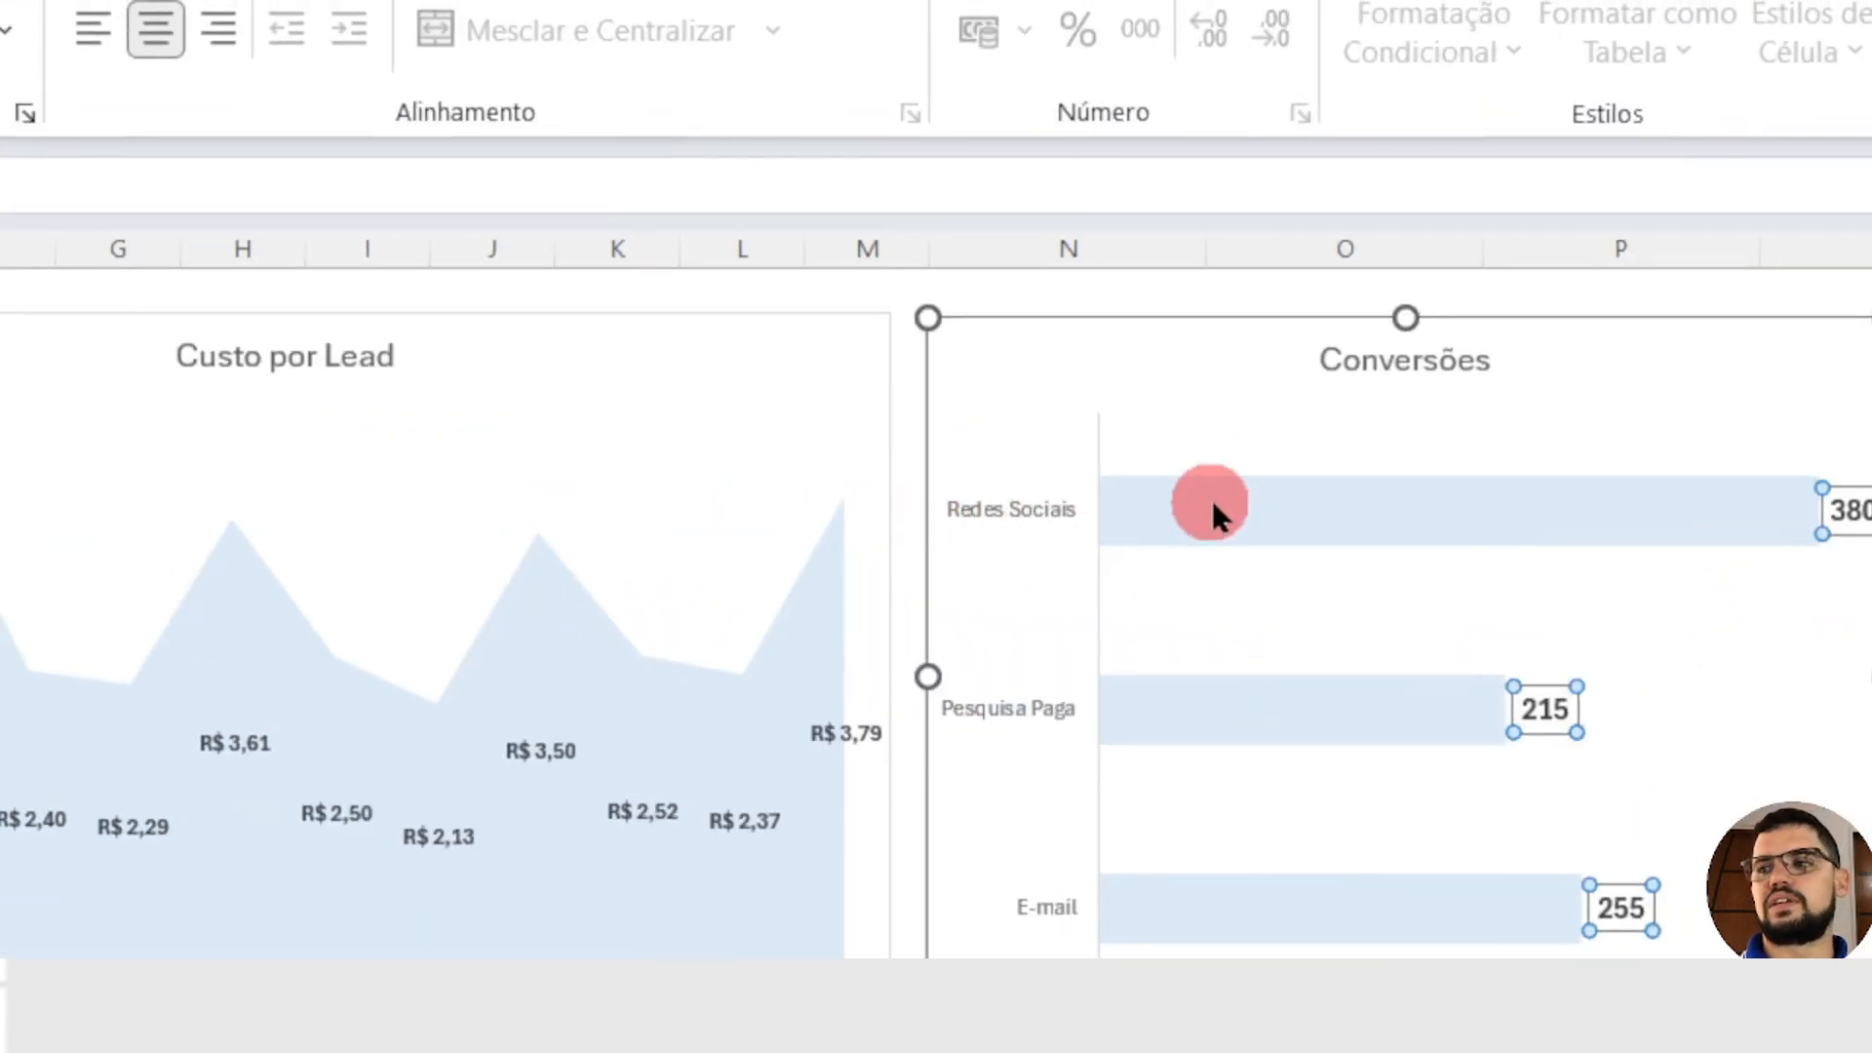
pyautogui.click(1218, 487)
pyautogui.click(1255, 407)
pyautogui.click(941, 536)
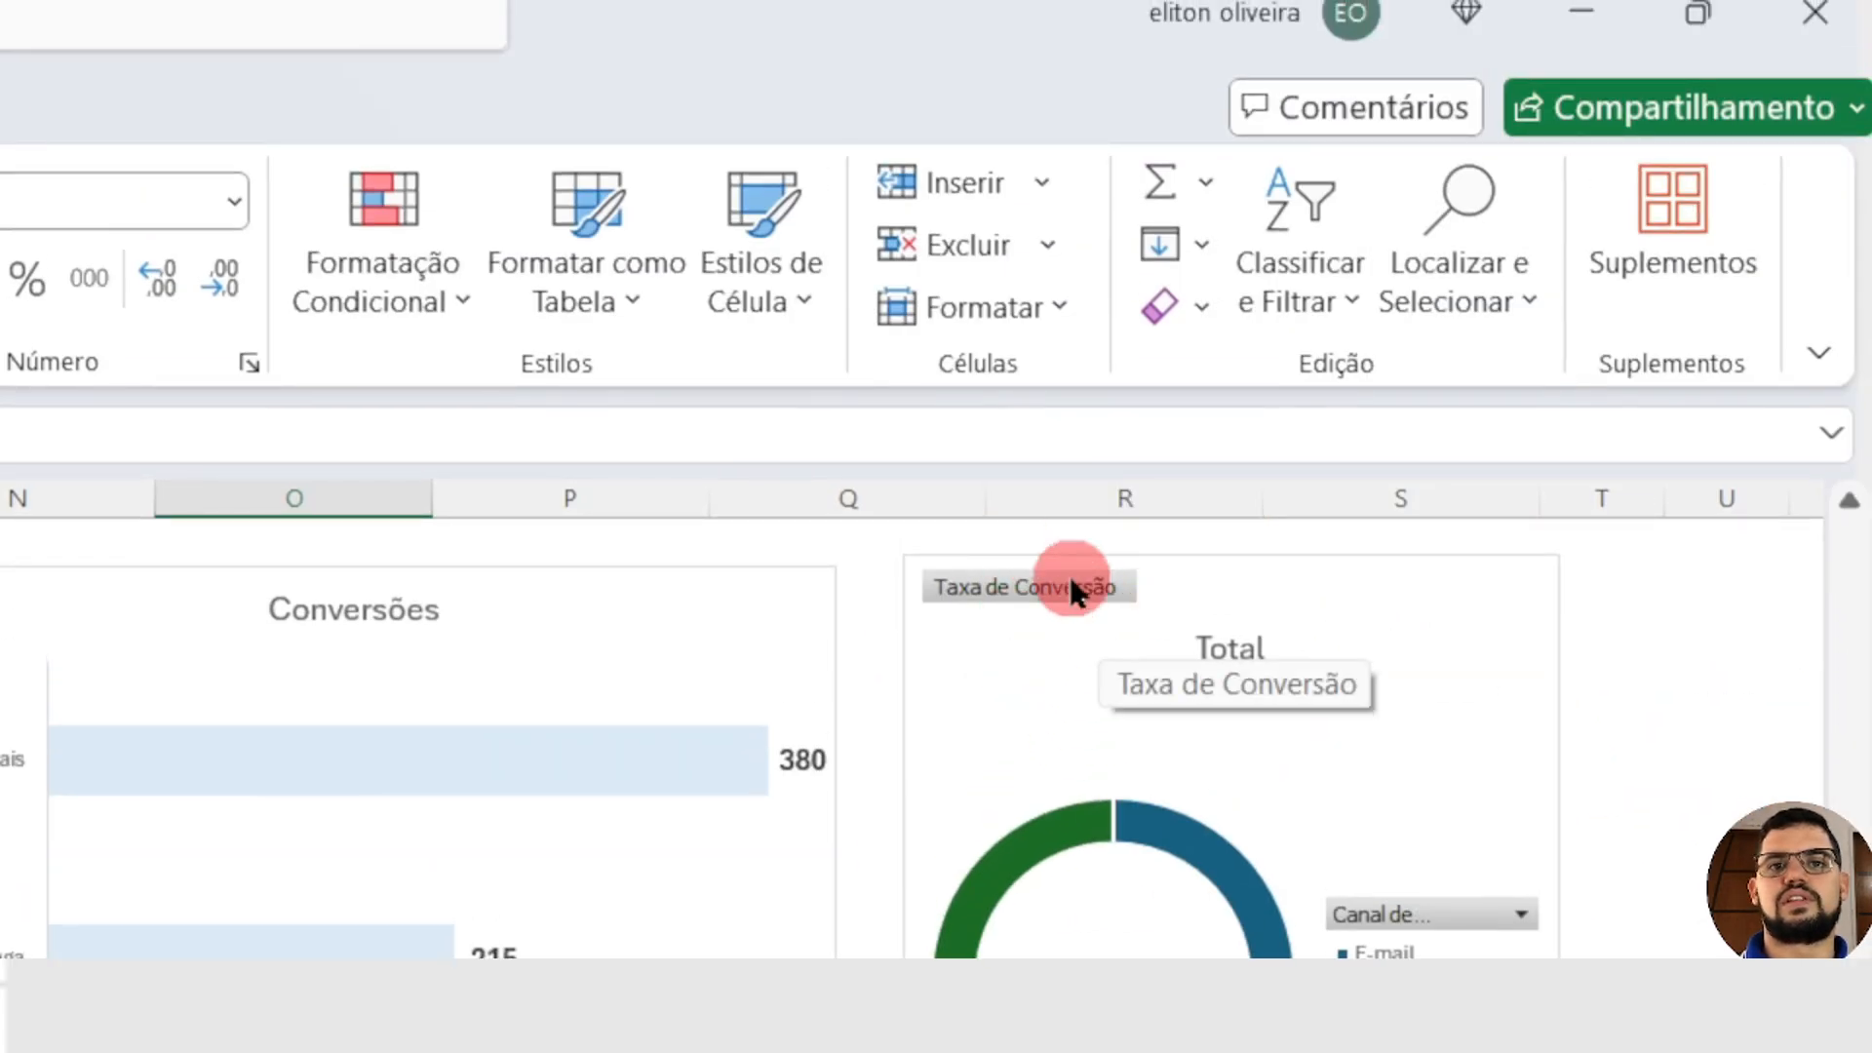
# Step: Hide all field buttons on the conversion rate doughnut chart and apply quick Layout 1 to it
pyautogui.rightClick(1070, 581)
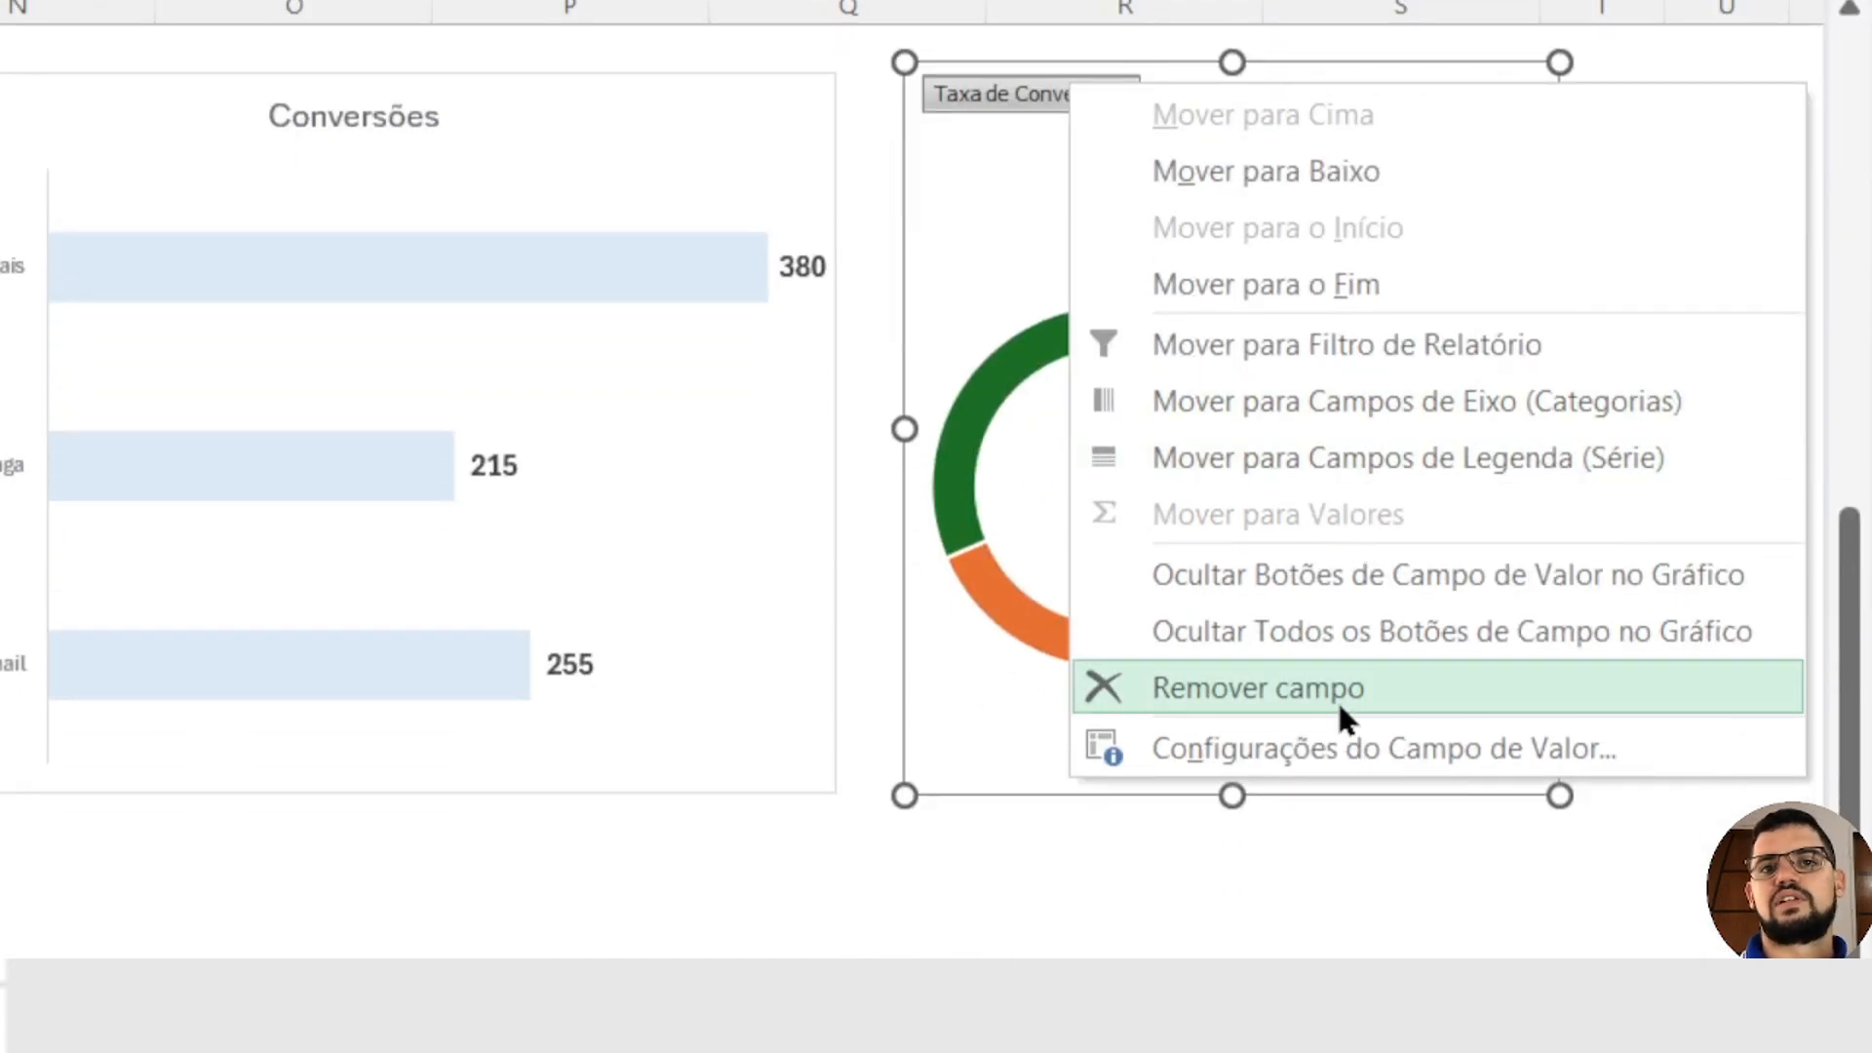
pyautogui.click(1388, 639)
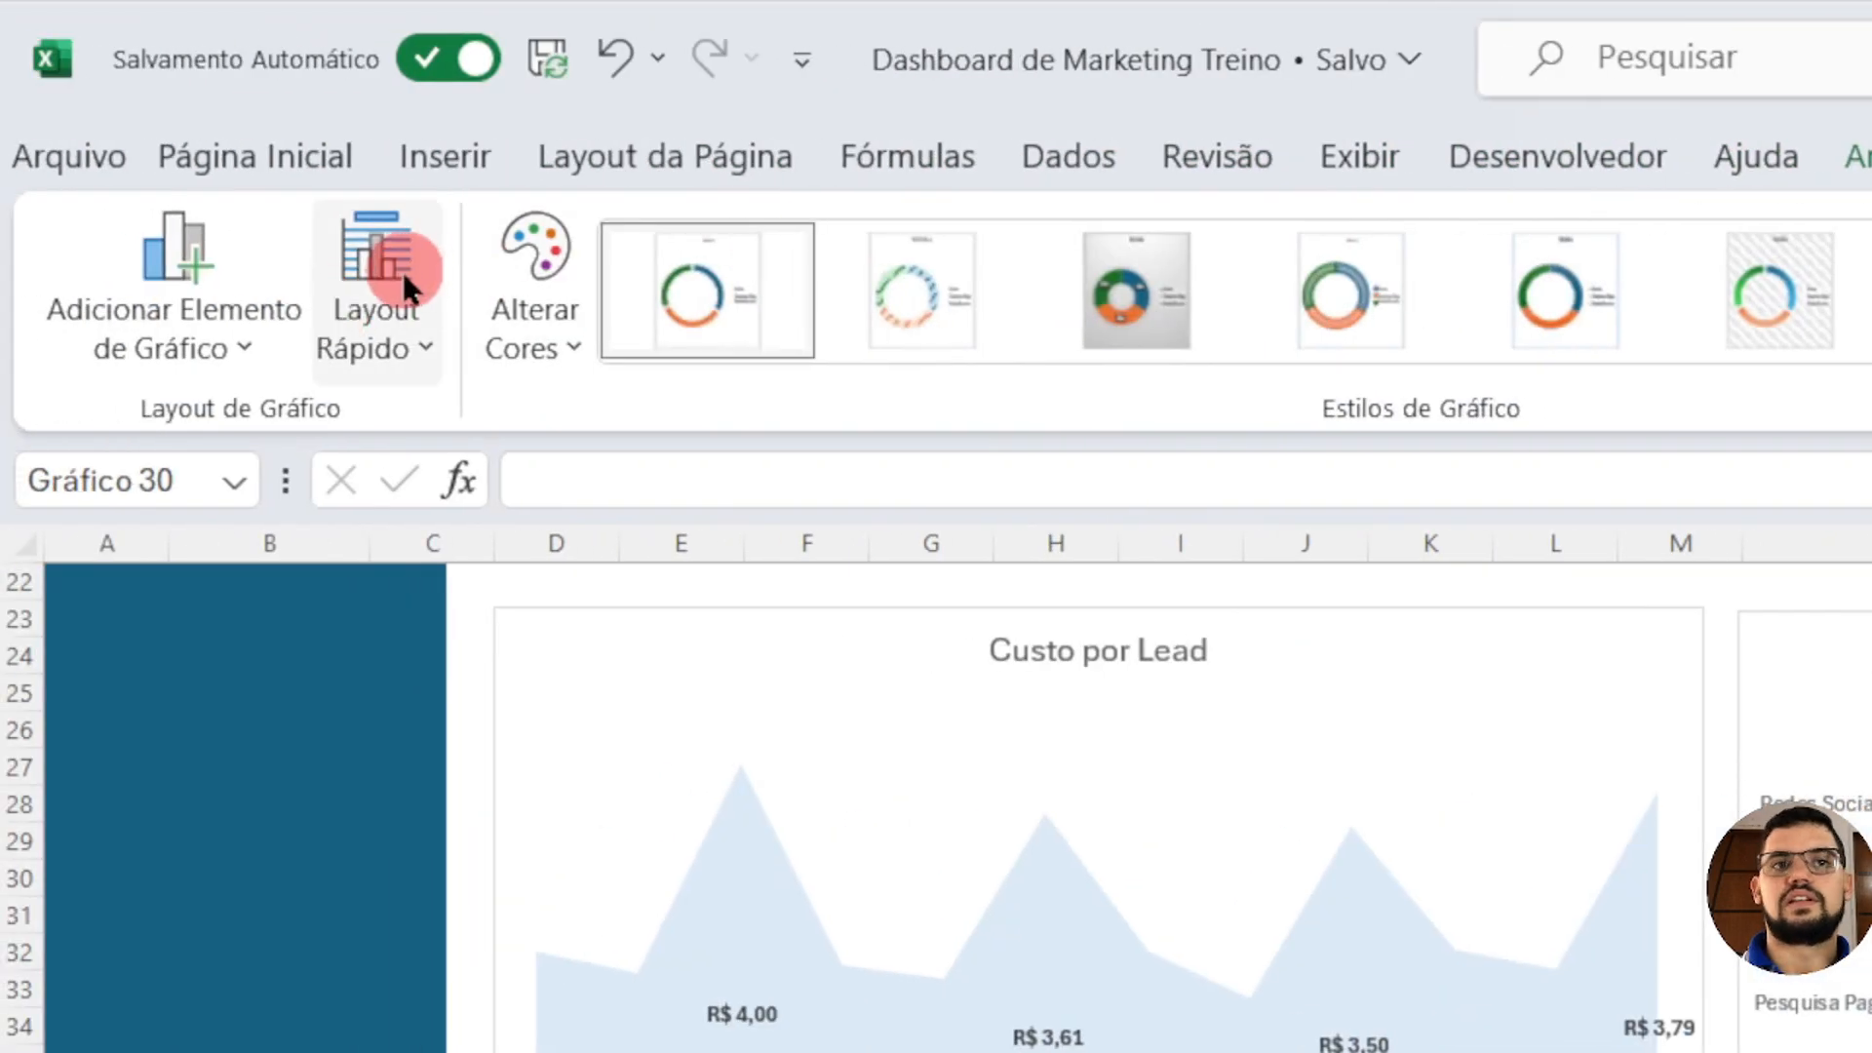
pyautogui.click(385, 283)
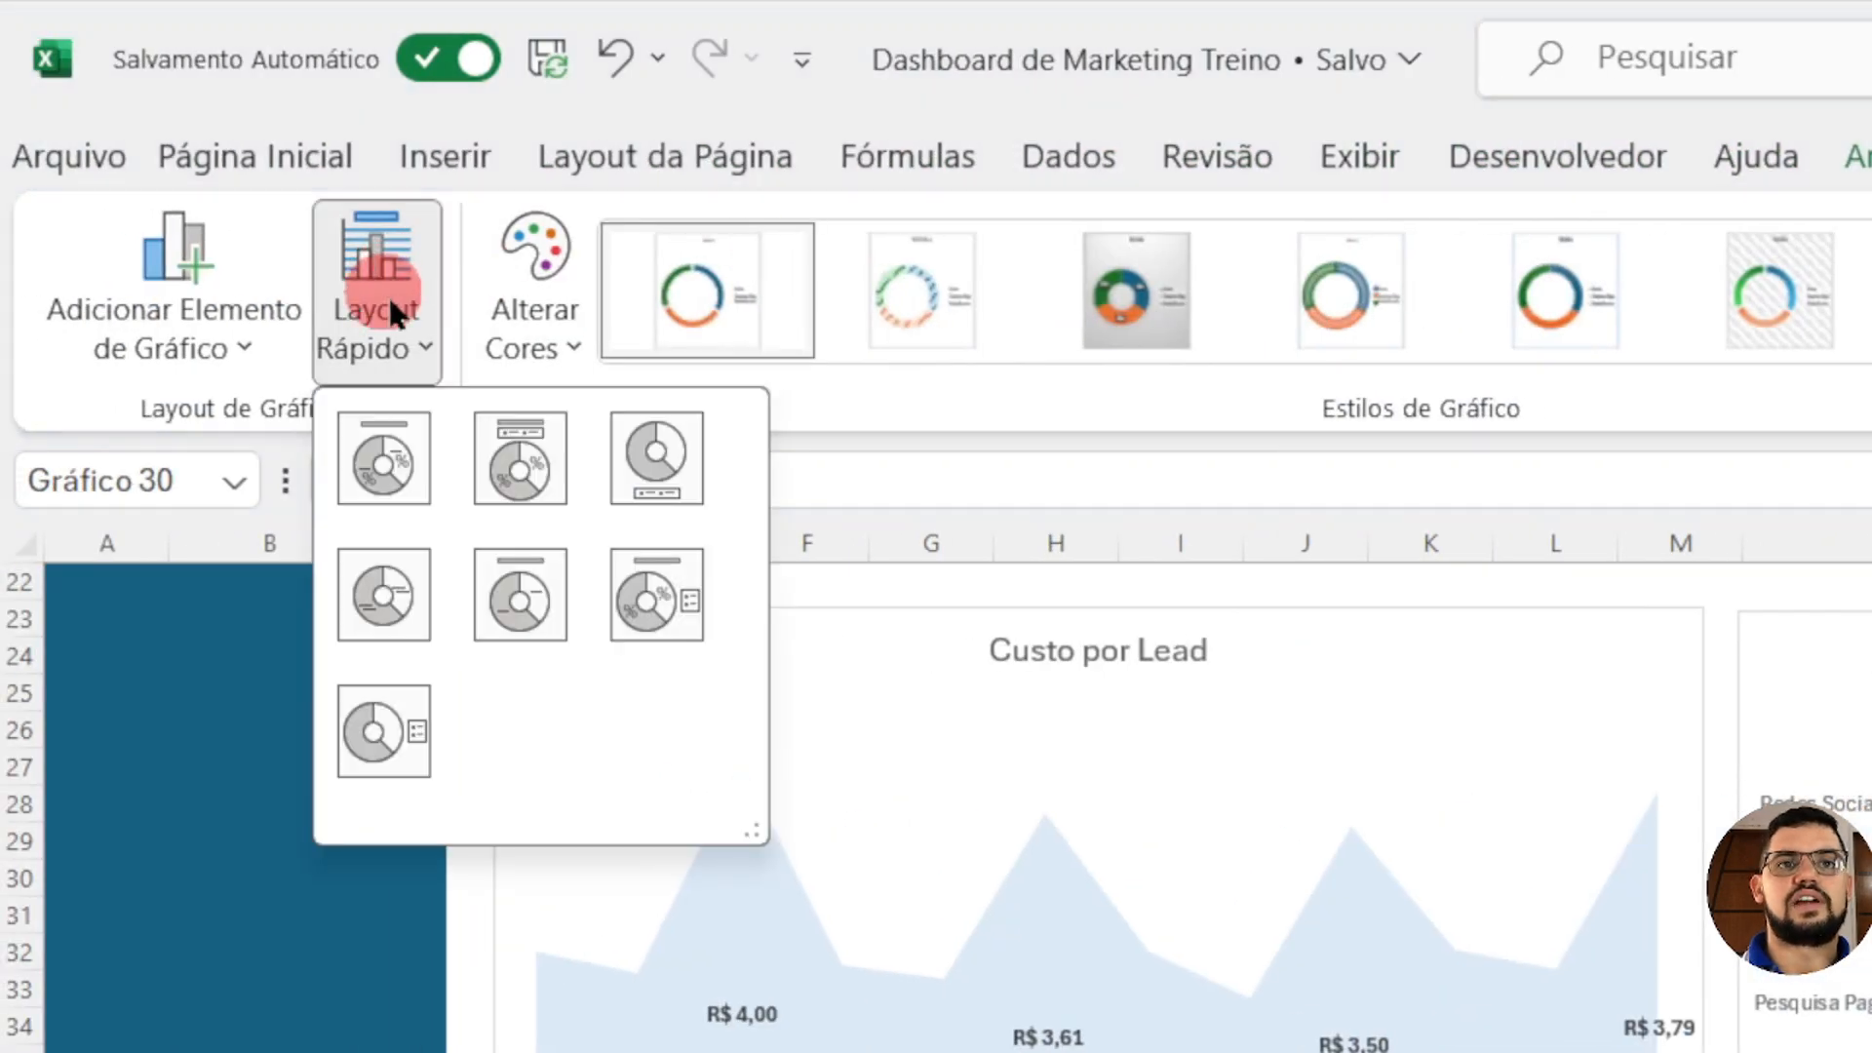
pyautogui.click(361, 429)
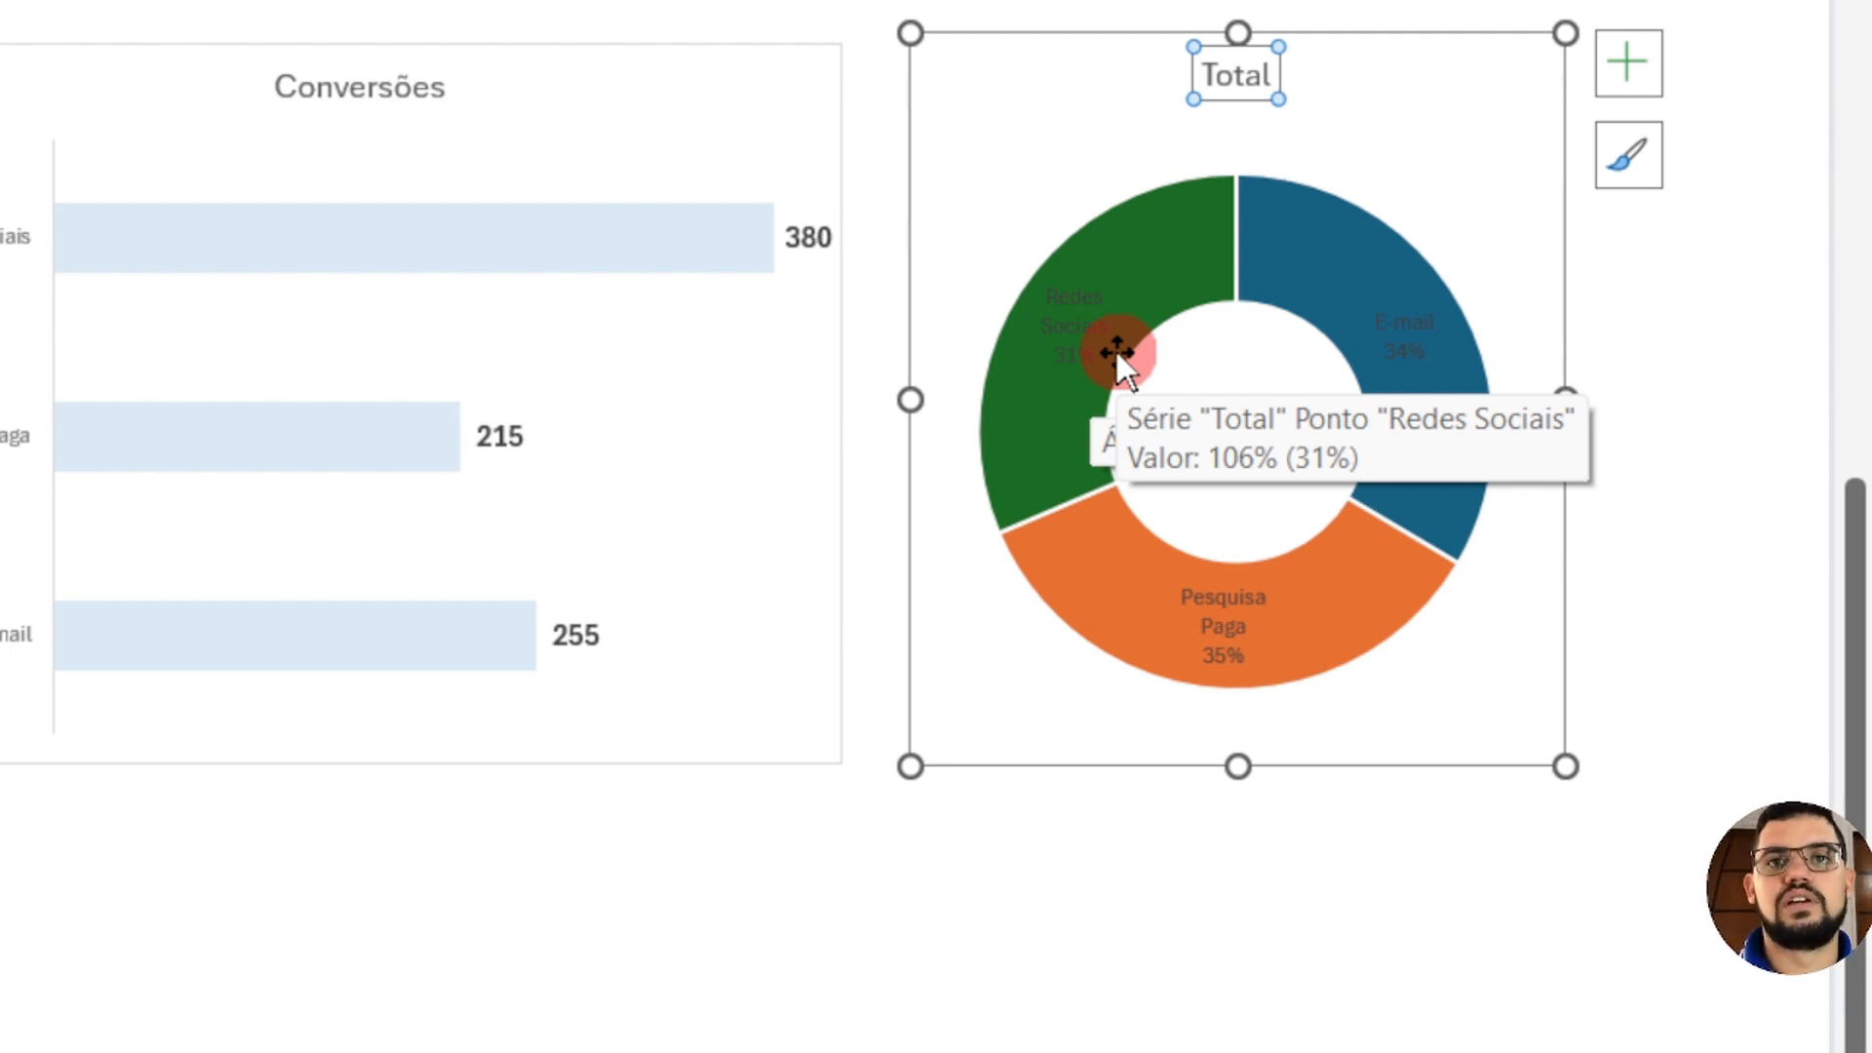
# Step: Fill the doughnut segments with the same light blue and make their data labels bold and larger
pyautogui.click(1191, 261)
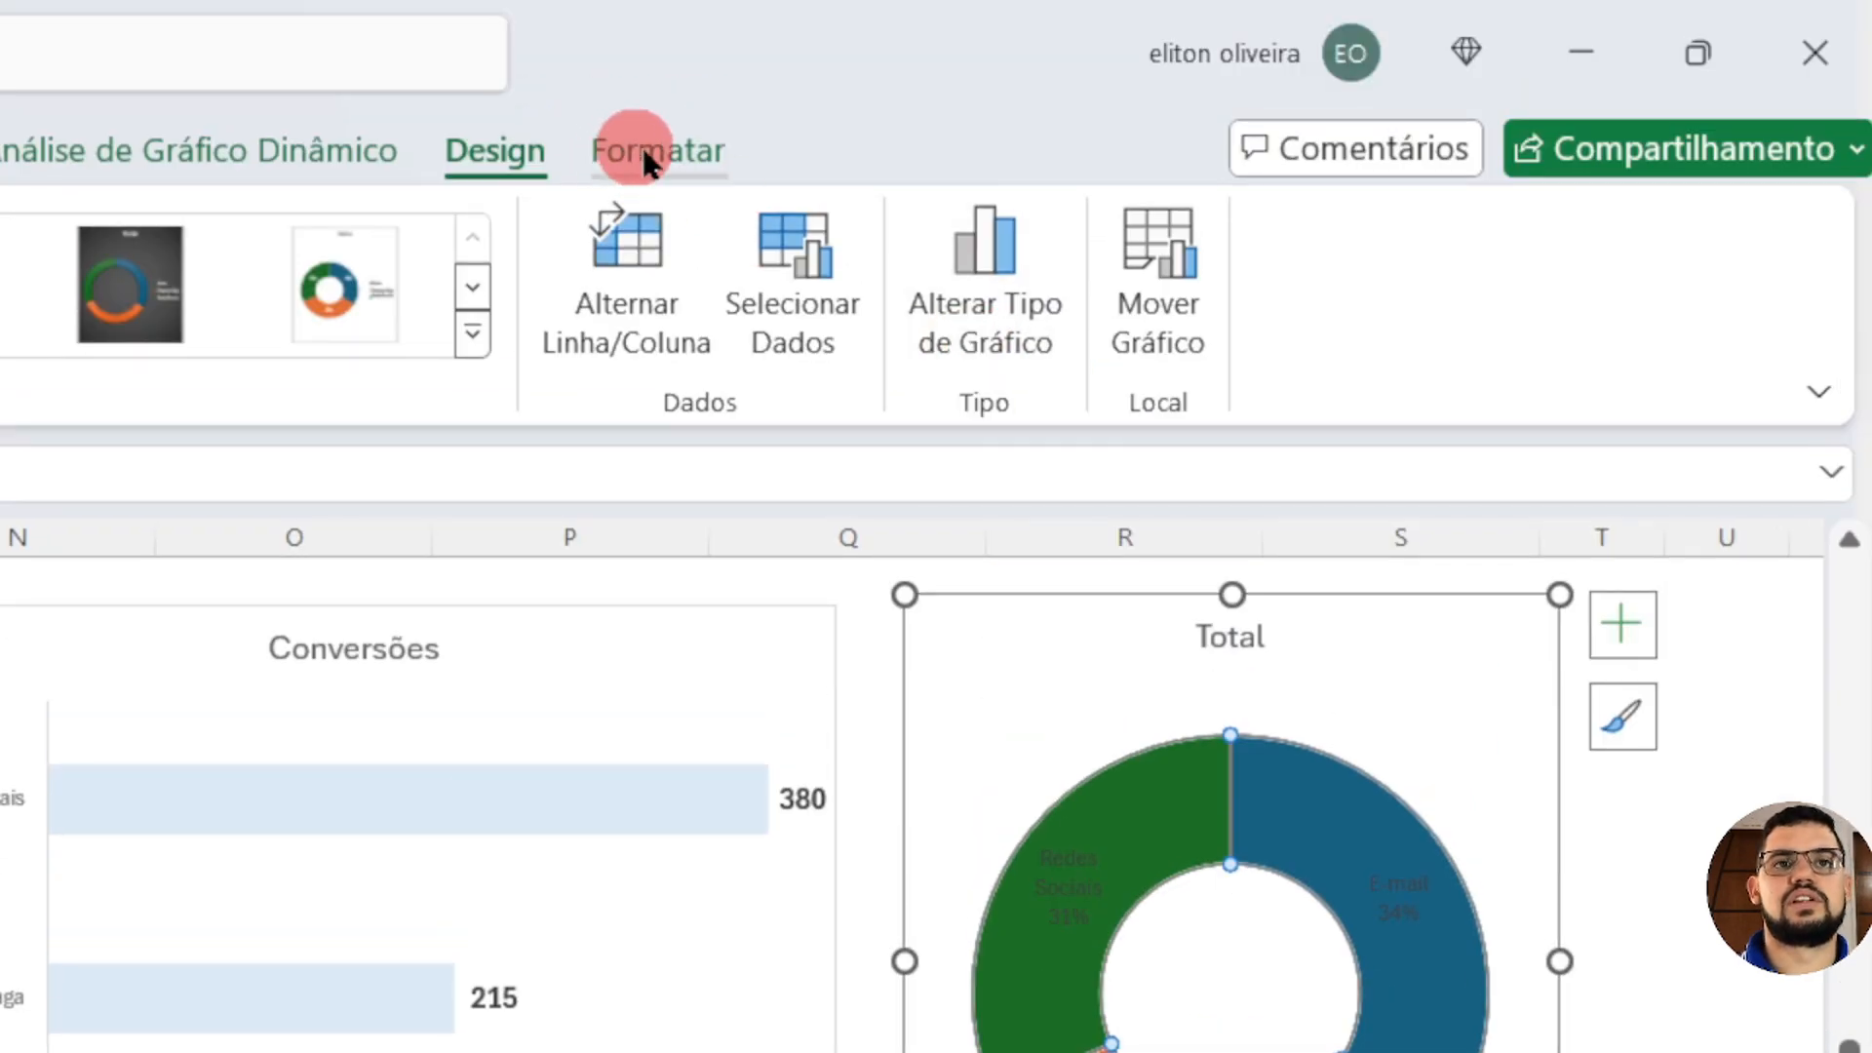
pyautogui.click(656, 151)
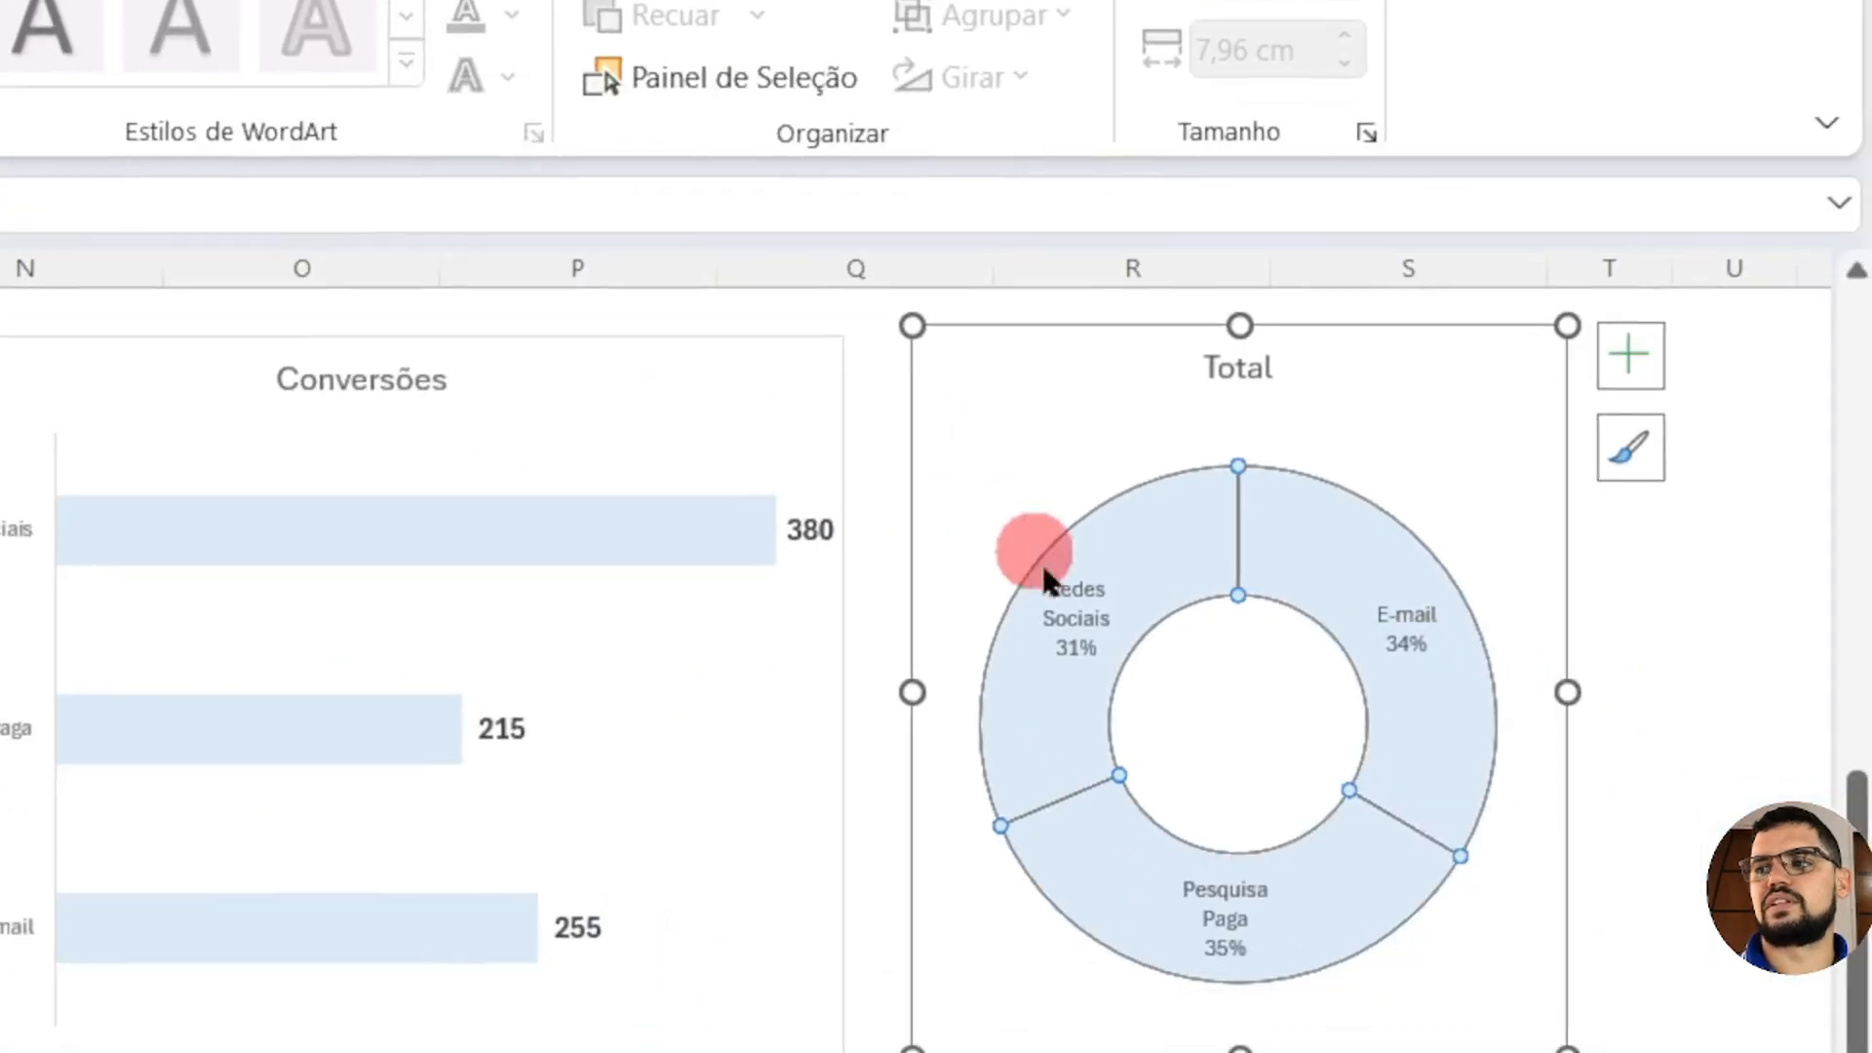
pyautogui.click(1085, 556)
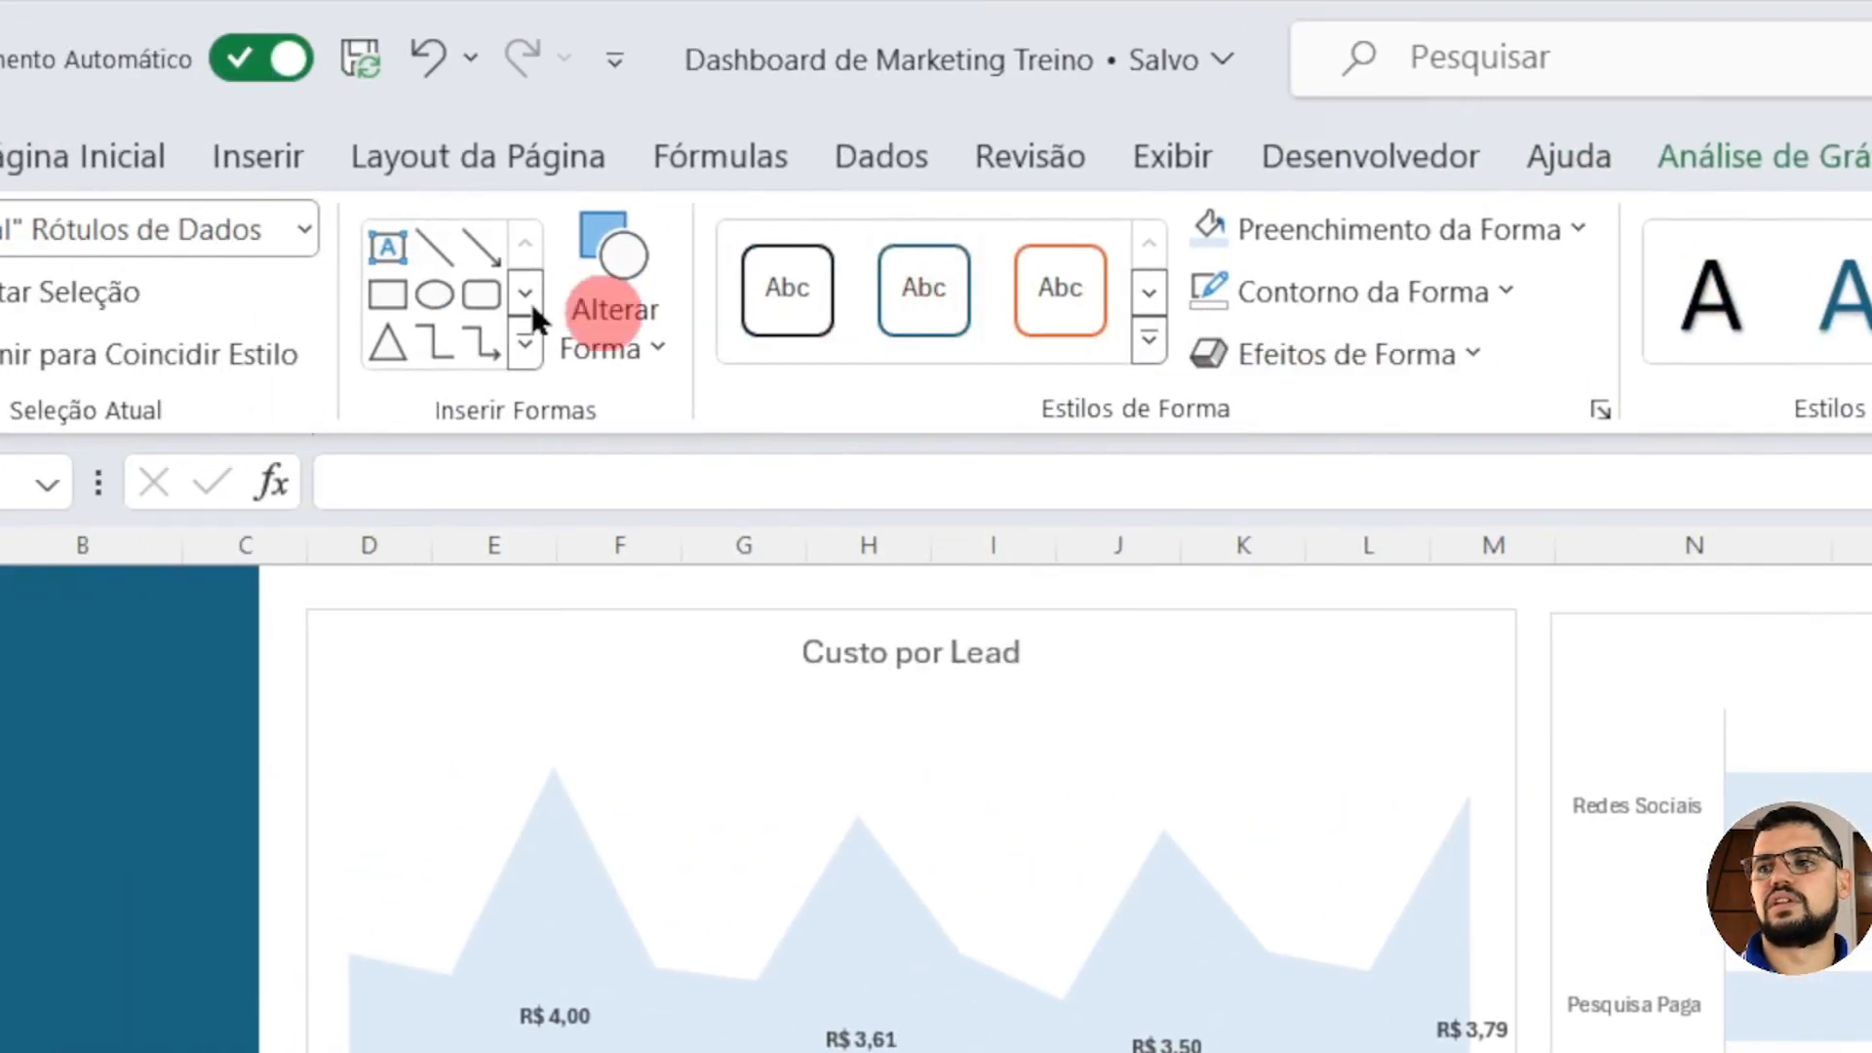
pyautogui.click(288, 166)
pyautogui.click(335, 322)
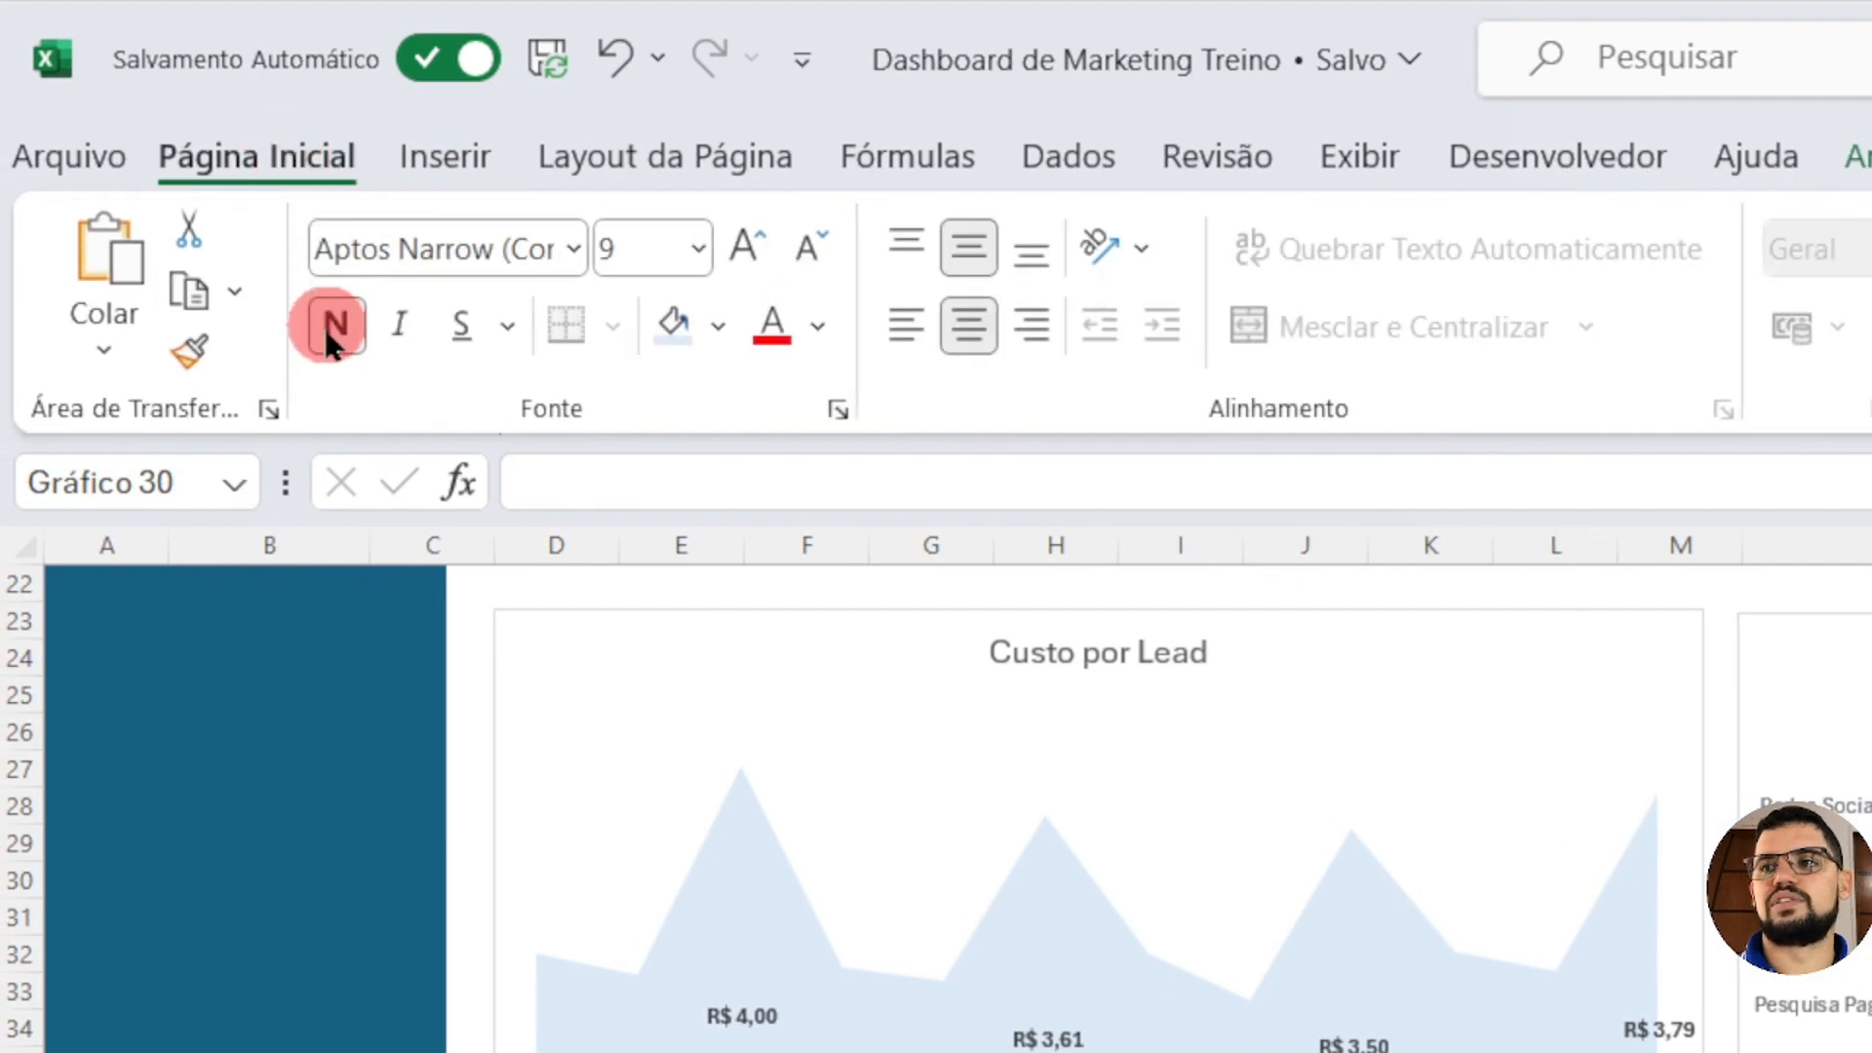
pyautogui.click(749, 239)
pyautogui.click(753, 239)
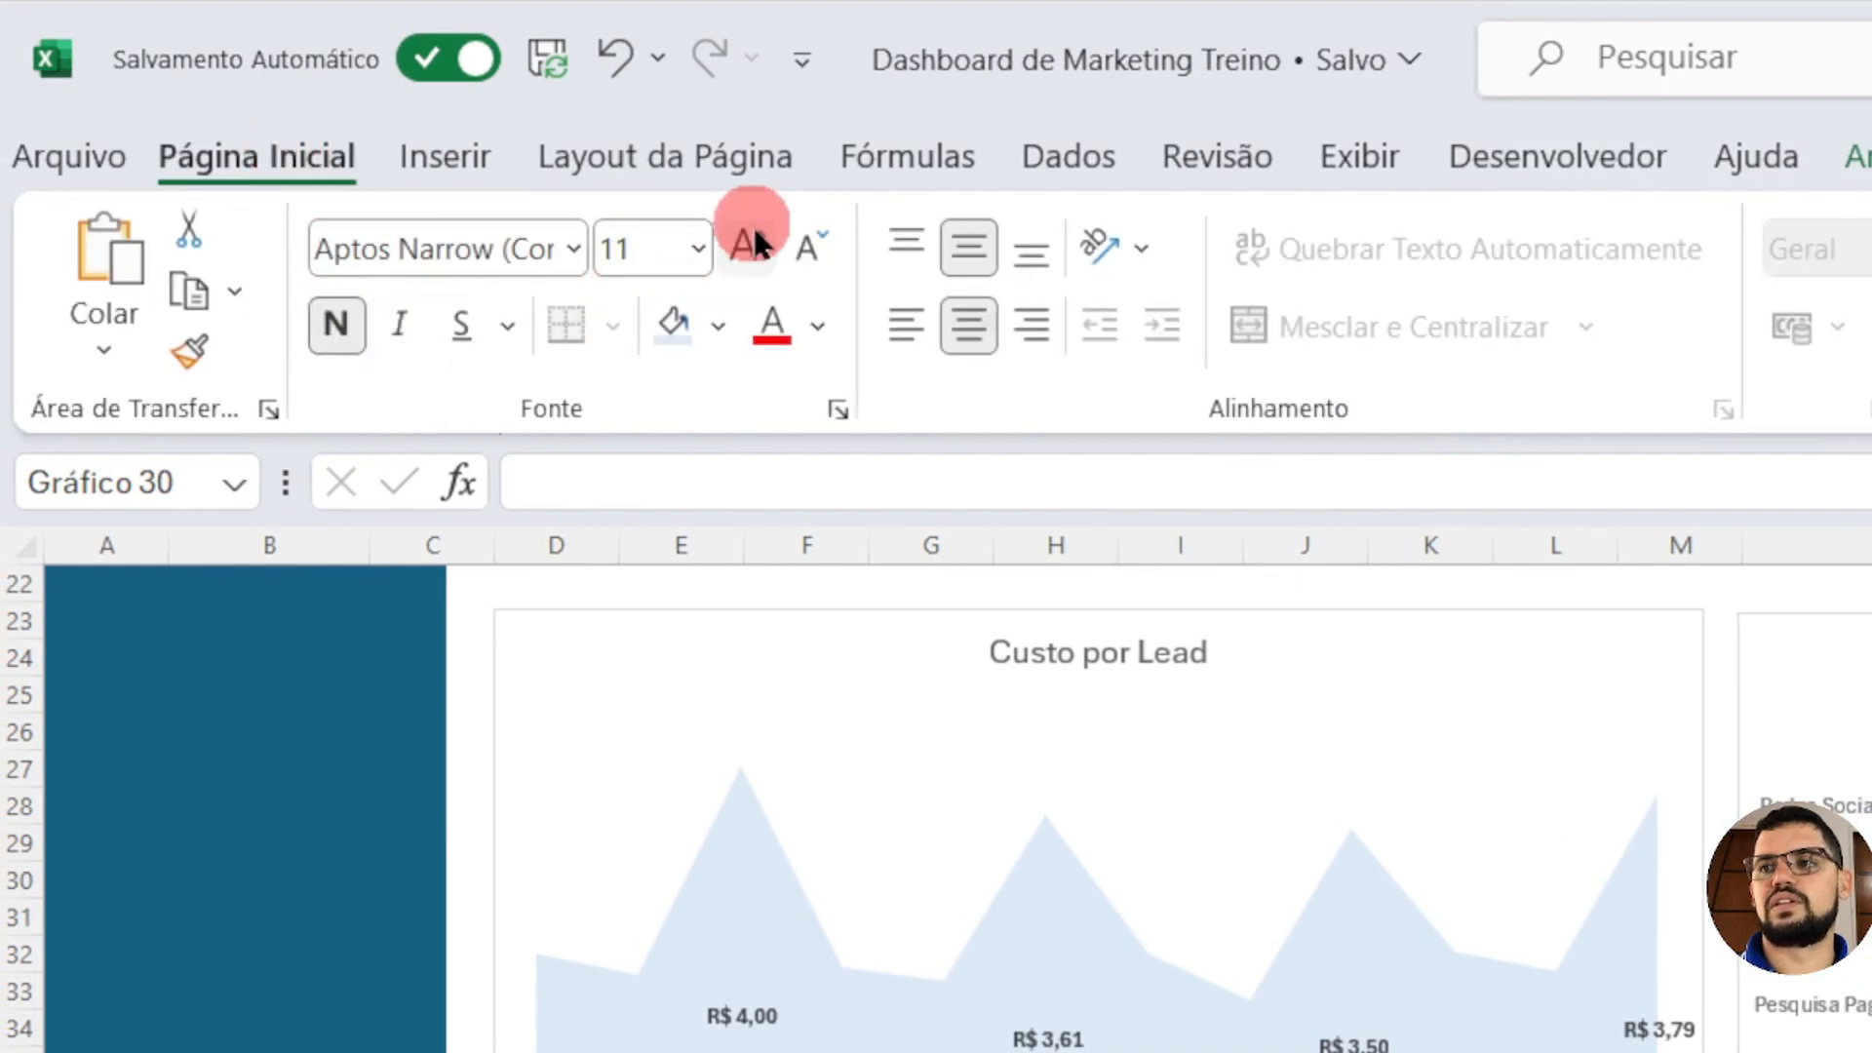
pyautogui.click(757, 241)
# Step: Set the doughnut chart's title to "Distribuição de Canais de marketing"
pyautogui.click(1229, 513)
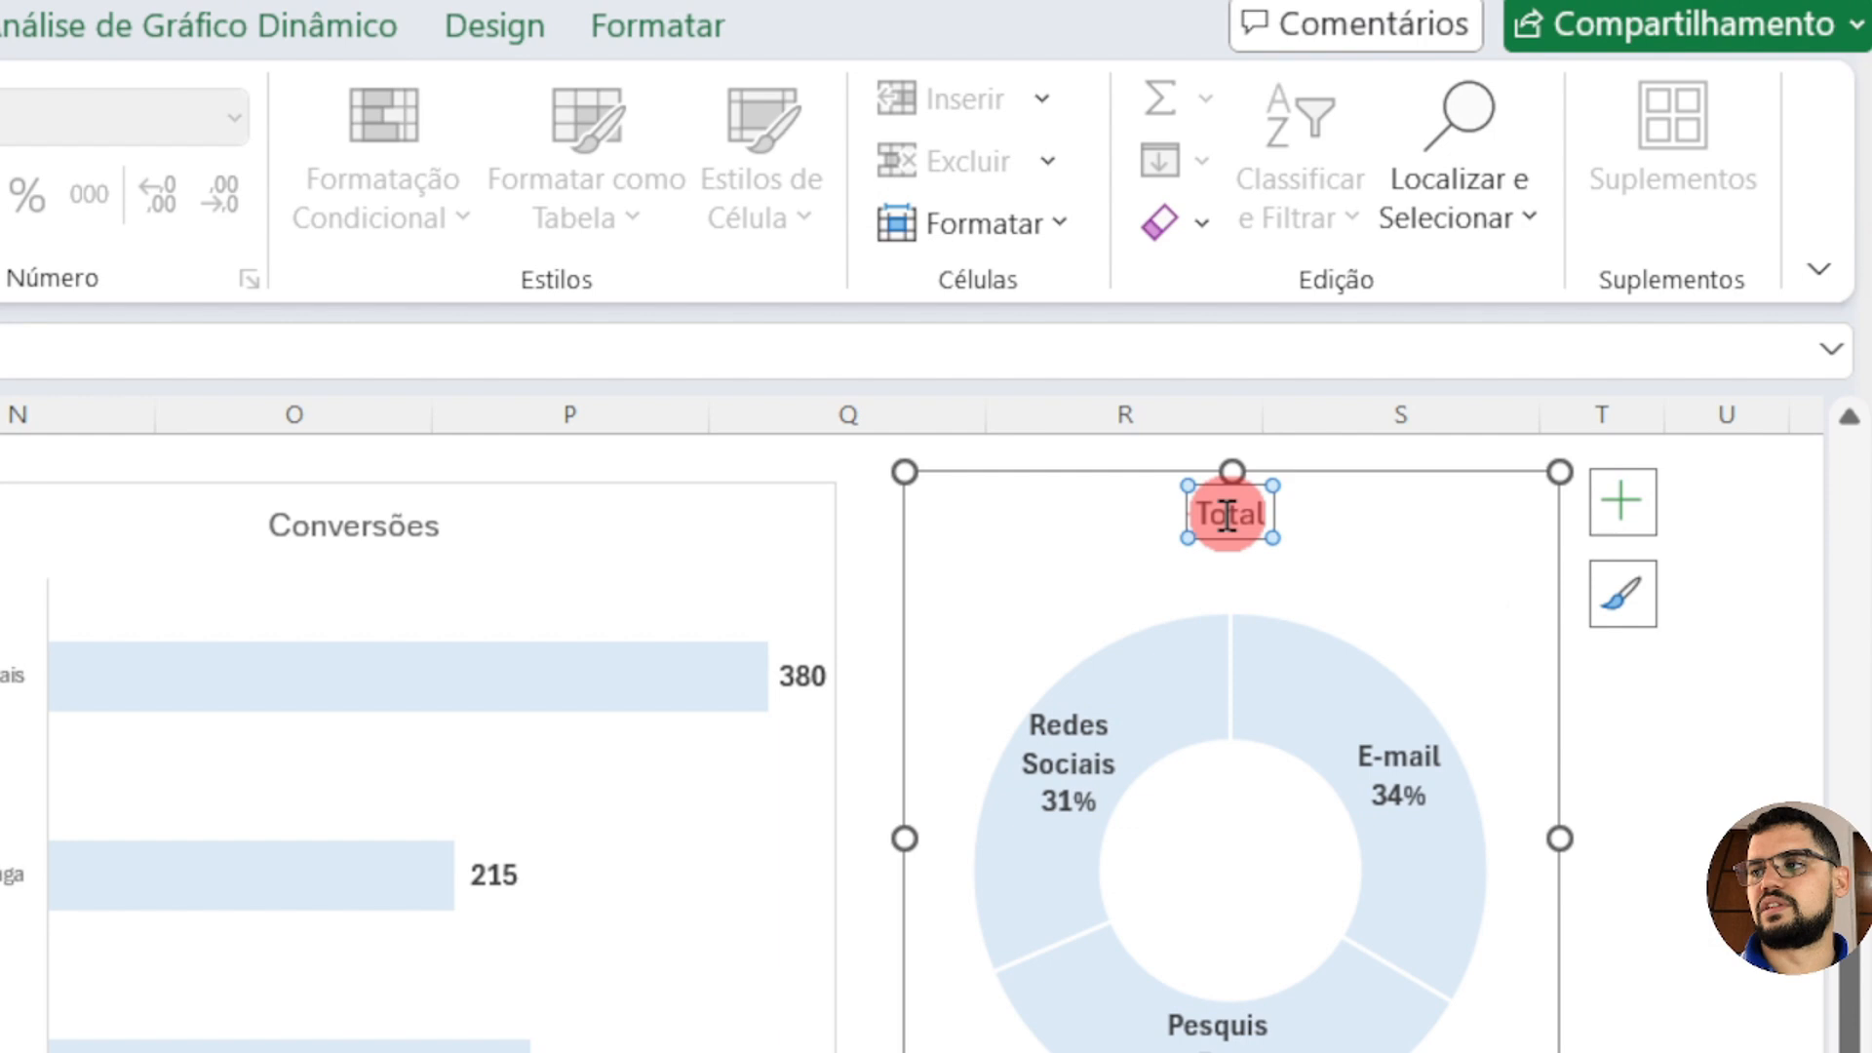
pyautogui.doubleClick(1229, 515)
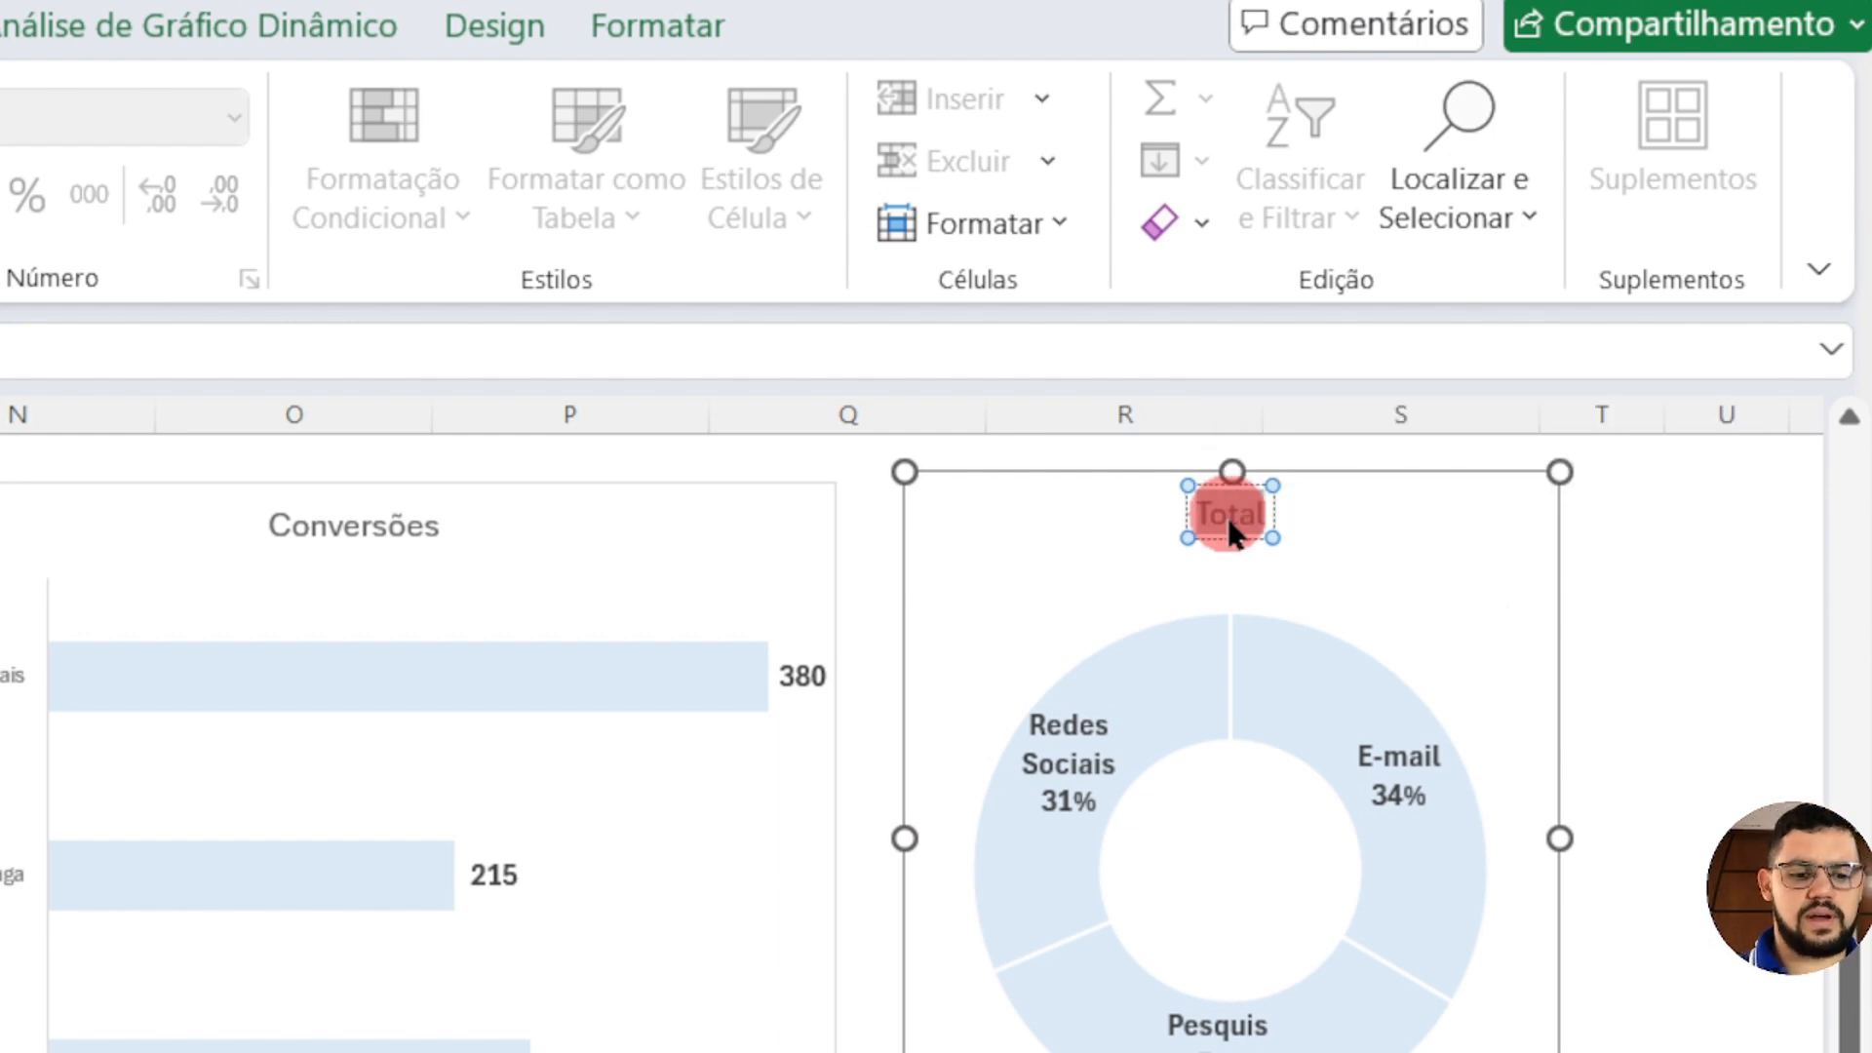
pyautogui.write('Distri')
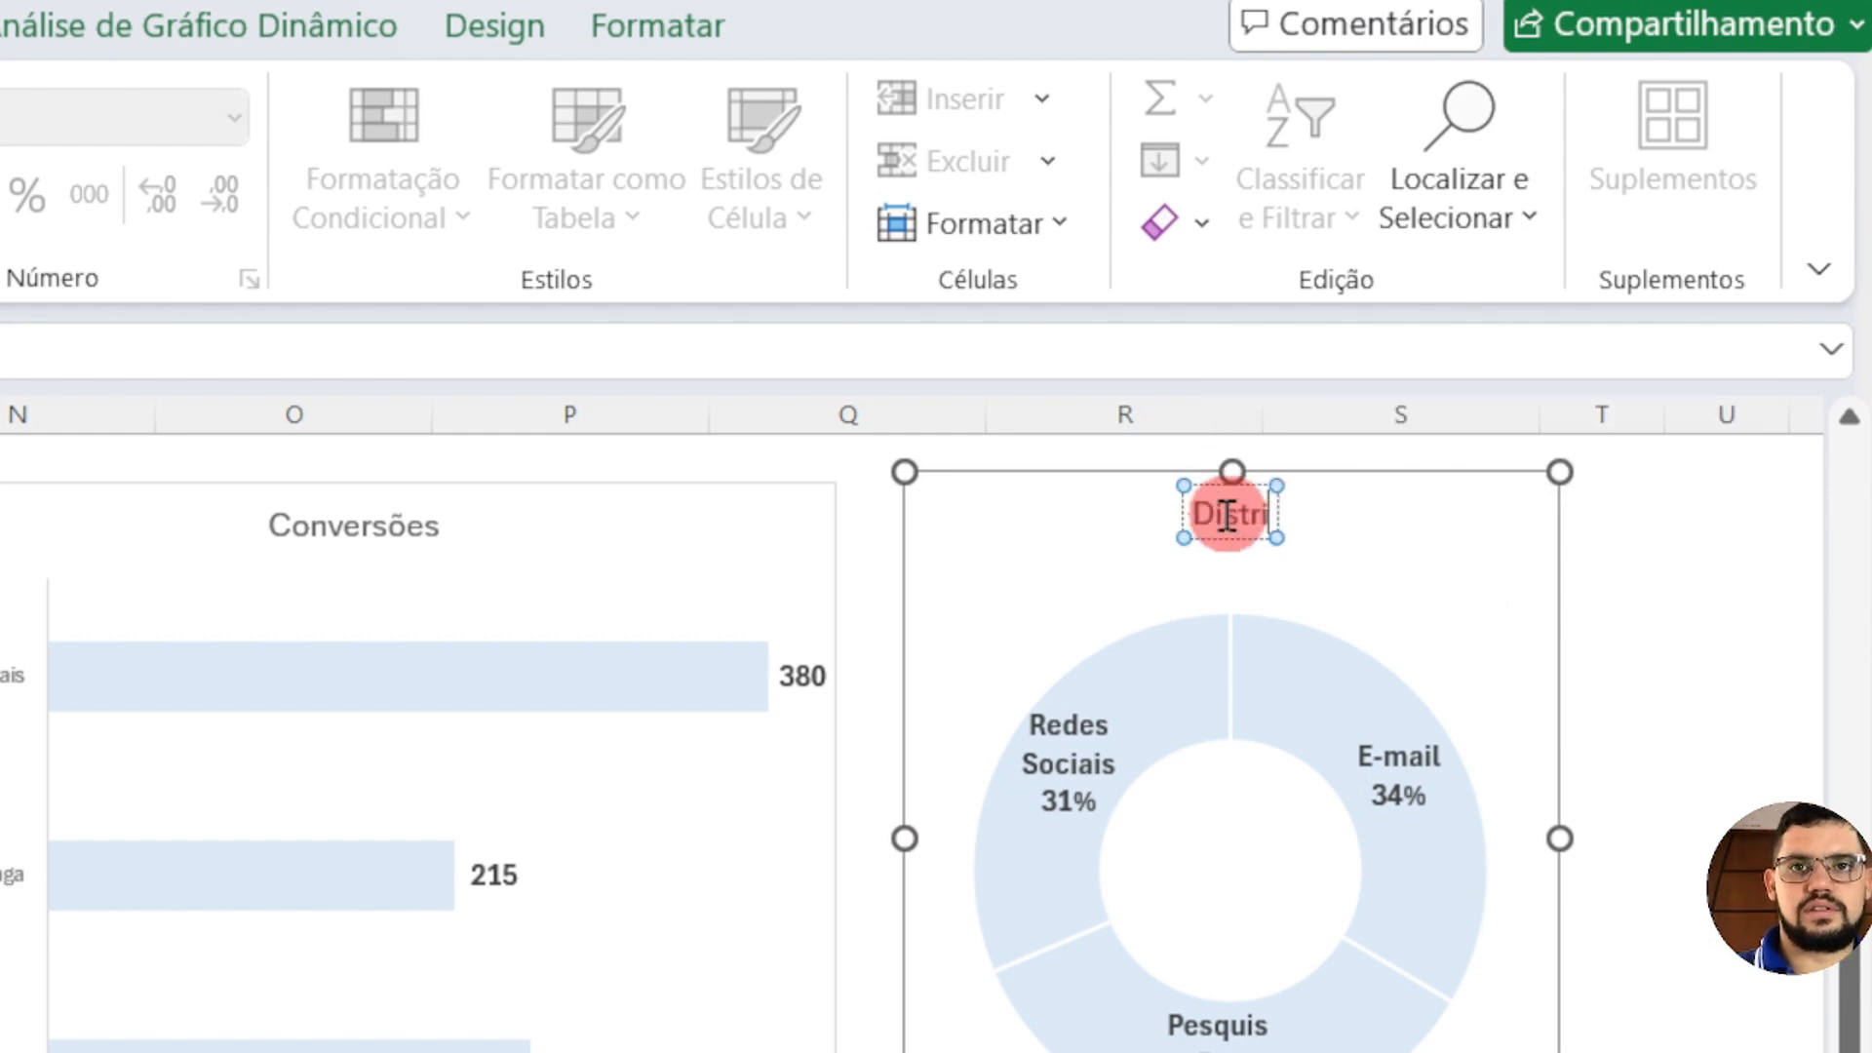
pyautogui.write('buição de')
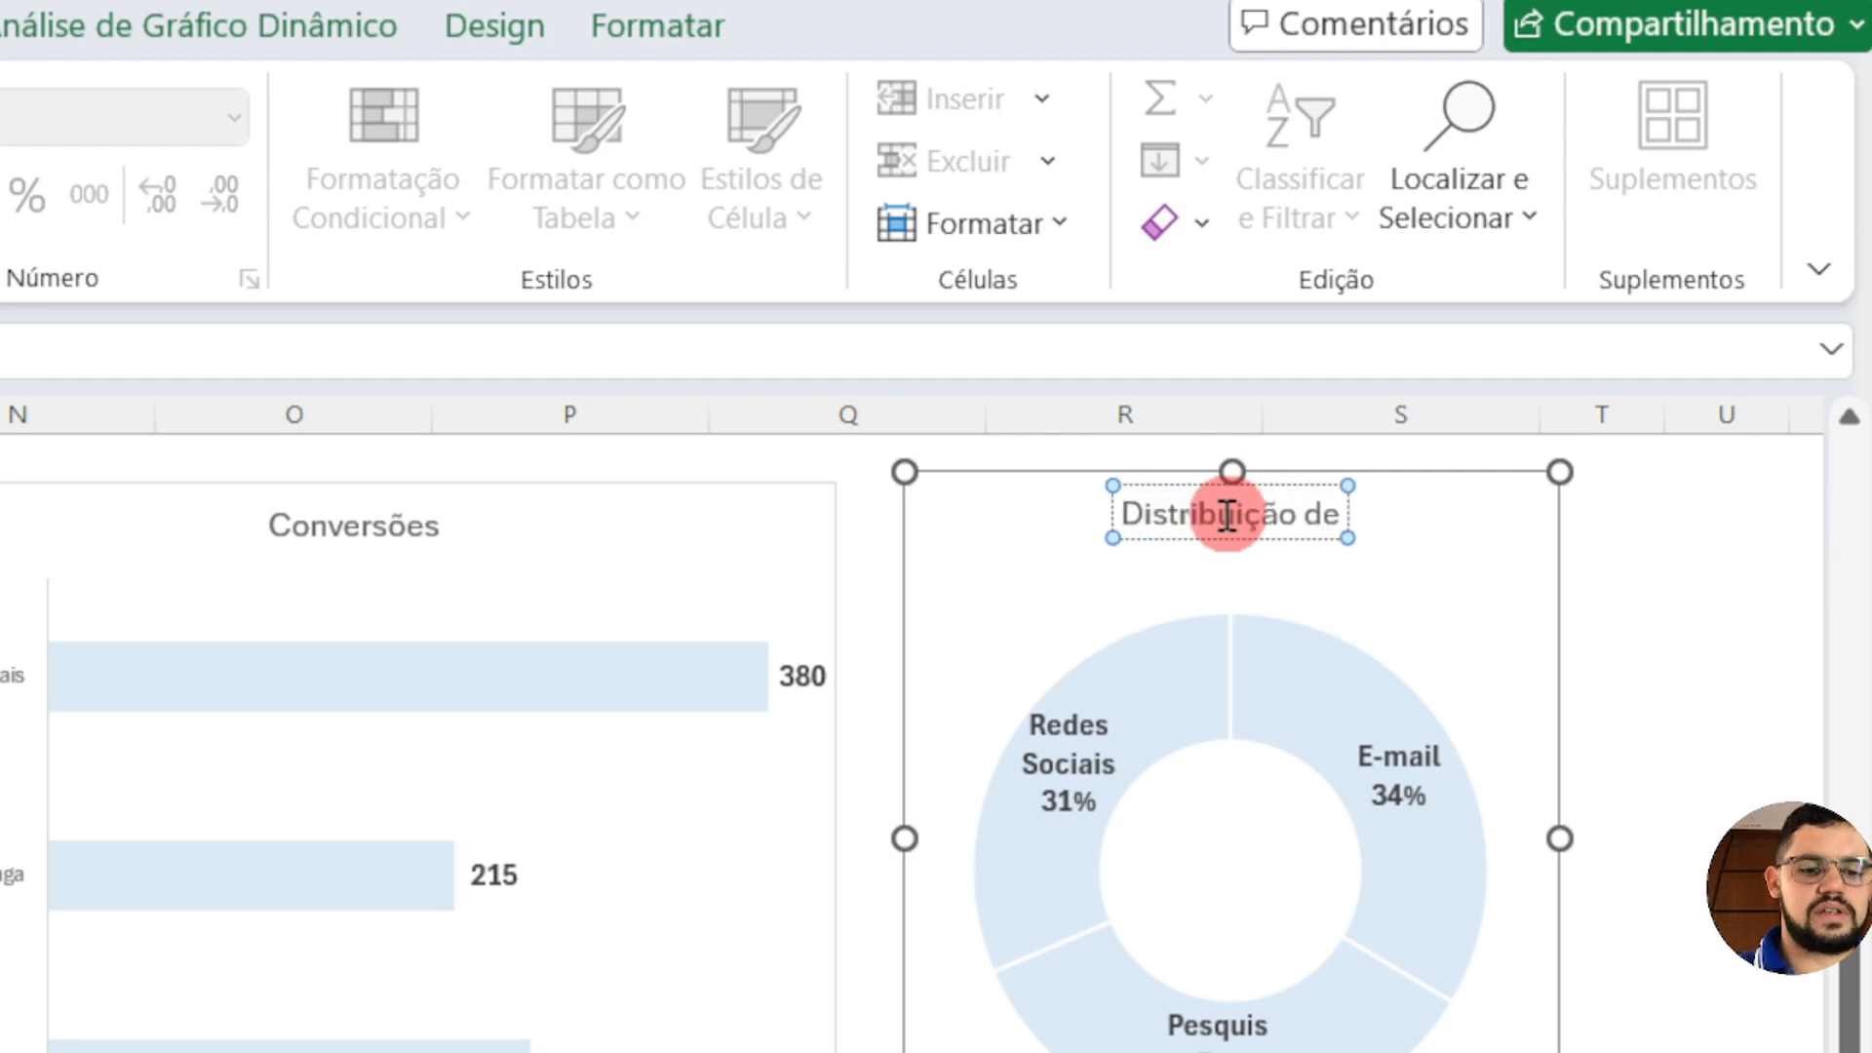
pyautogui.write(' Canais de')
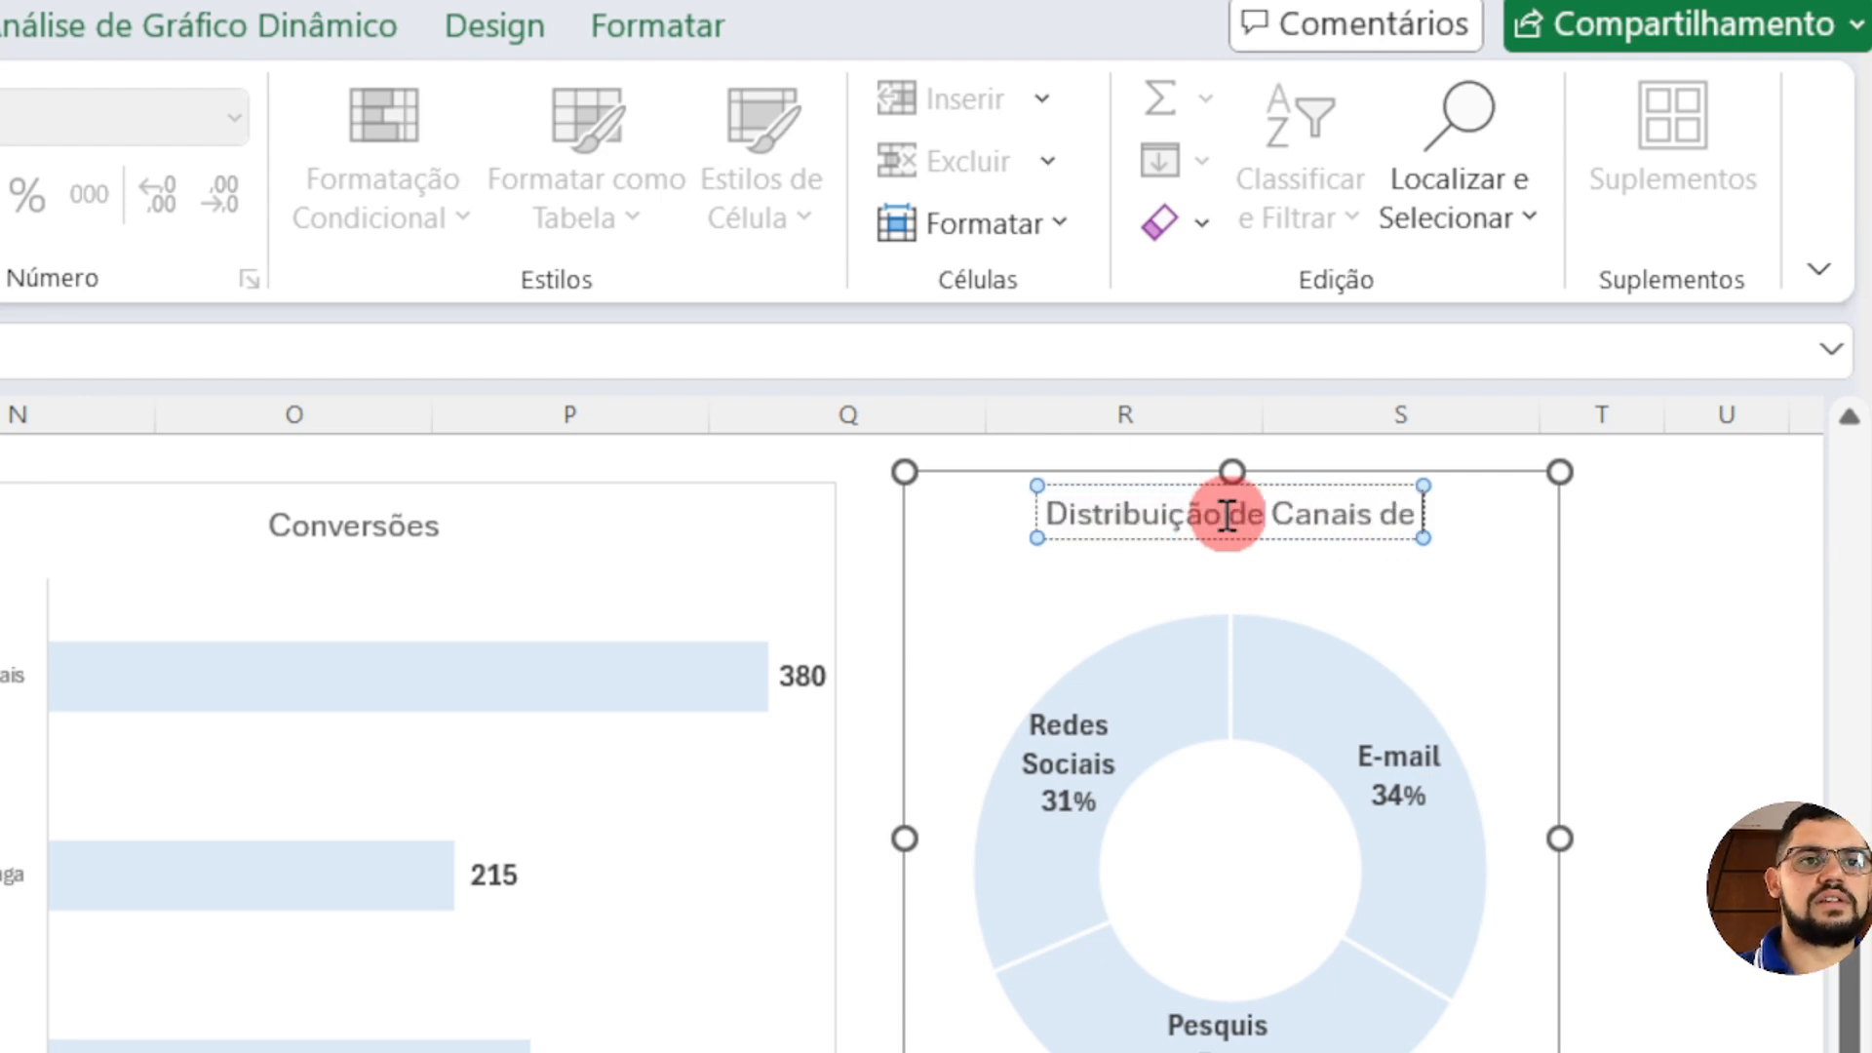
pyautogui.write(' marketing')
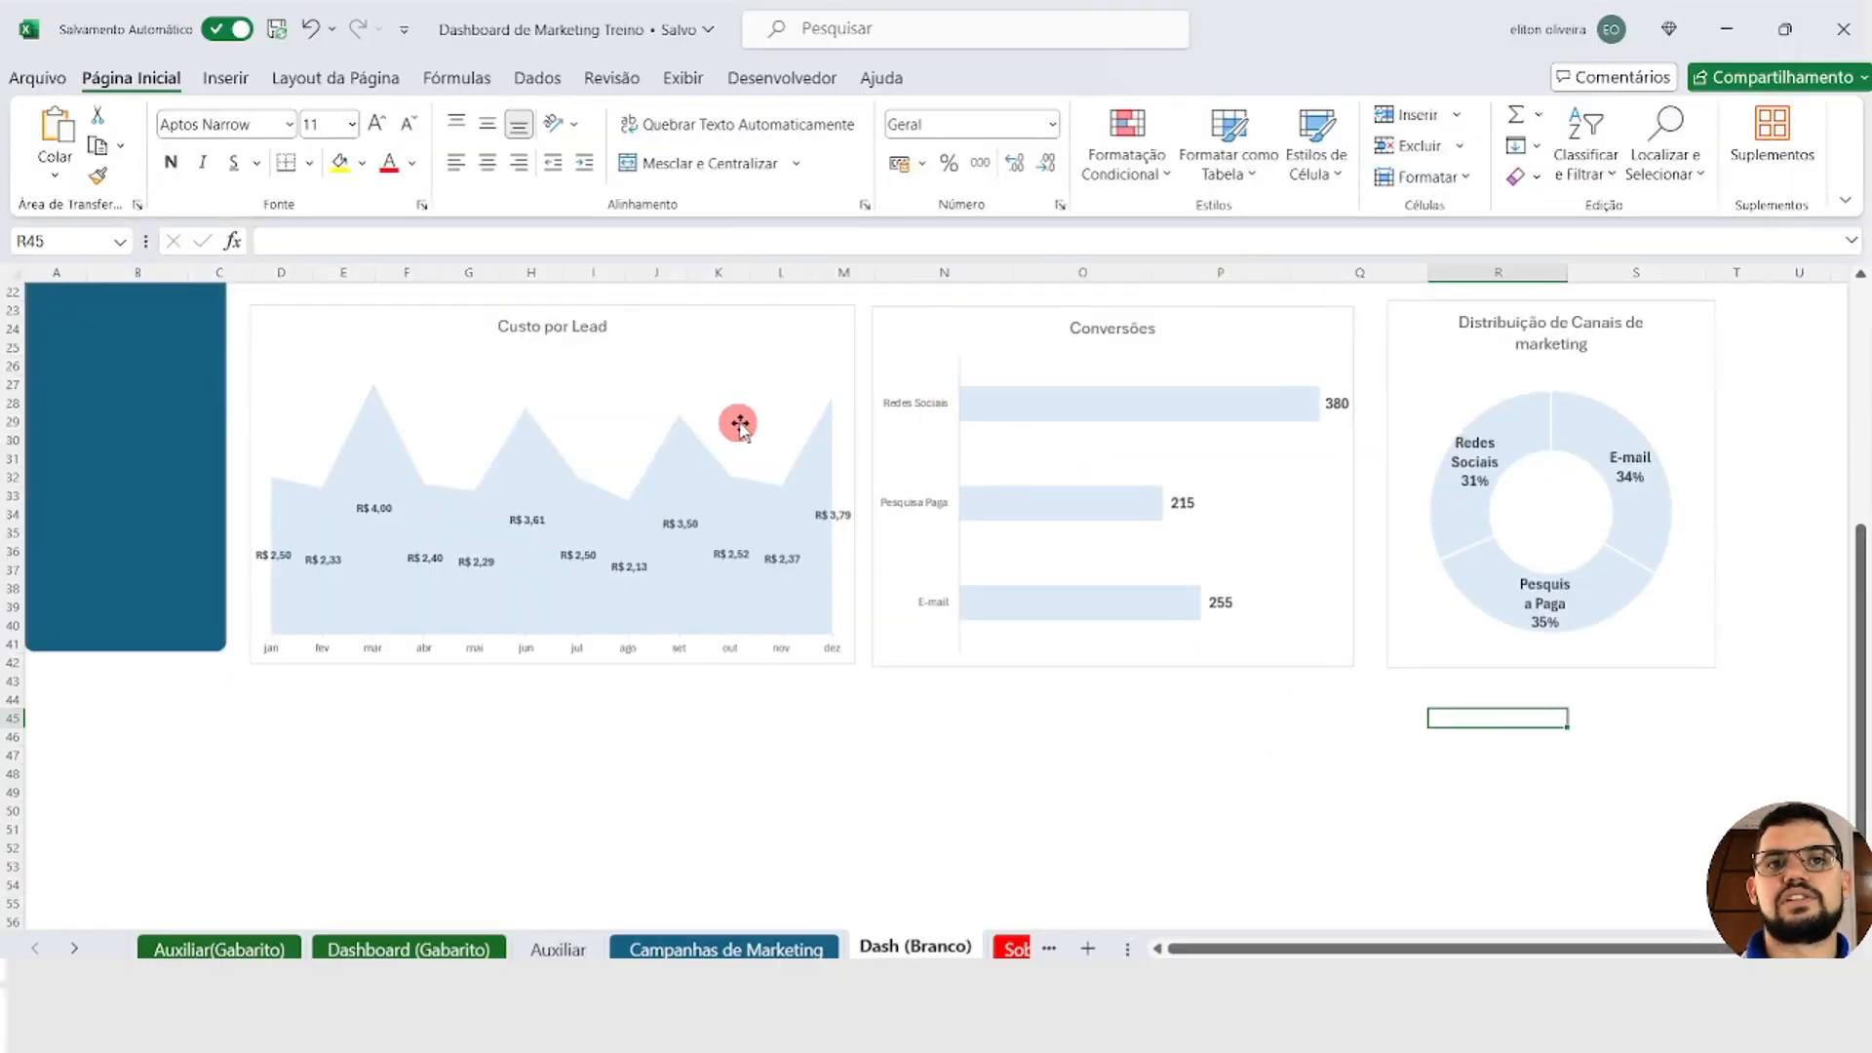
# Step: Fill the campaign PivotTable's header row, from Campanha to Lucro, with dark blue and set its text to white
pyautogui.scroll(2, 741, 425)
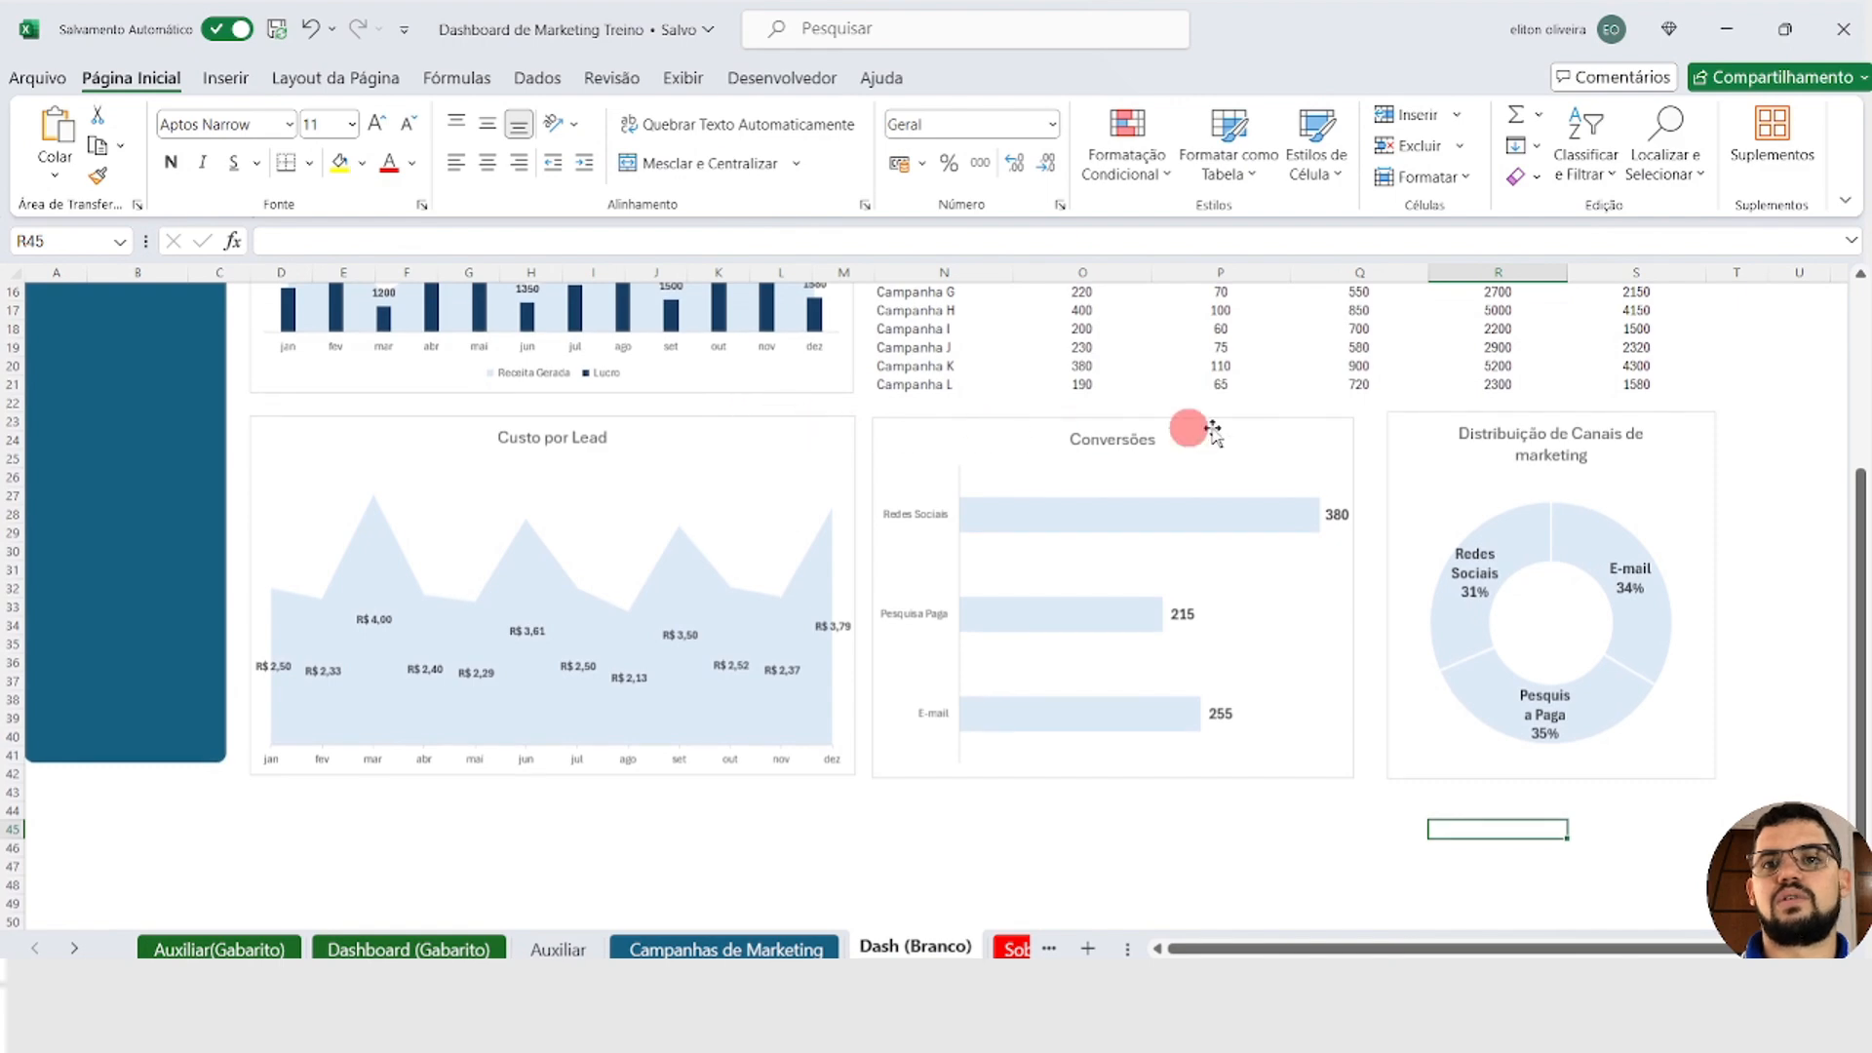
pyautogui.scroll(5, 1033, 419)
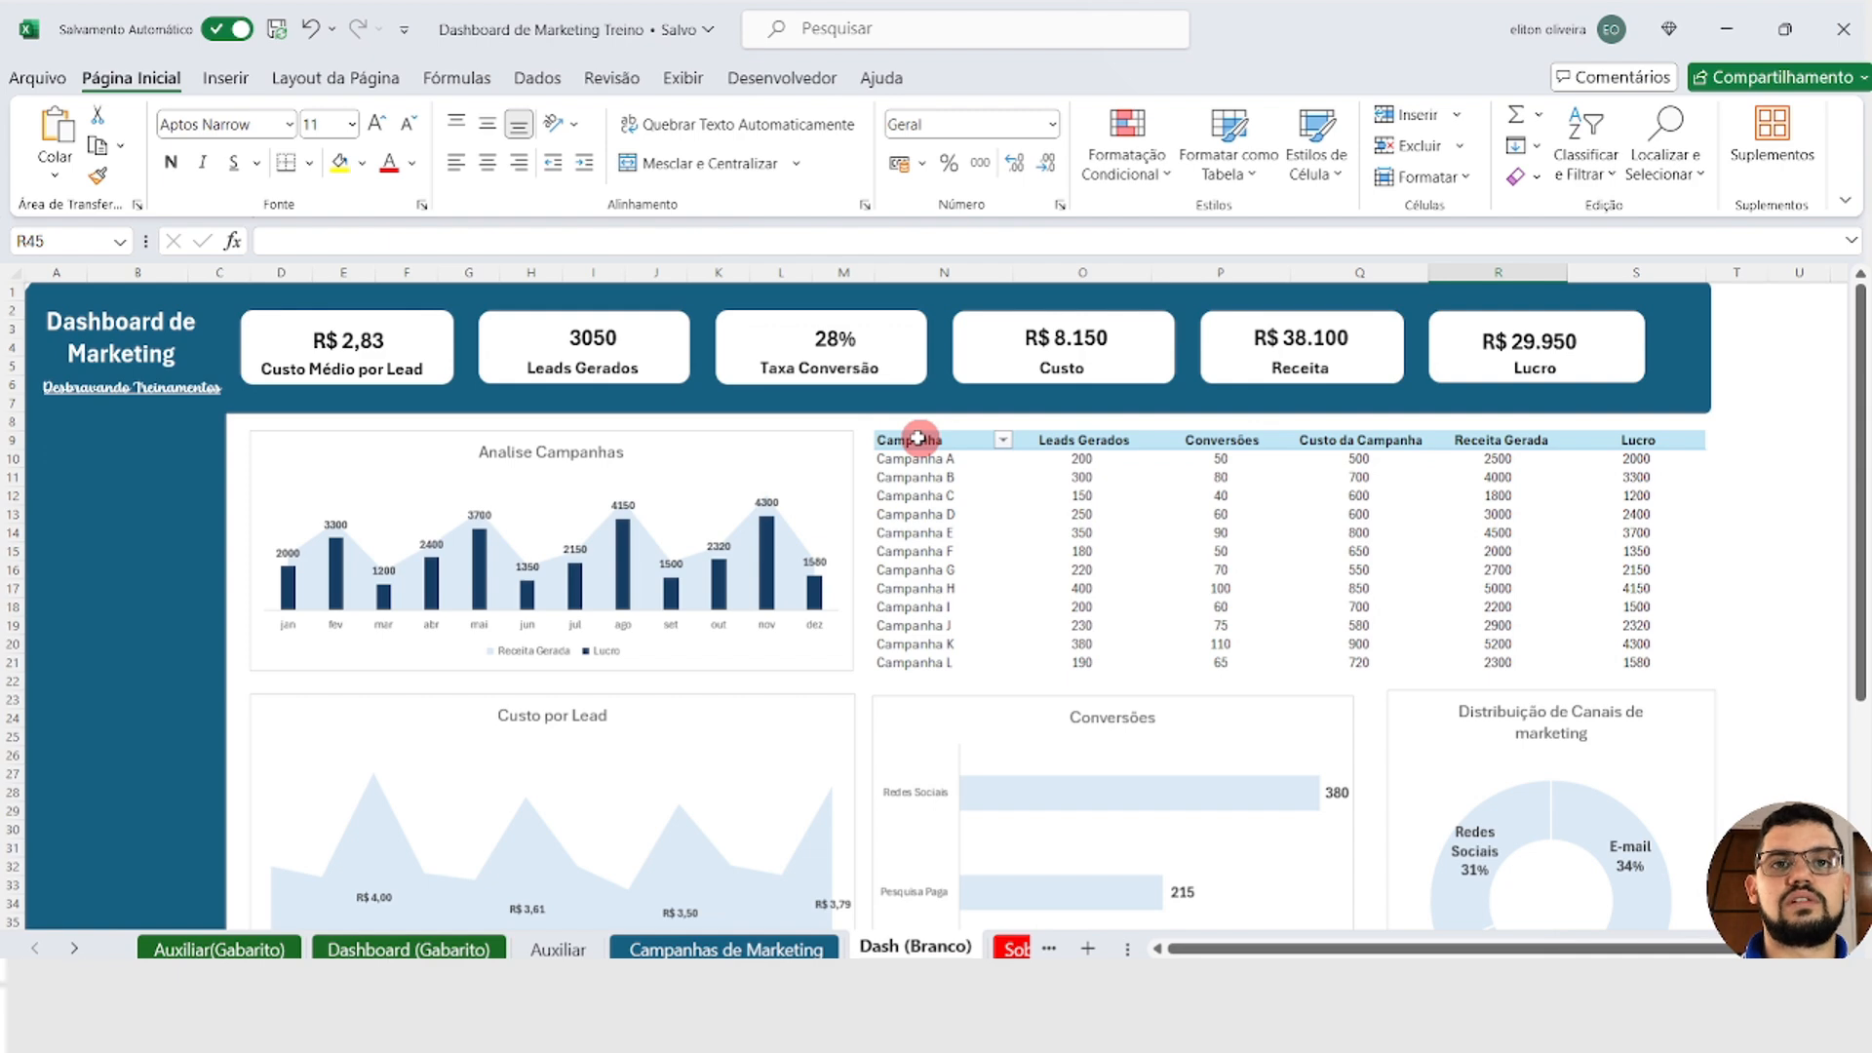
pyautogui.moveTo(913, 437); pyautogui.dragTo(1671, 435)
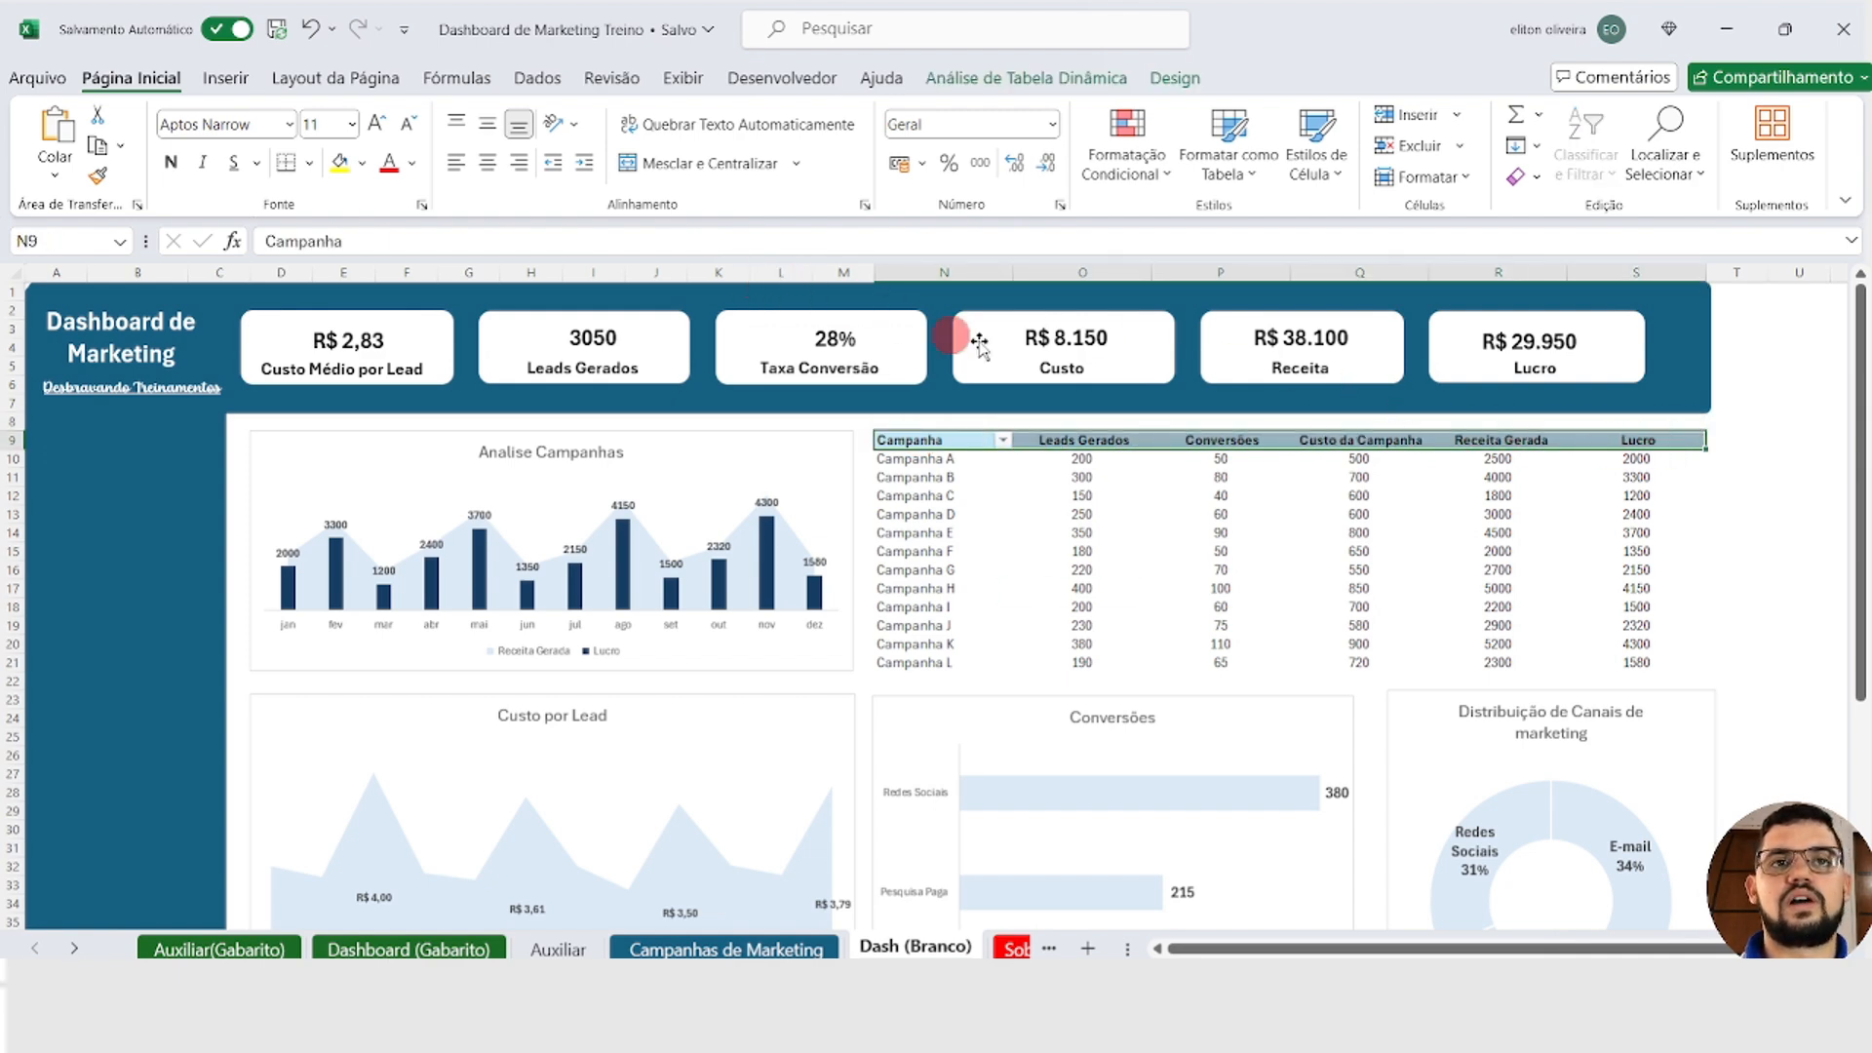
pyautogui.click(1053, 78)
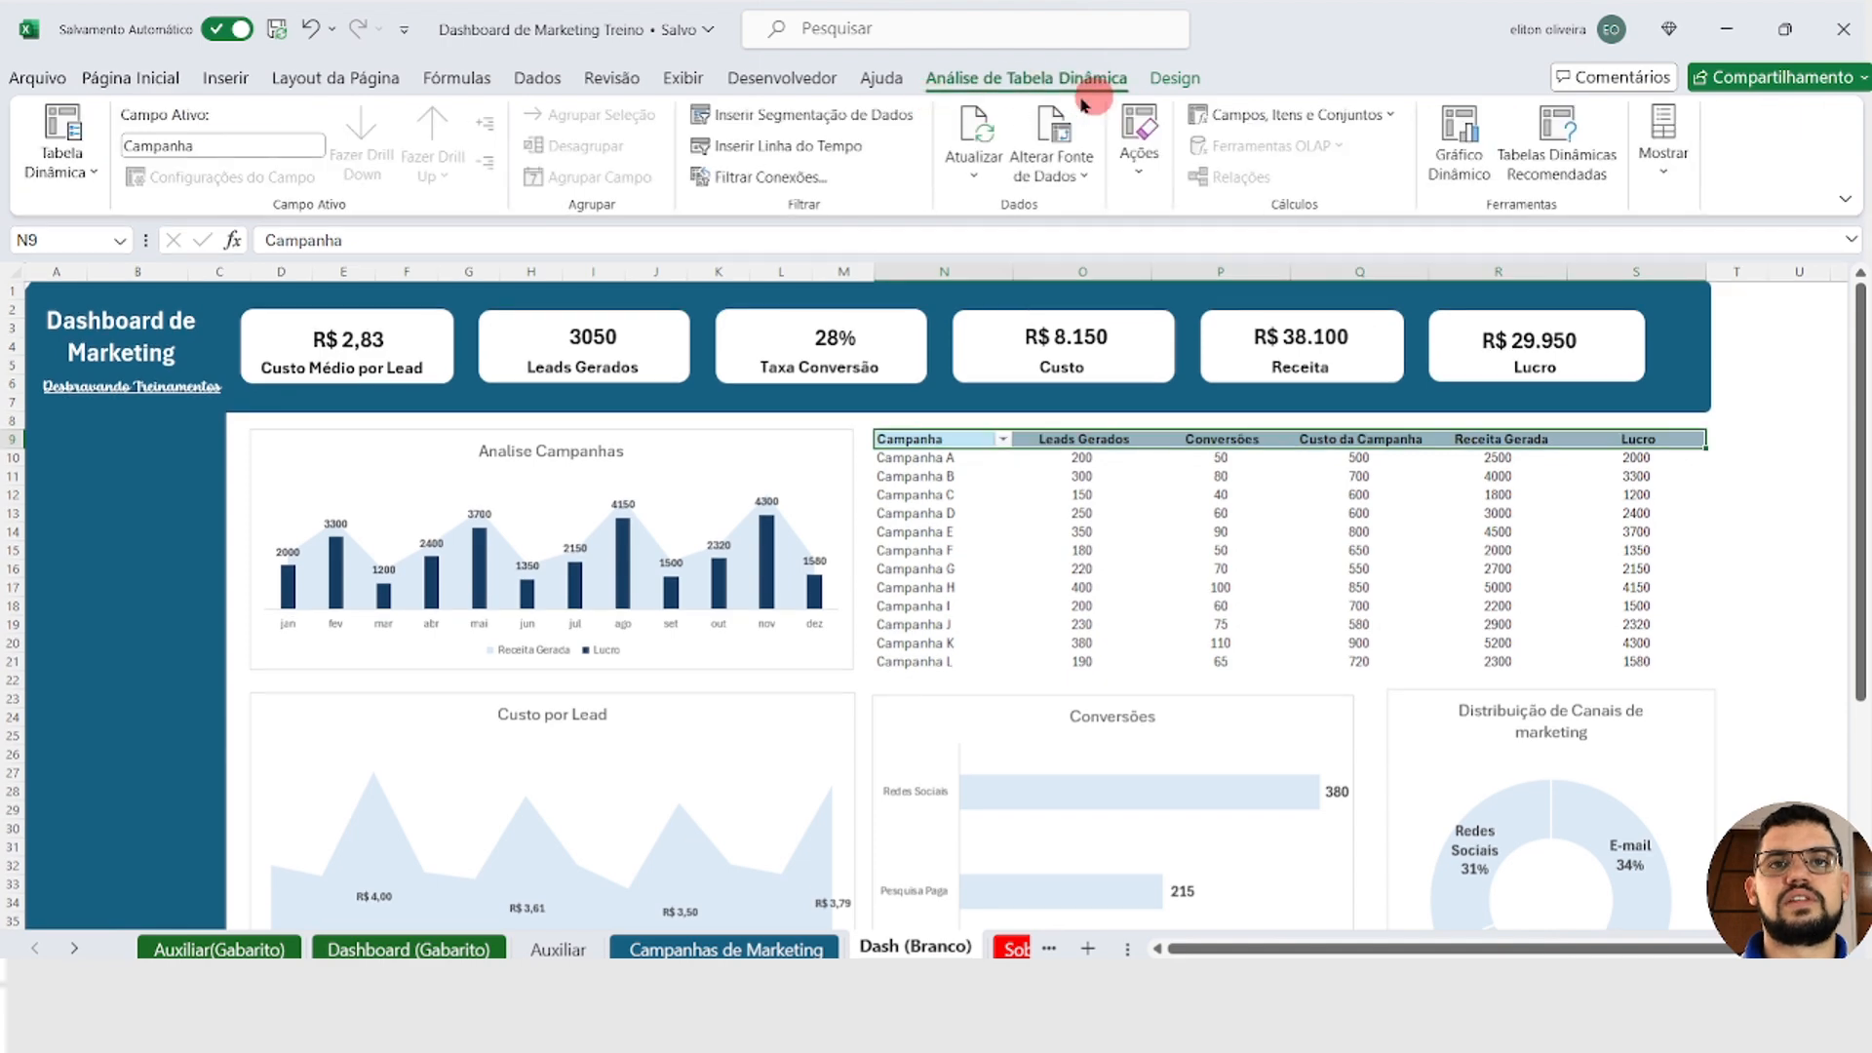
pyautogui.click(1173, 78)
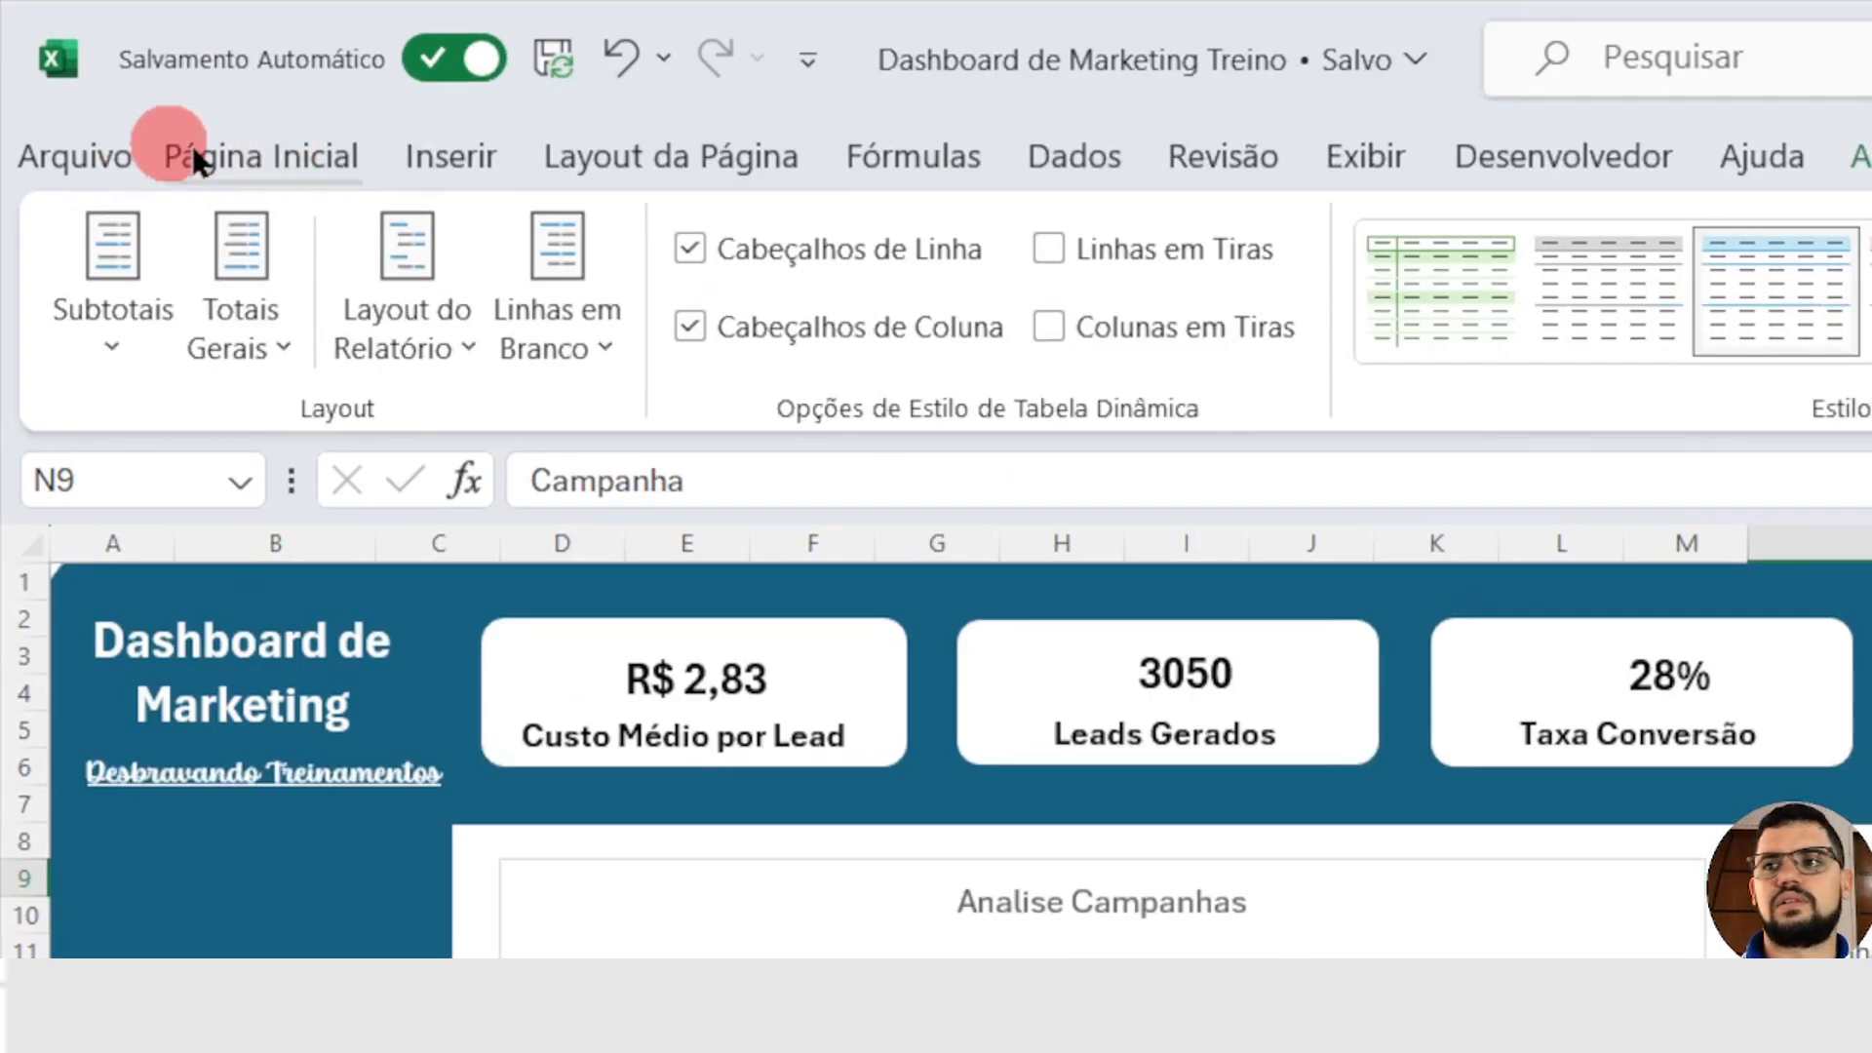
pyautogui.click(98, 78)
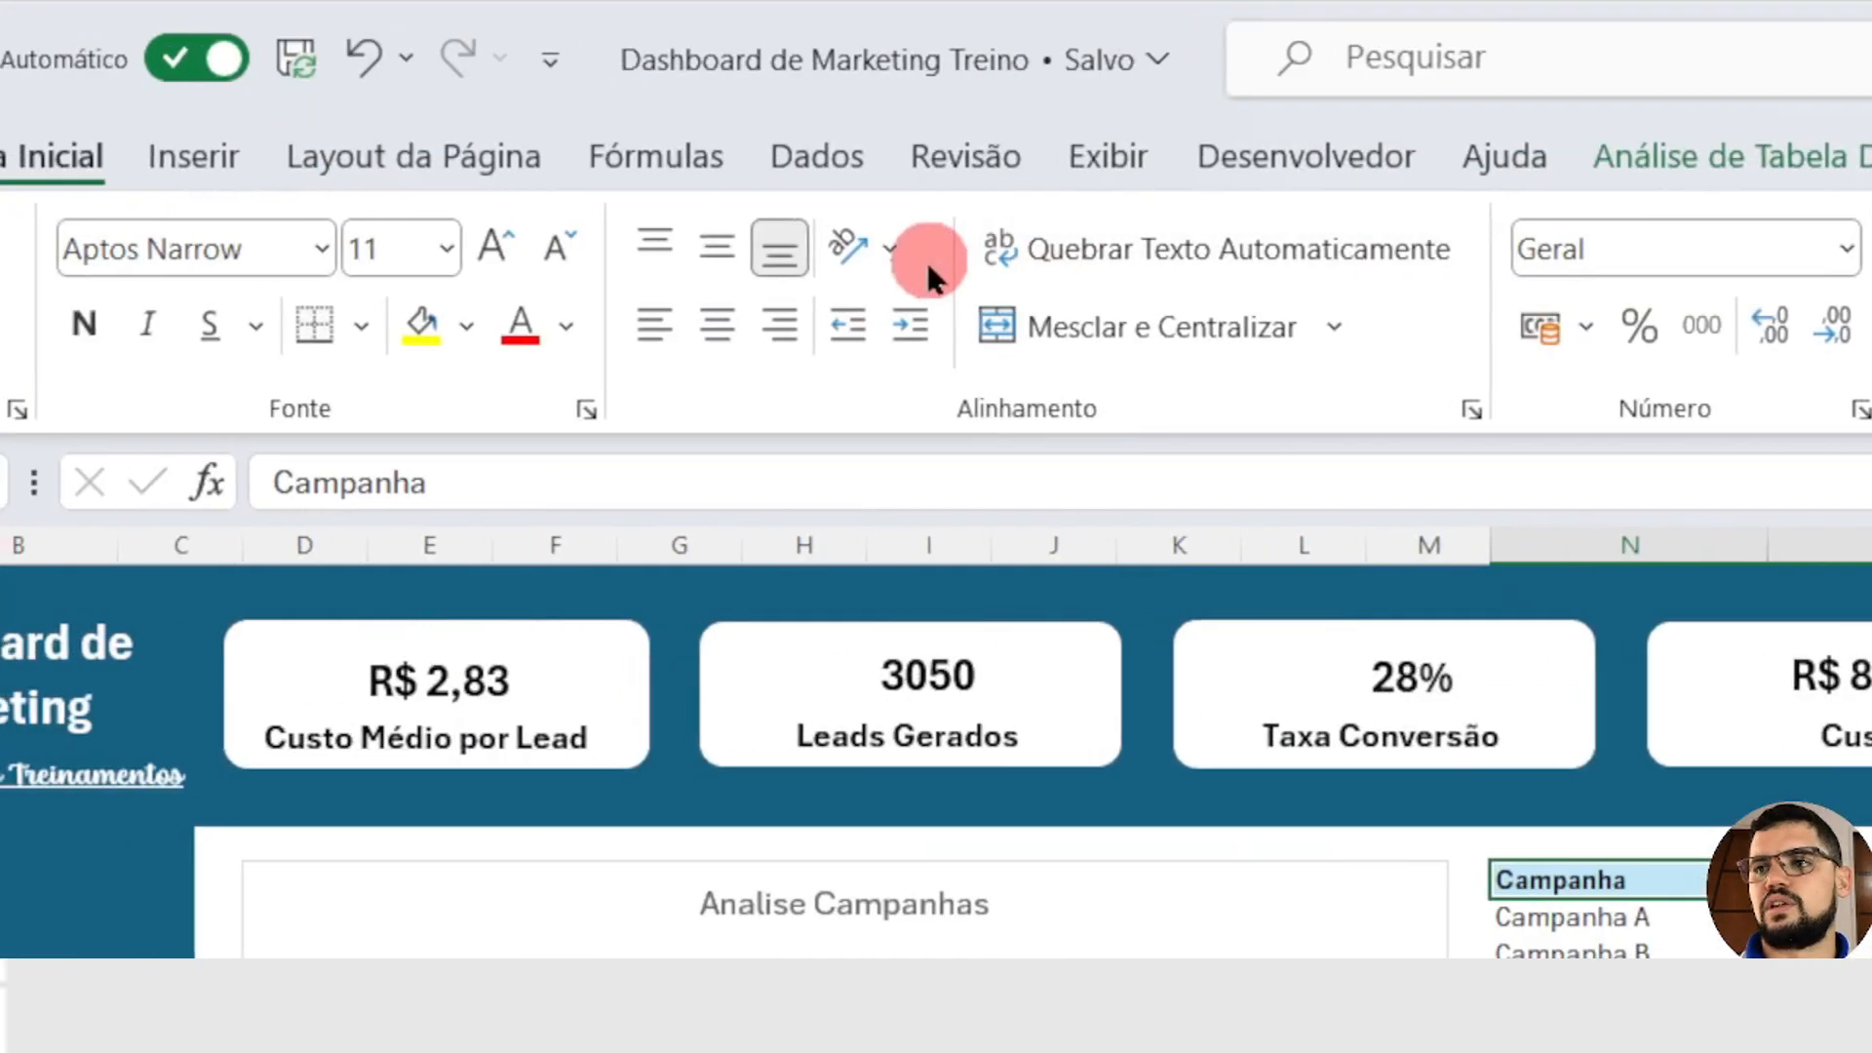
pyautogui.click(465, 304)
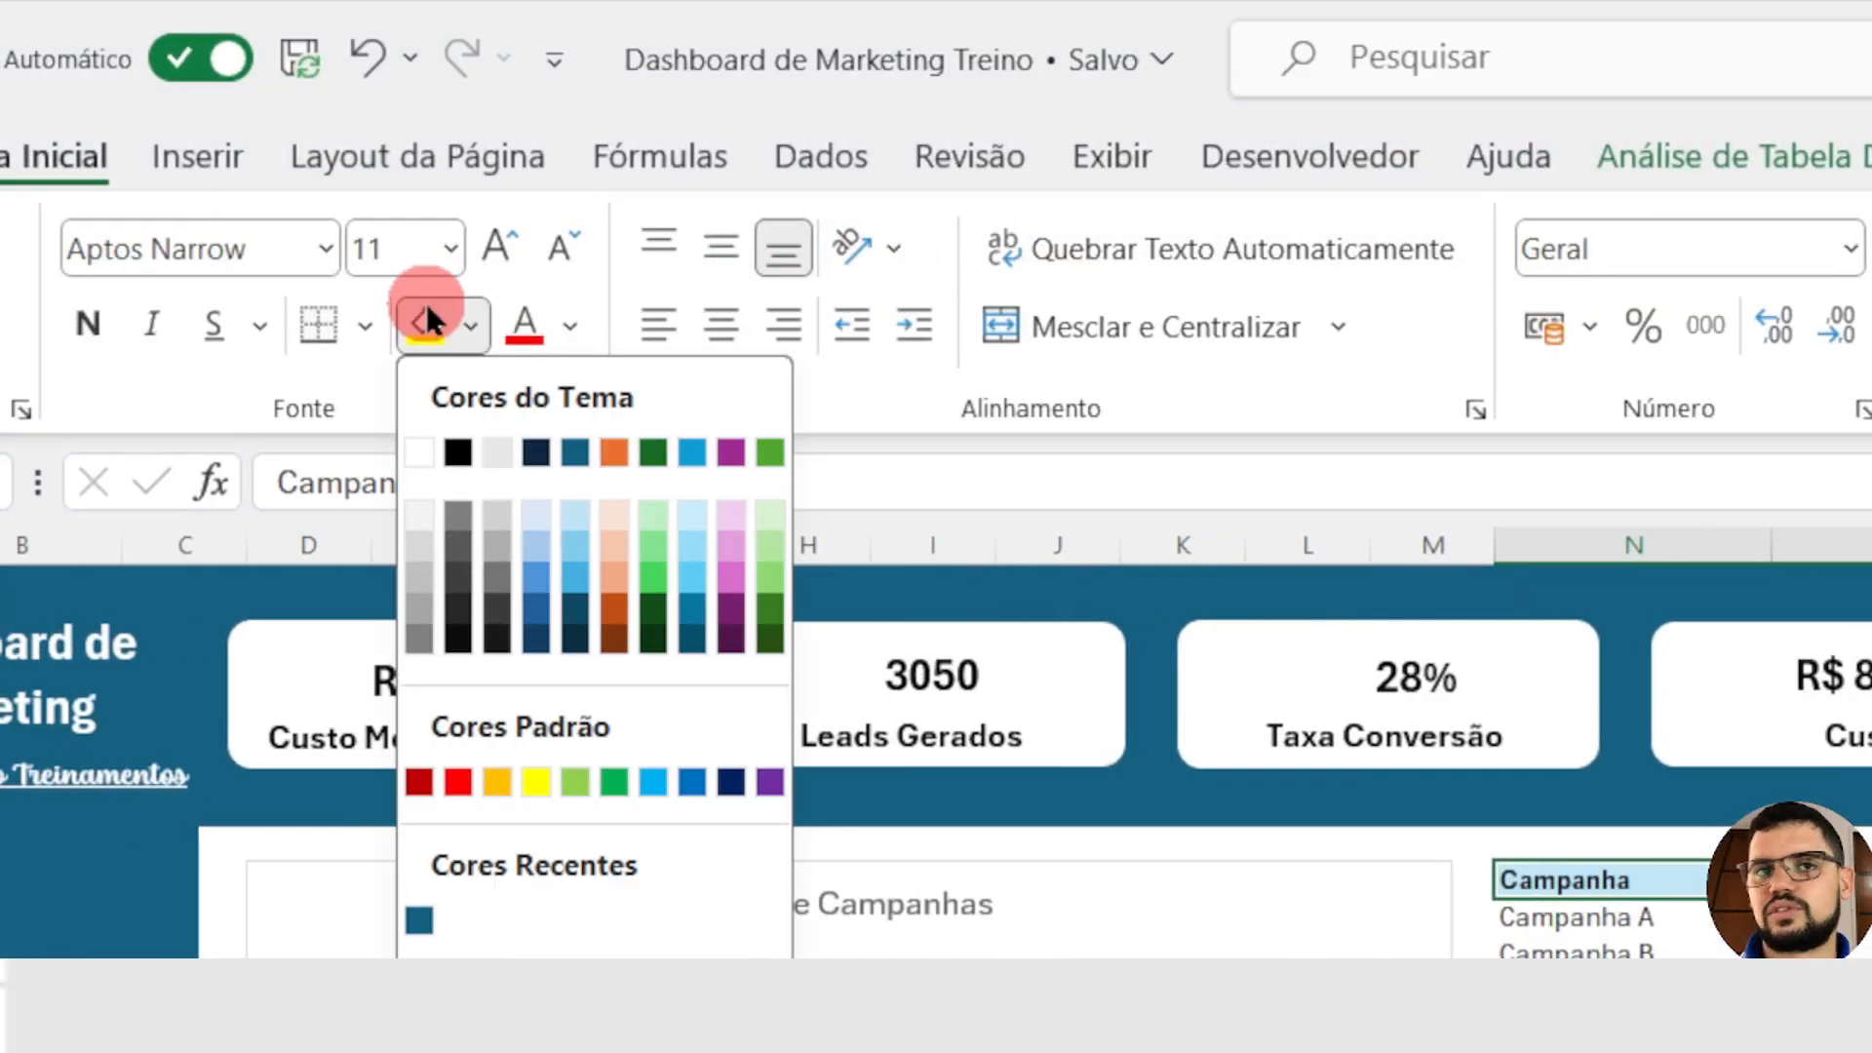
pyautogui.click(536, 645)
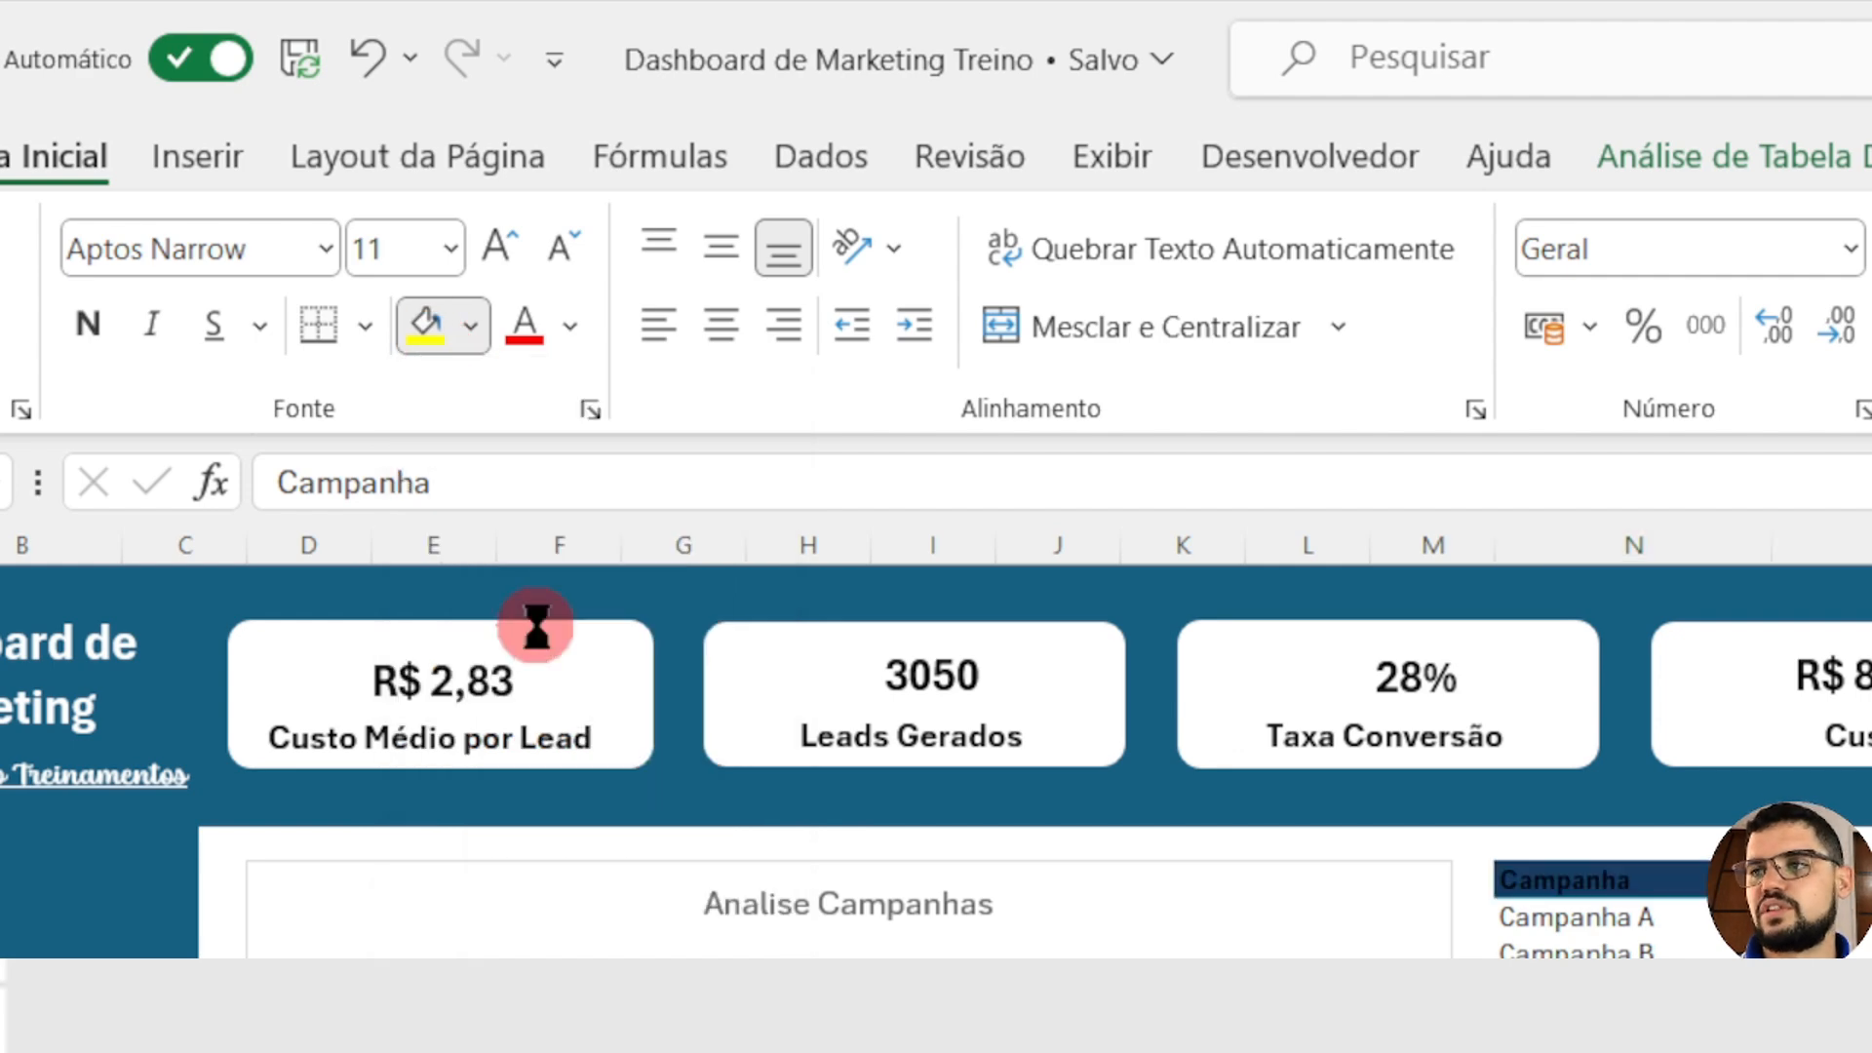
pyautogui.click(570, 325)
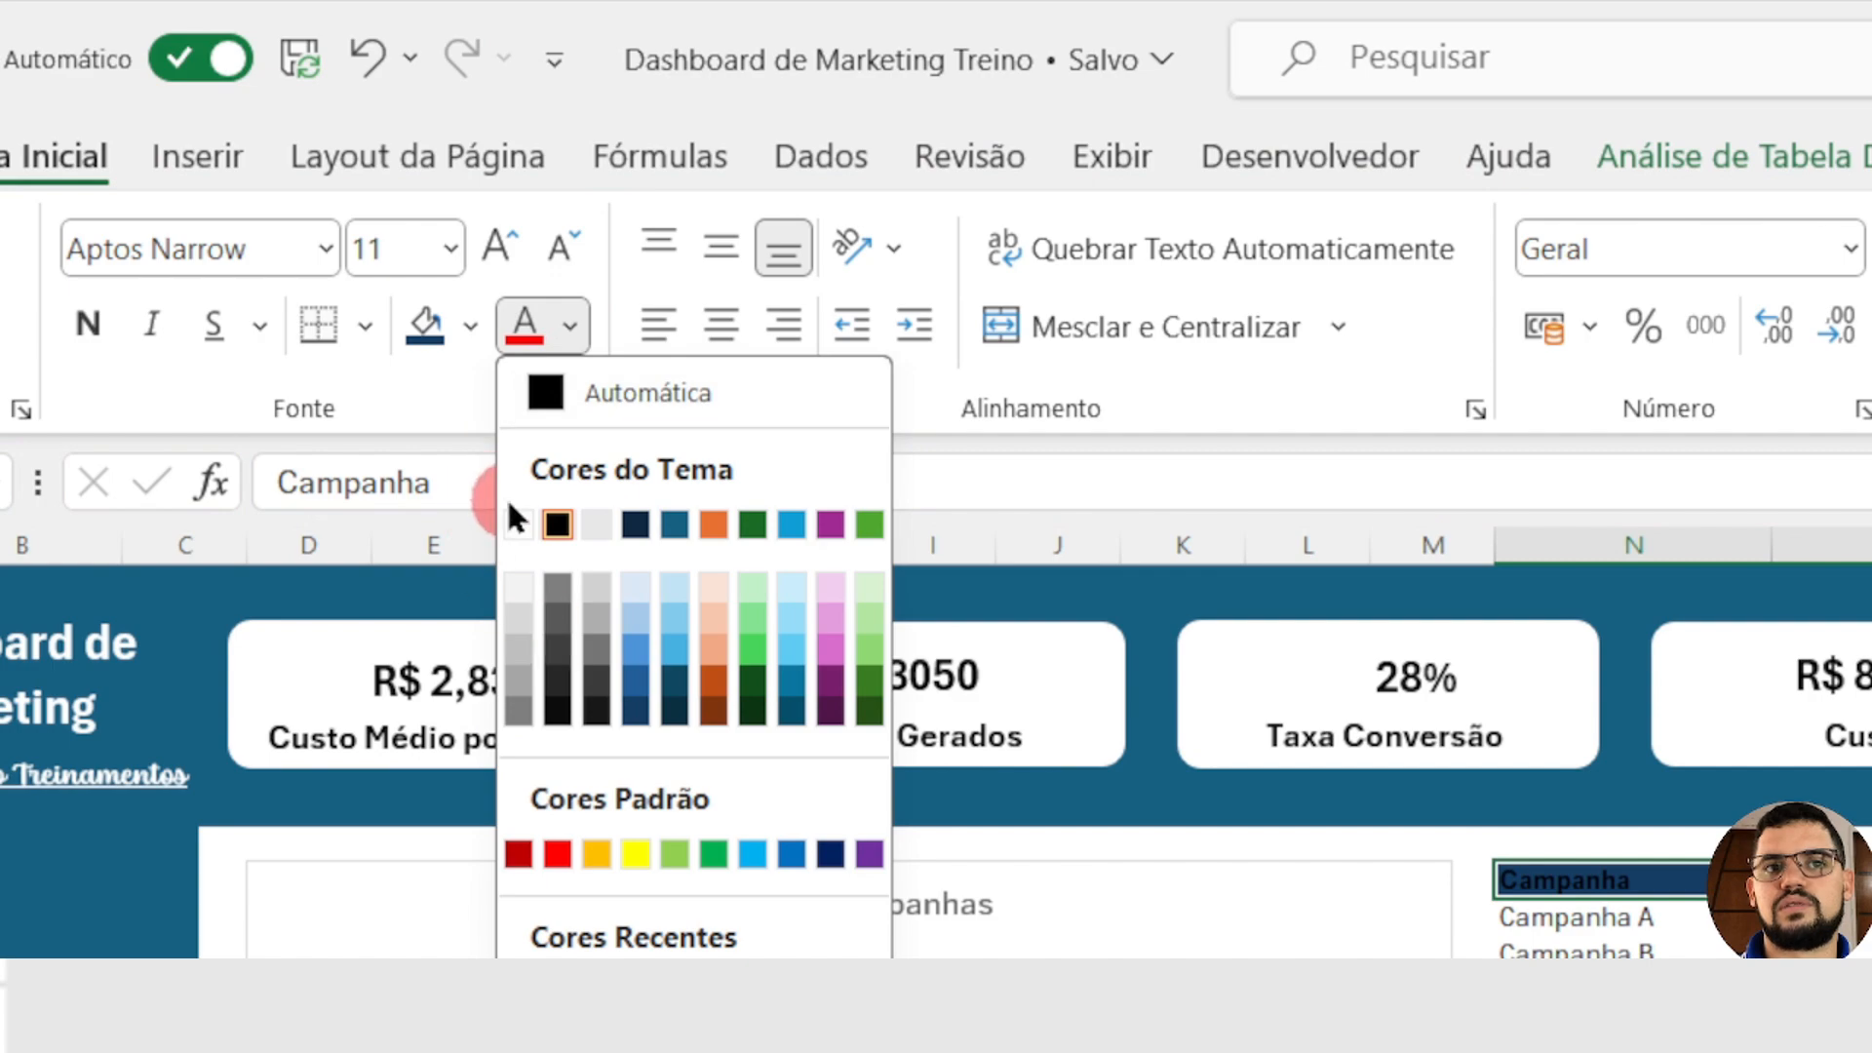
pyautogui.click(518, 524)
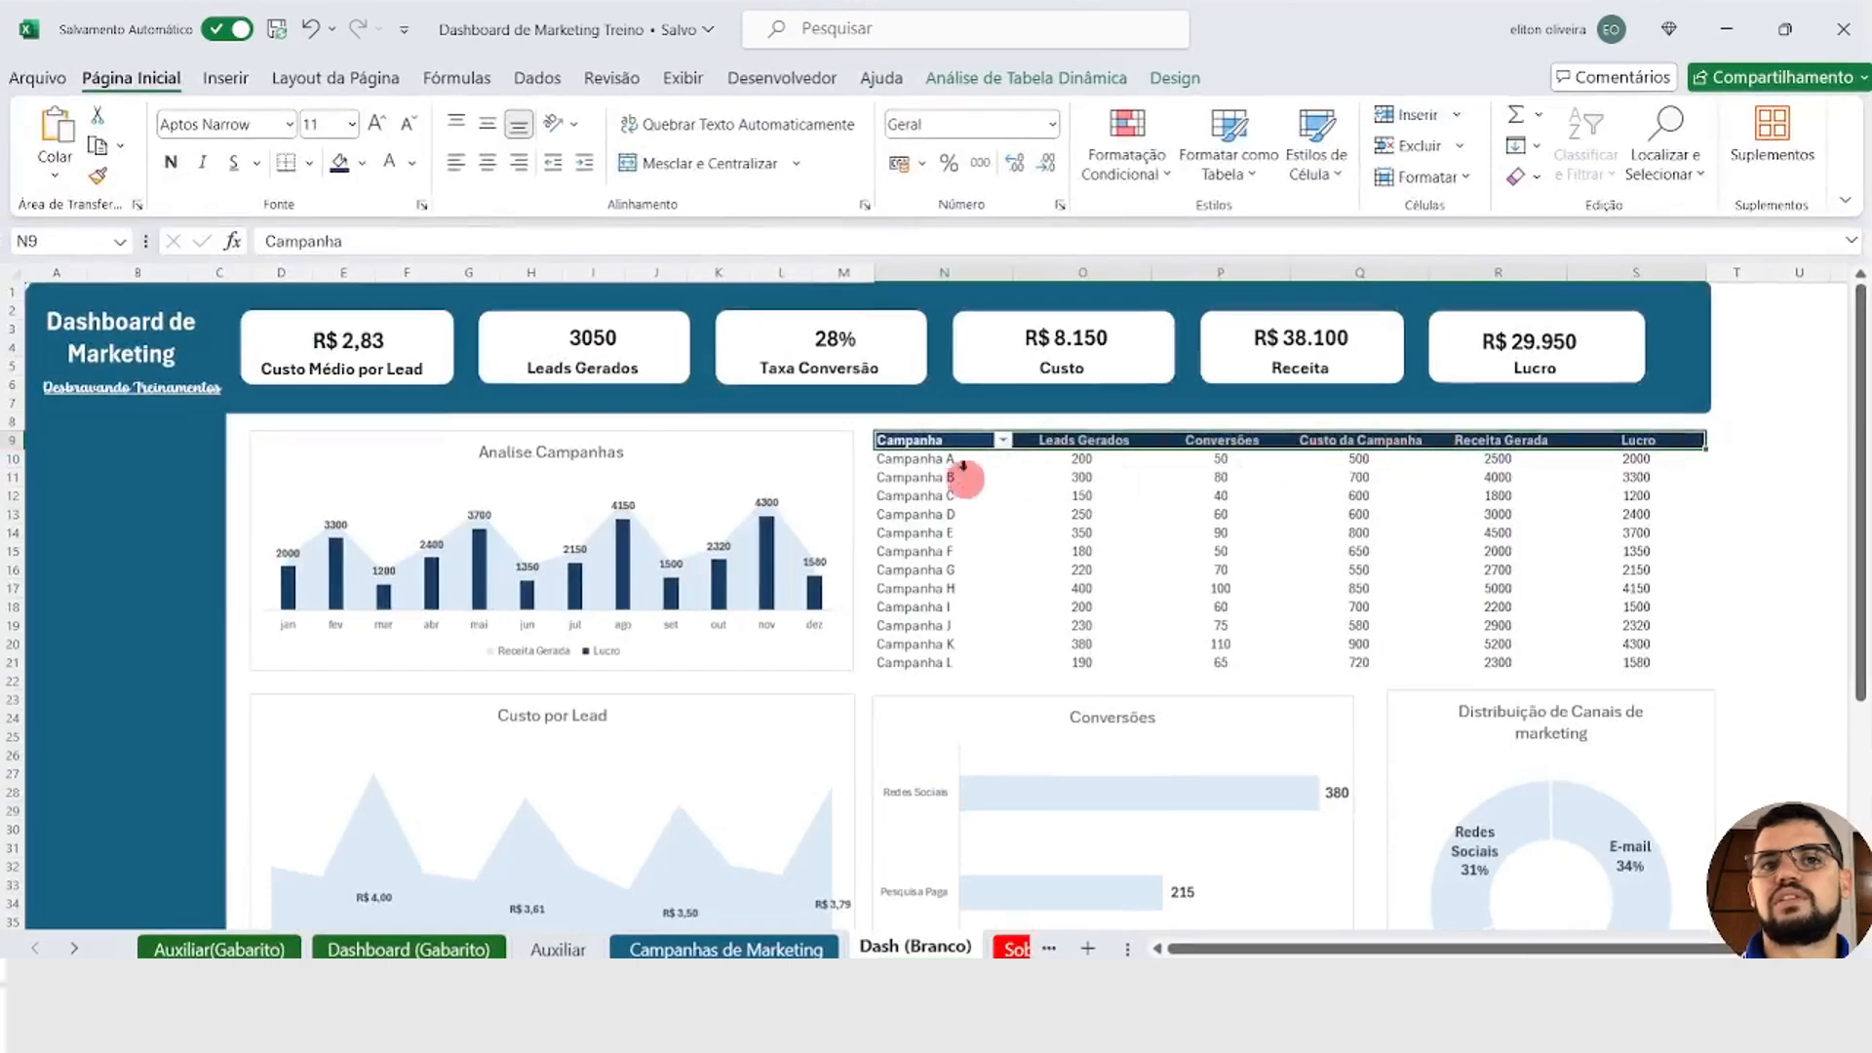
pyautogui.click(907, 423)
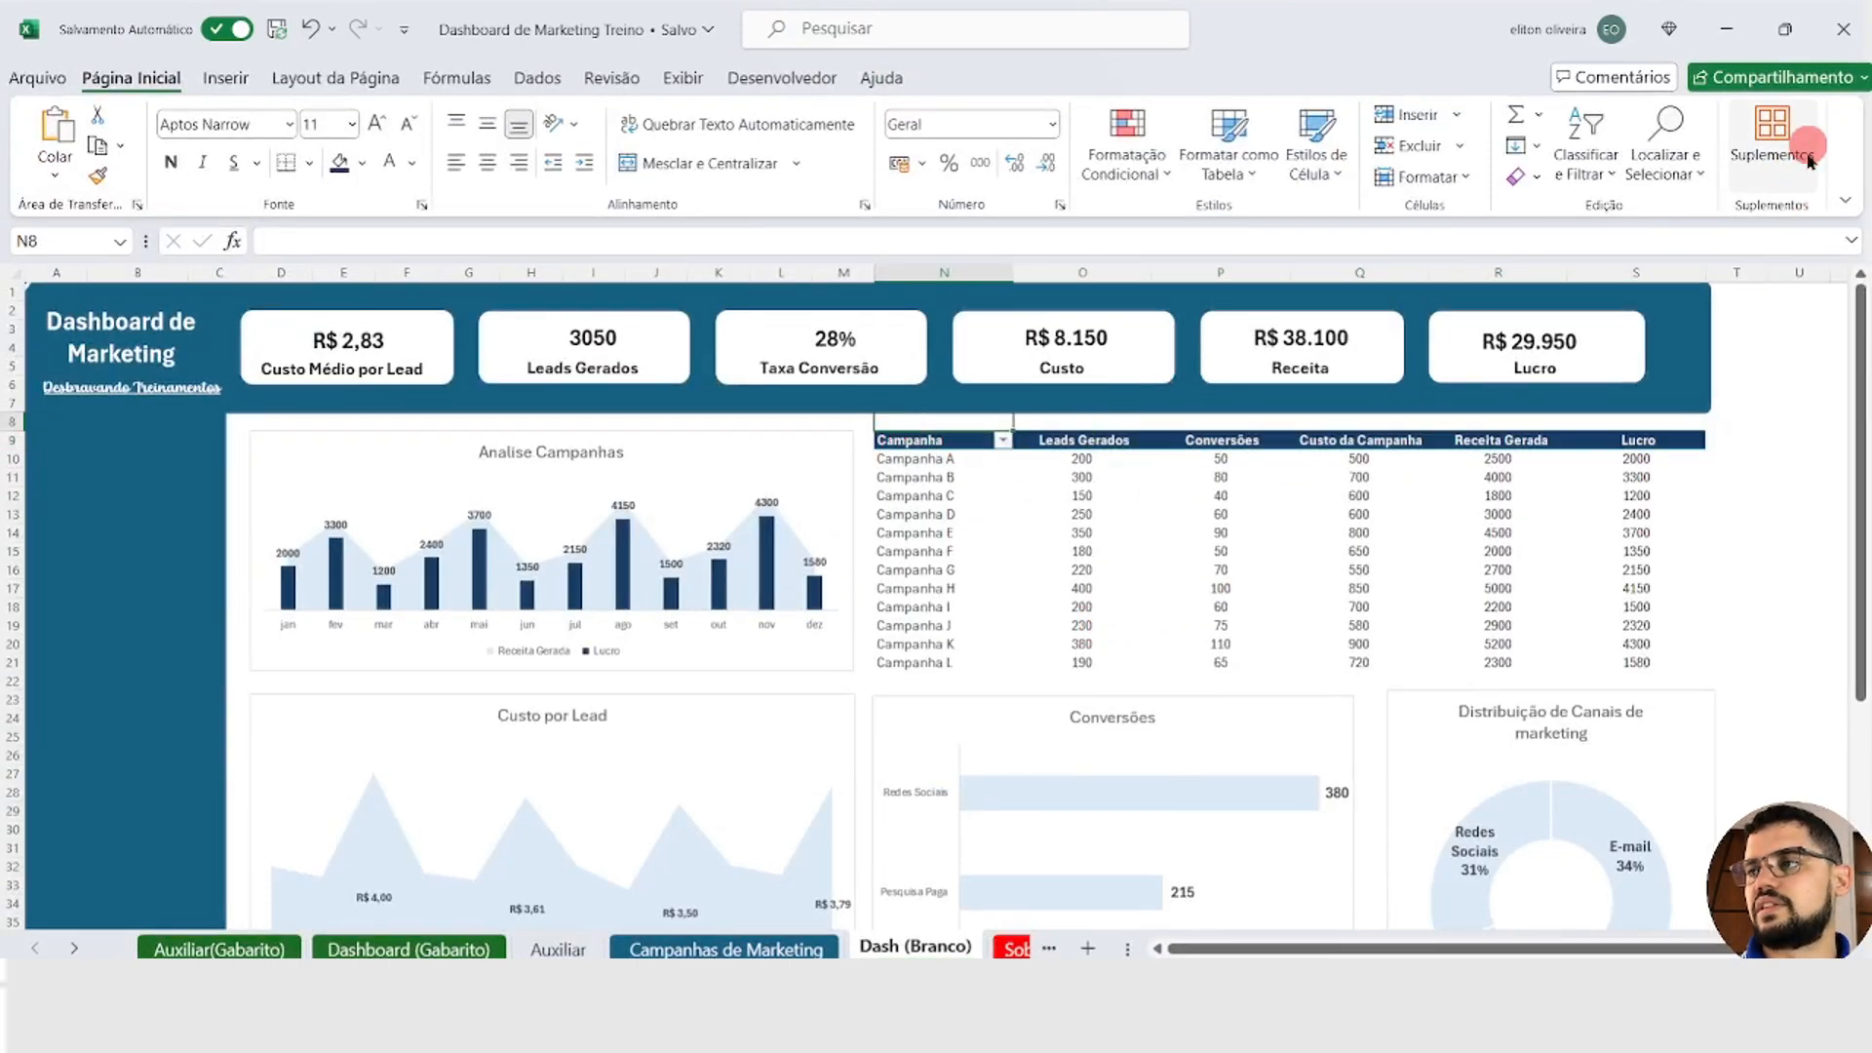
pyautogui.click(1842, 199)
pyautogui.click(1647, 269)
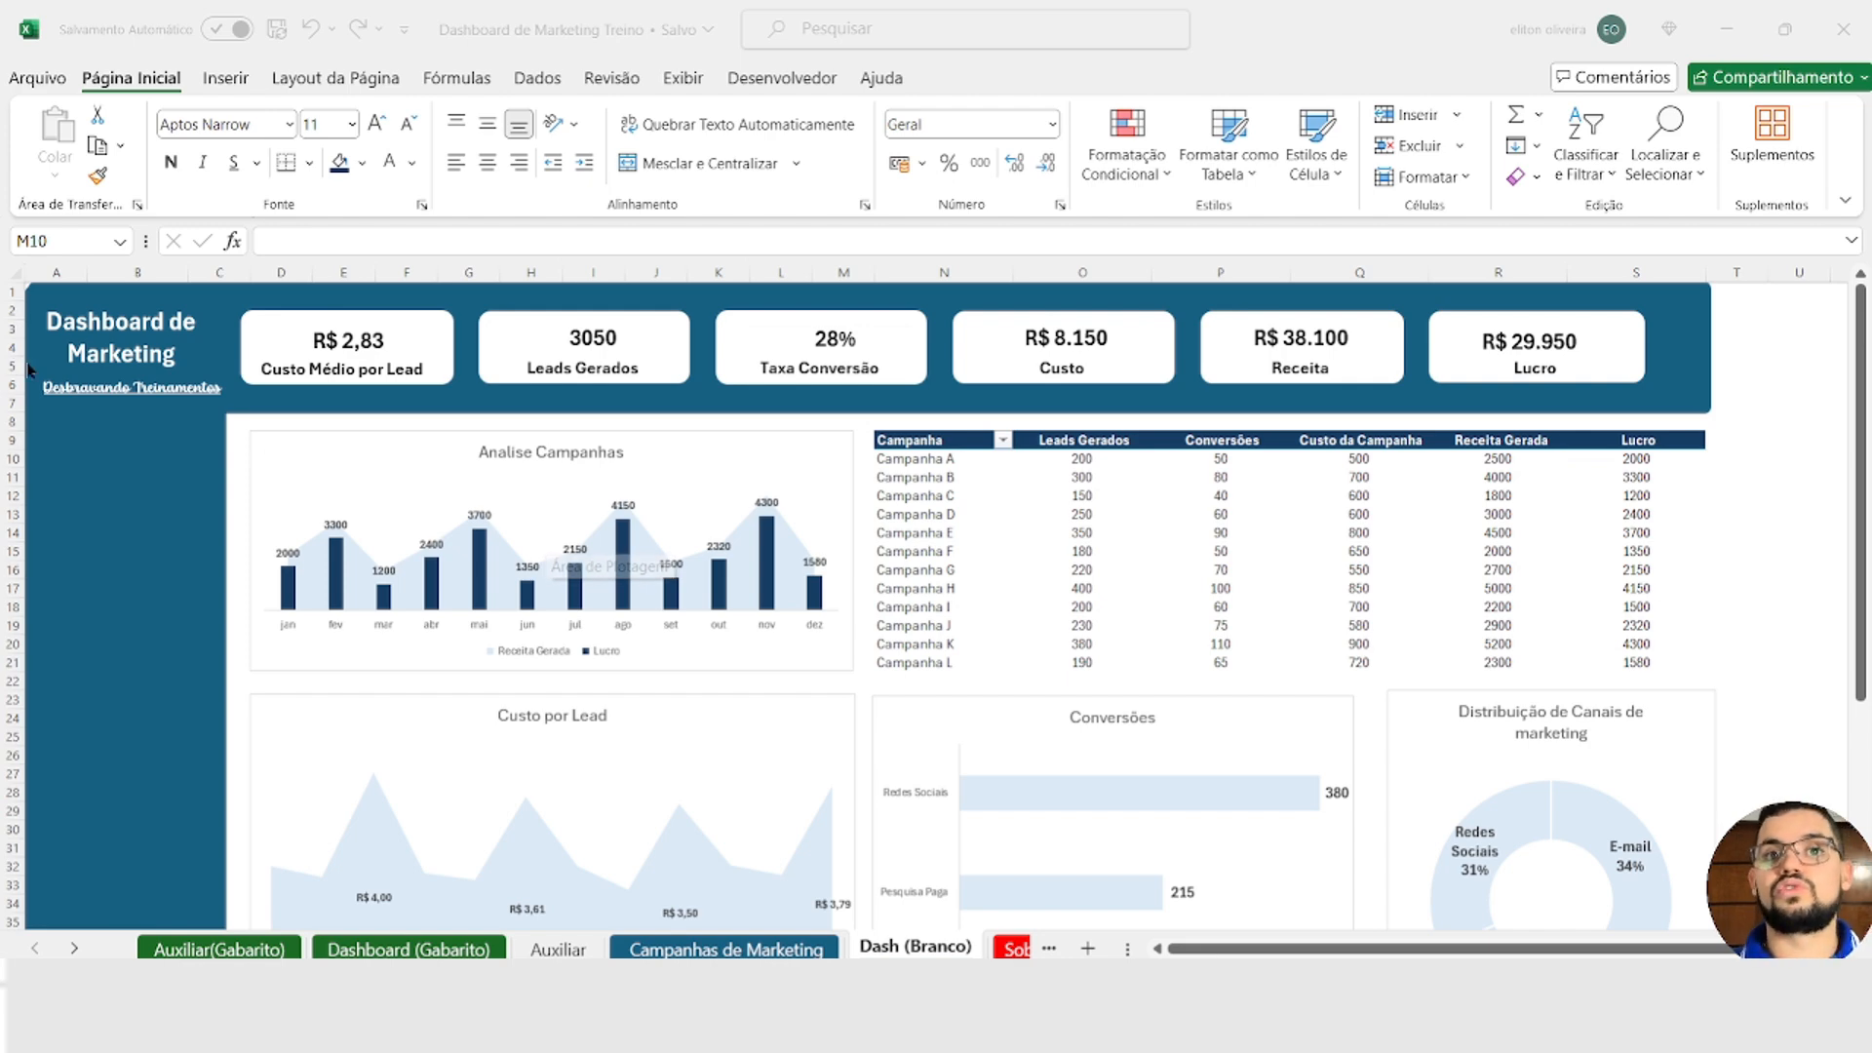
# Step: Insert a Canal de Marketing slicer for the Analise Campanhas chart
pyautogui.click(329, 449)
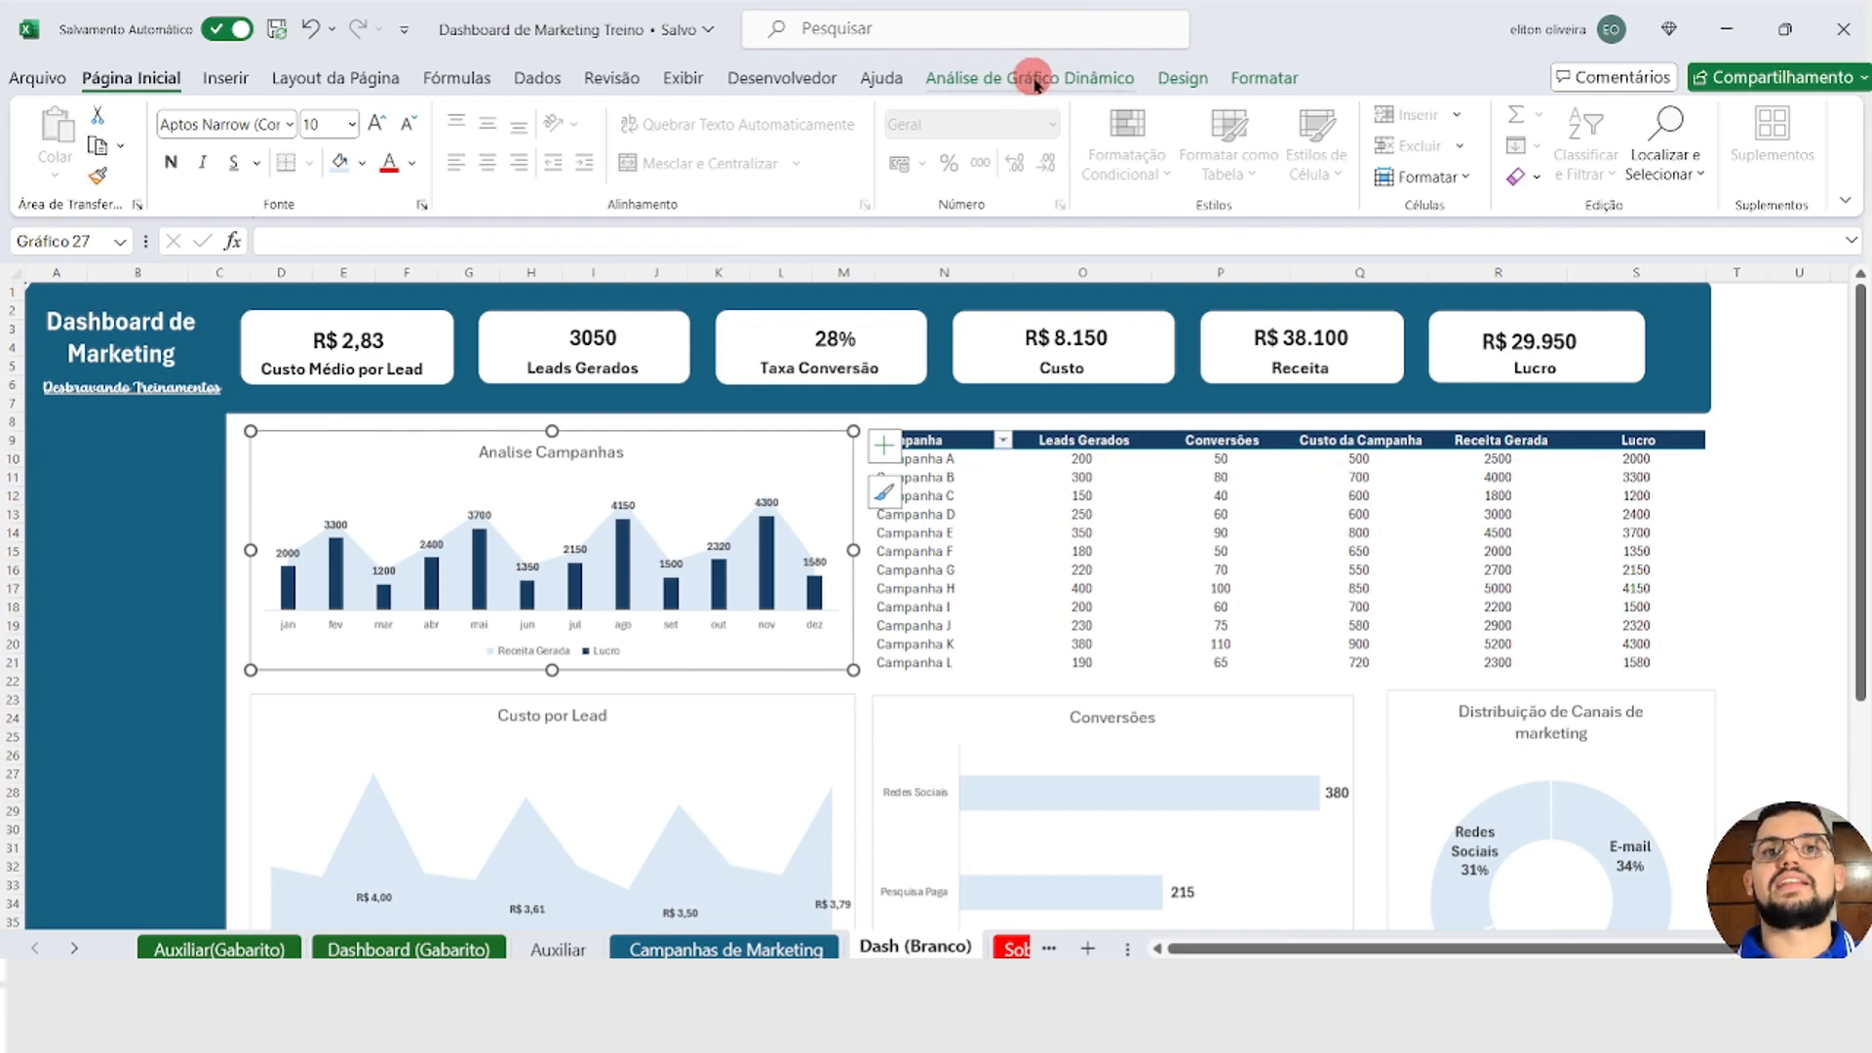
pyautogui.press('Escape')
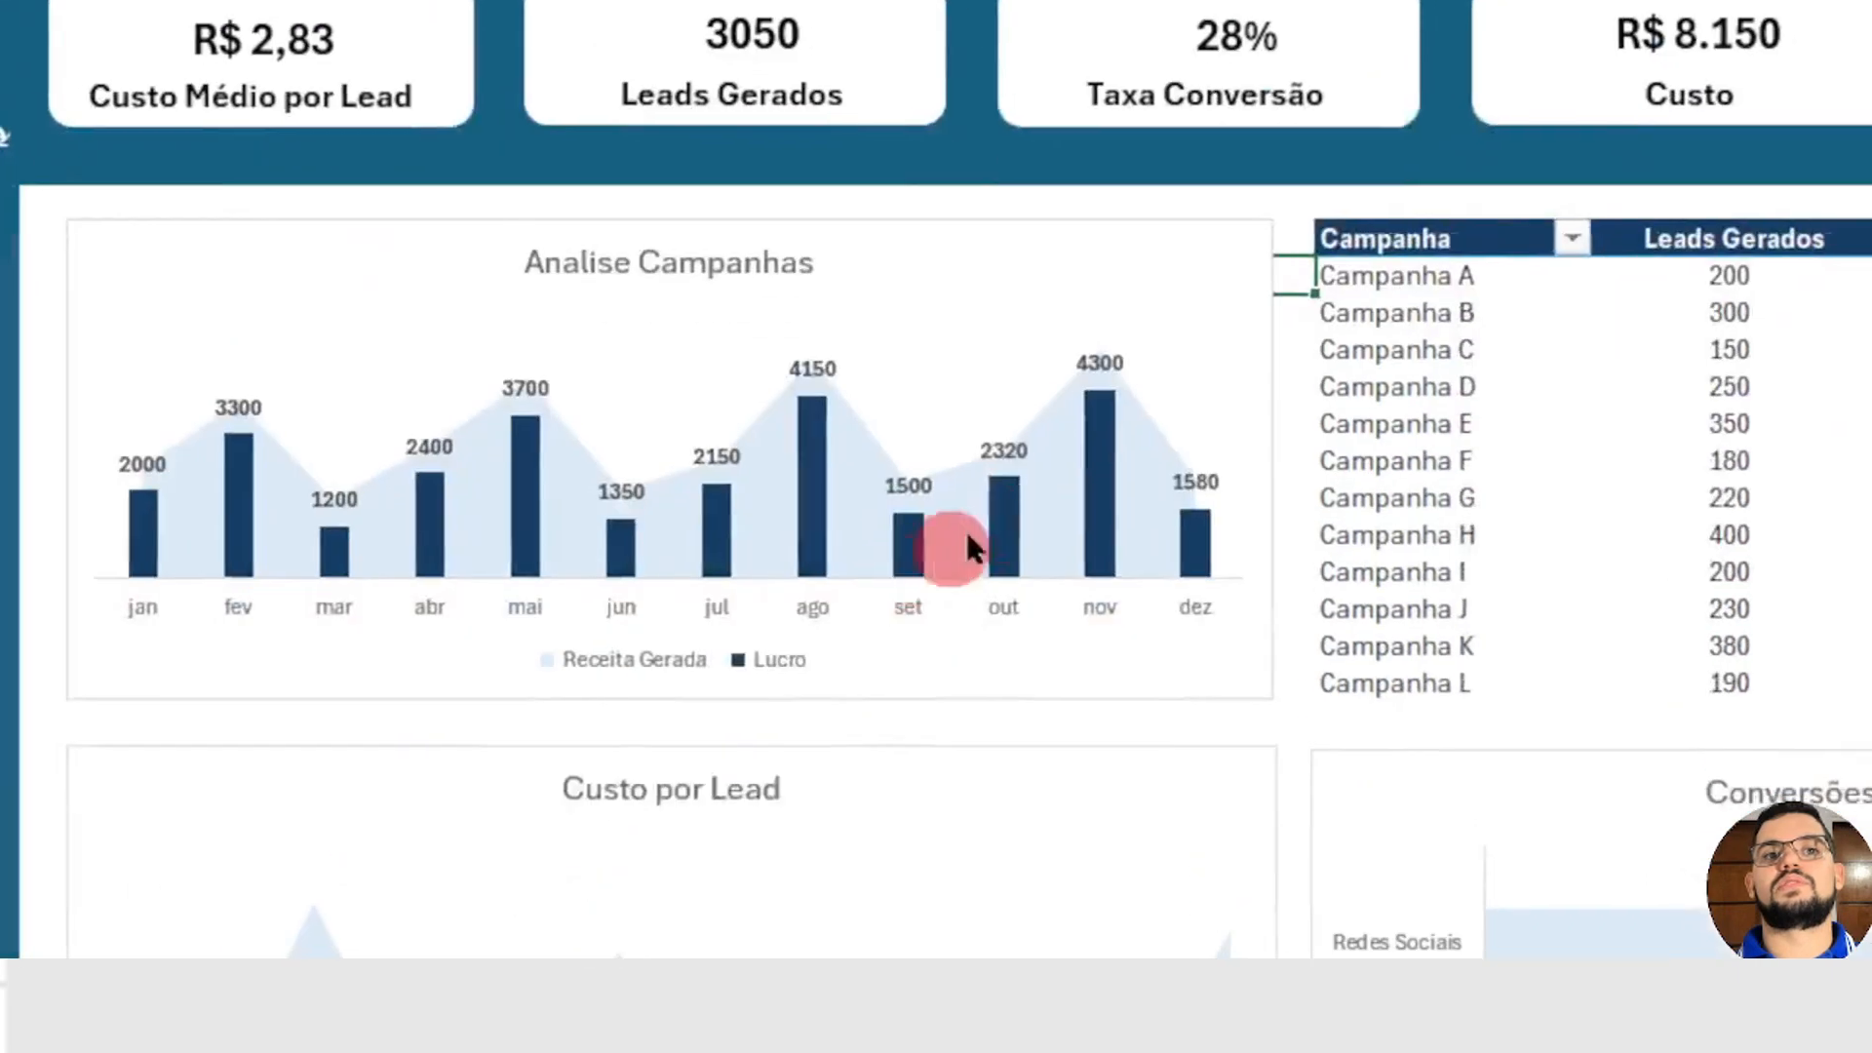
pyautogui.click(1015, 292)
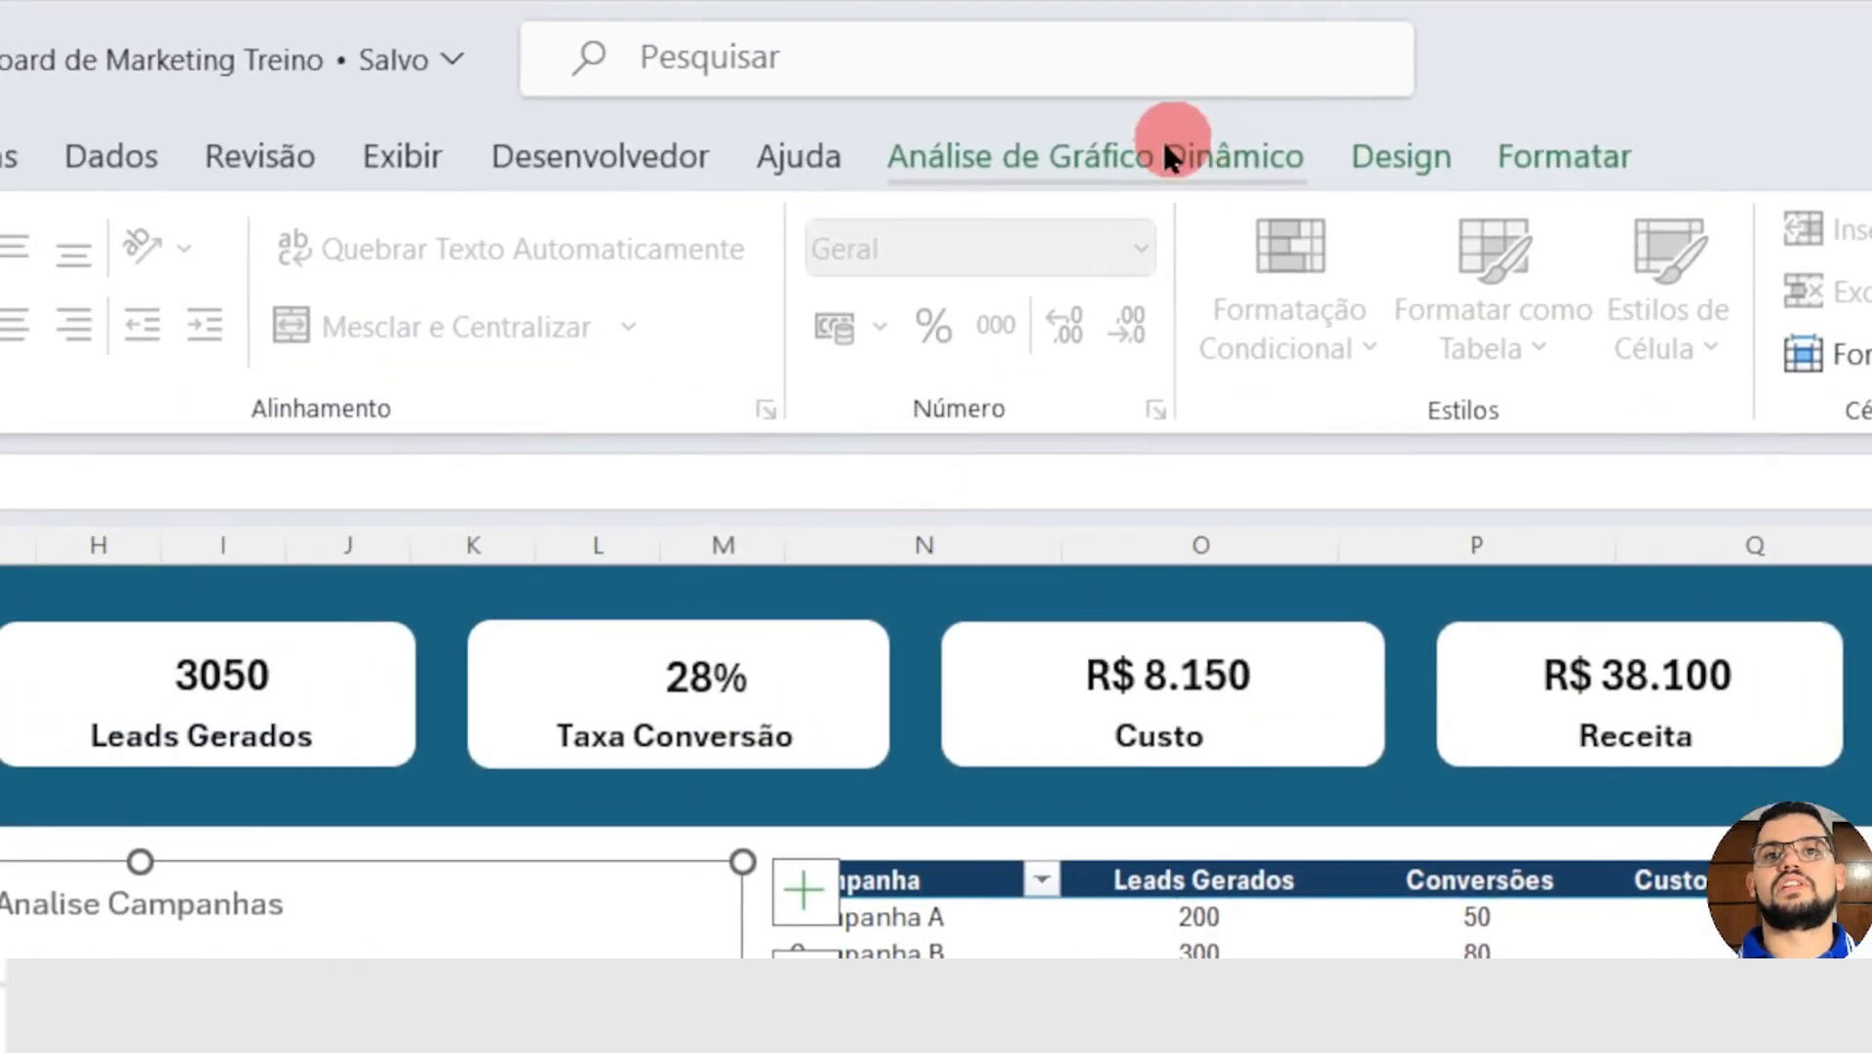
pyautogui.click(1073, 161)
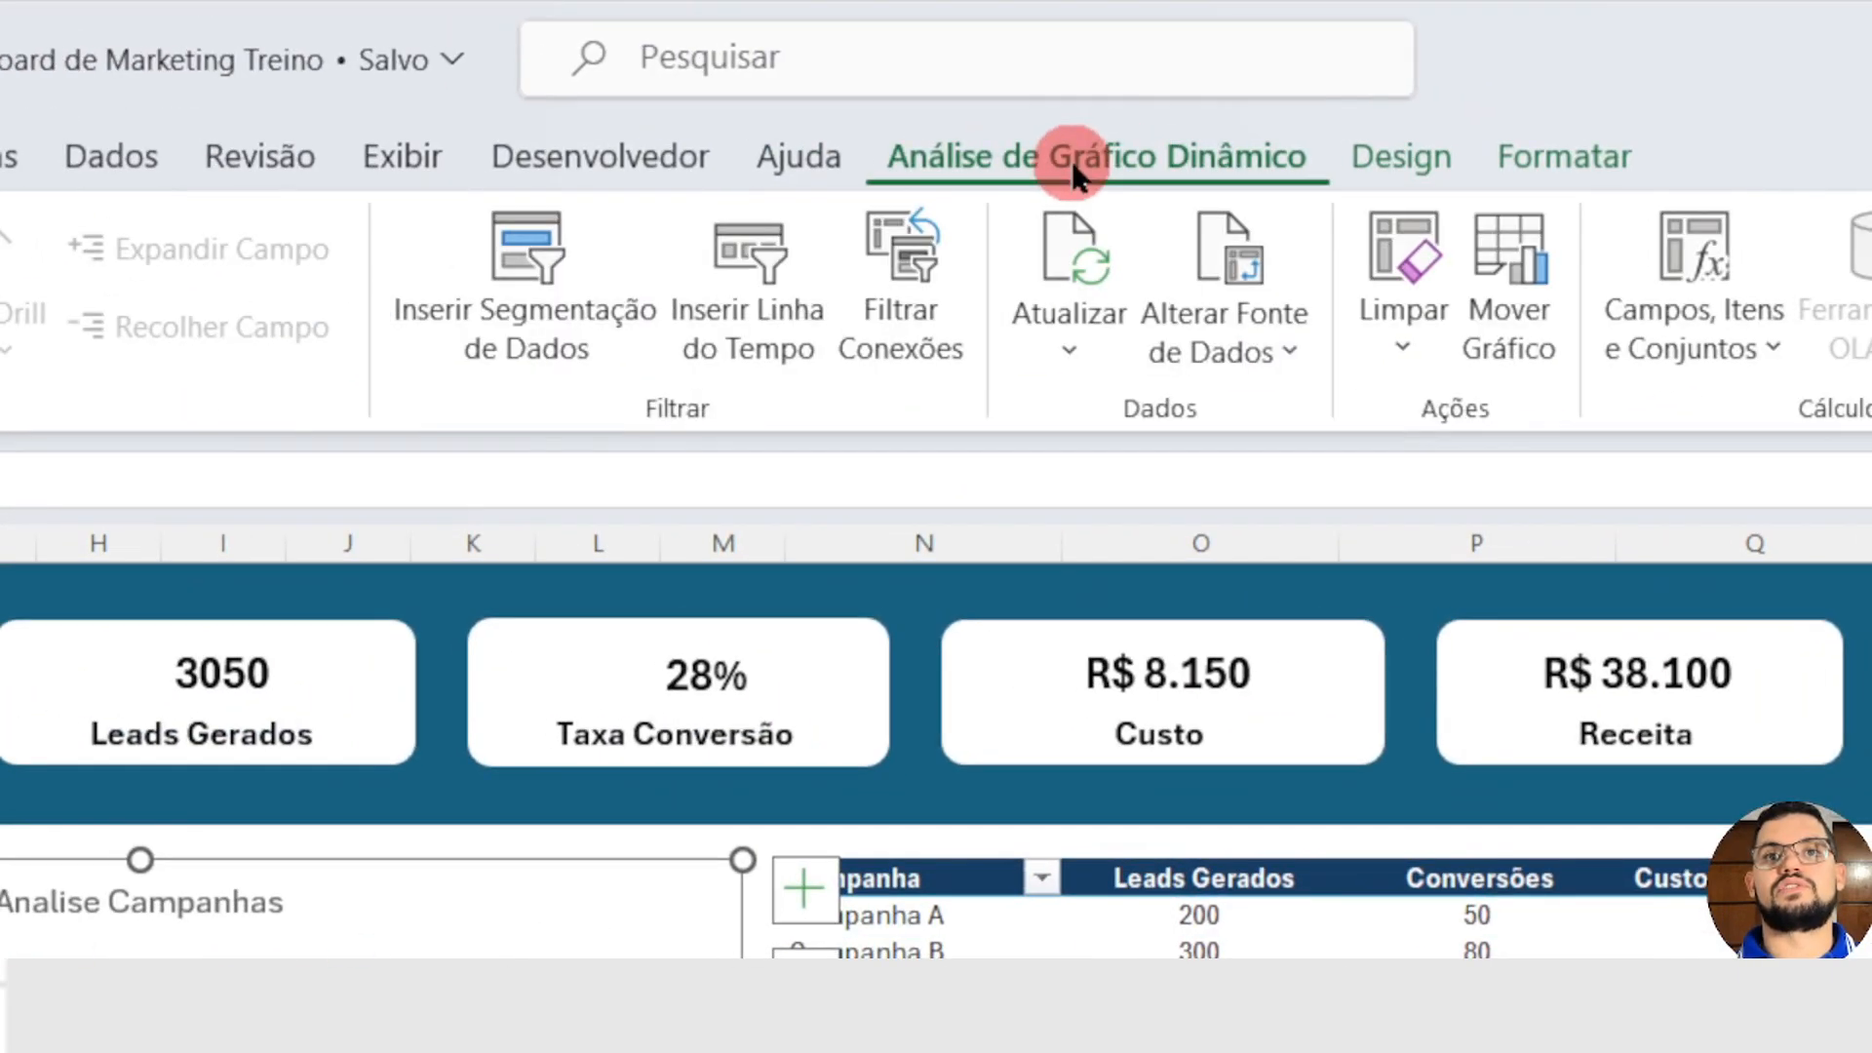
pyautogui.click(528, 268)
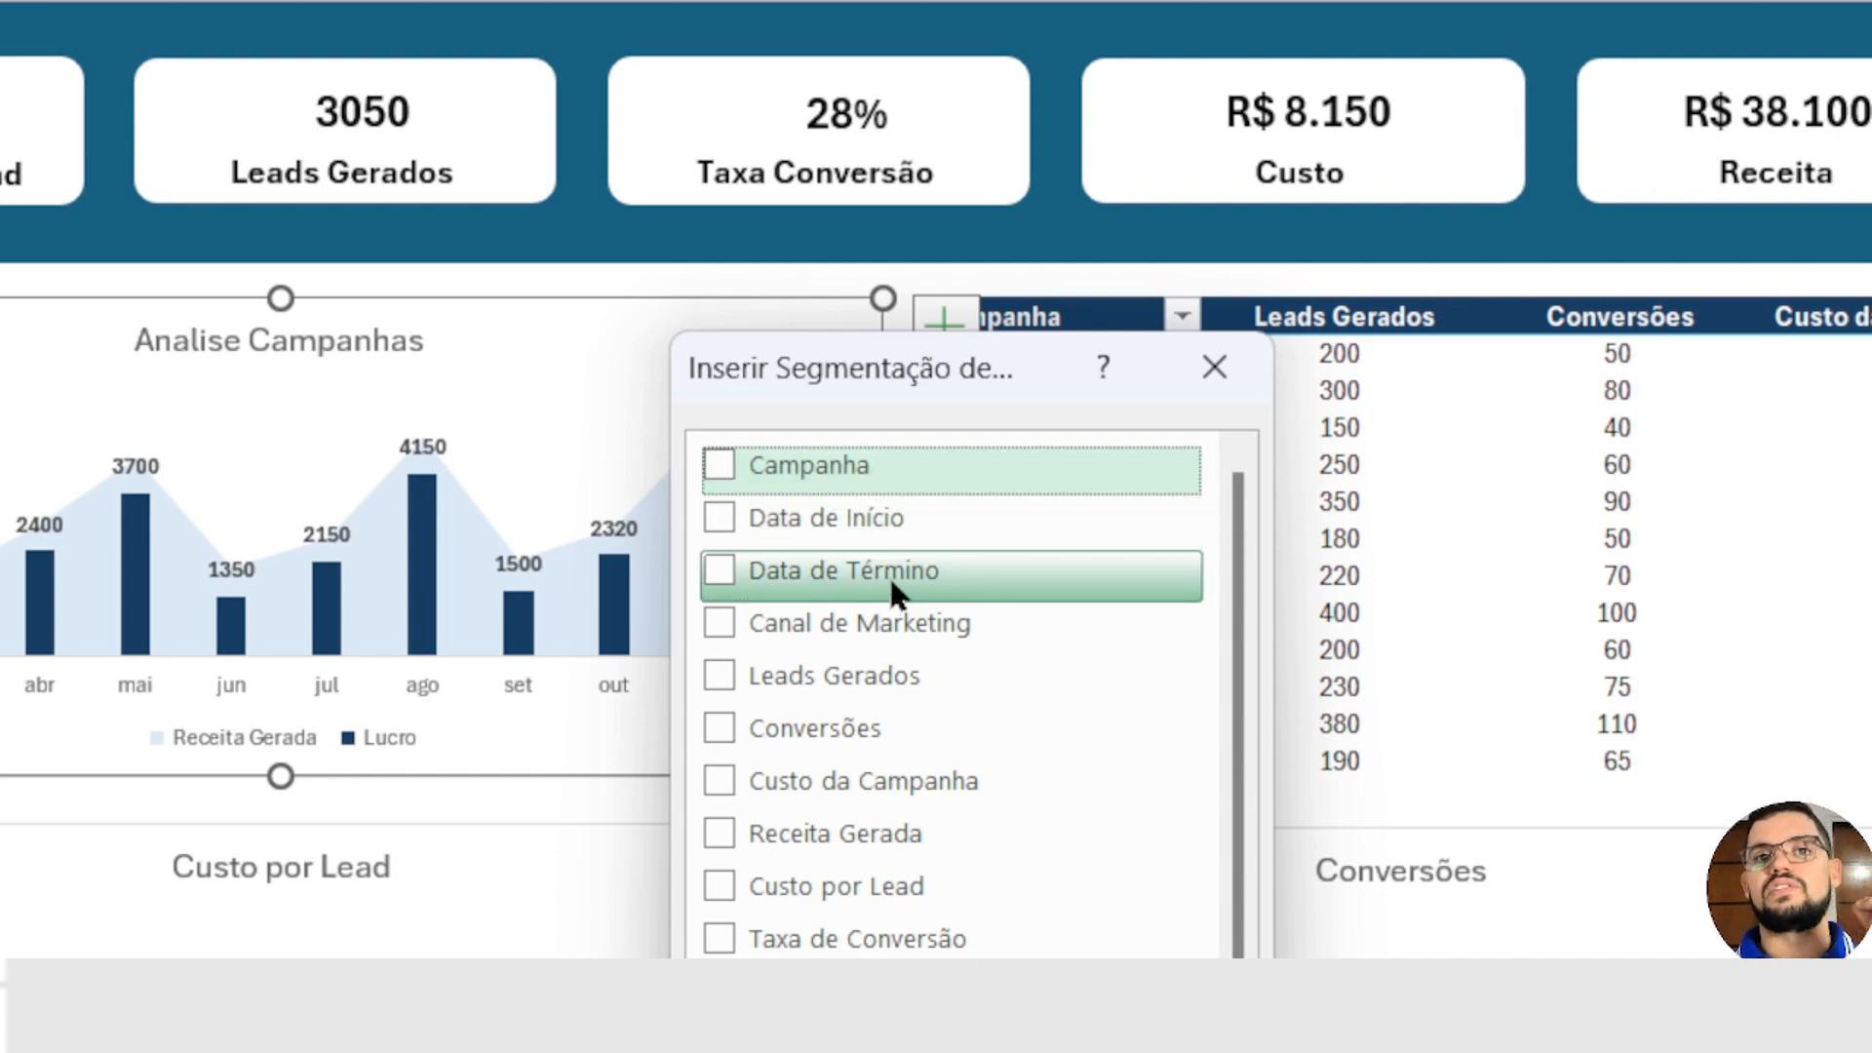
pyautogui.click(719, 629)
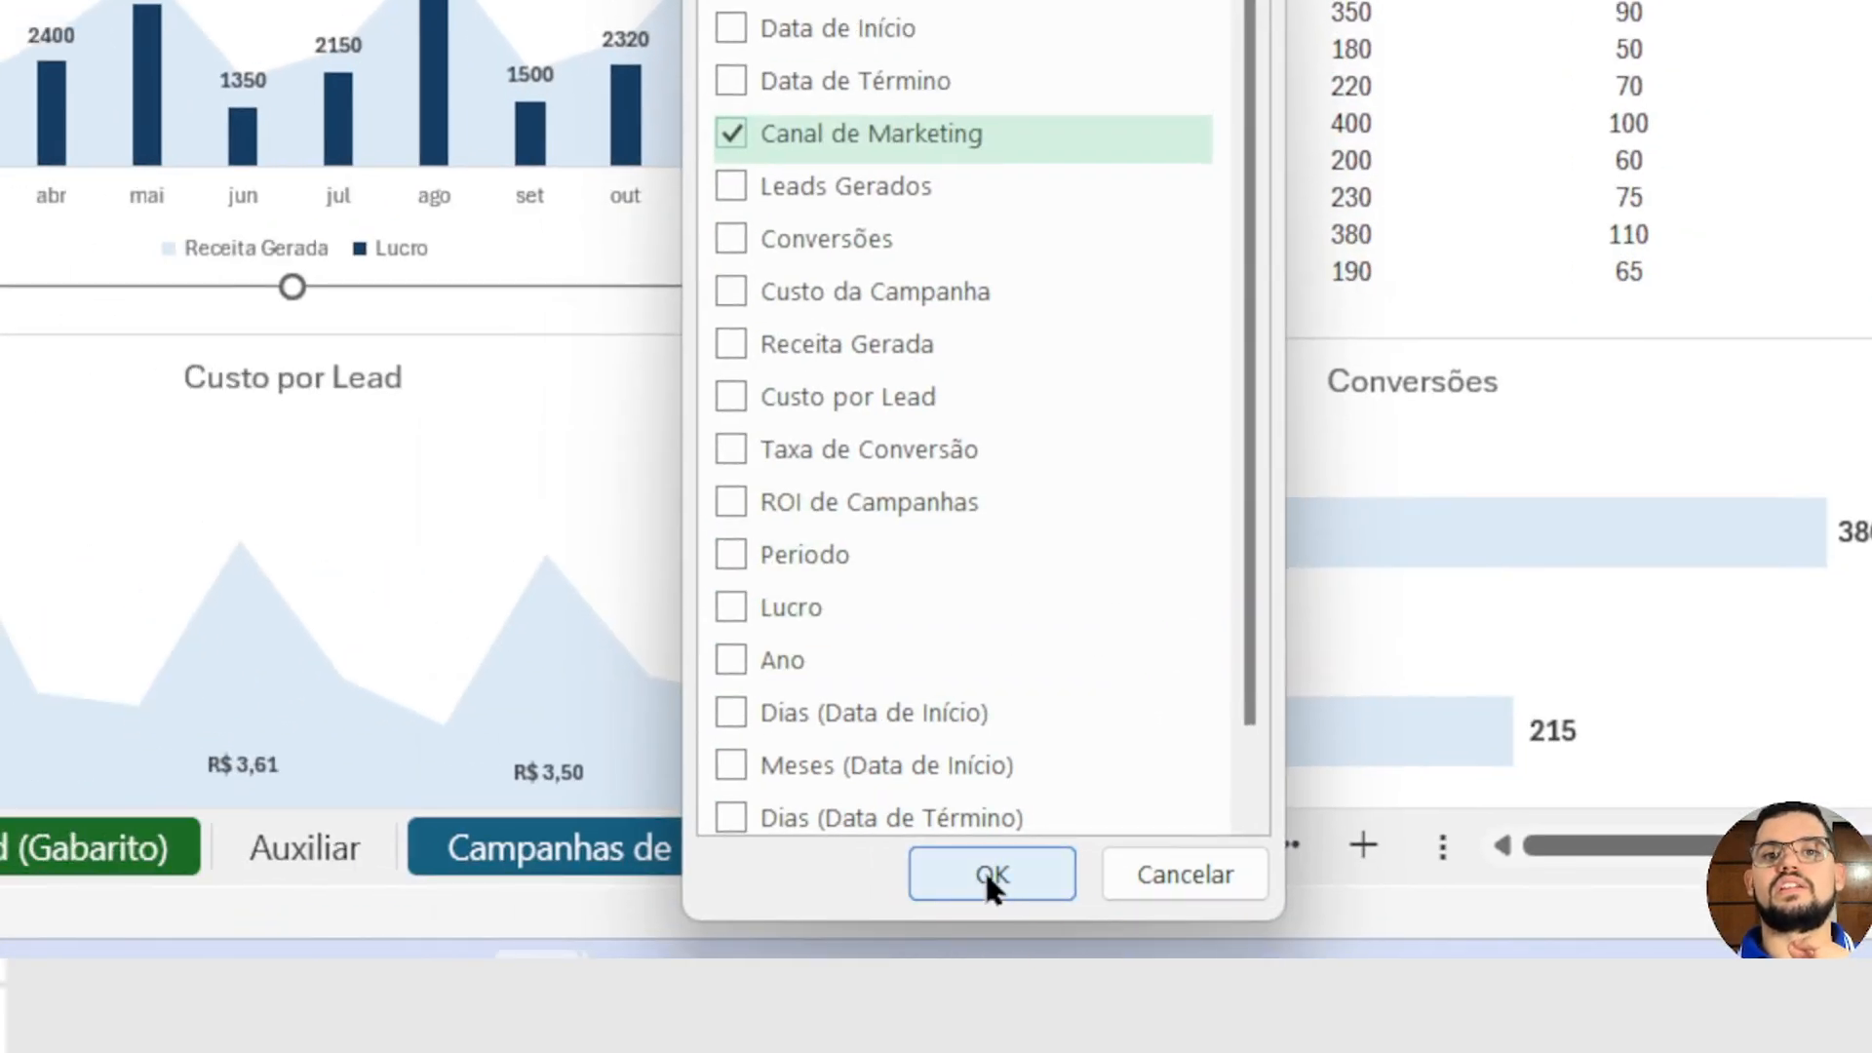
pyautogui.click(1000, 870)
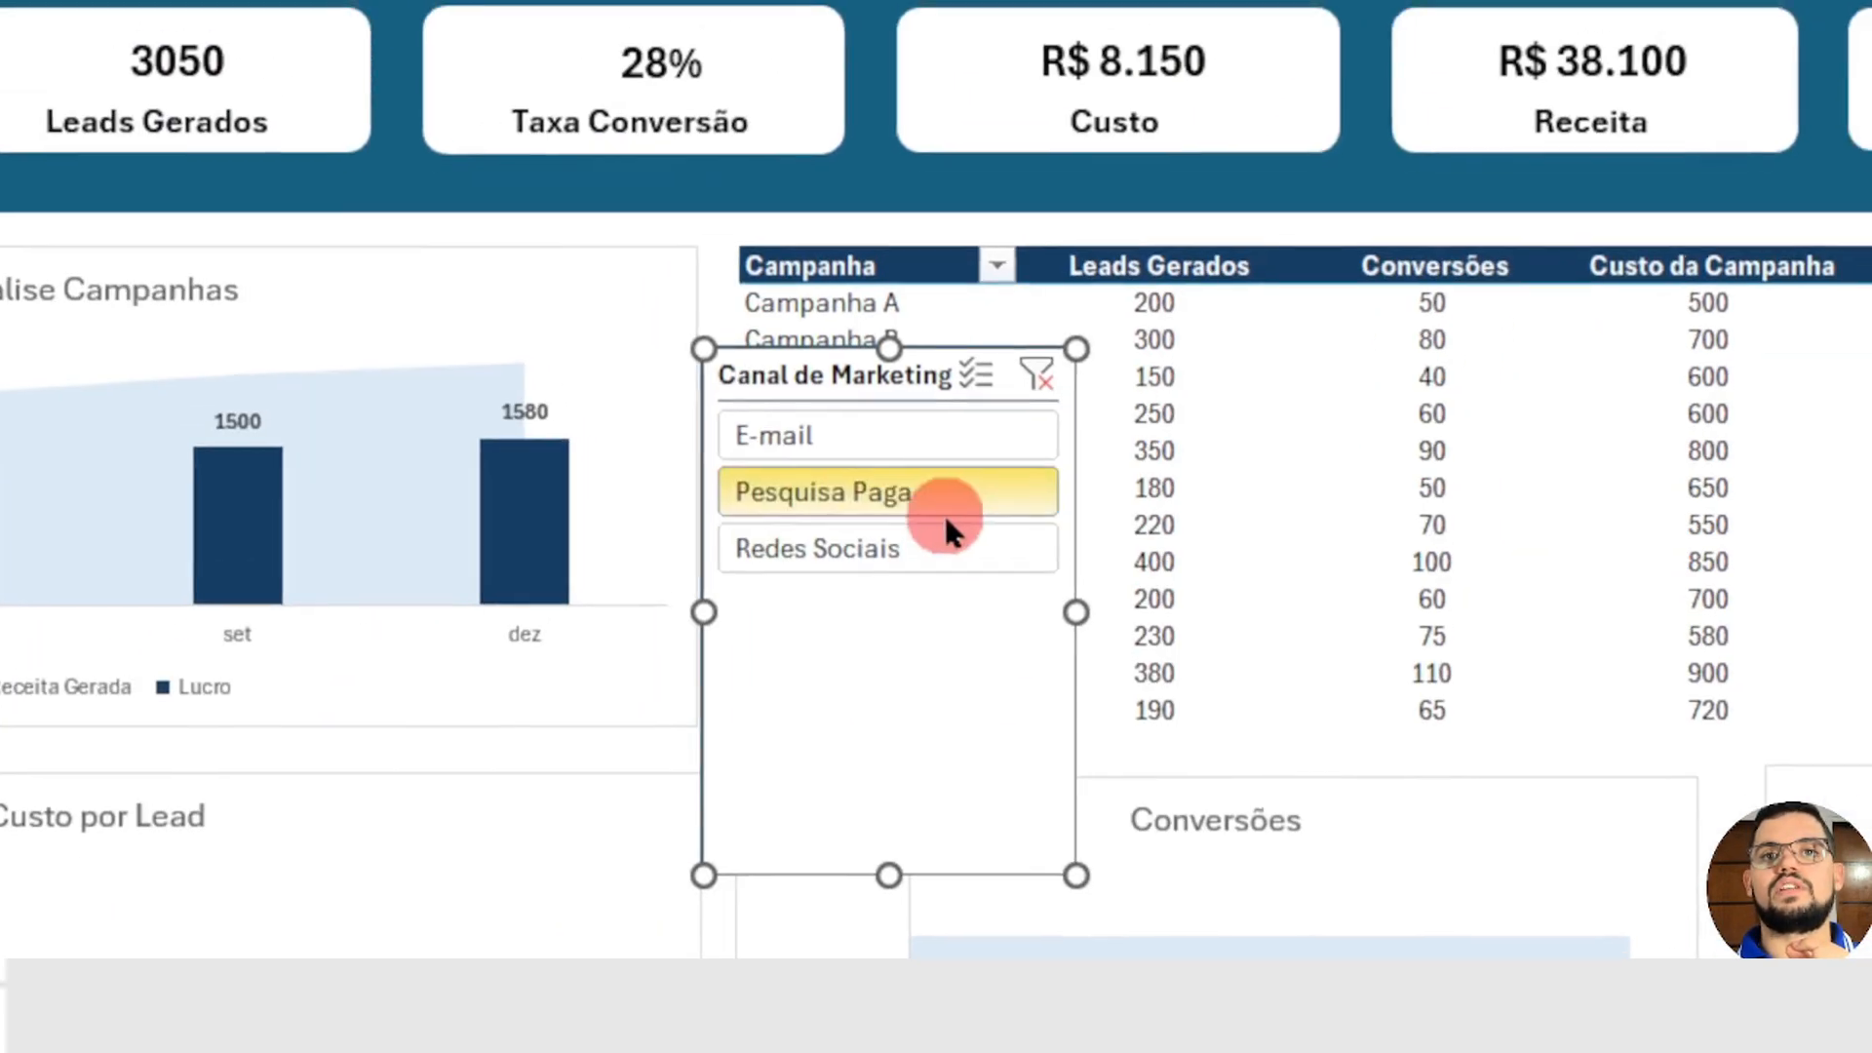
# Step: Filter the Analise Campanhas chart to E-mail with the slicer and move the slicer onto the blue sidebar
pyautogui.click(1032, 388)
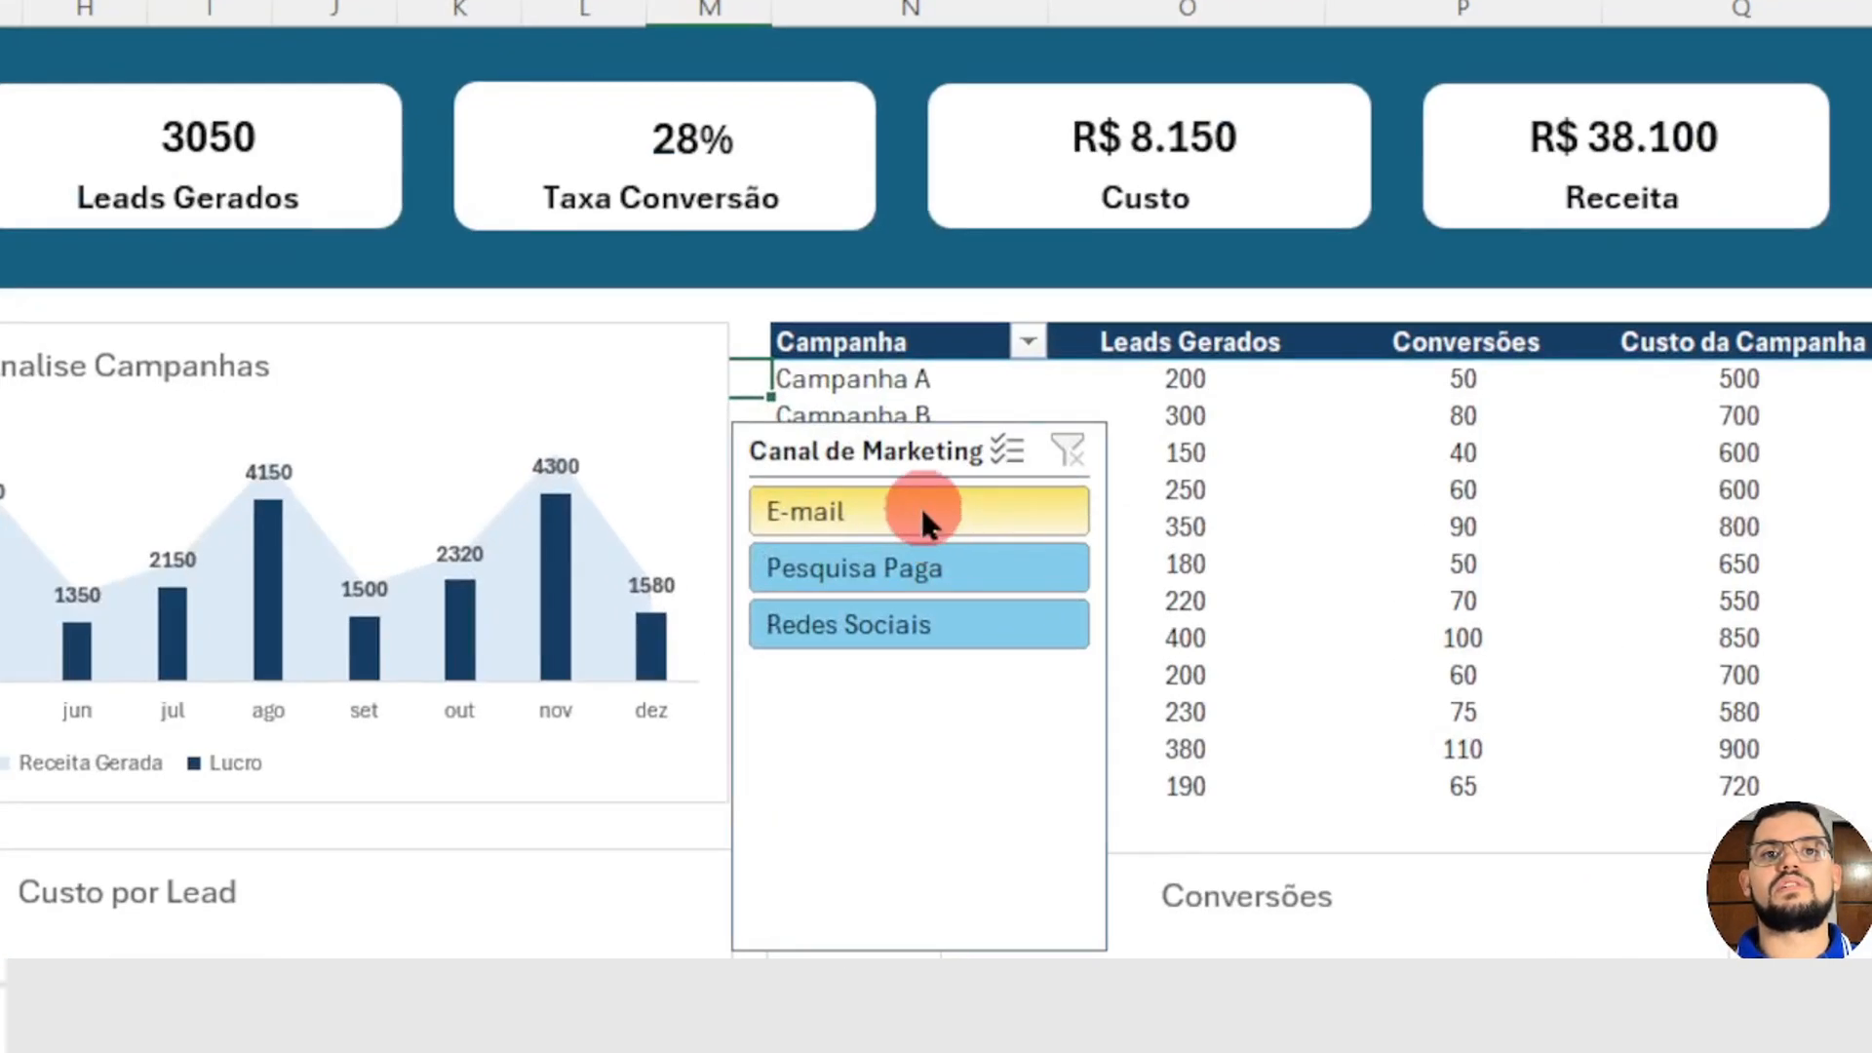
pyautogui.click(954, 529)
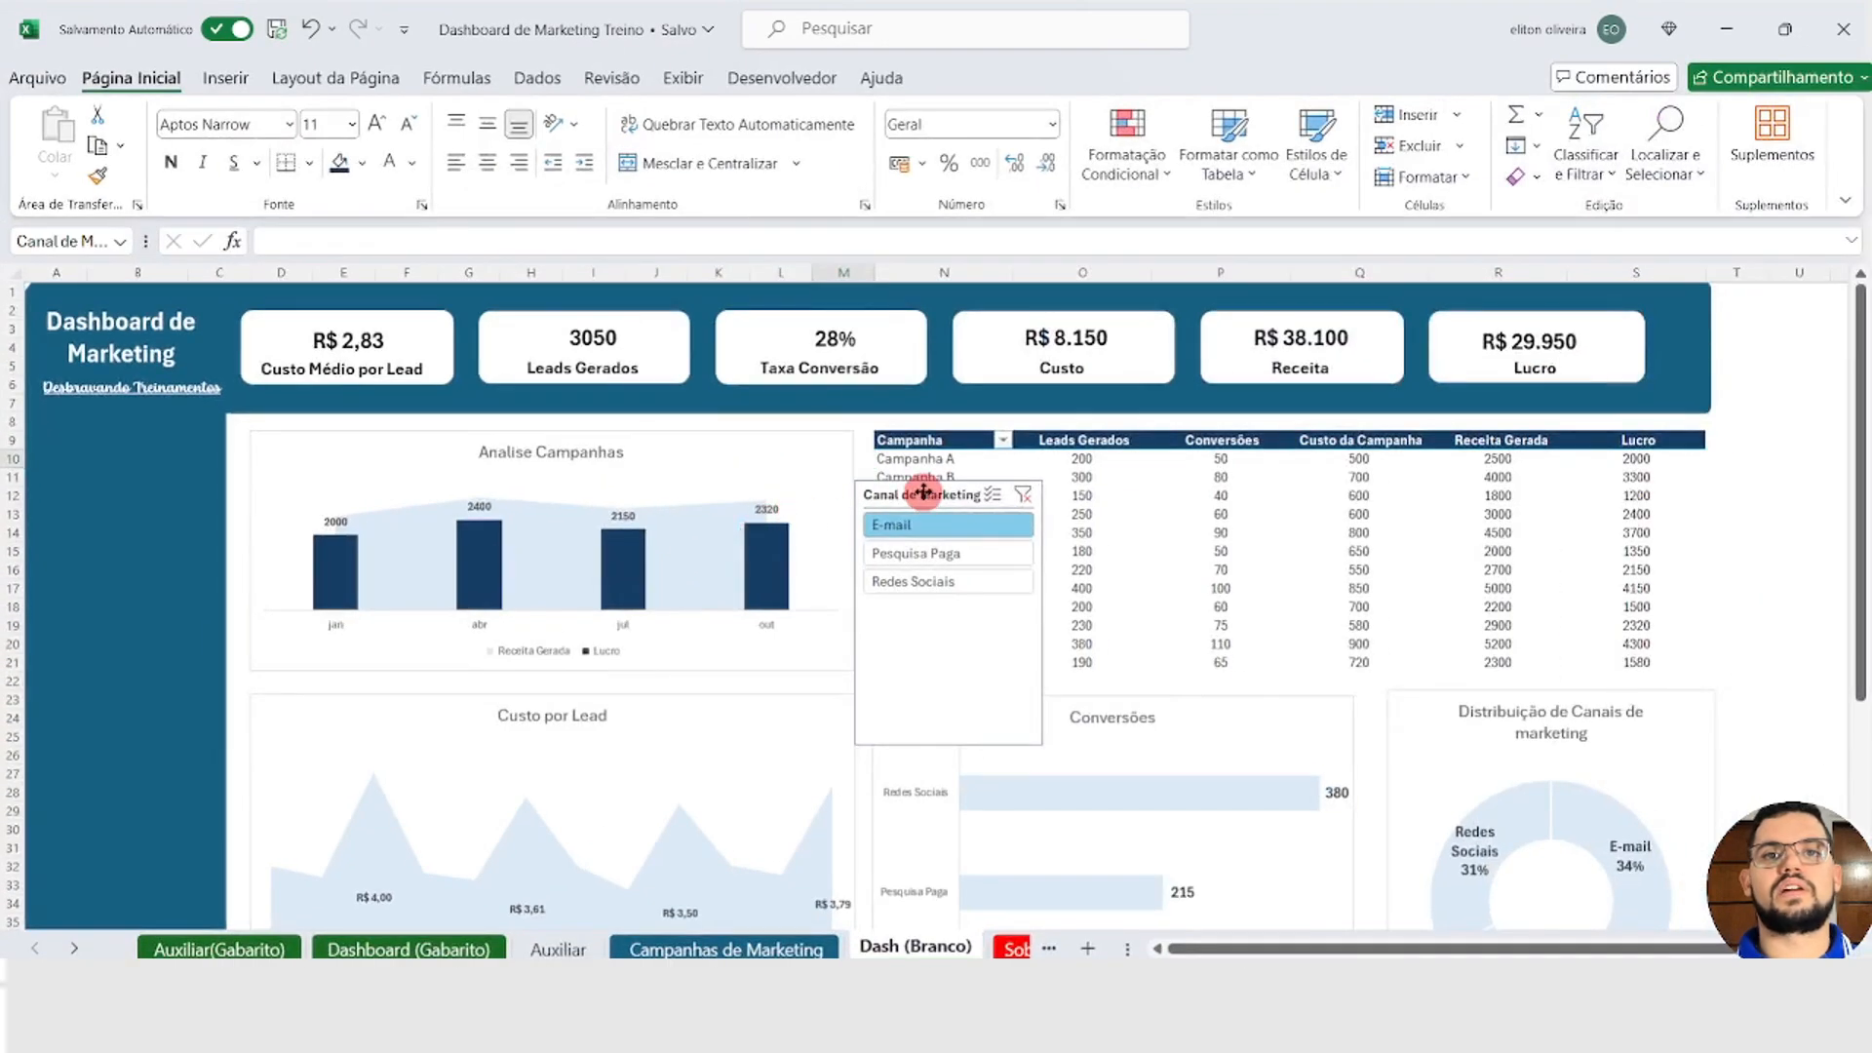
pyautogui.moveTo(923, 492); pyautogui.dragTo(163, 470)
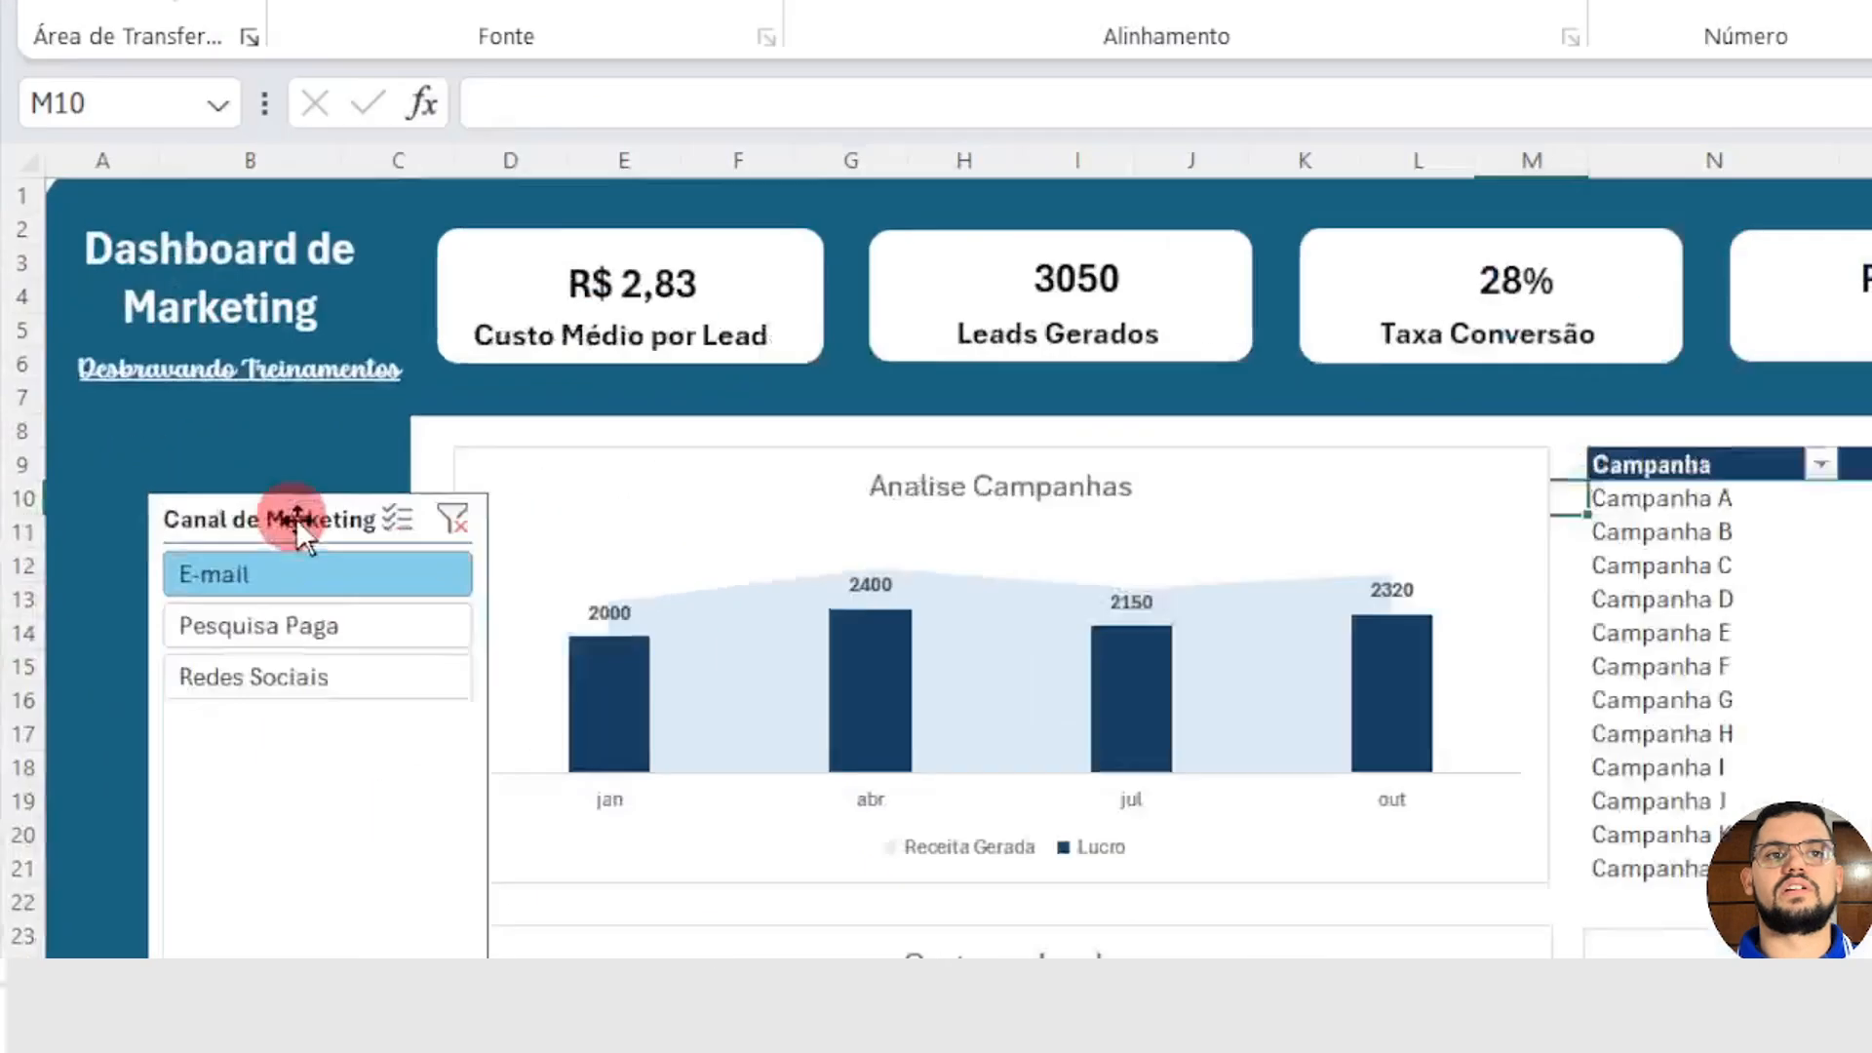
# Step: Try the slicer with Pesquisa Paga and Redes Sociais in turn and clear its filter
pyautogui.click(342, 622)
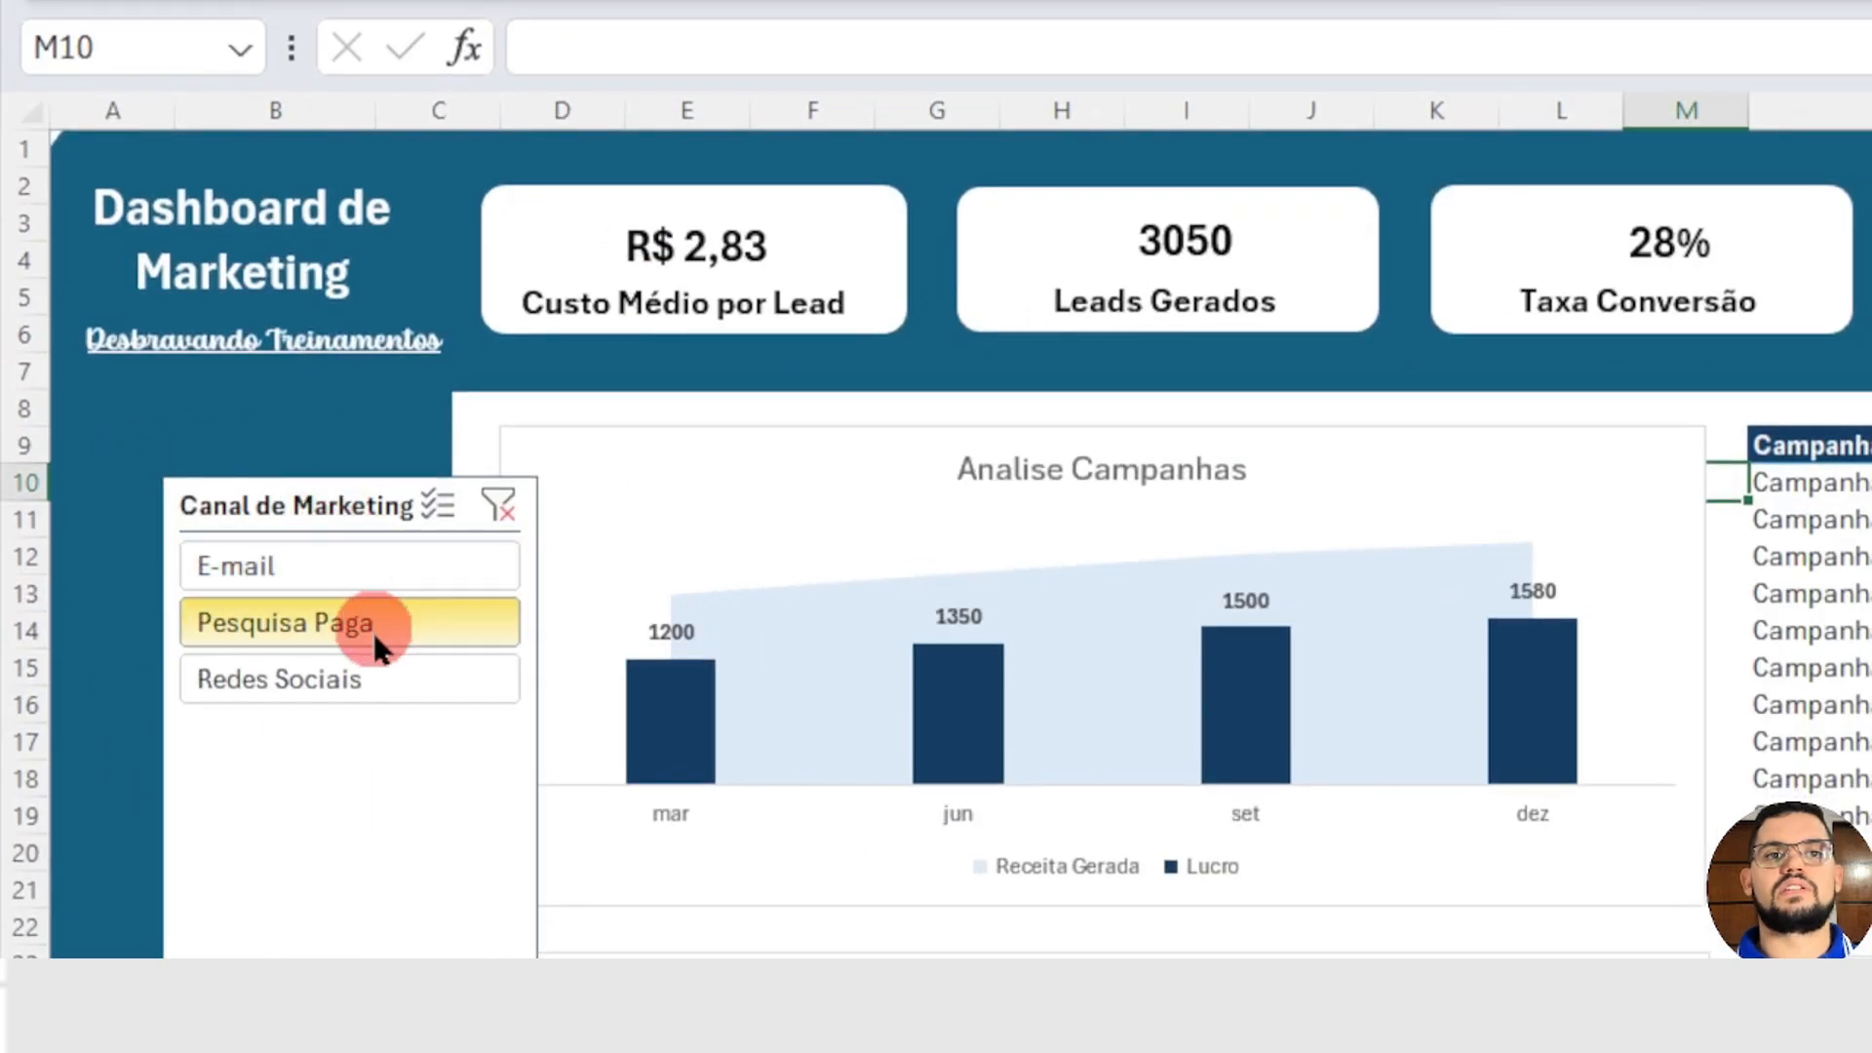
pyautogui.click(373, 683)
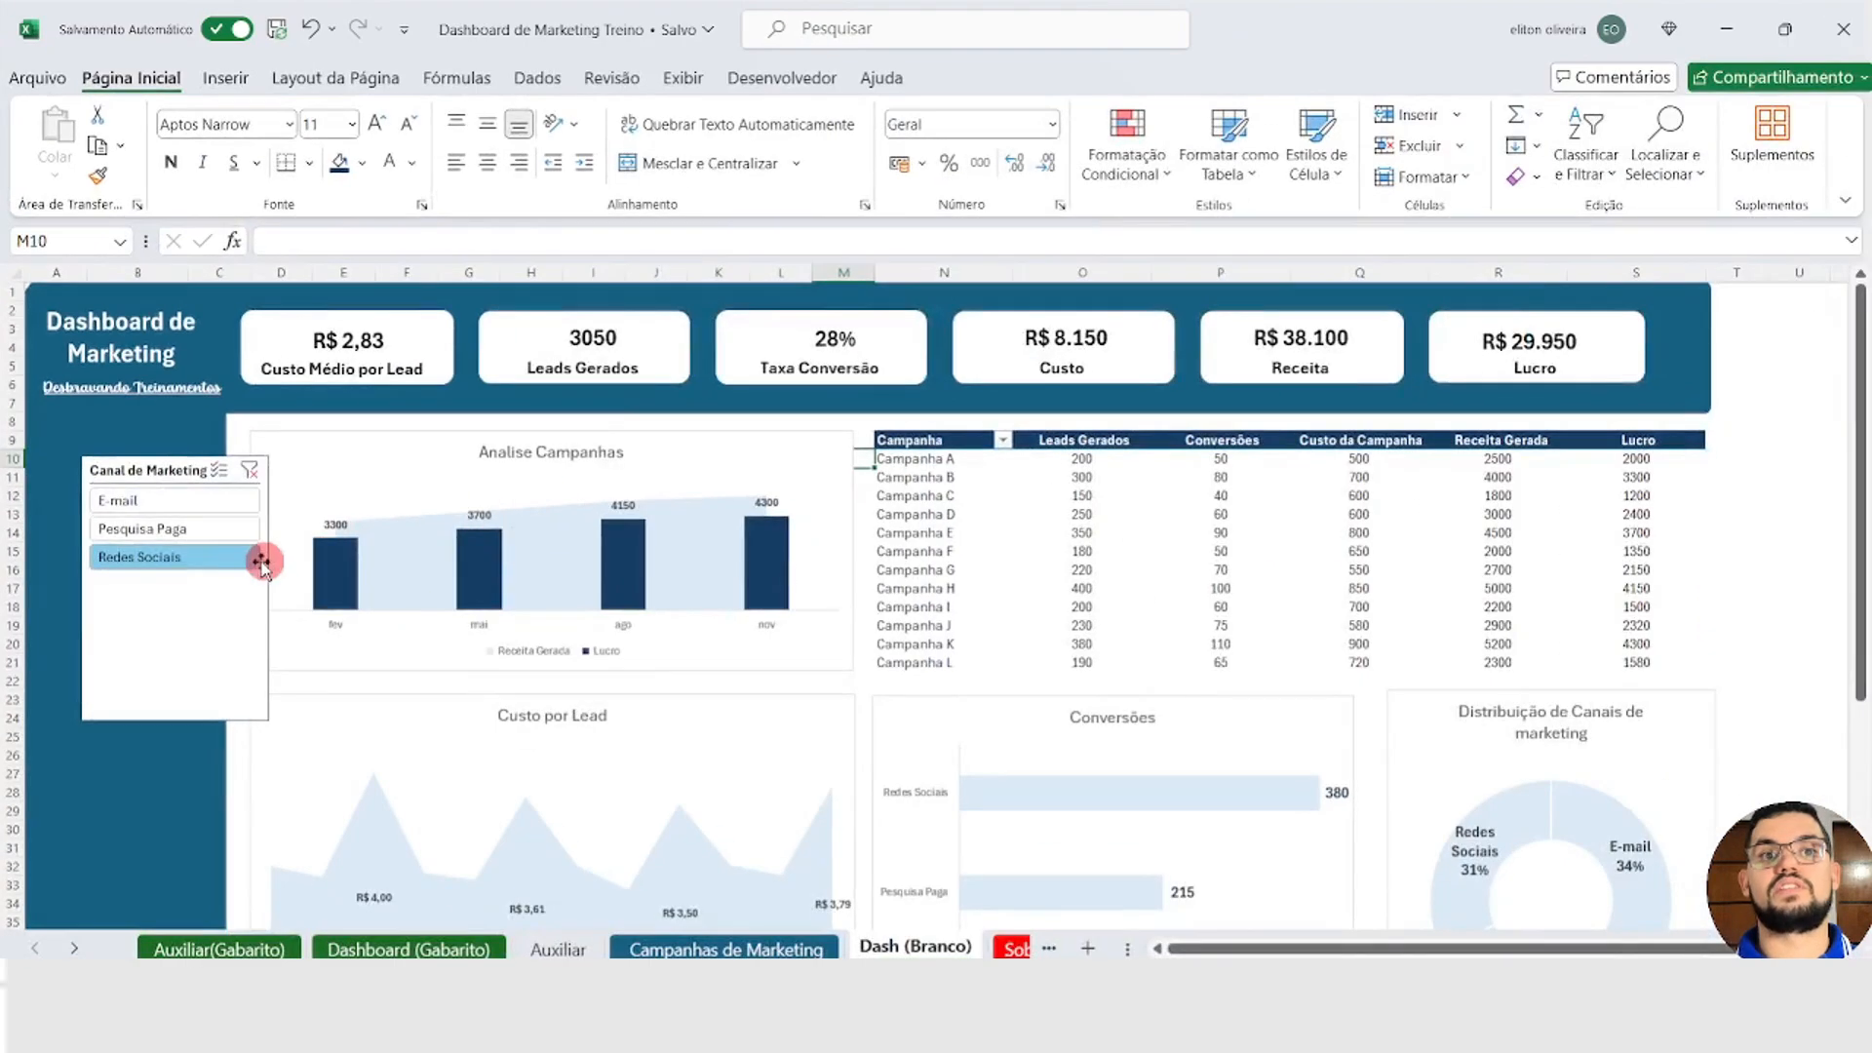
pyautogui.click(216, 527)
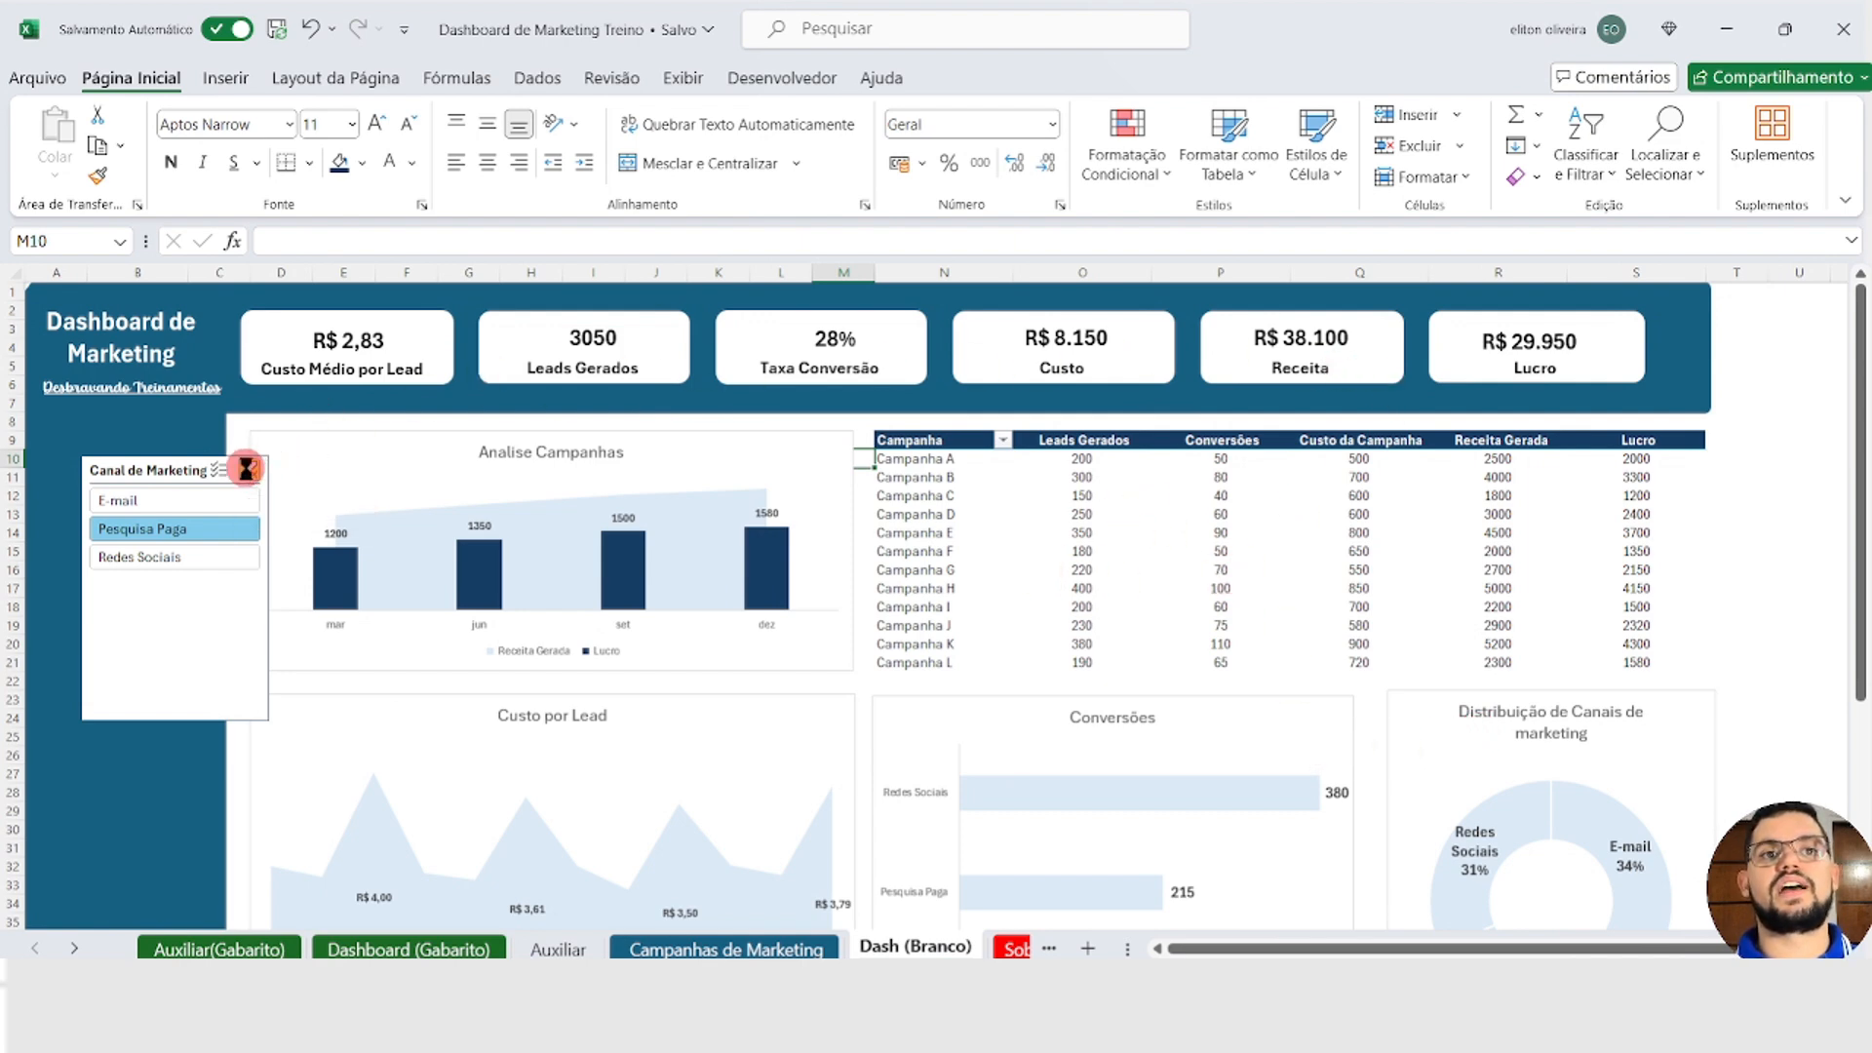
pyautogui.click(246, 472)
# Step: Place the Canal de Marketing slicer in the blue sidebar below the dashboard title and shorten it to fit its three options
pyautogui.moveTo(166, 470); pyautogui.dragTo(111, 436)
pyautogui.click(106, 587)
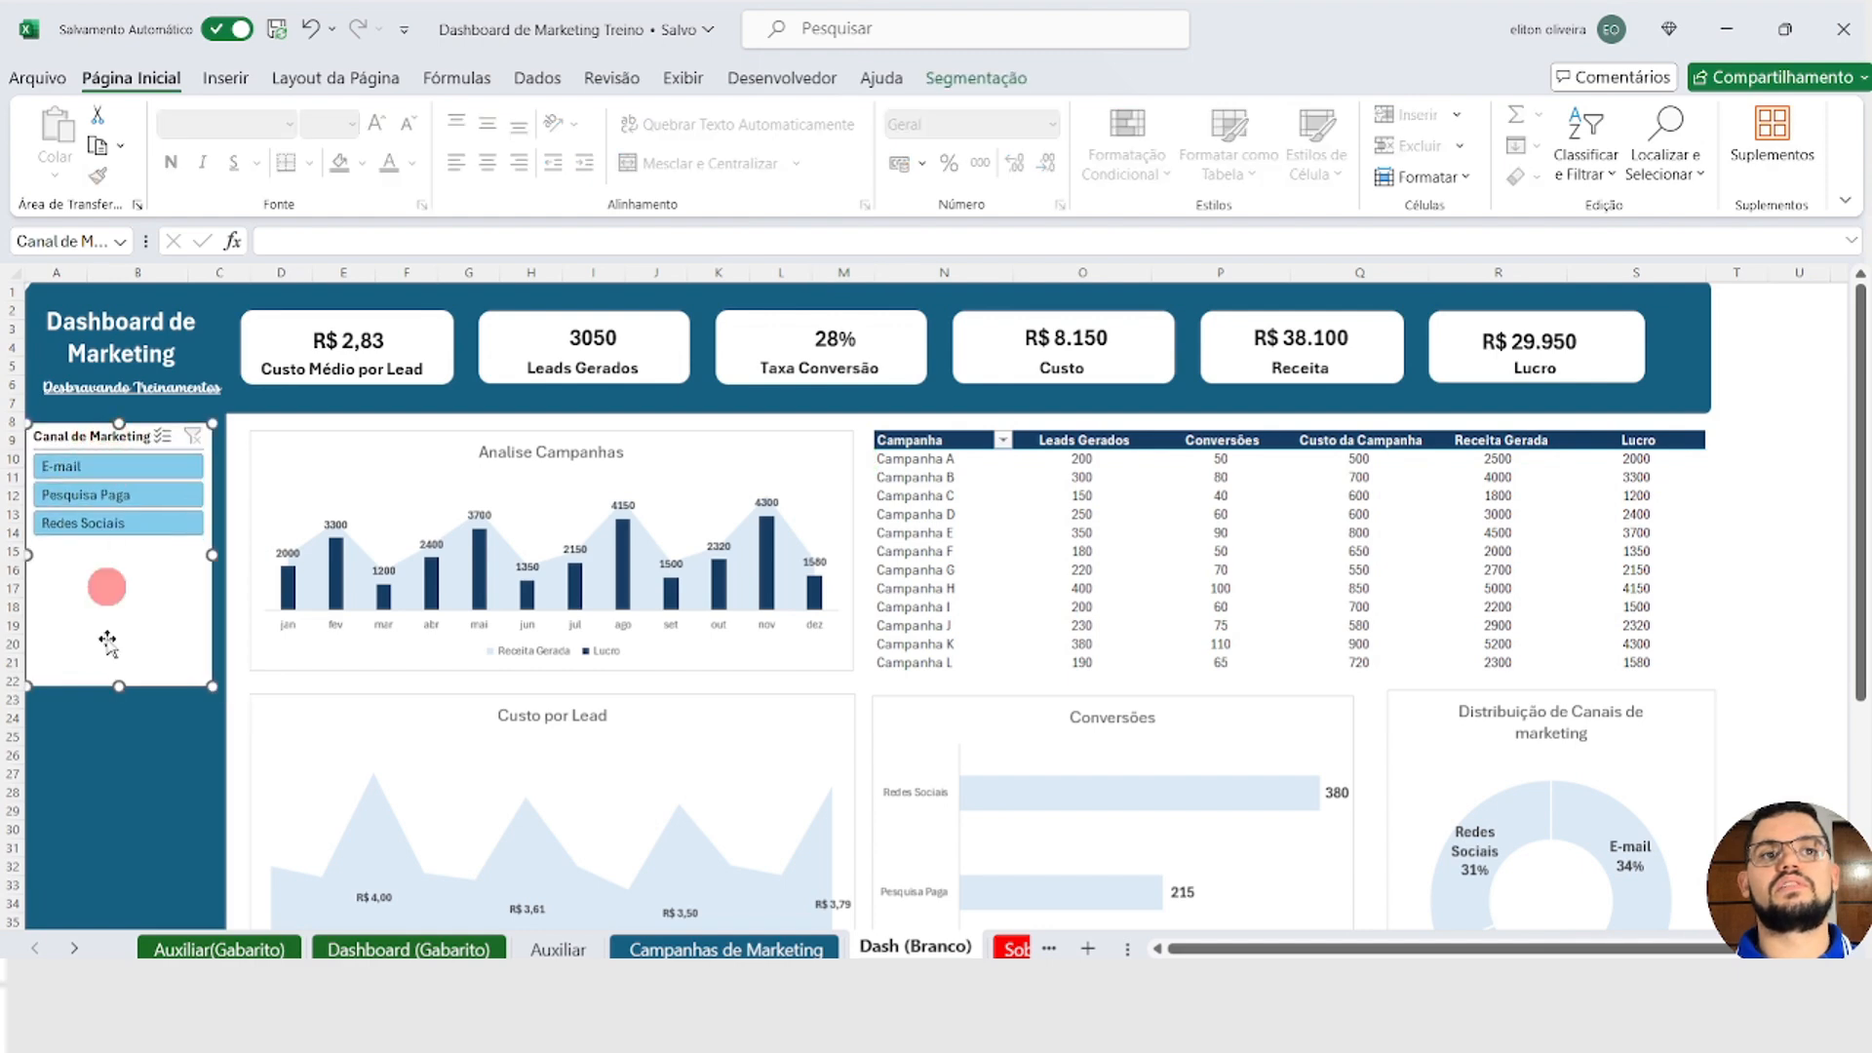
pyautogui.moveTo(117, 688); pyautogui.dragTo(116, 549)
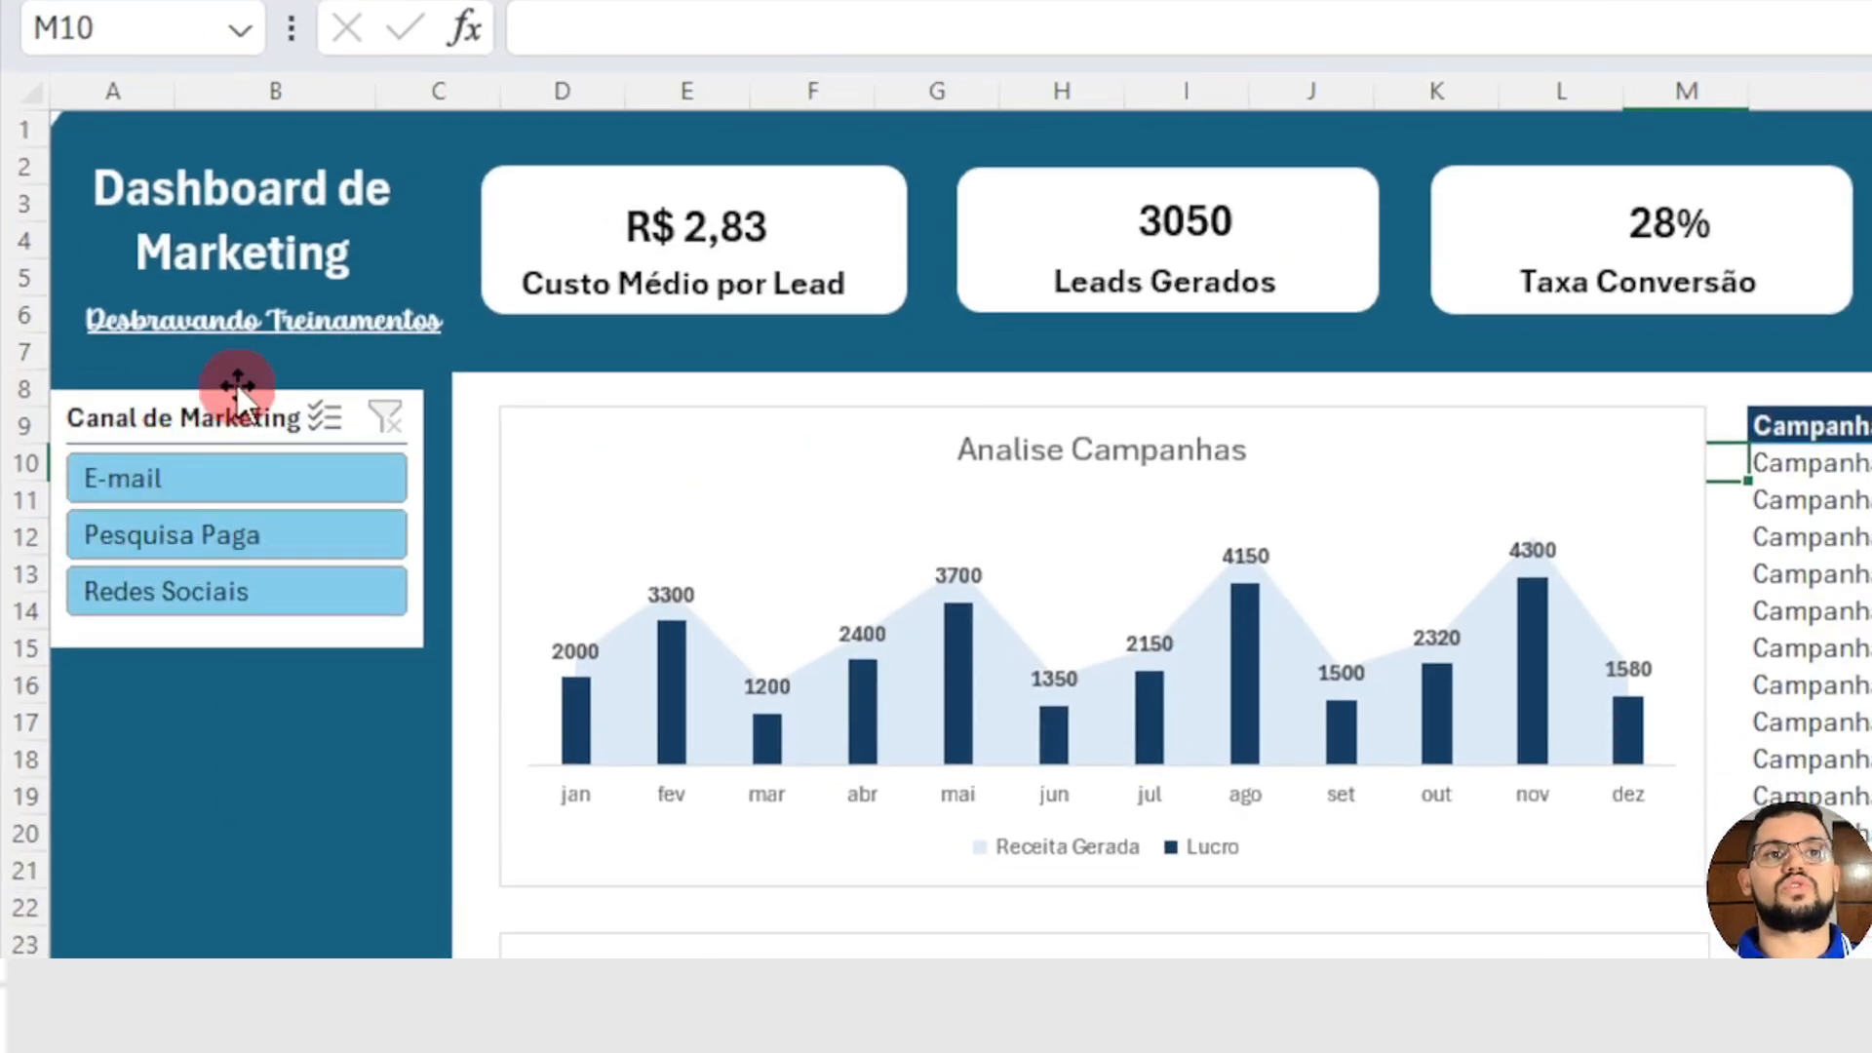
# Step: Open the report connections of the Canal de Marketing slicer and enlarge the dialog to show more PivotTables
pyautogui.click(117, 418)
pyautogui.click(200, 417)
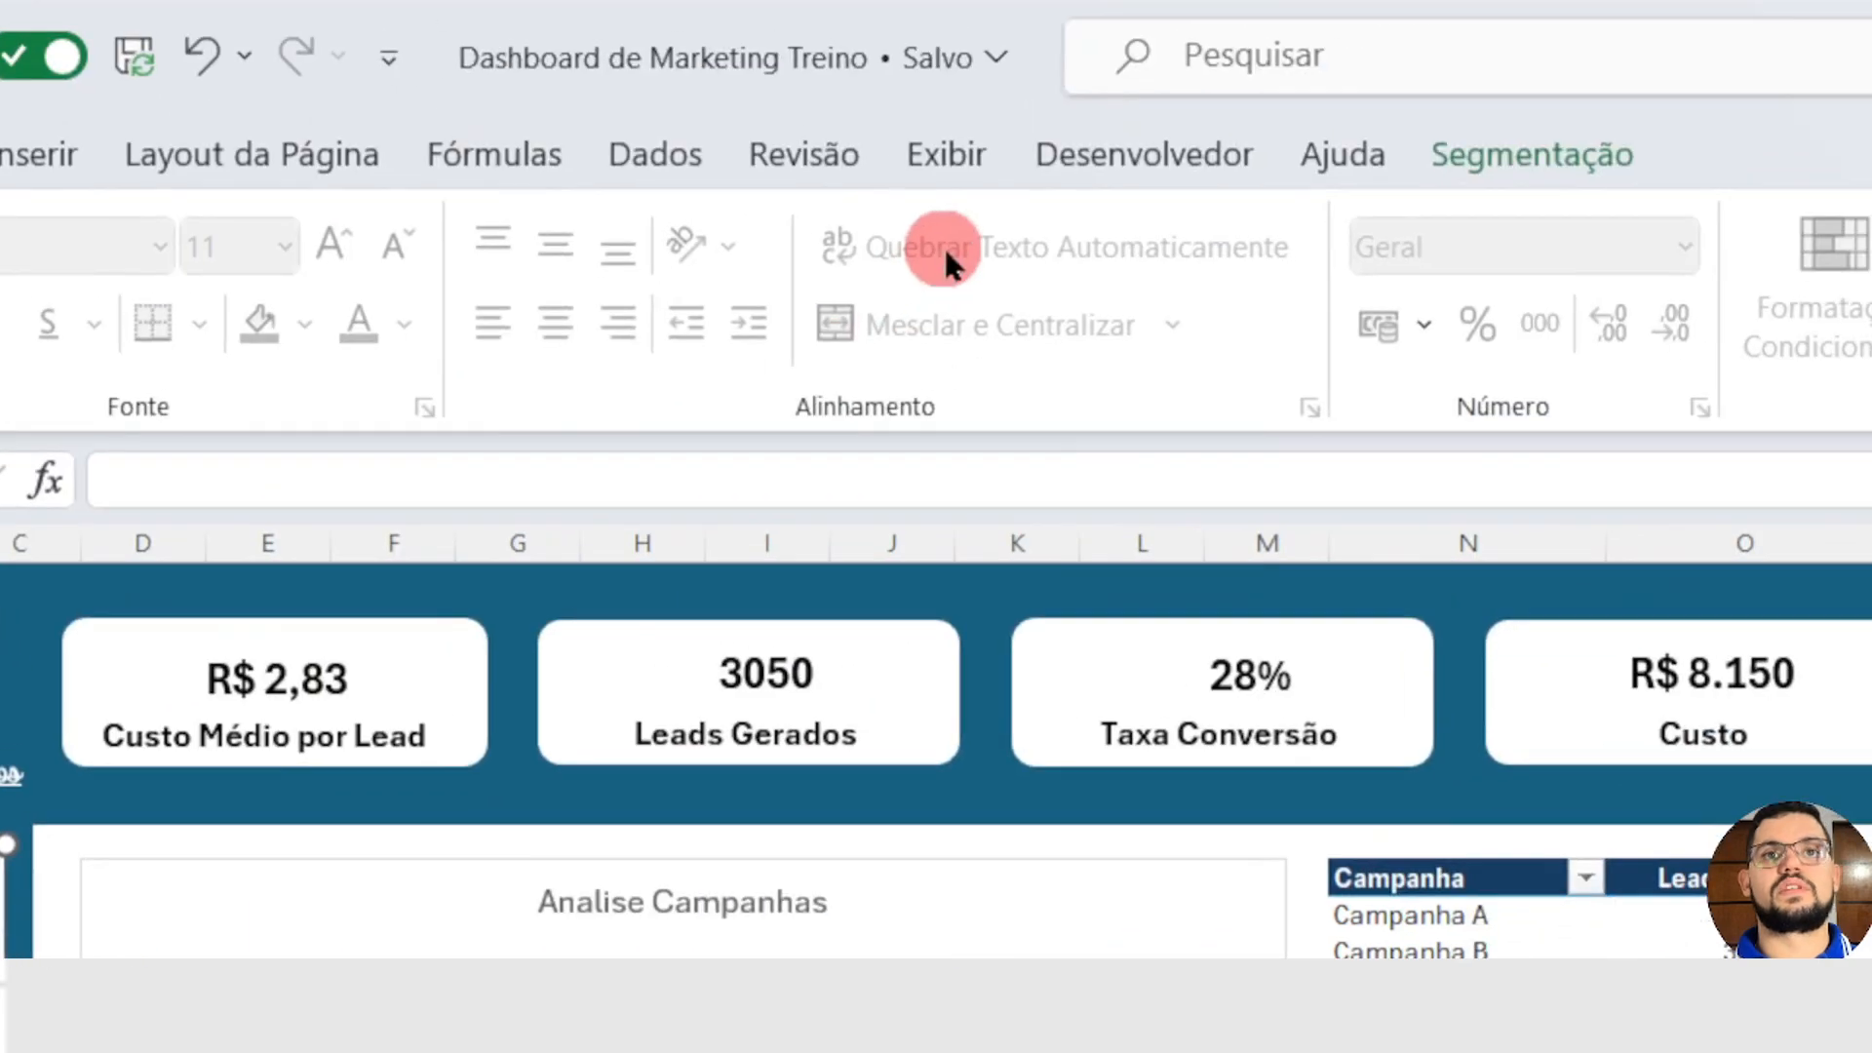
pyautogui.click(1531, 160)
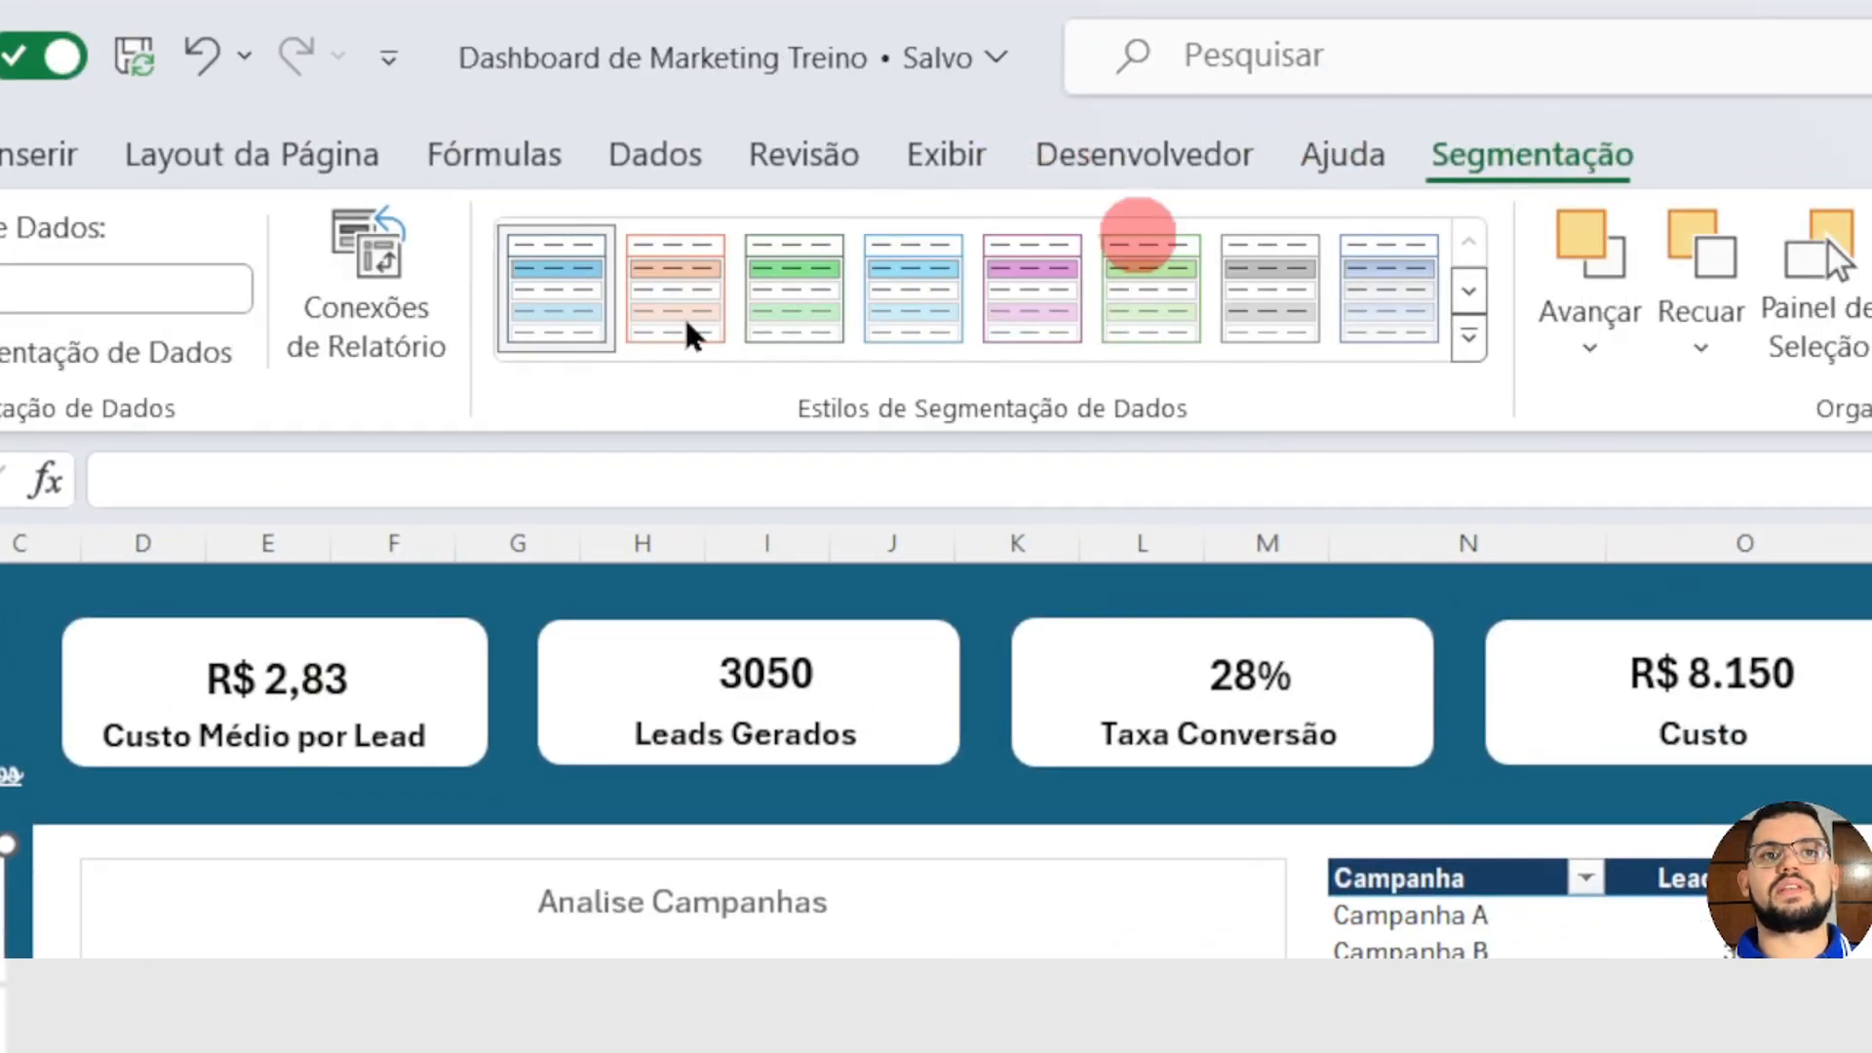
pyautogui.click(774, 261)
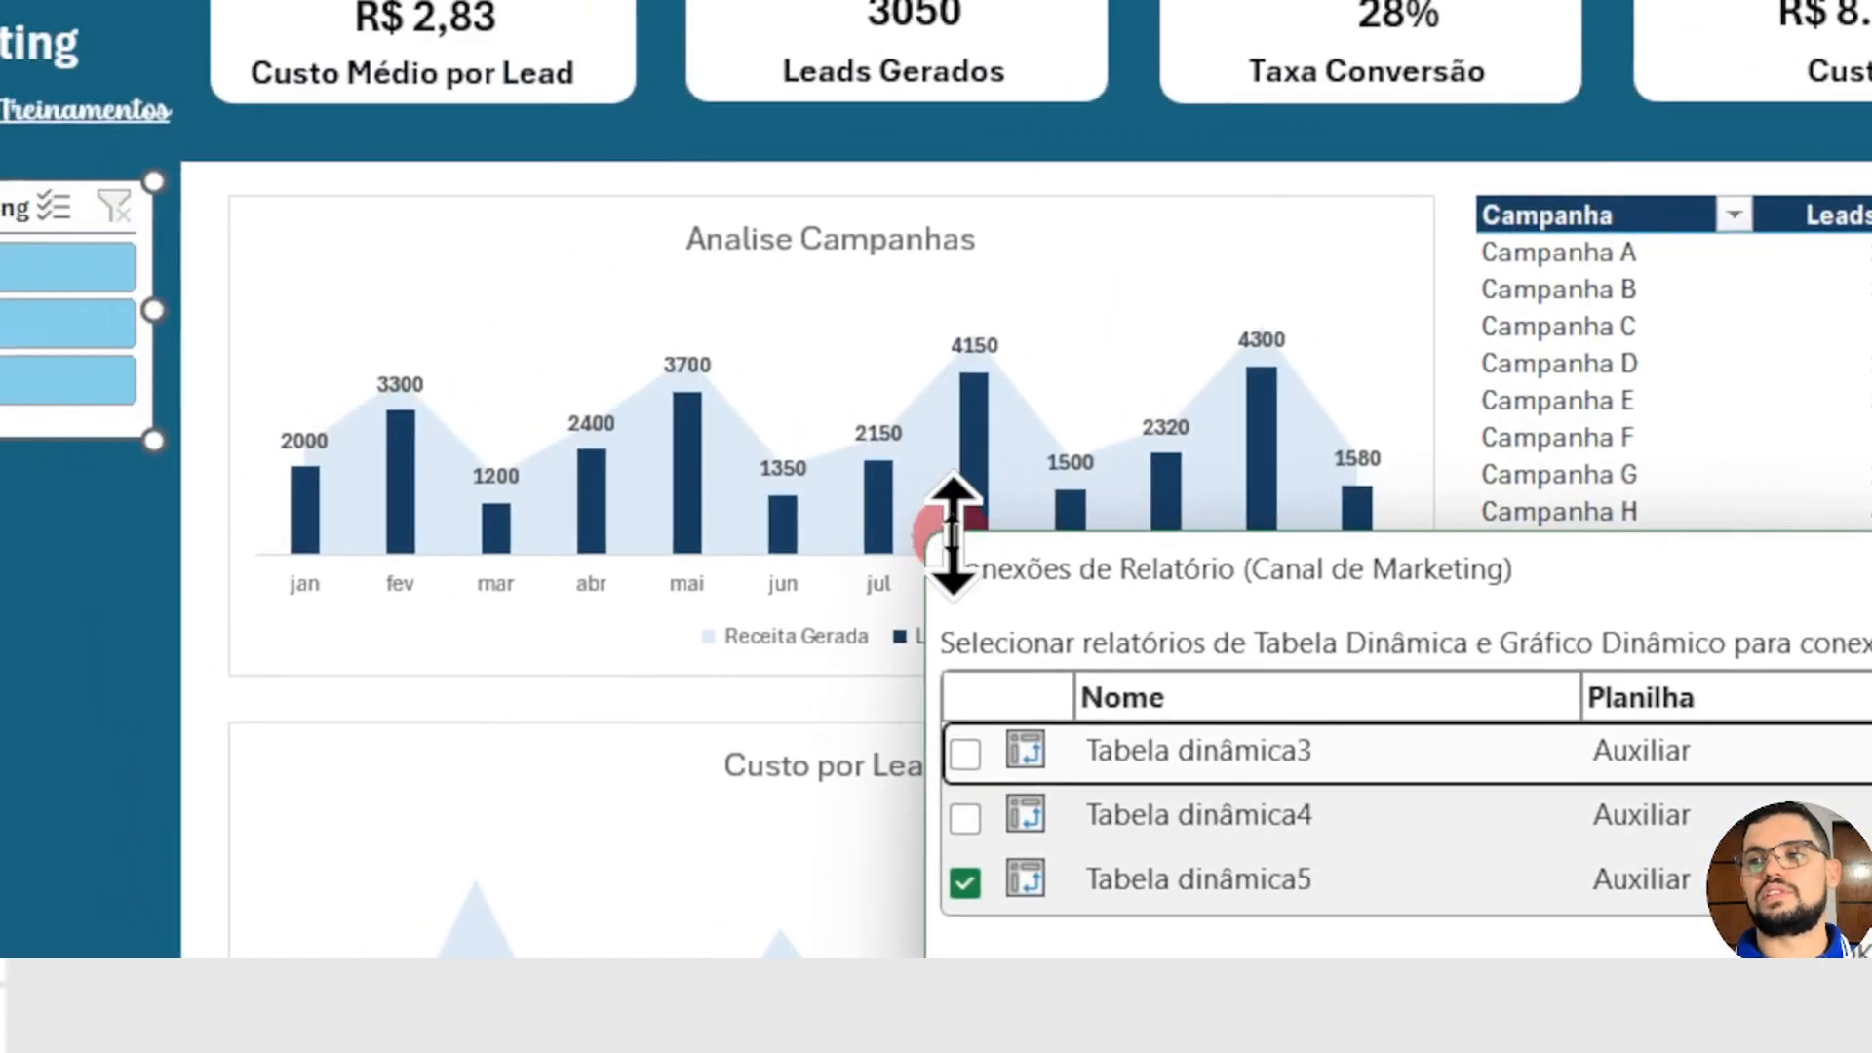
pyautogui.moveTo(938, 532)
pyautogui.mouseDown()
pyautogui.moveTo(782, 204)
pyautogui.moveTo(941, 542)
pyautogui.moveTo(934, 509)
pyautogui.mouseUp()
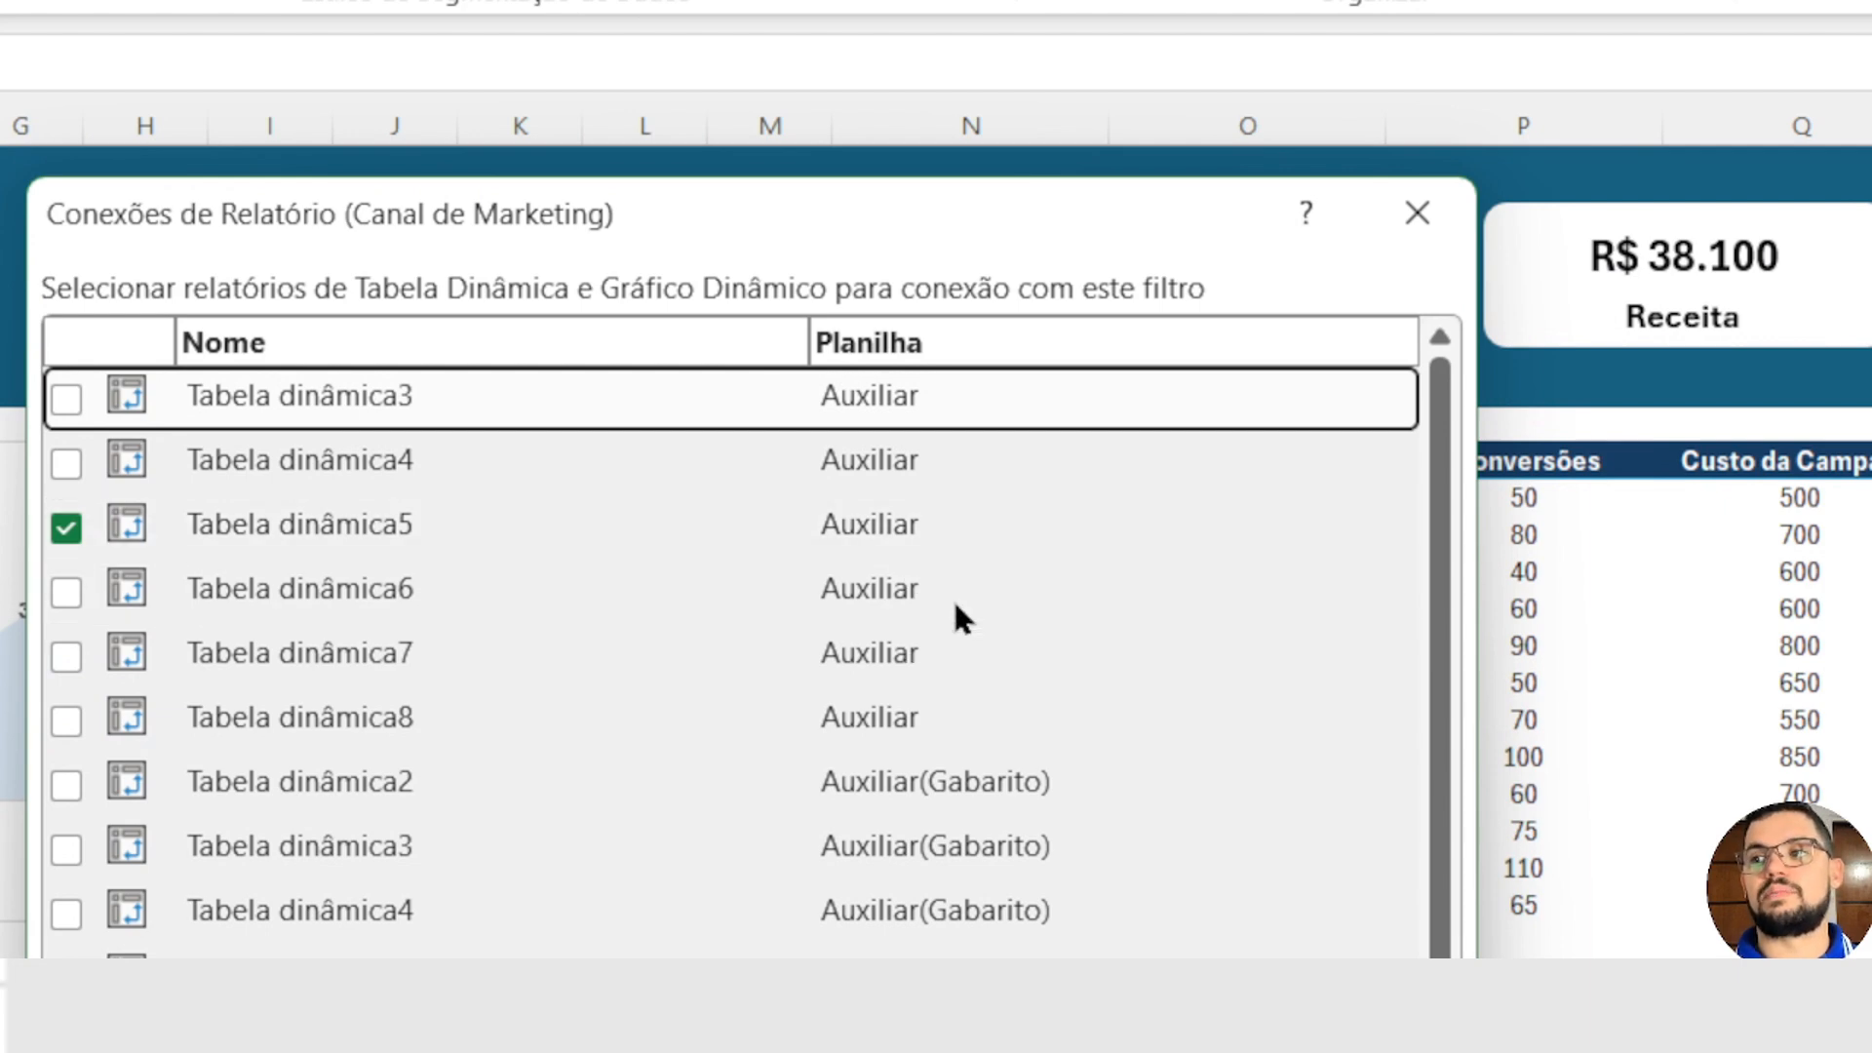
pyautogui.click(956, 847)
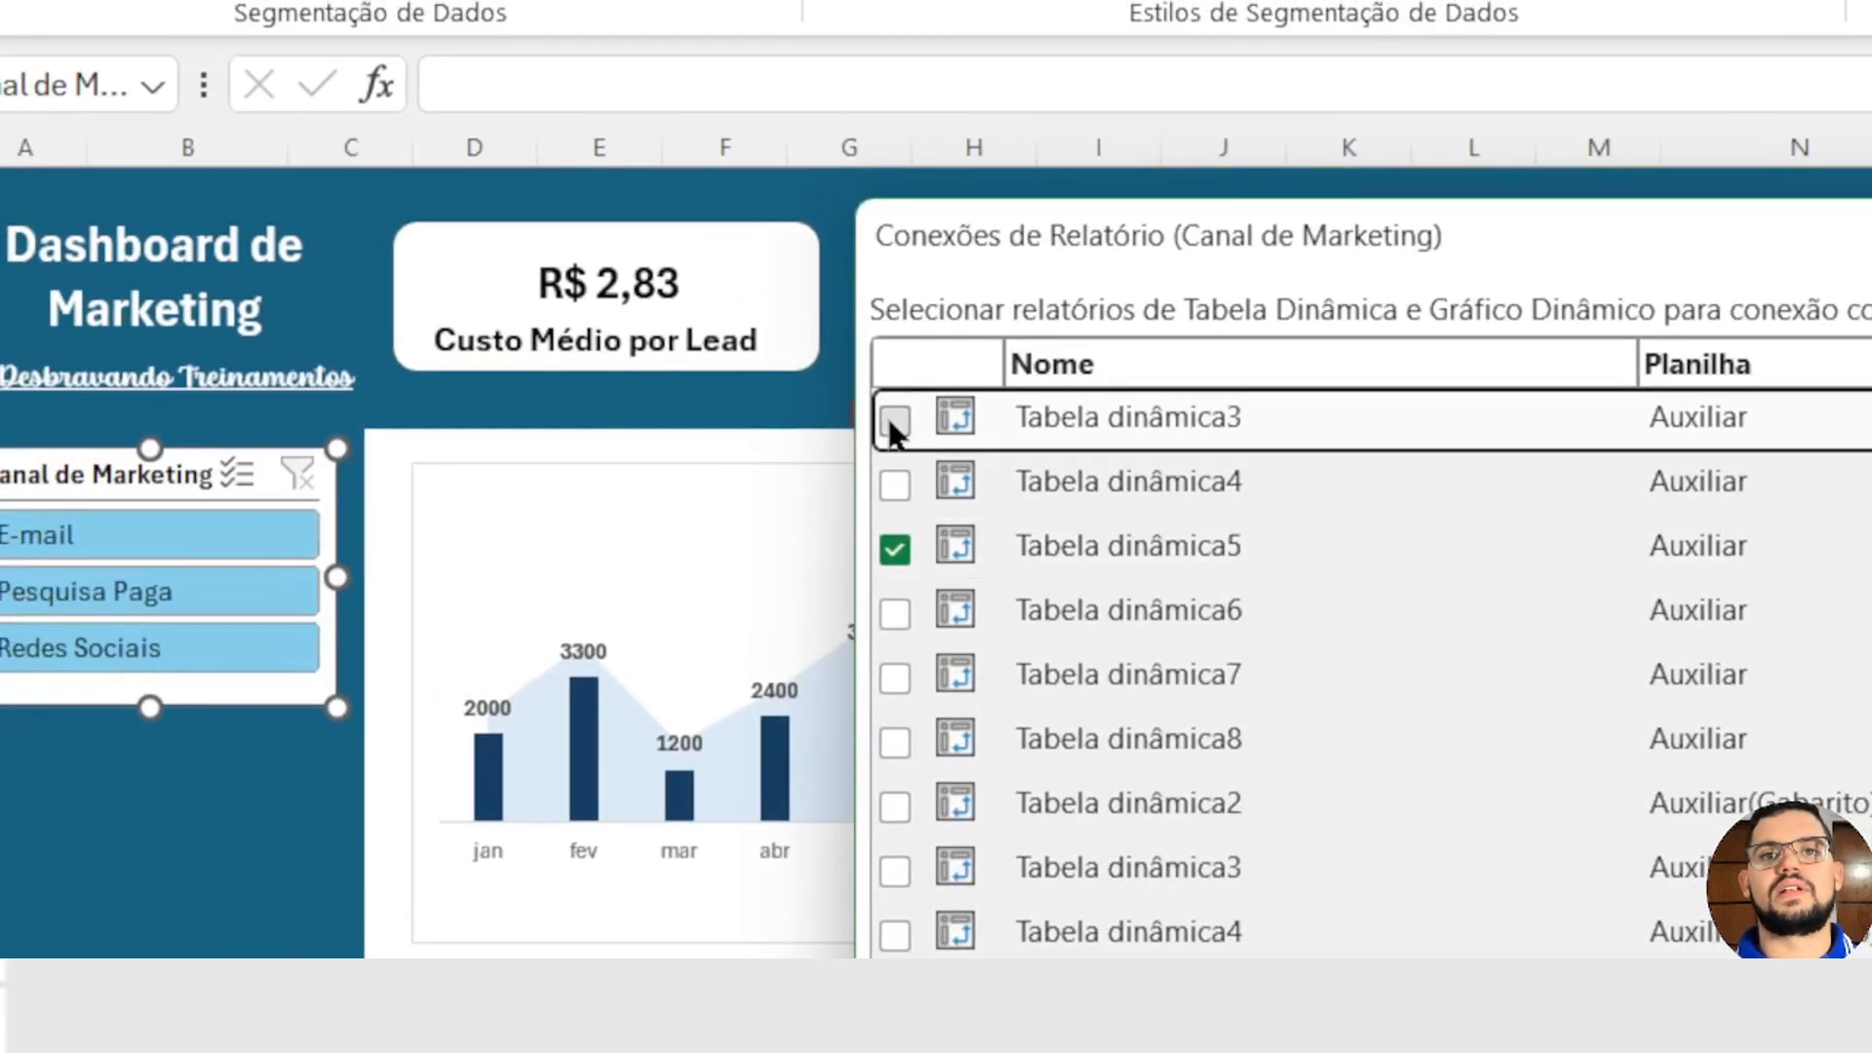
# Step: Connect the slicer also to Tabela dinâmica3, 4, 6, 7 and 8 on Auxiliar and to Tabela dinâmica9 on Dash (Branco)
pyautogui.click(894, 421)
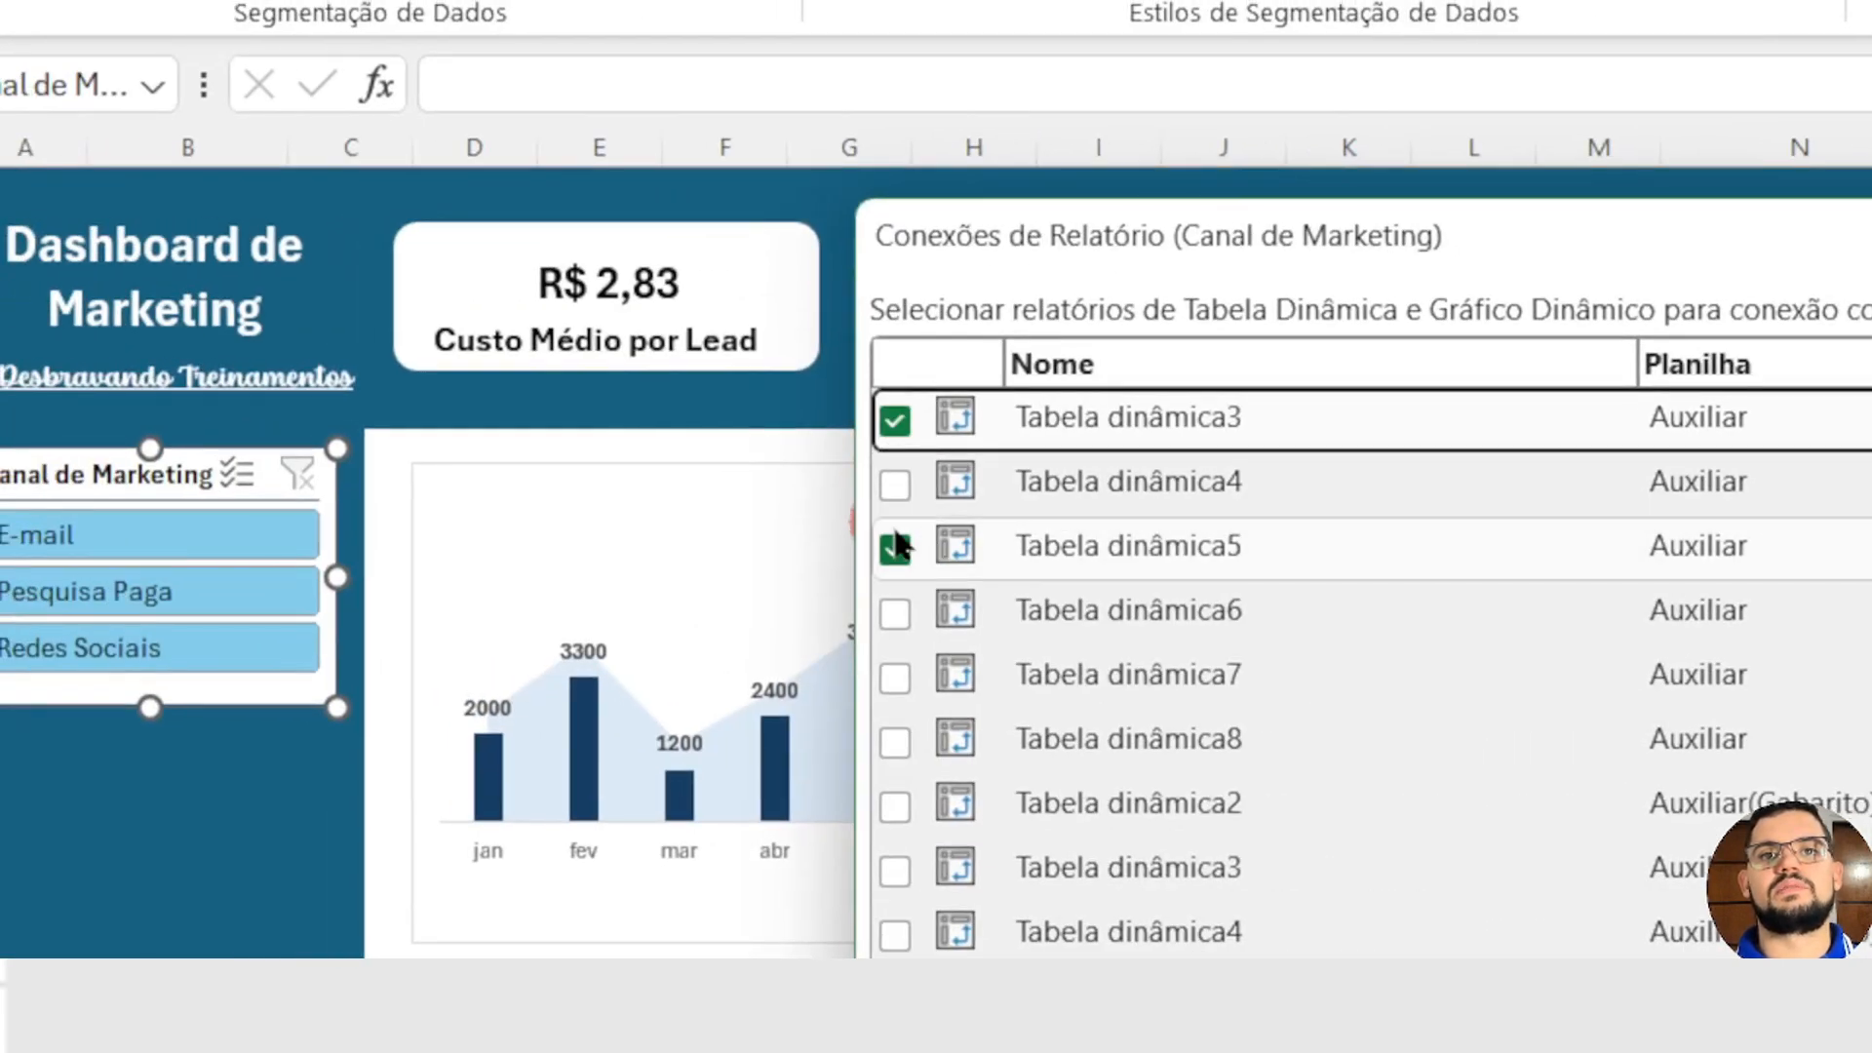
pyautogui.click(893, 483)
pyautogui.click(894, 613)
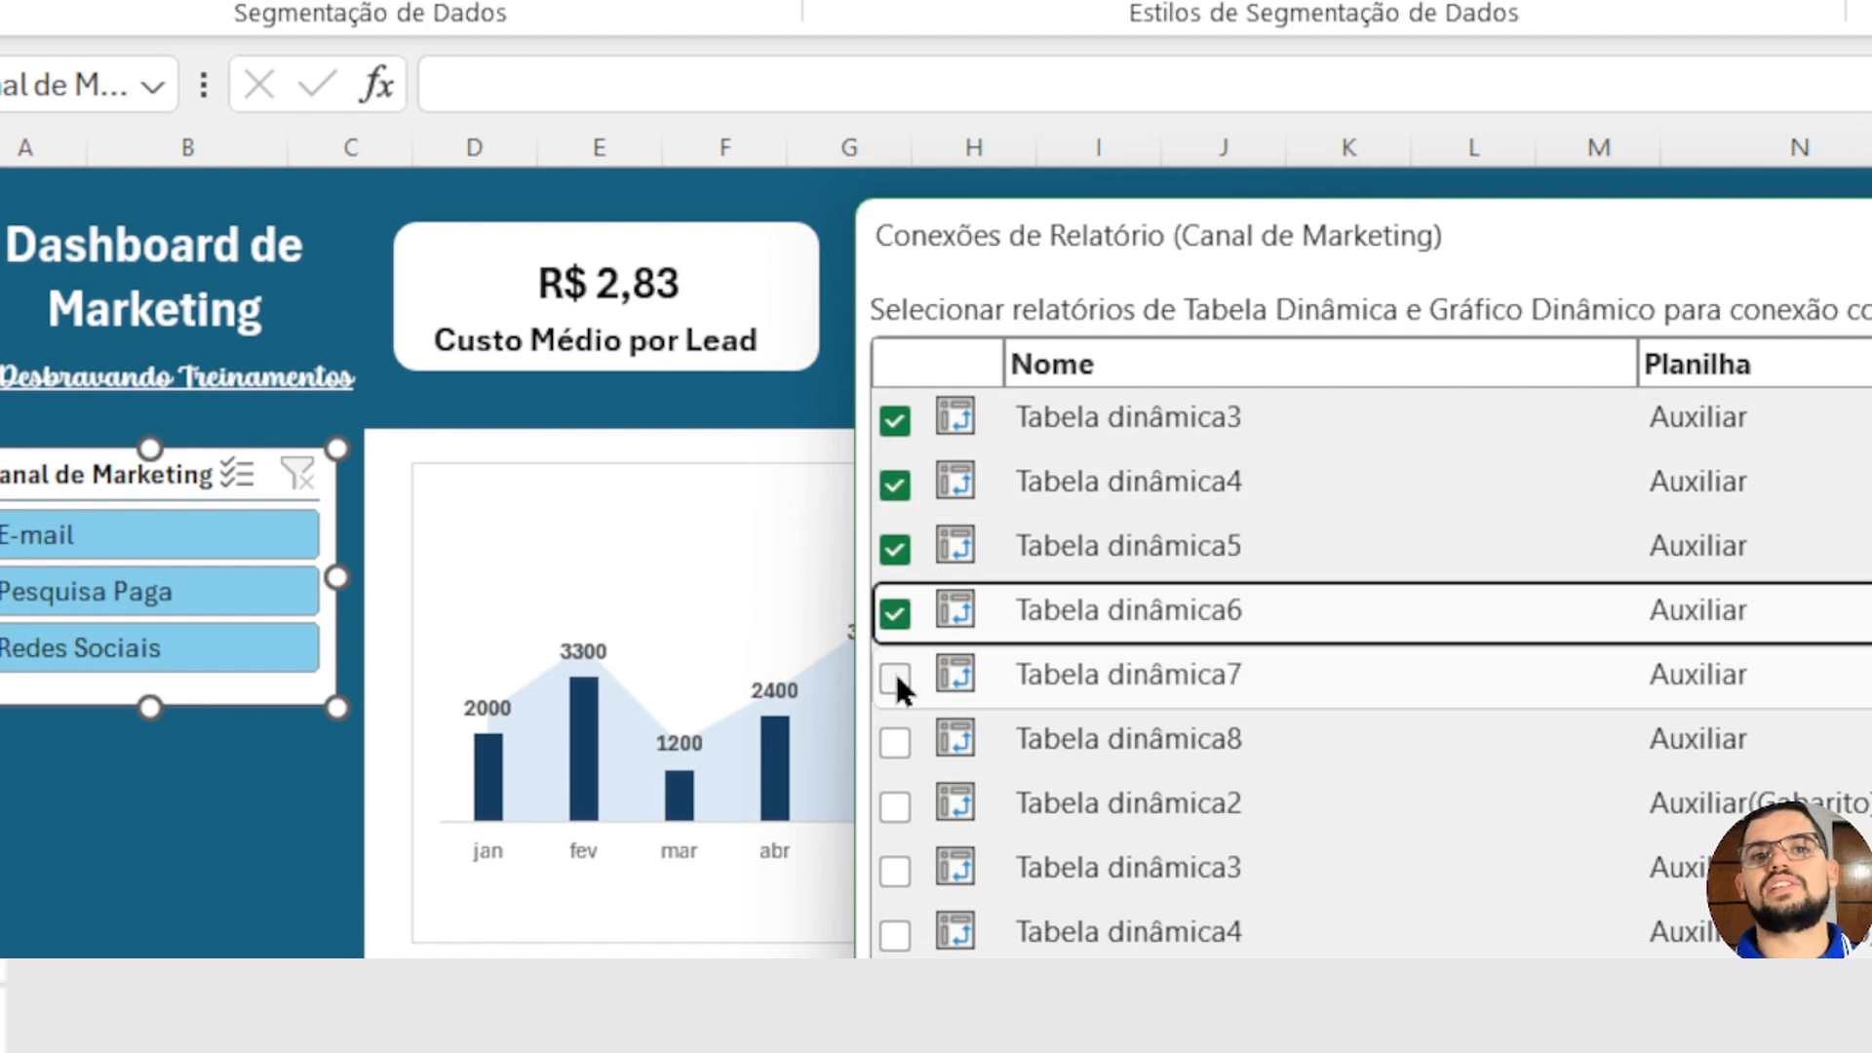
pyautogui.click(894, 678)
pyautogui.click(894, 742)
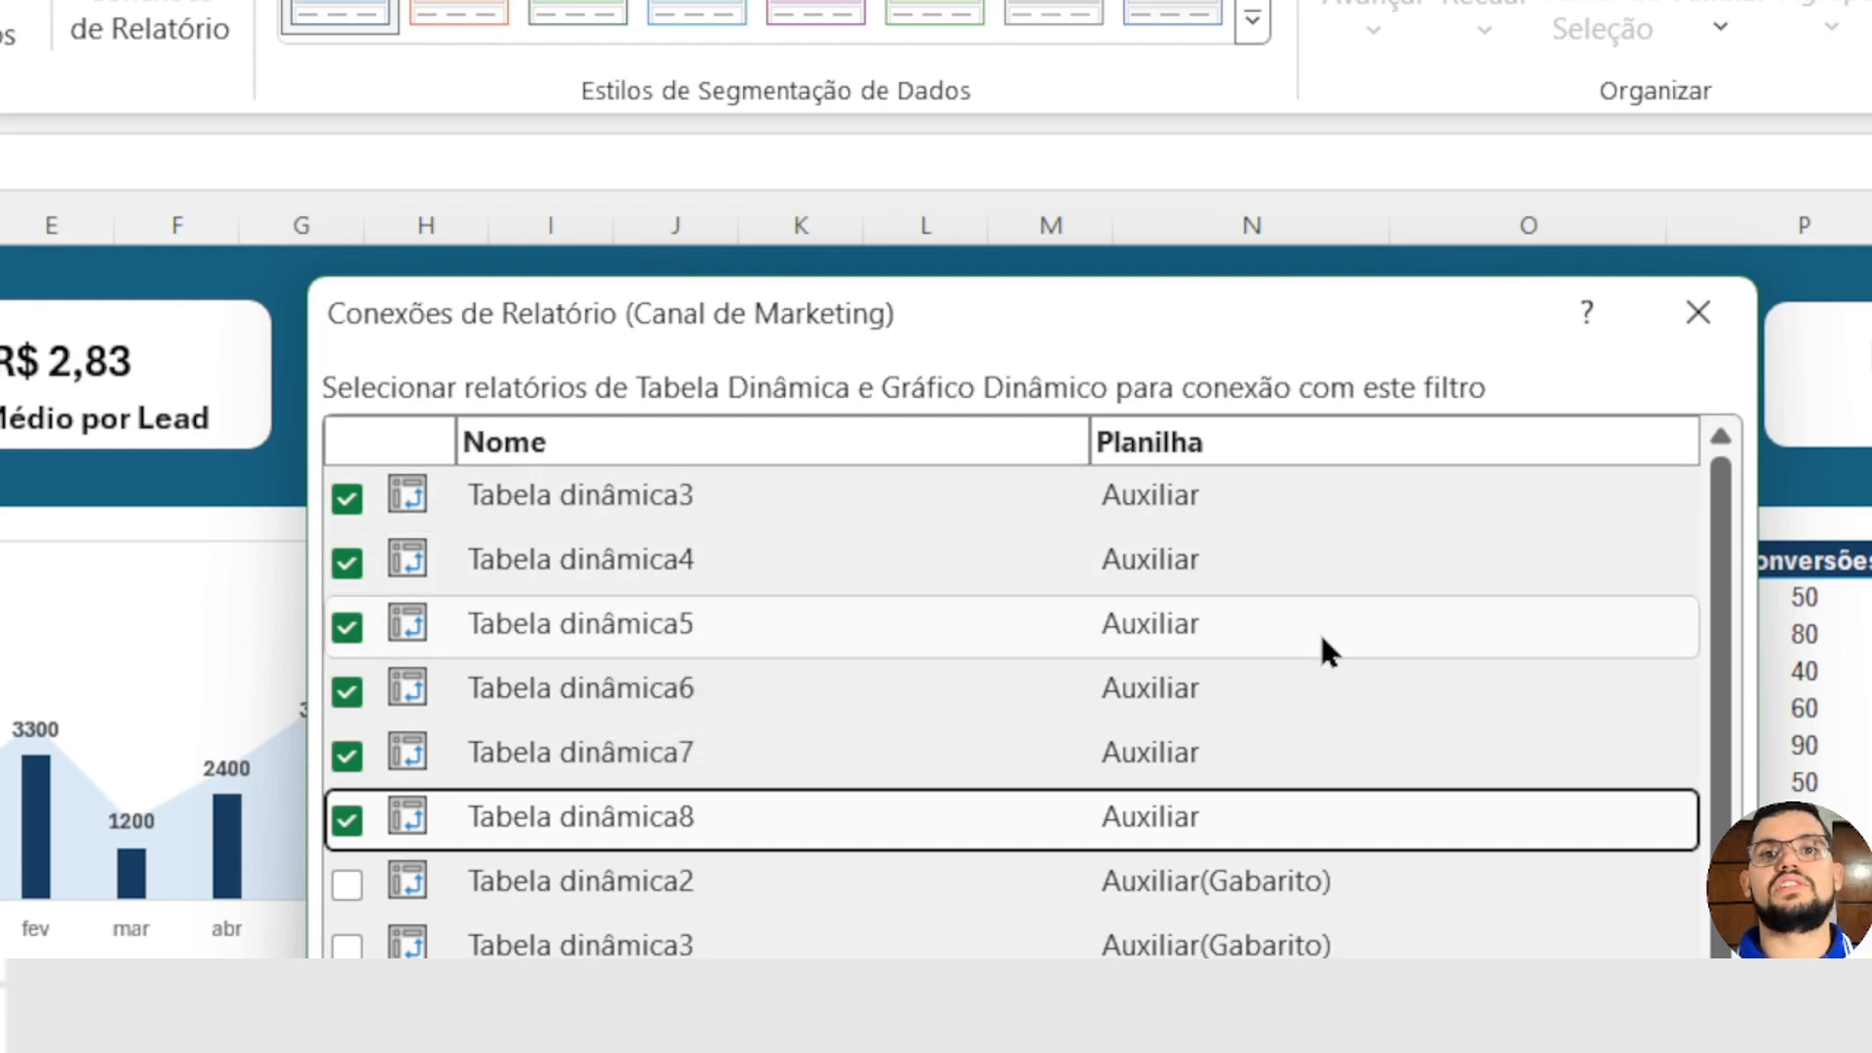
pyautogui.scroll(-1, 1322, 641)
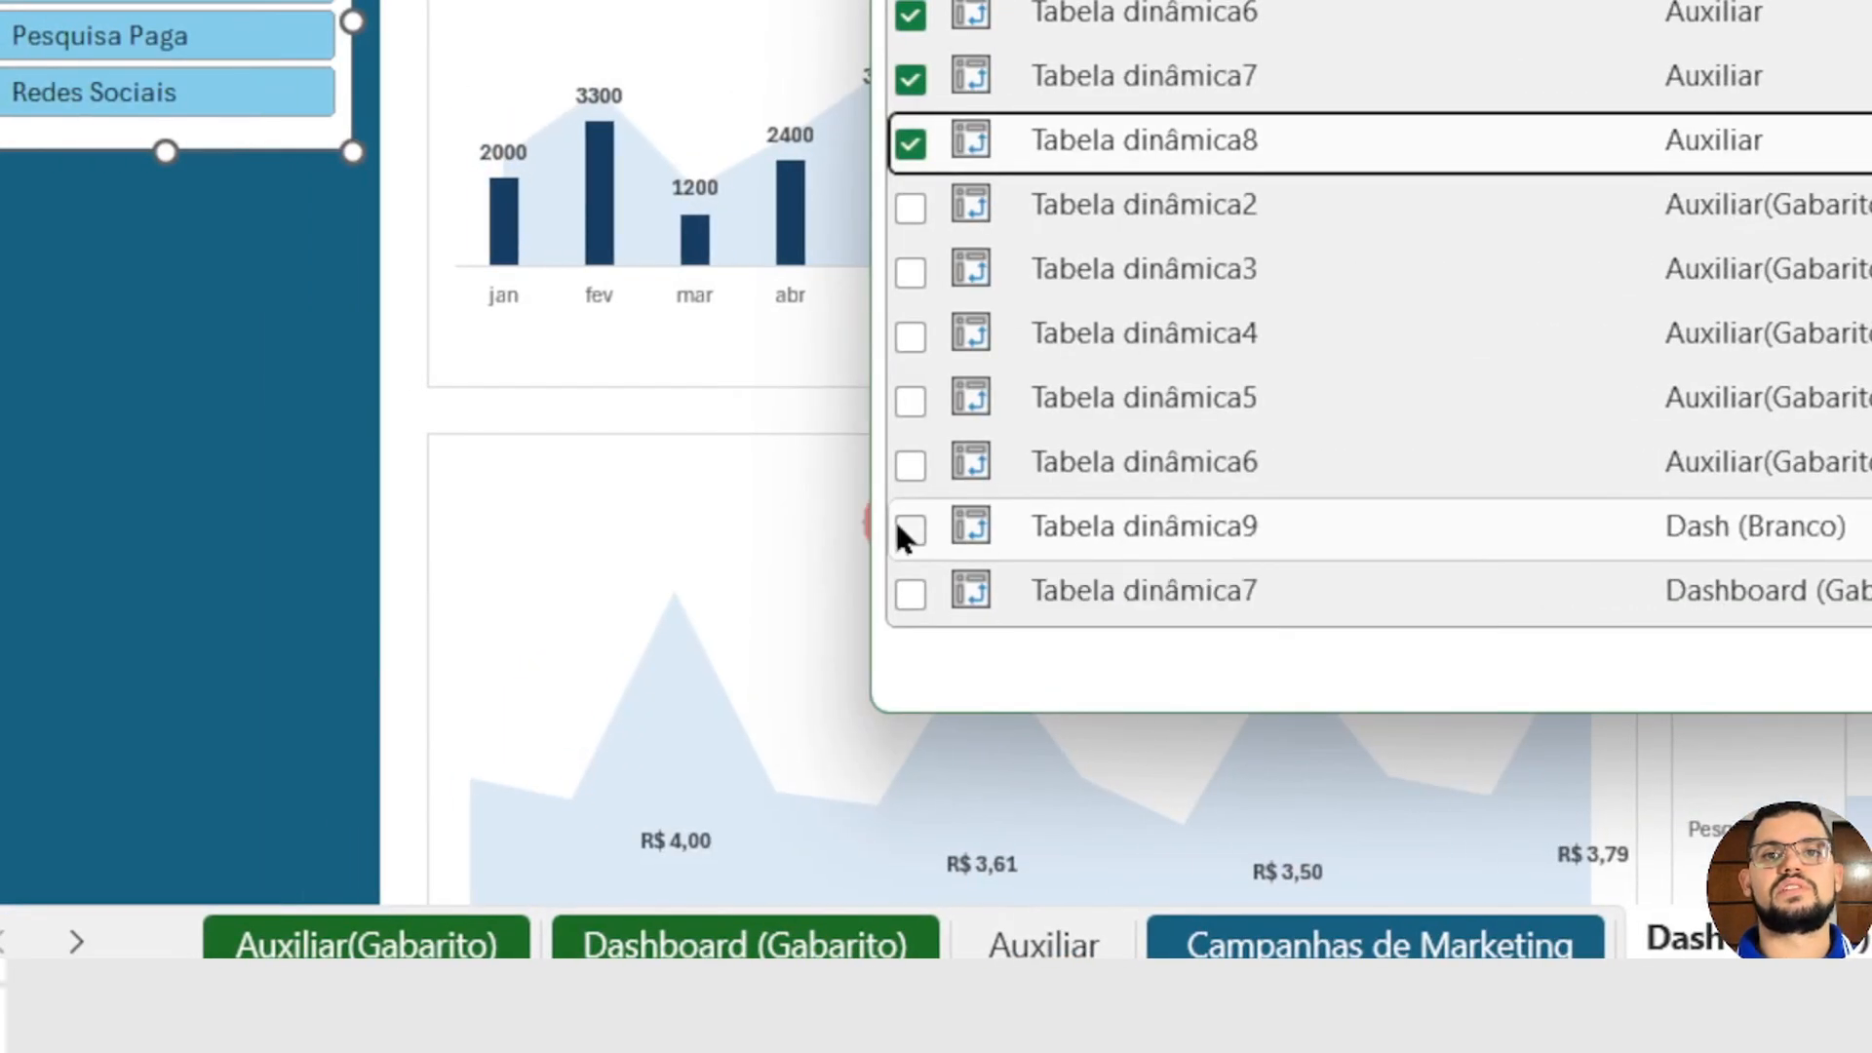
pyautogui.click(897, 526)
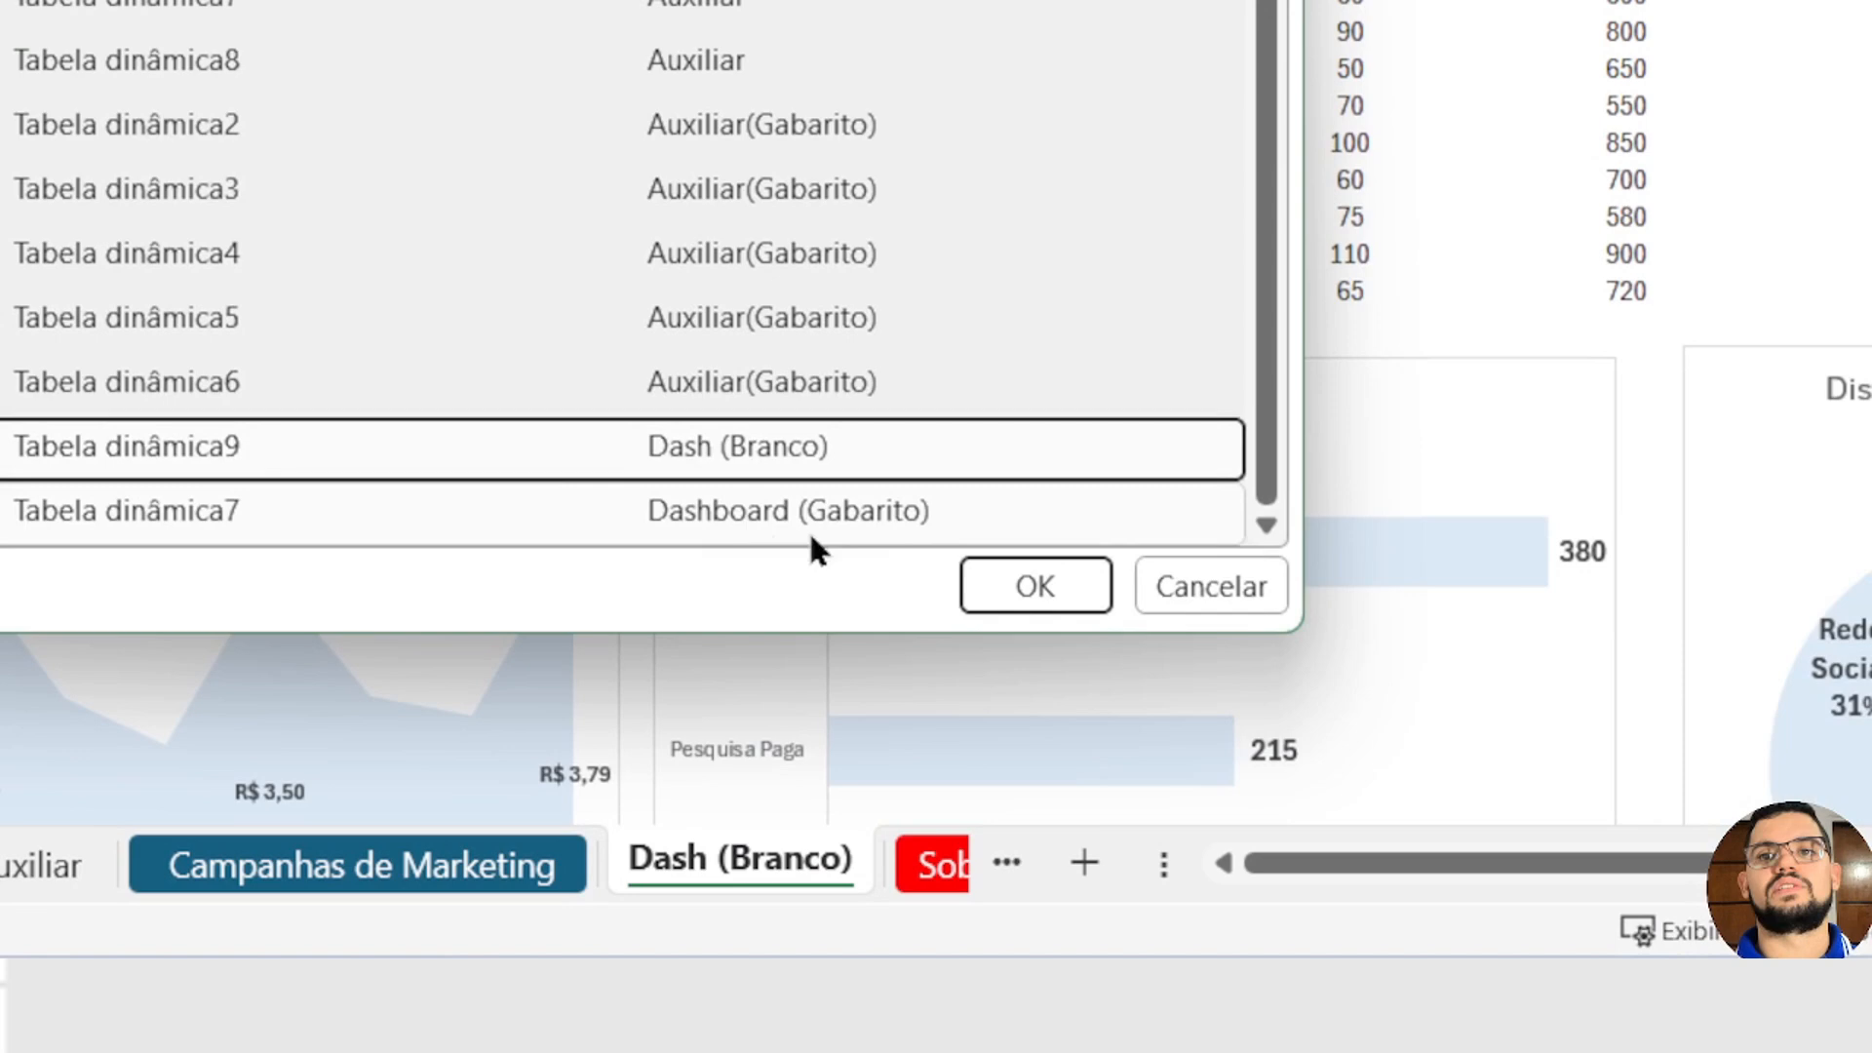
pyautogui.click(1024, 583)
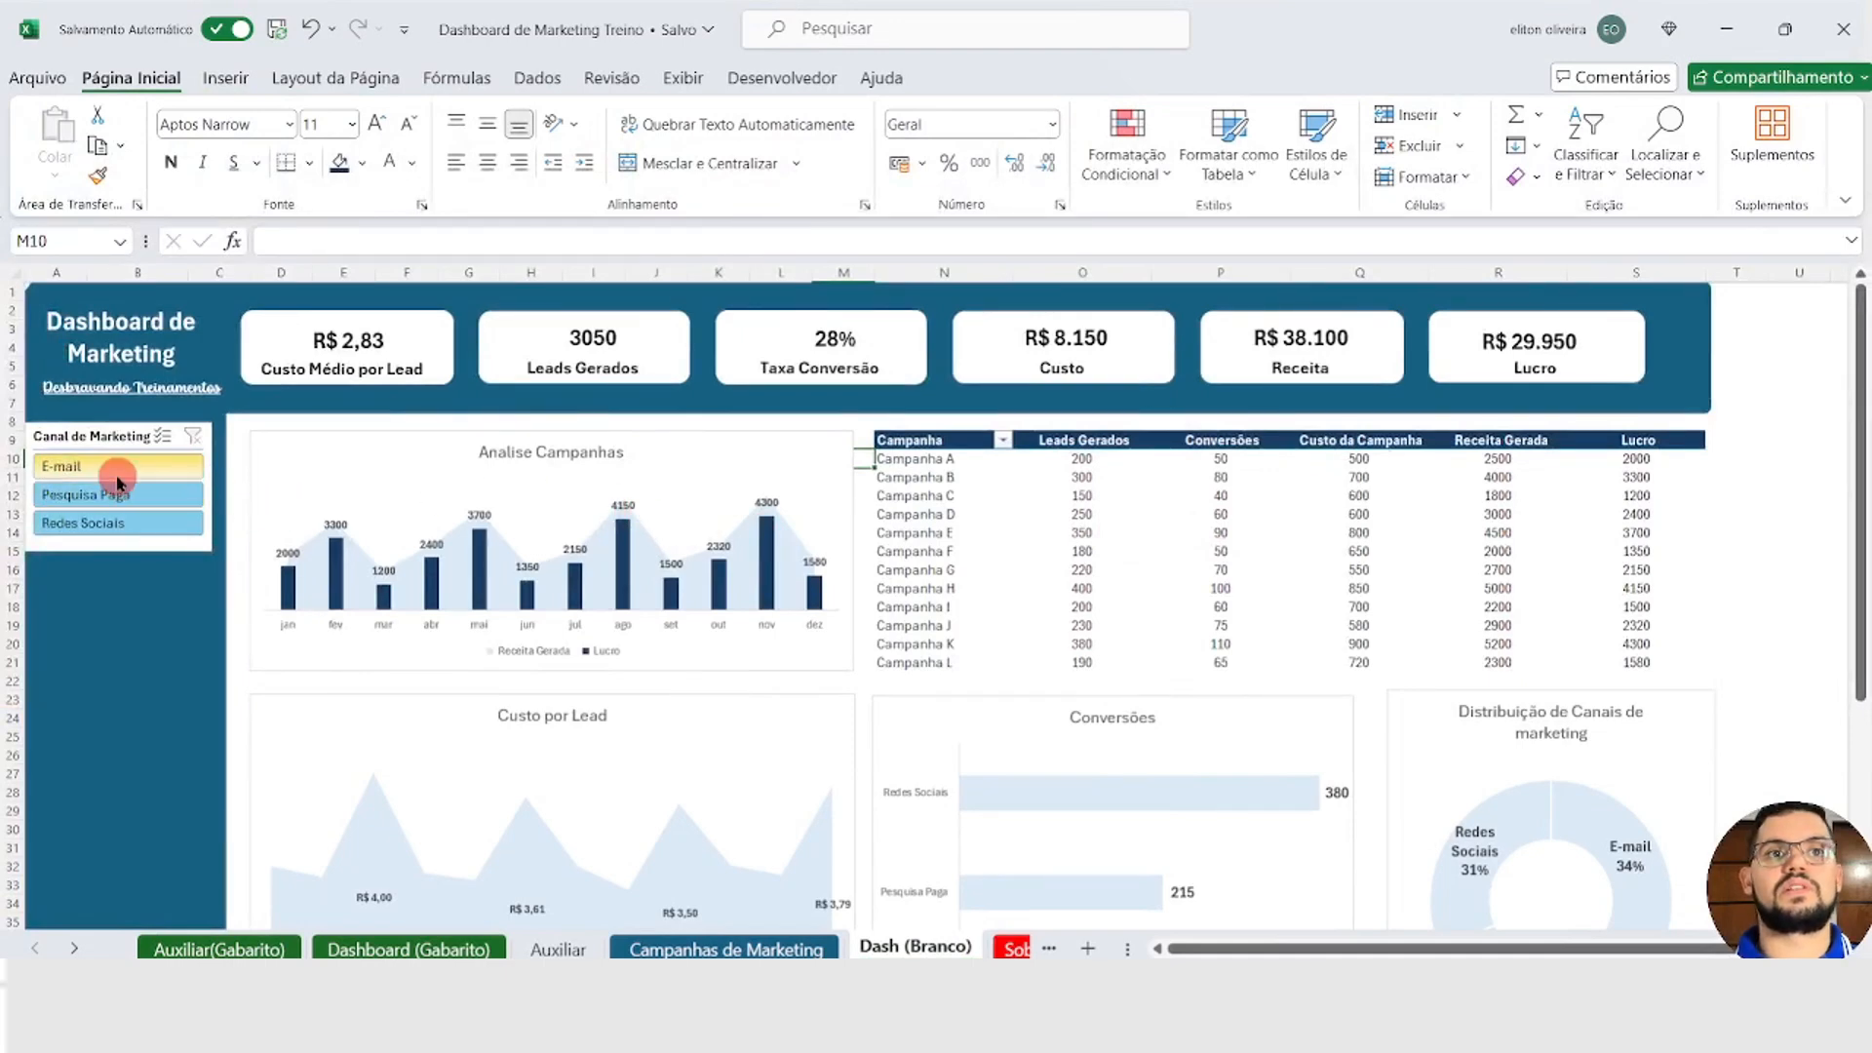
# Step: Test the connected slicer on the whole dashboard with E-mail and Pesquisa Paga, and clear its filter
pyautogui.click(118, 473)
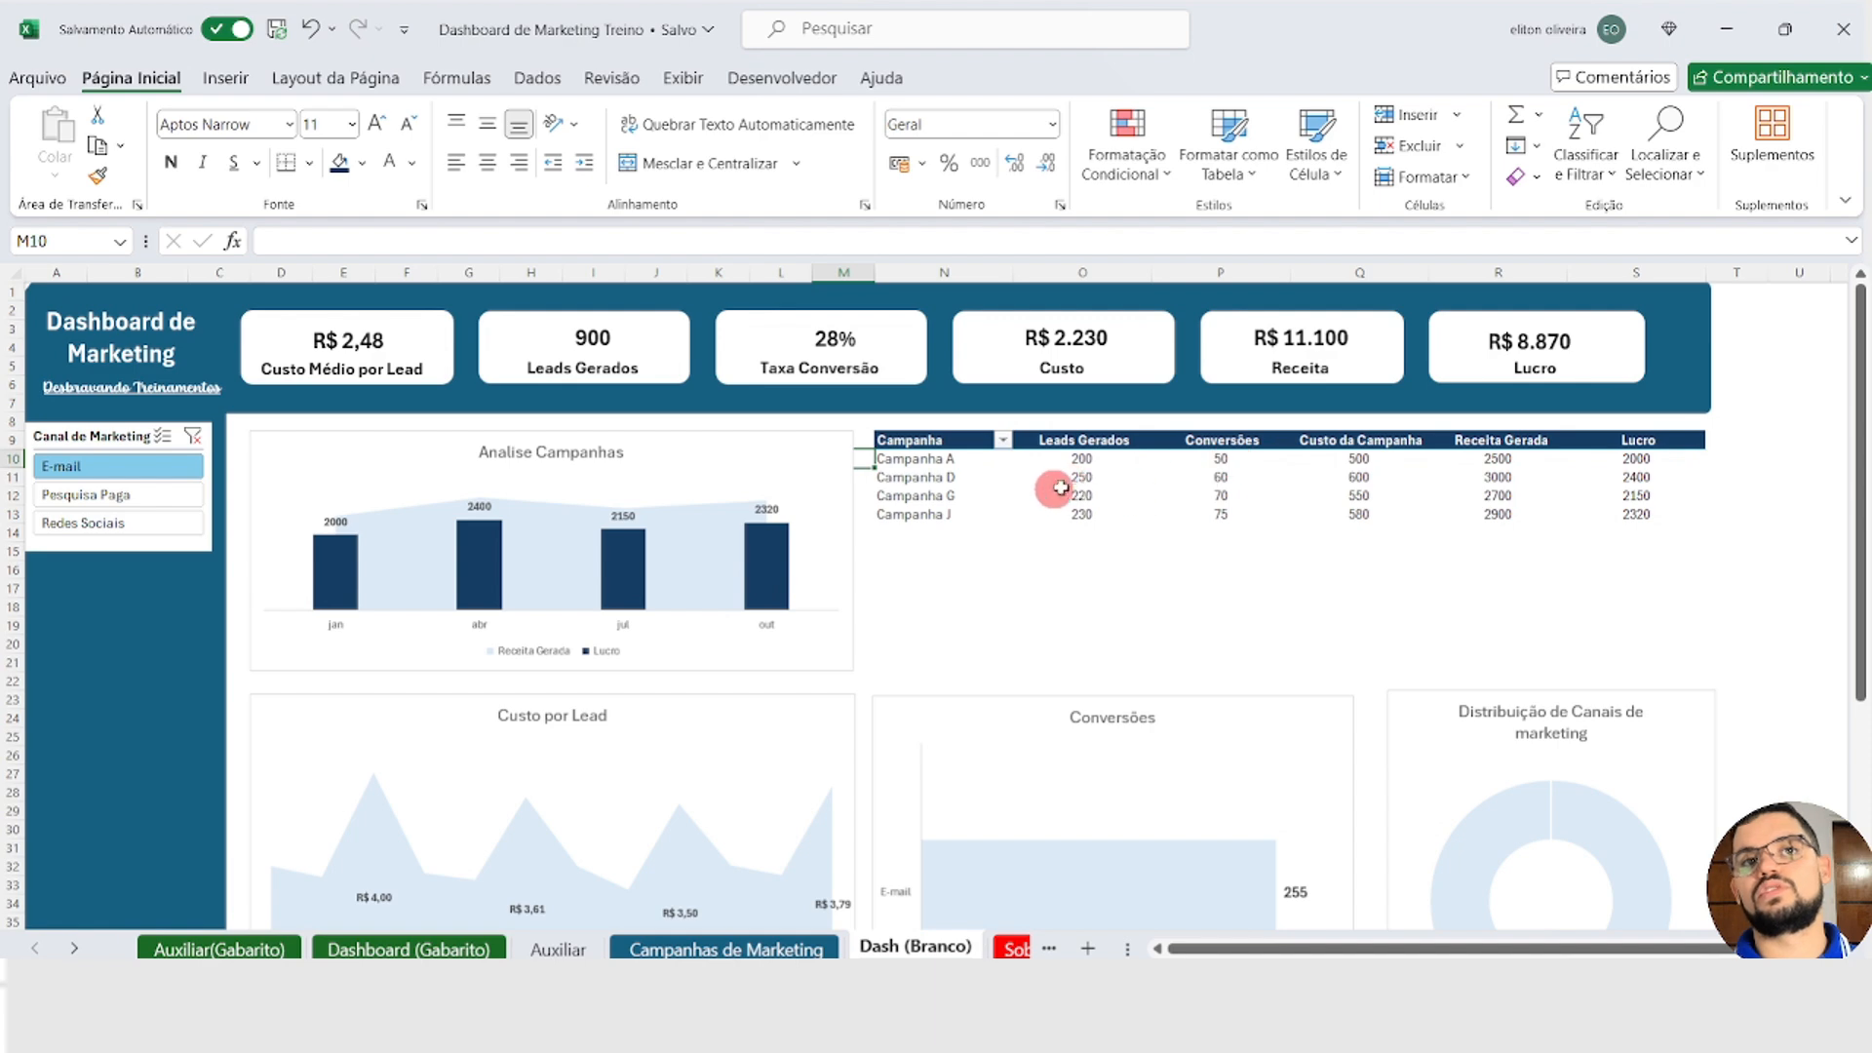
pyautogui.click(95, 494)
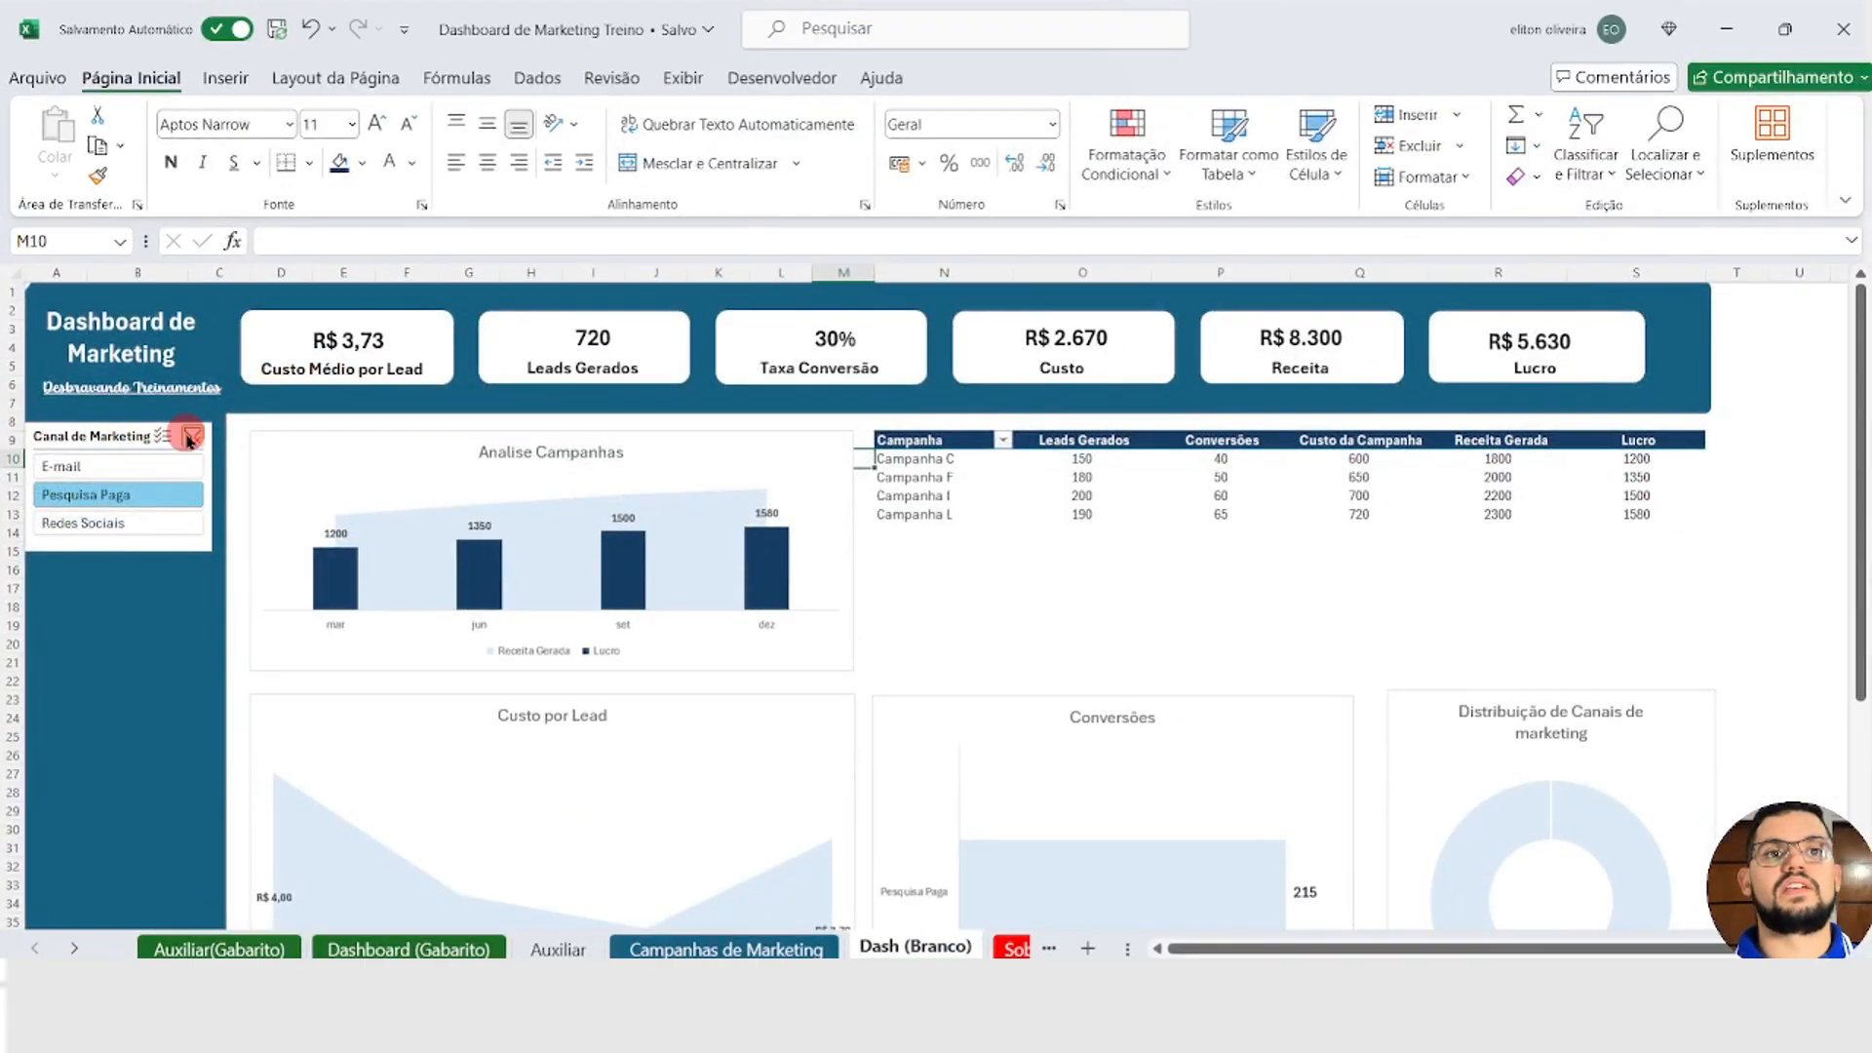
pyautogui.click(194, 439)
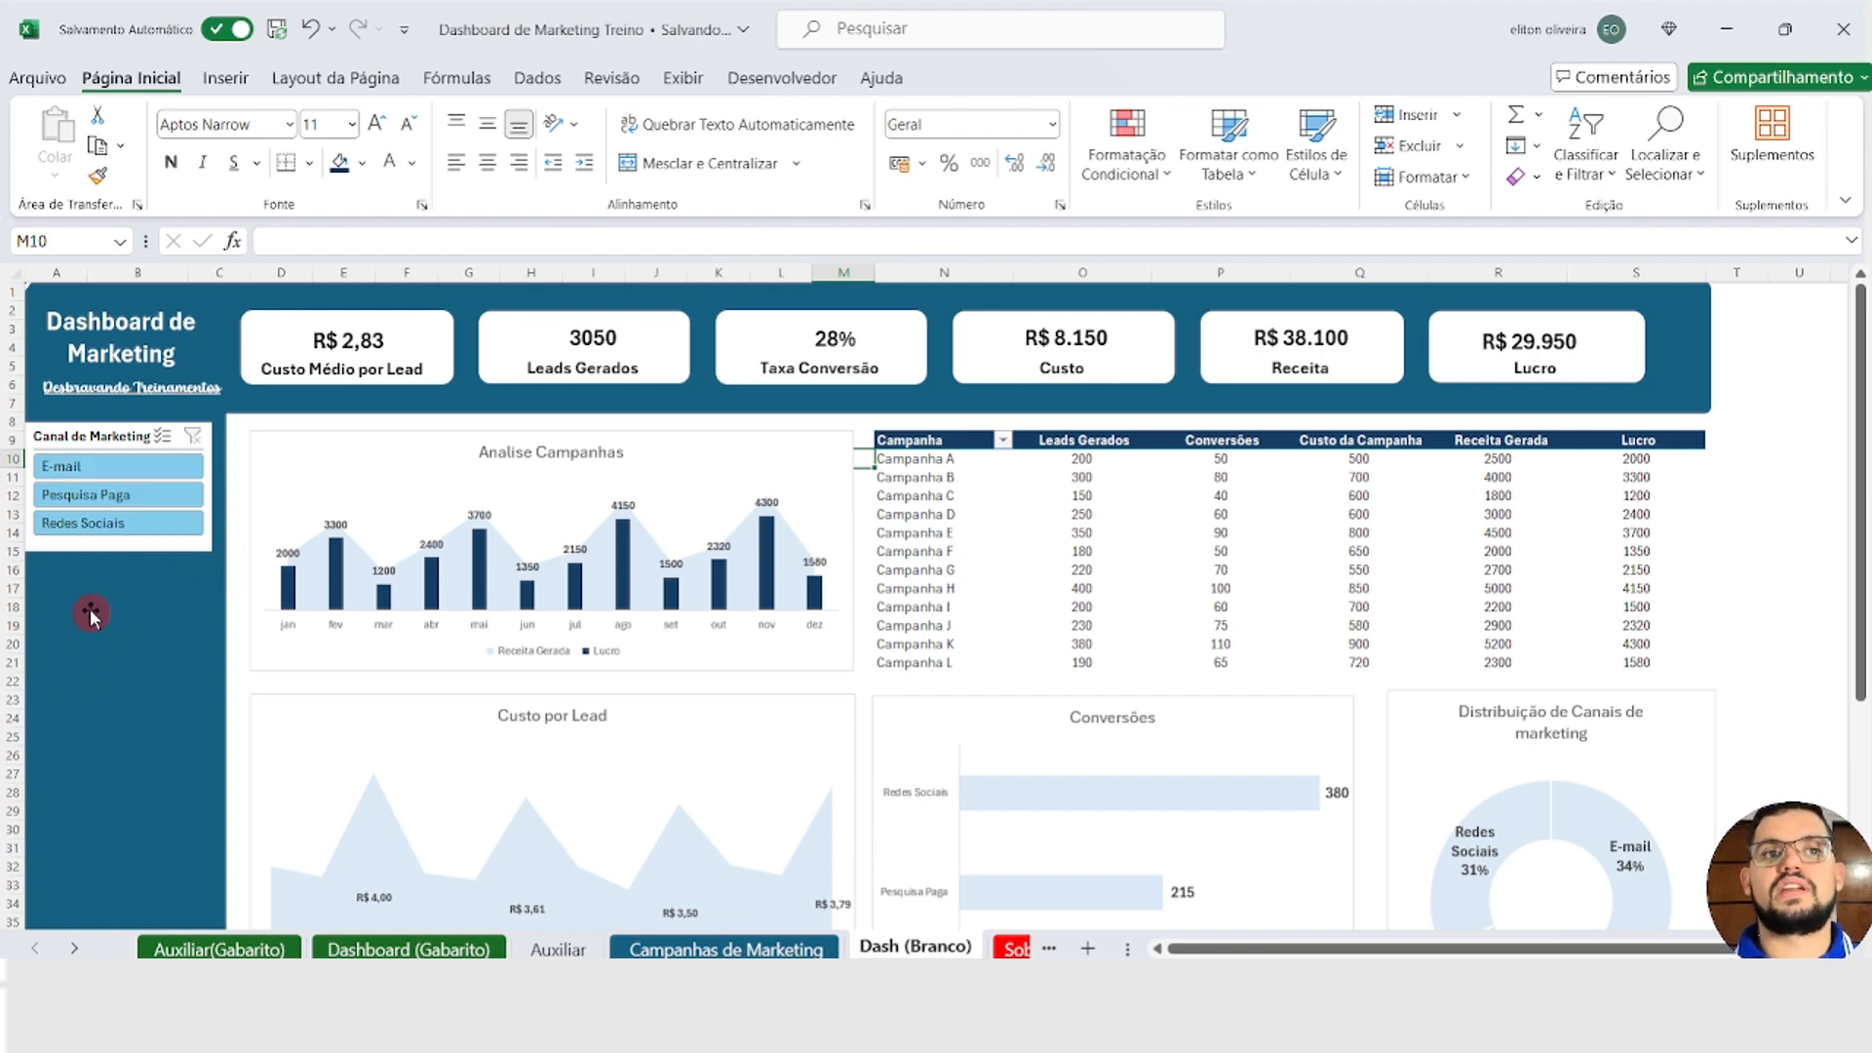
# Step: Insert an Ano slicer for the Analise Campanhas chart
pyautogui.click(309, 470)
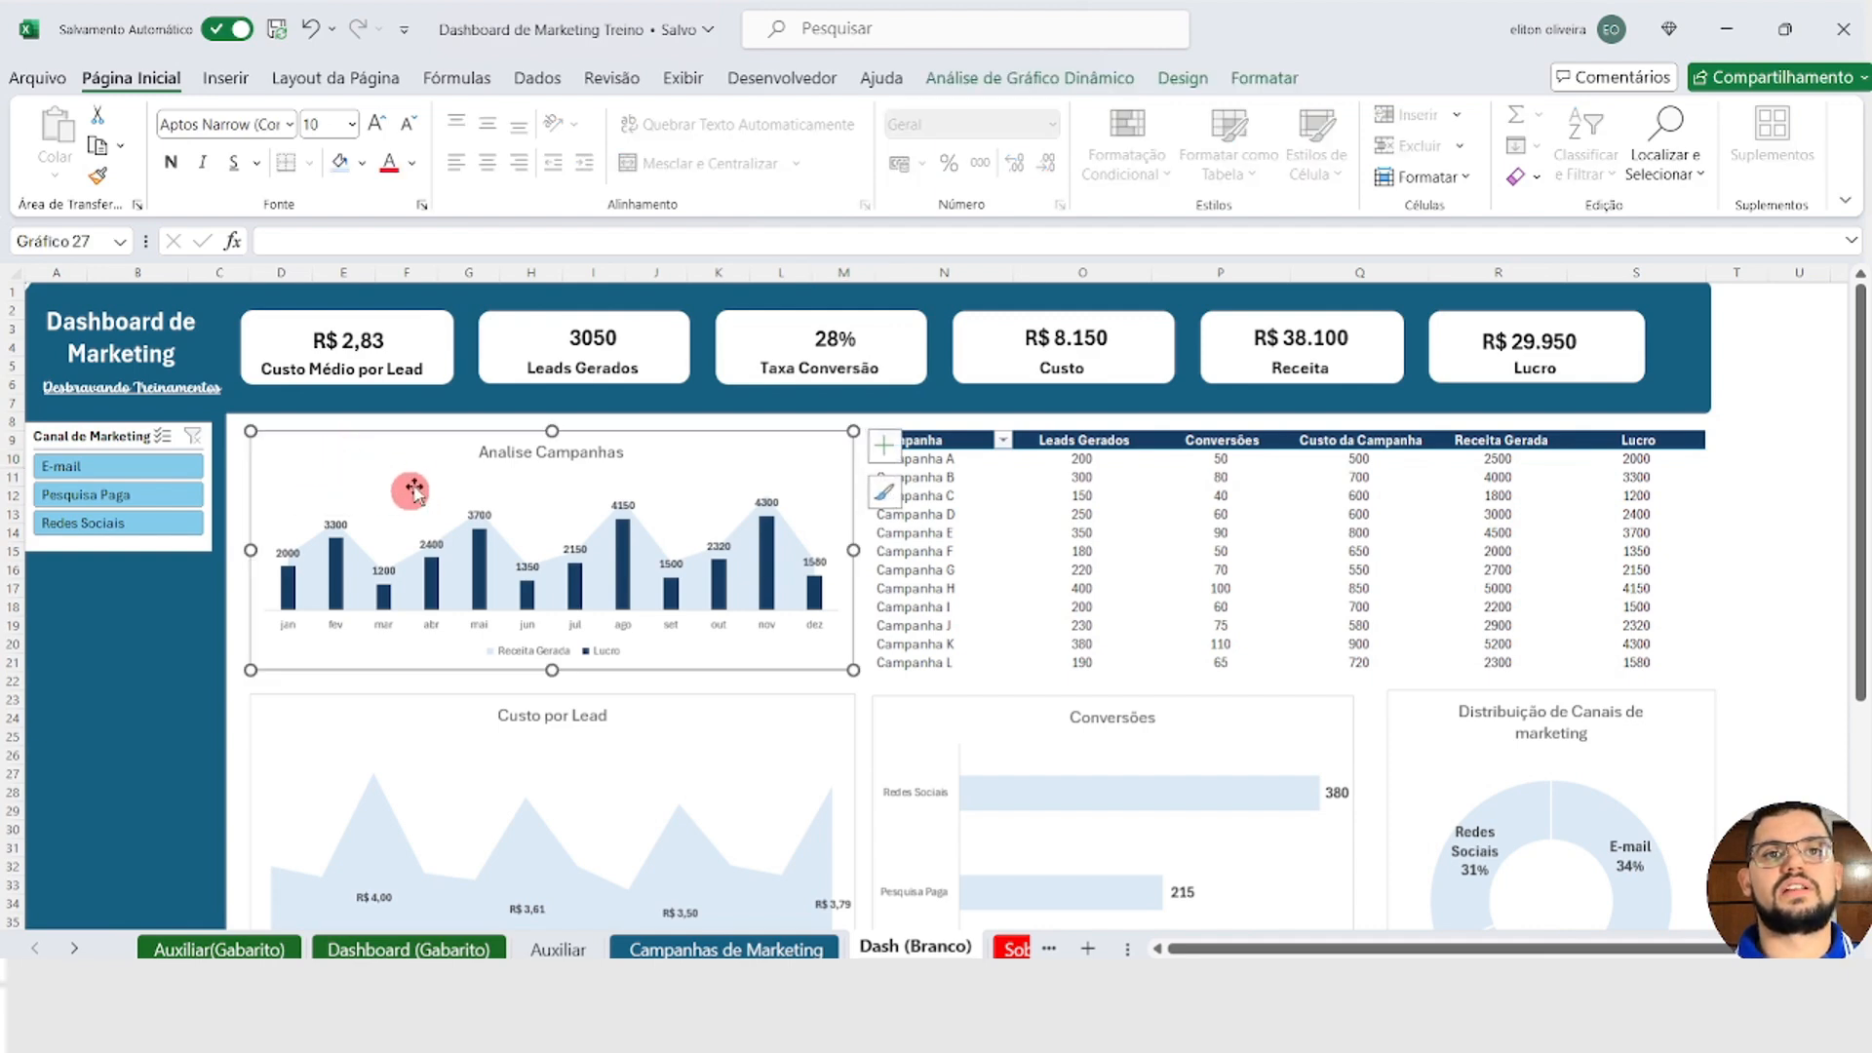
pyautogui.click(1019, 78)
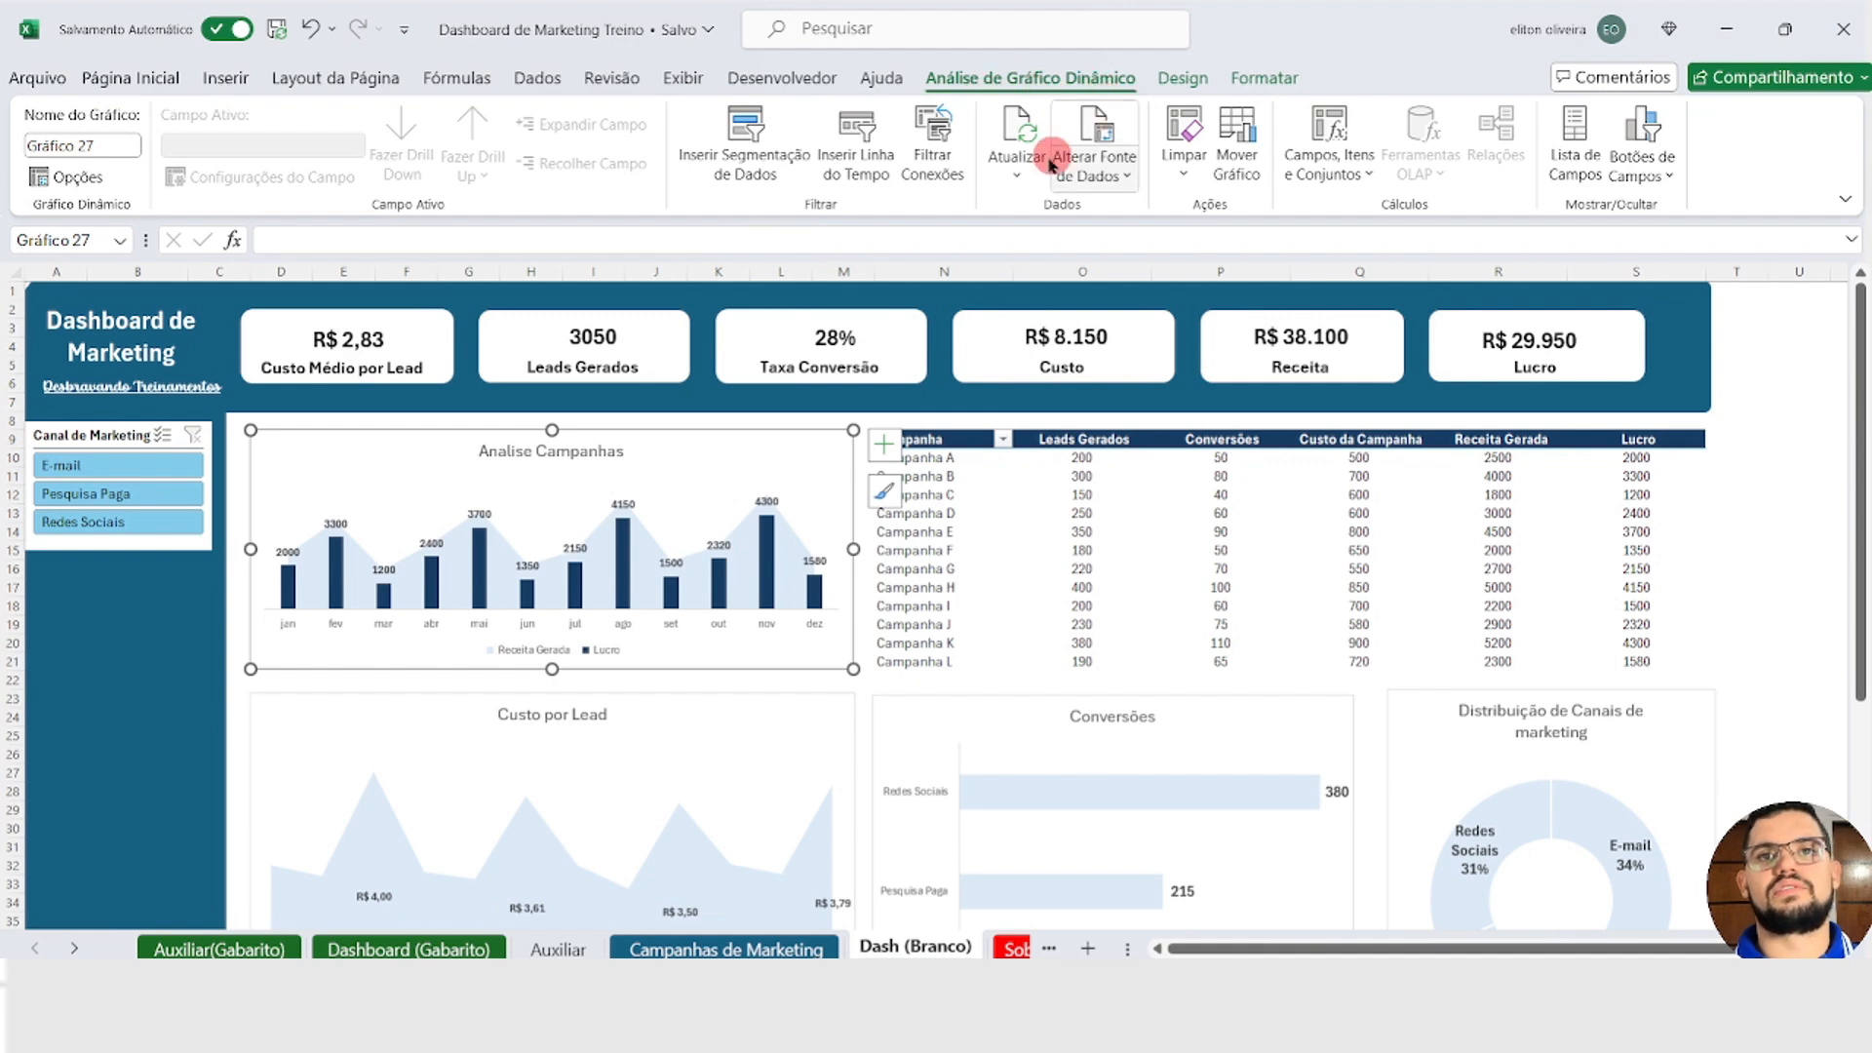
pyautogui.click(746, 136)
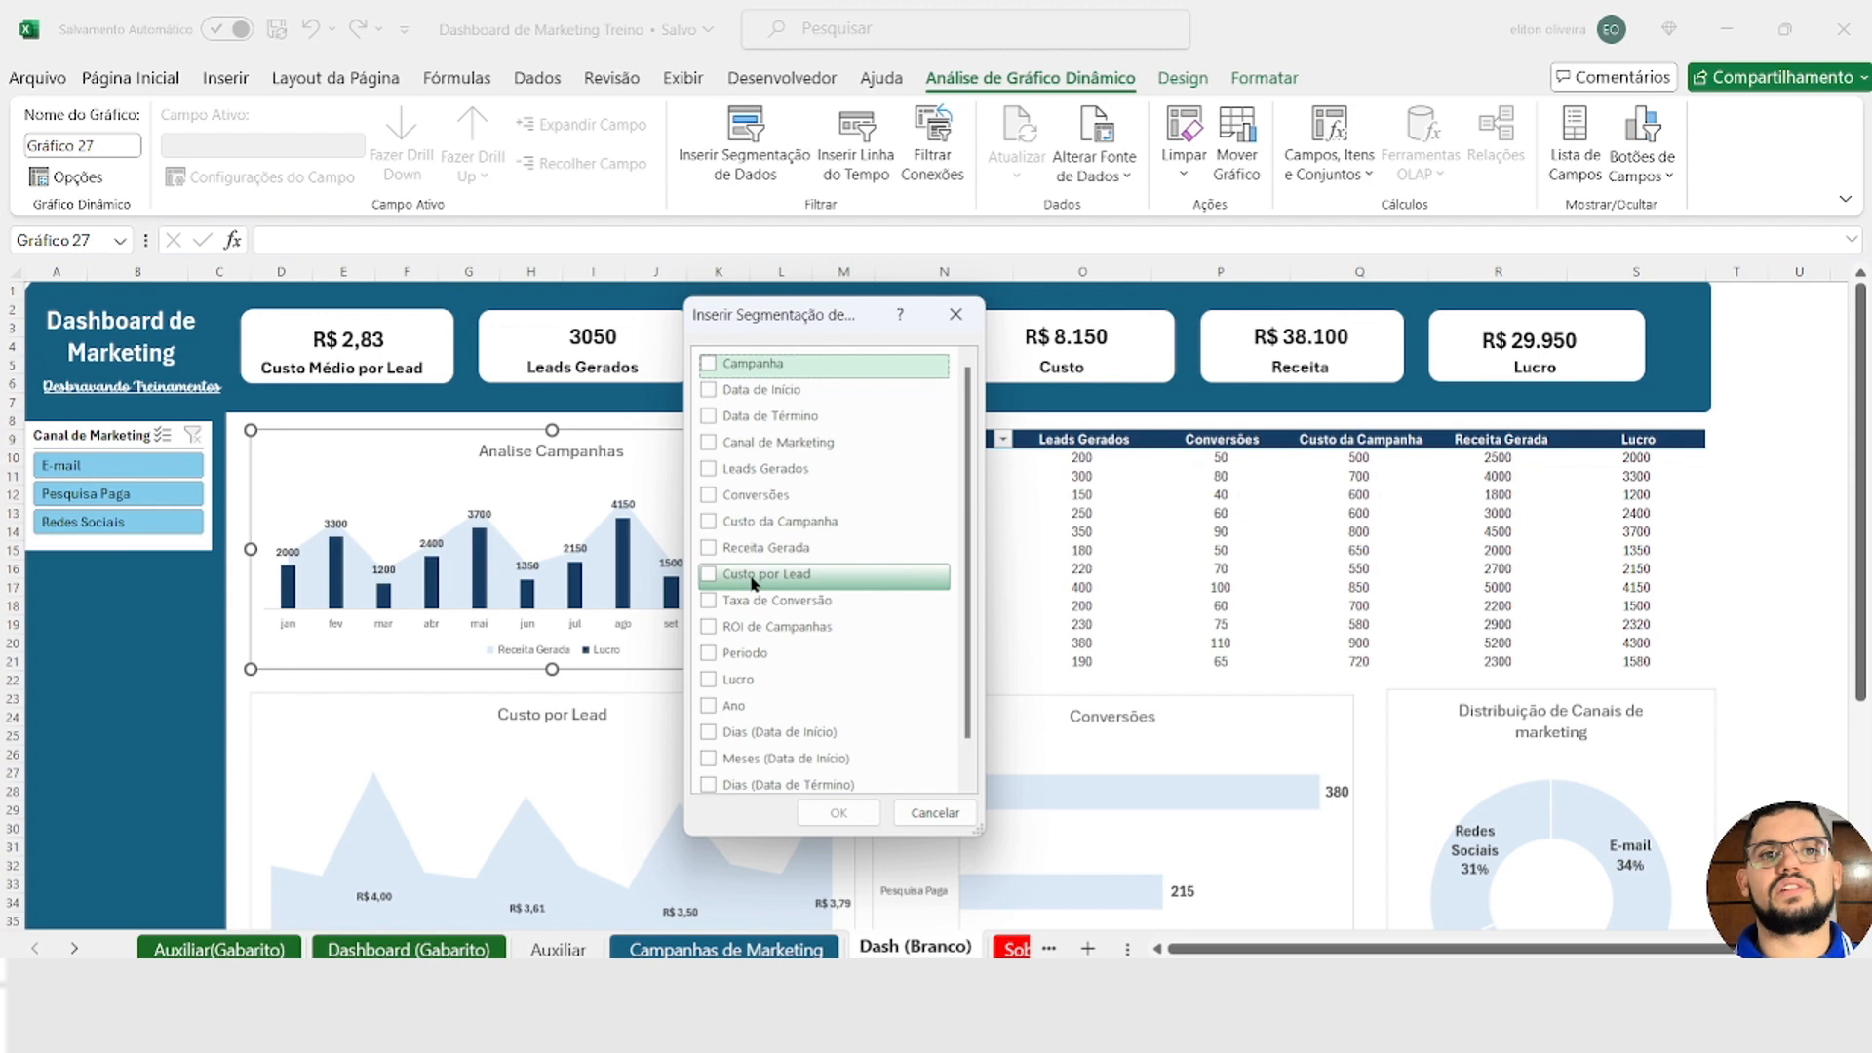
pyautogui.click(714, 705)
pyautogui.click(834, 822)
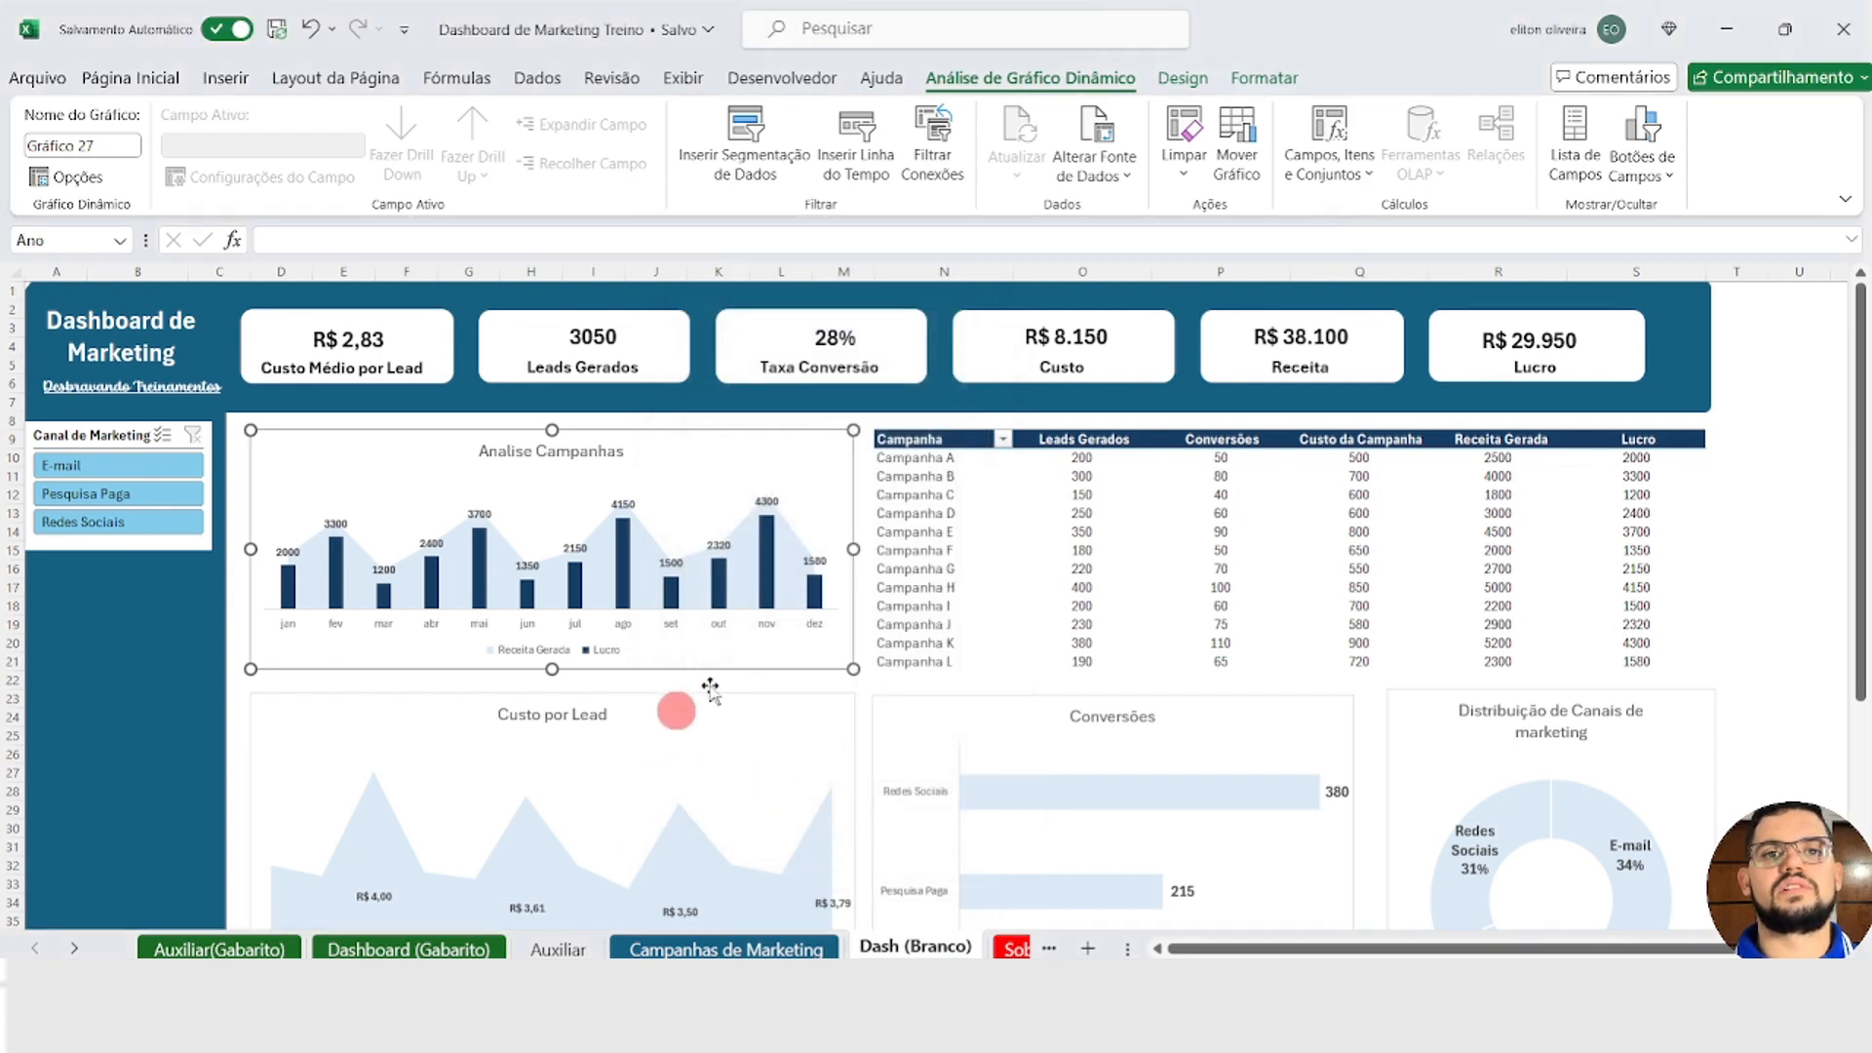
# Step: Place the Ano slicer under the Canal de Marketing slicer and shorten it to about 2,24 cm high
pyautogui.moveTo(890, 536); pyautogui.dragTo(93, 679)
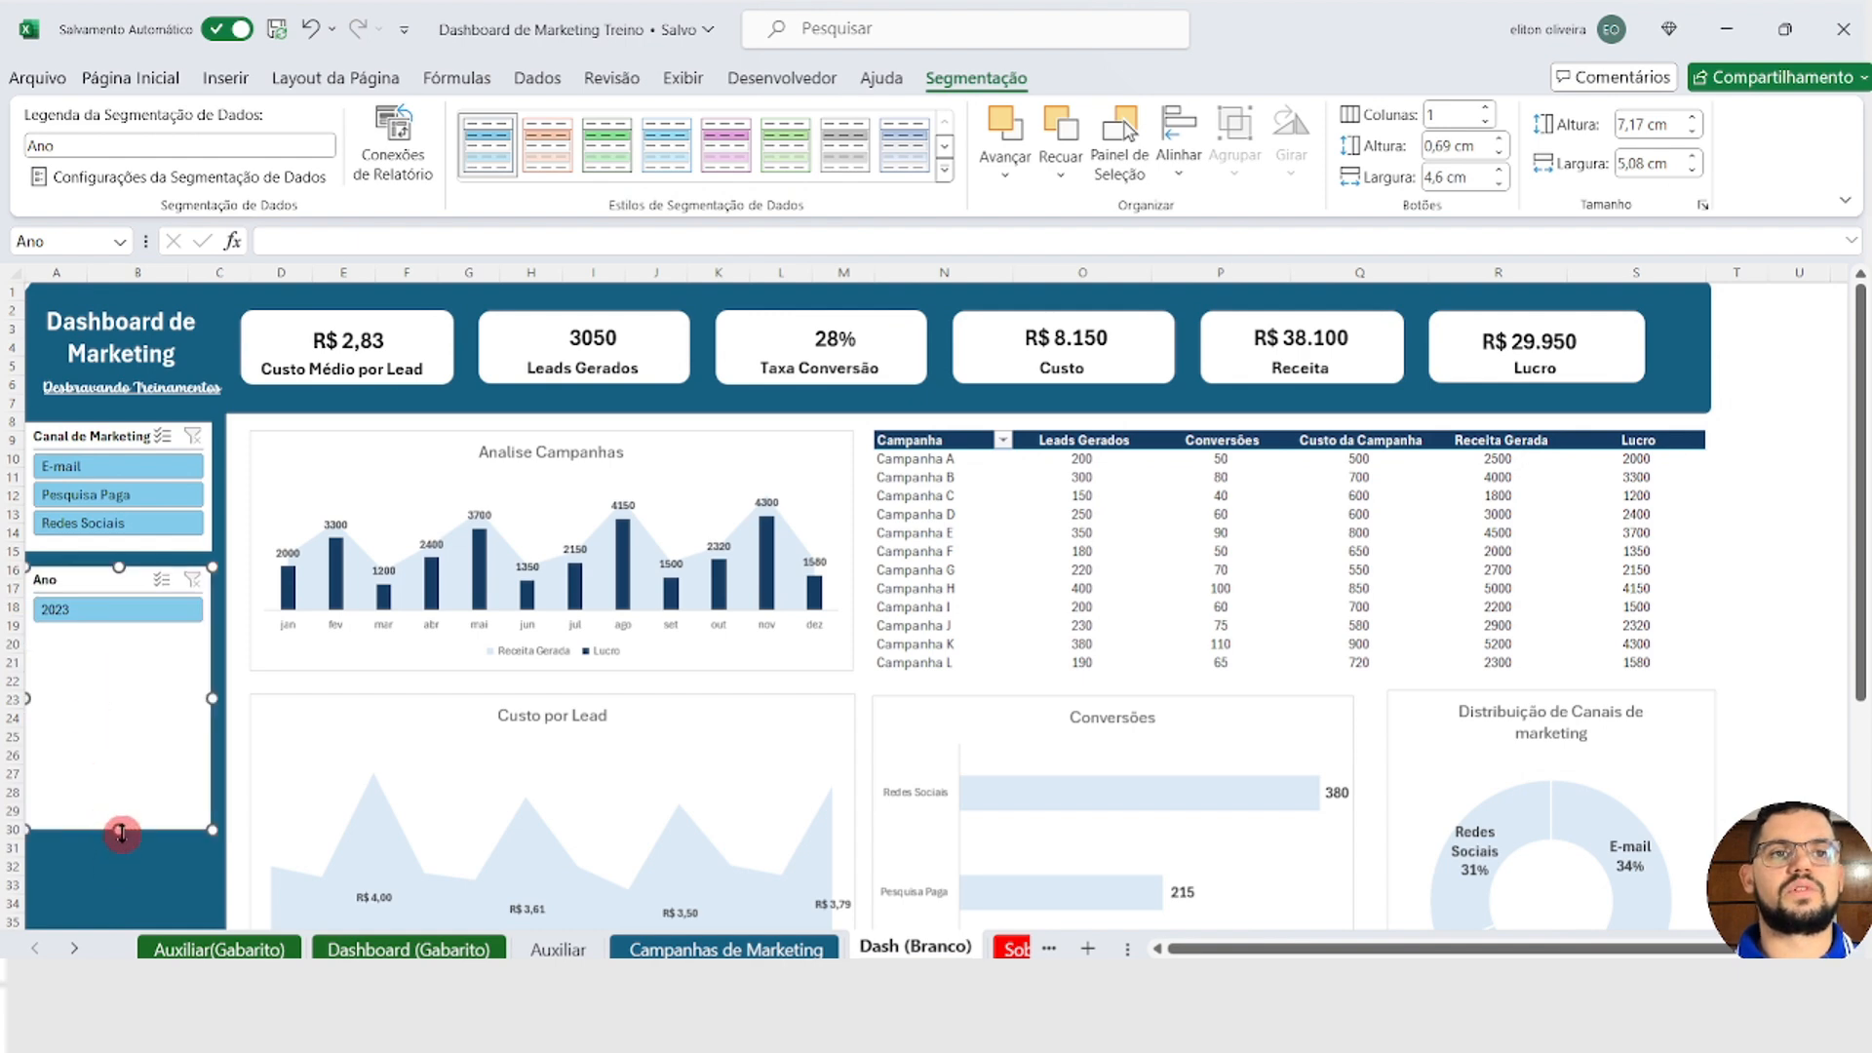
pyautogui.moveTo(122, 831); pyautogui.dragTo(121, 648)
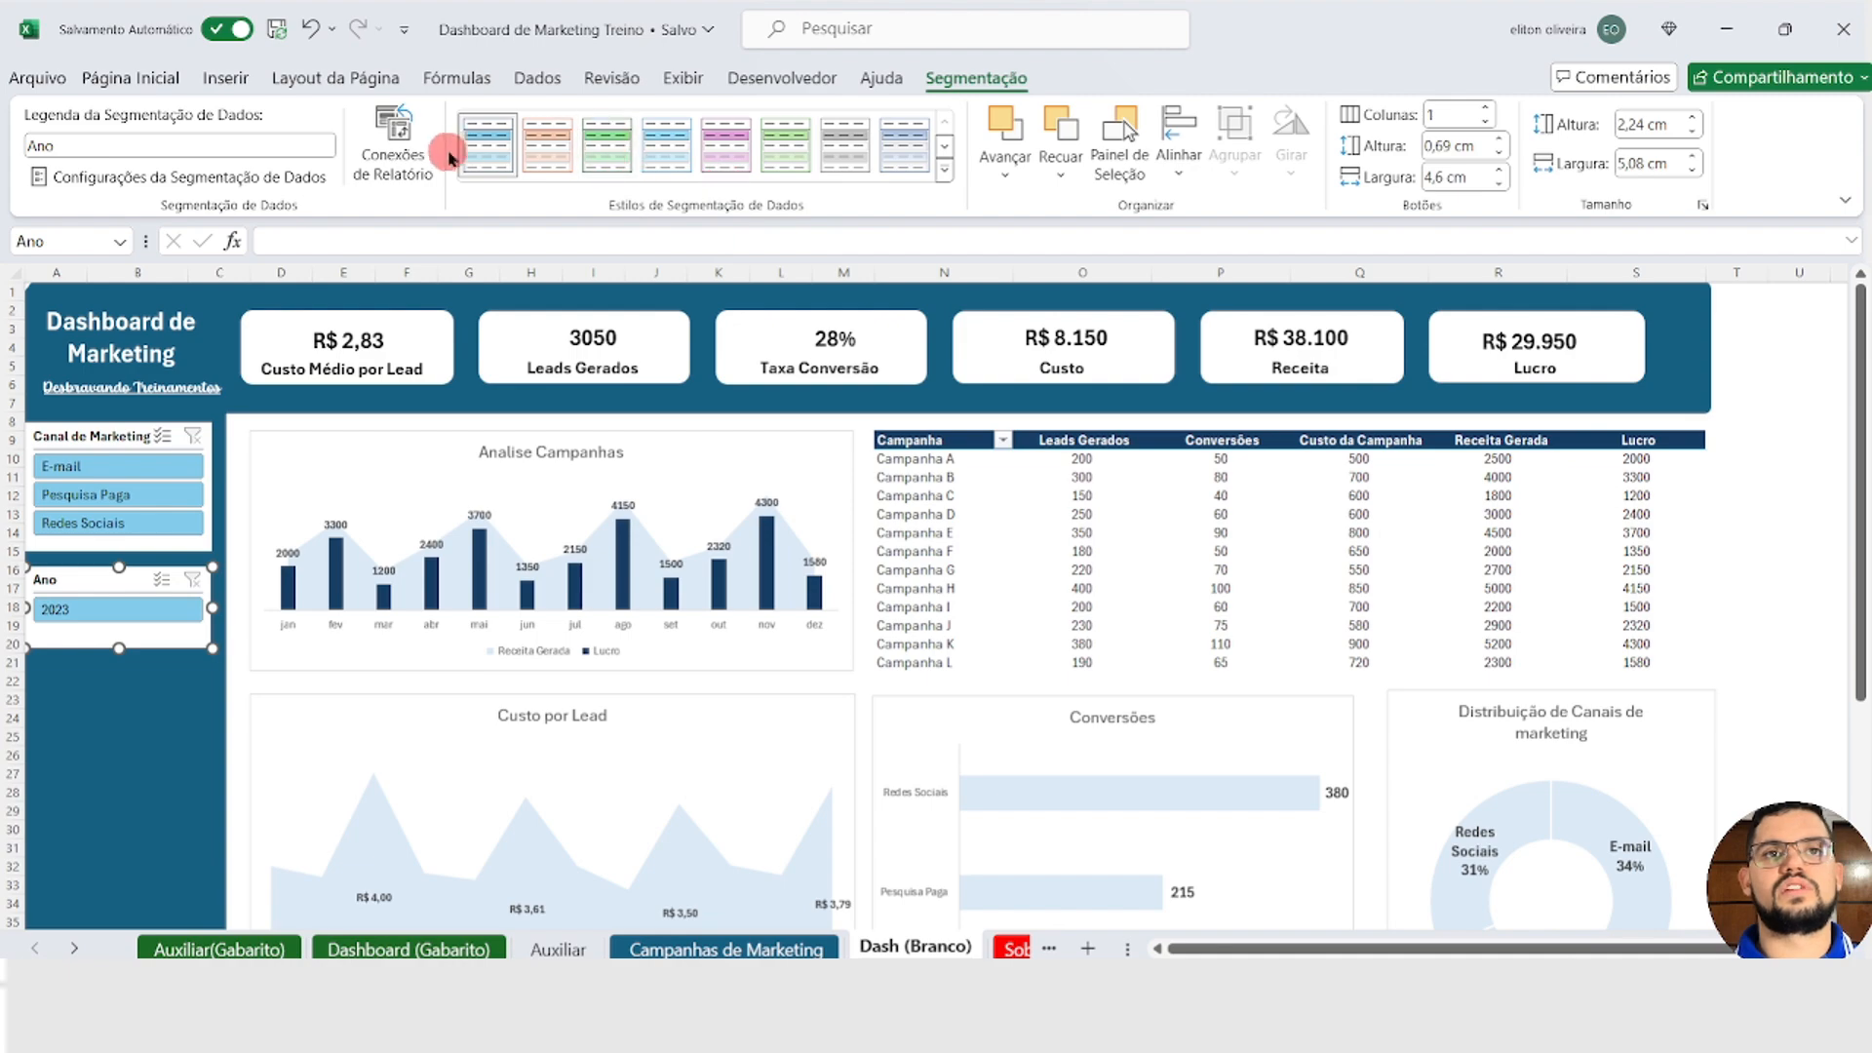
pyautogui.press('Escape')
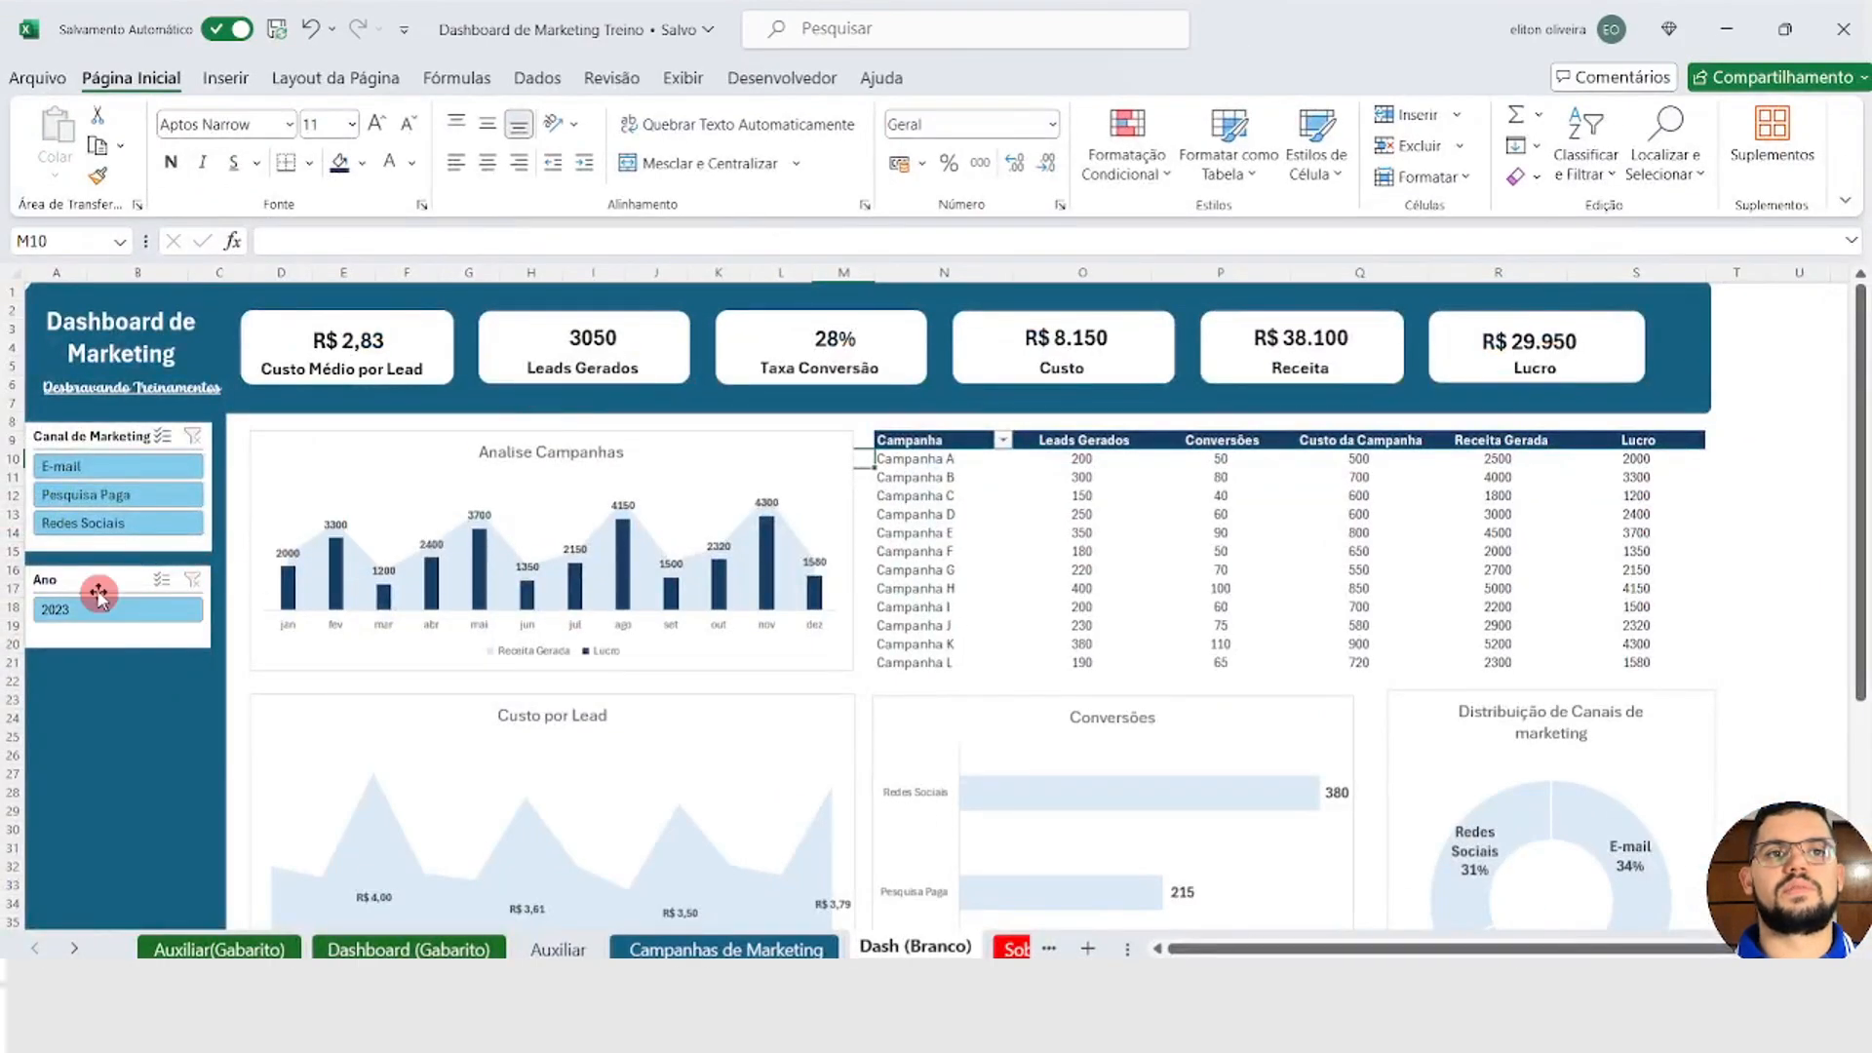
# Step: Connect the Ano slicer also to Tabela dinâmica3, 4, 6, 7 and 8 on Auxiliar and to Tabela dinâmica9 on Dash (Branco)
pyautogui.click(99, 594)
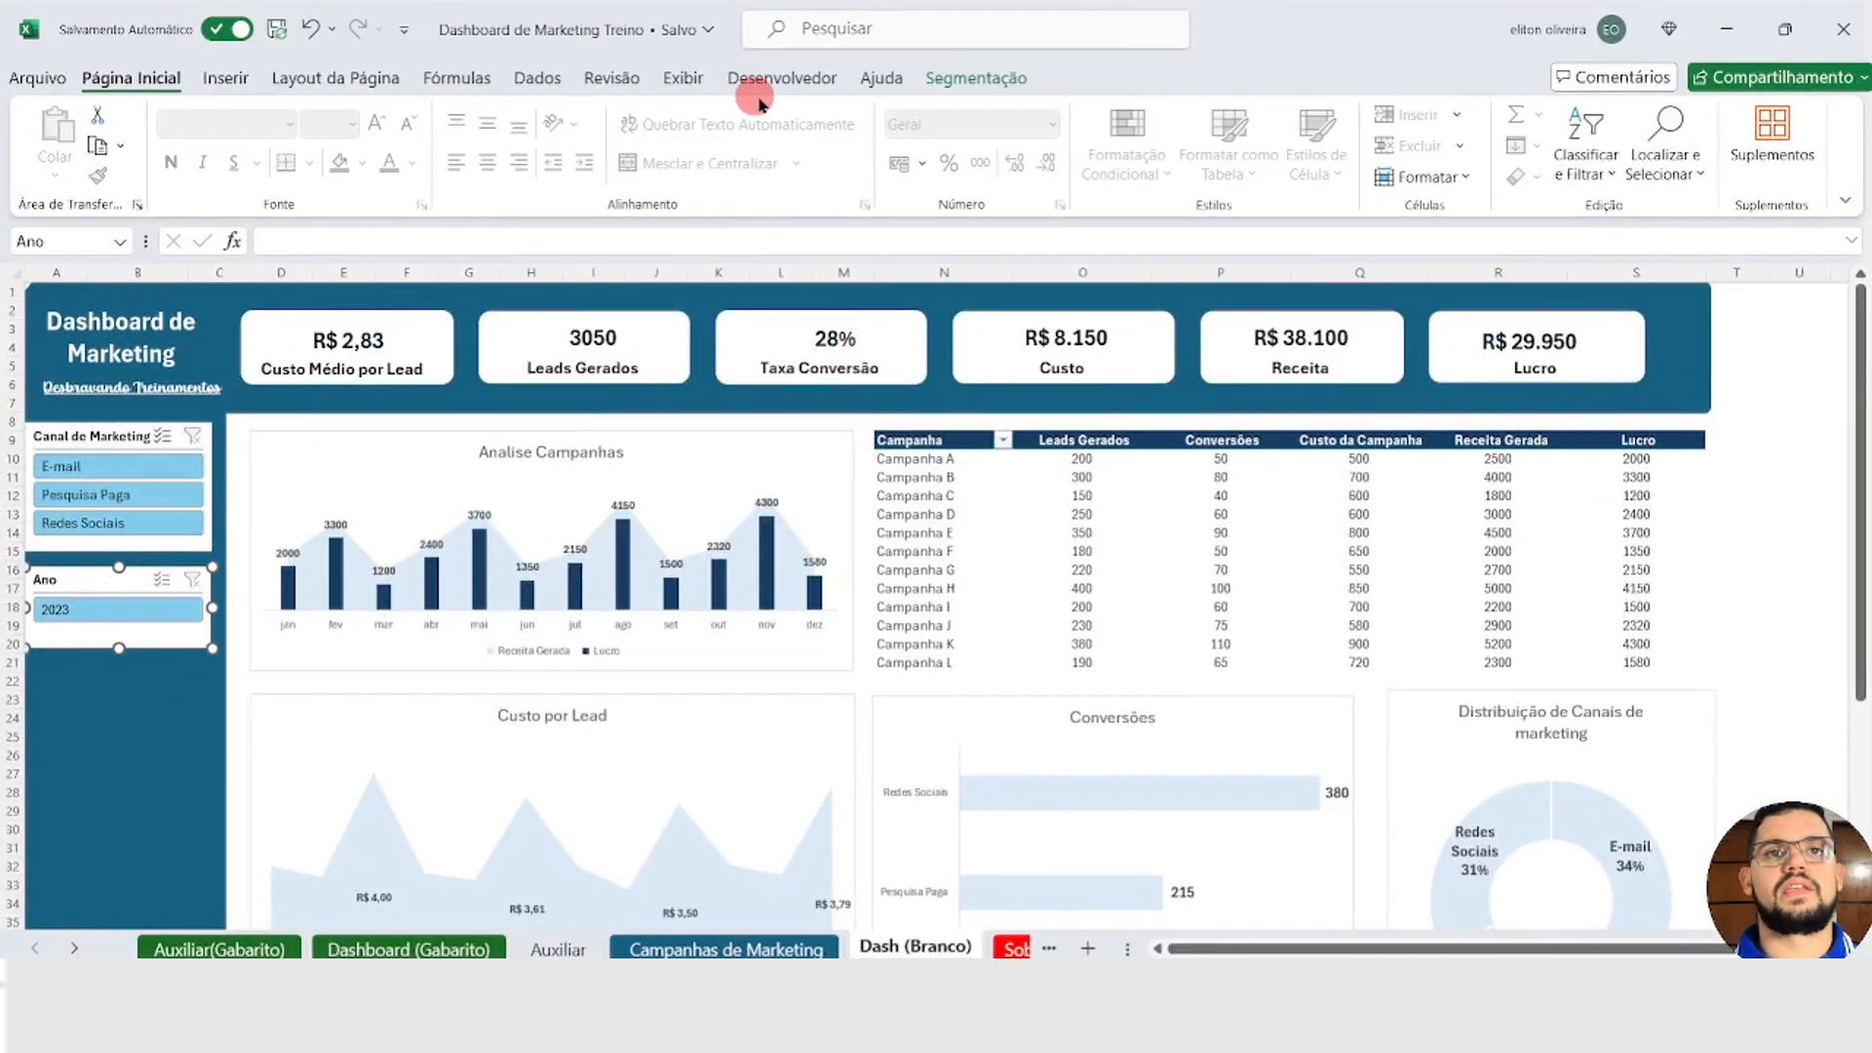
pyautogui.click(975, 77)
pyautogui.click(395, 148)
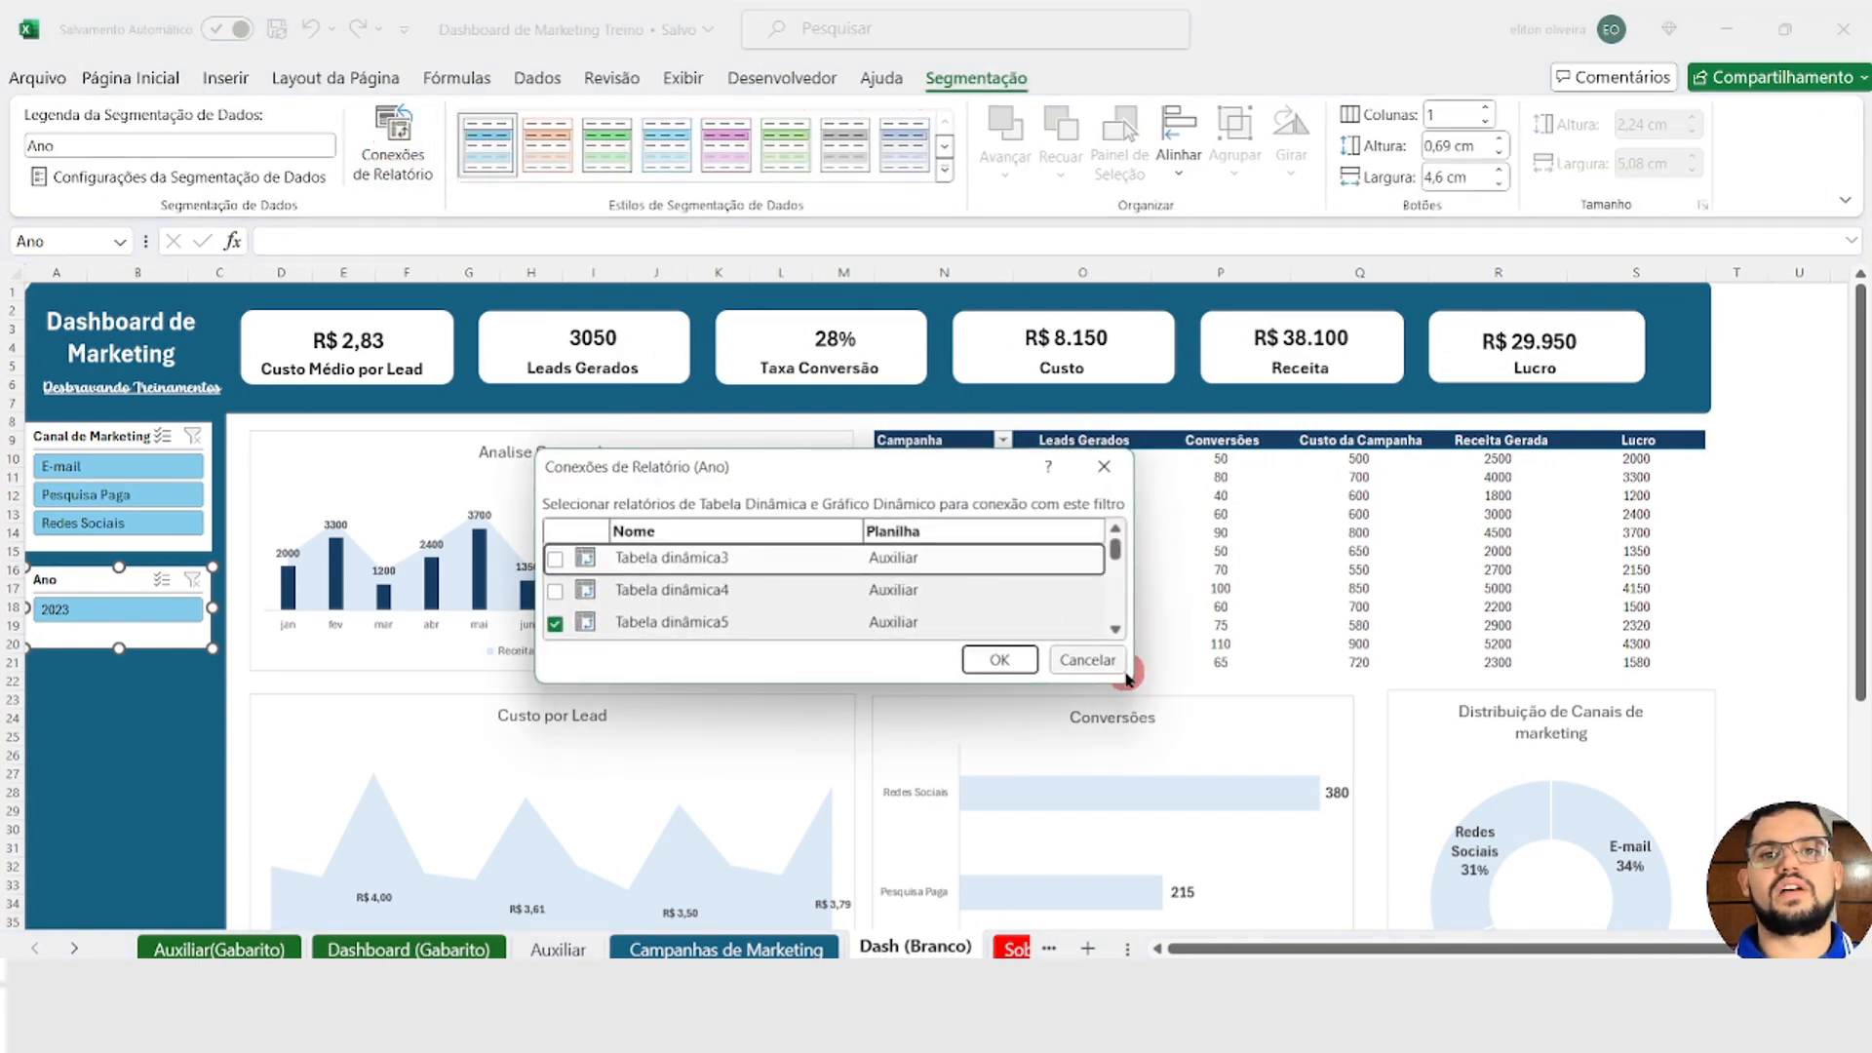
pyautogui.moveTo(1128, 673); pyautogui.dragTo(1246, 963)
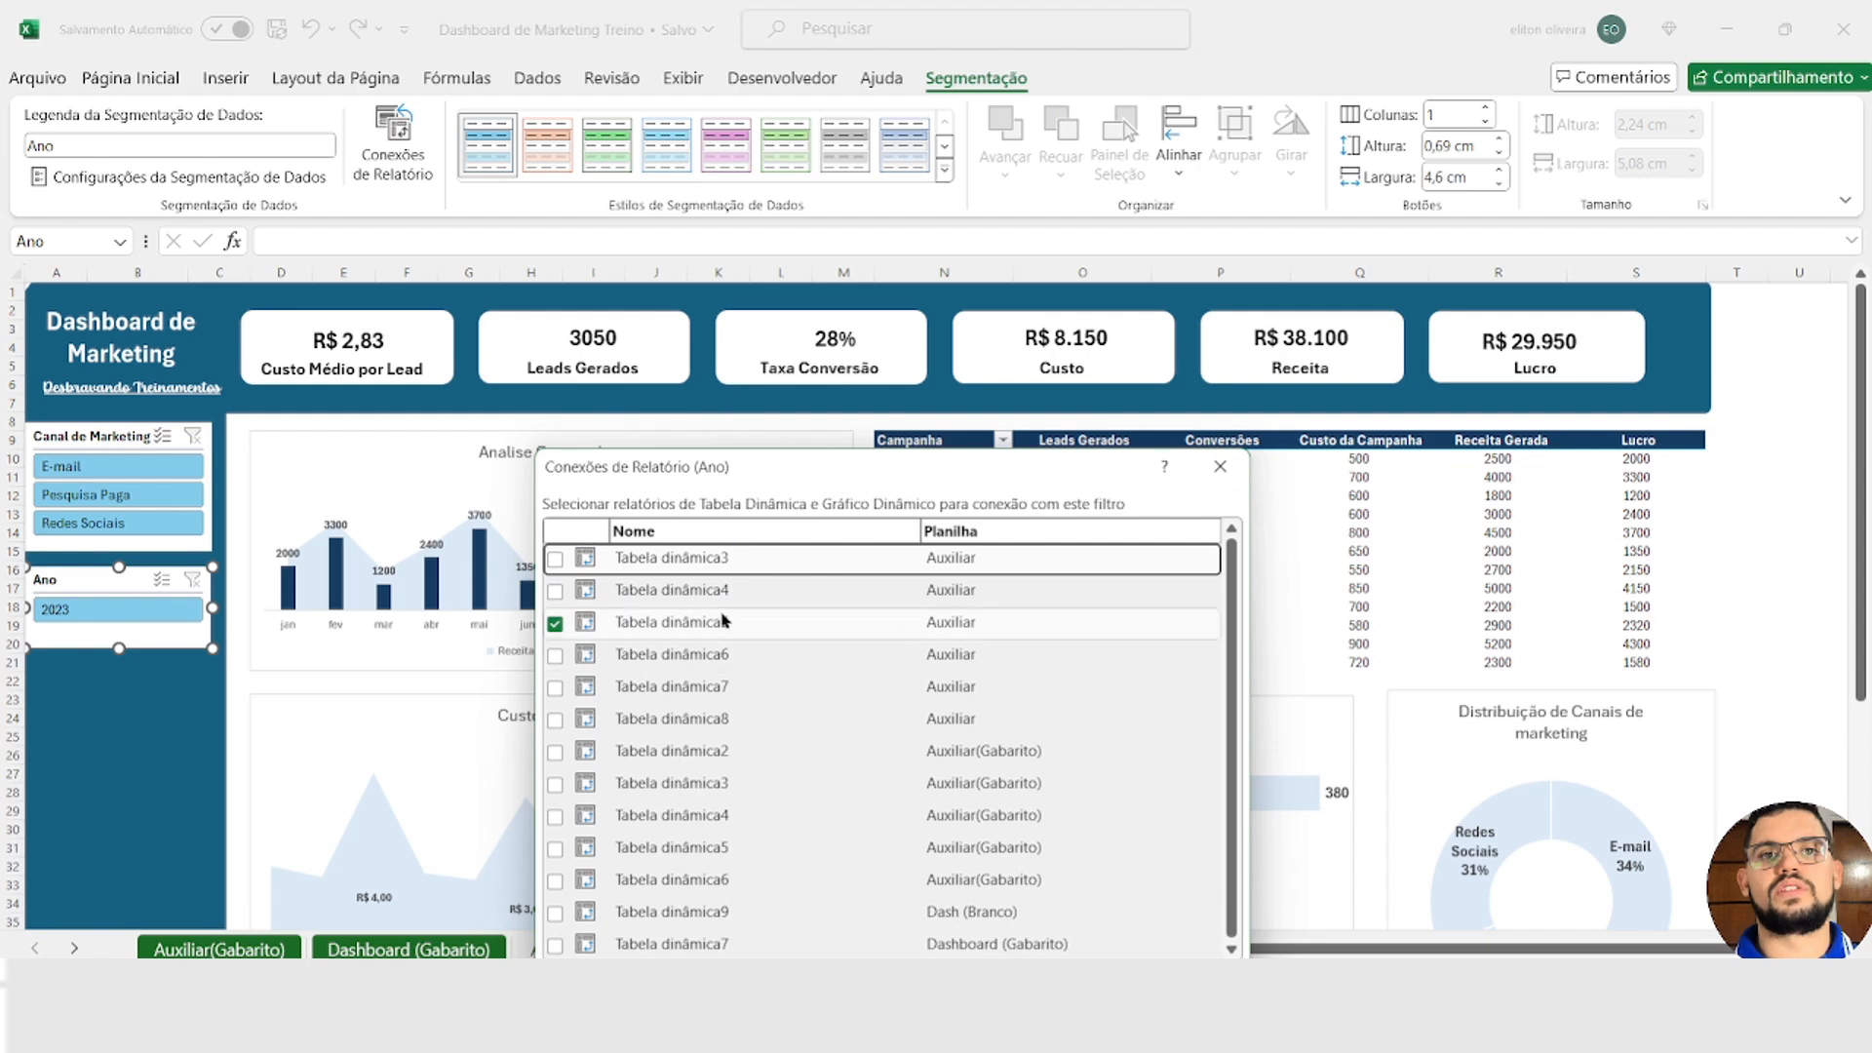
pyautogui.click(555, 590)
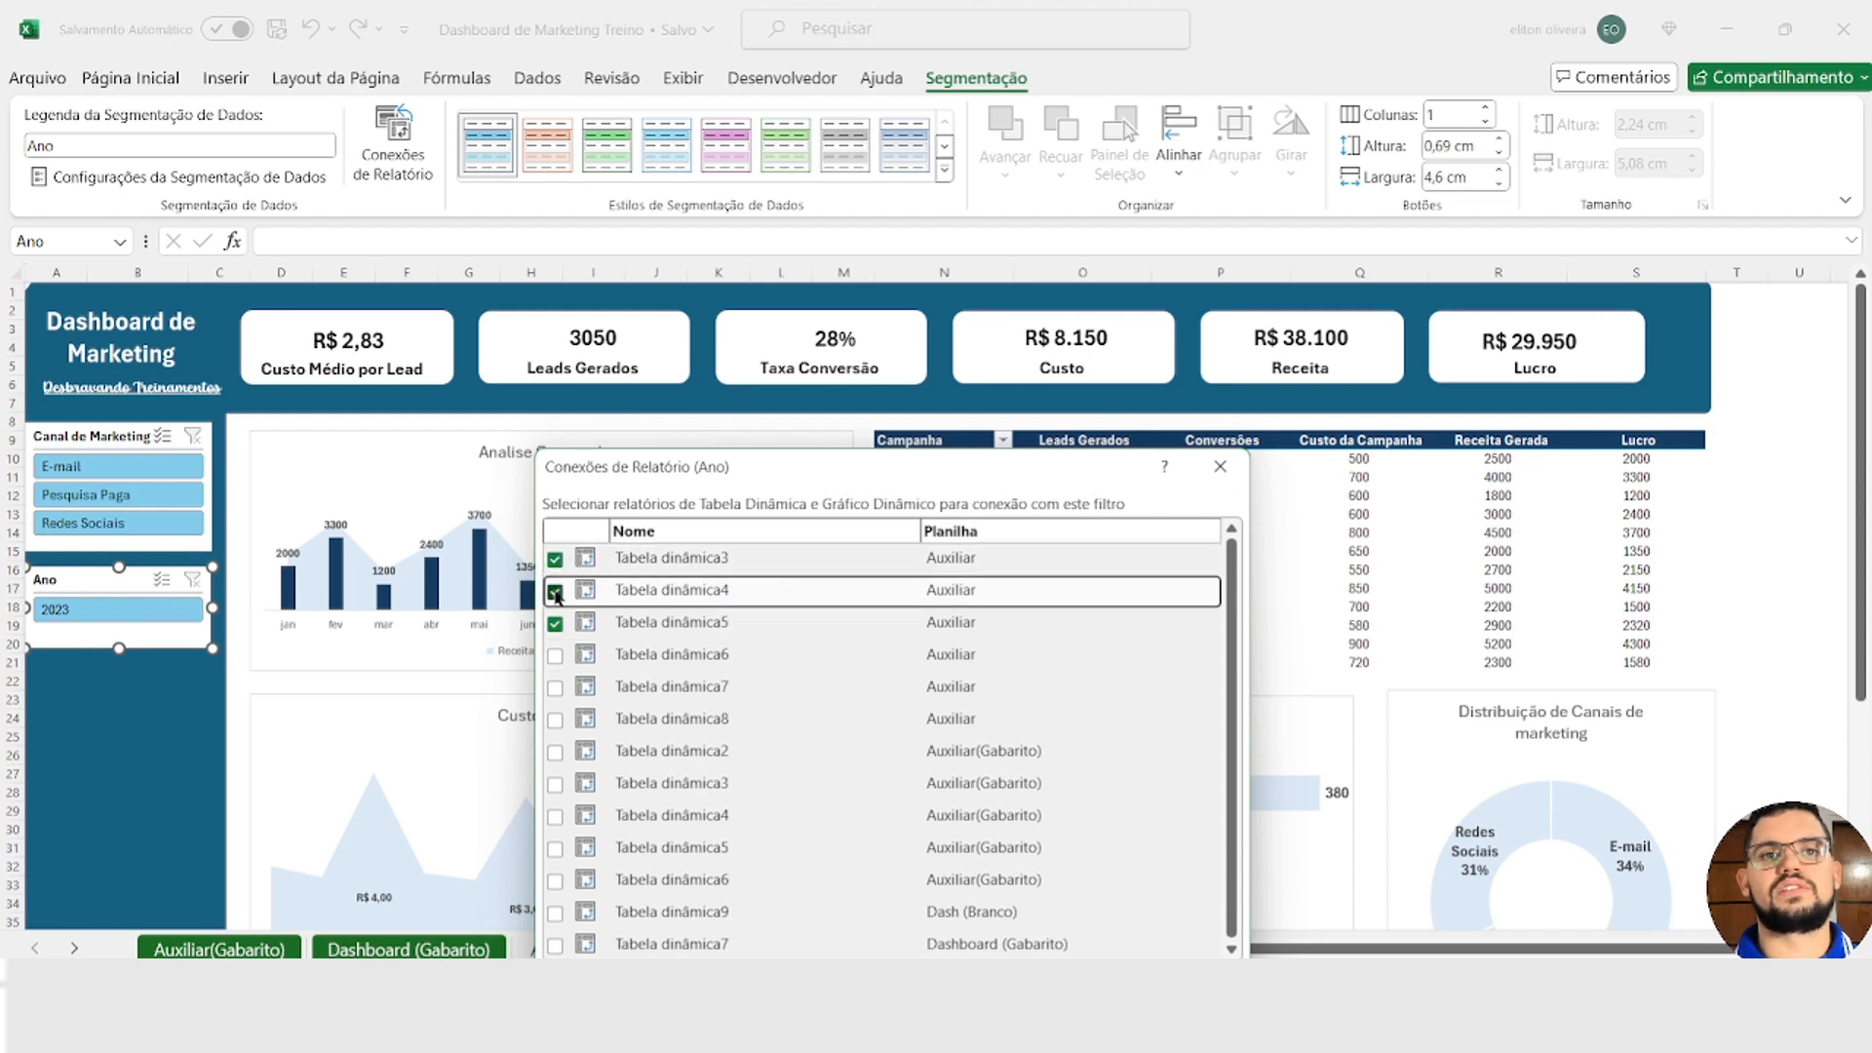
pyautogui.click(554, 655)
pyautogui.click(555, 688)
pyautogui.click(553, 720)
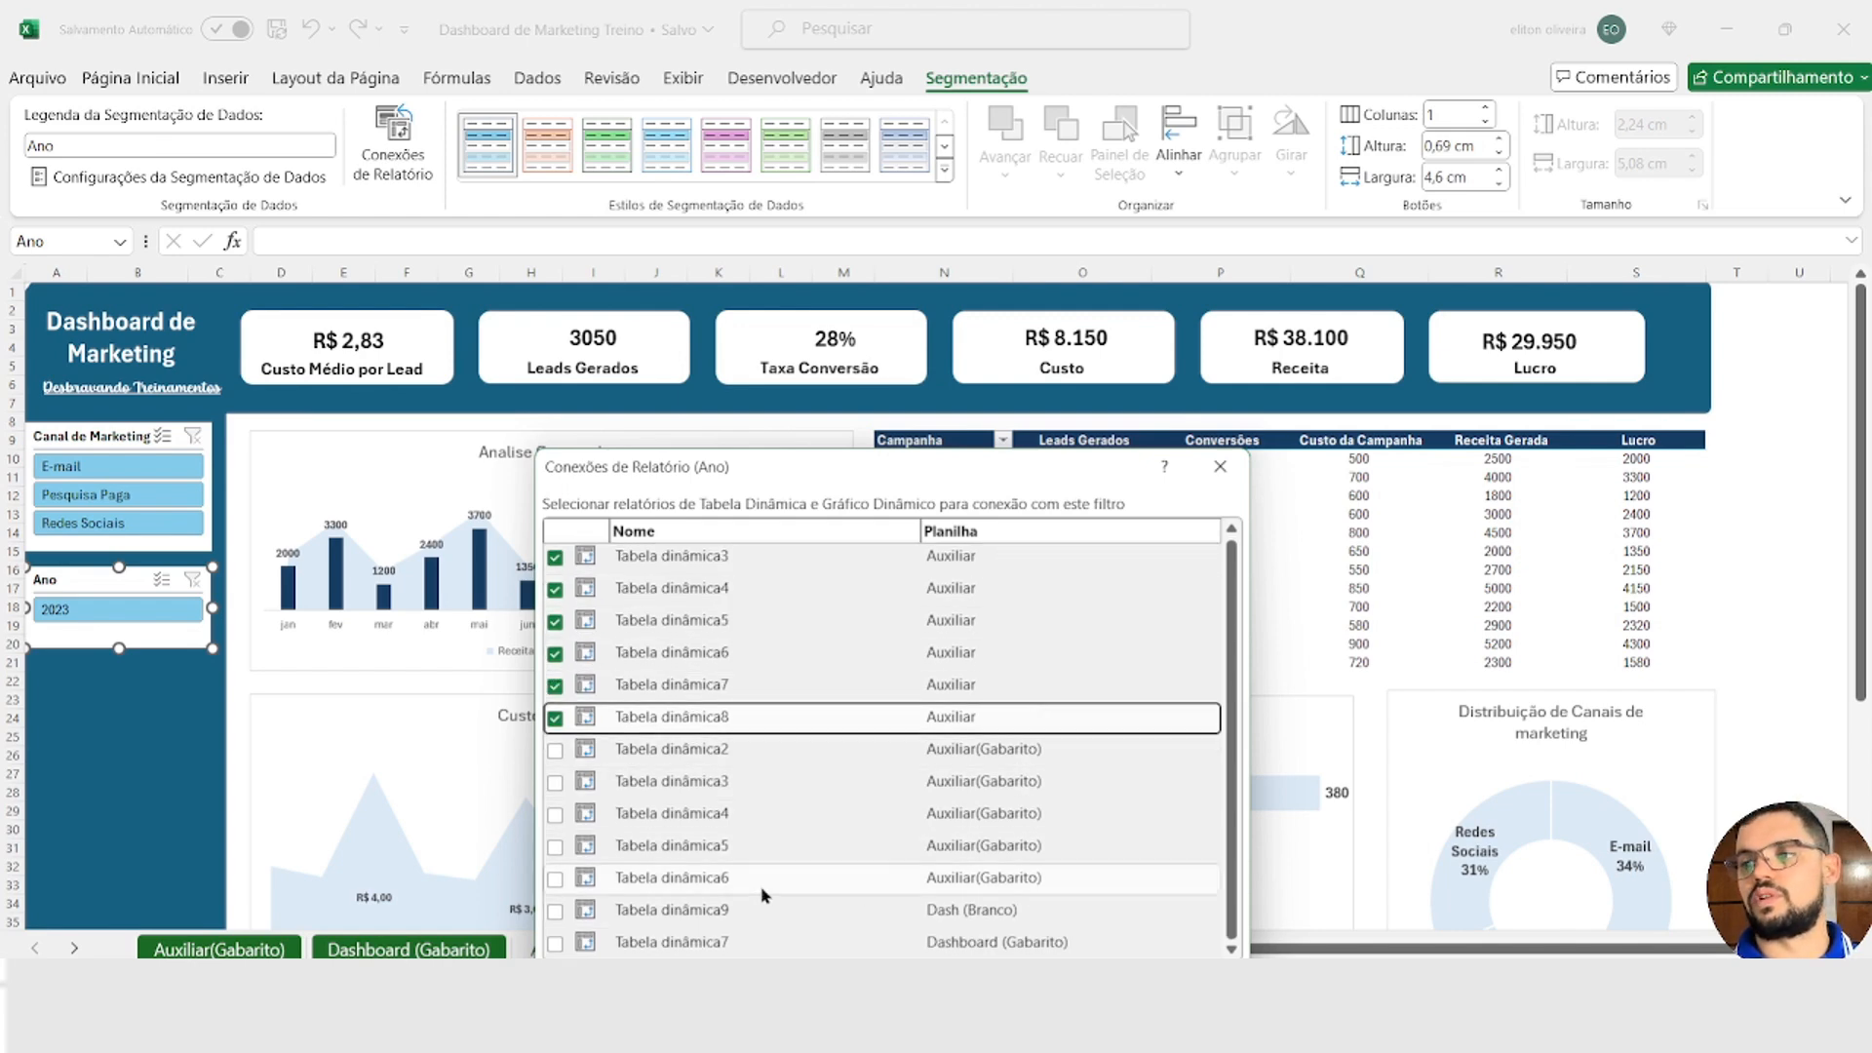
pyautogui.click(549, 906)
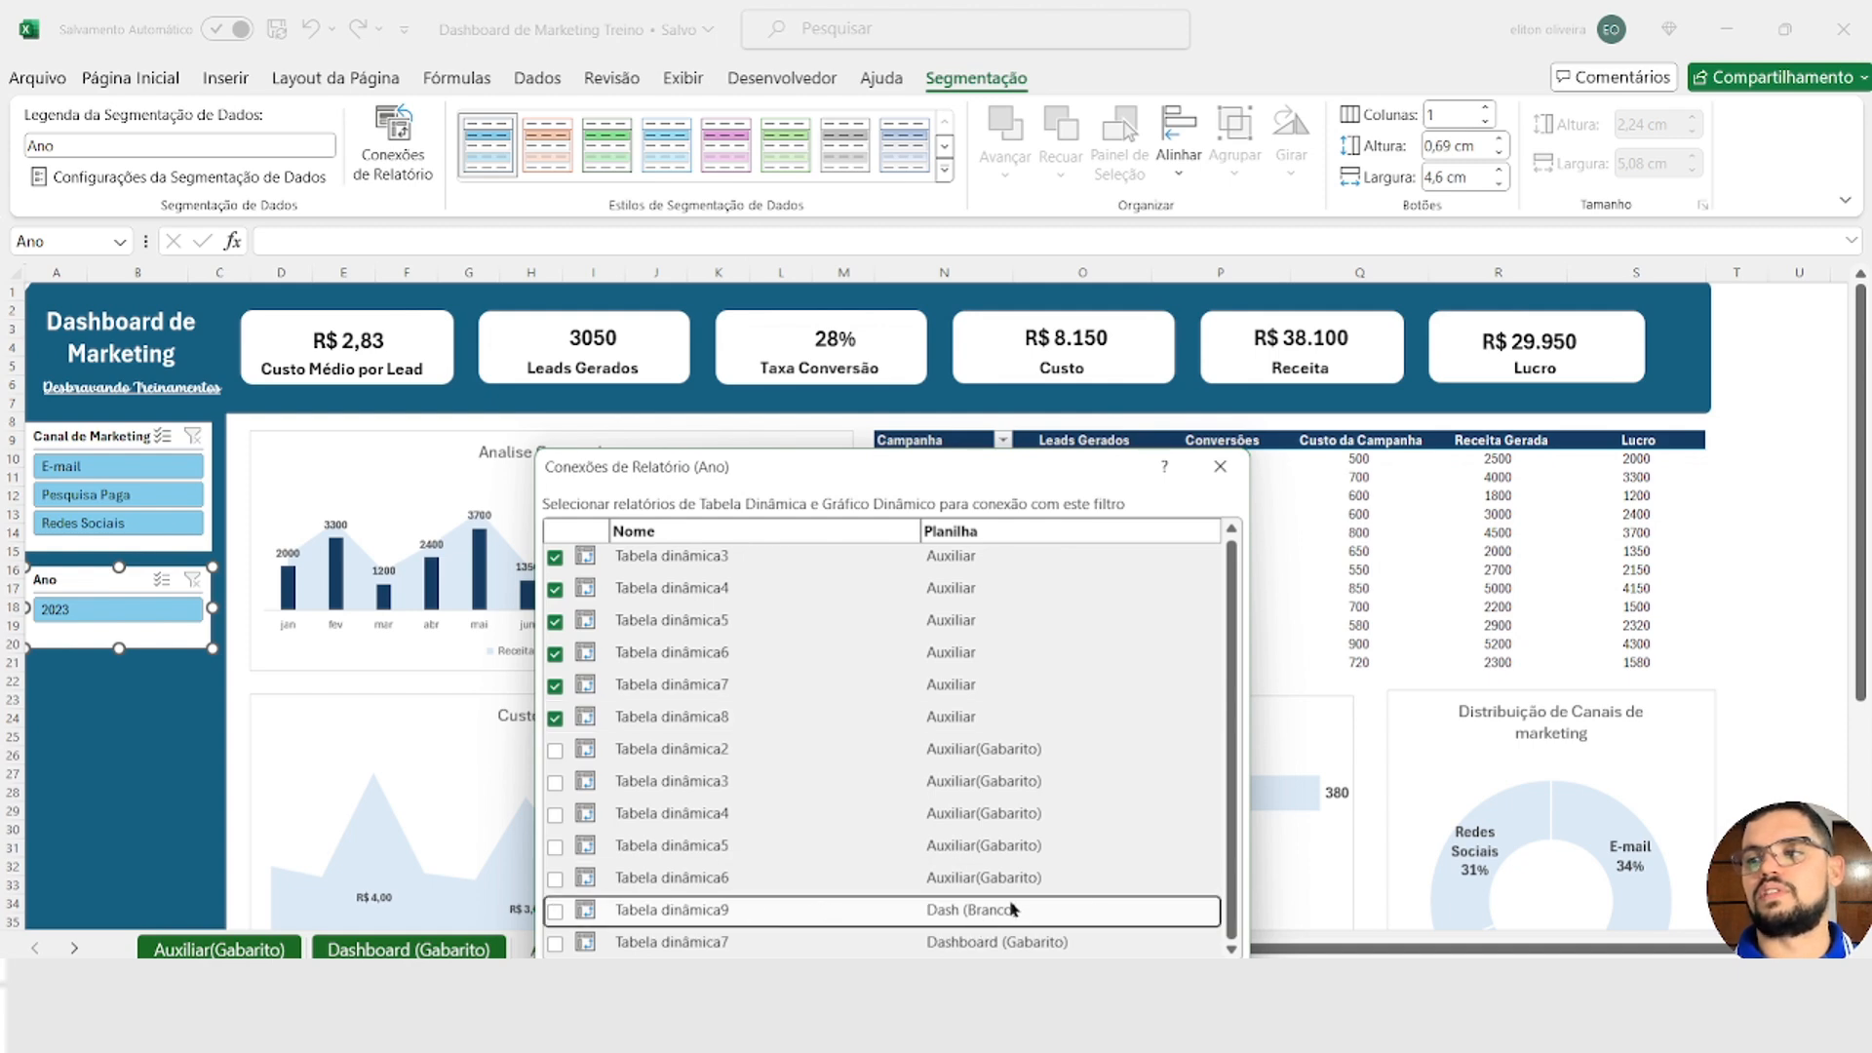
pyautogui.click(1045, 956)
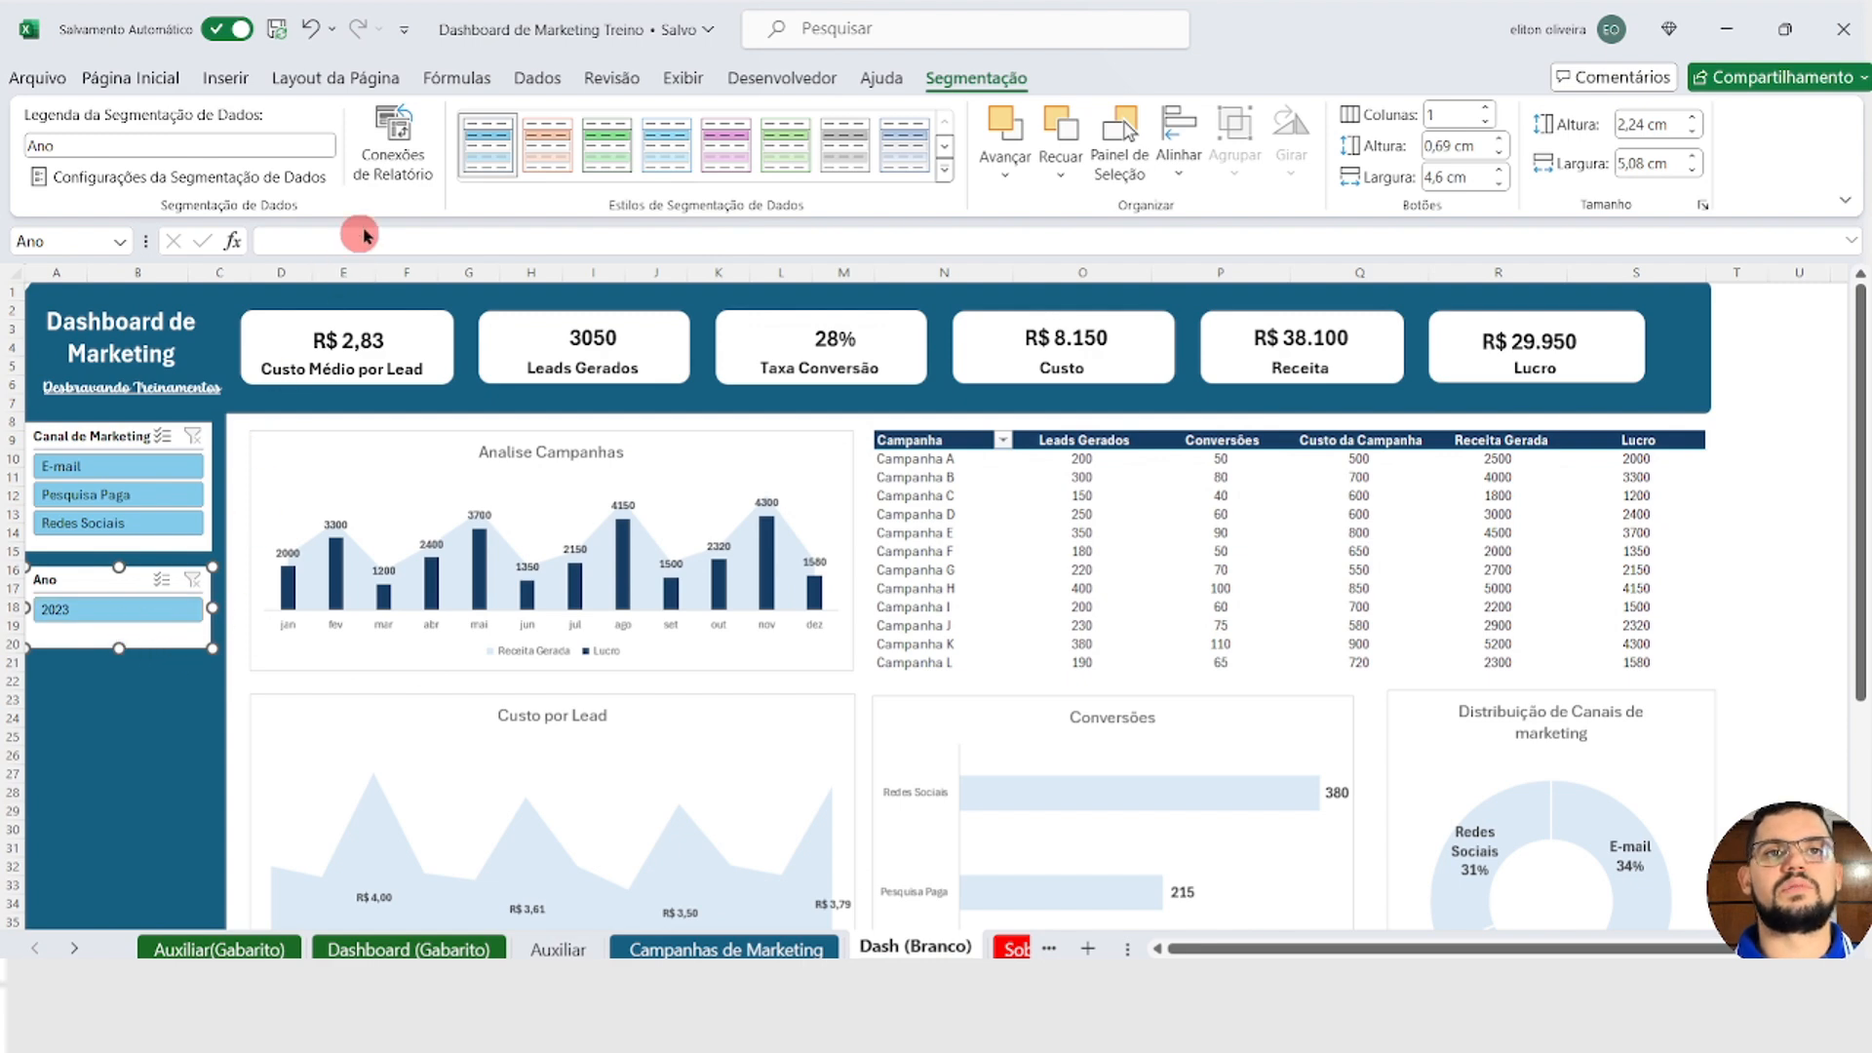
# Step: Insert a Periodo slicer for the Analise Campanhas chart
pyautogui.click(317, 478)
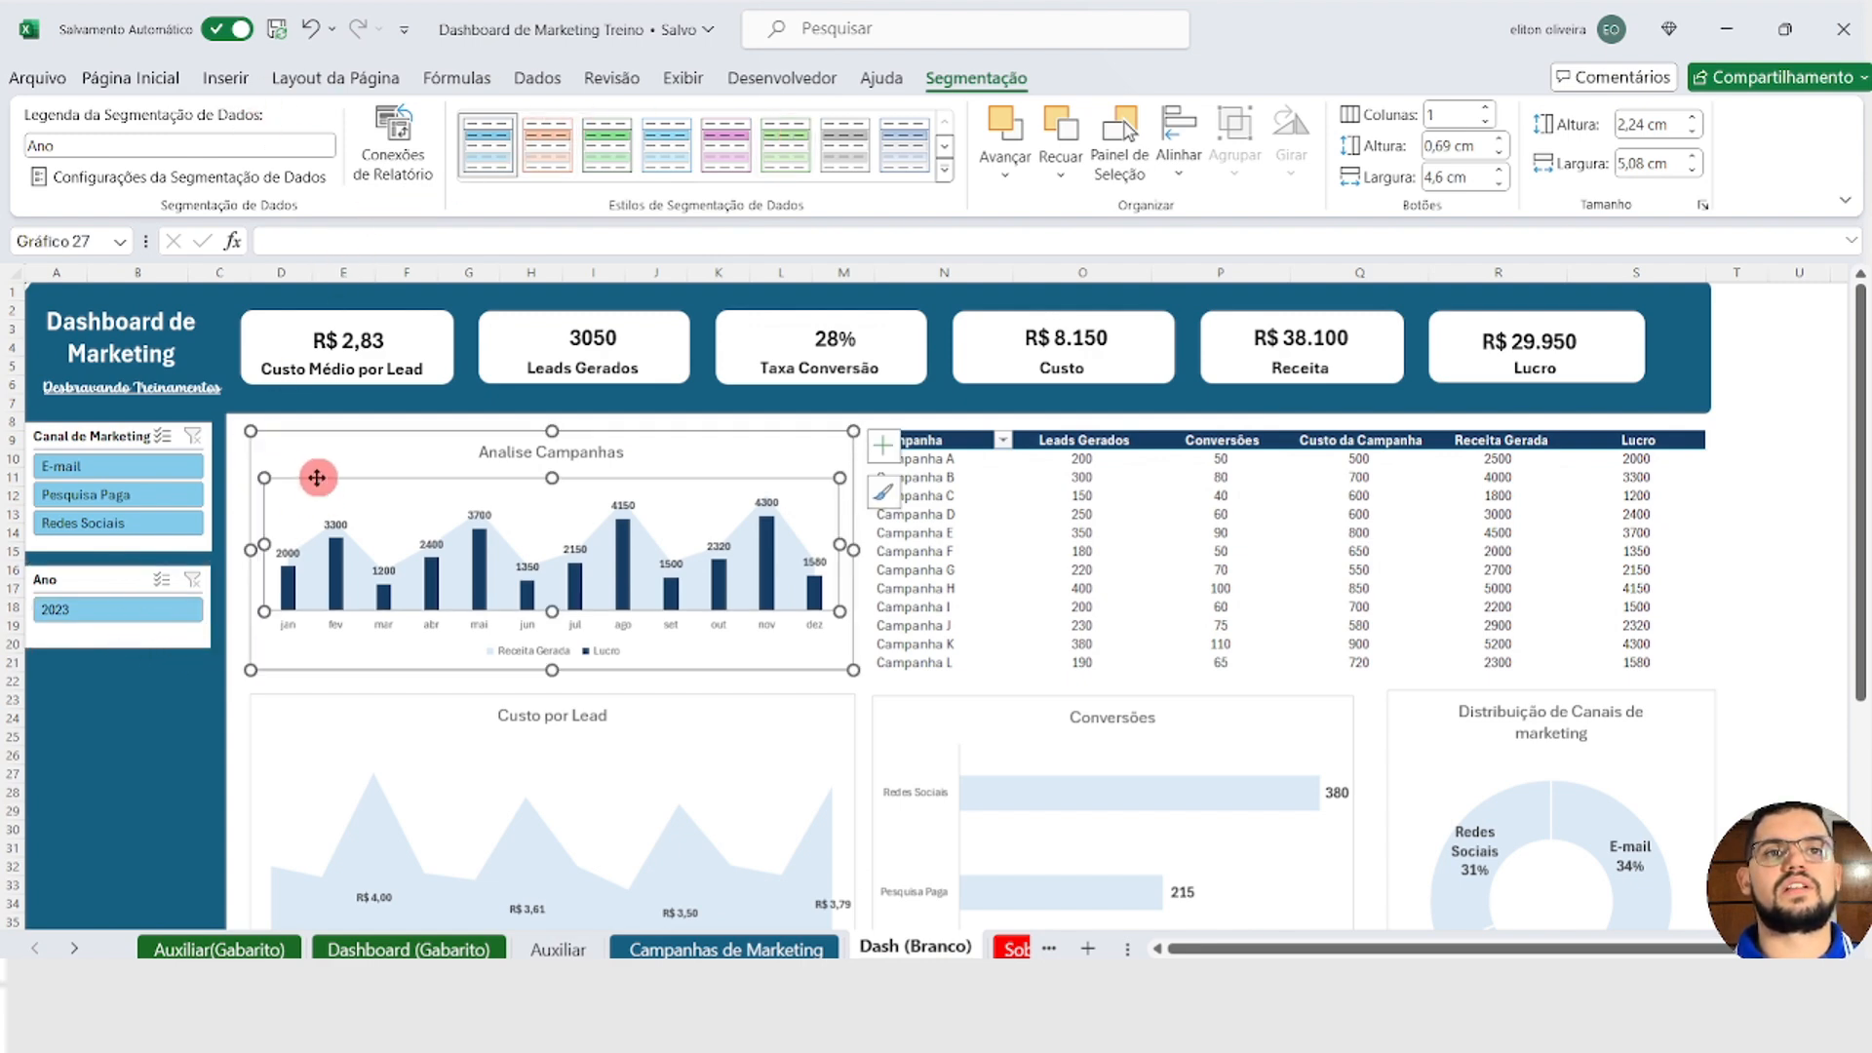
pyautogui.click(426, 474)
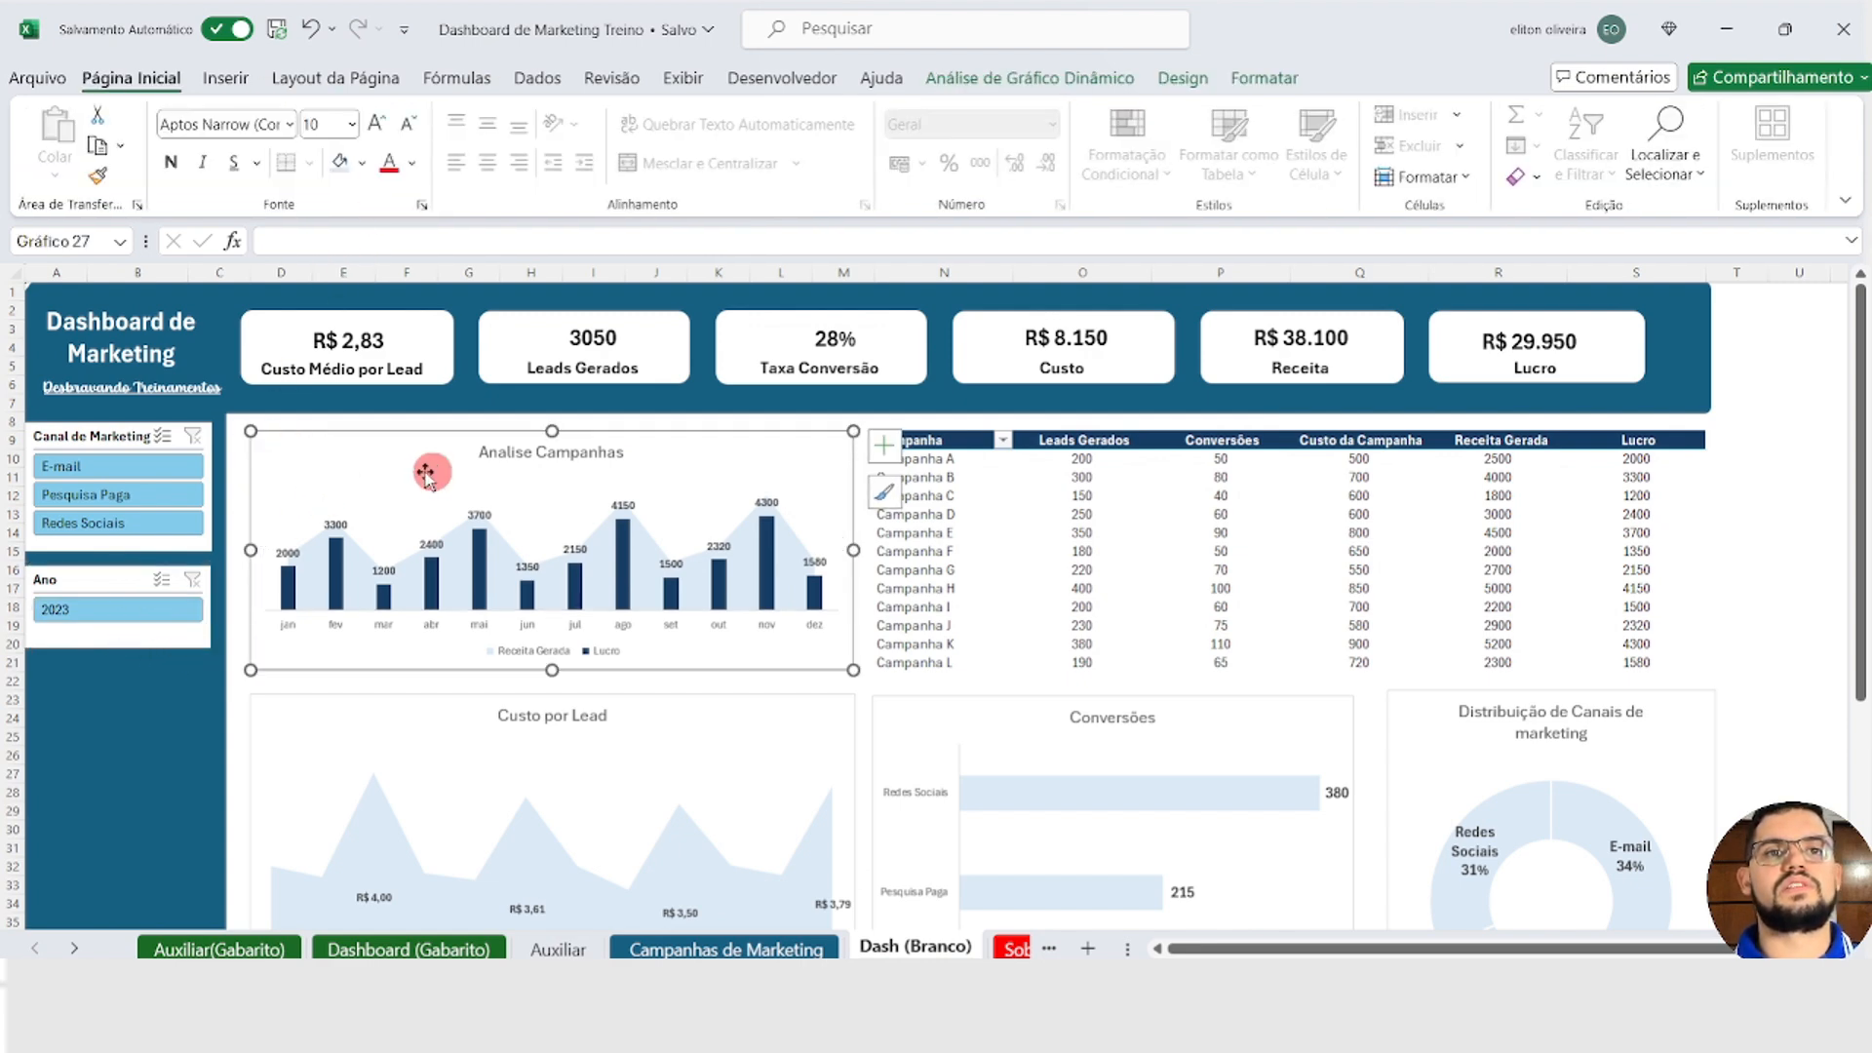
pyautogui.click(1035, 77)
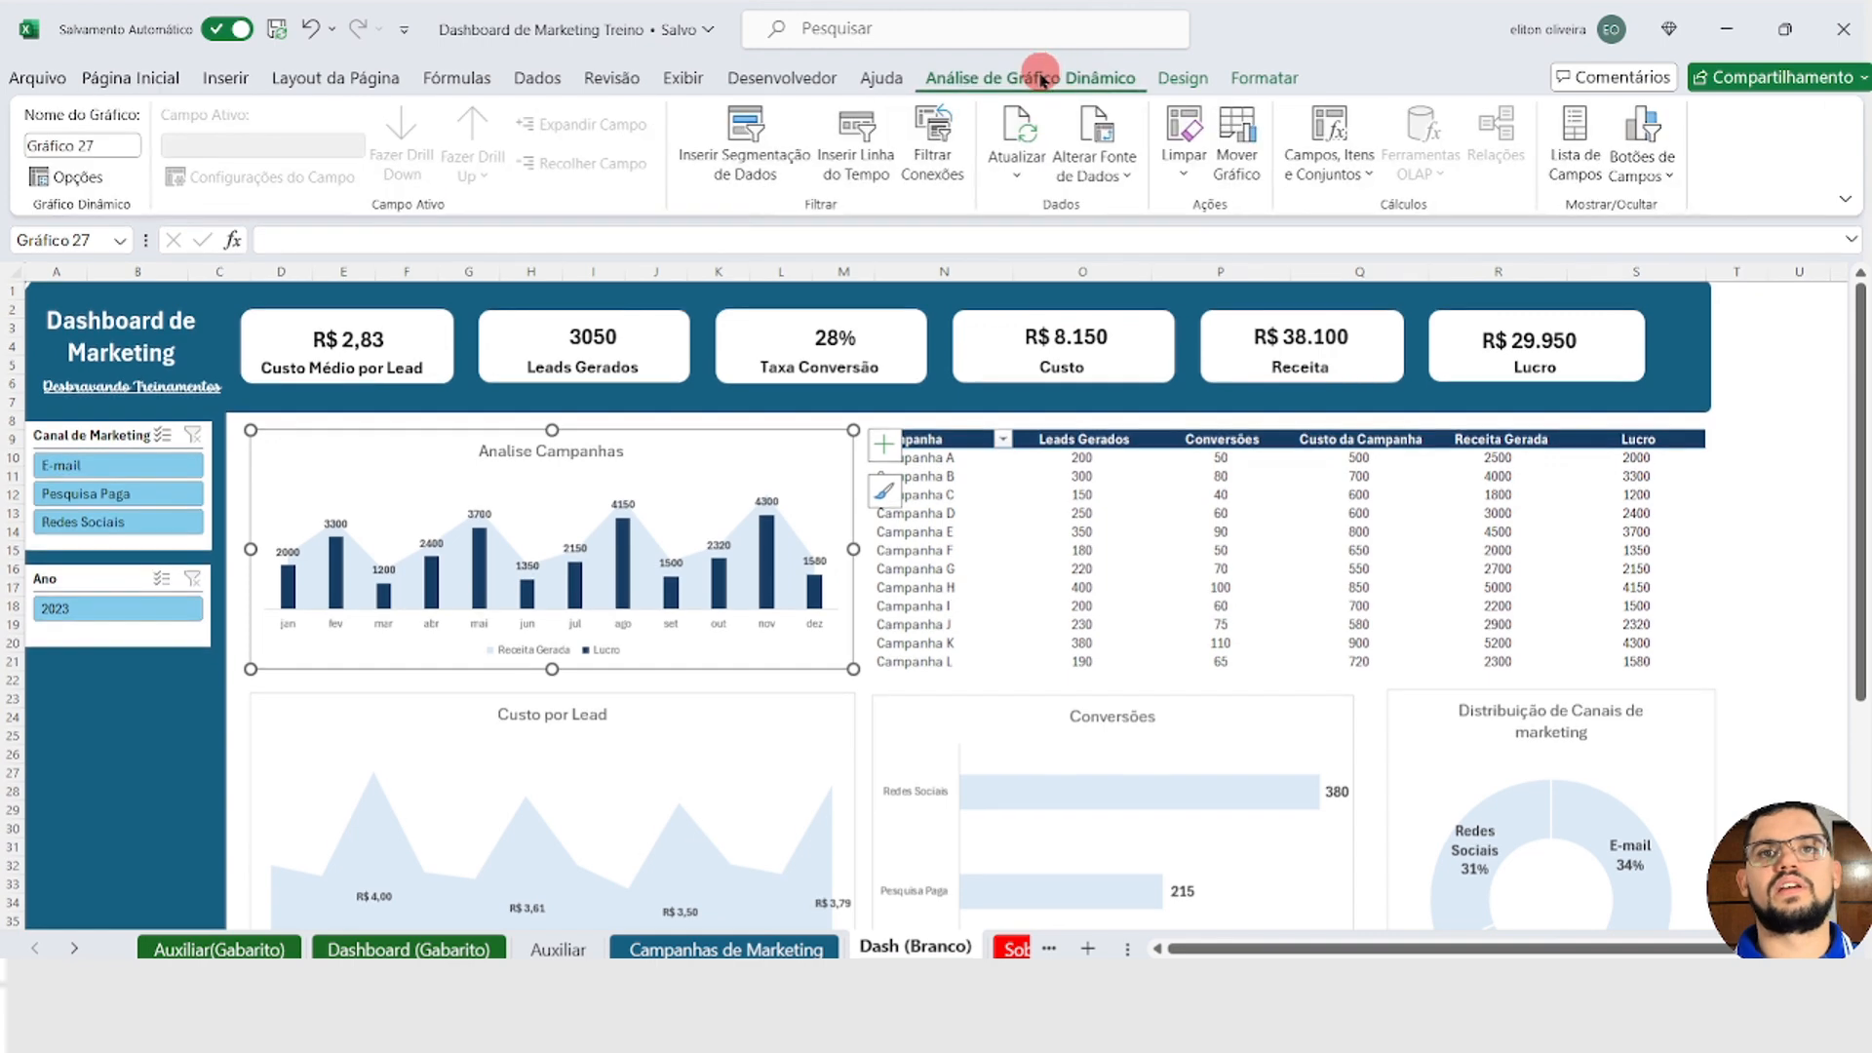
pyautogui.click(753, 137)
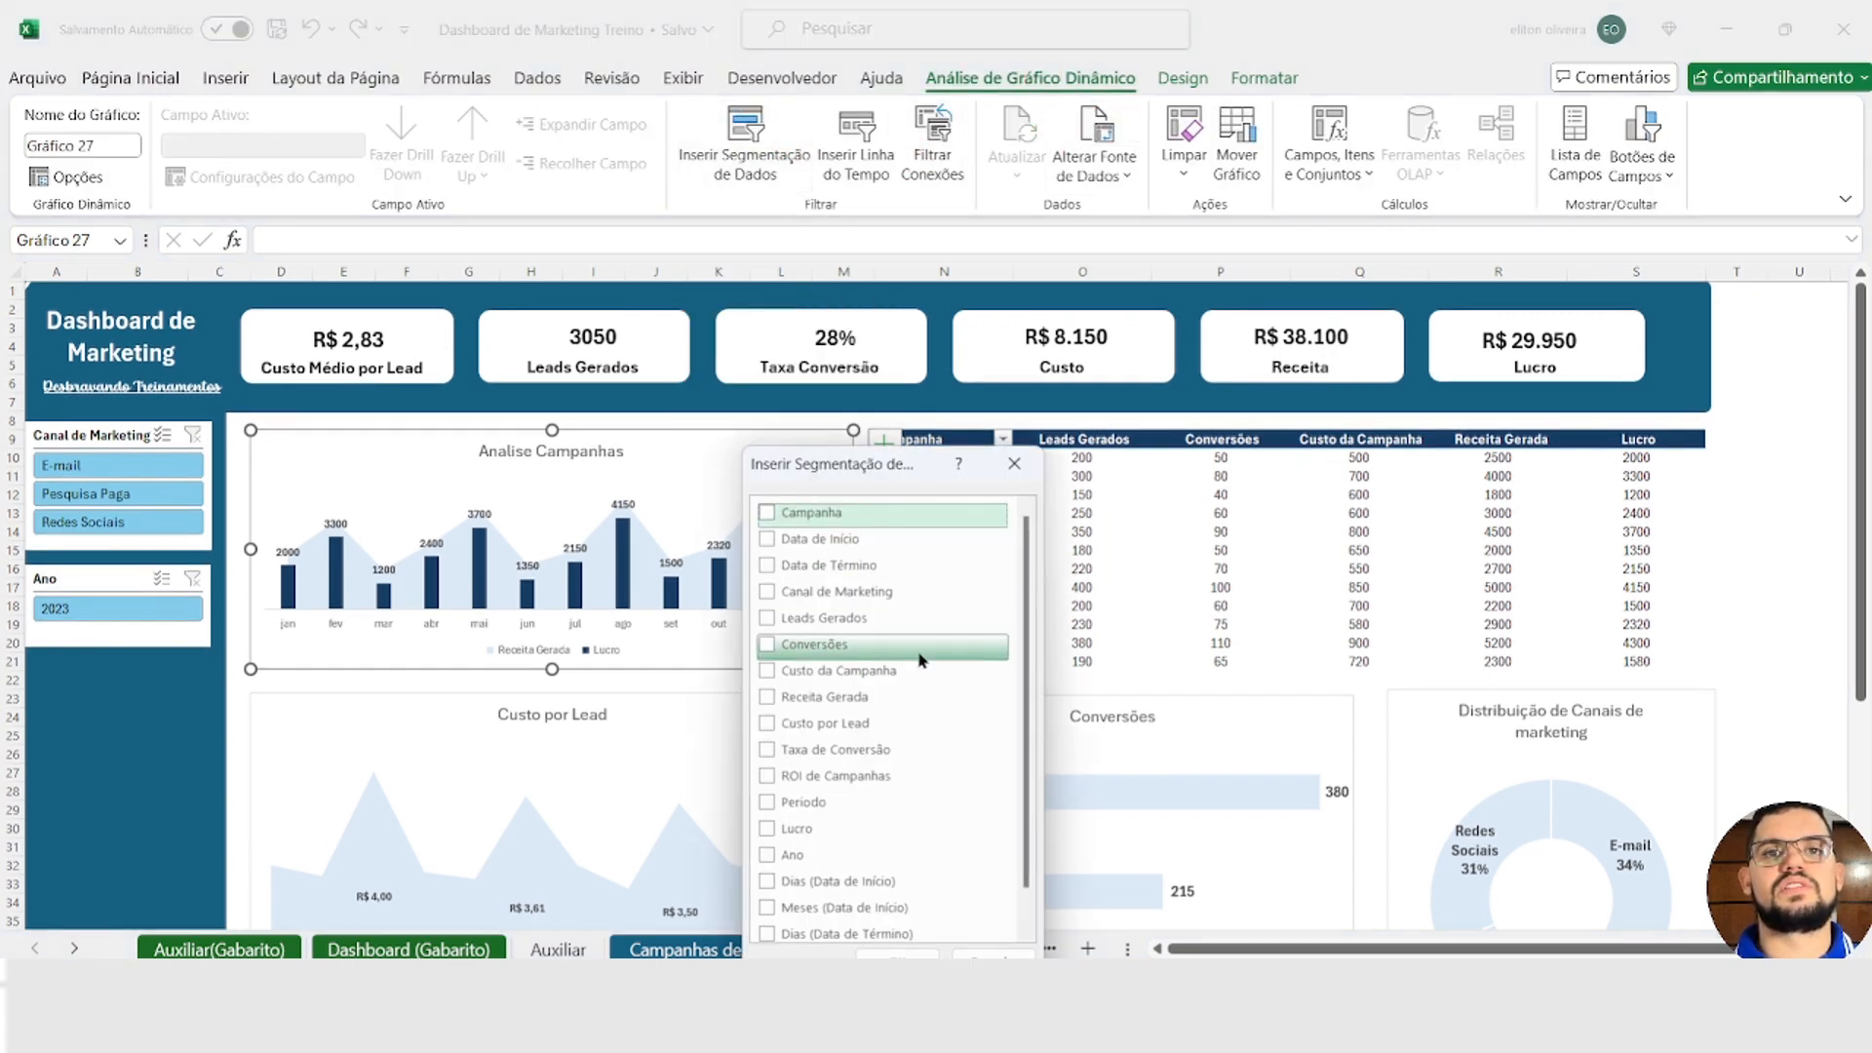
pyautogui.click(819, 802)
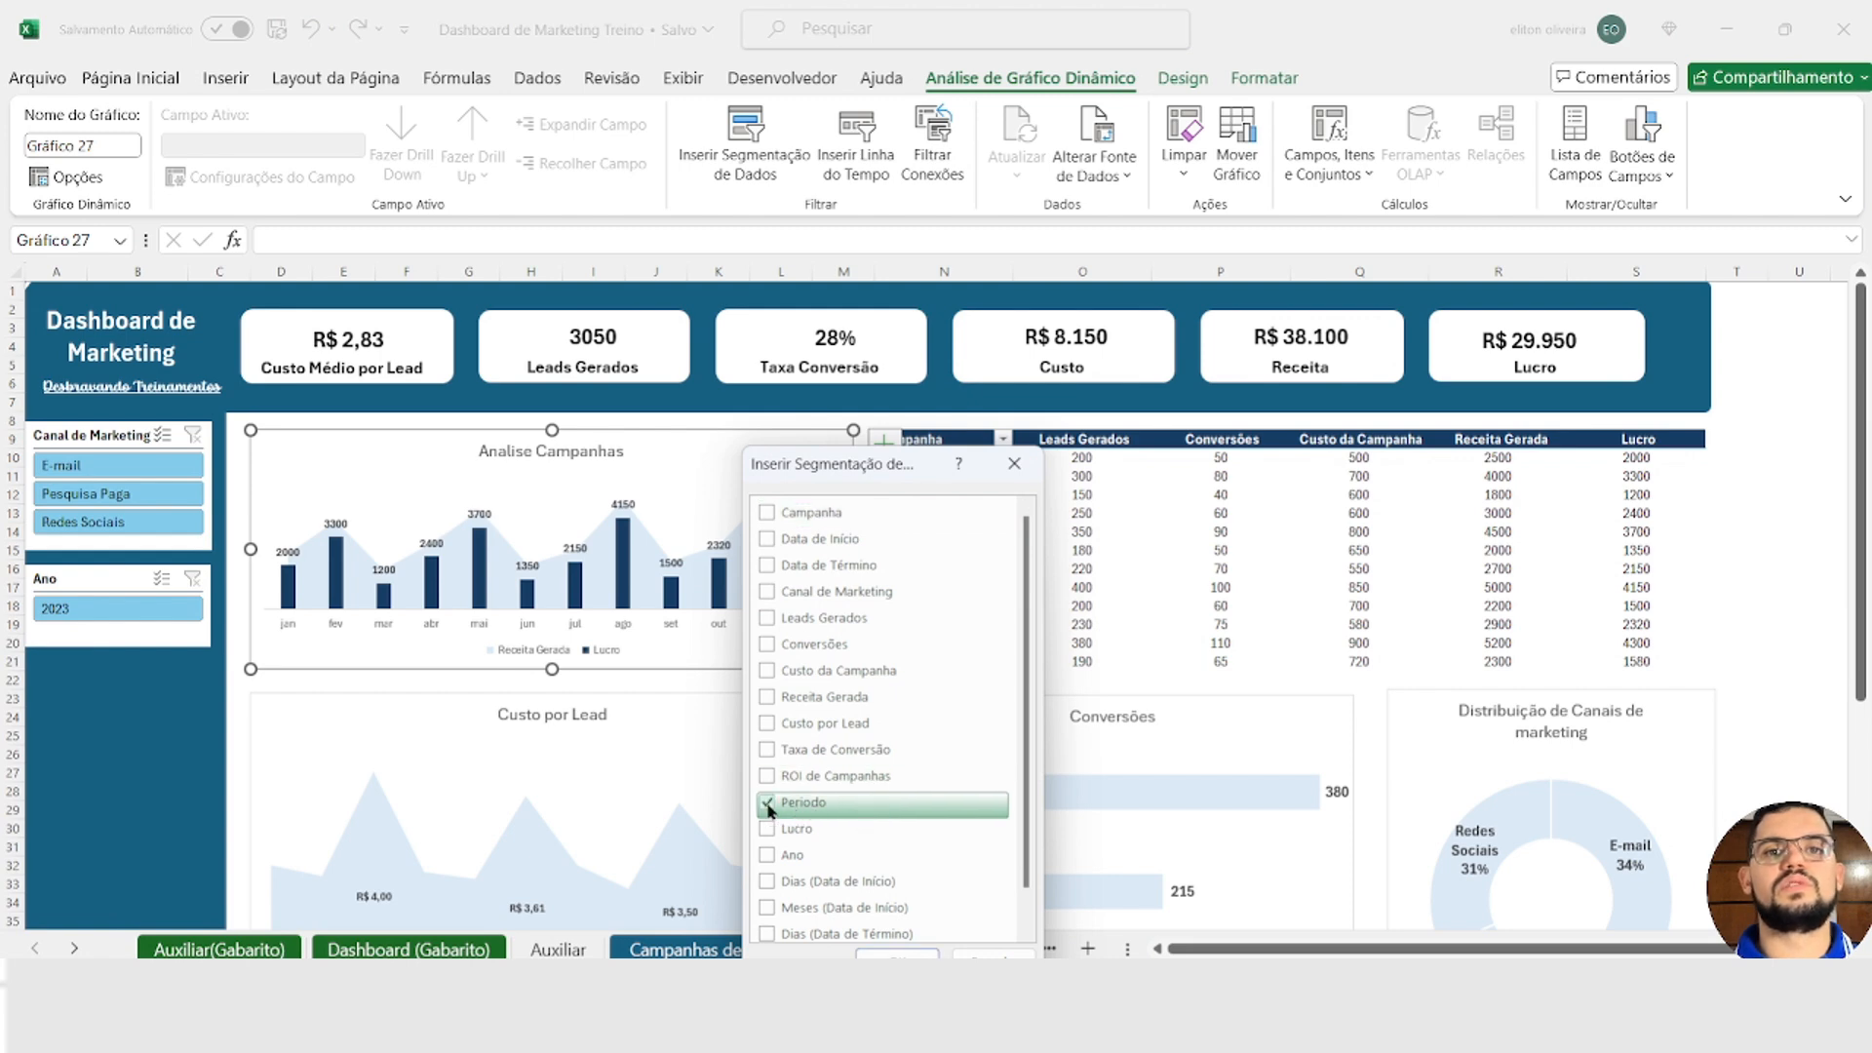
pyautogui.click(889, 950)
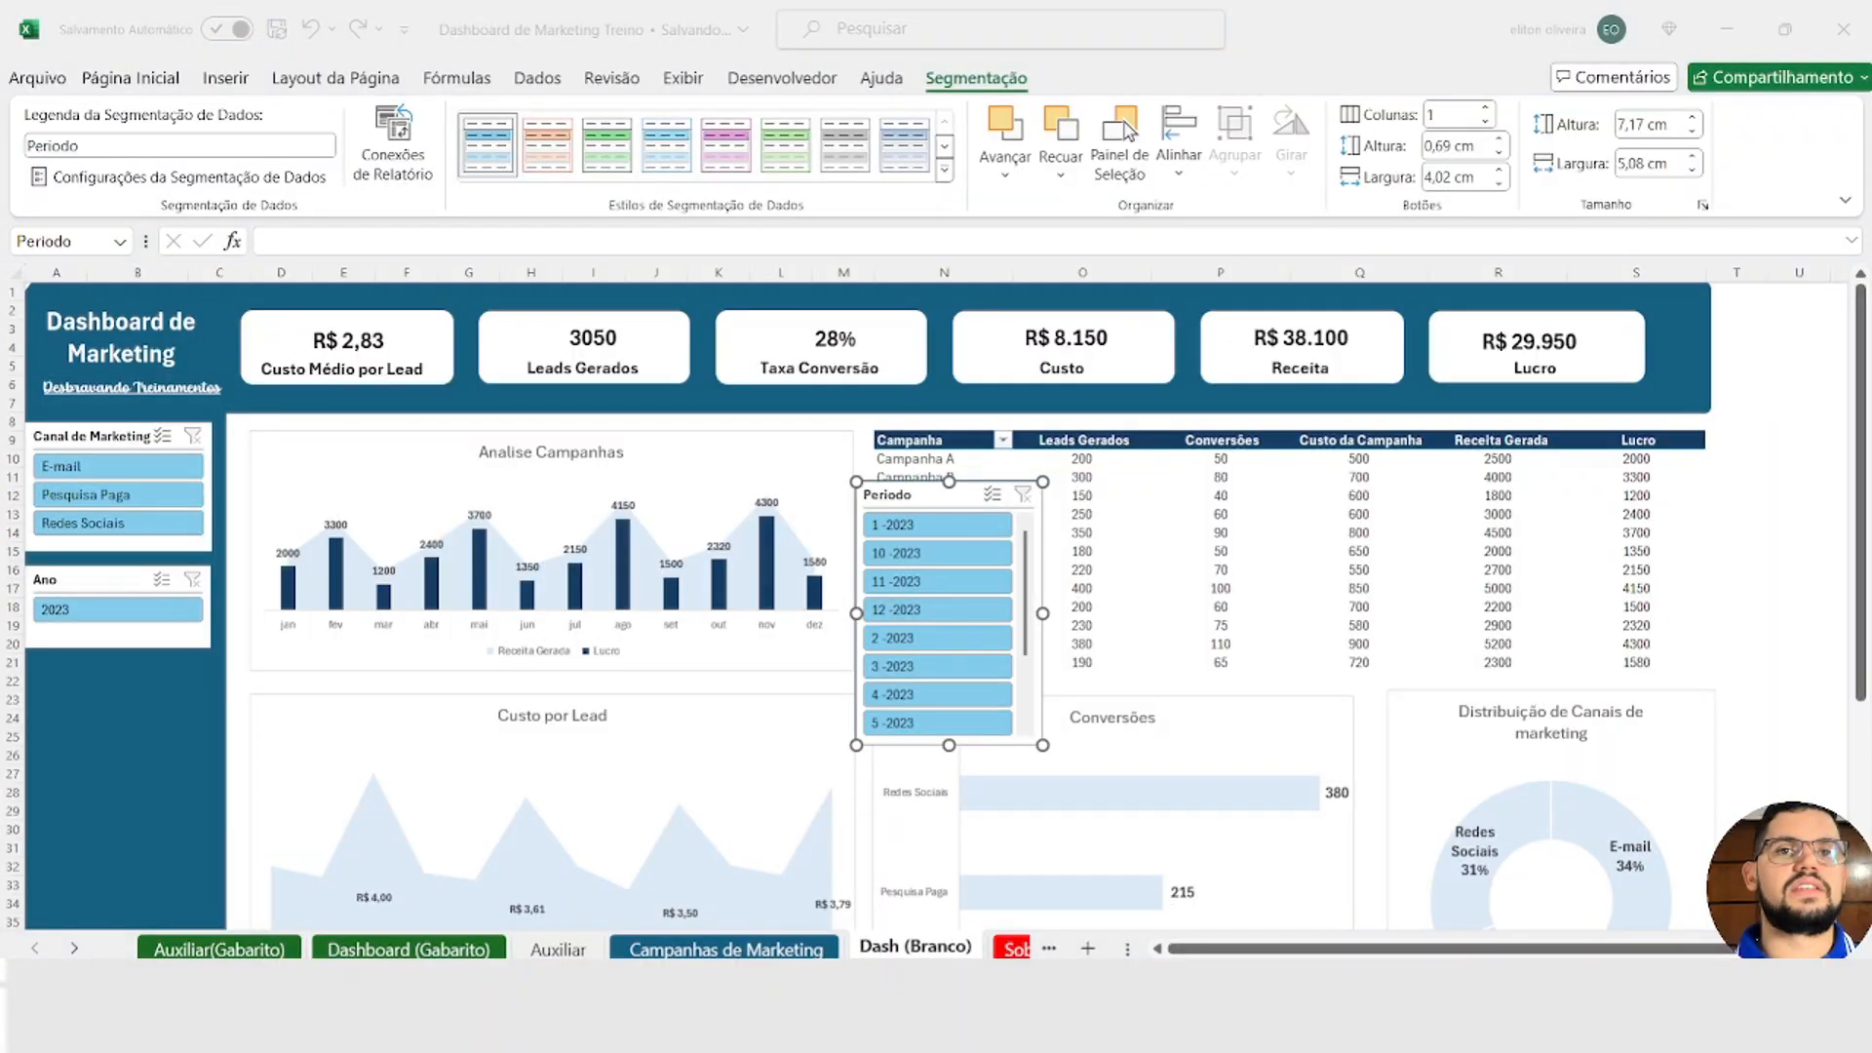
# Step: Place the Periodo slicer under the Ano slicer and stretch it to about 9,86 cm high, down to the end of the blue sidebar
pyautogui.moveTo(891, 495); pyautogui.dragTo(71, 681)
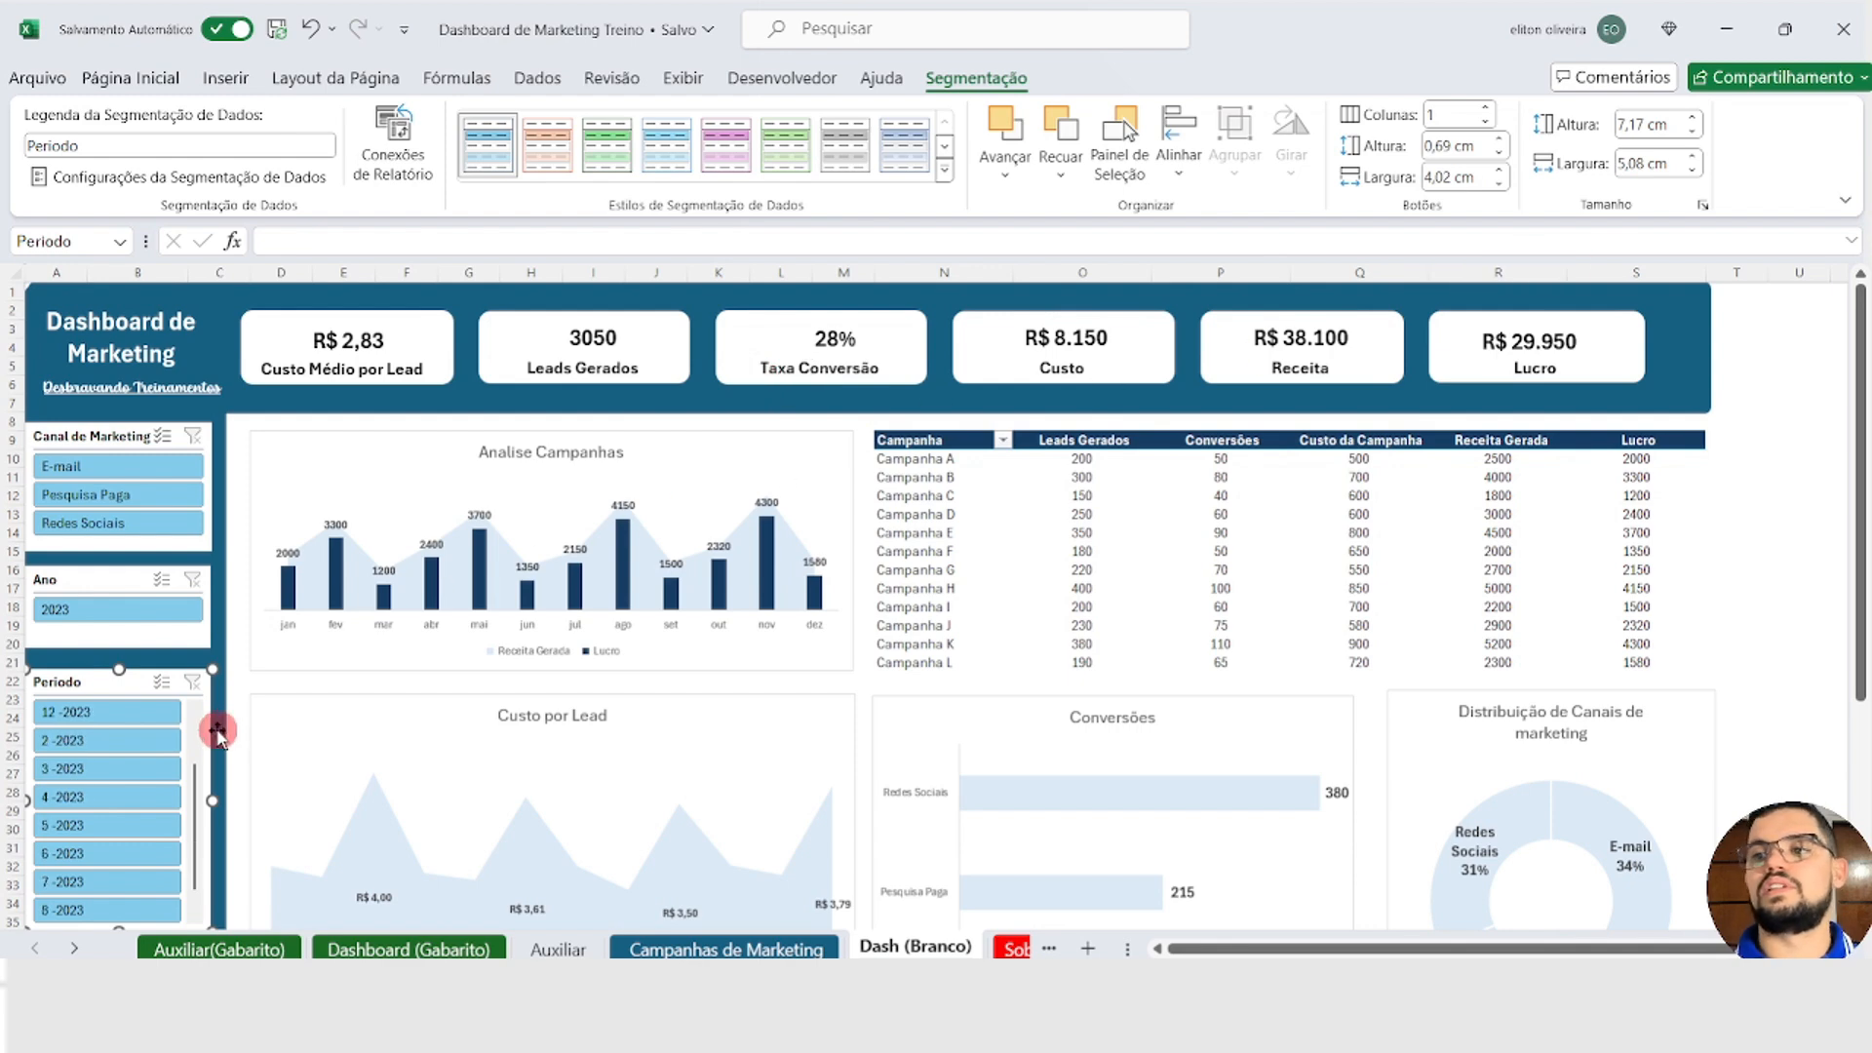
pyautogui.click(244, 773)
pyautogui.scroll(-4, 234, 770)
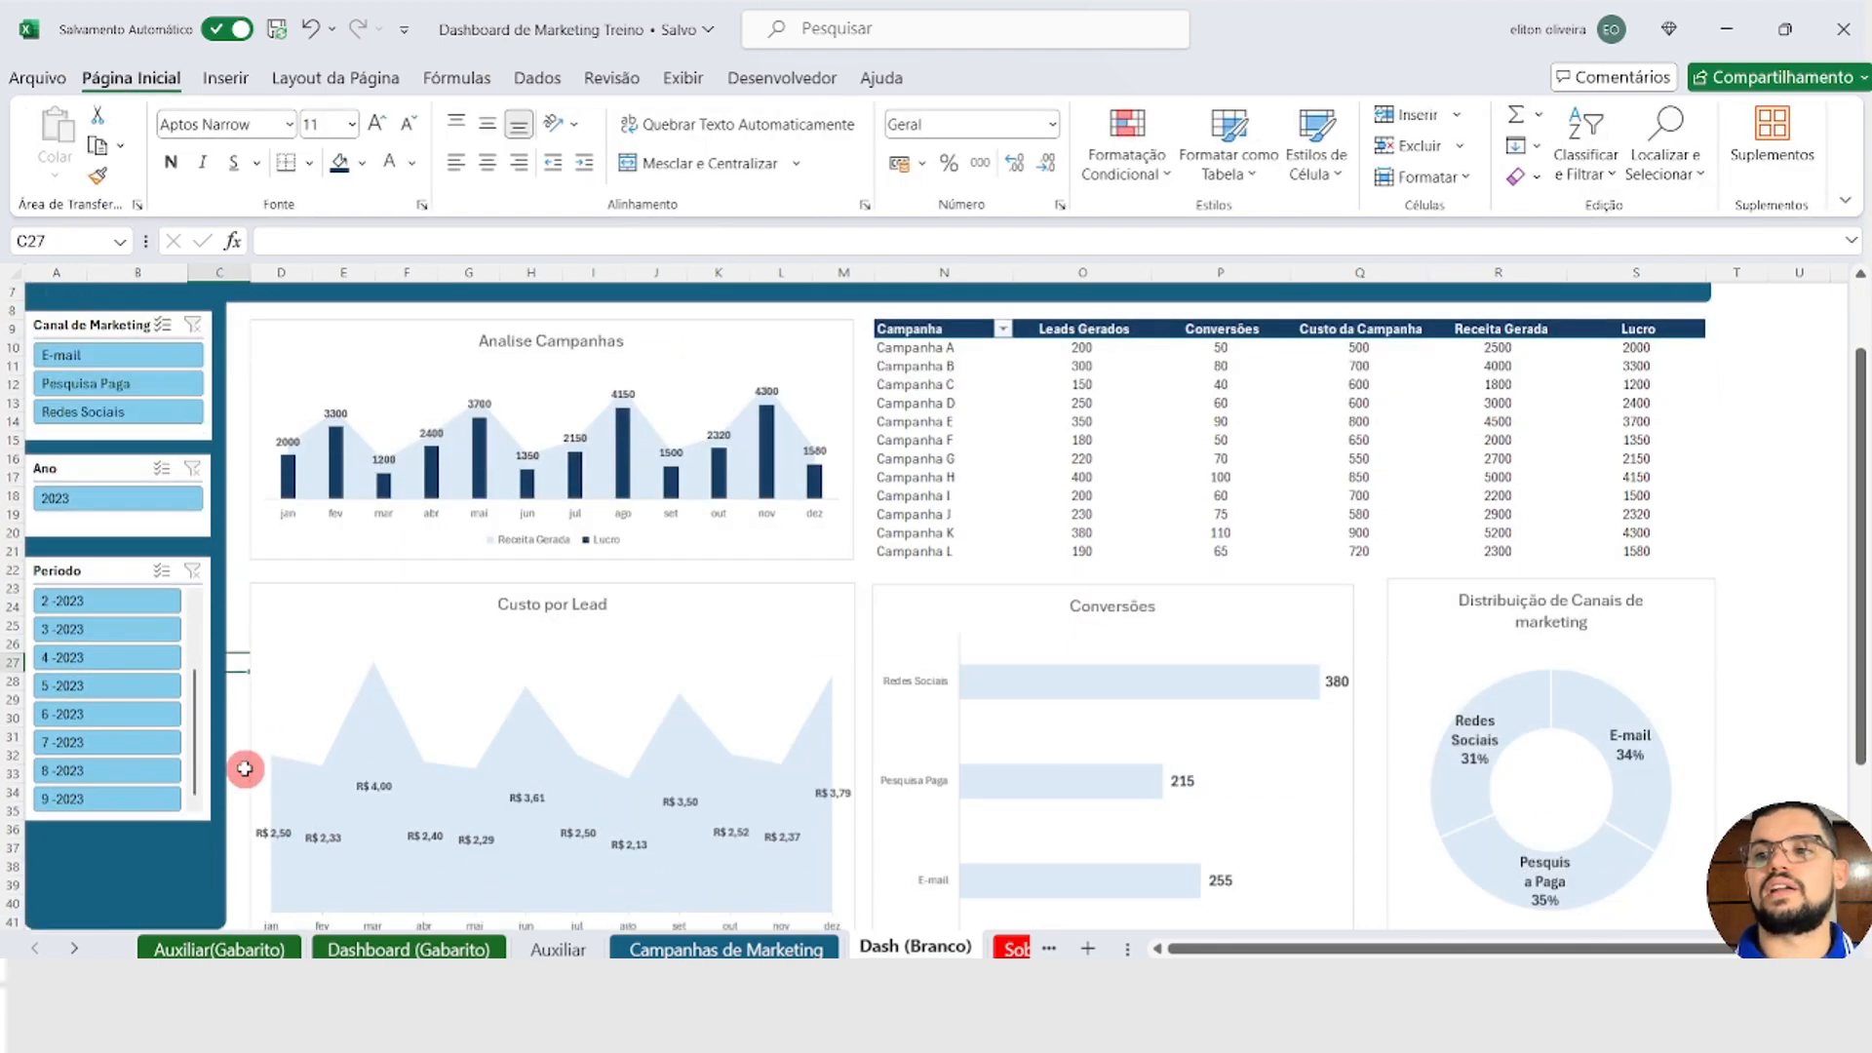
pyautogui.moveTo(132, 714); pyautogui.dragTo(119, 809)
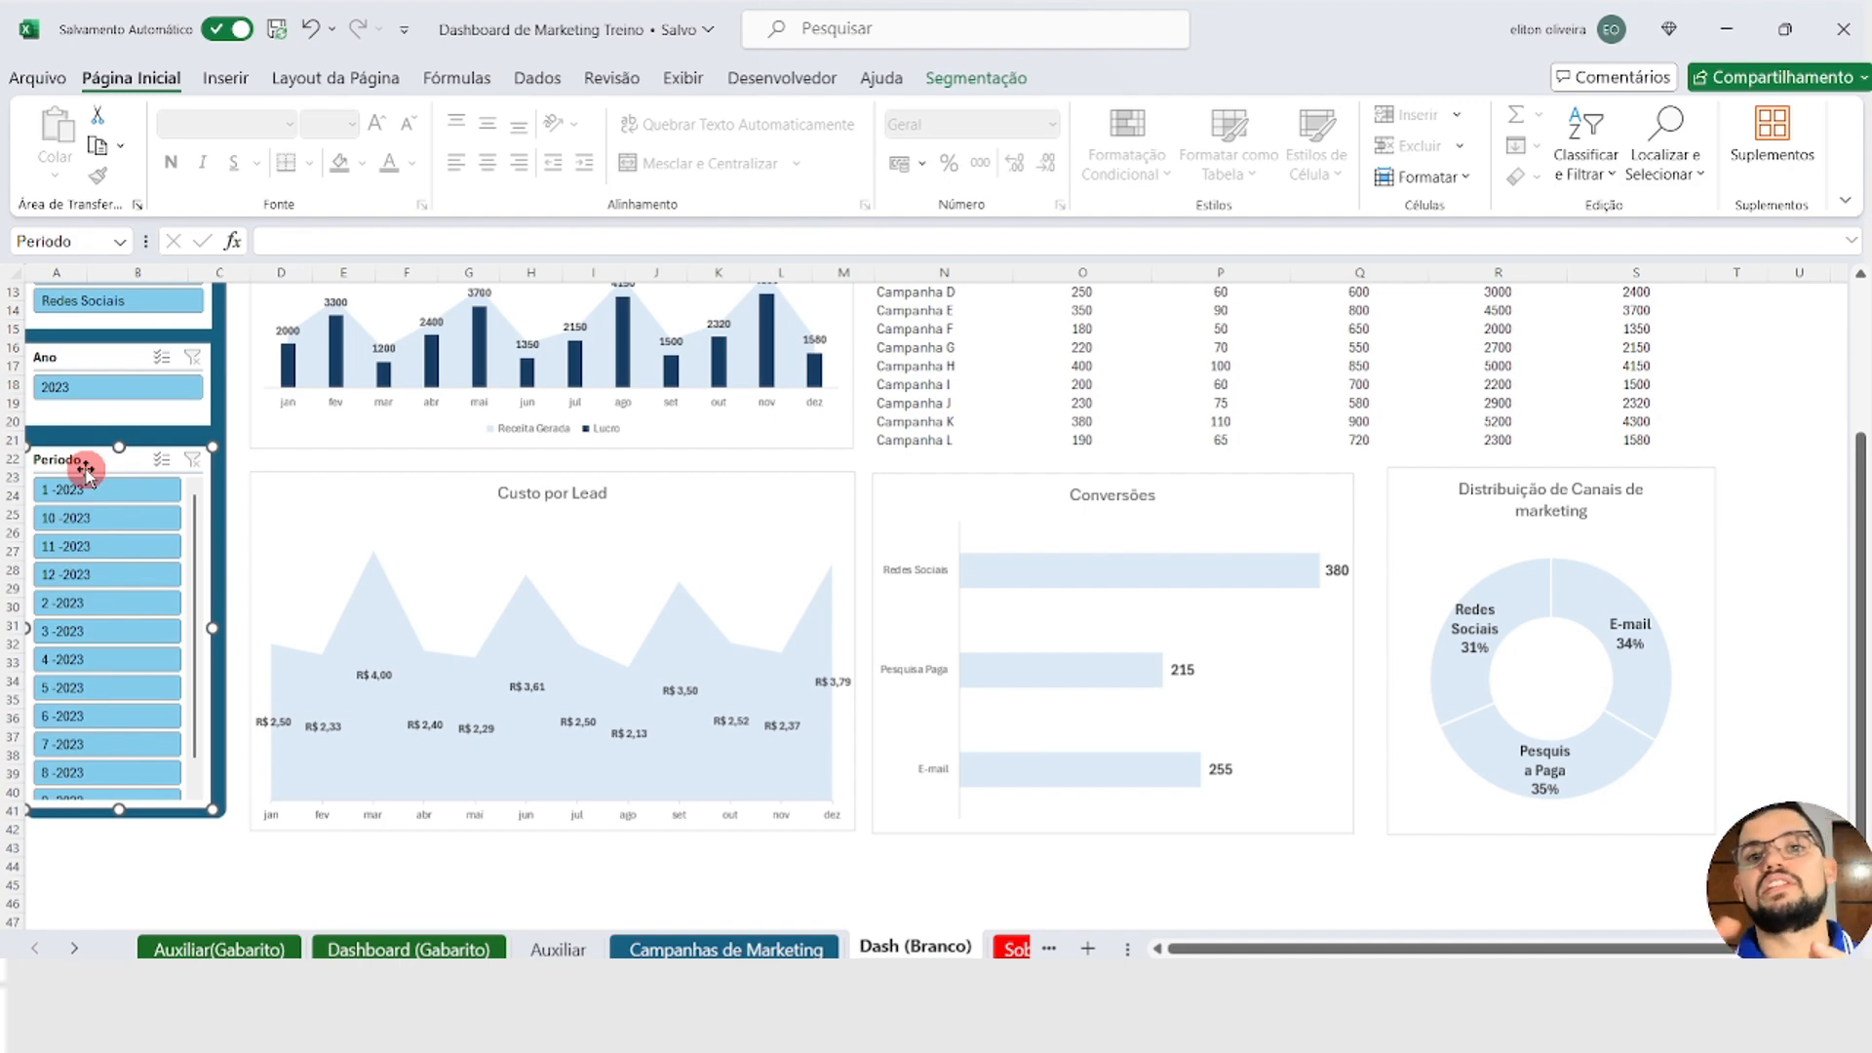
# Step: Connect the Periodo slicer also to Tabela dinâmica3, 4, 6, 7 and 8 on Auxiliar and to Tabela dinâmica9 on Dash (Branco)
pyautogui.click(975, 78)
pyautogui.click(400, 137)
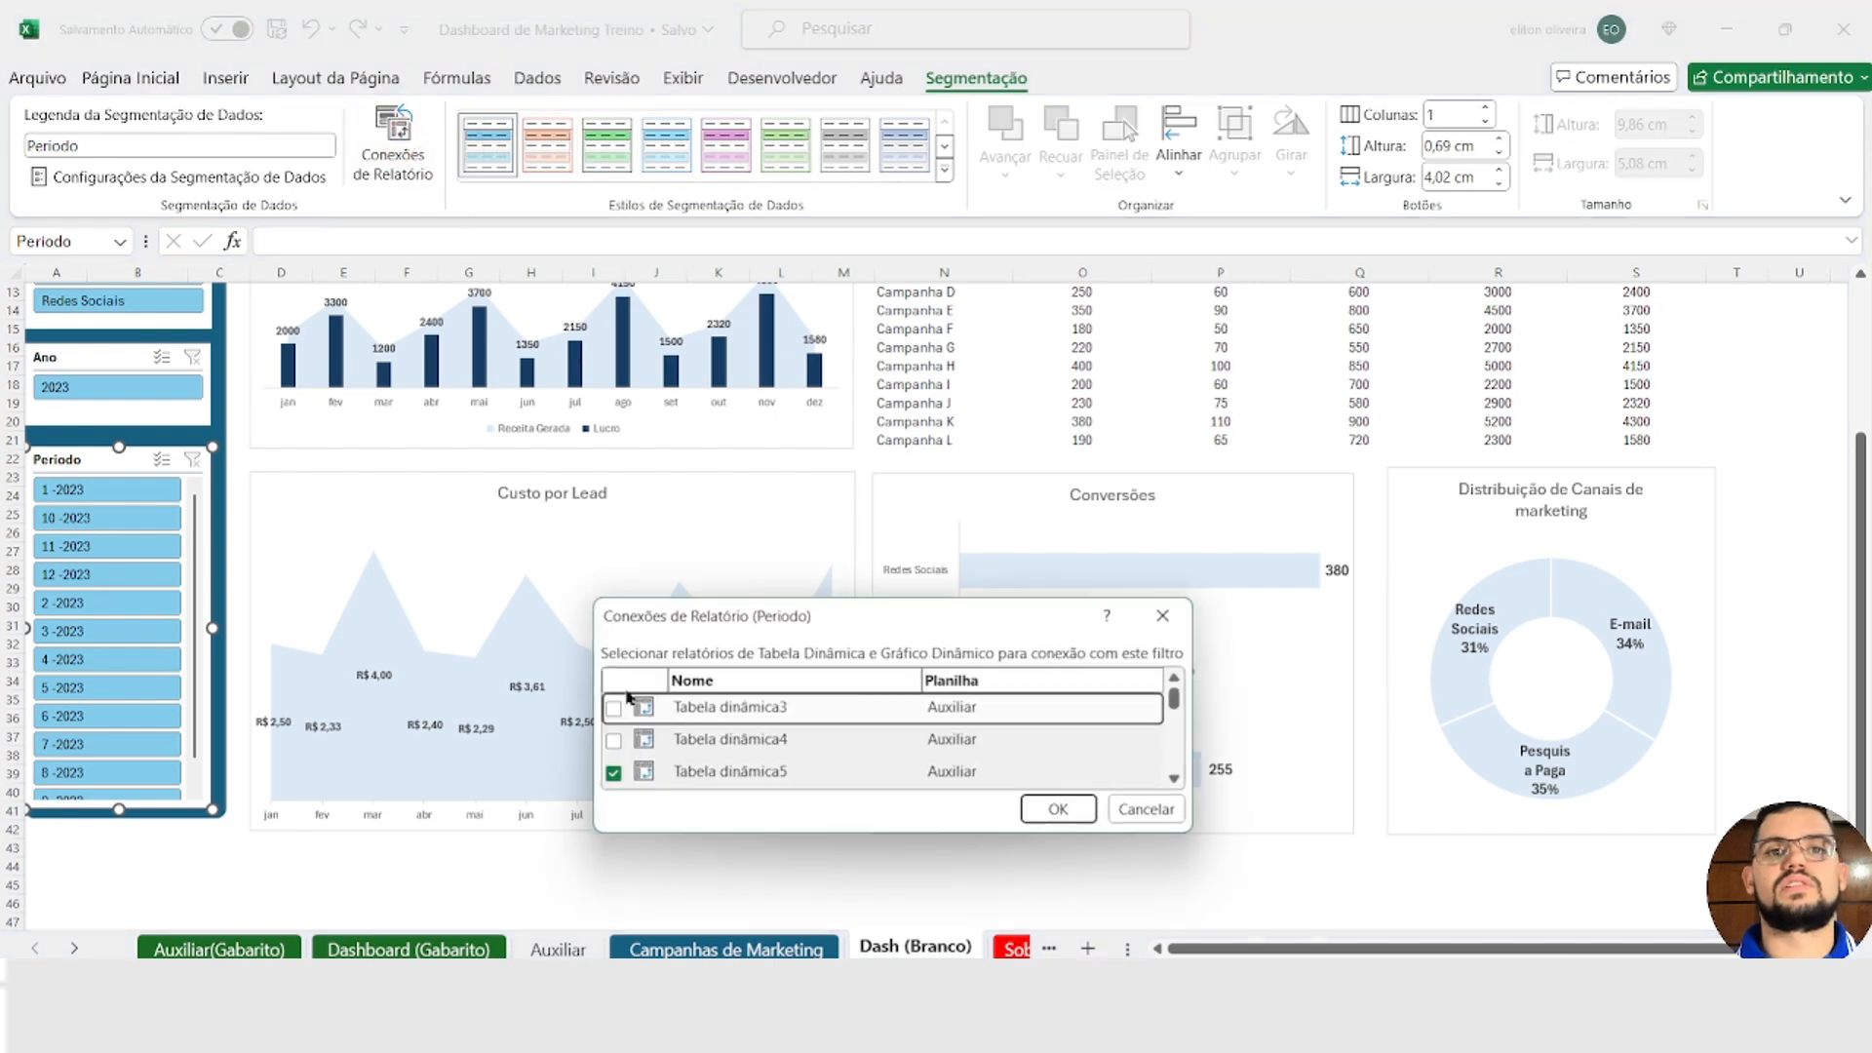
pyautogui.click(613, 447)
pyautogui.click(613, 478)
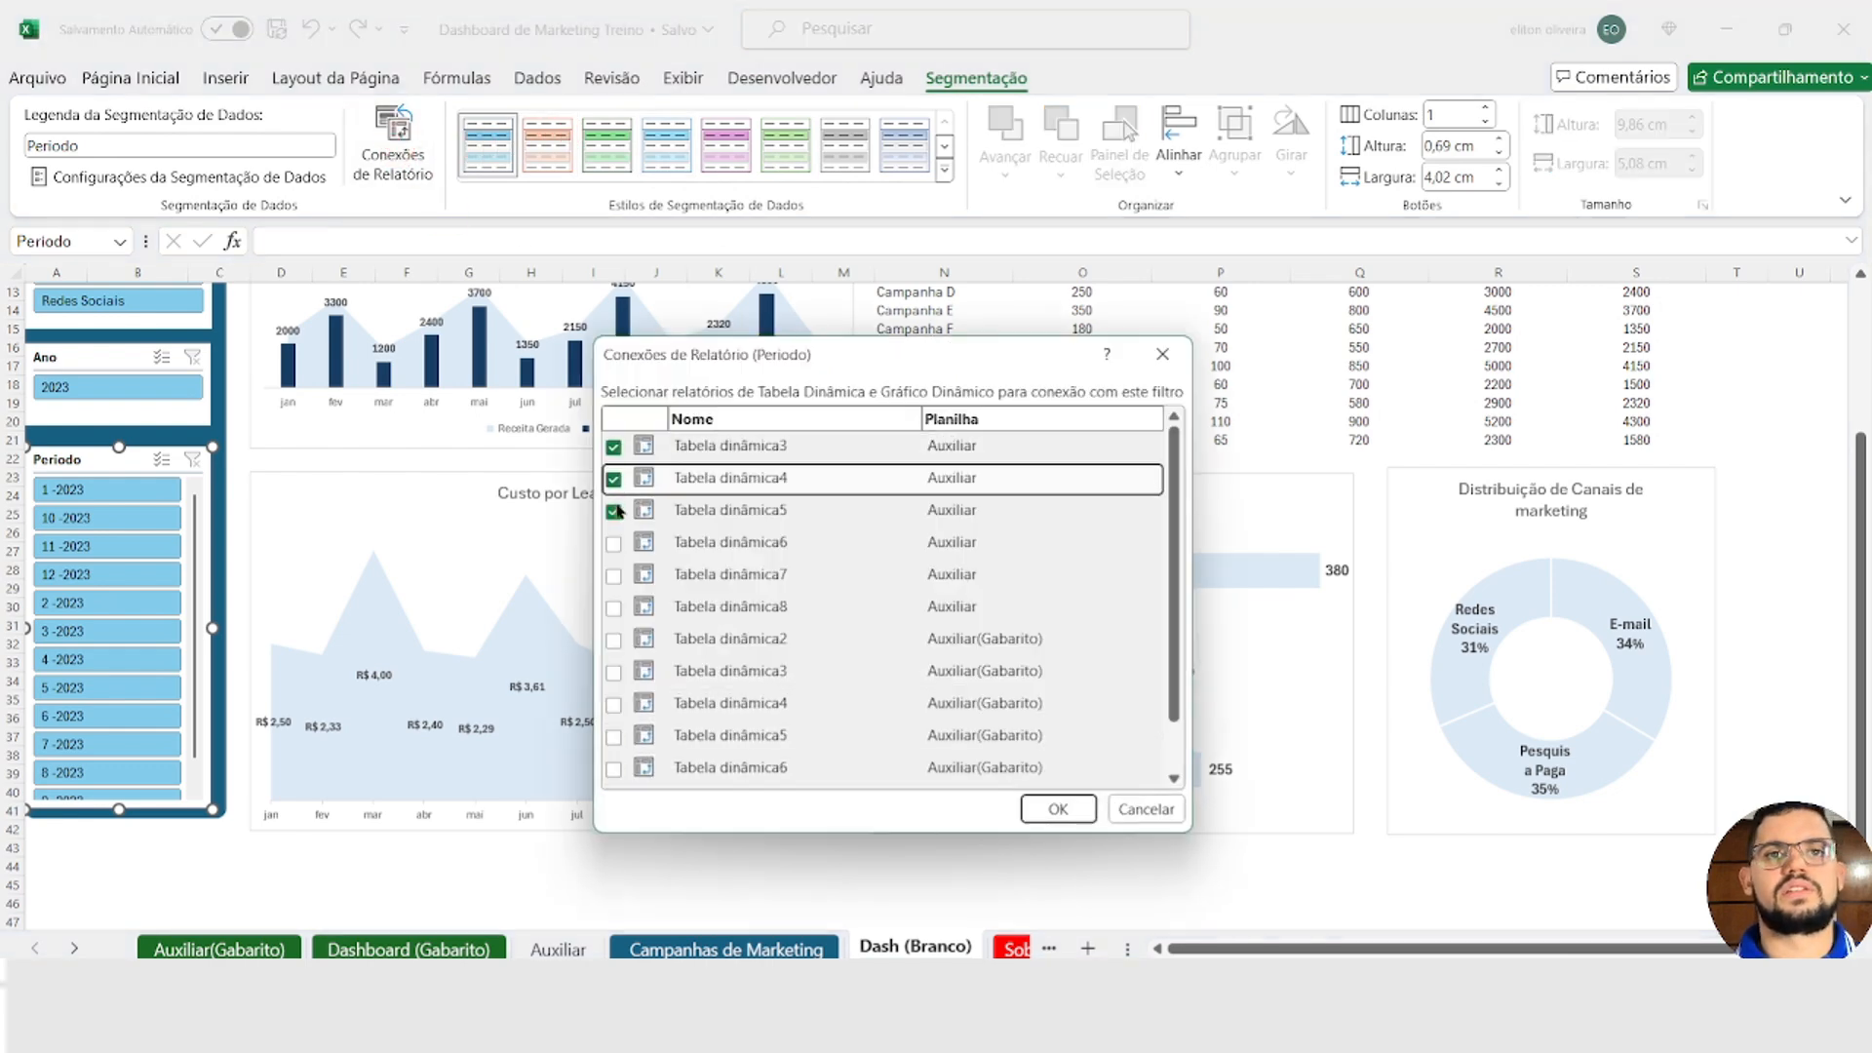
pyautogui.click(613, 543)
pyautogui.click(613, 576)
pyautogui.click(613, 608)
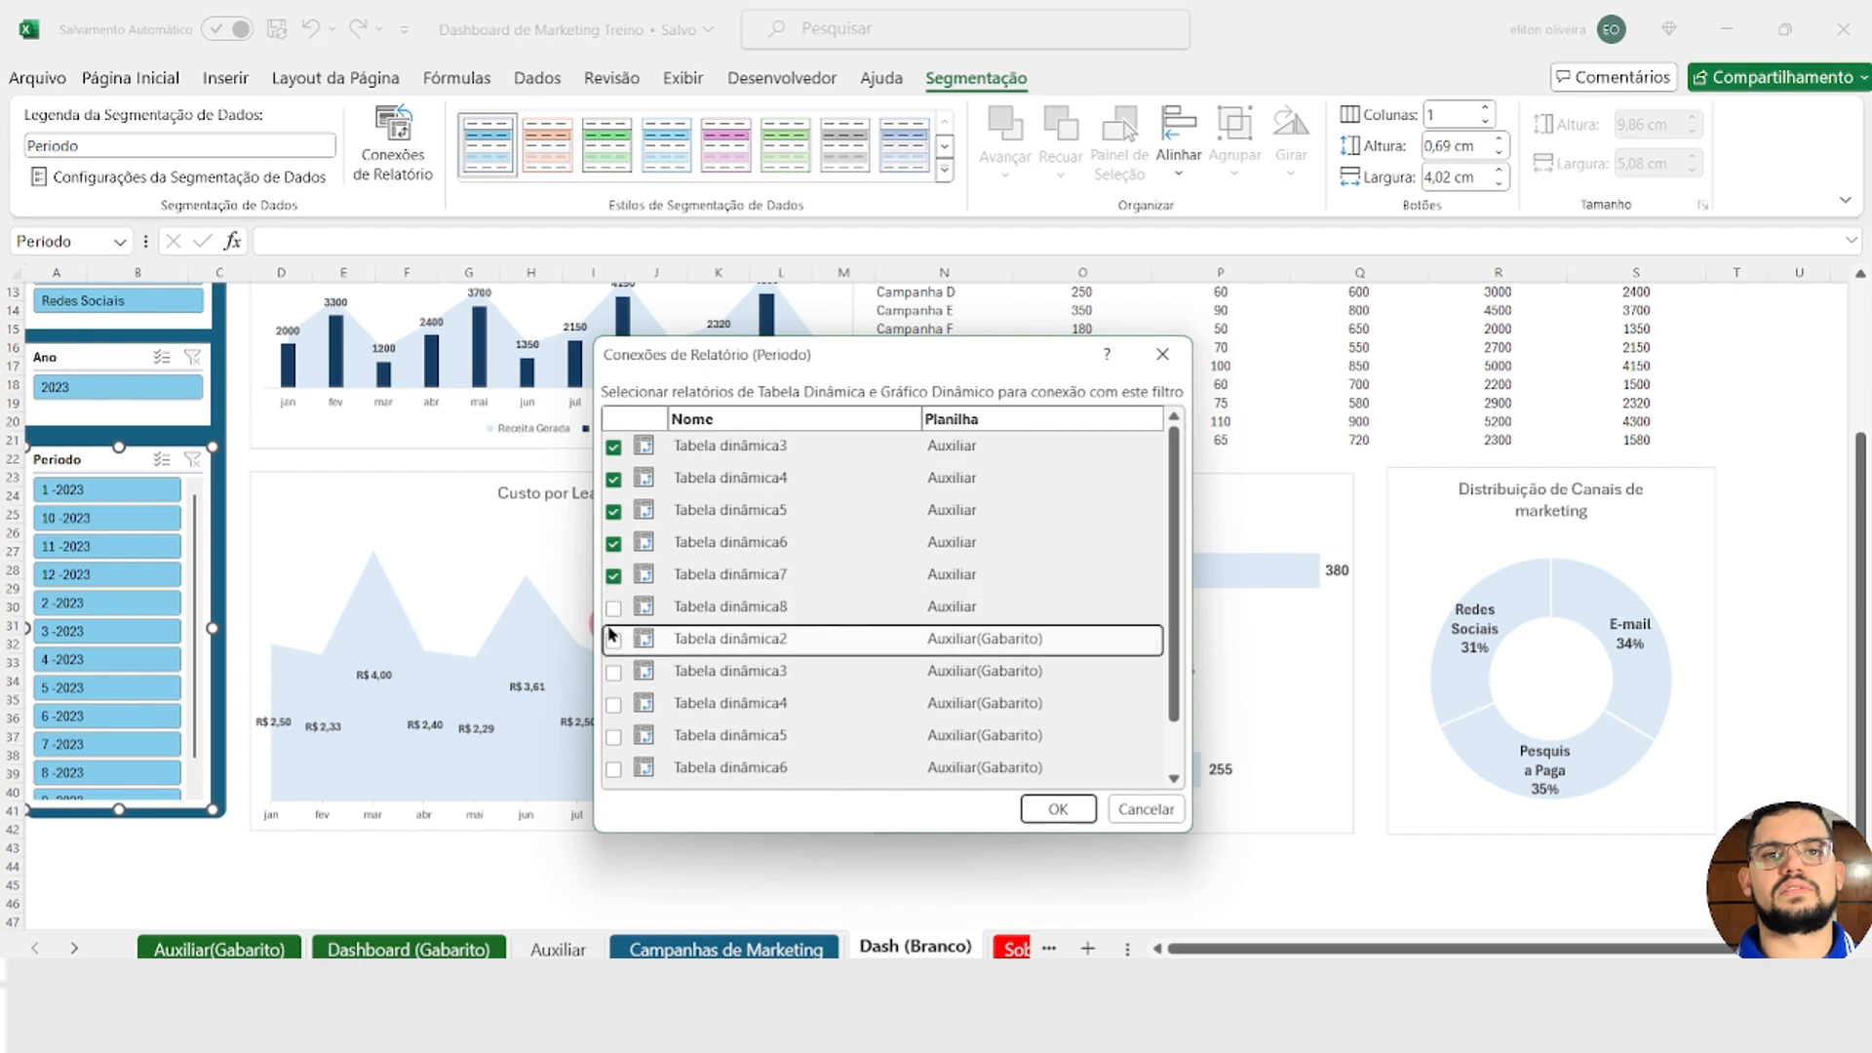
pyautogui.scroll(-1, 624, 741)
pyautogui.click(613, 739)
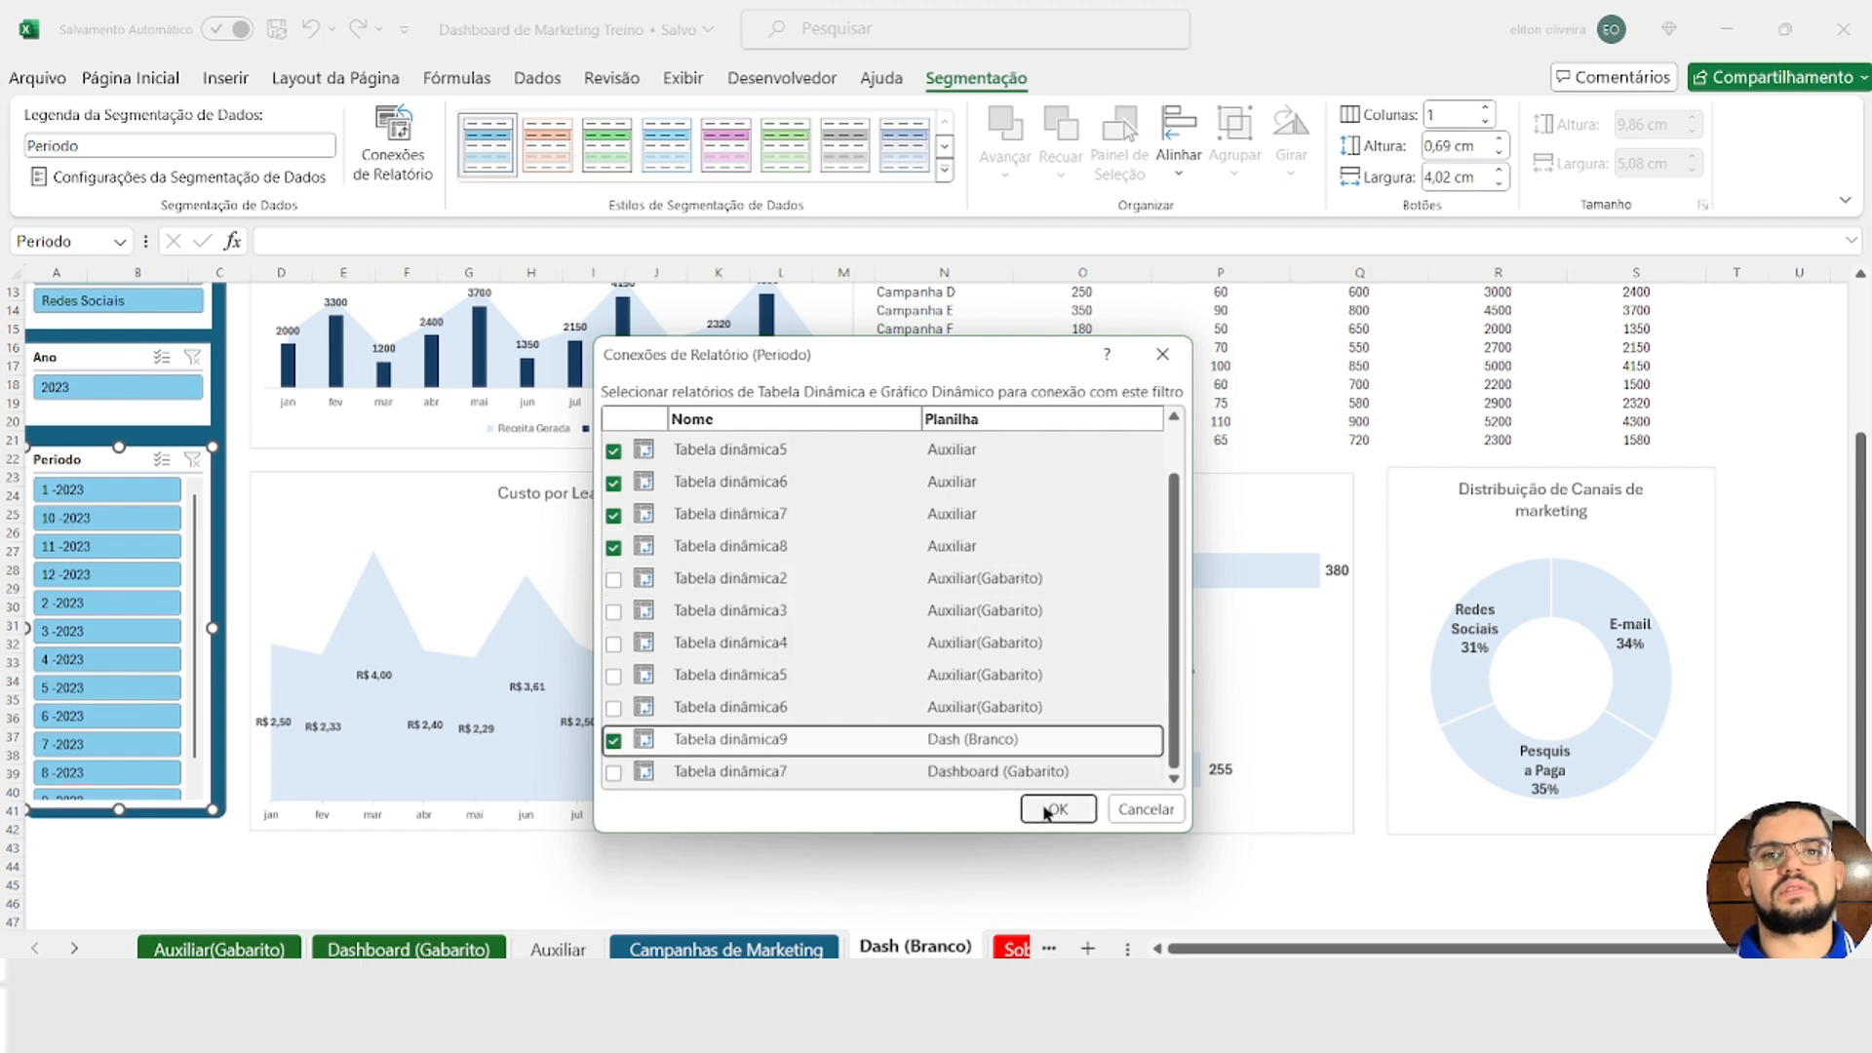
pyautogui.click(1058, 808)
# Step: Test the Periodo slicer on the dashboard with 1-2023, 10-2023 and 11-2023, and clear its filter
pyautogui.click(115, 491)
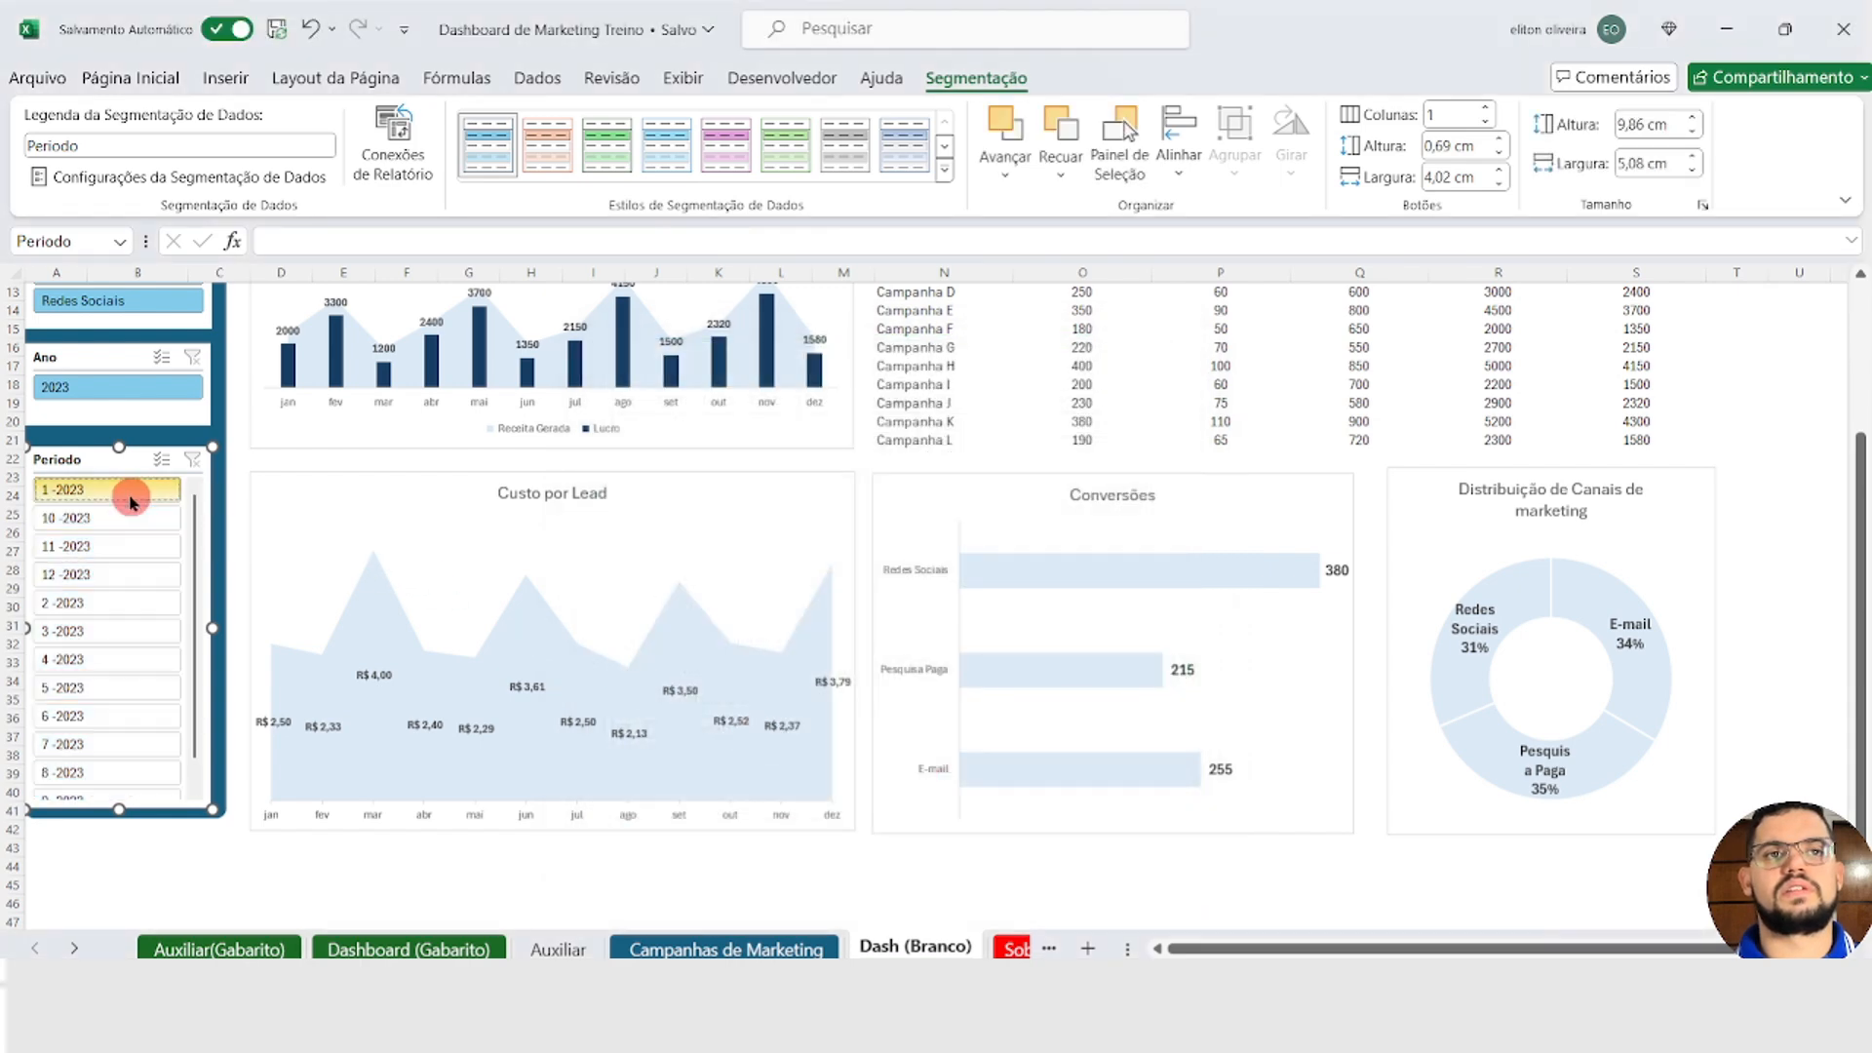
pyautogui.click(115, 517)
pyautogui.click(116, 546)
pyautogui.keyDown('ctrl'); pyautogui.click(116, 523); pyautogui.keyUp('ctrl')
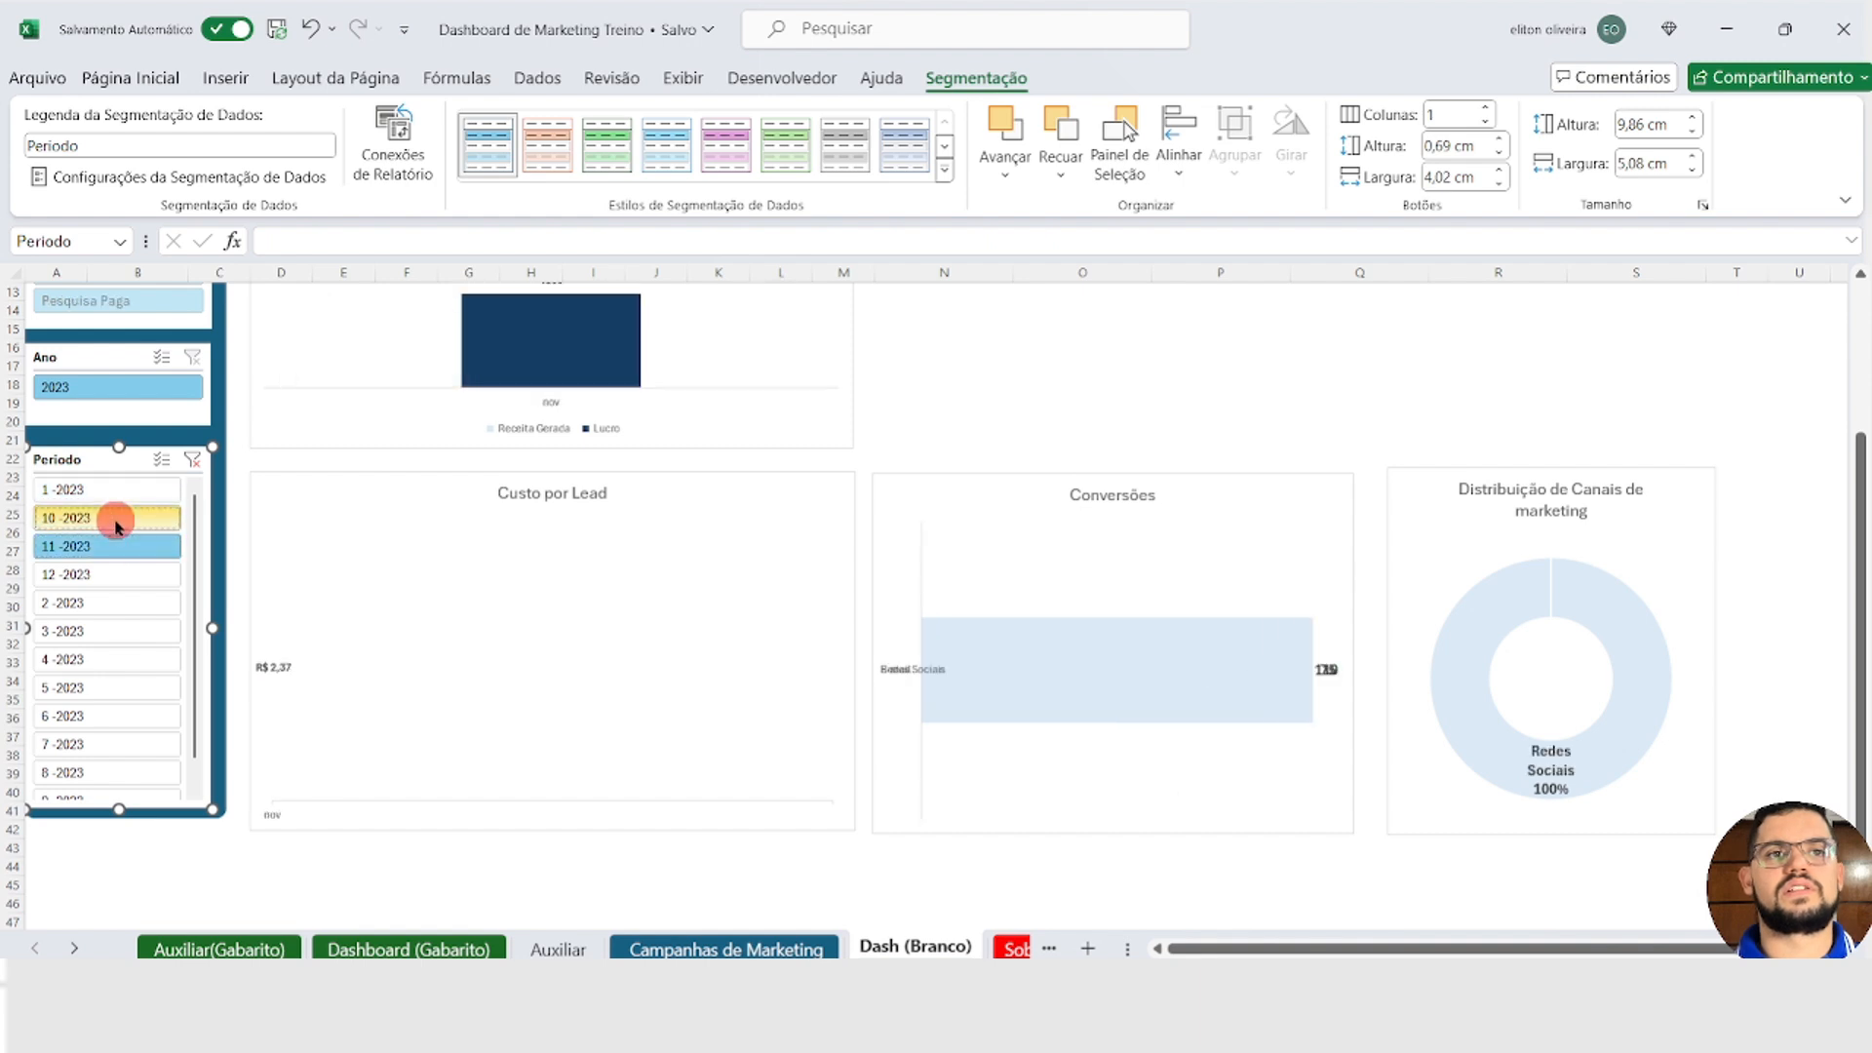
pyautogui.keyDown('ctrl'); pyautogui.click(111, 495); pyautogui.keyUp('ctrl')
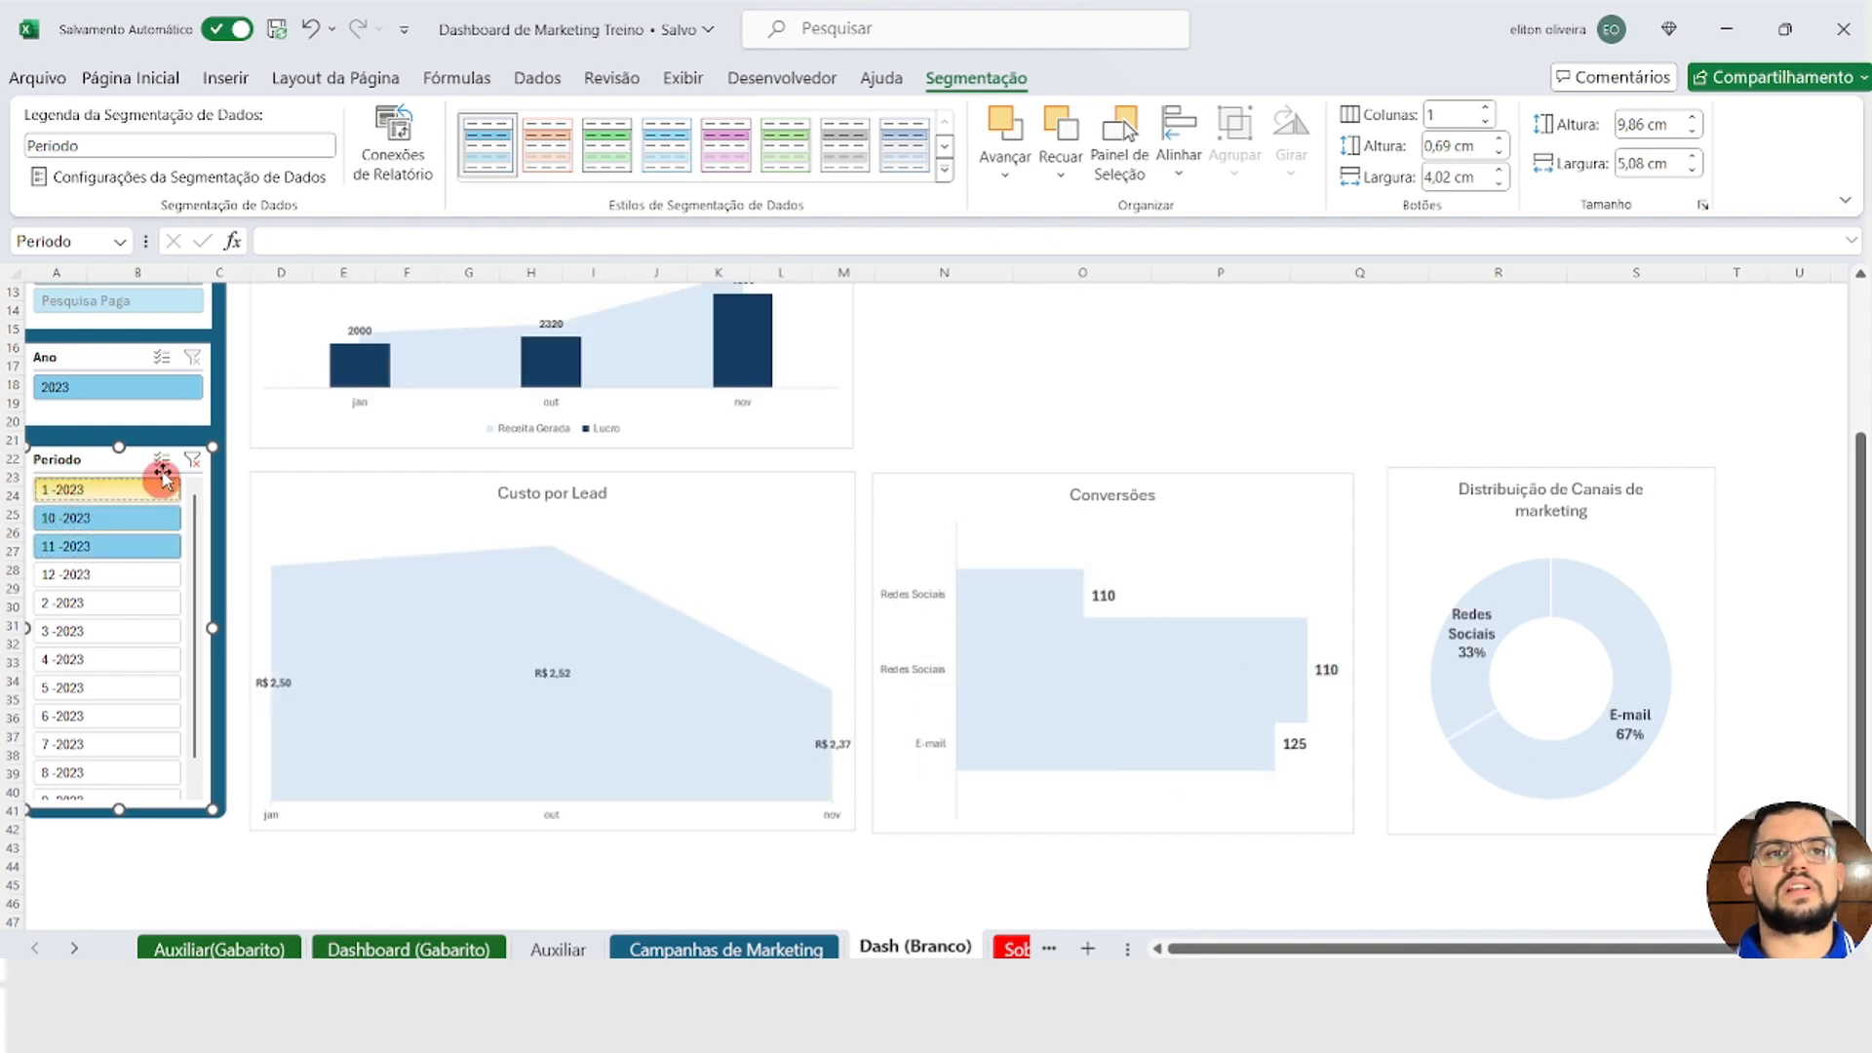
pyautogui.click(194, 461)
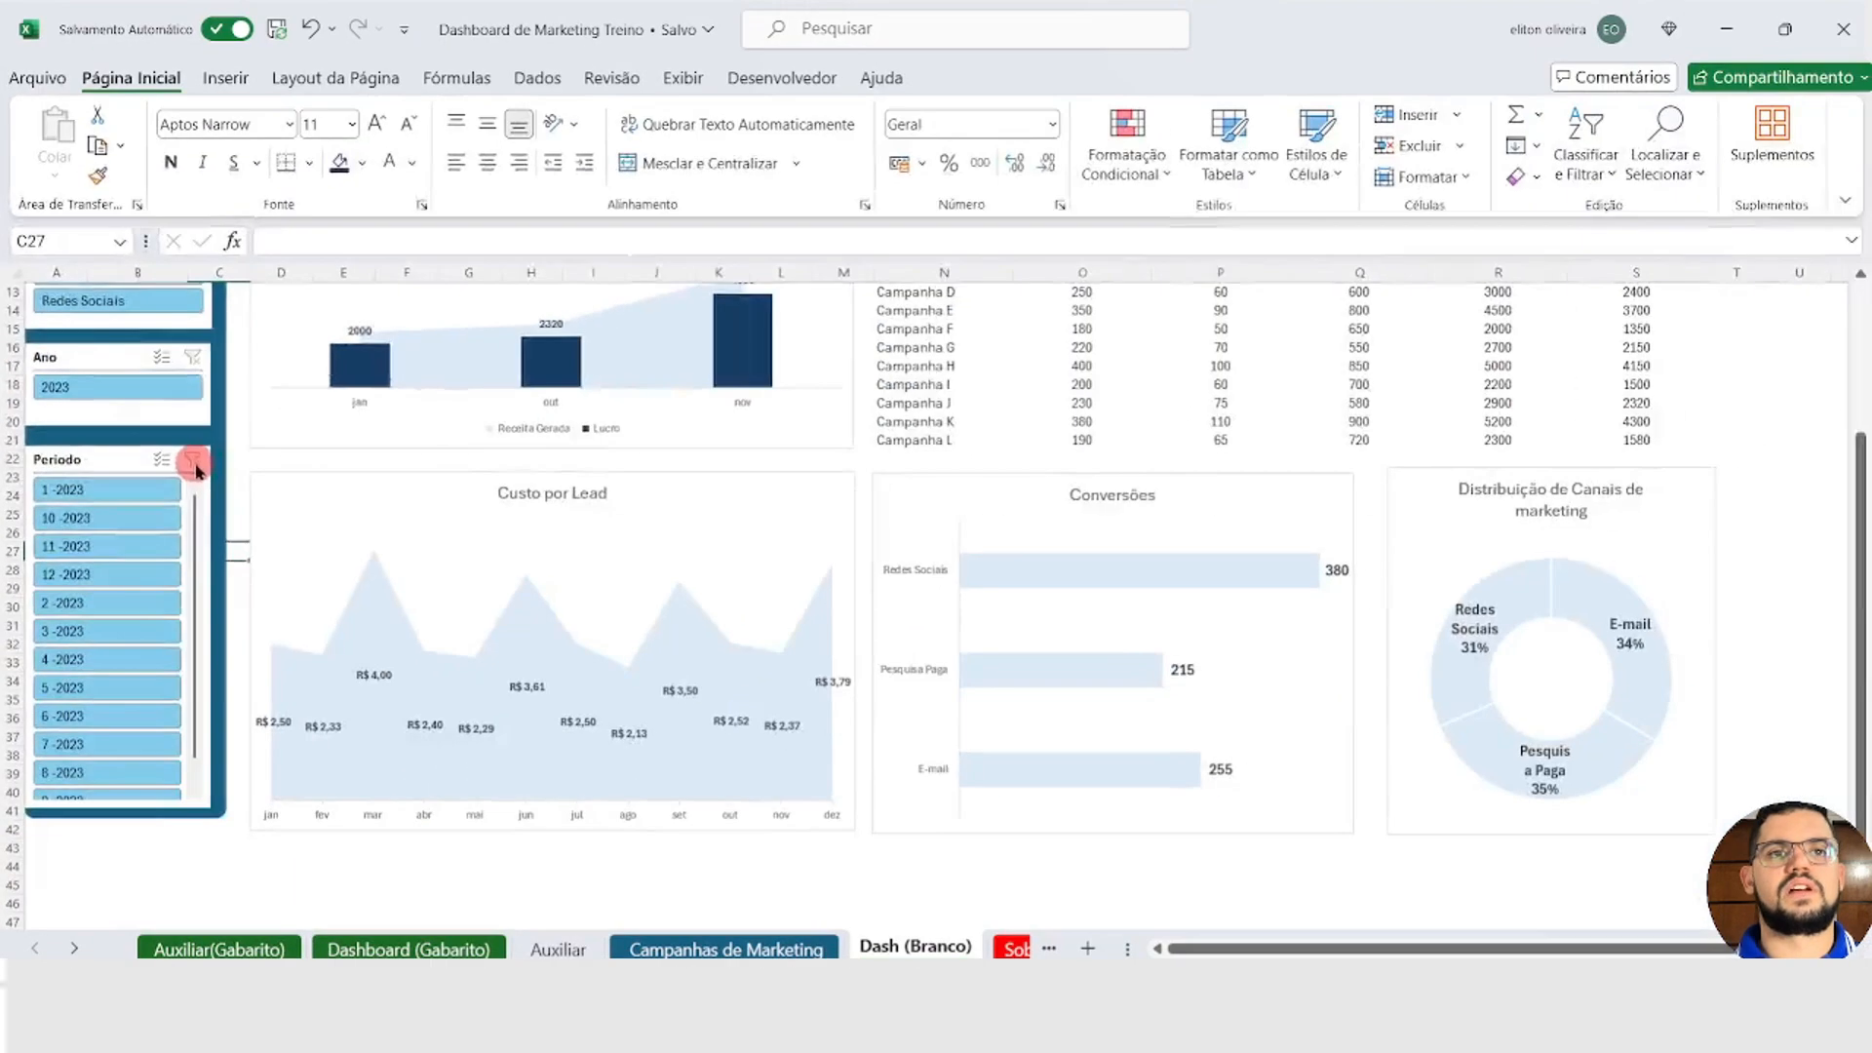
# Step: Apply the dark blue slicer style to the Canal de Marketing slicer
pyautogui.scroll(4, 390, 532)
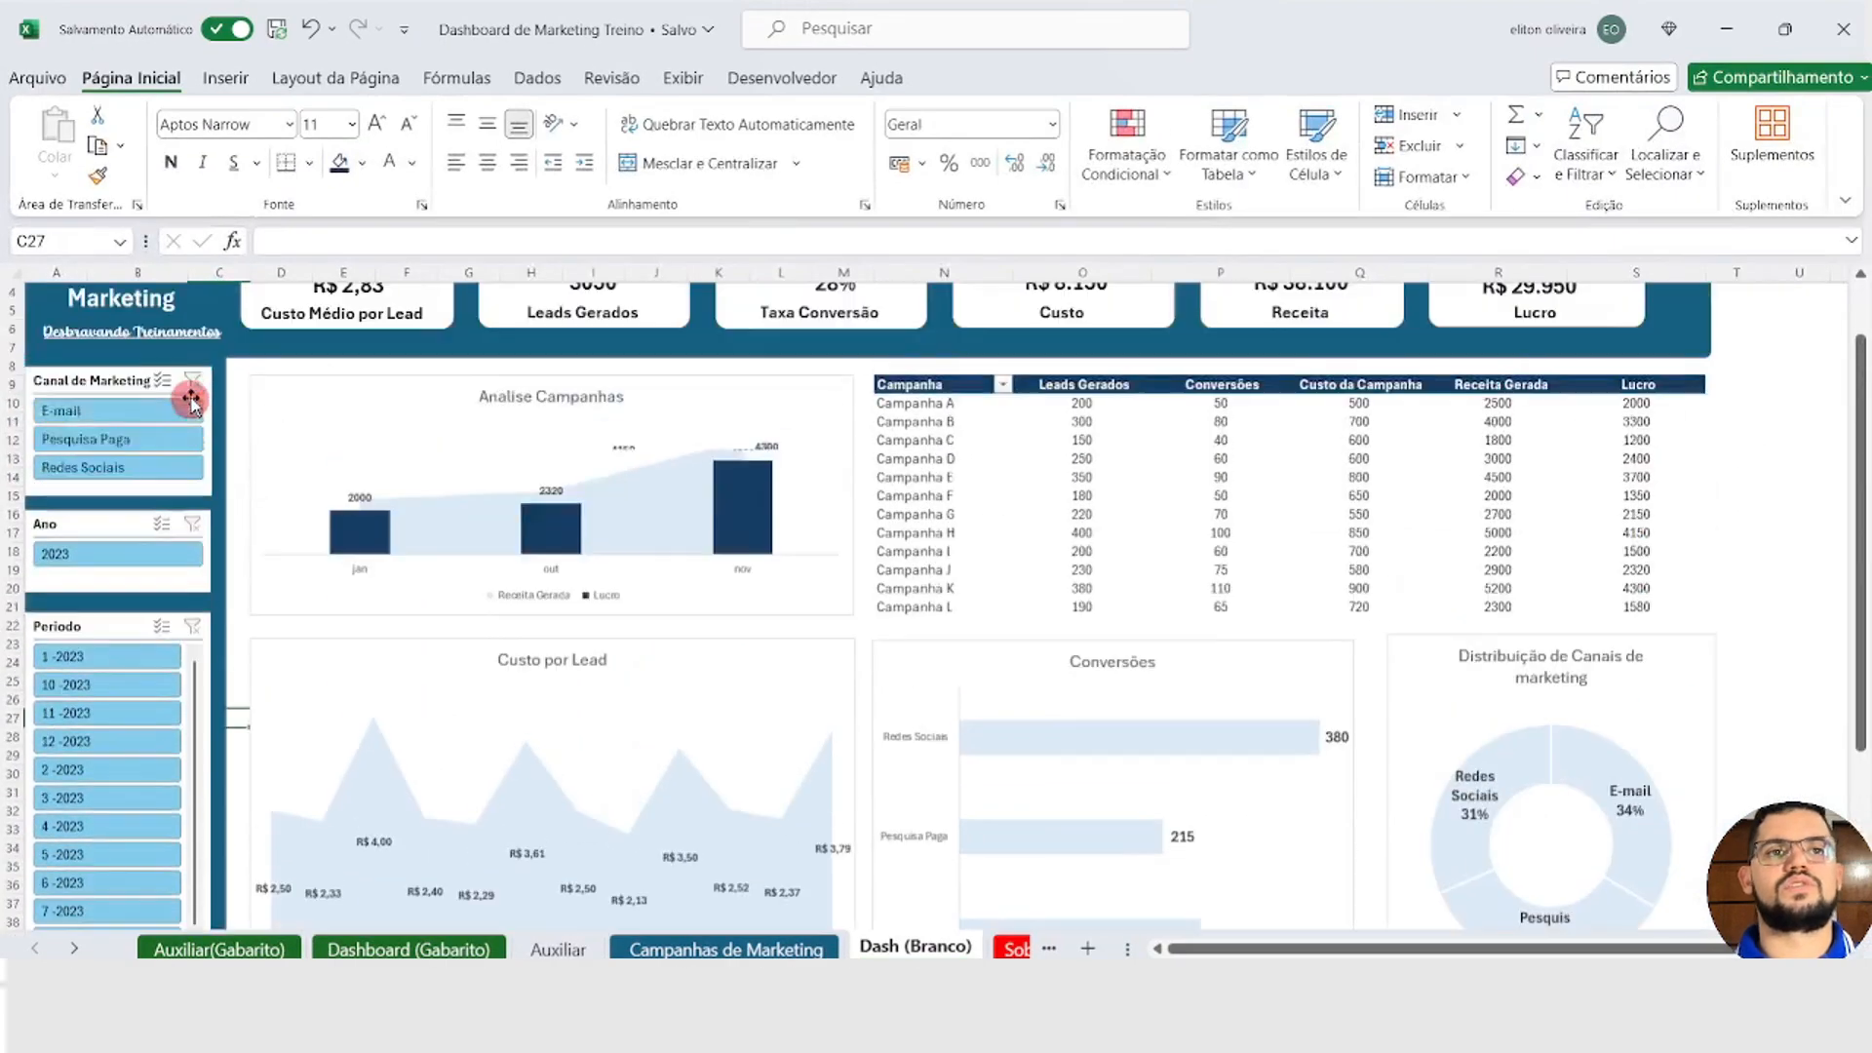
pyautogui.click(98, 434)
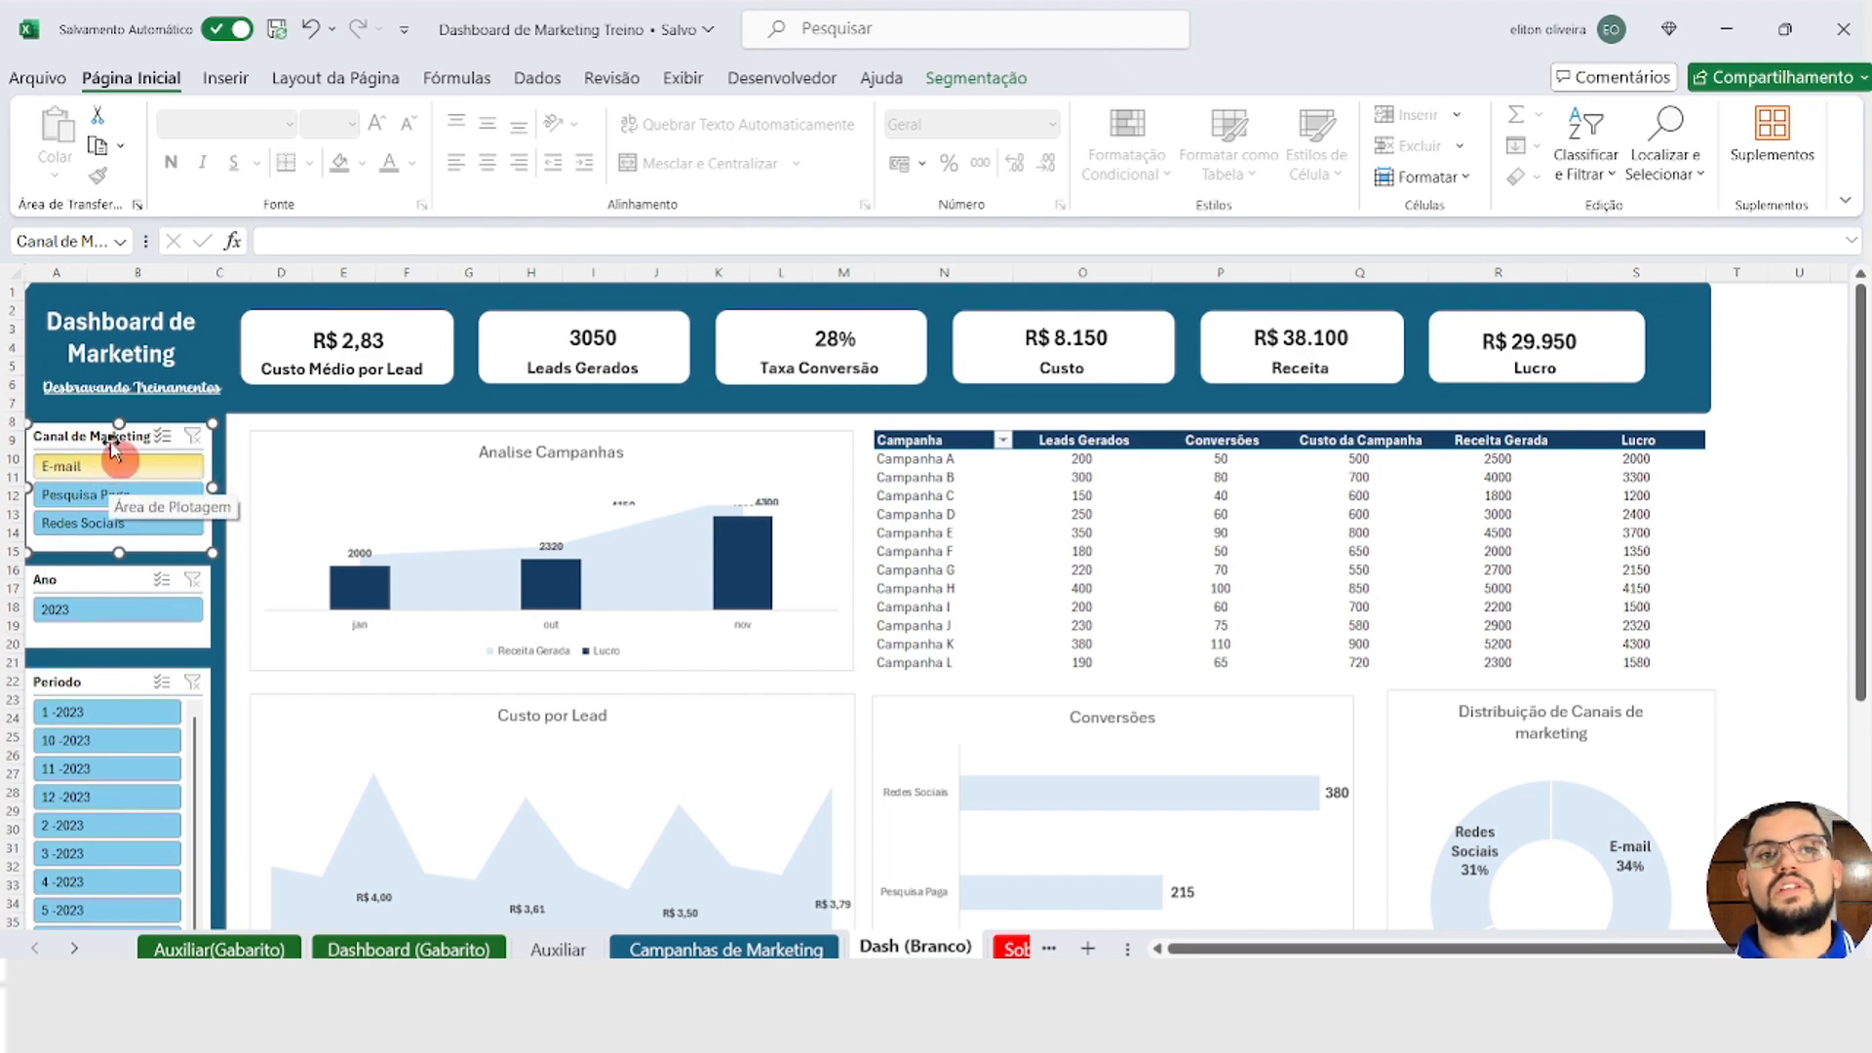
pyautogui.click(950, 82)
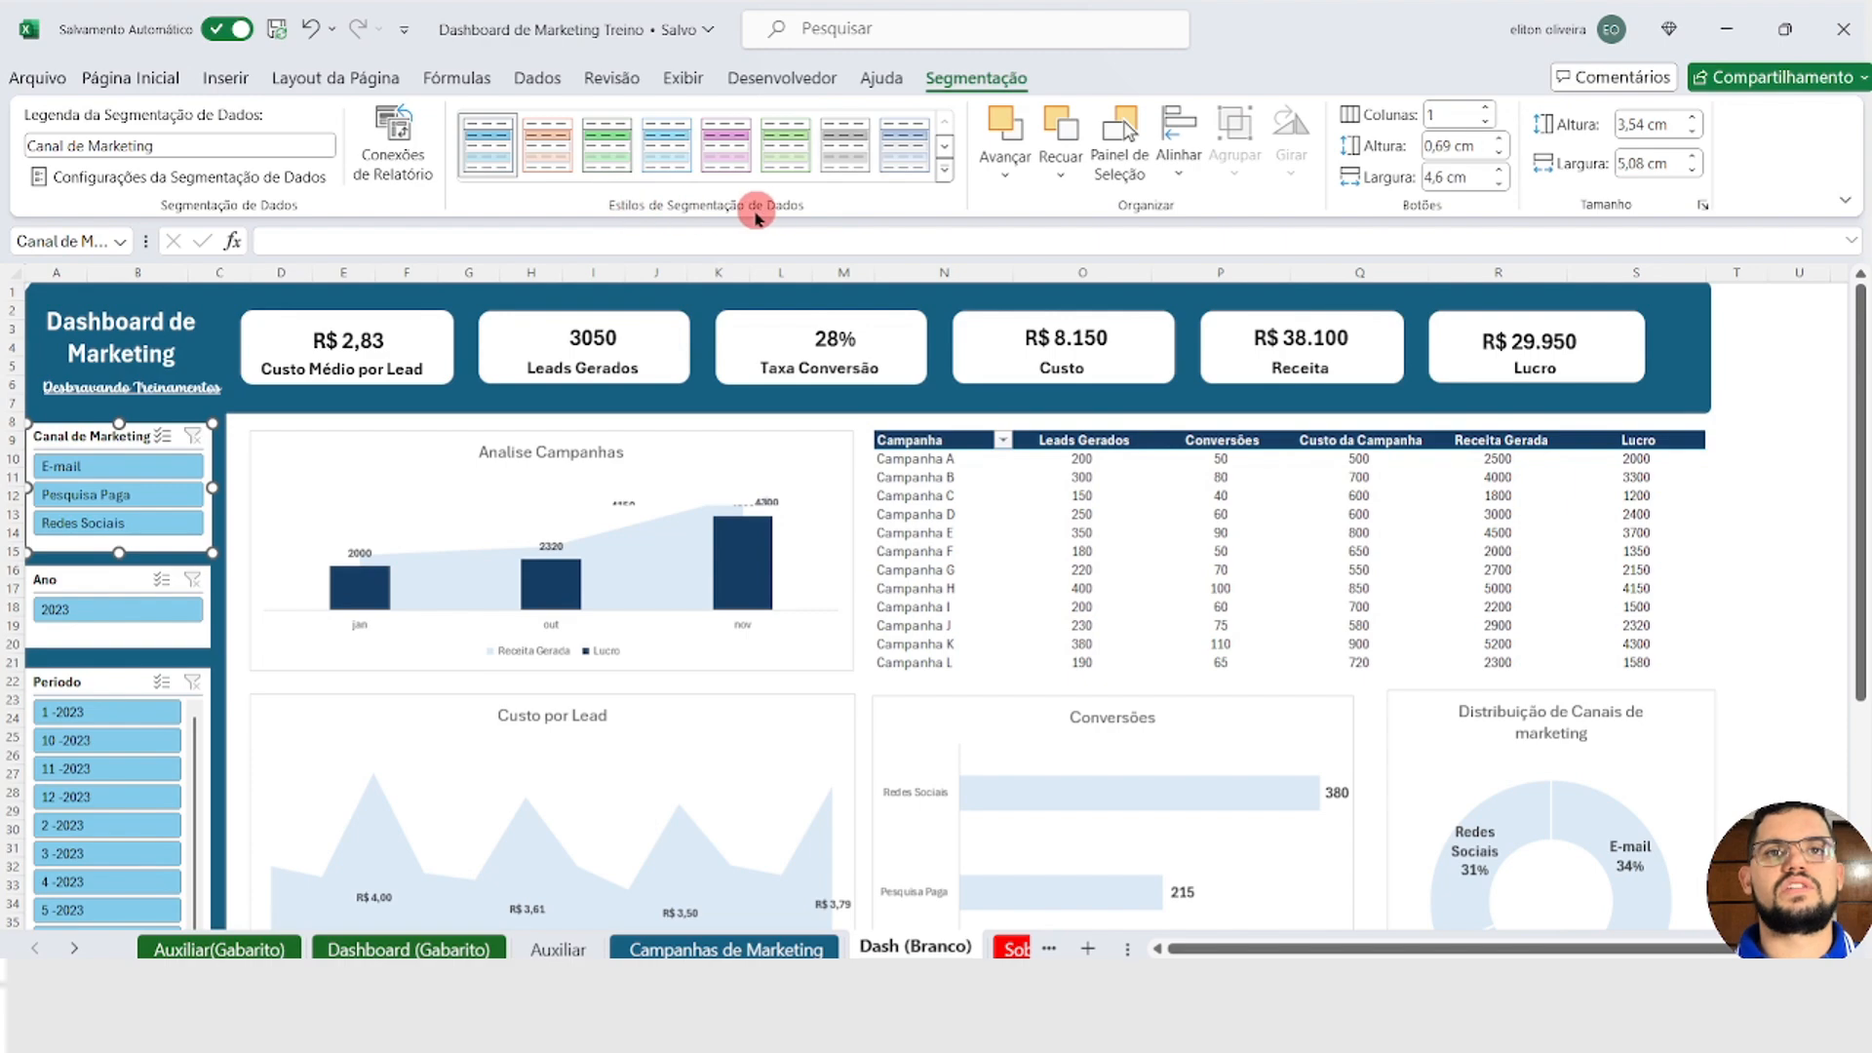
pyautogui.press('Escape')
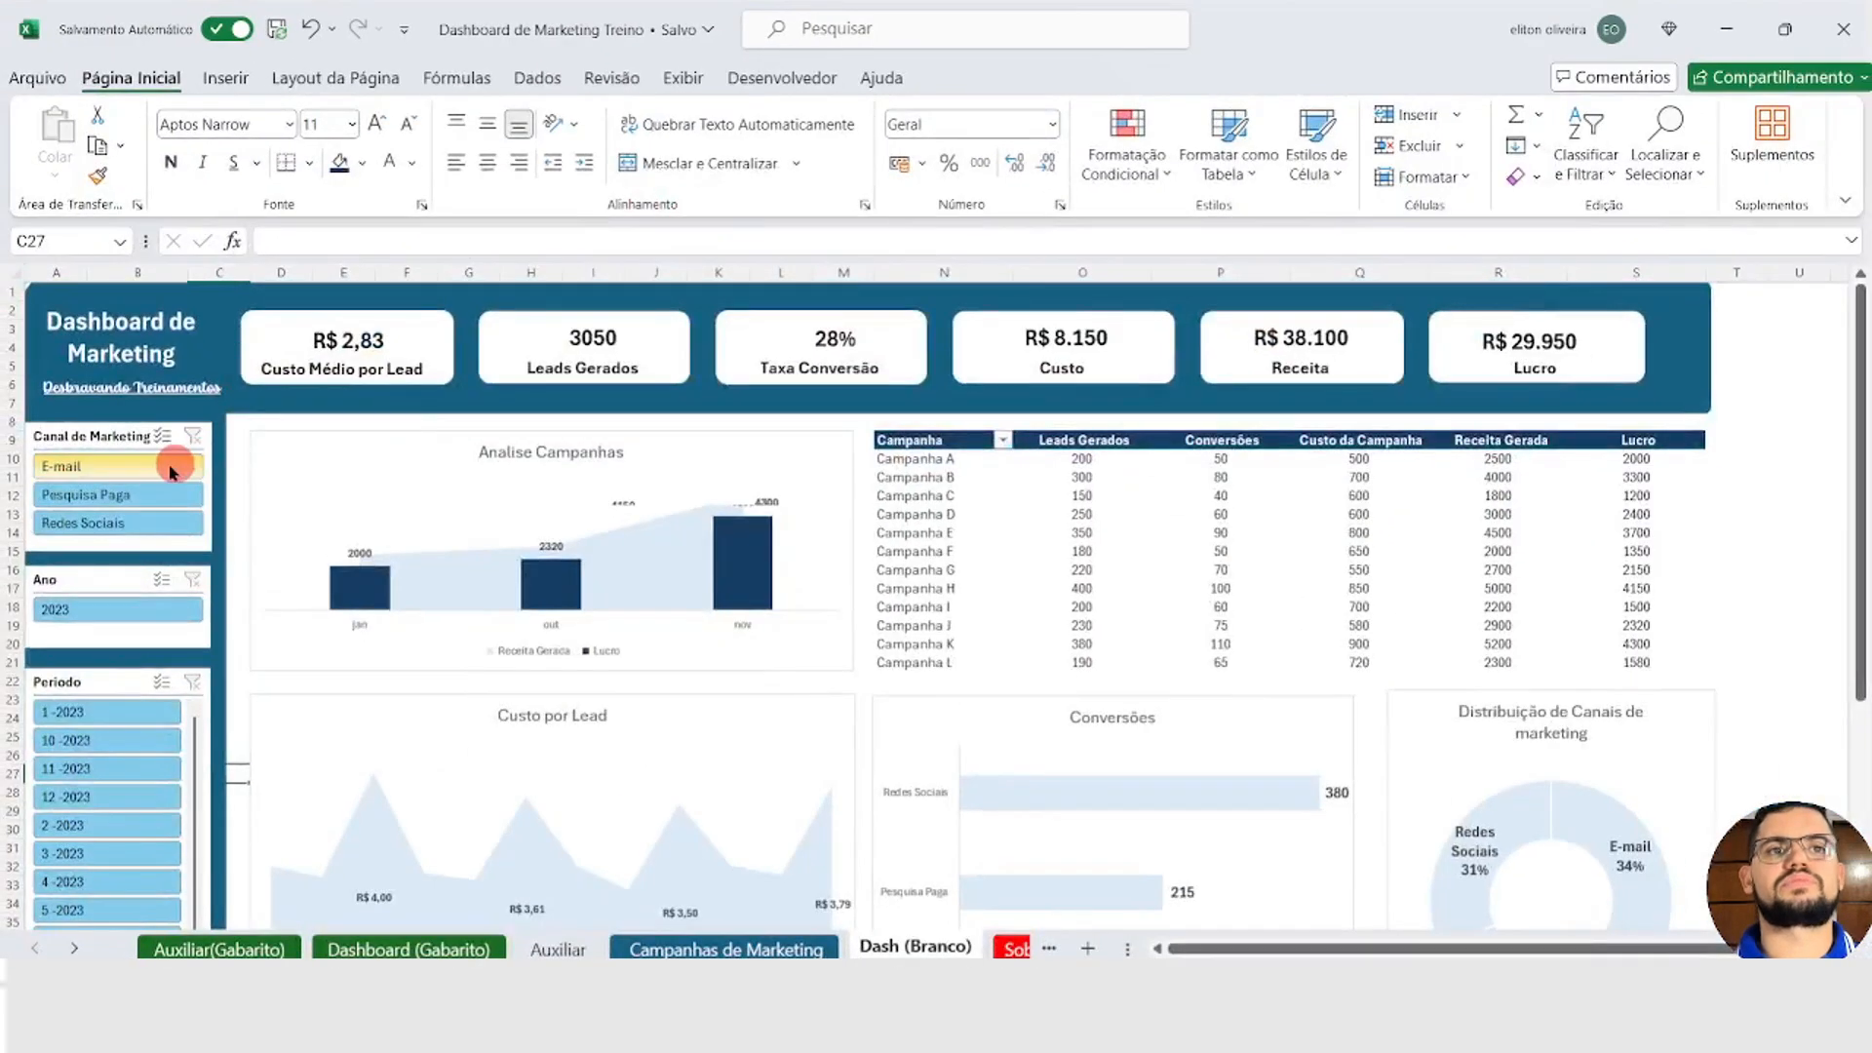
pyautogui.click(107, 449)
pyautogui.click(978, 77)
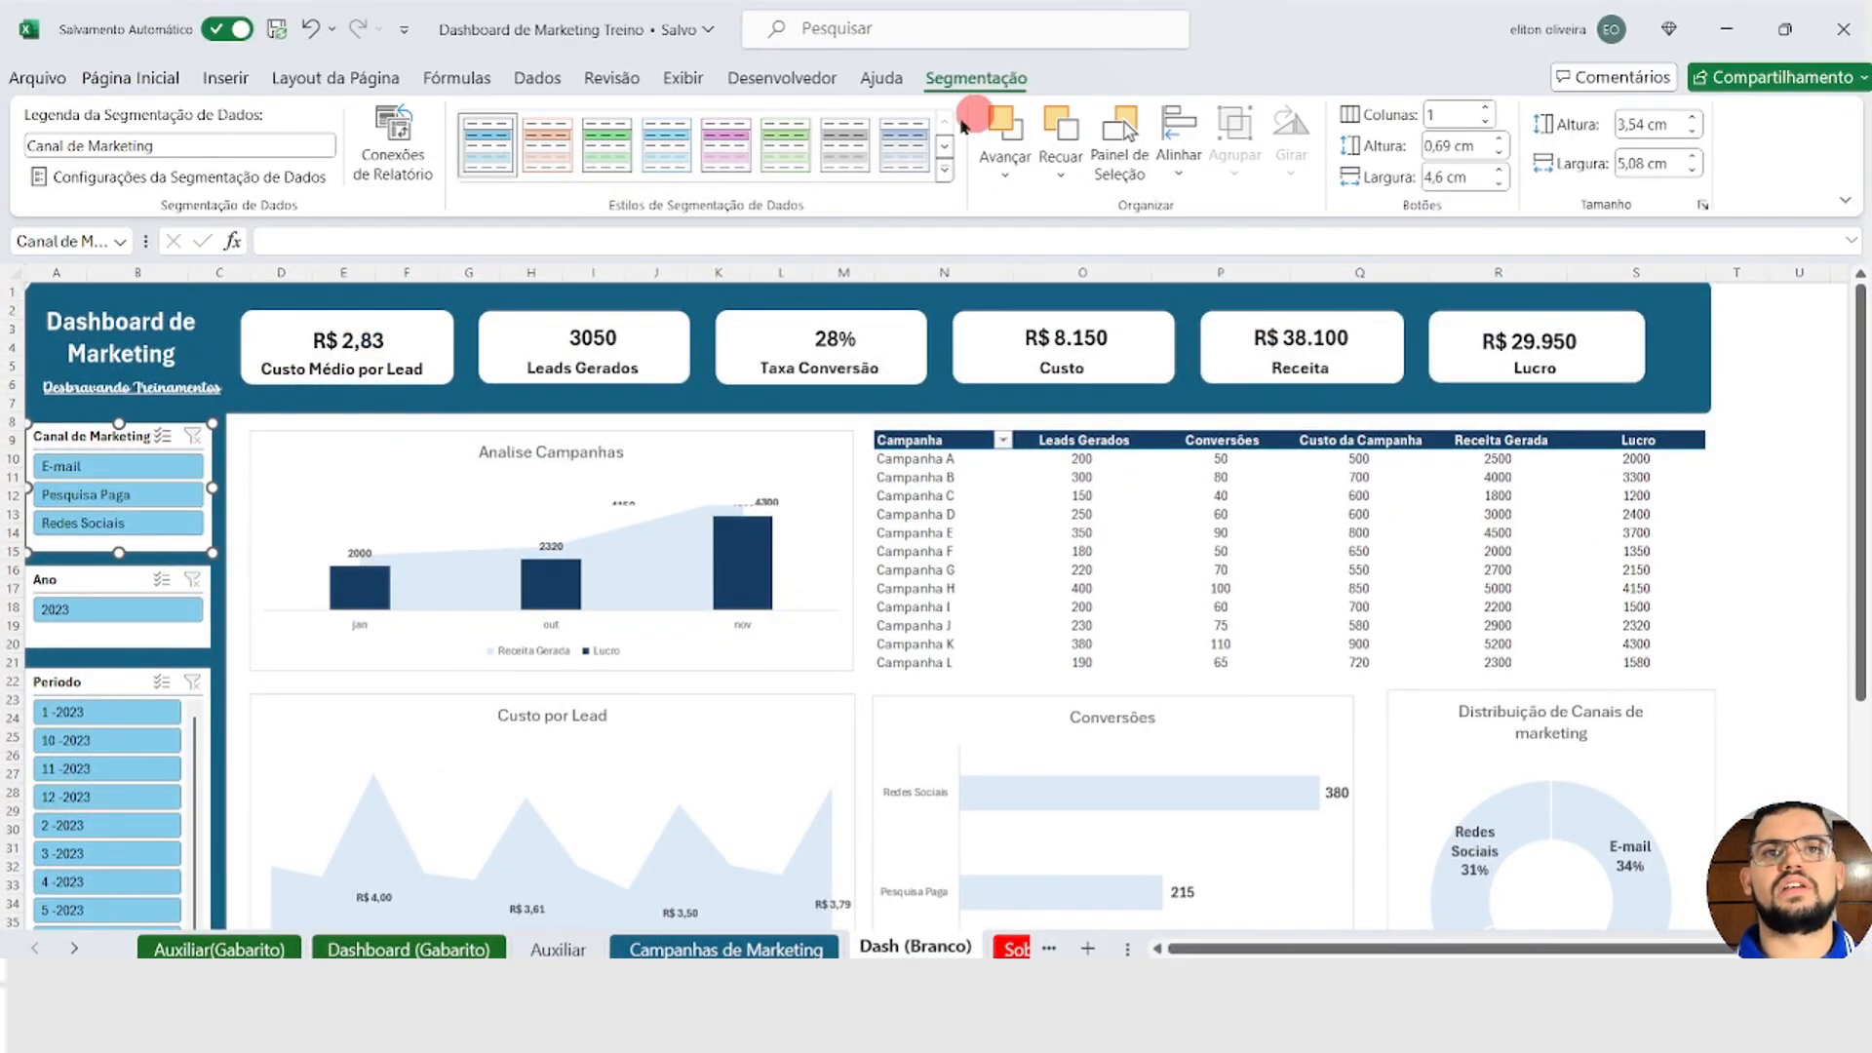
pyautogui.click(942, 175)
pyautogui.click(488, 285)
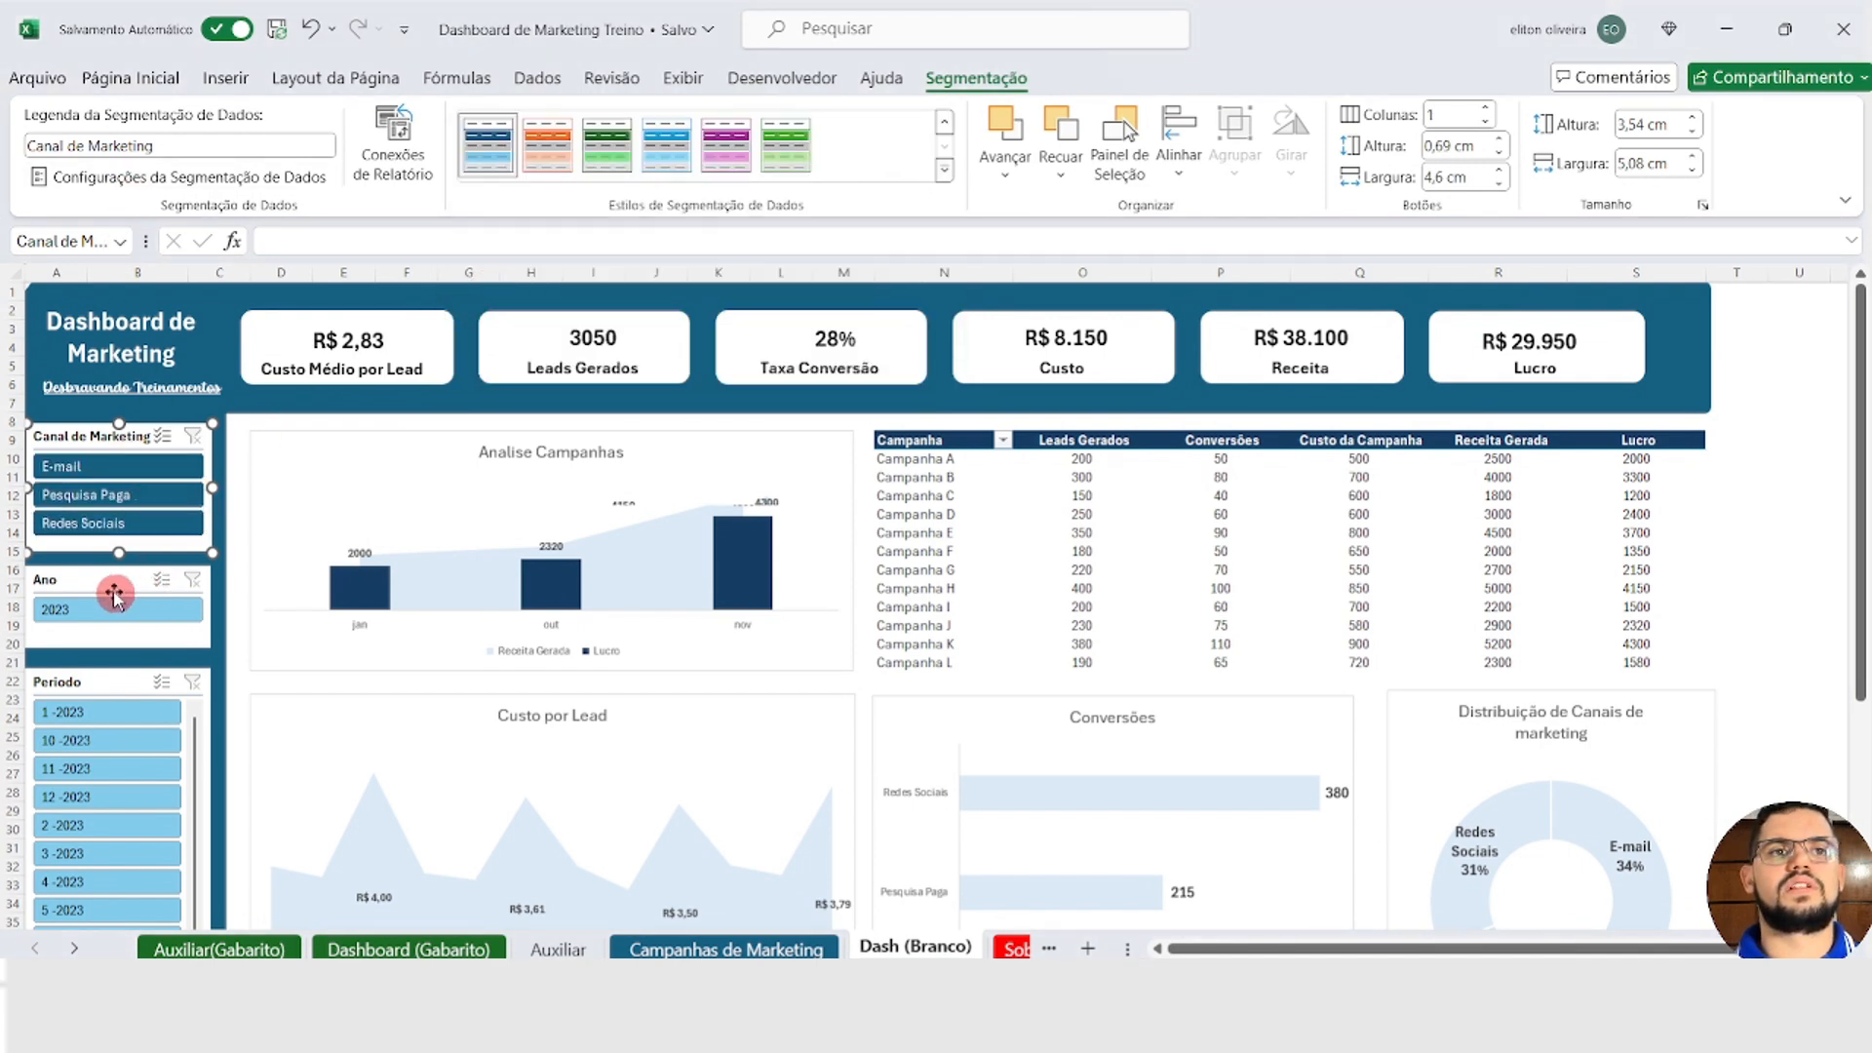
# Step: Apply the same dark blue style to the Ano and Periodo slicers together, and deselect them
pyautogui.click(85, 585)
pyautogui.keyDown('ctrl'); pyautogui.click(71, 681); pyautogui.keyUp('ctrl')
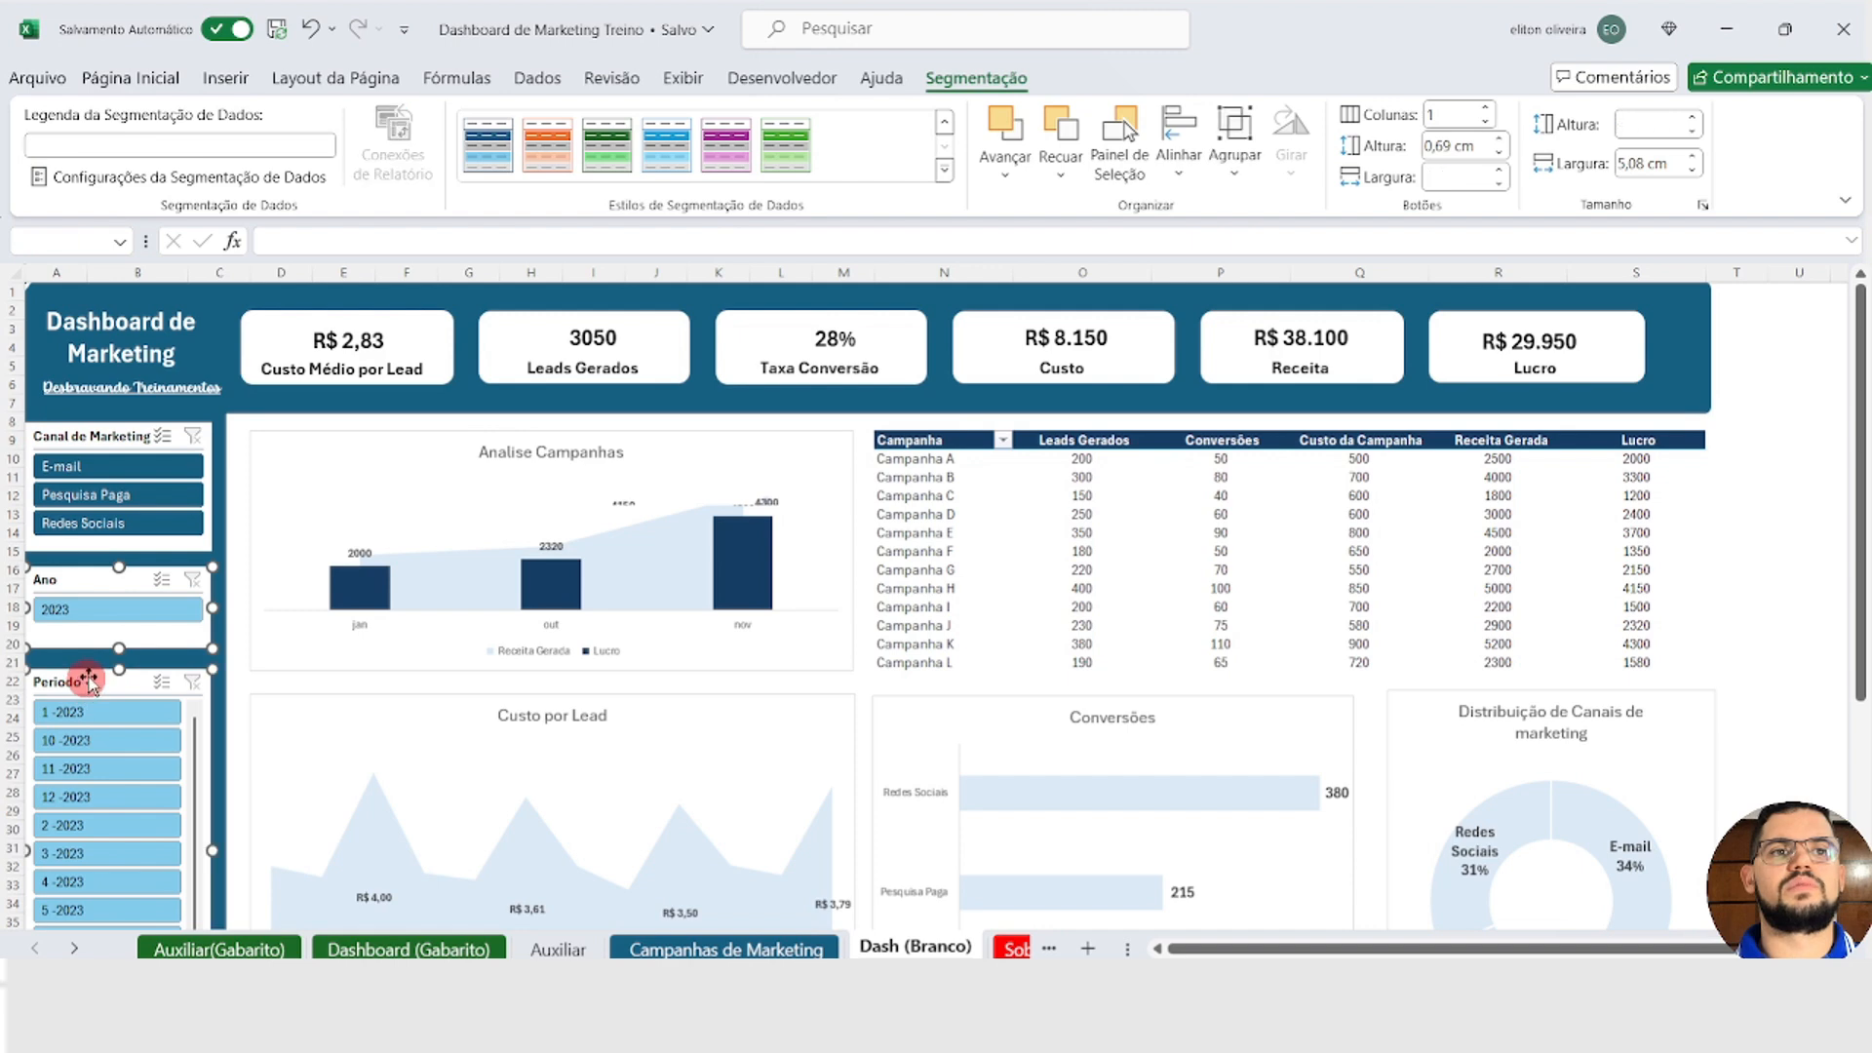
pyautogui.click(488, 144)
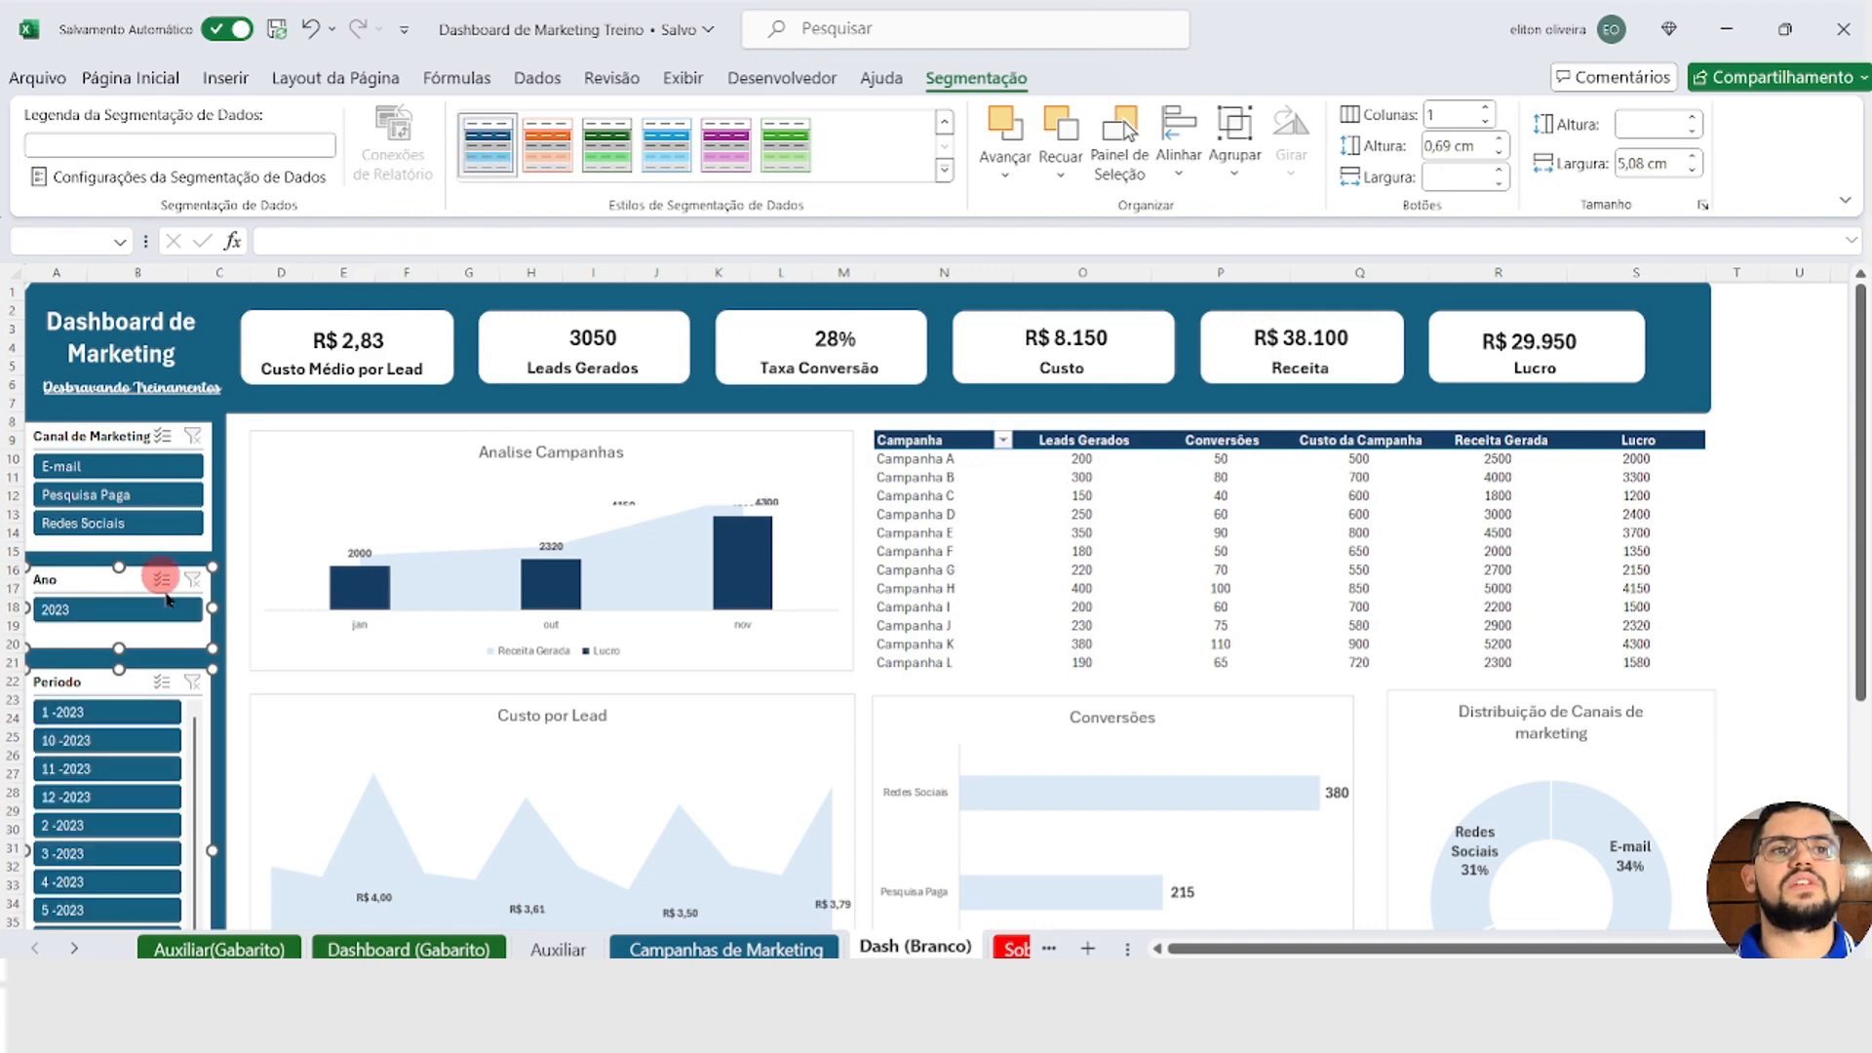
pyautogui.click(237, 466)
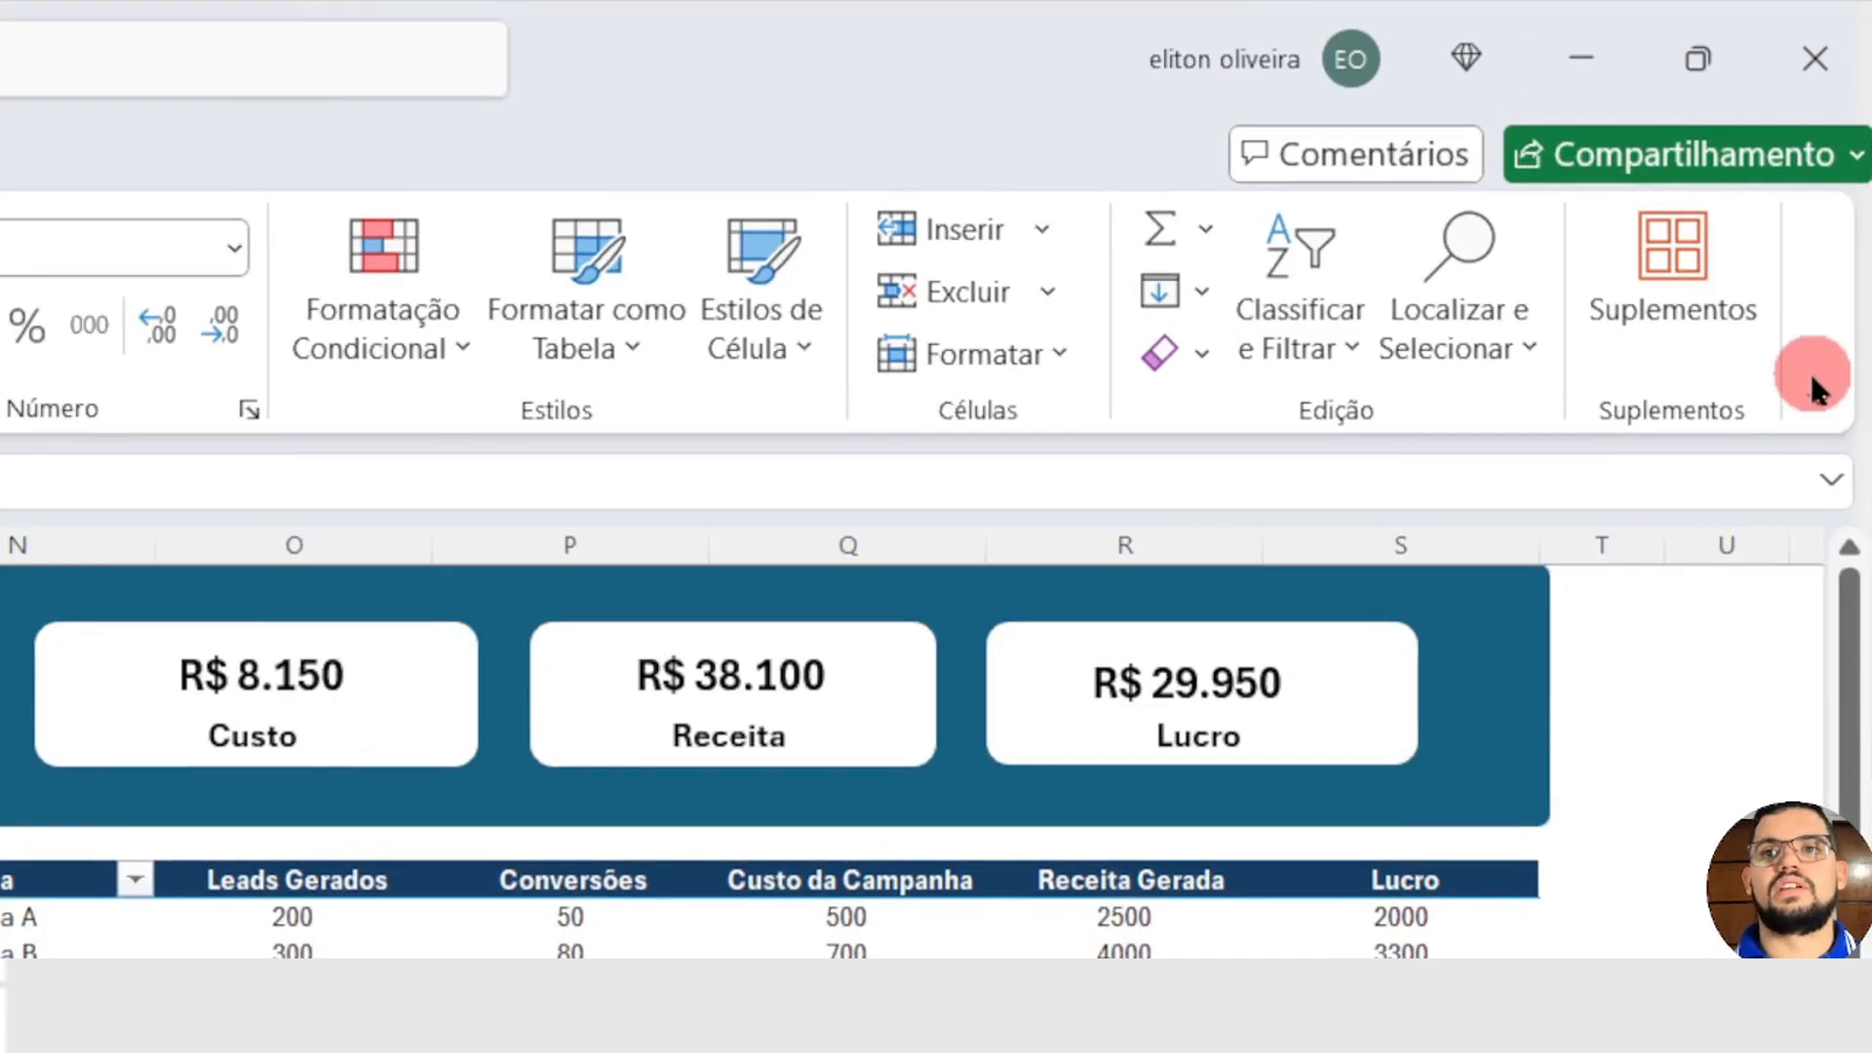
# Step: Switch the ribbon display to full-screen mode (Modo de tela inteira) to present the dashboard
pyautogui.click(1821, 395)
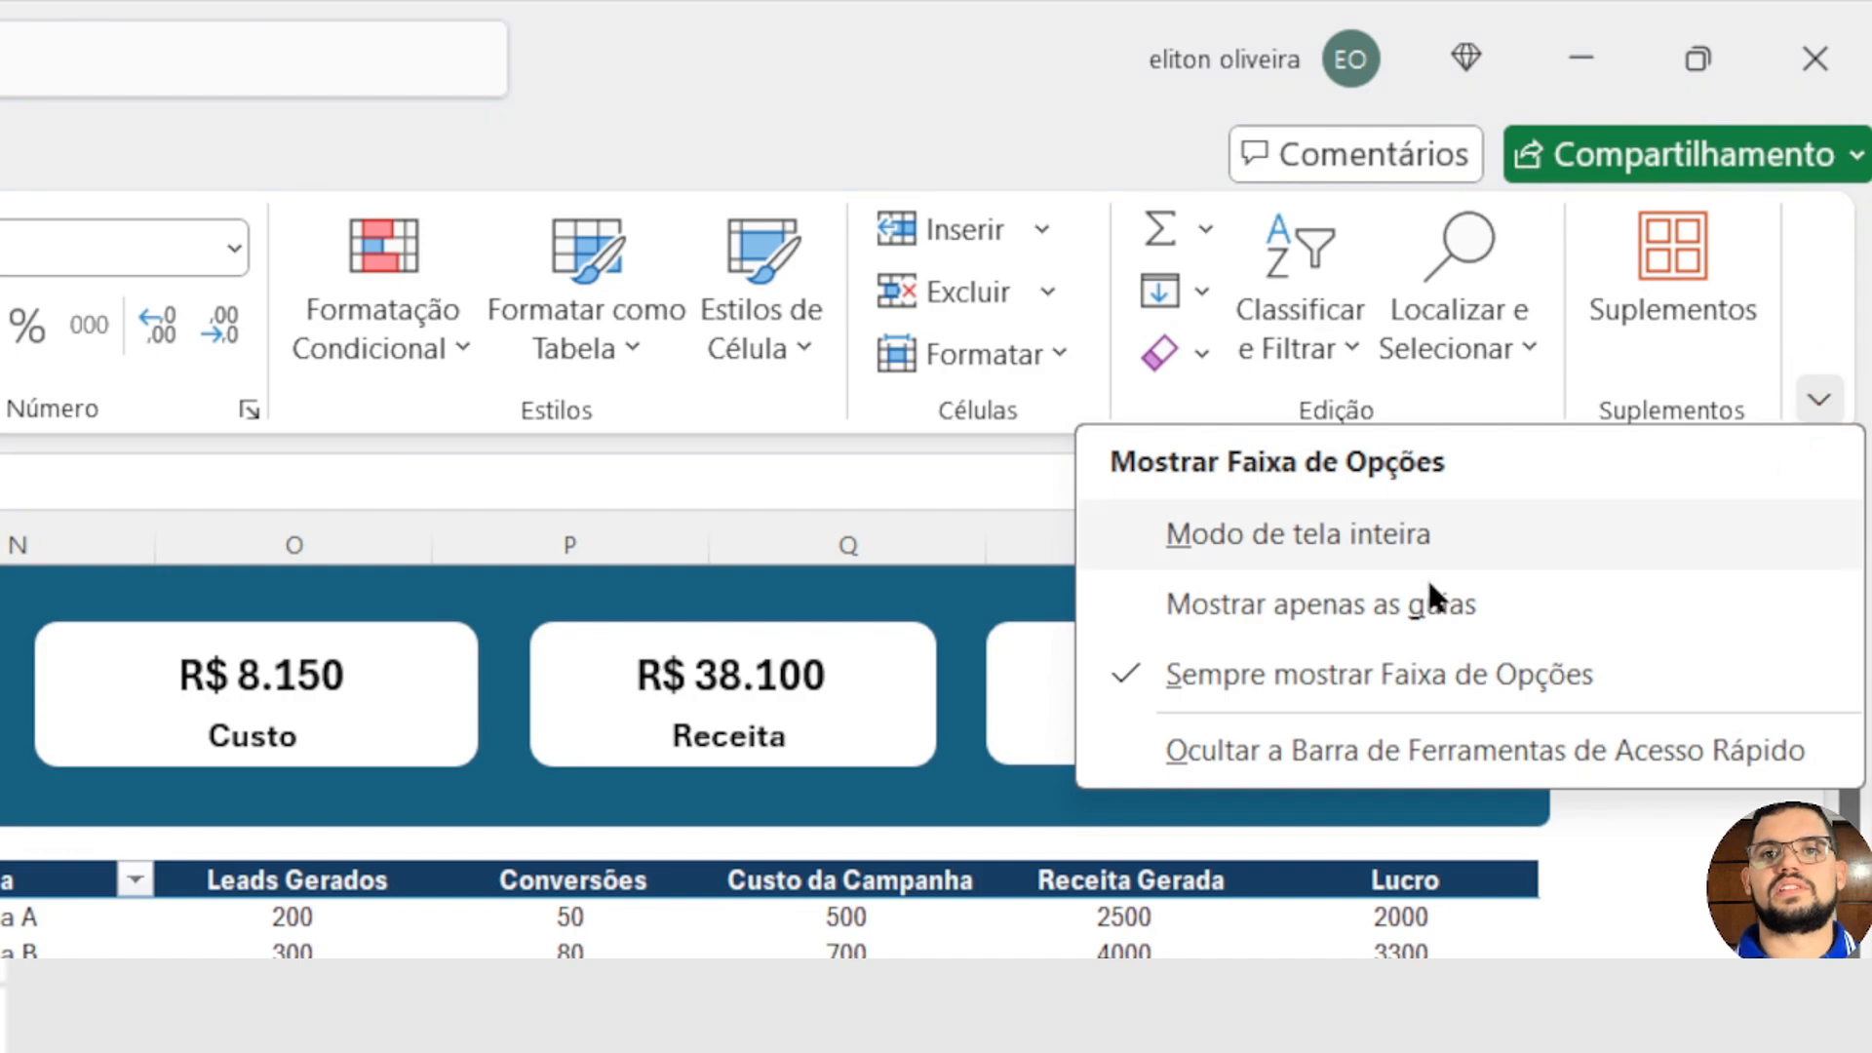
pyautogui.click(1250, 535)
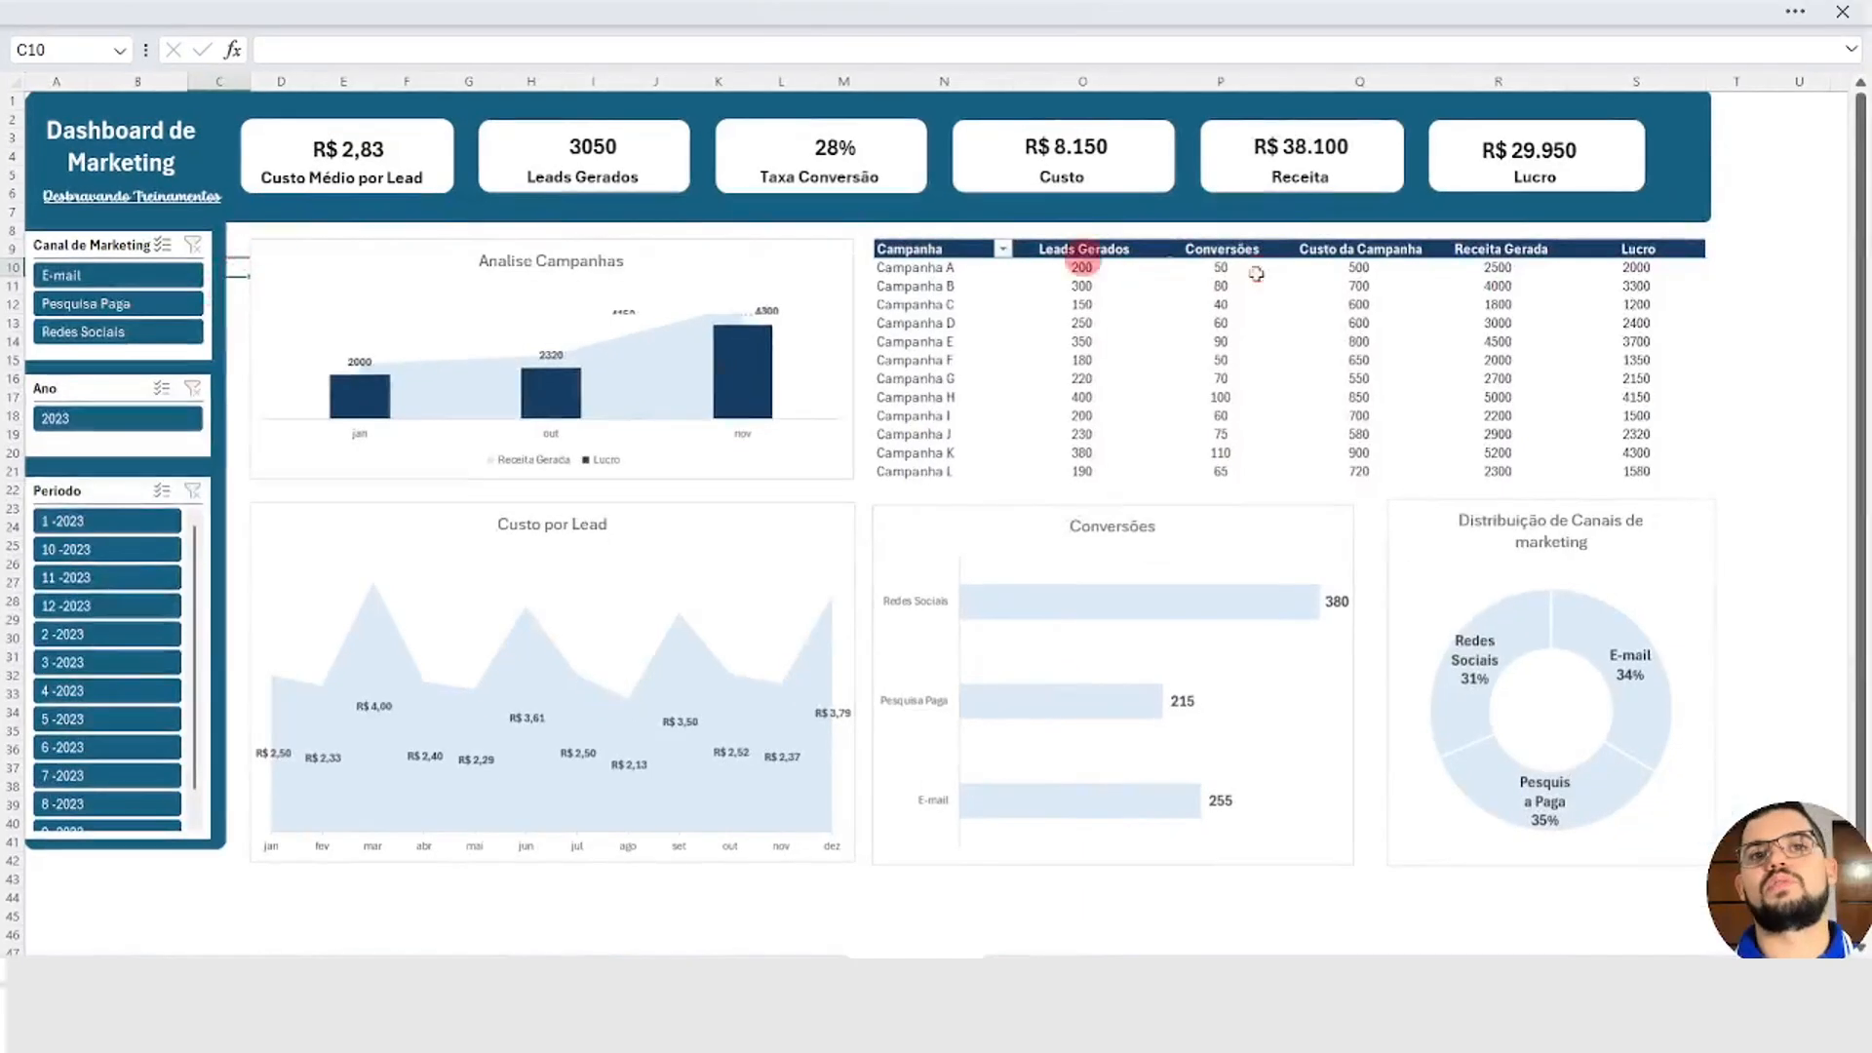
pyautogui.moveTo(1490, 304)
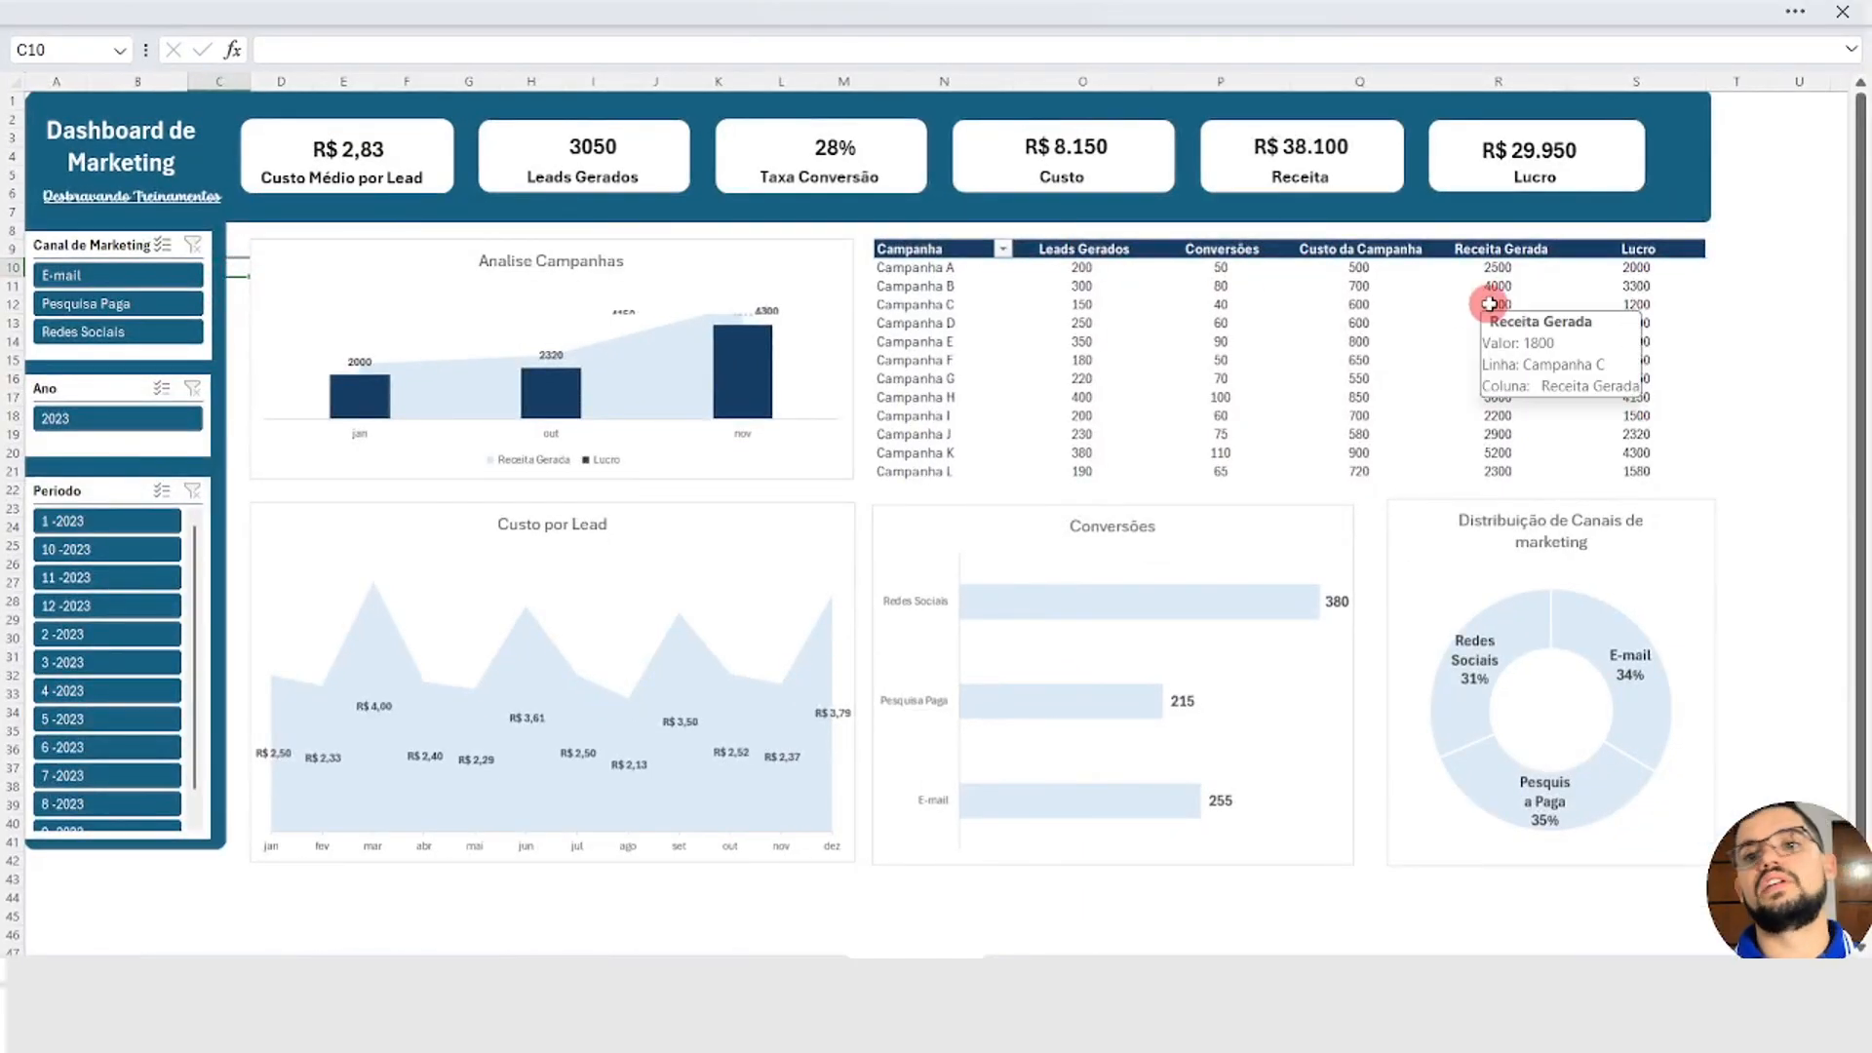